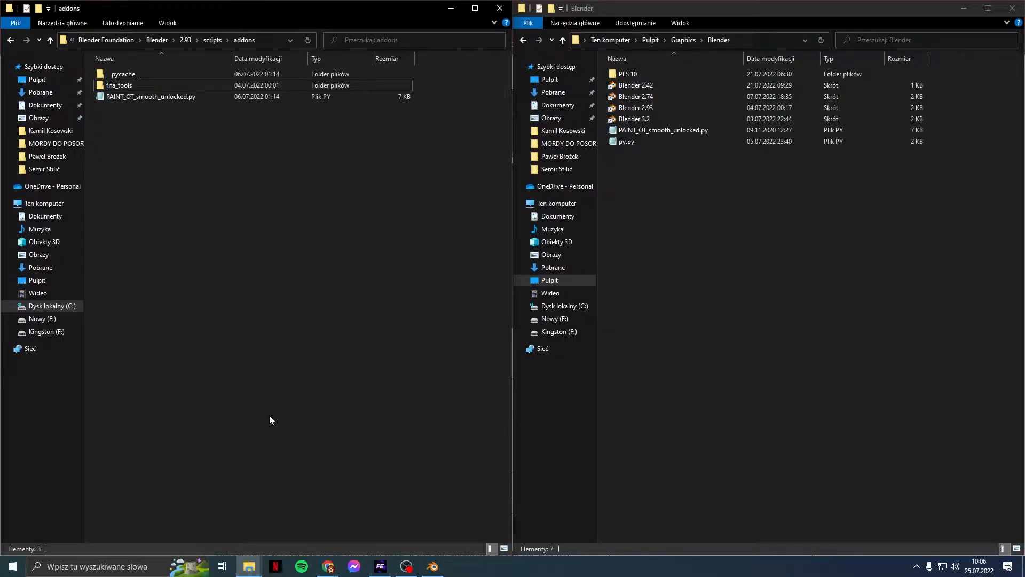
Step: Select fifa_tools, the Blender 2.93 shortcut, PAINT_OT_smooth_unlocked.py and py.py across both folder windows
click(178, 89)
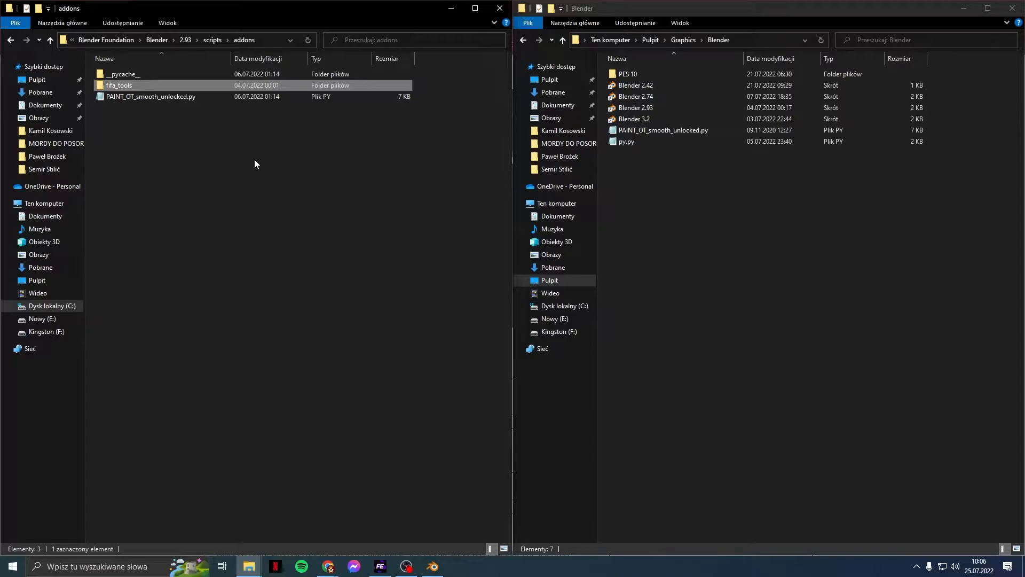
click(648, 108)
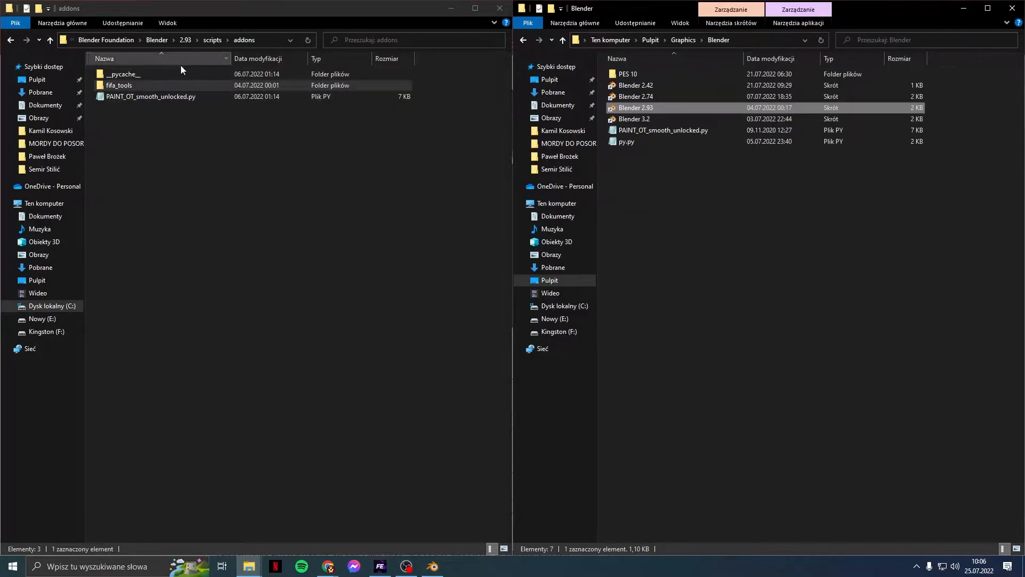
click(184, 81)
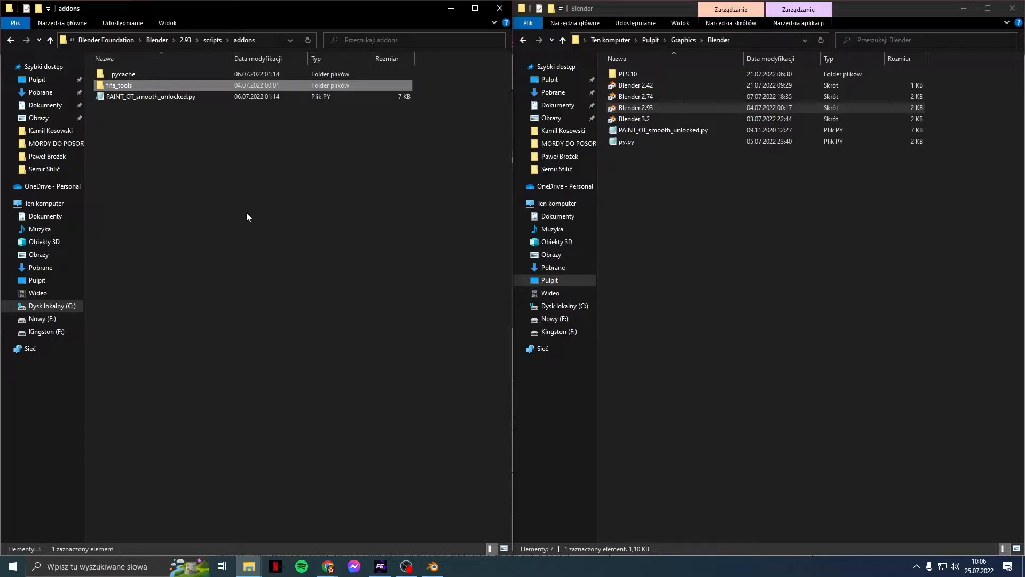
click(180, 98)
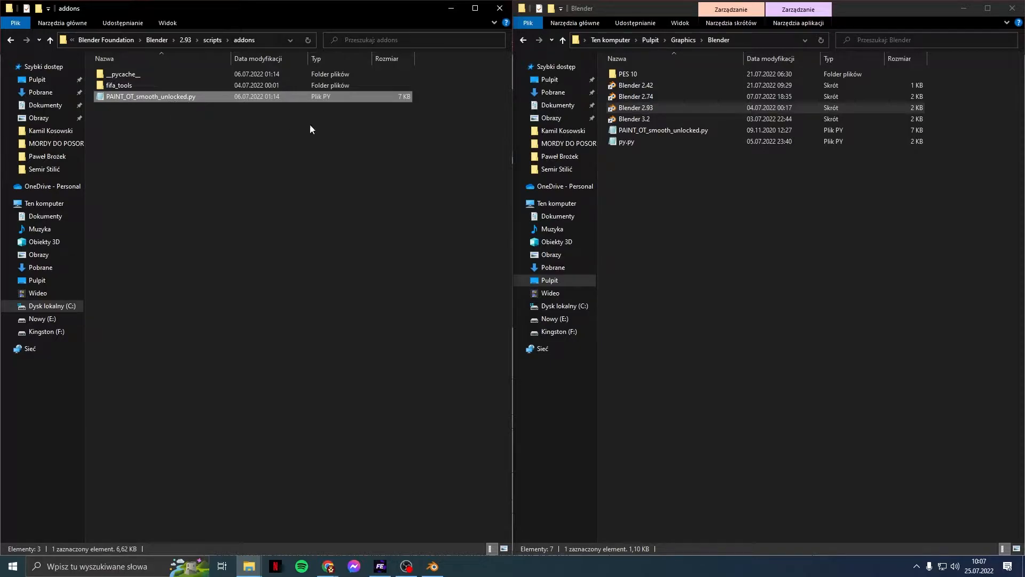
click(632, 141)
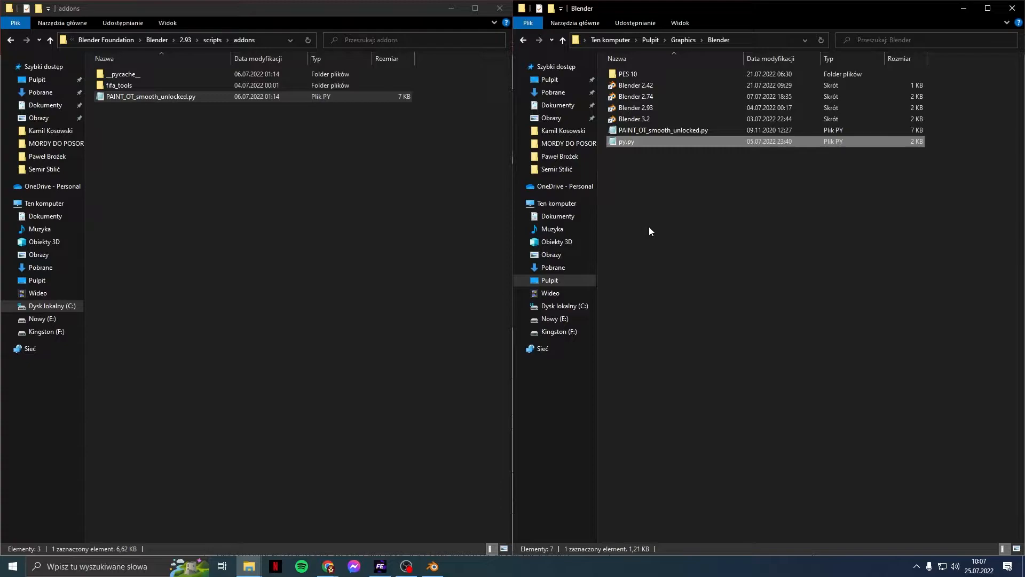
click(649, 227)
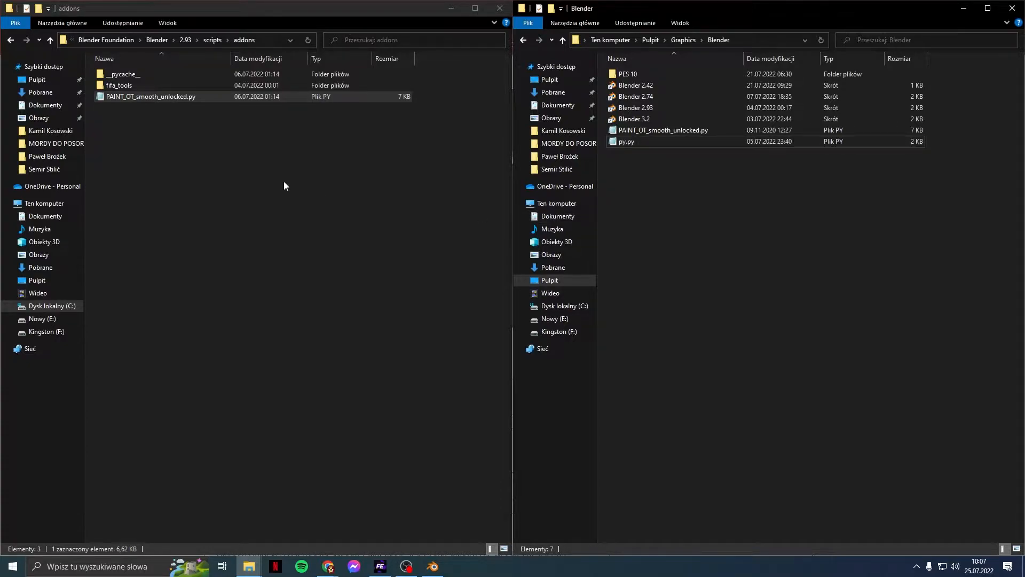
Step: Reselect fifa_tools, PAINT_OT_smooth_unlocked.py and py.py, then bring the player's texture folder forward
click(119, 86)
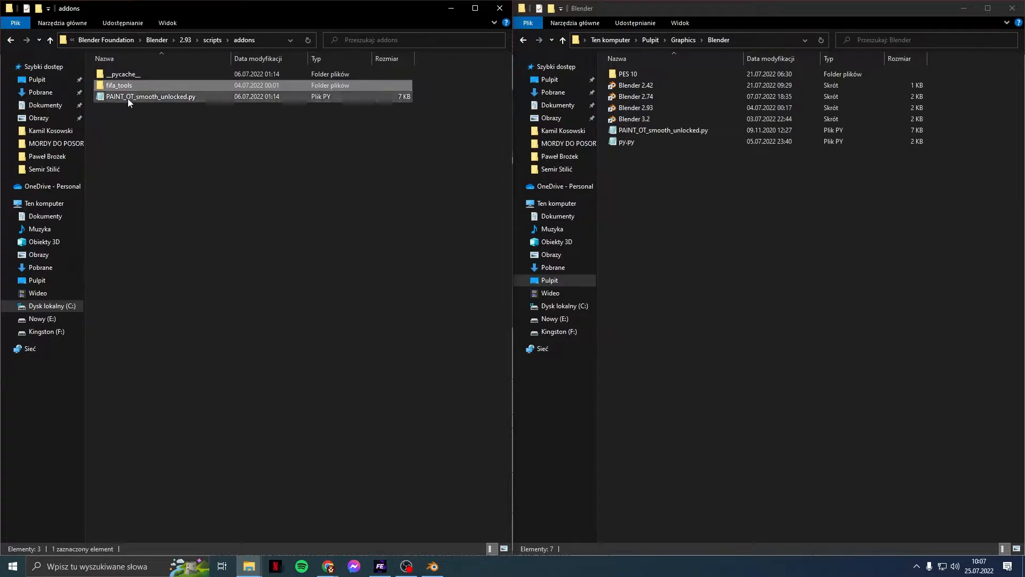
click(127, 98)
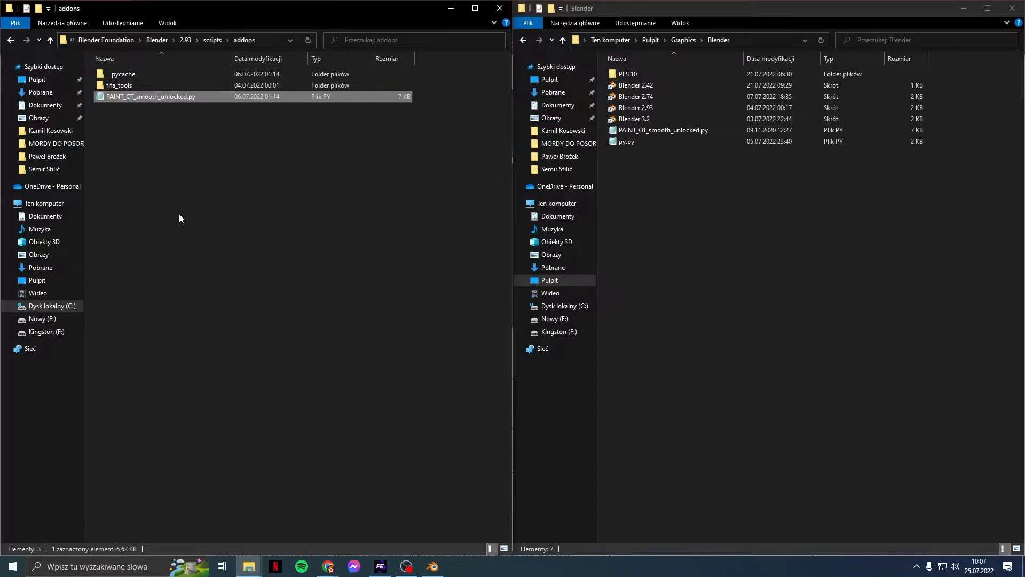
click(152, 87)
click(154, 98)
click(626, 141)
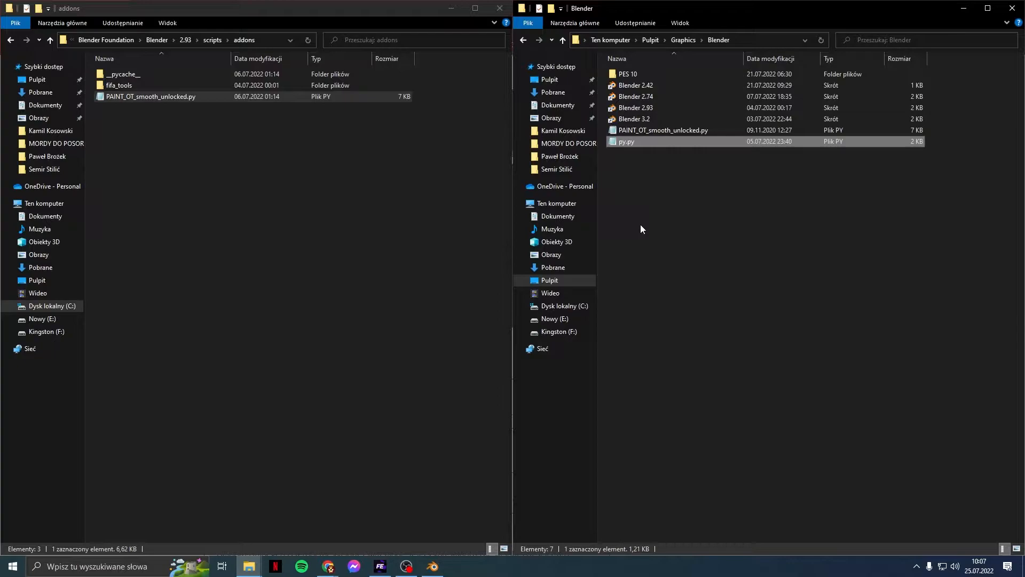
click(249, 566)
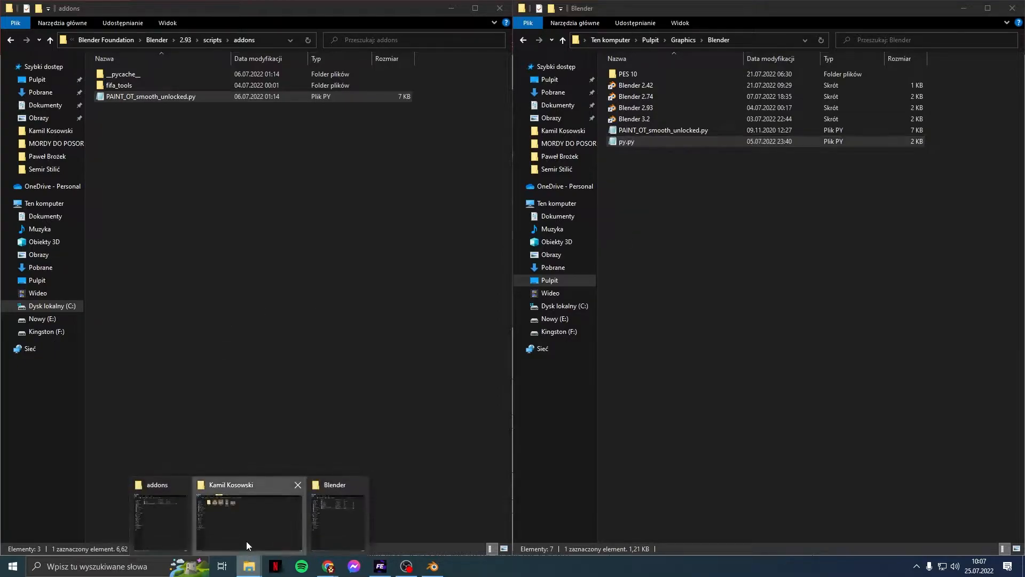
Step: Preview the player's 1.png face texture in Photos and close it
click(245, 541)
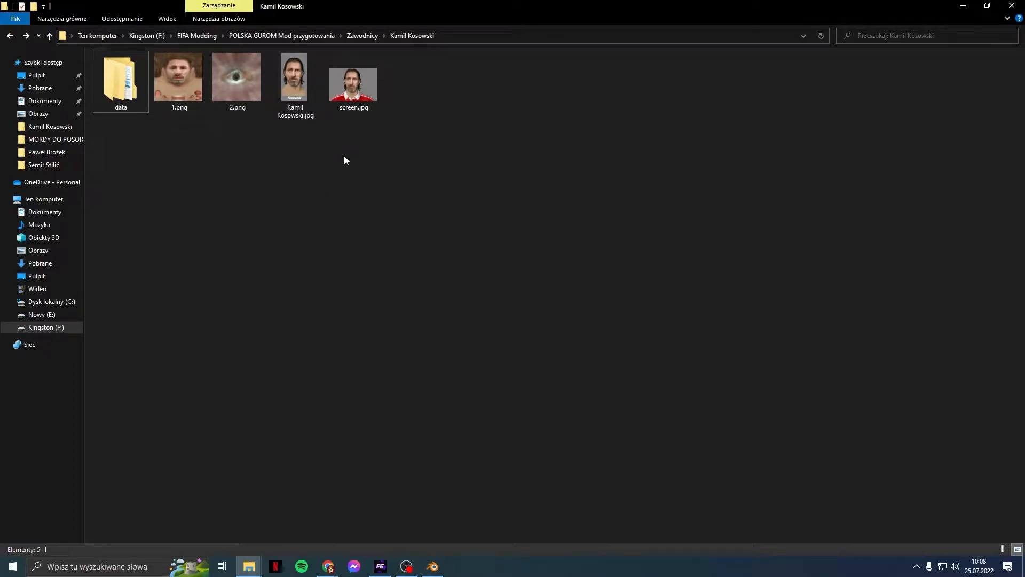
double_click(181, 82)
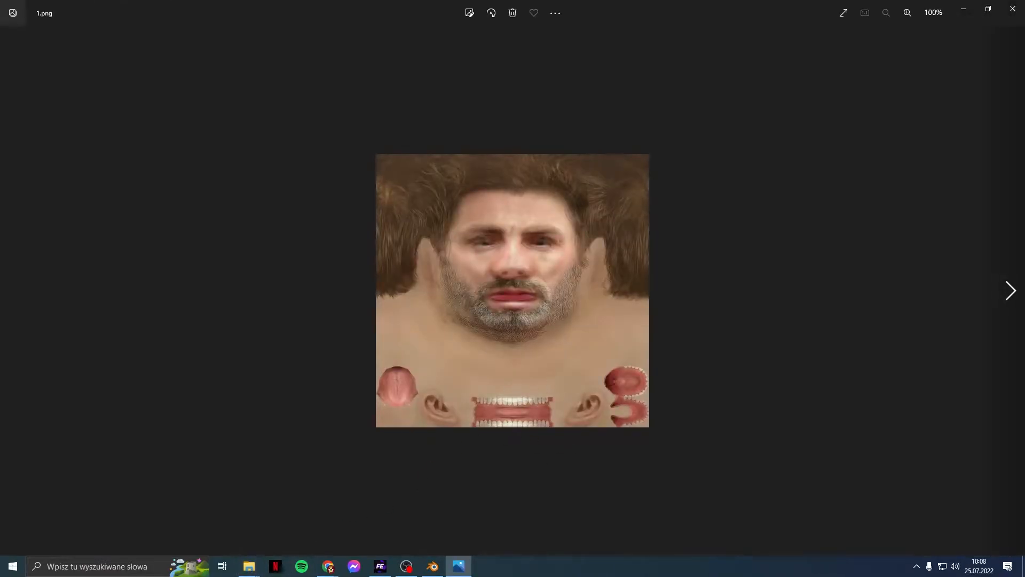
click(1013, 9)
Step: Preview the second player's face texture PNG, then return to the Zawodnicy folder
click(358, 36)
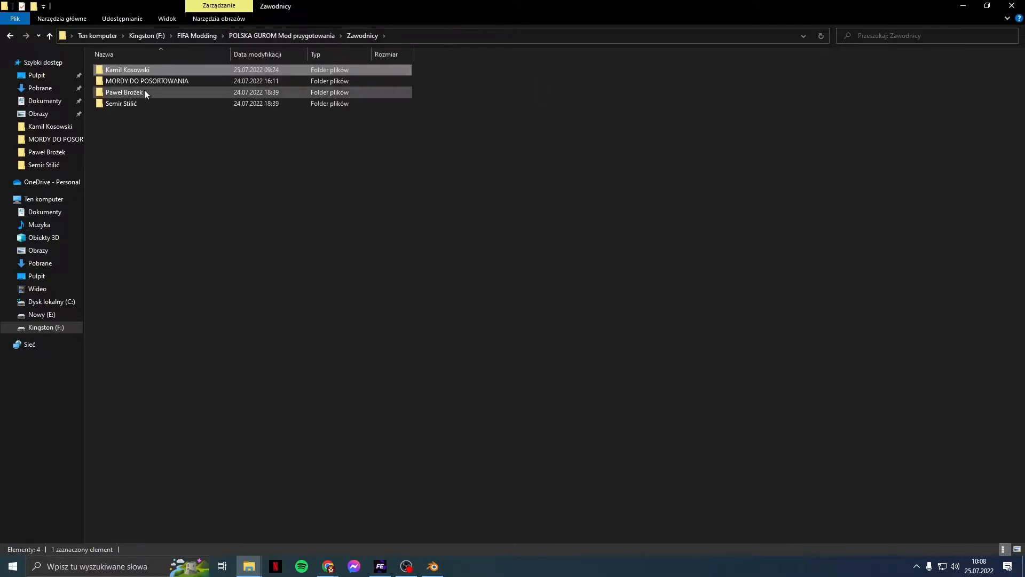
double_click(141, 97)
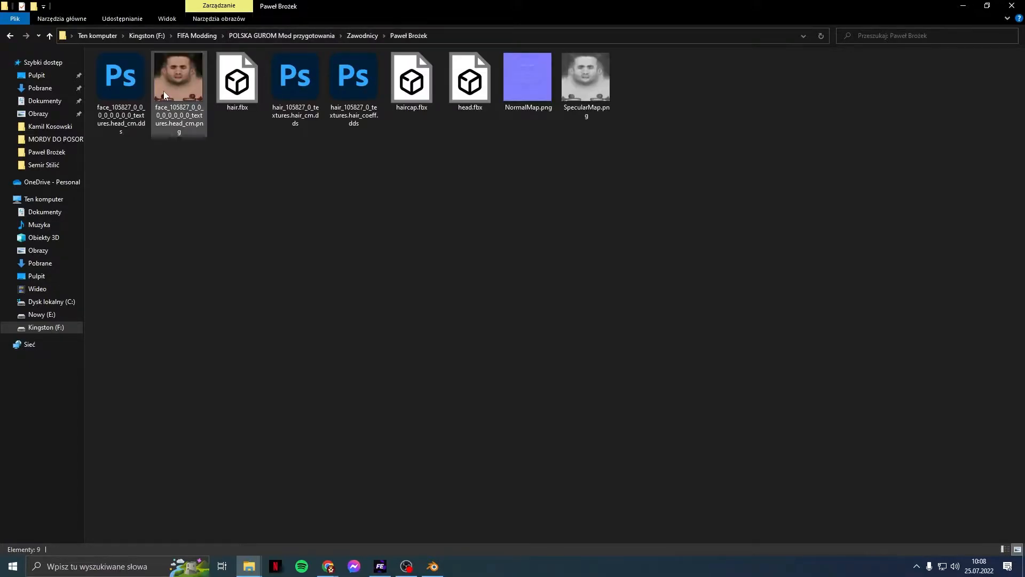
double_click(164, 91)
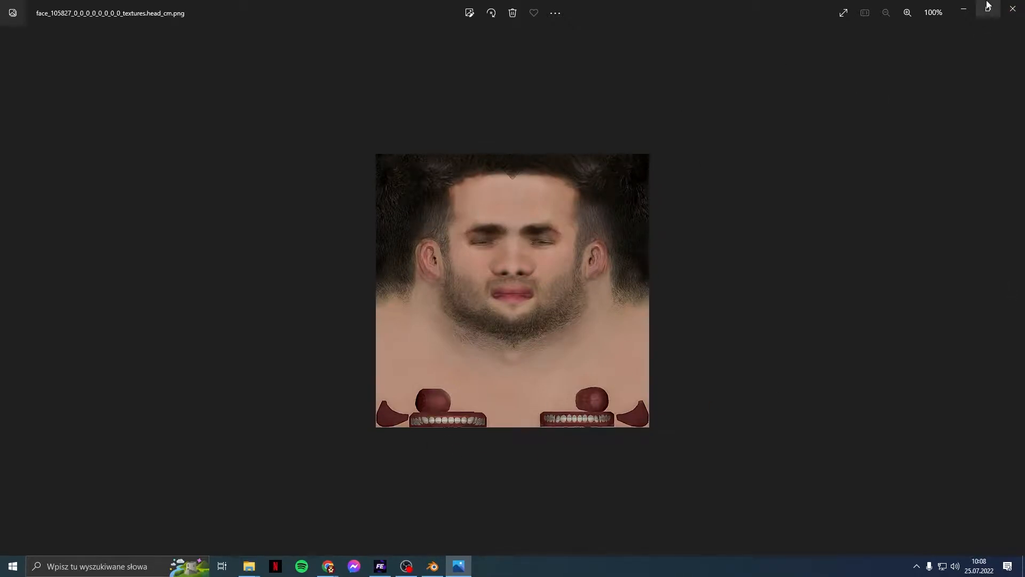
click(1013, 9)
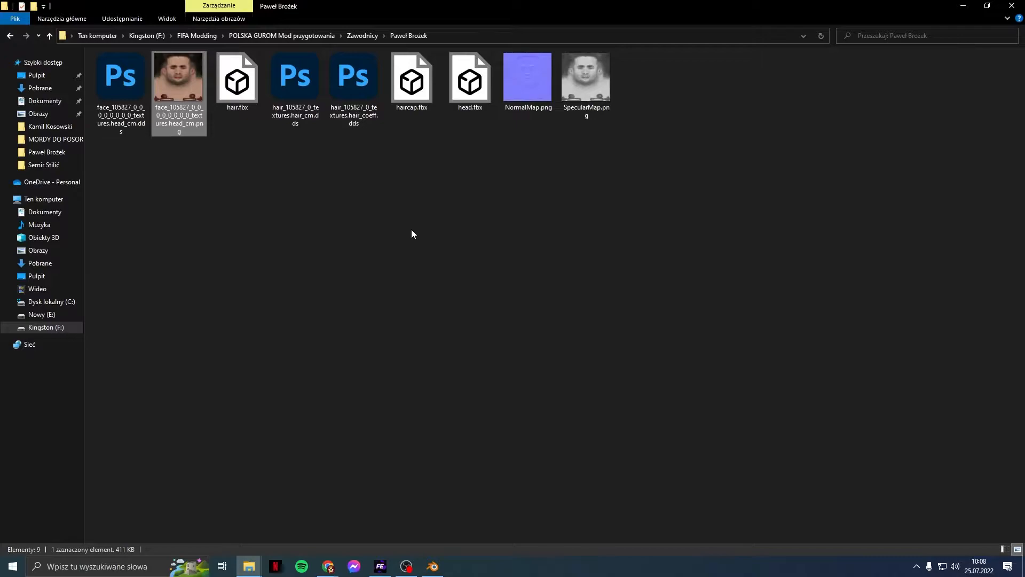
key(alt+Left)
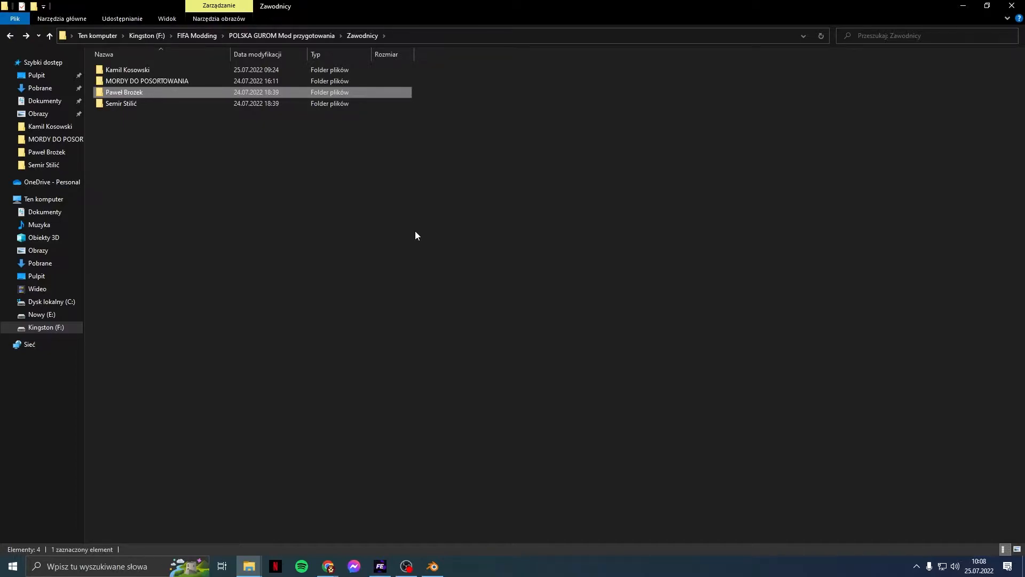
Step: Open the first player's folder and preview its 1.png face texture
double_click(182, 72)
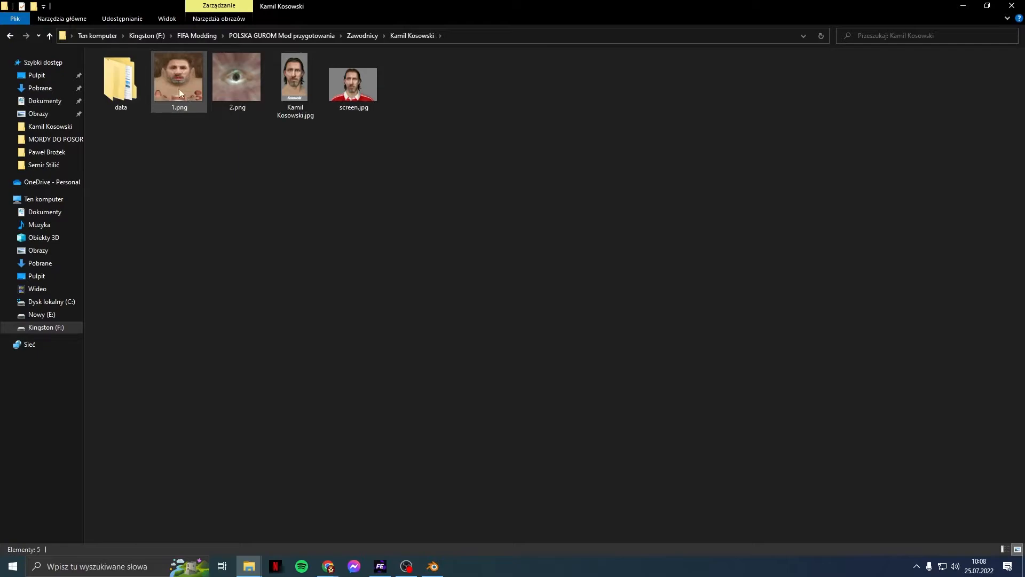
double_click(184, 90)
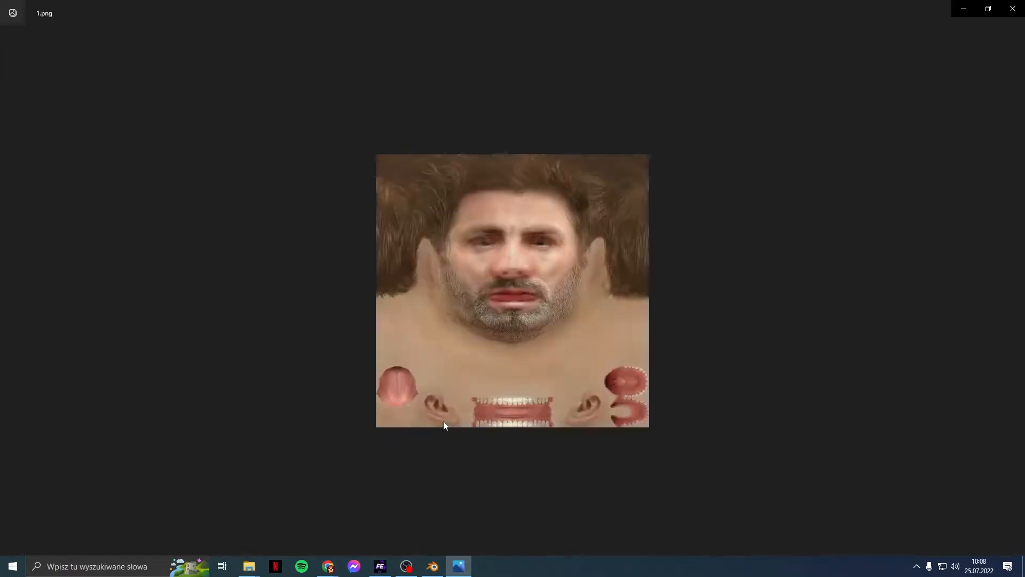
click(1013, 9)
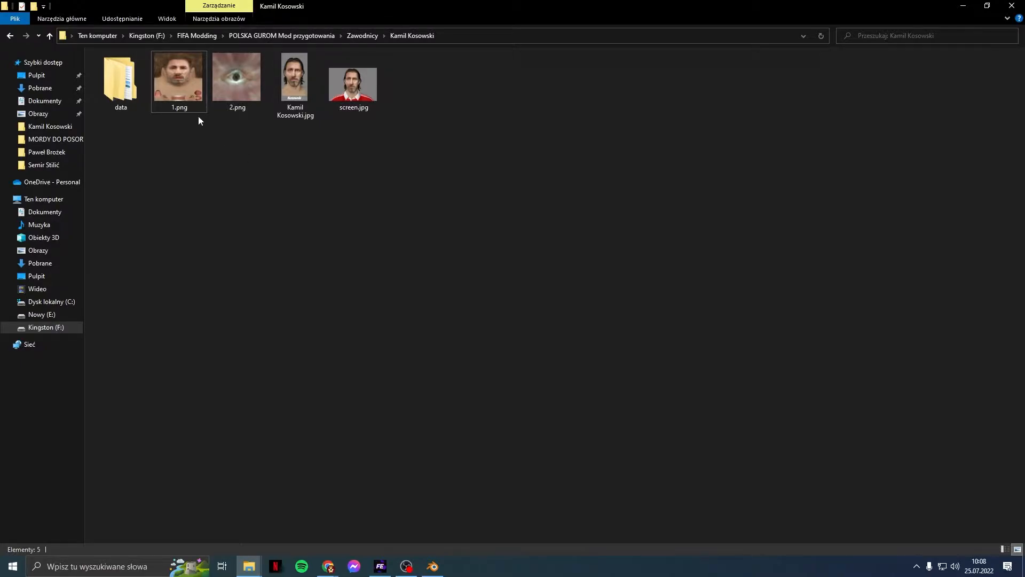
click(183, 82)
click(246, 164)
Step: Go from the Blender folder up to the desktop's FIFA Modding folder and launch FIFAConverter
mouse_move(249, 565)
click(299, 529)
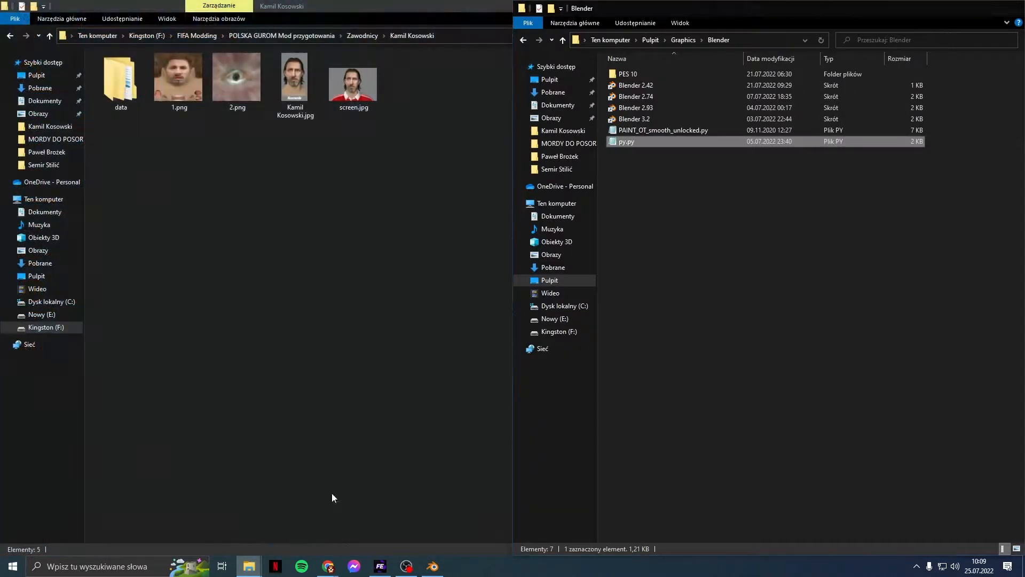
click(565, 42)
click(564, 41)
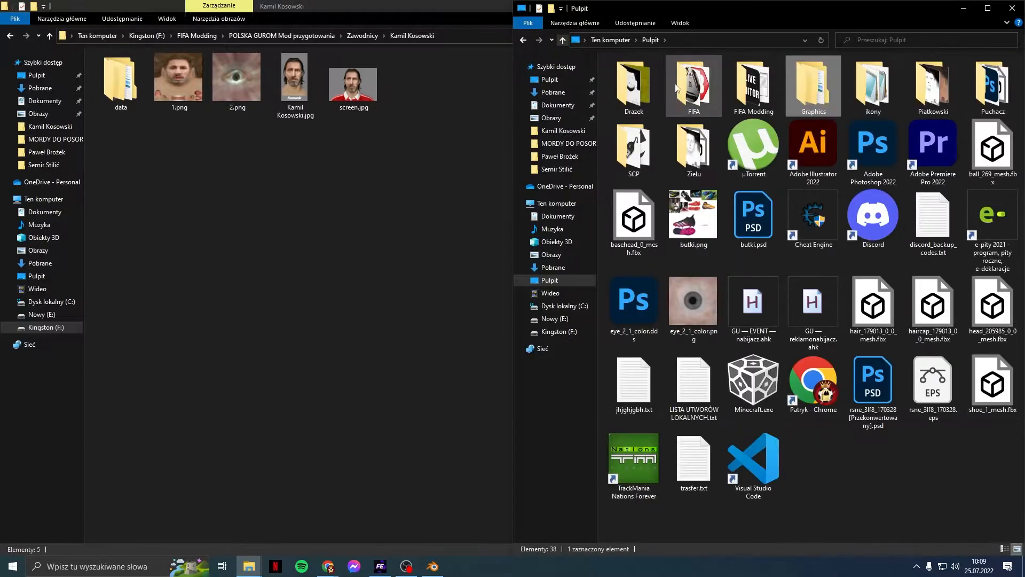
double_click(753, 83)
double_click(649, 220)
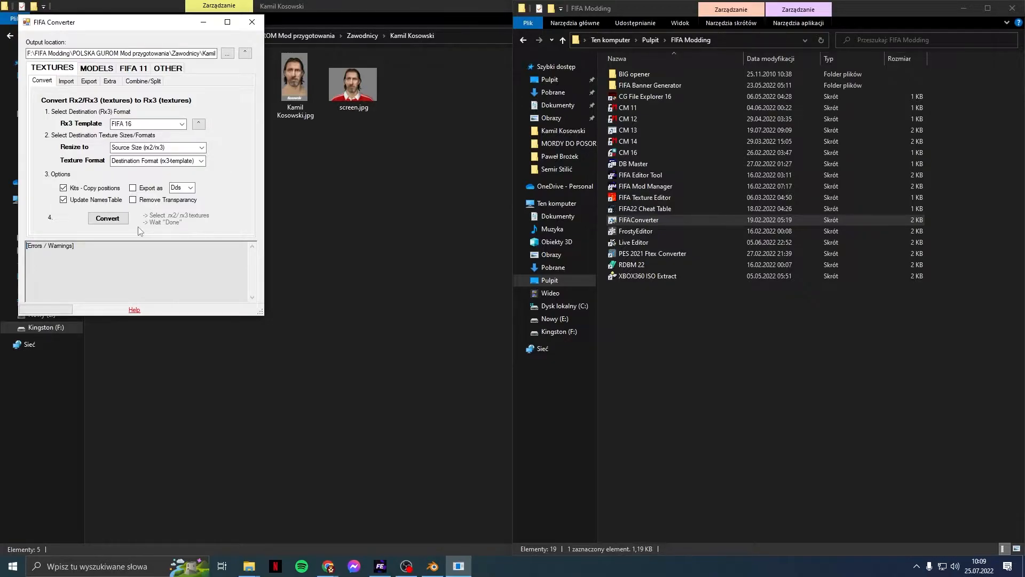
Step: Show the MODELS page, converting from FIFA 13 to FIFA Online 4 (New)
click(97, 70)
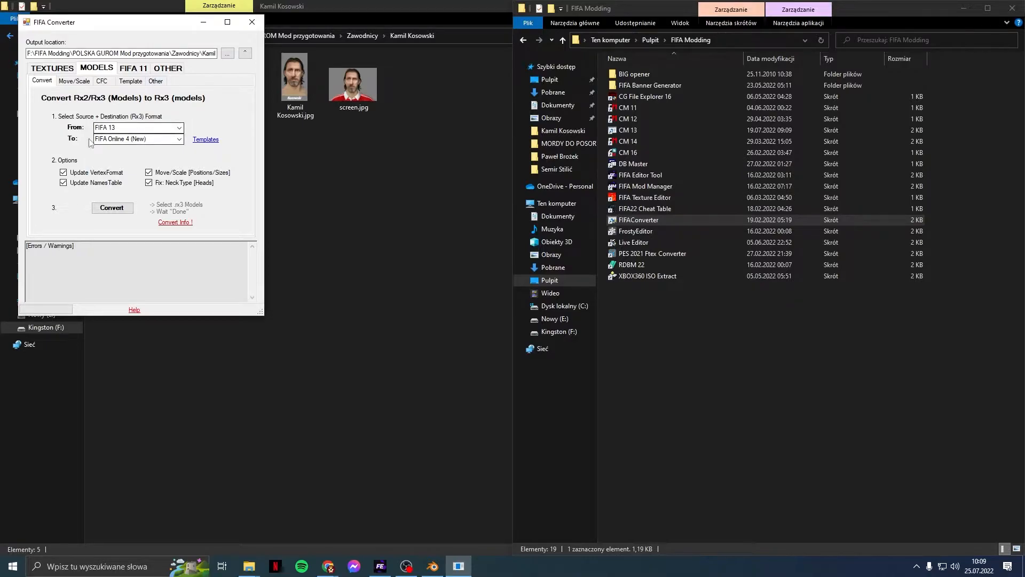
Step: Convert the head model head_157493_0.rx3 from data\sceneassets\heads
click(112, 208)
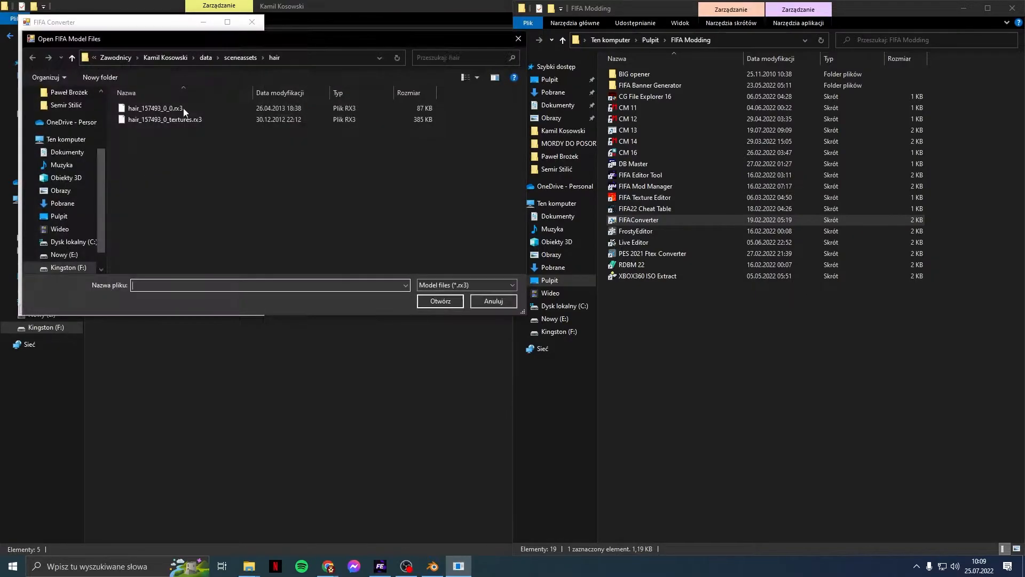
click(493, 301)
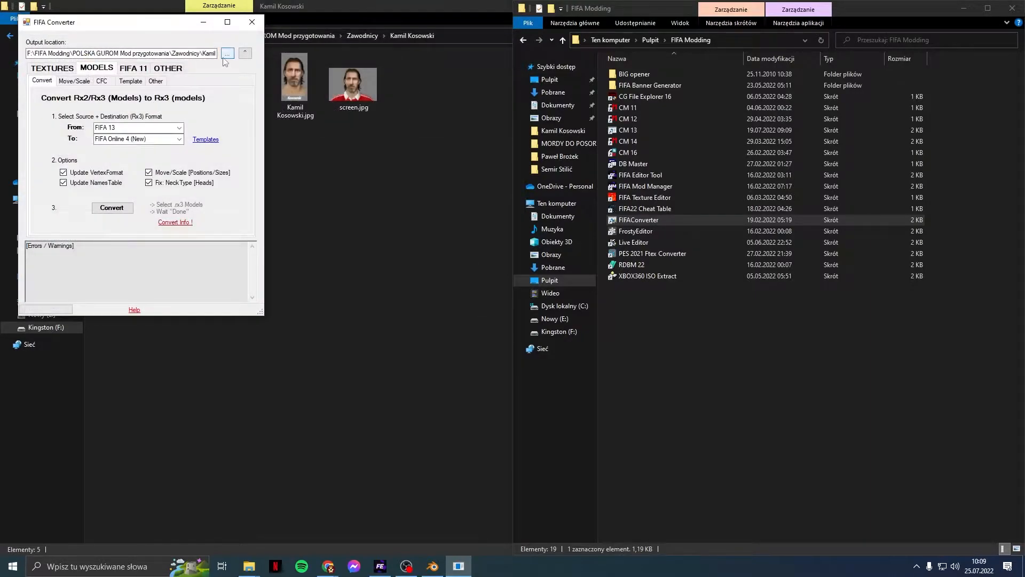
click(117, 210)
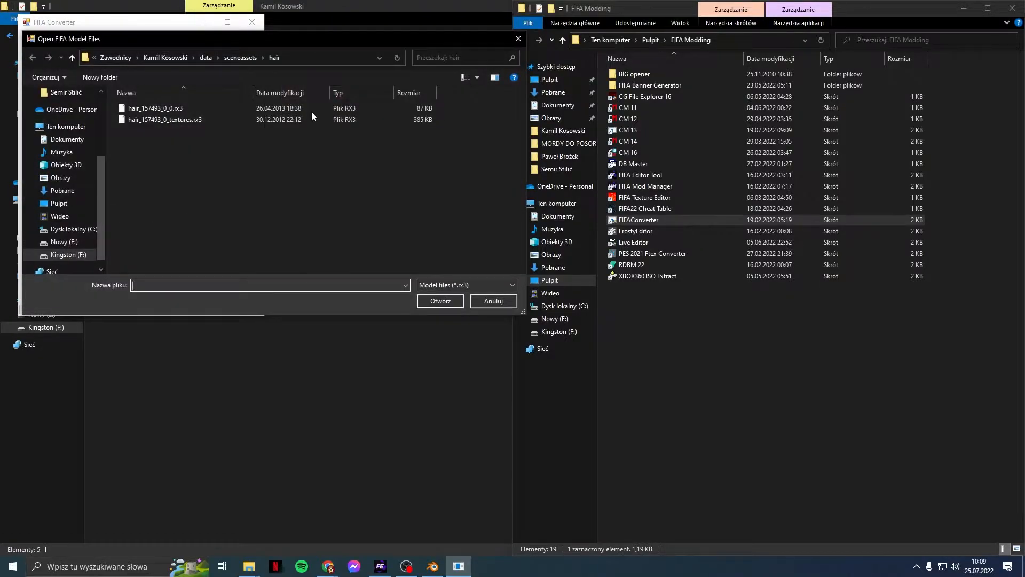
click(205, 58)
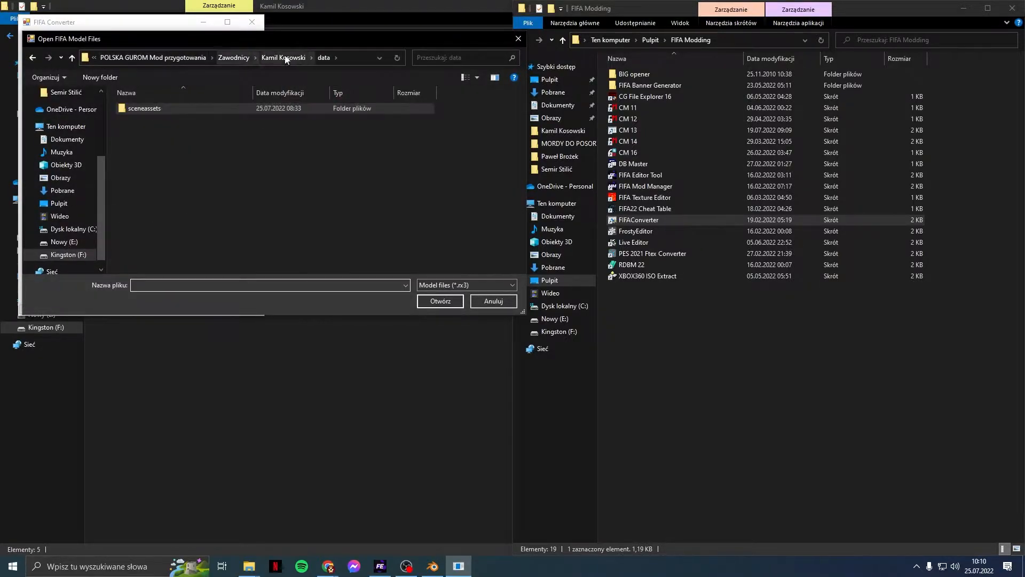
double_click(133, 109)
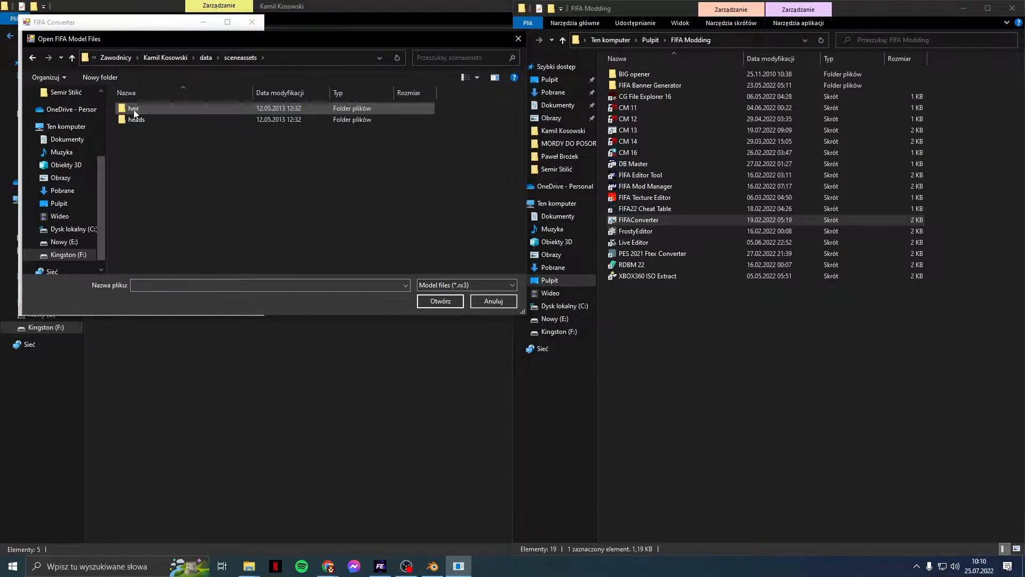
double_click(138, 121)
click(140, 108)
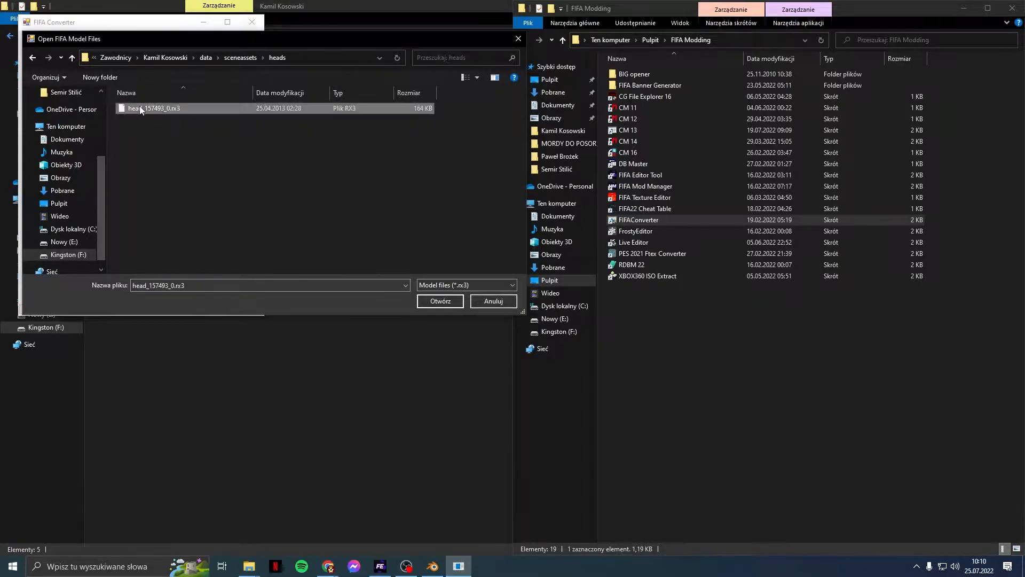
double_click(139, 108)
click(519, 316)
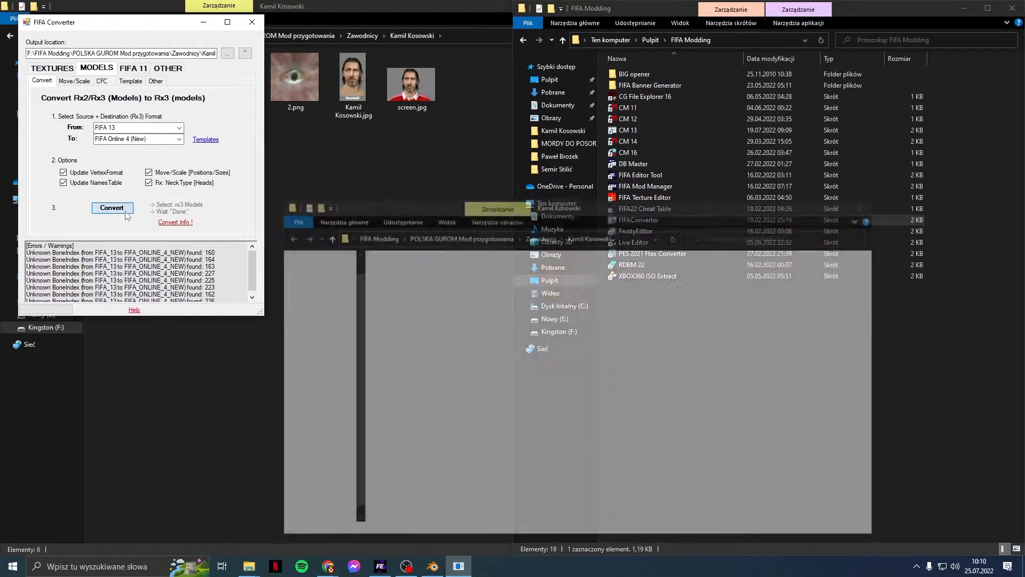
Step: Convert the hair model hair_157493_0_0.rx3 from data\sceneassets\hair
click(125, 211)
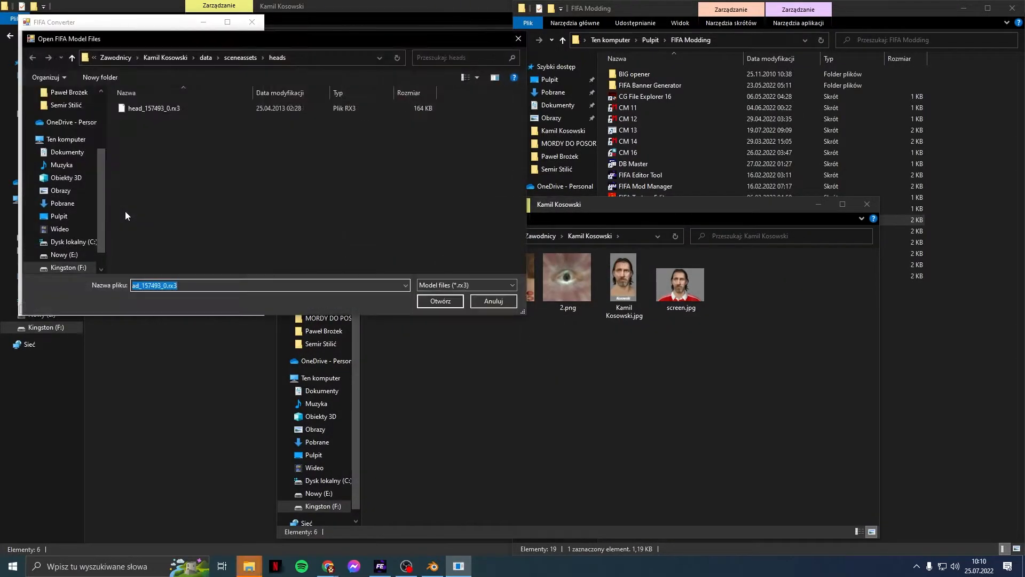
click(206, 58)
double_click(173, 109)
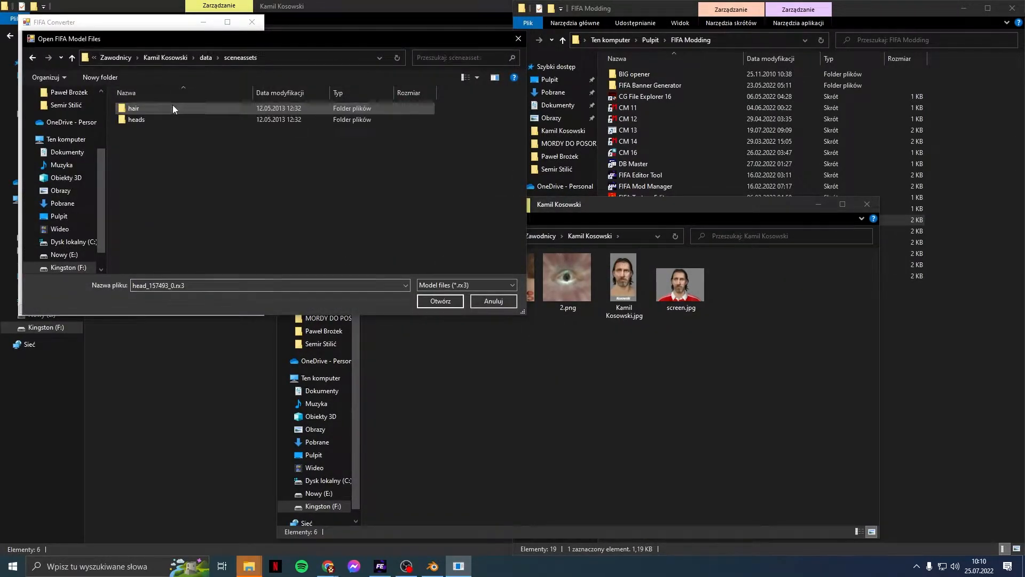
double_click(161, 107)
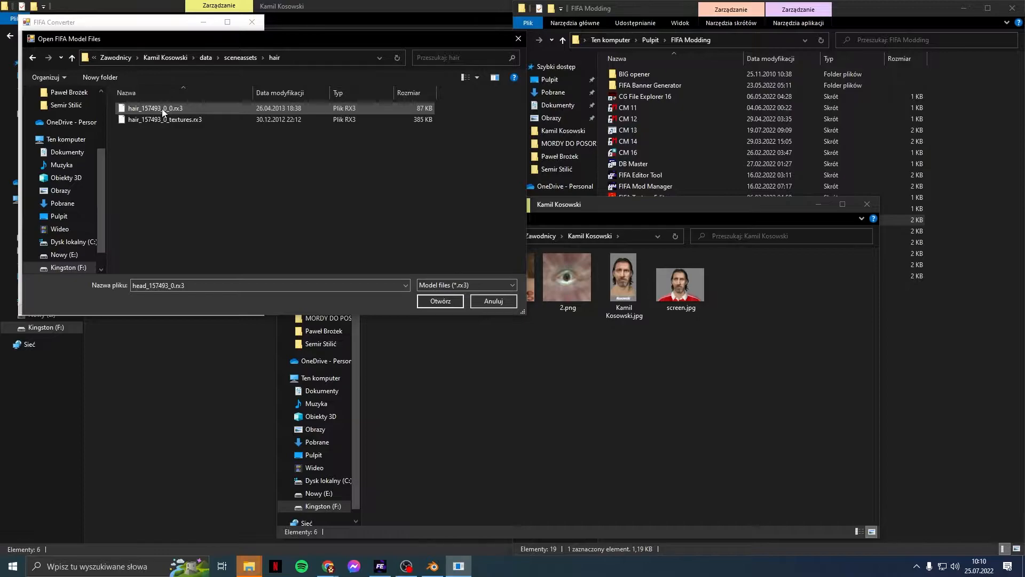
double_click(161, 108)
click(534, 313)
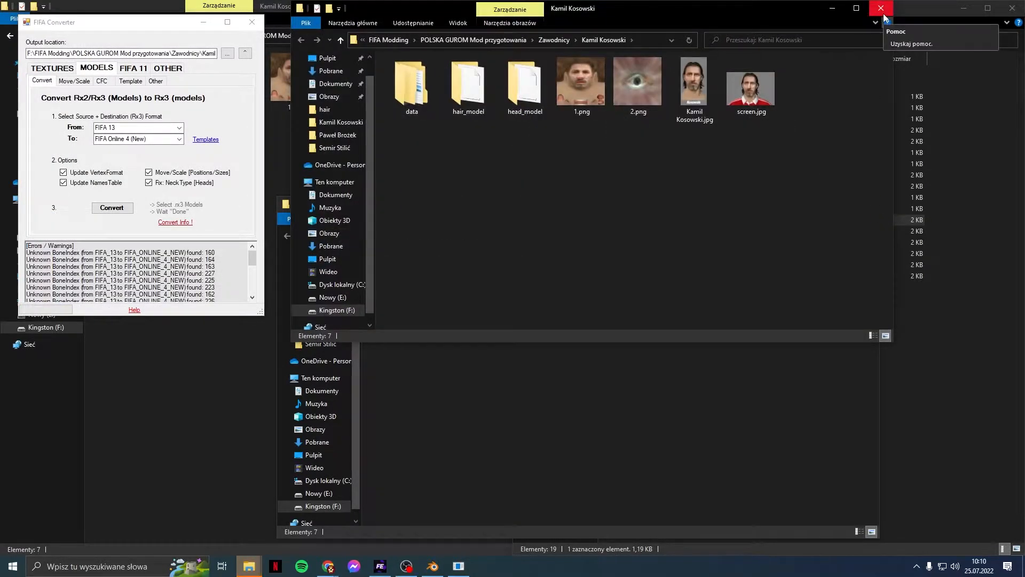
Step: Close the extra folder windows and convert hair_157493_0_textures.rx3
click(881, 9)
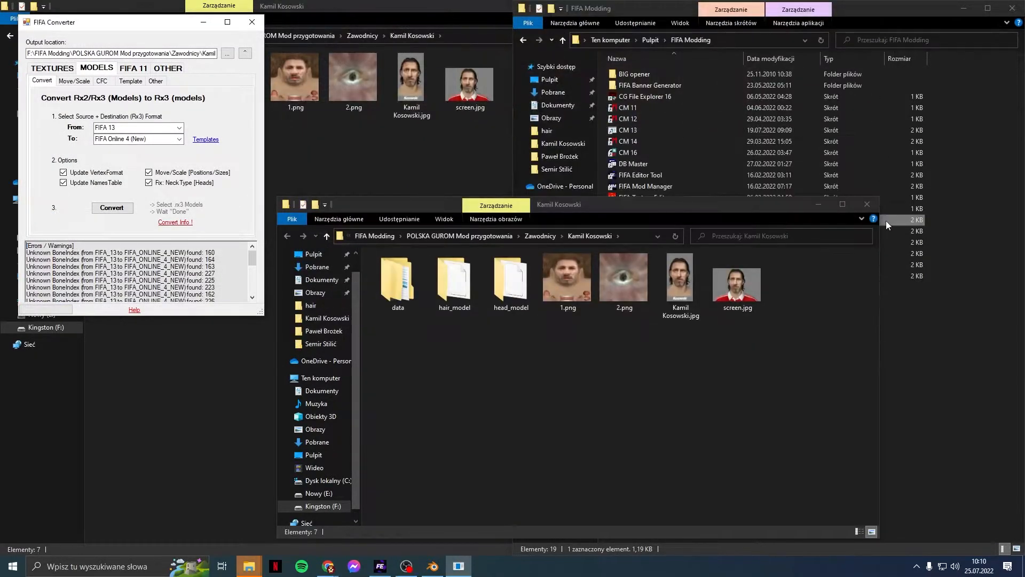
click(878, 205)
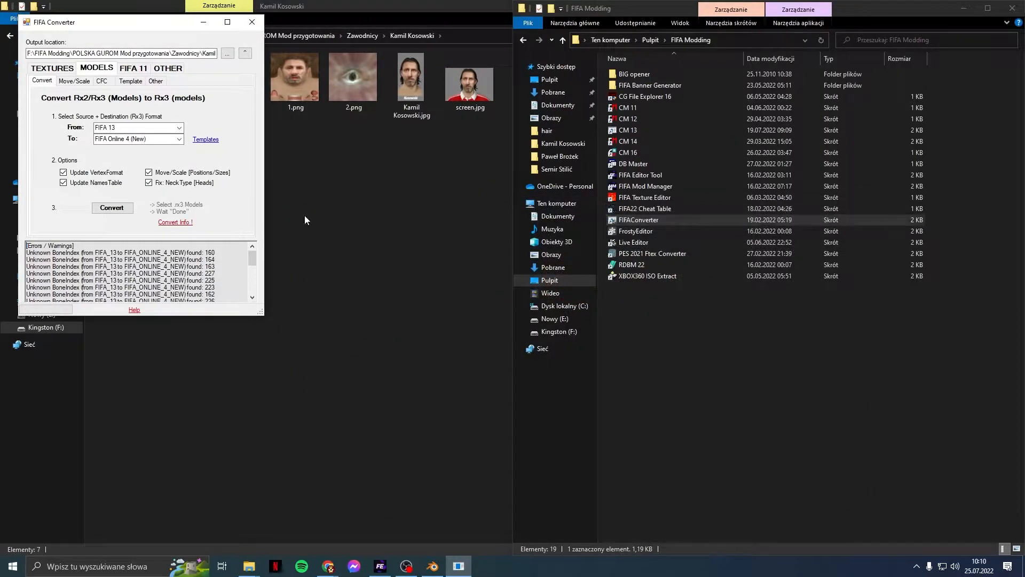
click(110, 208)
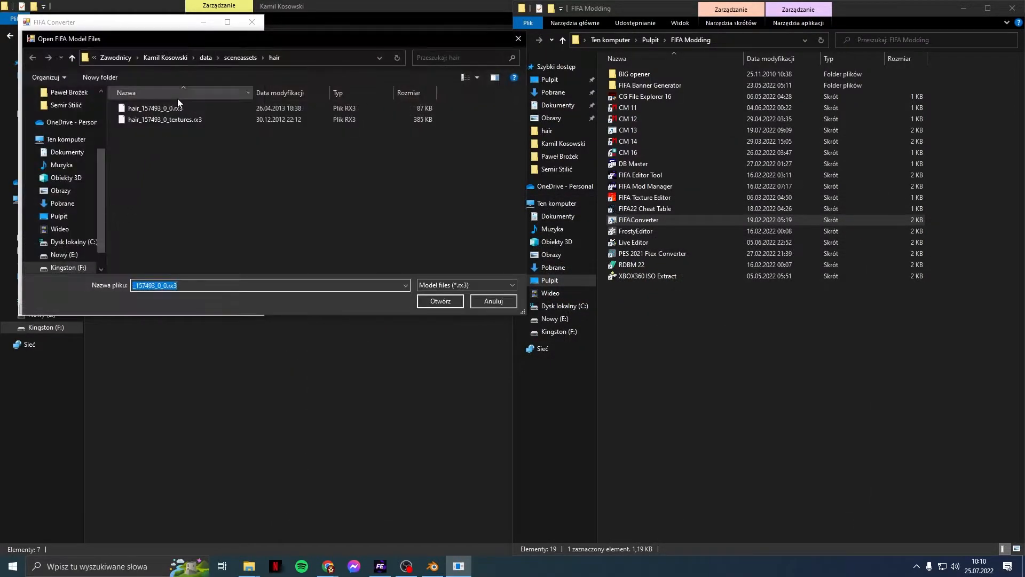
double_click(165, 120)
click(534, 314)
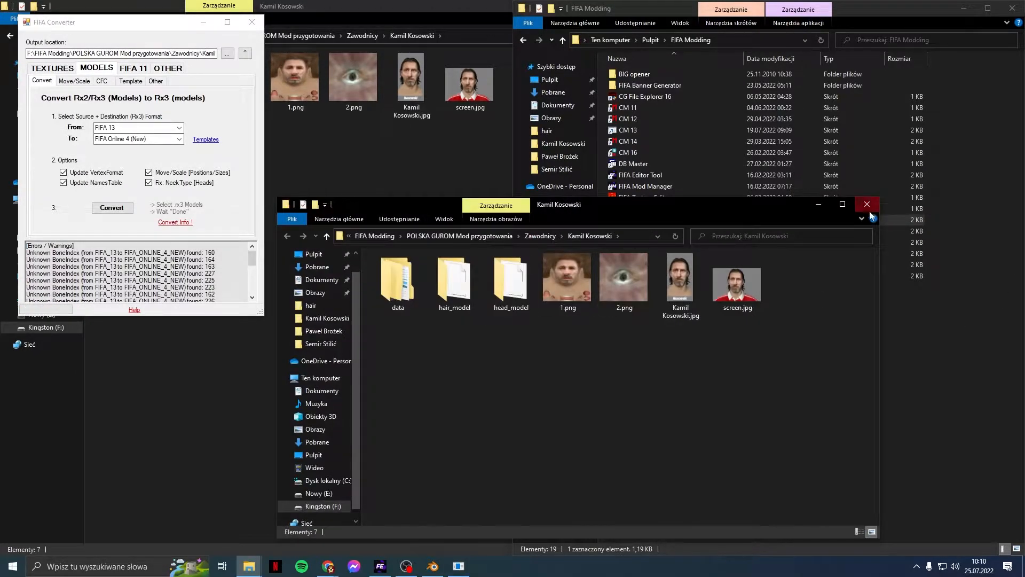
click(867, 209)
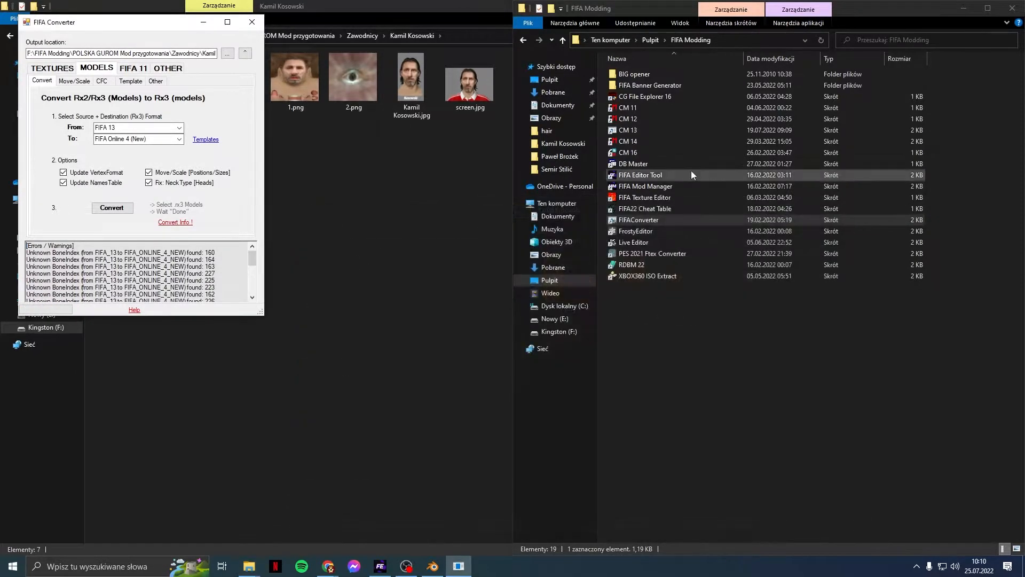
Step: Close FIFA Converter, maximize the player folder, and inspect the new hair_model and head_model folders
click(252, 22)
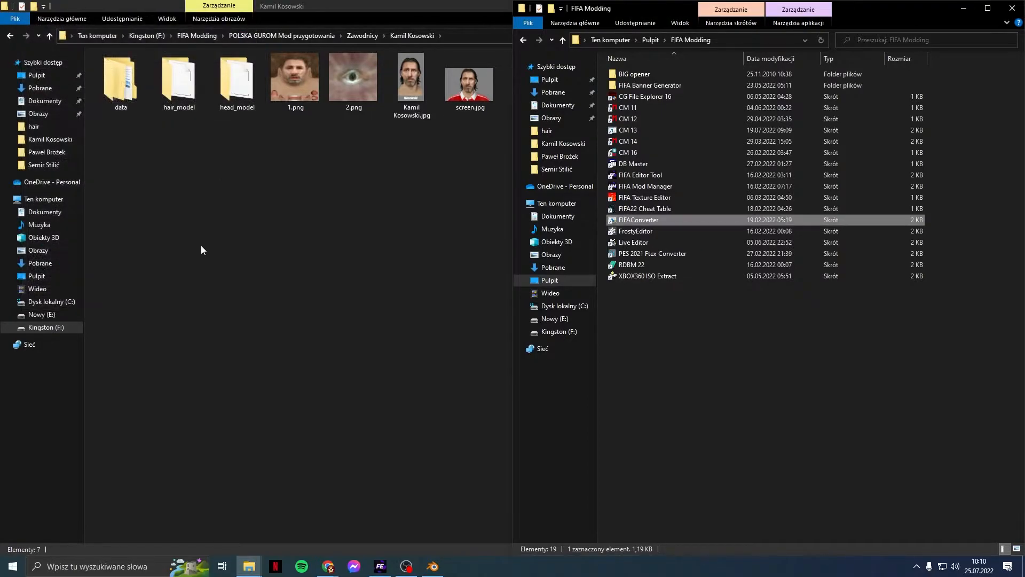
key(super+Up)
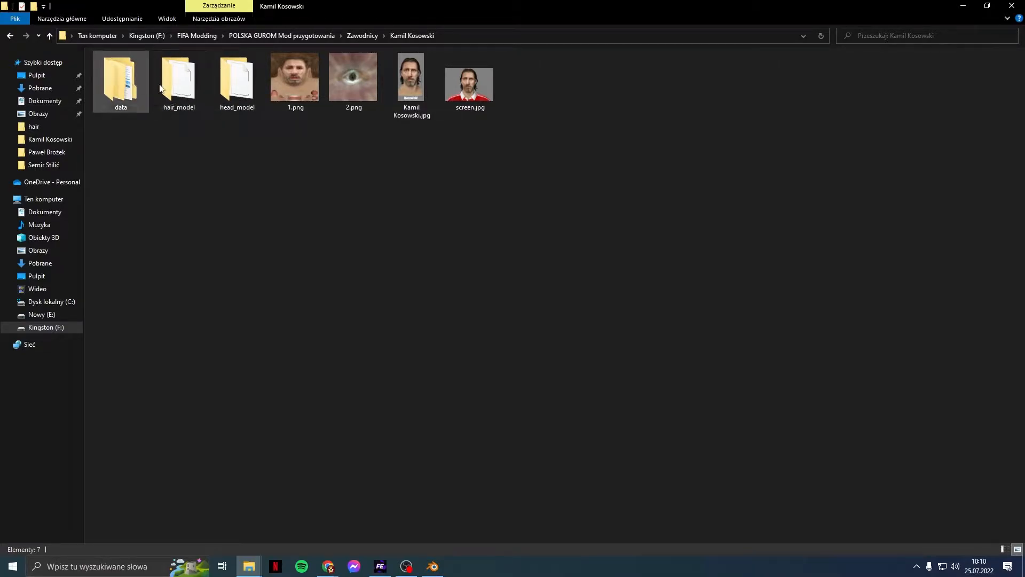
double_click(170, 99)
key(alt+Left)
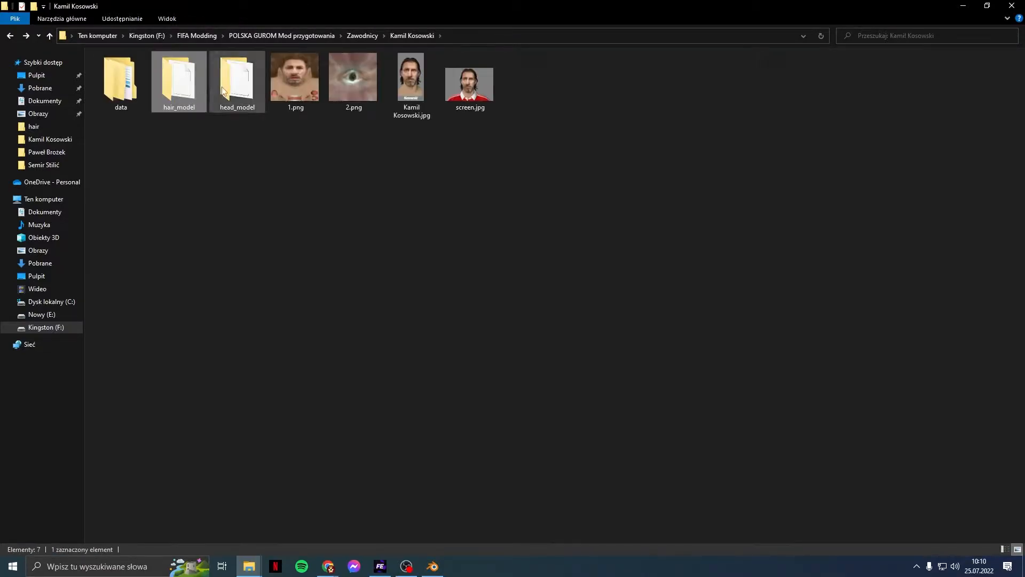
double_click(235, 86)
key(alt+Left)
Step: Browse into data\sceneassets\hair and back up to the player folder
double_click(123, 89)
double_click(122, 73)
double_click(119, 68)
key(alt+Left)
key(alt+Left)
key(alt+Left)
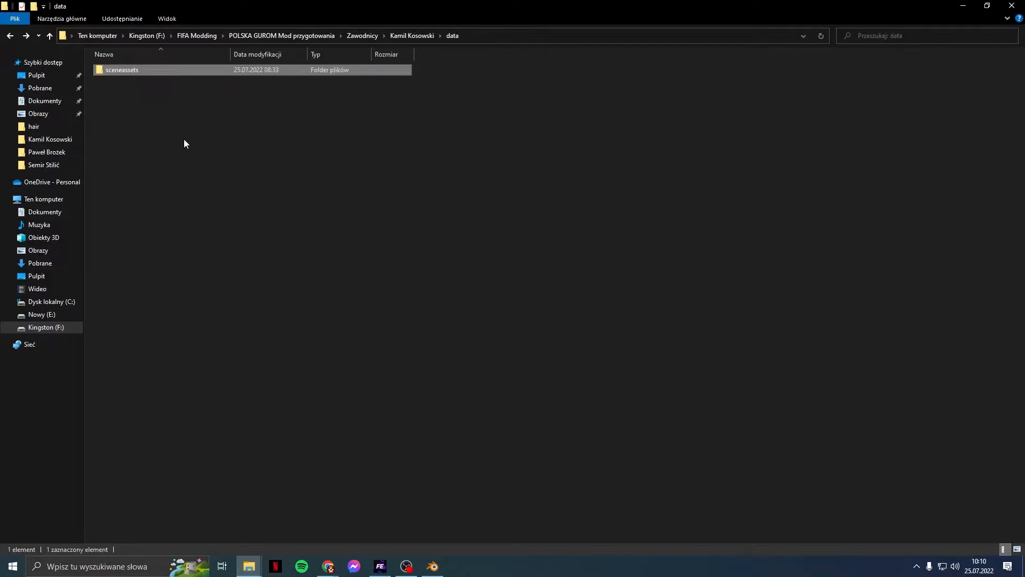
click(259, 178)
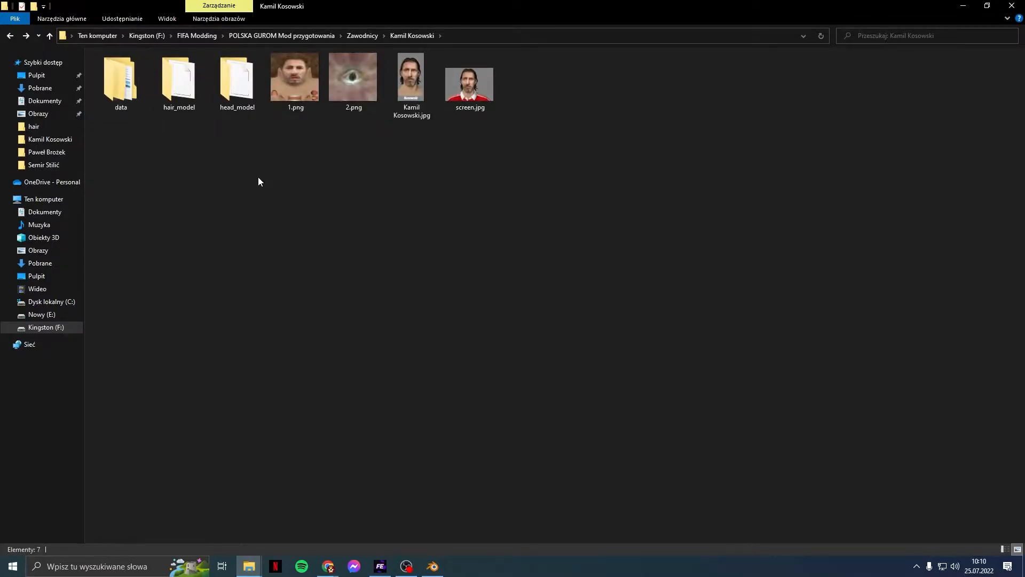
Step: Relaunch FIFA Converter from the FIFA Modding folder
mouse_move(249, 566)
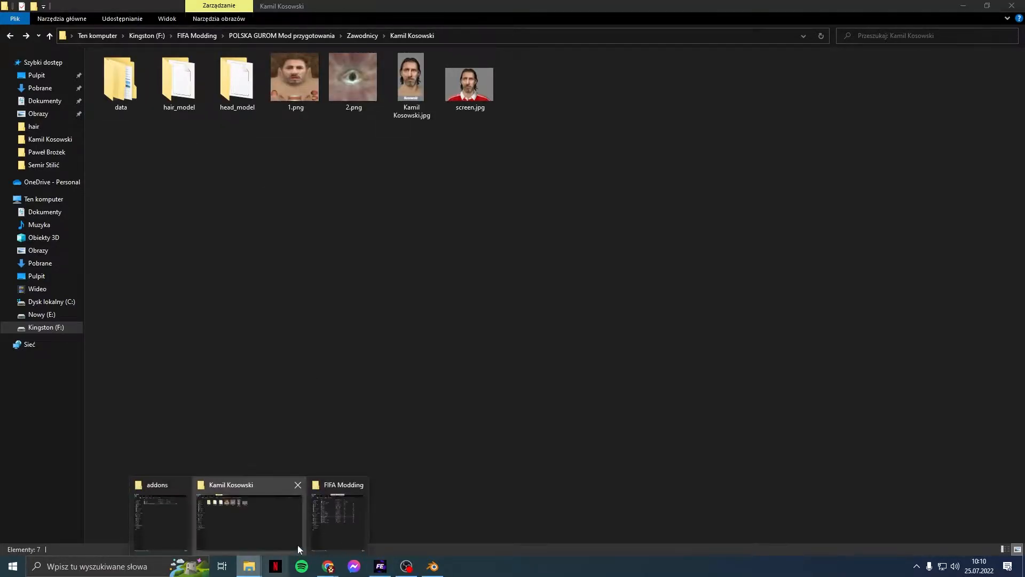
click(325, 531)
double_click(665, 216)
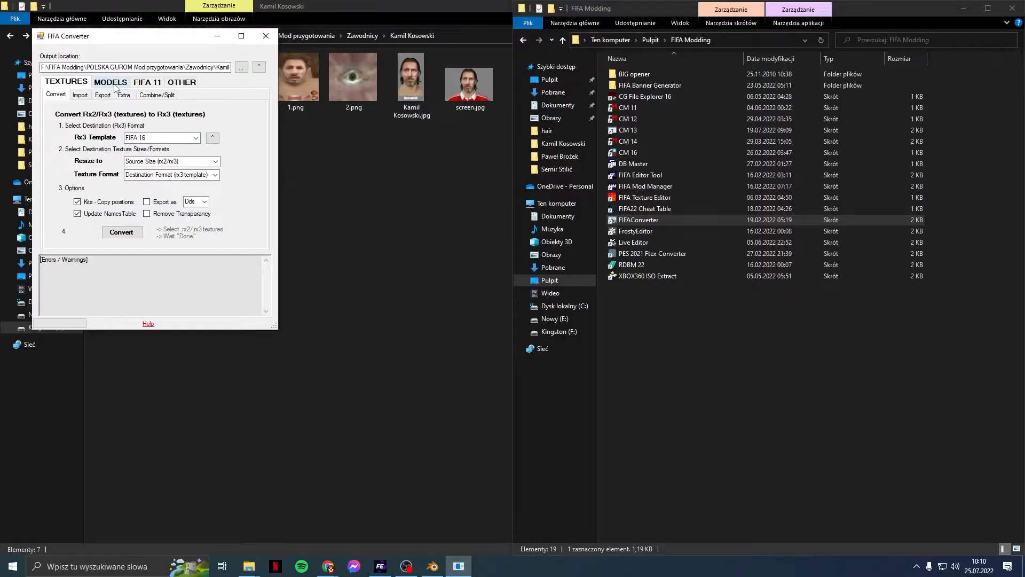
Step: Export hair_157493_0_textures.rx3 as DDS from TEXTURES > Export, then close the converter
click(105, 82)
click(79, 82)
click(102, 95)
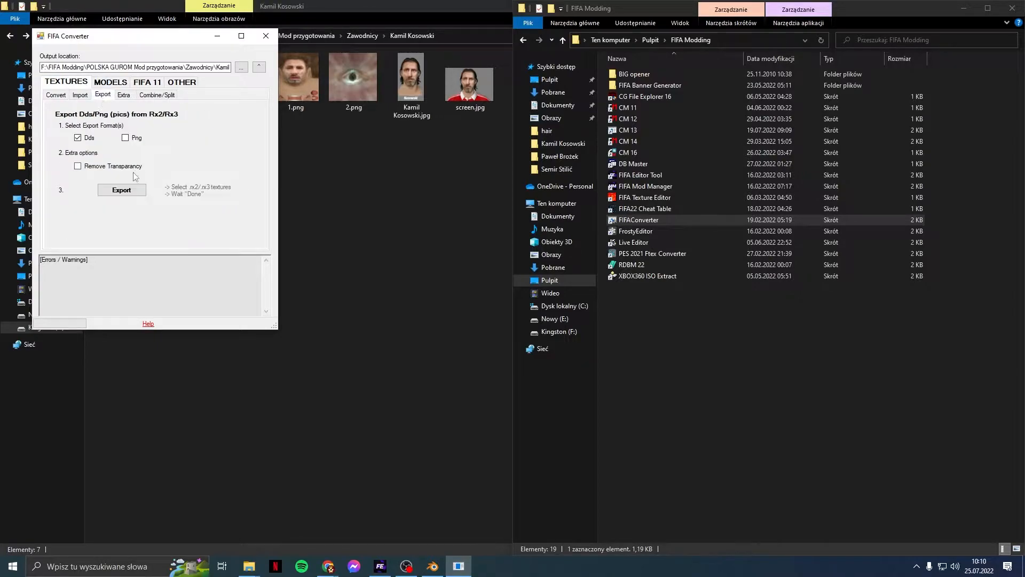
click(132, 192)
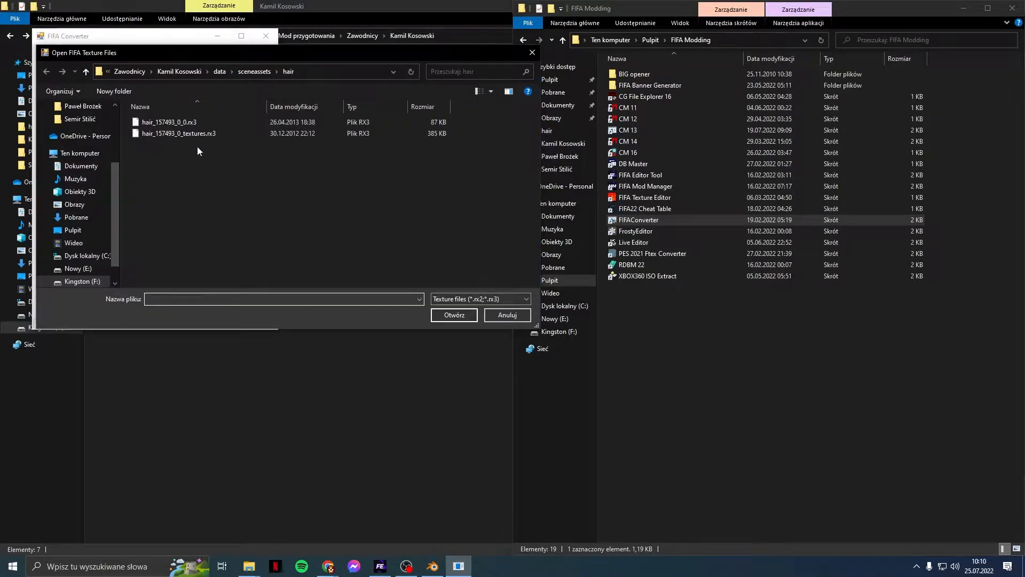
double_click(197, 134)
click(518, 314)
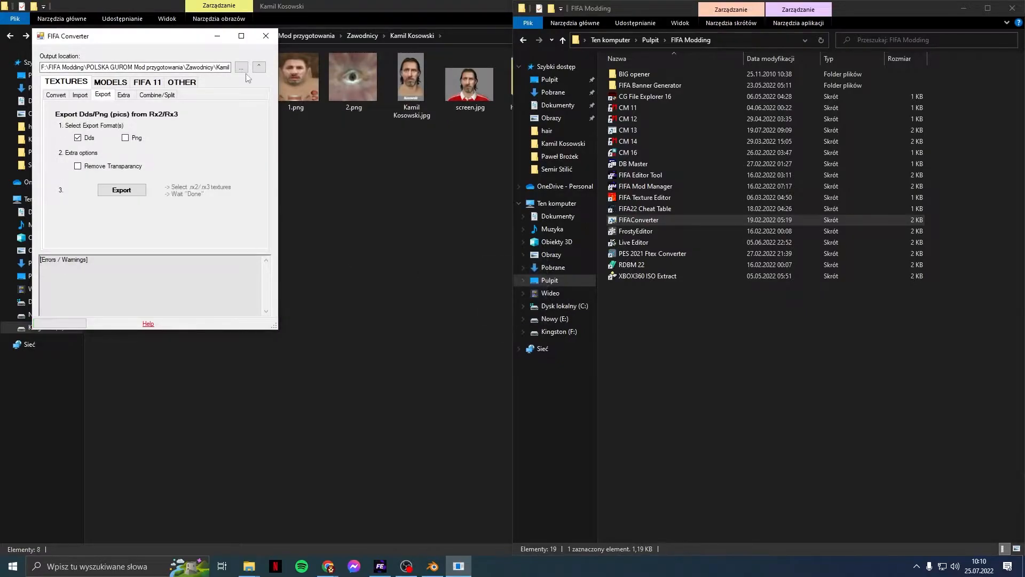
click(267, 41)
Step: Inspect the hair_cm and hair_coeff DDS files in hair_textures\dds, then switch to Blender
click(350, 161)
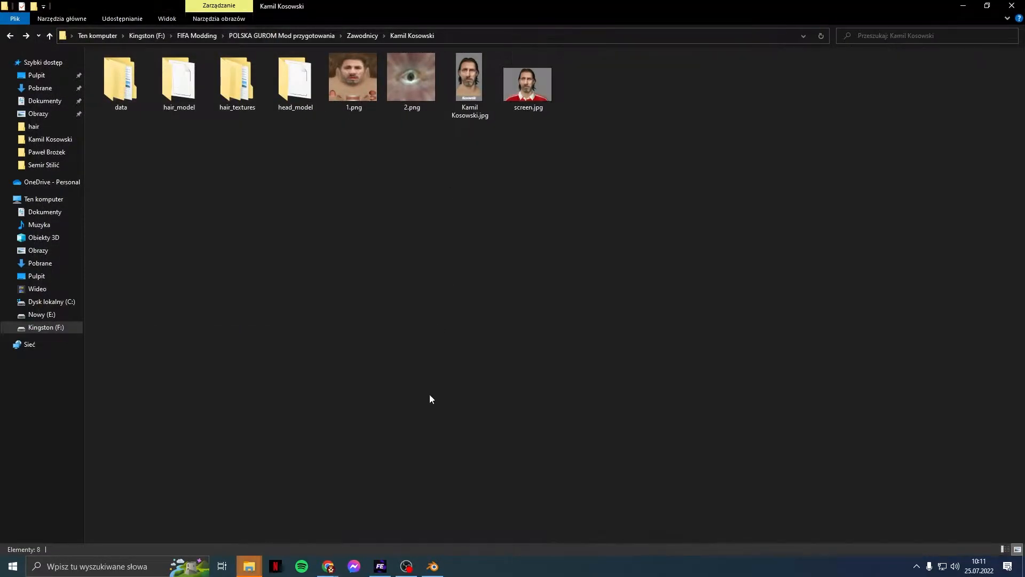
click(256, 569)
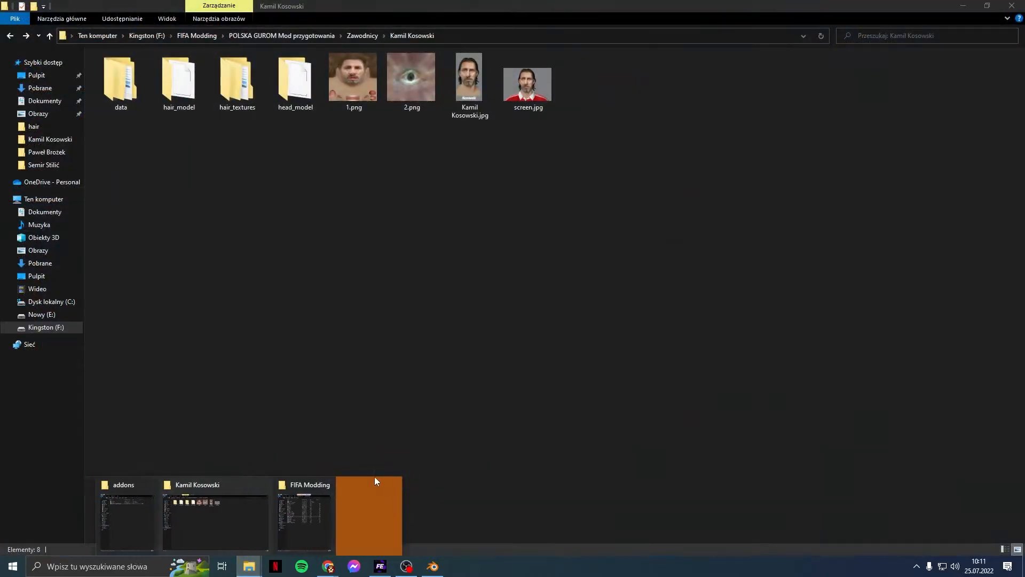
click(245, 532)
double_click(248, 104)
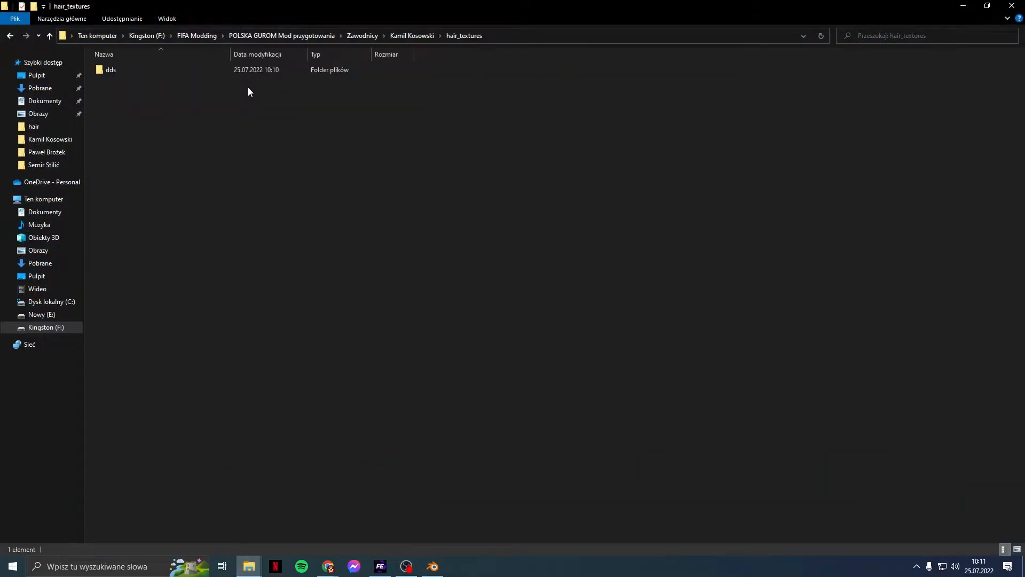
double_click(110, 71)
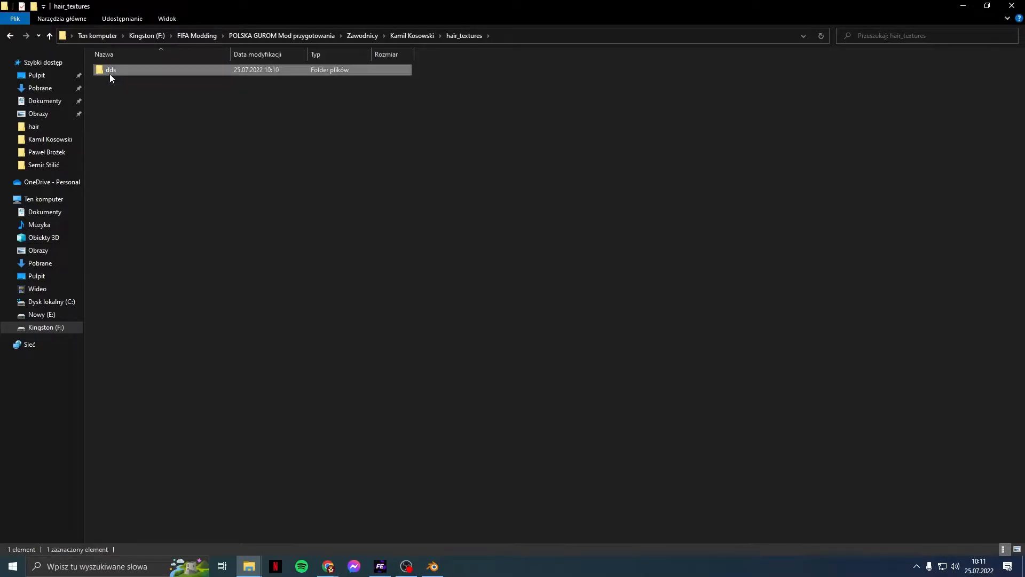
click(156, 120)
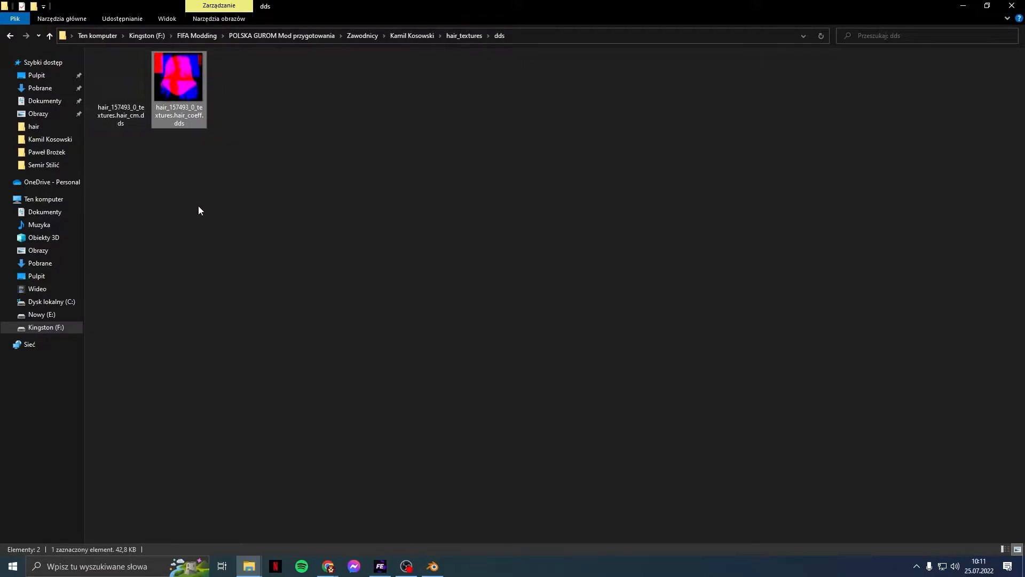
key(BackSpace)
key(BackSpace)
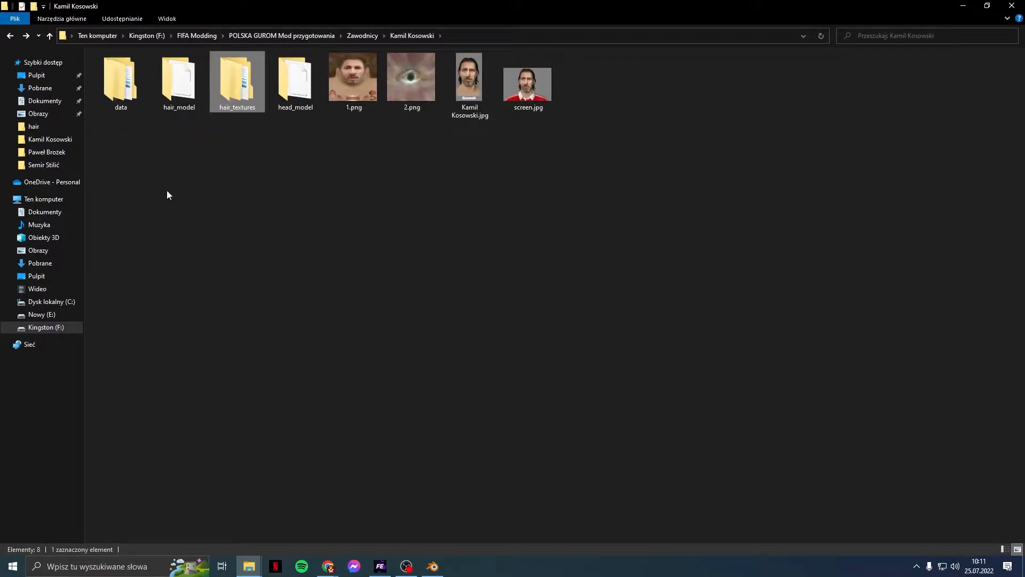
click(167, 191)
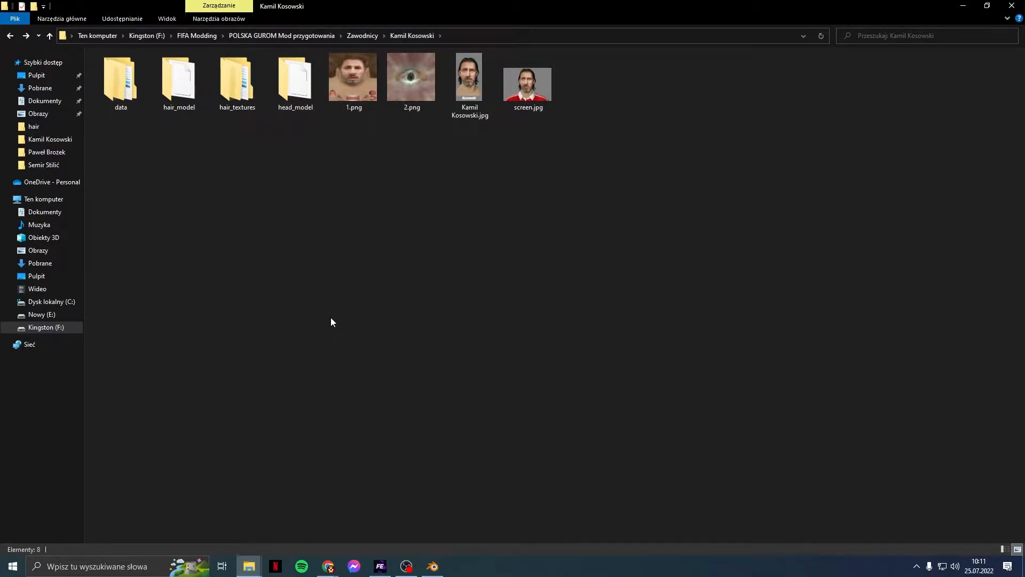
click(432, 566)
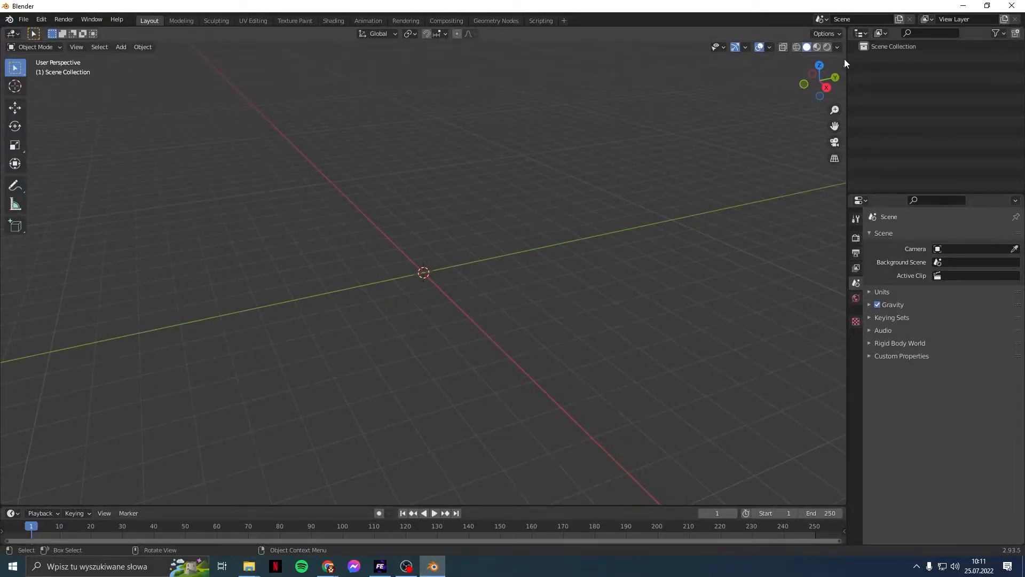
Step: Show the FIFA 3D importer panels in a widened viewport sidebar
click(845, 60)
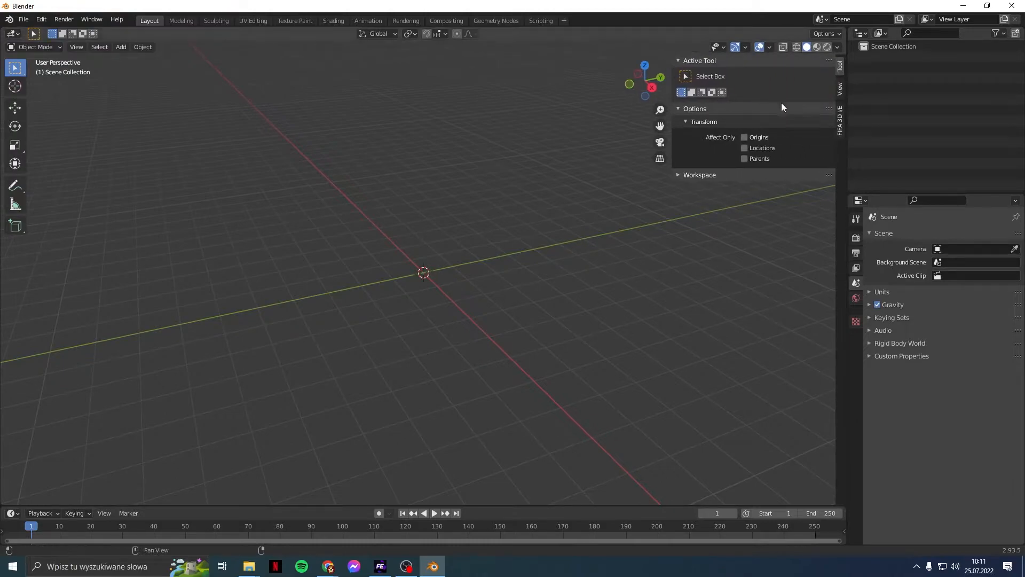
click(840, 122)
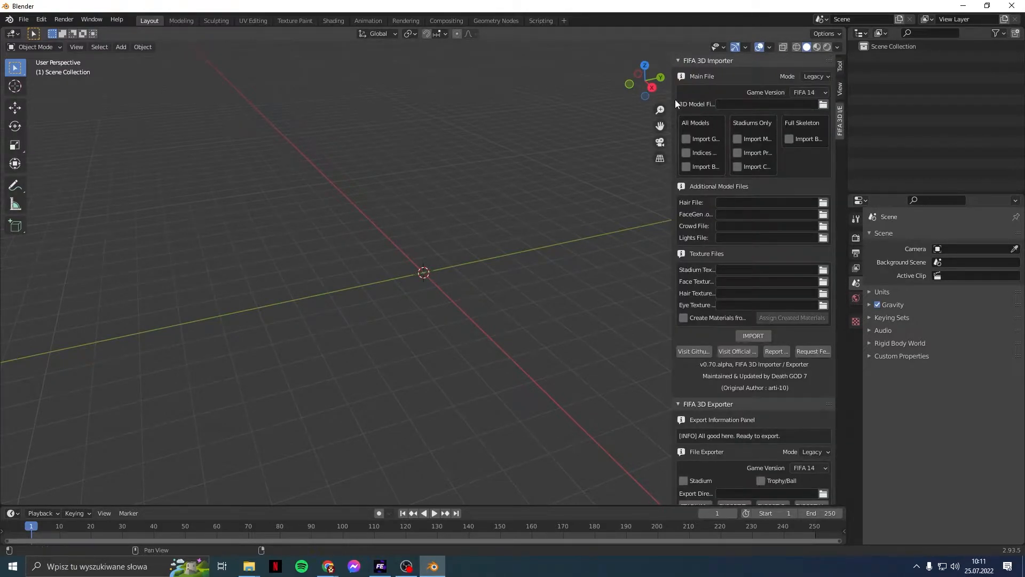
drag(673, 96, 537, 91)
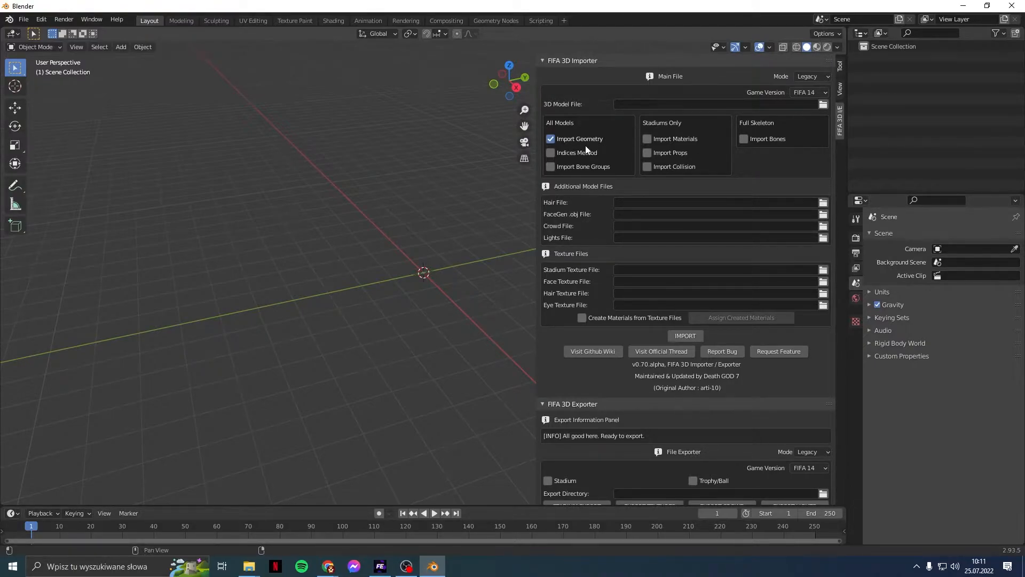
Step: Pick head_157493_0.rx3 from the F: drive's Zawodnicy player head_model folder as the 3D model file
click(824, 104)
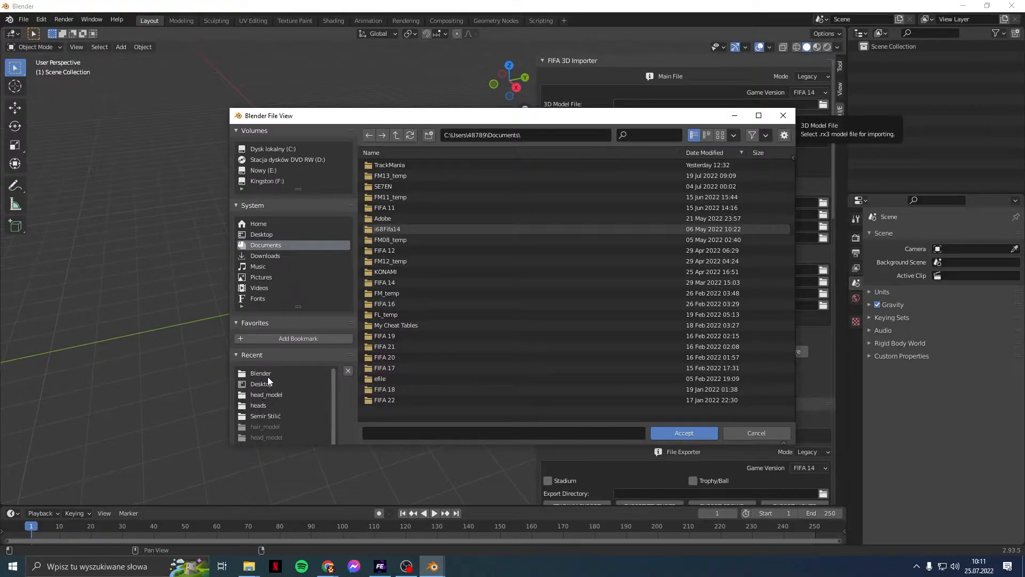
click(289, 182)
double_click(376, 177)
double_click(400, 165)
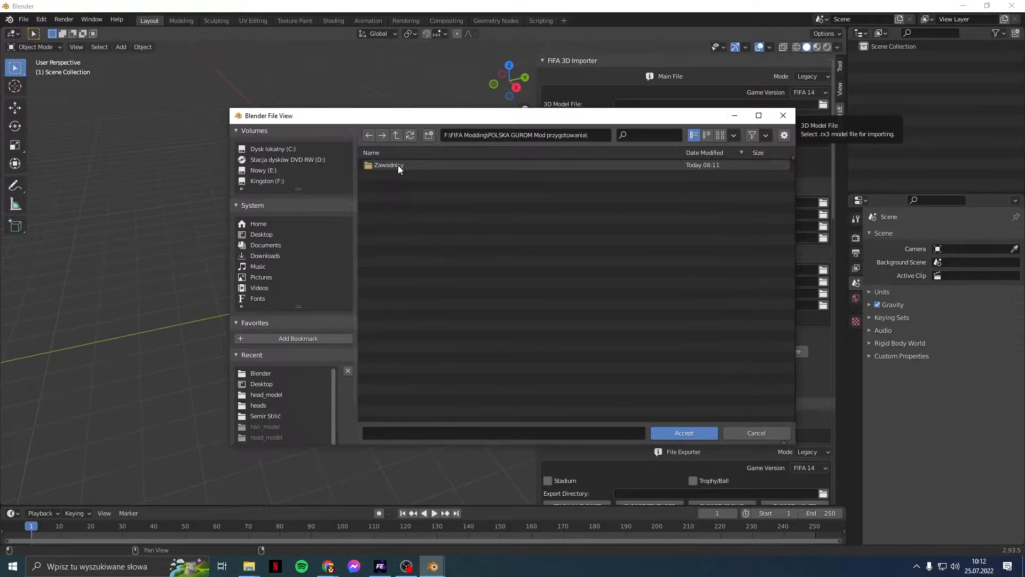
double_click(398, 165)
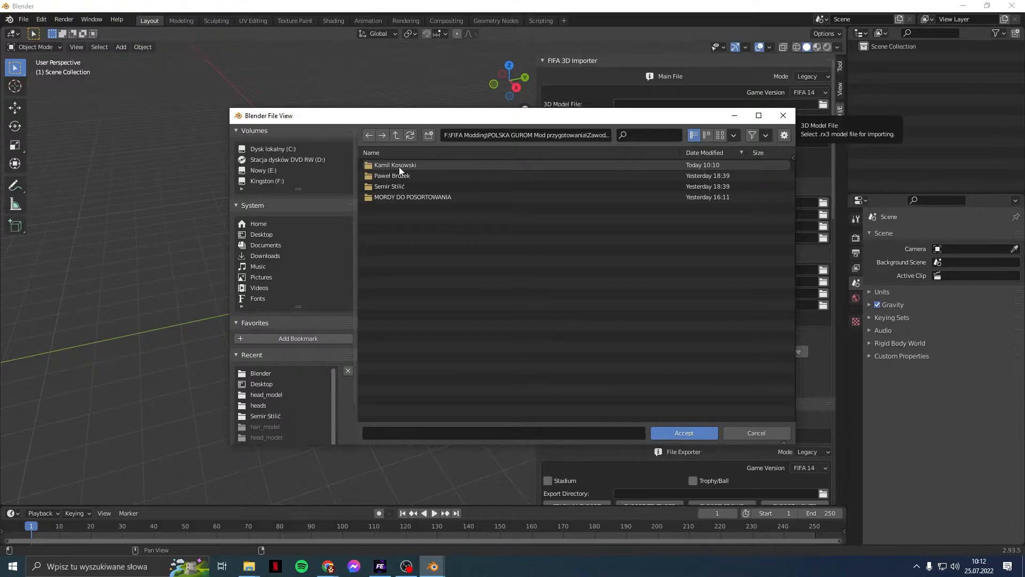
double_click(399, 166)
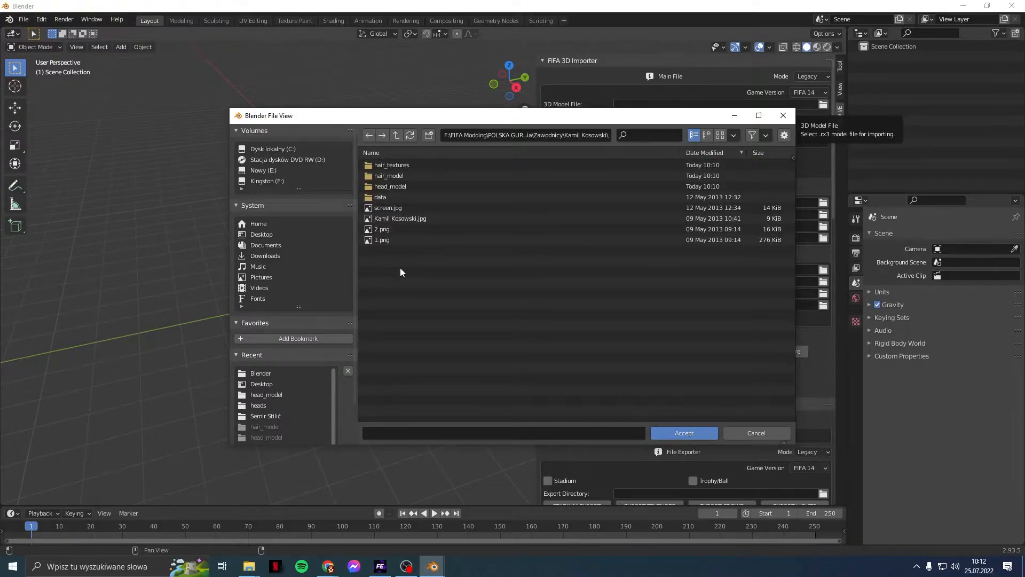
double_click(402, 185)
click(396, 167)
Step: Import the head_157493_0 head and eyes model, then frame the head in front view
double_click(396, 169)
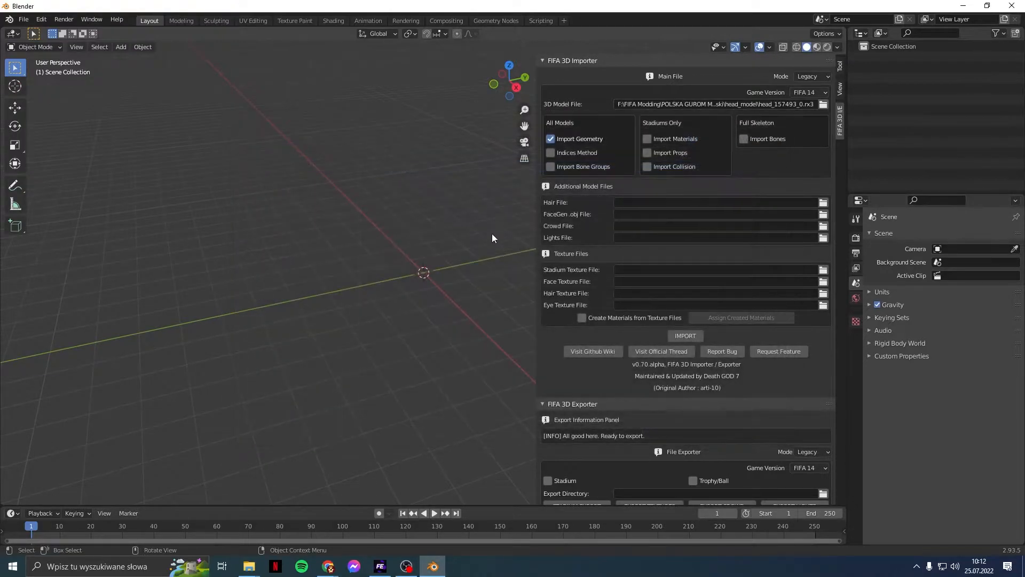
click(686, 336)
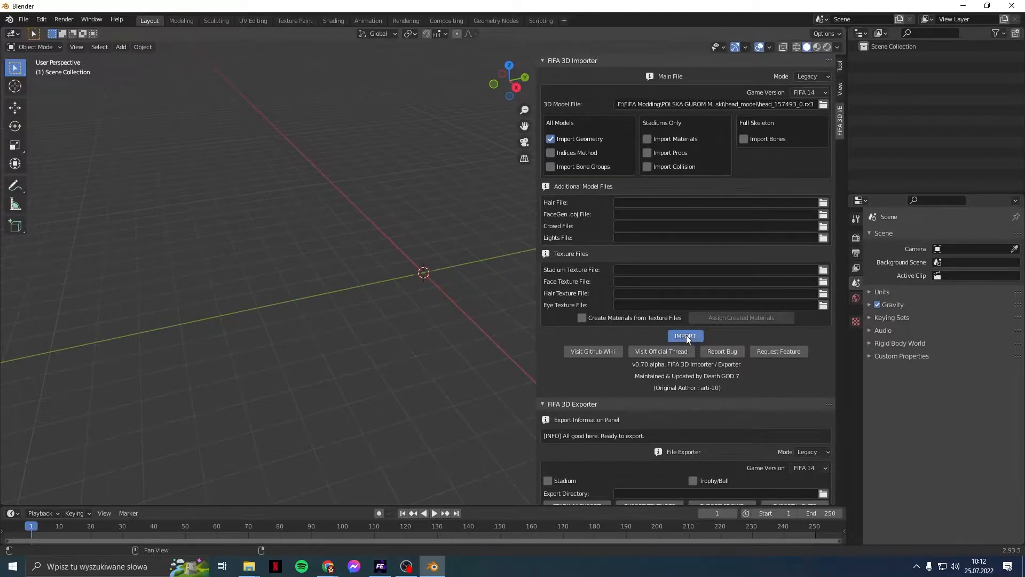
drag(537, 210, 898, 202)
scroll(483, 250, up, 8)
middle_drag(482, 250, 515, 380)
key(KP_1)
scroll(515, 379, up, 3)
shift+middle_drag(515, 380, 529, 125)
shift+middle_drag(578, 63, 579, 150)
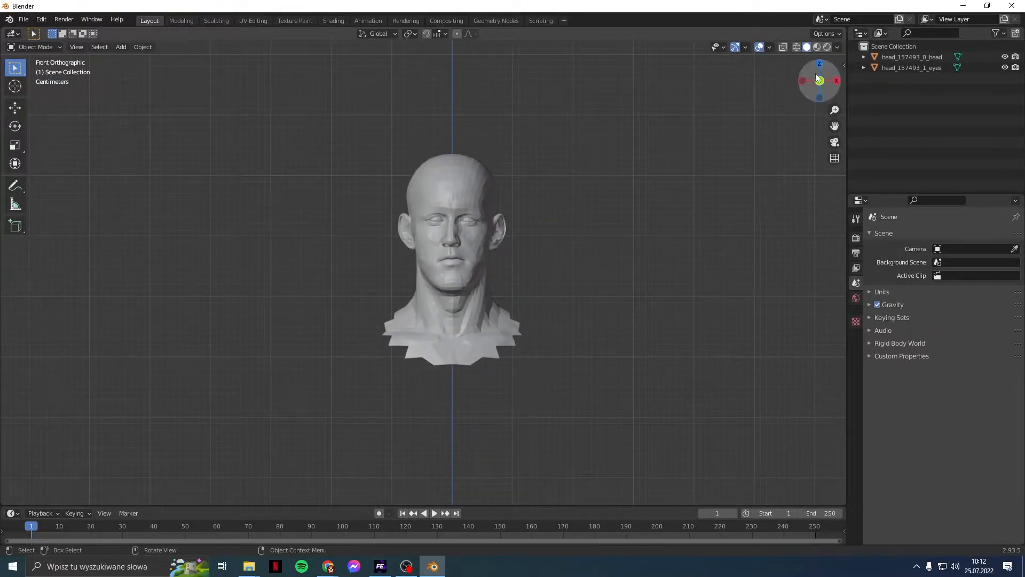
shift+middle_drag(402, 123, 389, 126)
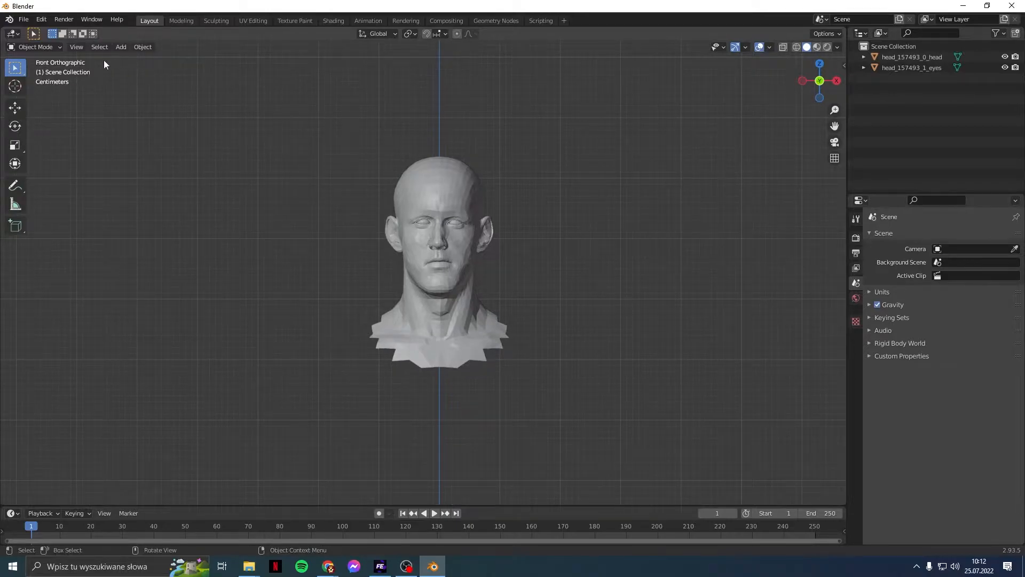
Step: Give the eyes a vertex group named Head and assign all eye vertices to it in Edit Mode
click(897, 68)
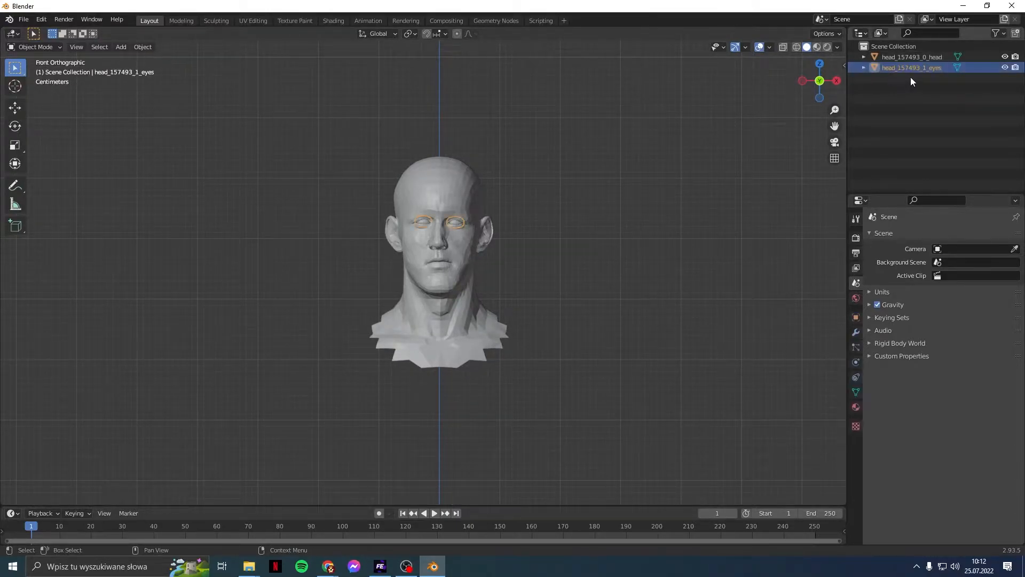
click(856, 391)
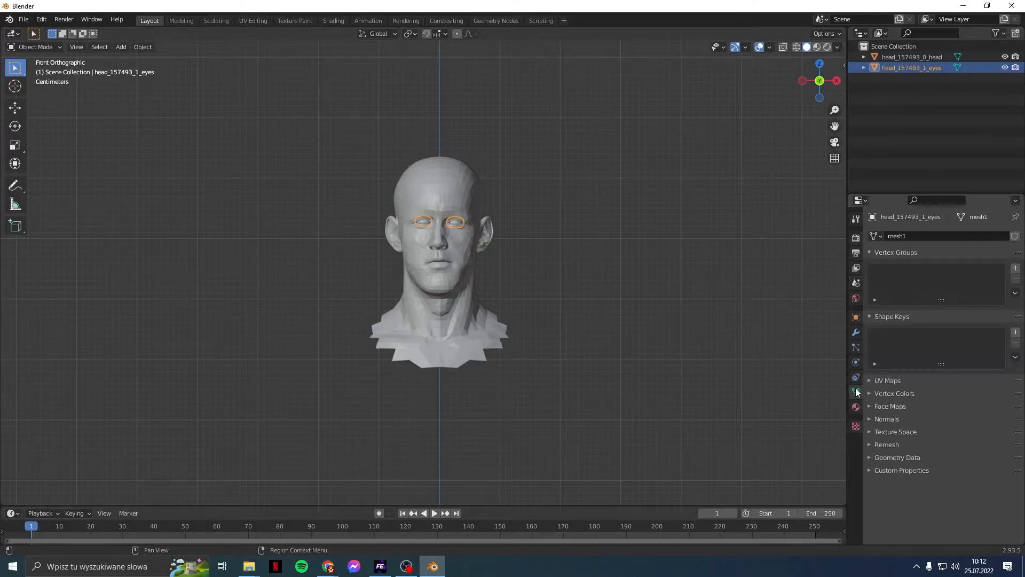
click(1016, 268)
double_click(935, 270)
text(Head)
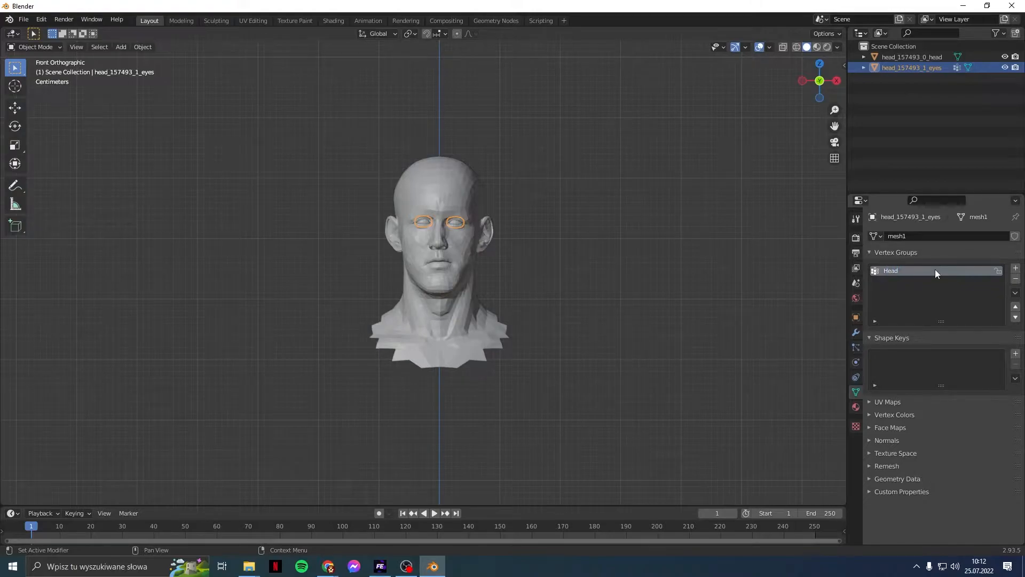
click(56, 46)
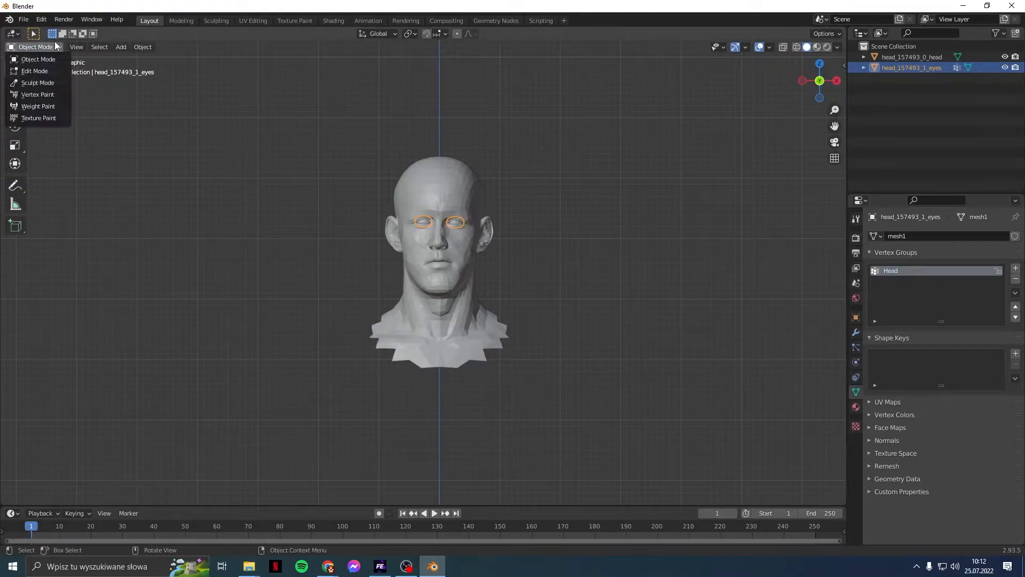
click(30, 71)
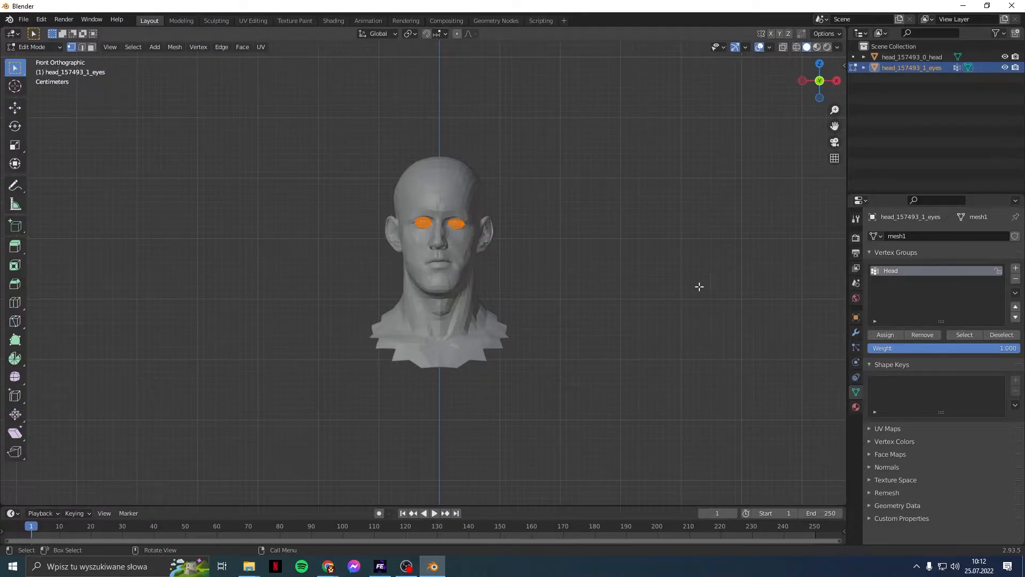
click(884, 336)
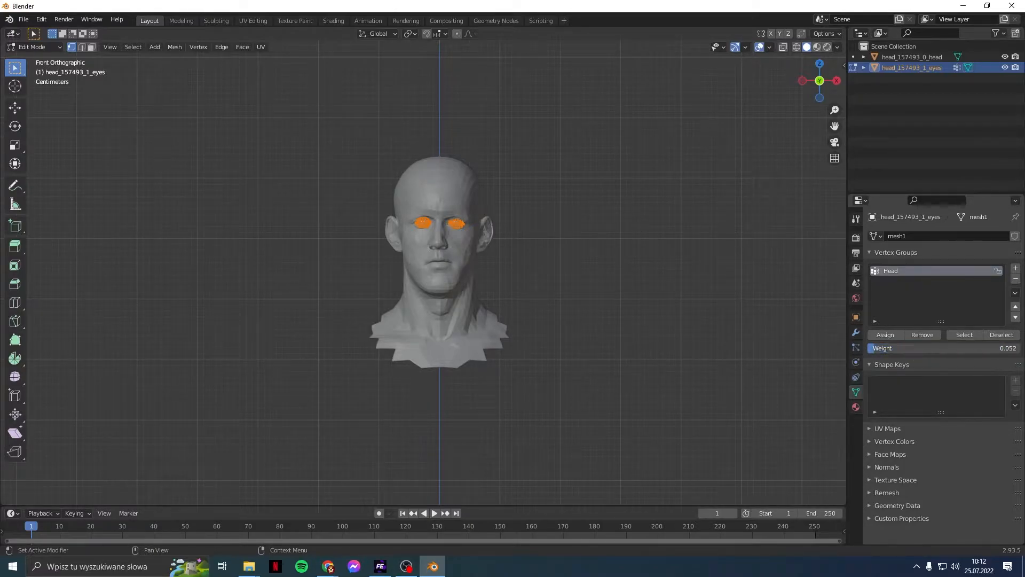
click(890, 338)
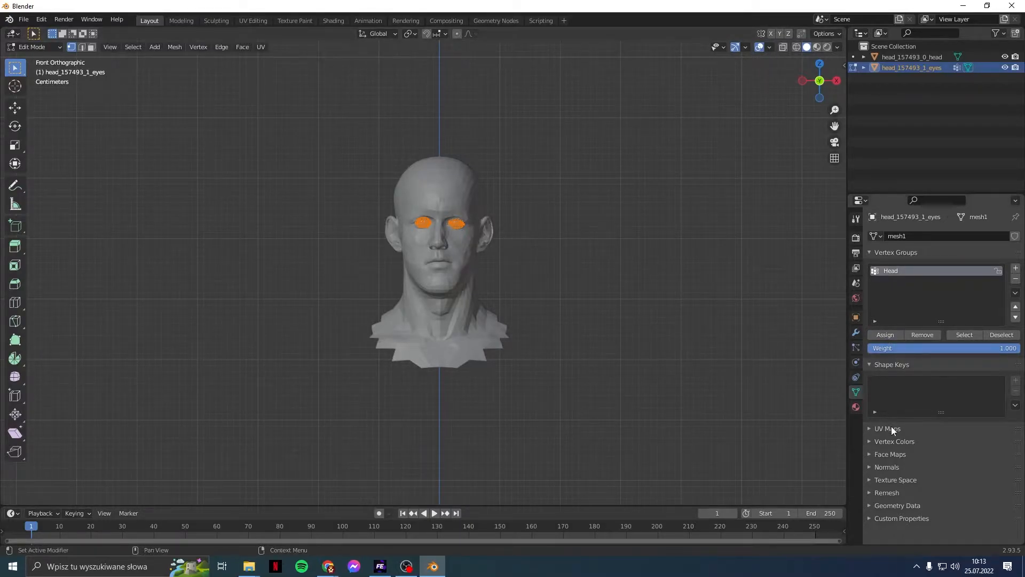
Step: Delete the eyes' col0 and col1 vertex colour layers
click(931, 105)
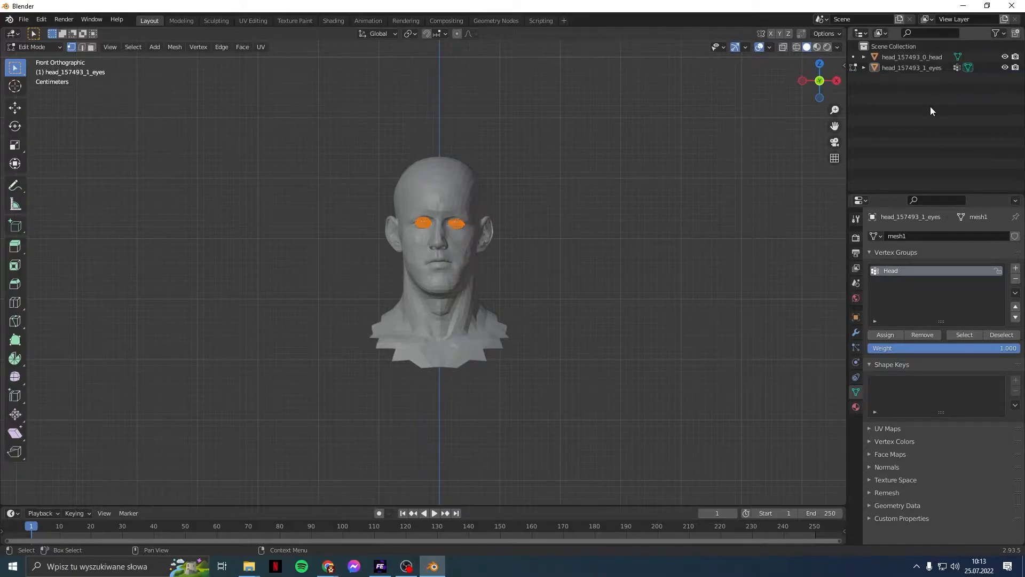
click(896, 430)
click(915, 482)
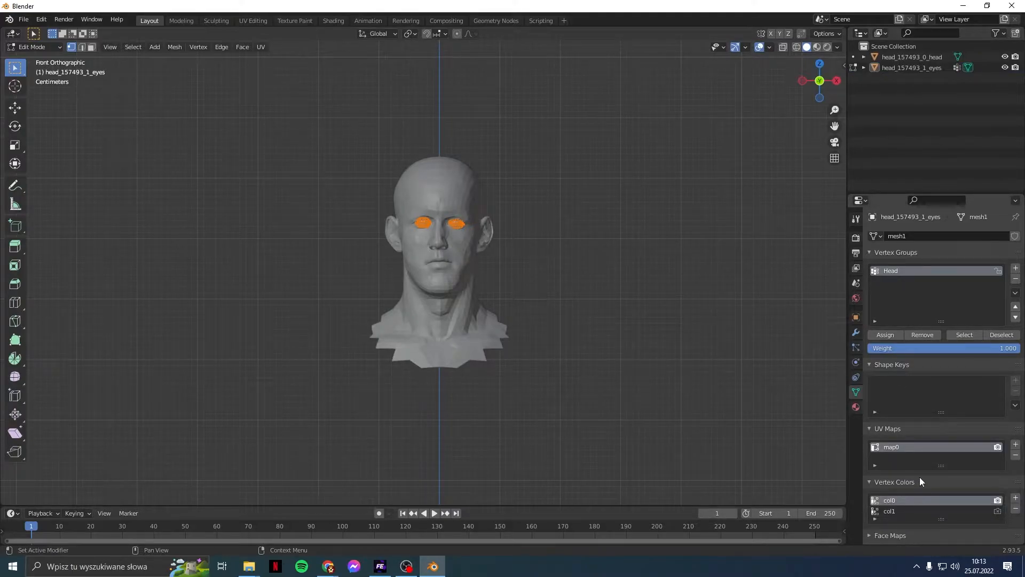
click(1016, 508)
click(1015, 507)
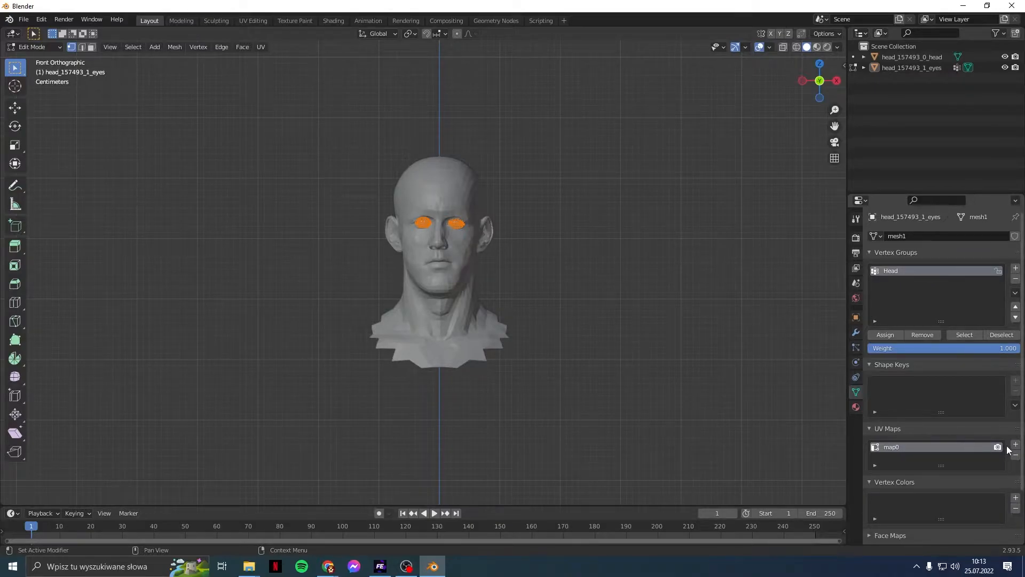
Step: Rename the eyes' map0 UV map to UVChannel0
double_click(947, 452)
text(U)
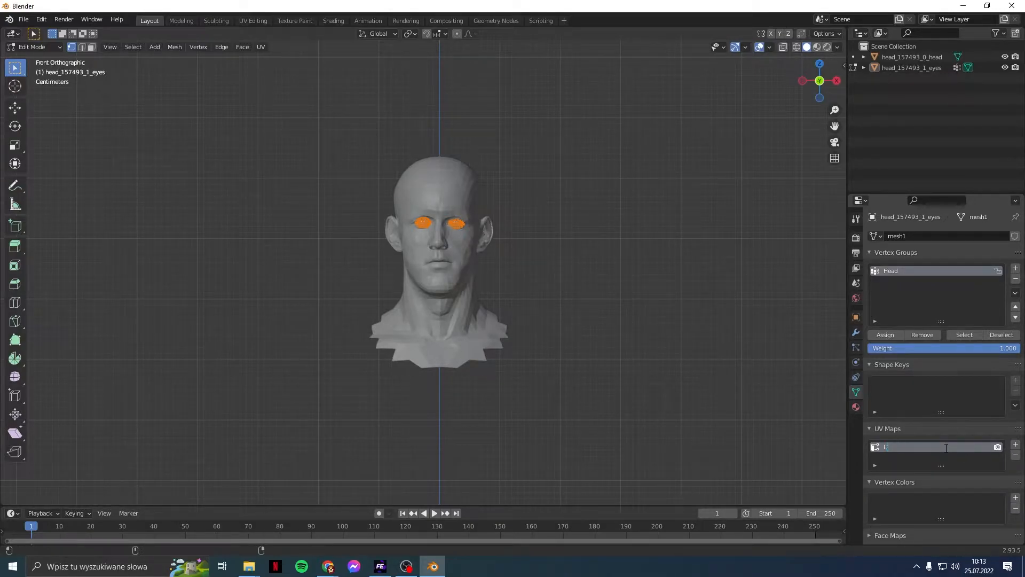
text(VChannel)
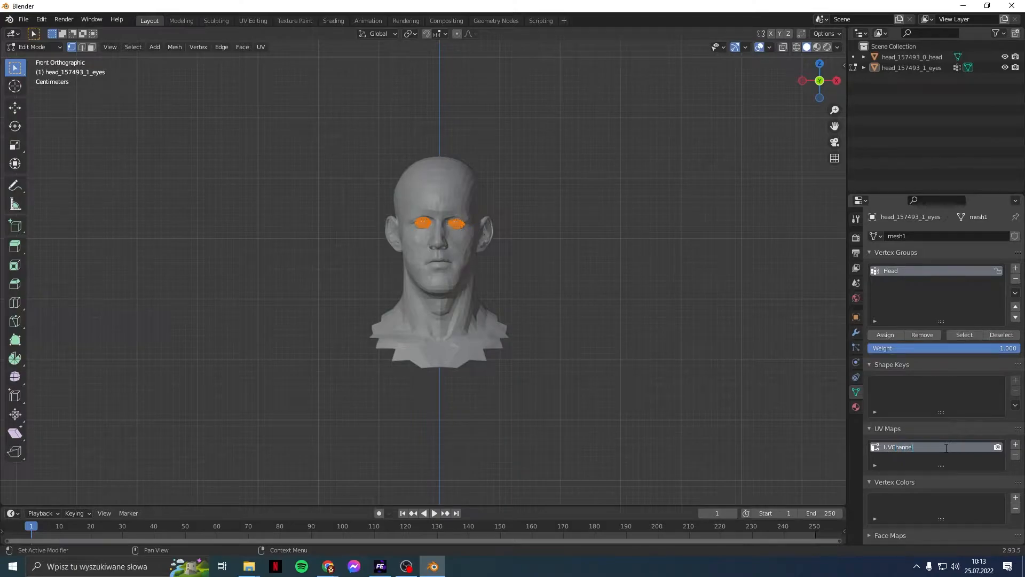
text(0)
key(Return)
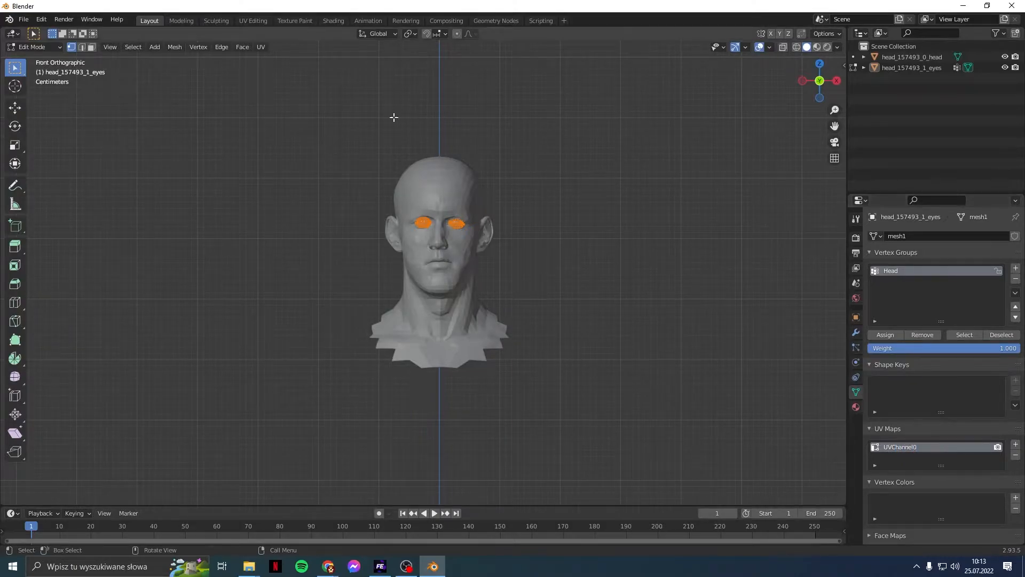
Step: In UV Editing, select all eye UVs and load eye_2_1_color.png from the Desktop behind them
click(242, 21)
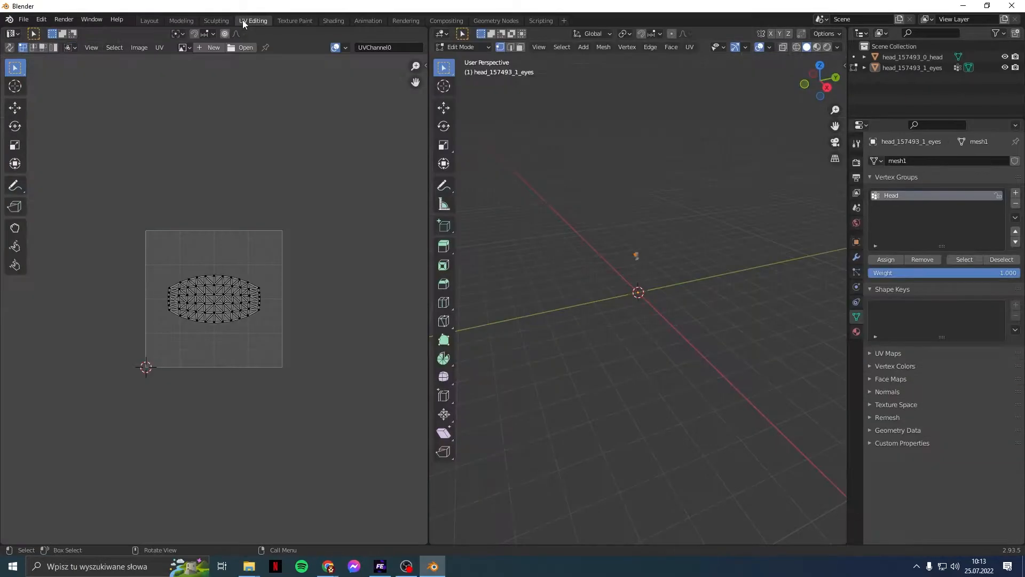
scroll(124, 183, up, 4)
scroll(124, 178, down, 1)
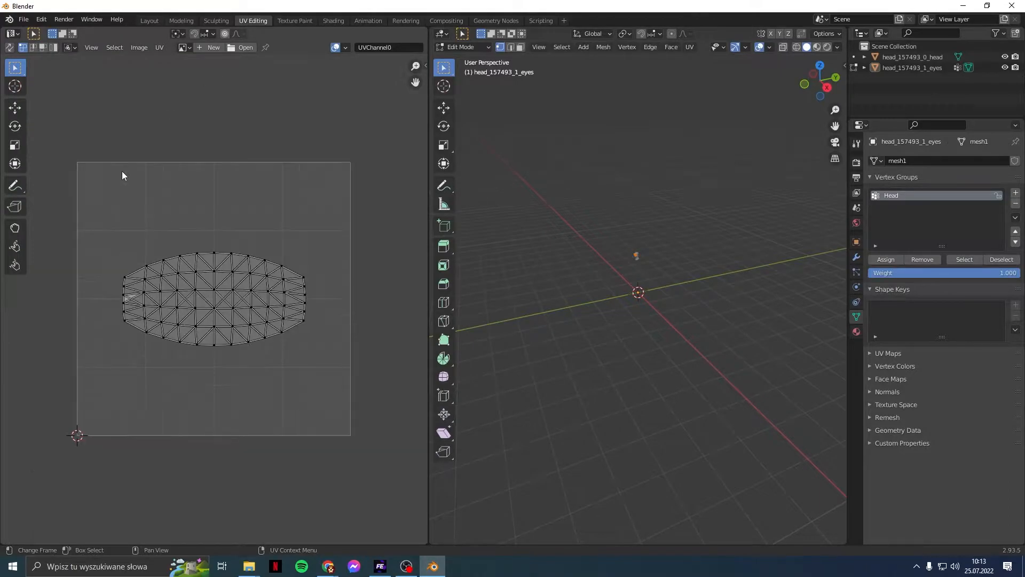
drag(60, 142, 395, 474)
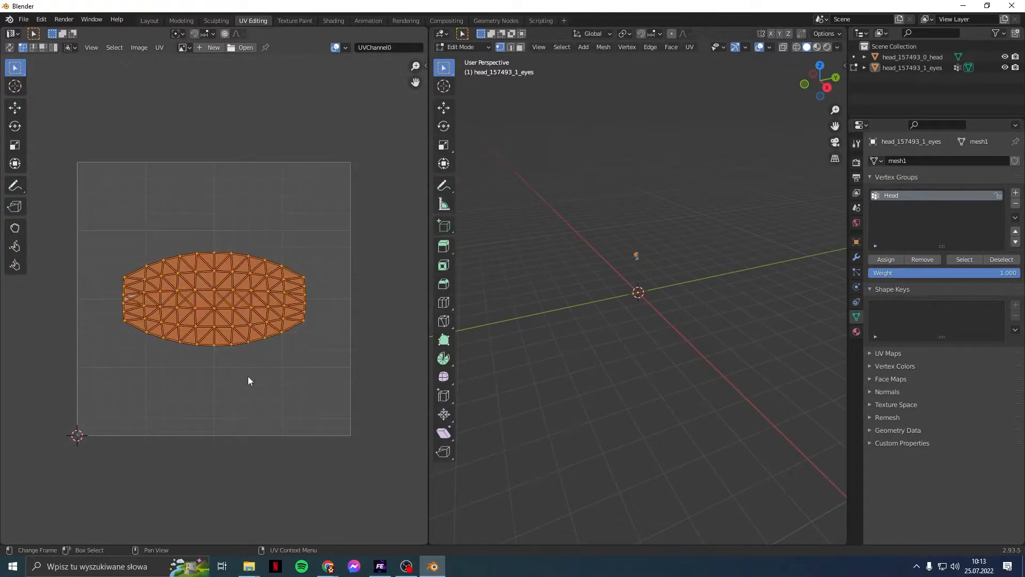
click(239, 48)
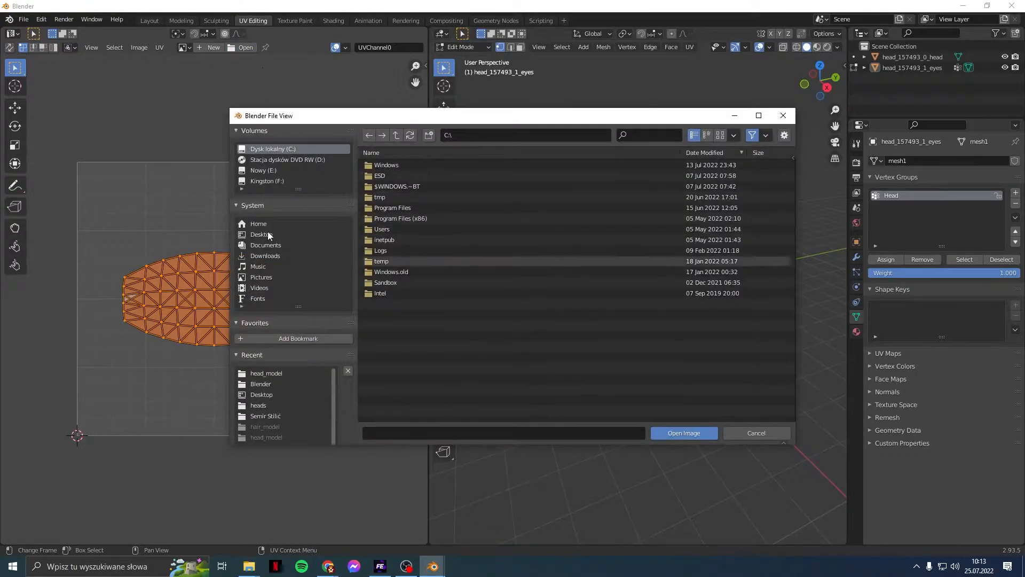
click(260, 396)
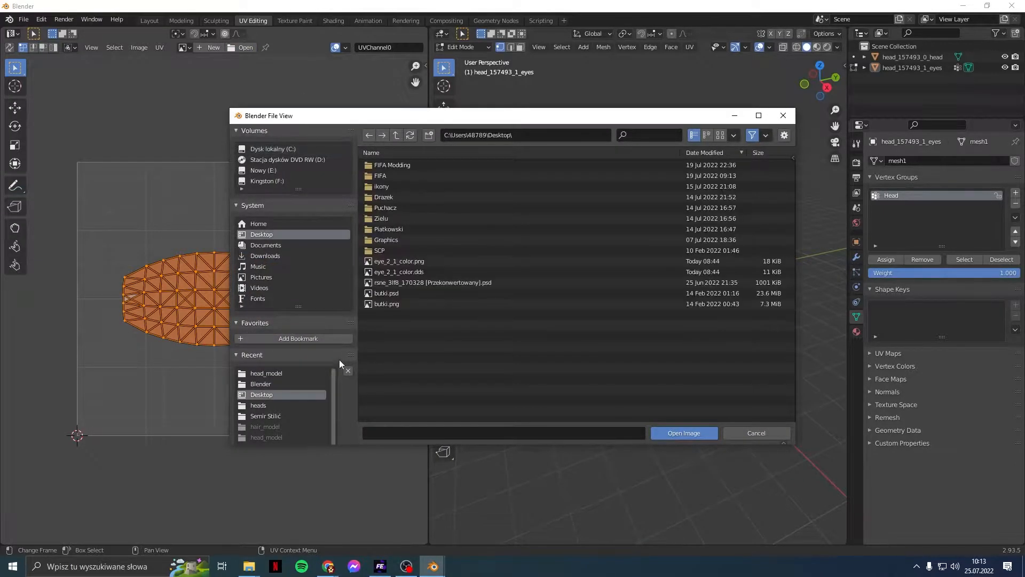
double_click(405, 261)
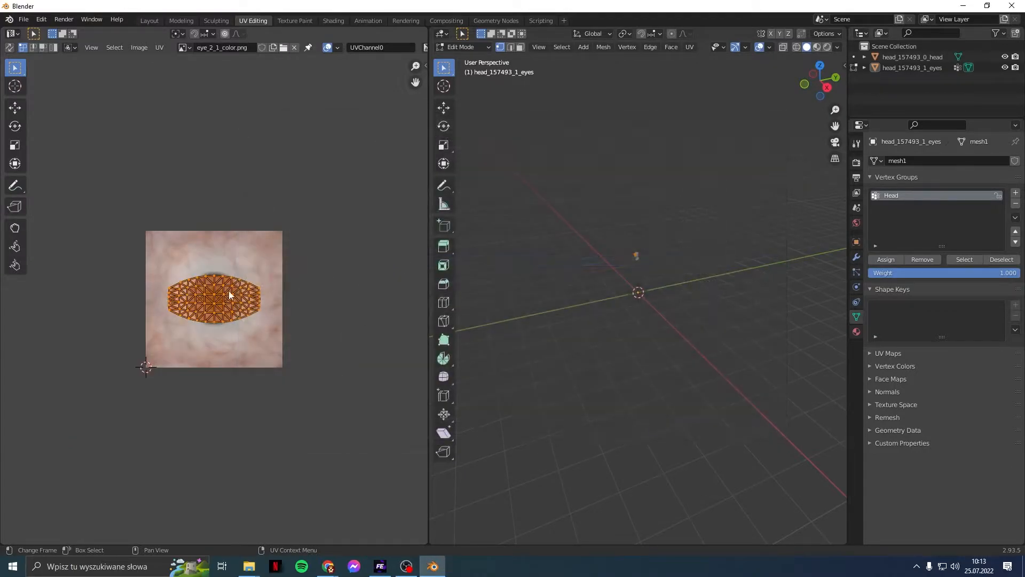
Step: Roughly scale the eye UV island up over the eye texture
scroll(228, 294, up, 4)
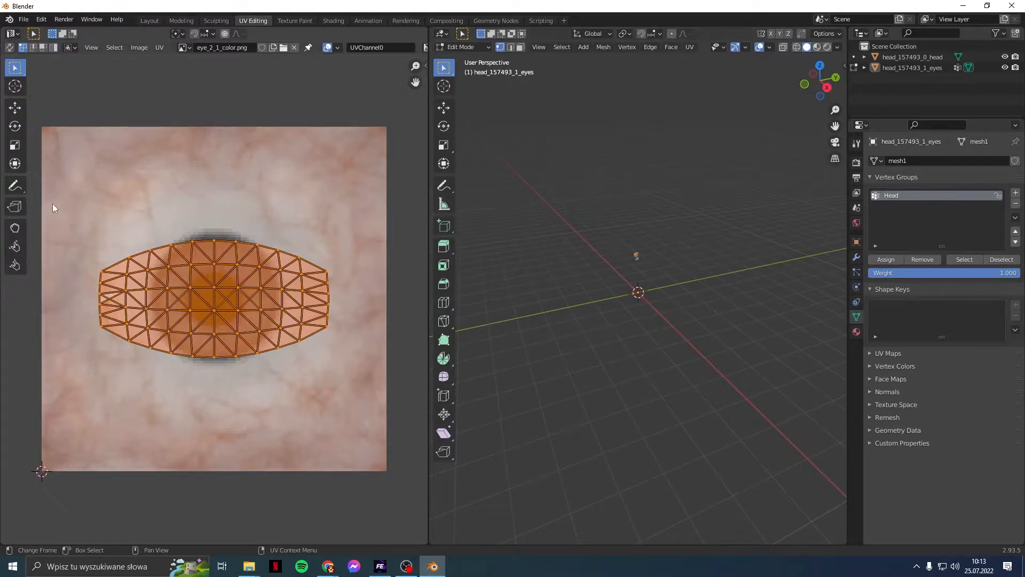
click(15, 144)
drag(232, 278, 242, 268)
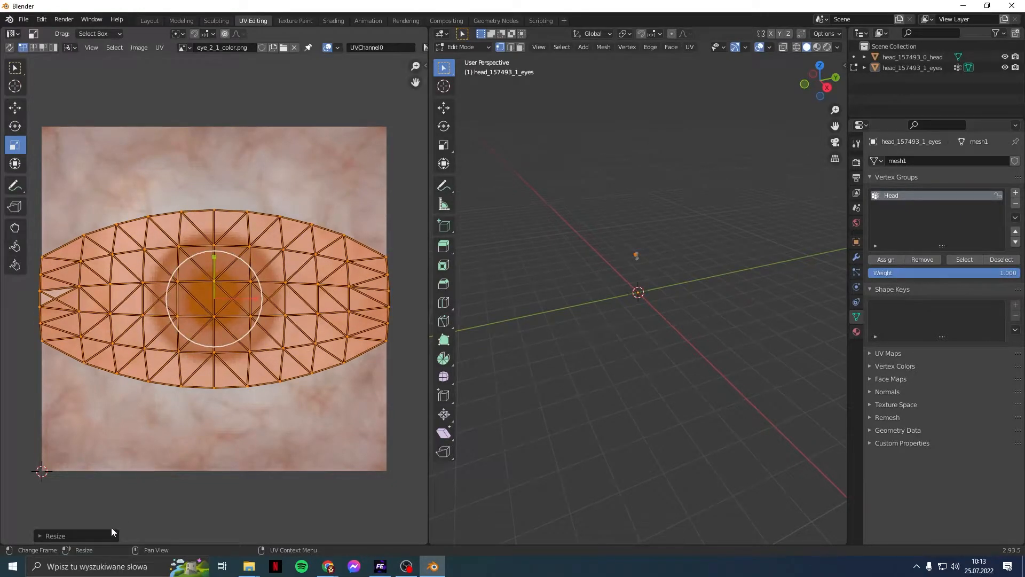
Step: Set the resize values to 1.5, 1.5 and 1, then deselect the island
click(79, 536)
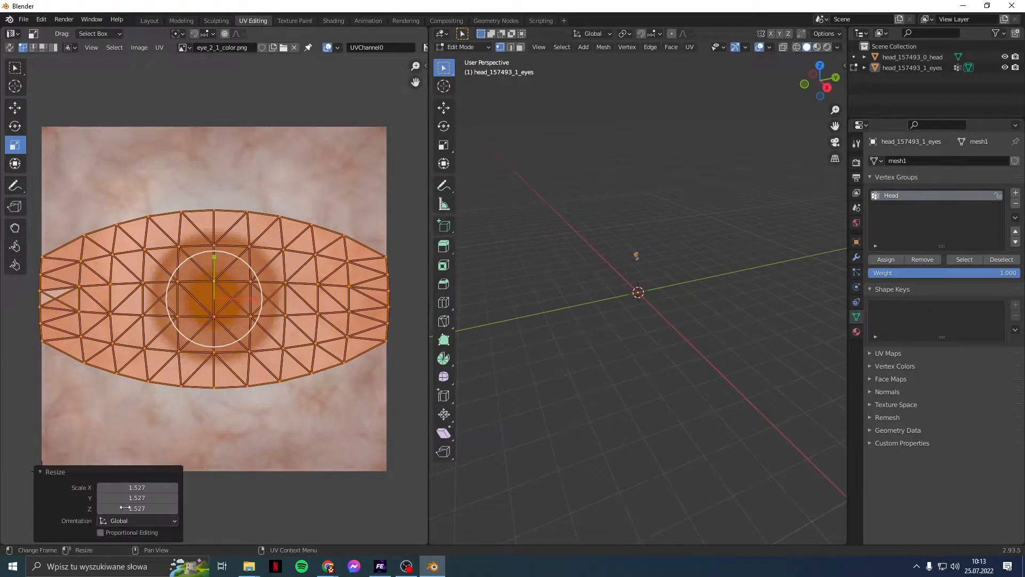
click(132, 488)
text(1.5)
key(Return)
click(138, 498)
text(1.5)
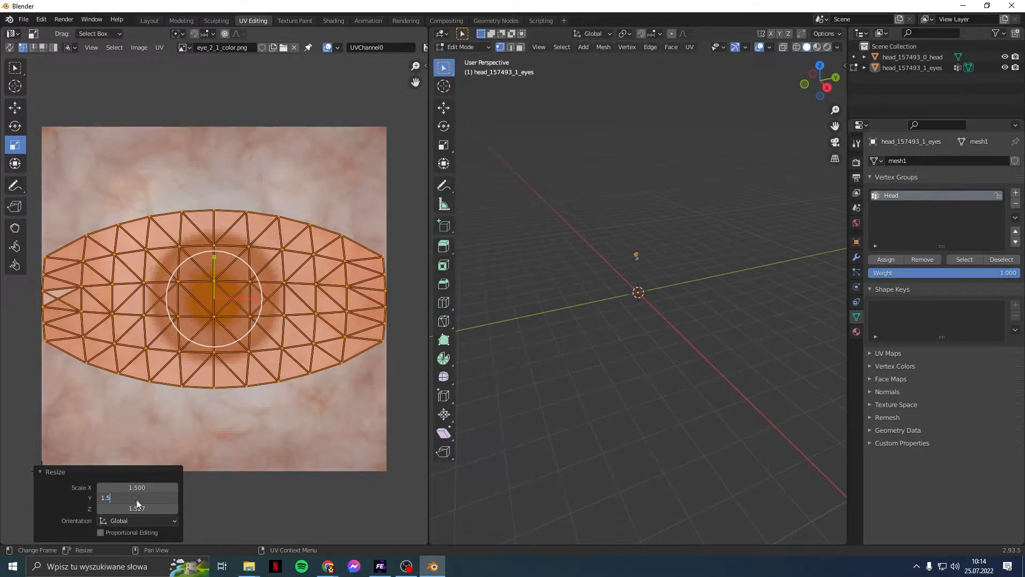
key(Return)
click(134, 508)
text(1)
key(Return)
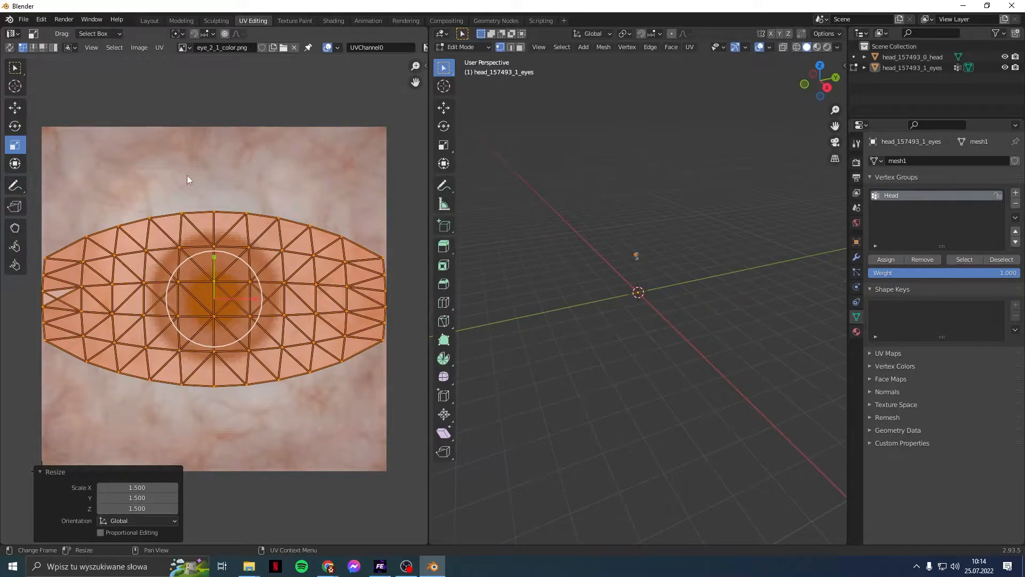
click(182, 123)
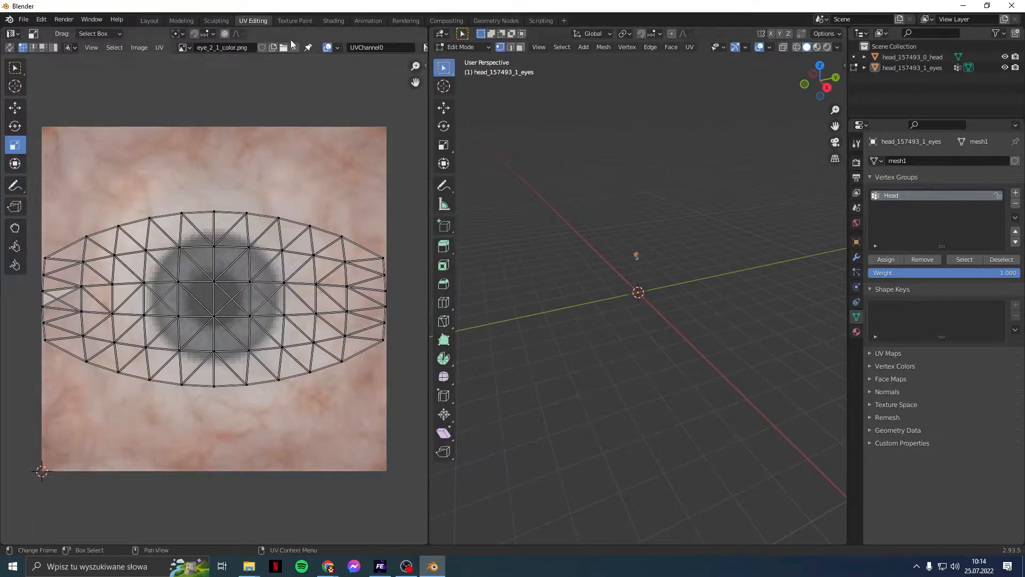
Step: Back in Layout, add a second UV map to the eyes named UVChannel1
click(150, 20)
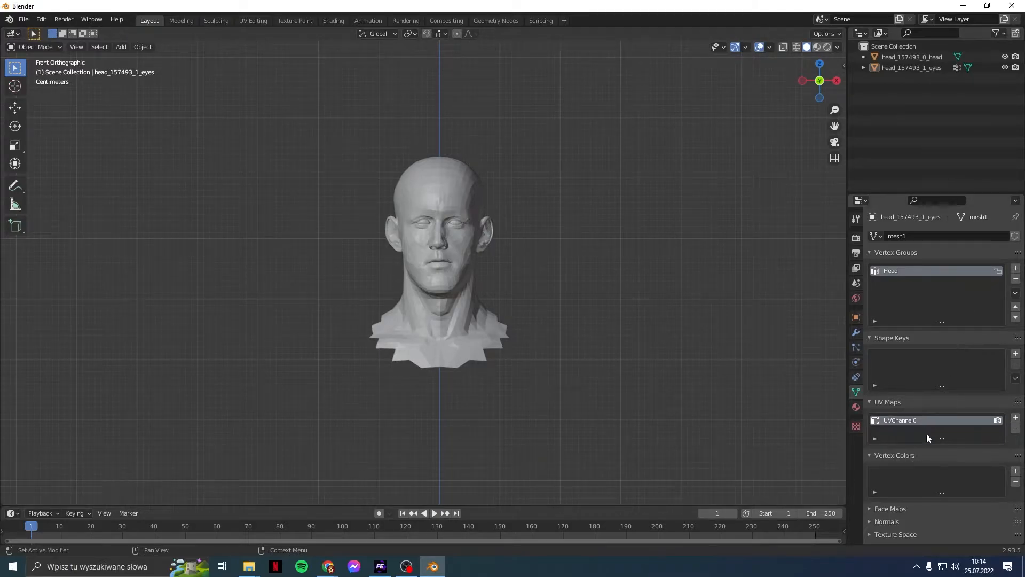
click(1014, 418)
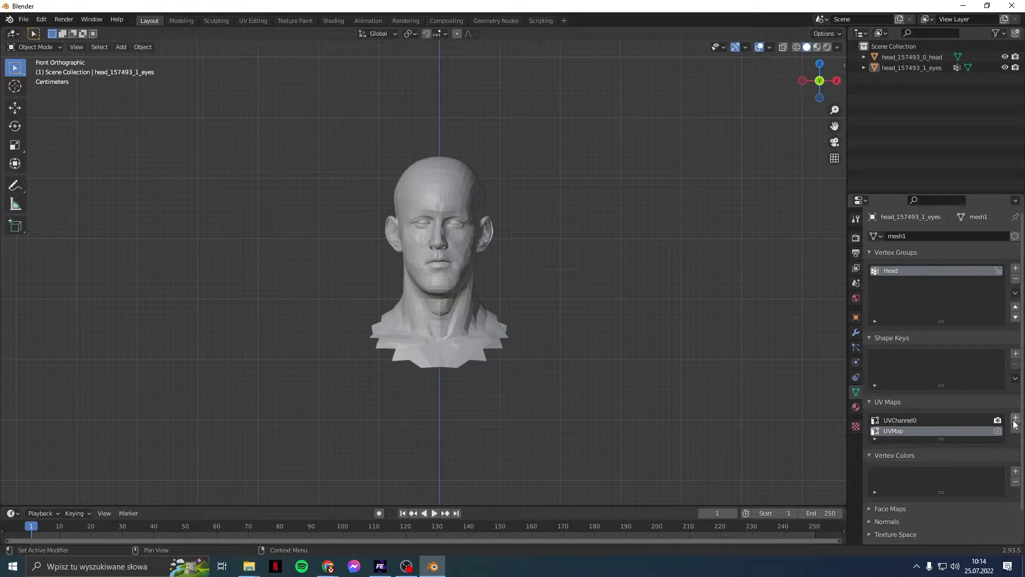
double_click(919, 420)
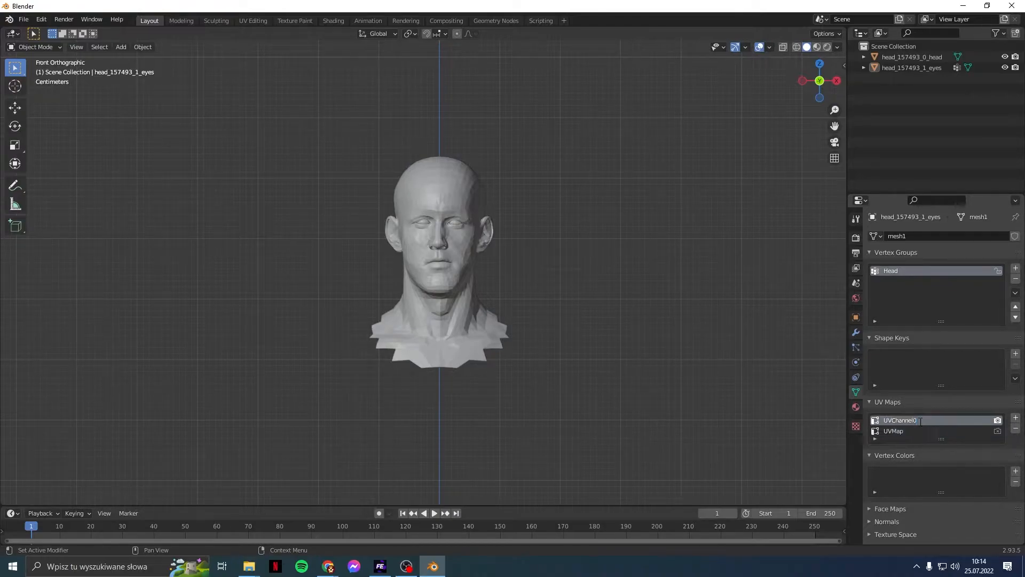
key(ctrl+c)
double_click(916, 429)
key(ctrl+v)
key(BackSpace)
text(1)
key(Return)
Step: Apply Shade Smooth to both the eyes and the head, then deselect all
click(912, 64)
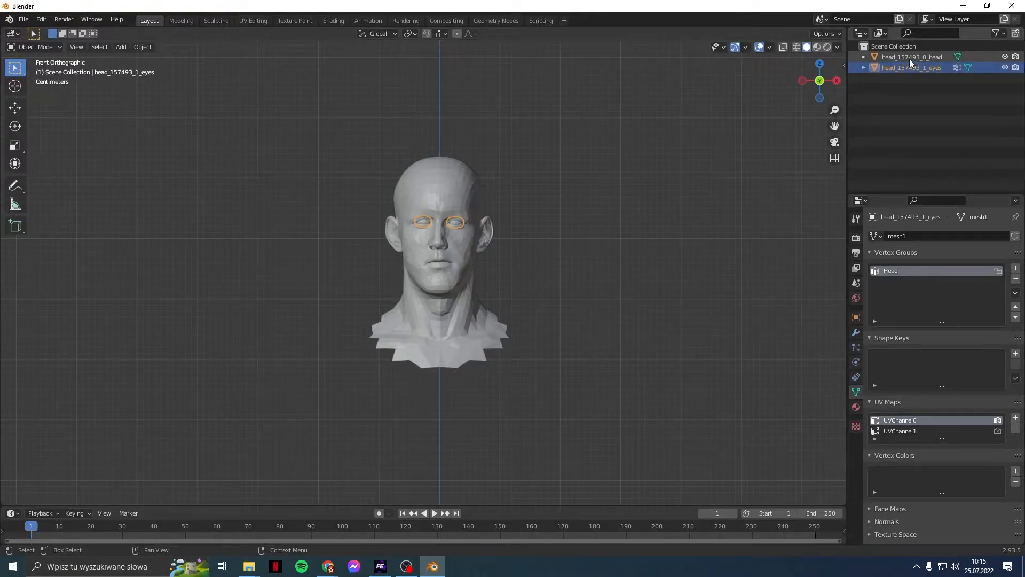
ctrl+click(909, 57)
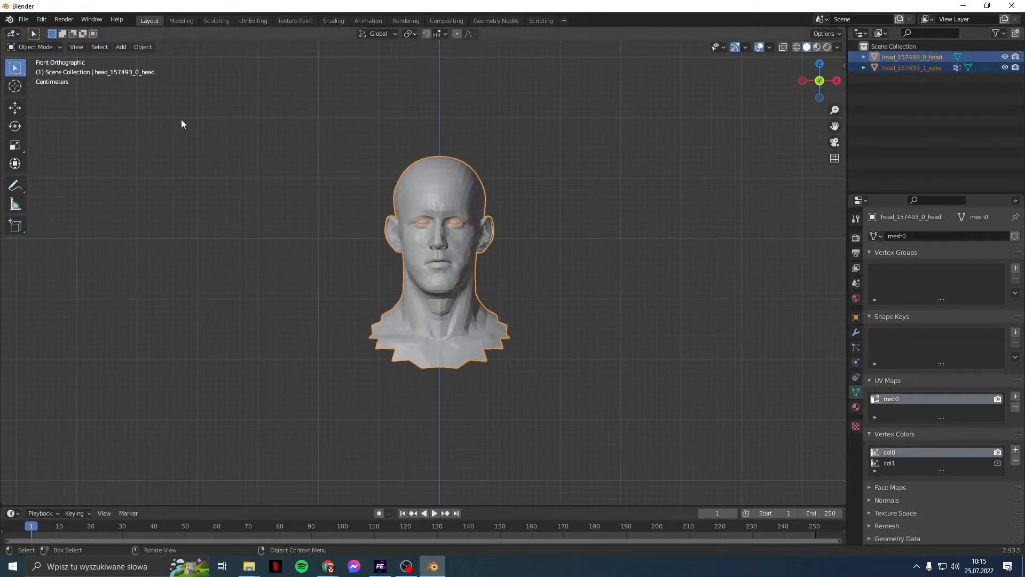
click(152, 45)
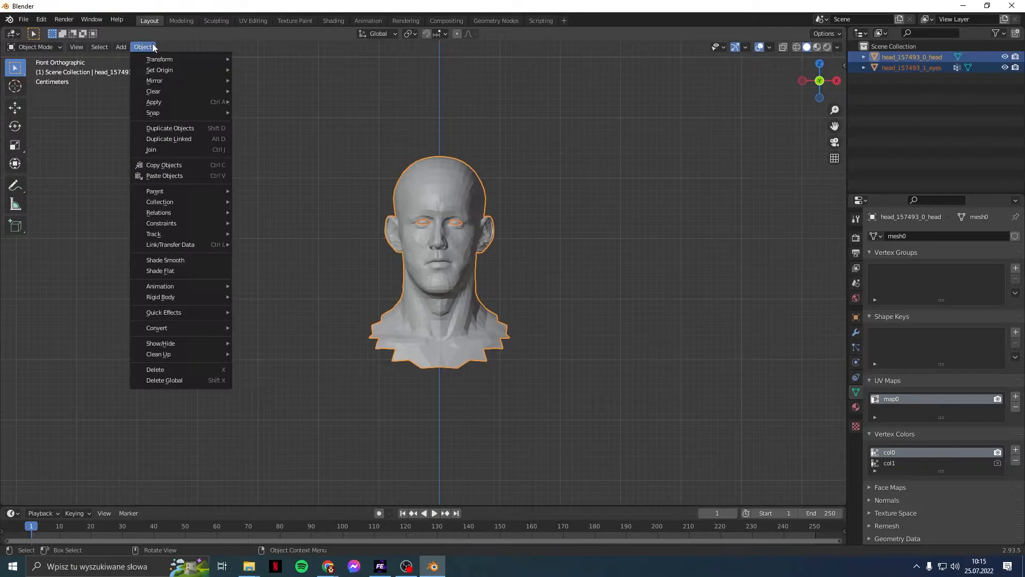
click(166, 264)
scroll(258, 244, up, 3)
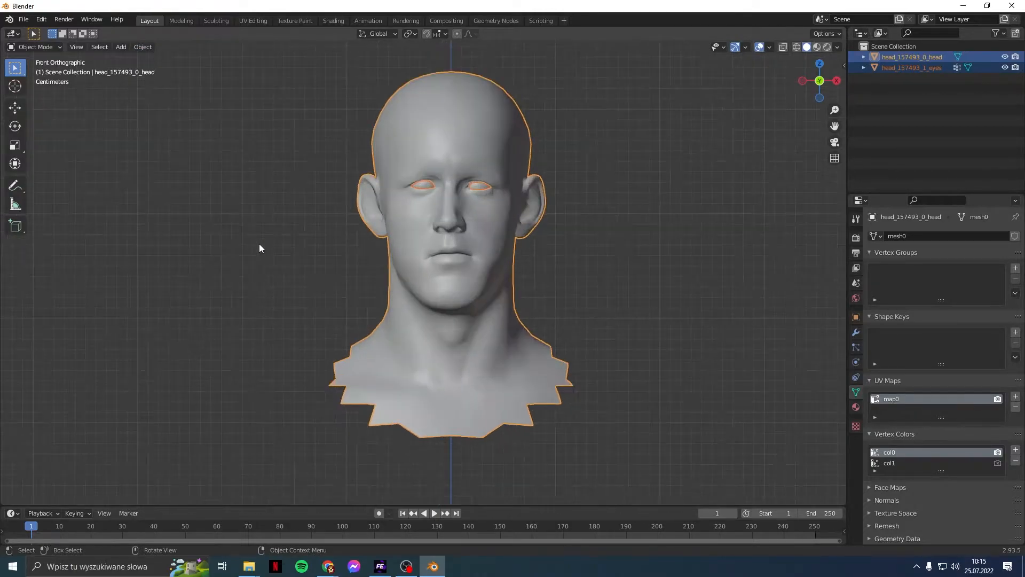
scroll(282, 236, down, 2)
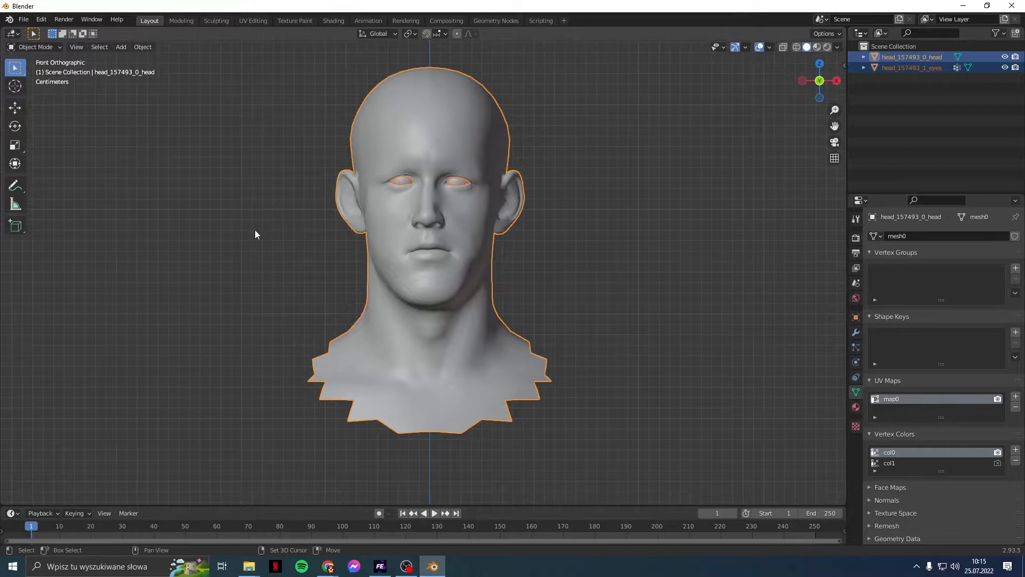
click(604, 269)
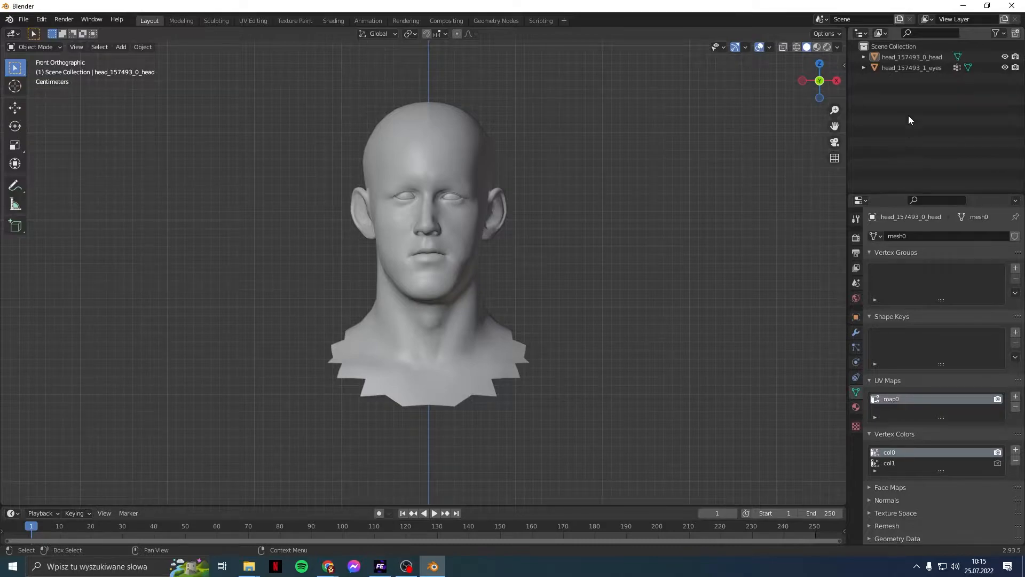
Step: Remove the head's two vertex colour layers and rename its map0 UV map to UVChannel0
click(908, 57)
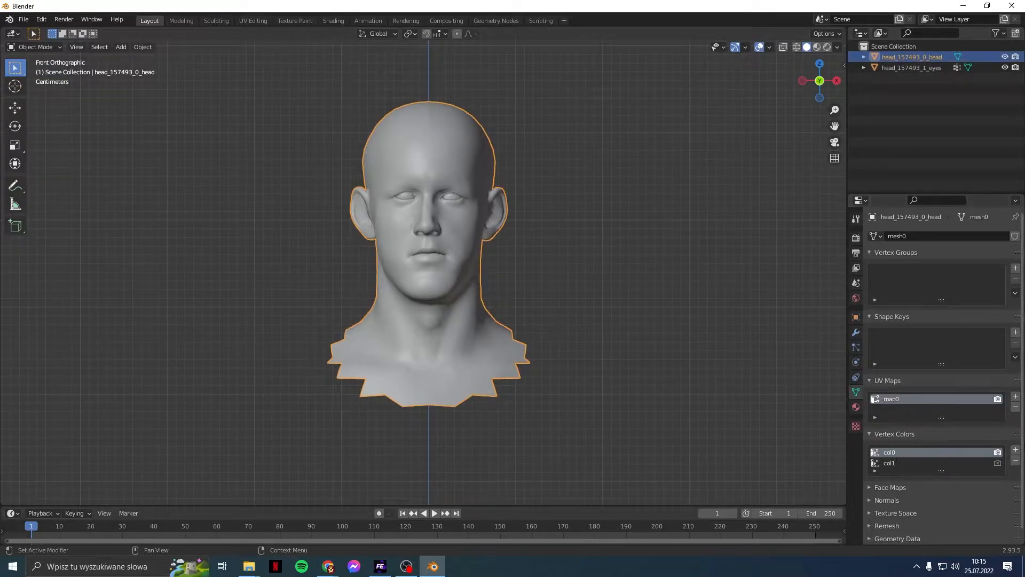
click(1016, 462)
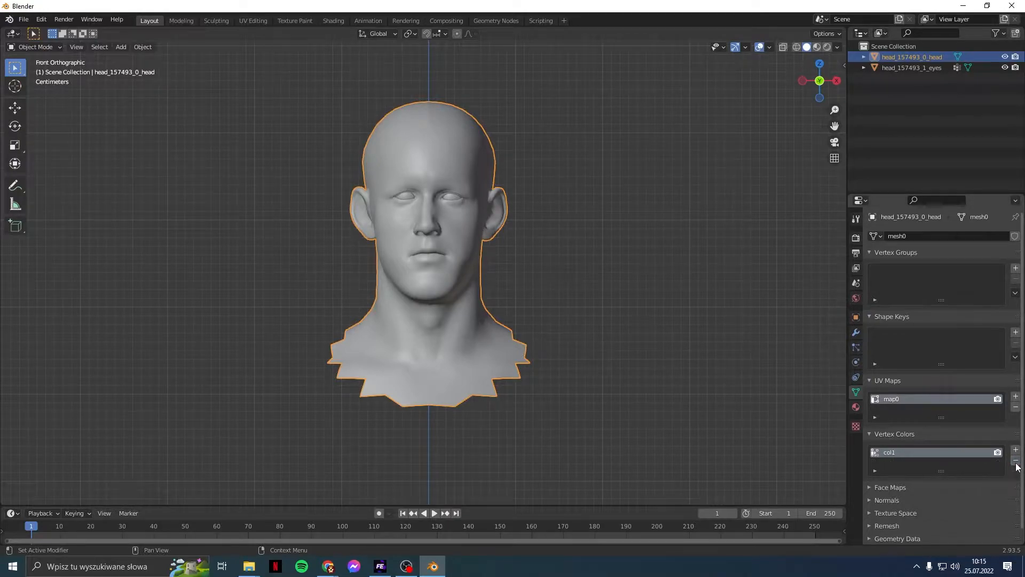
click(1016, 462)
double_click(969, 401)
text(UVChannel0)
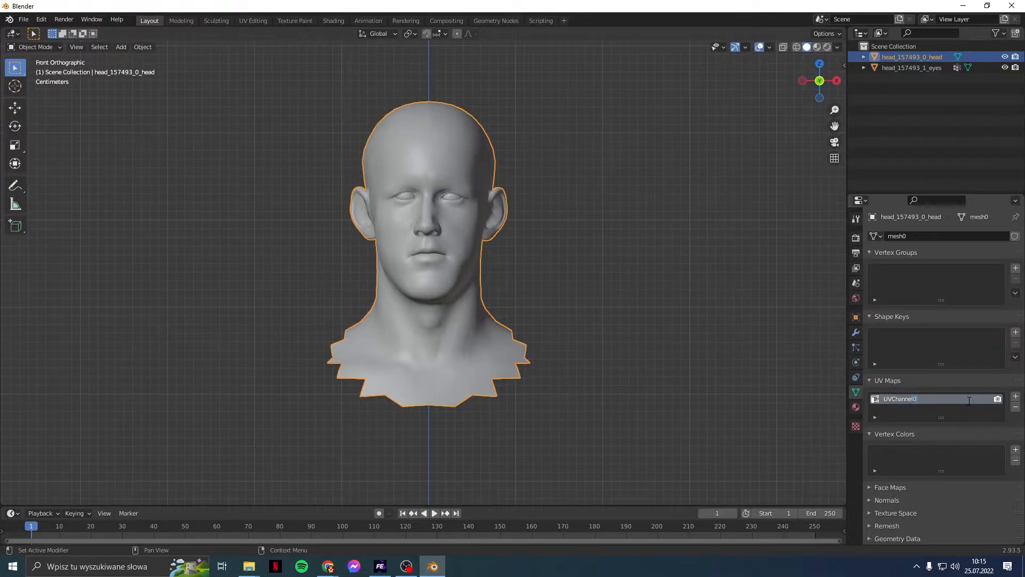
click(896, 120)
click(906, 56)
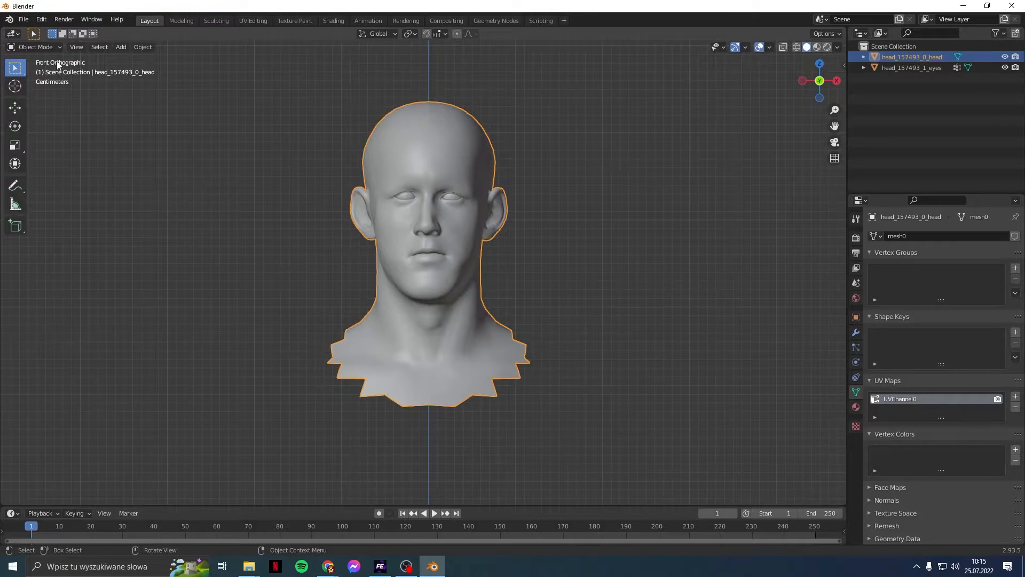
Step: Duplicate the head in place as head_157493_0_head.001, then deselect it
click(56, 47)
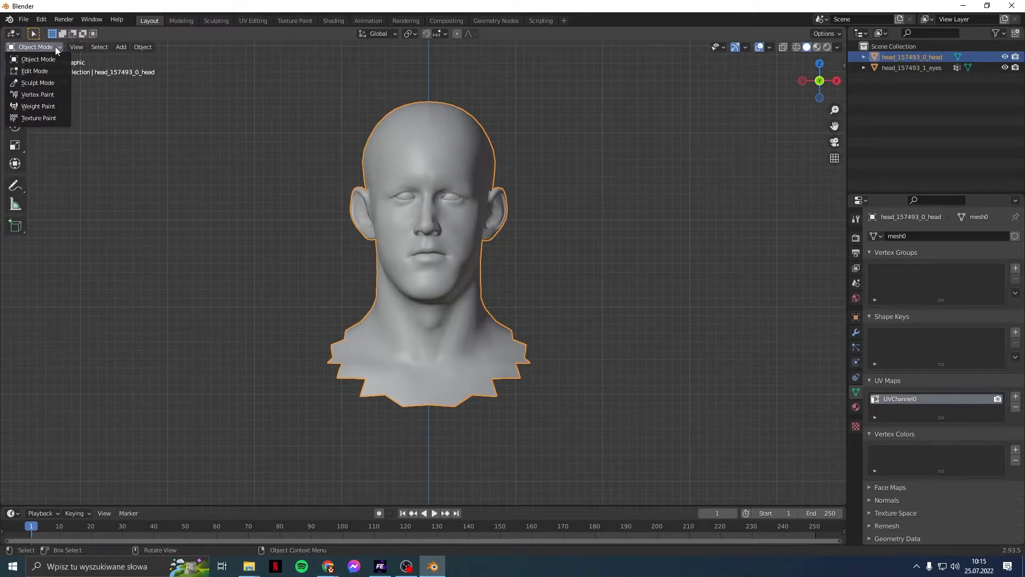
click(138, 47)
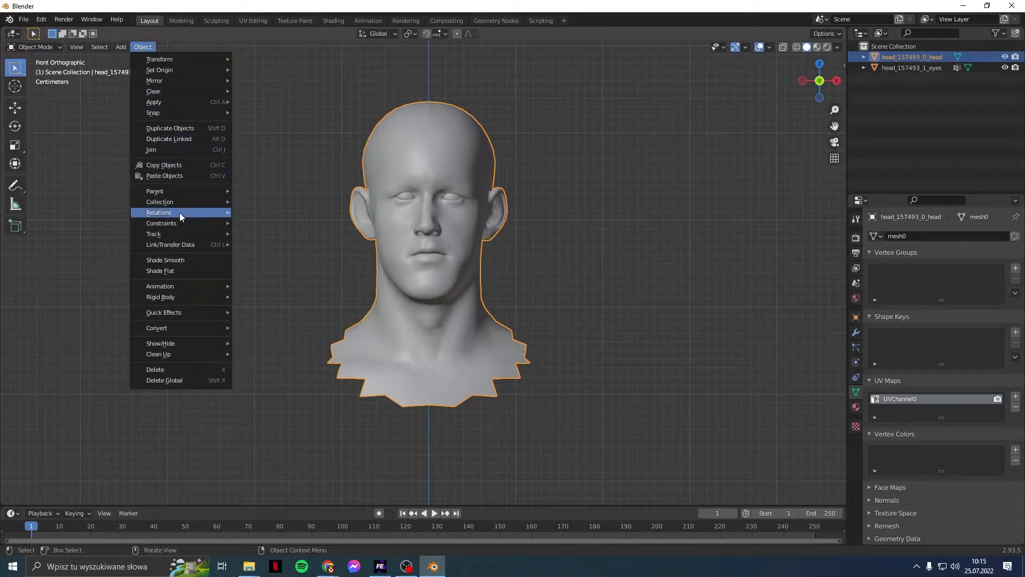
click(184, 125)
click(184, 126)
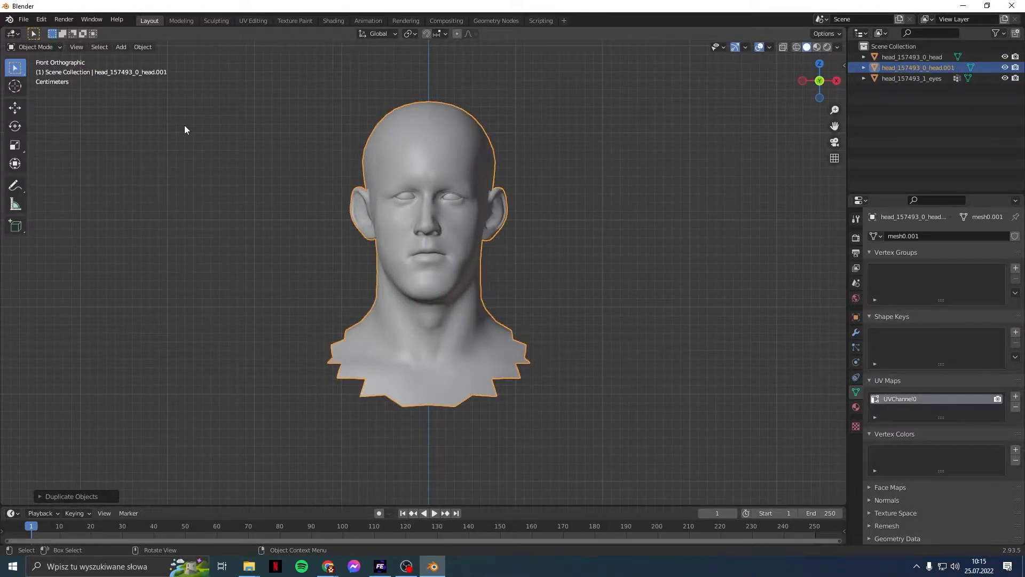
click(66, 499)
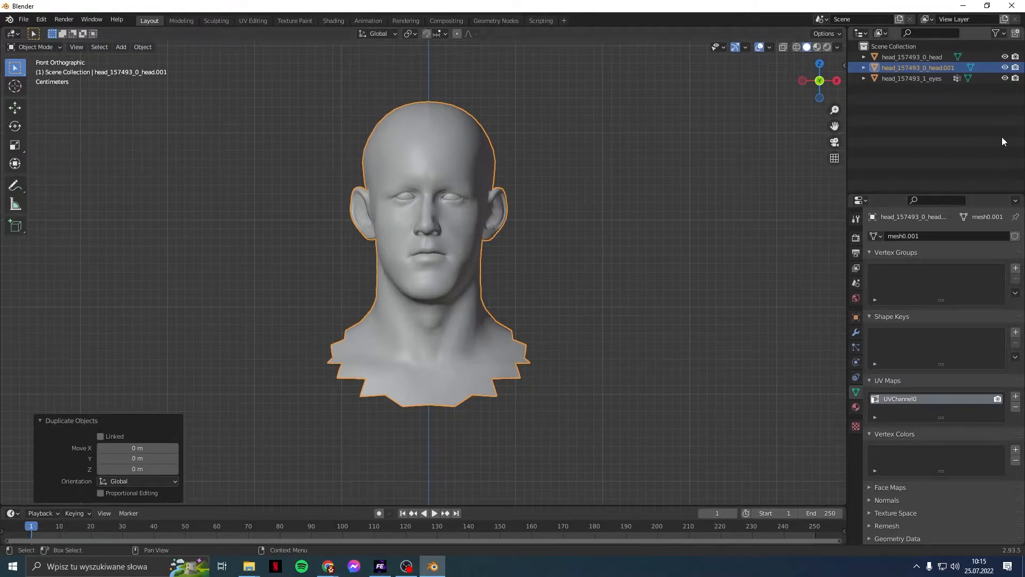
click(76, 421)
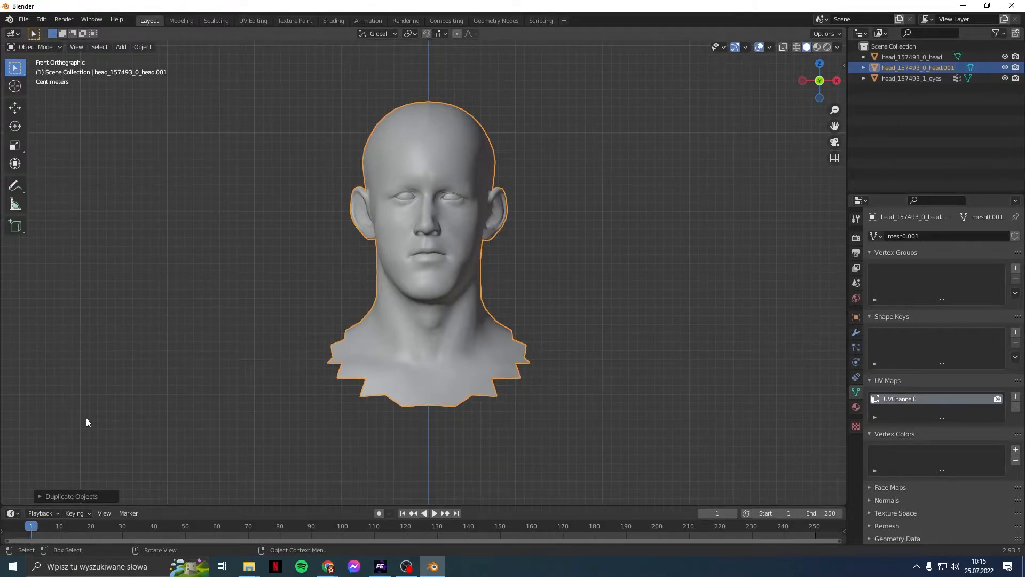
click(890, 150)
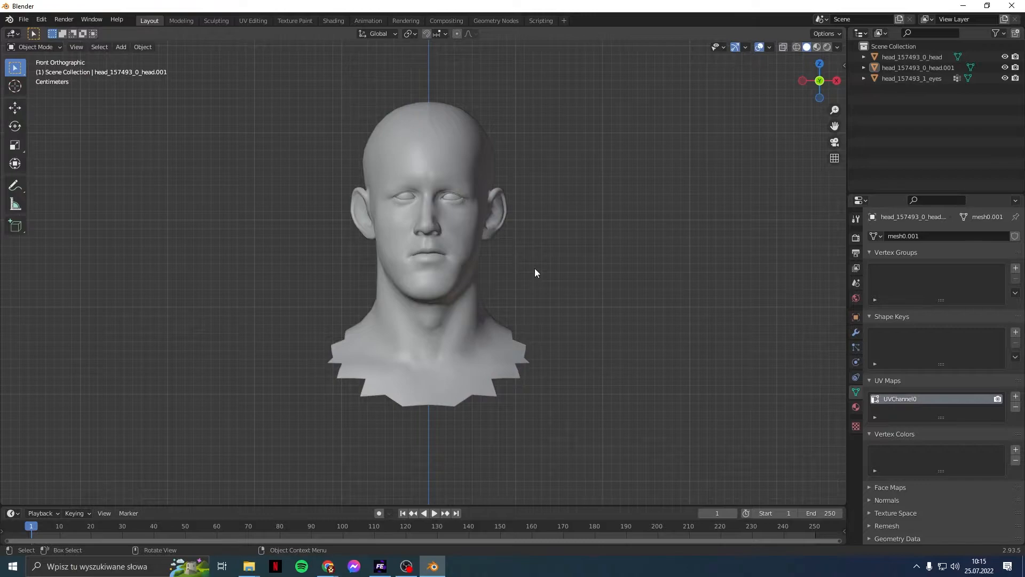
Step: Delete head_157493_0_head.001 from the Outliner
click(914, 67)
middle_drag(633, 244, 194, 358)
scroll(193, 357, up, 4)
middle_drag(160, 425, 121, 447)
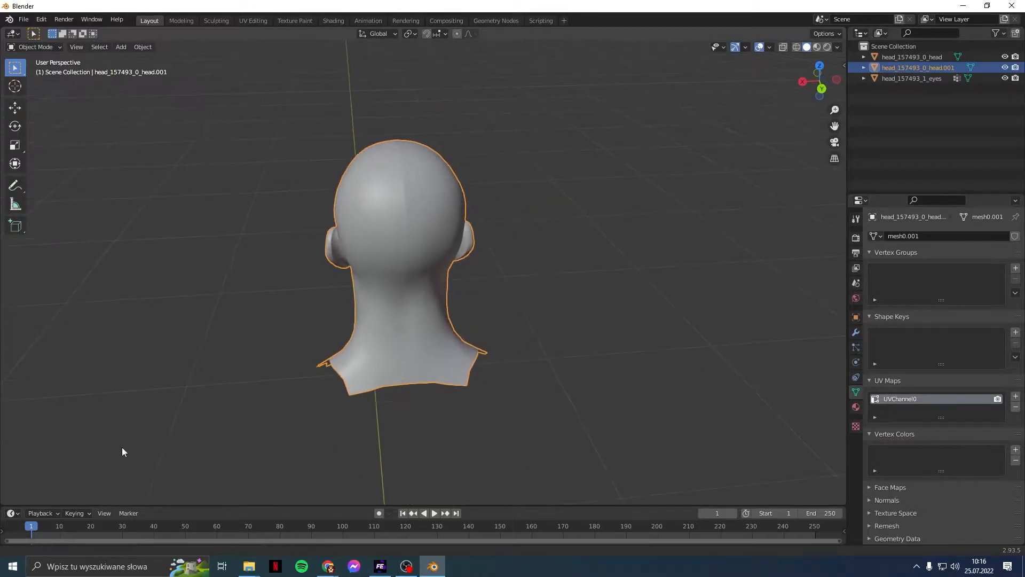
scroll(199, 421, up, 2)
scroll(200, 422, up, 2)
click(935, 133)
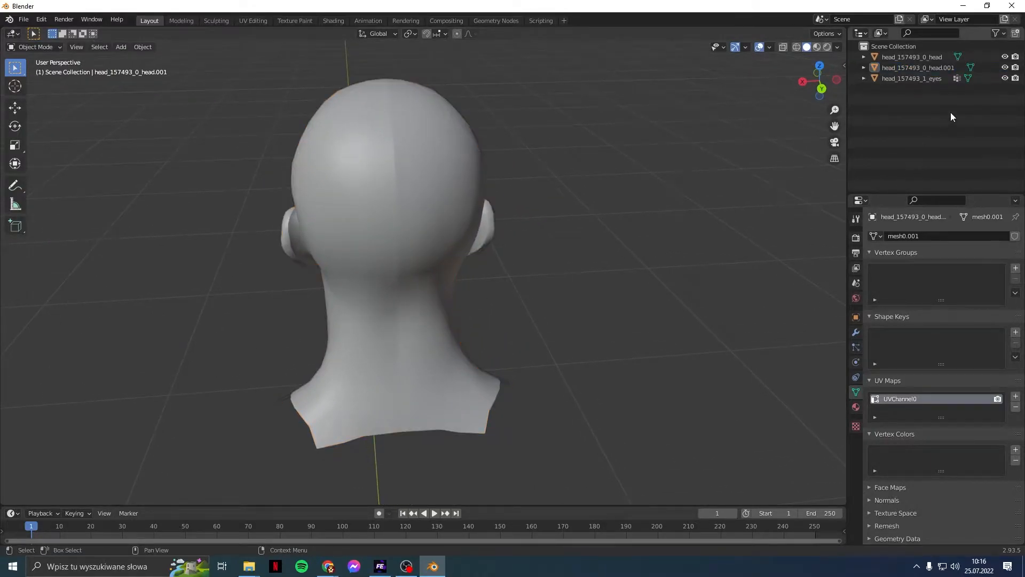
right_click(938, 69)
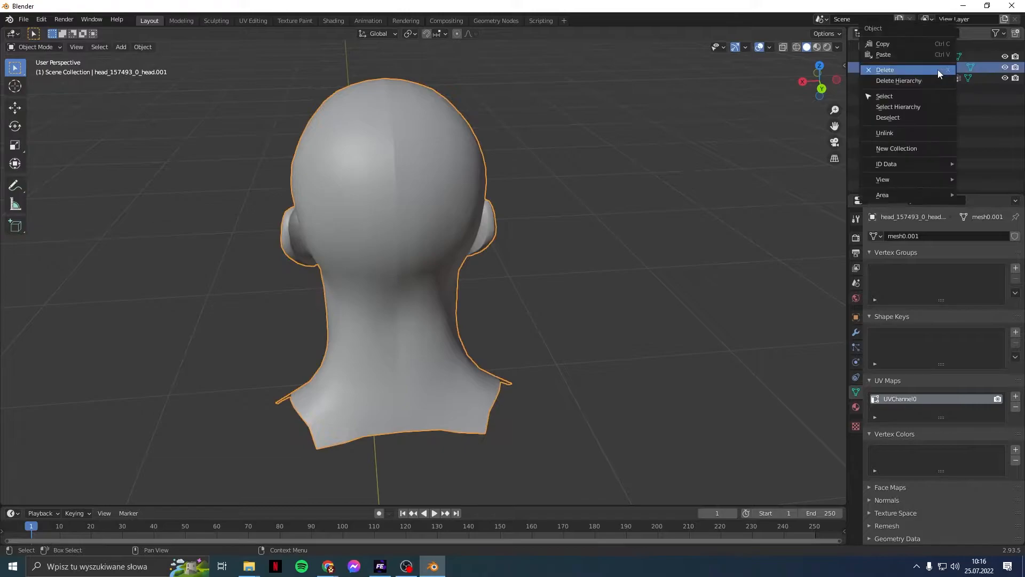
click(932, 70)
Step: Orbit and zoom the viewport in close to the head's mouth
middle_drag(459, 257, 635, 282)
scroll(486, 320, up, 8)
middle_drag(435, 343, 373, 57)
scroll(390, 426, up, 2)
middle_drag(506, 396, 488, 213)
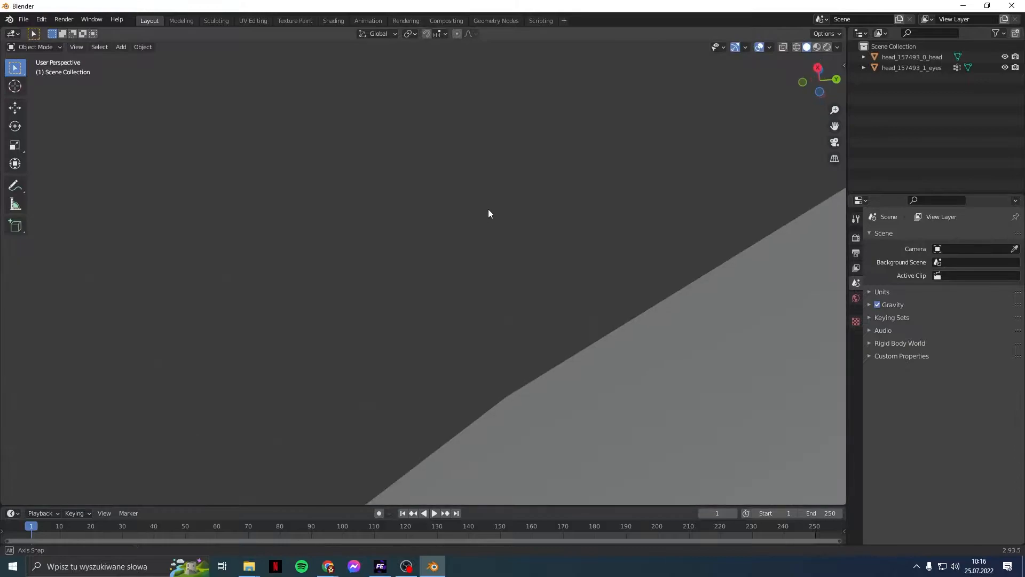
middle_drag(705, 358, 594, 409)
scroll(509, 402, down, 7)
scroll(556, 448, up, 2)
middle_drag(556, 447, 484, 205)
scroll(579, 449, up, 3)
scroll(457, 480, down, 1)
shift+middle_drag(456, 479, 447, 256)
mouse_move(394, 396)
shift+middle_down()
mouse_move(577, 184)
mouse_move(511, 319)
mouse_move(441, 340)
mouse_move(470, 353)
shift+middle_up()
shift+middle_drag(620, 379, 569, 373)
scroll(488, 340, up, 1)
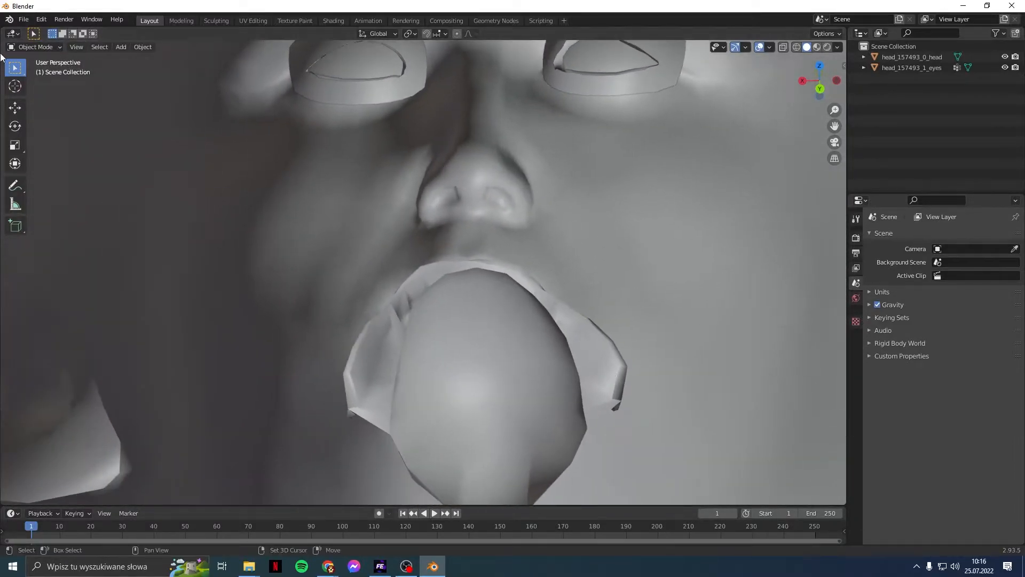
Step: Select the head and switch it into Edit Mode
click(57, 47)
click(54, 52)
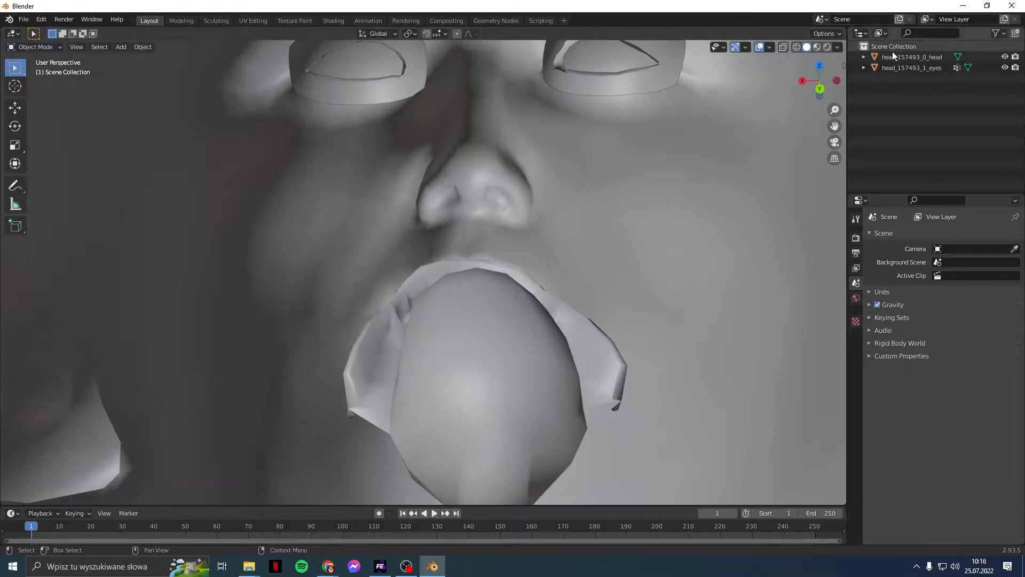
click(897, 58)
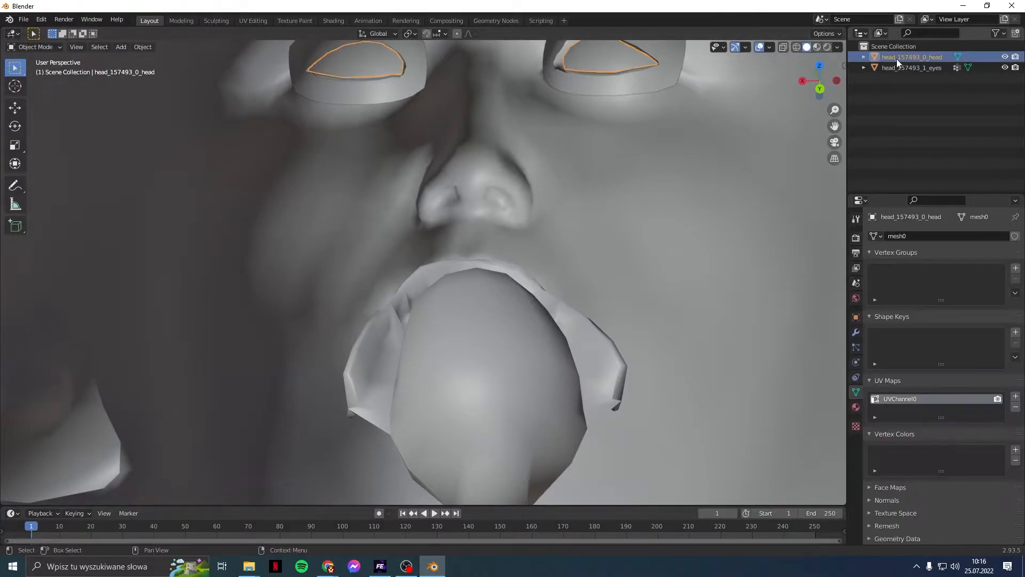
click(30, 46)
click(51, 71)
Step: Select one linked inner-mouth piece and delete its vertices
middle_drag(609, 278, 583, 269)
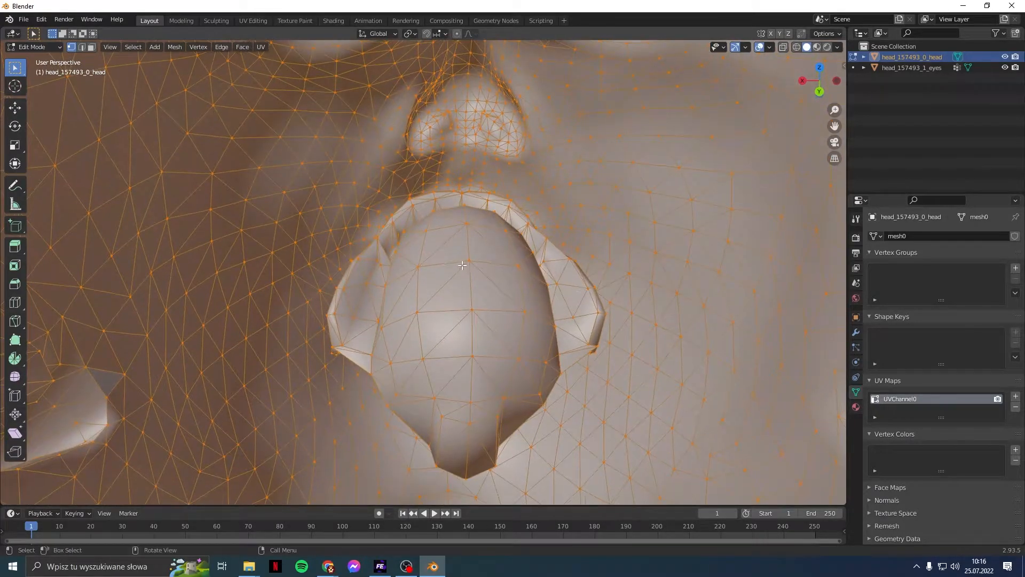
click(462, 262)
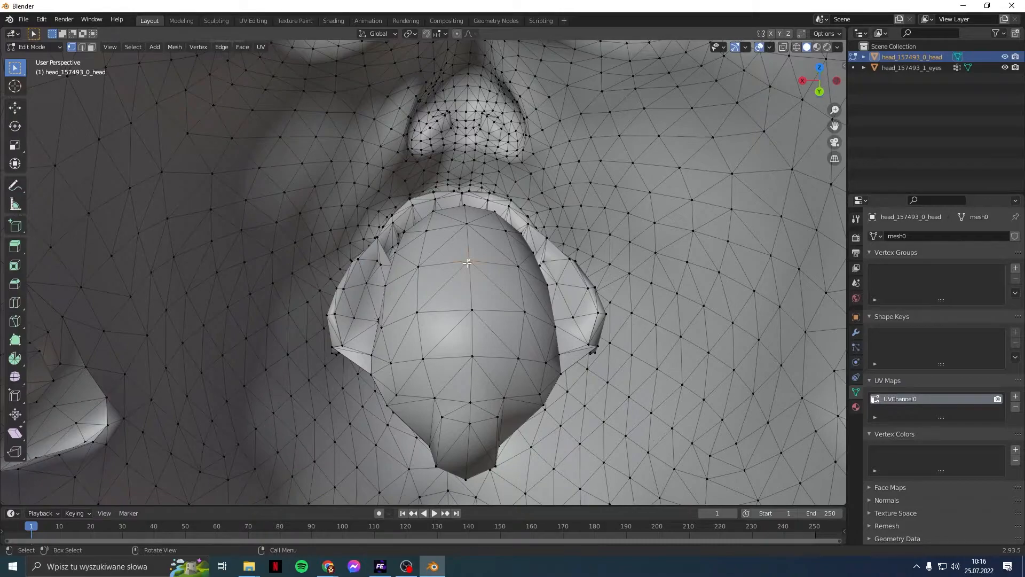
key(l)
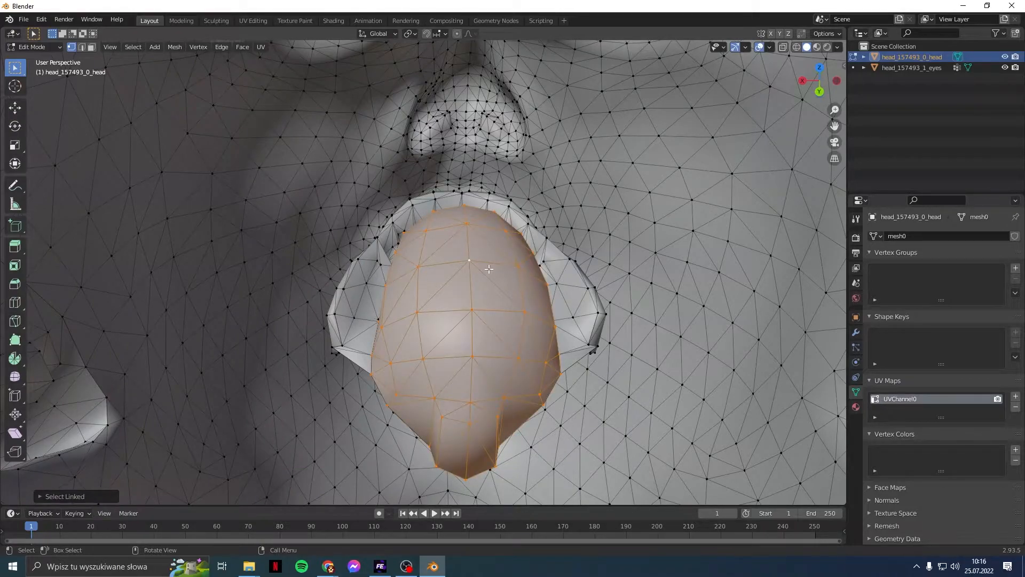
key(x)
click(470, 271)
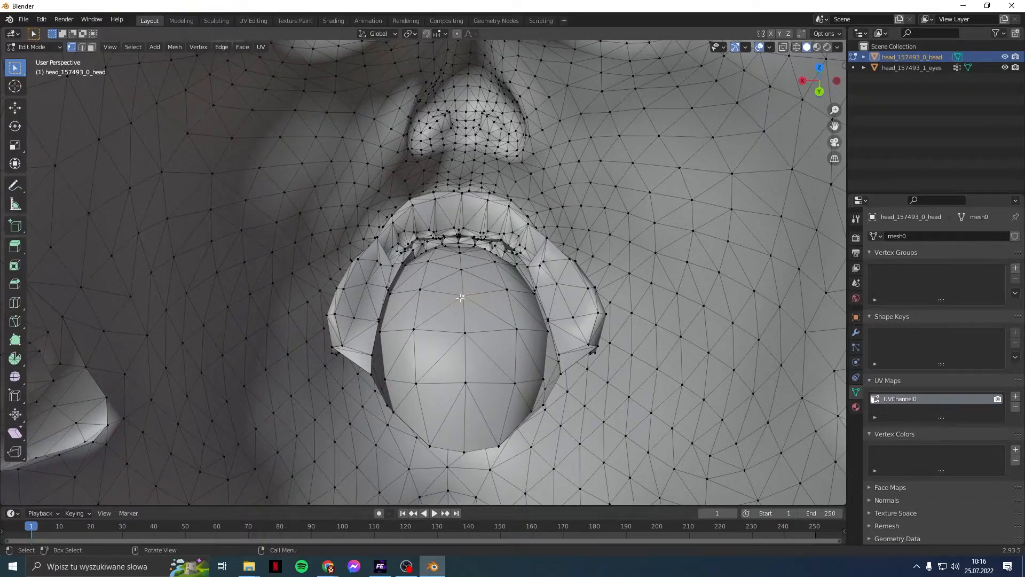
Step: Link-select the rounded inner-mouth piece and connected lip piece, checking them from several angles
key(l)
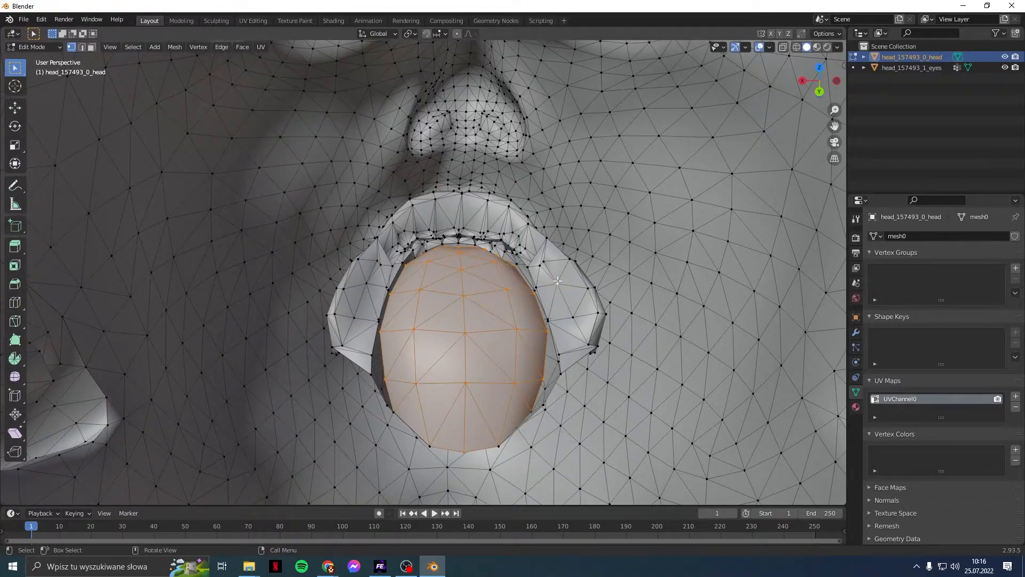
key(l)
middle_drag(487, 303, 490, 245)
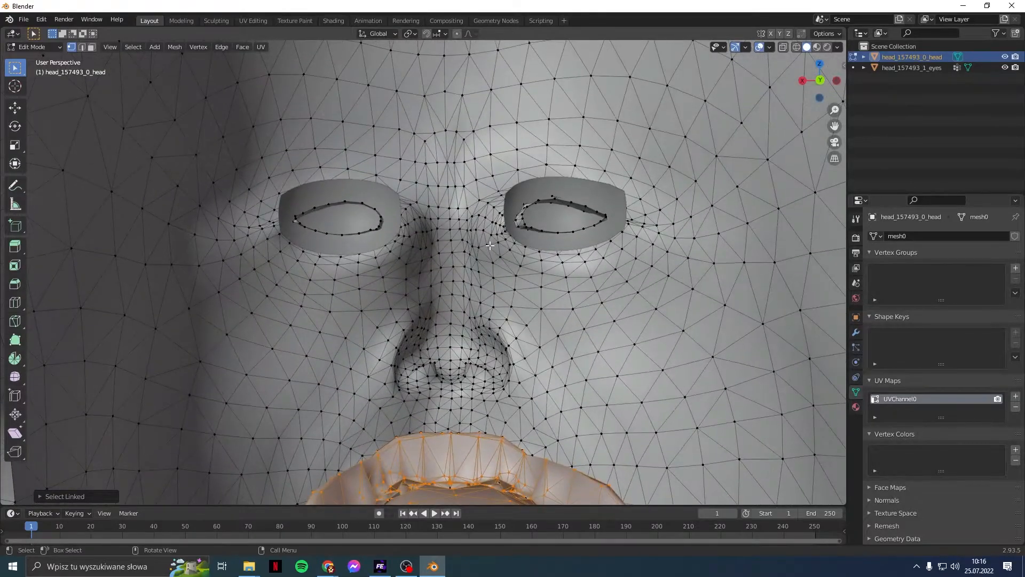
scroll(490, 246, up, 4)
middle_drag(489, 289, 490, 158)
scroll(481, 241, down, 2)
middle_drag(476, 287, 397, 329)
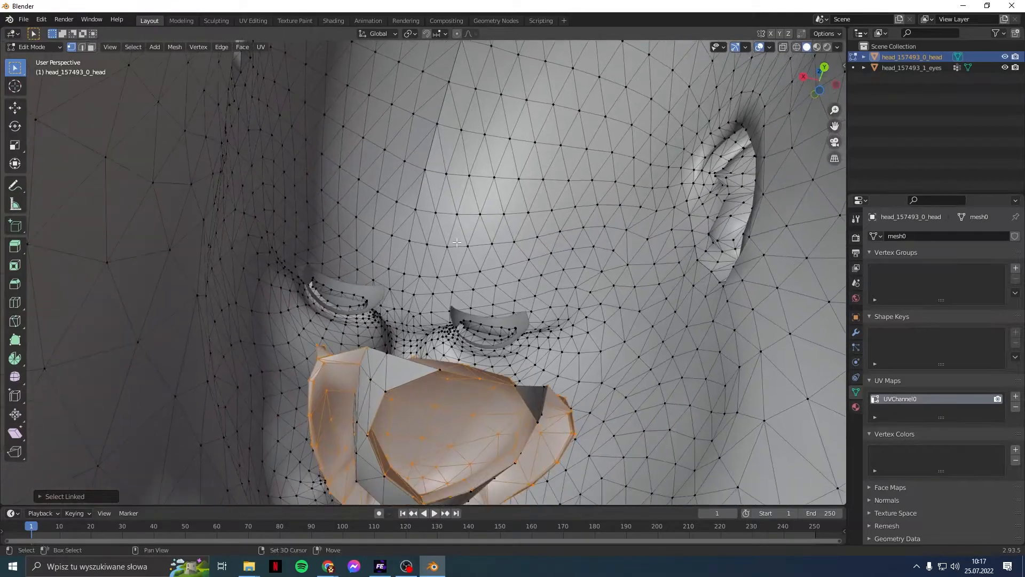
middle_drag(373, 382, 441, 327)
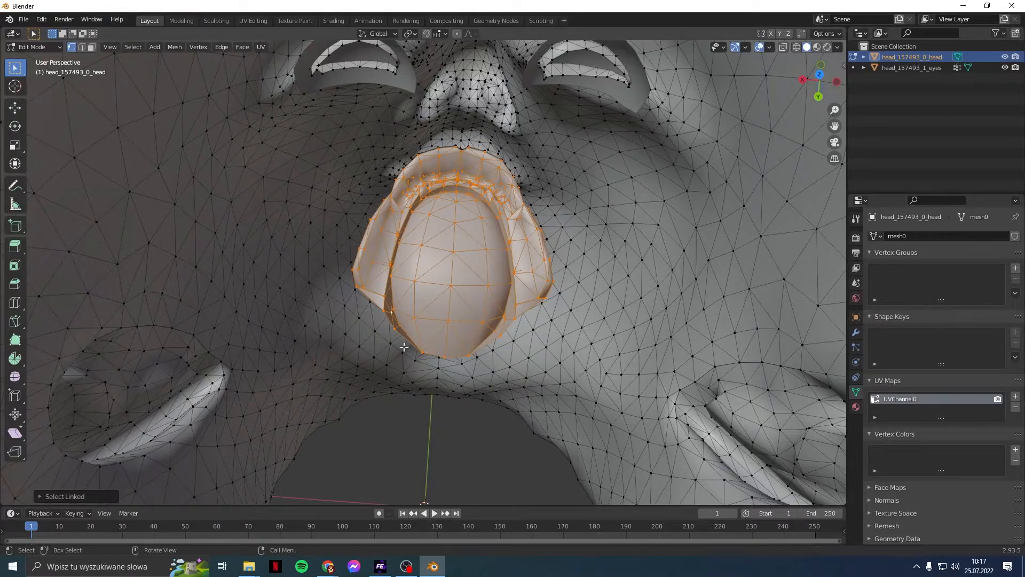
Step: Delete the selected rounded inner-mouth and lip vertices, leaving an open gap between the lips
key(x)
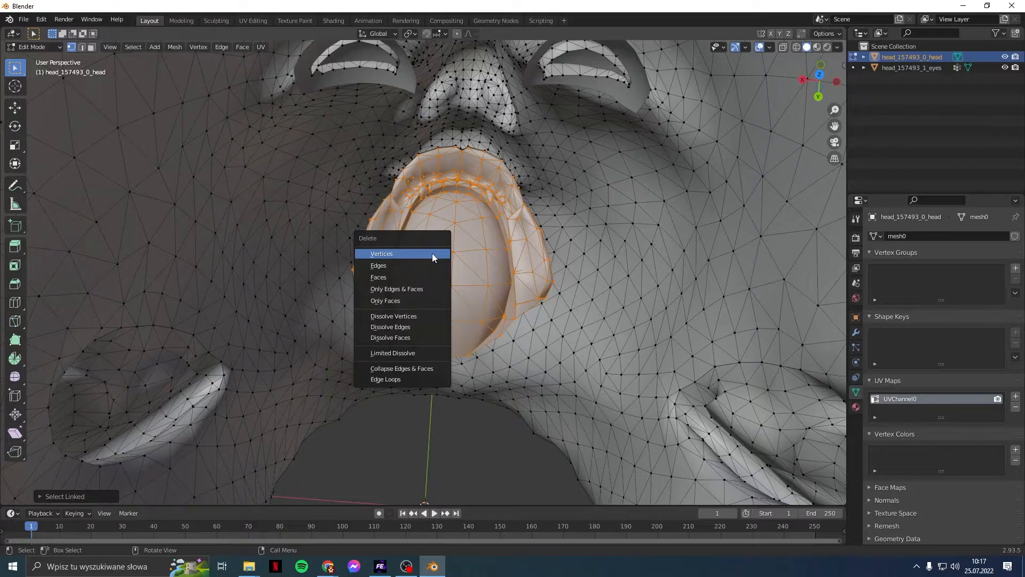
click(433, 254)
middle_drag(433, 256, 460, 305)
scroll(471, 284, up, 4)
scroll(481, 311, up, 1)
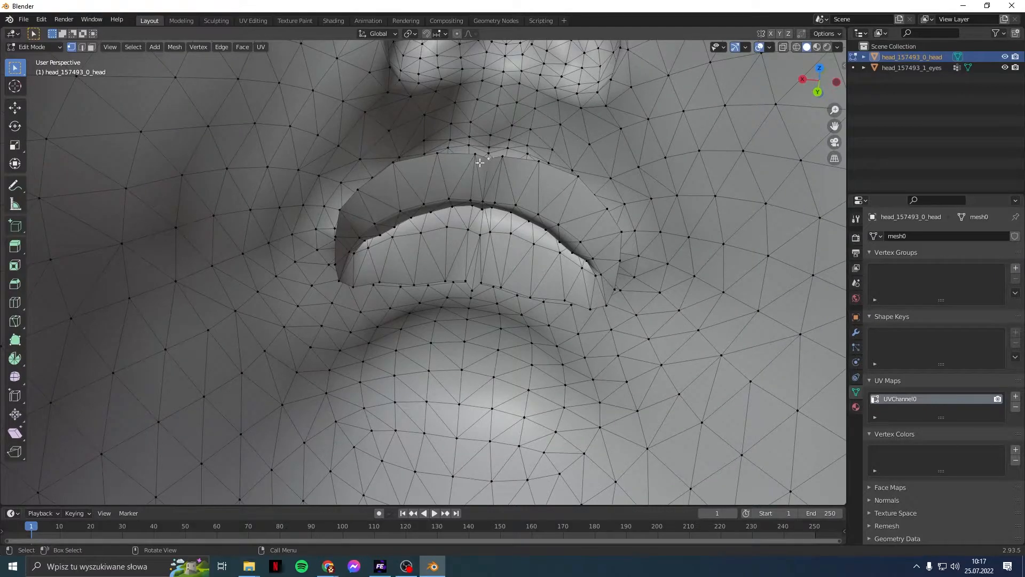
Step: Select the centre vertex on the upper lip's inner edge and inspect it from several angles
click(473, 195)
middle_drag(421, 215, 488, 206)
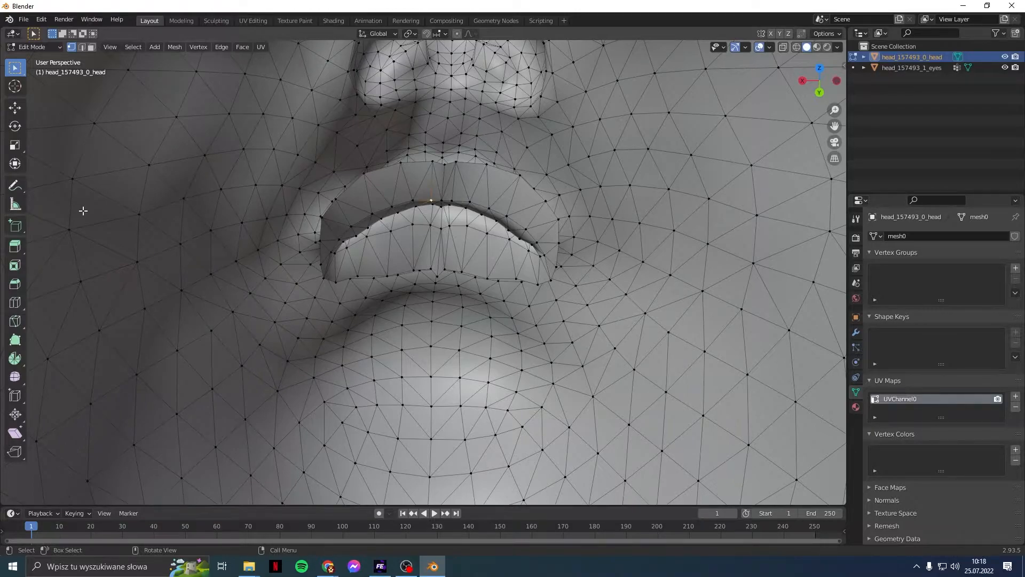
middle_drag(201, 223, 213, 247)
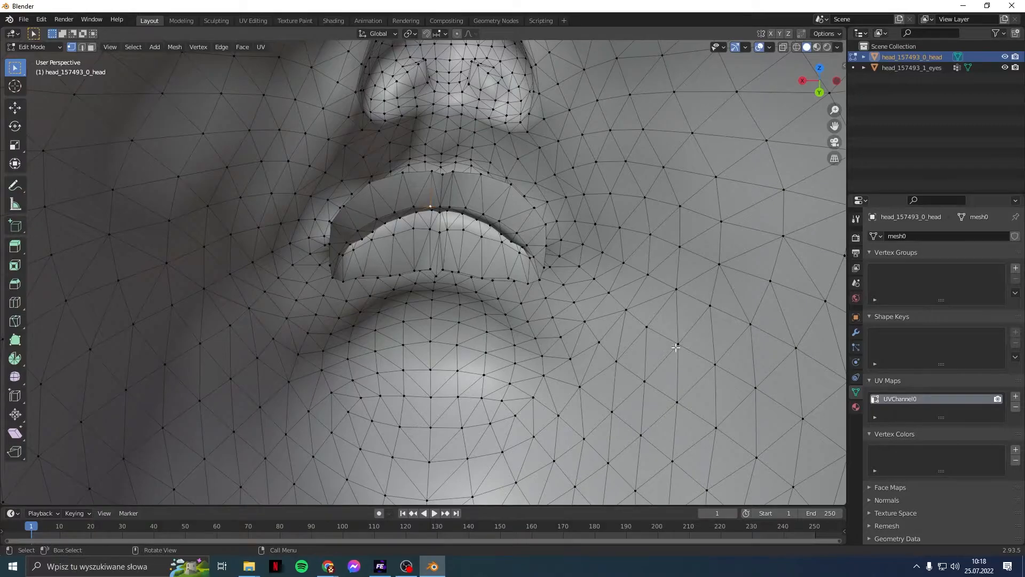
middle_drag(614, 312, 485, 316)
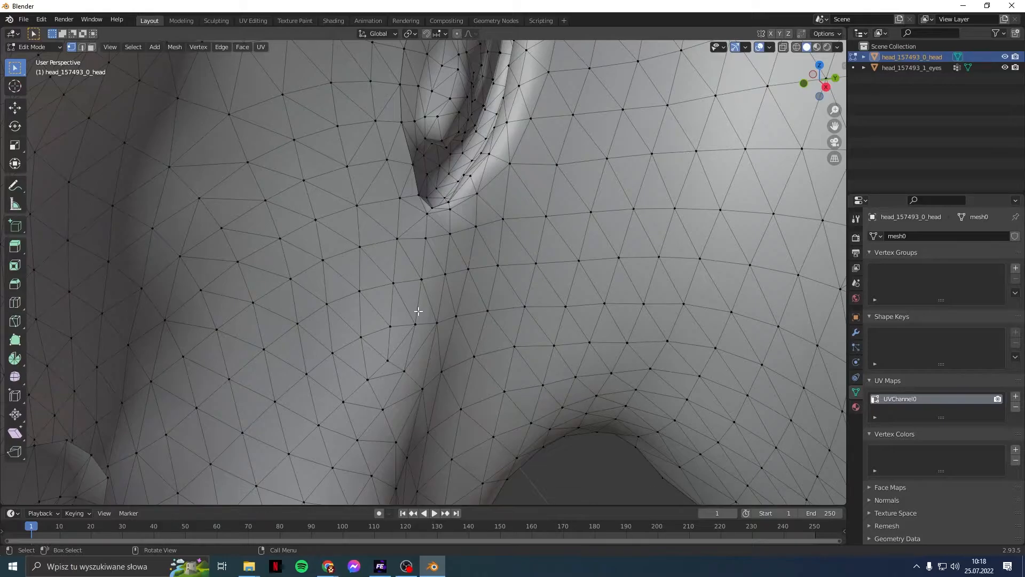
middle_drag(364, 249, 207, 219)
middle_drag(304, 259, 315, 289)
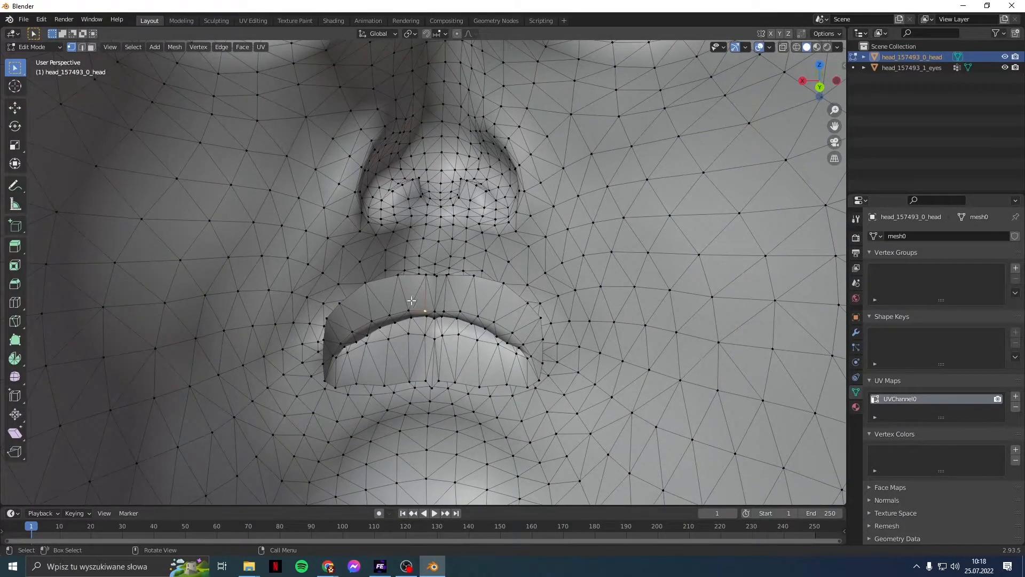
scroll(431, 332, up, 2)
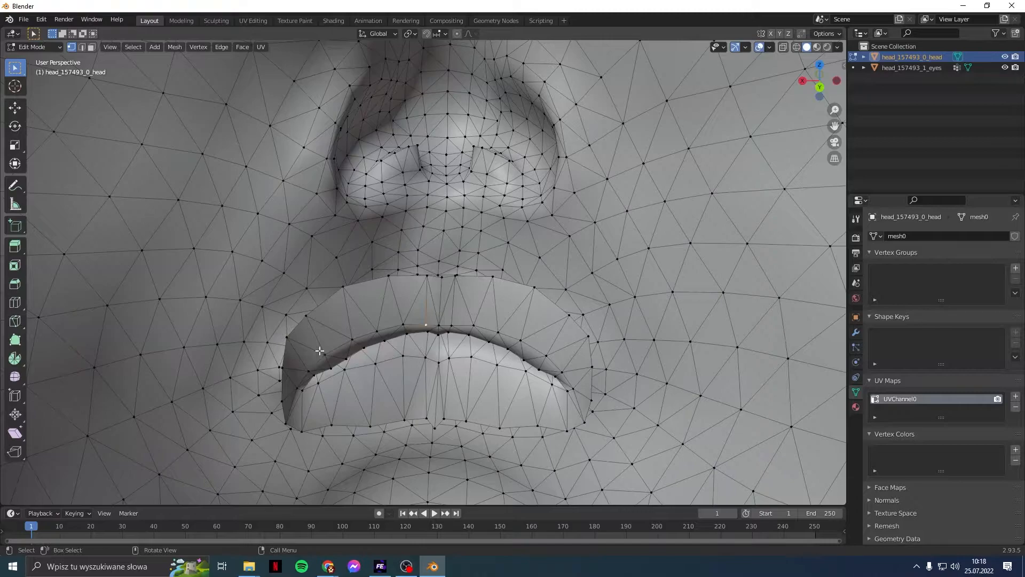
scroll(326, 346, down, 1)
scroll(325, 346, down, 1)
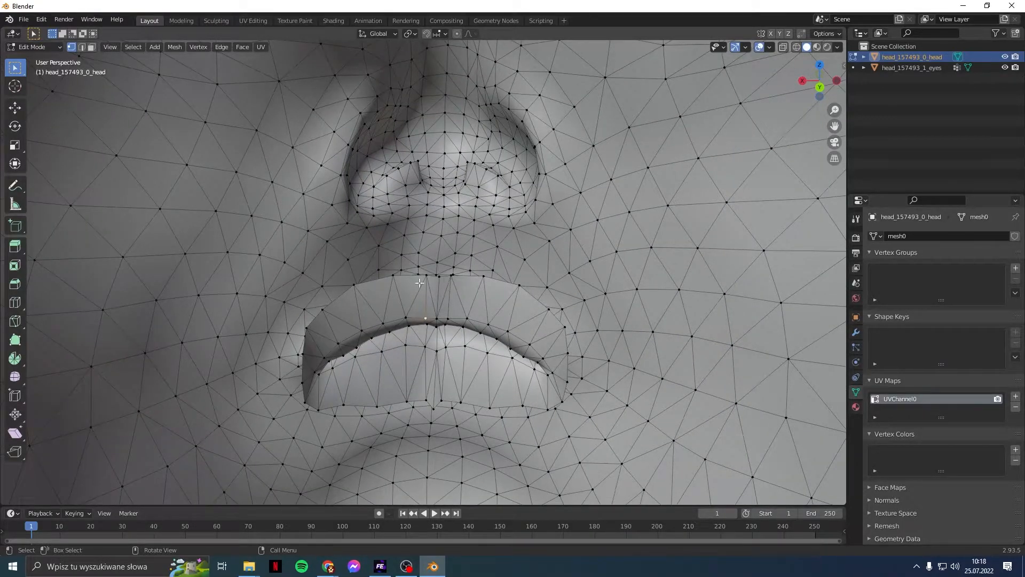
click(15, 108)
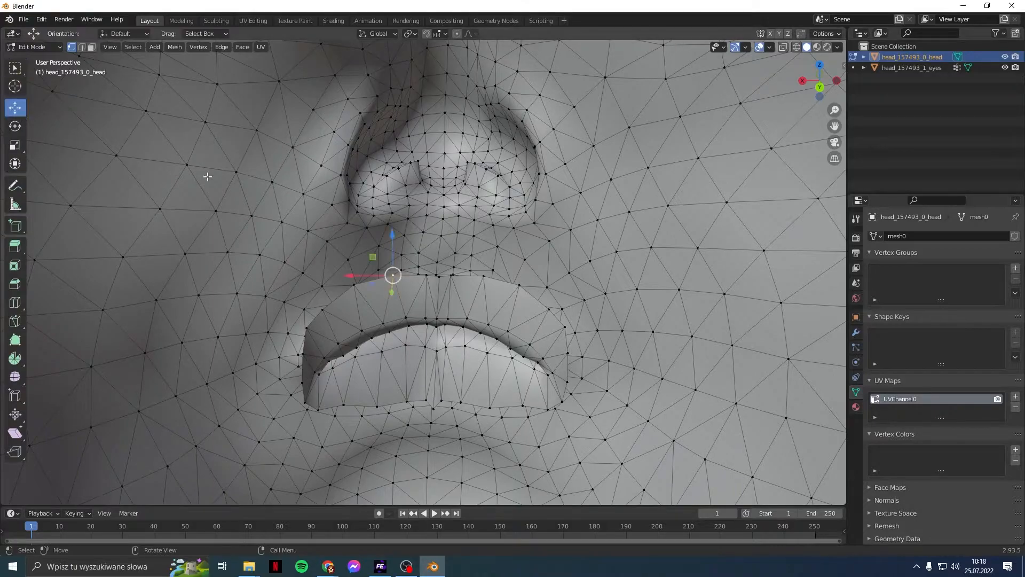
mouse_move(392, 236)
mouse_down()
mouse_move(396, 370)
mouse_move(404, 248)
mouse_up()
key(ctrl+z)
scroll(400, 383, up, 1)
scroll(406, 384, down, 1)
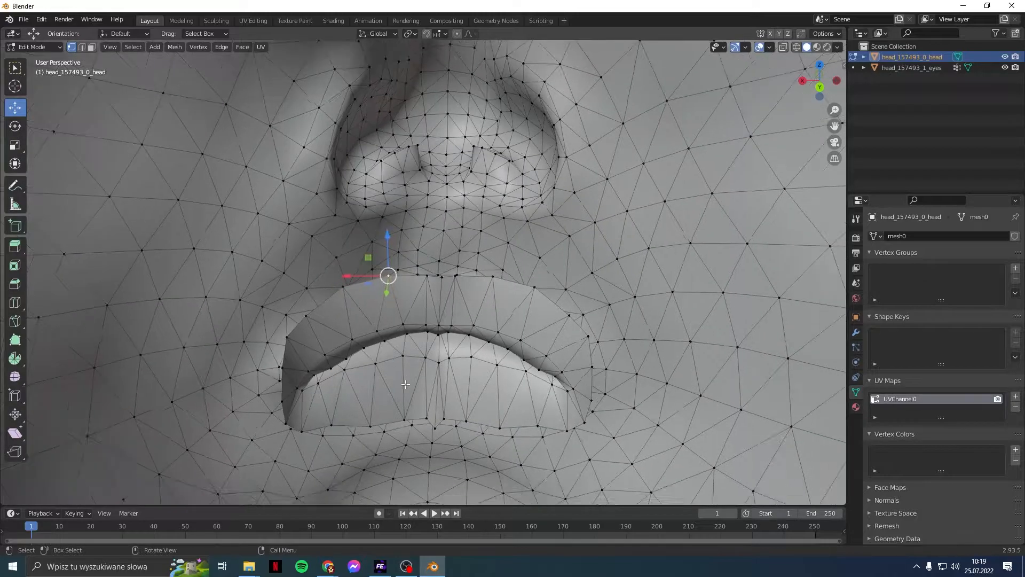
scroll(406, 384, down, 1)
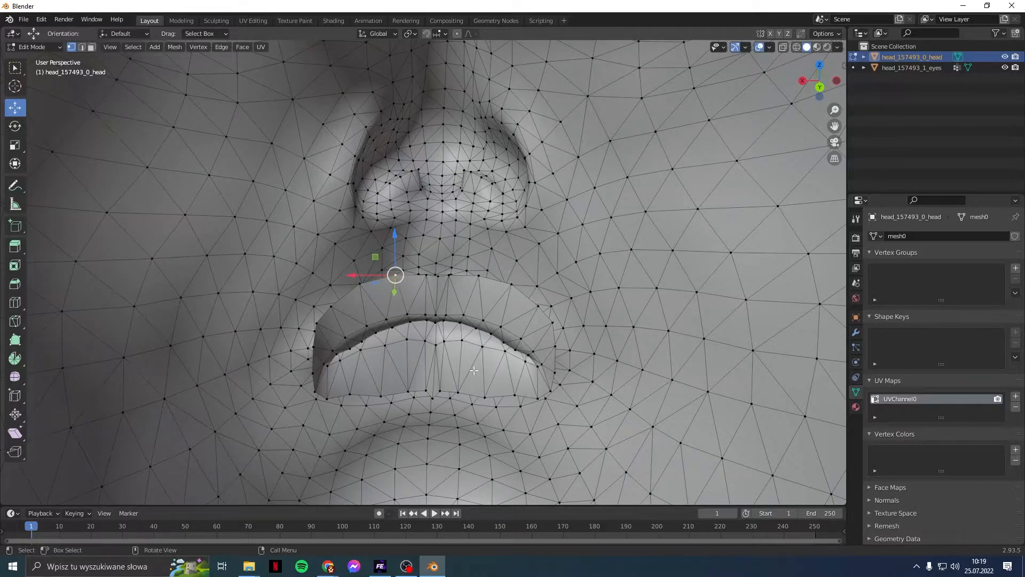
scroll(474, 338, down, 2)
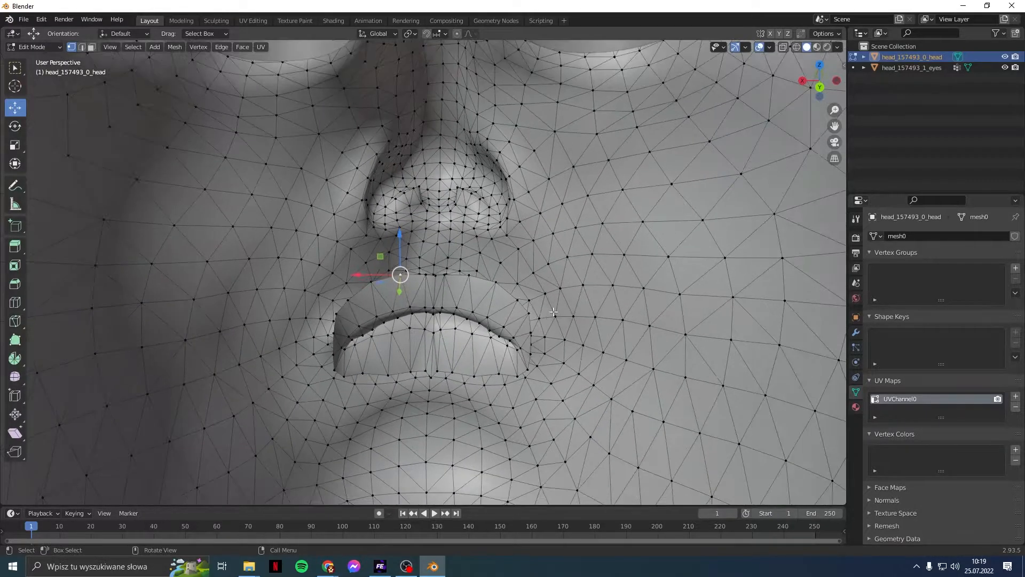
scroll(632, 282, down, 1)
scroll(517, 308, down, 1)
mouse_move(550, 299)
middle_down()
mouse_move(565, 297)
mouse_move(552, 294)
middle_up()
Step: Return to Object Mode and duplicate the head in place as head_157493_0_head.001
click(976, 137)
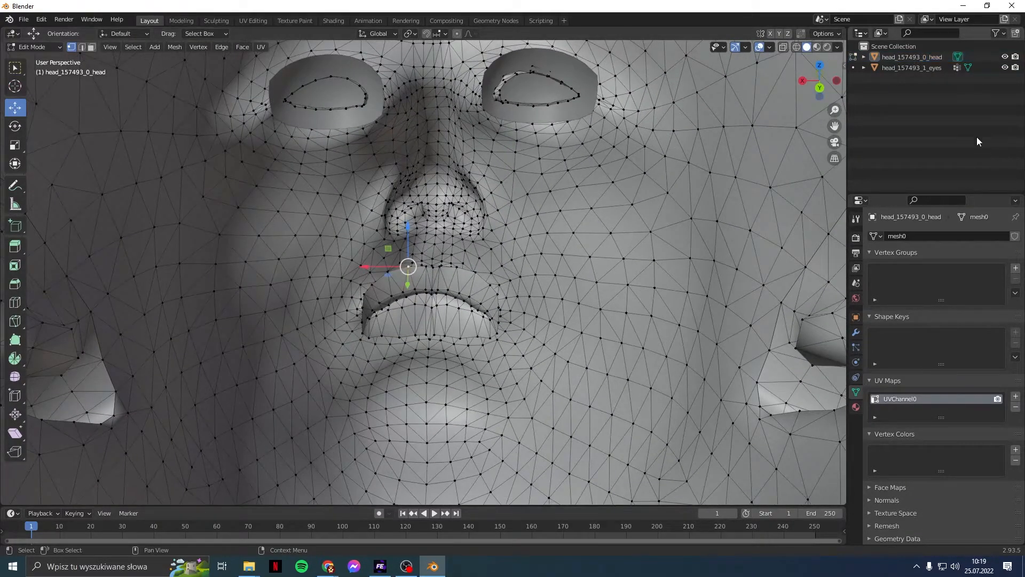
click(854, 57)
click(892, 59)
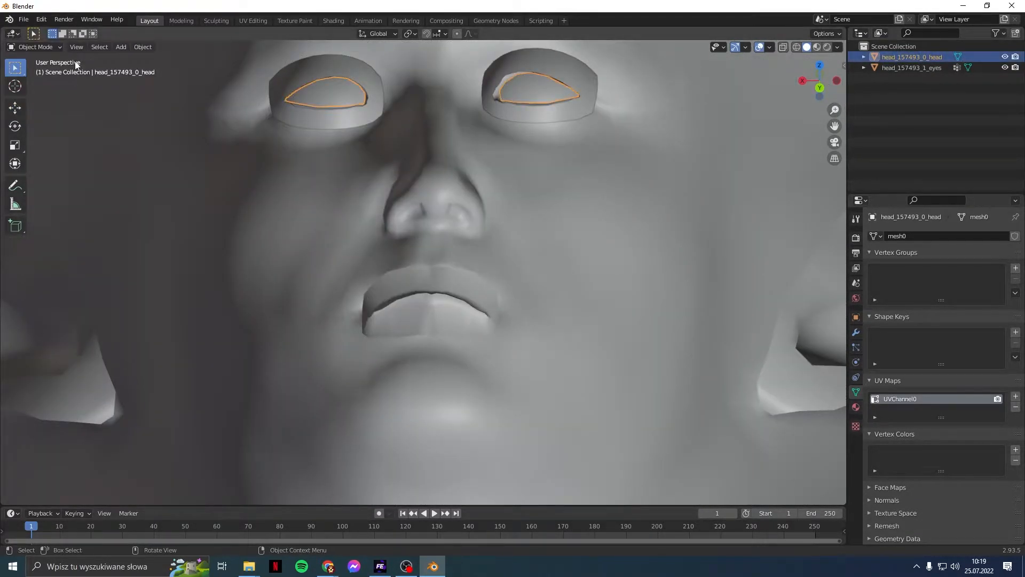
click(135, 50)
click(161, 128)
click(161, 129)
middle_drag(189, 220, 424, 155)
scroll(434, 224, down, 5)
scroll(430, 203, down, 3)
scroll(417, 235, up, 2)
scroll(424, 155, down, 1)
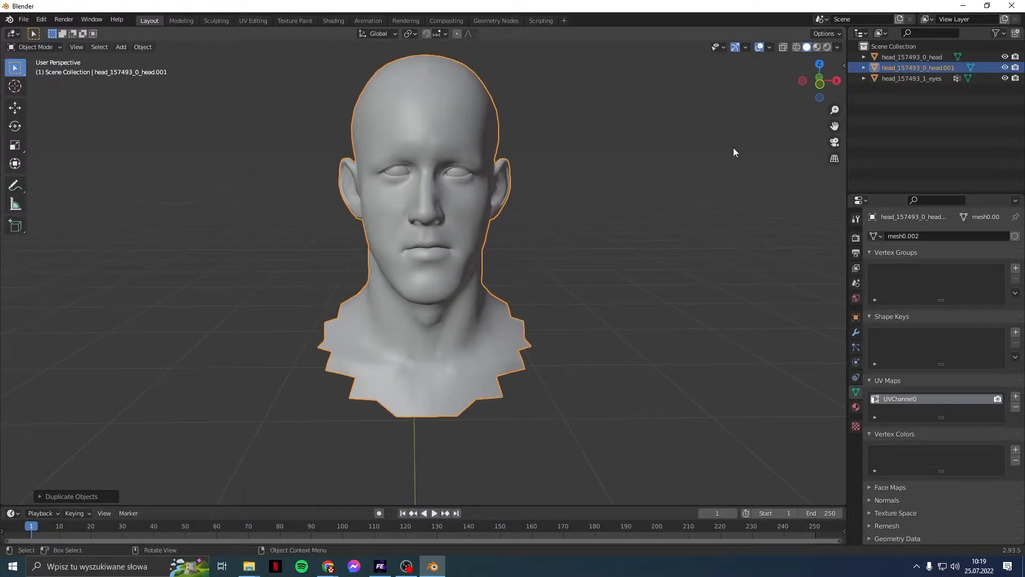
Step: Import basehead_0_mesh.fbx from the Desktop and expand its Reference armature in the Outliner
click(941, 141)
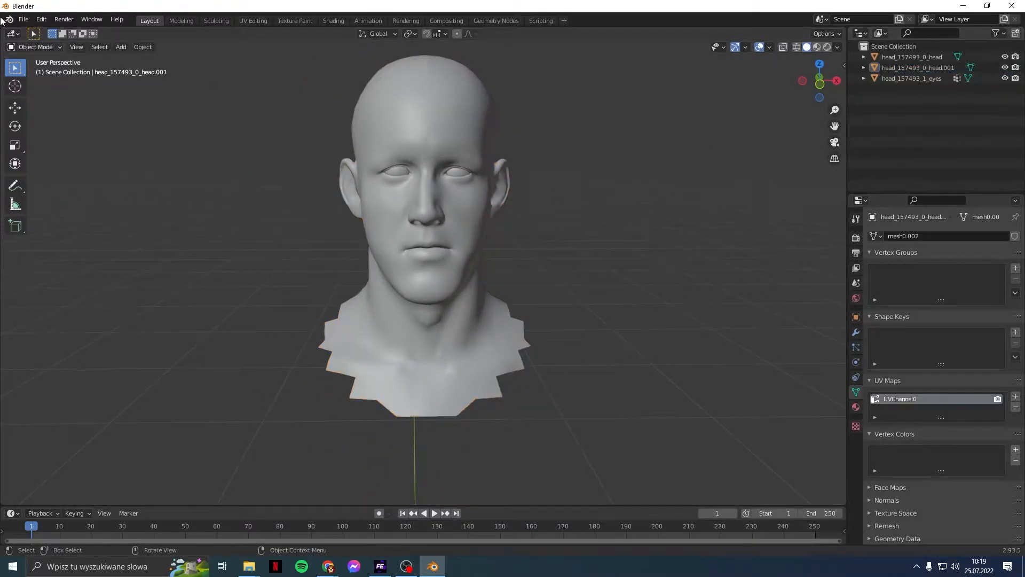
click(23, 19)
mouse_move(63, 161)
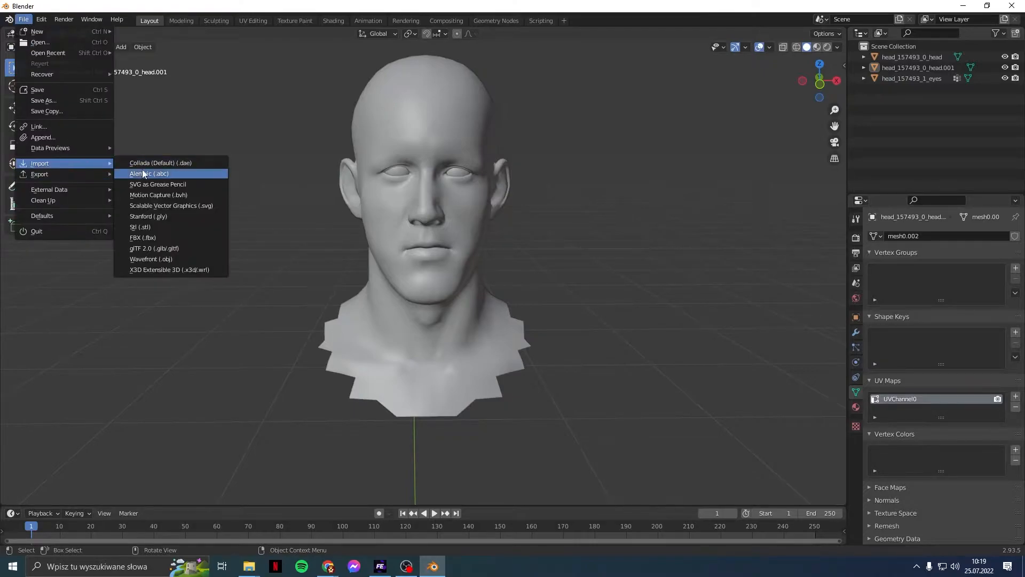
click(149, 238)
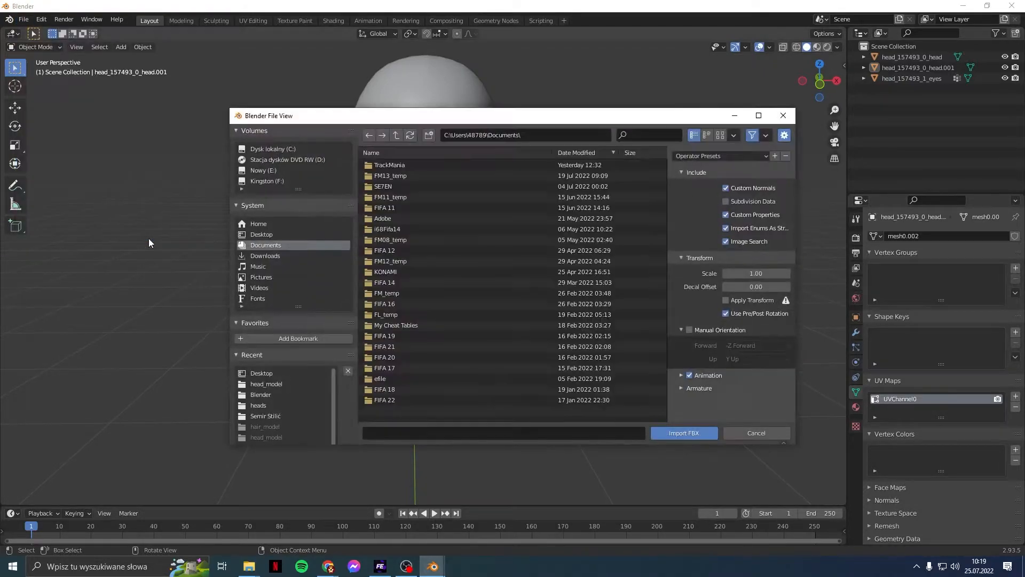
click(262, 373)
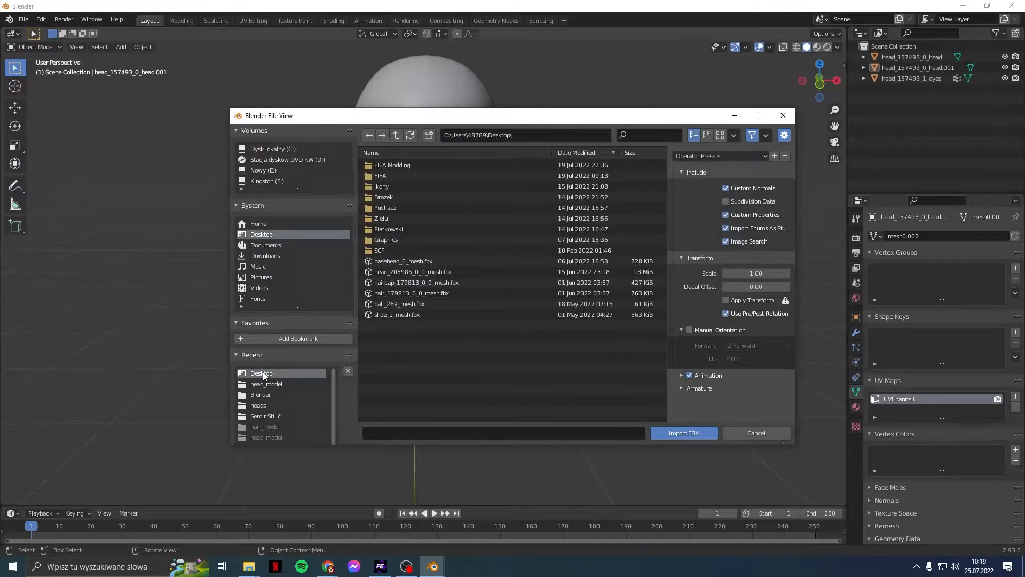
double_click(405, 264)
click(863, 91)
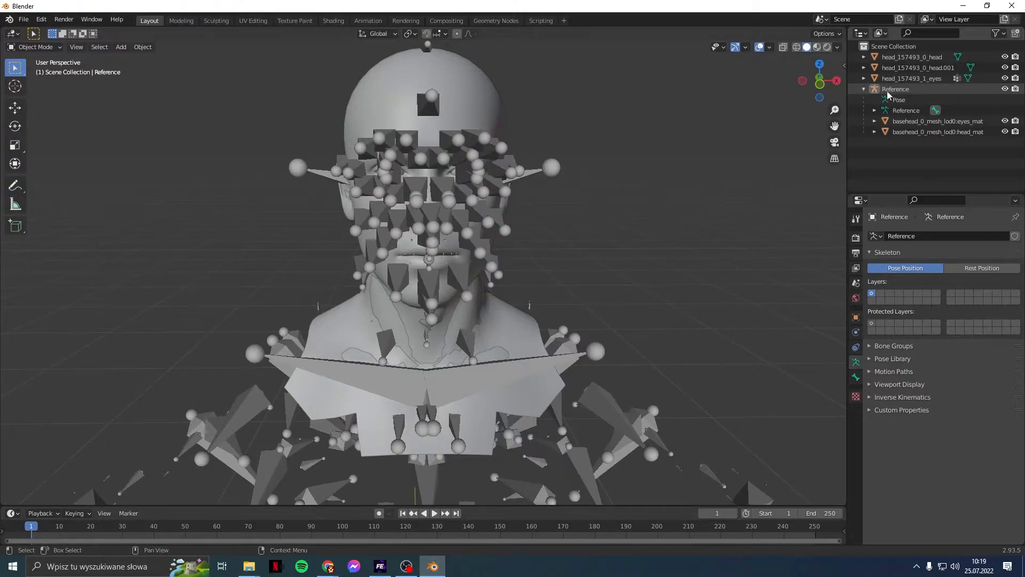
Step: Hide the Reference armature's bones and delete the basehead_0_mesh_lod0:eyes_mat mesh
click(1006, 89)
mouse_move(667, 264)
middle_down()
mouse_move(513, 273)
mouse_move(430, 259)
mouse_move(584, 272)
mouse_move(661, 263)
middle_up()
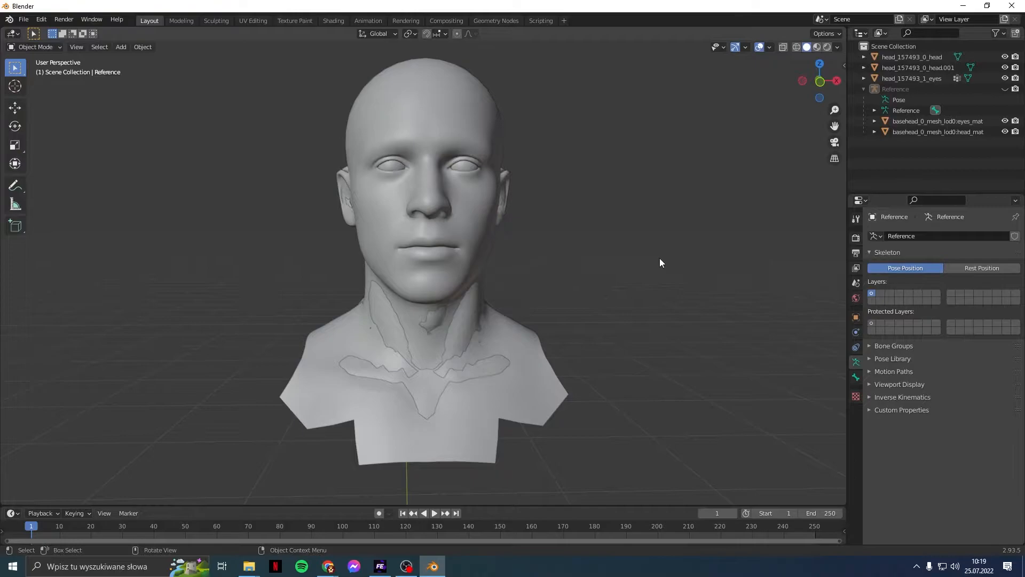
middle_drag(758, 312, 630, 330)
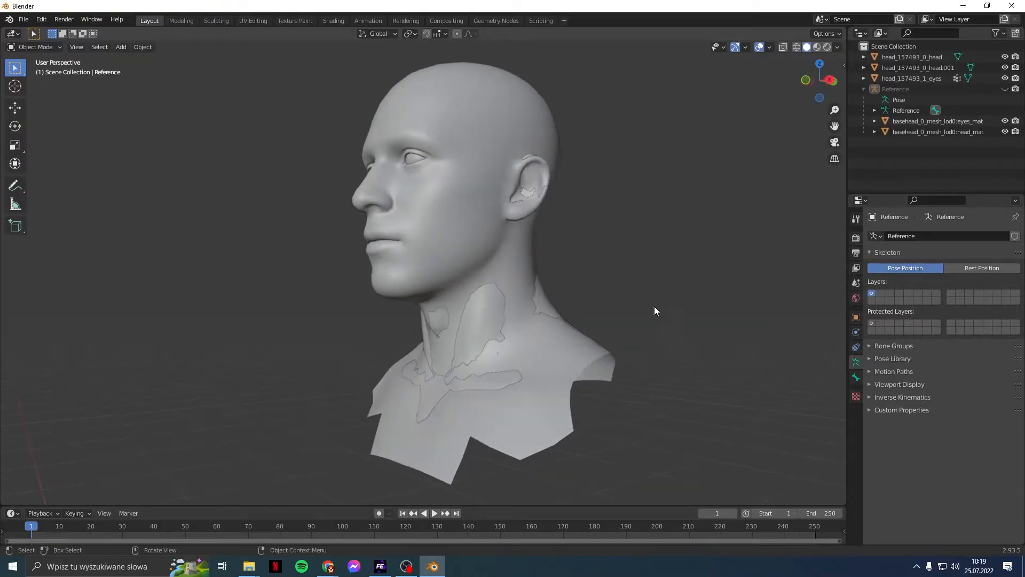
middle_drag(664, 204, 640, 223)
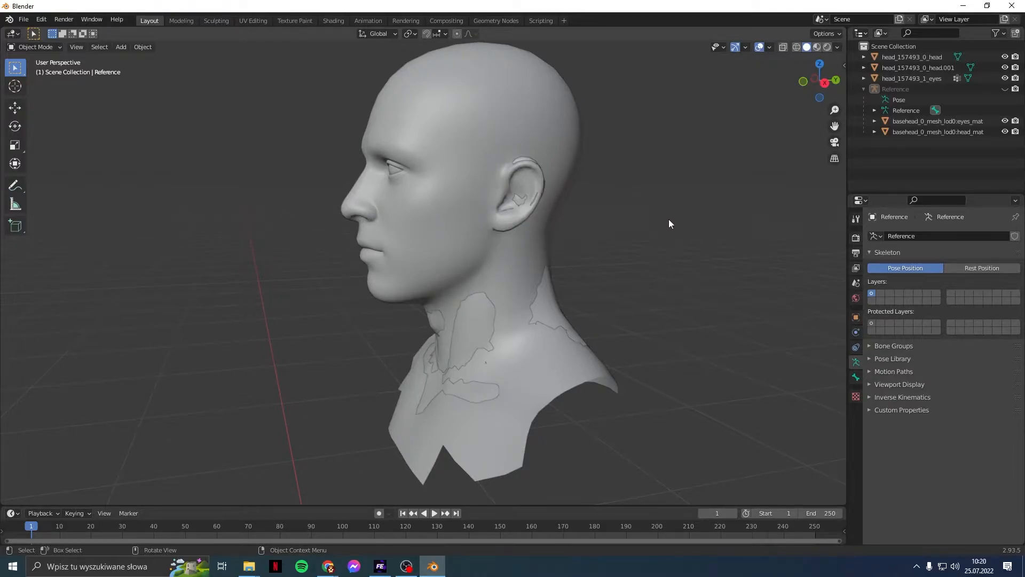
middle_drag(627, 278, 678, 253)
mouse_move(590, 258)
middle_down()
mouse_move(529, 281)
mouse_move(433, 258)
mouse_move(398, 271)
mouse_move(577, 270)
middle_up()
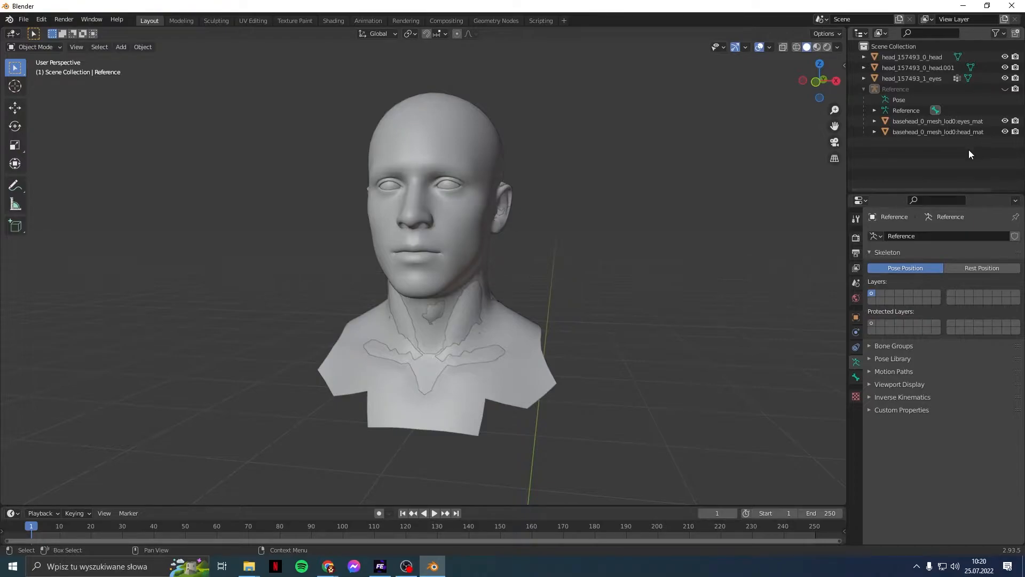
right_click(975, 123)
click(975, 123)
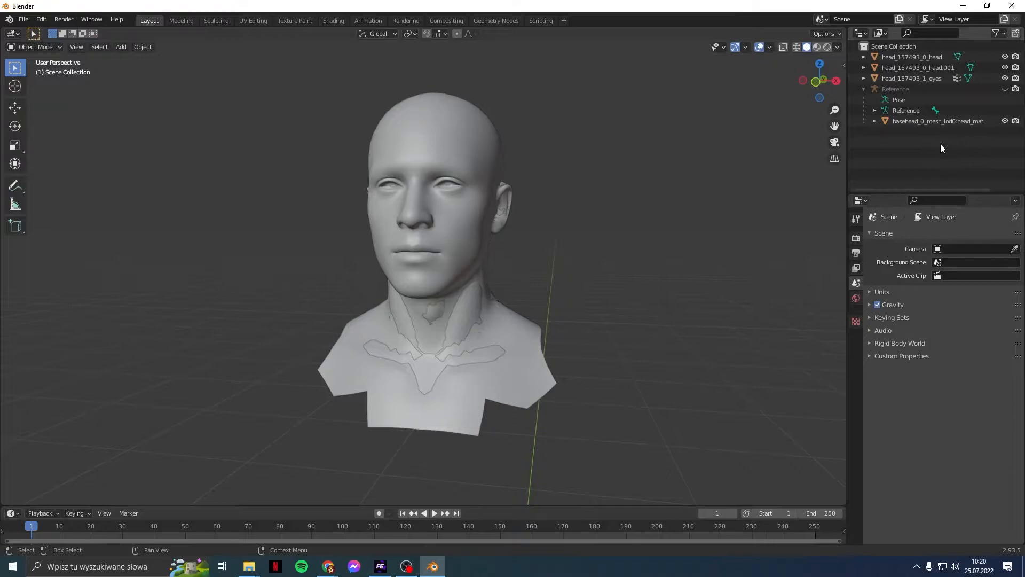
Step: Select the base head_mat mesh, then hide head_157493_0_head.001 and head_157493_0_head
click(931, 121)
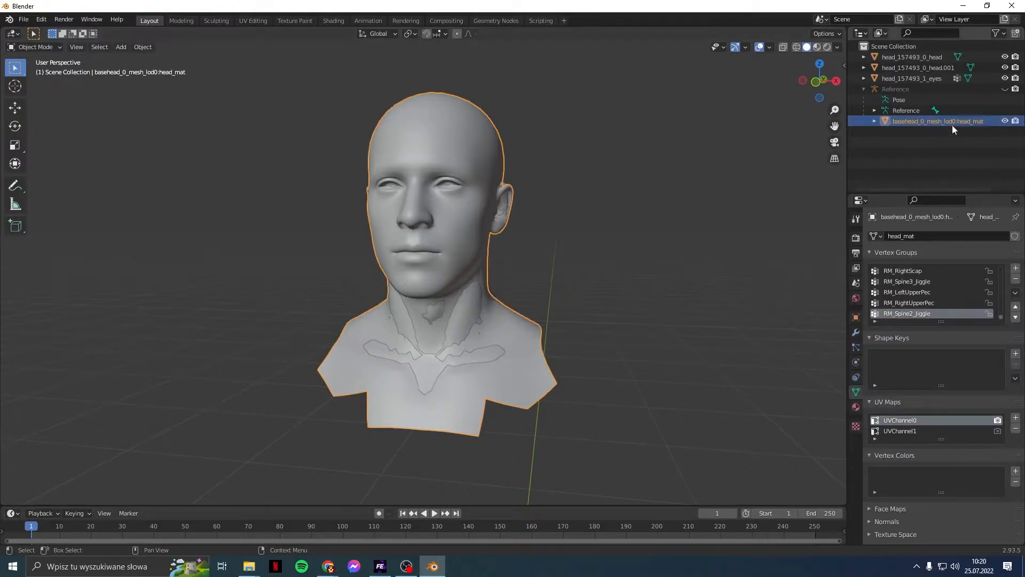
middle_drag(579, 204, 476, 222)
scroll(479, 223, up, 4)
scroll(506, 314, up, 2)
middle_drag(505, 309, 492, 384)
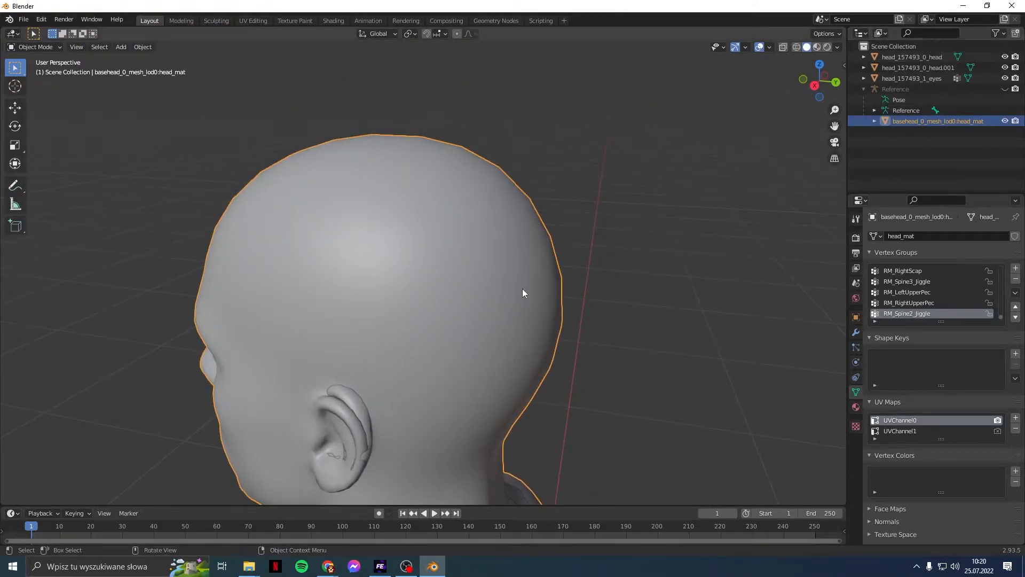
scroll(457, 314, up, 5)
middle_drag(431, 319, 452, 359)
scroll(454, 362, up, 2)
click(1006, 68)
click(1005, 57)
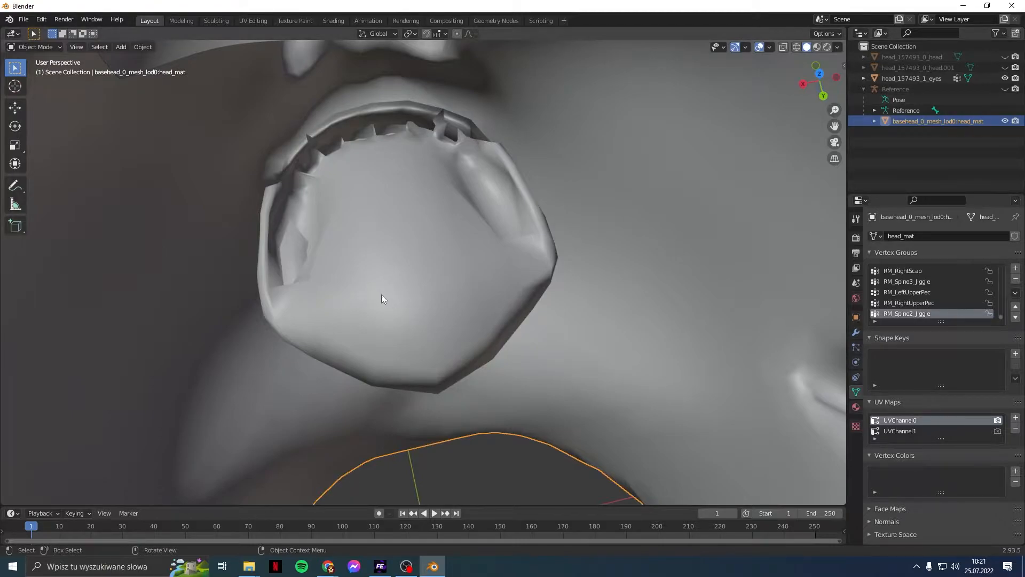
Step: Put the base head in Edit Mode and select the linked tongue and teeth-and-gum ring
click(35, 47)
click(53, 72)
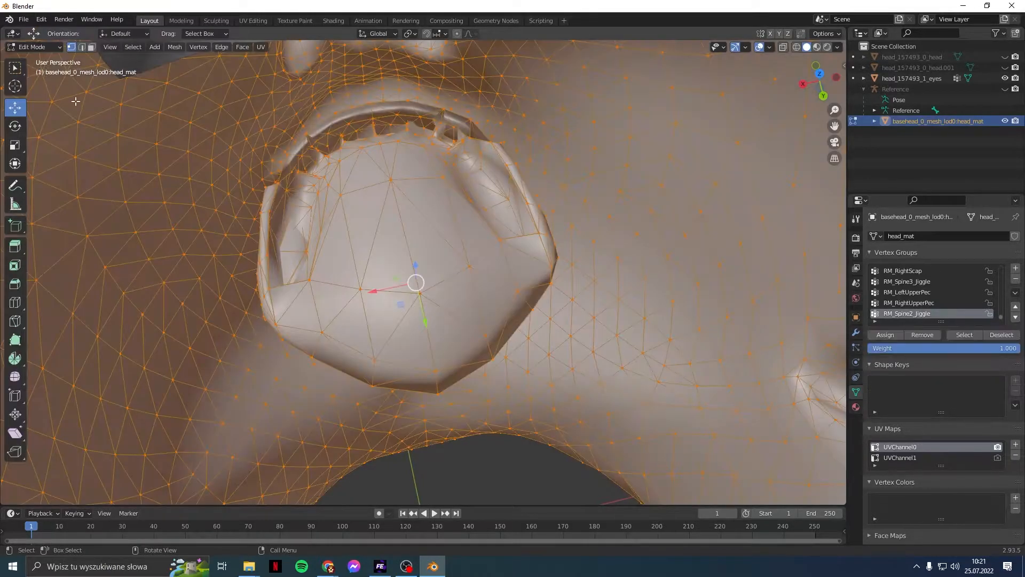
shift+middle_drag(285, 215, 217, 230)
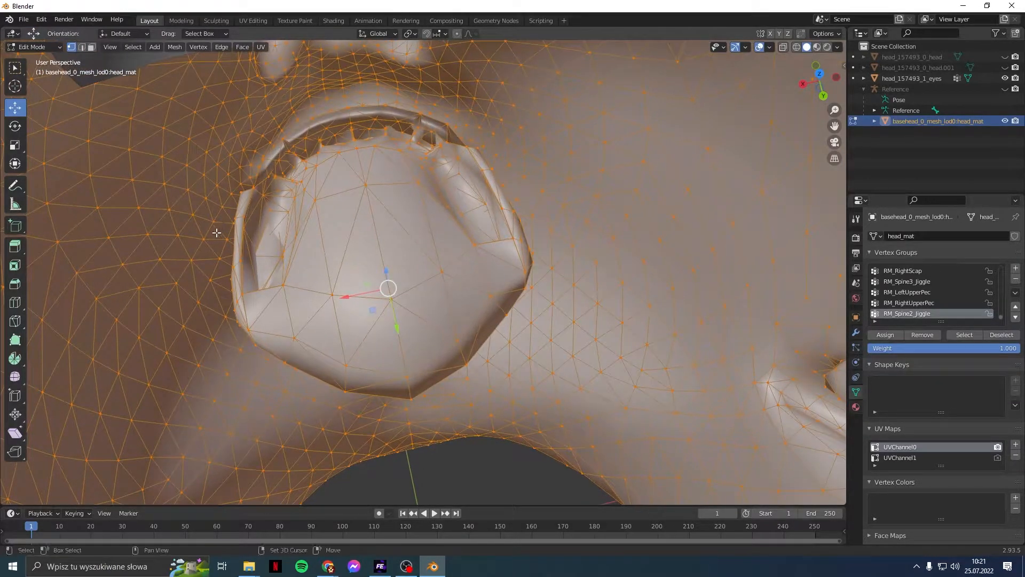
click(364, 188)
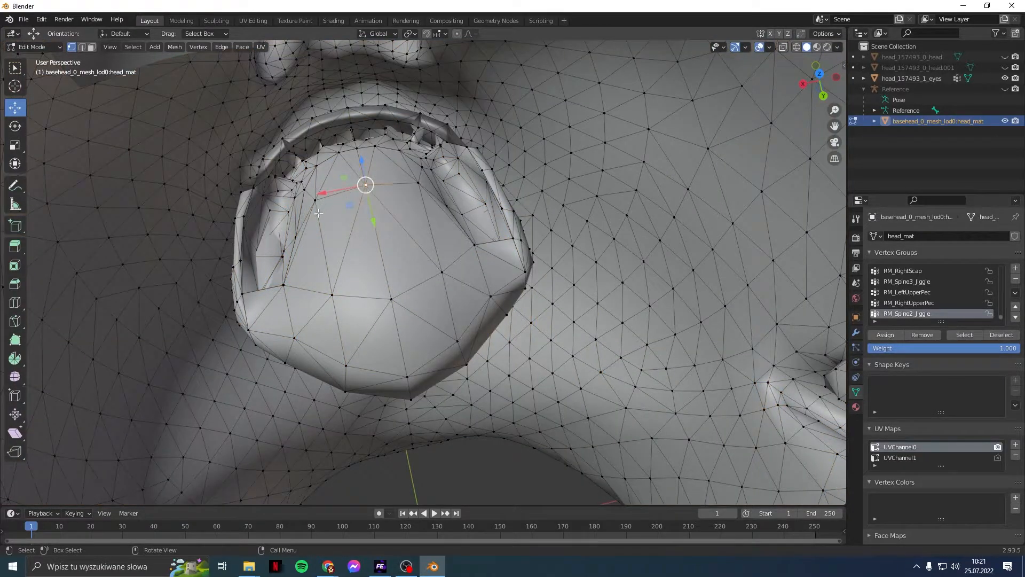
middle_drag(318, 215, 333, 214)
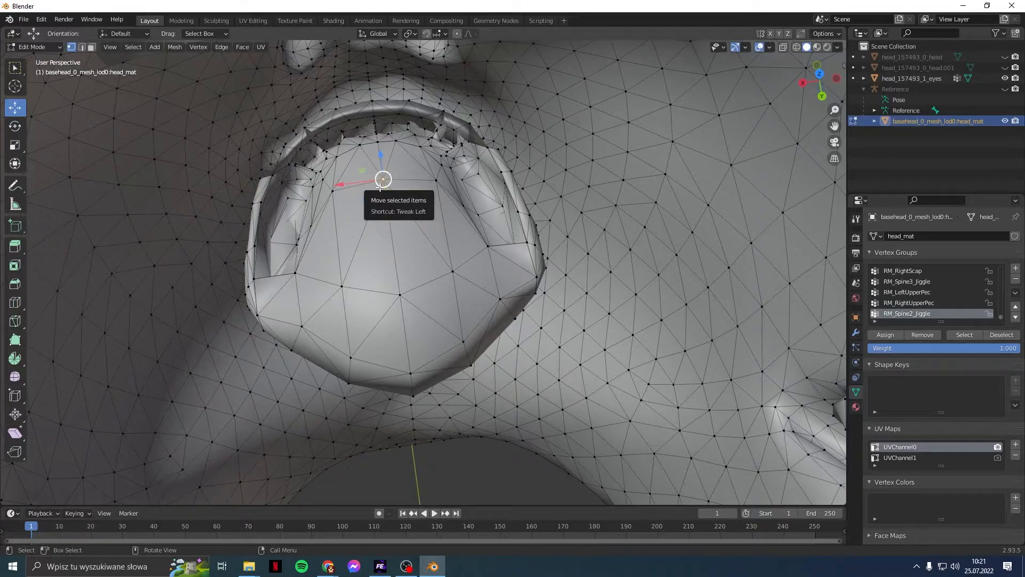
key(ctrl+l)
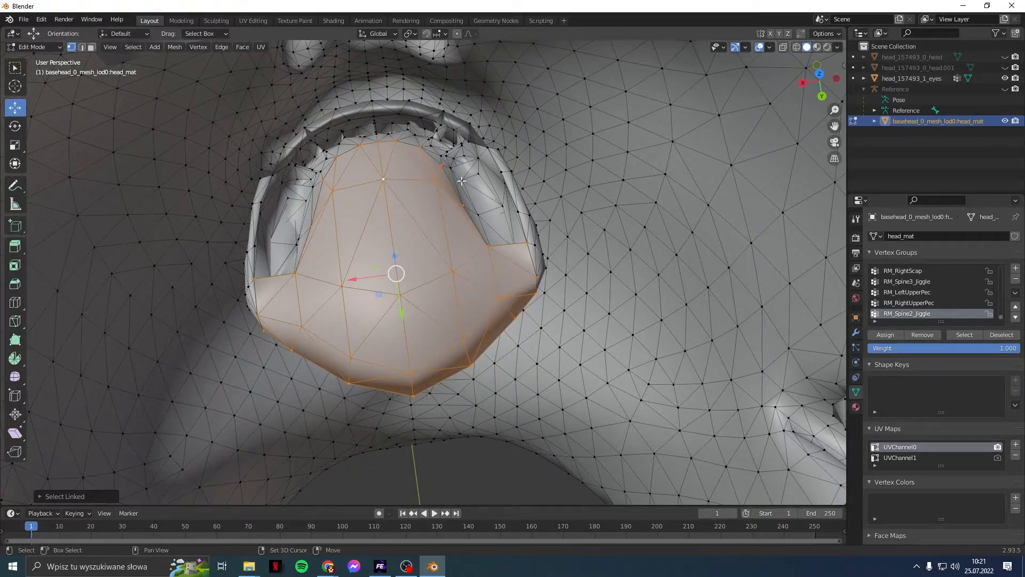
shift+click(461, 181)
key(ctrl+l)
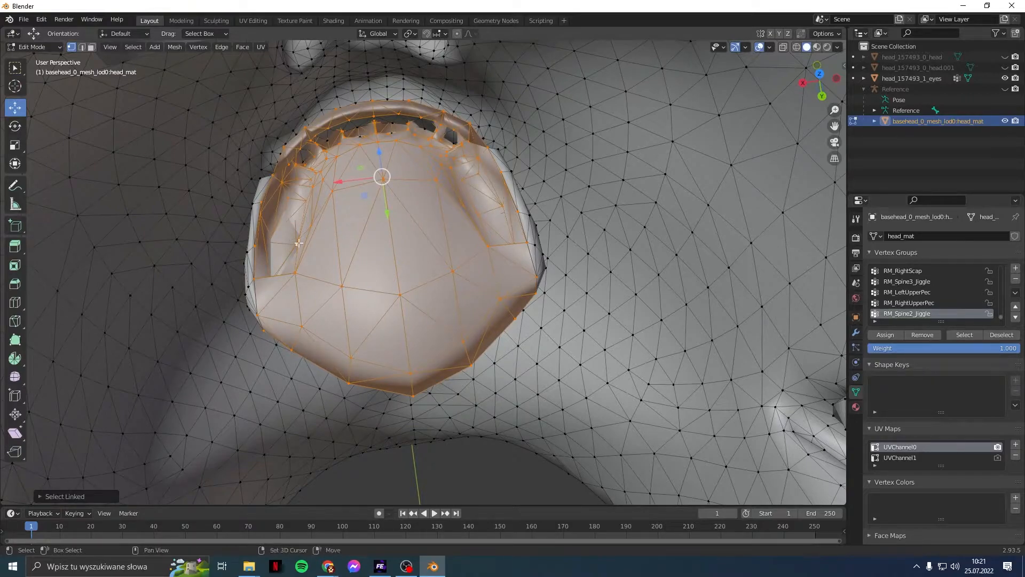
Step: Add the left and right parts of the mouth interior to the selection
middle_drag(291, 241, 450, 234)
middle_drag(331, 262, 278, 273)
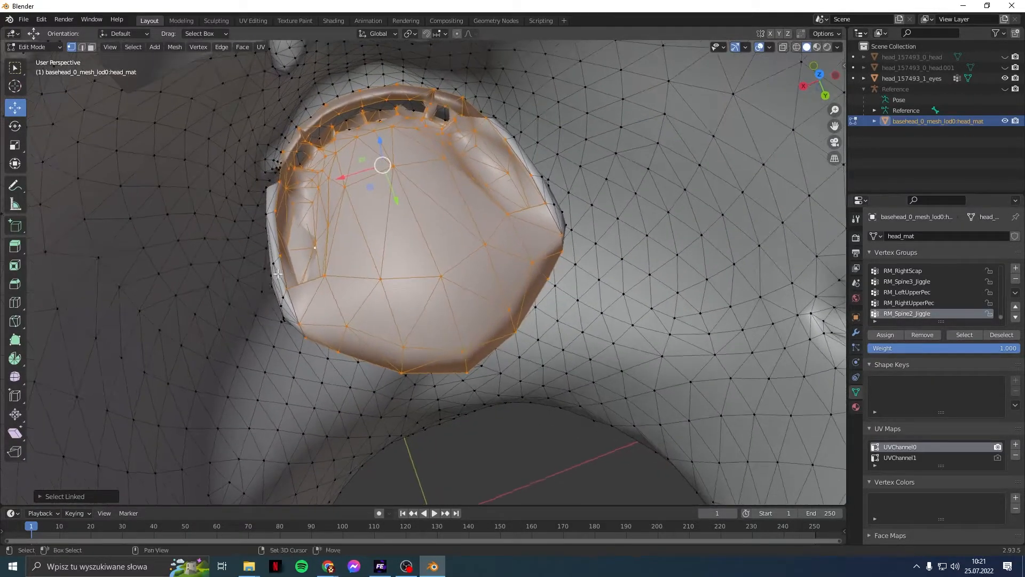
shift+click(272, 261)
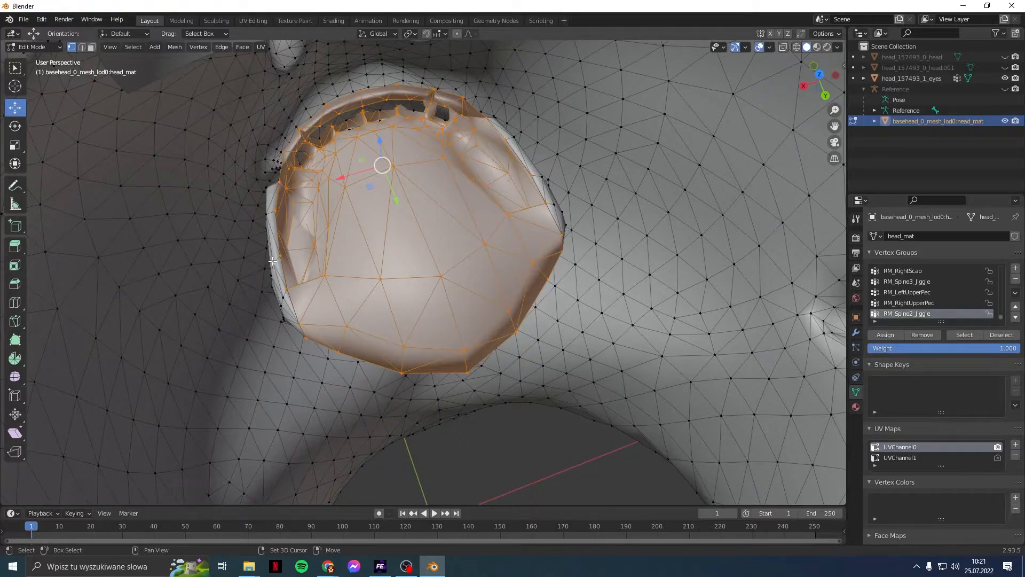
key(ctrl+l)
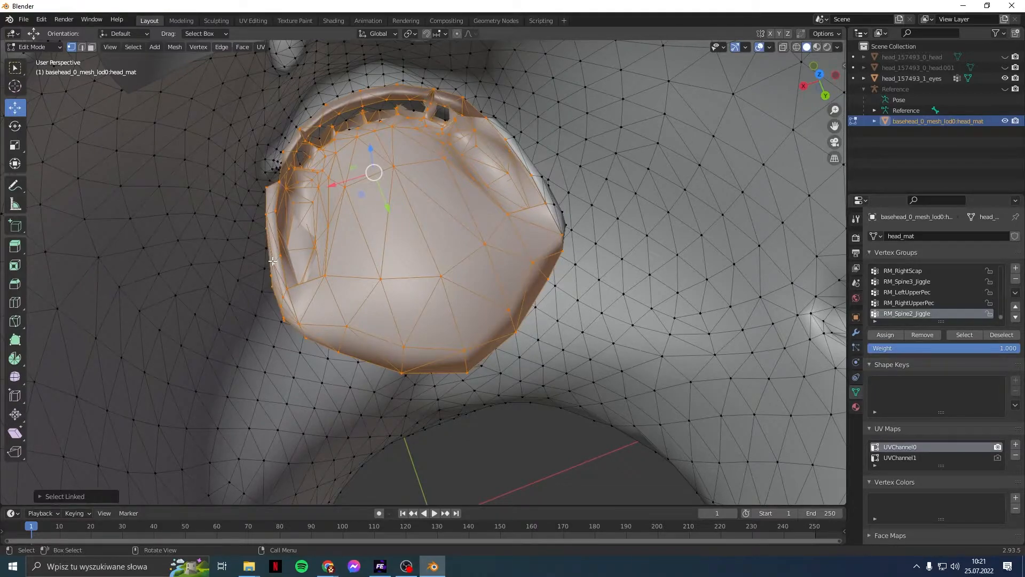
shift+click(553, 202)
key(ctrl+l)
Step: Add one more linked mouth piece and move the selection down 0.038939 m along Y
middle_drag(491, 275, 467, 182)
scroll(467, 183, down, 2)
middle_drag(478, 286, 498, 244)
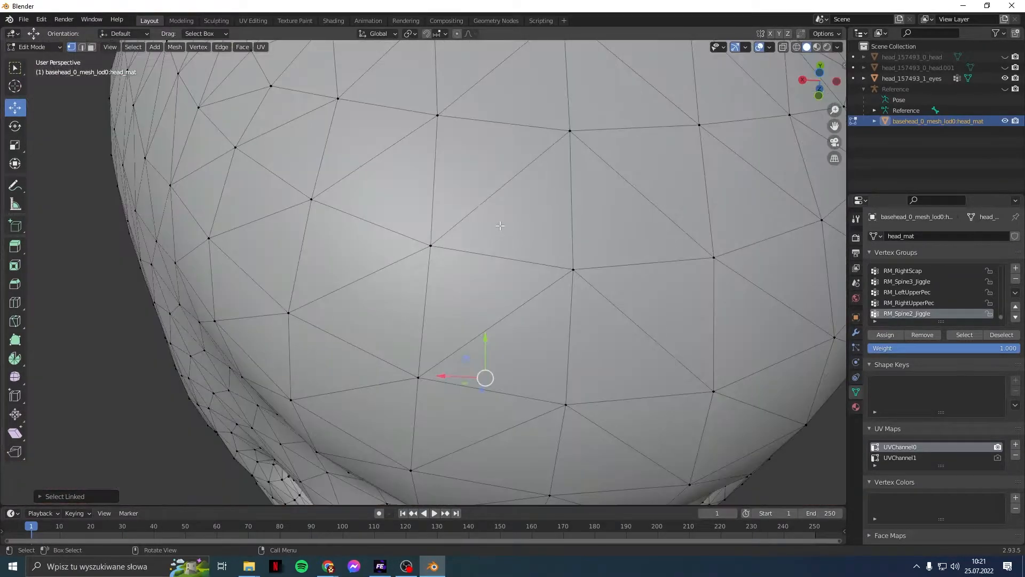
scroll(500, 226, down, 2)
middle_drag(500, 189, 498, 247)
key(shift)
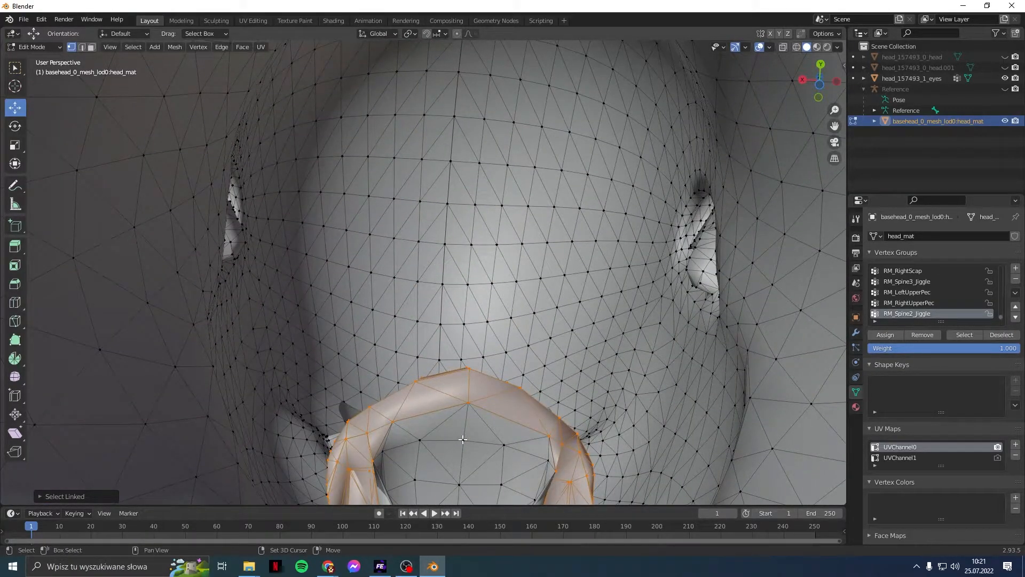
shift+click(463, 439)
key(l)
middle_drag(502, 344, 536, 302)
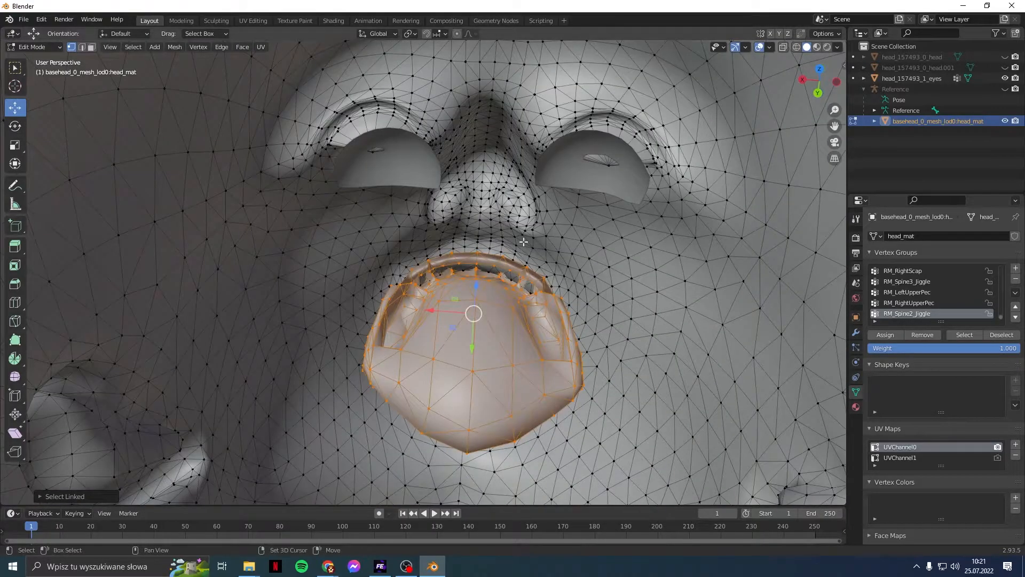
drag(476, 347, 471, 442)
click(92, 494)
Step: Try a 0.1 m Y offset for the mouth interior move, inspect it, then undo
click(119, 459)
text(0)
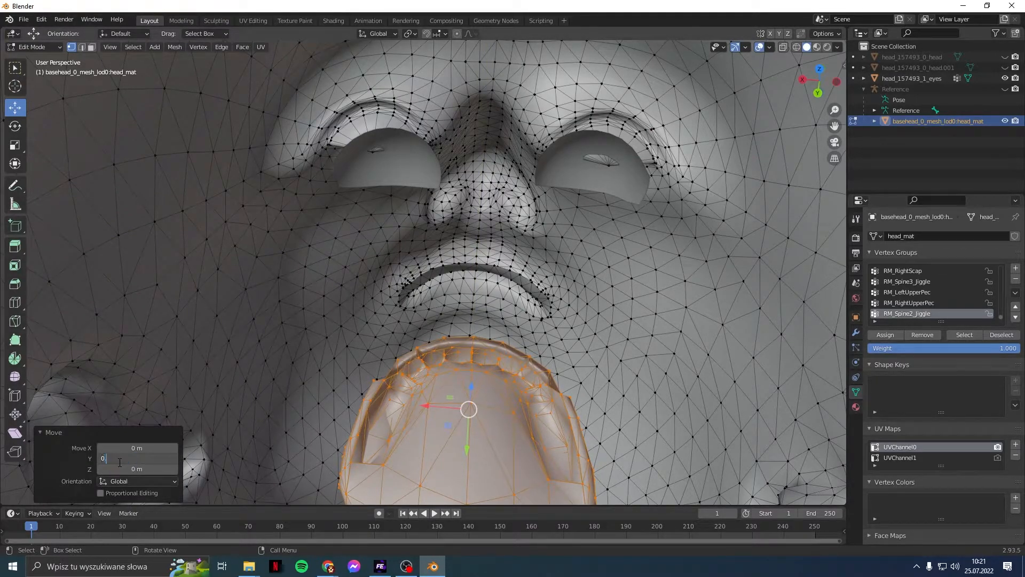
text(.1)
key(Return)
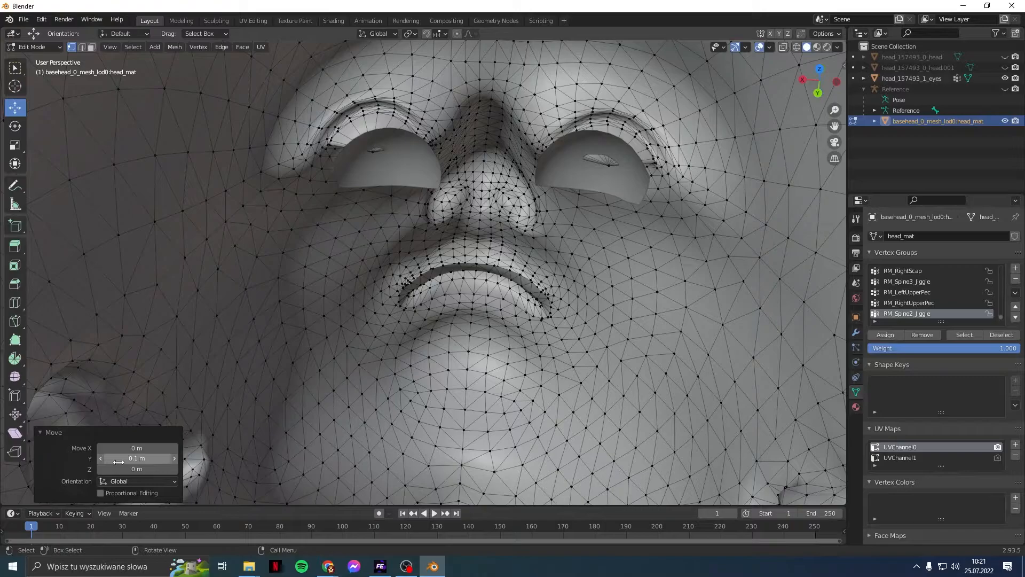
scroll(352, 408, down, 11)
middle_drag(390, 389, 426, 337)
scroll(453, 388, up, 10)
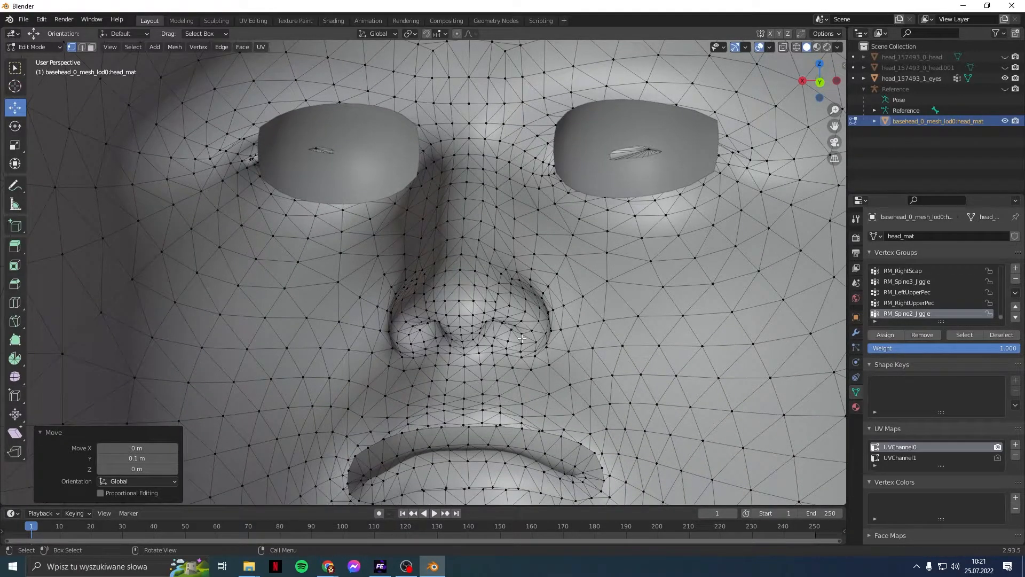
scroll(522, 338, down, 3)
scroll(522, 338, down, 4)
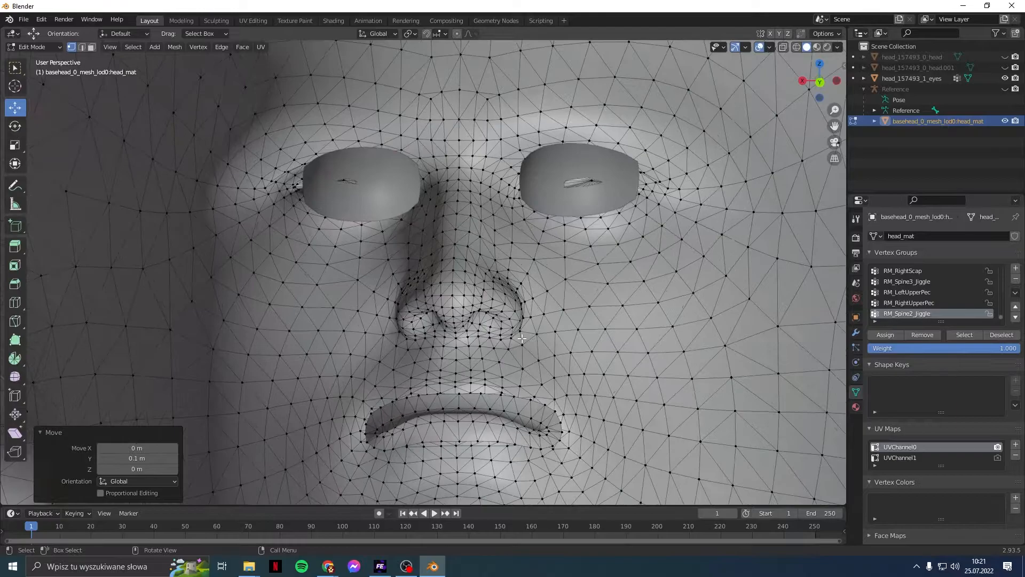
scroll(522, 338, up, 5)
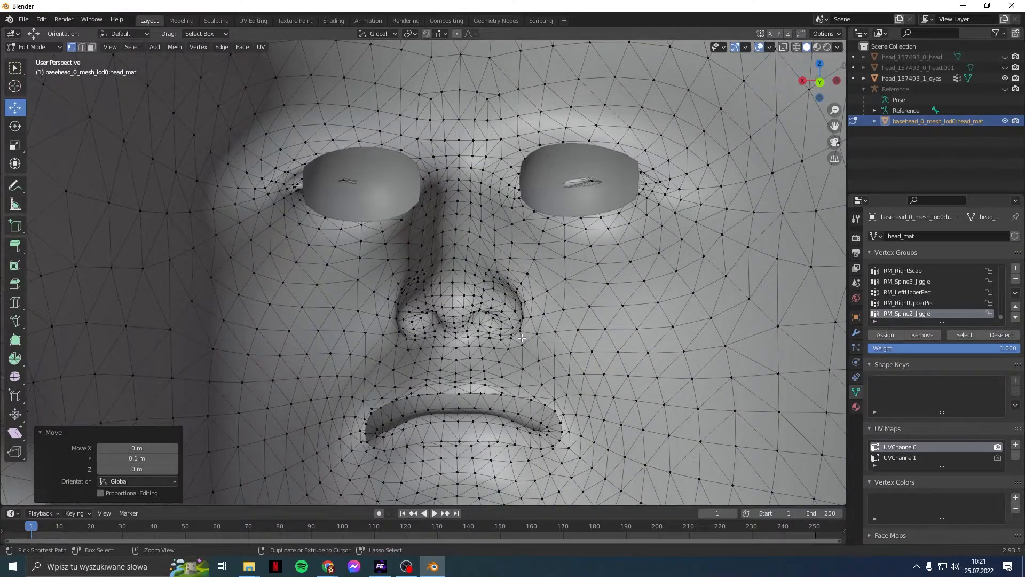
key(ctrl+z)
key(ctrl+z)
key(ctrl+z)
key(ctrl+z)
key(ctrl+z)
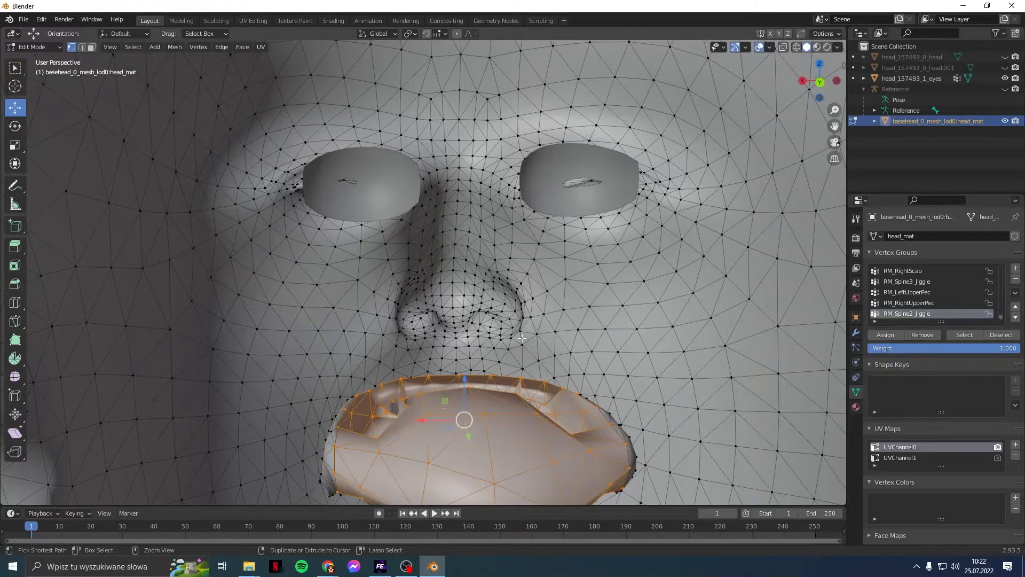
Step: Select the tongue, then add the gum-and-teeth and another connected mouth piece
middle_drag(521, 338, 502, 375)
scroll(519, 378, up, 2)
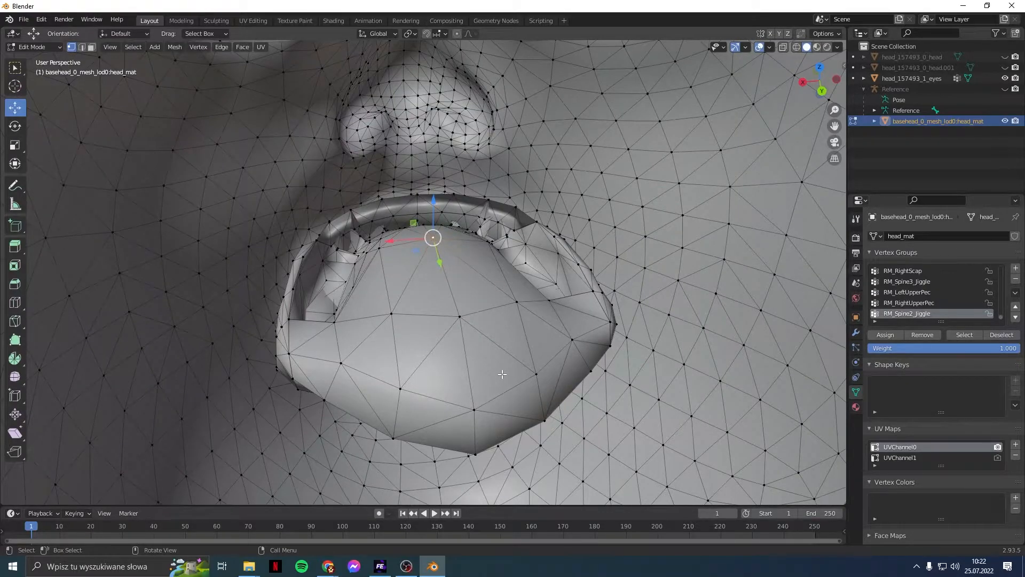
mouse_move(492, 317)
middle_down()
mouse_move(486, 331)
mouse_move(481, 321)
middle_up()
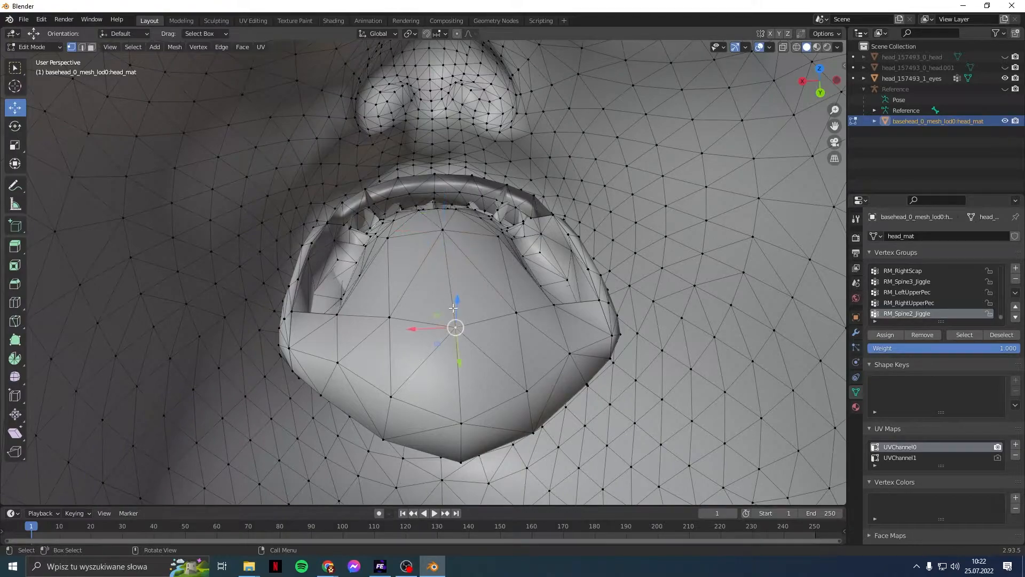
key(l)
middle_drag(498, 295, 640, 296)
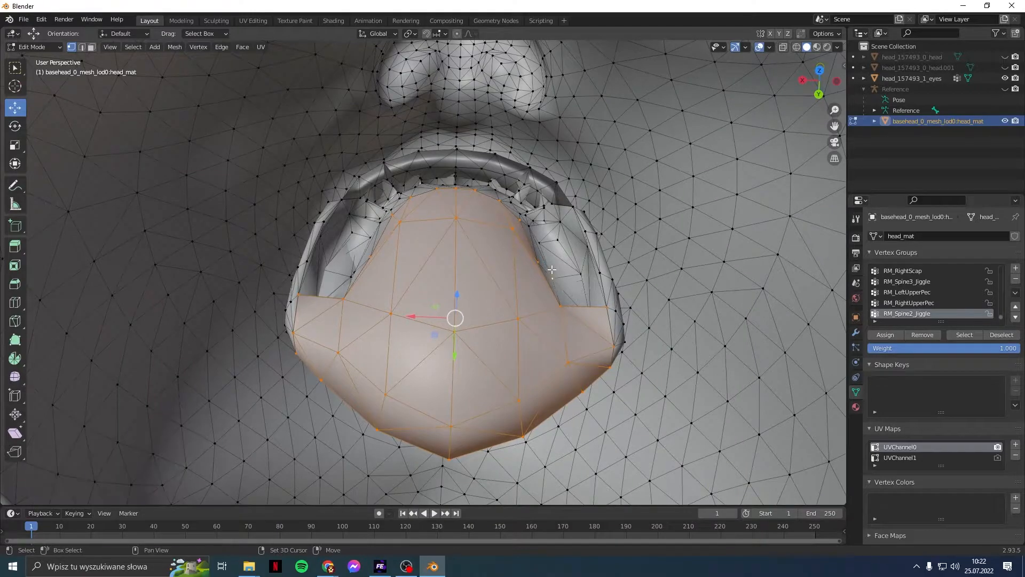
key(l)
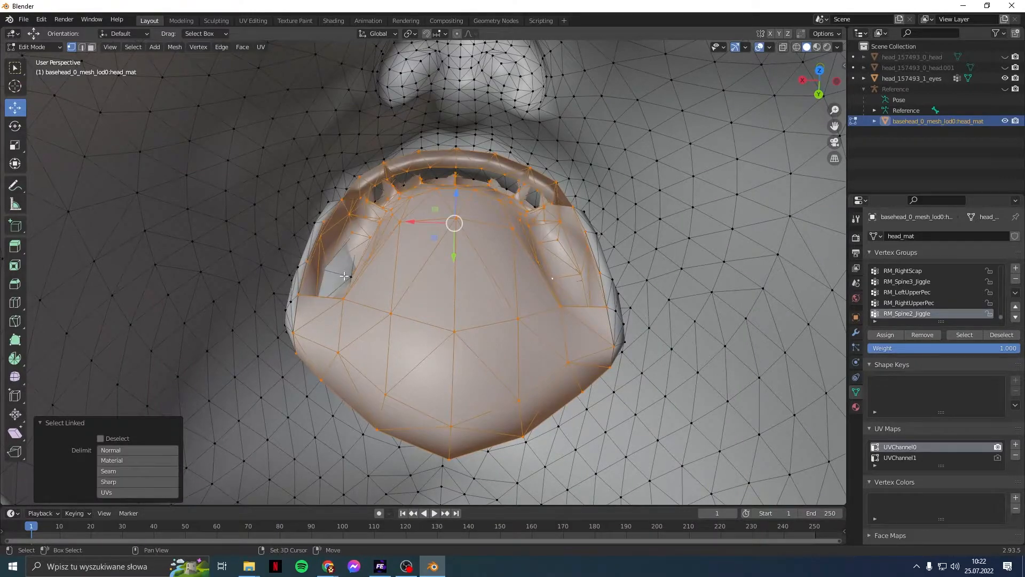
key(l)
Step: Add the left strip, the right-edge piece and the remaining mouth piece to the selection
middle_drag(375, 290, 308, 310)
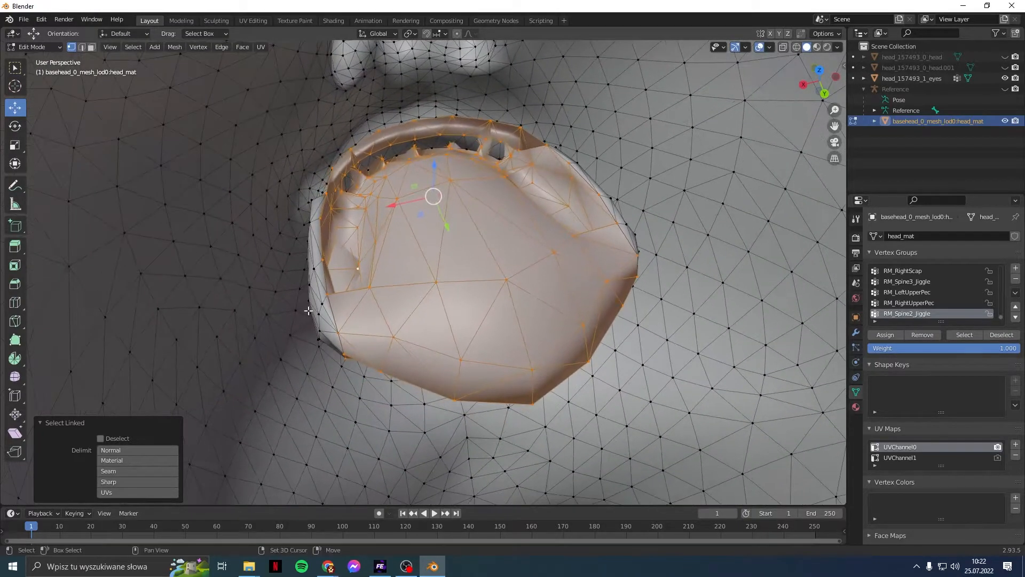
shift+click(317, 311)
key(l)
shift+middle_drag(532, 306, 567, 237)
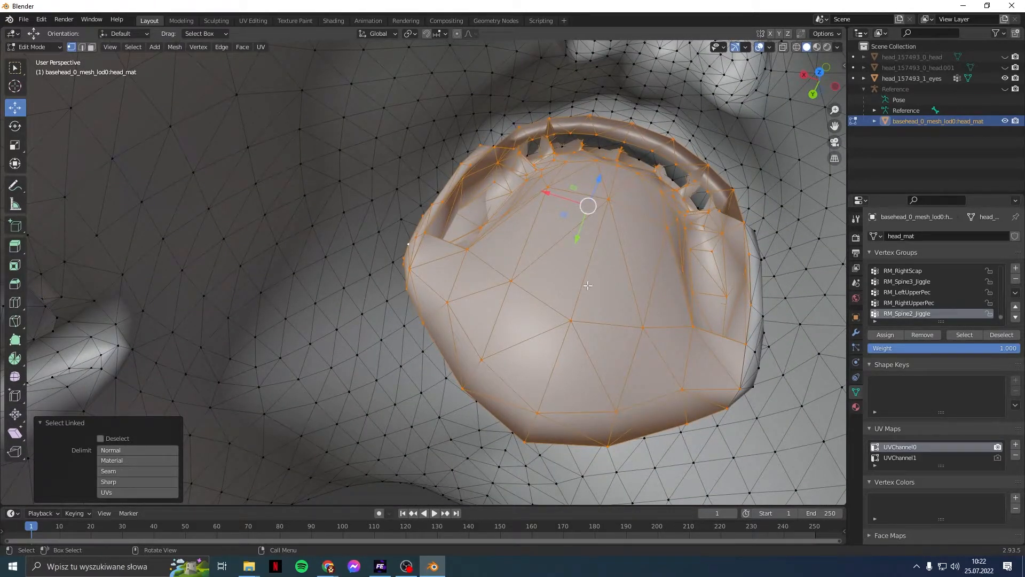
middle_drag(601, 287, 634, 280)
middle_drag(473, 285, 461, 256)
key(l)
middle_drag(371, 297, 366, 202)
scroll(396, 293, up, 5)
middle_drag(396, 293, 377, 161)
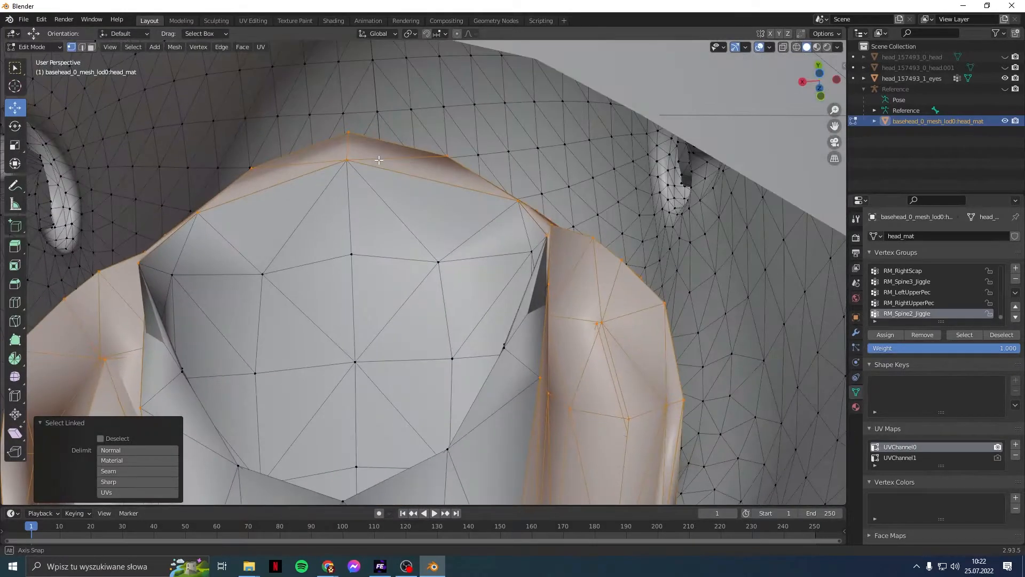
key(l)
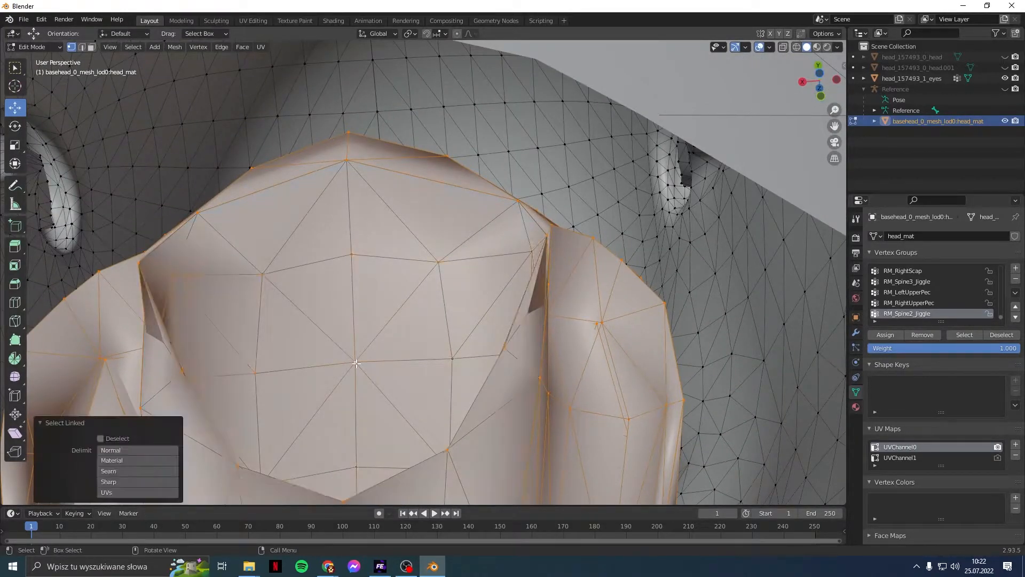
middle_drag(386, 303, 433, 470)
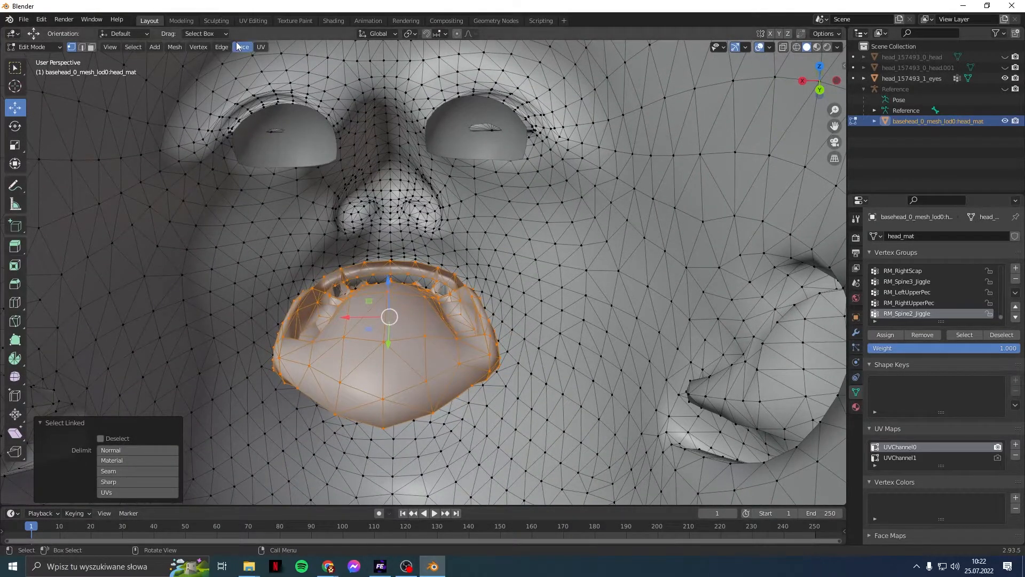
Step: Separate the selected mouth interior into its own object, head_mat.001
click(176, 47)
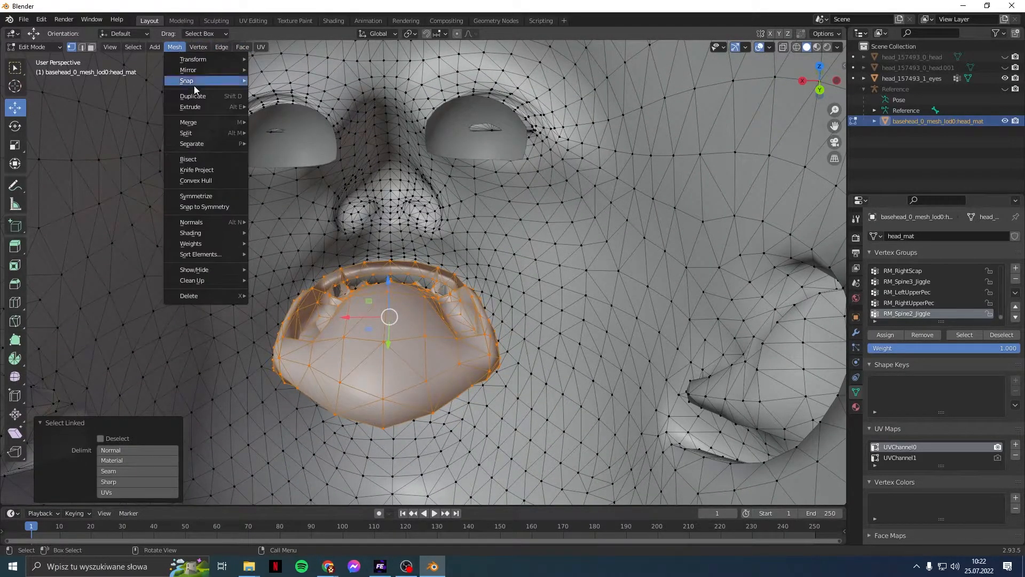
mouse_move(223, 145)
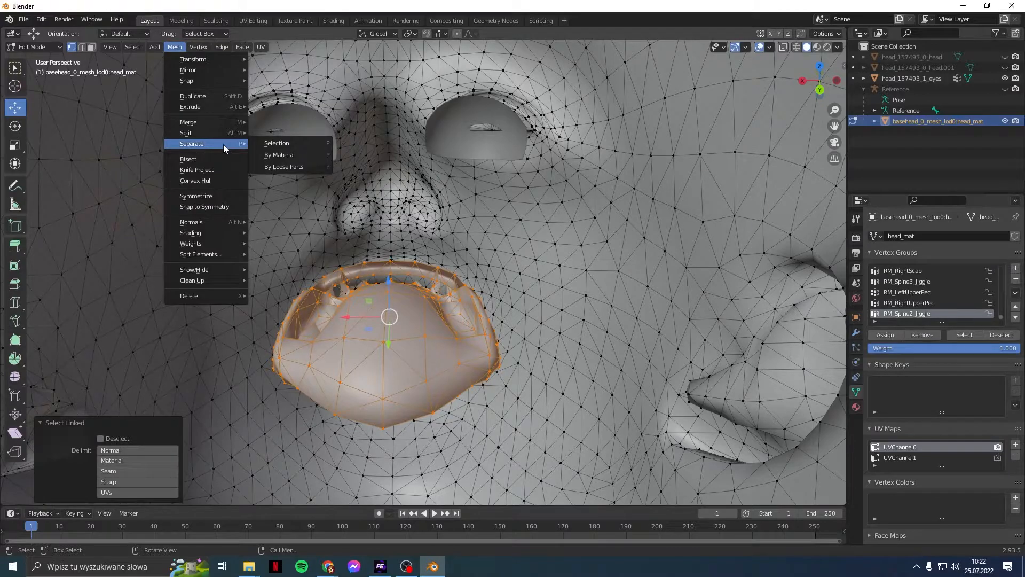
click(283, 145)
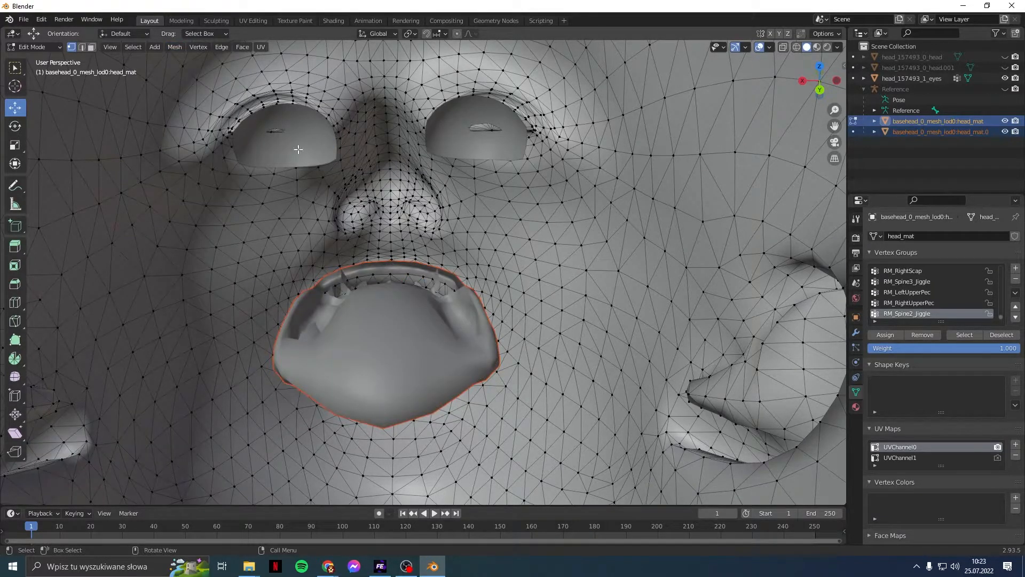
Step: Toggle editing between the base head and head_mat.001, then unhide head_157493_0_head
click(969, 159)
click(853, 132)
click(852, 122)
click(853, 132)
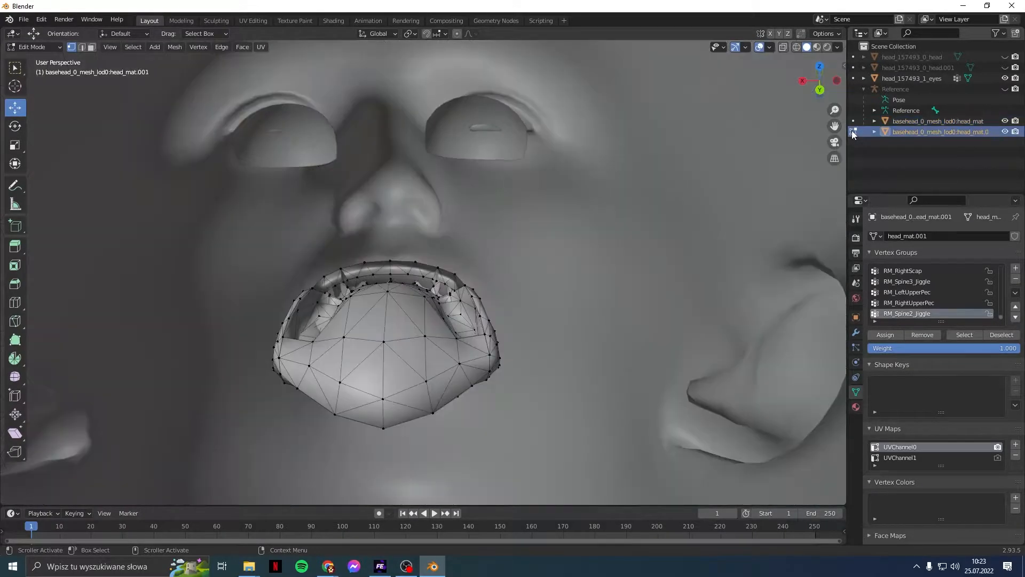
click(853, 122)
click(853, 131)
click(853, 122)
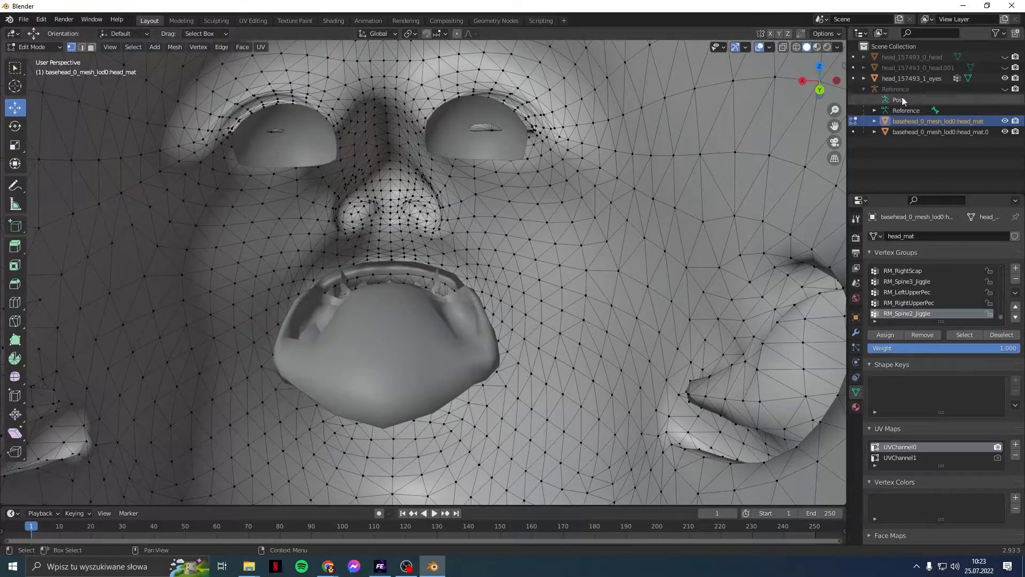
click(854, 131)
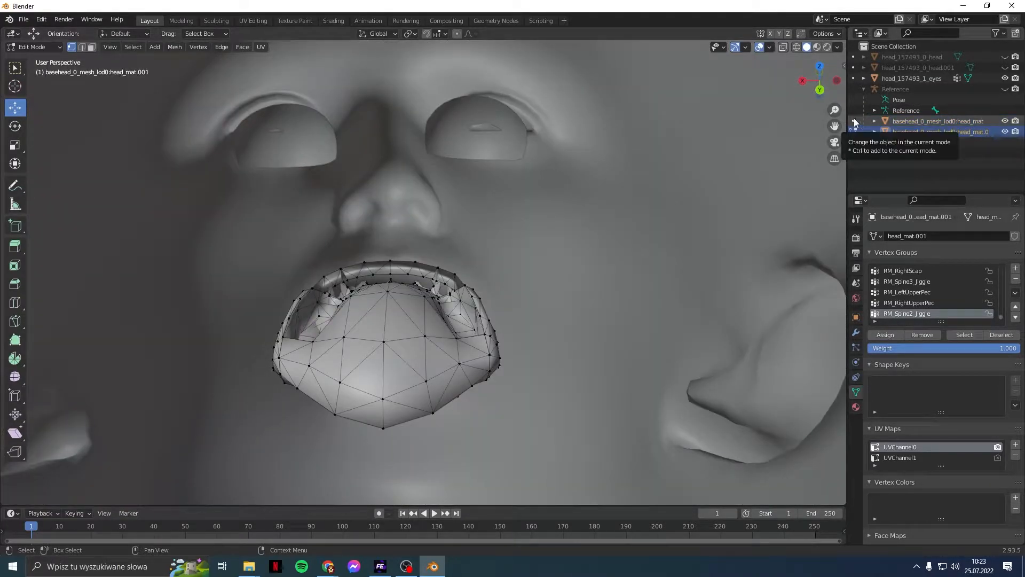
click(854, 119)
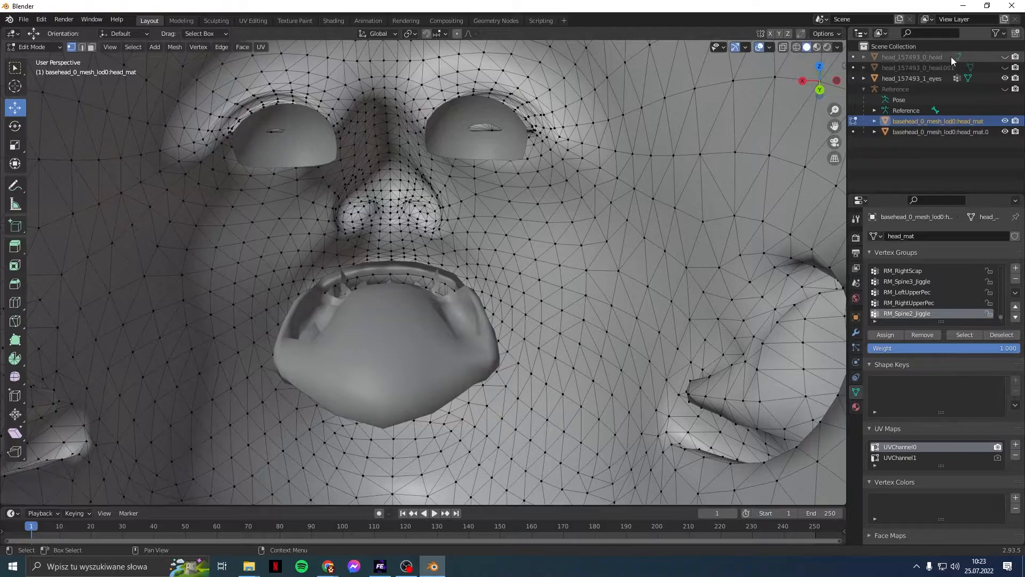
click(1005, 57)
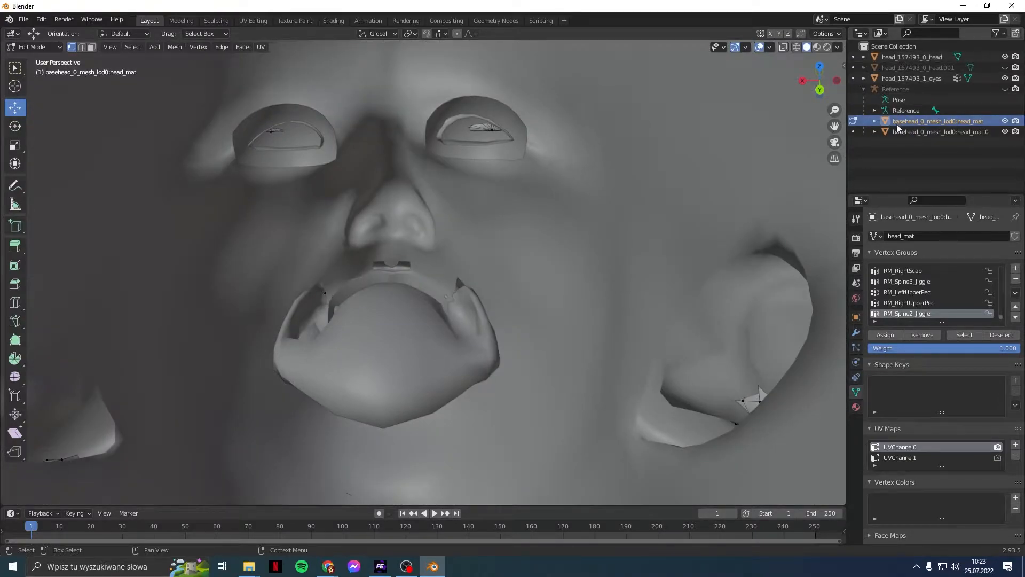
Step: In Object Mode, join the mouth object into head_157493_0_head as the active object
click(47, 47)
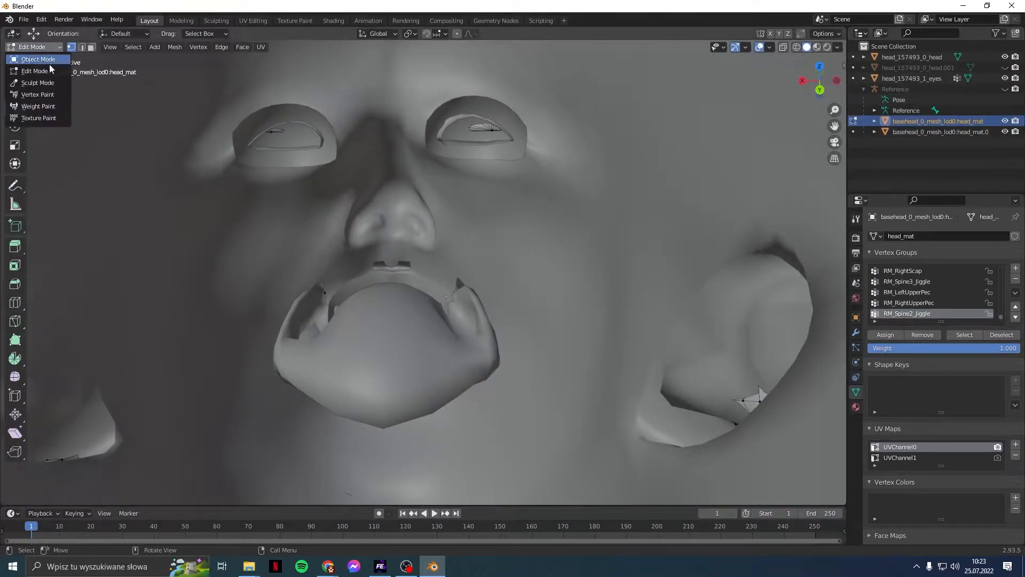
click(48, 59)
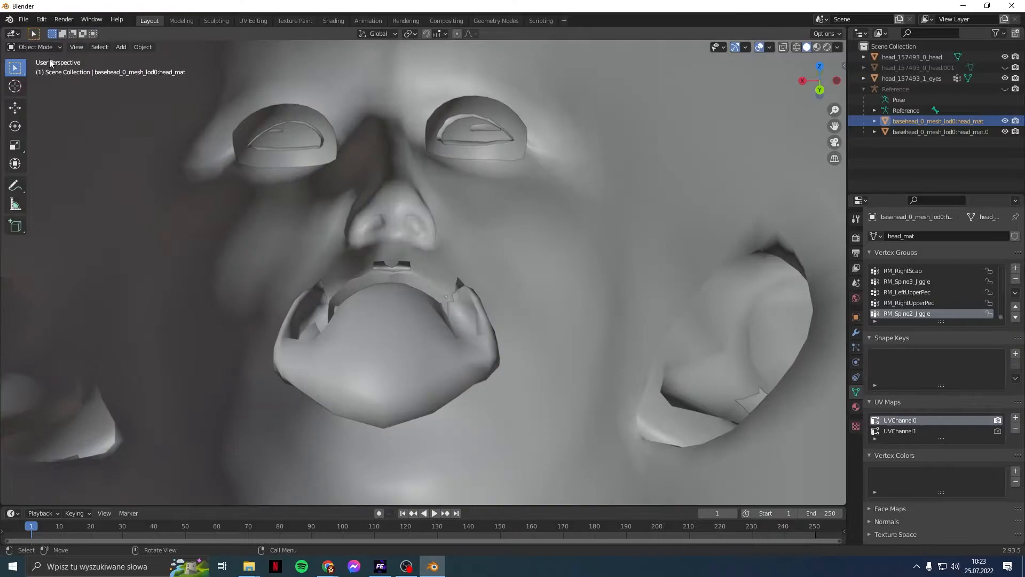
click(897, 135)
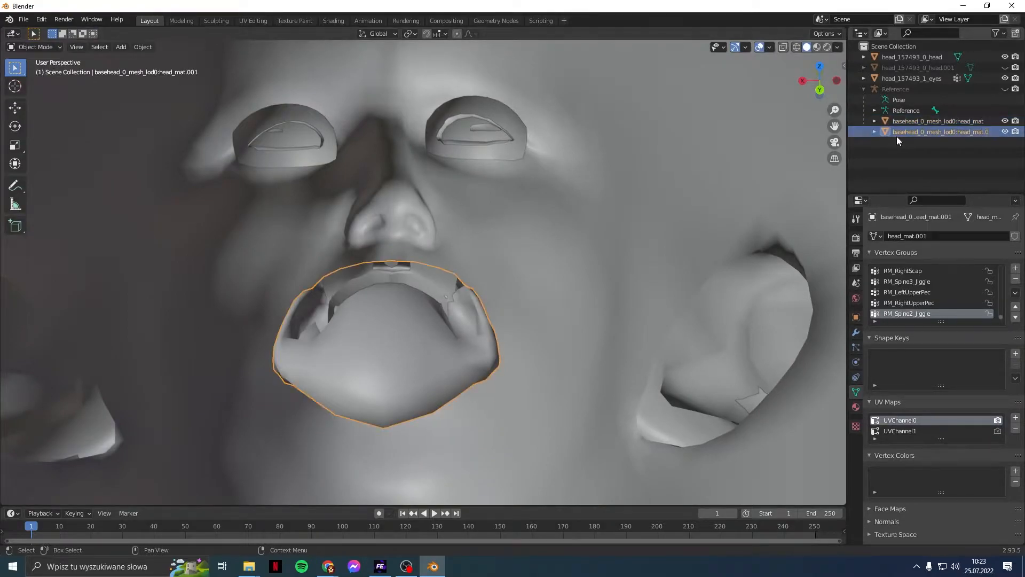
ctrl+click(899, 59)
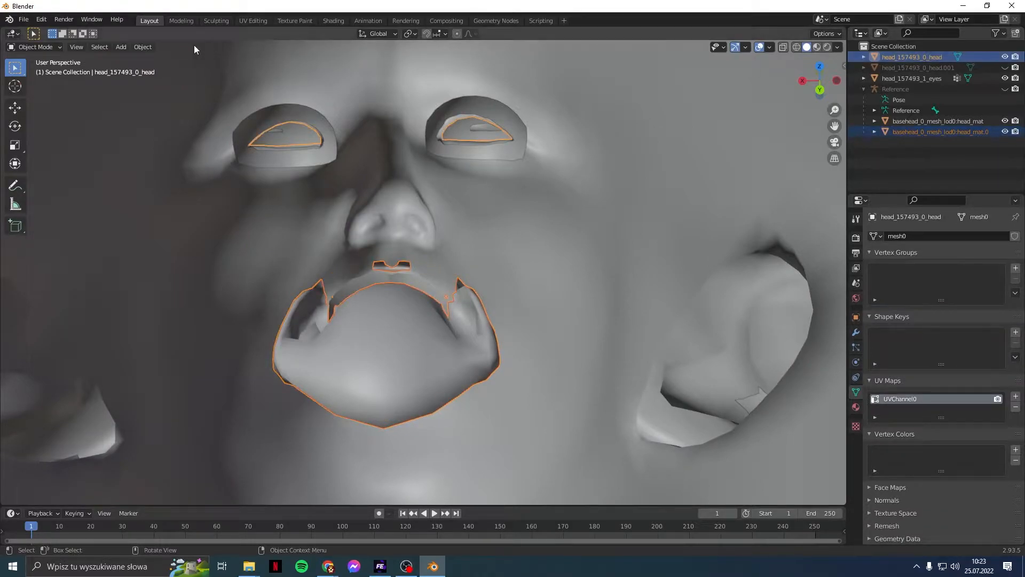
click(134, 47)
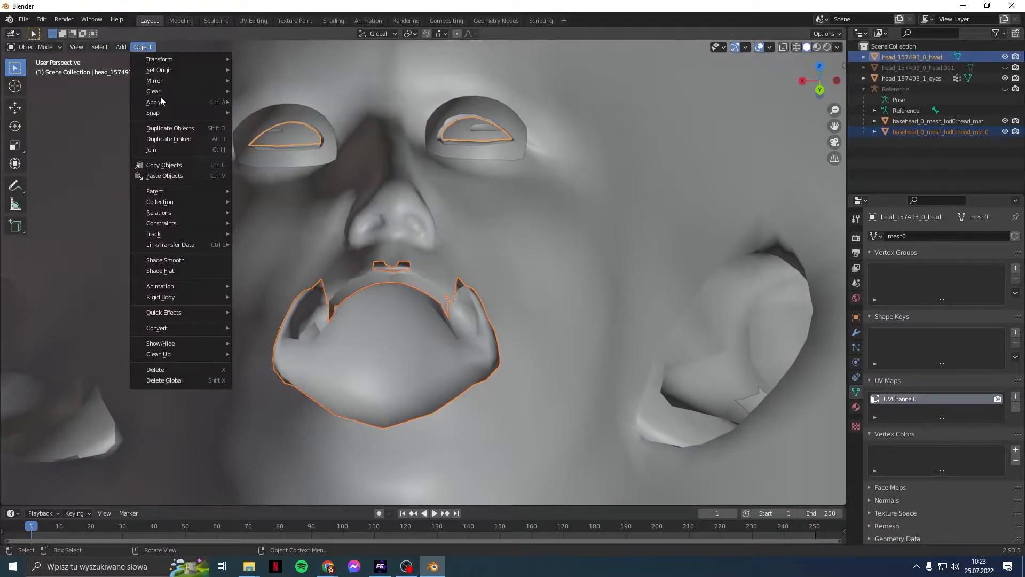
click(181, 150)
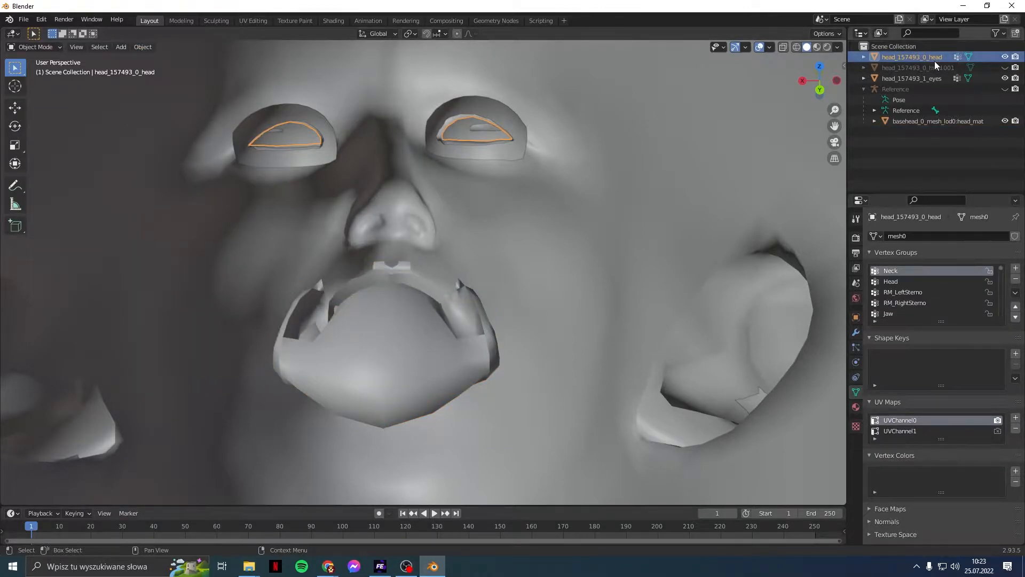
Step: Reselect head_157493_0_head and switch to the UV Editing workspace
click(912, 149)
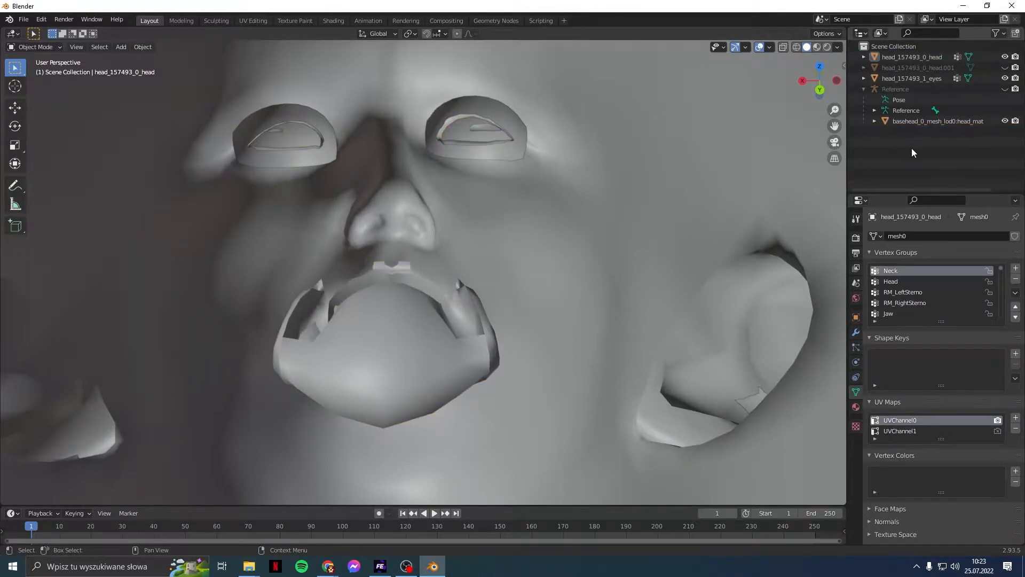
middle_drag(341, 262, 459, 255)
scroll(460, 255, down, 8)
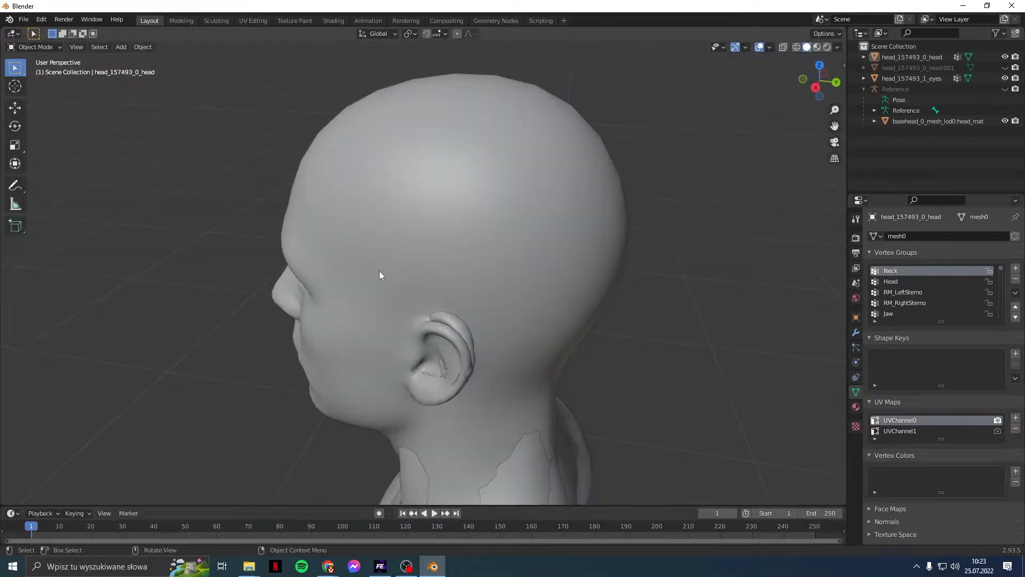
middle_drag(380, 271, 560, 183)
click(918, 56)
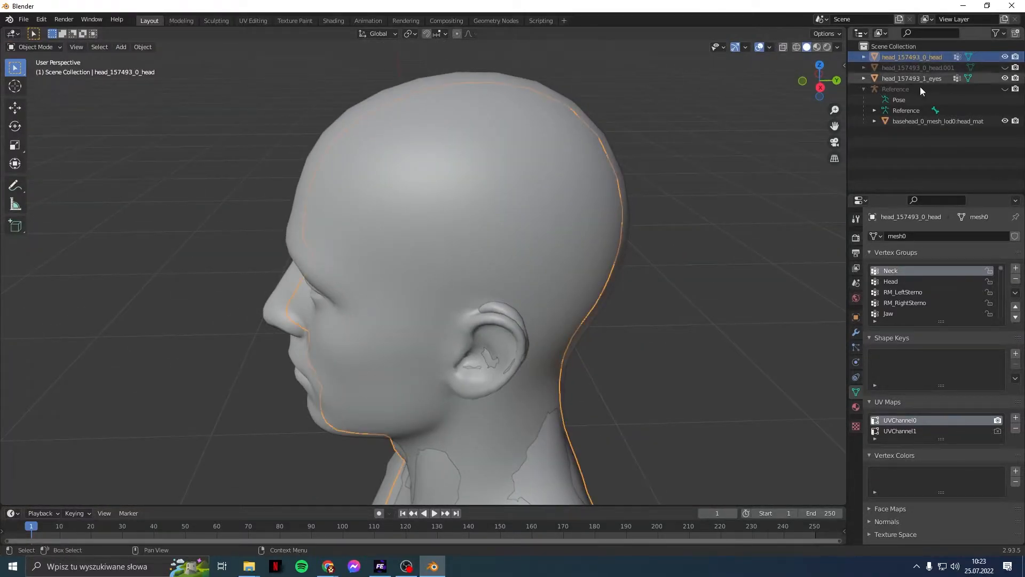
click(256, 20)
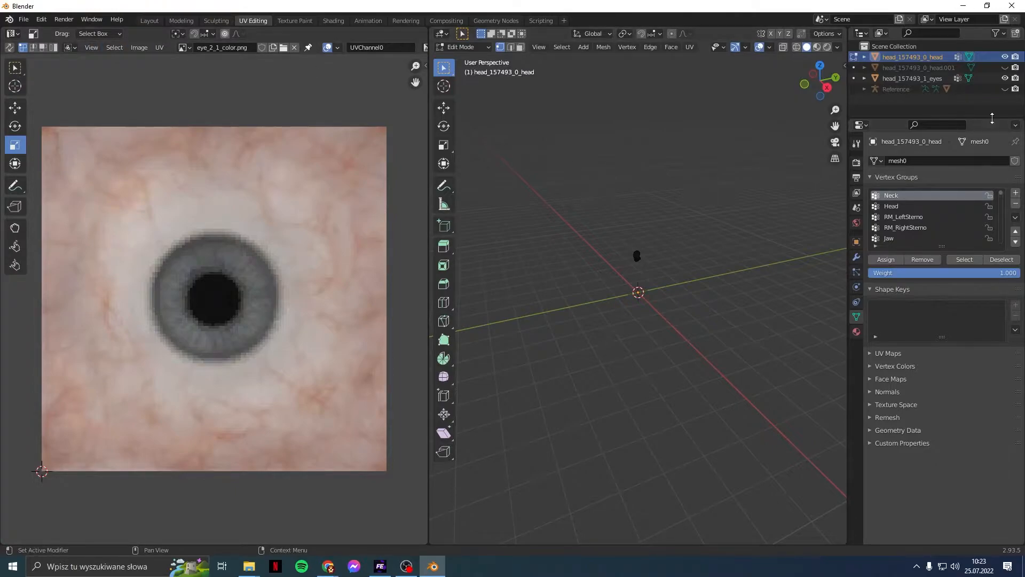
Step: Select the whole head mesh and unlink the eye texture from the UV editor
click(561, 47)
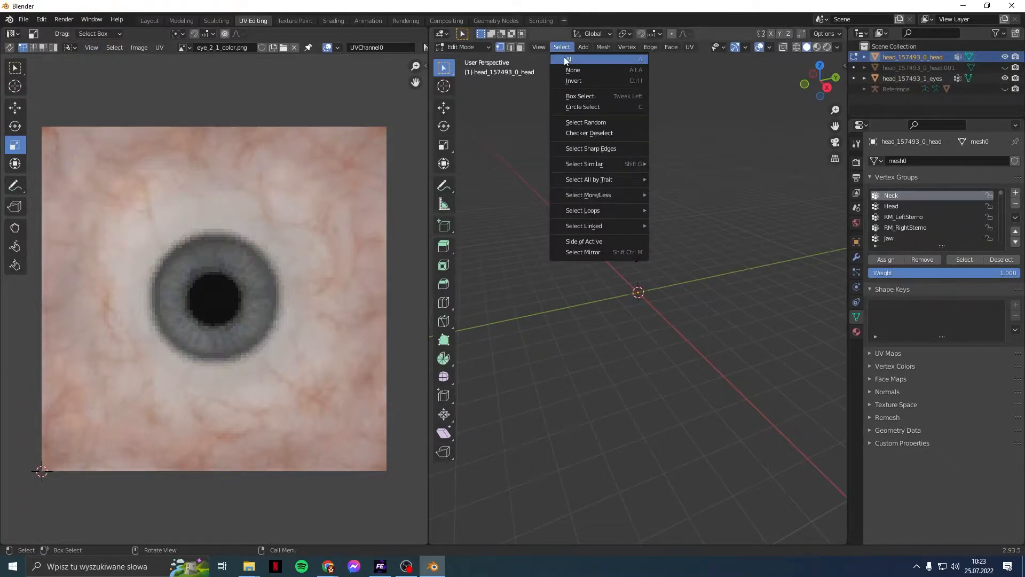
click(569, 59)
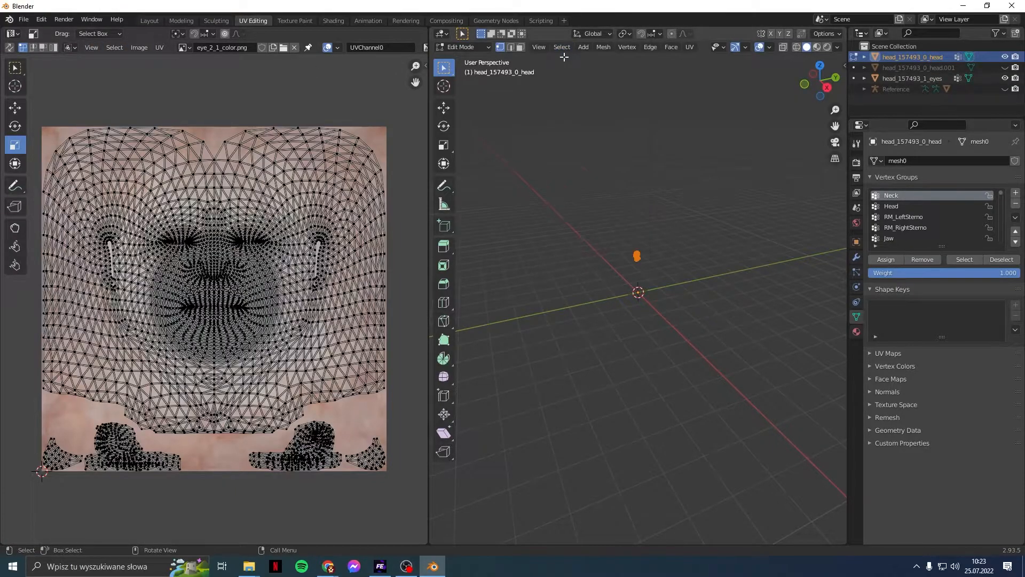
click(291, 51)
Step: Zoom and pan the UV editor to inspect the head's UV islands on the empty grid
scroll(225, 241, down, 4)
scroll(259, 136, up, 8)
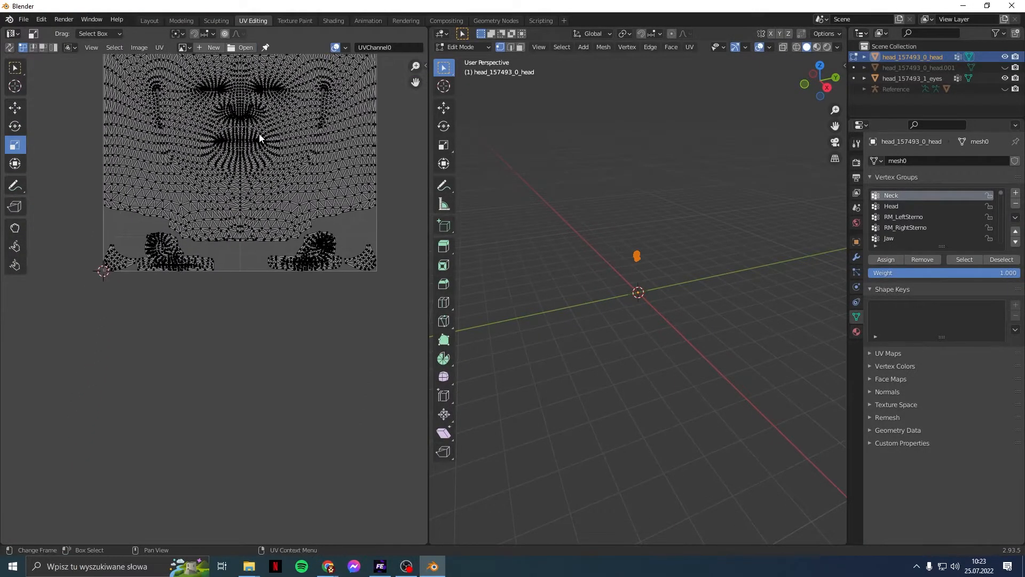
scroll(334, 268, down, 1)
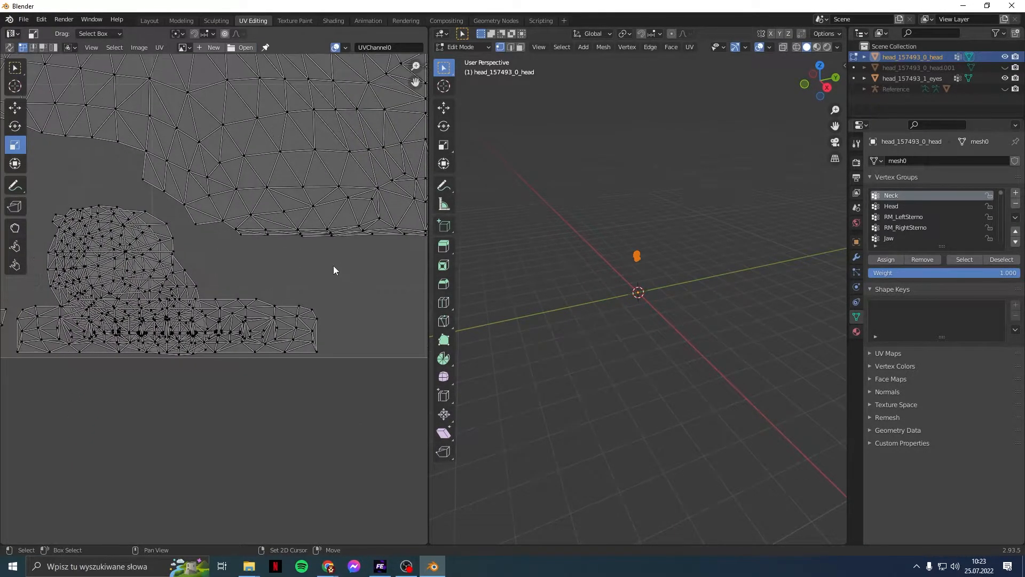
scroll(334, 268, down, 1)
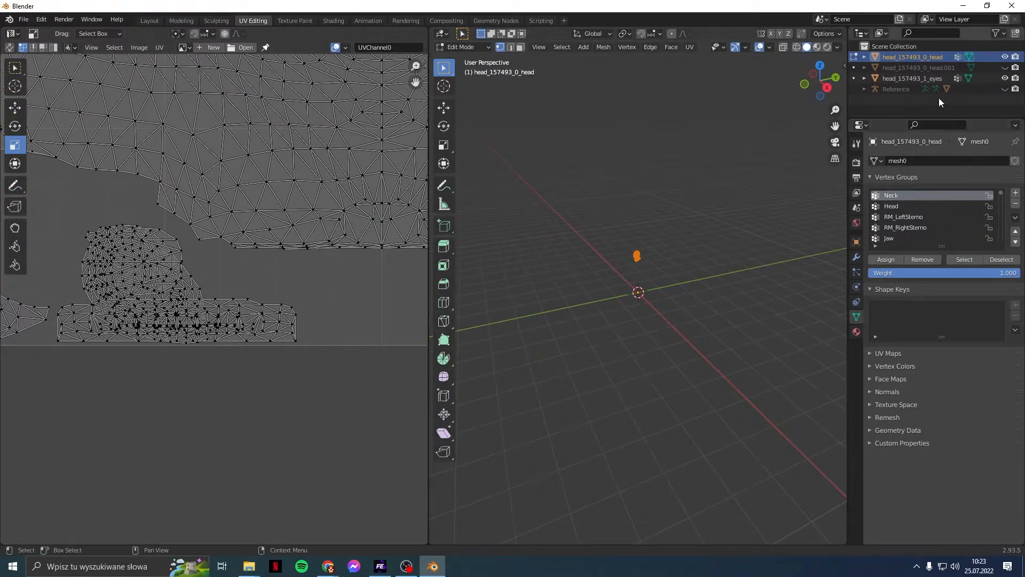
scroll(240, 270, up, 2)
middle_drag(163, 280, 280, 279)
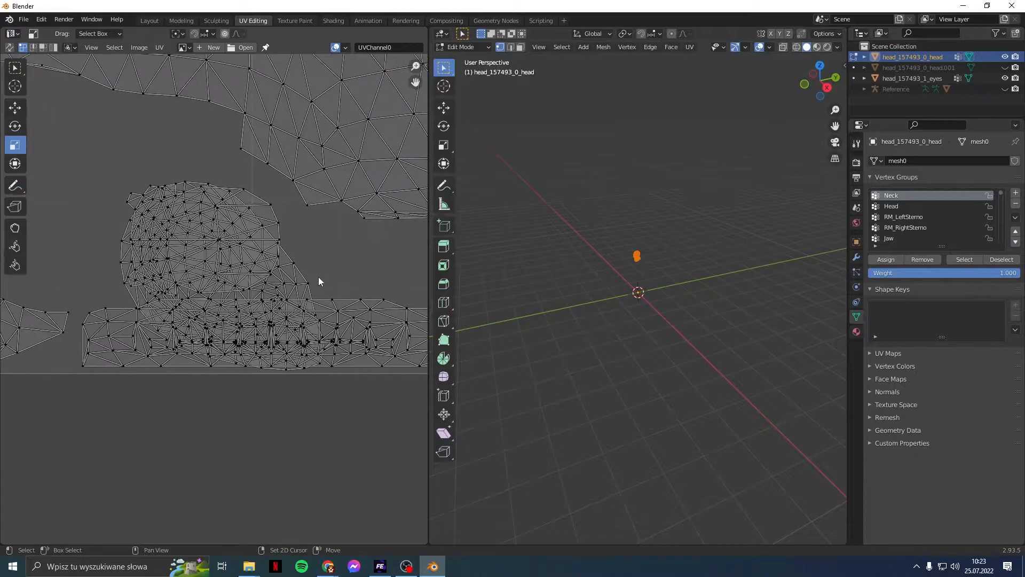
middle_drag(339, 249, 241, 244)
scroll(241, 245, down, 1)
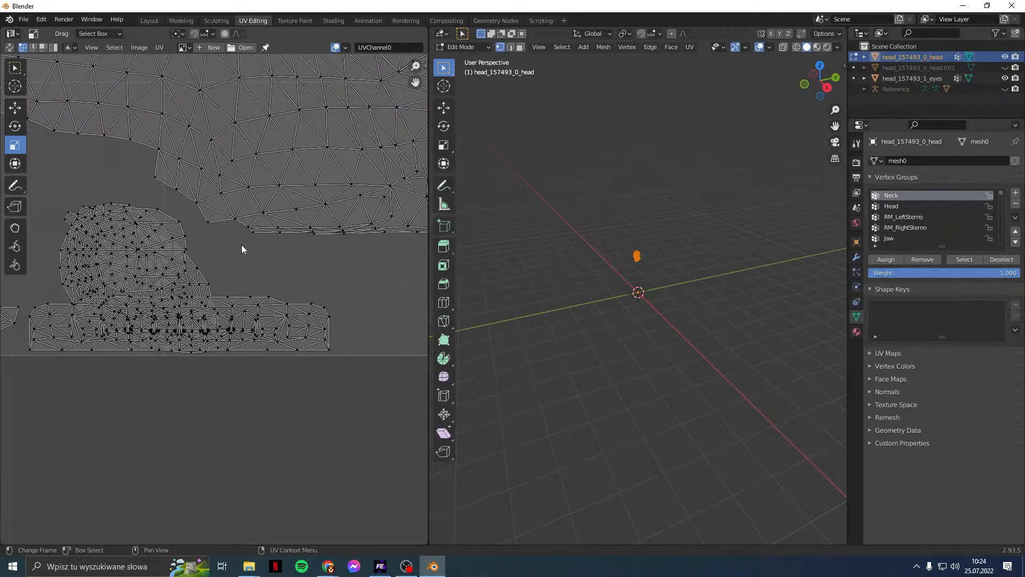
scroll(242, 244, down, 1)
middle_drag(348, 265, 206, 255)
scroll(236, 262, down, 3)
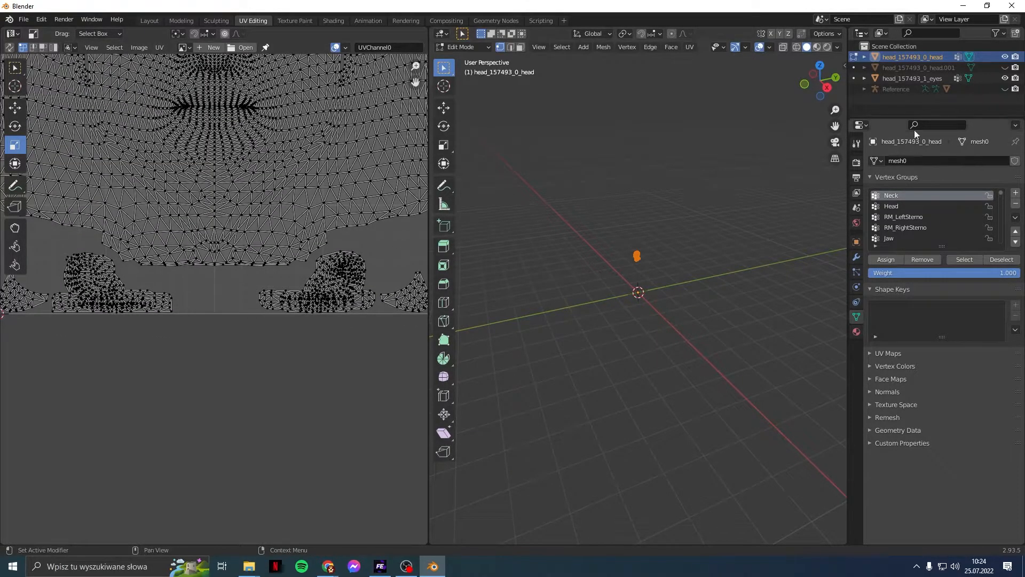
Step: Scale the head mesh up about four times and frame it level in the viewport
key(s)
click(699, 149)
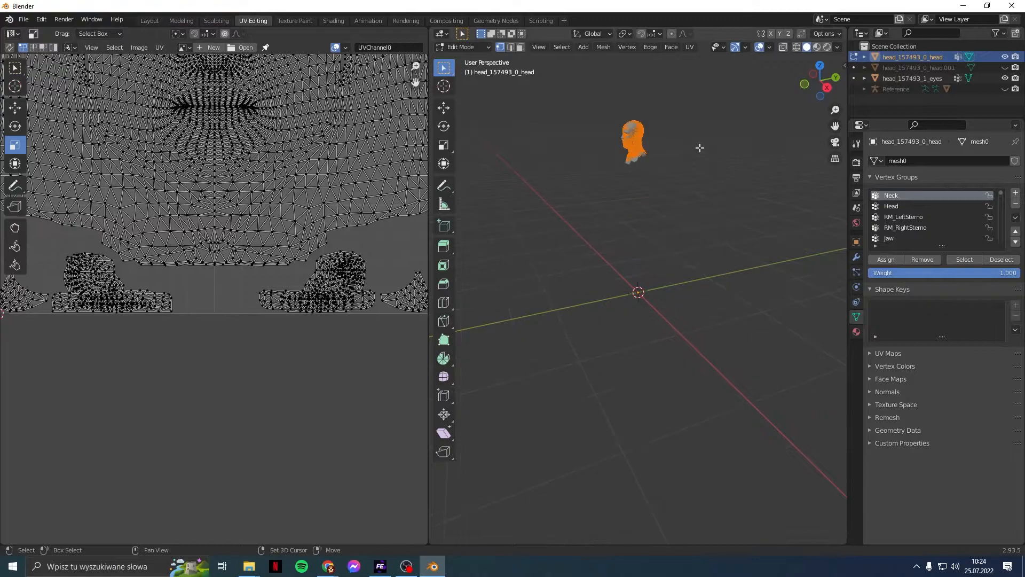
shift+middle_drag(700, 149, 698, 307)
scroll(698, 307, up, 7)
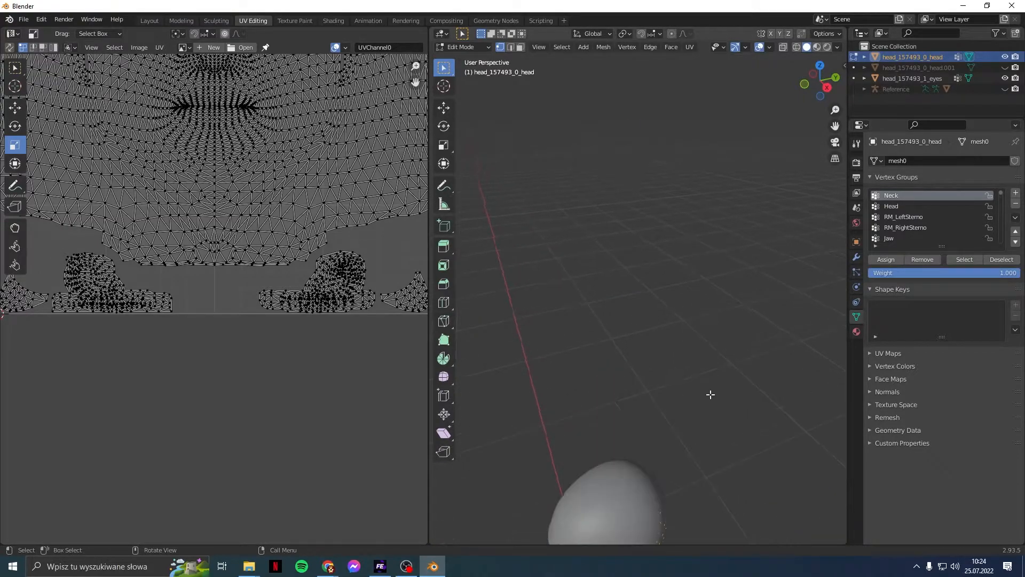
middle_drag(687, 414, 699, 383)
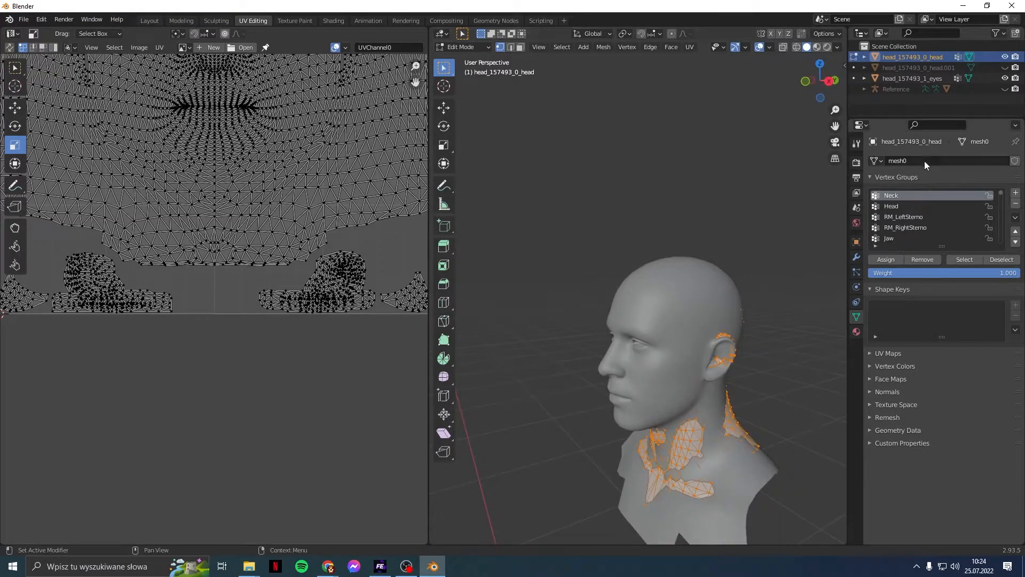
Step: Hide the eyes object and the base head mesh in the Reference collection
click(1005, 79)
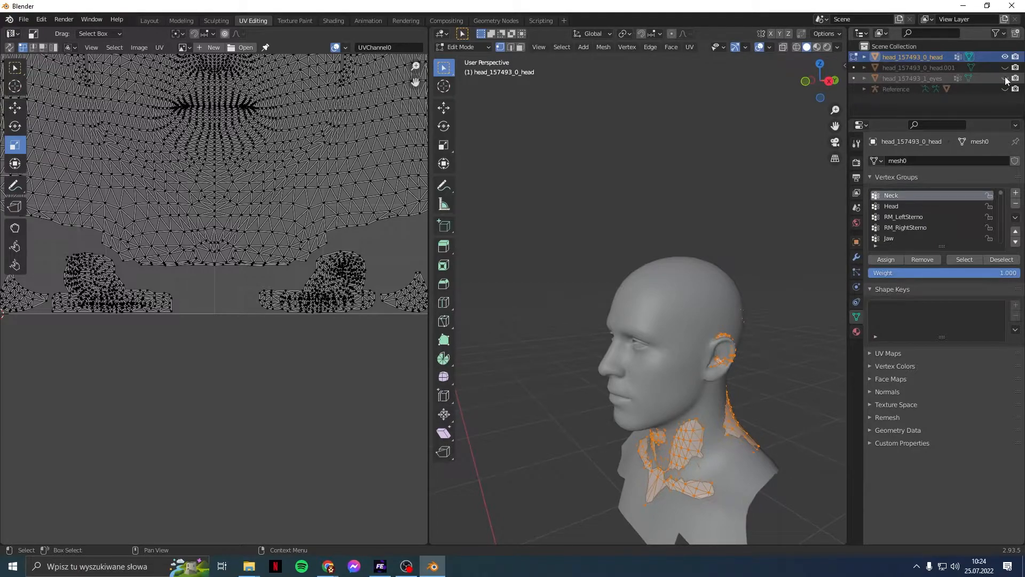
click(864, 89)
scroll(864, 92, down, 1)
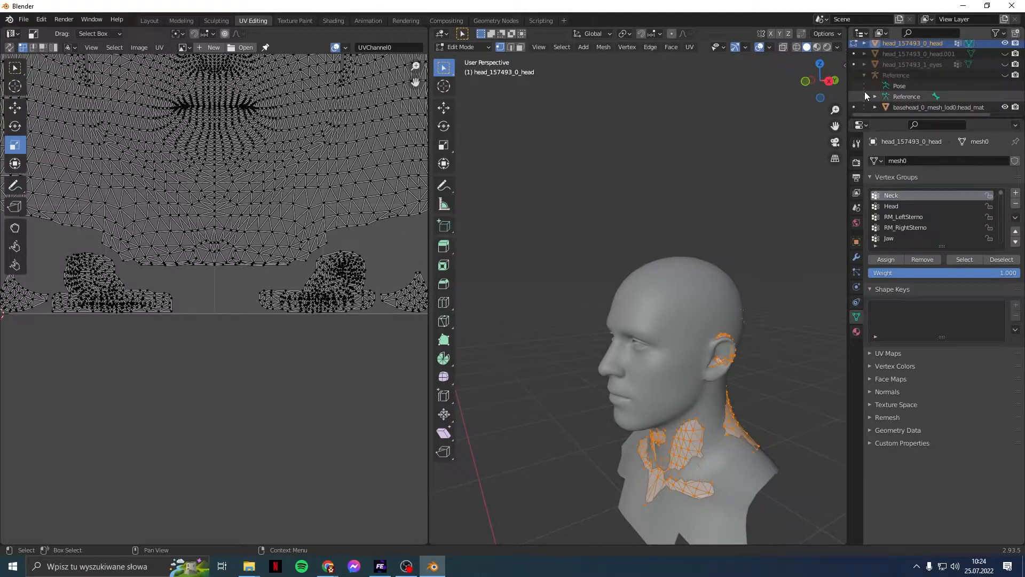
click(1005, 107)
Step: Deselect everything and select the ear's linked geometry so its UV island shows
mouse_move(744, 344)
middle_down()
mouse_move(696, 351)
mouse_move(761, 348)
middle_up()
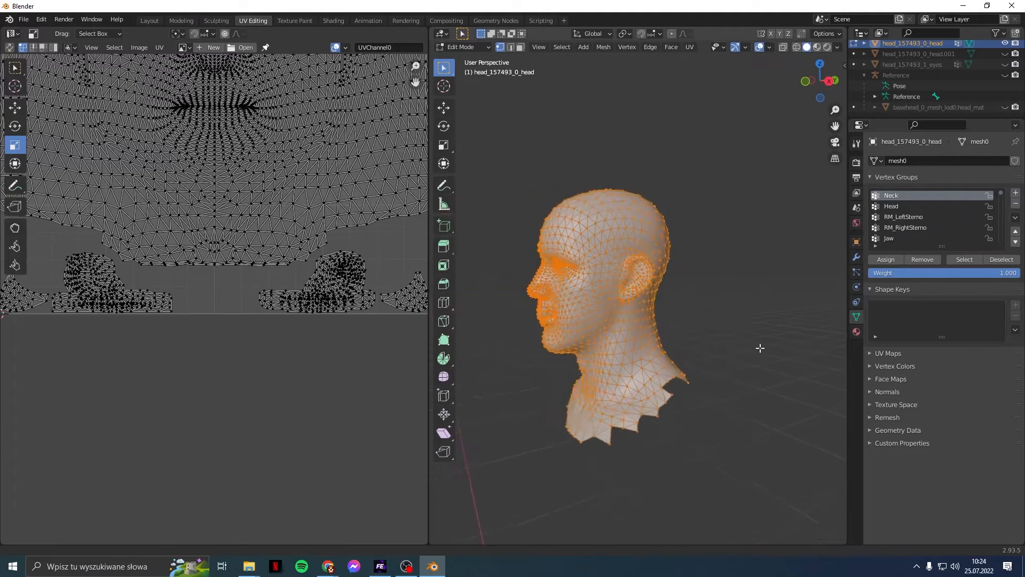
scroll(760, 348, up, 5)
scroll(761, 347, down, 2)
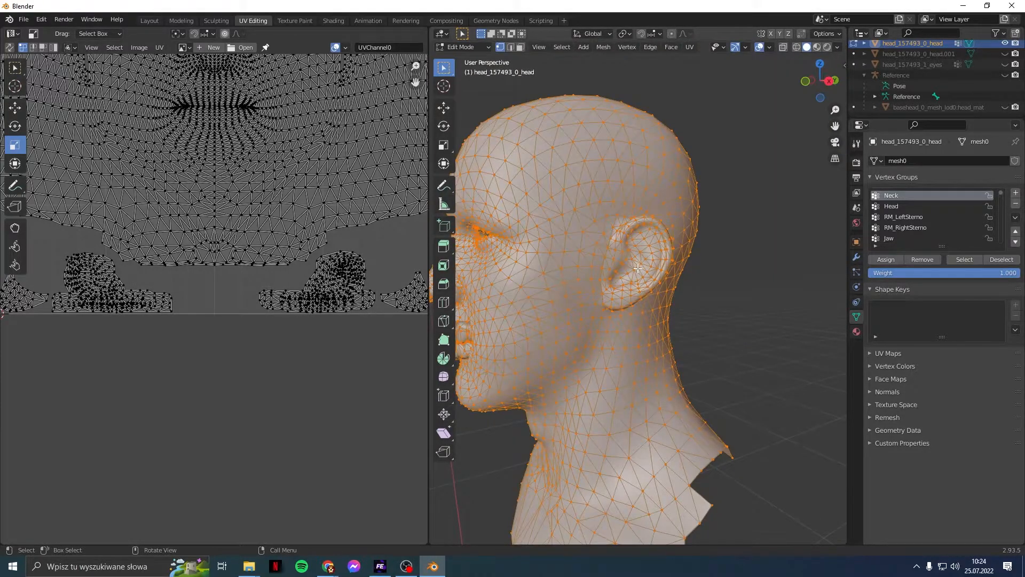
key(alt+a)
key(l)
middle_drag(599, 271, 517, 302)
scroll(659, 344, up, 8)
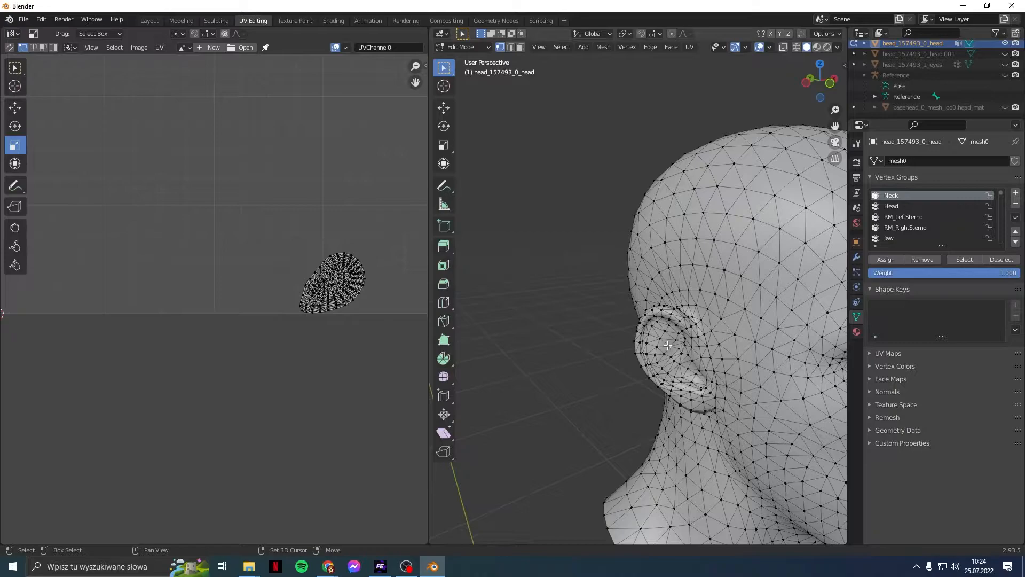
Step: Move the first ear's UV island by X -0.152 and Y 0.08
key(l)
scroll(145, 315, up, 2)
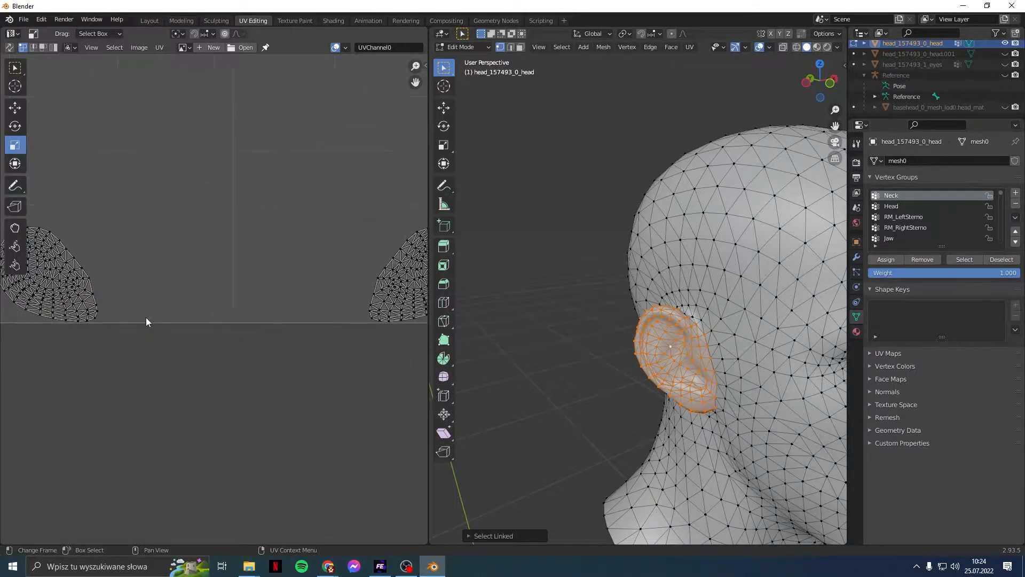
shift+middle_drag(114, 289, 222, 339)
drag(68, 249, 246, 411)
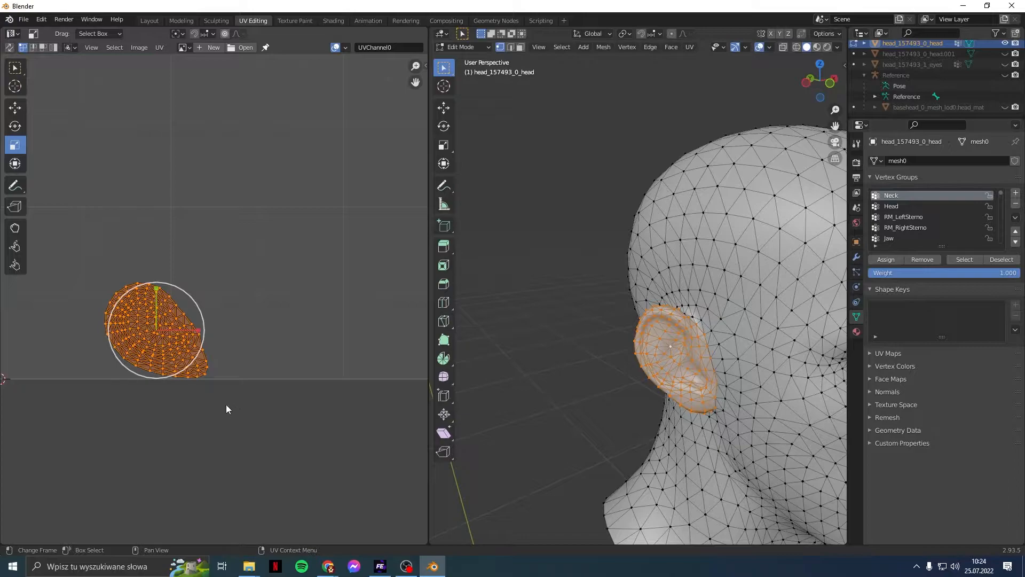
click(21, 113)
drag(201, 329, 165, 374)
click(151, 487)
text(-0.152)
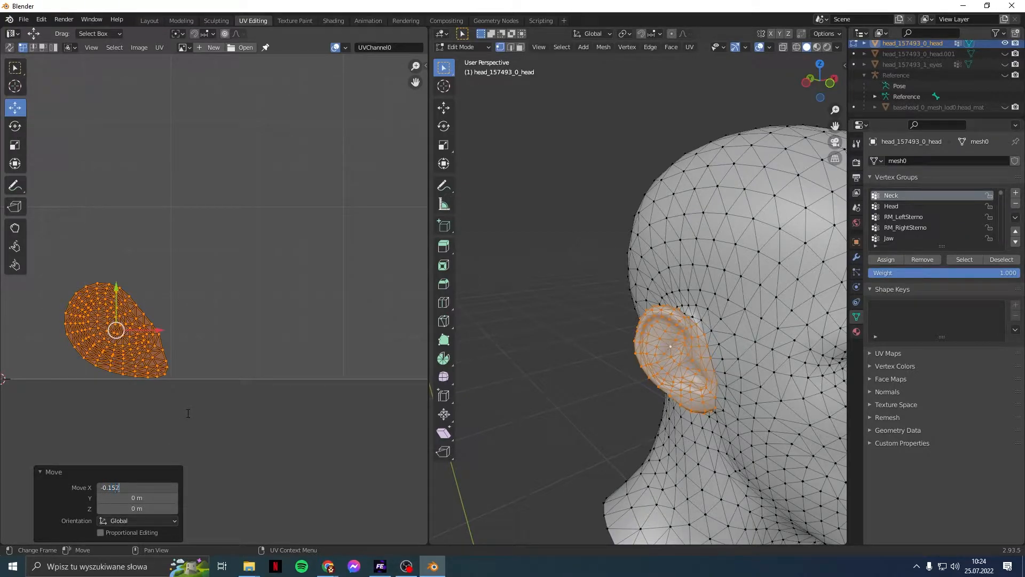
key(Return)
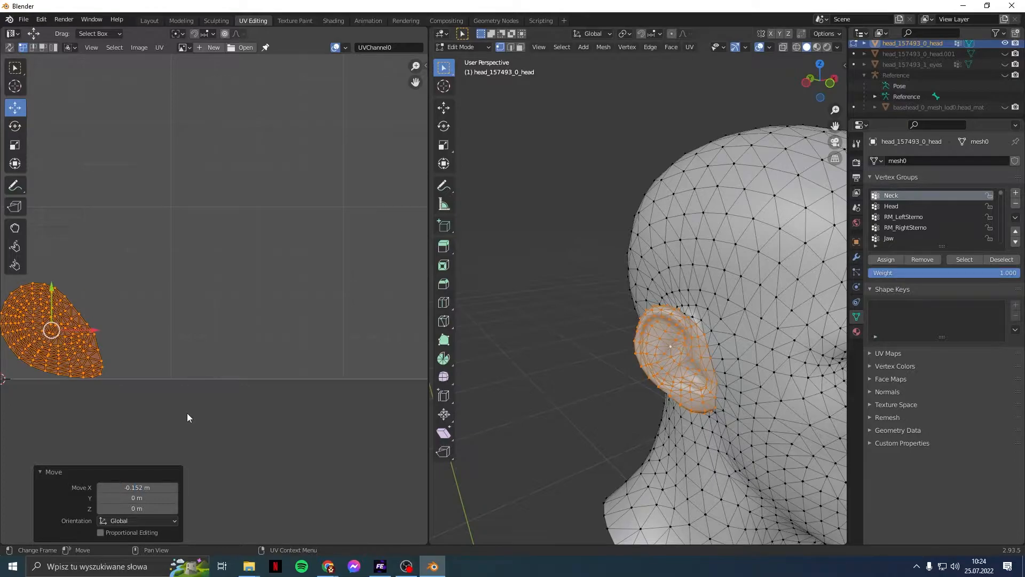
click(143, 497)
text(0.08)
key(Return)
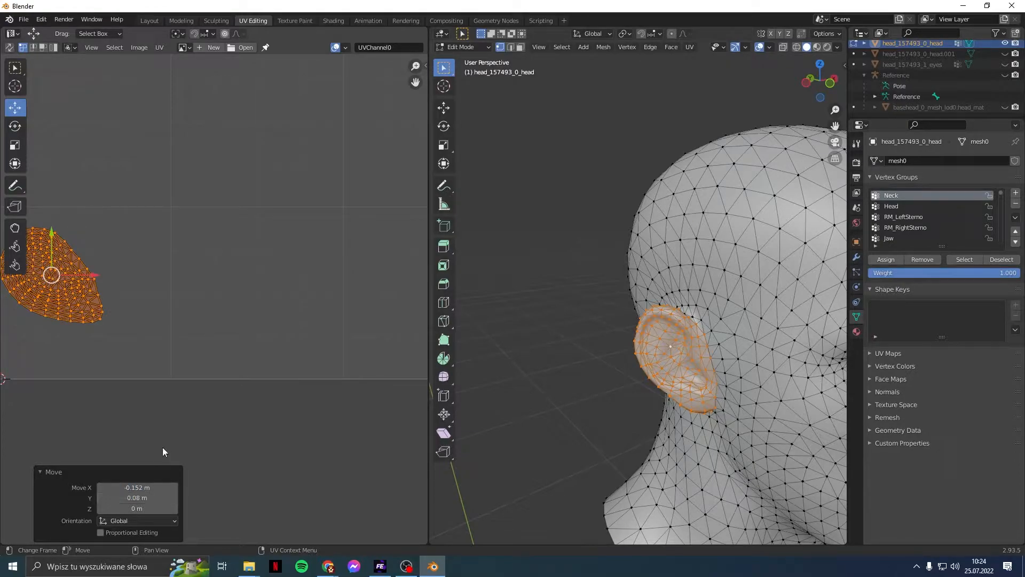
click(169, 417)
Step: Move the other ear's UV island by X 0.152 and Y 0.08, then clear the selection
middle_drag(324, 367, 117, 336)
drag(232, 198, 411, 379)
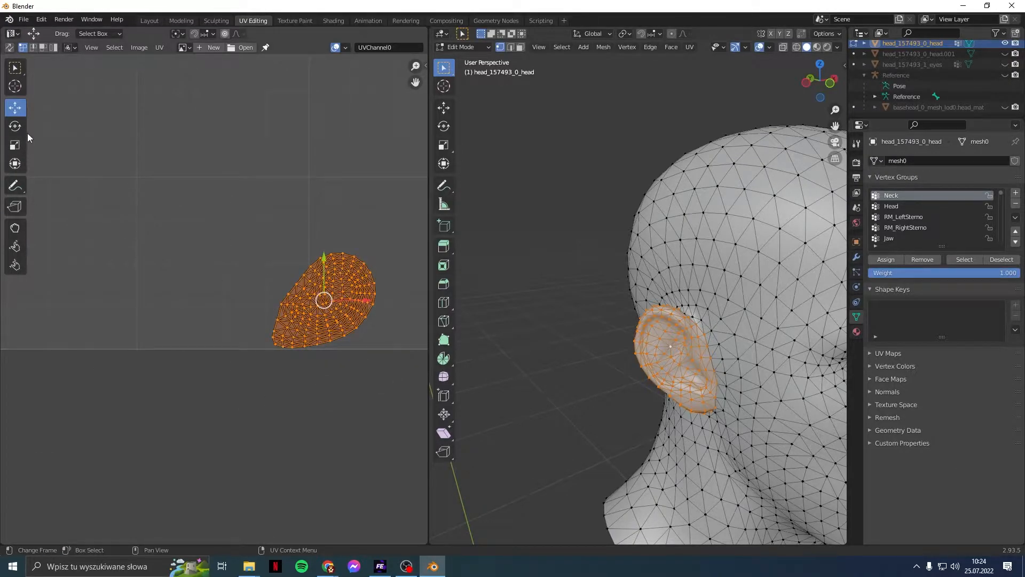
drag(368, 299, 381, 299)
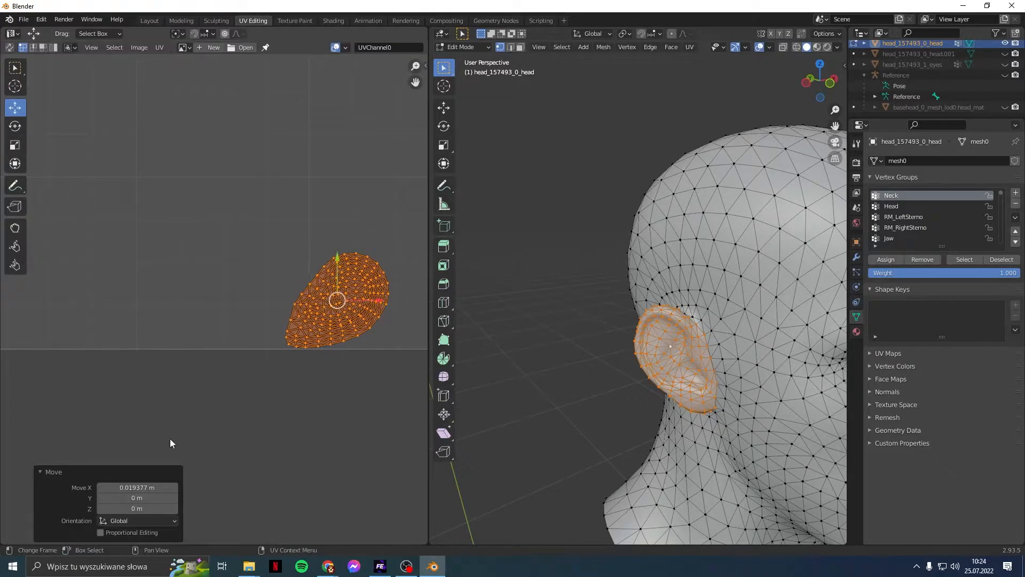
click(156, 487)
text(0.152)
key(Return)
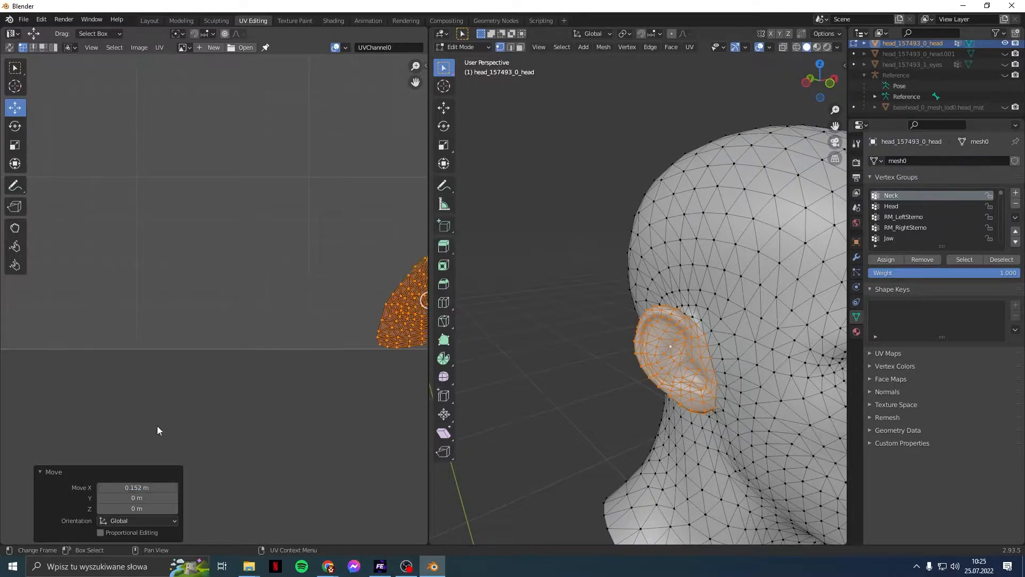
click(130, 498)
text(0.08)
key(Return)
click(181, 305)
scroll(181, 304, down, 2)
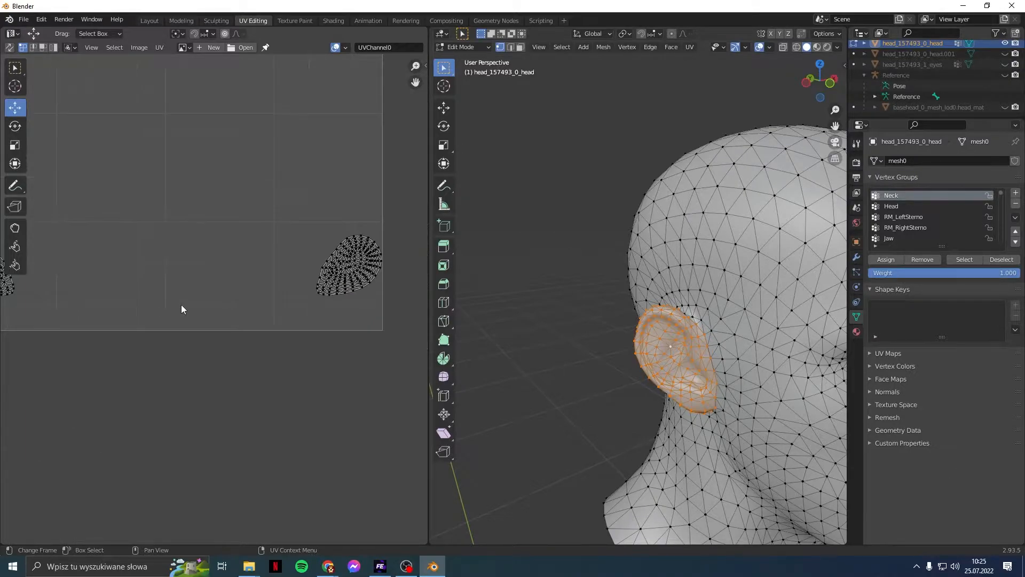
scroll(160, 313, down, 1)
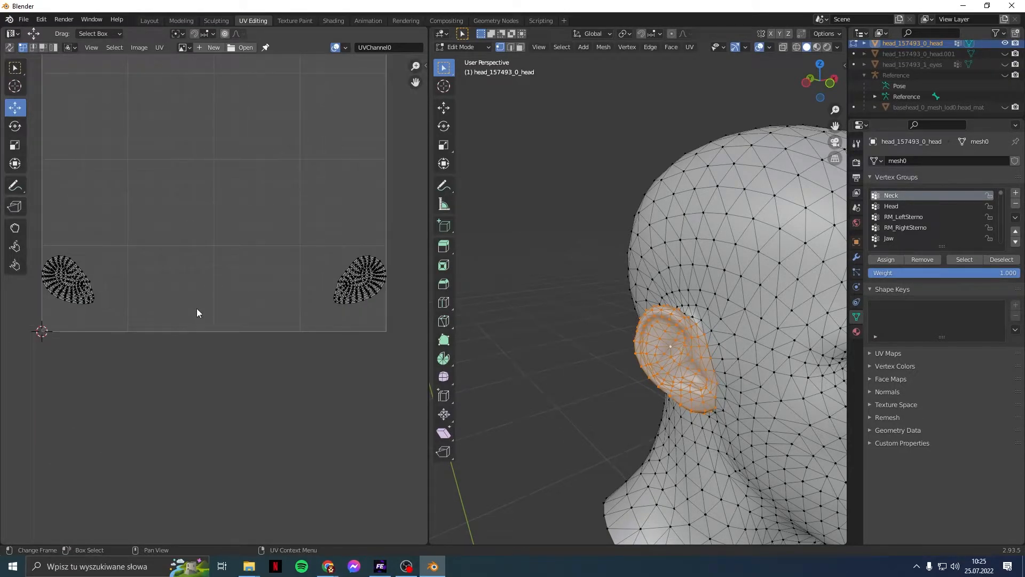
click(587, 209)
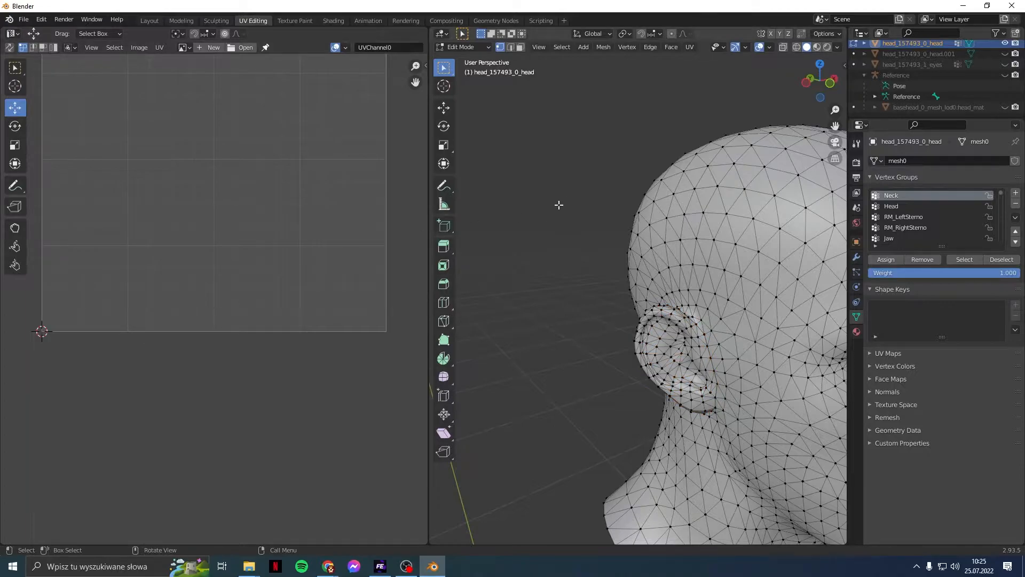
Step: Select all of the head mesh so its complete UV layout appears
click(562, 47)
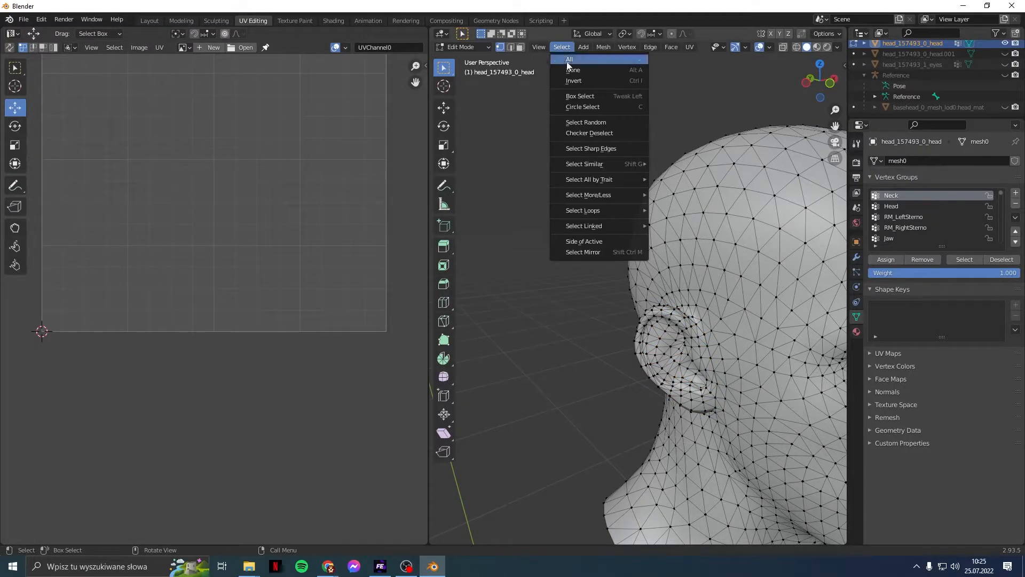
click(568, 67)
scroll(332, 321, up, 3)
scroll(331, 317, up, 1)
middle_drag(70, 309, 311, 305)
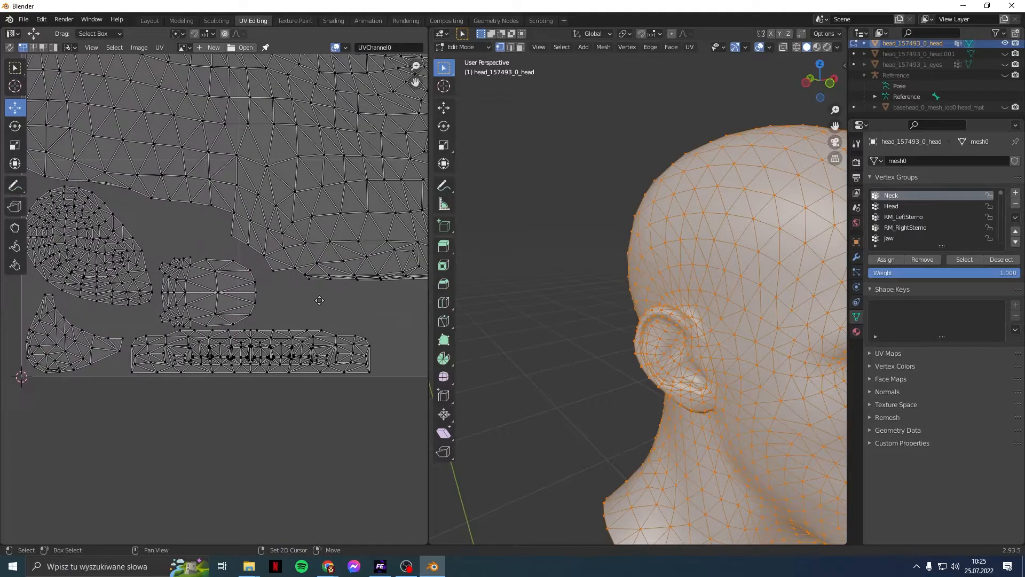
Step: Zoom and pan the UV editor to check both repositioned ear islands beside the face
scroll(160, 299, up, 2)
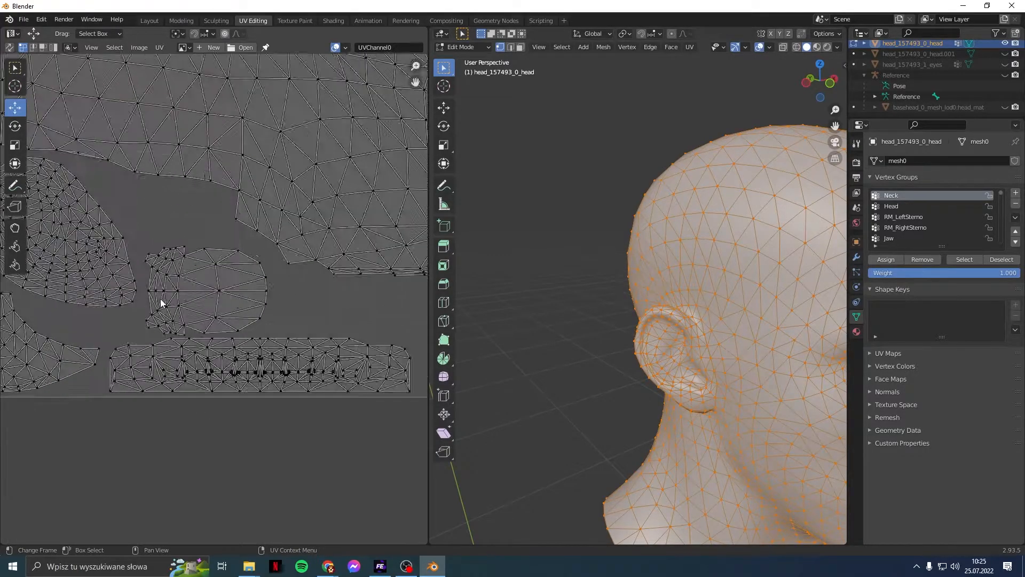
middle_drag(156, 272, 290, 339)
scroll(290, 339, down, 2)
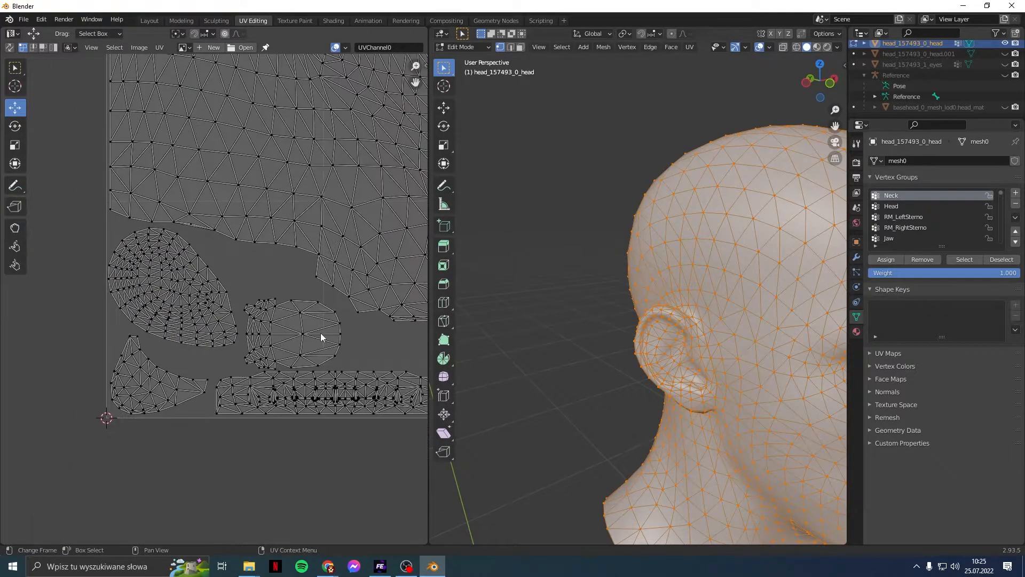
middle_drag(383, 321, 174, 318)
scroll(249, 310, down, 1)
middle_drag(336, 298, 133, 284)
middle_drag(300, 282, 156, 284)
scroll(183, 288, up, 3)
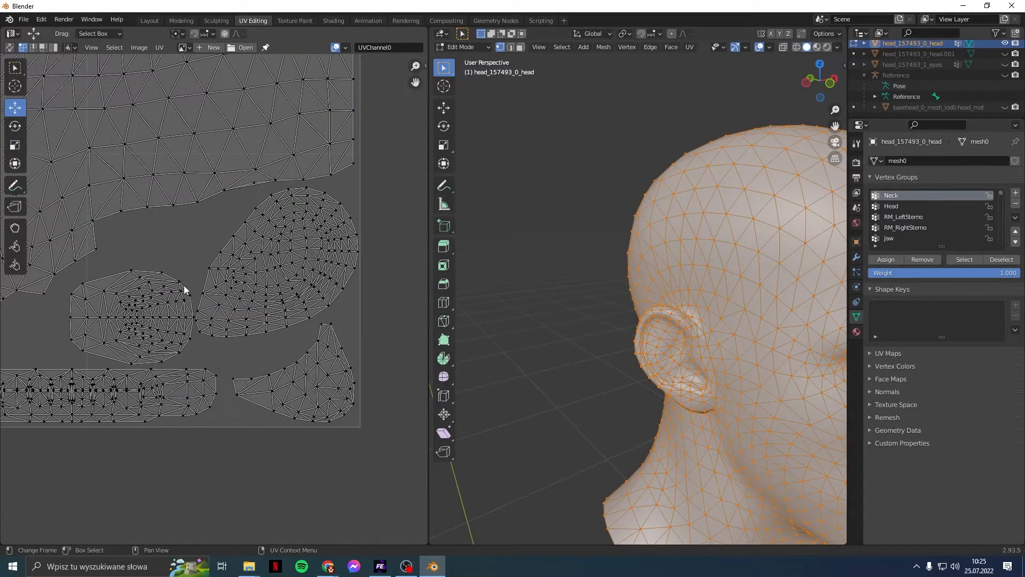
scroll(184, 288, down, 1)
scroll(184, 285, up, 6)
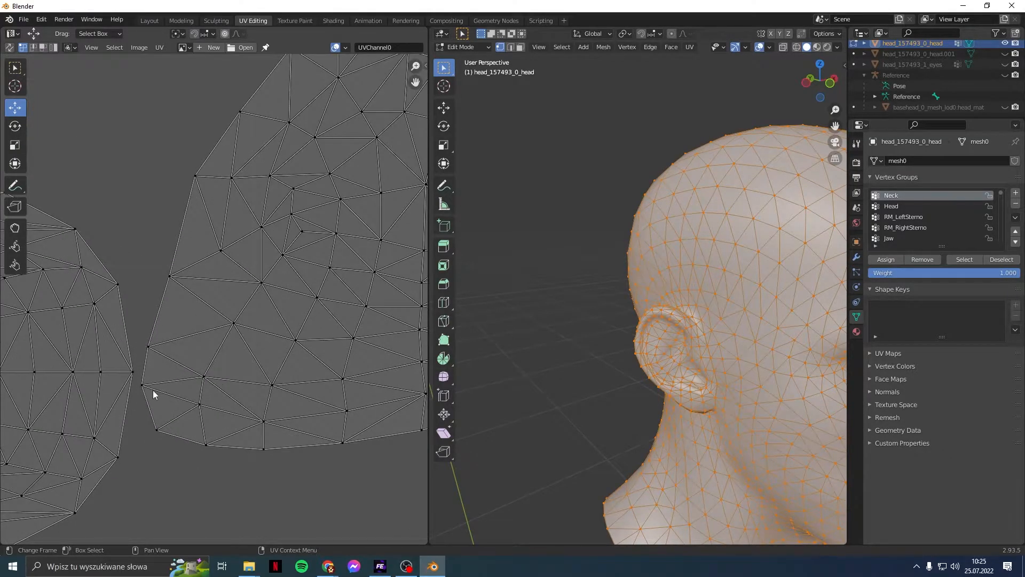
scroll(152, 389, down, 7)
middle_drag(161, 264, 290, 274)
scroll(291, 274, down, 2)
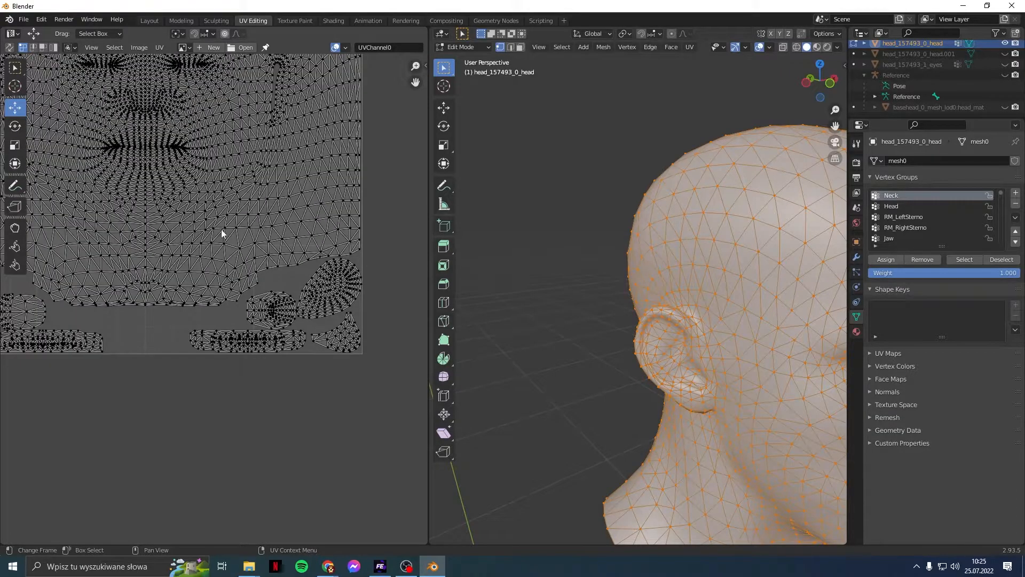
middle_drag(215, 222, 262, 246)
scroll(261, 248, down, 1)
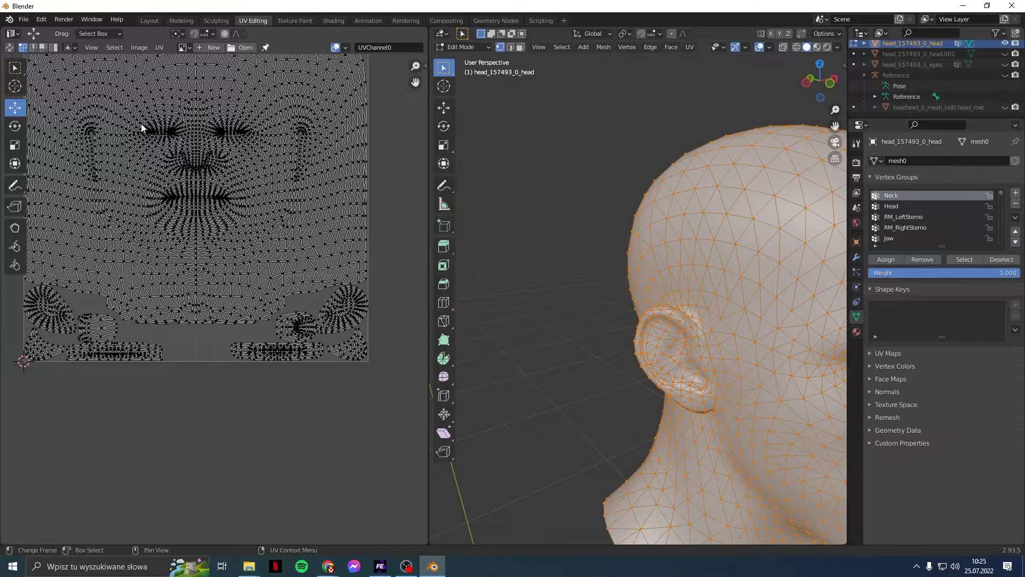
scroll(218, 200, down, 1)
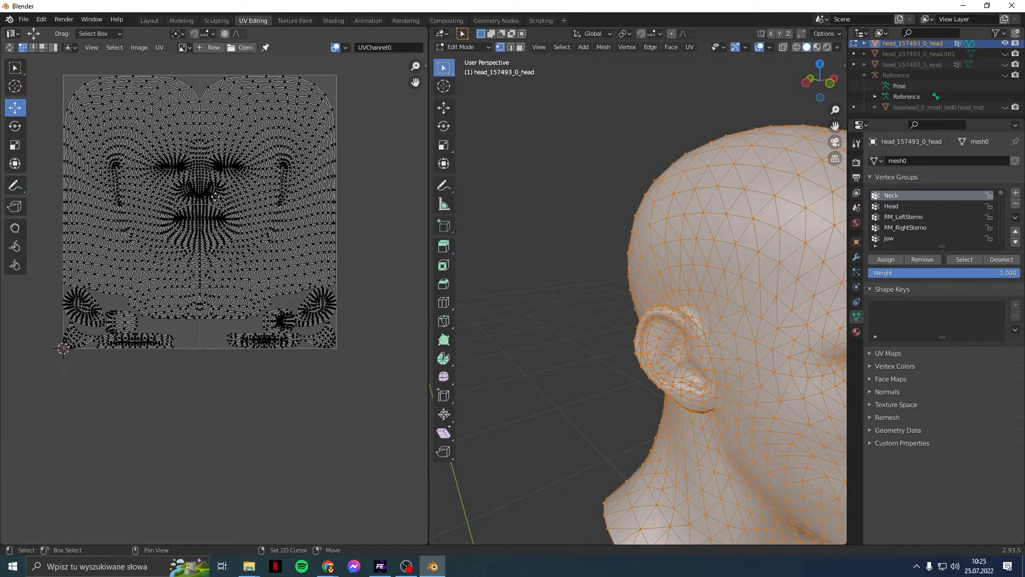
middle_drag(218, 199, 232, 279)
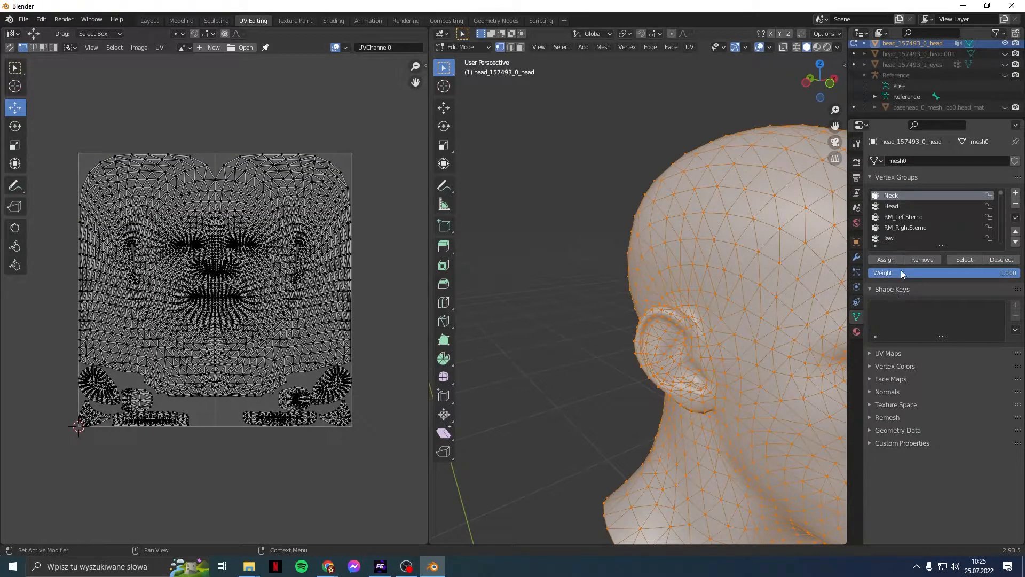
Step: Delete the old UVChannel1 map, add a new UV map and name it UVChannel1
click(920, 350)
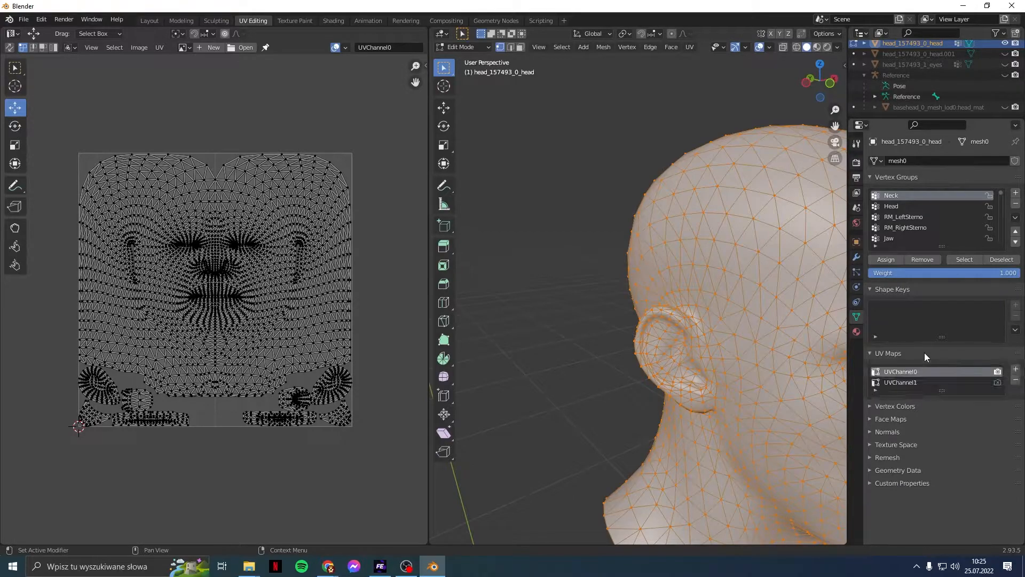
click(921, 381)
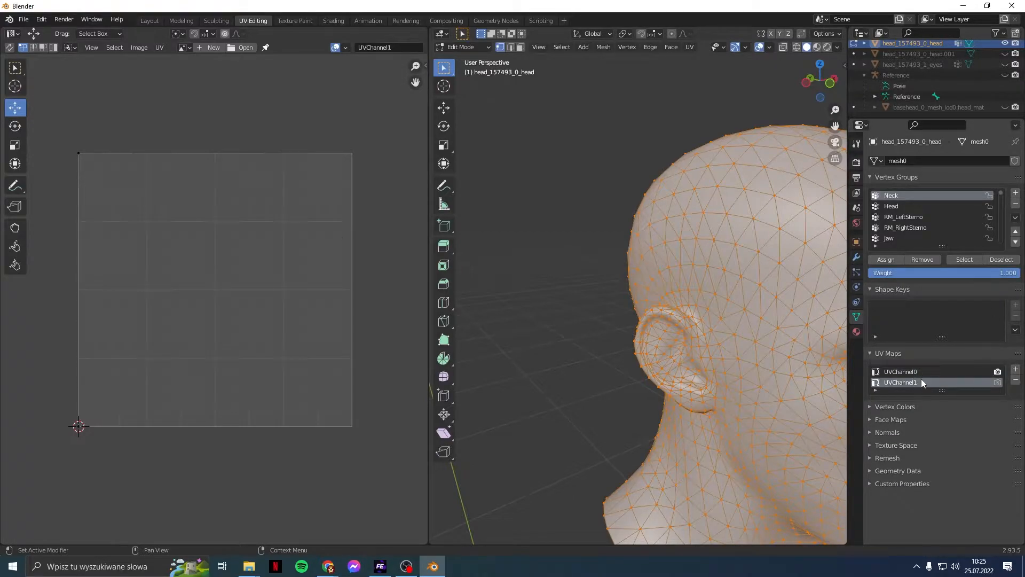
click(1017, 381)
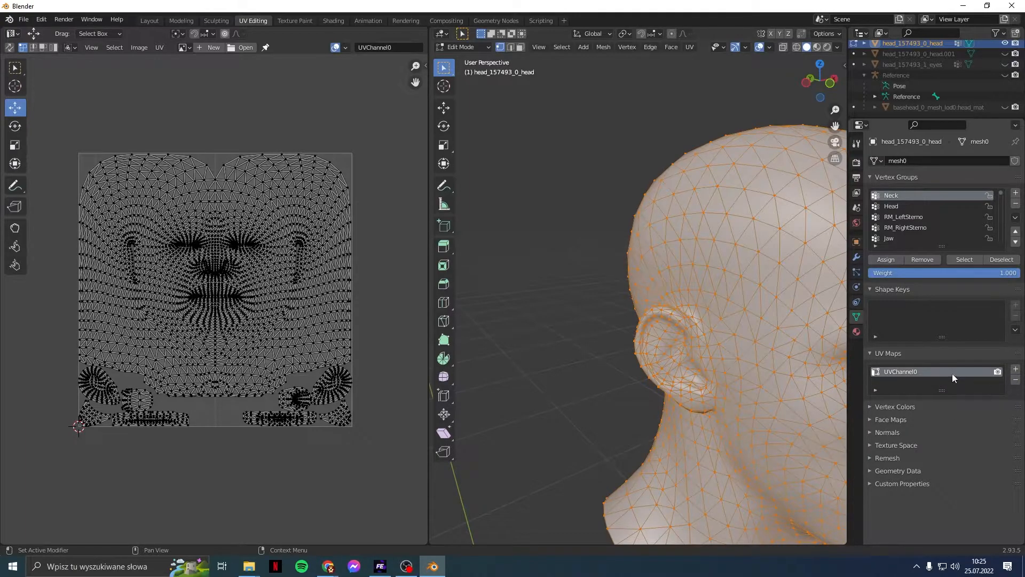
click(1016, 369)
double_click(918, 371)
key(ctrl+c)
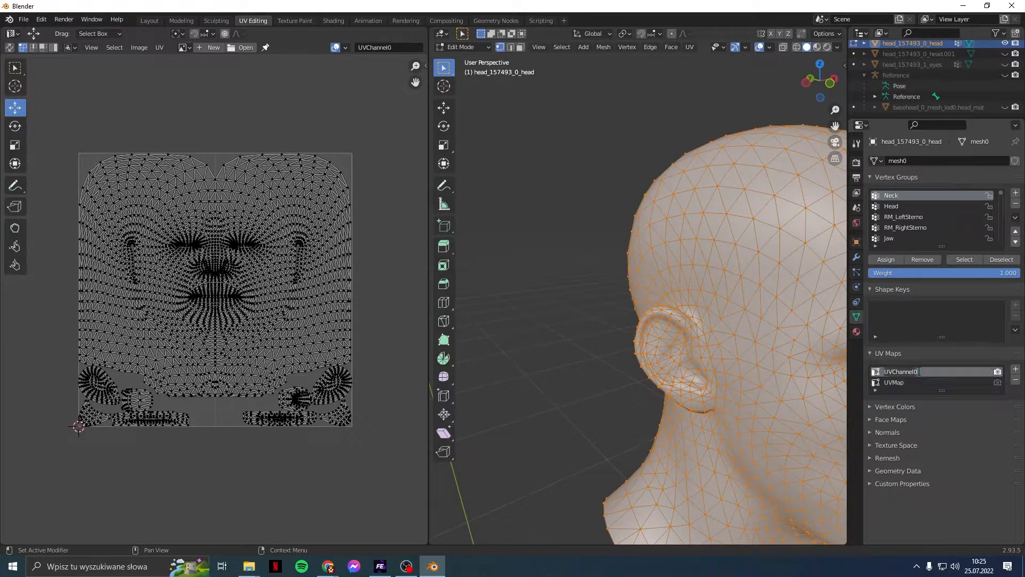
double_click(913, 383)
key(ctrl+v)
click(913, 383)
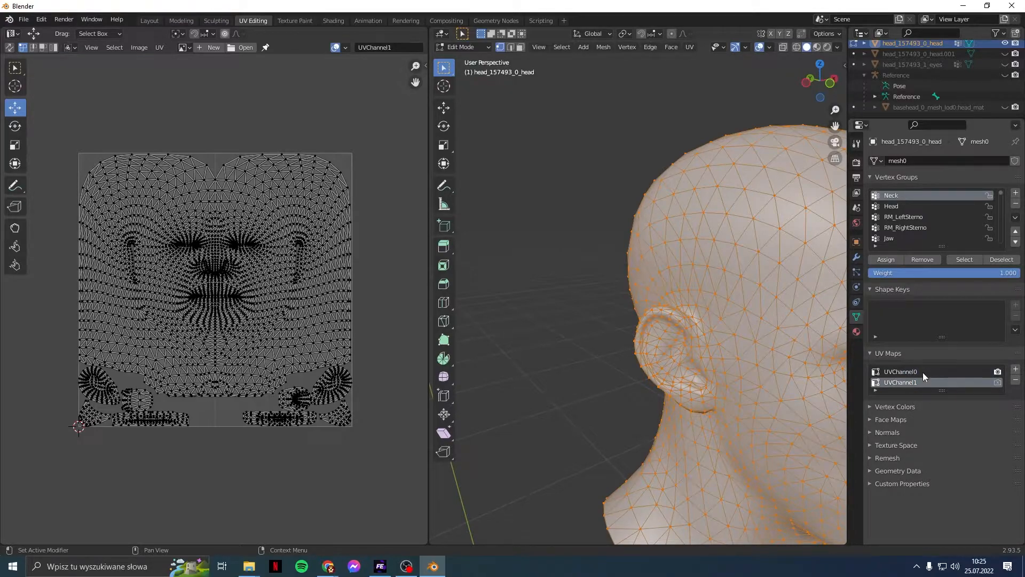
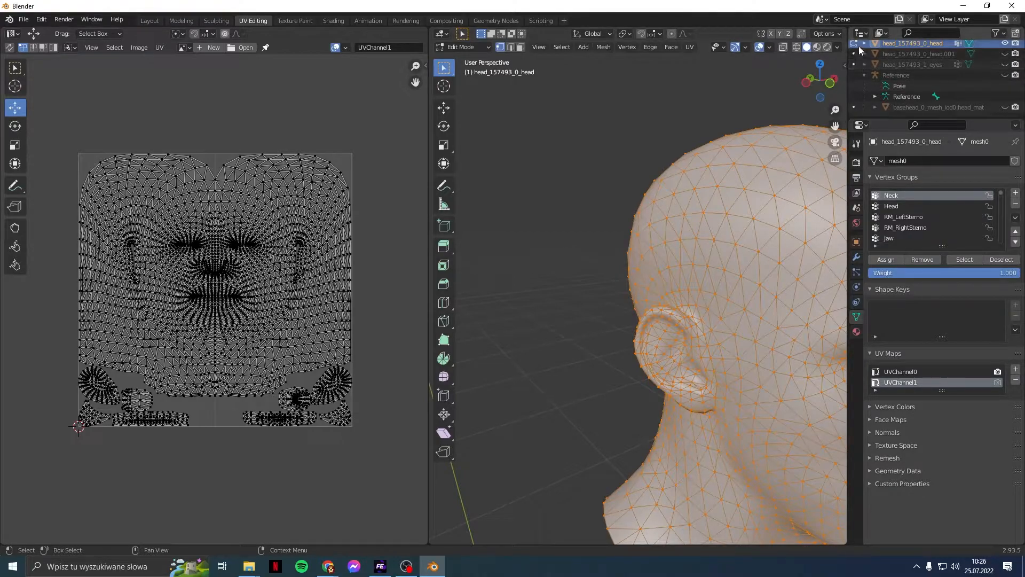
Step: Switch to the Layout workspace and orbit around the head to view its side profile
click(147, 20)
middle_drag(274, 171, 370, 143)
middle_drag(393, 178, 465, 177)
mouse_move(434, 303)
middle_down()
mouse_move(498, 304)
mouse_move(483, 277)
mouse_move(435, 307)
middle_up()
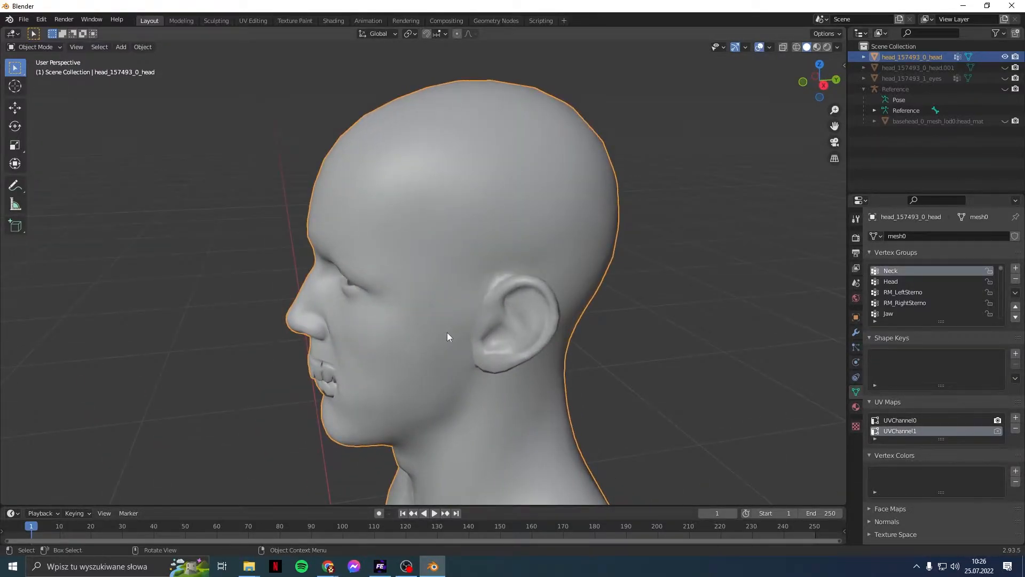
Step: Put the head into Edit Mode and orbit to look inside the open mouth
click(49, 49)
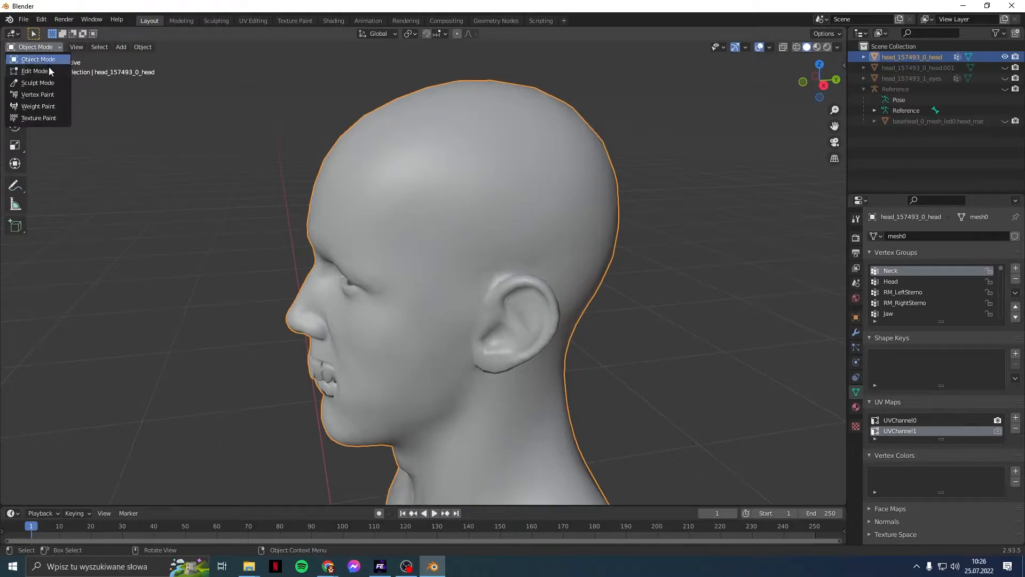
click(50, 70)
scroll(296, 274, up, 6)
middle_drag(296, 273, 184, 323)
middle_drag(299, 259, 505, 218)
Step: Select the linked tongue, teeth and gum pieces inside the mouth with L
click(446, 206)
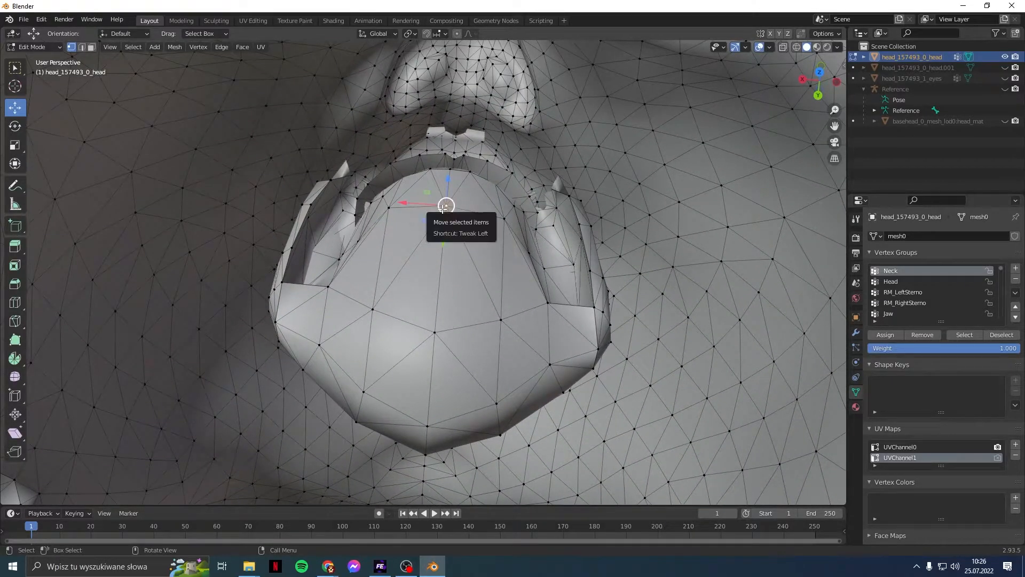
key(l)
shift+click(544, 267)
key(l)
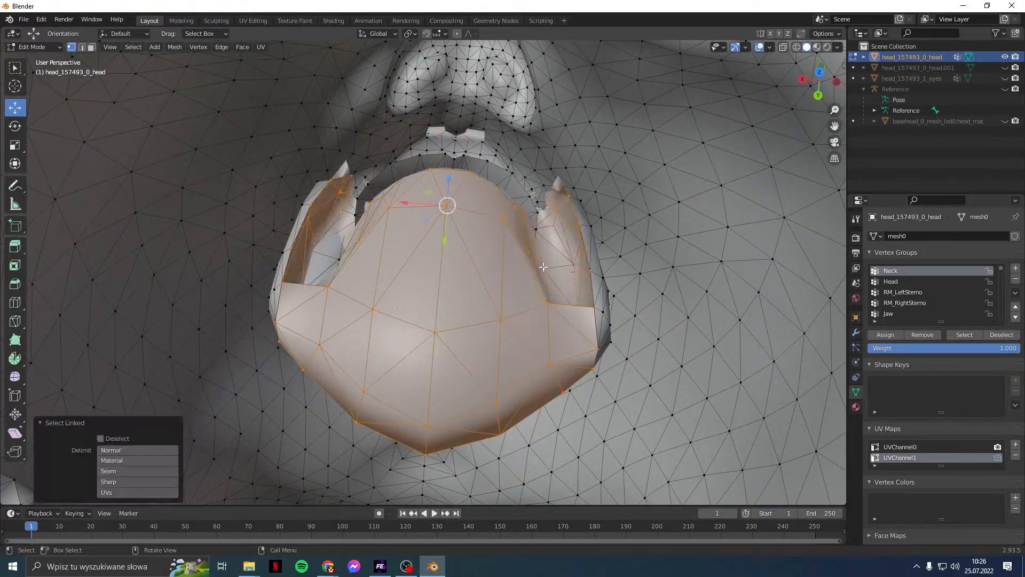
shift+click(605, 307)
key(l)
shift+click(338, 257)
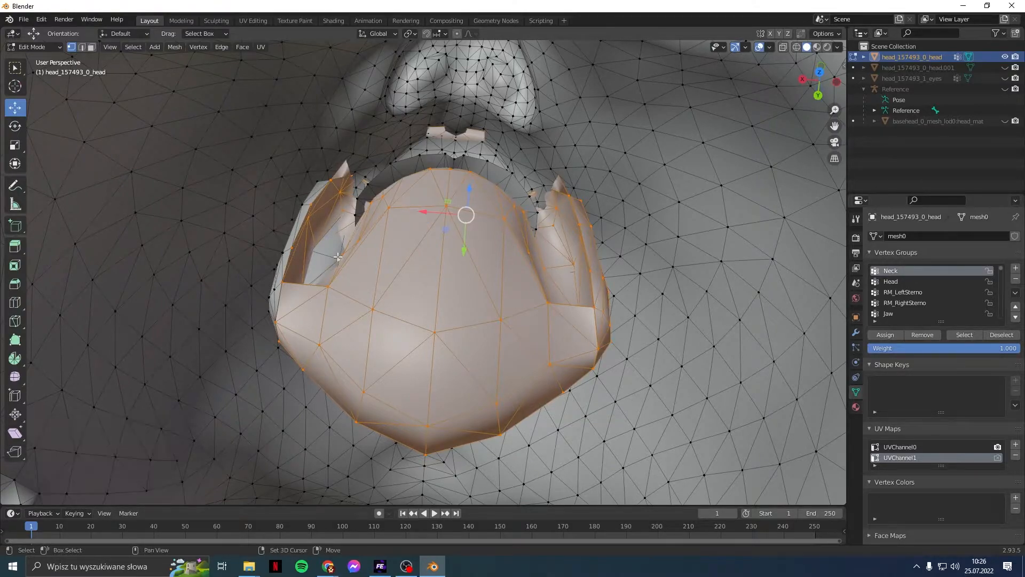
key(l)
shift+click(282, 256)
key(l)
Step: Add the remaining gum piece seen from below, then frame the head in numpad 3 side view
middle_drag(282, 257, 397, 211)
scroll(397, 210, down, 2)
middle_drag(397, 245, 397, 139)
shift+click(435, 410)
key(l)
middle_drag(436, 410, 385, 223)
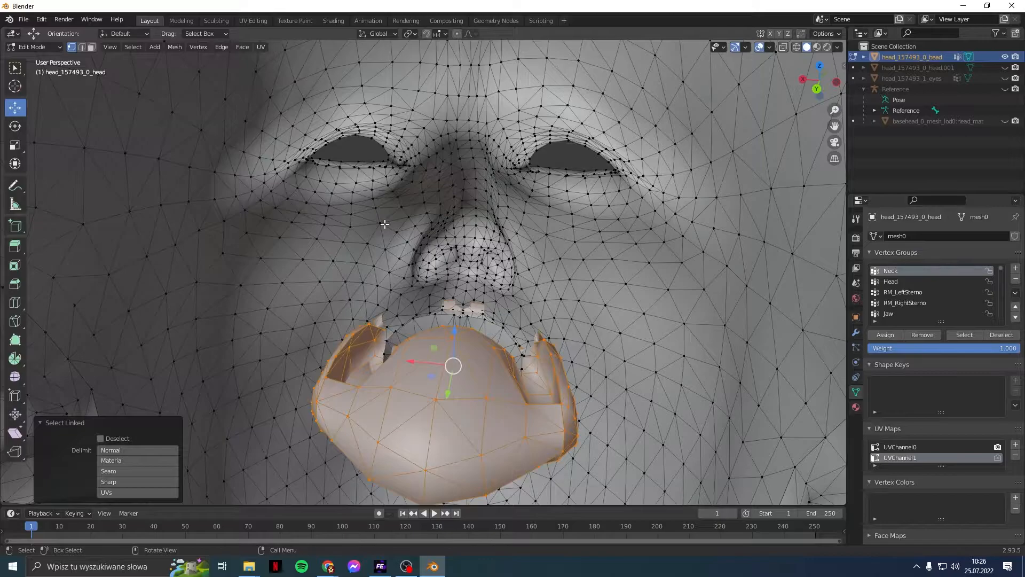
key(KP_3)
scroll(385, 224, down, 4)
shift+middle_drag(382, 266, 470, 206)
scroll(463, 210, down, 2)
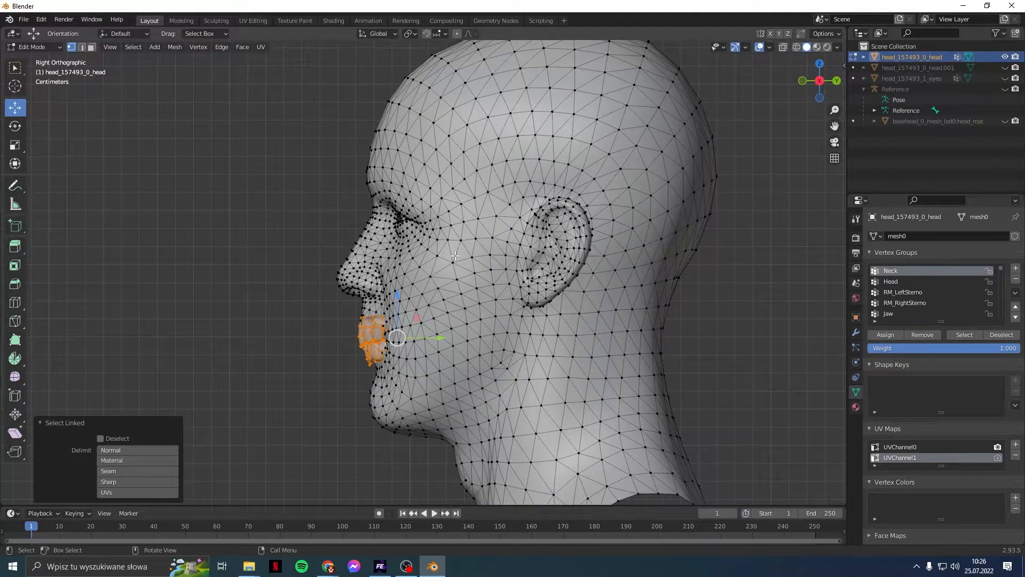
Step: In X-ray wireframe, move the teeth piece back and up, then tilt it about -8.56°
scroll(455, 256, up, 3)
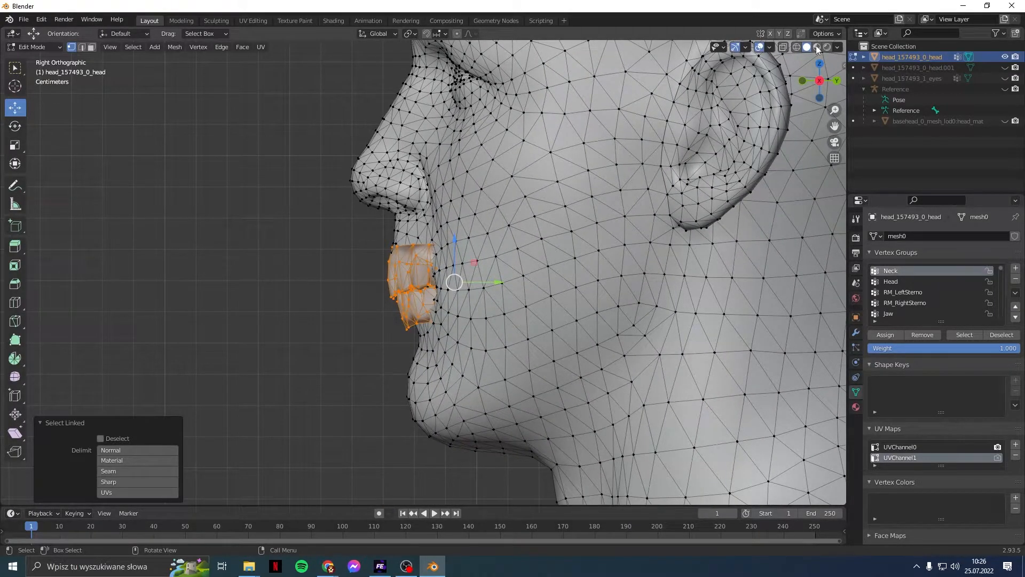
click(797, 47)
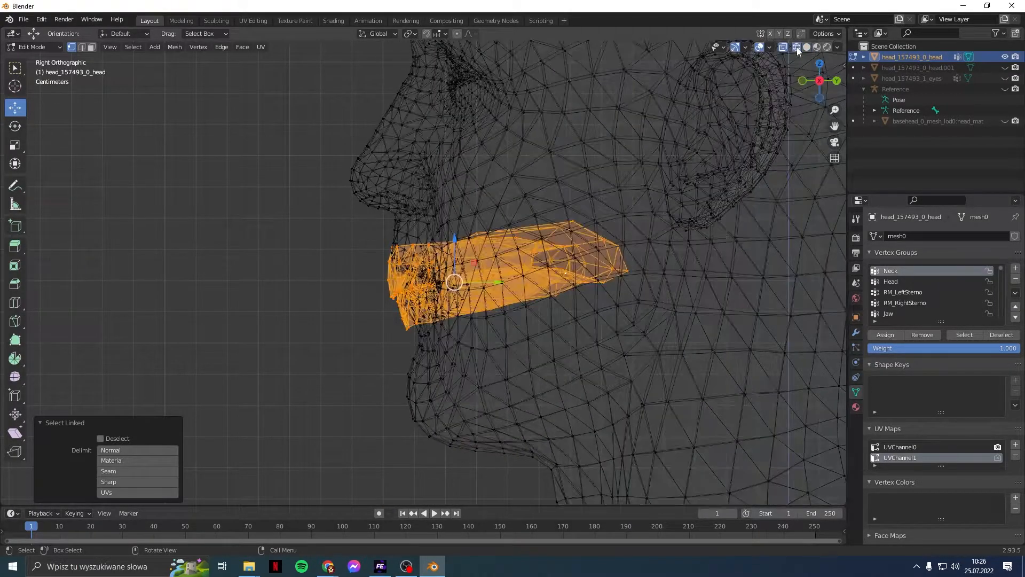
drag(500, 282, 551, 282)
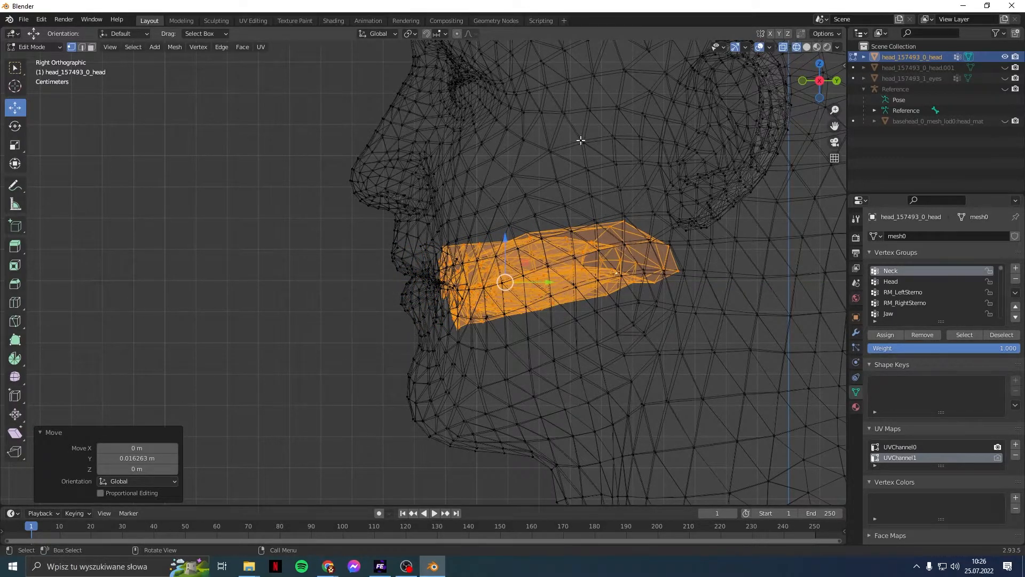
drag(504, 239, 506, 222)
click(14, 126)
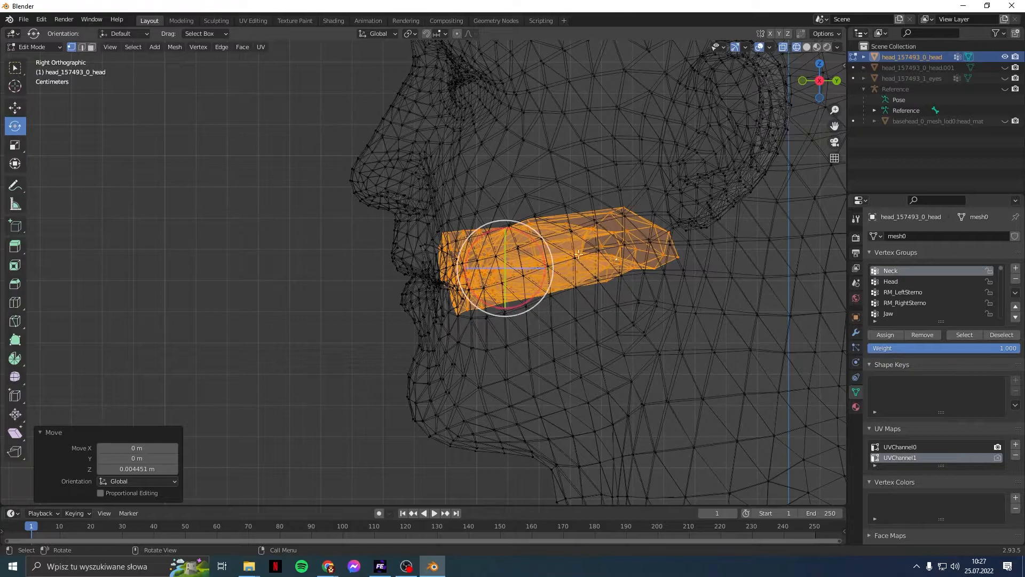
drag(551, 263, 545, 252)
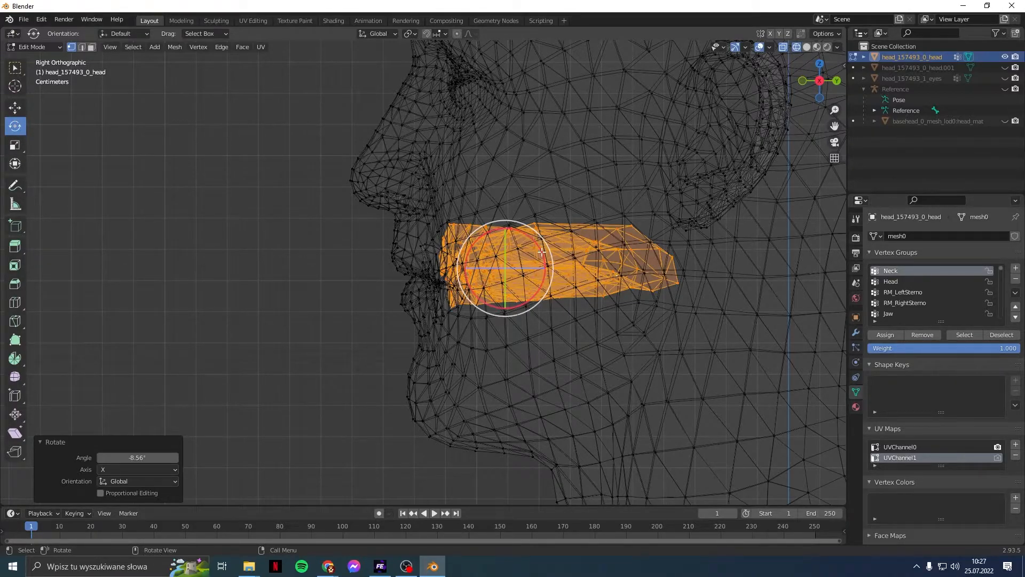
Step: Fine-tune the teeth piece's position with small Y and Z moves, then deselect it
click(15, 107)
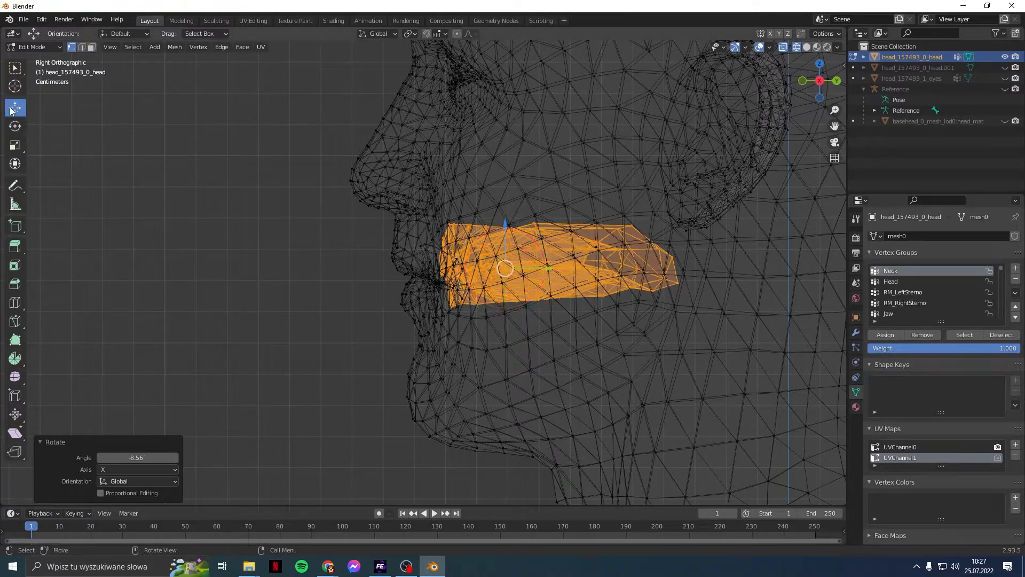
drag(548, 271, 539, 270)
mouse_move(498, 233)
mouse_down()
mouse_move(496, 206)
mouse_move(496, 238)
mouse_up()
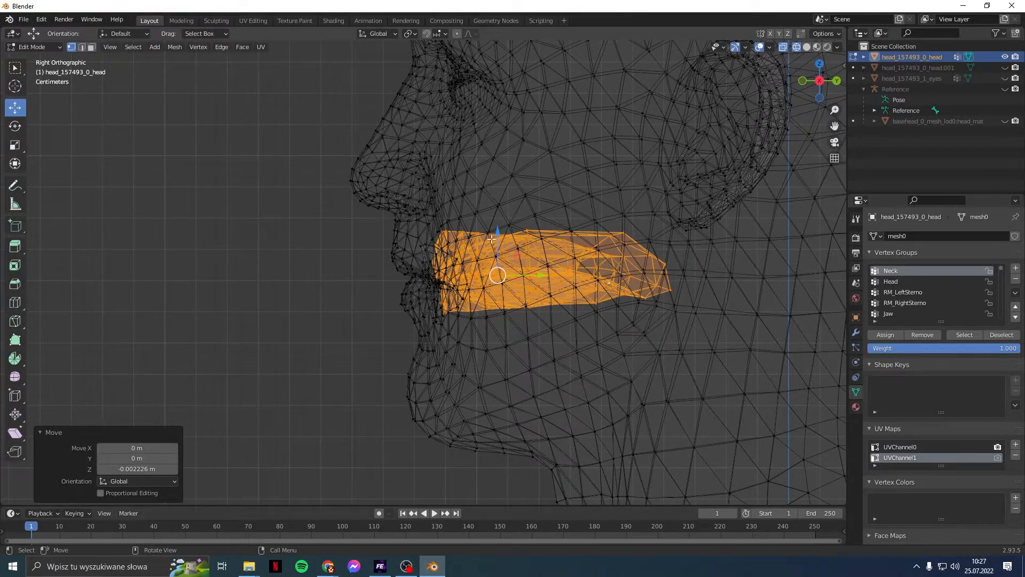
drag(499, 231, 500, 234)
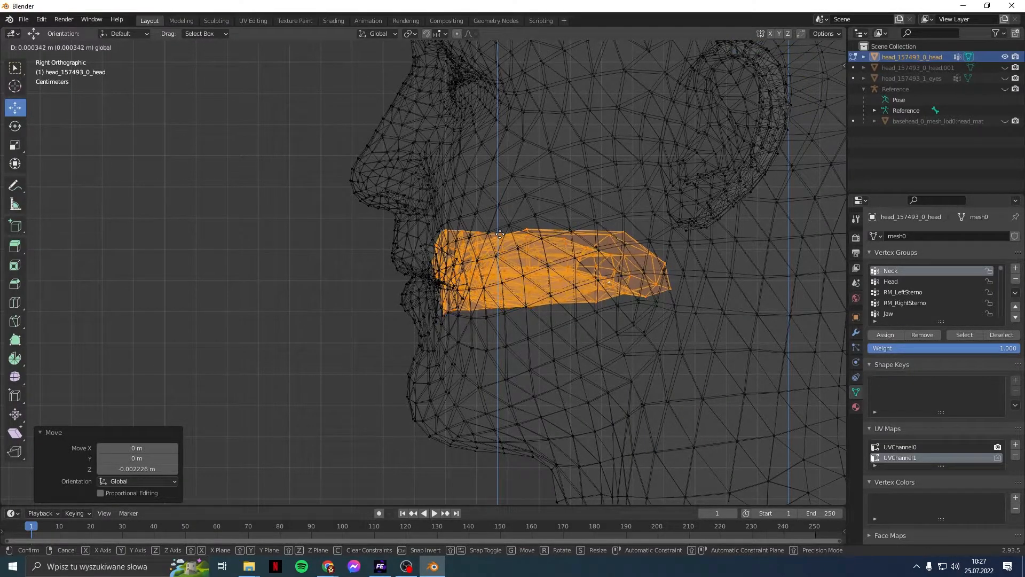
drag(500, 234, 500, 234)
drag(534, 274, 534, 274)
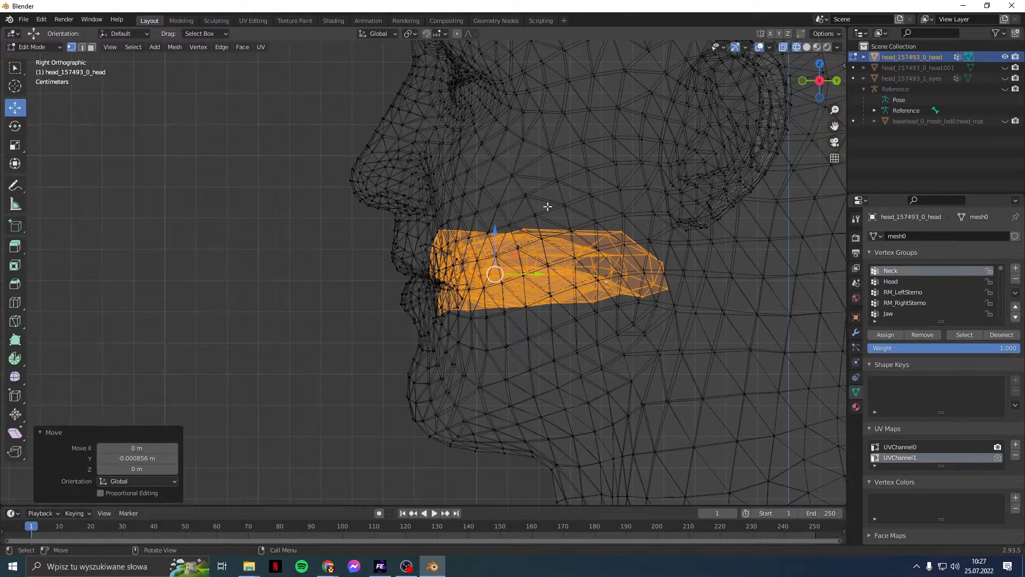
click(554, 178)
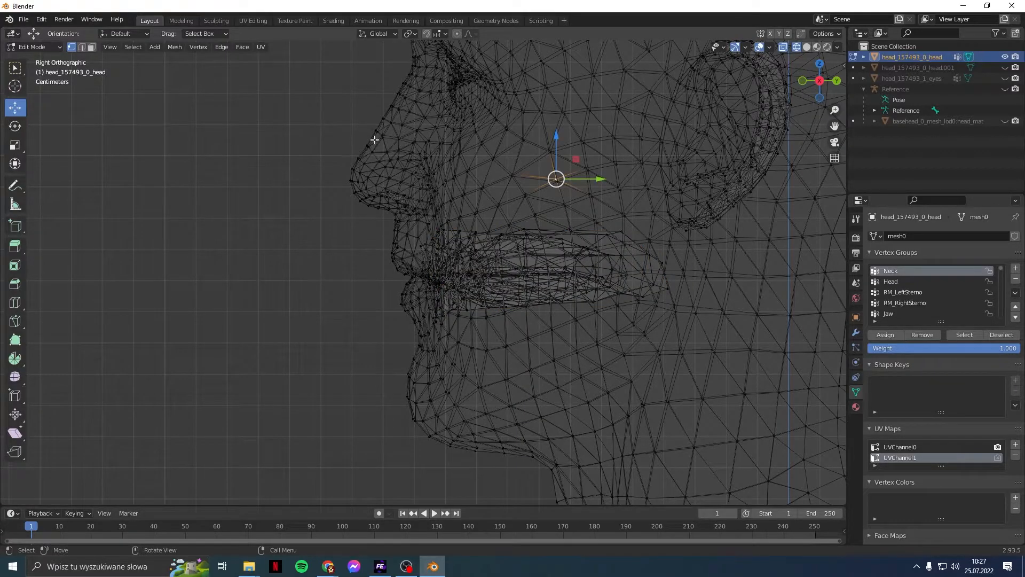
Step: In solid shading, select the whole teeth mesh with Ctrl+L and shift it sideways
click(807, 47)
mouse_move(684, 208)
middle_down()
mouse_move(608, 244)
mouse_move(546, 338)
mouse_move(533, 325)
middle_up()
scroll(607, 245, up, 2)
key(ctrl+l)
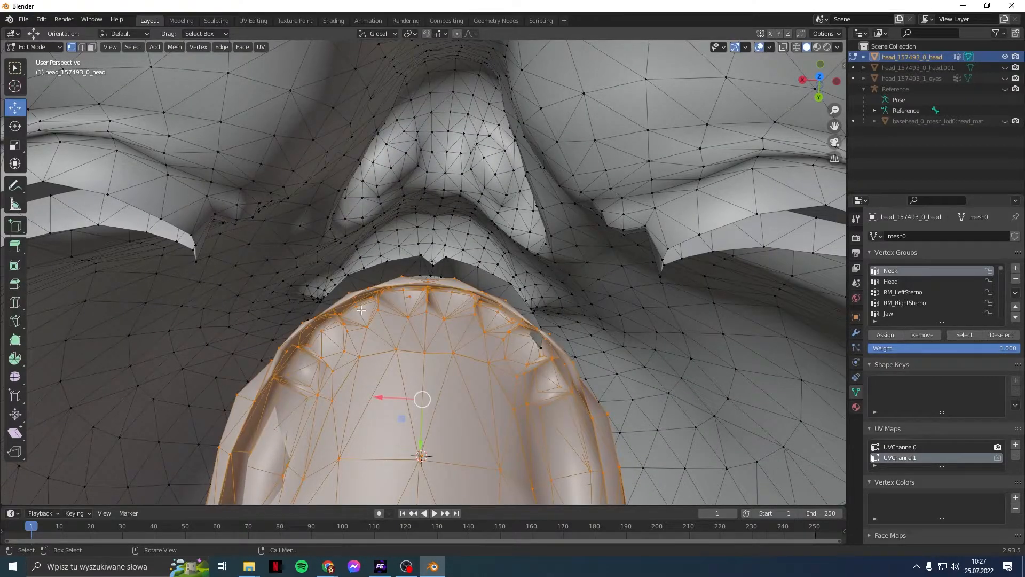
middle_drag(502, 396, 427, 394)
drag(370, 395, 376, 397)
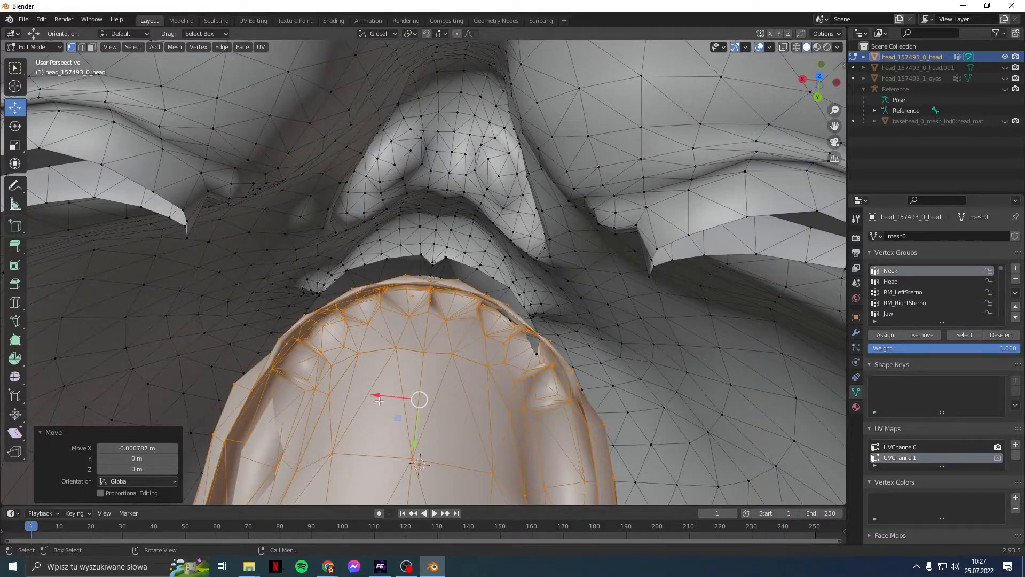
Step: In front wireframe view, centre the teeth by moving them -0.000787 m along X, then deselect
key(KP_1)
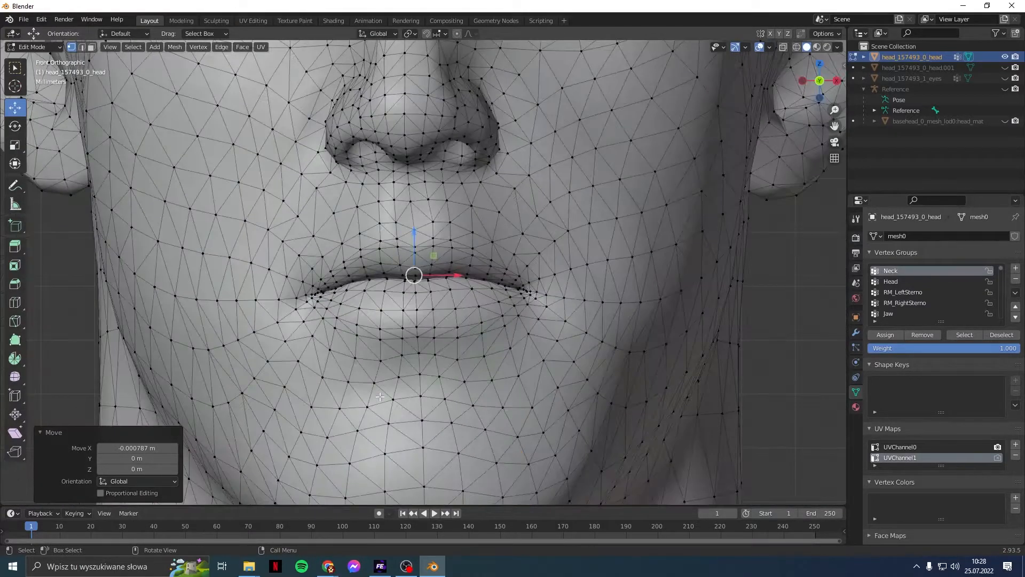
click(796, 47)
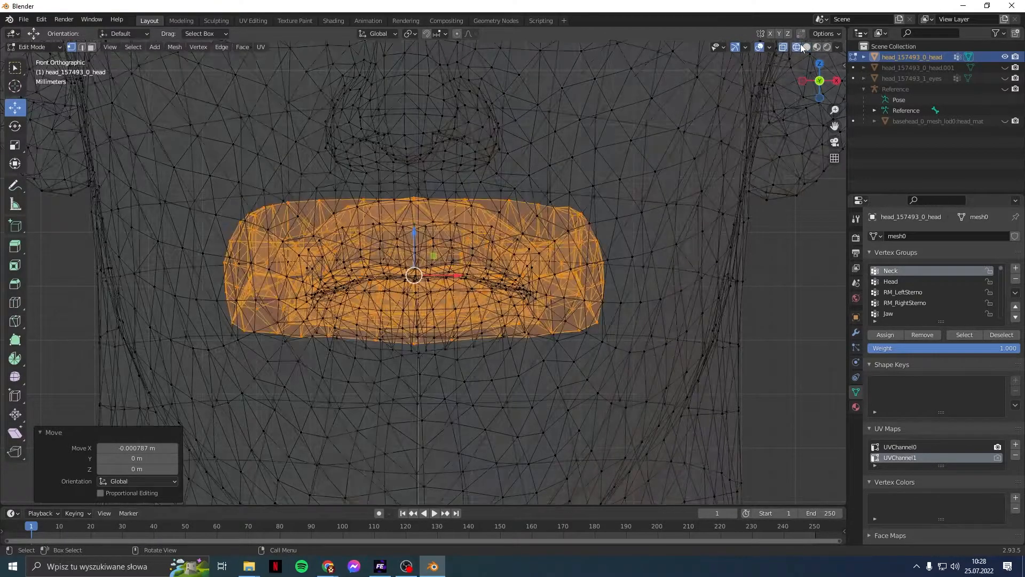
drag(417, 229, 420, 232)
key(ctrl+z)
drag(456, 276, 458, 276)
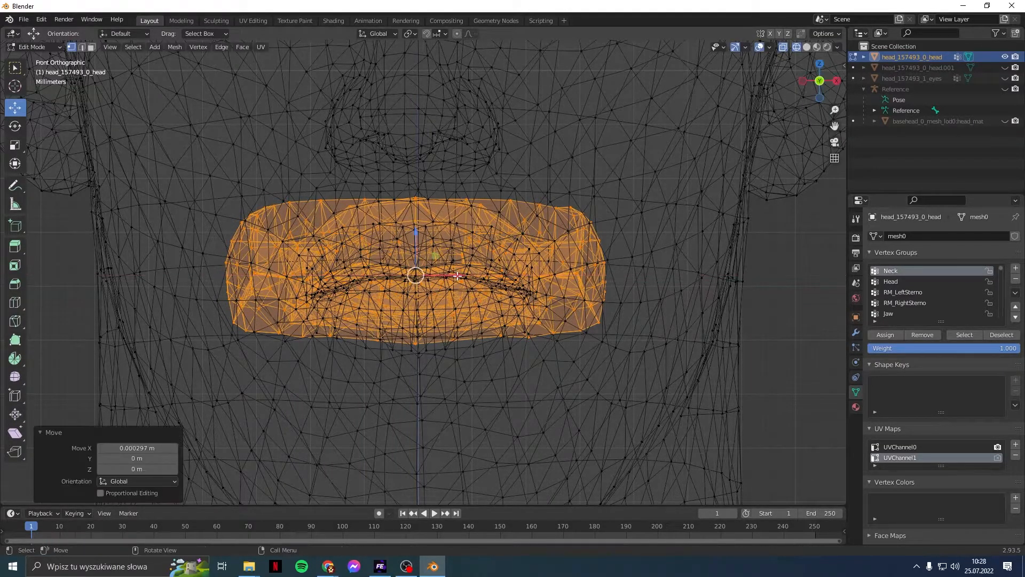
click(577, 162)
scroll(456, 385, down, 5)
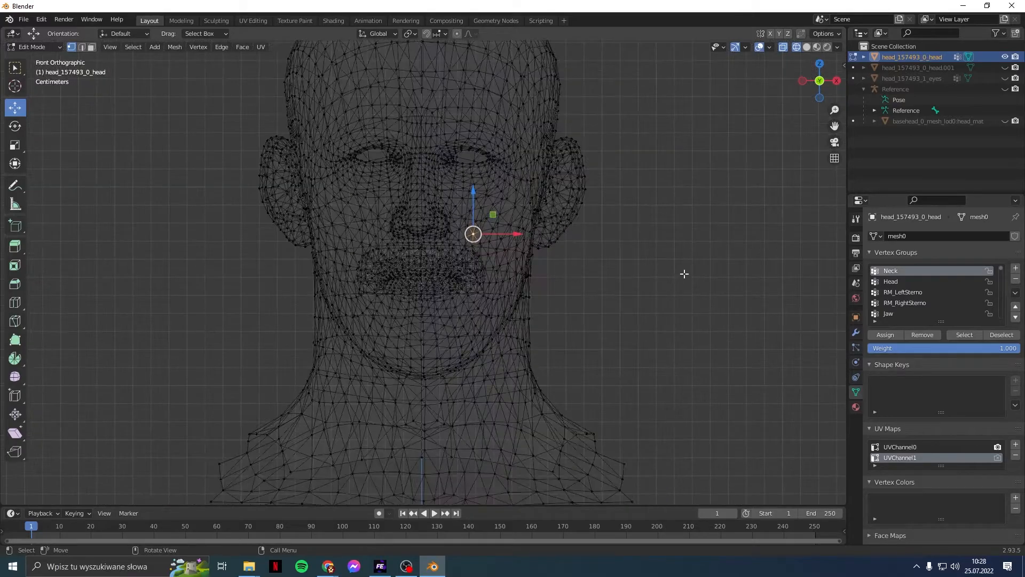
shift+middle_drag(684, 273, 649, 369)
Step: Return to solid shading and put the head back into Object Mode
click(807, 47)
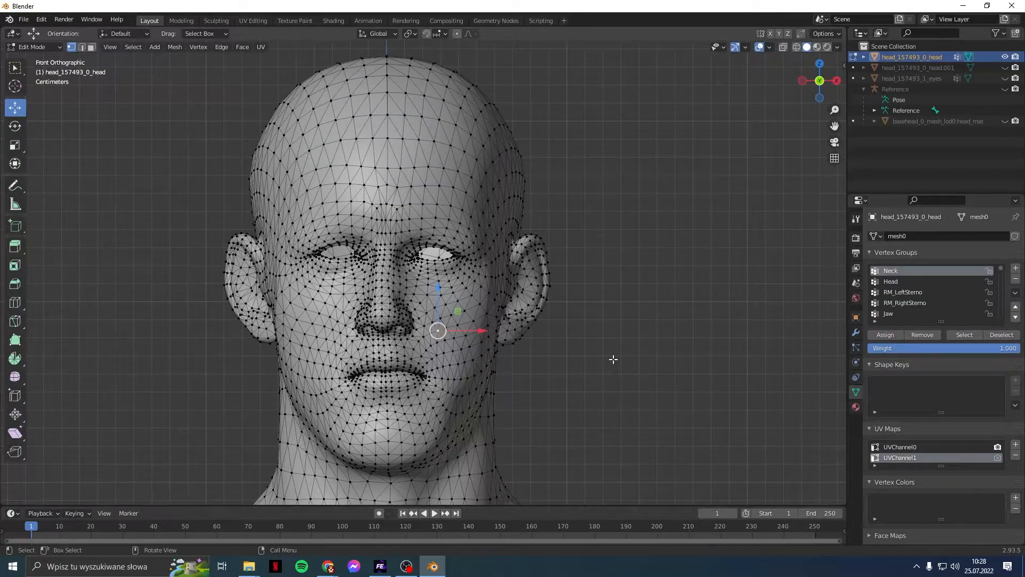
shift+middle_drag(565, 380, 808, 229)
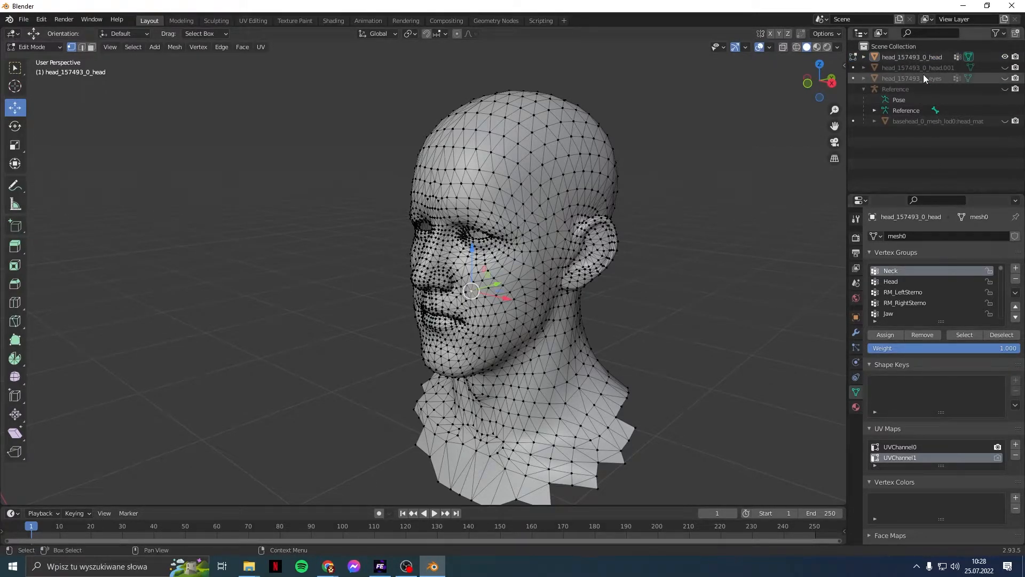
click(925, 60)
click(853, 57)
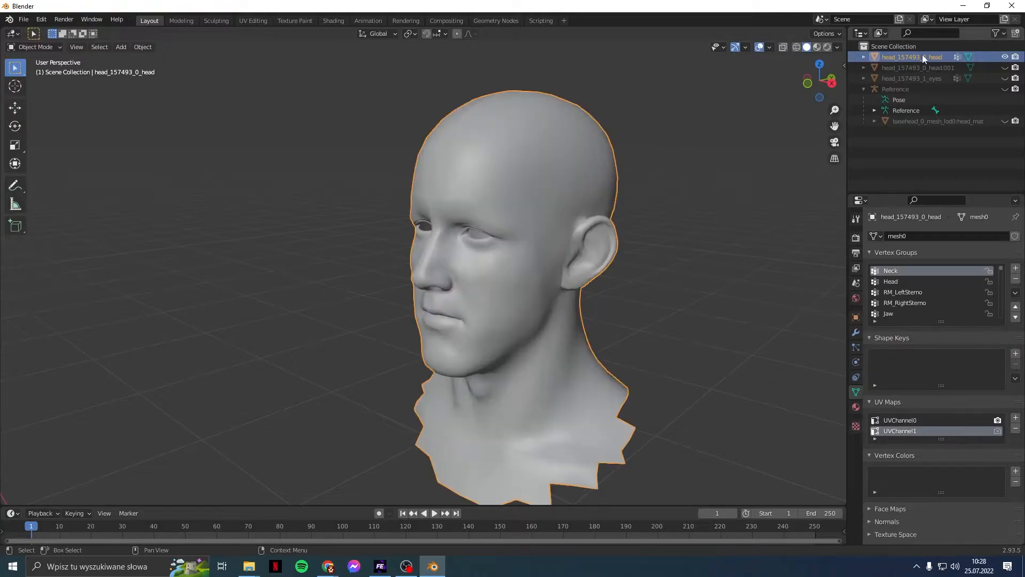
Step: Make LeftCheekFat the active vertex group and enlarge the vertex group list
scroll(913, 309, down, 2)
scroll(912, 309, down, 10)
scroll(940, 304, down, 15)
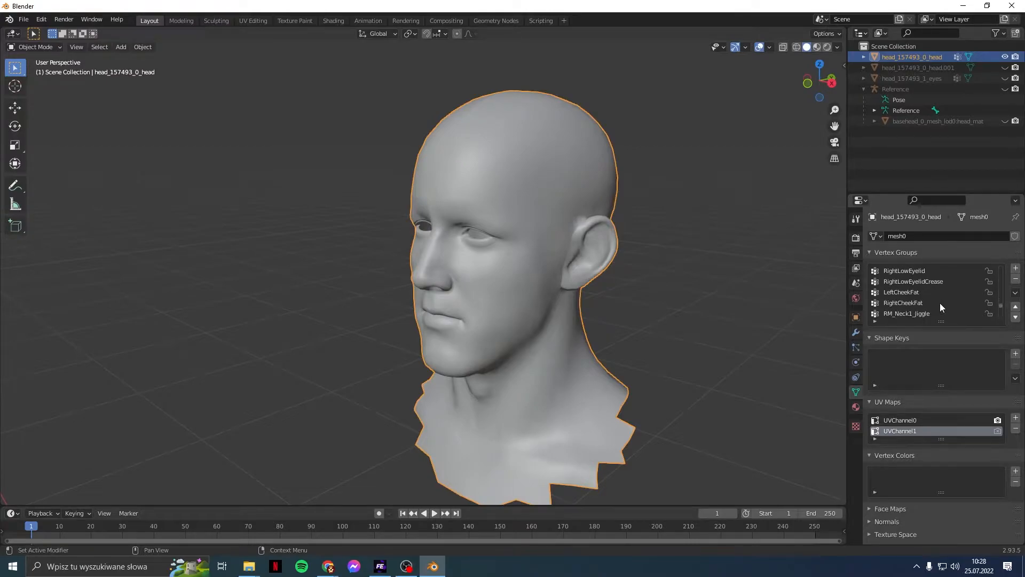
click(940, 303)
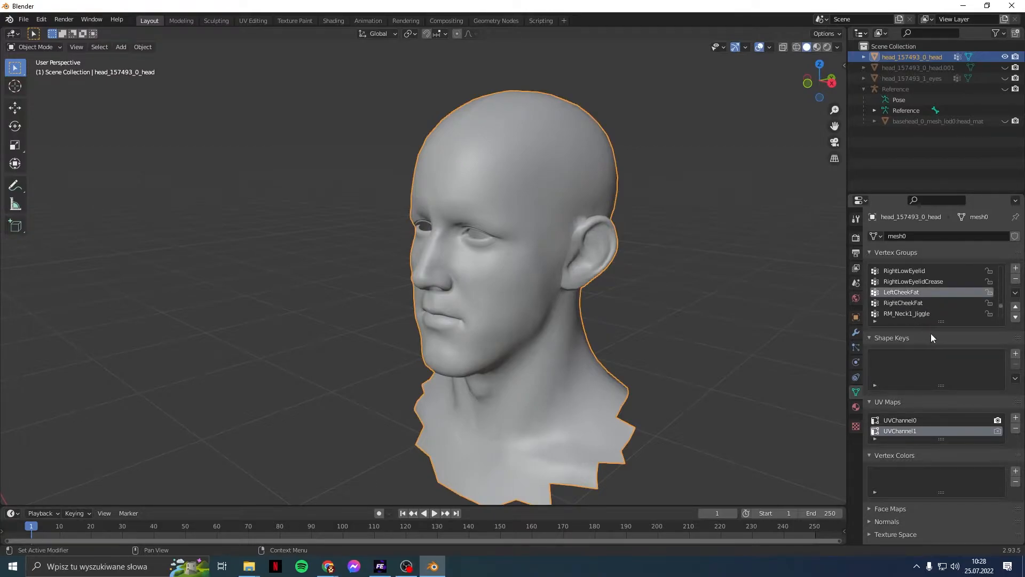
drag(943, 362, 950, 511)
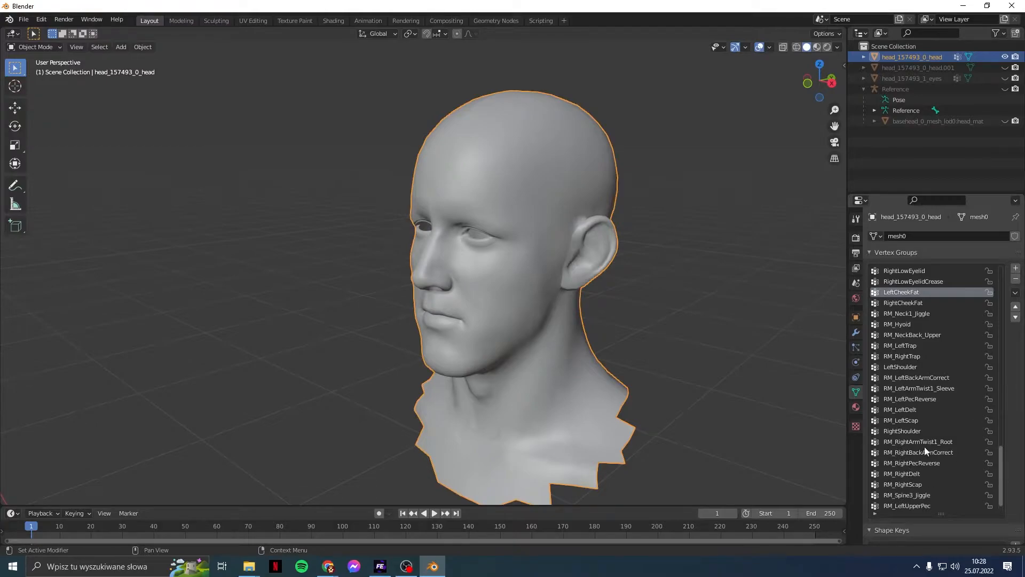
Step: Zoom out on the head's front and enlarge the lower timeline area to about half height
alt+middle_drag(655, 294, 712, 293)
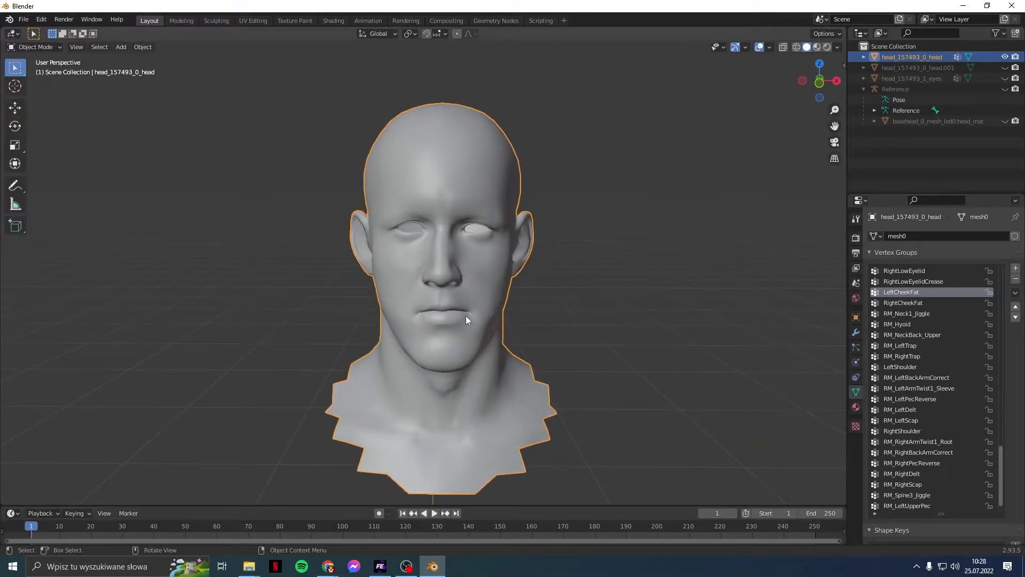
scroll(986, 380, down, 2)
scroll(967, 372, up, 6)
scroll(966, 376, up, 20)
scroll(965, 377, up, 5)
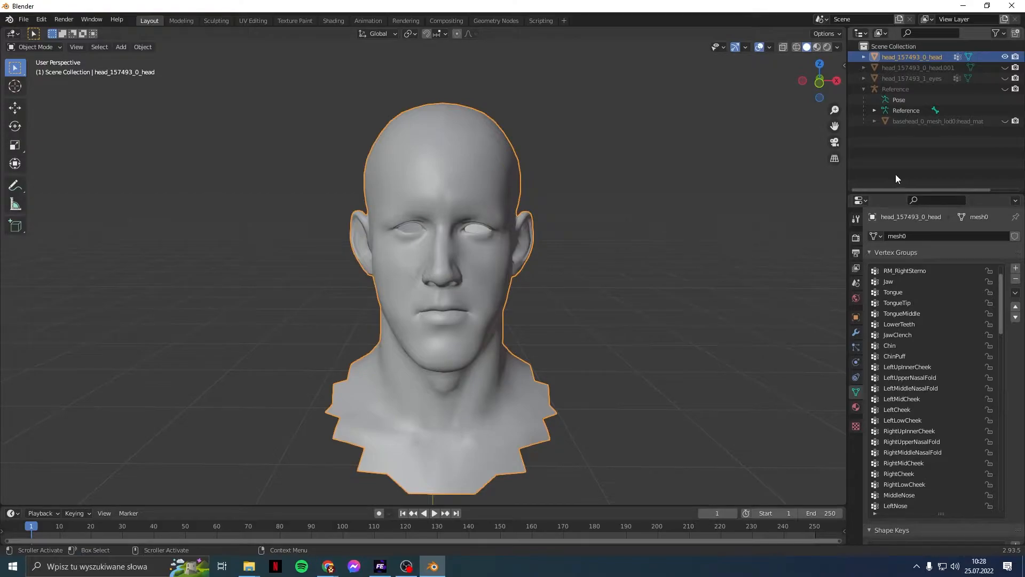
scroll(604, 165, down, 1)
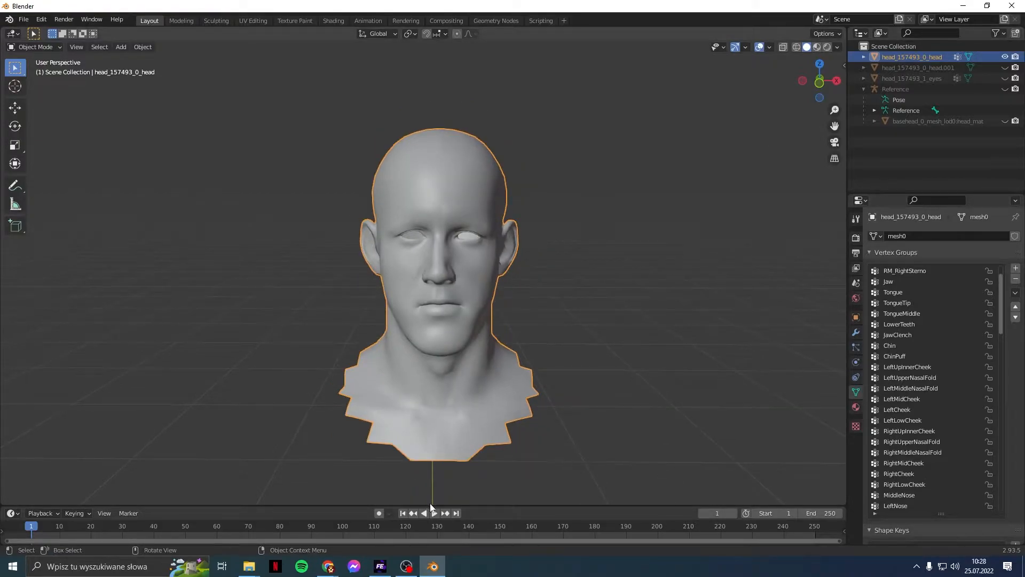
drag(433, 505, 405, 291)
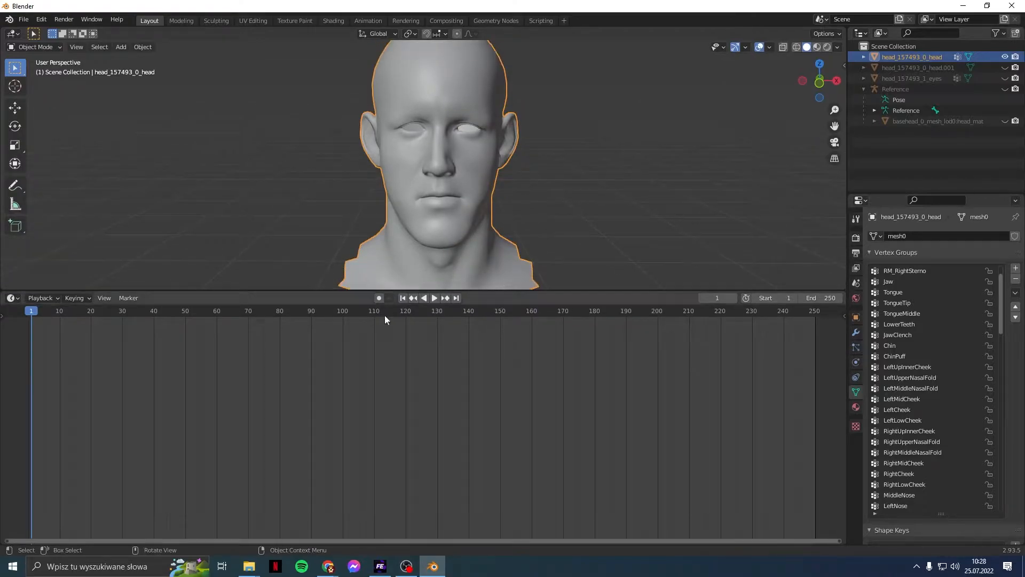
Step: Turn the lower area into a Text Editor and open Desktop/Graphics/Blender/py.py
click(13, 299)
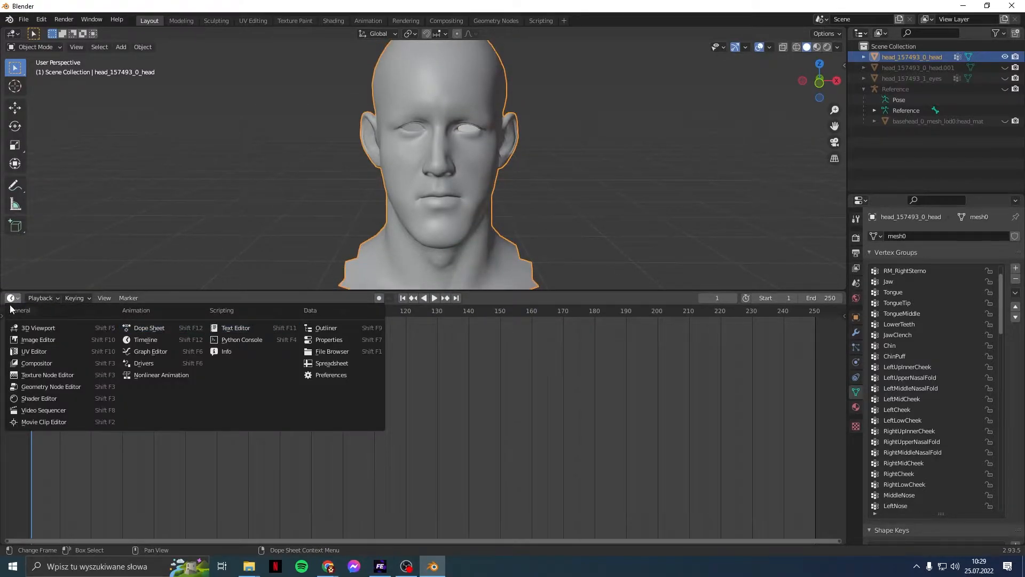
click(230, 326)
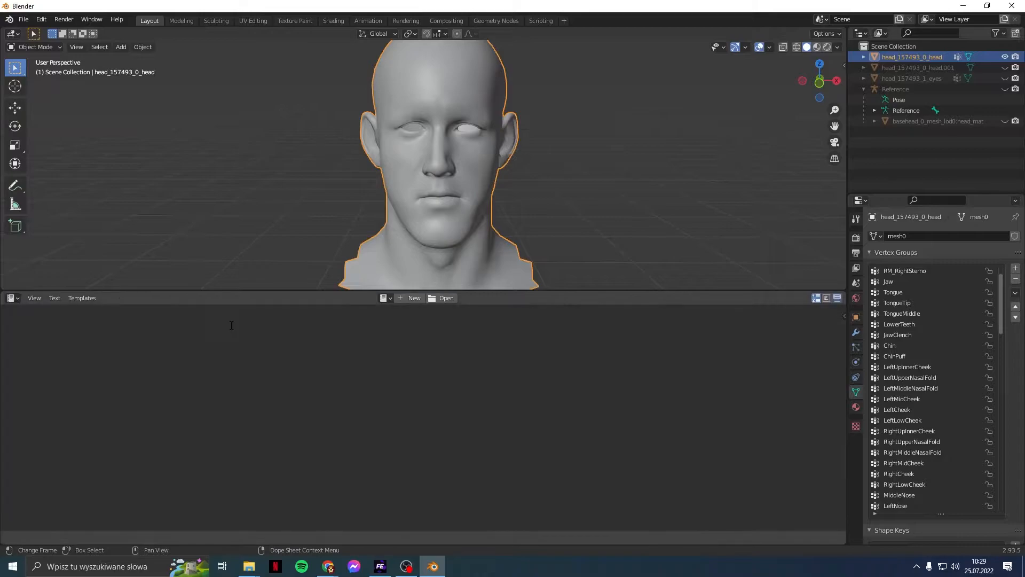
click(455, 301)
click(269, 374)
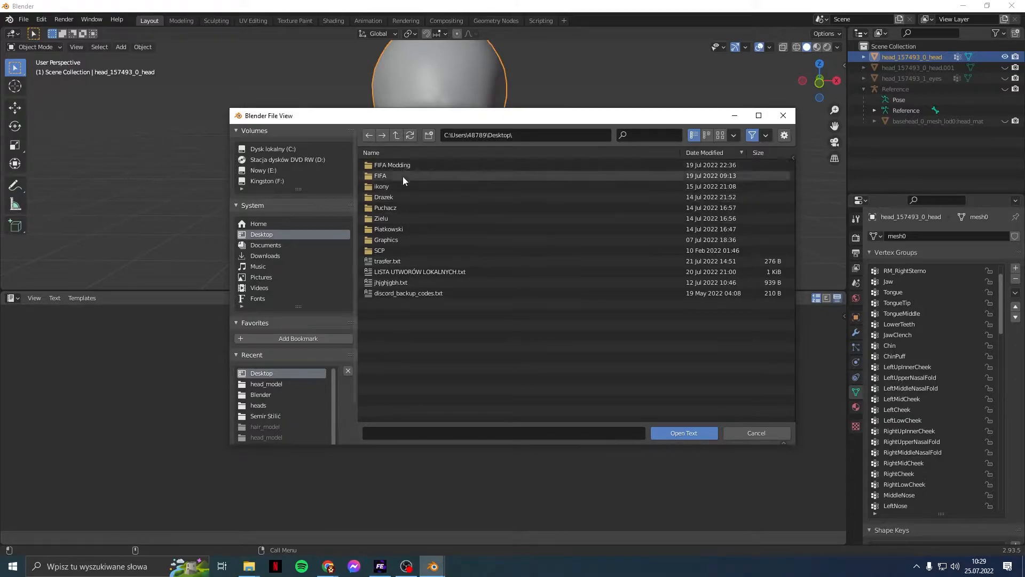
double_click(405, 239)
double_click(395, 167)
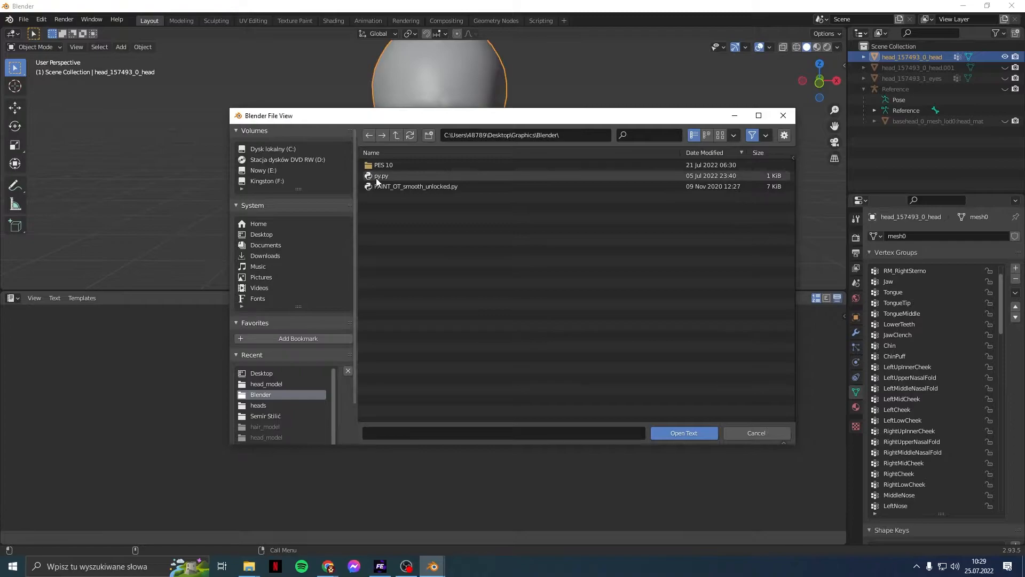
double_click(381, 177)
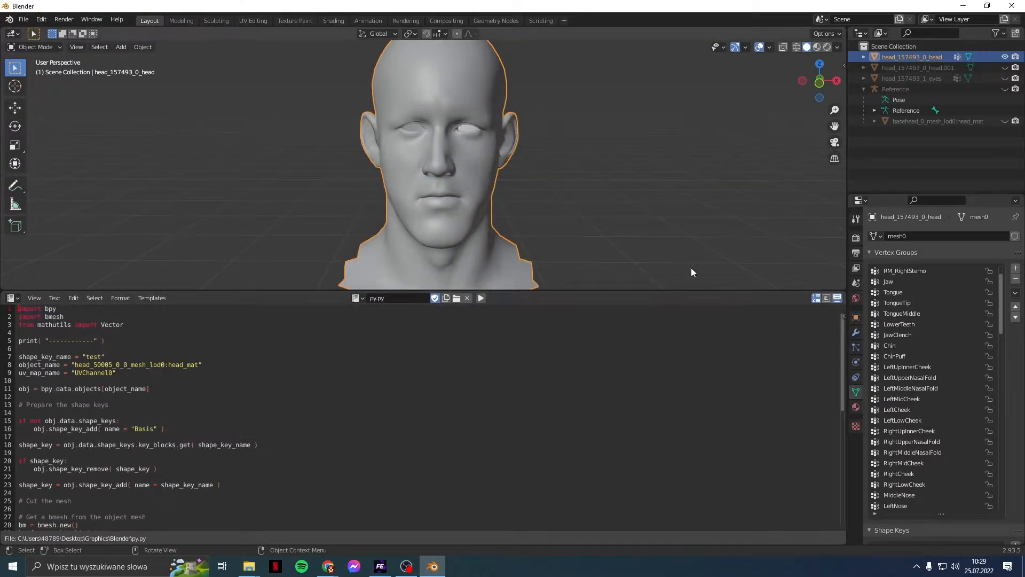
Step: Copy the basehead_0_mesh_lod0:head_mat object's name and make that mesh visible
double_click(927, 119)
key(ctrl+c)
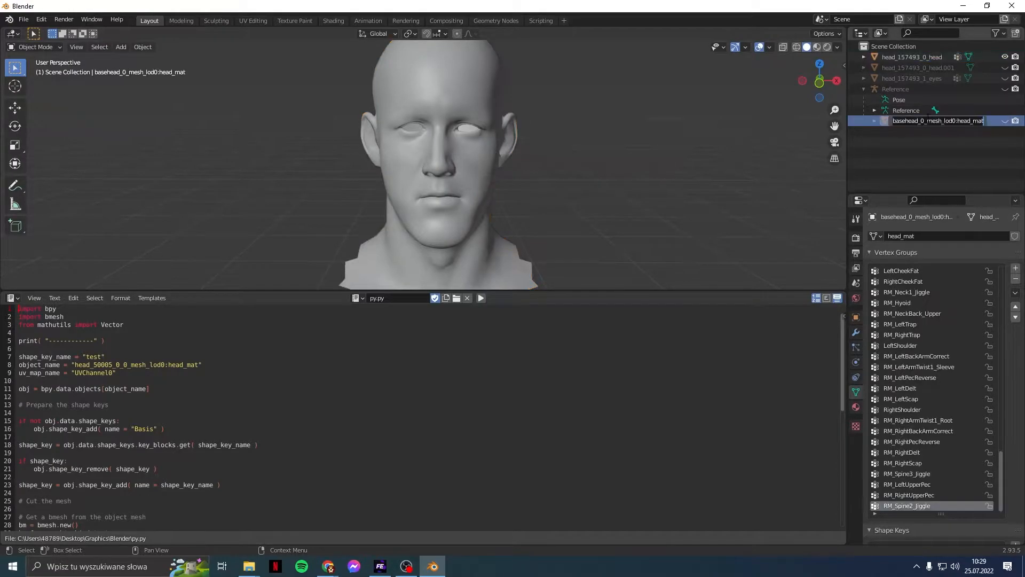
key(Return)
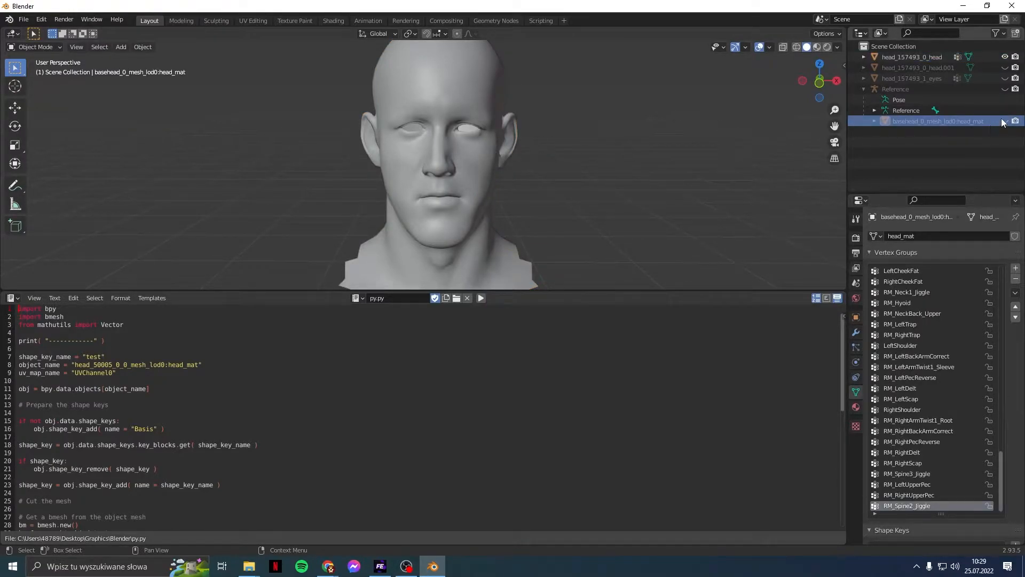
click(1004, 120)
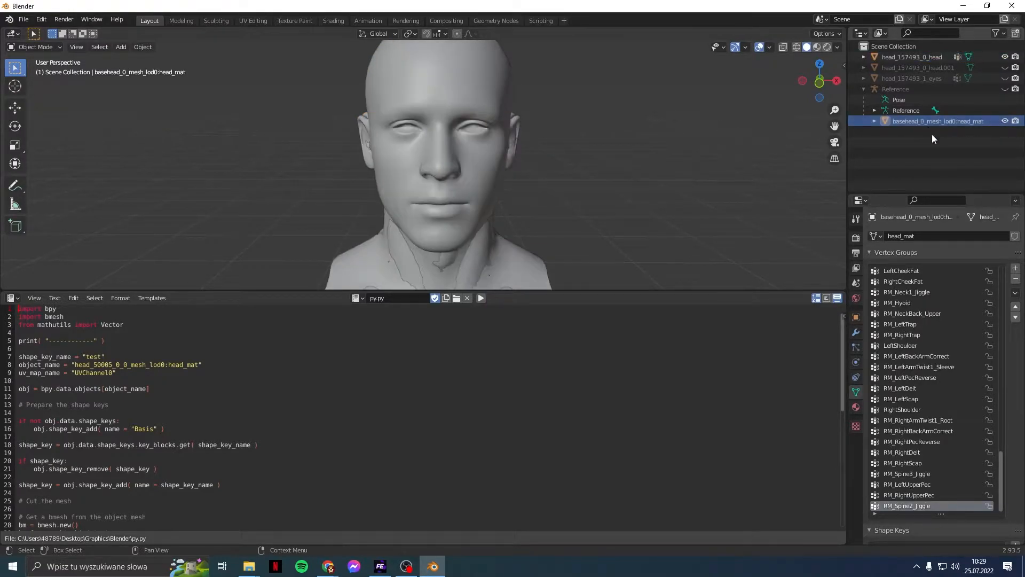
click(931, 67)
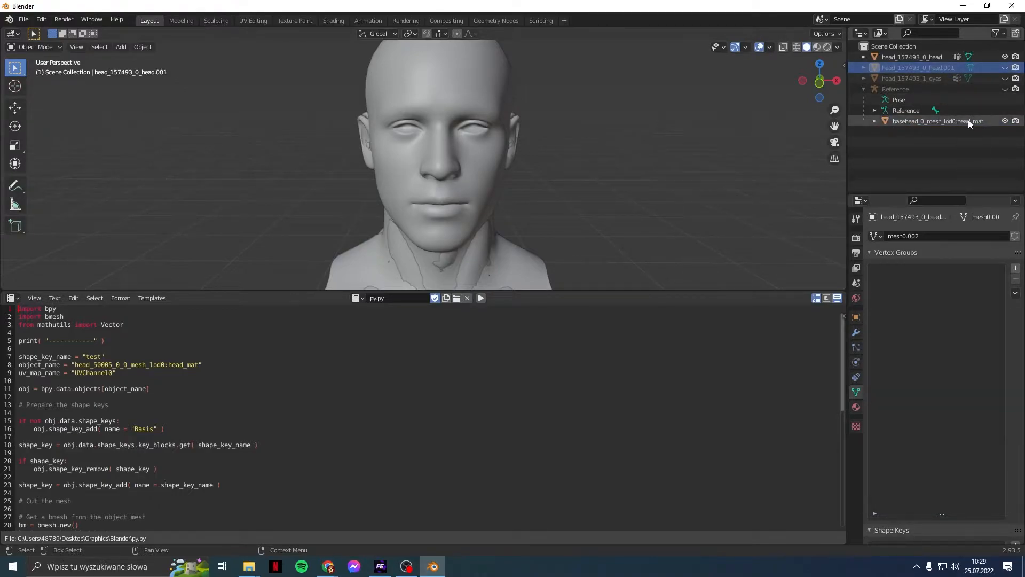
Step: Paste that name into object_name on line 8 and run the script on the basehead mesh
drag(198, 364, 73, 364)
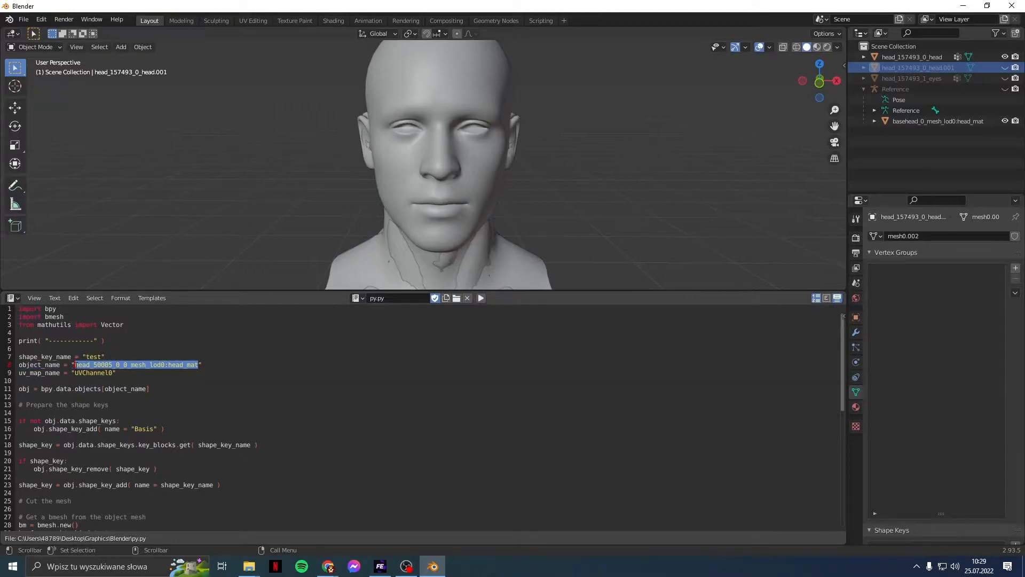
key(ctrl+v)
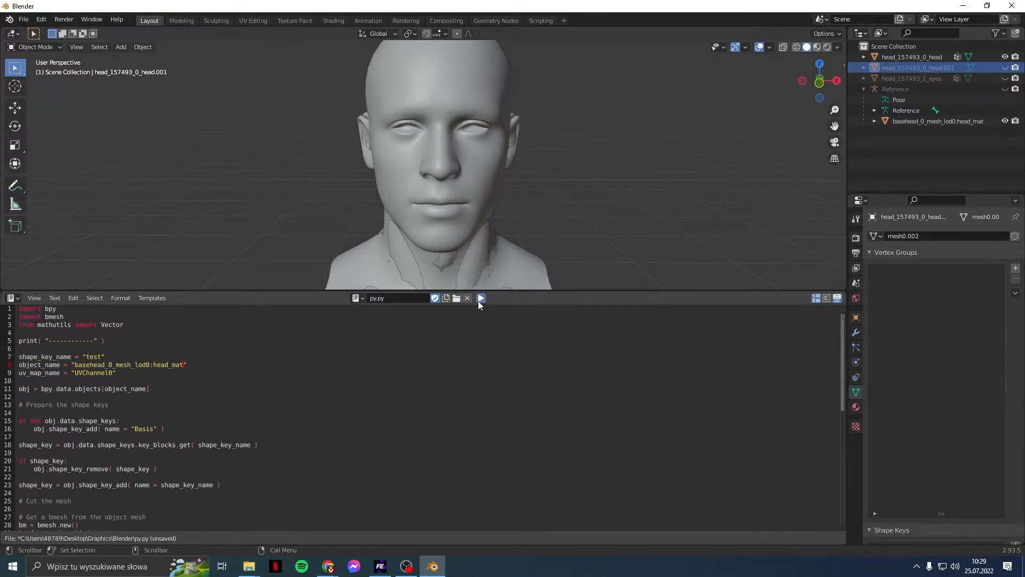
scroll(956, 374, down, 8)
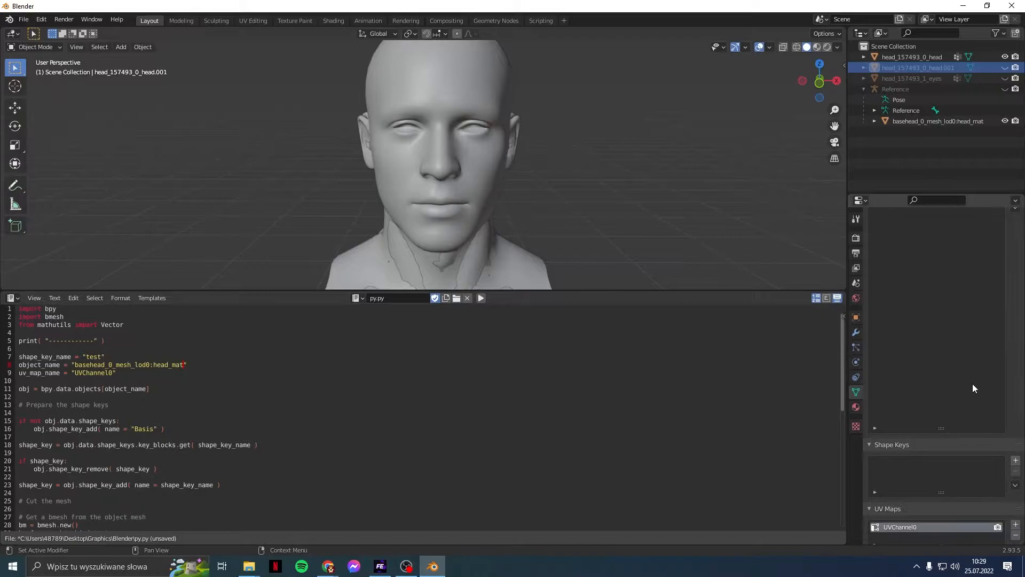
click(938, 125)
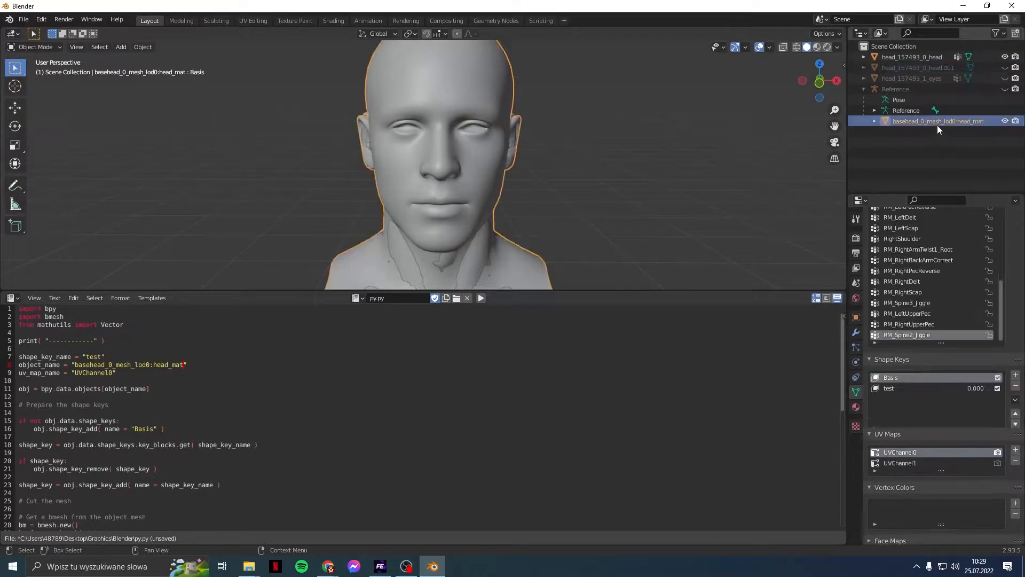
click(481, 298)
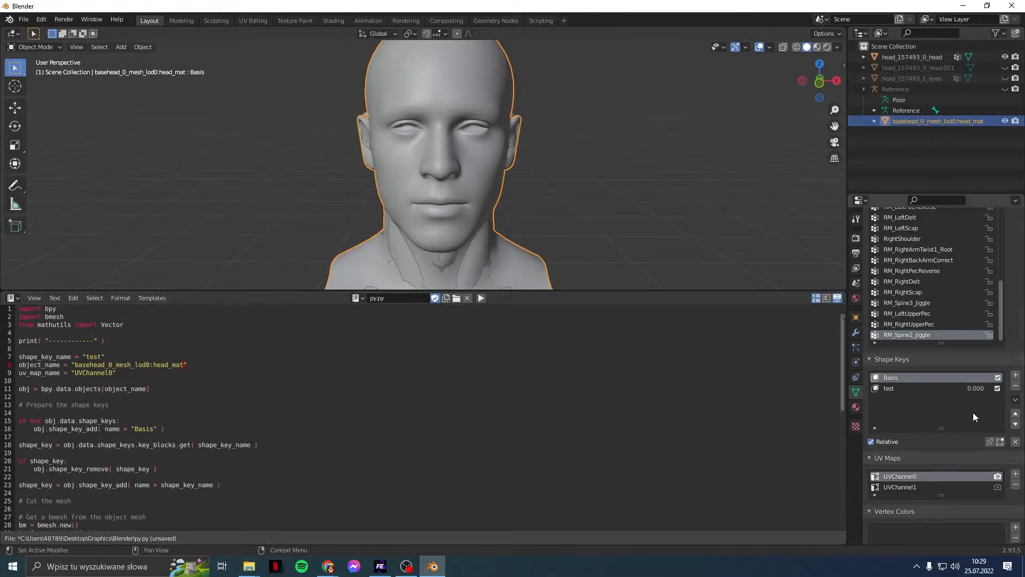
Step: Make the test shape key active, set its value to 1.000, and view the morphed mesh from above
click(928, 386)
click(925, 379)
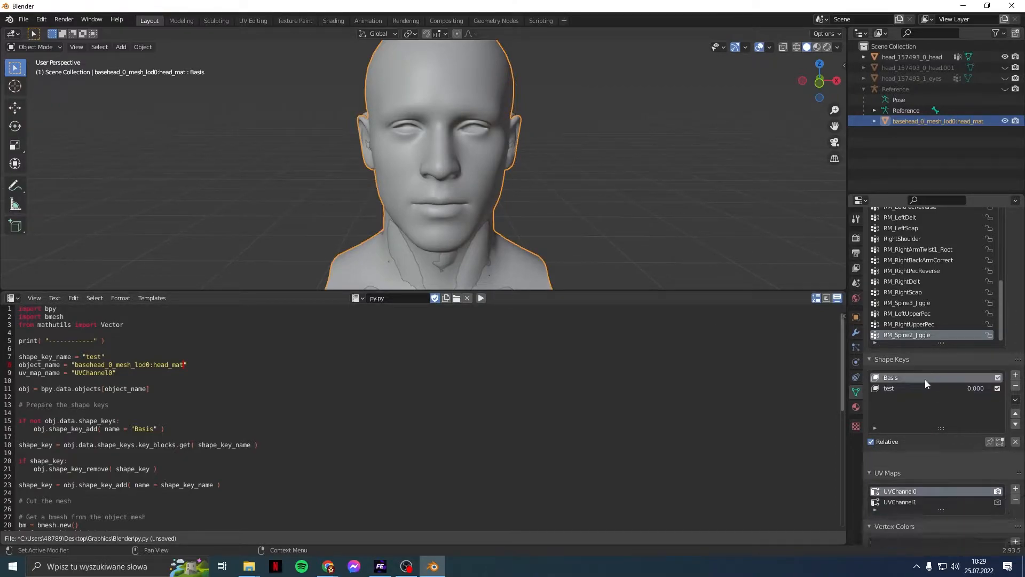
click(924, 387)
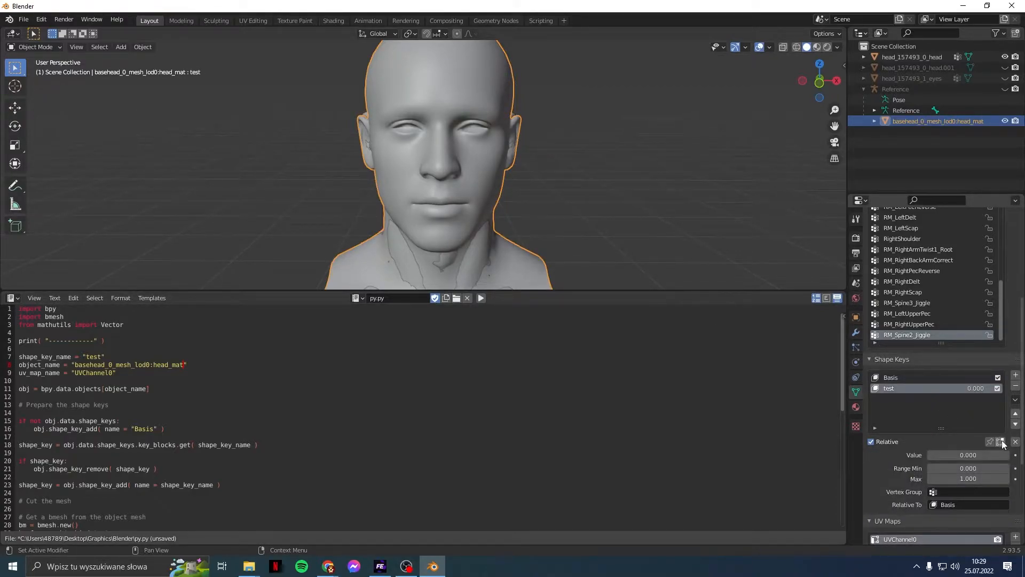
drag(952, 457, 1010, 456)
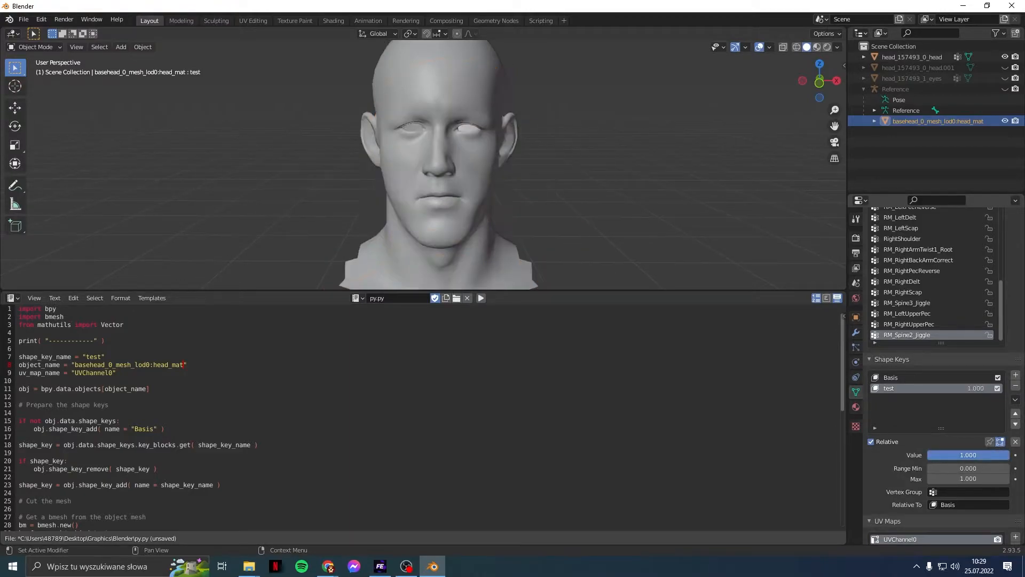
scroll(716, 234, down, 7)
middle_drag(676, 190, 662, 276)
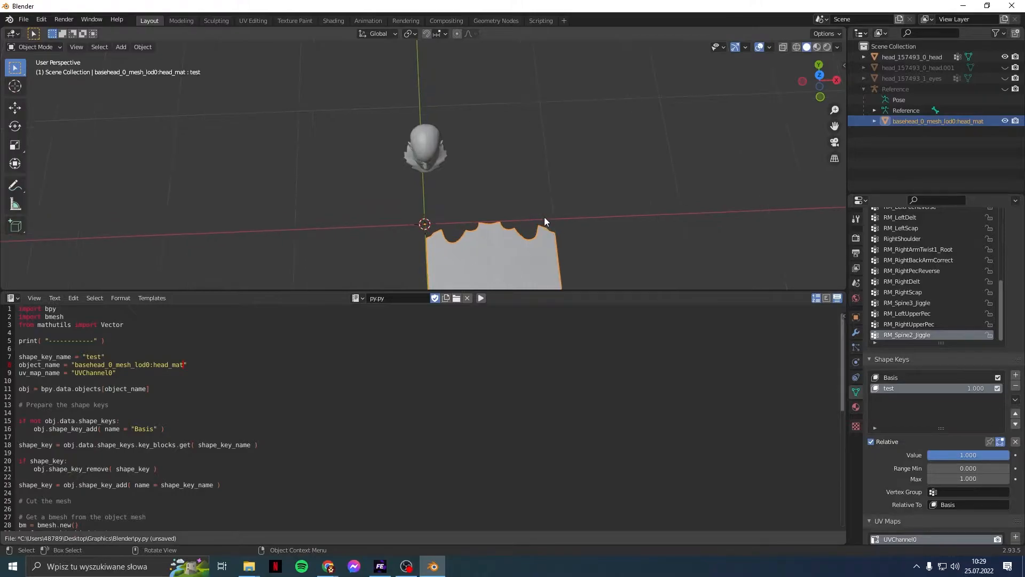
Step: Set the basehead mesh's X rotation to -90 and frame it in front orthographic view
click(856, 317)
double_click(960, 303)
text(-90)
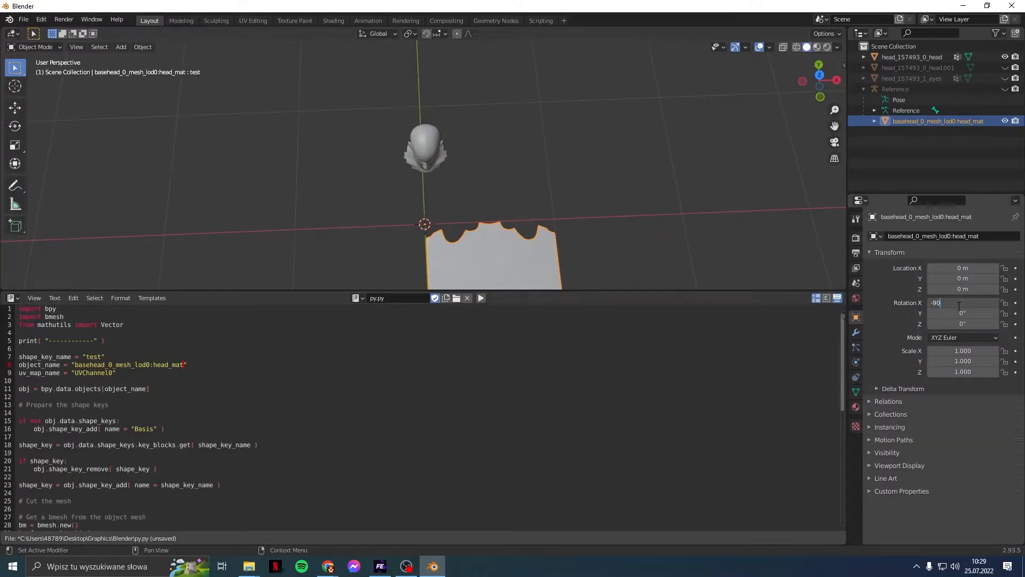
key(Return)
middle_drag(682, 209, 686, 194)
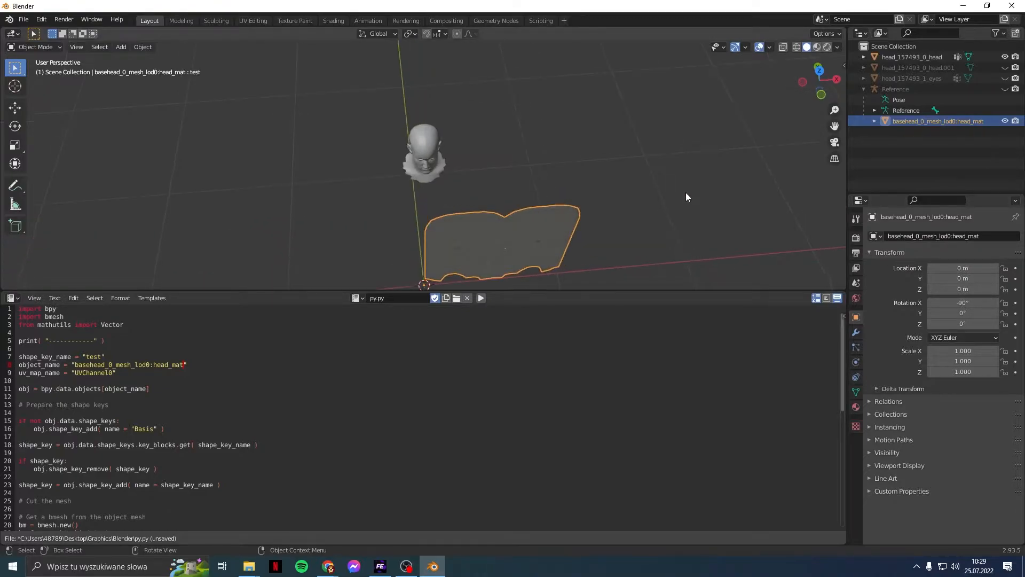
key(KP_1)
shift+middle_drag(630, 163, 500, 11)
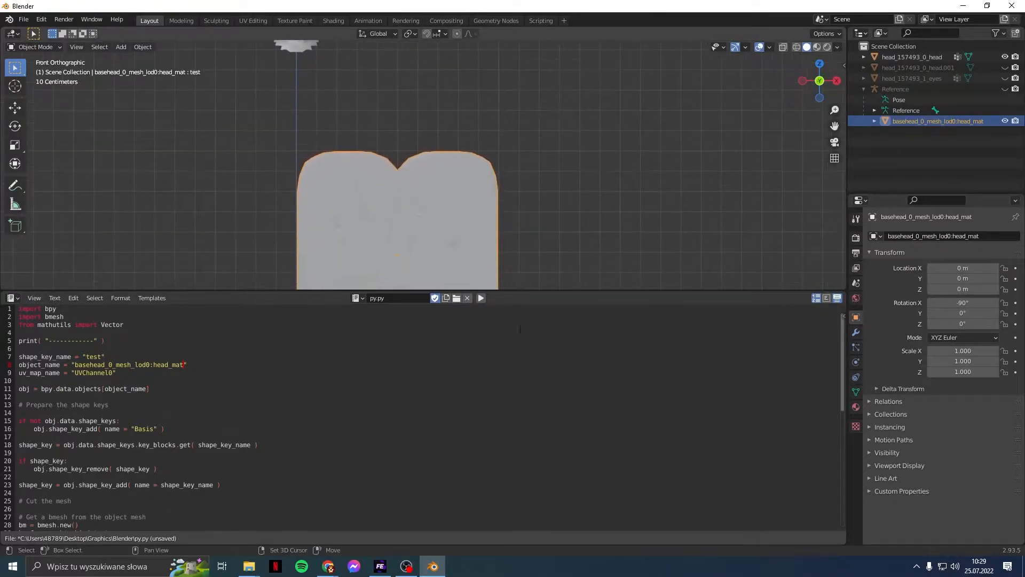
shift+middle_drag(575, 271, 546, 197)
scroll(520, 222, up, 1)
shift+middle_drag(518, 230, 538, 211)
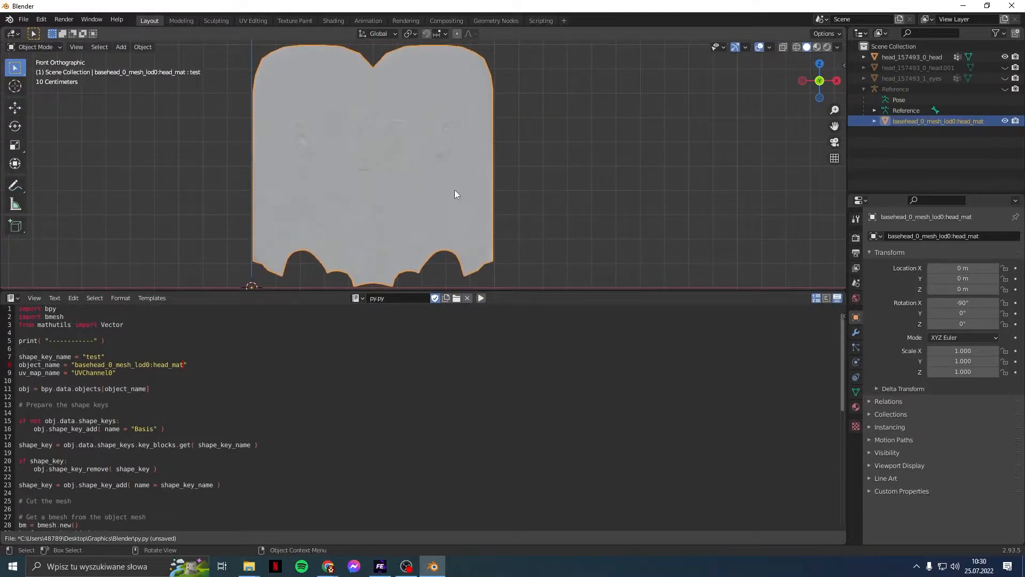
click(617, 203)
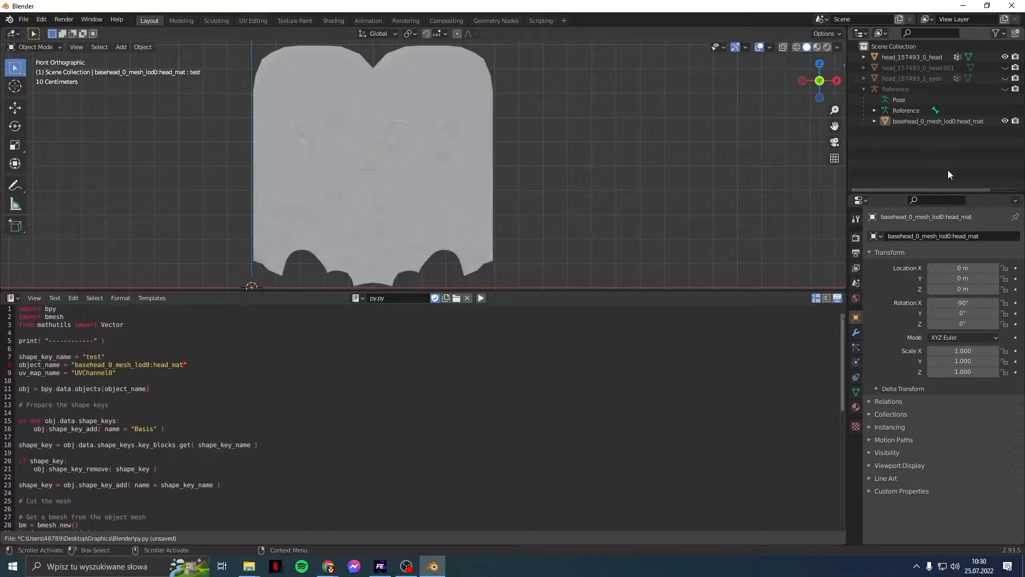
Step: Show head_157493_0_head.001, hide head_157493_0_head, and select head.001
click(1005, 67)
click(1005, 56)
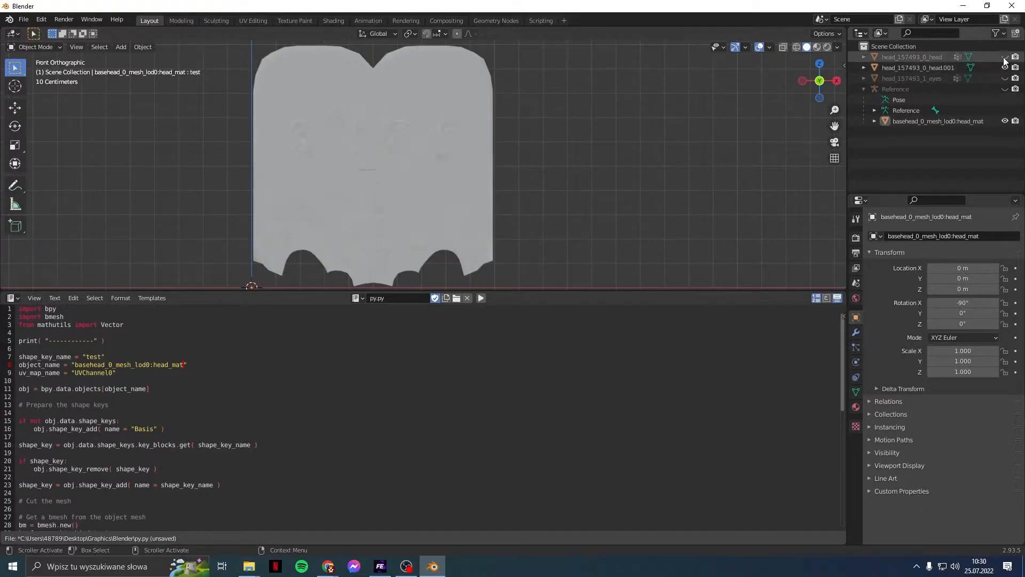
click(933, 68)
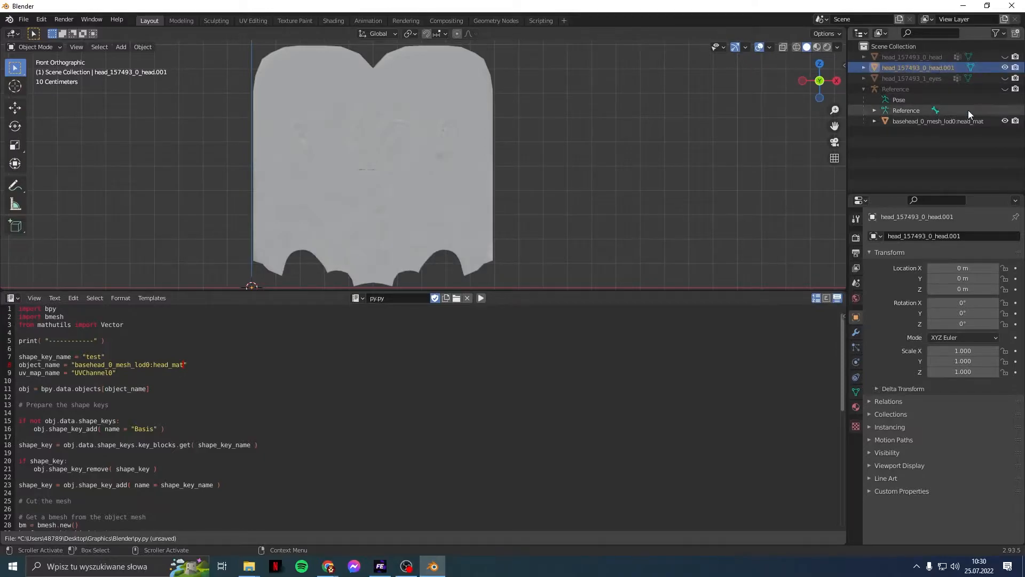
click(861, 389)
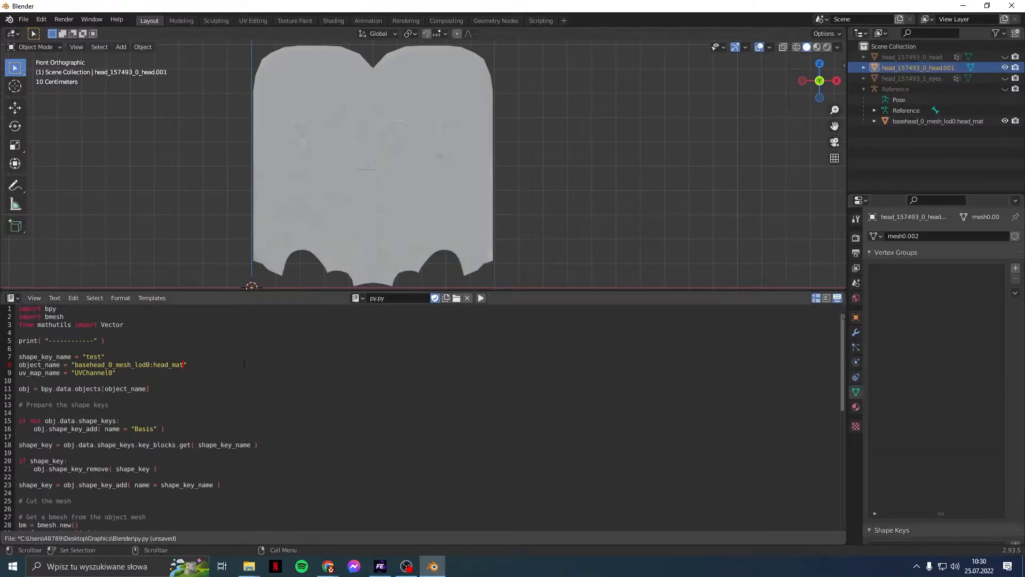
Step: Paste head_157493_0_head.001 into object_name on line 8 and run the script
double_click(918, 68)
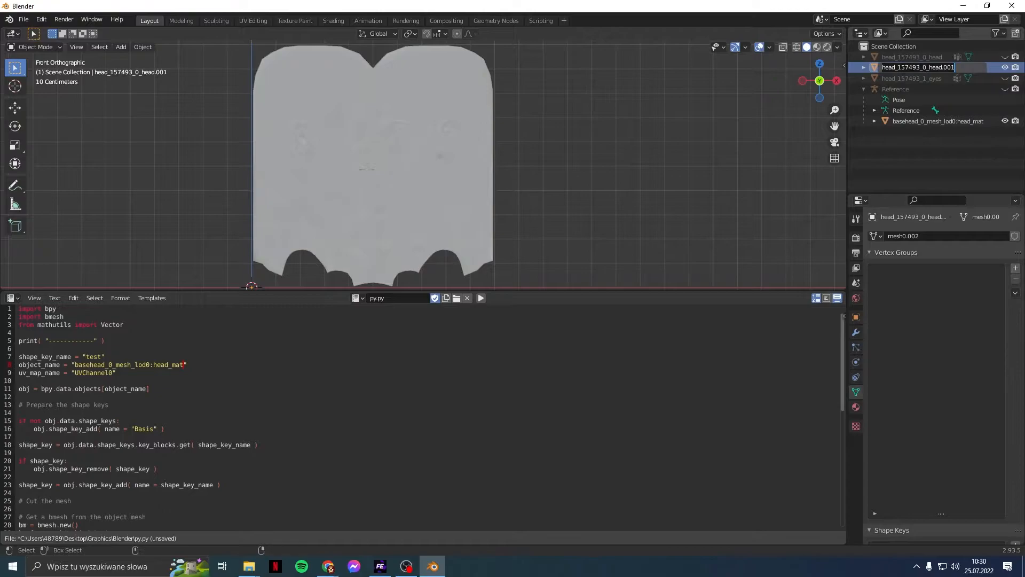
click(178, 373)
drag(183, 366, 72, 365)
text(head_157493_0_head.001)
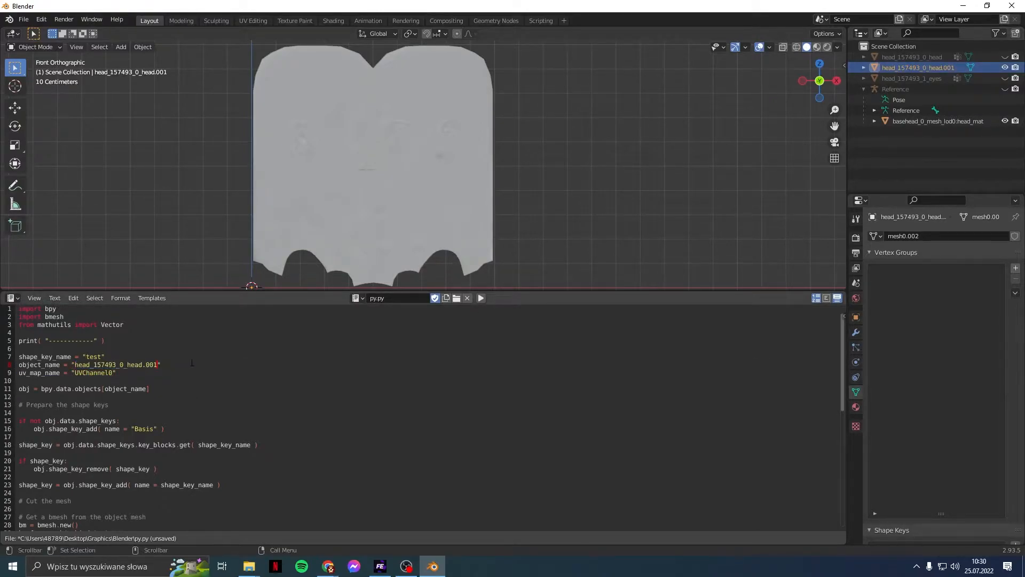
click(481, 298)
Step: Make the 'test' shape key active and set its value to 1.000
scroll(1015, 342, down, 5)
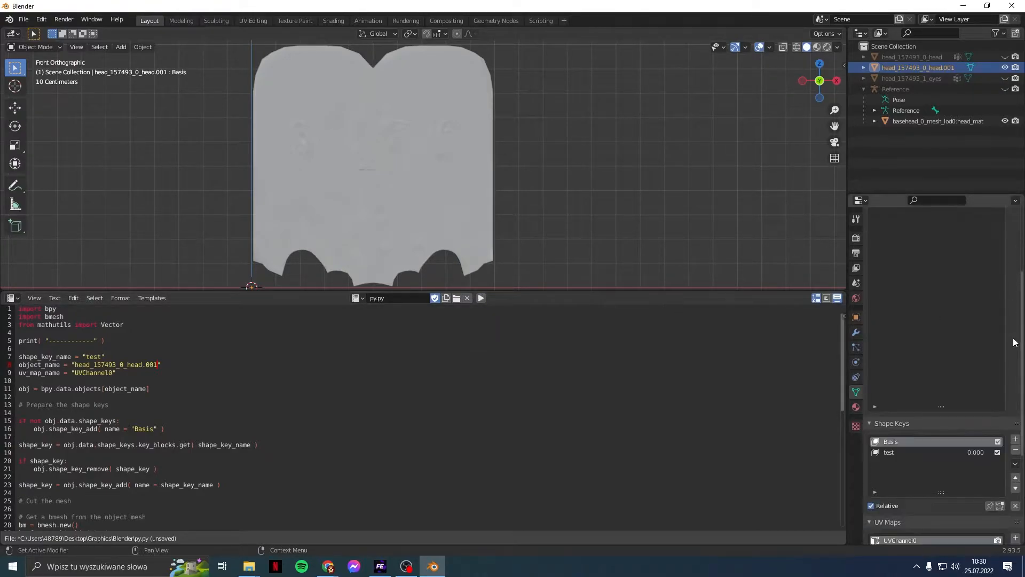
scroll(1014, 342, down, 3)
click(953, 367)
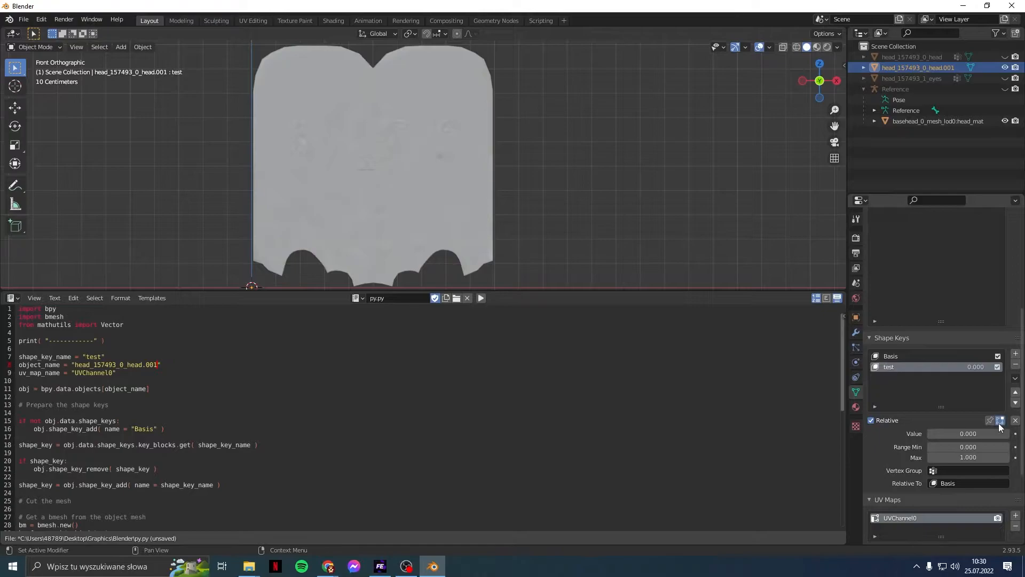
drag(945, 434, 1007, 434)
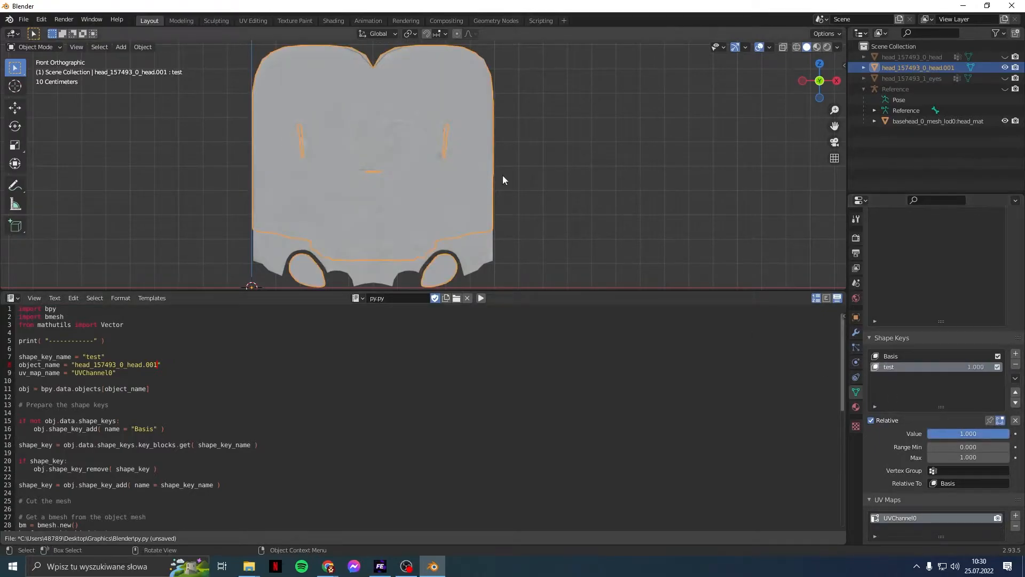
Step: Reselect head_157493_0_head.001 in the outliner and bring the head back into view
click(557, 168)
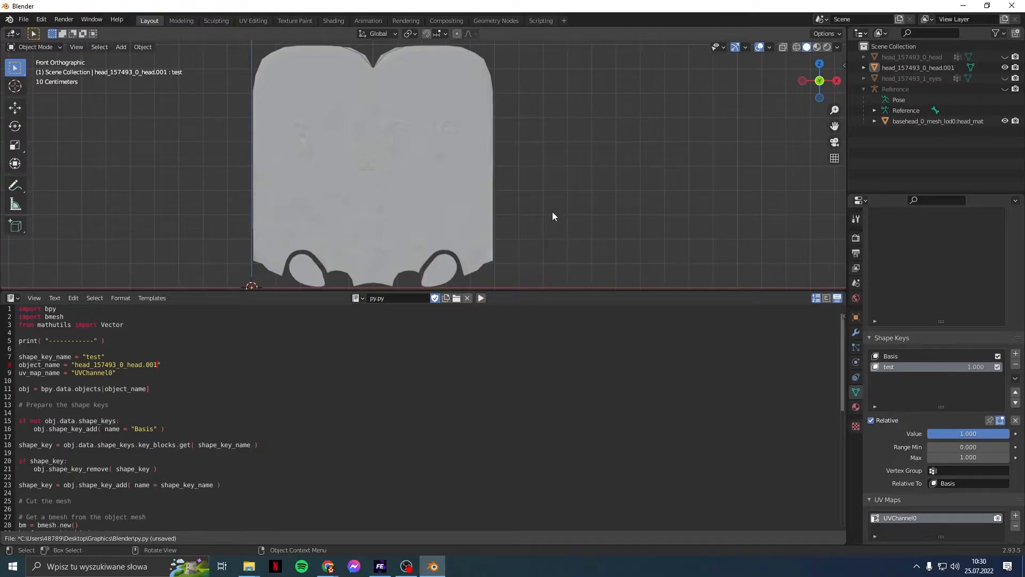
scroll(552, 213, up, 1)
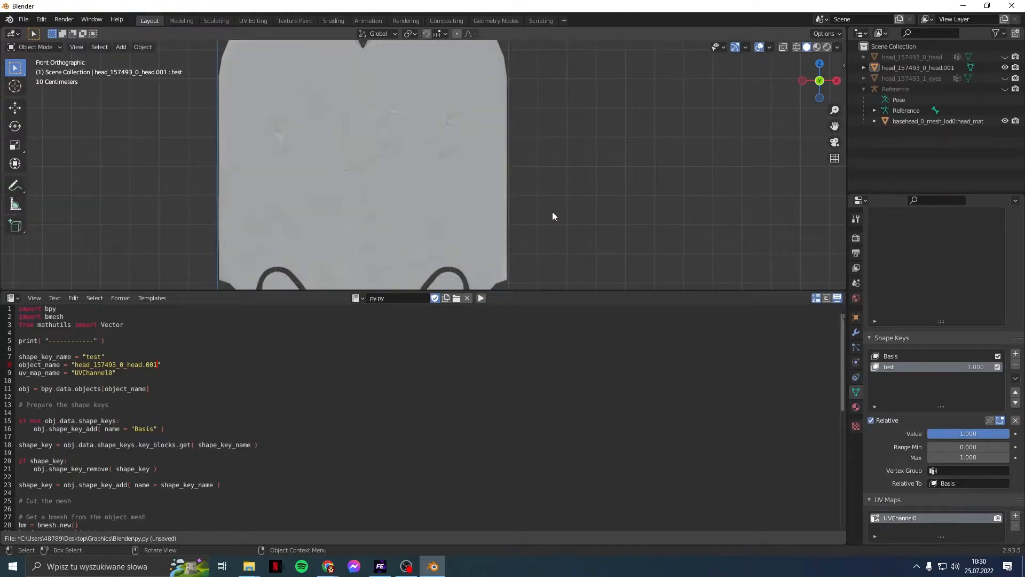
scroll(552, 213, down, 1)
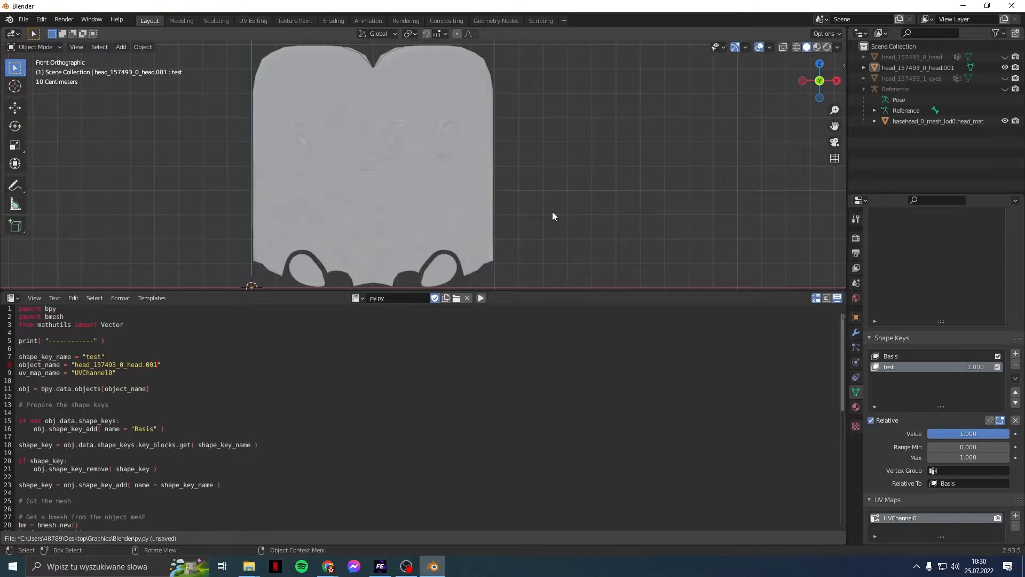
click(947, 66)
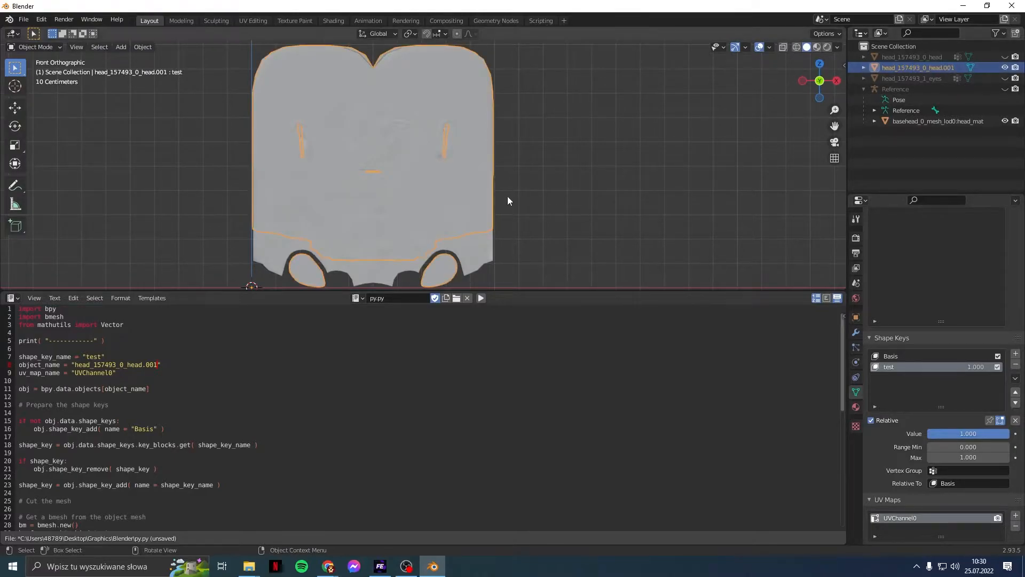
scroll(508, 201, up, 1)
shift+middle_drag(547, 229, 559, 165)
Step: Switch head_157493_0_head.001 to Edit Mode with the eye pieces in view
click(32, 47)
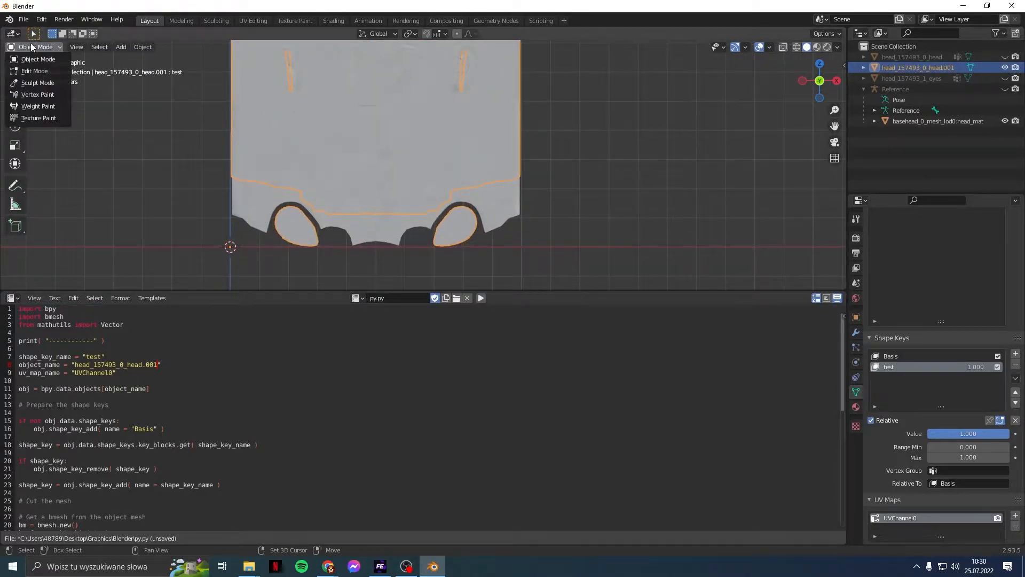
click(34, 71)
scroll(518, 213, up, 2)
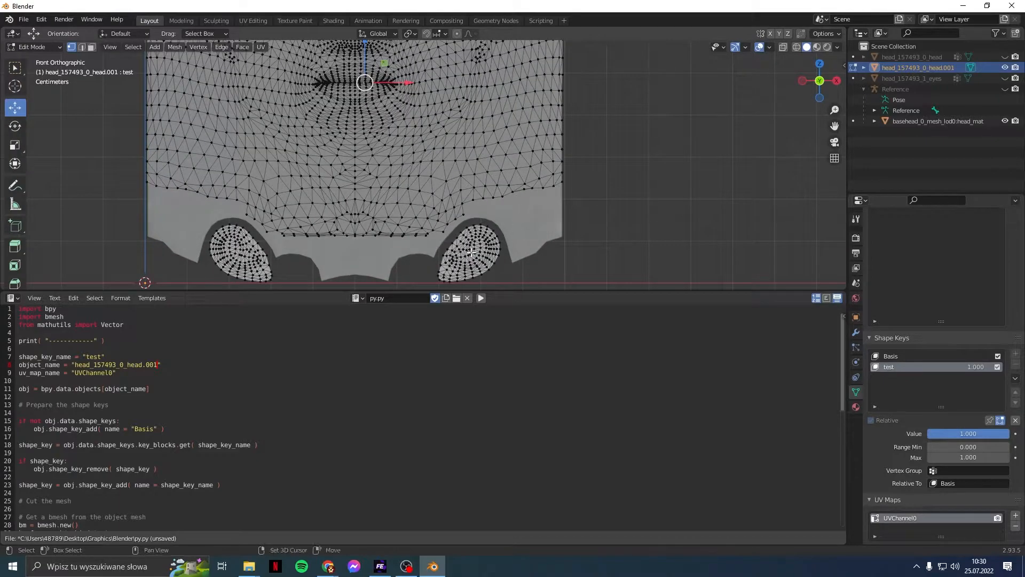
middle_drag(578, 253, 577, 245)
scroll(572, 244, up, 4)
shift+middle_drag(573, 167, 592, 61)
Step: Select both linked eye pieces and delete their vertices
click(540, 152)
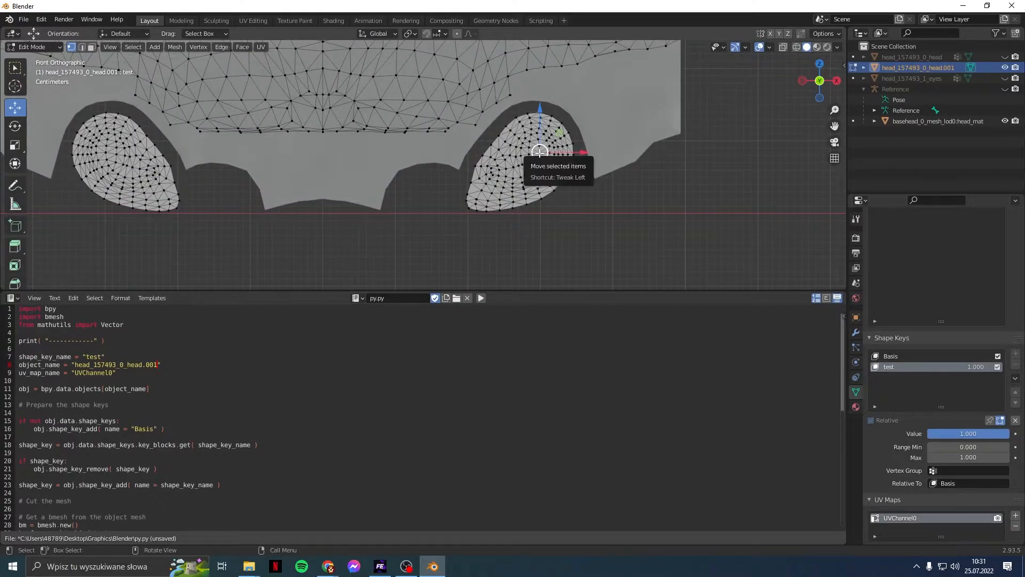
key(ctrl+l)
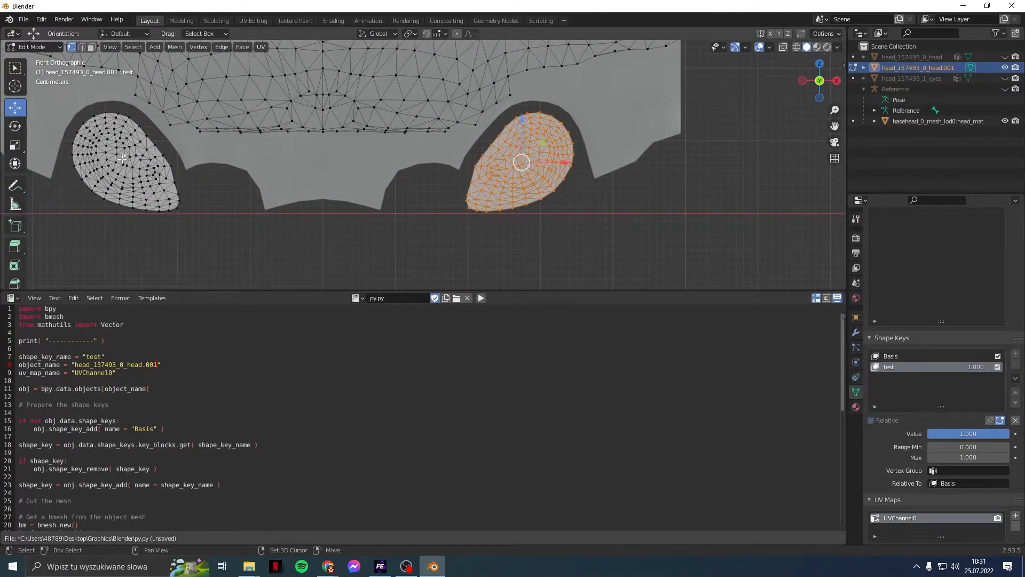
key(l)
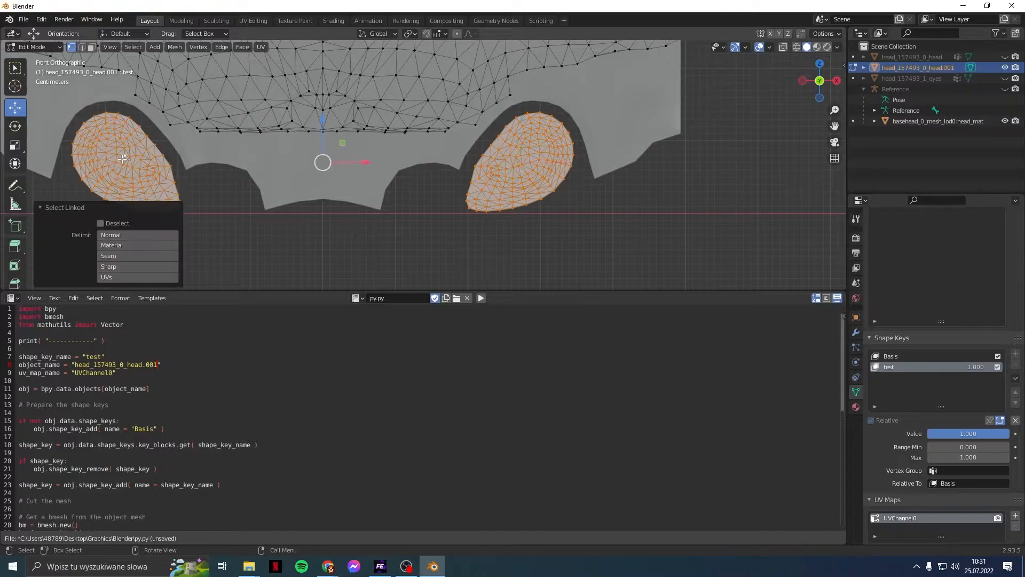
key(x)
click(137, 158)
scroll(282, 154, down, 2)
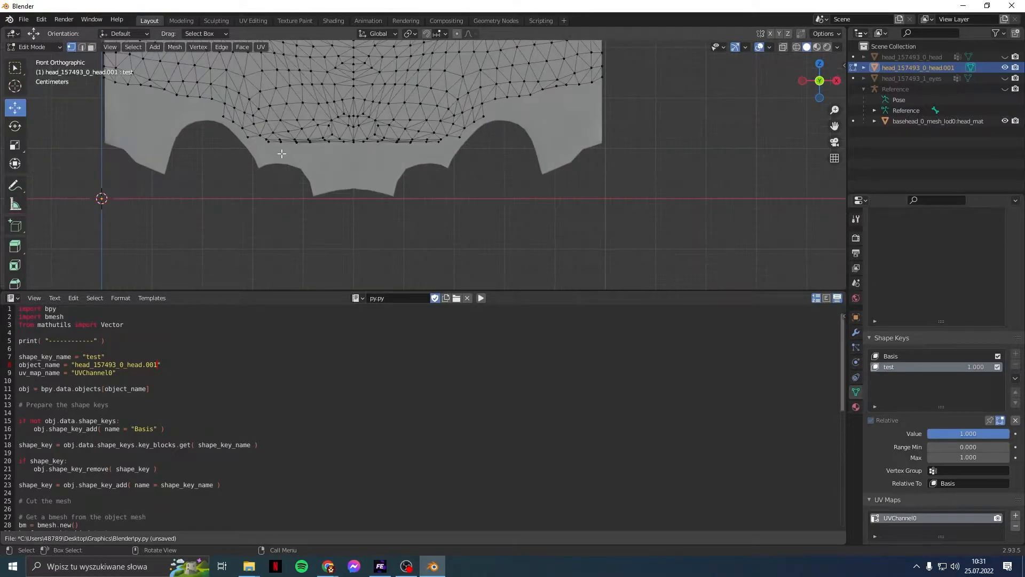
scroll(282, 154, down, 2)
shift+middle_drag(300, 83, 316, 211)
Step: Pick several vertices across the face, upper lip and nose of the head mesh
scroll(317, 192, down, 1)
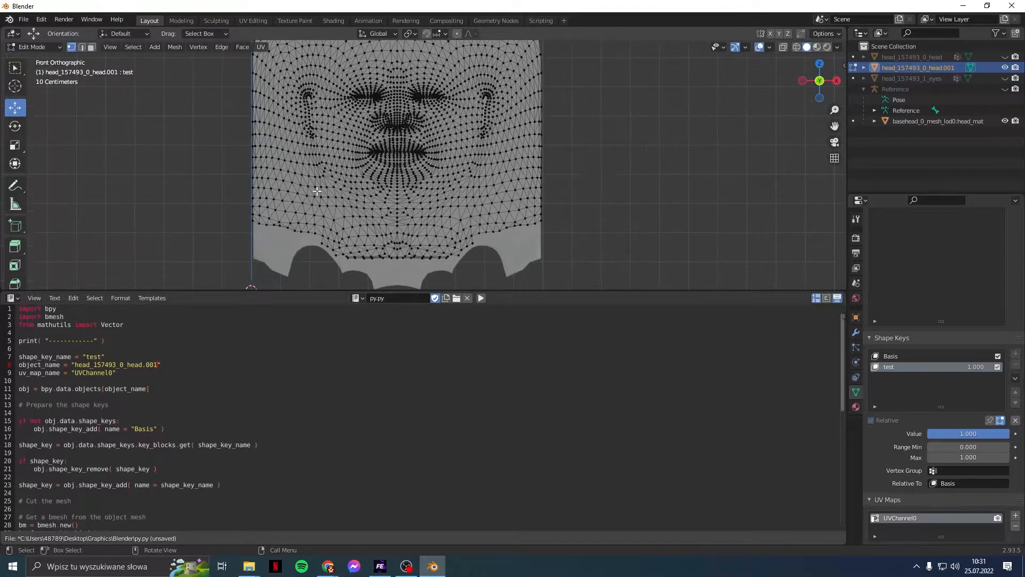
mouse_move(335, 124)
shift+middle_down()
mouse_move(336, 165)
mouse_move(337, 129)
shift+middle_up()
scroll(336, 167, down, 1)
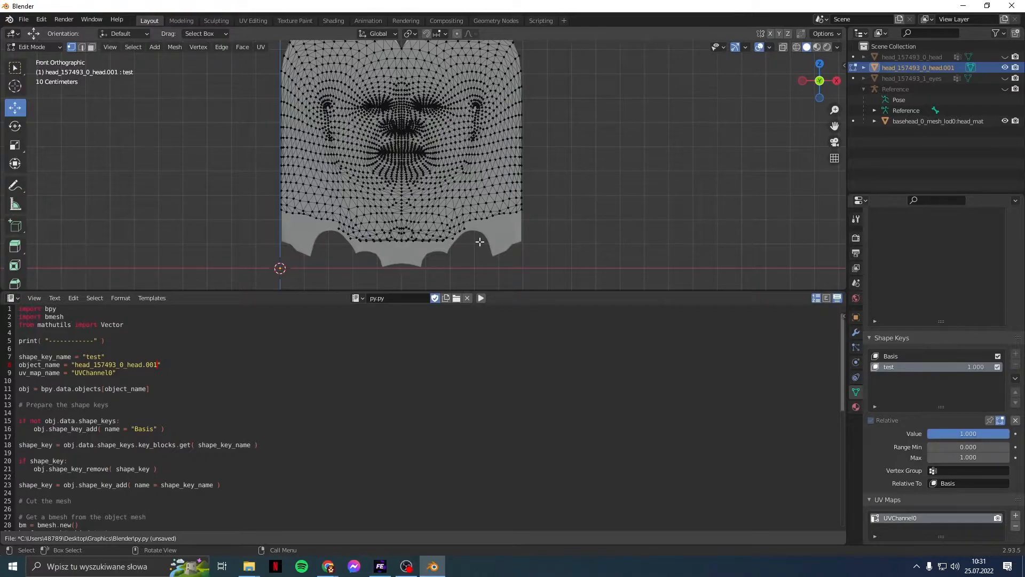
click(484, 186)
click(436, 198)
click(410, 205)
click(381, 208)
click(372, 129)
click(344, 123)
click(402, 128)
Step: Show the sidebar's Item transform values and switch editing to basehead_0_mesh_lod0:head_mat
mouse_move(839, 64)
mouse_down()
mouse_move(819, 64)
mouse_move(829, 64)
mouse_up()
click(826, 63)
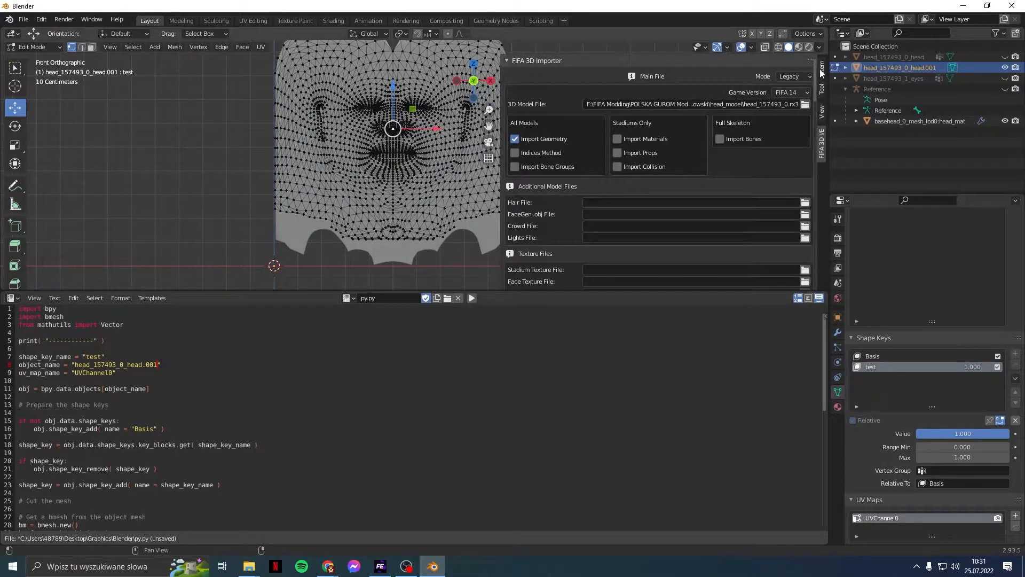
click(822, 68)
drag(505, 102, 641, 97)
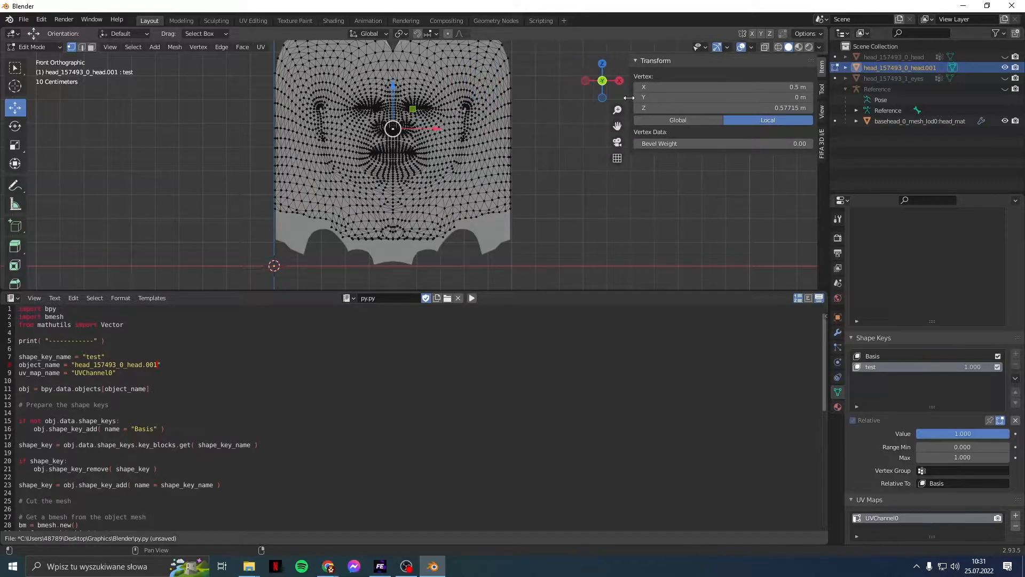
click(837, 121)
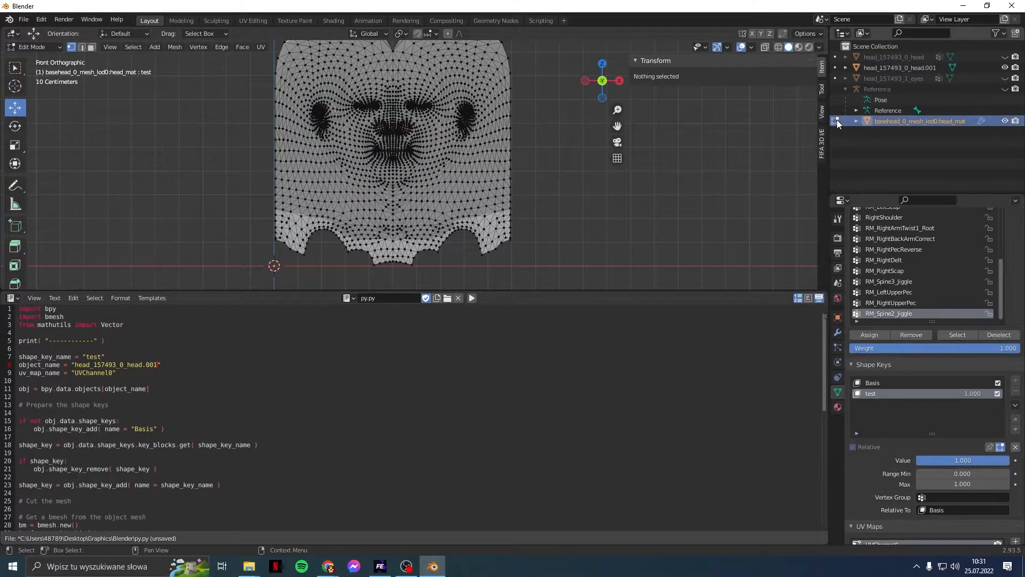
Step: Inspect the vertex weights of a nose vertex and a lip vertex
click(390, 127)
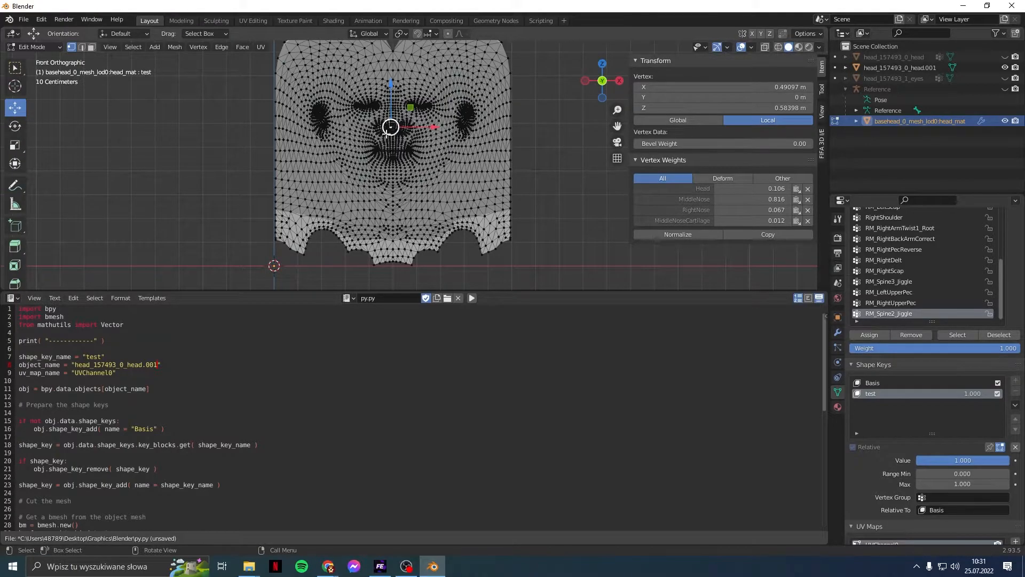
scroll(386, 132, up, 6)
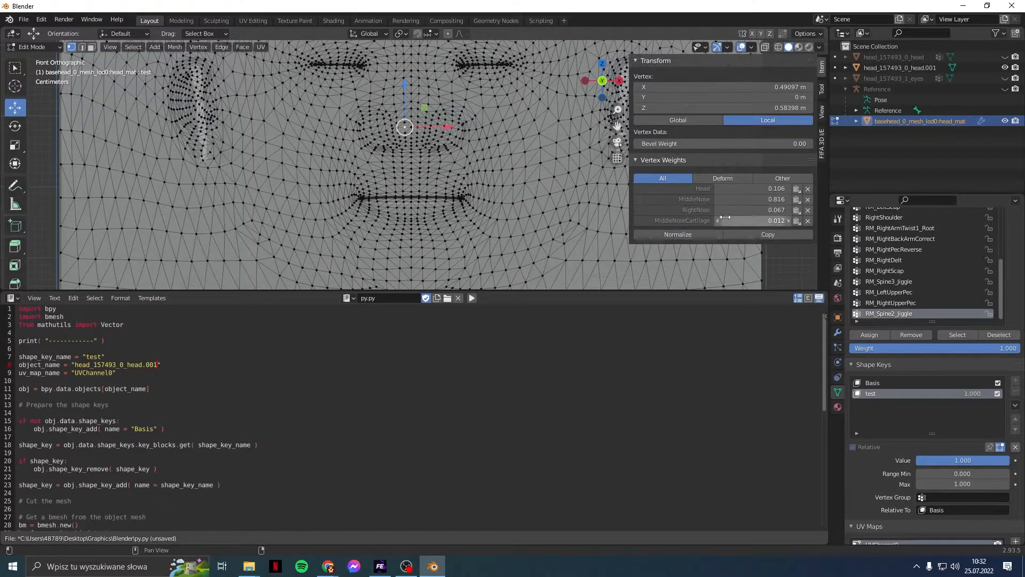
click(411, 190)
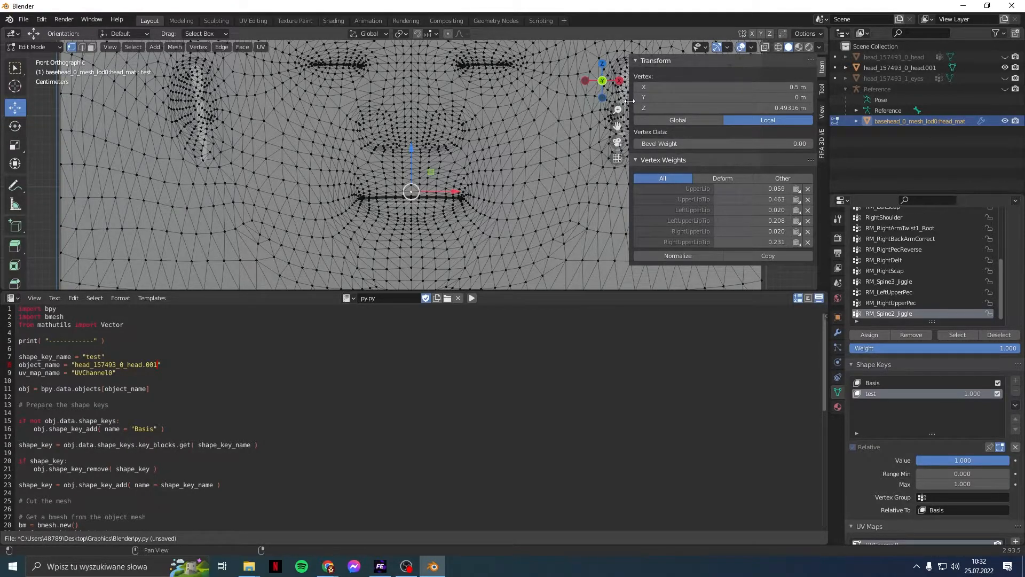
Step: Hide the vertex details panel, zoom out, and make Basis the active shape key
drag(630, 101, 801, 102)
scroll(528, 171, down, 2)
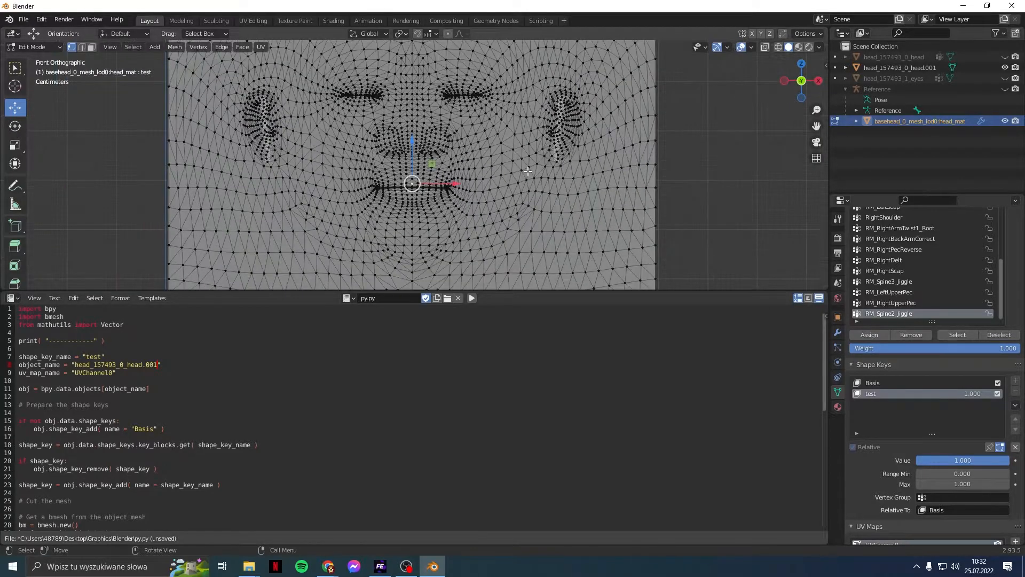
scroll(527, 171, down, 2)
scroll(526, 182, down, 2)
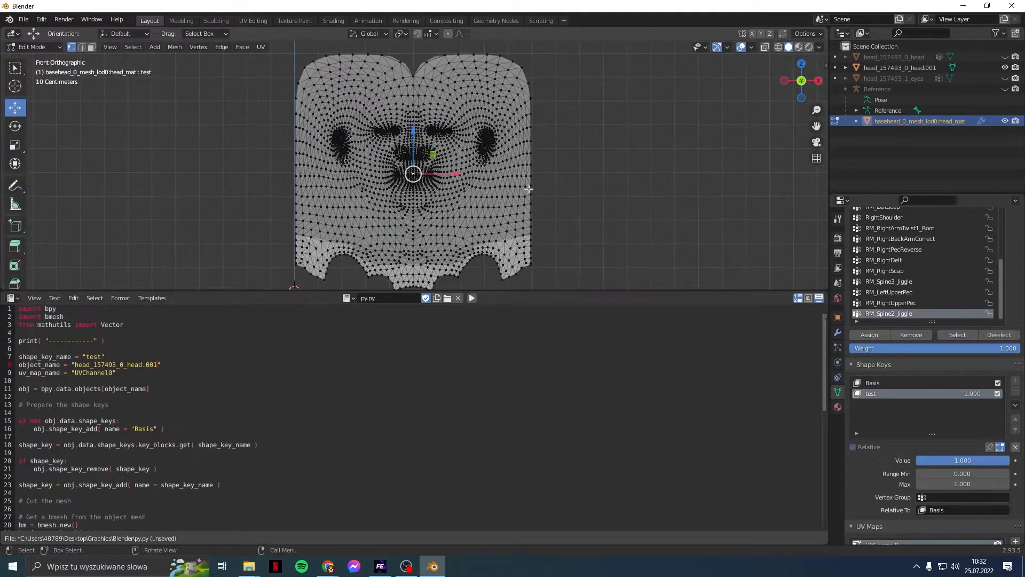
drag(501, 290, 501, 289)
click(934, 384)
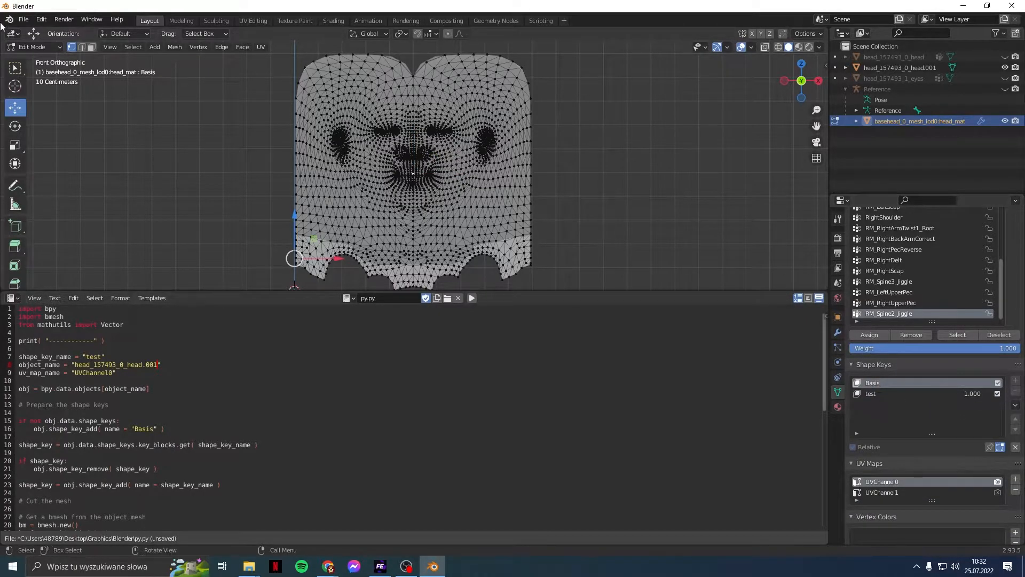
Step: Return to Object Mode, compare Basis and test, then delete both shape keys from basehead
click(34, 47)
click(45, 59)
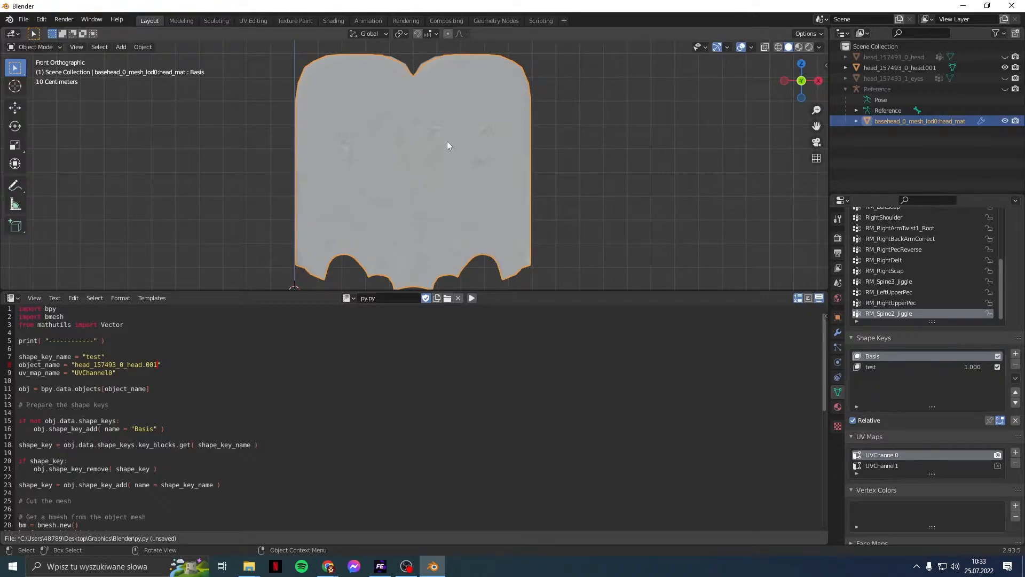
click(899, 368)
click(903, 357)
click(904, 368)
click(903, 358)
click(903, 362)
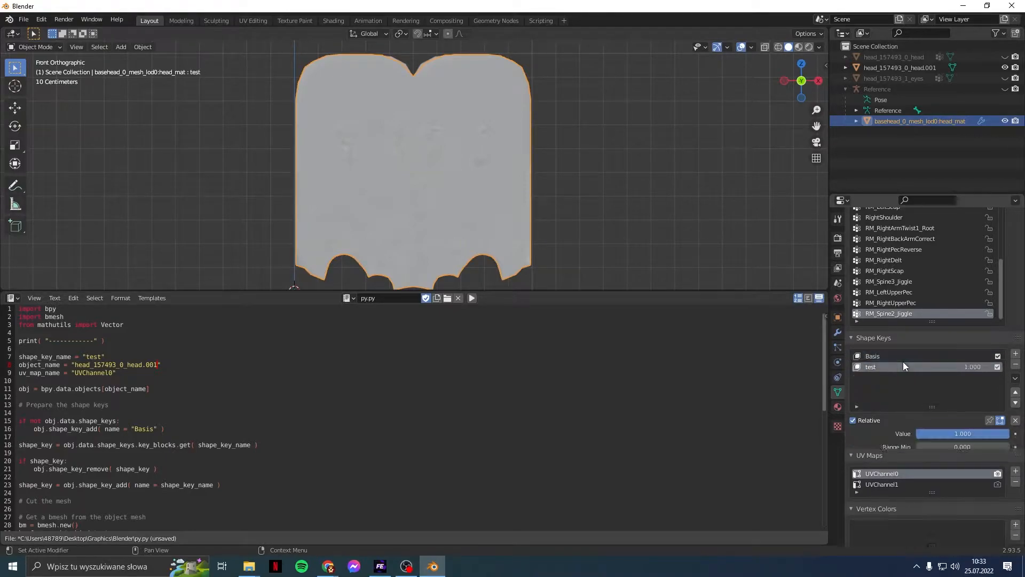
click(899, 354)
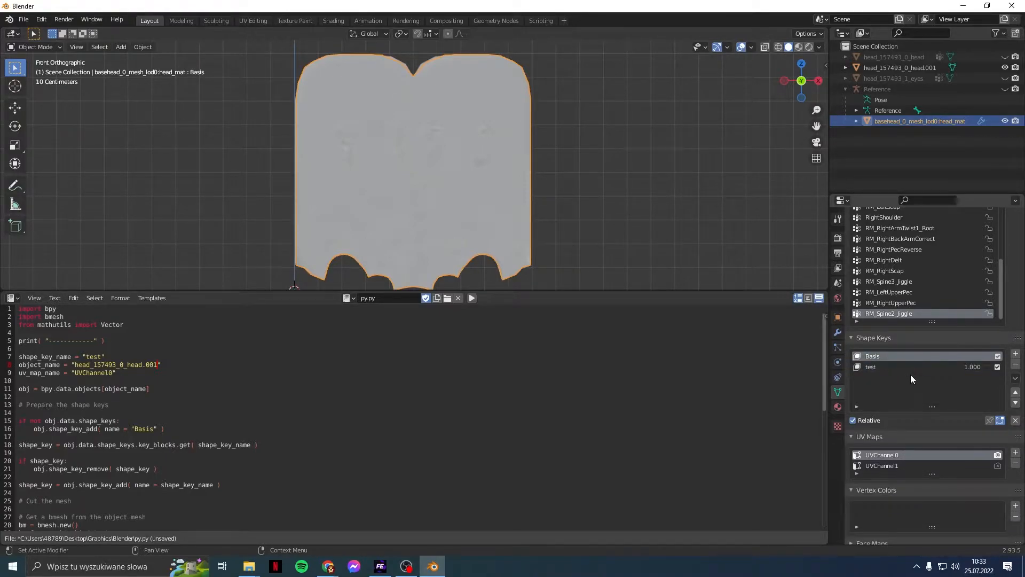
click(1016, 366)
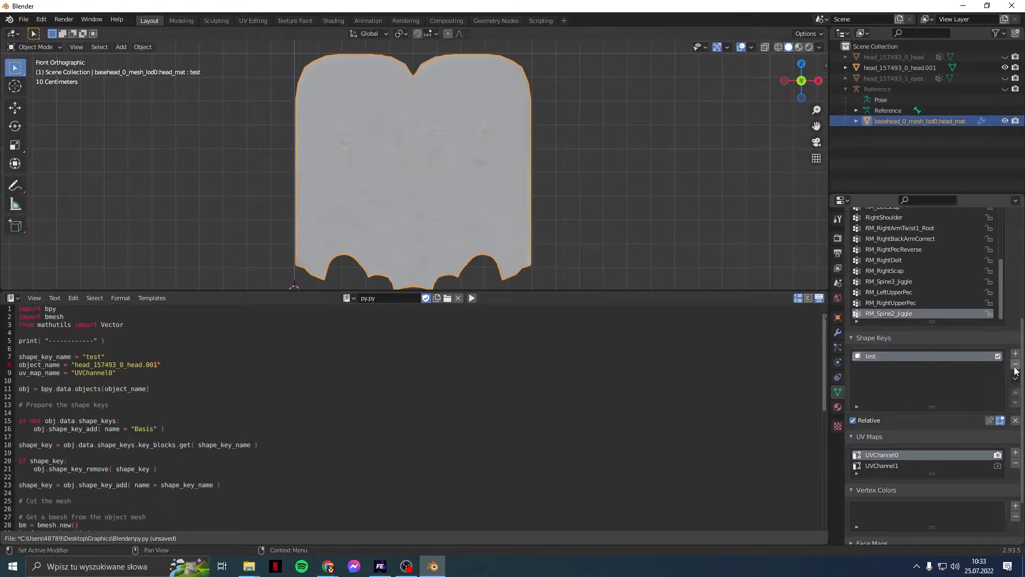
click(1016, 367)
Step: Delete head_157493_0_head.001's Basis and test shape keys and collapse the script editor
click(886, 66)
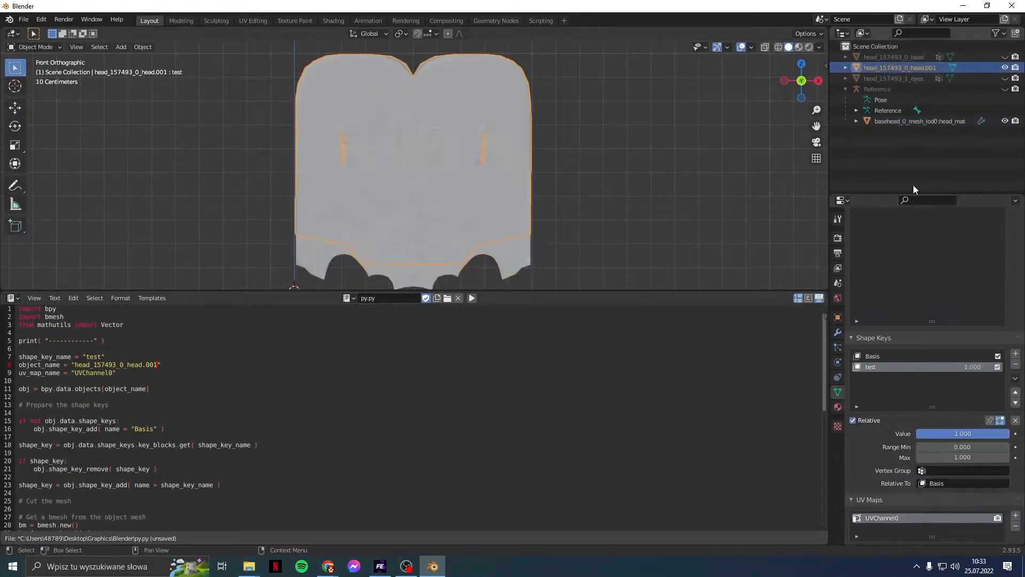
click(937, 357)
click(1017, 366)
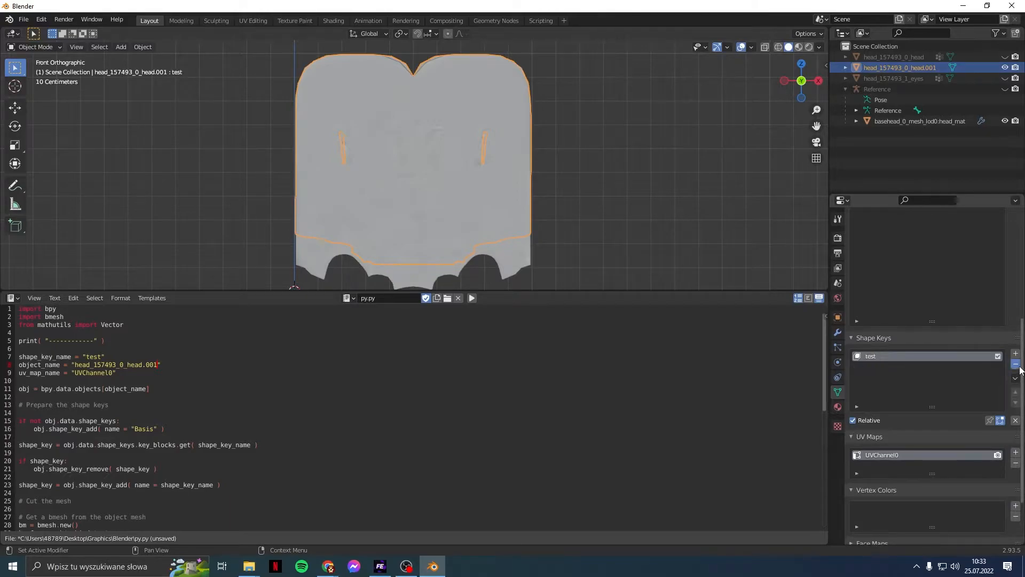
click(1018, 365)
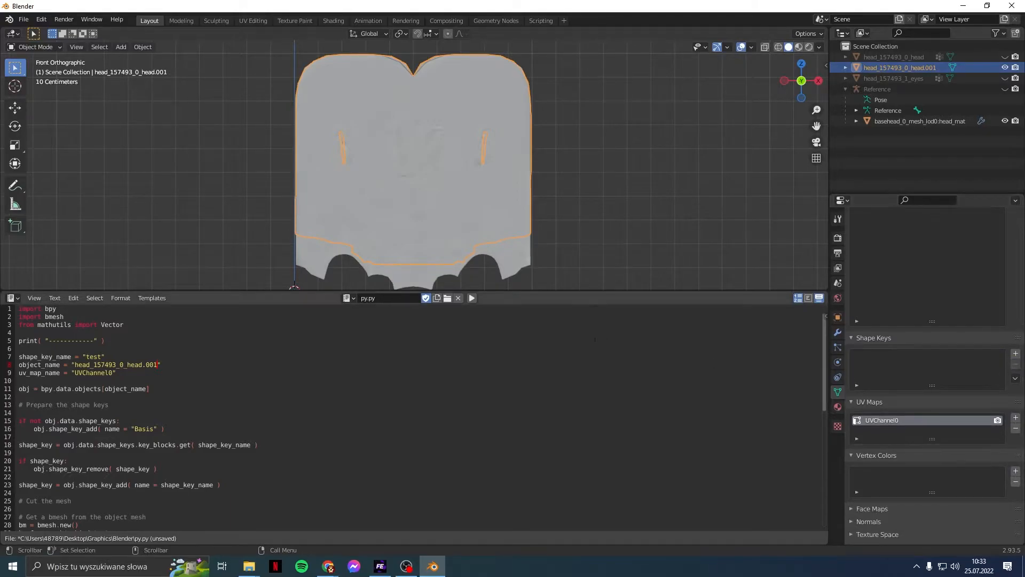
click(618, 222)
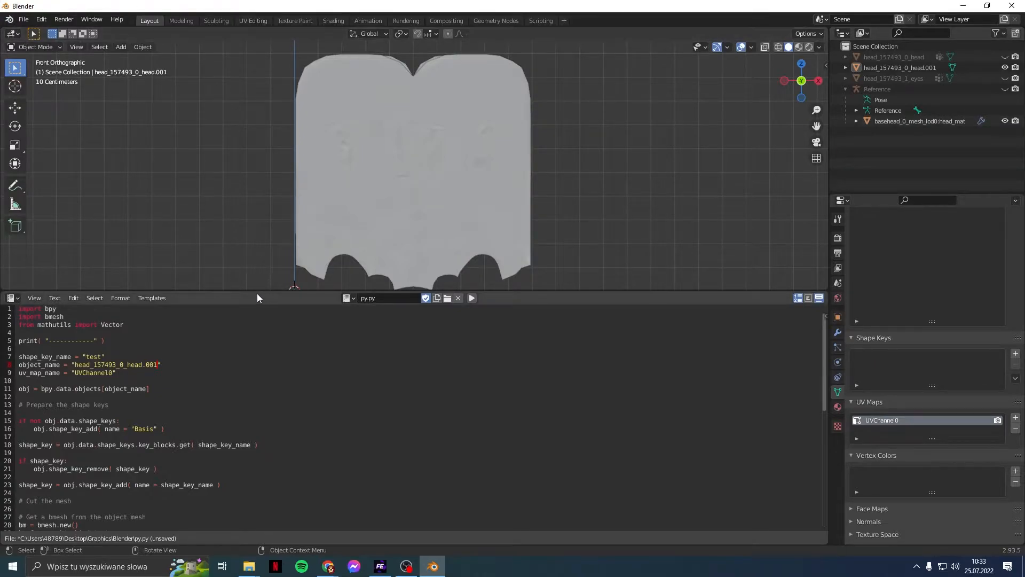
drag(258, 292, 258, 532)
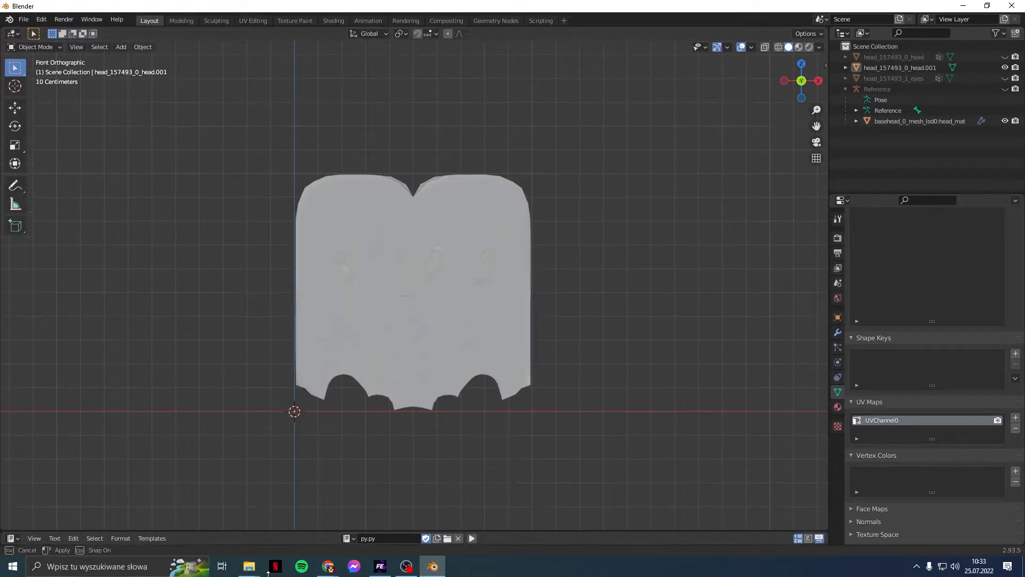
Step: Put head_157493_0_head.001 in Weight Paint mode with basehead_0_mesh_lod0 also selected
click(40, 49)
click(42, 104)
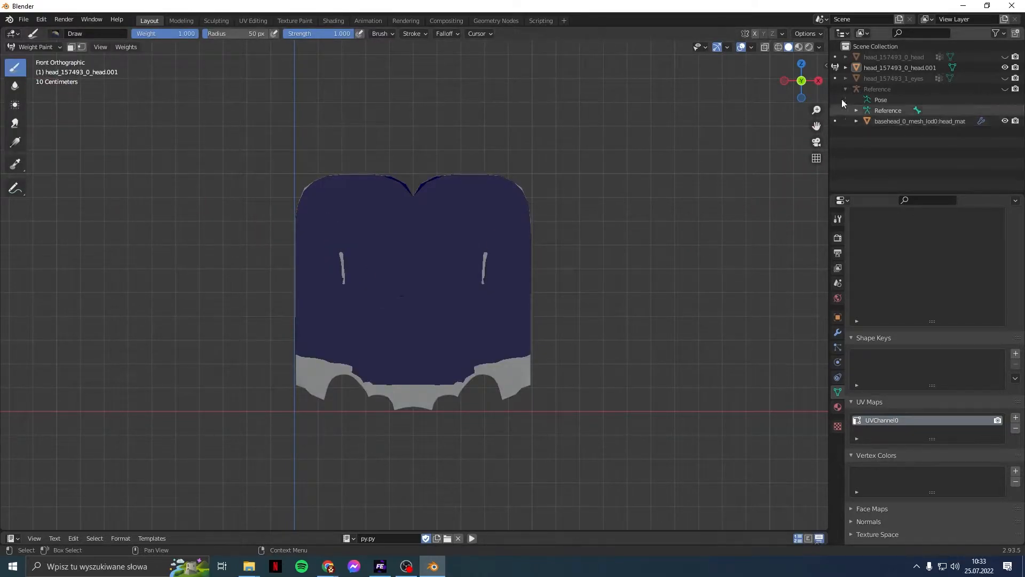
click(893, 68)
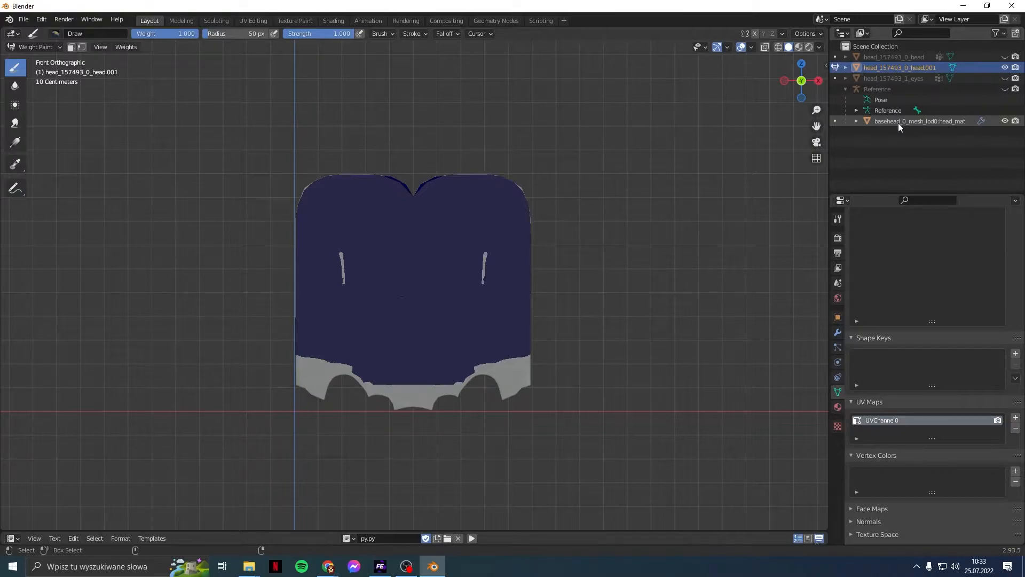
ctrl+click(898, 122)
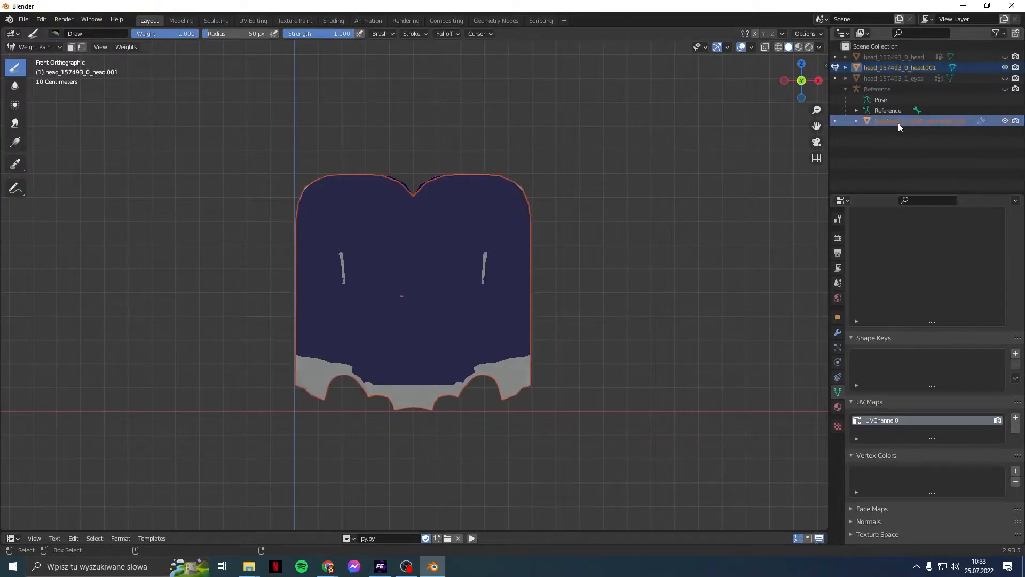
click(126, 47)
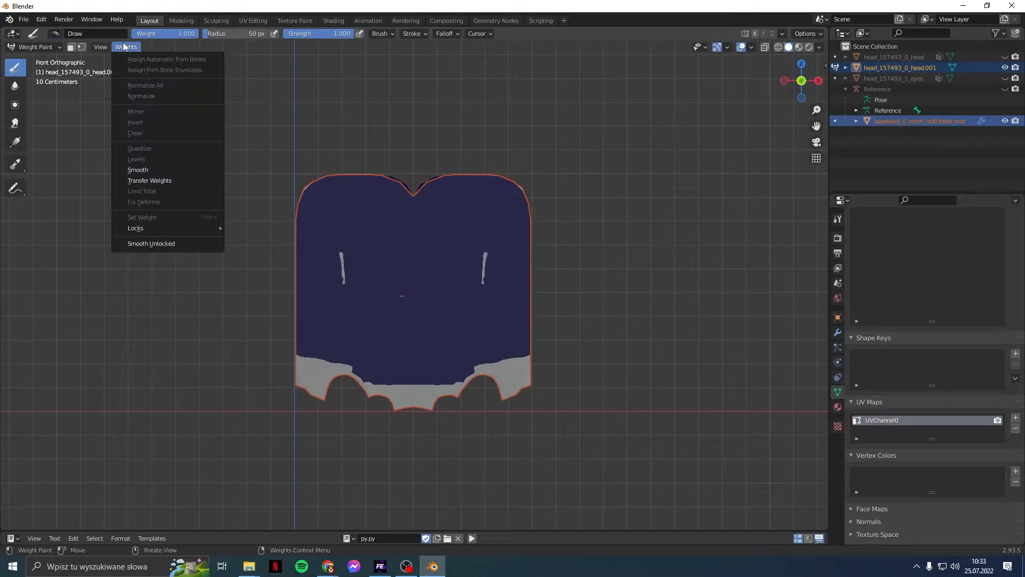
Step: Transfer weights from basehead with Object Transform off and Source Layers set to By Name
click(152, 180)
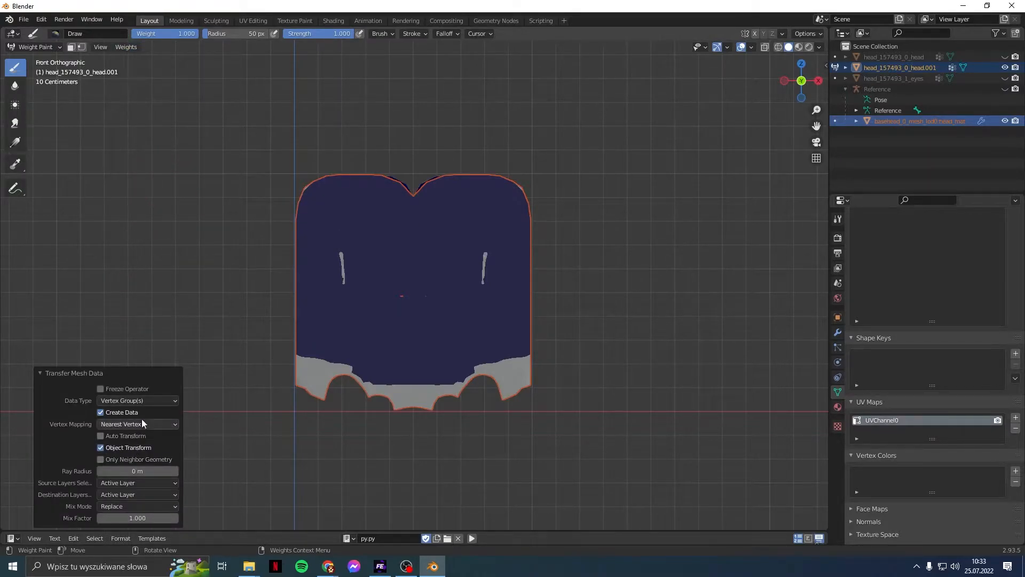
click(133, 450)
click(136, 485)
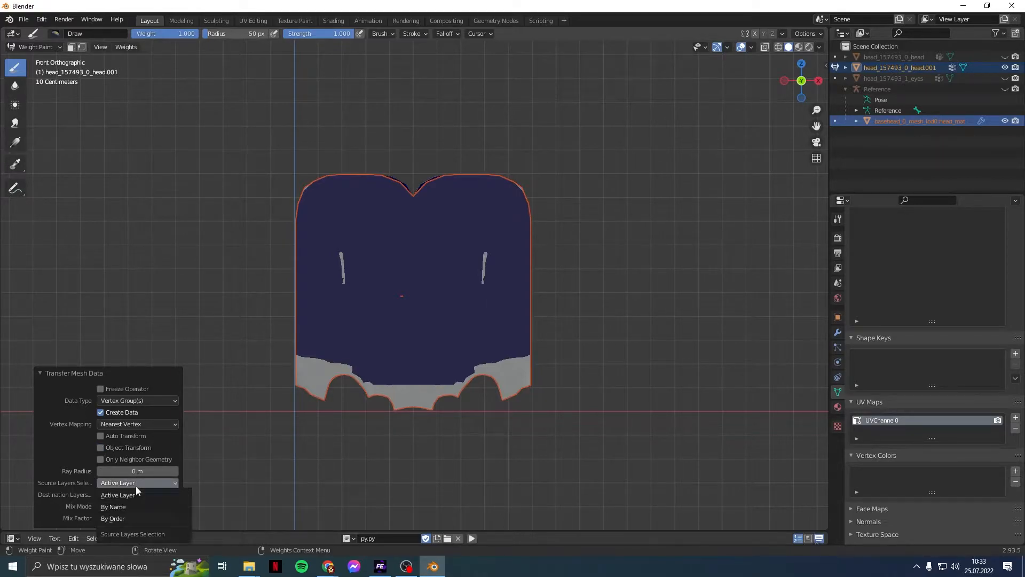
click(132, 506)
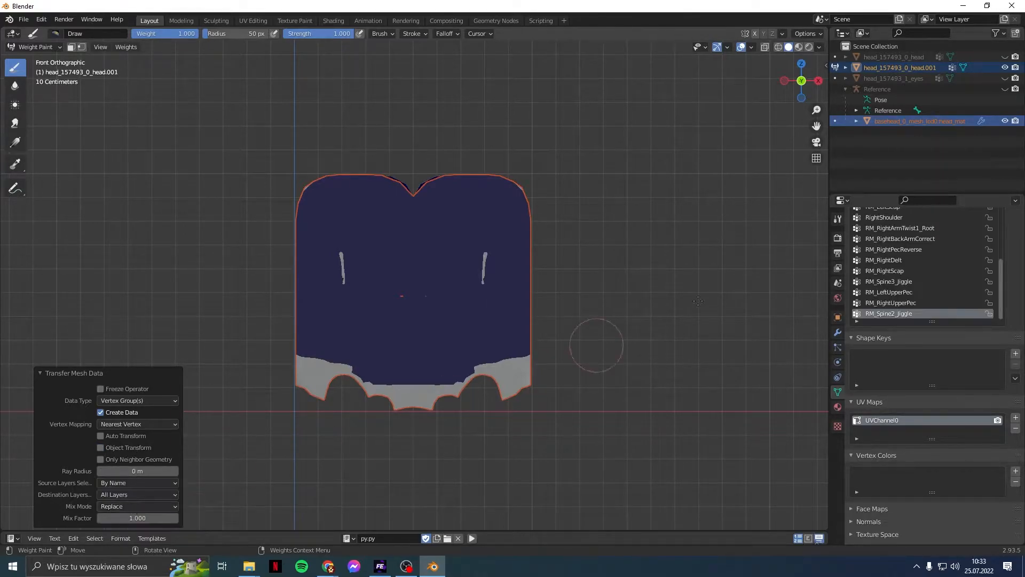
Step: Step through the transferred vertex groups from RM_RightUpperPec, checking their weights
click(915, 303)
key(Up)
key(Up)
key(Up)
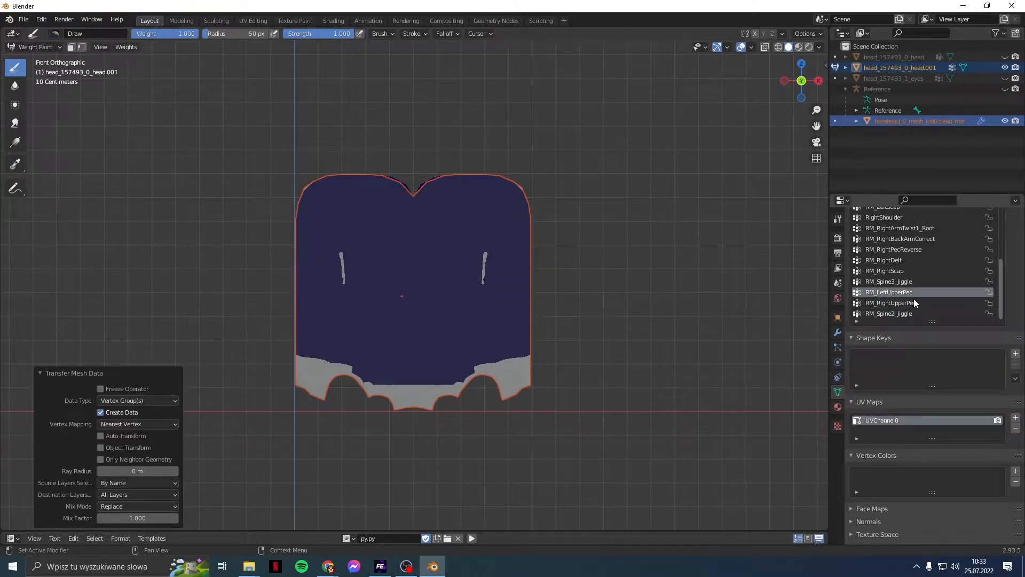
key(Down)
key(Up)
key(Up)
key(Up)
key(Up)
key(Up)
key(Up)
key(Up)
key(Up)
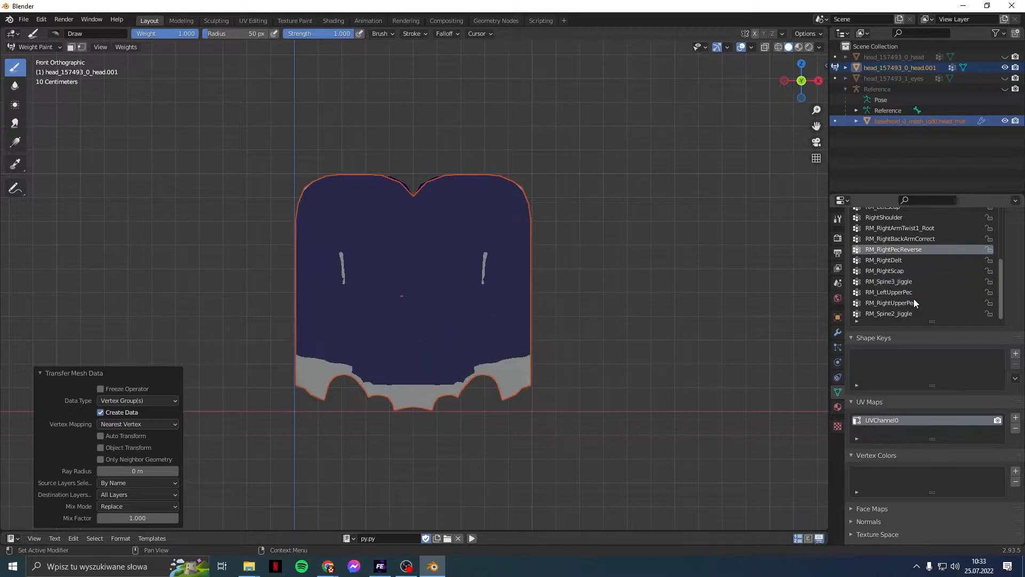
key(Up)
key(Up)
key(Up)
key(Up)
key(Up)
key(Up)
key(Up)
key(Up)
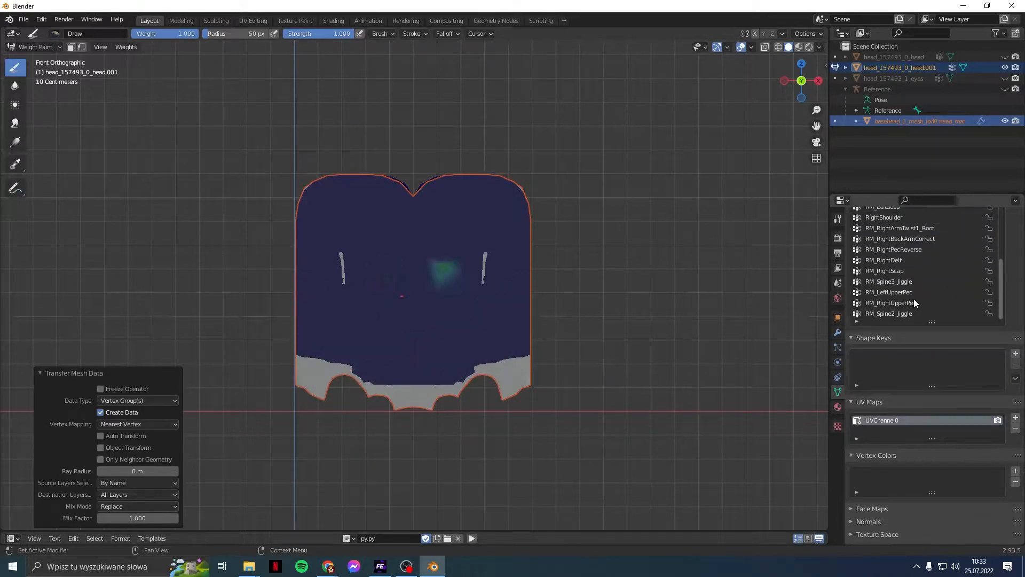
key(Up)
key(Up)
key(Up)
key(Up)
key(Up)
key(Up)
key(Up)
key(Up)
key(Up)
key(Up)
key(Up)
key(Up)
key(Up)
key(Up)
key(Up)
key(Up)
key(Up)
key(Up)
key(Up)
key(Up)
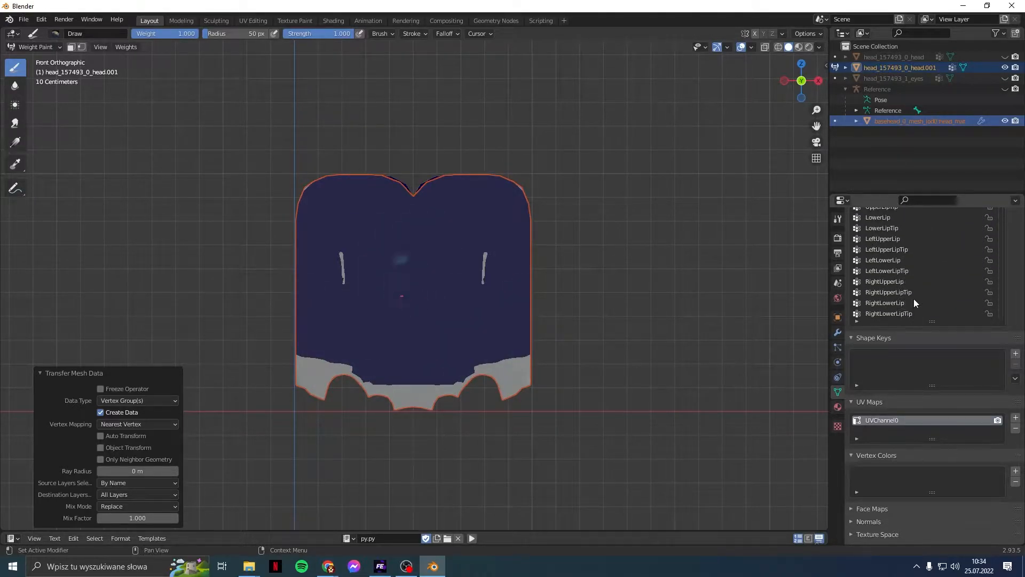
key(Down)
key(Down)
key(Up)
key(Down)
key(Down)
key(Down)
key(Down)
key(Up)
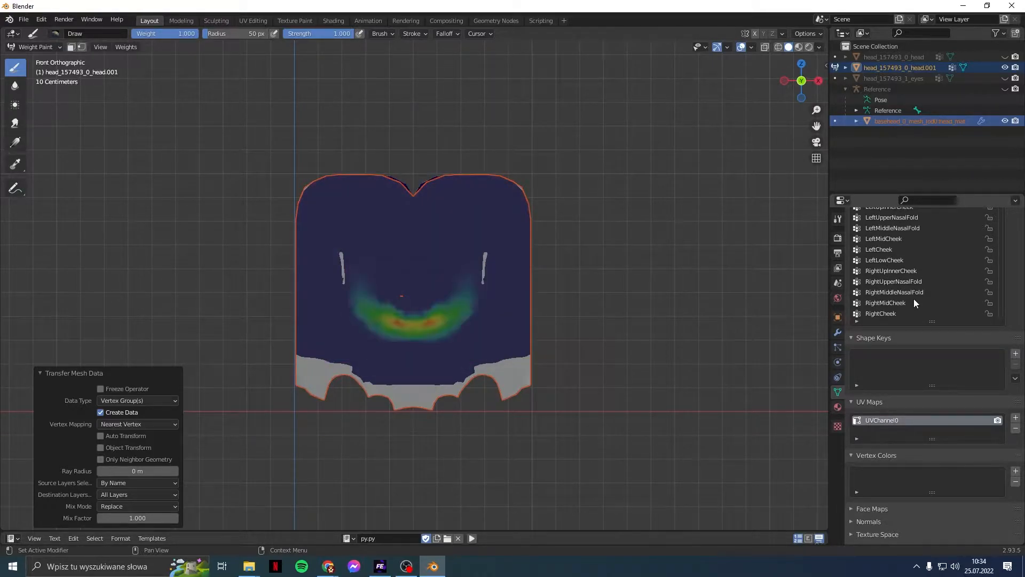
key(Down)
key(Down)
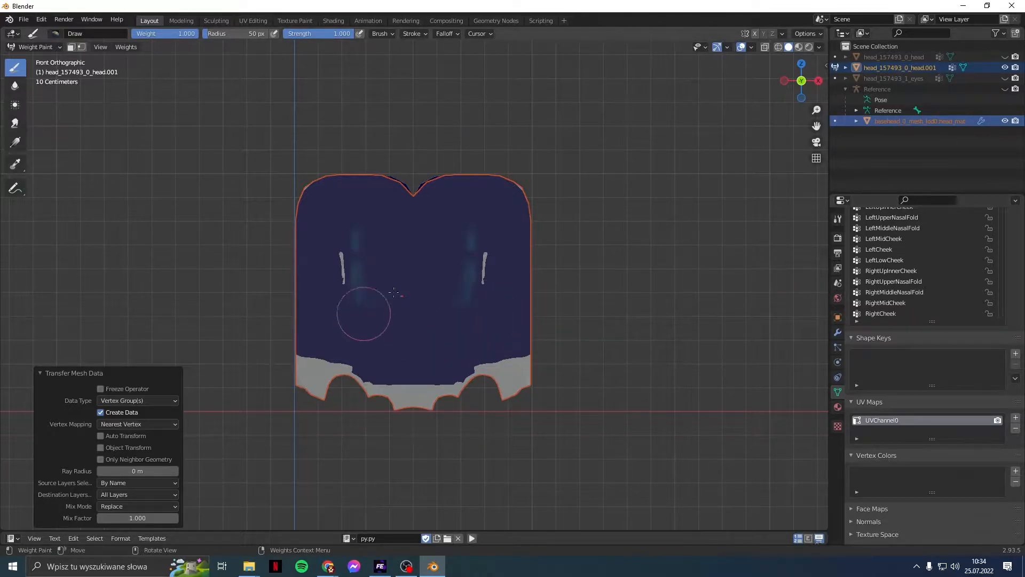
Step: Inspect the LeftCheek and LeftLowCheek group weights on the head mesh
click(908, 249)
key(Up)
key(Up)
key(Up)
key(Up)
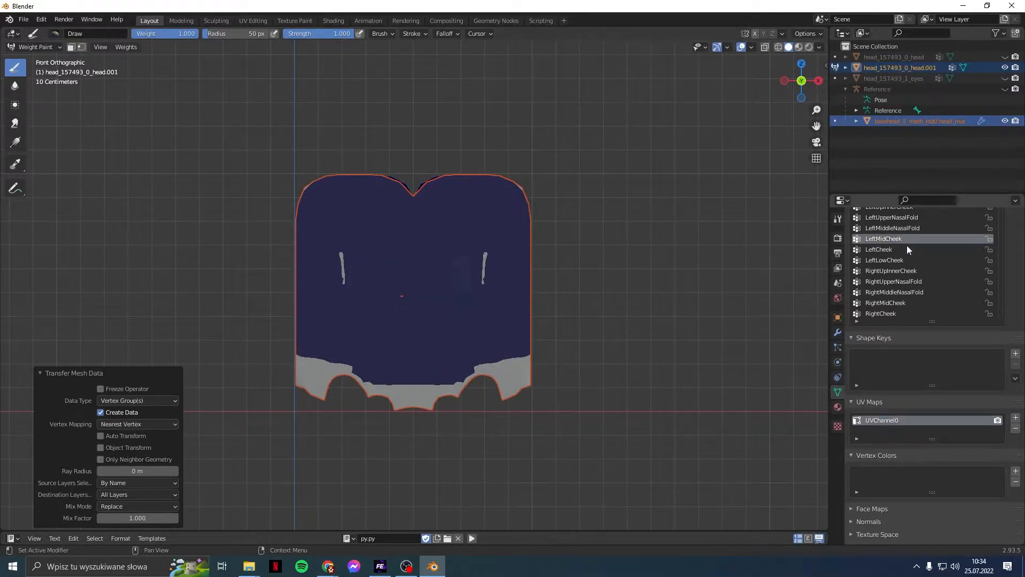
key(Up)
key(Up)
key(Up)
key(Up)
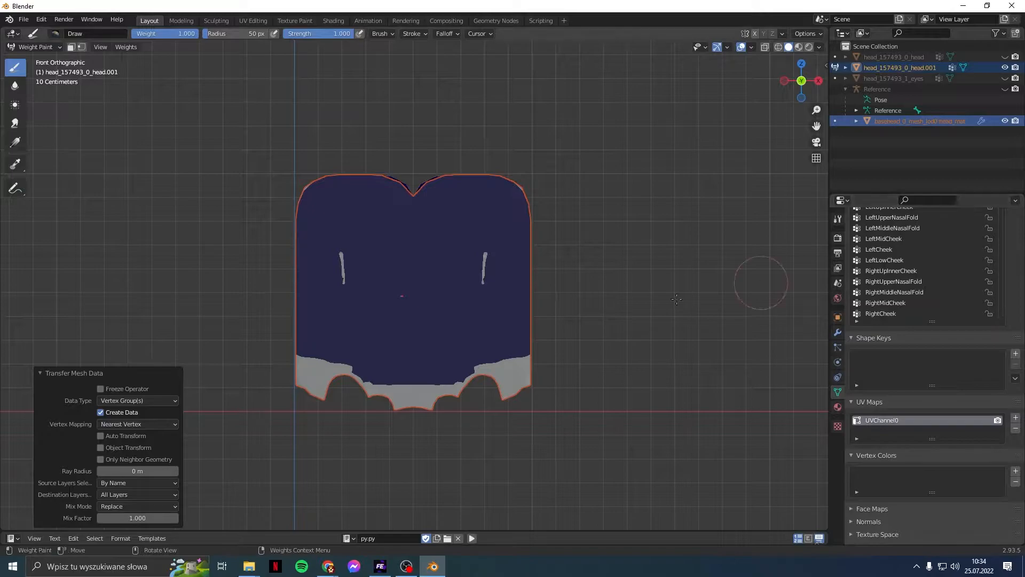
click(922, 260)
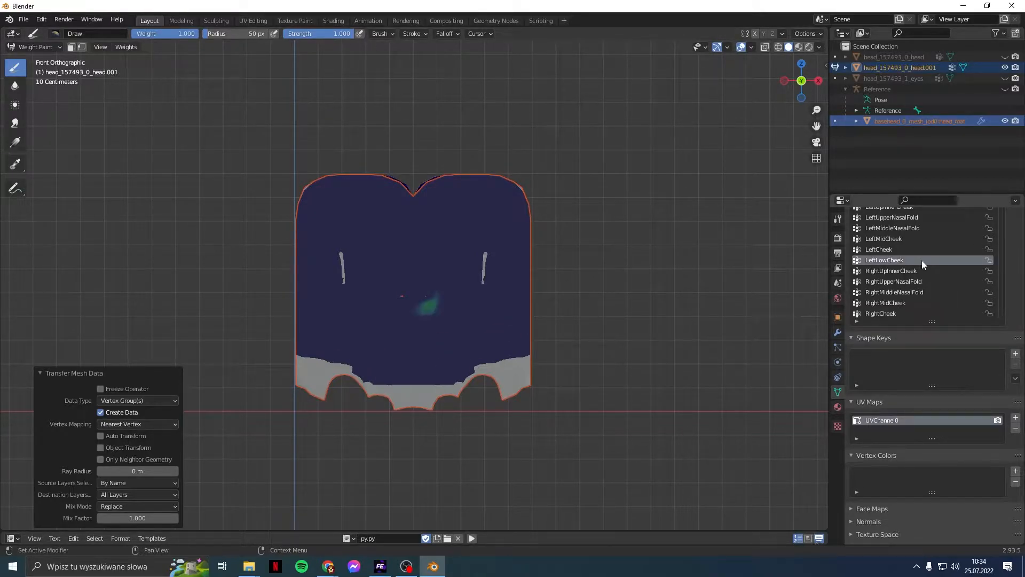
key(Down)
key(Down)
key(Down)
key(Down)
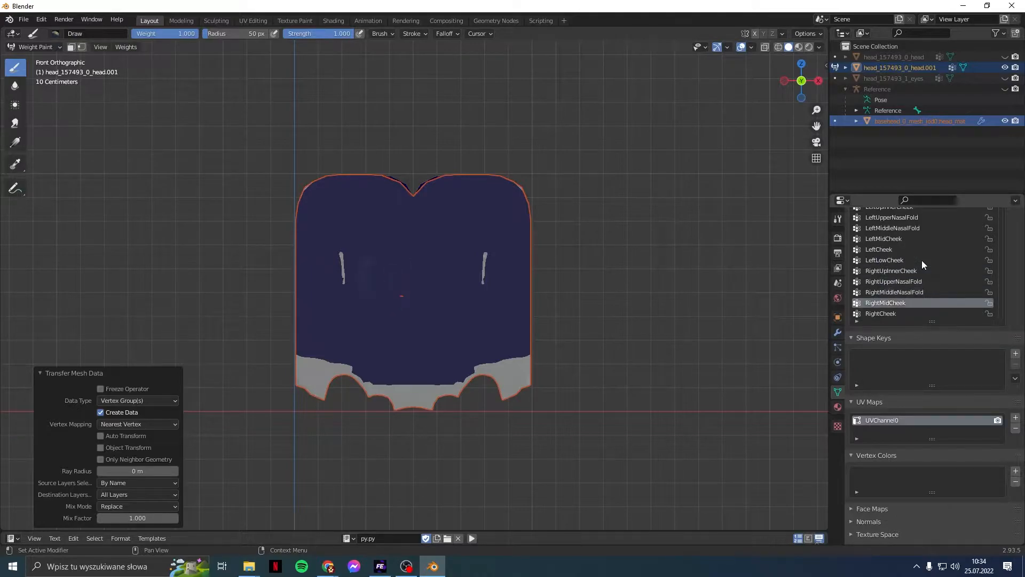
key(Down)
key(Down)
key(Down)
key(Down)
key(Down)
key(Down)
key(Down)
key(Down)
key(Down)
key(Down)
key(Down)
key(Down)
key(Down)
key(Down)
key(Down)
key(Down)
key(Down)
key(Down)
key(Down)
key(Down)
key(Down)
key(Down)
key(Down)
key(Down)
key(Down)
key(Down)
key(Down)
key(Down)
key(Down)
key(Down)
Step: Select head_157493_0_head.001, hide the basehead mesh and unhide the original head_157493_0_head
click(911, 170)
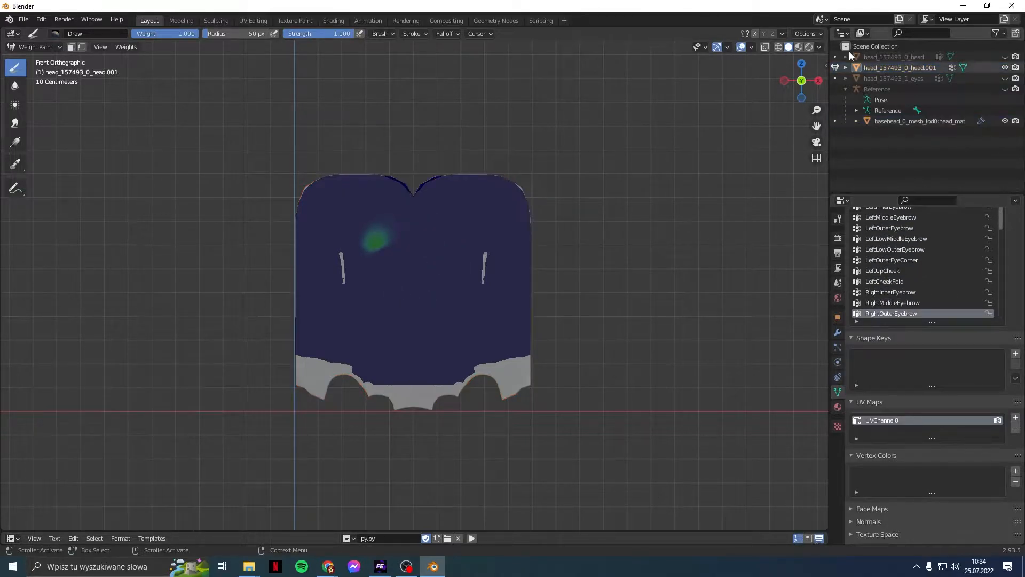
click(856, 66)
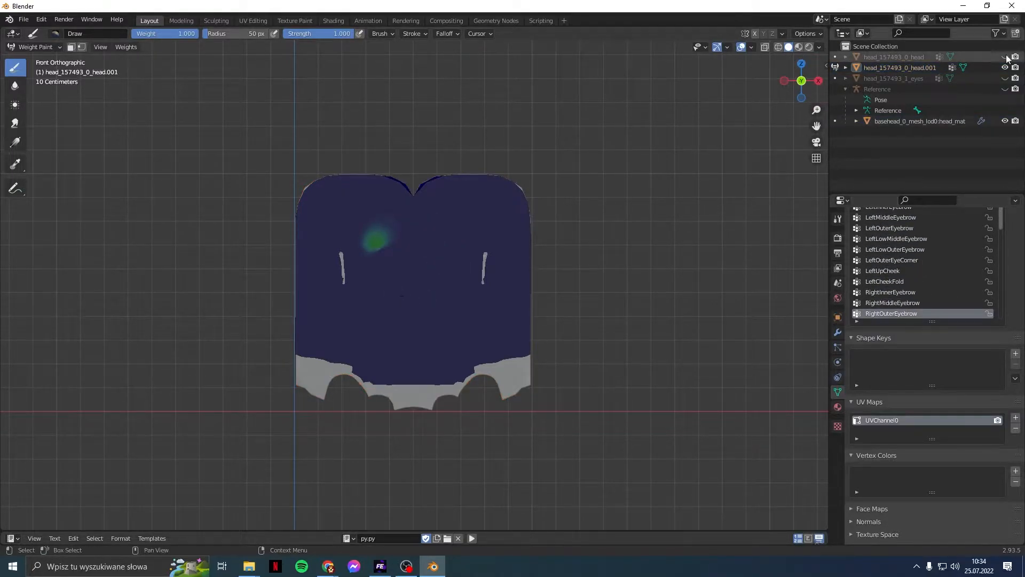
click(1006, 122)
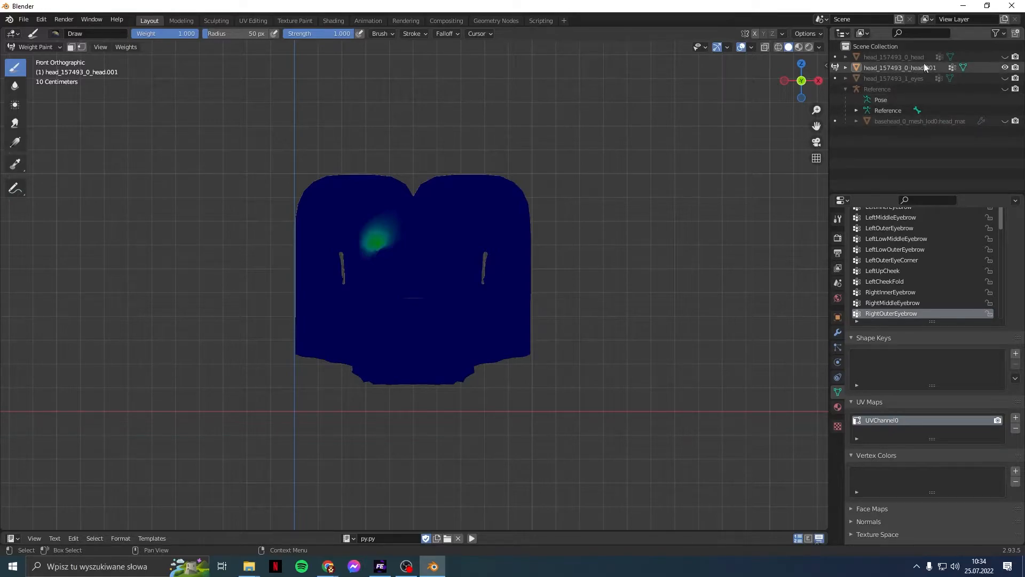
click(1005, 57)
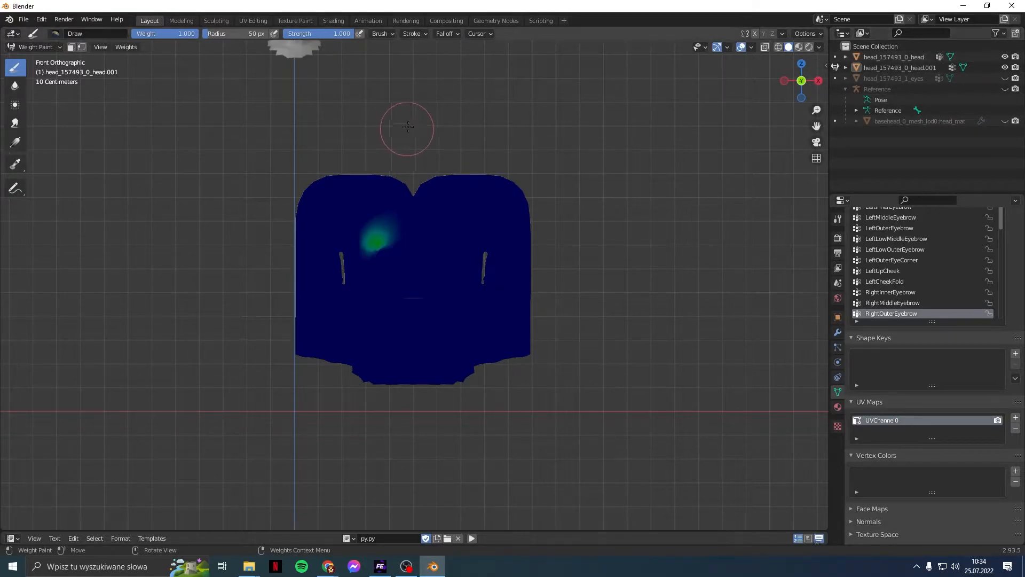
shift+middle_drag(405, 130, 506, 250)
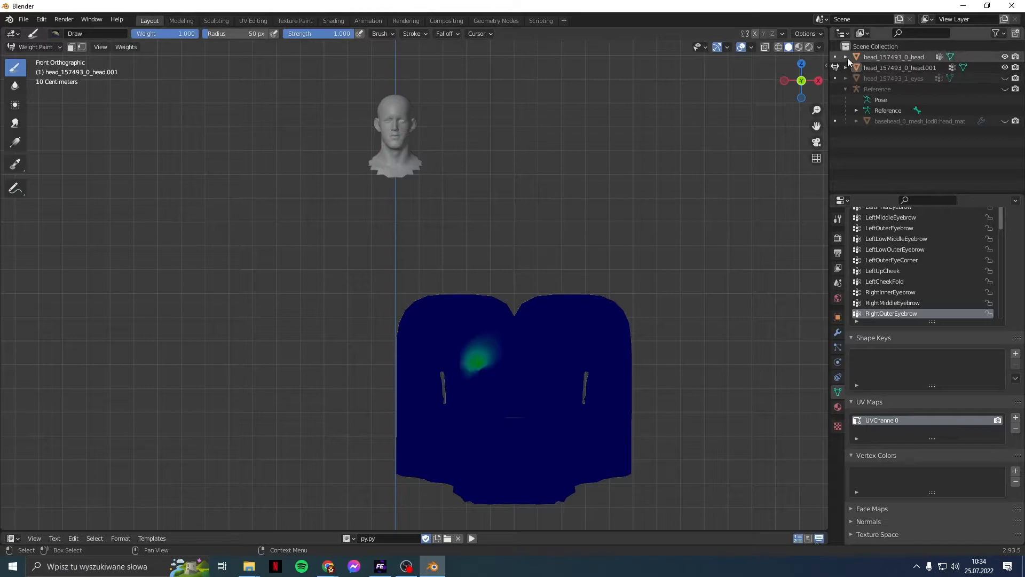
Step: Transfer weights from the original head onto head.001 using Topology vertex mapping
click(836, 57)
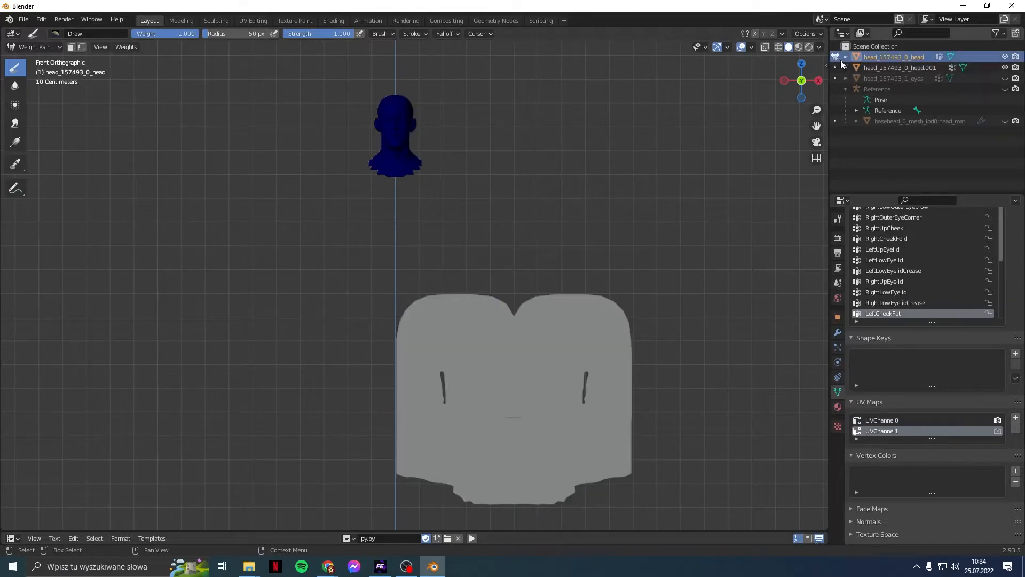
ctrl+click(893, 66)
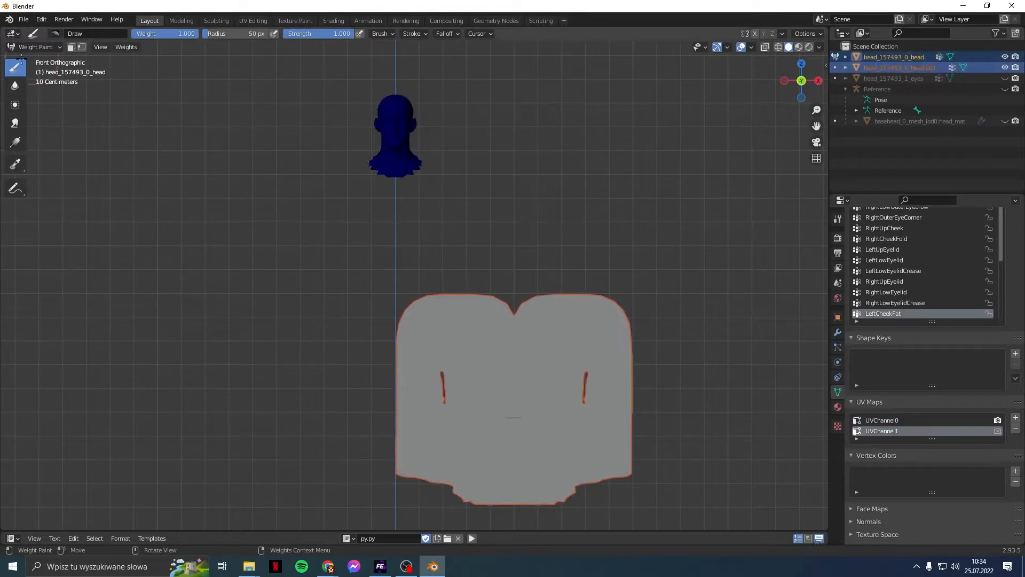
click(119, 48)
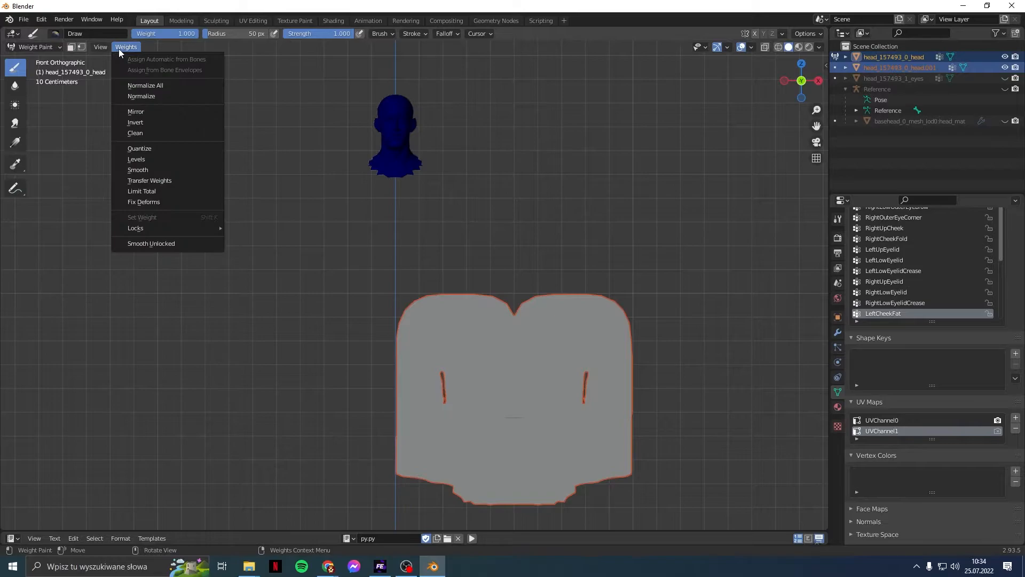
click(157, 181)
click(131, 423)
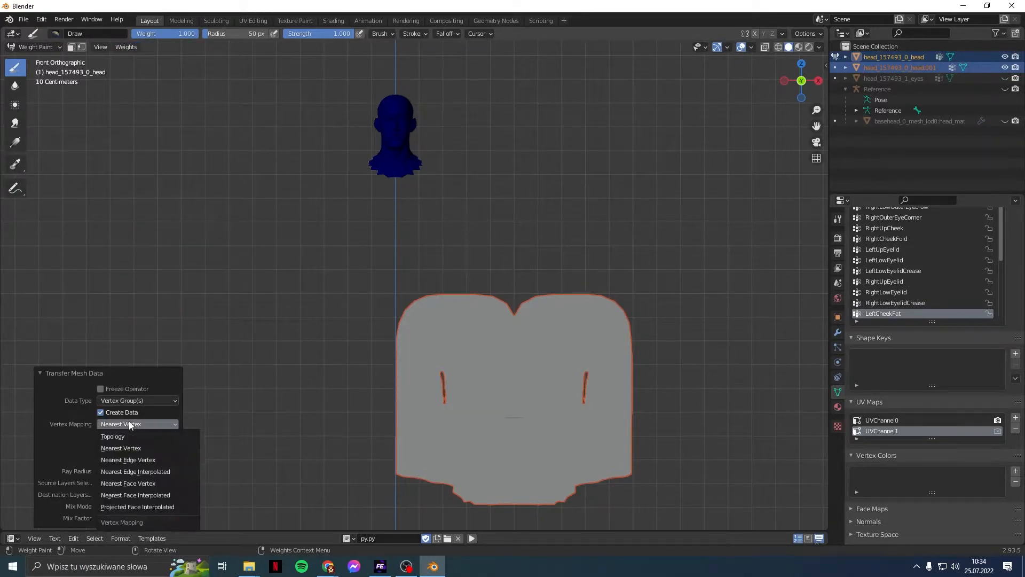
click(127, 436)
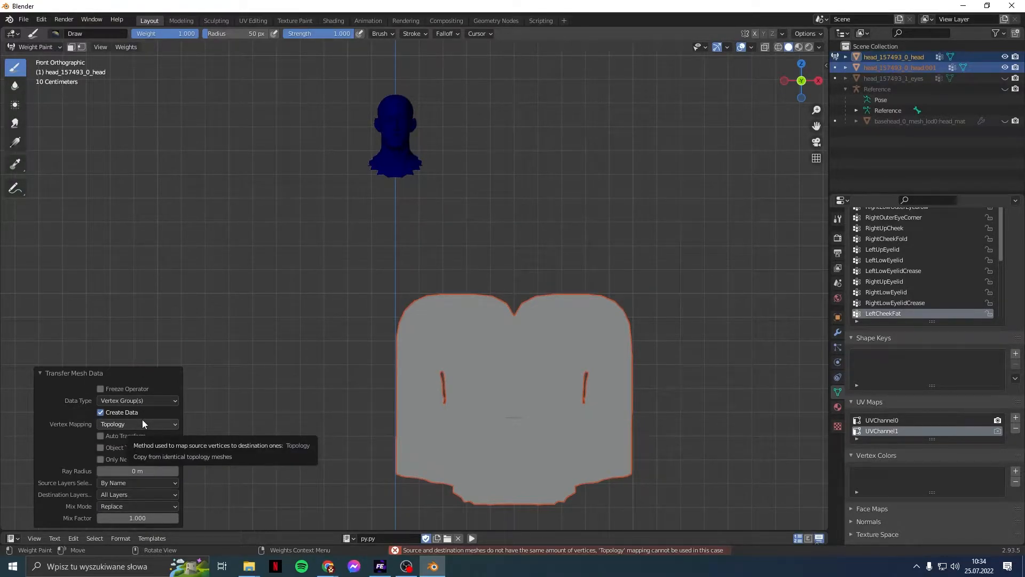
Step: Center the blue head in view and undo the weight transfer
scroll(257, 209, up, 4)
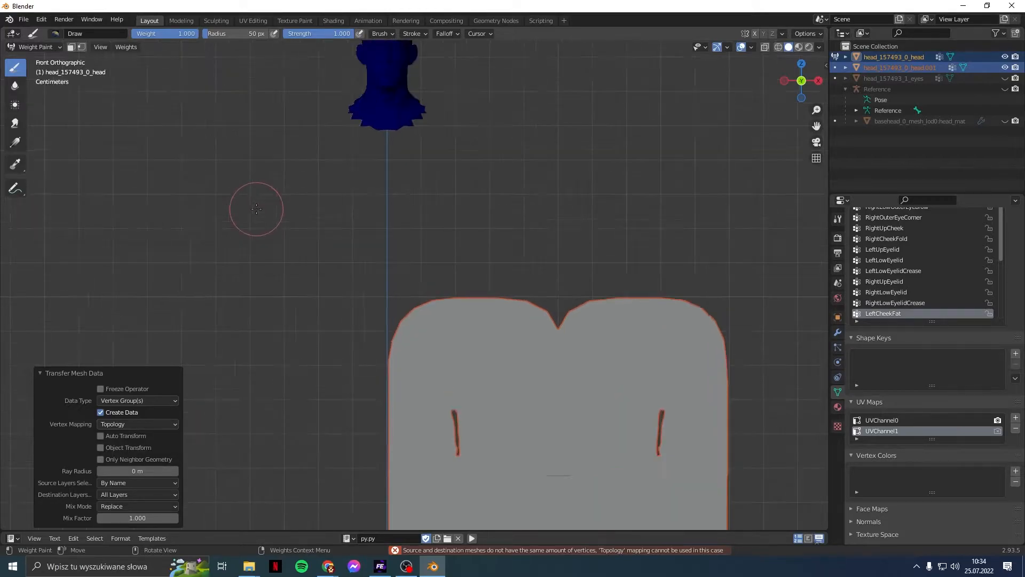
shift+middle_drag(247, 131, 295, 363)
scroll(295, 362, up, 3)
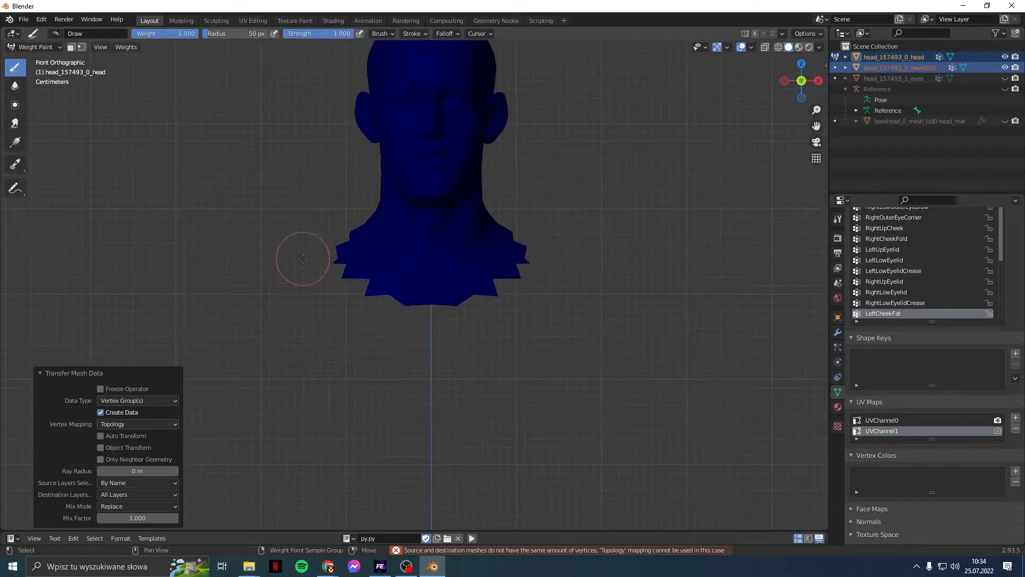
shift+middle_drag(297, 251, 322, 414)
scroll(303, 327, up, 1)
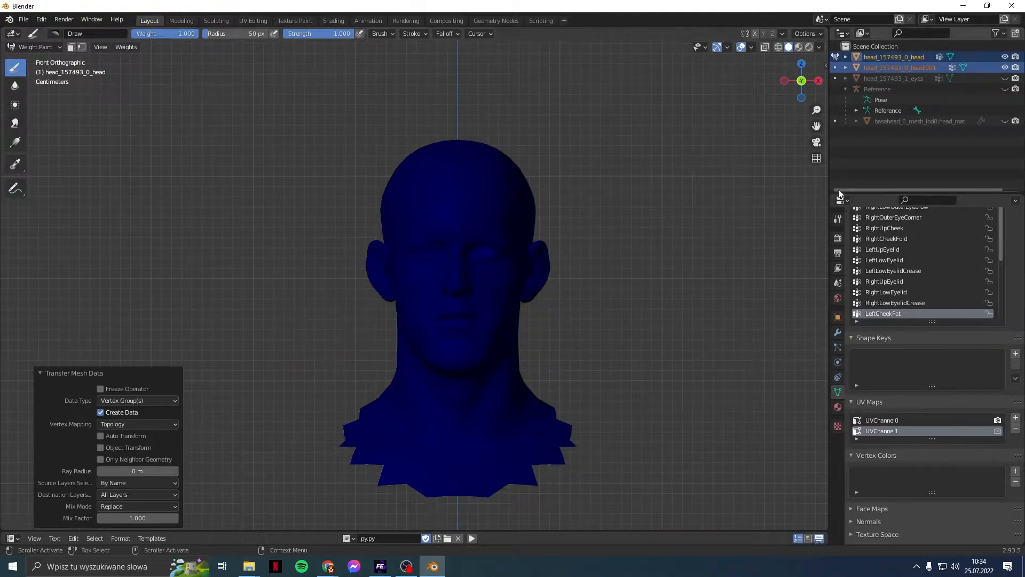
key(ctrl+z)
key(ctrl+z)
key(ctrl+z)
key(ctrl+z)
key(ctrl+z)
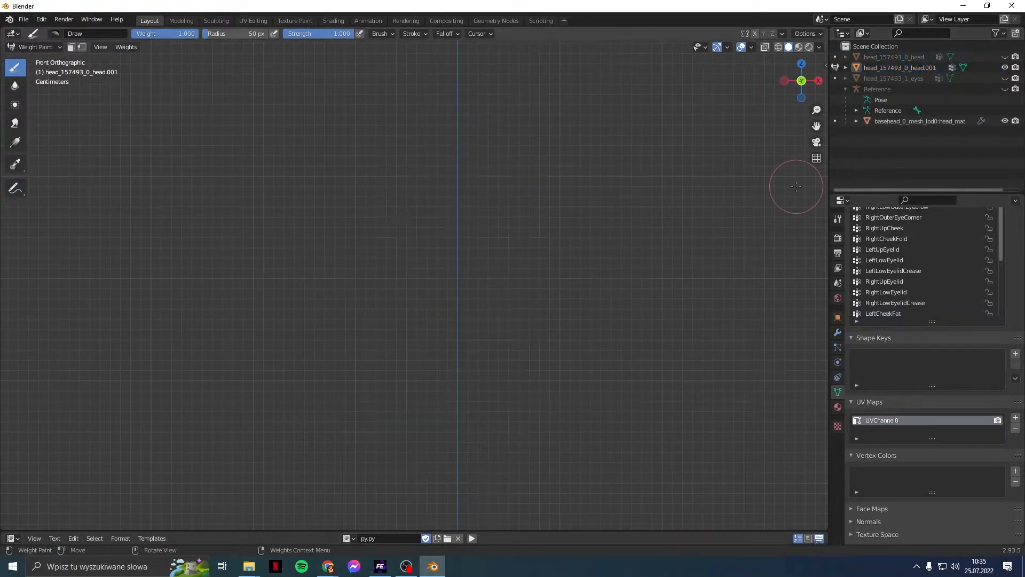
Step: Undo five more steps, backing out of weight painting and the face vertex edits
scroll(764, 197, down, 6)
shift+middle_drag(763, 340, 652, 114)
scroll(647, 160, down, 2)
mouse_move(709, 292)
shift+middle_down()
mouse_move(698, 143)
mouse_move(648, 177)
shift+middle_up()
key(ctrl+z)
key(ctrl+z)
key(ctrl+z)
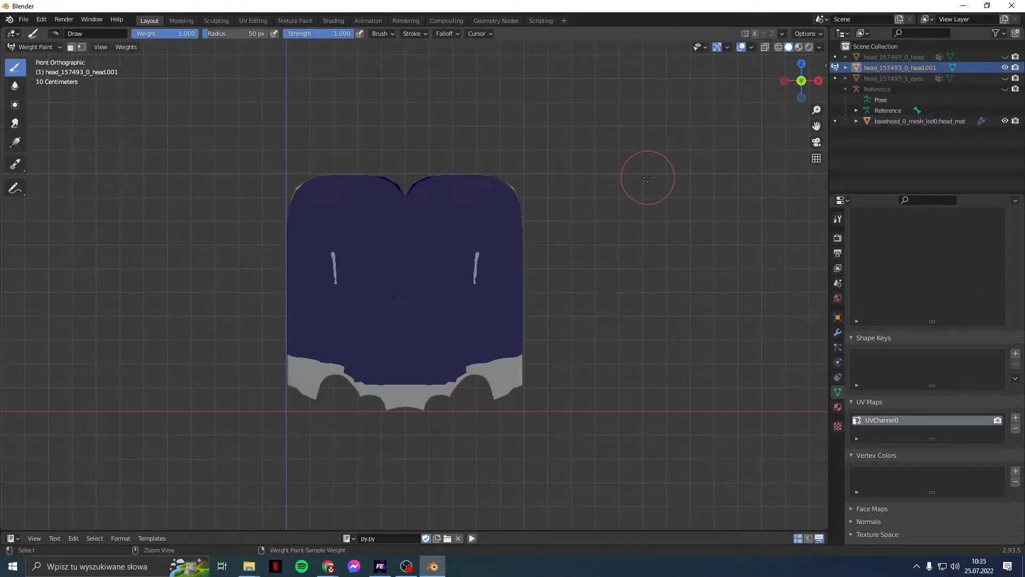
key(ctrl+z)
key(ctrl+z)
key(ctrl+z)
key(ctrl+z)
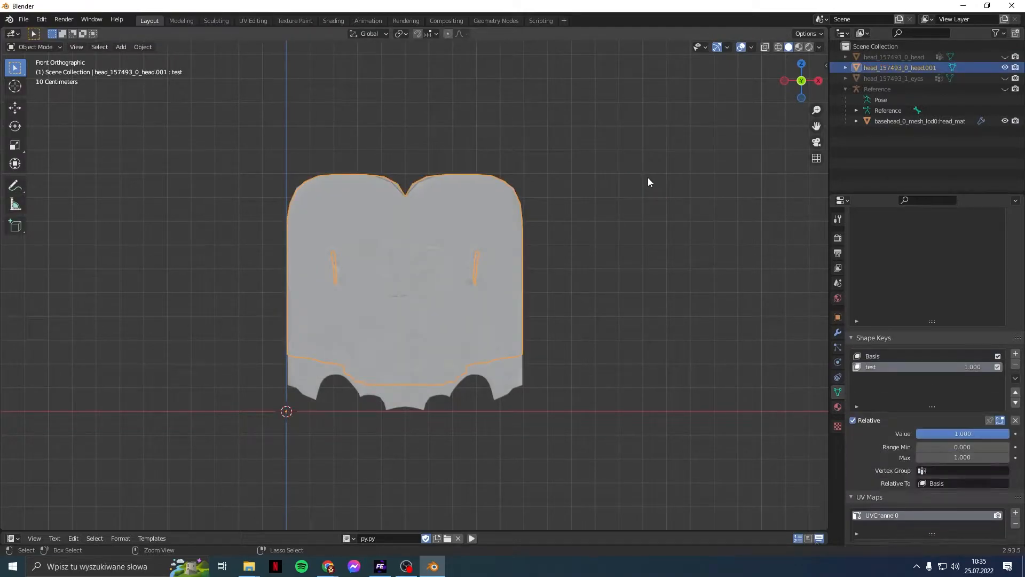
key(ctrl+z)
key(ctrl+z)
key(ctrl+z)
key(ctrl+z)
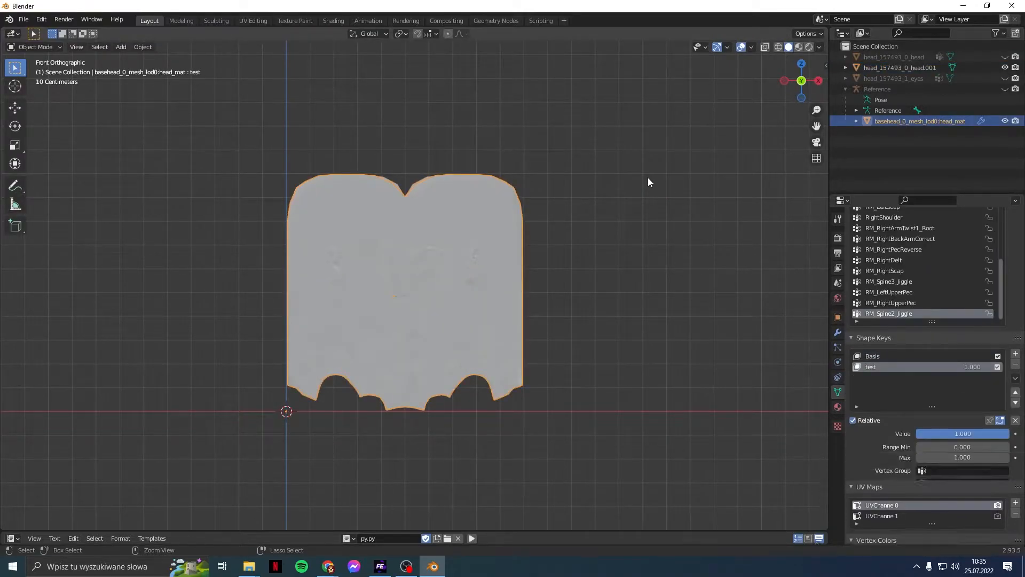
key(ctrl+z)
key(ctrl+z)
key(ctrl+z)
key(ctrl+z)
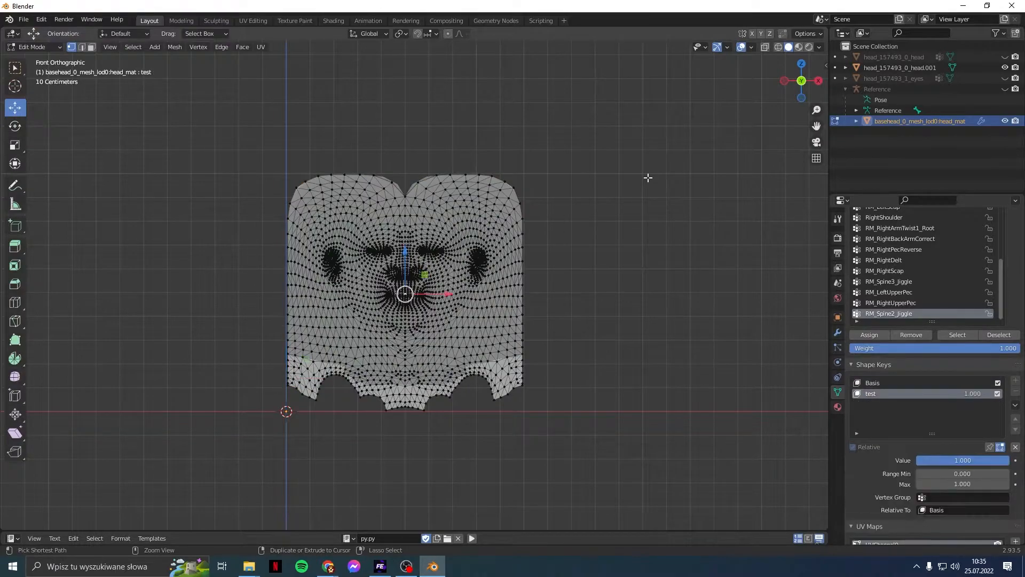
key(ctrl+z)
key(ctrl+z)
key(ctrl+z)
key(ctrl+z)
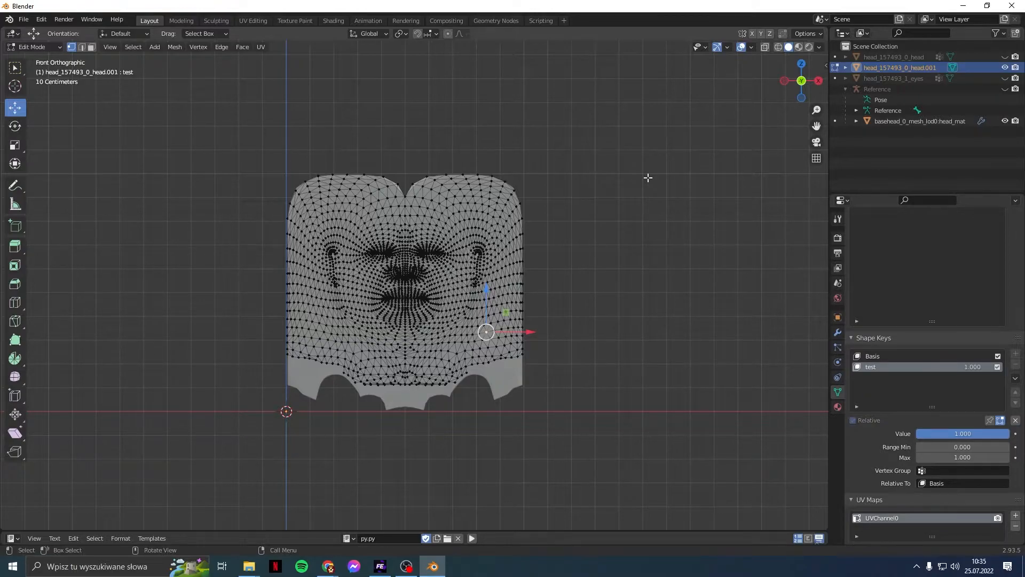
Step: Delete the head_157493_0_head.001 copy and select the basehead mesh
right_click(921, 66)
click(915, 69)
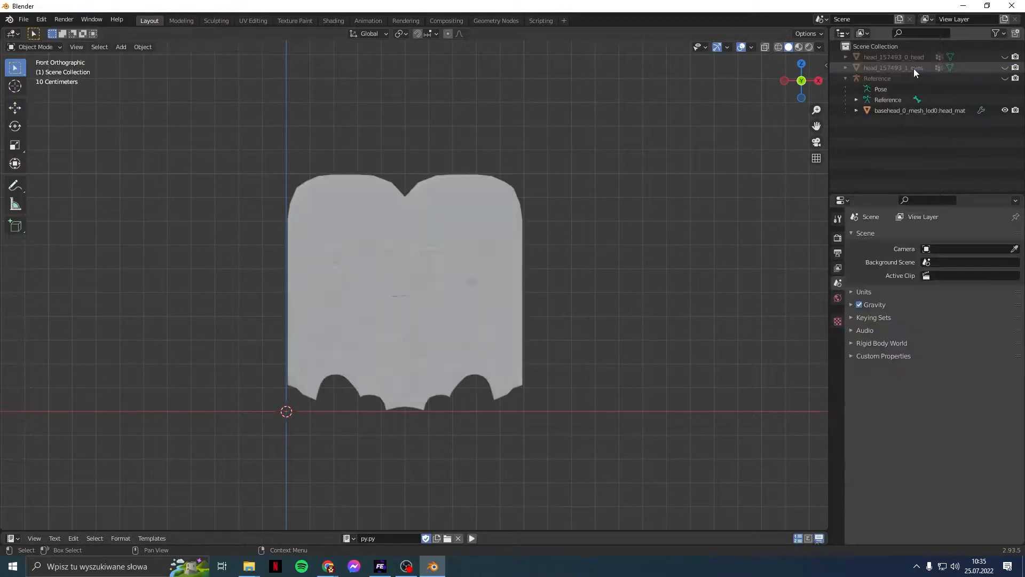
click(914, 108)
scroll(902, 369, down, 7)
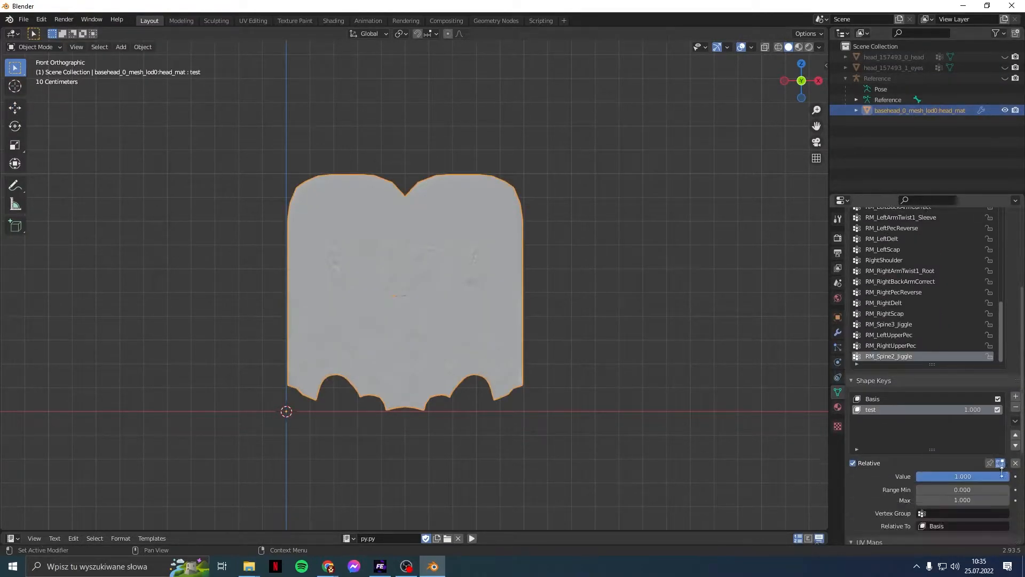
Step: Check each mesh's shape keys, then remove Basis and test from head_157493_0_head.001
click(892, 60)
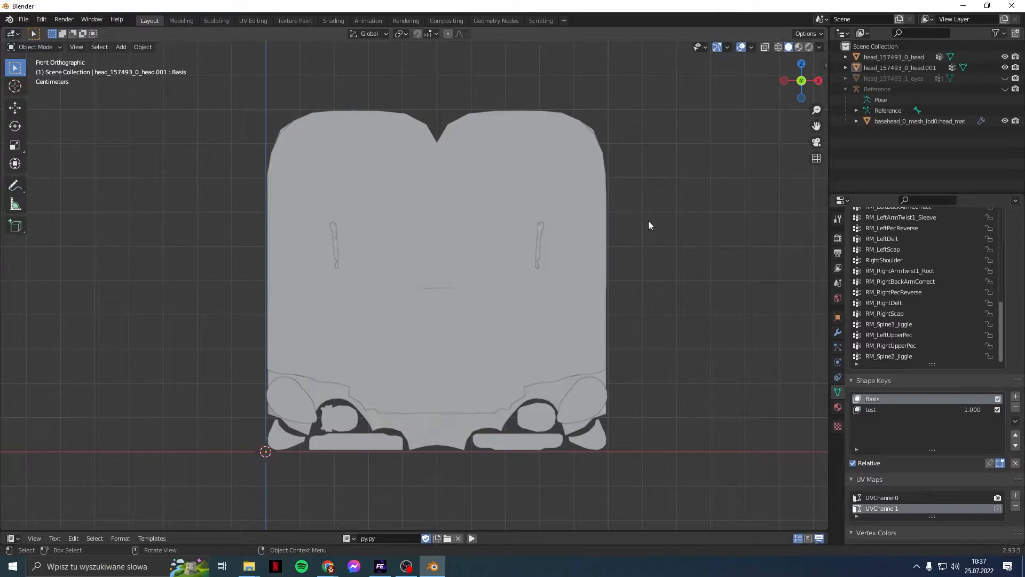
click(905, 69)
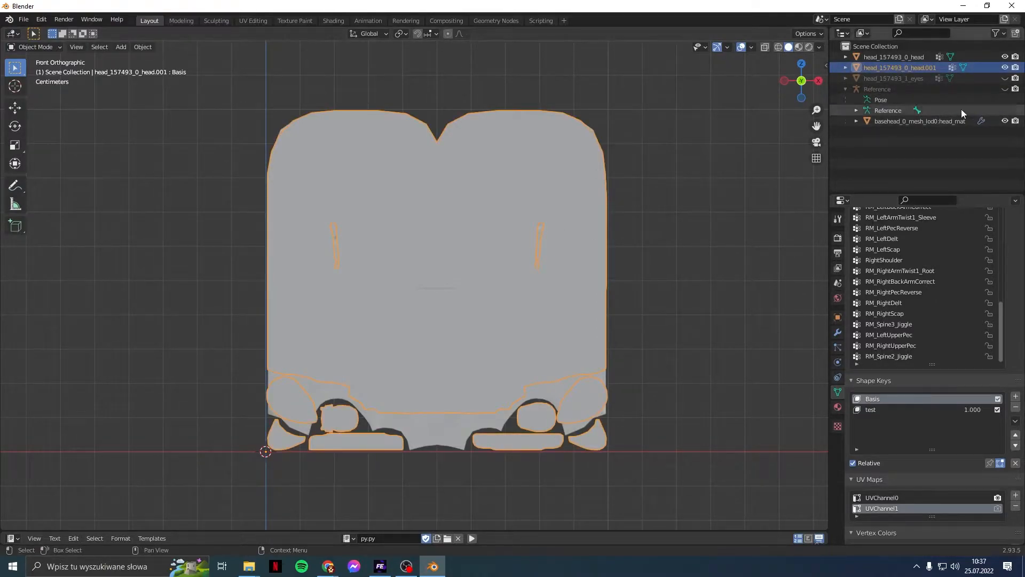
click(941, 121)
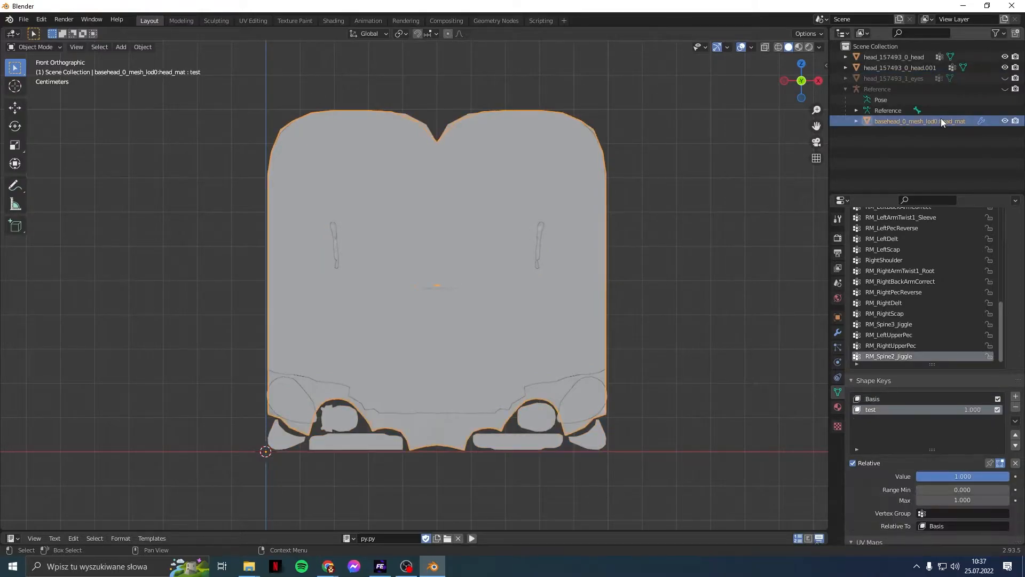
click(923, 68)
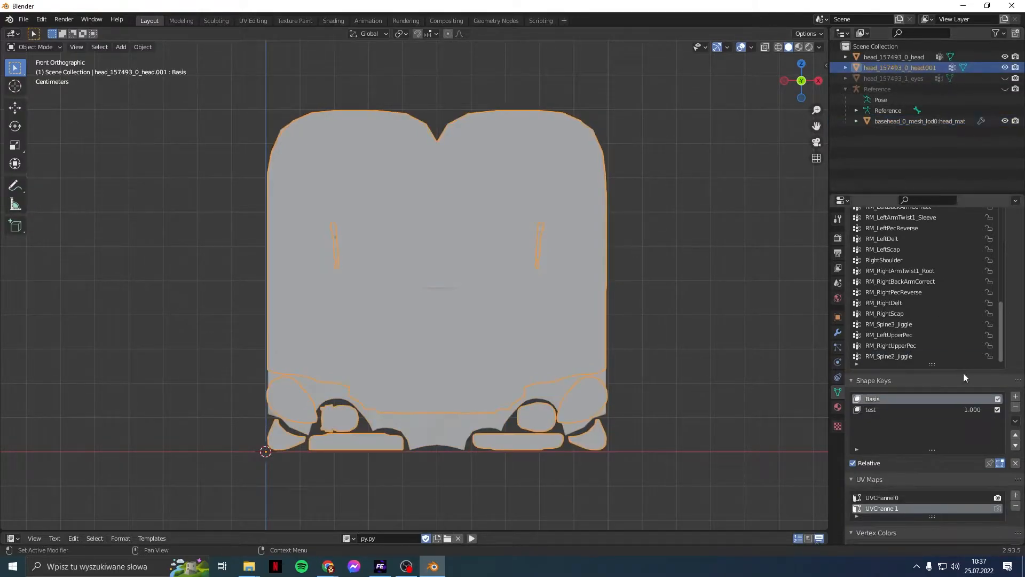
click(1016, 409)
click(1017, 408)
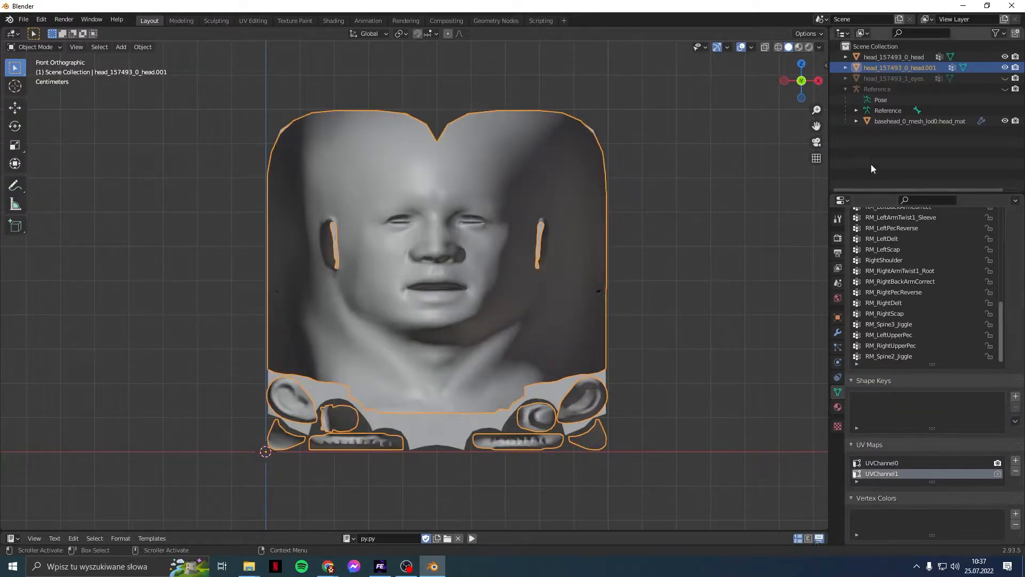
Step: Remove the Basis and test shape keys from basehead_0_mesh_lod0:head_mat
click(881, 122)
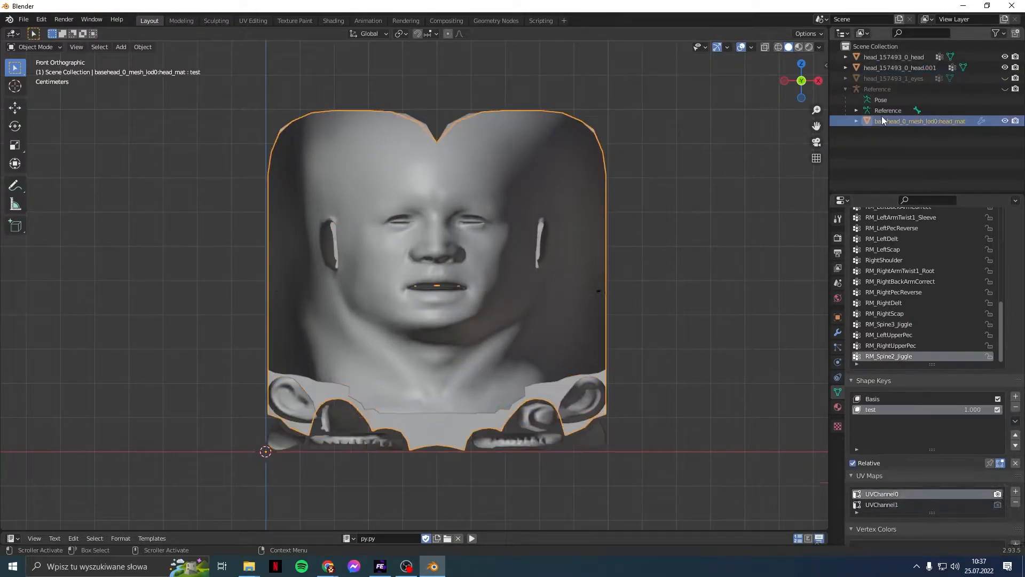
click(961, 399)
click(1015, 408)
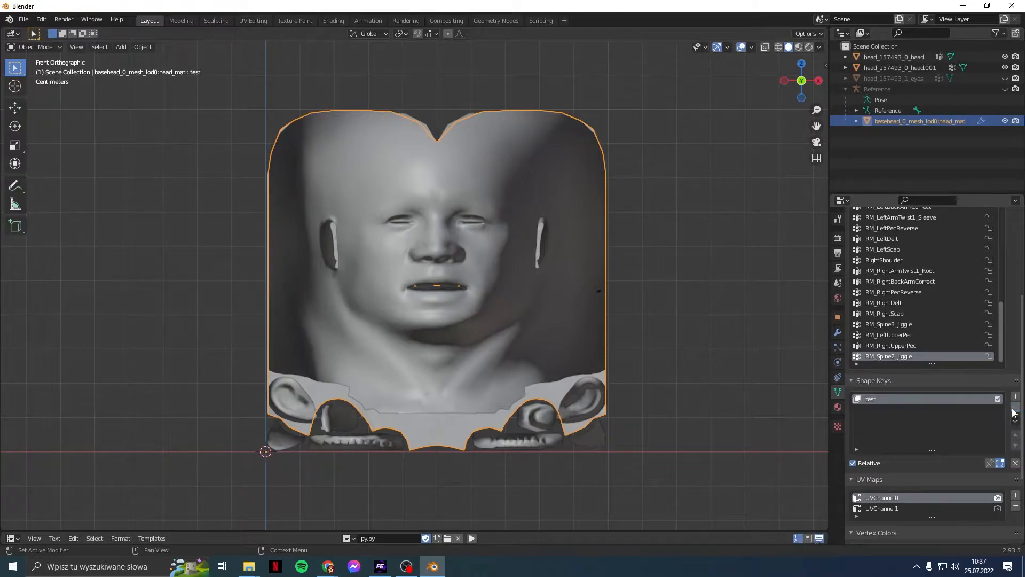
click(1016, 408)
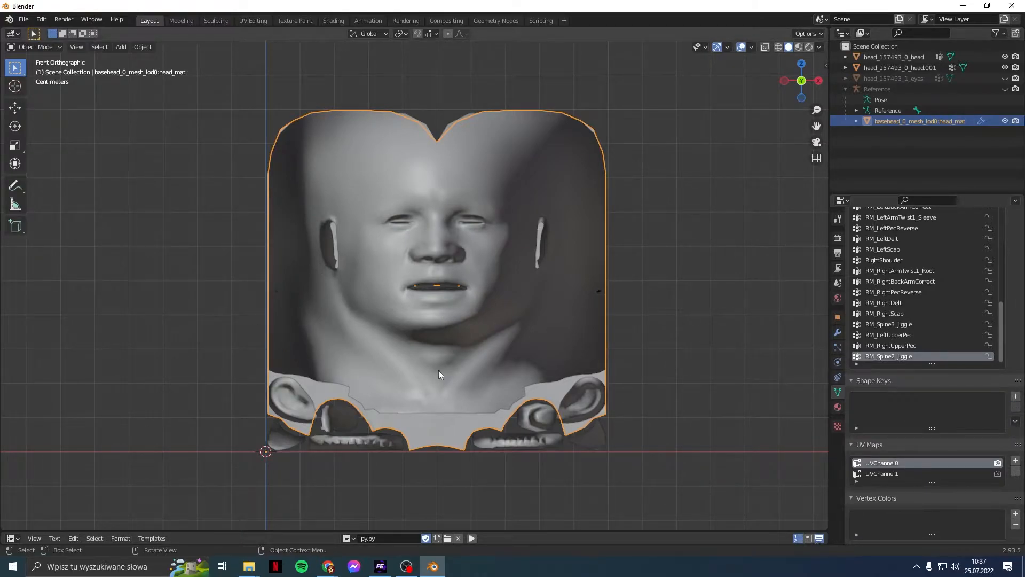
Step: Toggle head.001 and basehead visibility on and off to compare the meshes
click(875, 180)
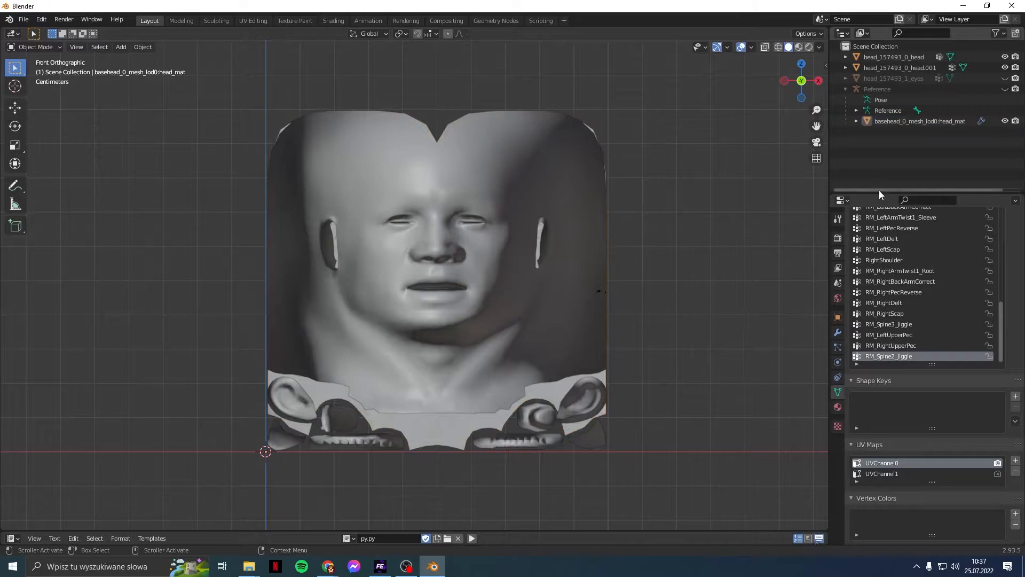
click(1005, 67)
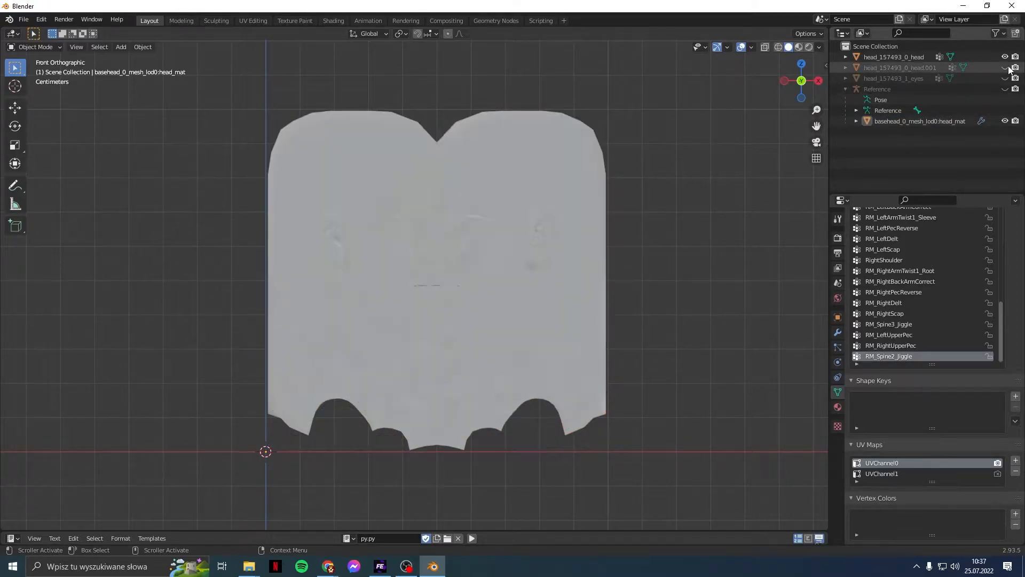
click(919, 121)
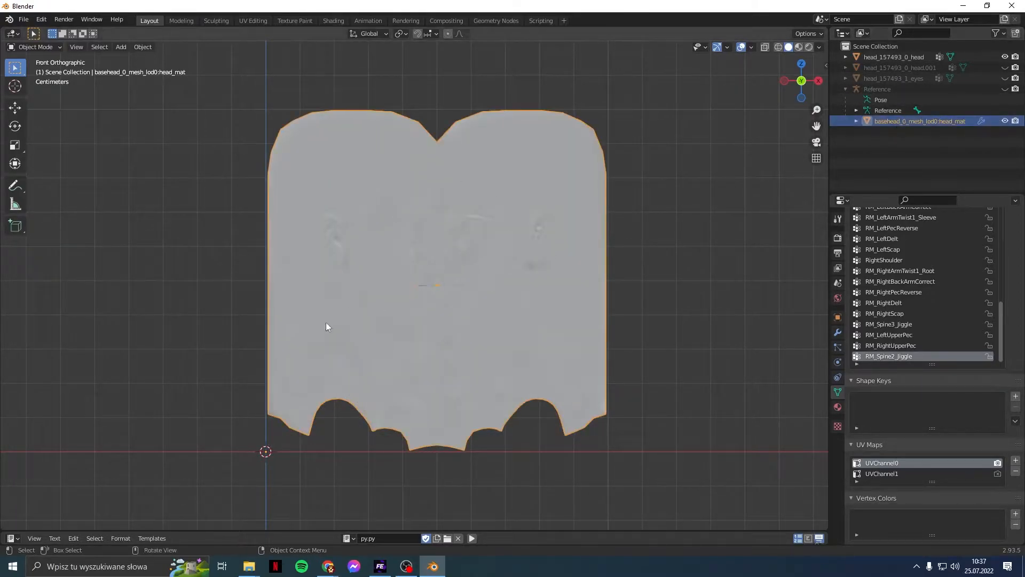
click(1005, 67)
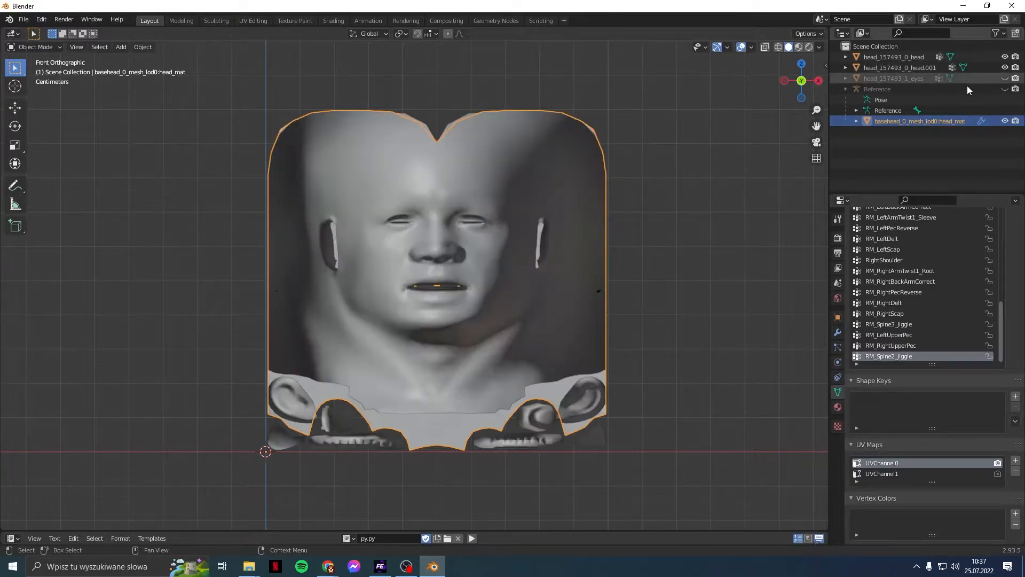
click(1005, 121)
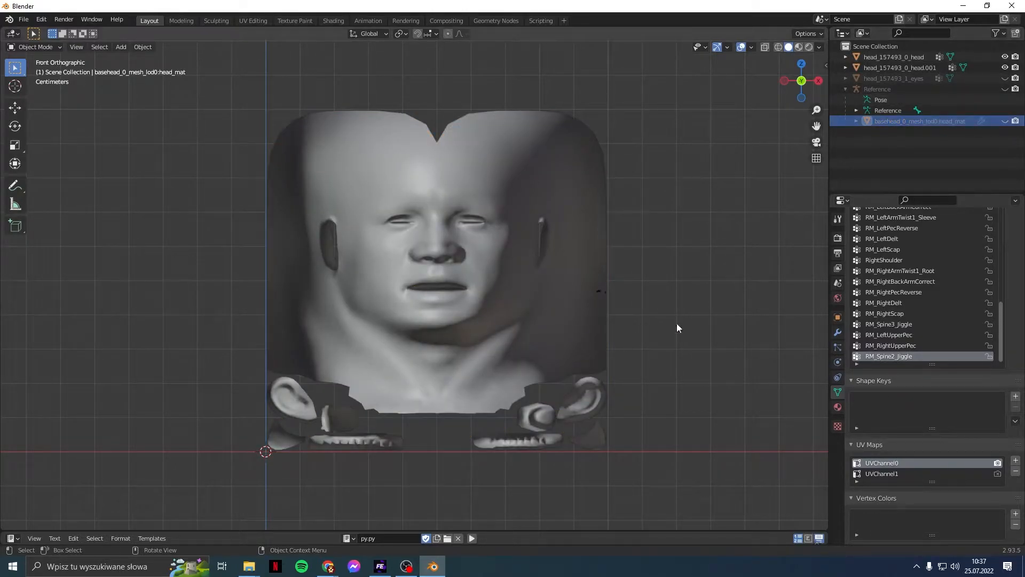
click(1005, 121)
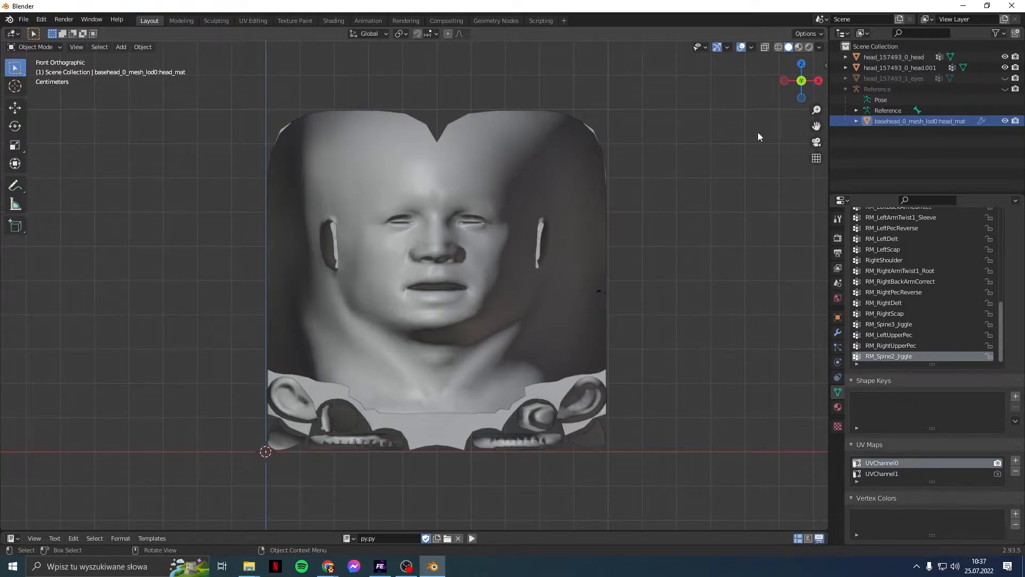
click(43, 47)
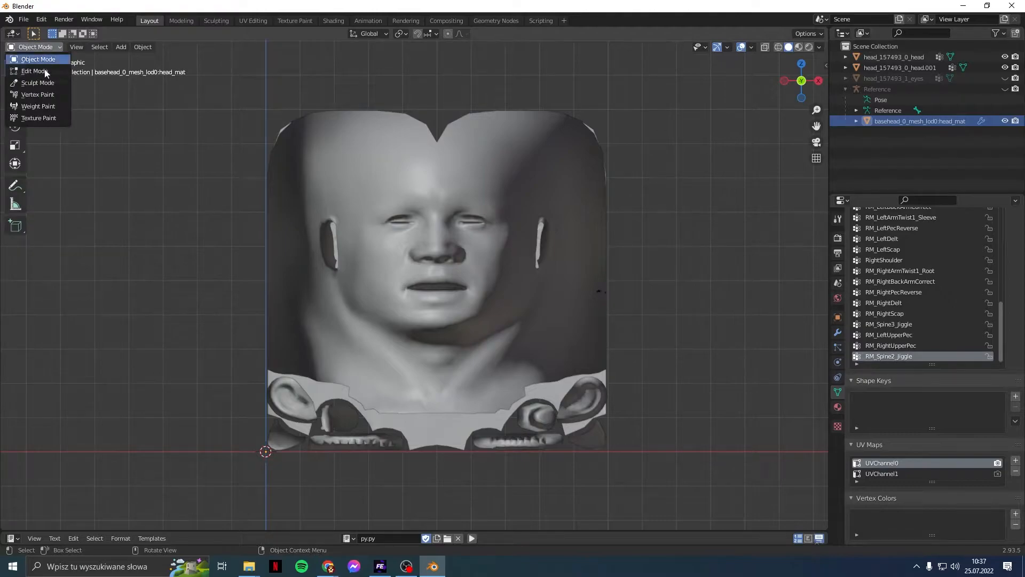
Step: Enter Weight Paint on head.001, with basehead selected as the weight source
click(38, 106)
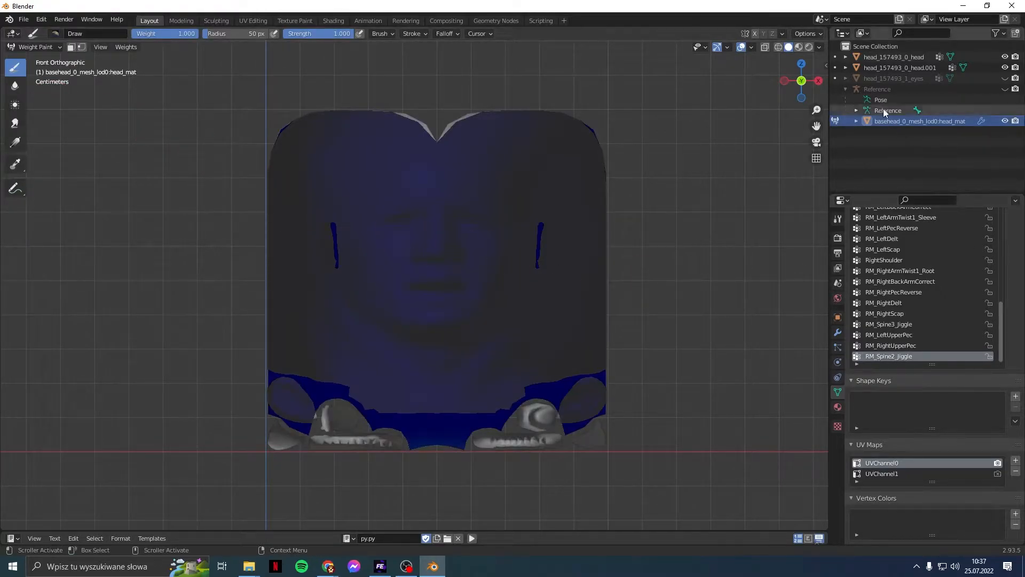
click(835, 67)
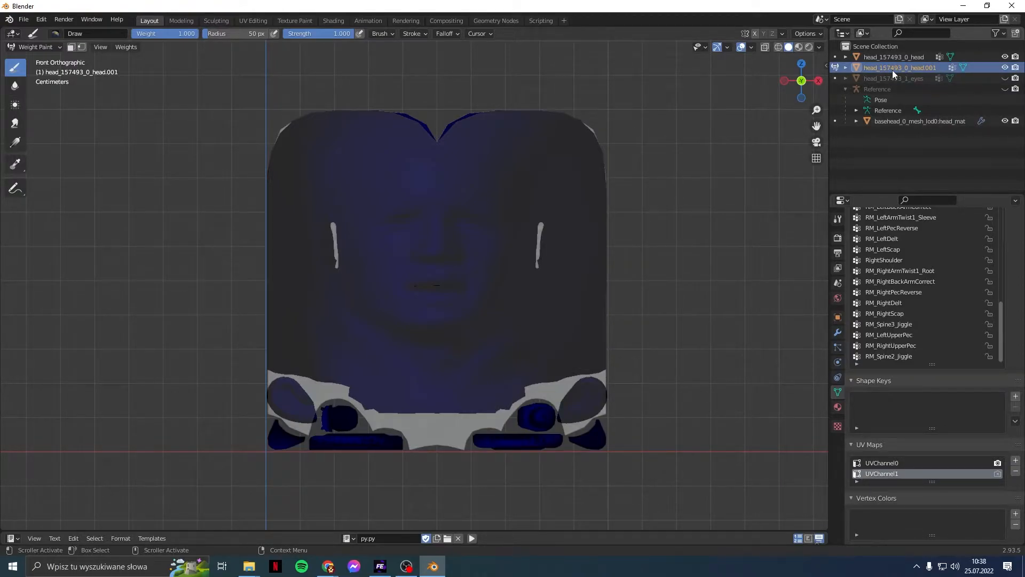
click(936, 121)
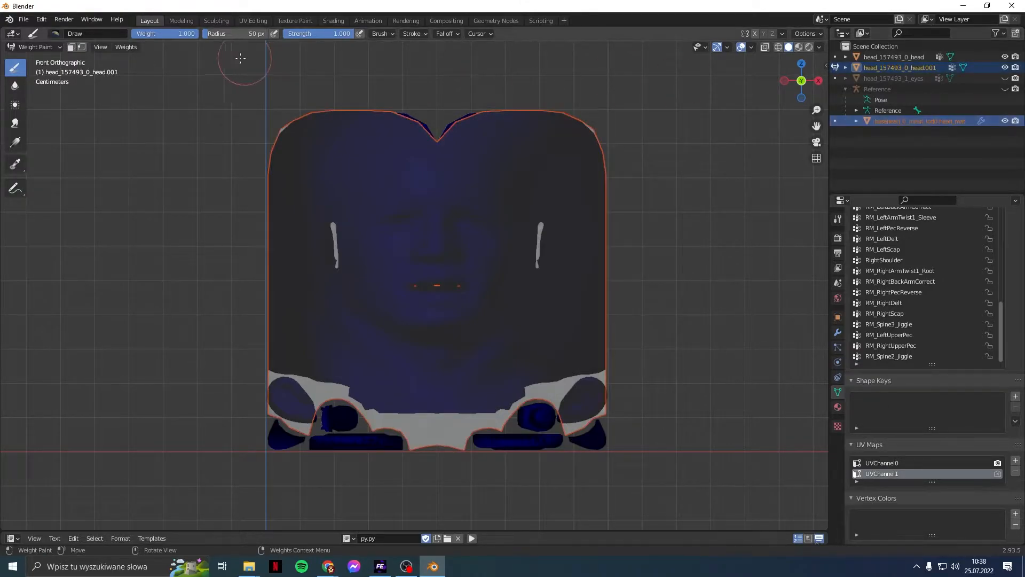
Step: Transfer Weights from basehead using Nearest Vertex mapping, with source groups matched by name
click(137, 47)
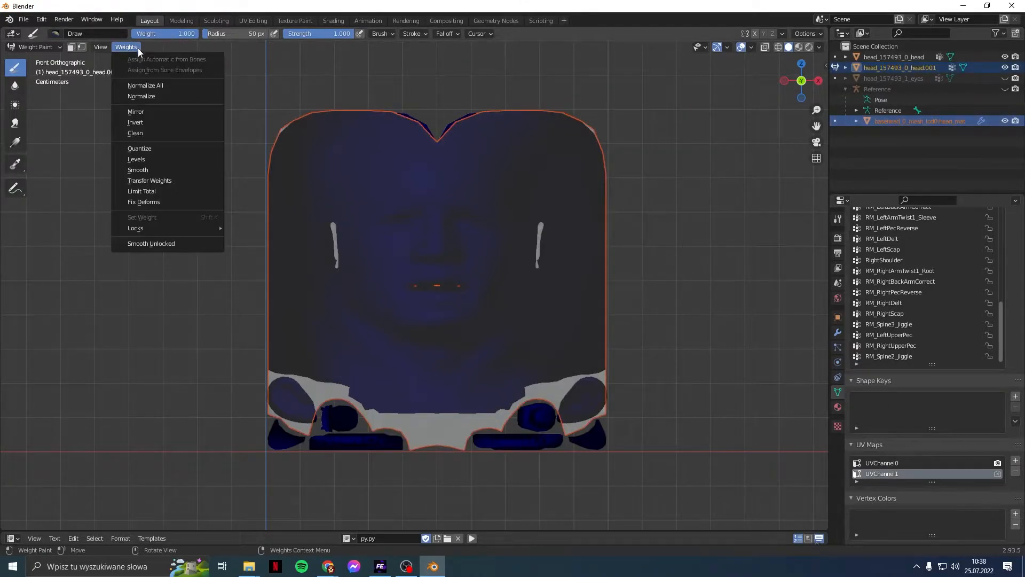
click(168, 184)
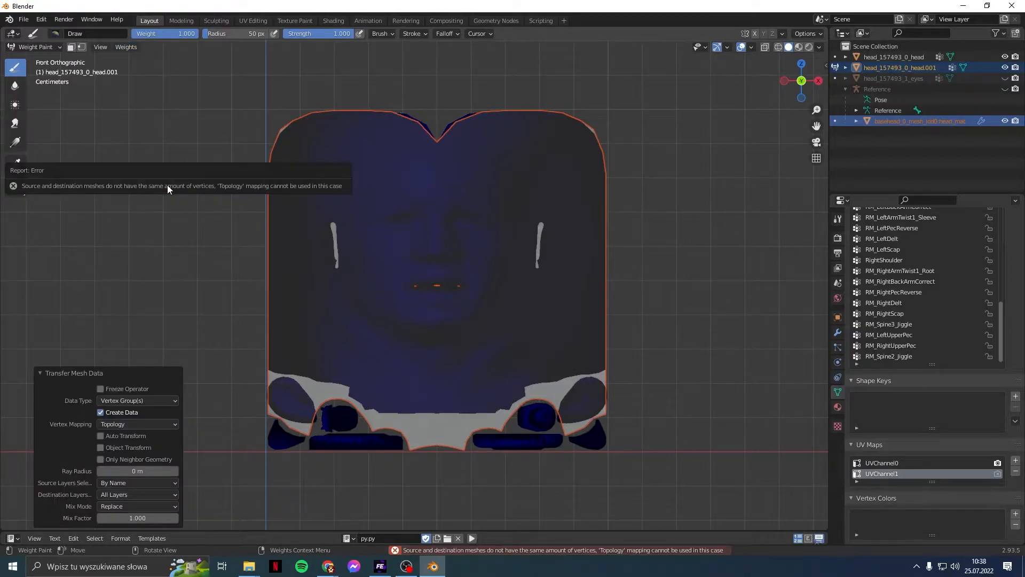
click(134, 424)
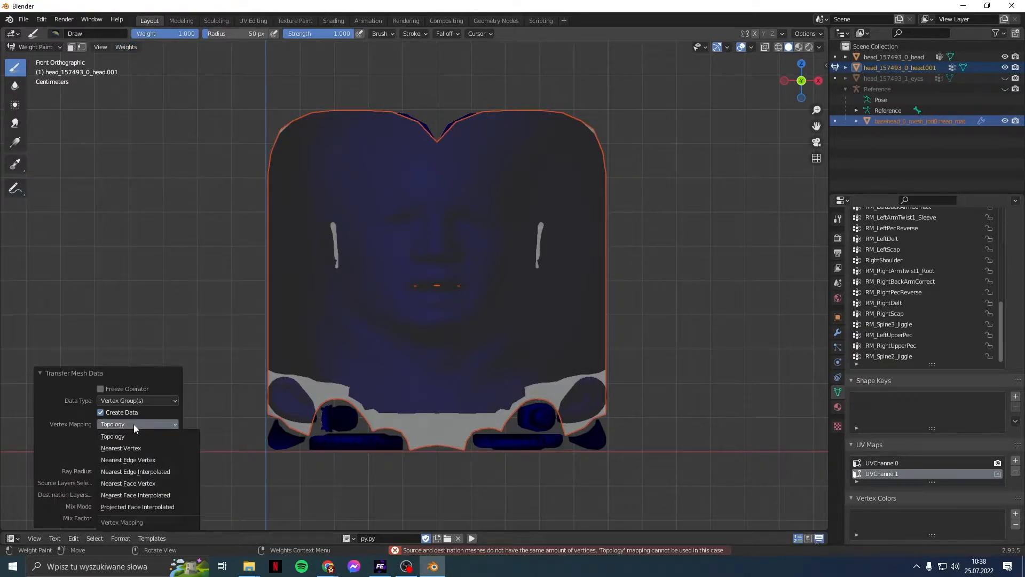
click(136, 448)
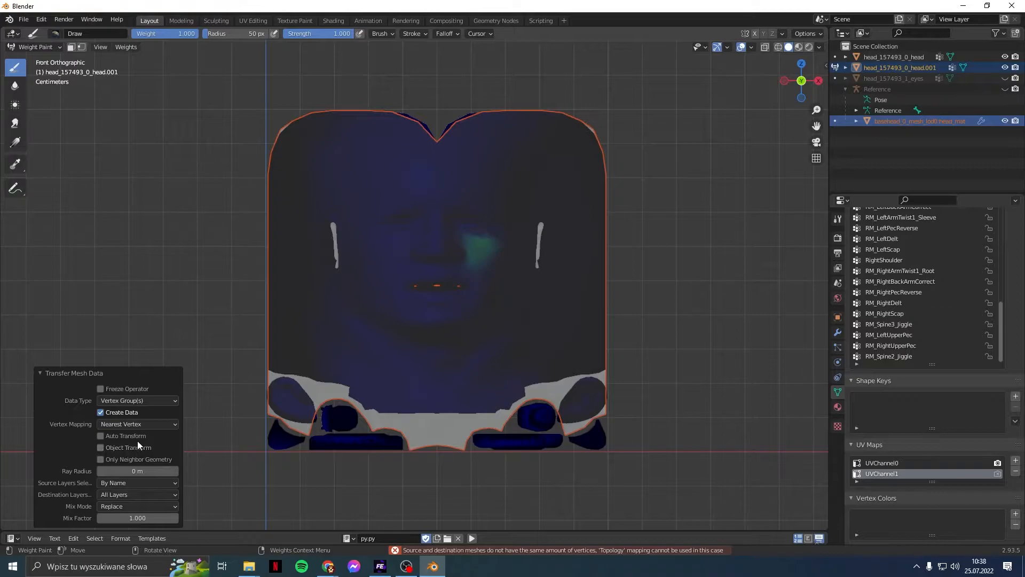
click(126, 483)
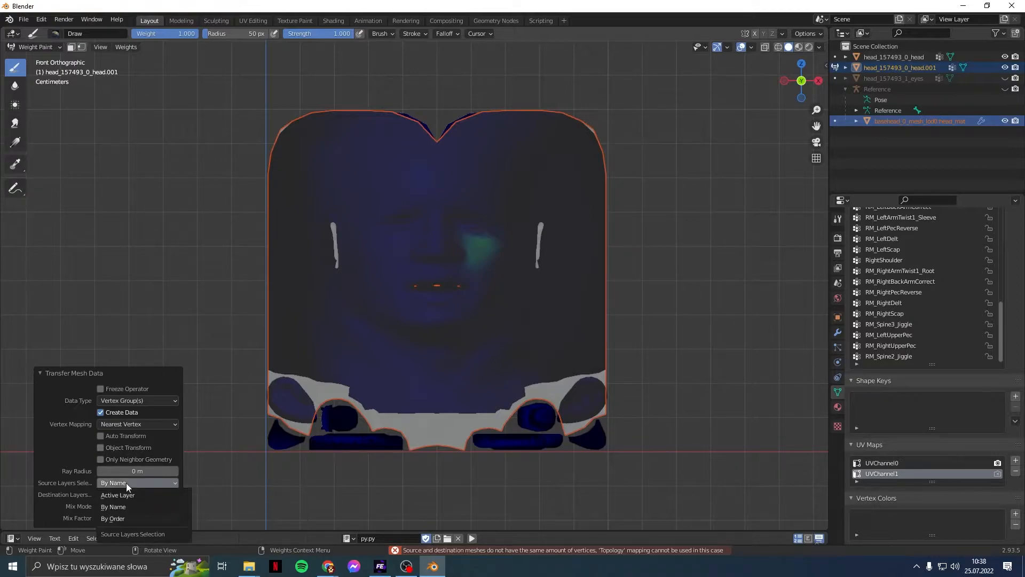
click(126, 483)
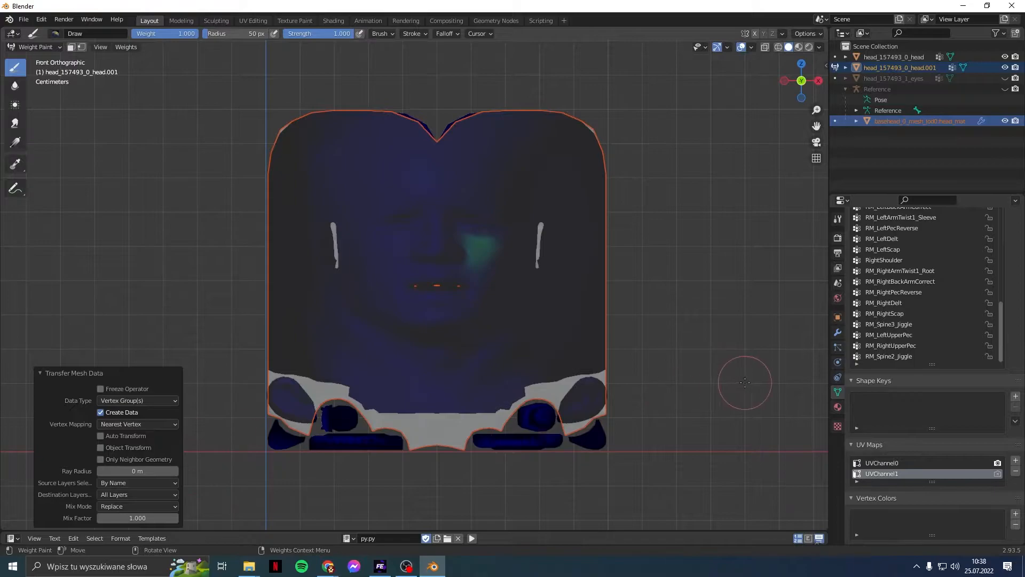
click(915, 354)
key(Up)
key(Up)
key(Up)
key(Up)
key(Up)
key(Up)
key(Up)
key(Up)
key(Up)
key(Up)
key(Up)
key(Up)
key(Up)
key(Up)
key(Up)
key(Up)
key(Up)
key(Up)
key(Up)
key(Up)
key(Up)
key(Up)
key(Up)
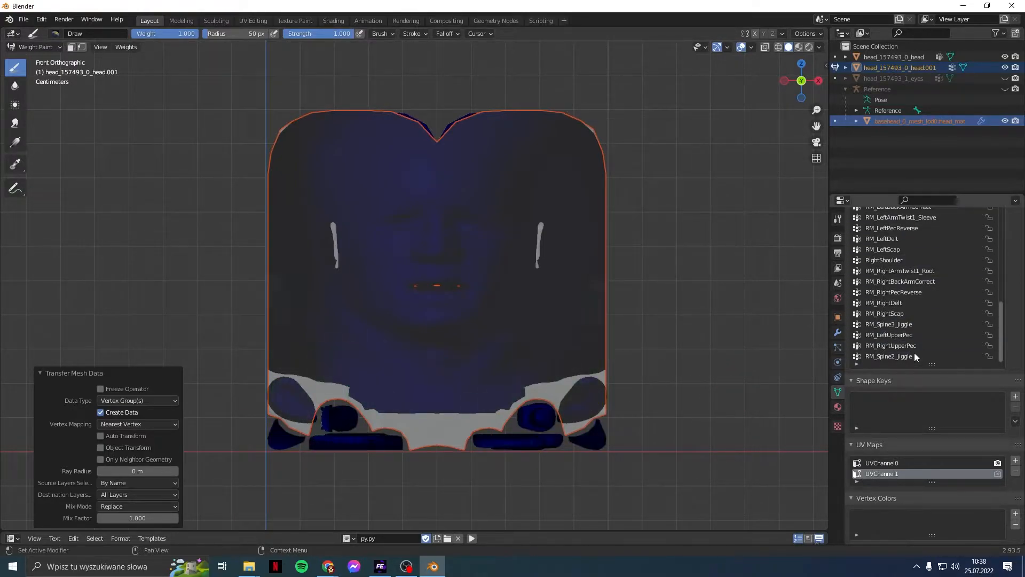
key(Up)
key(Up)
key(Up)
key(Up)
key(Up)
key(Up)
key(Up)
key(Up)
key(Up)
key(Up)
key(Up)
key(Up)
key(Up)
key(Up)
key(Up)
key(Up)
key(Up)
key(Up)
key(Up)
key(Up)
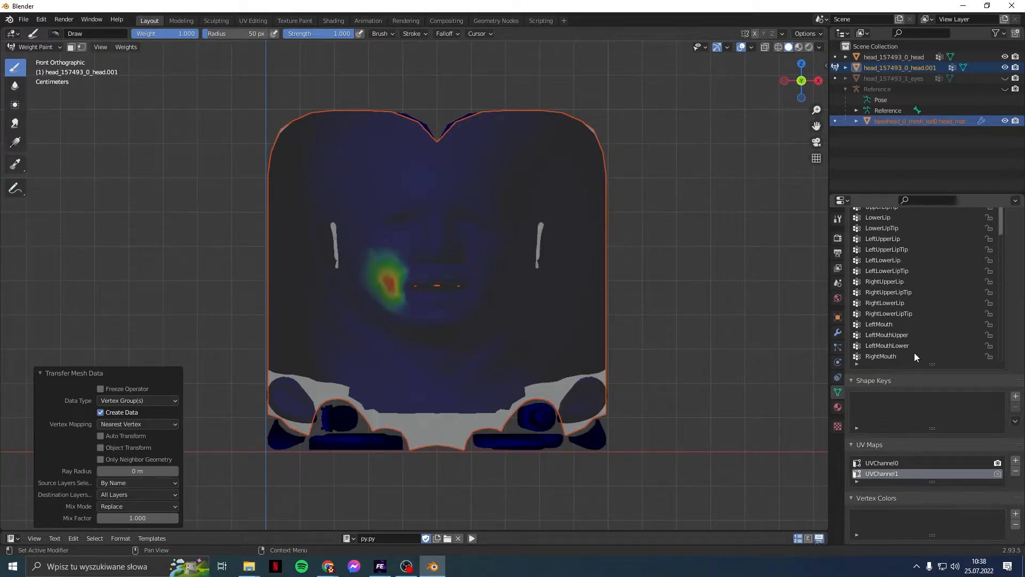
key(Down)
key(Down)
key(Down)
key(Down)
key(Down)
key(Down)
key(Down)
key(Down)
key(Down)
key(Down)
key(Down)
key(Down)
key(Down)
key(Down)
key(Down)
key(Down)
key(Down)
key(Down)
key(Down)
key(Down)
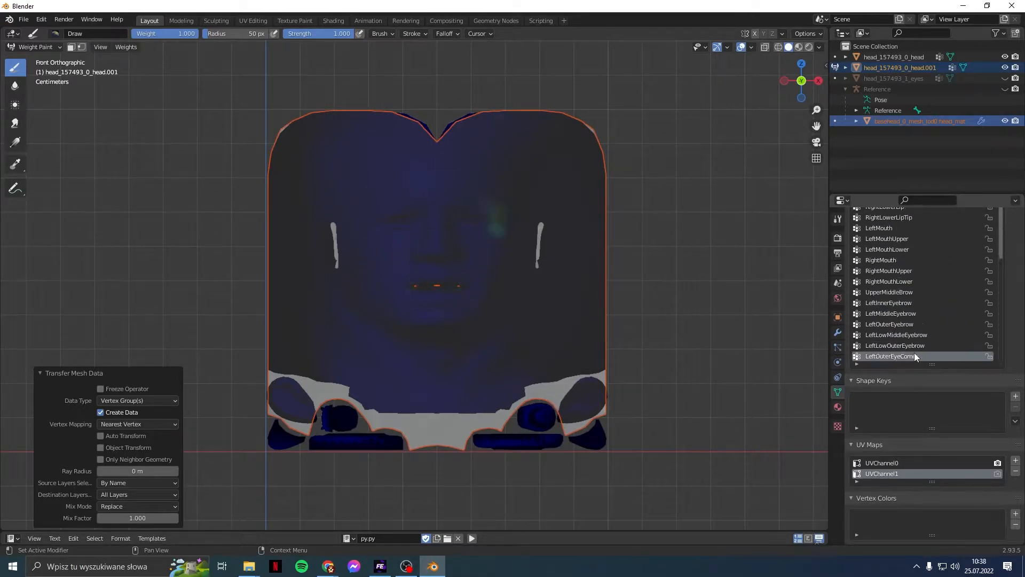
key(Down)
key(Down)
key(Down)
key(Down)
key(Down)
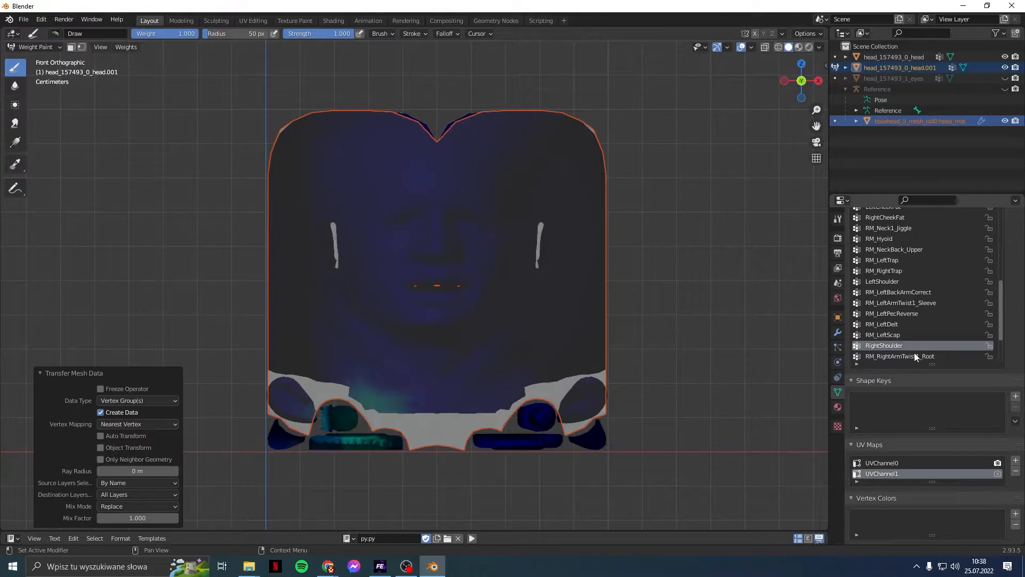
key(Up)
key(Down)
key(Down)
key(Down)
key(Down)
key(Down)
key(Down)
key(Down)
key(Down)
key(Down)
key(Down)
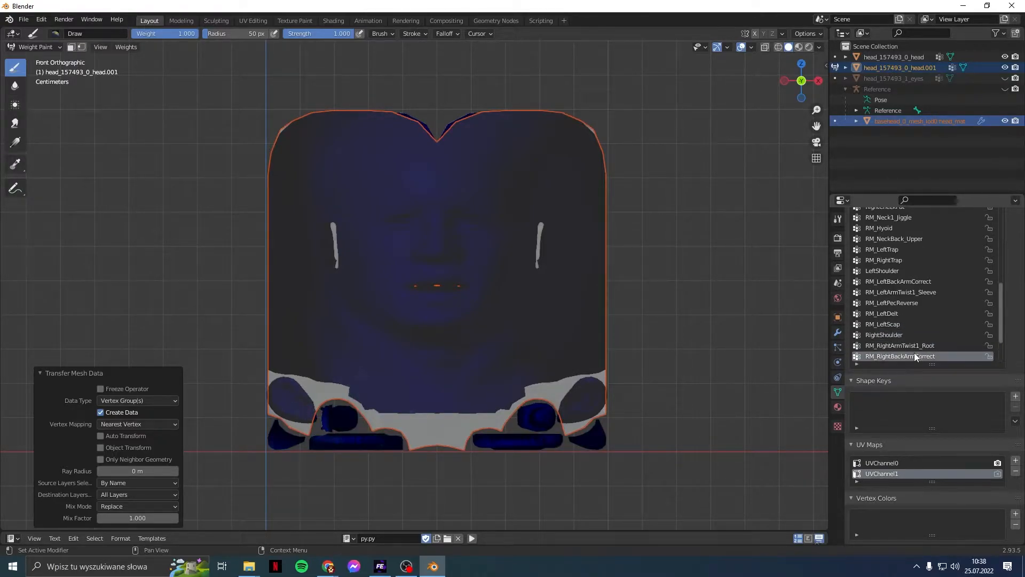
key(Up)
key(Up)
key(Up)
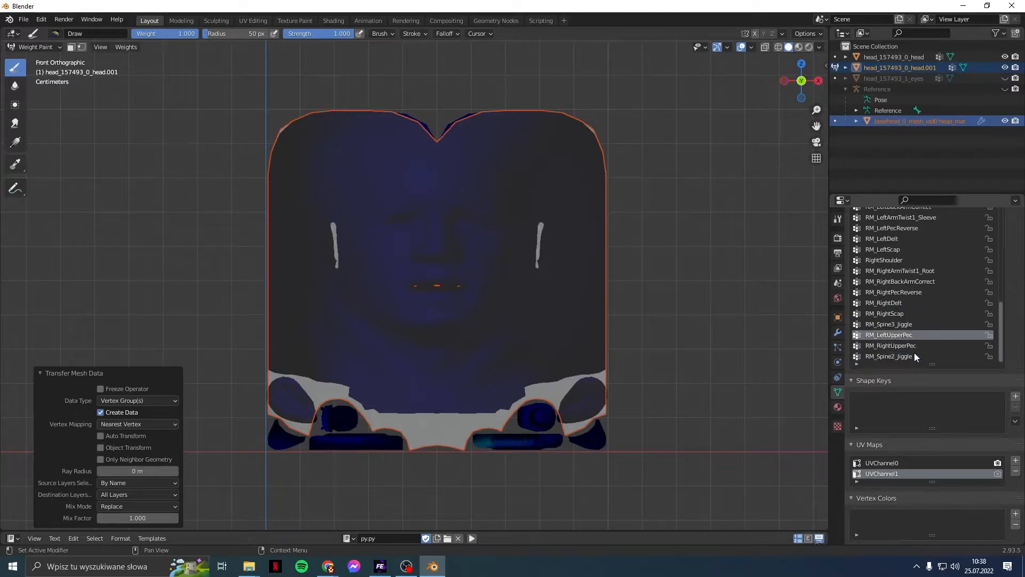
key(Up)
key(Up)
key(Up)
key(Up)
key(Up)
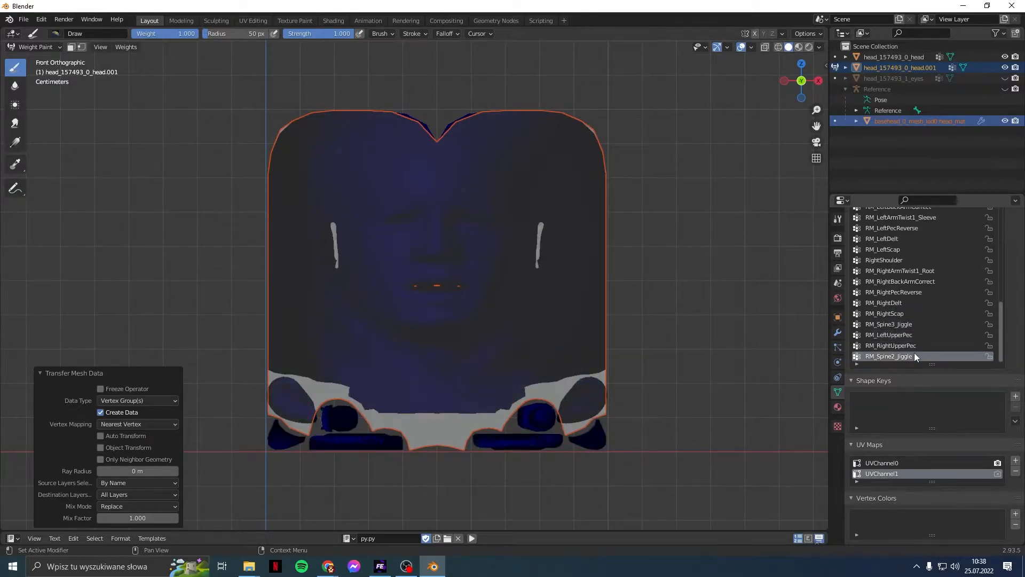
key(Up)
key(Up)
key(Up)
key(Up)
key(Up)
key(Up)
key(Up)
key(Up)
key(Up)
key(Up)
key(Up)
key(Up)
key(Up)
key(Up)
key(Up)
key(Up)
key(Up)
key(Up)
key(Up)
key(Up)
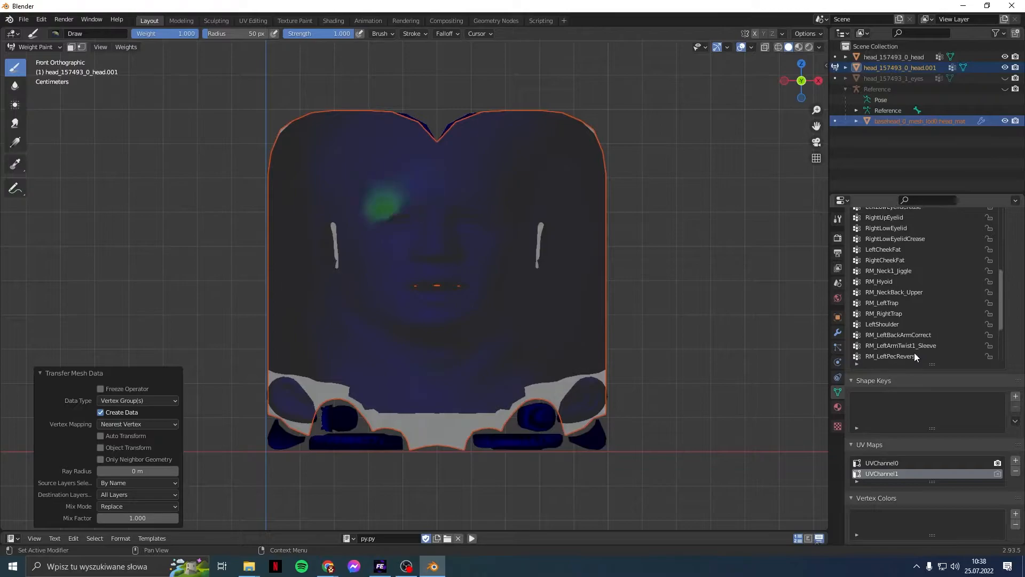
key(Up)
key(Up)
key(Up)
key(Up)
key(Up)
key(Up)
key(Up)
key(Up)
key(Up)
key(Up)
key(Up)
key(Up)
key(Up)
key(Up)
key(Up)
key(Up)
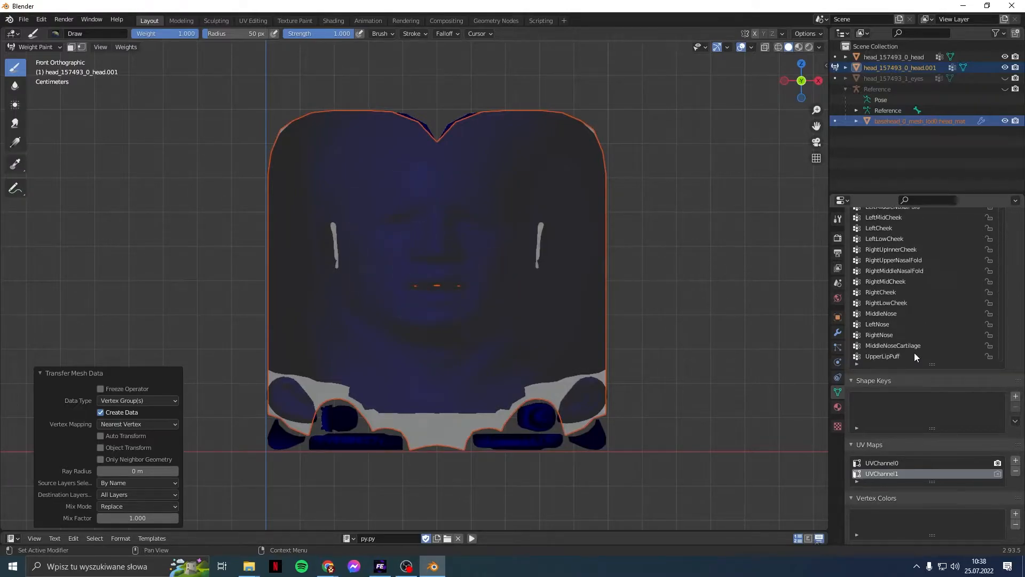
key(Up)
key(Up)
key(Up)
key(Up)
key(Up)
key(Up)
key(Up)
key(Up)
key(Up)
key(Up)
key(Up)
key(Up)
key(Up)
key(Up)
key(Up)
key(Up)
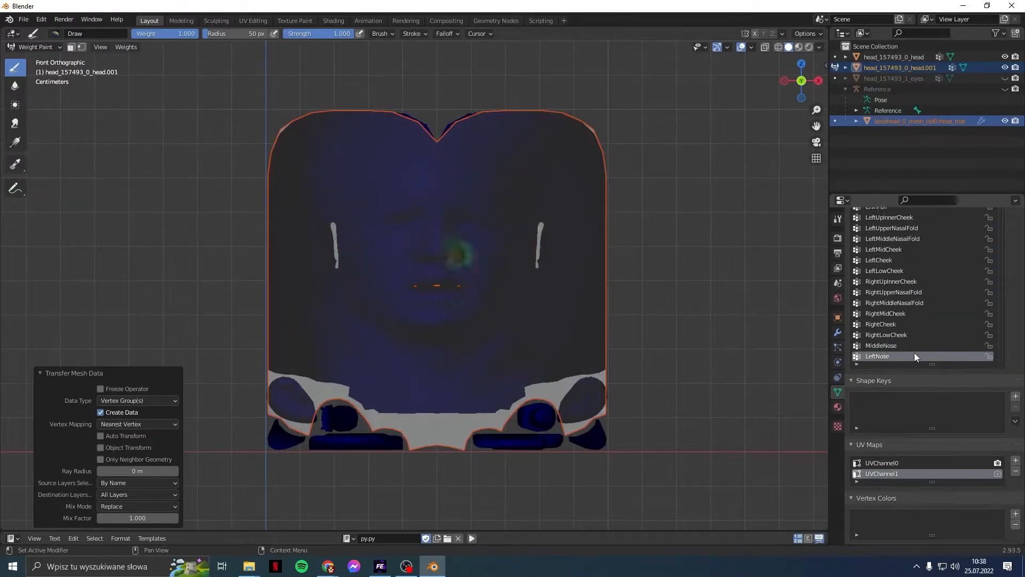
key(Down)
key(Down)
key(Down)
key(Down)
key(Down)
key(Down)
key(Down)
key(Down)
key(Down)
key(Down)
key(Down)
key(Down)
key(Down)
key(Down)
key(Down)
key(Down)
key(Down)
key(Down)
key(Down)
key(Down)
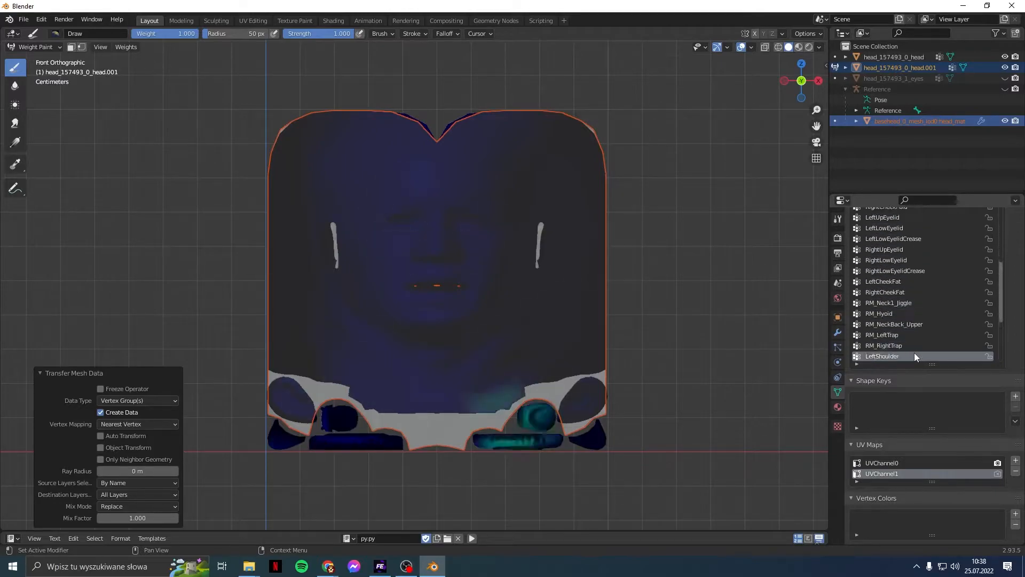
key(Up)
key(Up)
key(Up)
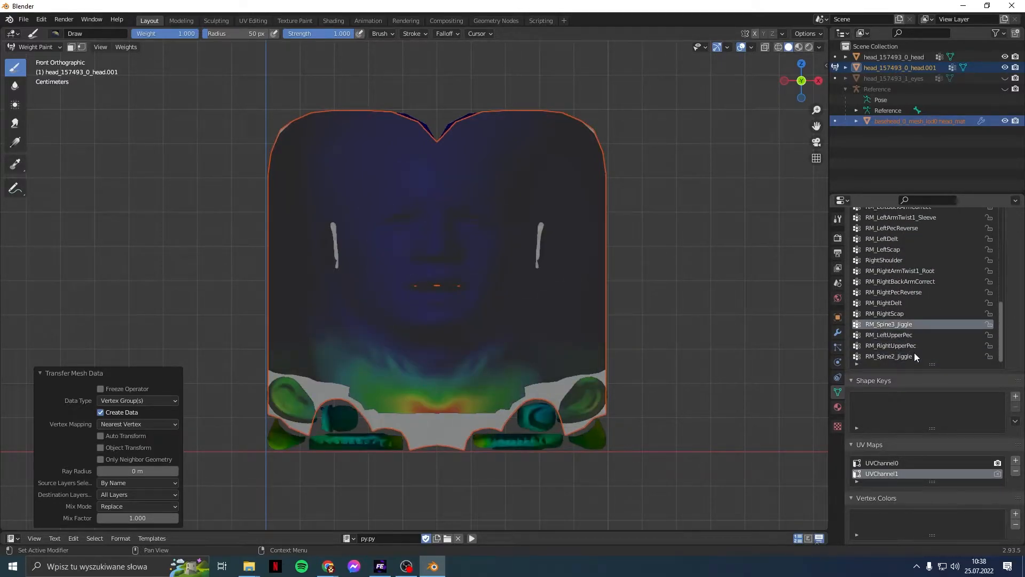
key(Up)
key(Down)
key(Down)
key(Down)
key(Down)
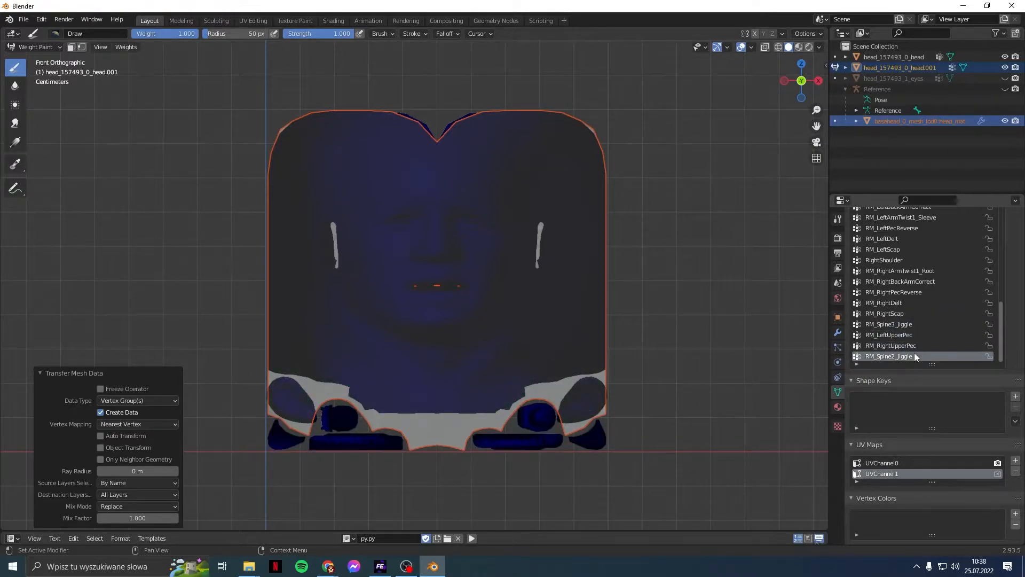
key(Up)
key(Up)
key(Up)
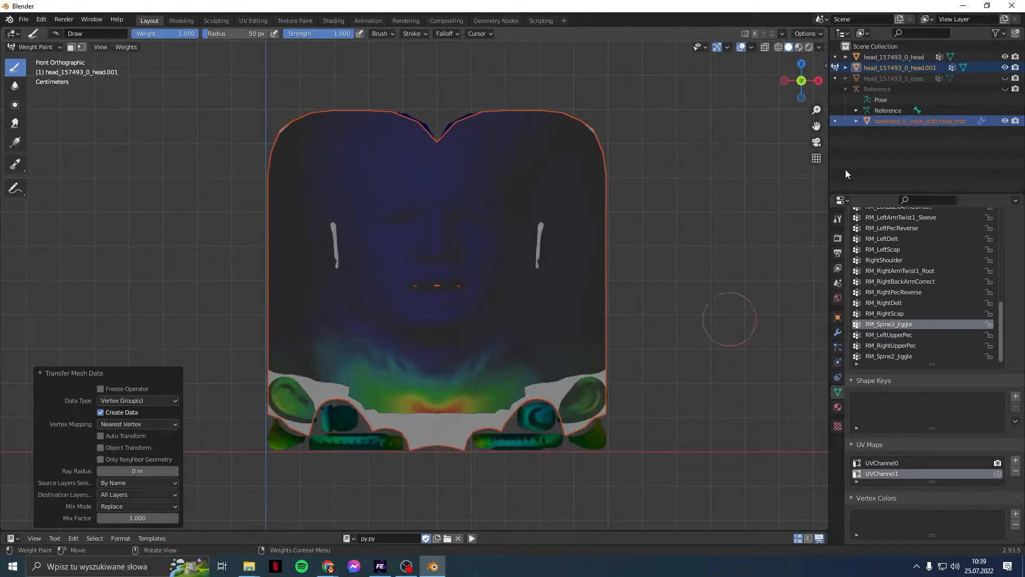
Step: Select only head_157493_0_head.001 and switch it from Weight Paint into Edit Mode
click(940, 68)
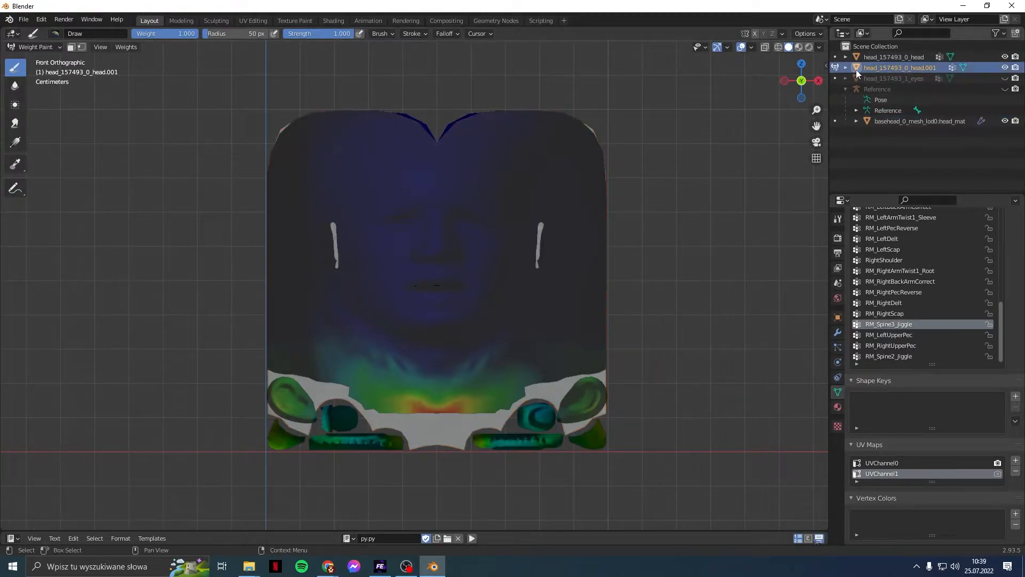
click(838, 67)
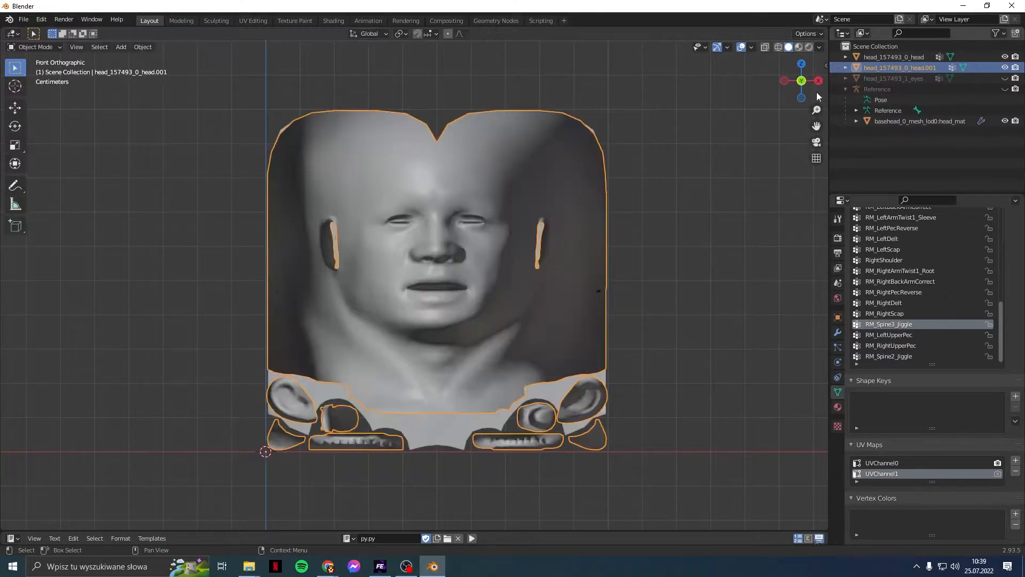
scroll(642, 399, up, 2)
shift+scroll(642, 396, down, 11)
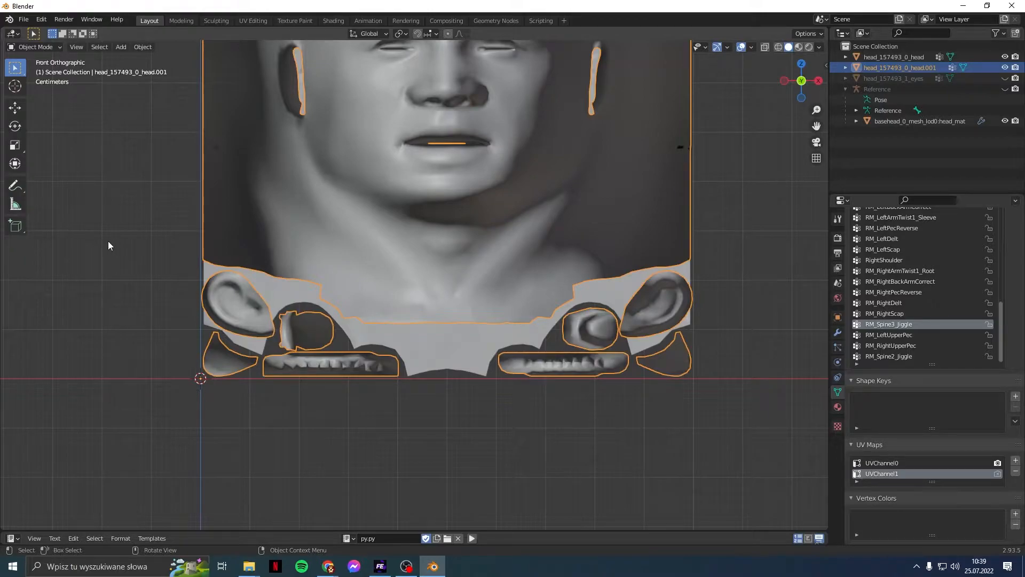
scroll(108, 242, up, 1)
click(36, 47)
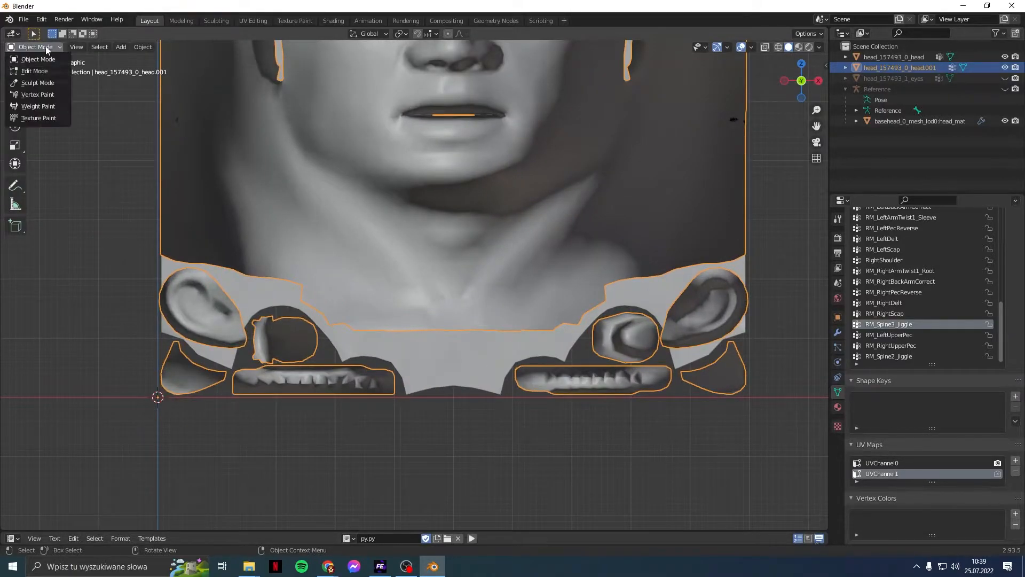
click(44, 76)
Step: Select the small left island, left oval island and left teeth strip as linked pieces
click(177, 381)
key(l)
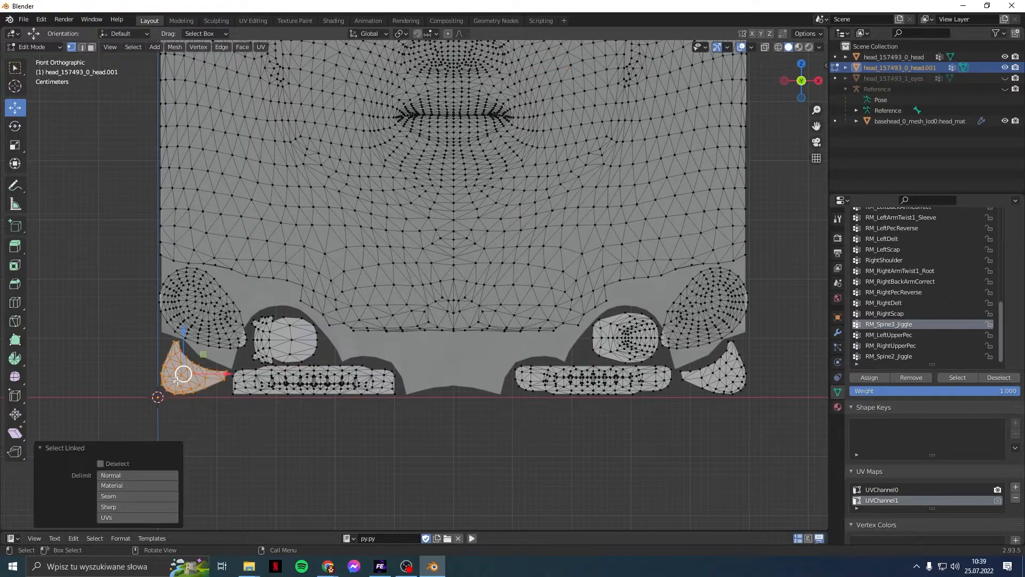
shift+click(293, 339)
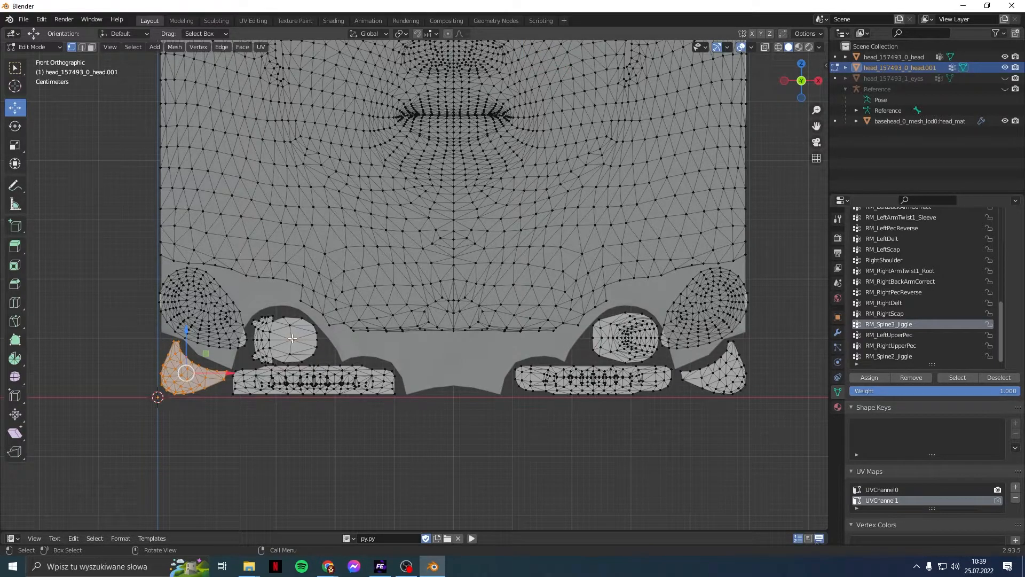
key(l)
shift+click(293, 380)
key(l)
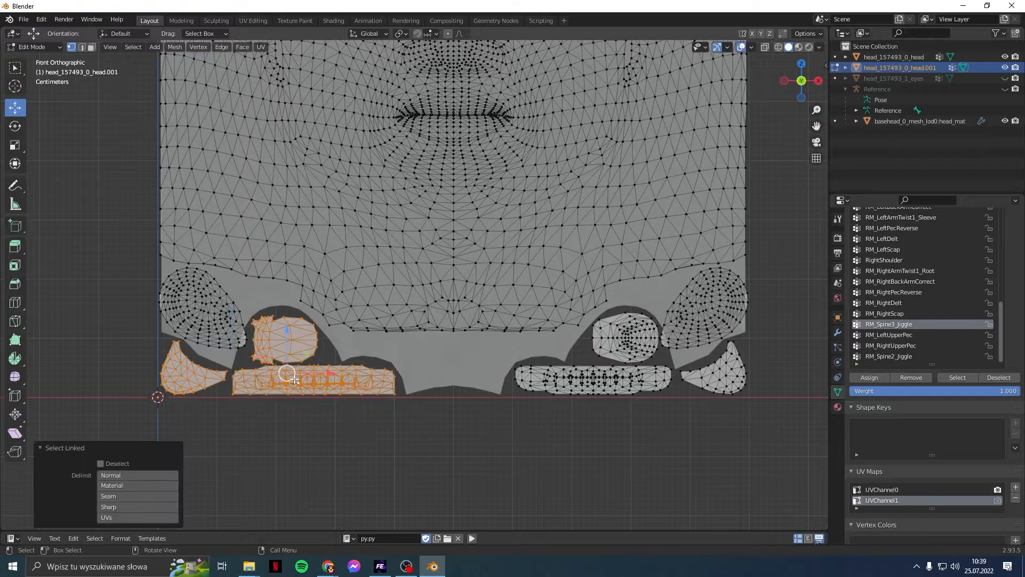
Step: Add the right teeth strip, right oval and small right islands, then delete all selected vertices
shift+click(587, 383)
key(l)
shift+click(620, 348)
key(l)
shift+click(718, 378)
key(l)
key(x)
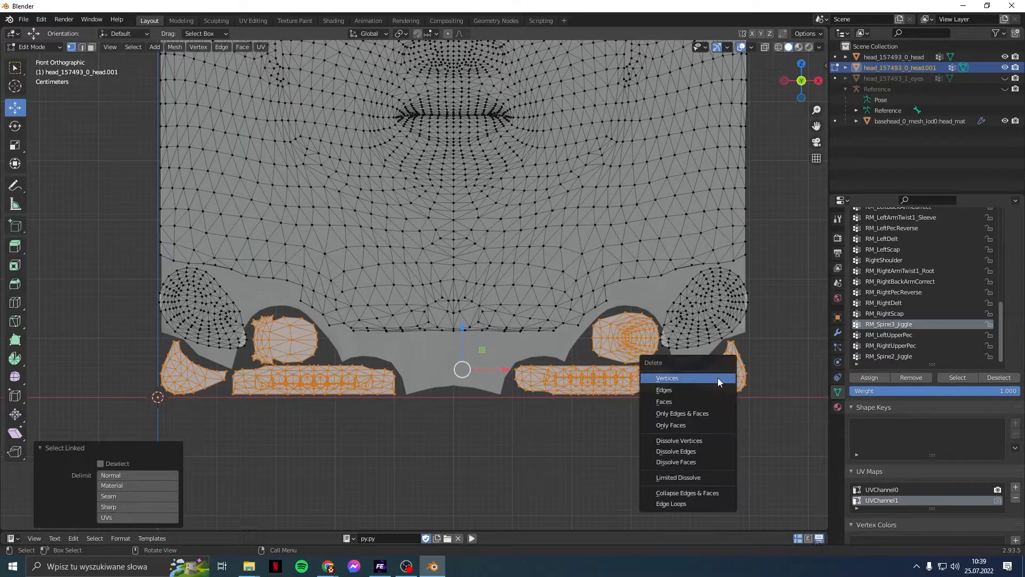
click(717, 377)
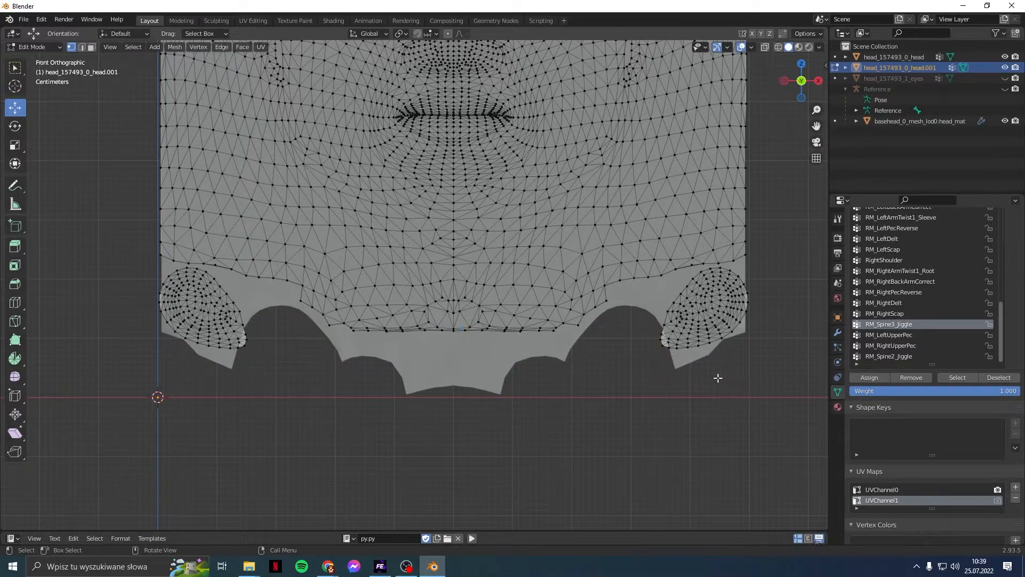
scroll(635, 401, down, 2)
scroll(575, 336, down, 3)
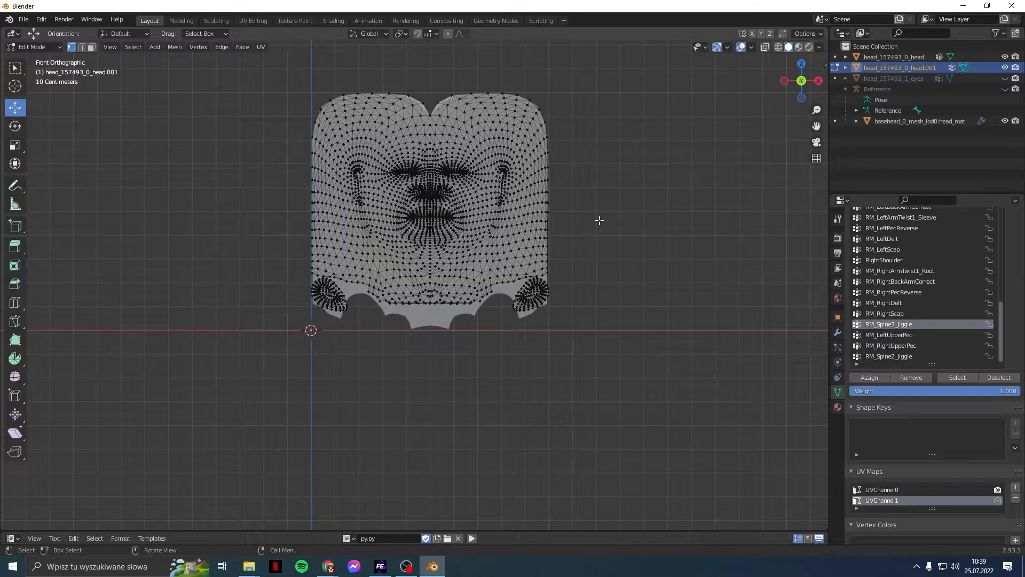
Step: Look into the mouth, then switch editing from head.001 to head_157493_0_head
shift+middle_drag(600, 220, 714, 517)
scroll(416, 327, up, 6)
shift+middle_drag(516, 260, 322, 412)
scroll(324, 415, up, 5)
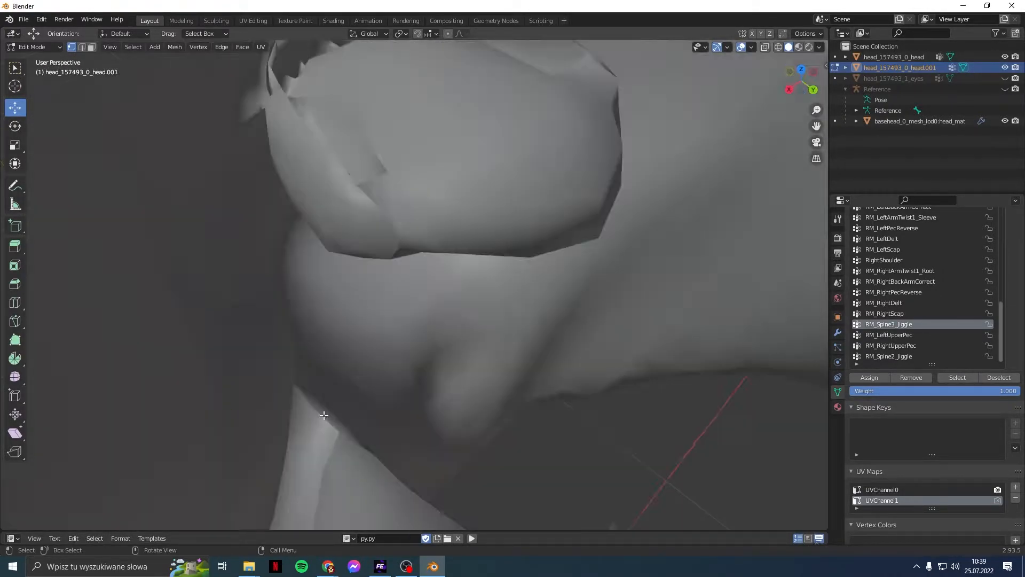
middle_drag(350, 378, 293, 480)
click(38, 47)
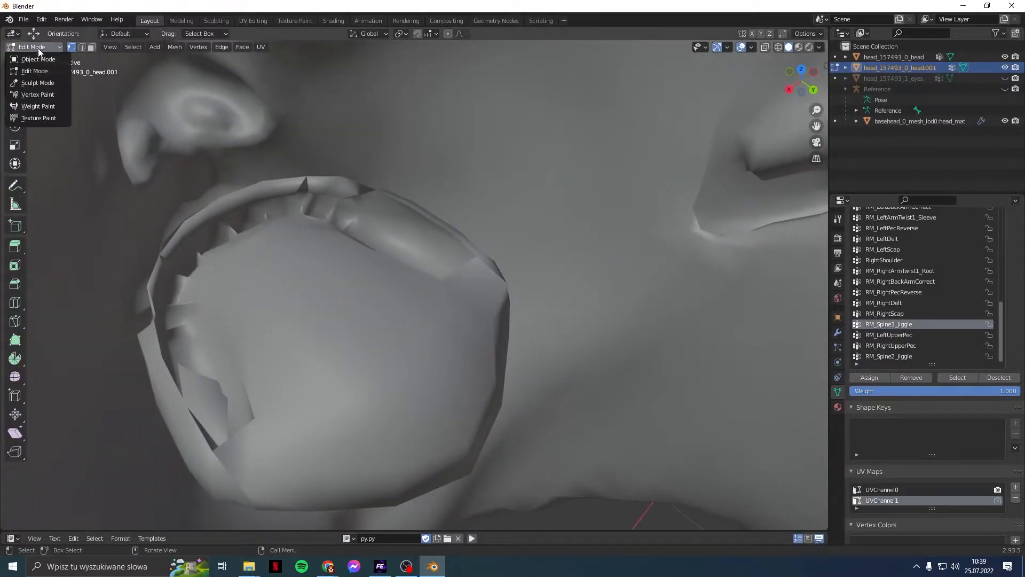
click(38, 71)
click(893, 56)
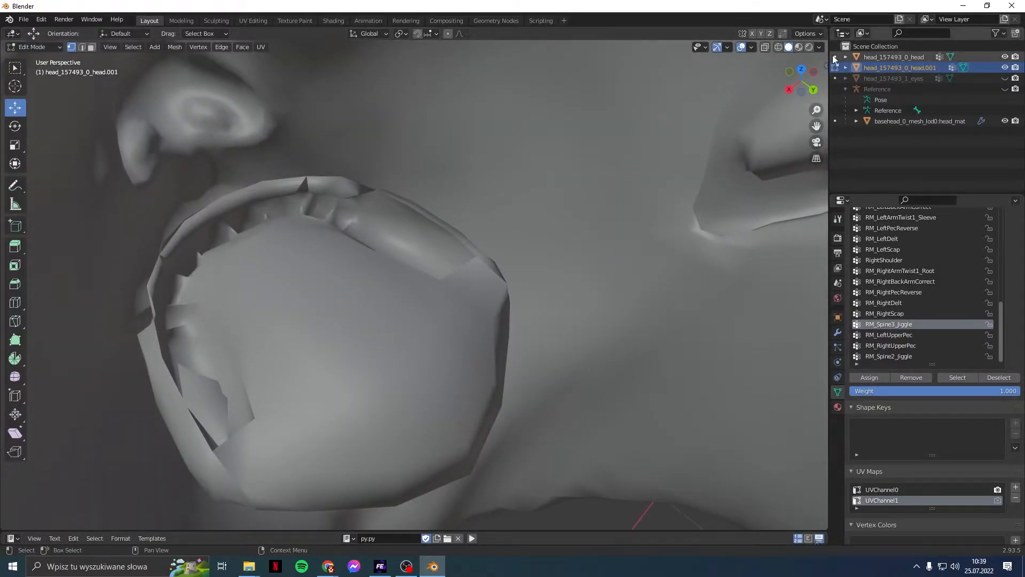
key(Tab)
Step: Delete two loose pieces inside the mouth, each selected as a linked piece
click(298, 262)
key(ctrl+l)
key(x)
click(304, 265)
click(306, 309)
key(ctrl+l)
key(x)
click(318, 309)
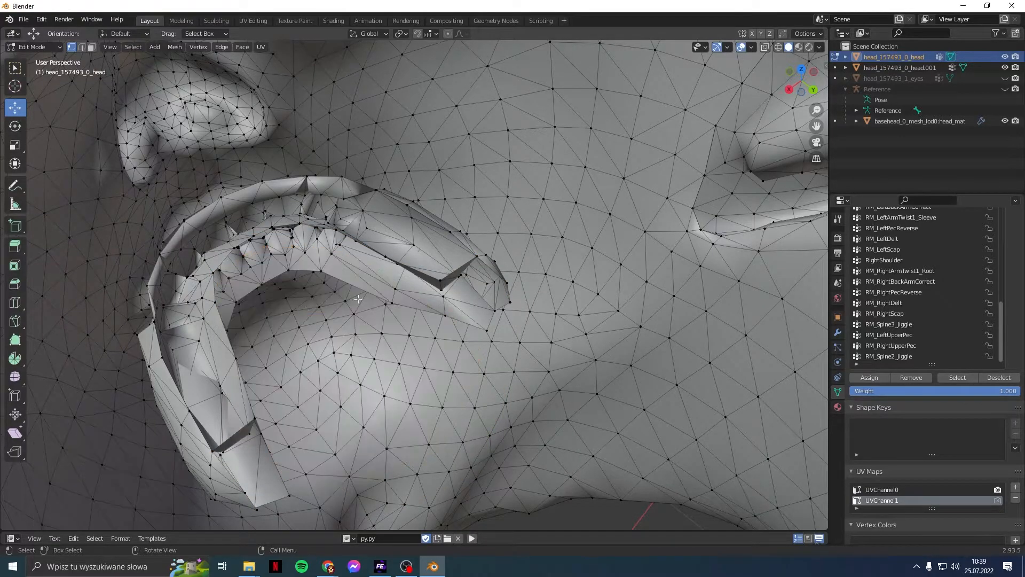
Step: Select the teeth arc, connected teeth, inner teeth and tip pieces, then delete their vertices
click(414, 247)
key(ctrl+l)
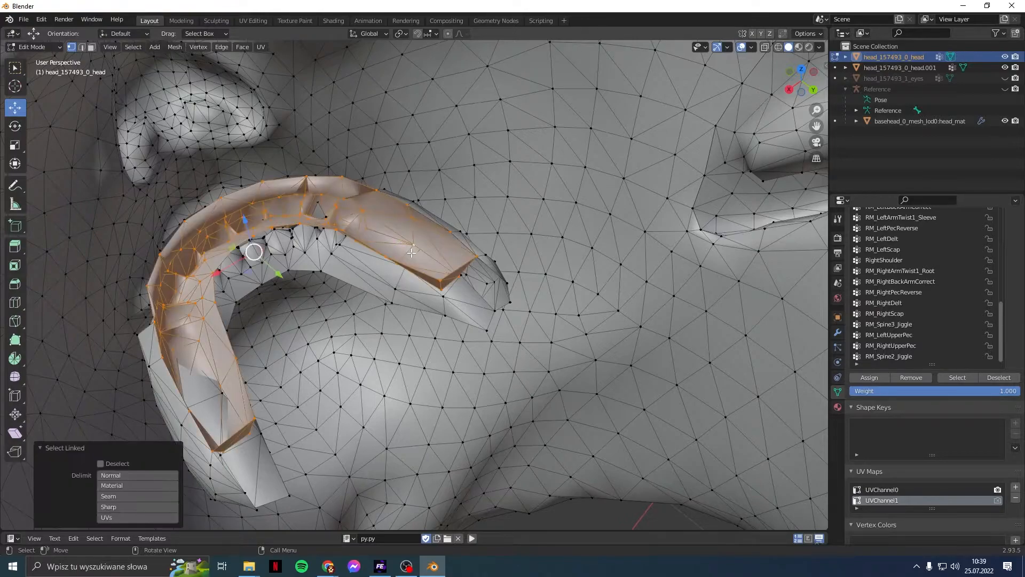
shift+click(245, 493)
key(ctrl+l)
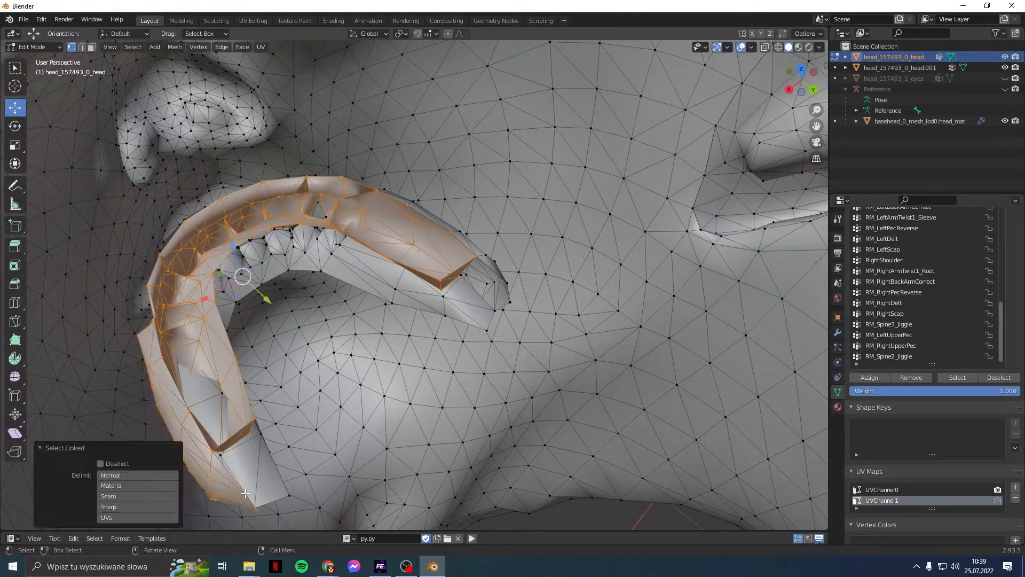
shift+click(290, 259)
key(ctrl+l)
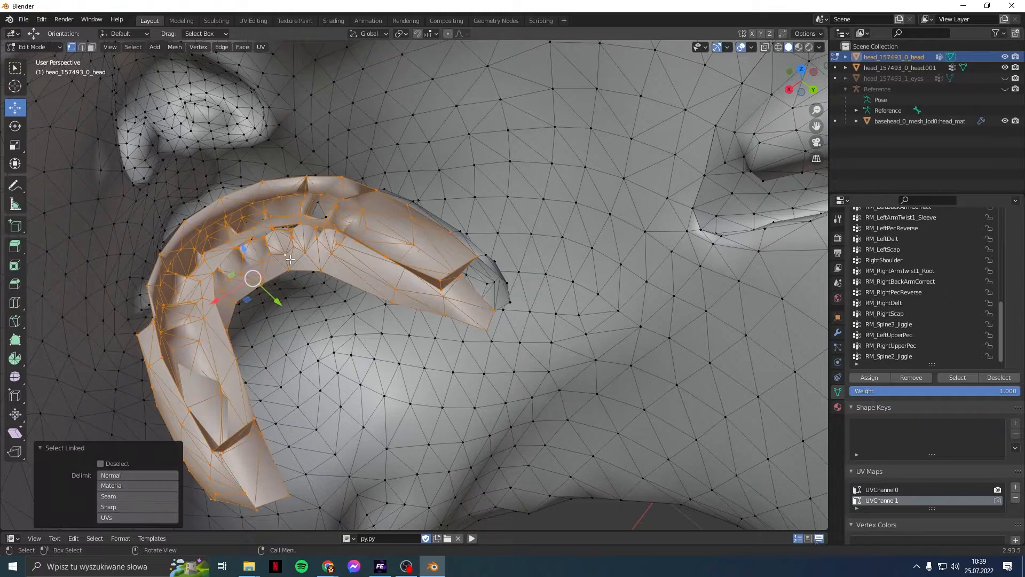
shift+click(490, 283)
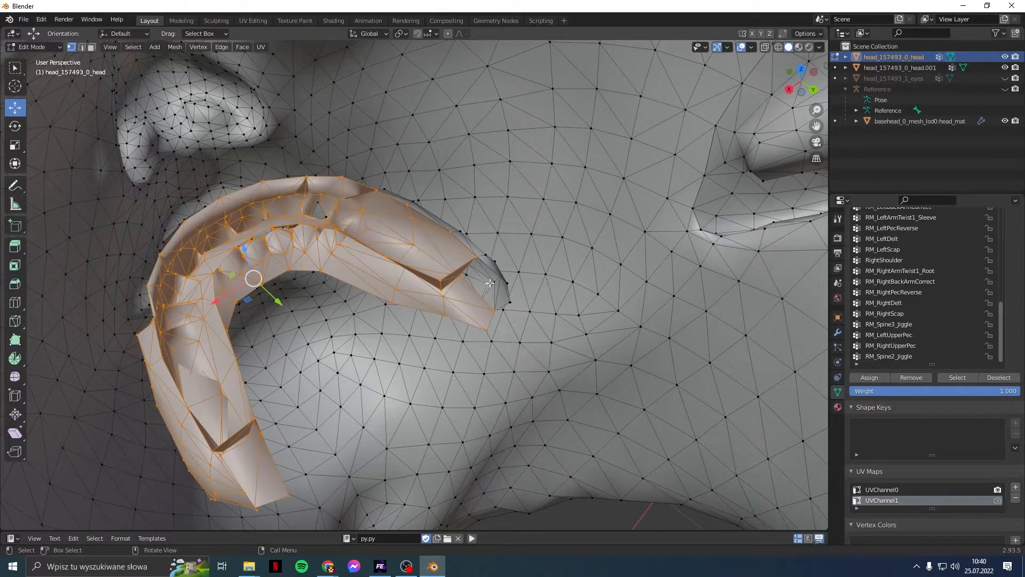
key(ctrl+l)
key(x)
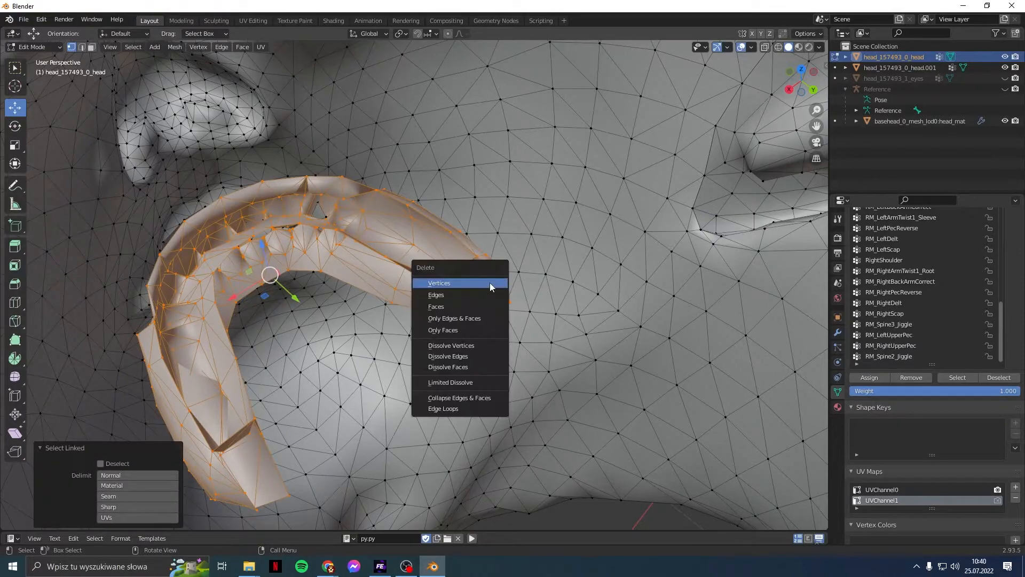
click(490, 283)
Step: Orbit out of the mouth and snap to front orthographic view (Numpad 1)
scroll(261, 389, down, 4)
middle_drag(261, 389, 411, 348)
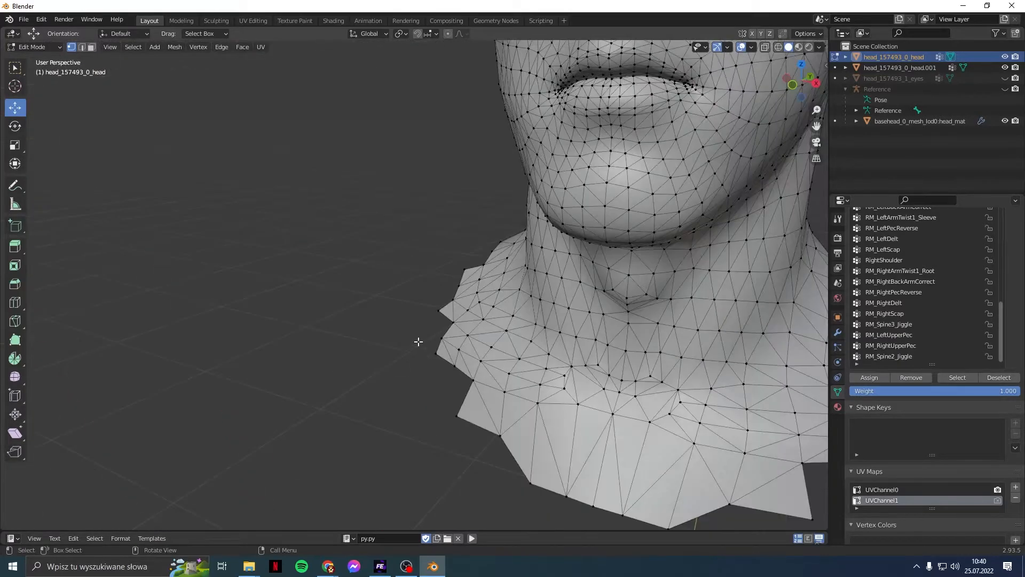
scroll(484, 308, down, 2)
middle_drag(484, 308, 511, 312)
scroll(535, 320, down, 4)
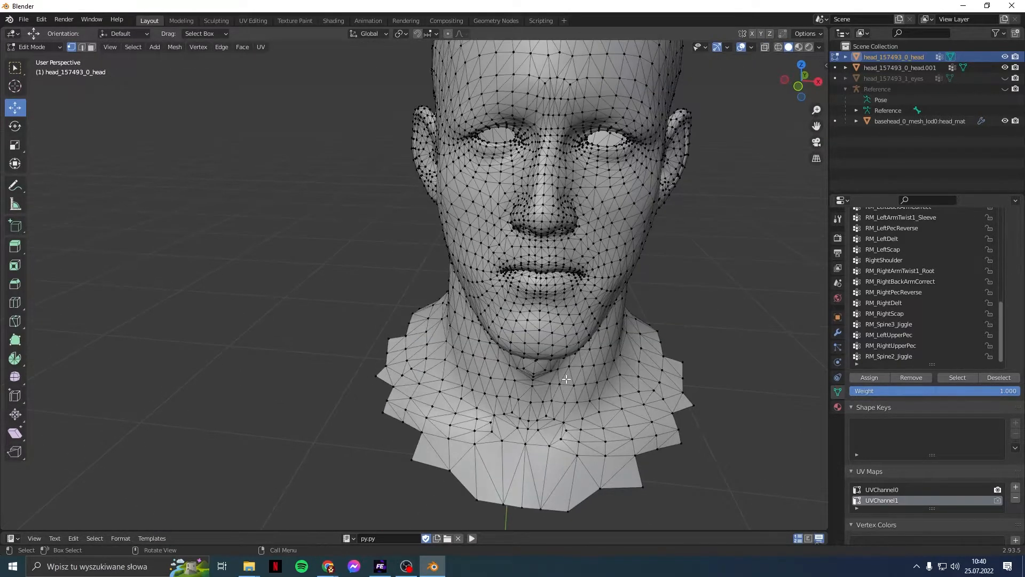
middle_drag(558, 336, 421, 146)
key(KP_1)
scroll(413, 182, down, 2)
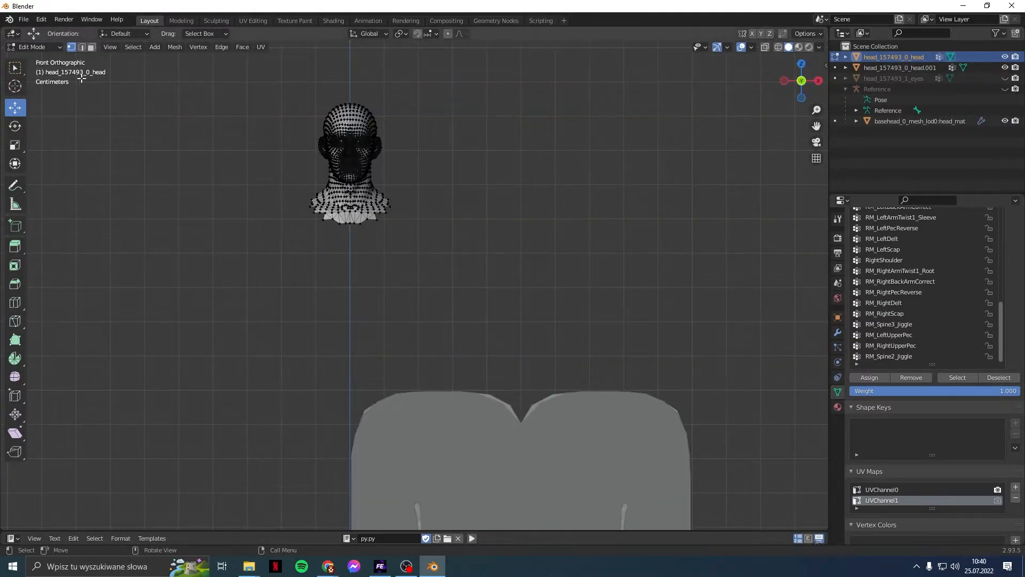
Step: In Weight Paint, make head_157493_0_head active with head.001 selected as the weight source
click(32, 47)
click(36, 109)
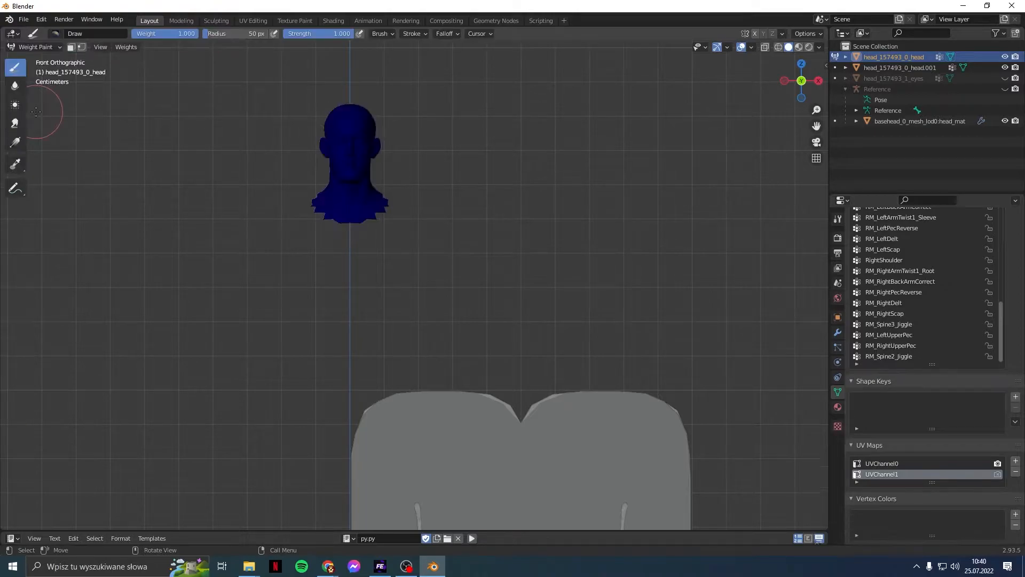
scroll(240, 258, down, 3)
shift+middle_drag(417, 345, 391, 246)
scroll(391, 245, up, 1)
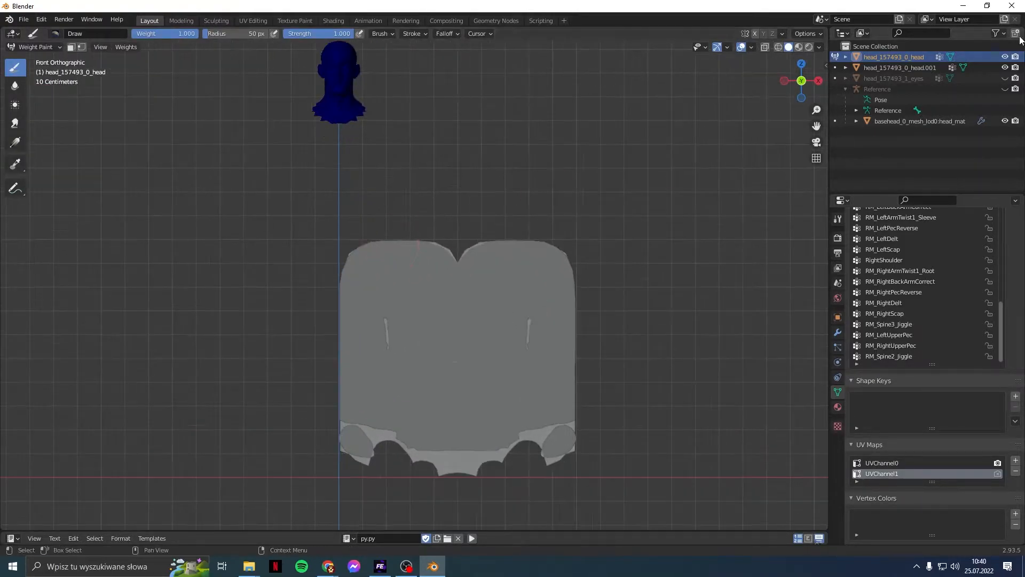
click(835, 68)
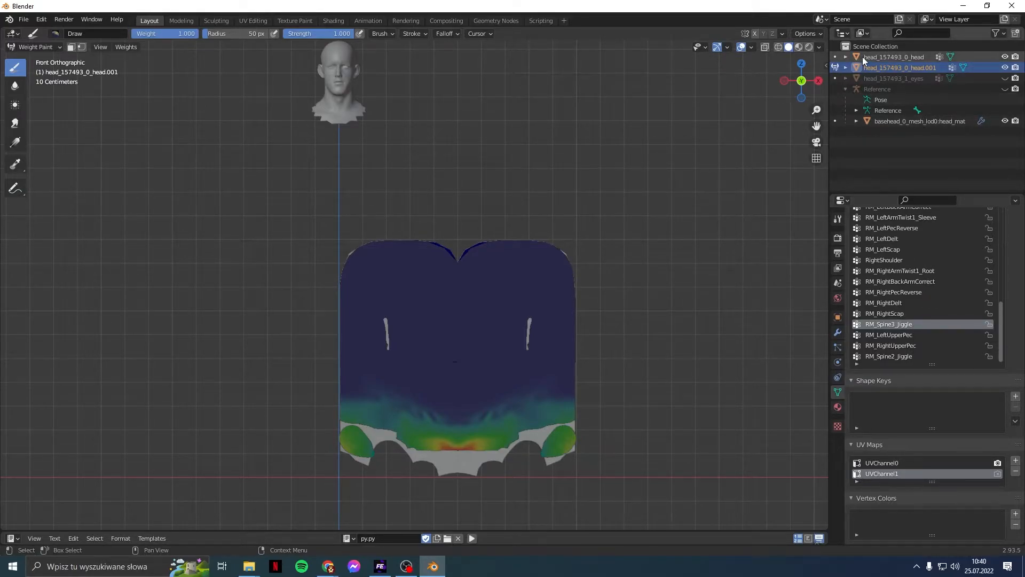
click(836, 59)
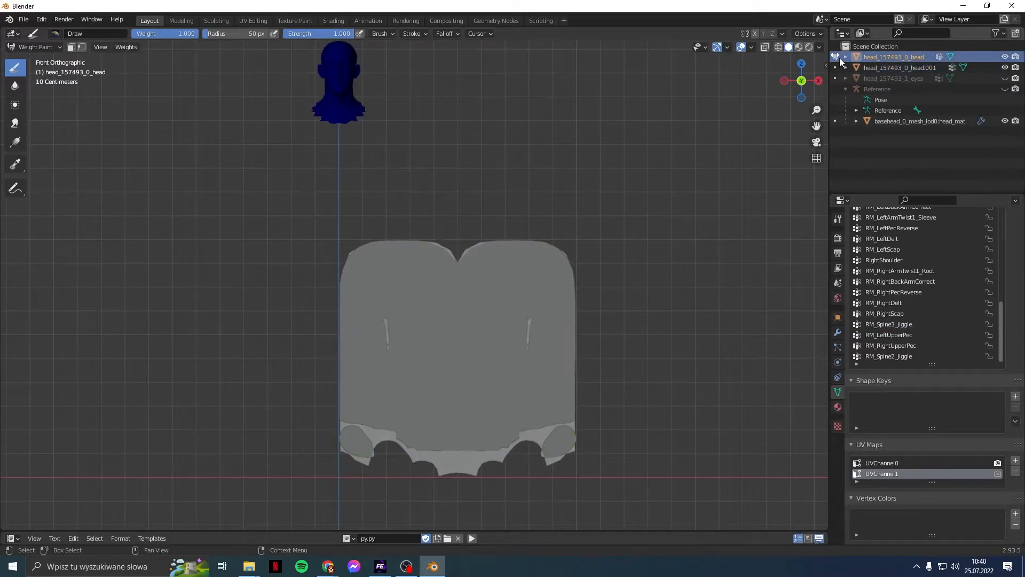
ctrl+click(892, 67)
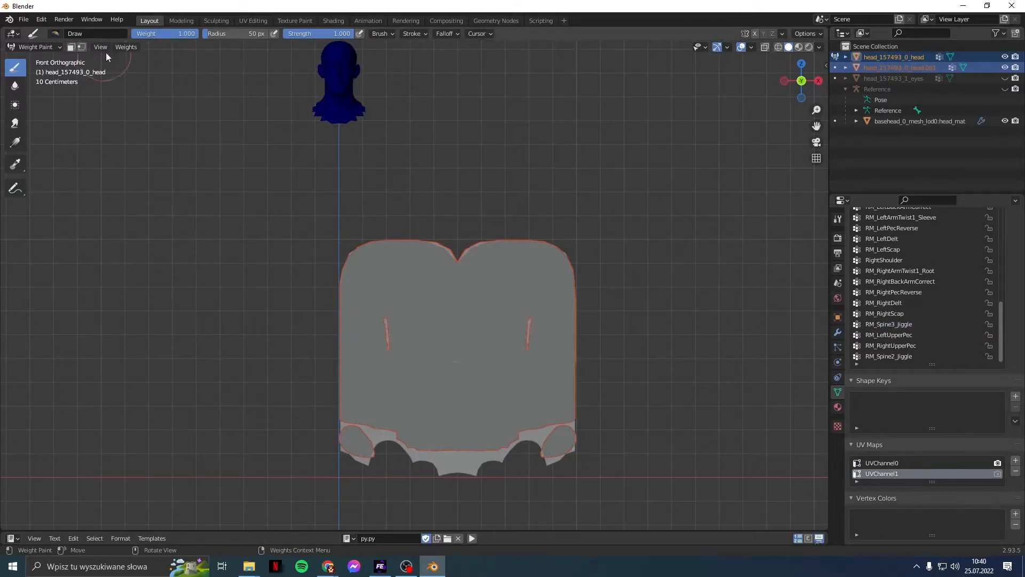
Step: Transfer Weights from head.001 onto the head using Topology vertex mapping
click(126, 47)
click(144, 180)
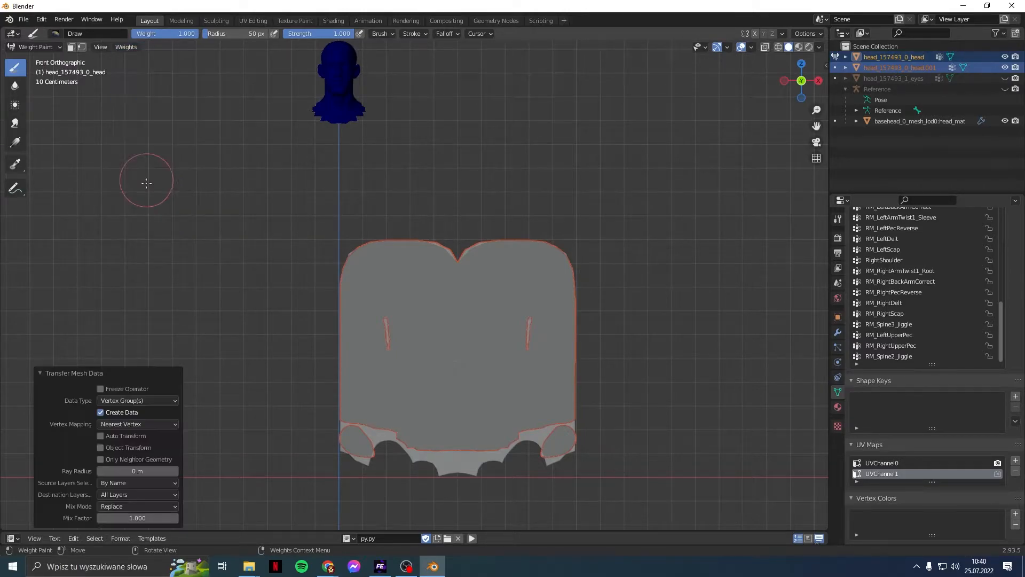
click(137, 424)
click(135, 437)
shift+middle_drag(175, 224, 251, 357)
scroll(254, 351, up, 4)
shift+middle_drag(315, 283, 336, 383)
scroll(335, 382, up, 3)
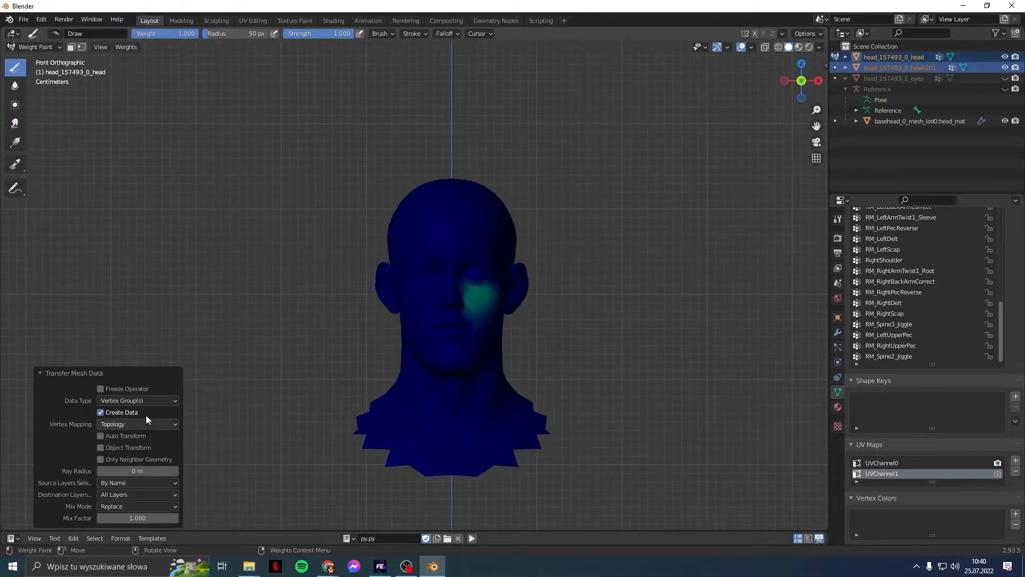
scroll(518, 352, down, 6)
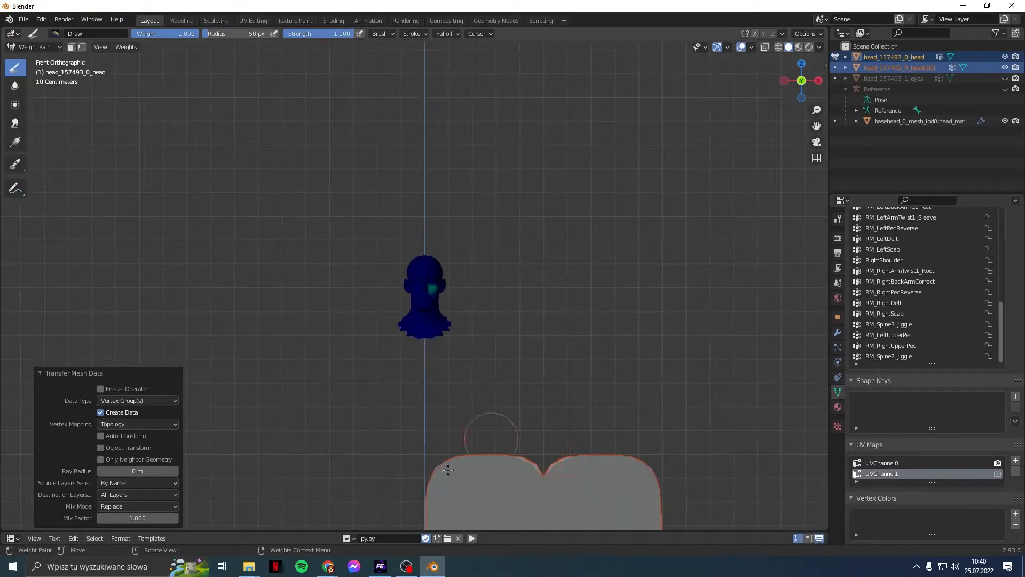
scroll(439, 319, up, 6)
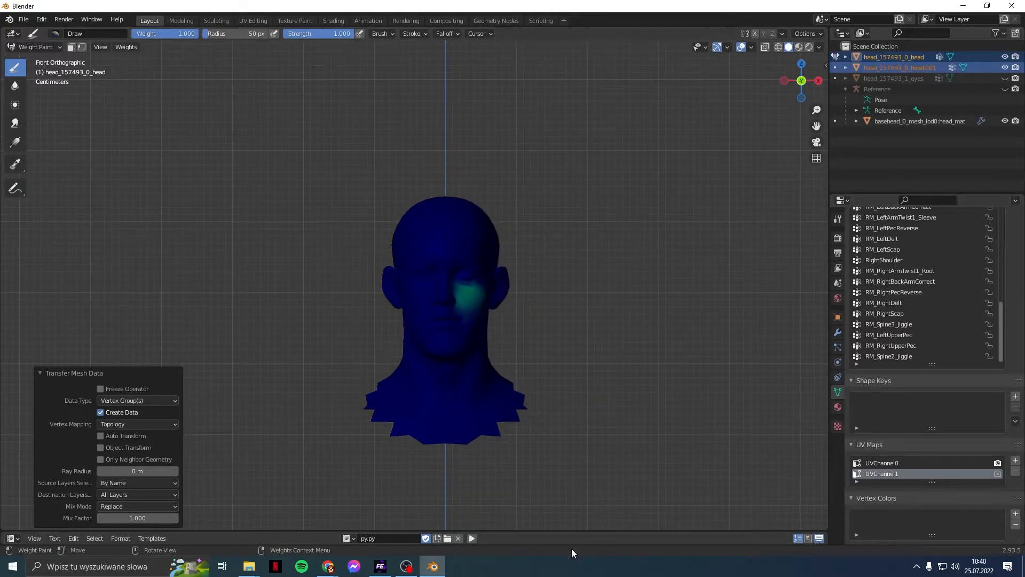
Step: Make RM_Spine3_Jiggle the active vertex group and view the head at an angle
click(899, 357)
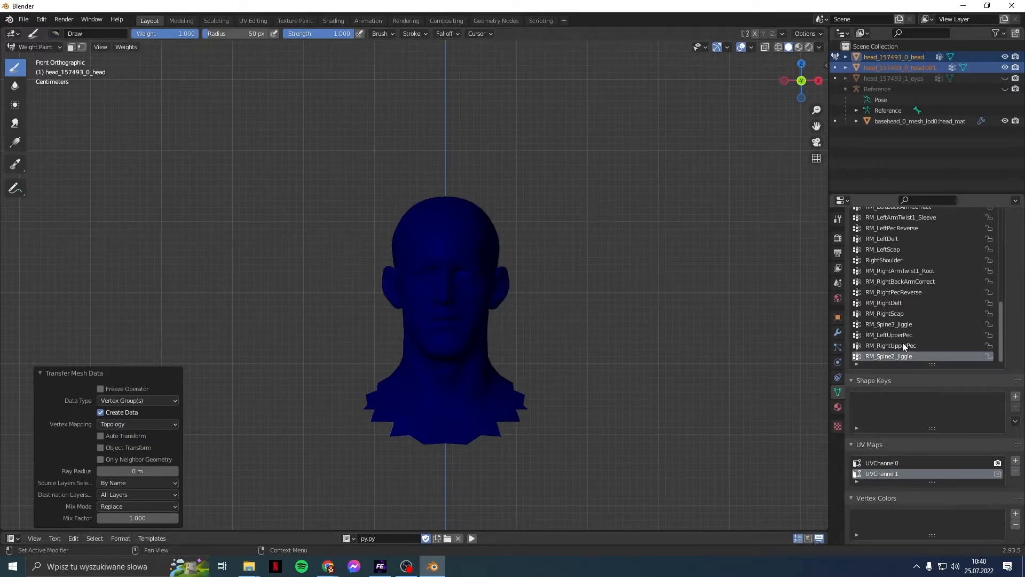
key(Up)
key(Up)
key(Up)
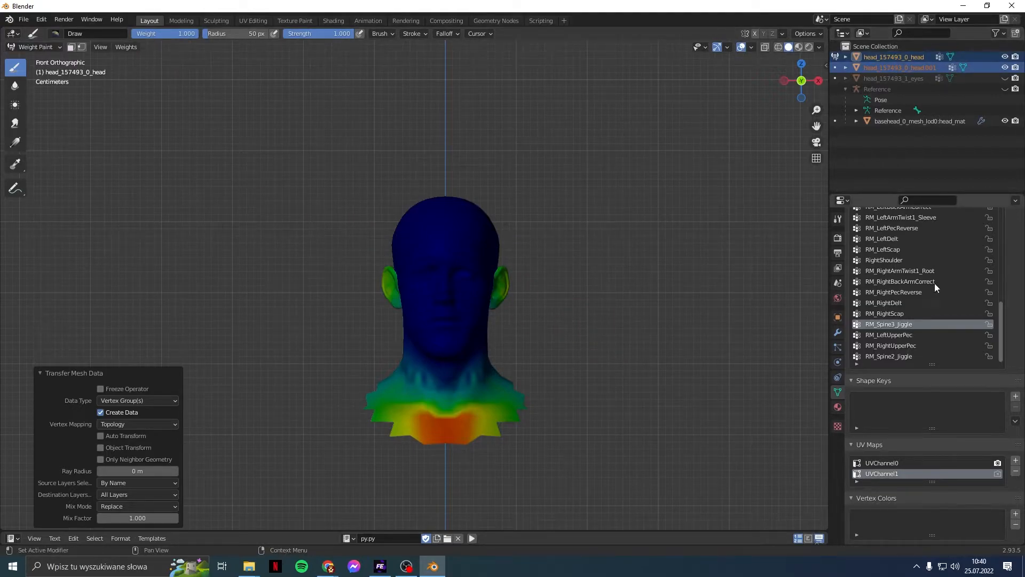
middle_drag(499, 310, 502, 288)
Step: In Edit Mode, select both ears of the head as linked pieces
click(32, 47)
click(33, 71)
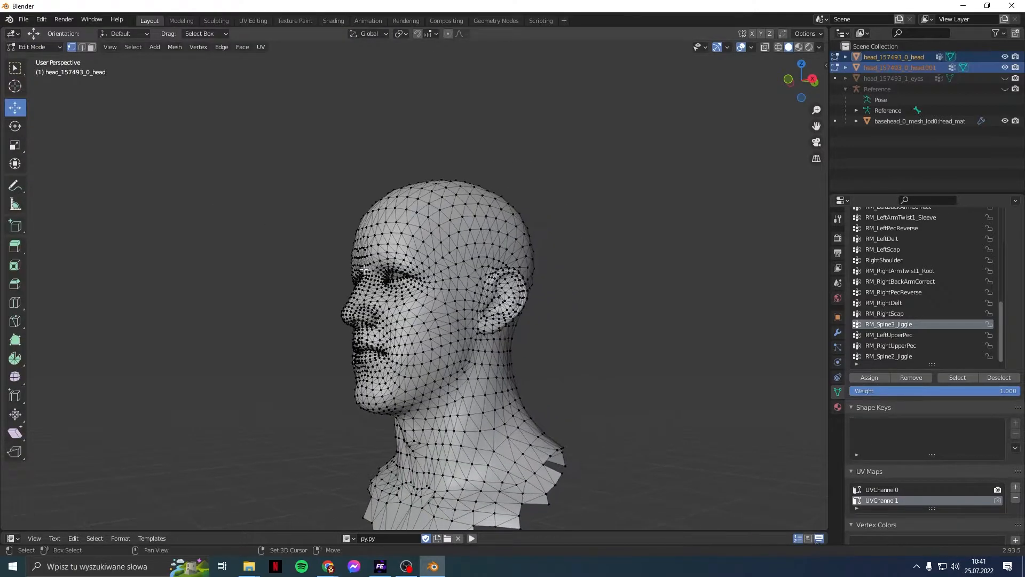
click(509, 290)
key(ctrl+l)
middle_drag(326, 304, 307, 312)
click(331, 297)
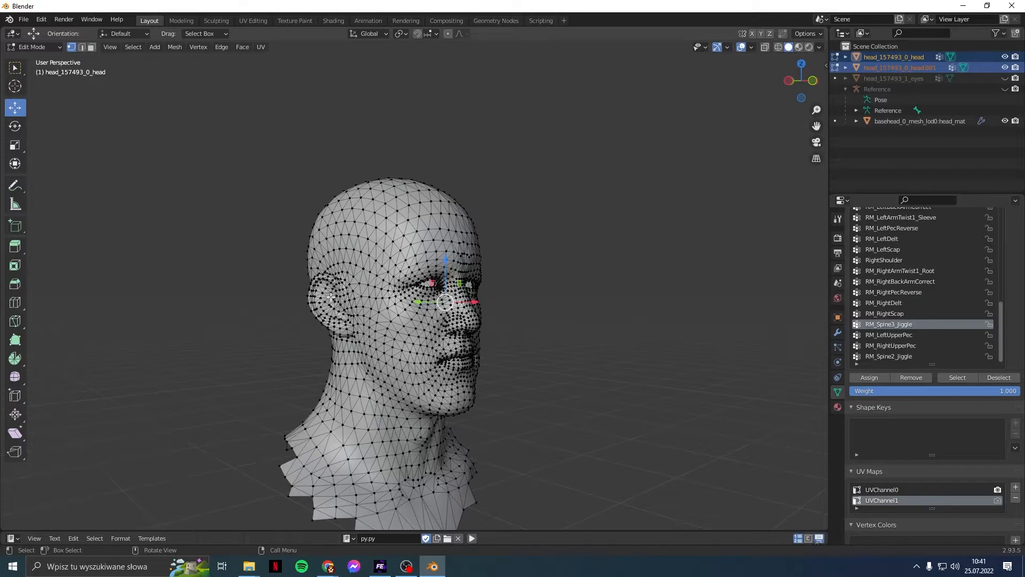
key(ctrl+l)
alt+middle_drag(345, 340, 295, 331)
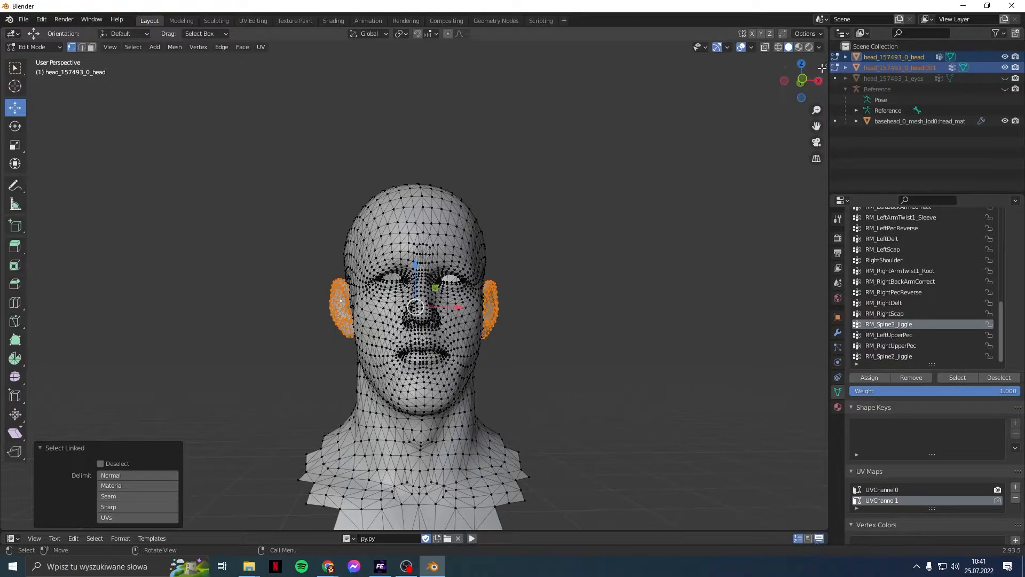
Step: Run Clean on the active vertex group's weights for the selected ears
scroll(912, 319, up, 8)
scroll(912, 319, up, 5)
click(61, 46)
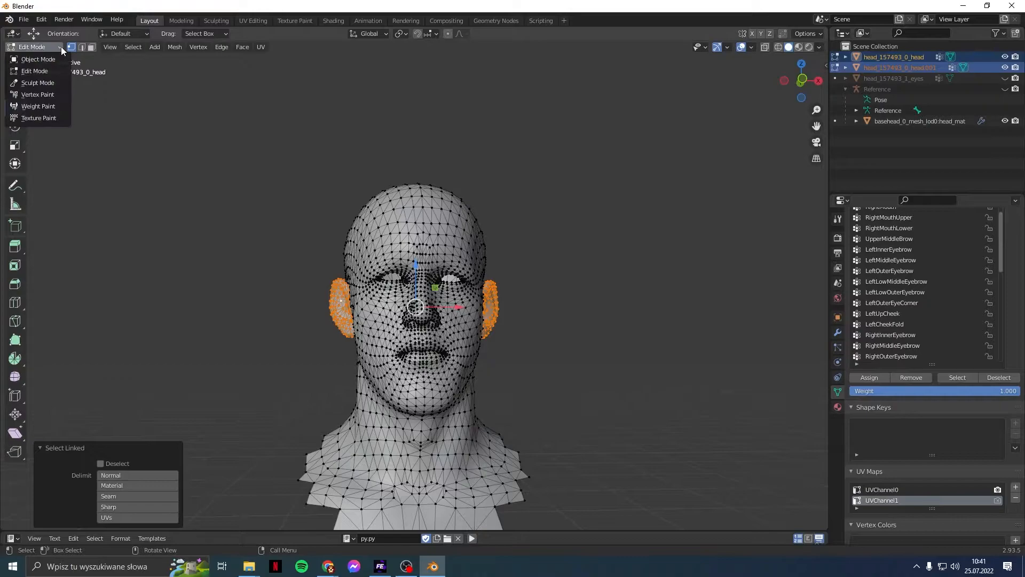
click(52, 104)
click(56, 47)
click(53, 71)
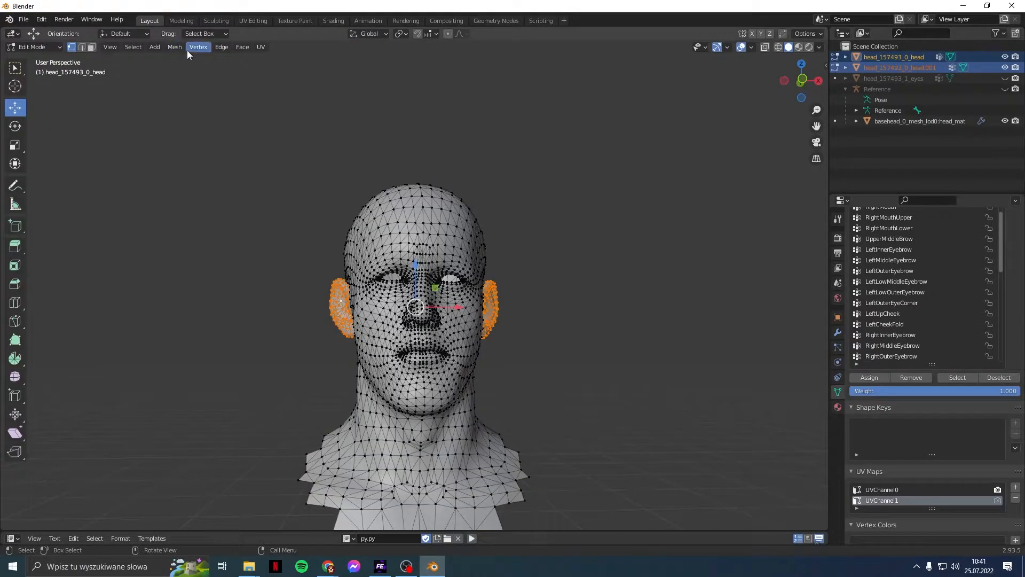
click(52, 49)
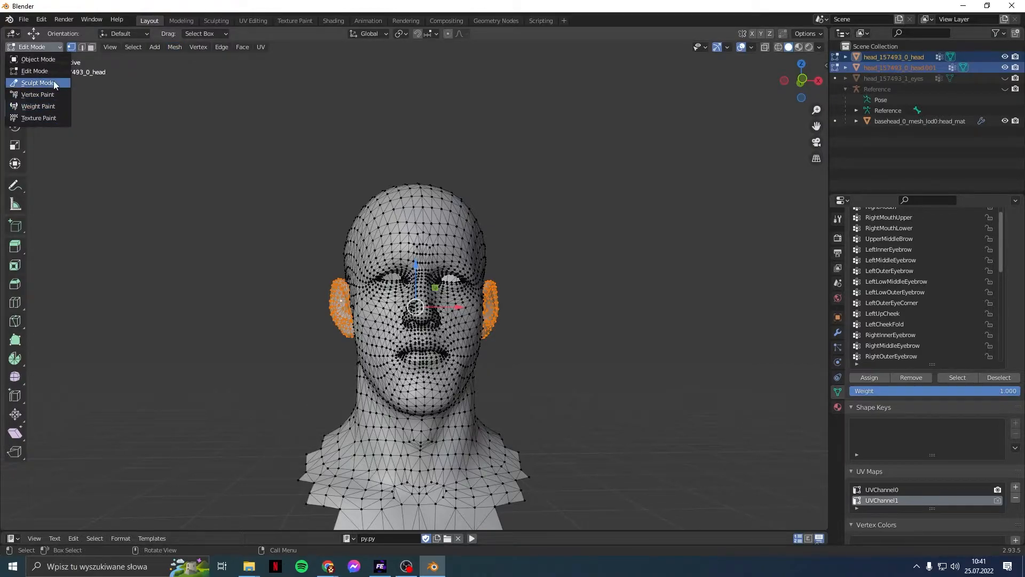
click(133, 48)
mouse_move(168, 50)
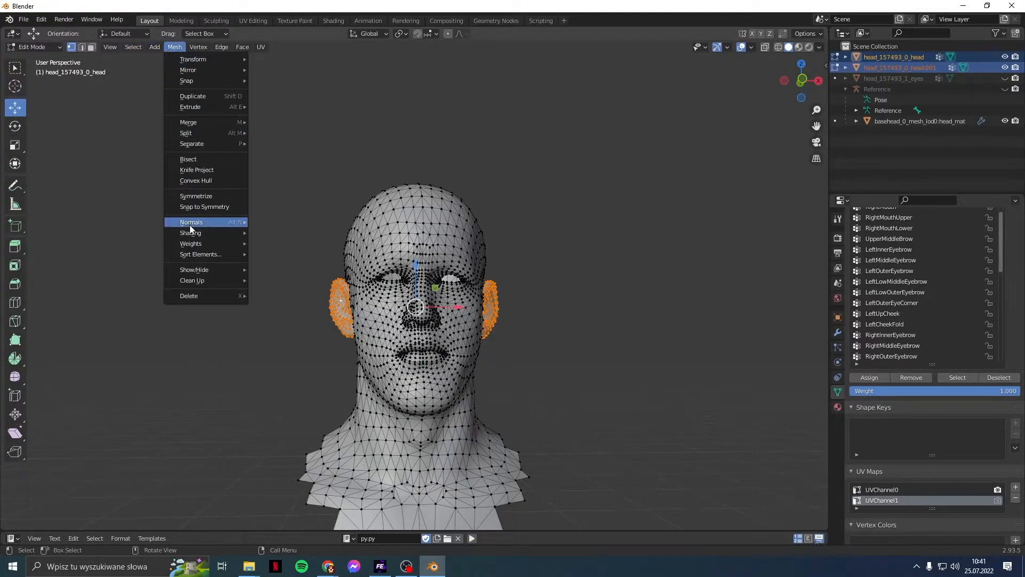
mouse_move(190, 245)
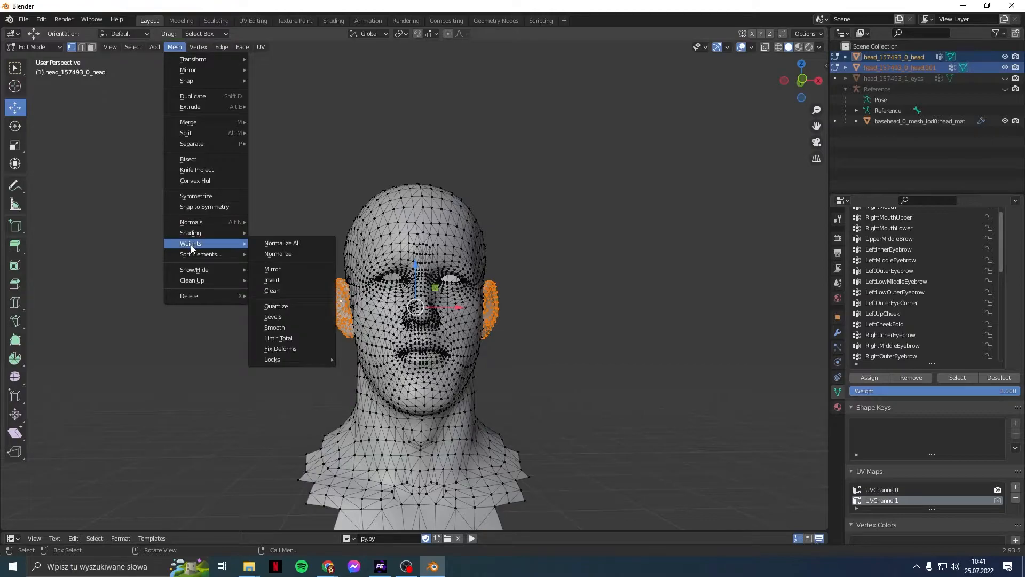
click(277, 290)
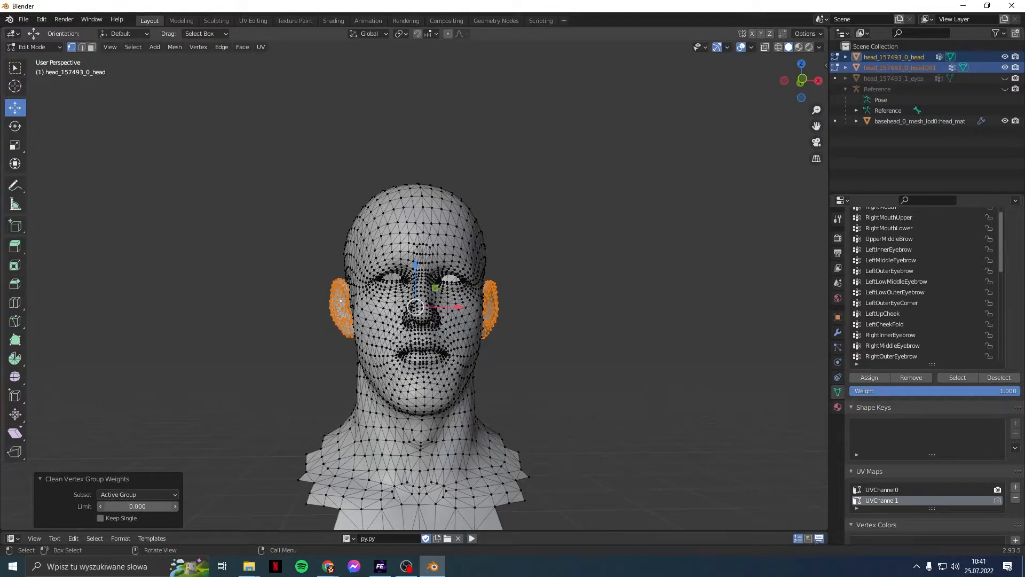
Step: Set the Clean subset to All Groups, then show the sidebar to inspect ear and forehead vertex weights
click(122, 495)
click(124, 518)
middle_drag(267, 361, 209, 340)
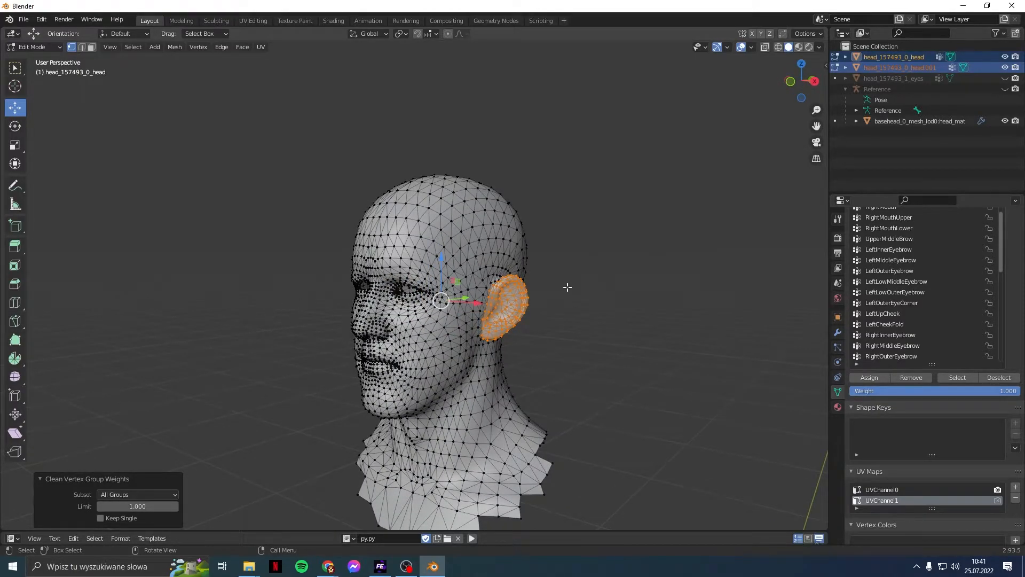
click(556, 308)
click(515, 307)
drag(829, 61, 805, 60)
key(n)
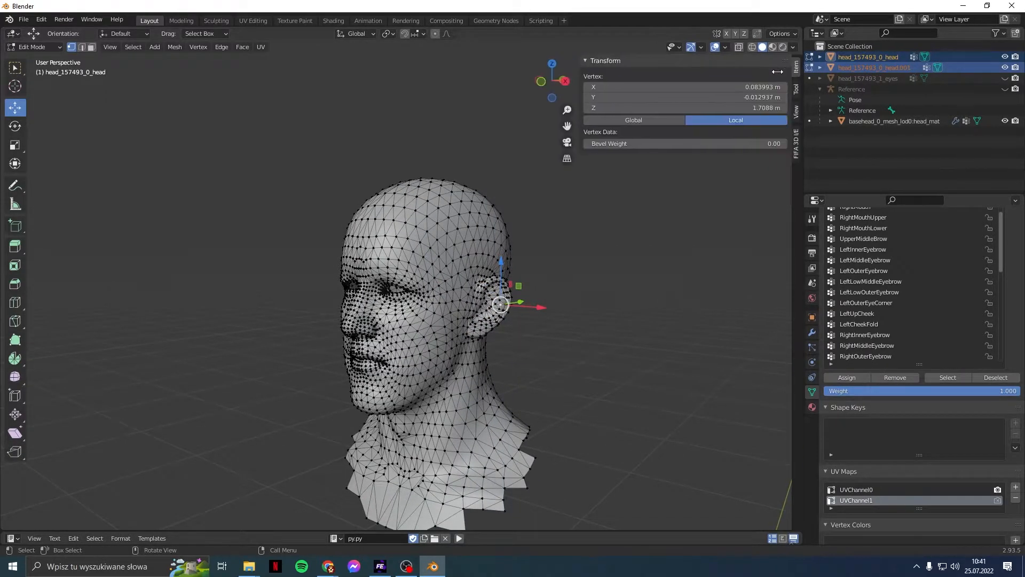
click(455, 239)
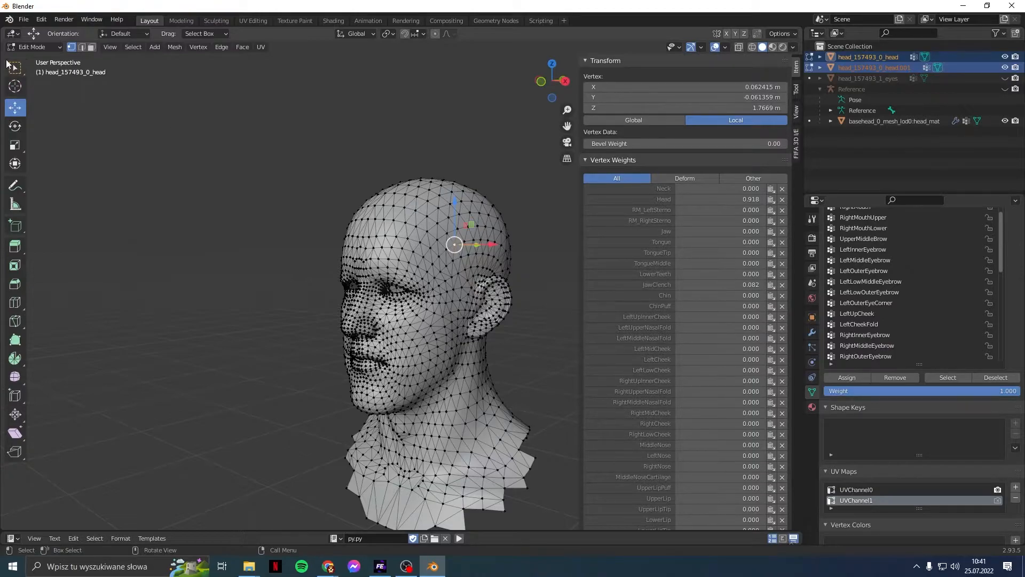
Step: Select the entire head mesh and clean vertex group weights with Limit 0
click(133, 46)
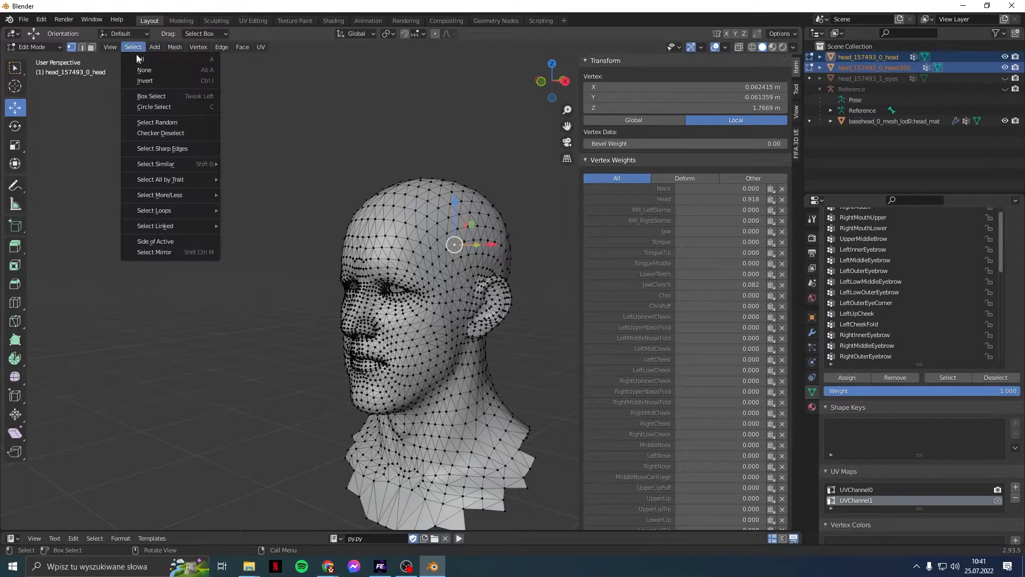
click(136, 60)
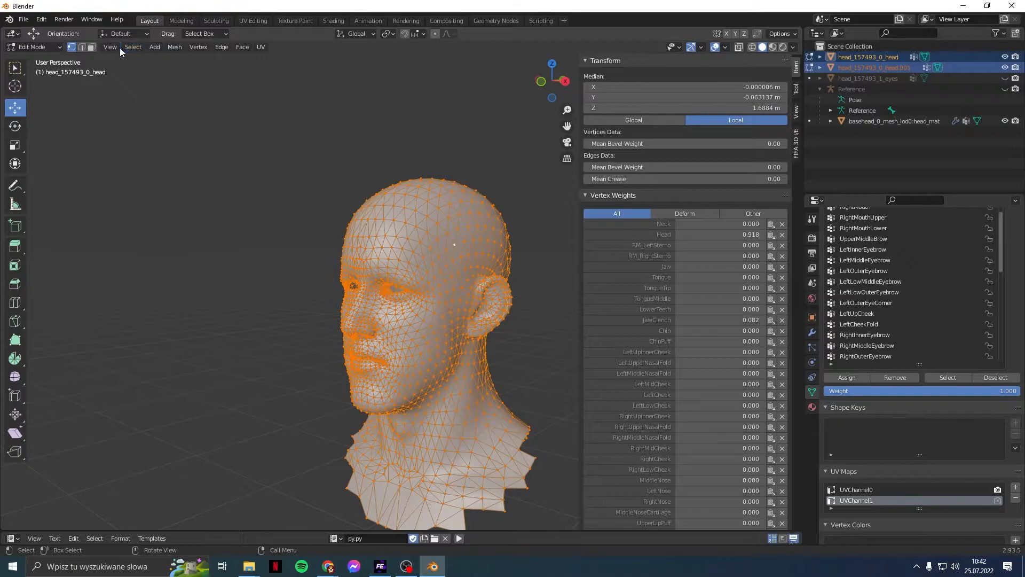
click(174, 47)
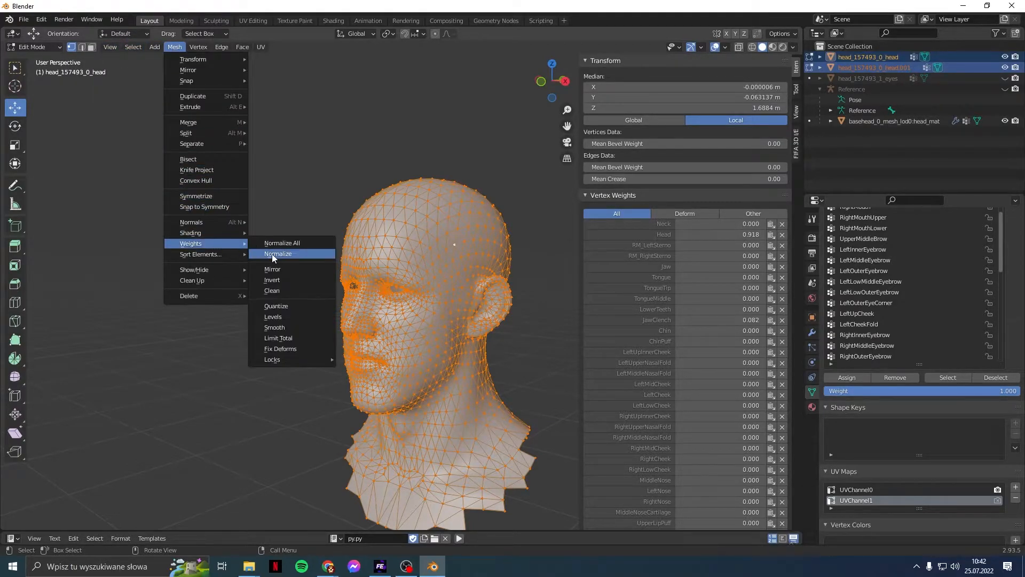
click(279, 293)
drag(143, 507, 59, 507)
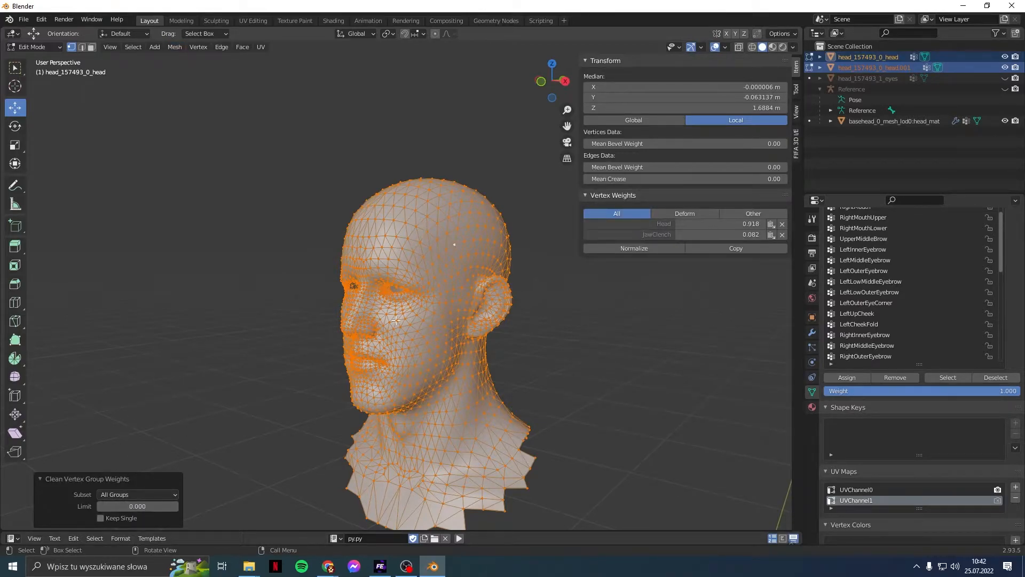
Step: Check the remaining weights on several upper-head, temple, cheek and ear vertices
click(426, 343)
click(446, 266)
click(460, 230)
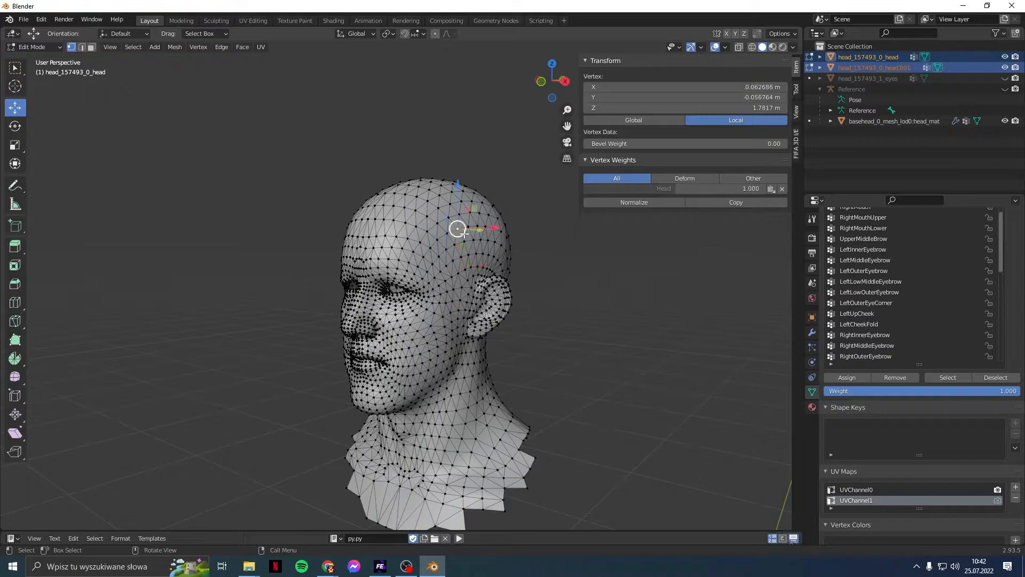
click(463, 267)
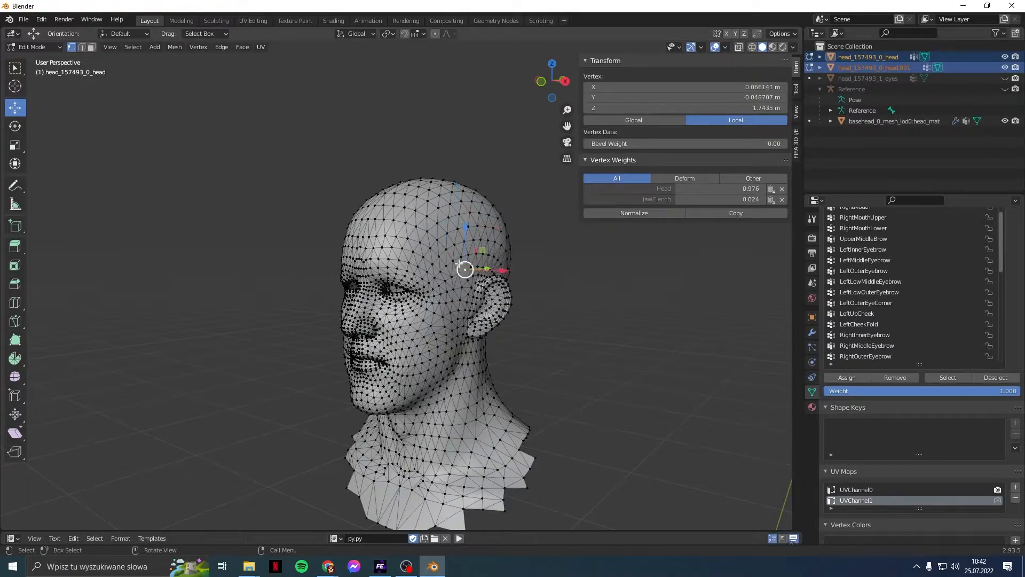
click(454, 317)
click(462, 242)
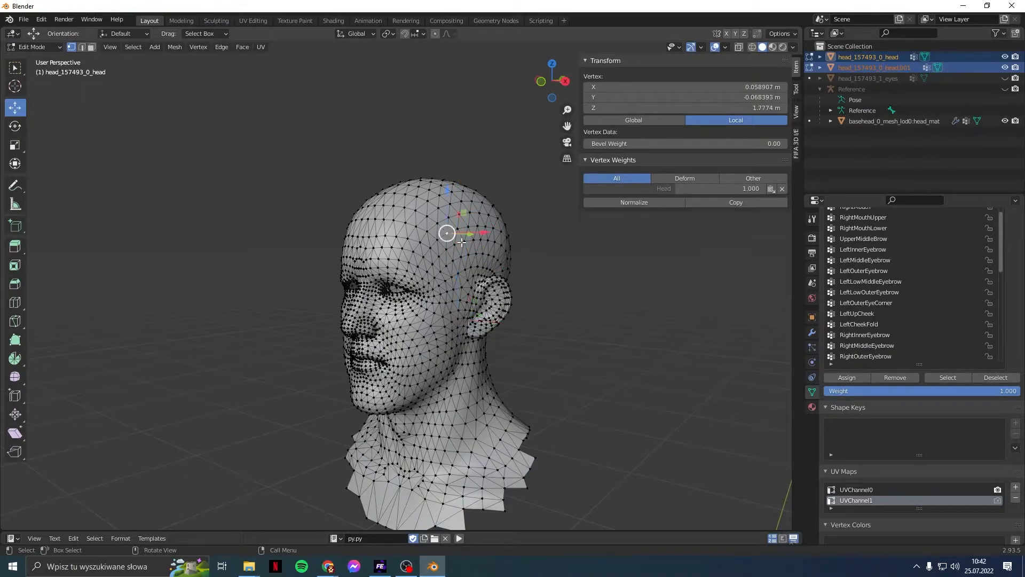
click(499, 299)
click(490, 318)
click(479, 338)
Step: Select both ear mesh islands as linked pieces from side views
middle_drag(540, 316, 497, 317)
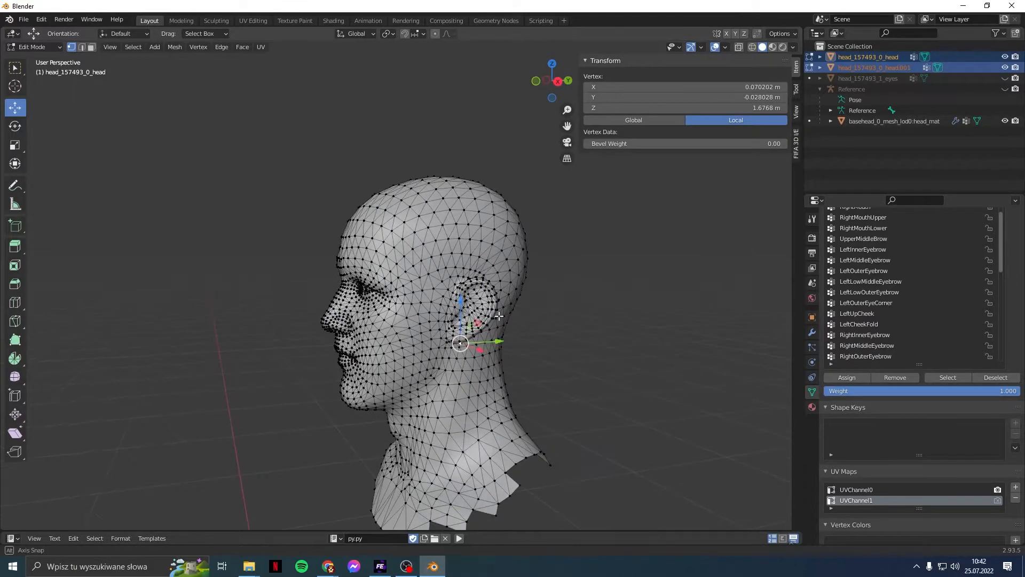
key(ctrl+l)
middle_drag(264, 282, 323, 312)
shift+click(323, 312)
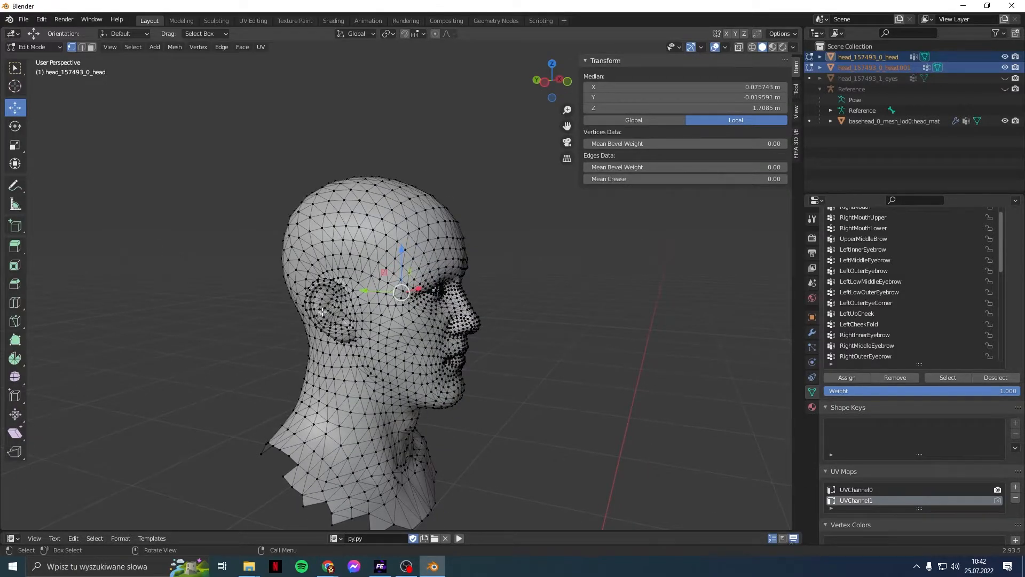
key(l)
middle_drag(160, 316, 110, 304)
Step: Assign the selected ear vertices to the Head group and spot-check two ear vertices' weights
scroll(922, 316, up, 20)
drag(1021, 314, 1018, 236)
scroll(962, 326, up, 2)
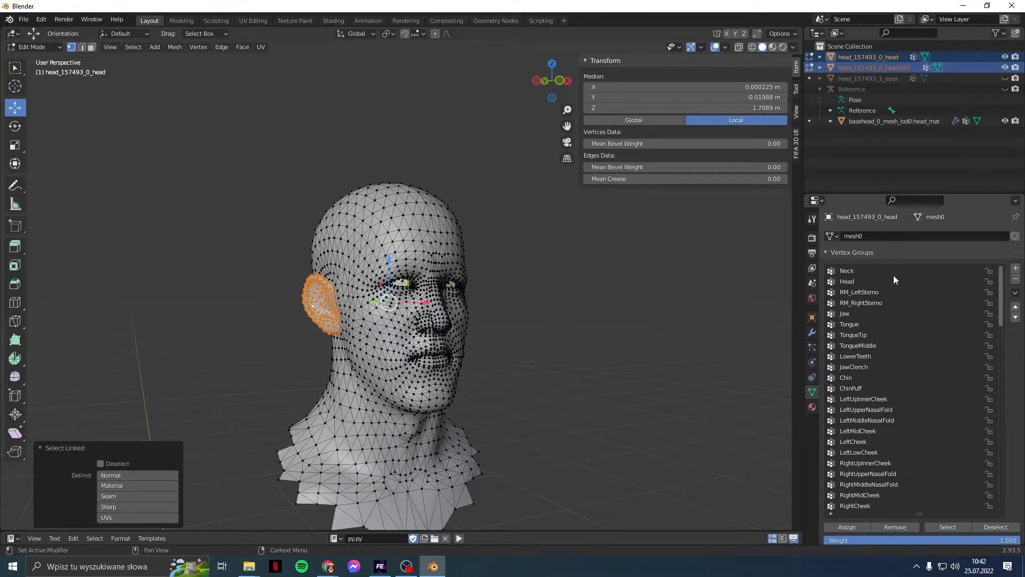
scroll(1003, 412, down, 2)
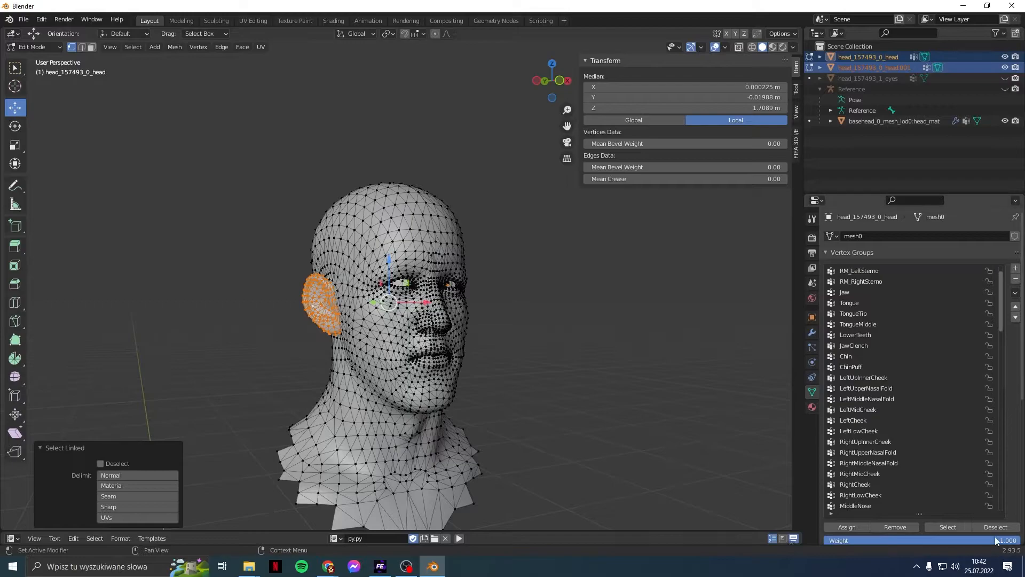
click(842, 528)
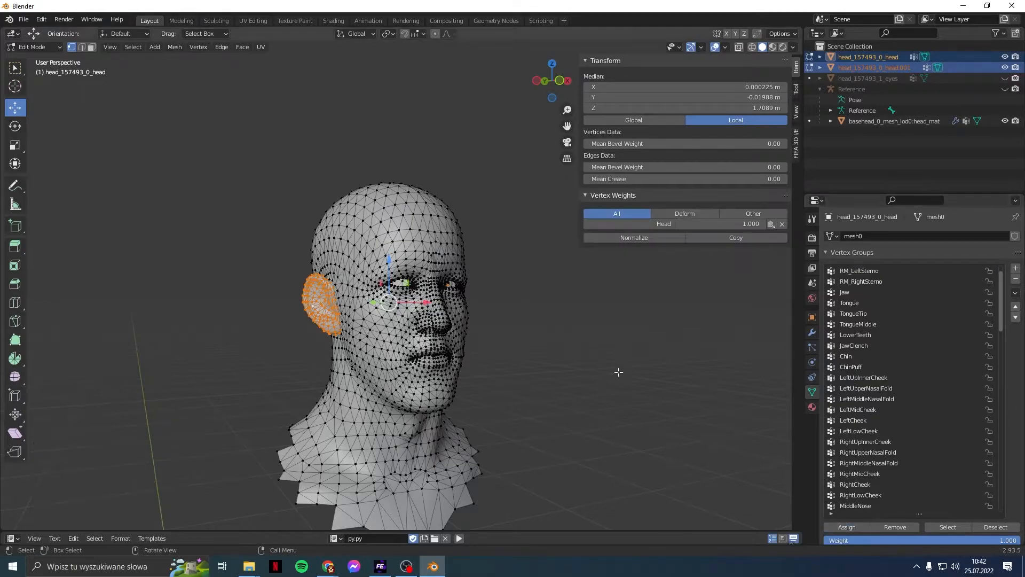
click(600, 374)
click(304, 307)
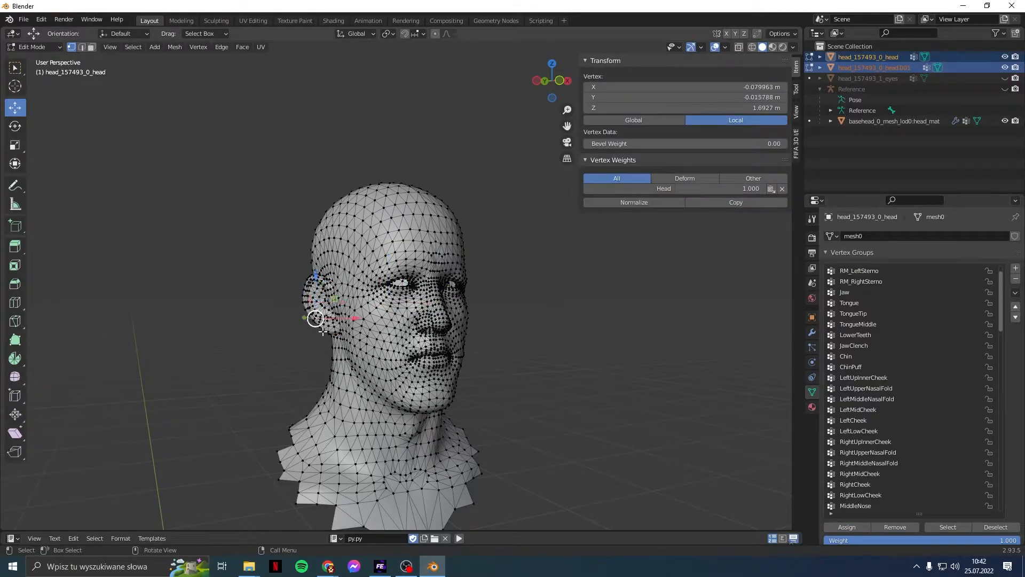
click(330, 334)
Step: Switch to Weight Paint and preview vertex group weights from RM_LeftSterno down to RM_LeftTrap
scroll(860, 353, up, 2)
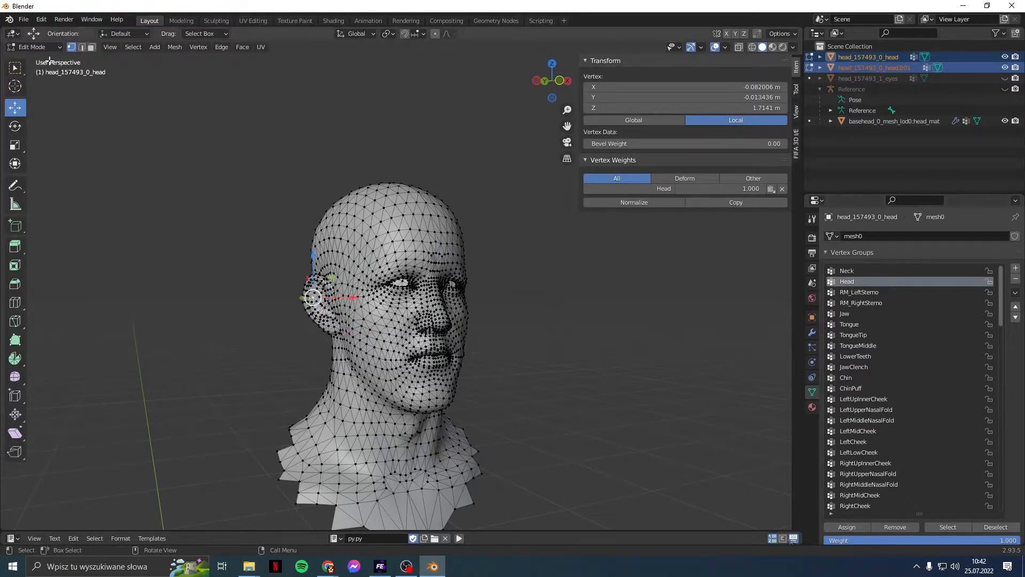
click(34, 47)
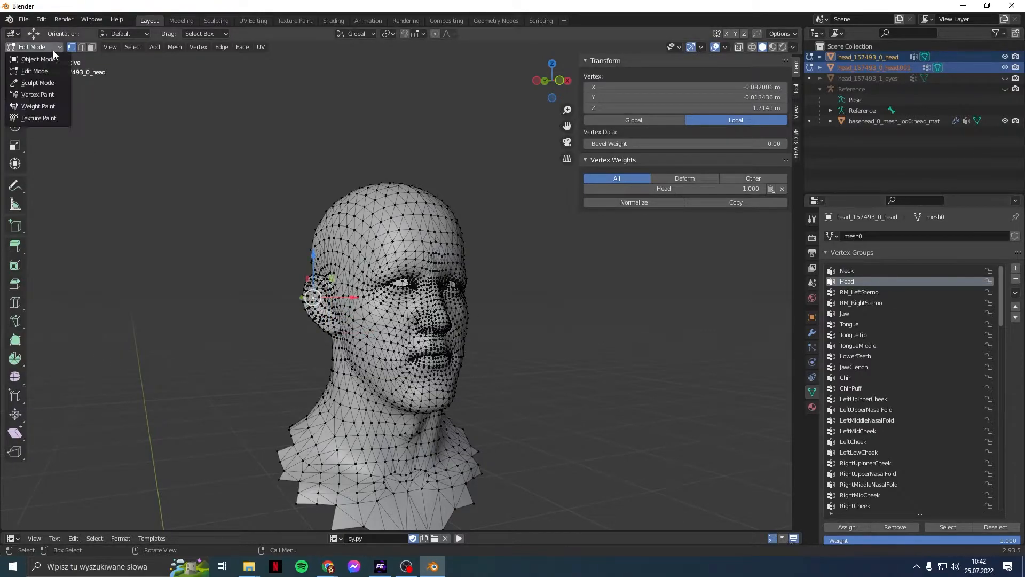
click(45, 106)
middle_drag(481, 278, 340, 292)
middle_drag(455, 305, 366, 292)
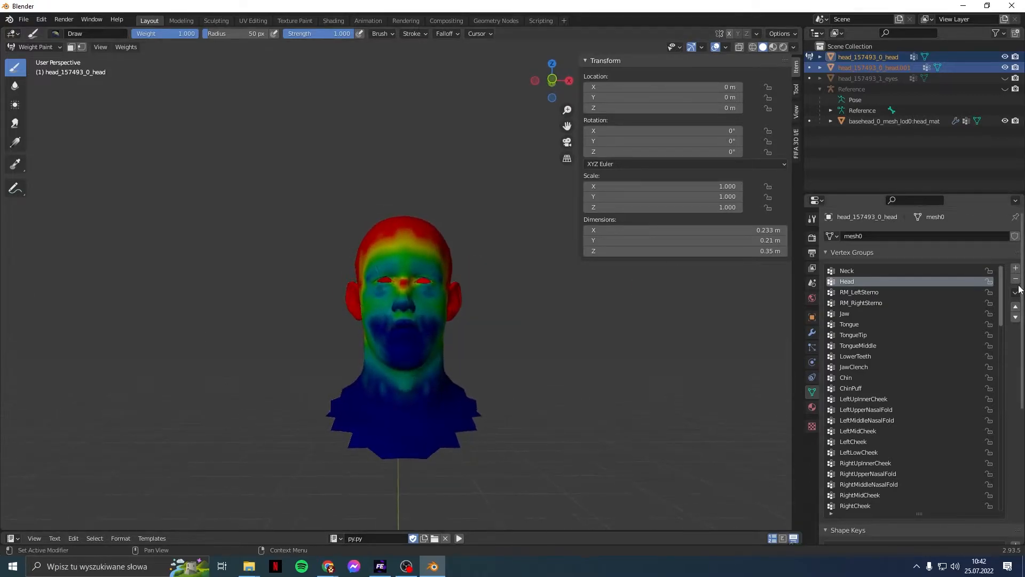
click(953, 292)
key(Up)
key(Up)
key(Down)
key(Down)
key(Down)
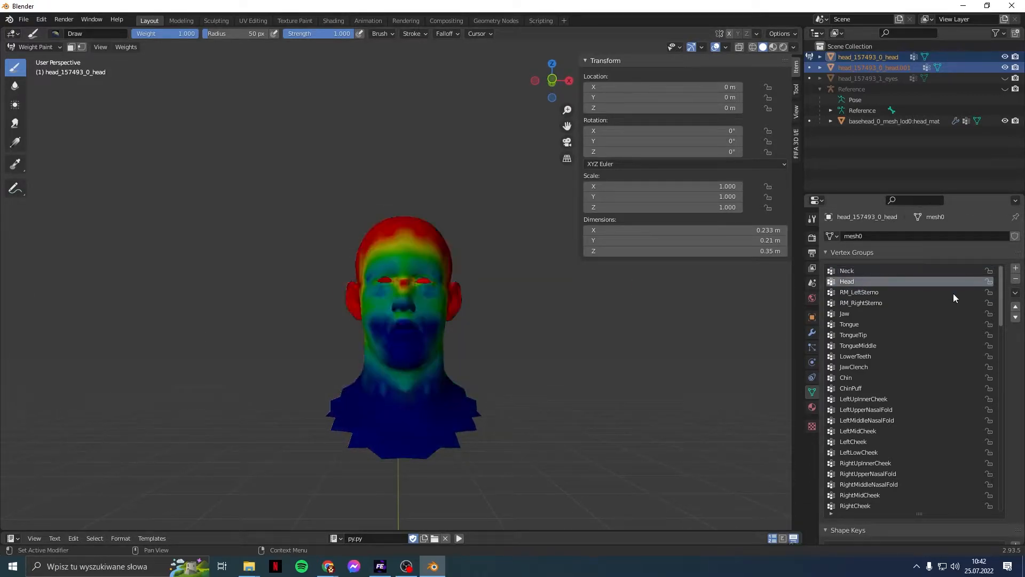
key(Down)
key(Down)
key(Down)
key(Down)
key(Down)
key(Down)
key(Down)
key(Down)
key(Down)
key(Down)
key(Down)
key(Down)
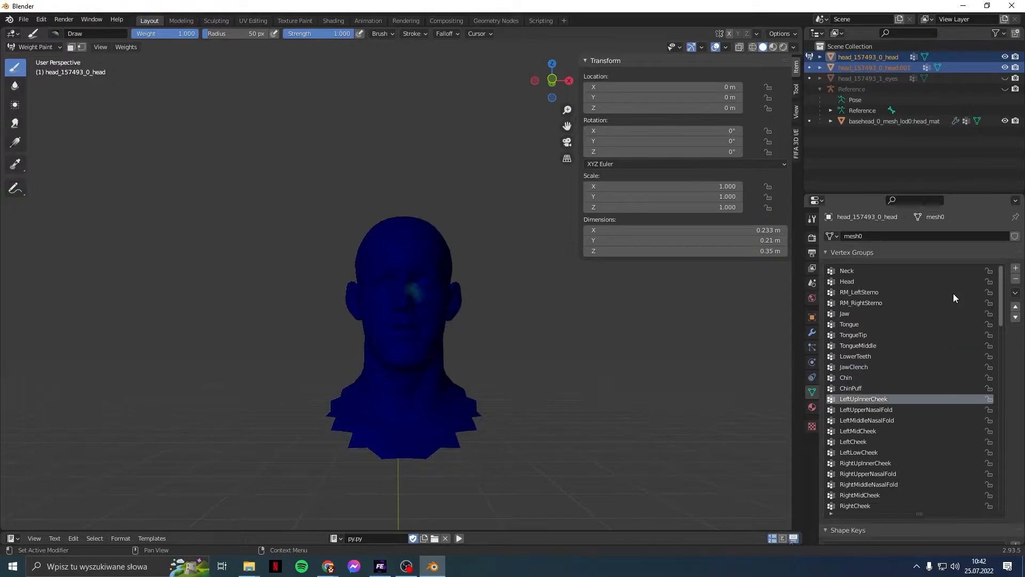
key(Down)
key(Down)
key(Down)
key(Down)
key(Down)
key(Down)
key(Down)
key(Down)
key(Down)
key(Down)
key(Down)
key(Down)
key(Down)
key(Down)
key(Down)
key(Down)
key(Down)
key(Down)
key(Down)
key(Down)
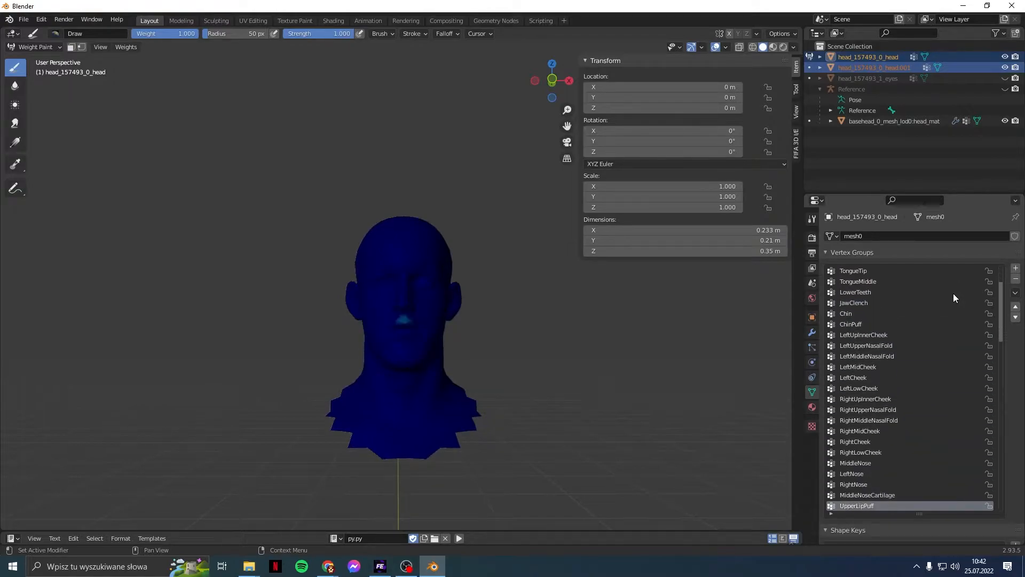
key(Down)
key(Down)
key(Down)
key(Down)
key(Down)
key(Down)
key(Down)
key(Down)
key(Down)
key(Down)
key(Down)
key(Down)
key(Down)
key(Down)
key(Down)
key(Down)
key(Down)
key(Down)
key(Down)
key(Down)
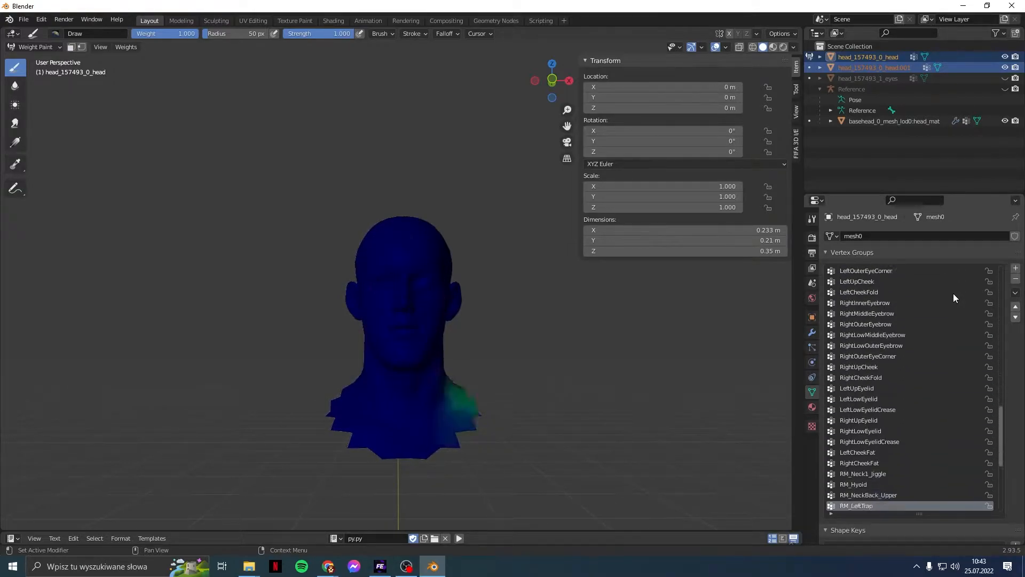
Step: Delete the head.001 and basehead_0_mesh_lod0 objects from the Outliner
key(Down)
key(Down)
key(Down)
key(Down)
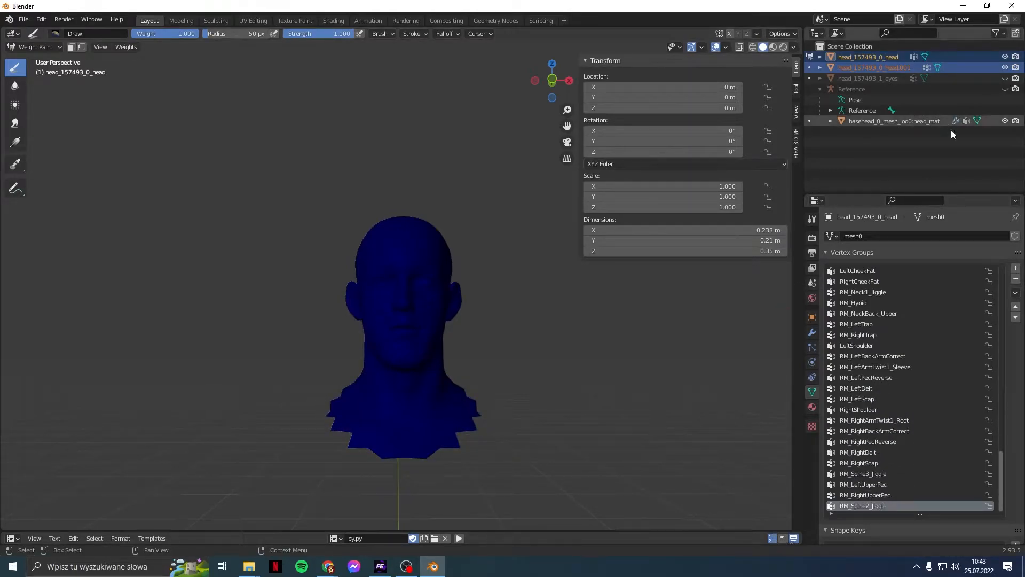
click(944, 146)
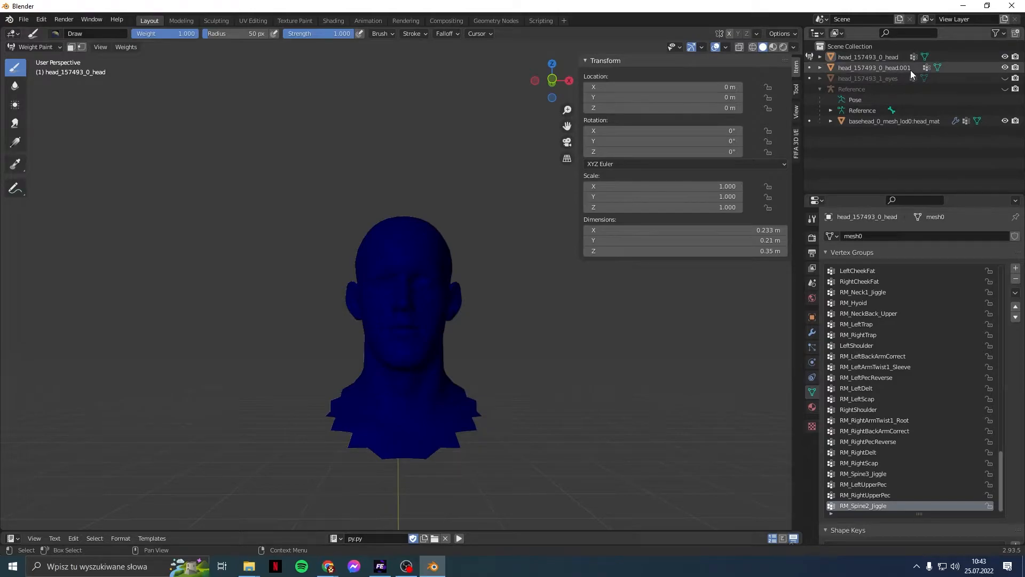
right_click(906, 69)
click(905, 69)
right_click(902, 107)
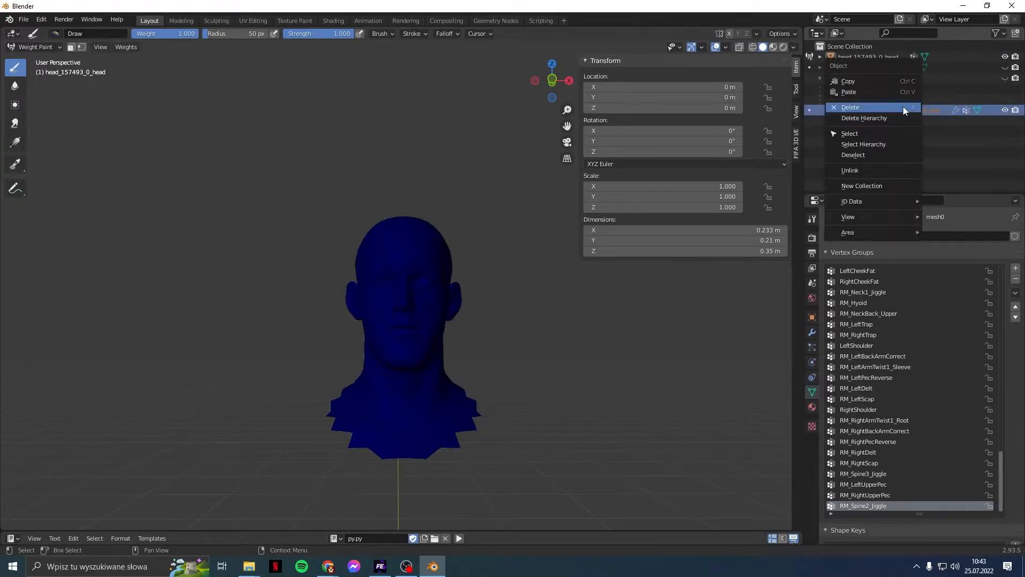
click(902, 107)
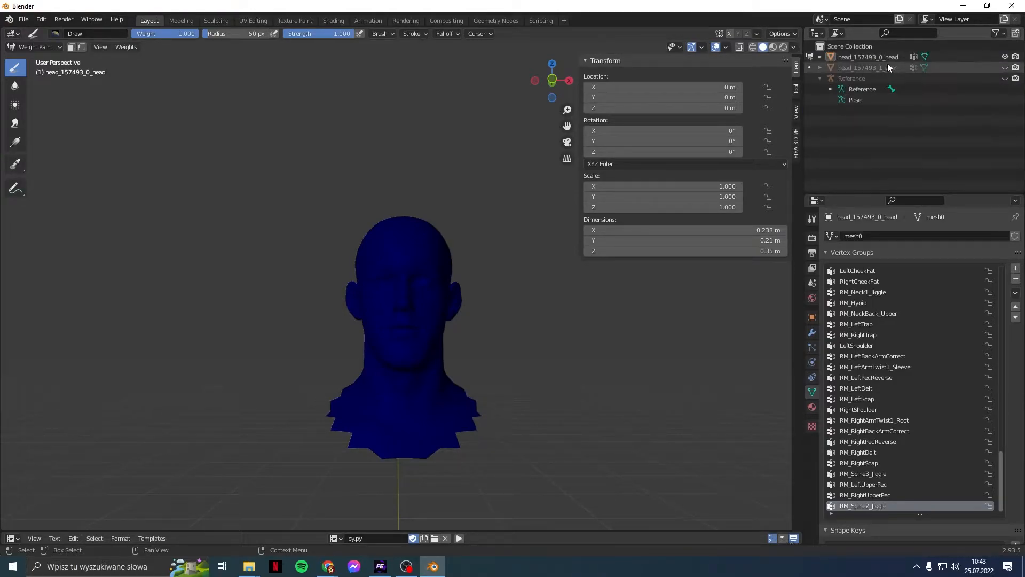
Step: Make the eyes object visible again and inspect the head from several angles
click(1007, 67)
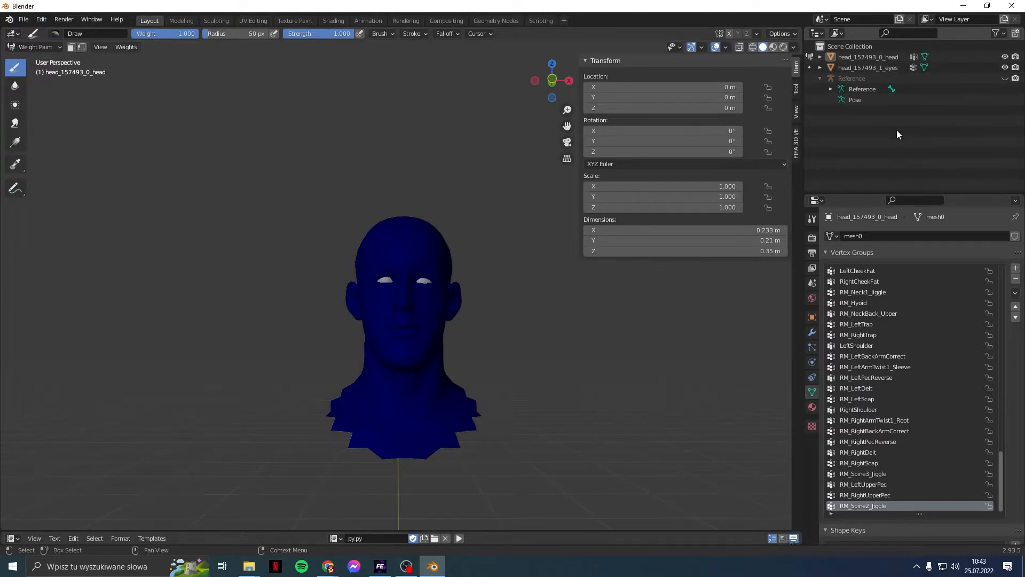
scroll(511, 336, up, 3)
scroll(511, 336, up, 4)
middle_drag(514, 342, 304, 435)
scroll(428, 357, up, 5)
scroll(342, 422, down, 5)
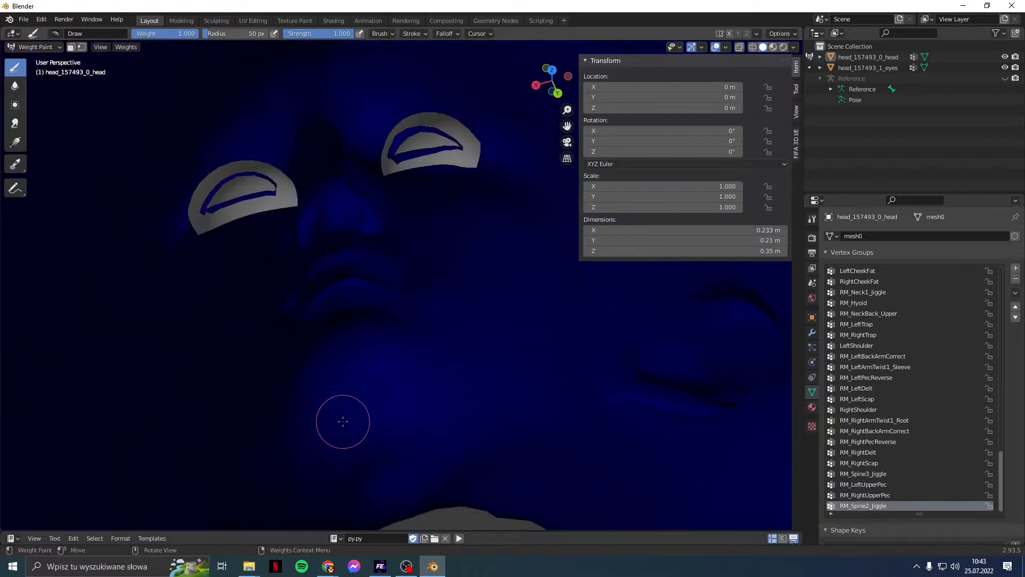
middle_drag(349, 391, 499, 368)
scroll(499, 368, down, 4)
middle_drag(446, 327, 433, 215)
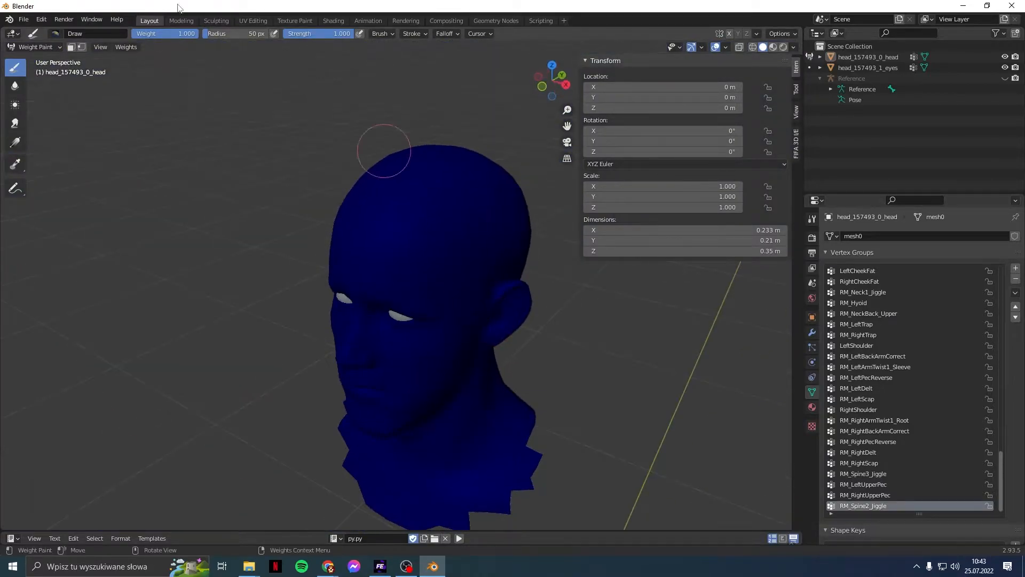
click(24, 19)
Step: Import basehead_0_mesh.fbx and hide its Reference.001 skeleton
mouse_move(75, 162)
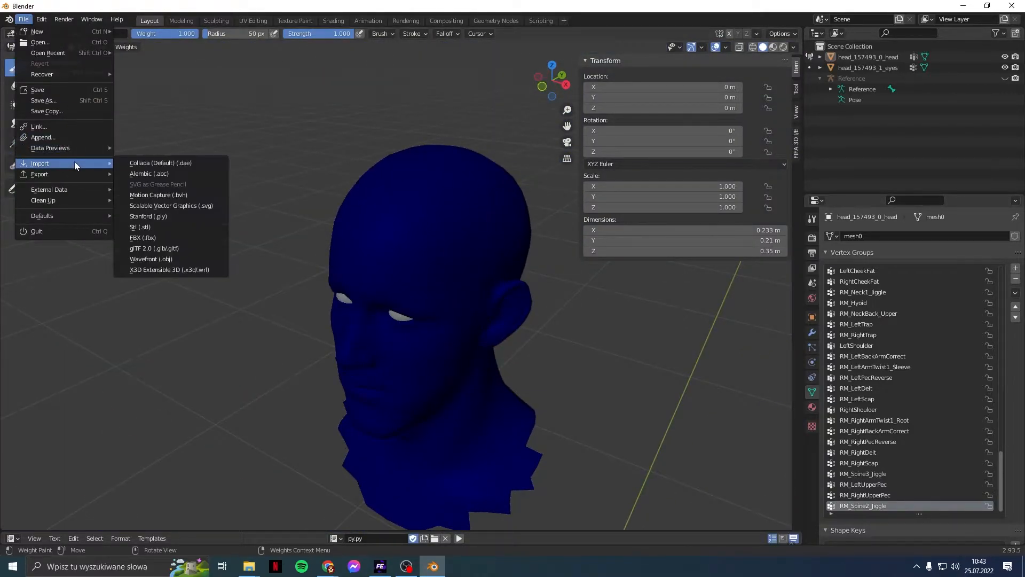
click(155, 236)
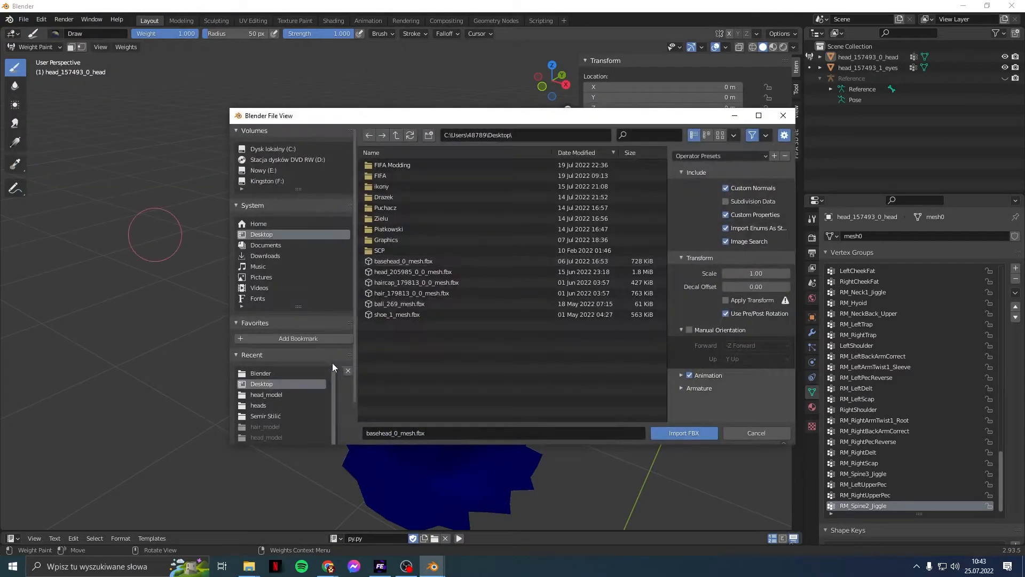
double_click(423, 264)
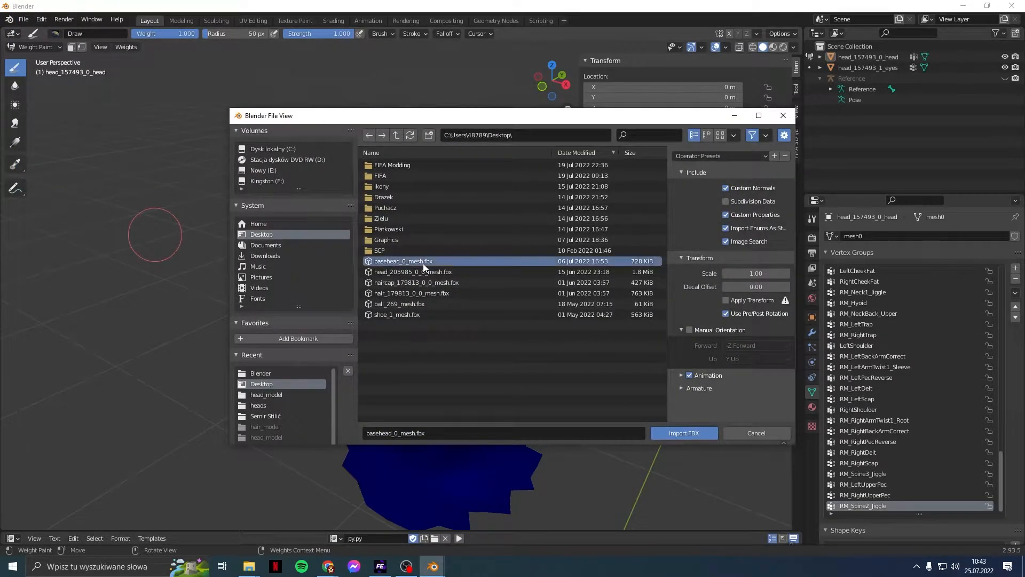
click(929, 138)
middle_drag(512, 181, 464, 198)
click(1006, 110)
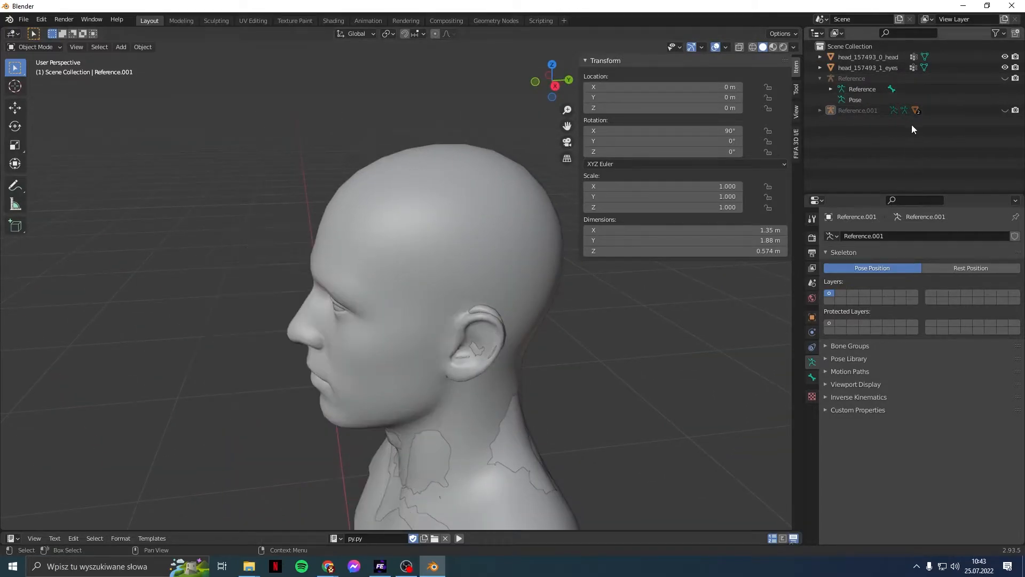
Step: Delete the unneeded eyes mesh from under Reference.001
click(819, 110)
click(909, 154)
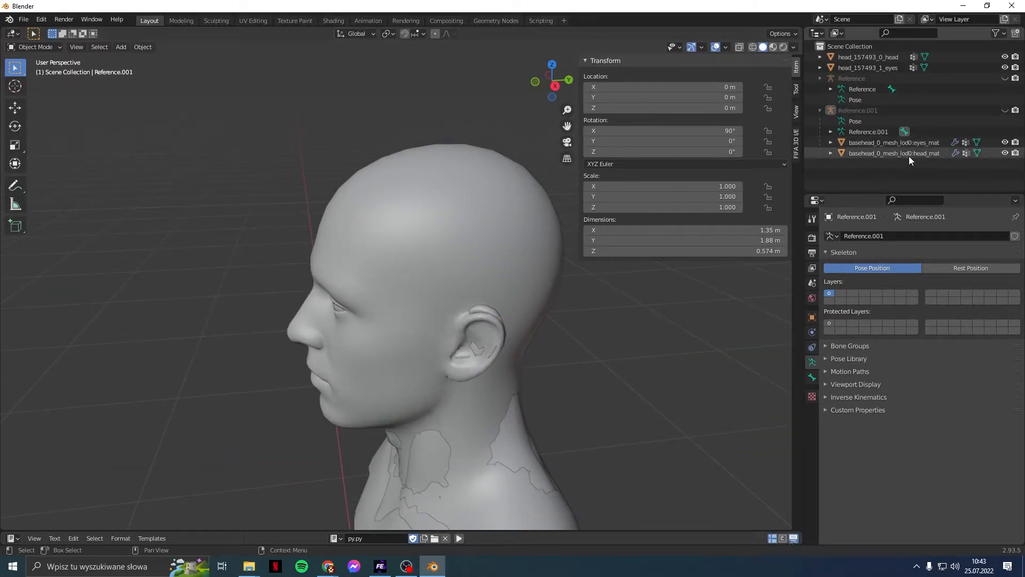
right_click(952, 155)
right_click(934, 145)
click(933, 146)
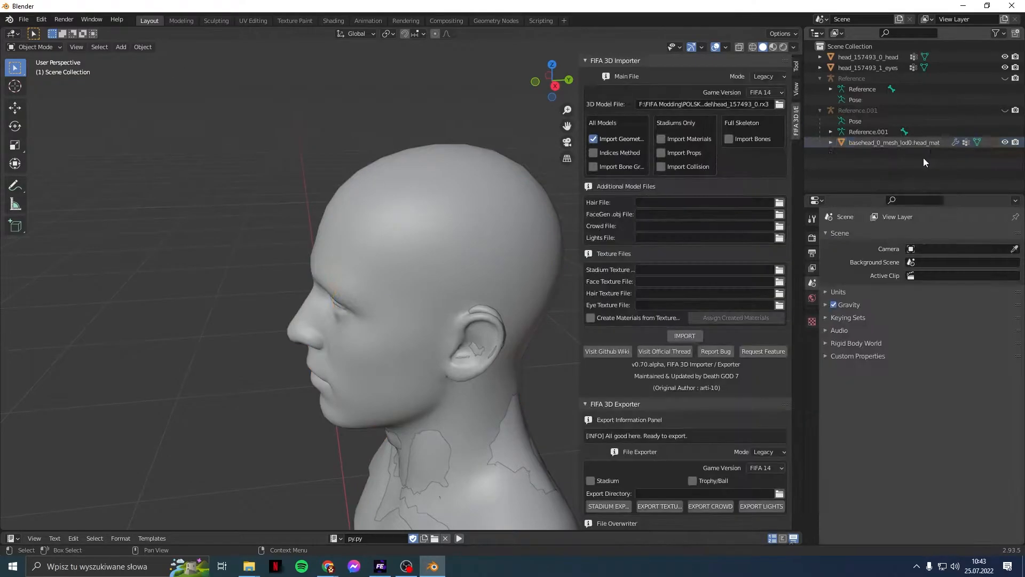
Step: Collapse the FIFA importer panel and hide head_157493_0_head to reveal the teeth
drag(579, 172, 883, 155)
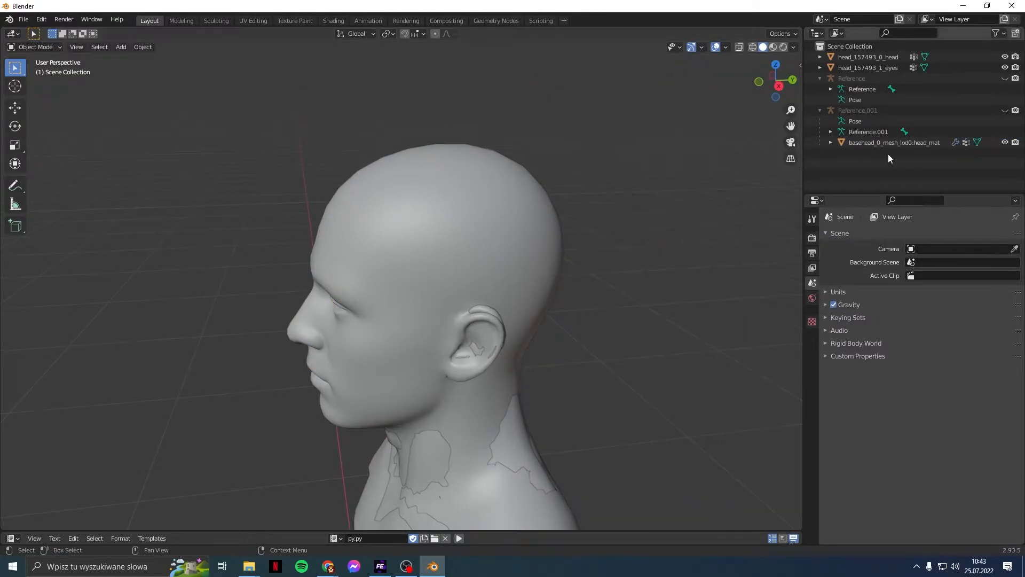
middle_drag(595, 263, 461, 297)
scroll(506, 296, up, 5)
scroll(505, 296, up, 3)
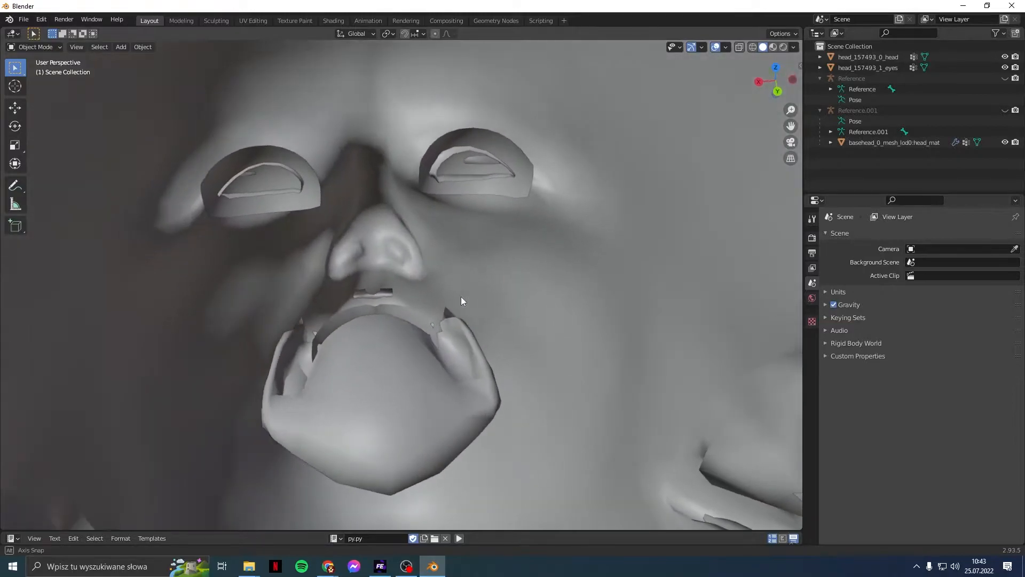
click(1005, 57)
click(15, 49)
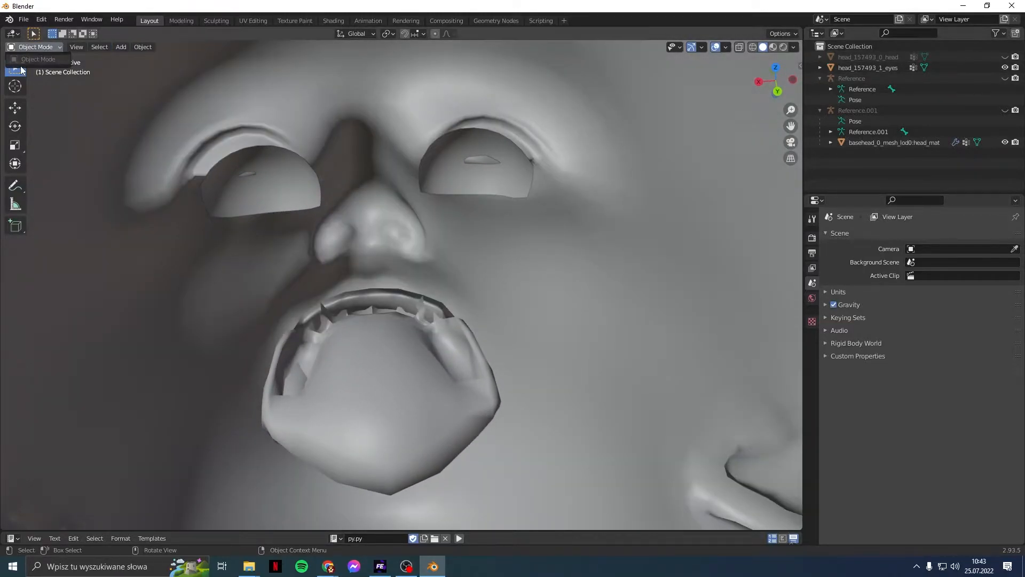
Step: In Edit Mode, delete the basehead's face geometry, keeping only the teeth and gums
click(881, 143)
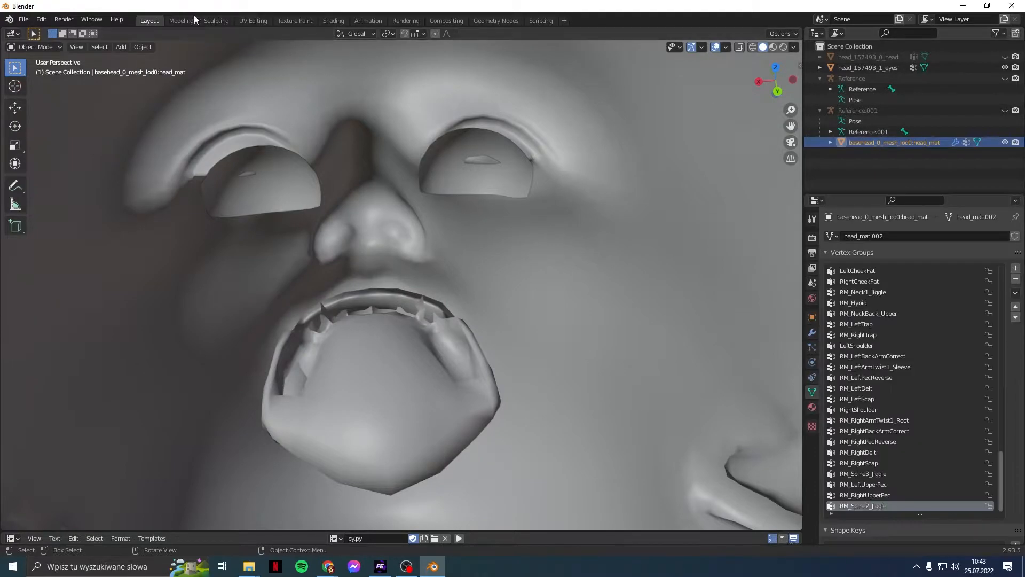
click(60, 49)
click(53, 70)
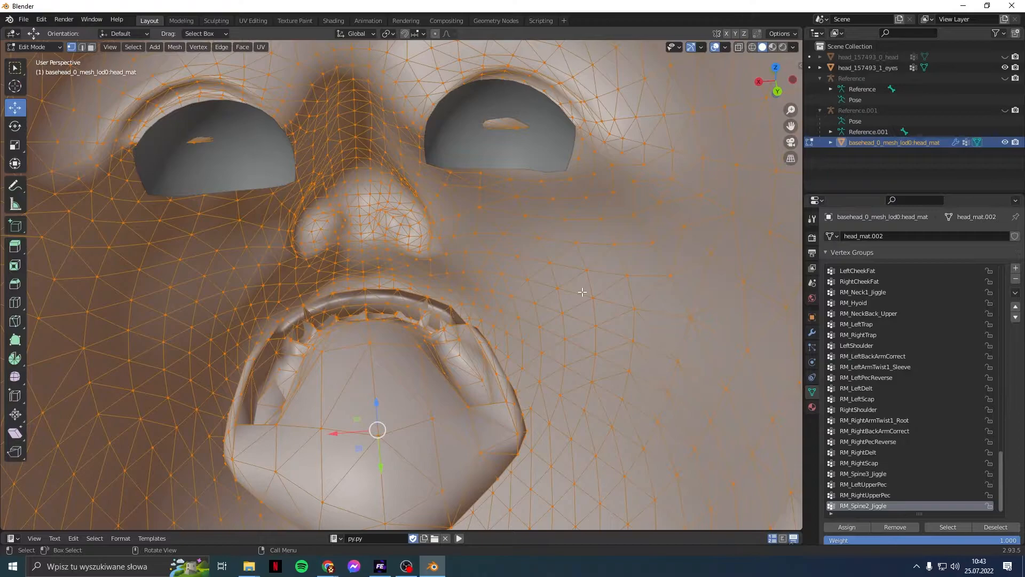
key(alt+a)
key(l)
key(x)
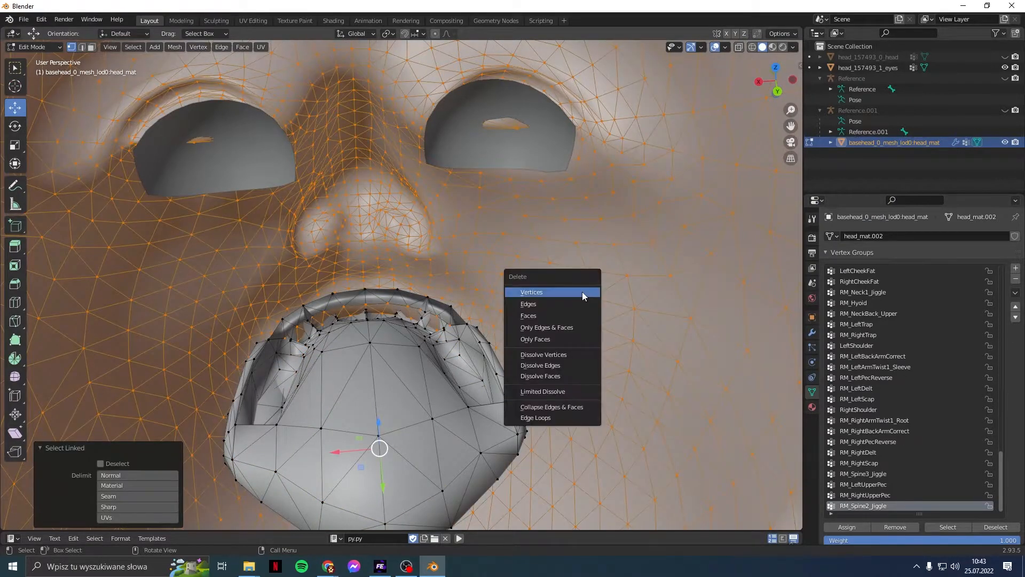
click(583, 294)
click(851, 163)
middle_drag(614, 259, 588, 283)
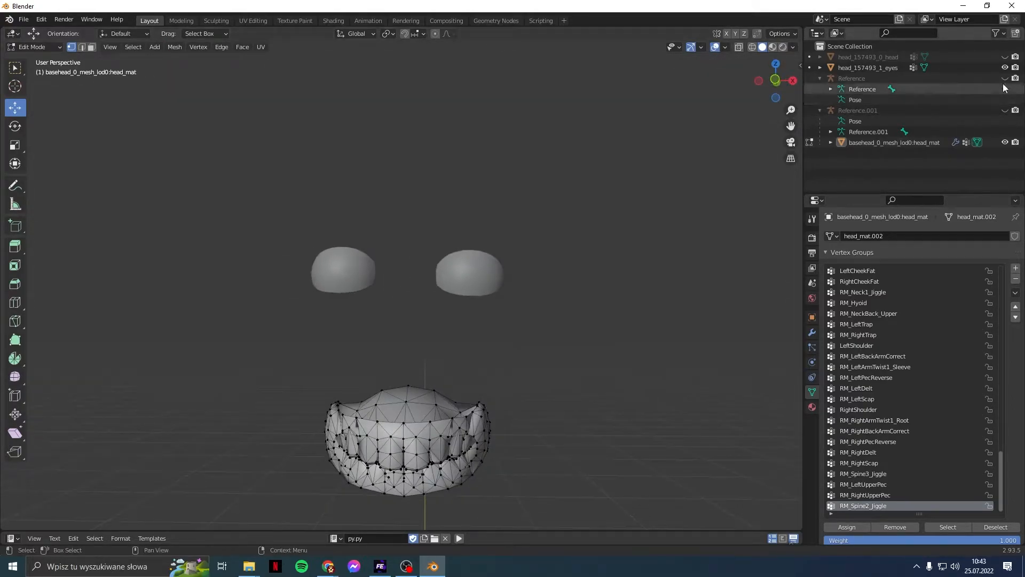
Step: Hide the eyes, return the basehead to Object Mode, and unhide the head mesh
click(1005, 67)
click(925, 144)
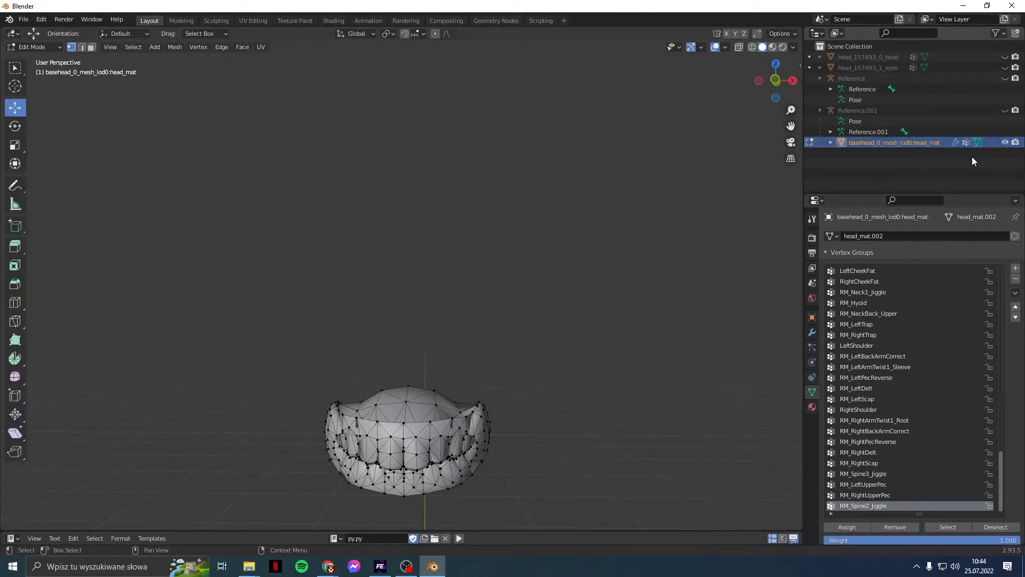
click(811, 142)
middle_drag(728, 178, 553, 239)
click(1004, 57)
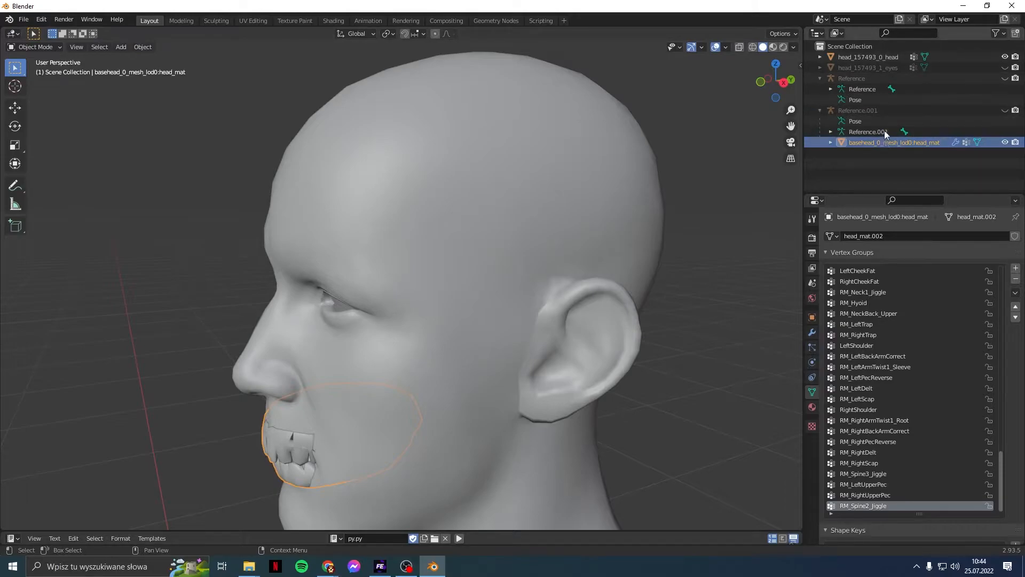
Step: Join the teeth piece into head_157493_0_head
ctrl+click(882, 60)
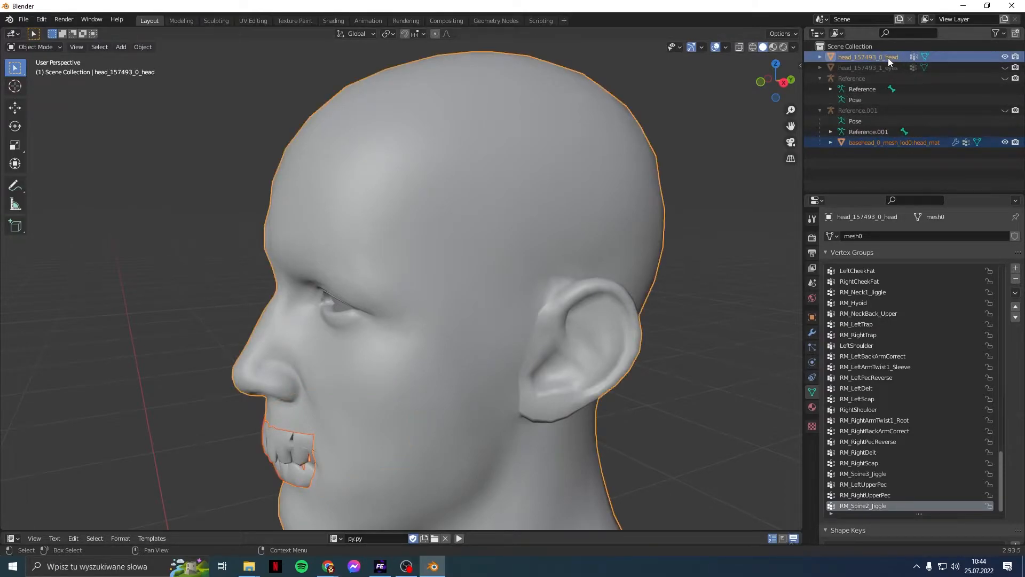
click(144, 47)
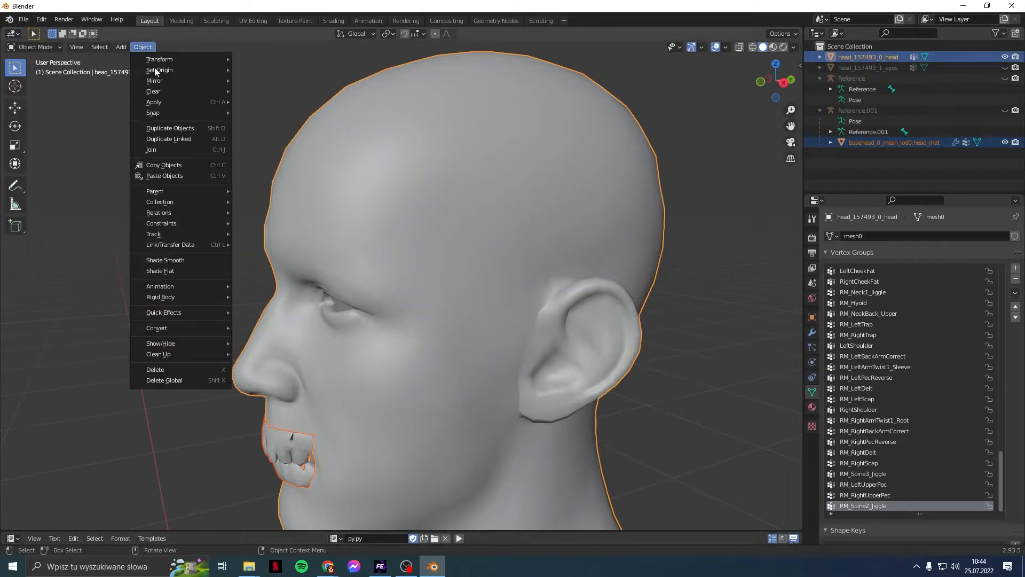
click(169, 151)
middle_drag(535, 217, 386, 253)
scroll(386, 249, up, 5)
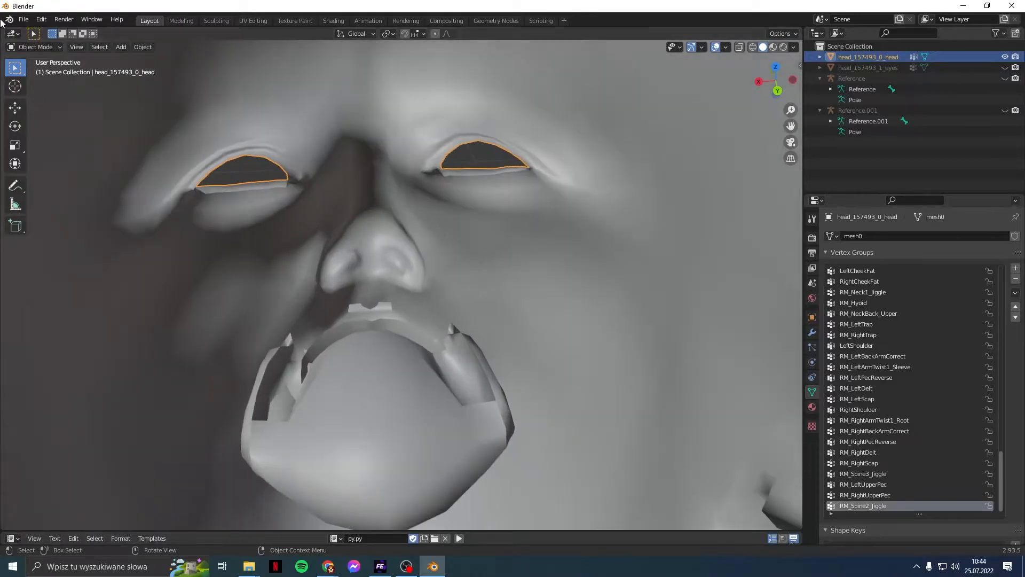
Step: In Edit Mode, select the face parts and invert the selection so only the teeth remain selected
click(55, 46)
click(53, 71)
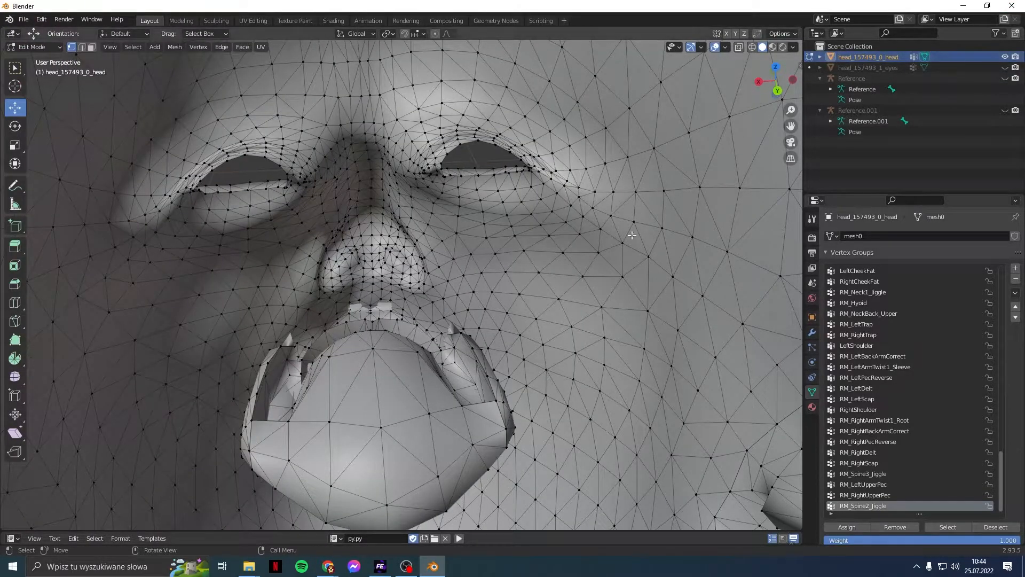
click(373, 353)
middle_drag(424, 355, 414, 381)
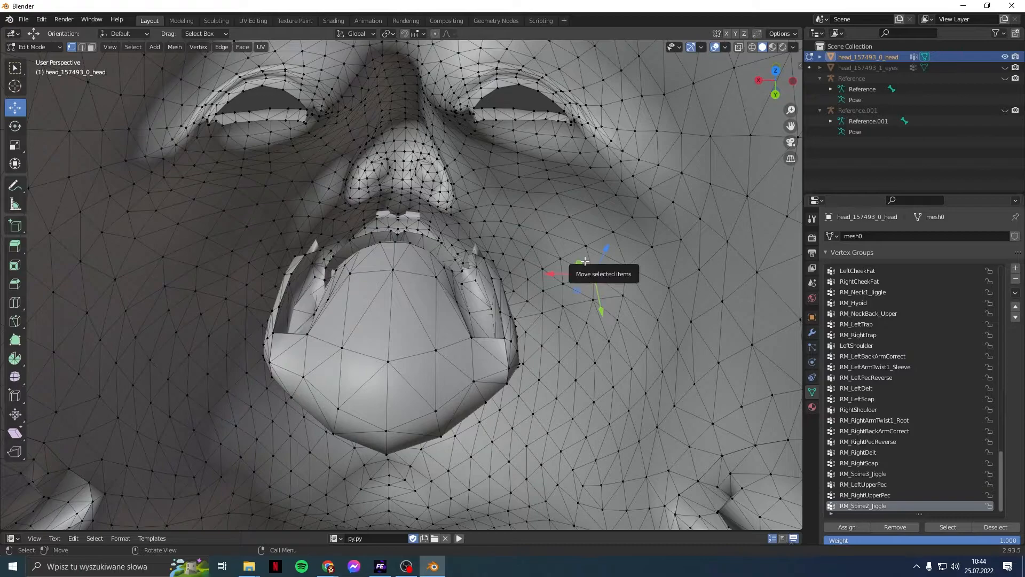
key(l)
scroll(588, 329, down, 1)
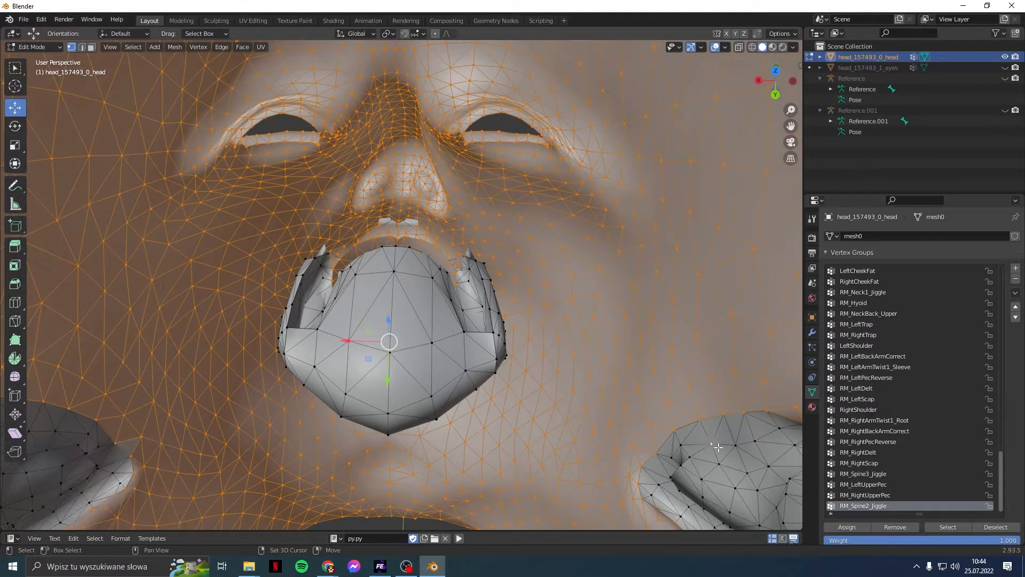
key(l)
shift+middle_drag(74, 429, 110, 377)
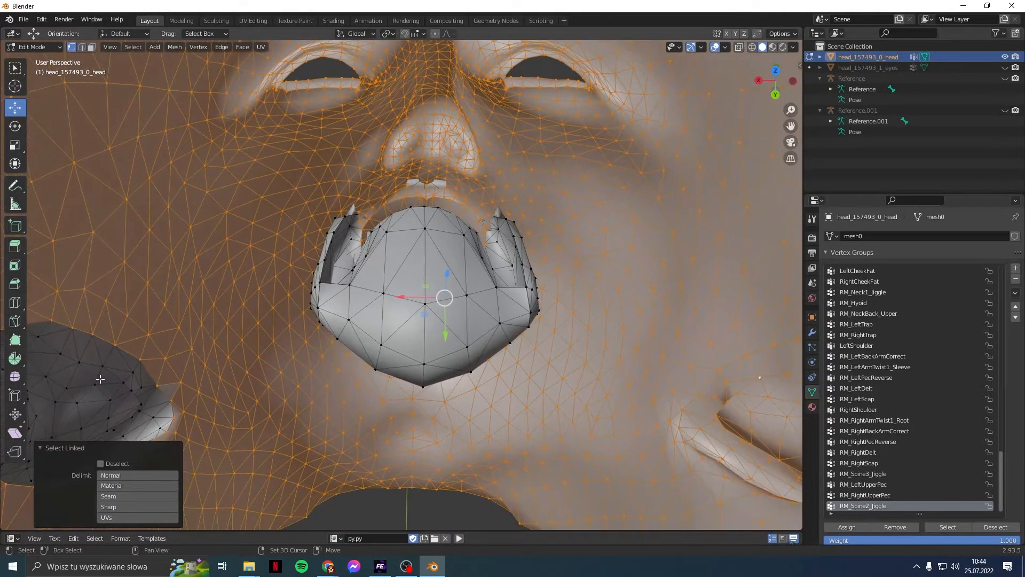
shift+click(95, 384)
key(l)
click(133, 47)
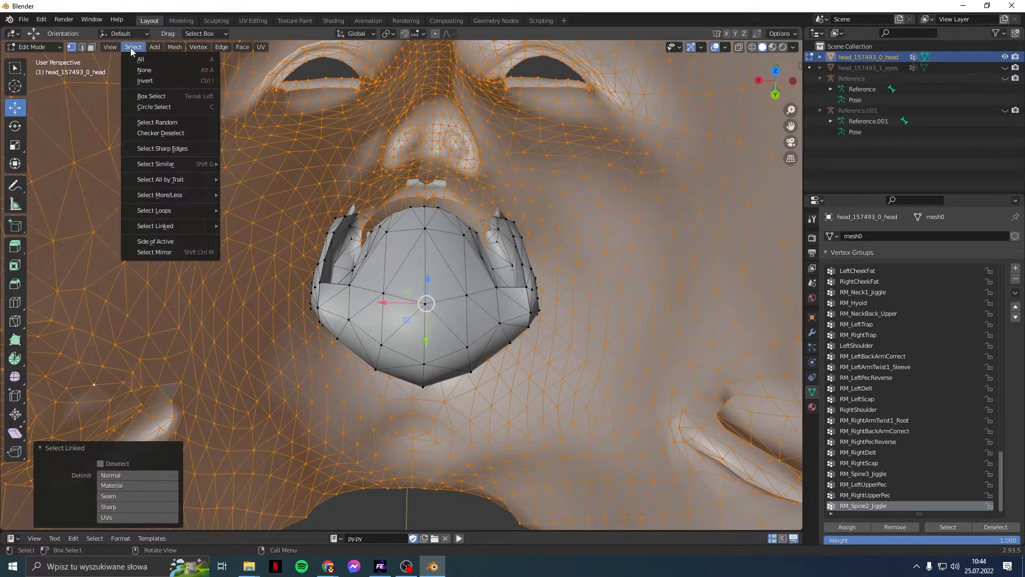
click(144, 81)
Step: Move the teeth 0.010021 m along Y and view them in front orthographic view
scroll(421, 273, up, 2)
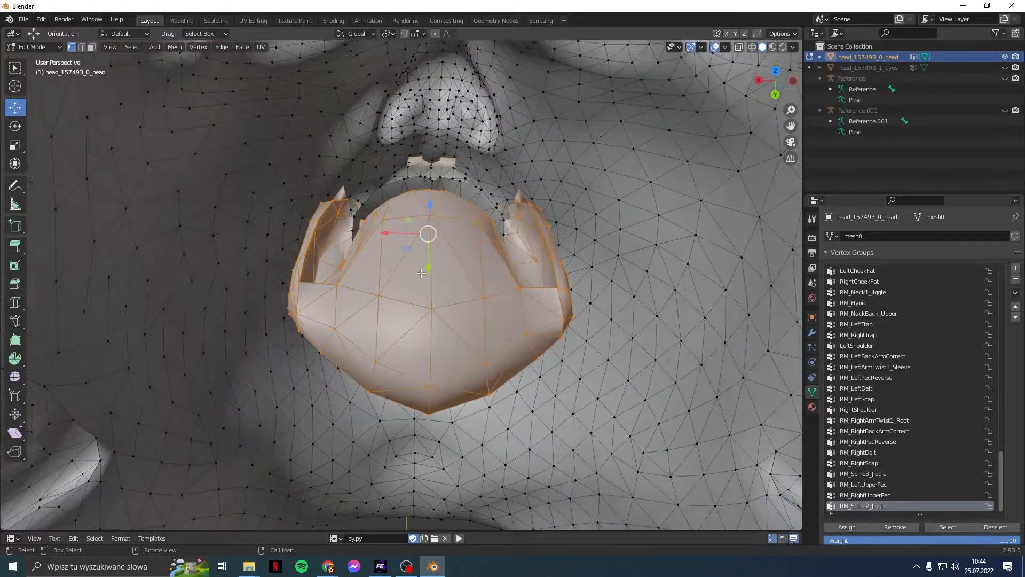
middle_drag(452, 316, 457, 317)
drag(407, 261, 423, 291)
key(KP_5)
key(KP_1)
scroll(425, 291, down, 5)
Step: Show the head as wireframe, select the teeth geometry and nudge it slightly along X
shift+middle_drag(428, 373, 481, 184)
scroll(481, 184, up, 1)
scroll(481, 184, up, 1)
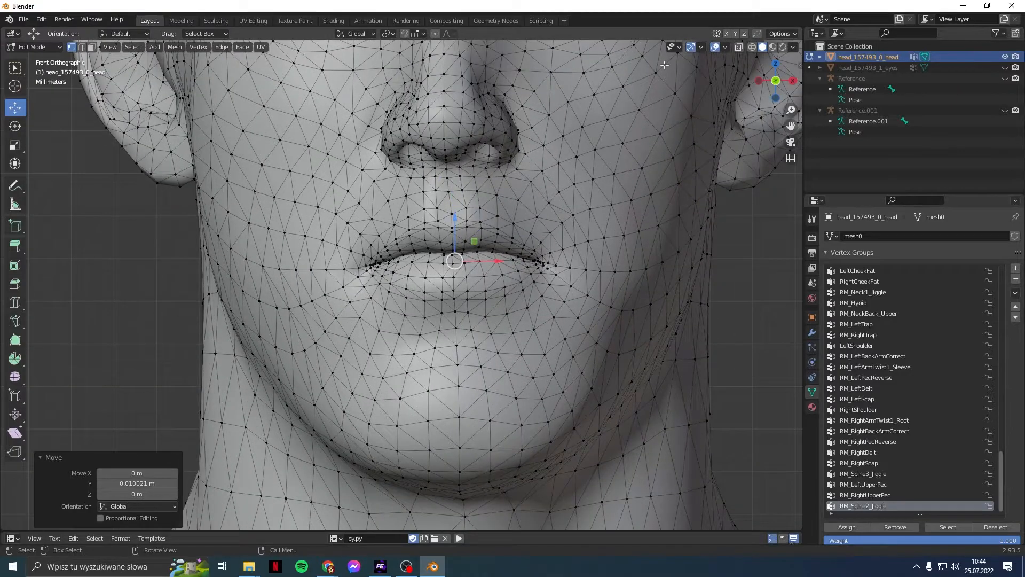
click(752, 46)
key(ctrl+KP_Add)
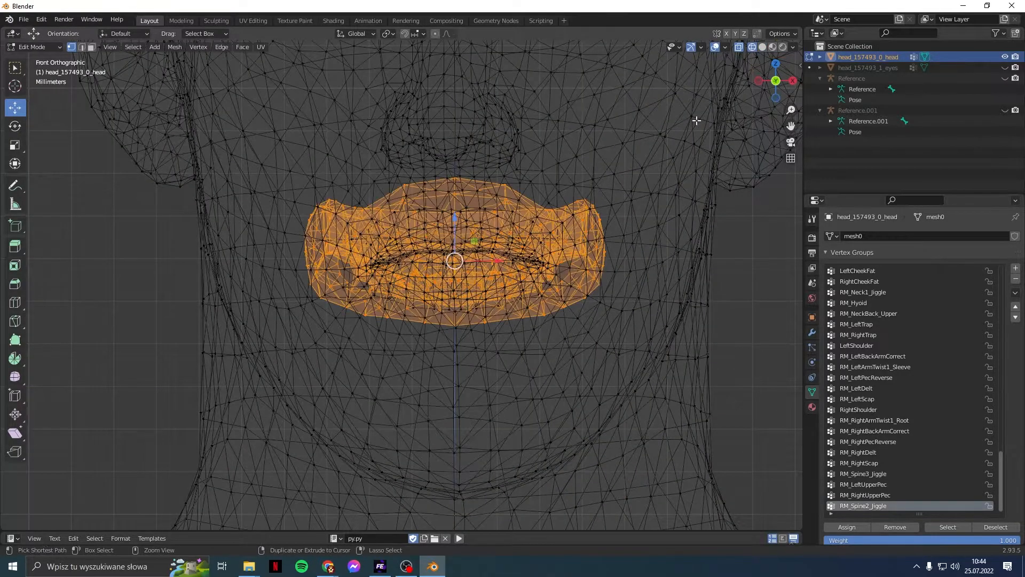
scroll(506, 265, up, 4)
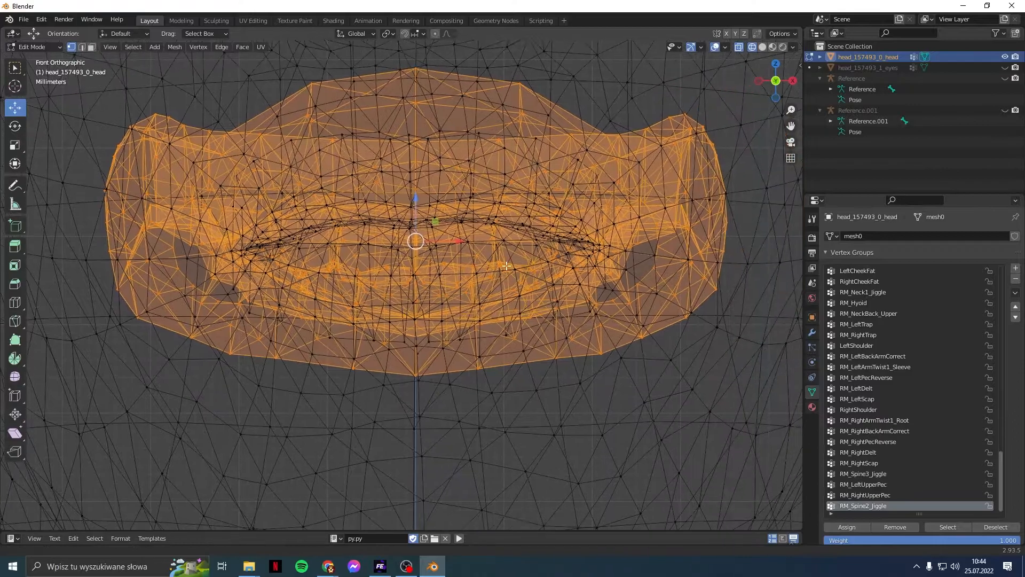
scroll(507, 266, down, 3)
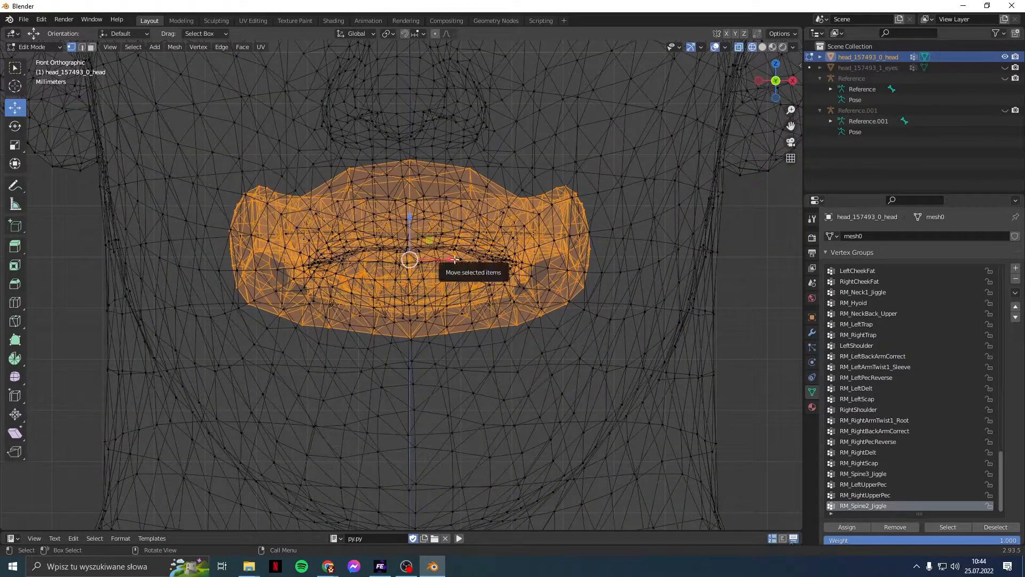
drag(455, 260, 449, 260)
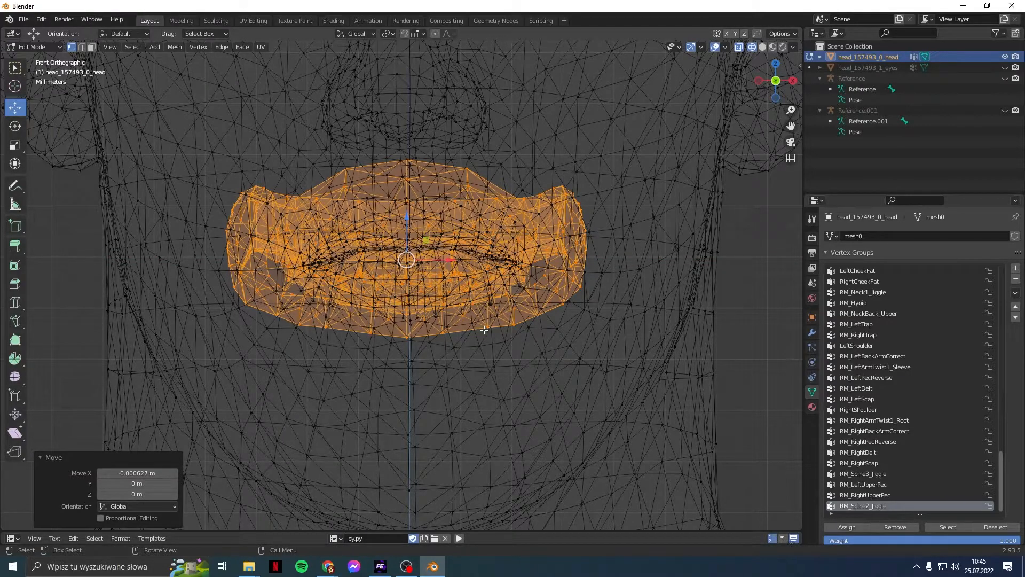
Step: Undo the sideways nudge in wireframe and view the teeth from the right side
click(762, 47)
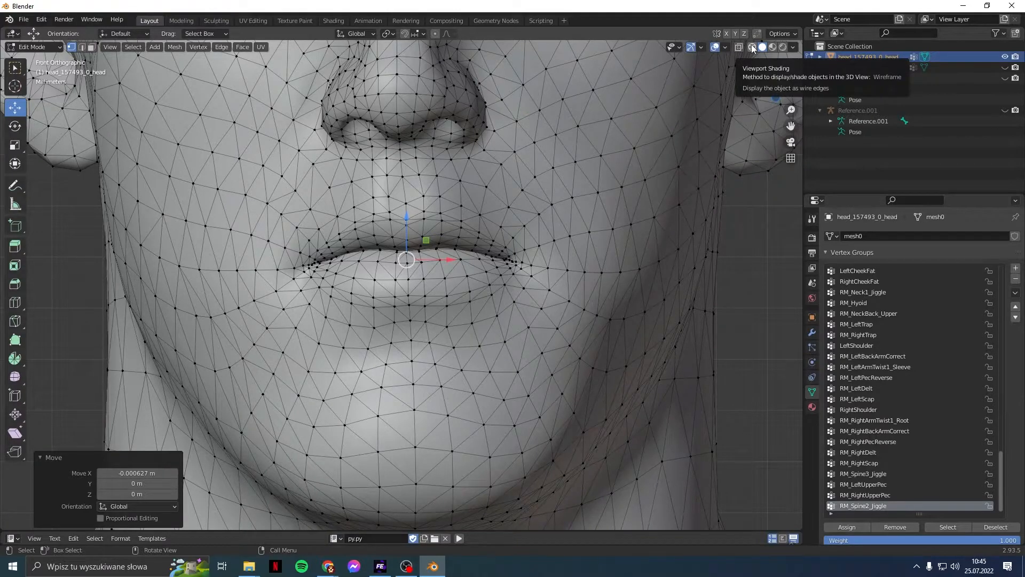
click(752, 47)
key(ctrl+z)
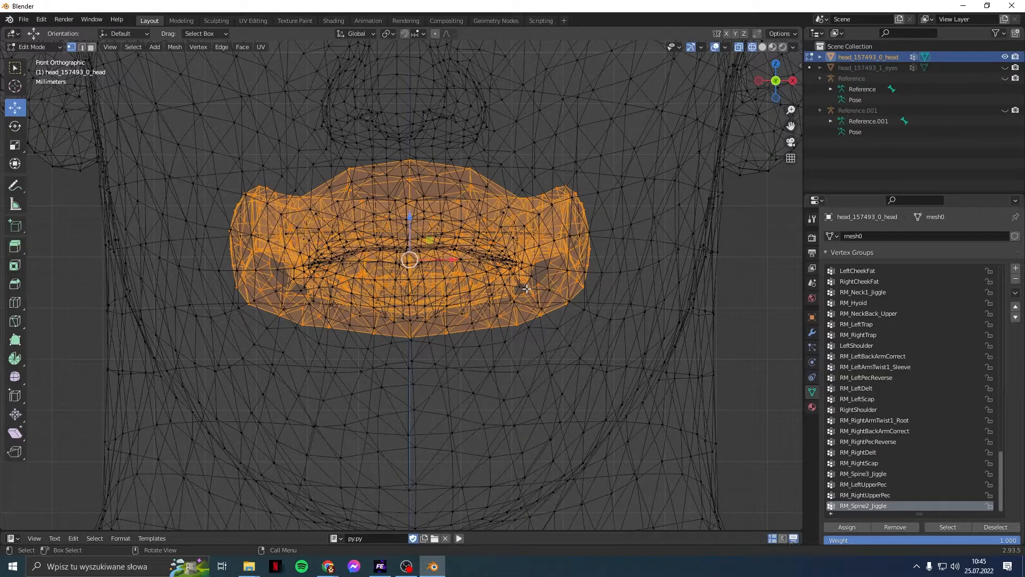
key(KP_3)
shift+middle_drag(91, 366, 315, 372)
scroll(314, 331, down, 2)
Step: Rotate the teeth -7.15° about the X axis
scroll(316, 373, up, 2)
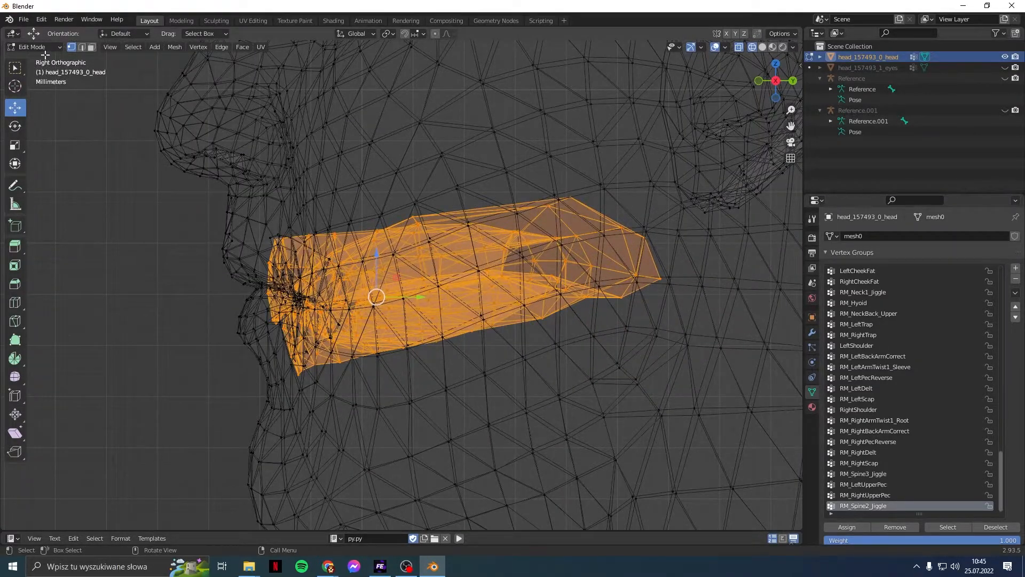
click(21, 125)
drag(405, 271, 409, 275)
key(shift+space)
Step: Raise the teeth 0.003656 m along Z and shift them 0.001463 m along Y
key(g)
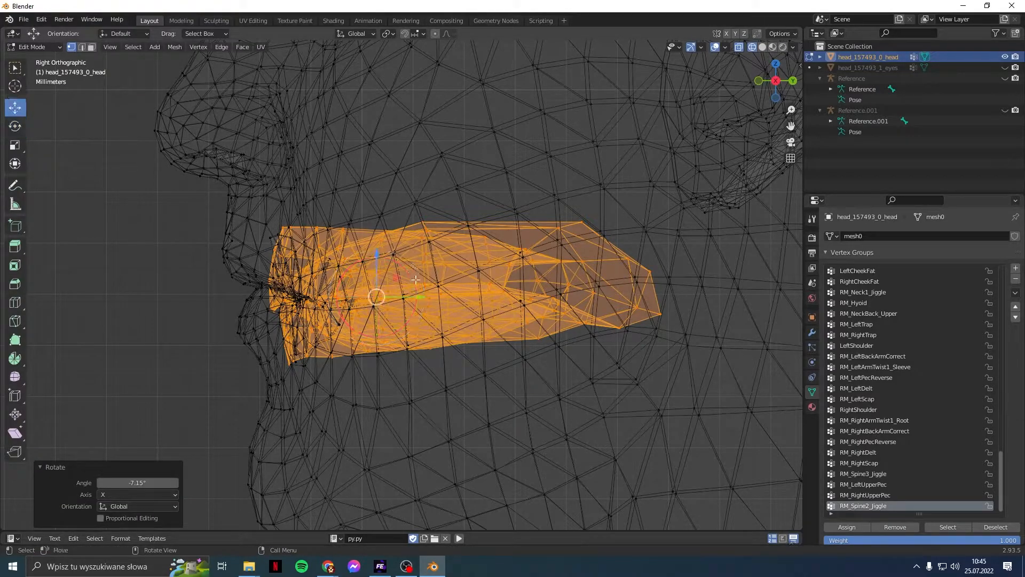
drag(377, 256, 376, 233)
drag(420, 279, 429, 281)
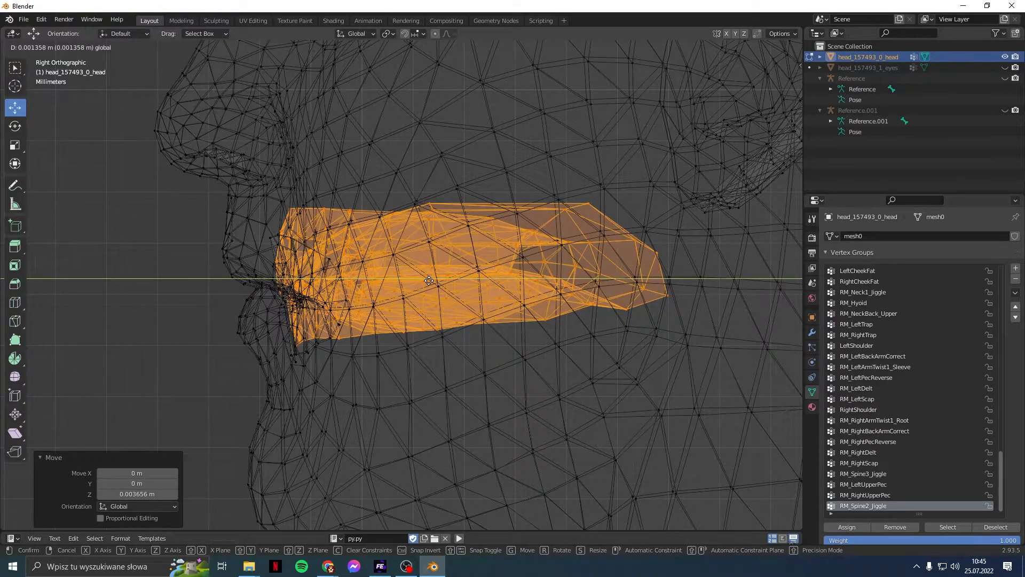
drag(429, 280, 431, 280)
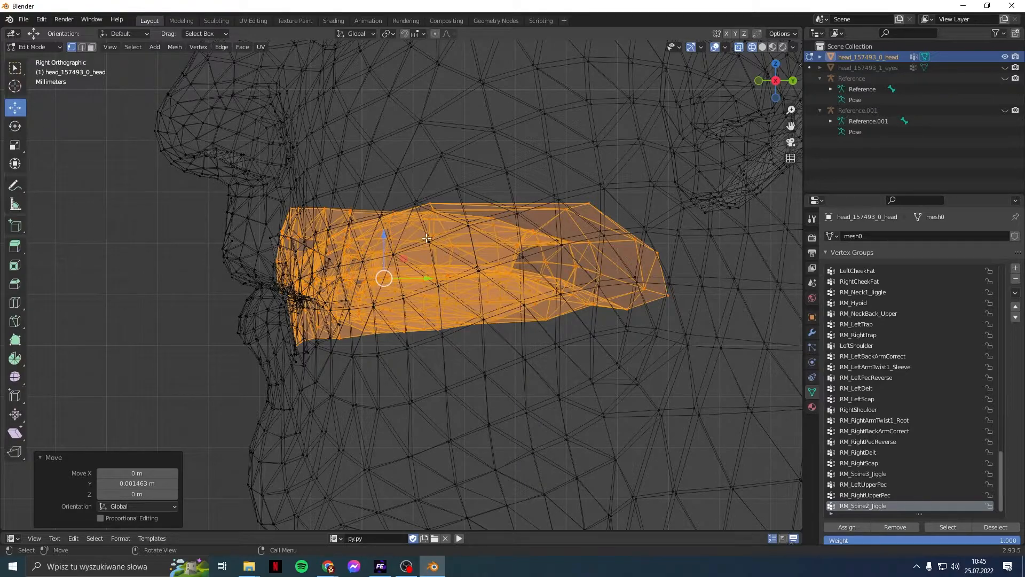
Step: Deselect the teeth and delete the old Reference.001 rig from the Outliner
click(190, 264)
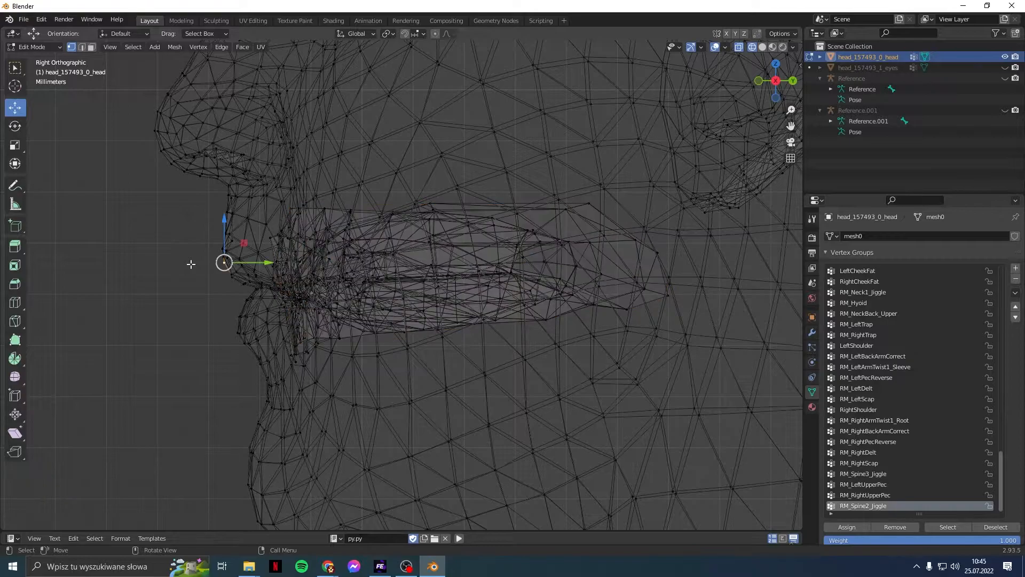
scroll(1002, 325, down, 2)
scroll(593, 315, down, 3)
middle_drag(396, 318, 505, 419)
scroll(518, 328, down, 2)
middle_drag(470, 389, 474, 373)
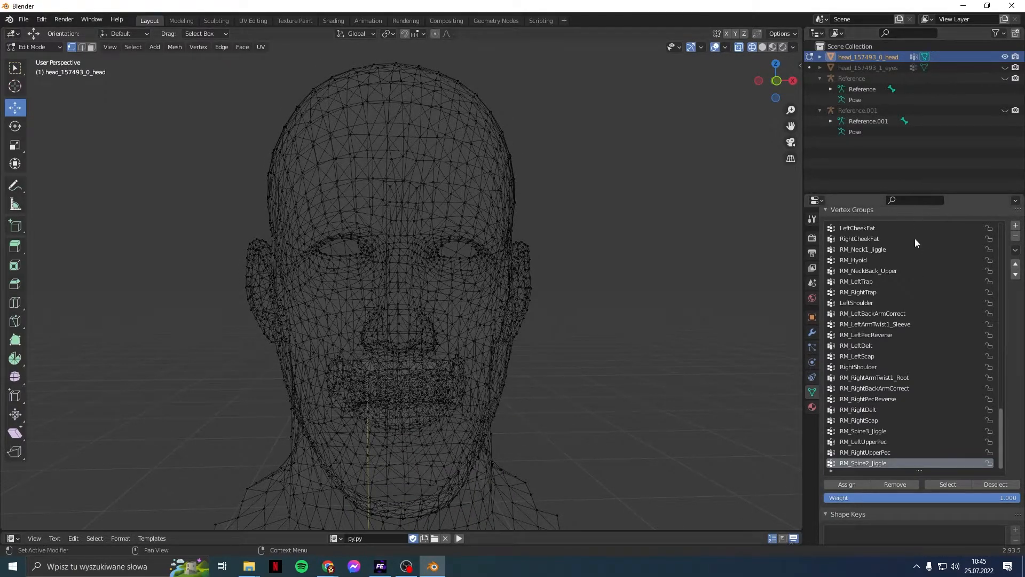
right_click(832, 110)
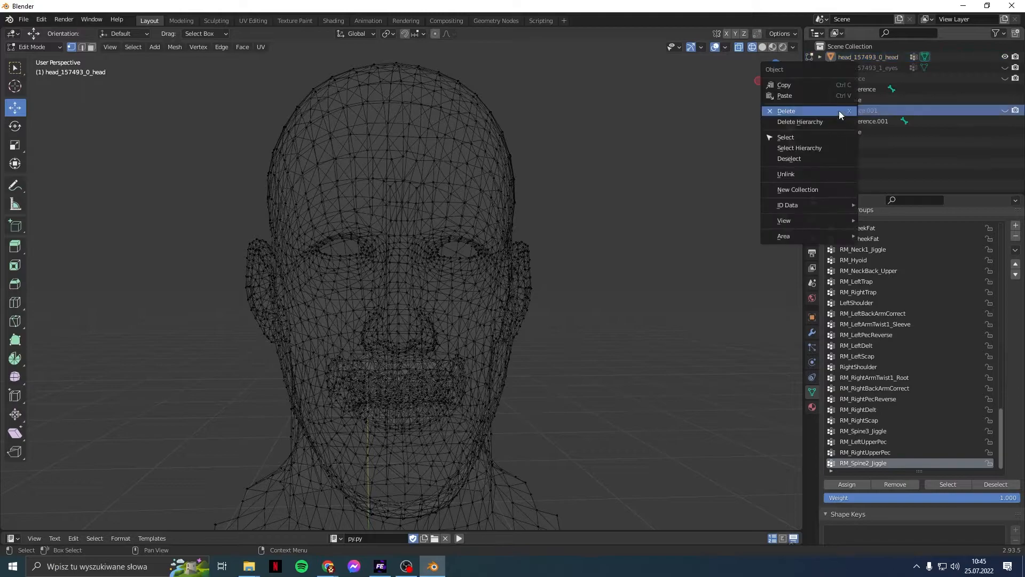
click(832, 110)
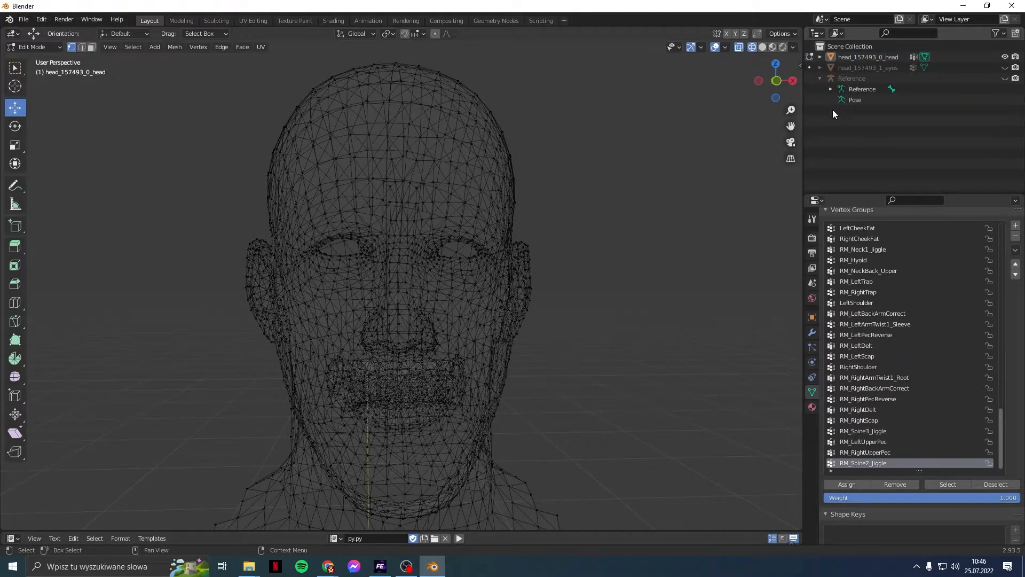
Step: Import head_205985_0_0_mesh.fbx as an FBX and deselect everything
click(26, 20)
mouse_move(50, 161)
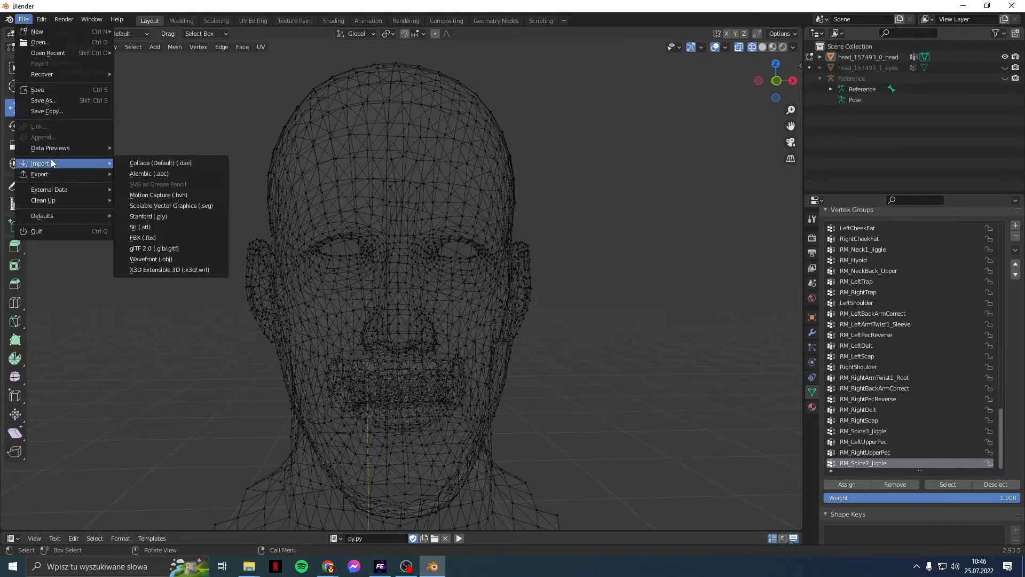
click(181, 240)
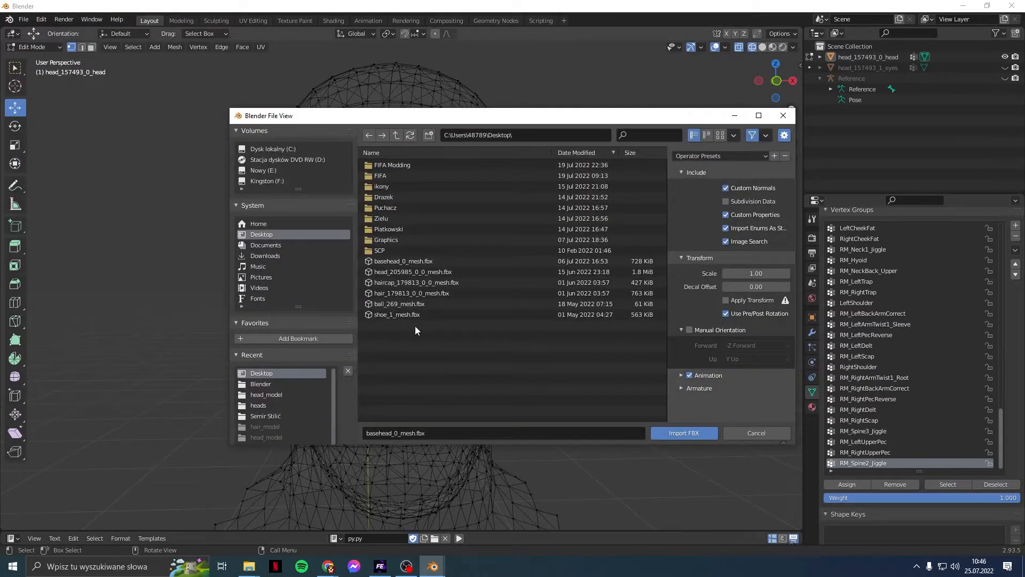
double_click(410, 272)
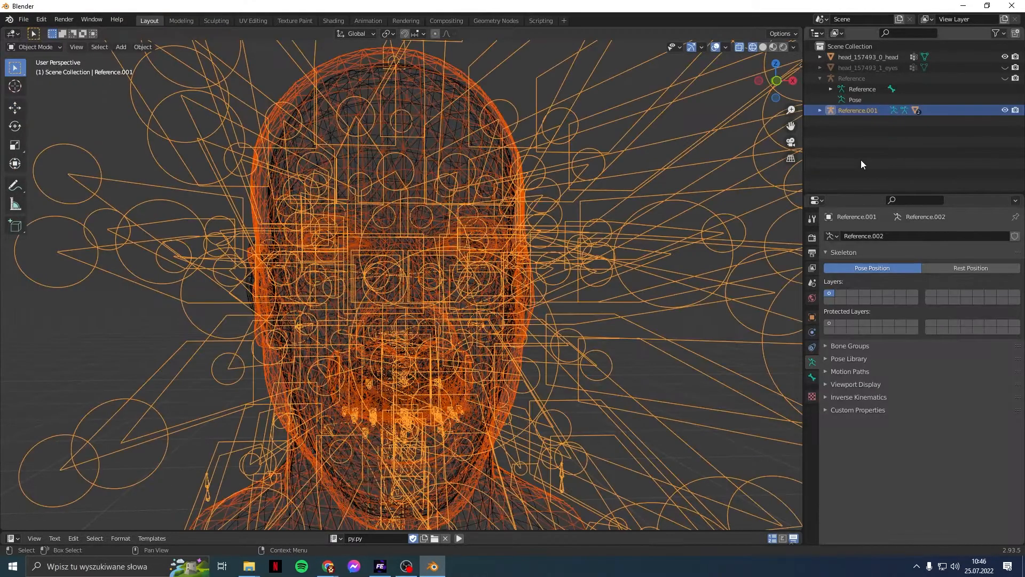
click(861, 159)
Step: Rename the original head object to head_157493_0_0_mesh_lod0:head_mat, based on the imported name
click(820, 111)
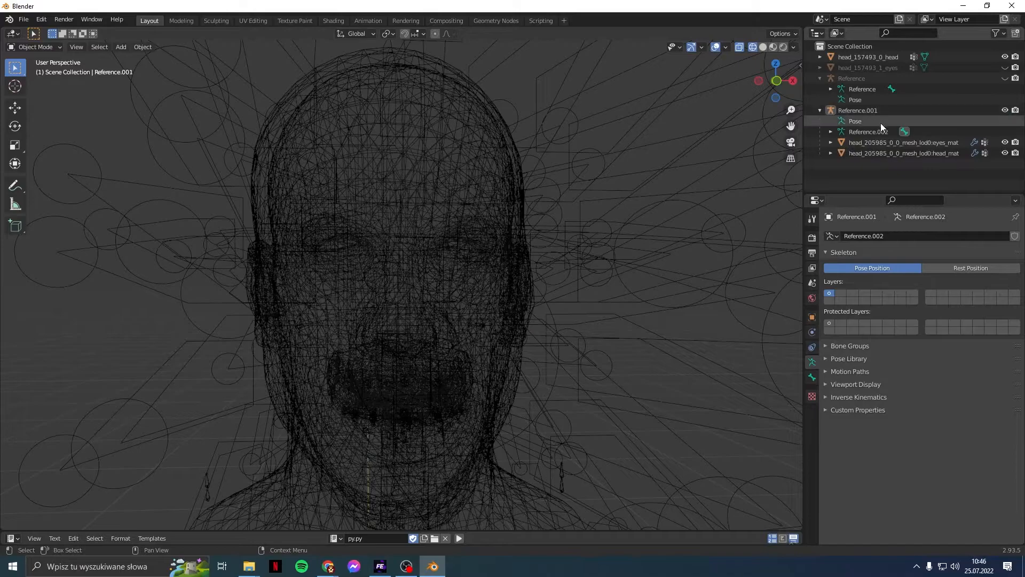
double_click(898, 153)
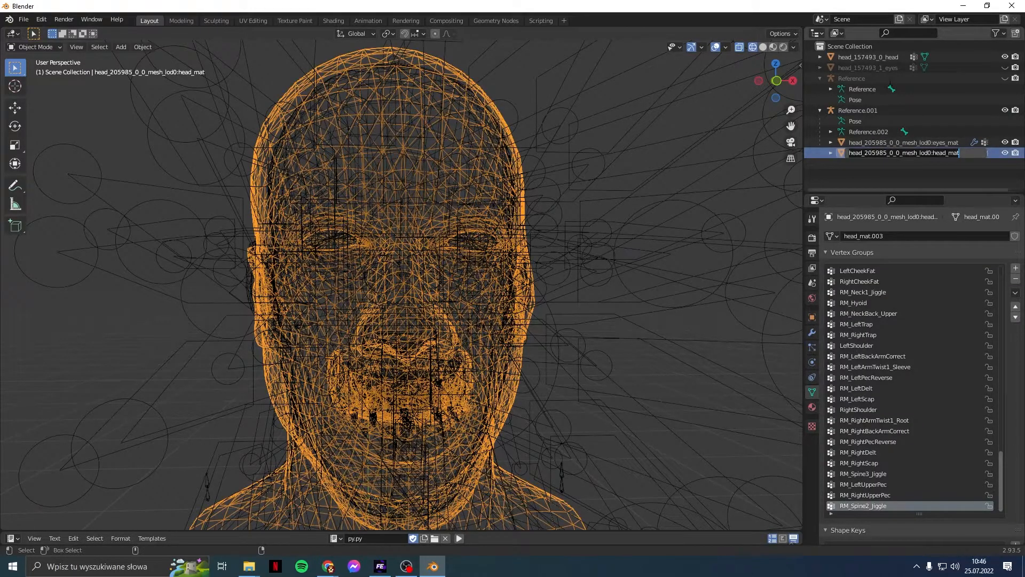
key(ctrl+c)
double_click(879, 57)
key(ctrl+v)
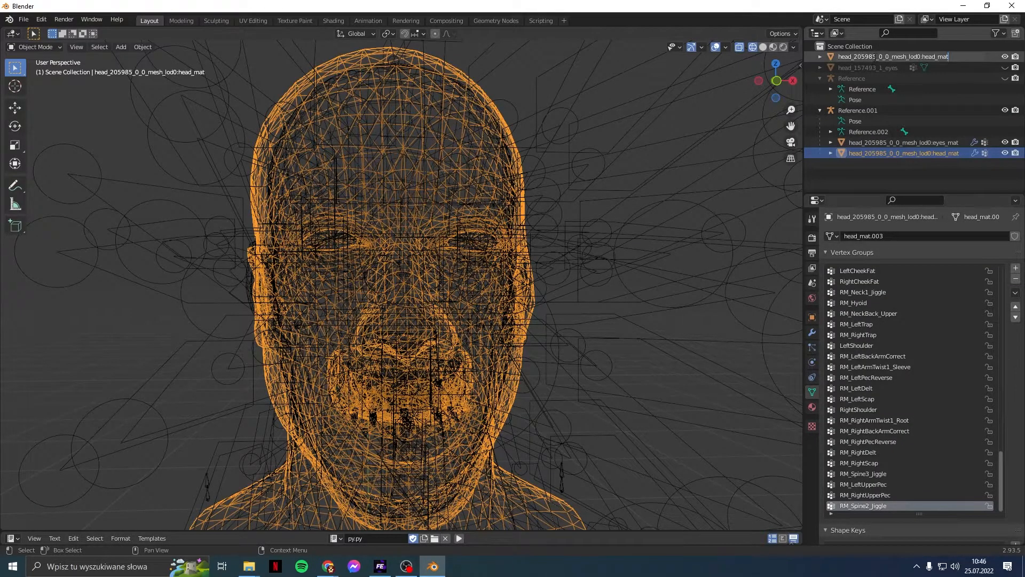
drag(877, 56, 854, 57)
text(157493)
key(Return)
Step: Rename the original eyes object to head_157493_0_0_mesh_lod0:eyes_mat
double_click(921, 142)
double_click(892, 67)
key(ctrl+v)
drag(873, 68, 855, 67)
text(157)
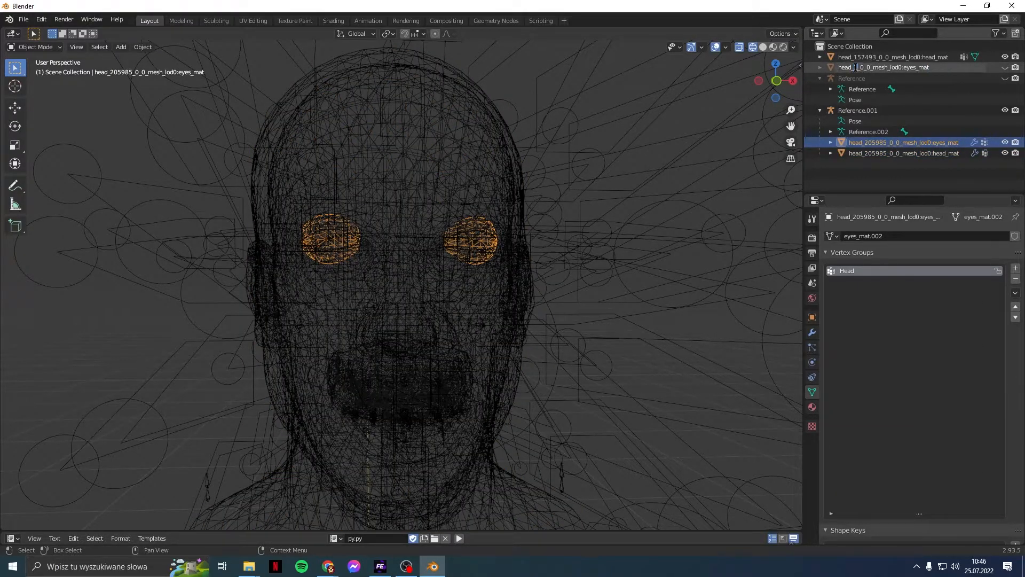
text(493)
key(Return)
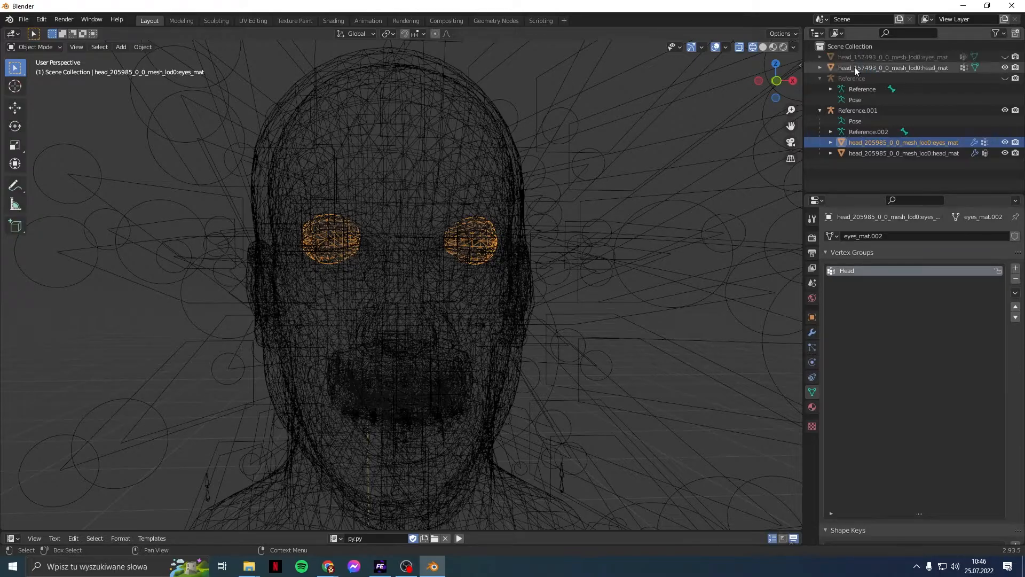
Step: Delete the imported eyes mesh, head mesh and Reference.001 armature, then unhide eyes_mat
right_click(886, 141)
click(887, 141)
right_click(887, 141)
click(887, 141)
right_click(882, 109)
click(872, 107)
click(1006, 57)
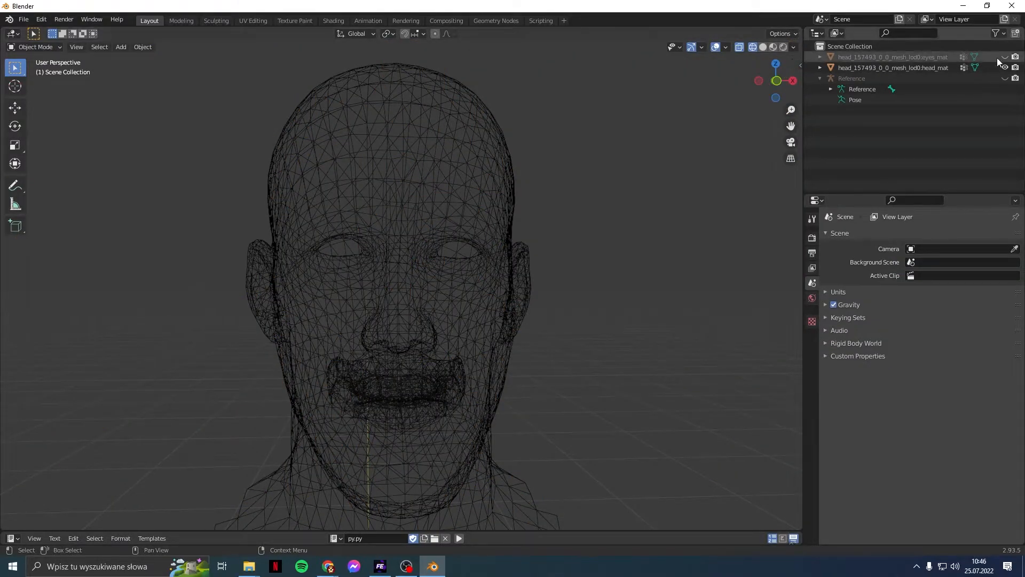
Step: Parent the head_mat and eyes_mat meshes to the Reference armature
click(921, 66)
shift+click(919, 60)
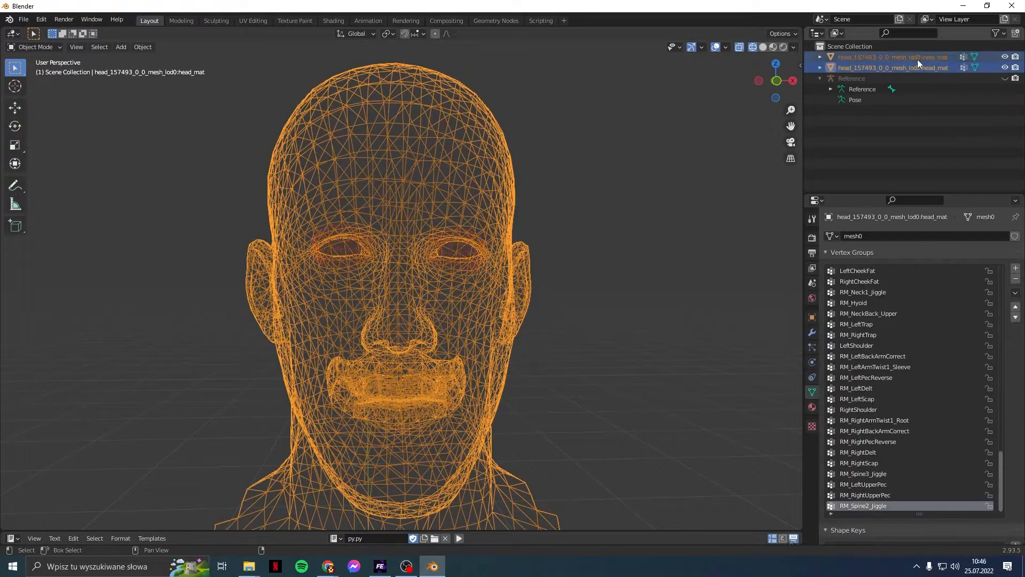
drag(908, 66, 841, 79)
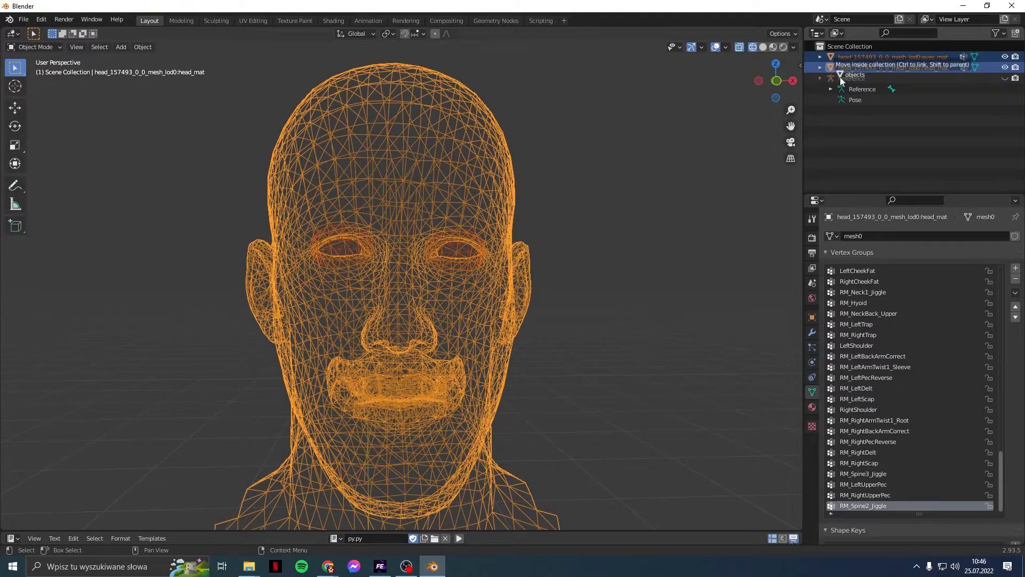
drag(840, 79, 840, 76)
click(764, 143)
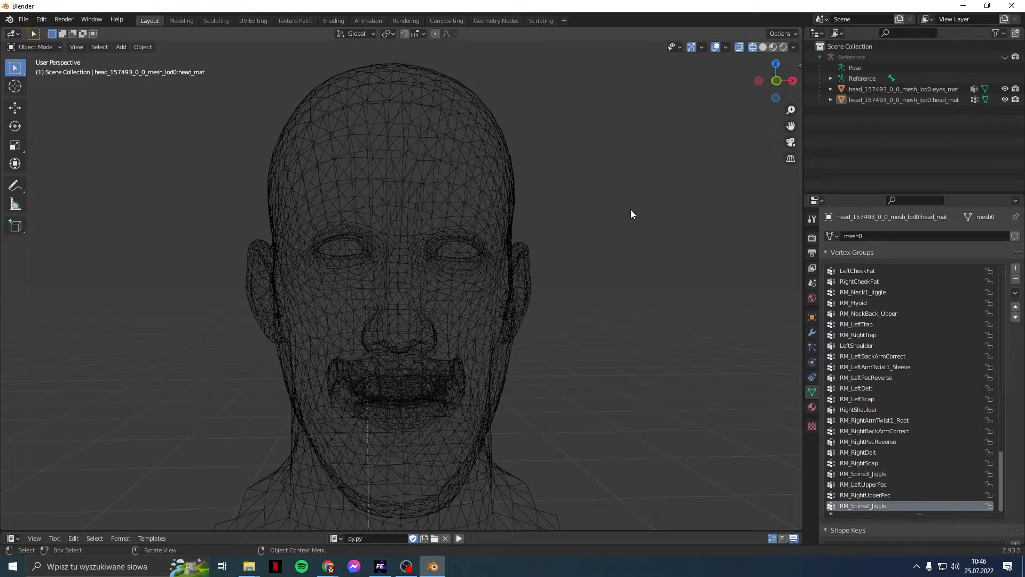
Step: Make the Reference armature visible so its bones show around the head
middle_drag(631, 210, 618, 213)
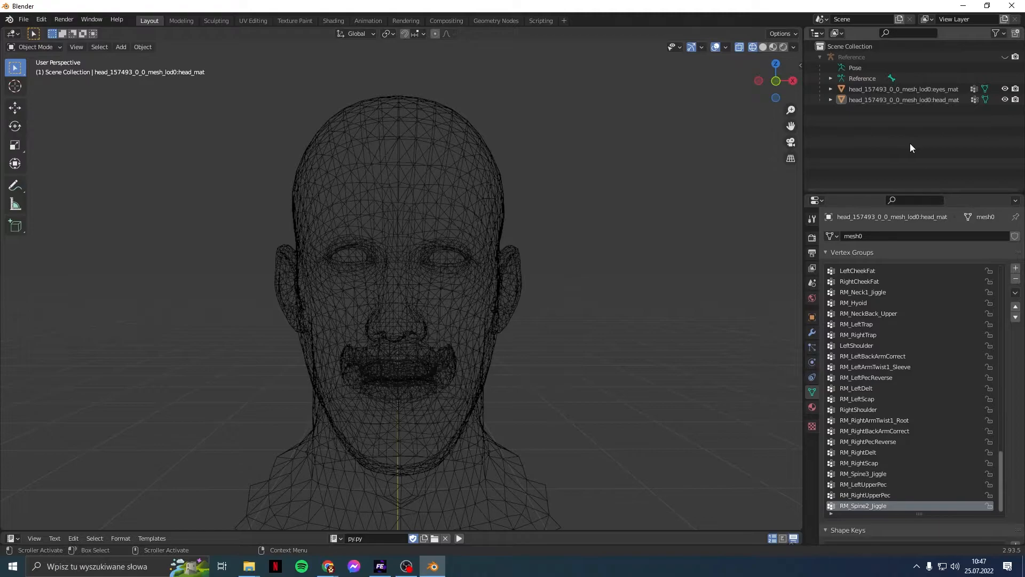
middle_drag(705, 254, 652, 290)
scroll(647, 374, down, 3)
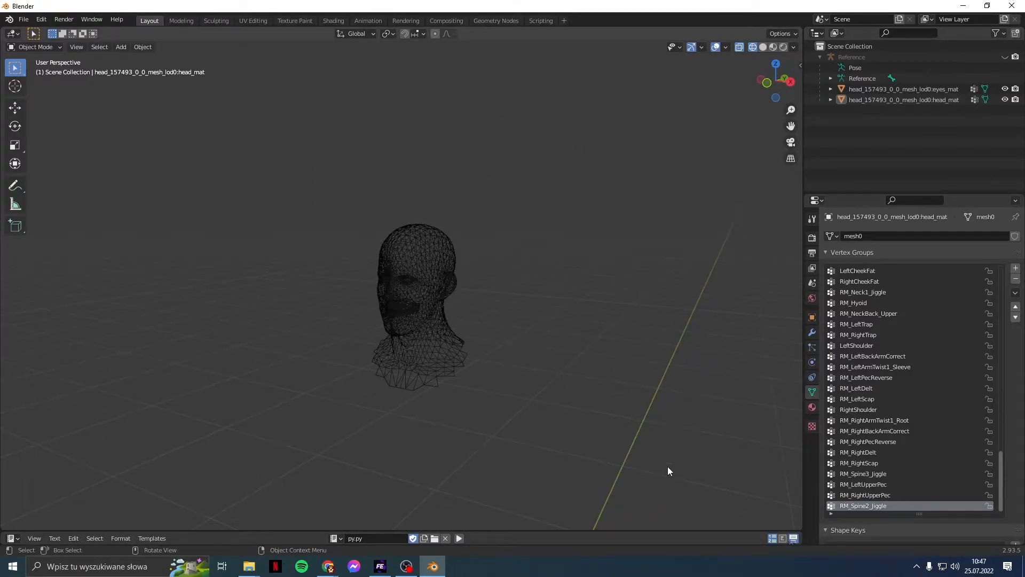
scroll(620, 257, up, 6)
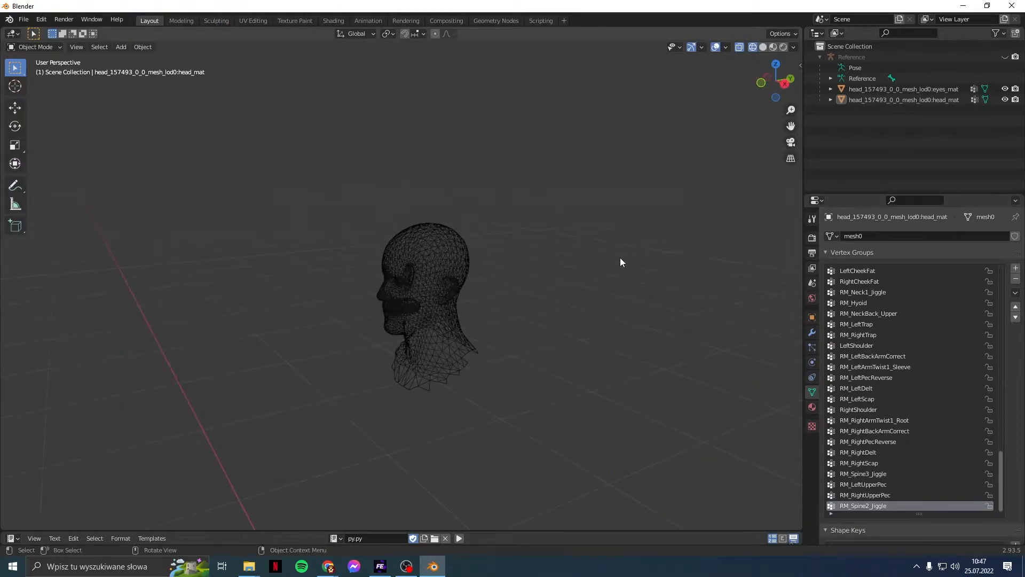
middle_drag(620, 257, 655, 287)
click(1005, 57)
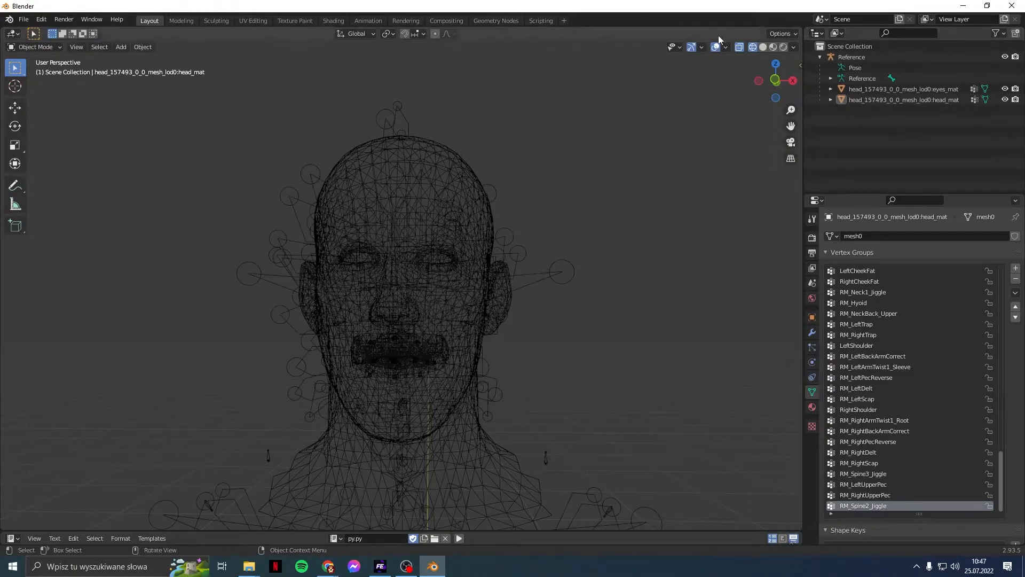
Step: Switch the viewport to Solid shading and orbit around the head
click(763, 47)
mouse_move(674, 163)
middle_down()
mouse_move(576, 183)
mouse_move(466, 167)
mouse_move(464, 217)
mouse_move(420, 142)
mouse_move(430, 120)
mouse_move(429, 137)
mouse_move(581, 188)
mouse_move(769, 175)
mouse_move(646, 187)
mouse_move(680, 192)
middle_up()
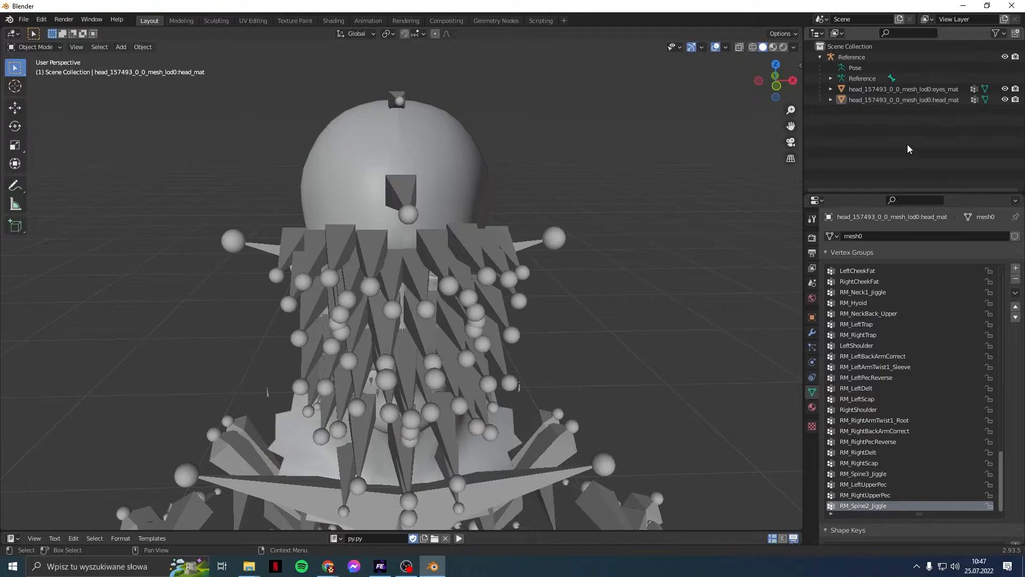
middle_drag(715, 197, 693, 195)
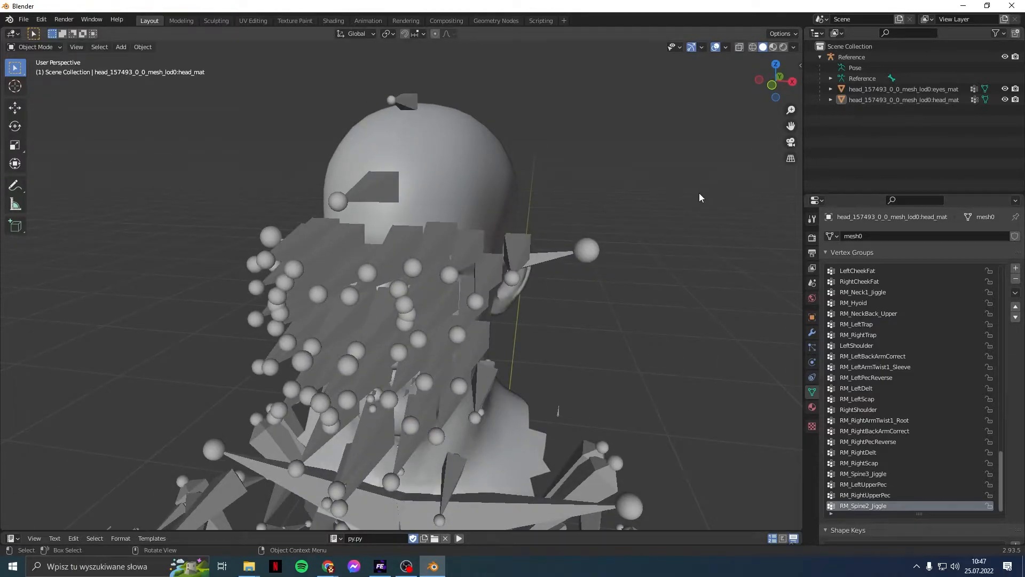
middle_drag(676, 176, 473, 195)
scroll(473, 194, up, 6)
scroll(424, 198, up, 8)
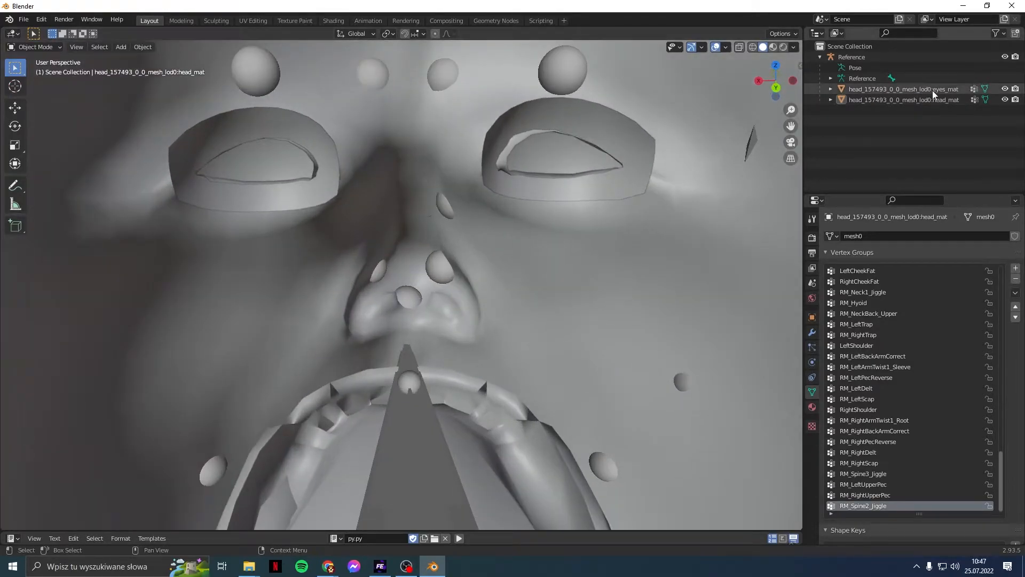
Step: Hide the Reference armature and the eyes_mat mesh to expose the teeth
click(1005, 57)
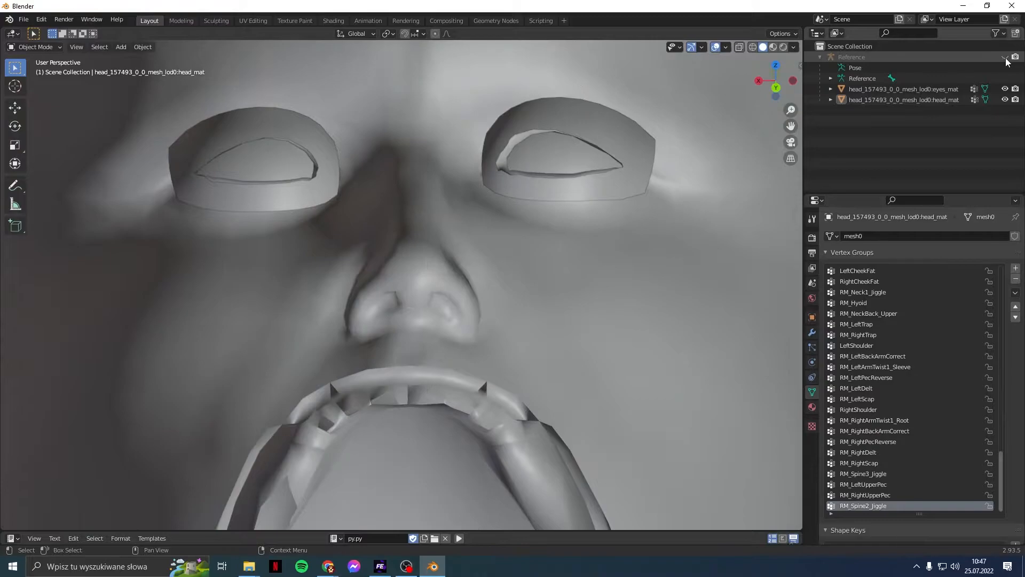
scroll(628, 305, down, 3)
click(1005, 89)
middle_drag(615, 400, 593, 224)
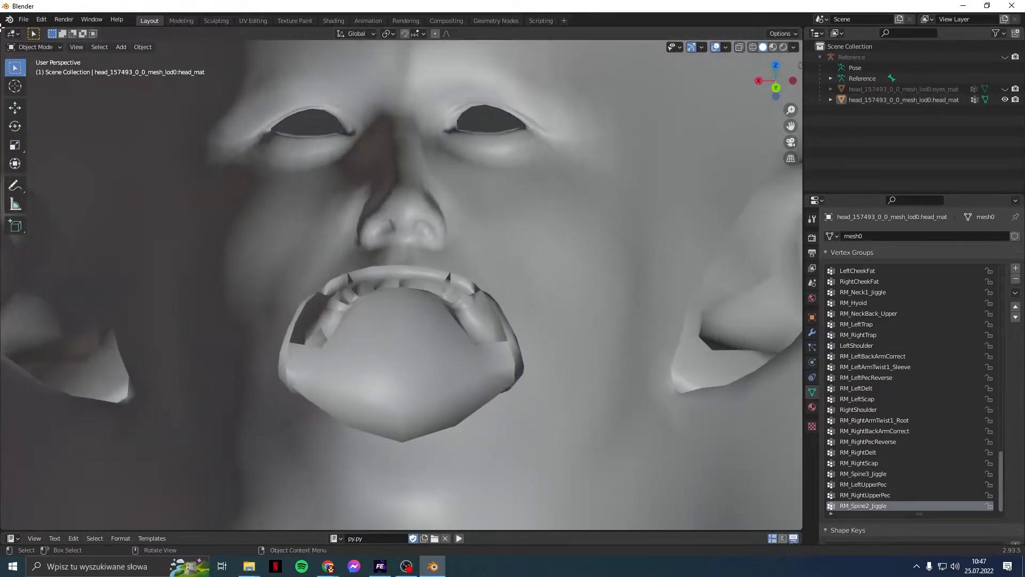
Step: In Edit Mode, select the connected head mesh and invert the selection to isolate the teeth
click(36, 47)
click(35, 70)
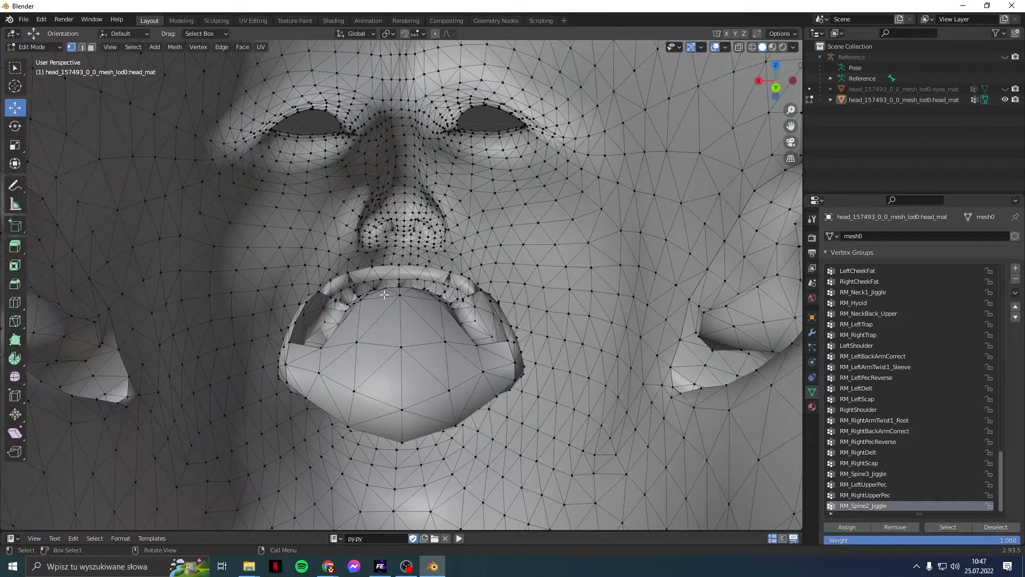
click(618, 258)
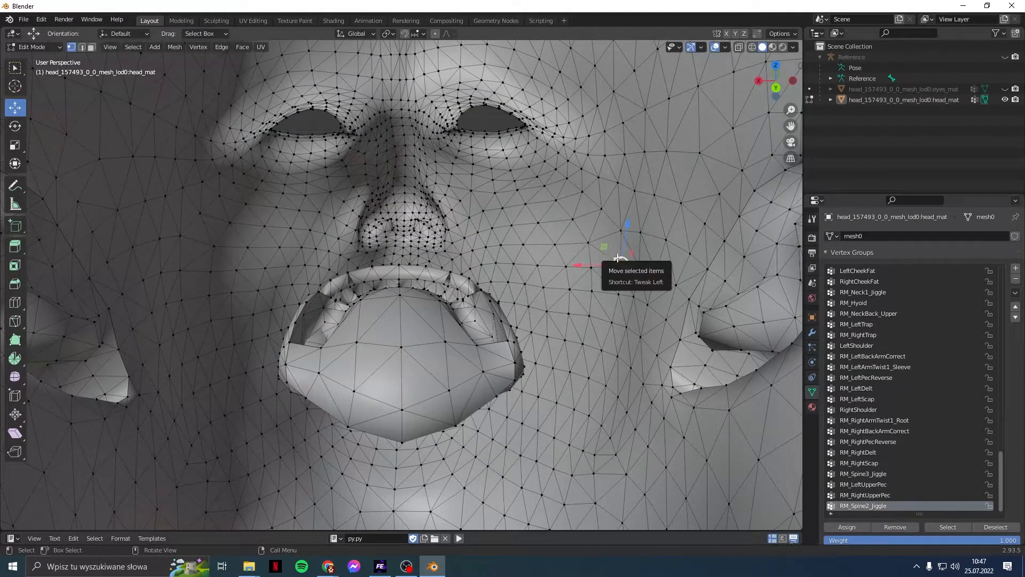
key(ctrl+l)
key(KP_Decimal)
scroll(618, 258, down, 10)
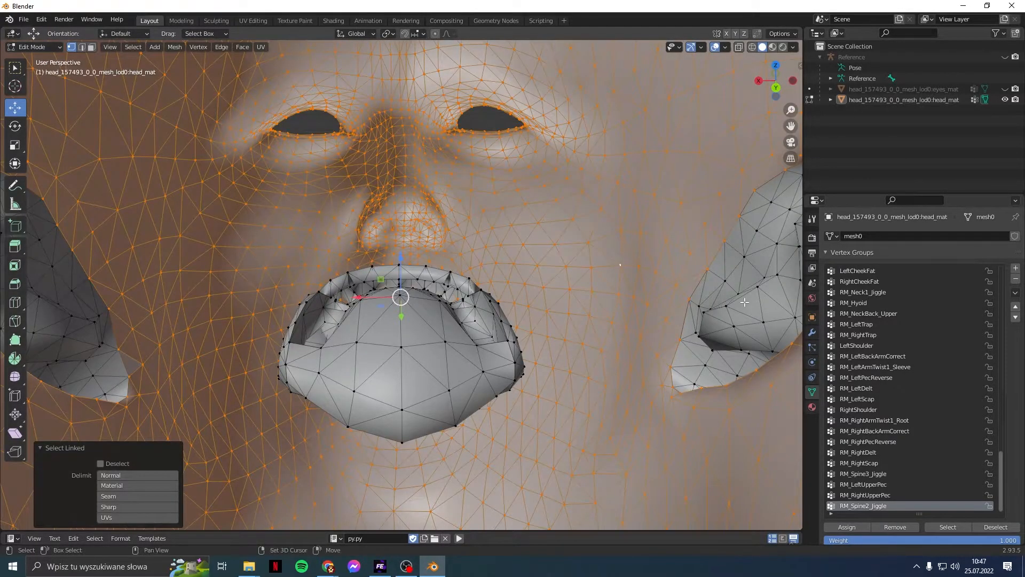
shift+click(727, 307)
key(ctrl+l)
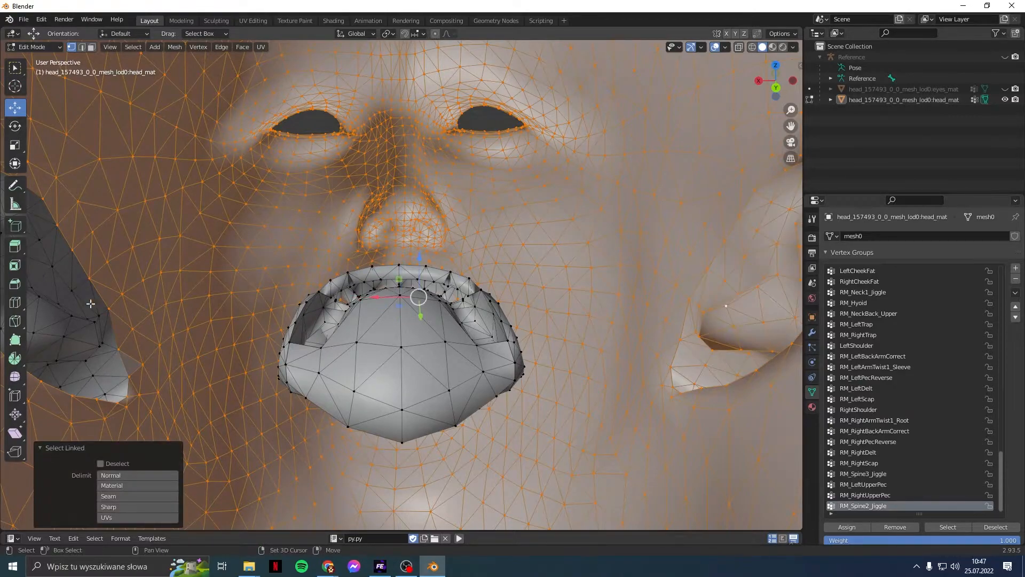
shift+click(71, 320)
key(l)
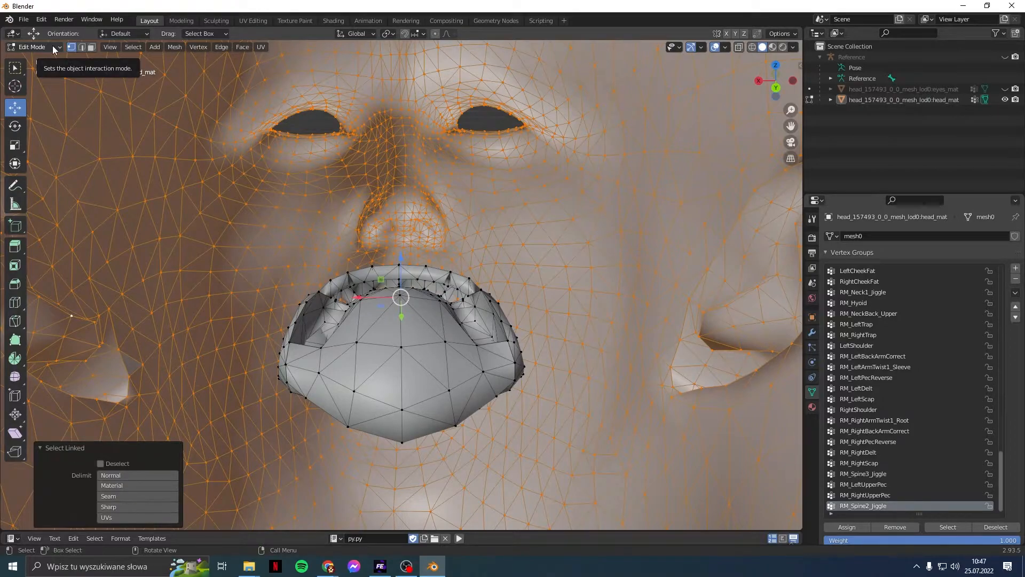
click(133, 47)
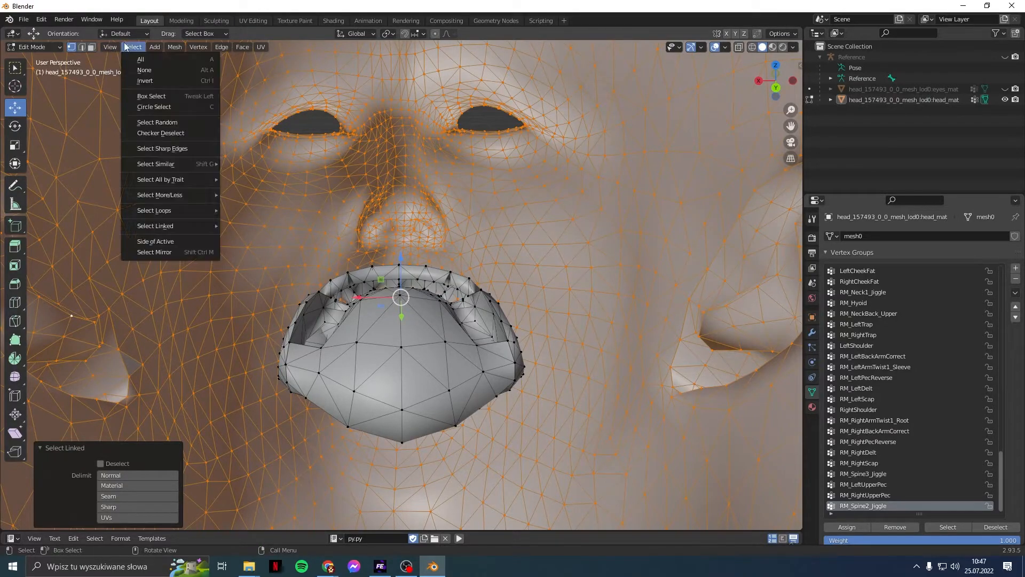
click(159, 82)
Step: Move the teeth 0.1 m along the Y axis
middle_drag(219, 168, 222, 166)
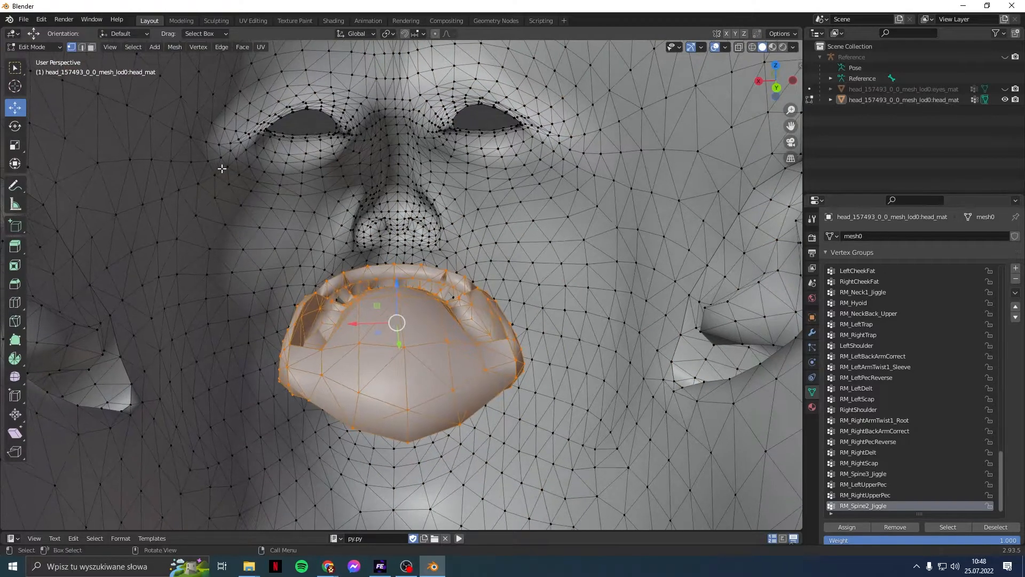
drag(399, 346, 405, 403)
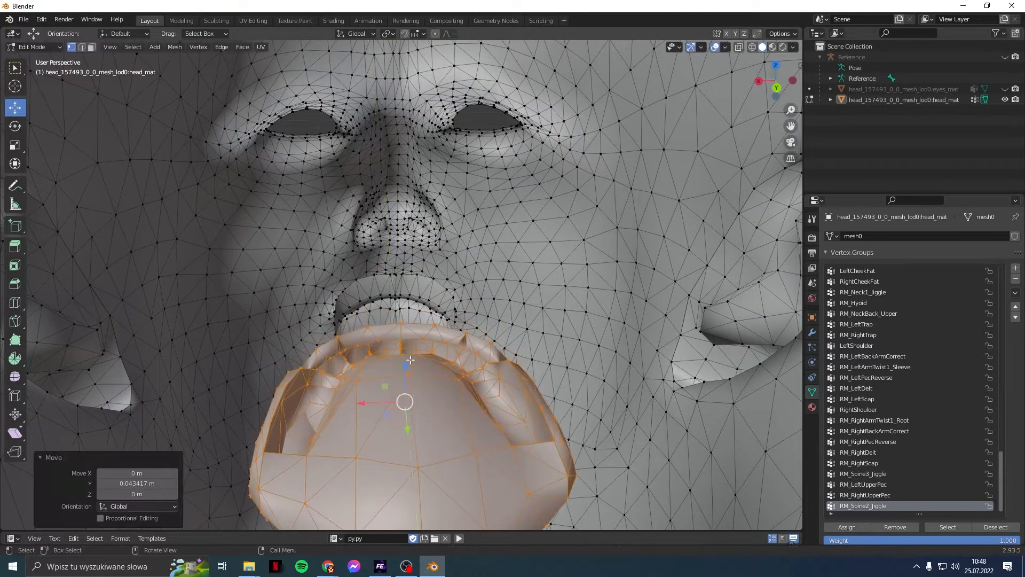
click(150, 484)
text(0.1)
key(Return)
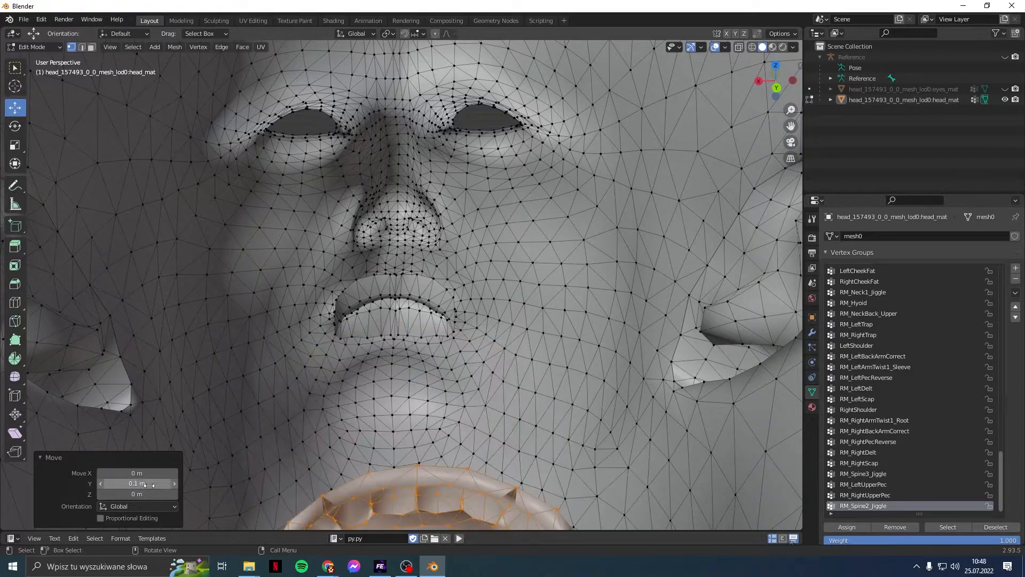
scroll(254, 433, up, 8)
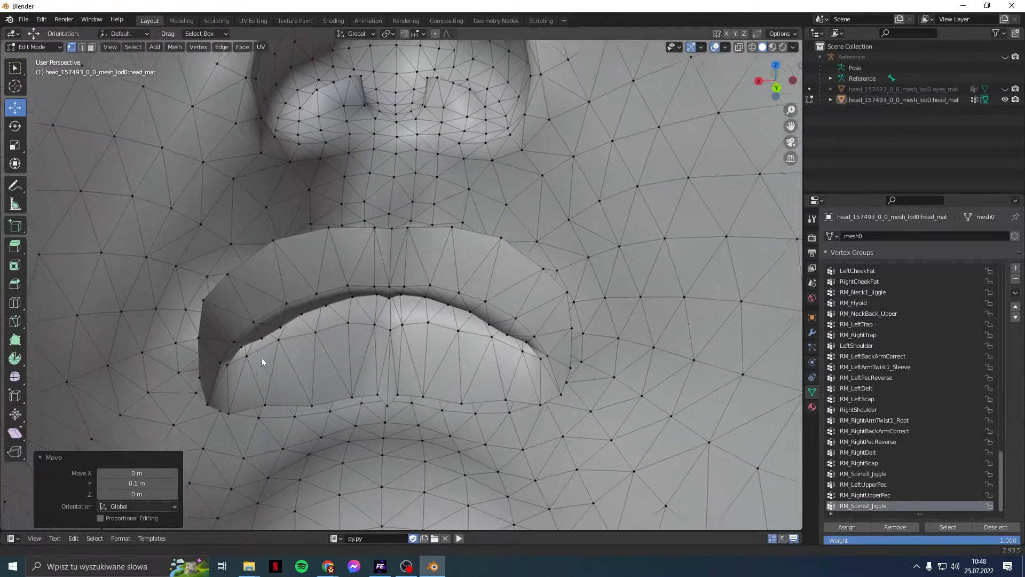
Step: Zoom in on the lips and enable the Vertex Group Weights overlay
middle_drag(283, 315, 511, 267)
scroll(447, 248, up, 2)
scroll(510, 267, down, 1)
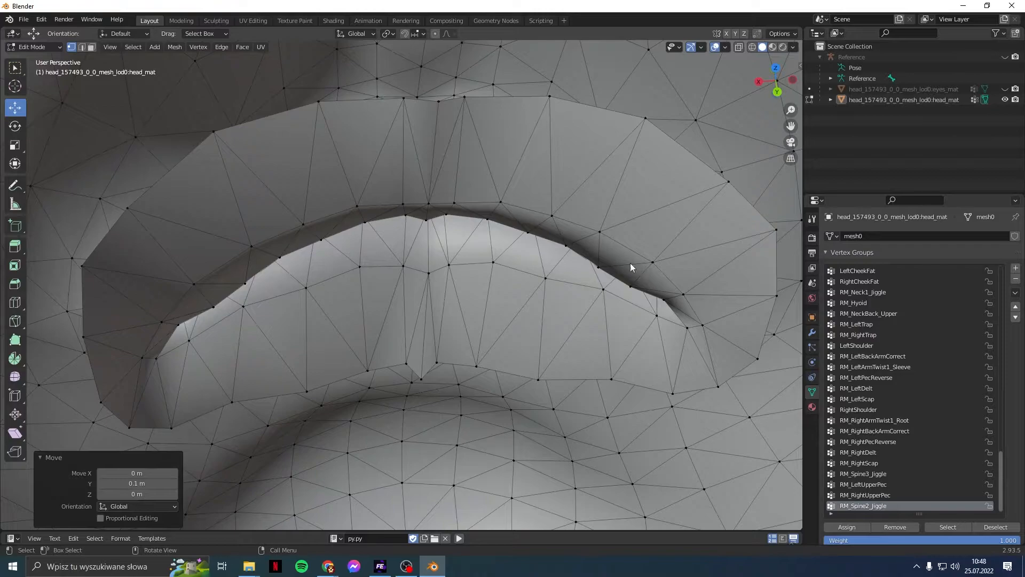
scroll(316, 206, down, 1)
scroll(316, 206, down, 1)
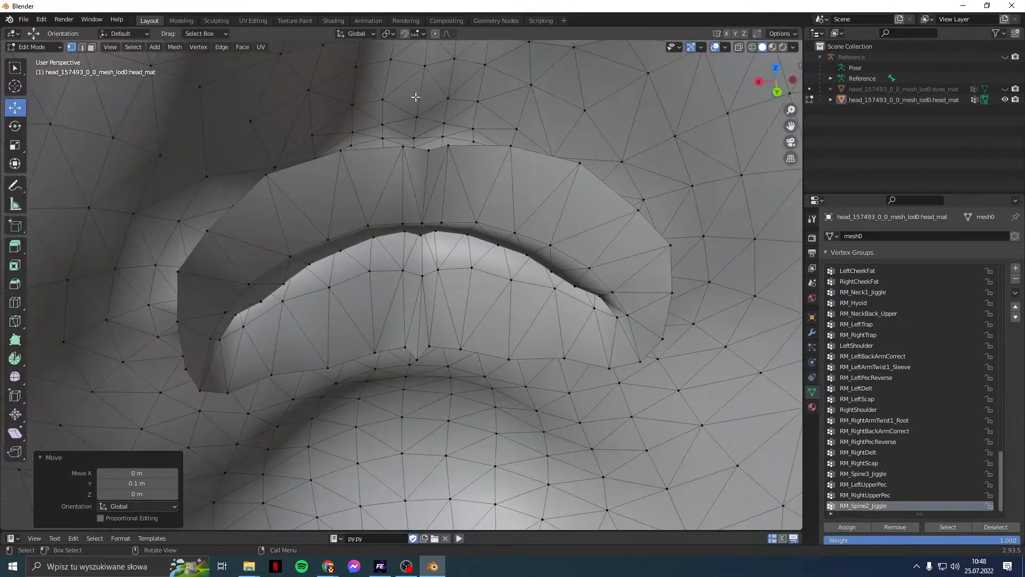
scroll(422, 49, down, 3)
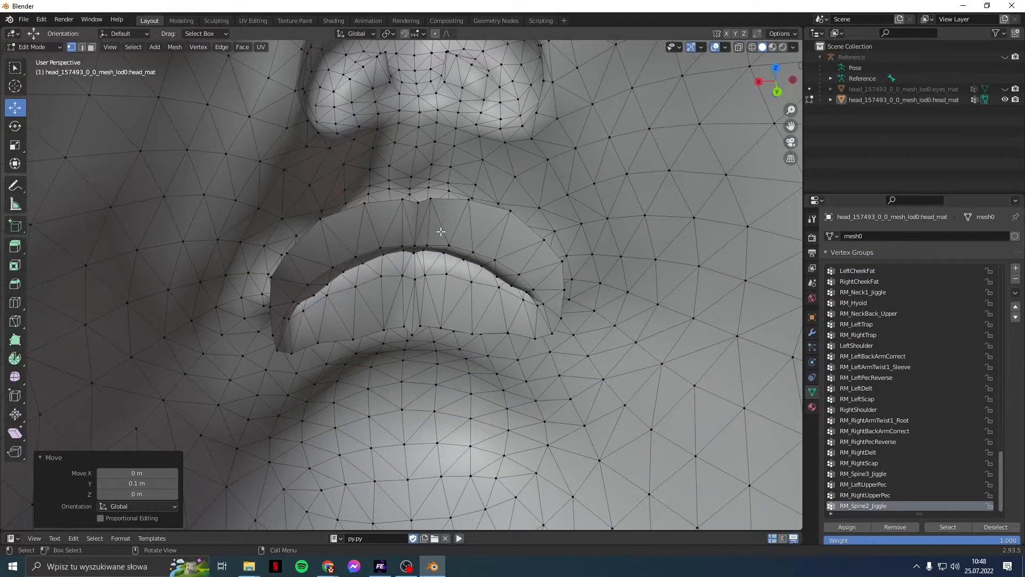
scroll(447, 303, up, 3)
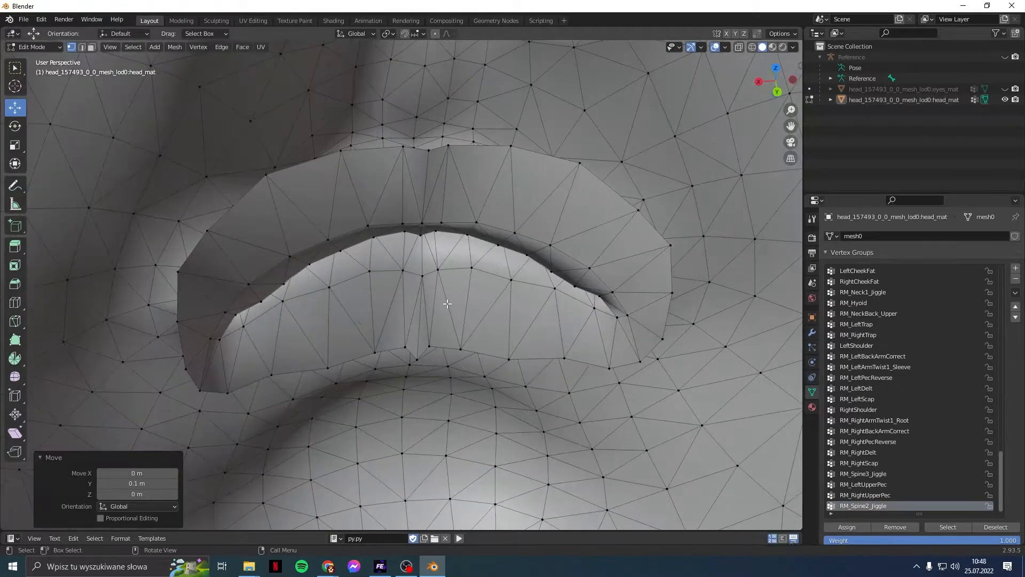
scroll(447, 303, up, 2)
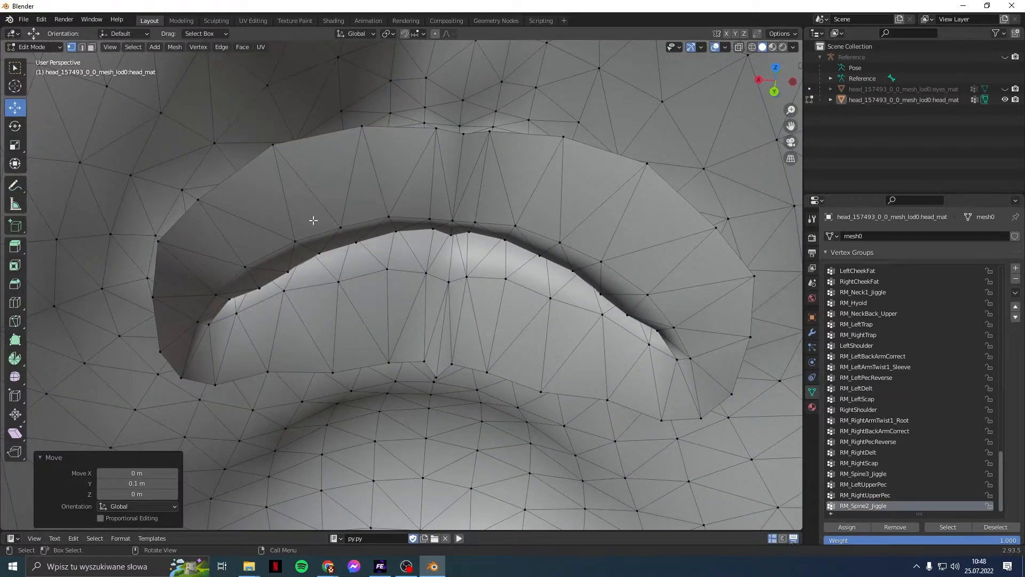
click(35, 47)
click(726, 47)
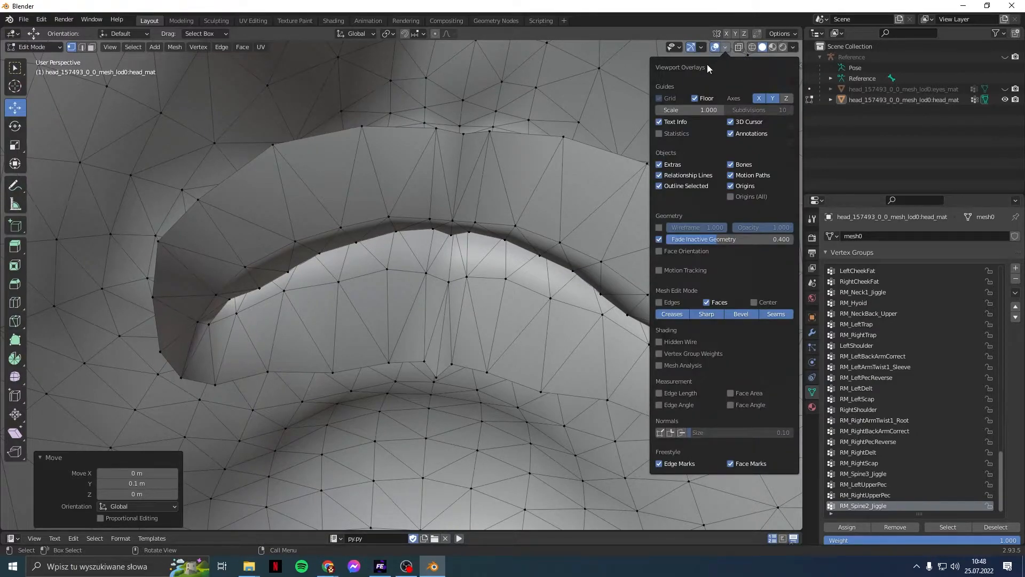
click(660, 354)
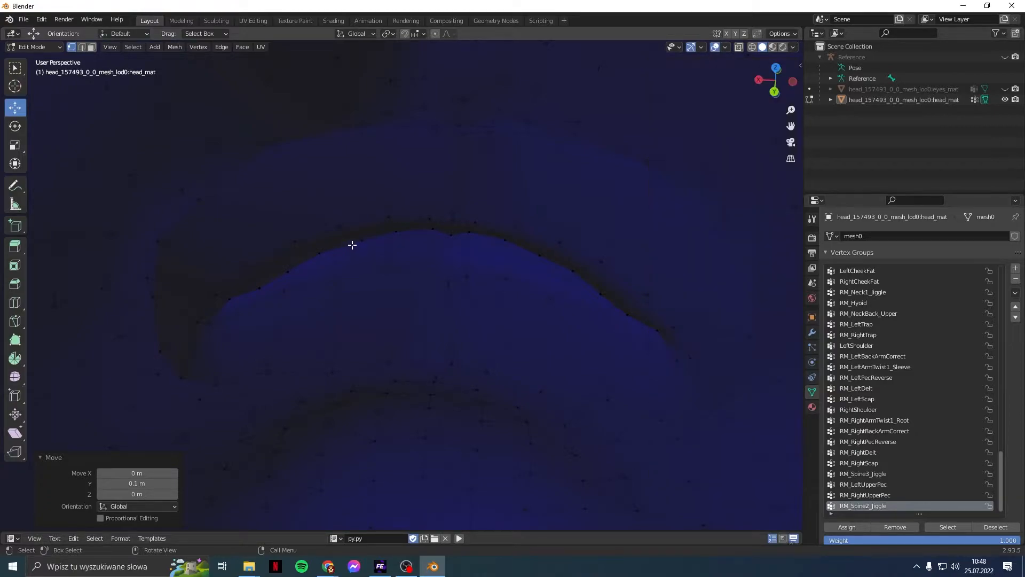
middle_drag(411, 308, 447, 309)
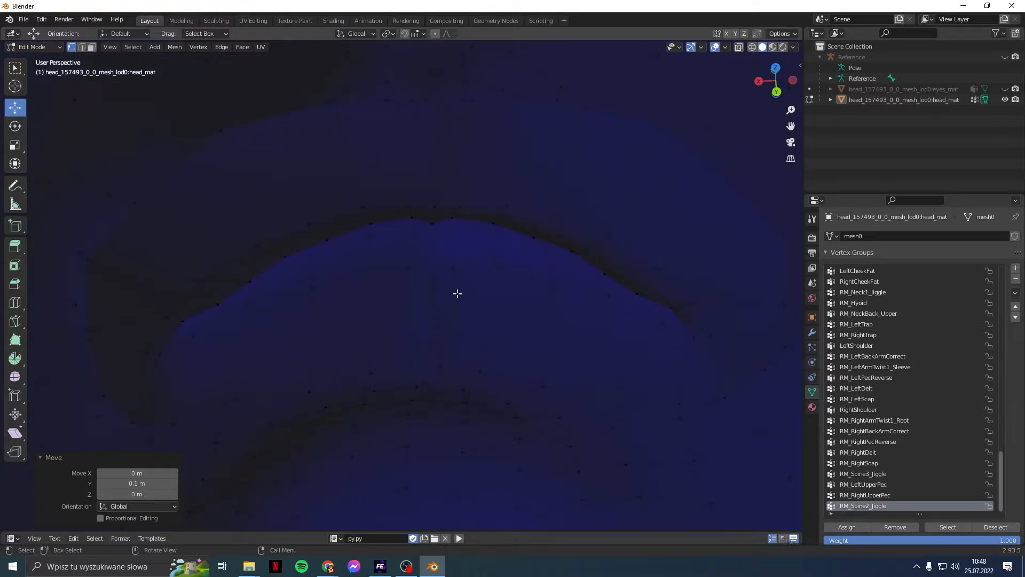
Step: Preview the weights of groups such as RM_LeftTrap, UpperMiddleBrow, ChinPuff, Neck and Tongue
key(Up)
key(Up)
key(Up)
key(Up)
key(Up)
key(Up)
key(Up)
key(Up)
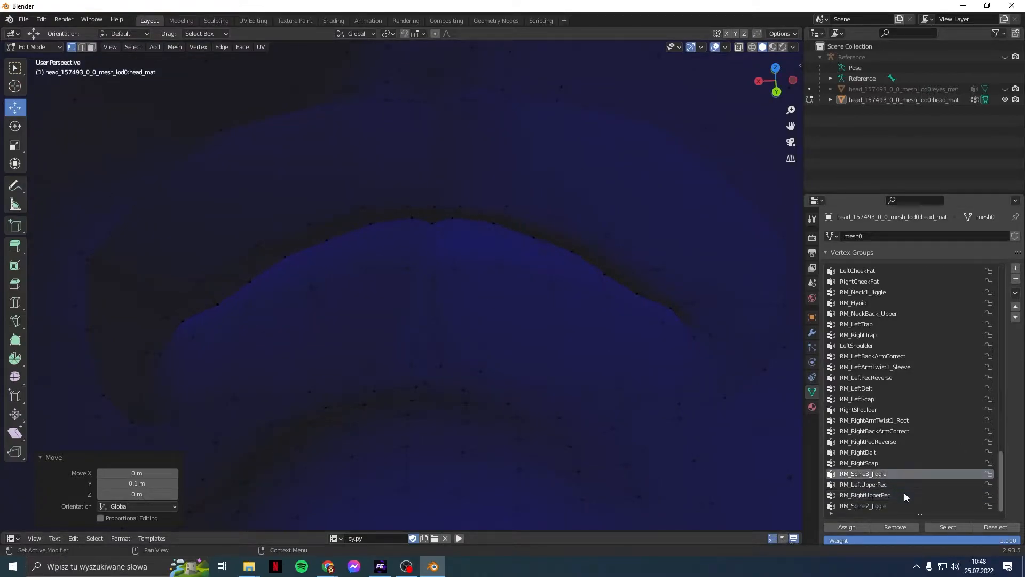
key(Up)
key(Up)
key(Up)
key(Up)
key(Up)
key(Up)
key(Up)
key(Up)
key(Up)
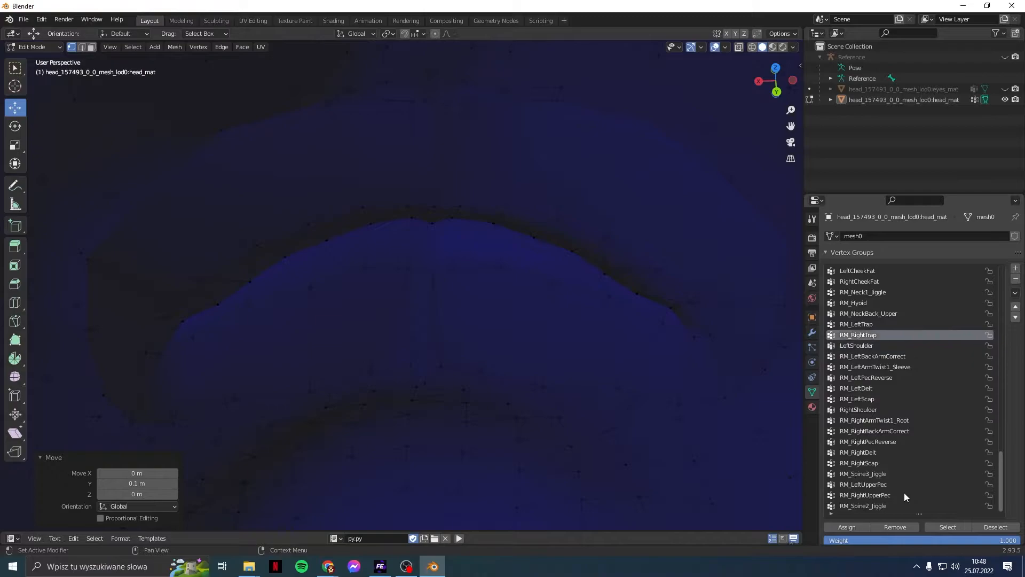
key(Up)
key(Up)
key(Up)
key(Up)
key(Up)
key(Up)
key(Up)
key(Up)
key(Up)
key(Up)
key(Up)
key(Up)
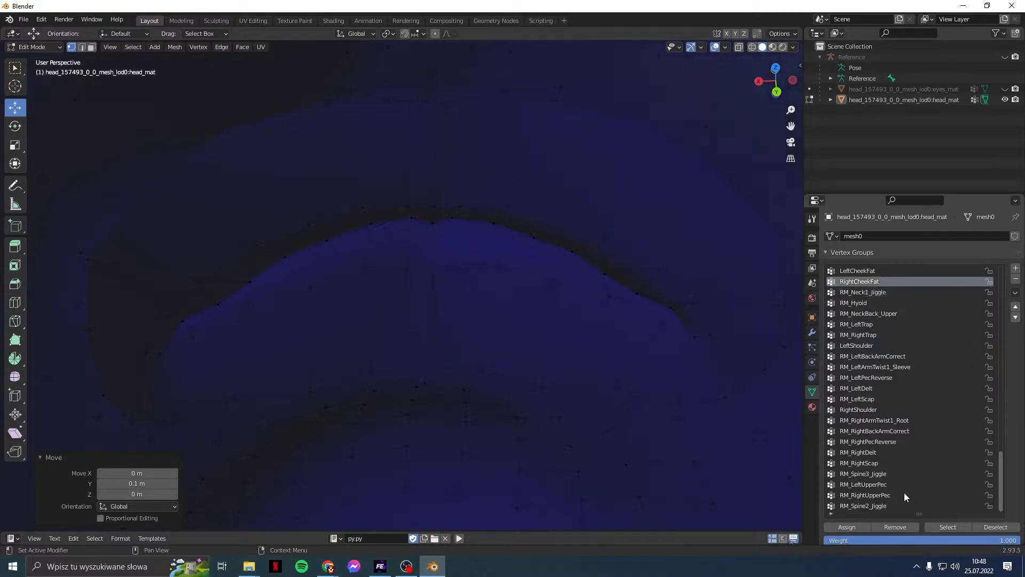
key(Up)
key(Up)
key(Up)
key(Up)
key(Up)
key(Up)
key(Up)
key(Up)
key(Up)
key(Up)
key(Up)
key(Up)
key(Up)
key(Up)
key(Up)
key(Up)
key(Up)
key(Up)
key(Up)
key(Up)
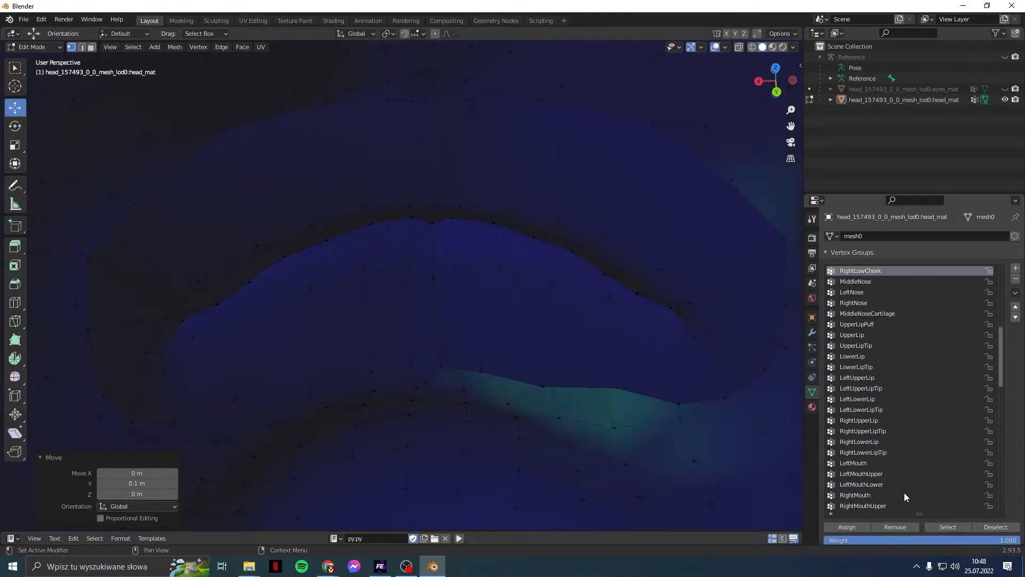
key(Up)
key(Up)
key(Up)
key(Up)
key(Up)
key(Up)
key(Up)
key(Up)
key(Up)
key(Up)
key(Up)
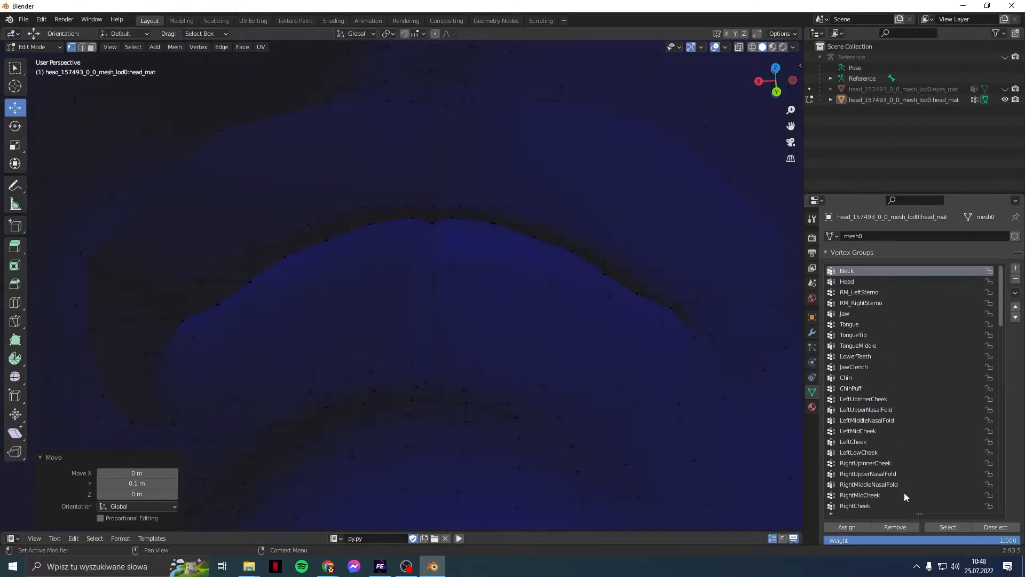
key(Down)
key(Down)
key(Down)
key(Down)
key(Down)
key(Up)
key(Down)
key(Down)
key(Down)
key(Down)
key(Down)
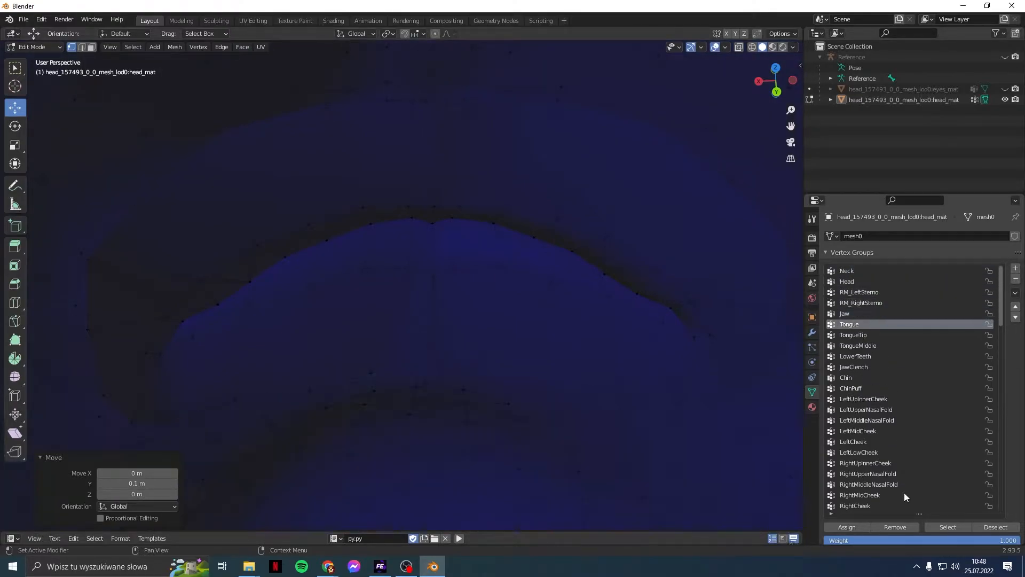
Step: Step through LeftLowCheek, RightNose, UpperLip and LowerLip, settling on LowerLipTip
key(Down)
key(Down)
key(Down)
key(Down)
key(Down)
key(Down)
key(Down)
key(Down)
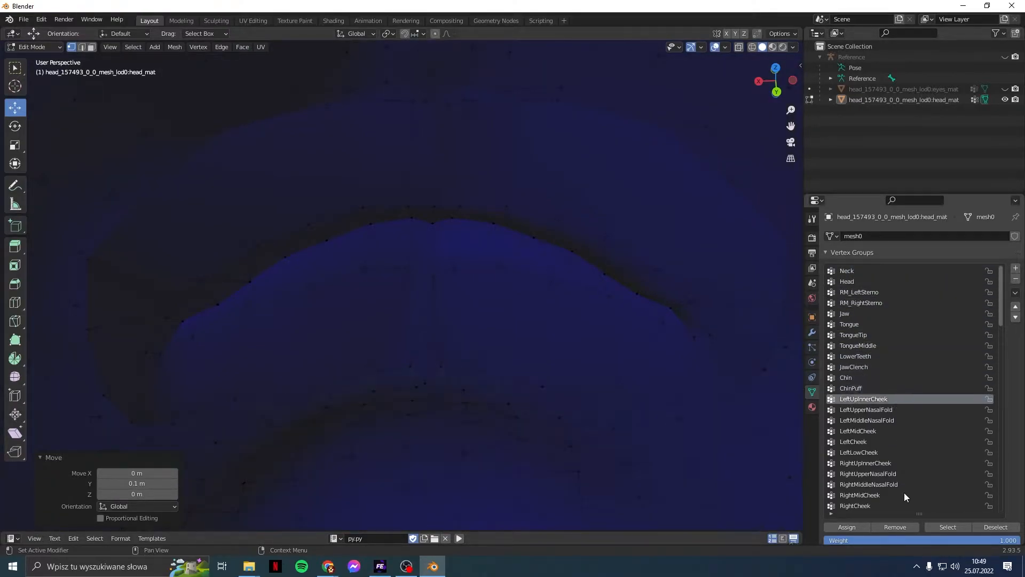
key(Down)
key(Down)
key(Down)
key(Down)
key(Down)
key(Down)
key(Down)
key(Down)
key(Down)
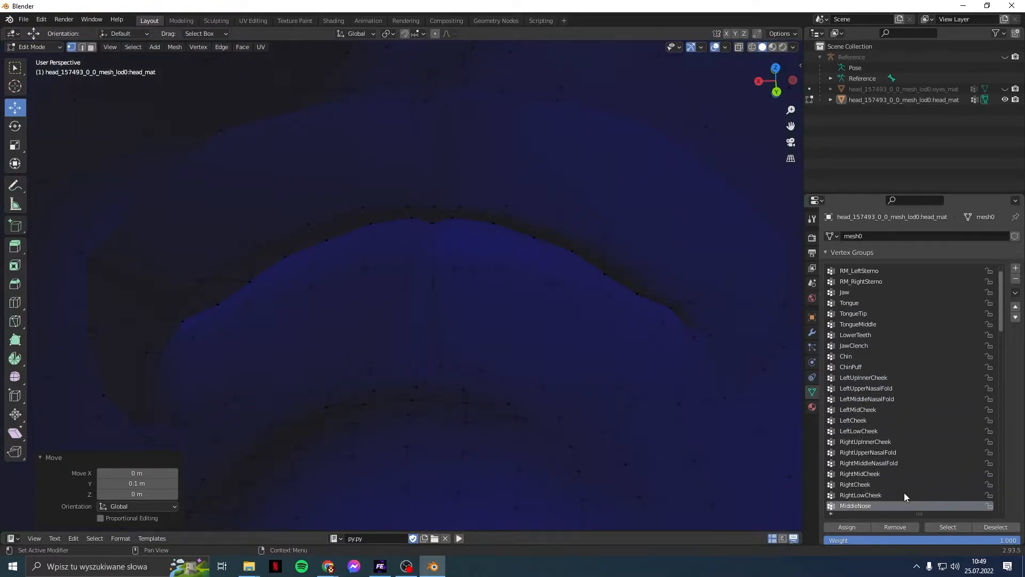
key(Down)
key(Down)
key(Down)
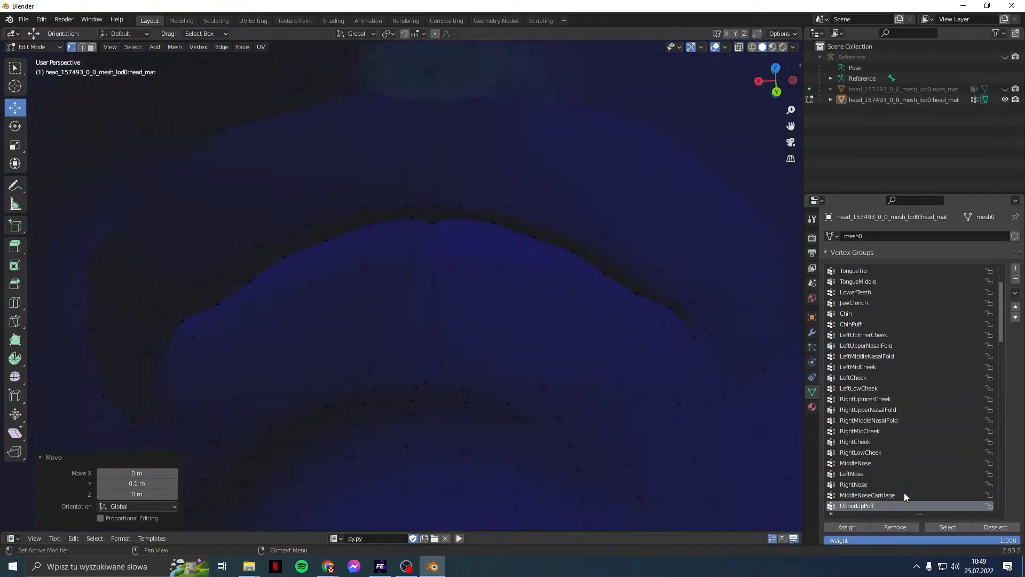
key(Down)
key(Down)
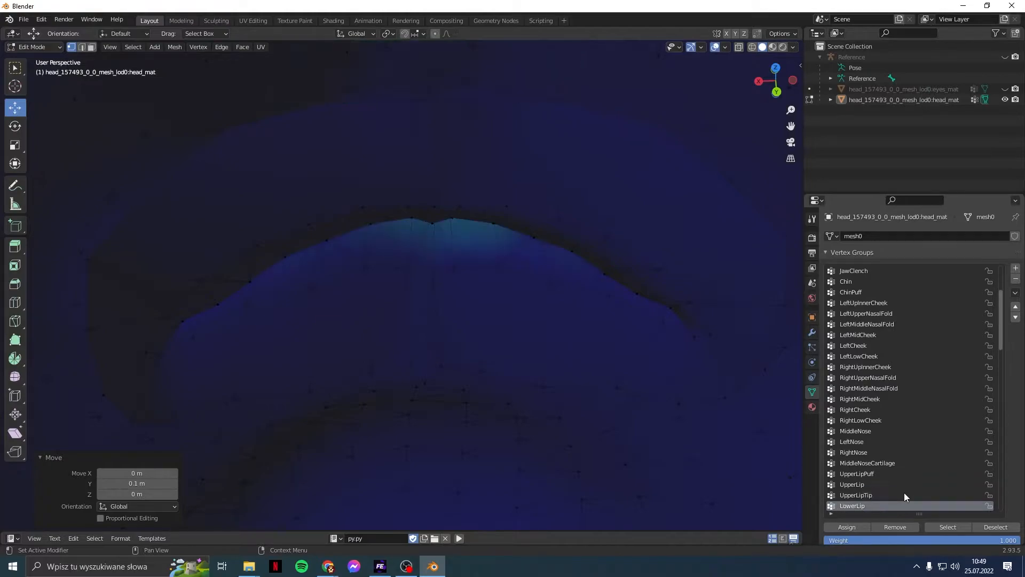
key(Down)
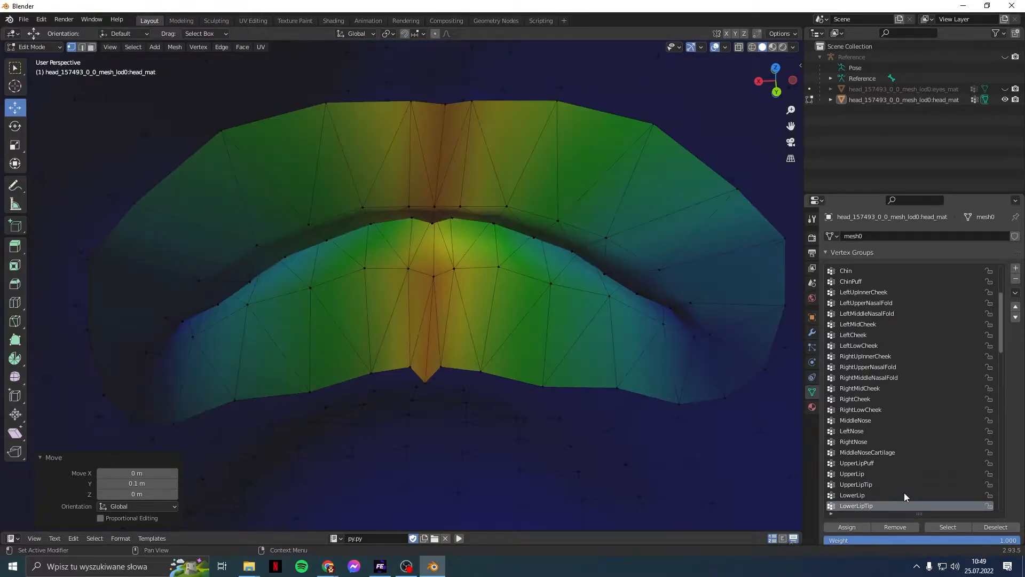
key(Up)
key(Down)
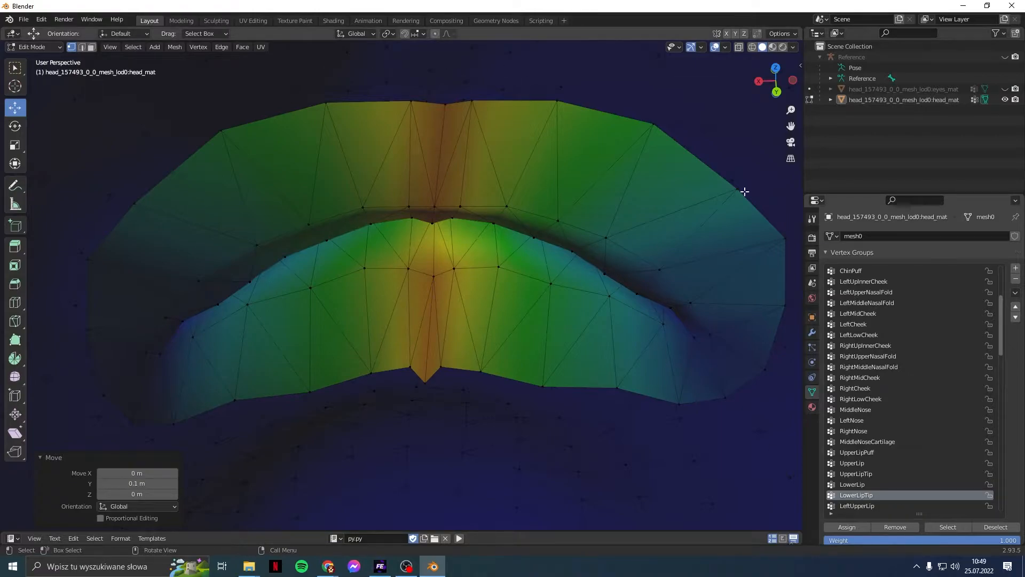
Step: Make LeftUpperLip active, then scroll down the Vertex Groups list toward RightMouthLower
scroll(925, 470, down, 2)
click(902, 485)
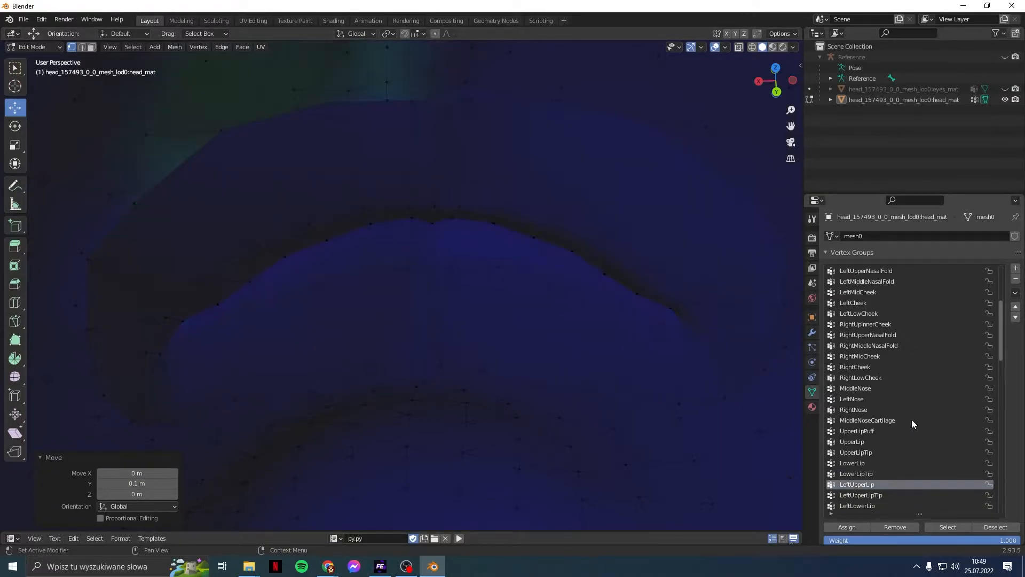
ctrl+scroll(911, 418, down, 1)
ctrl+scroll(912, 419, down, 1)
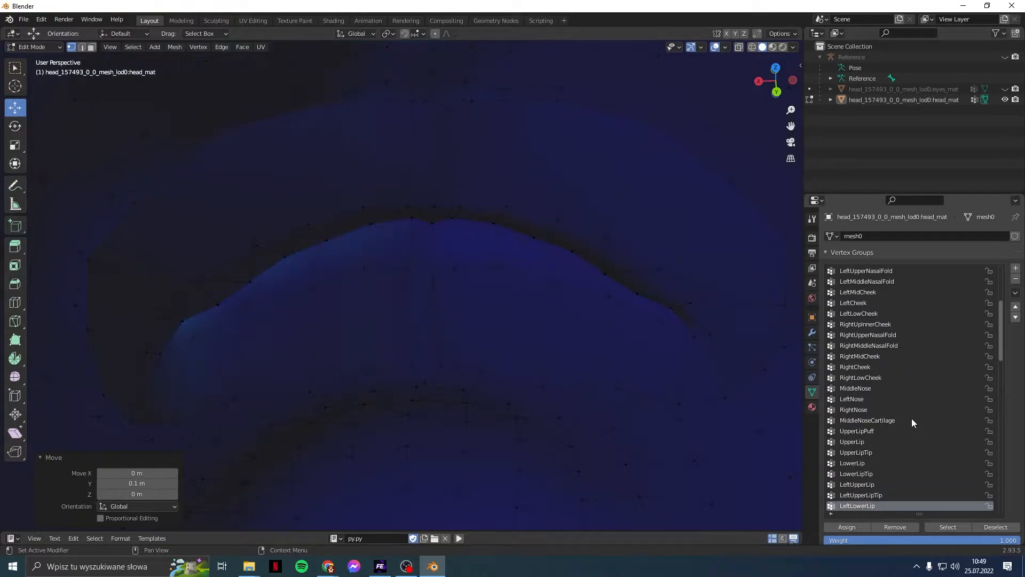
ctrl+scroll(912, 419, down, 1)
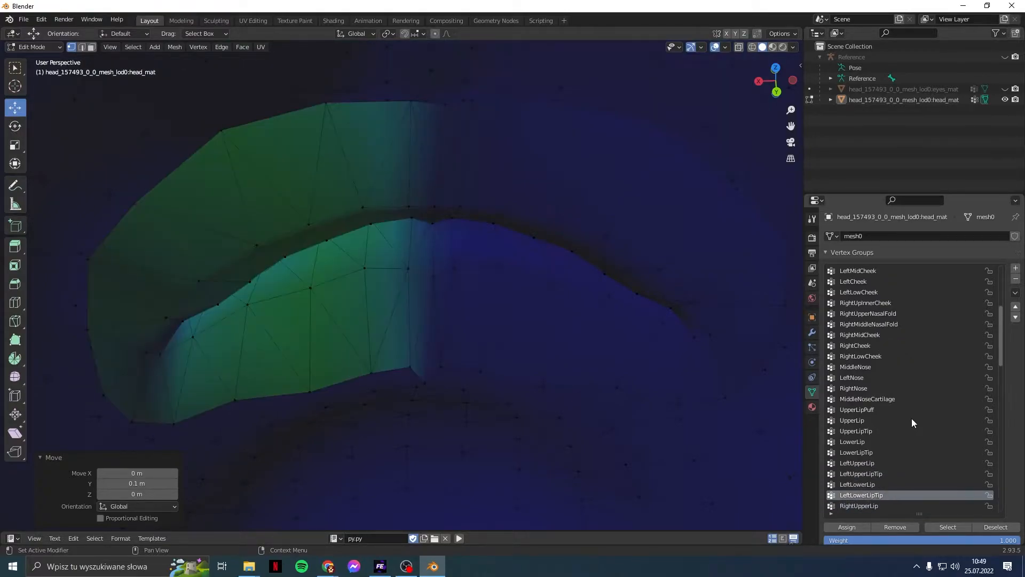
ctrl+scroll(912, 422, down, 5)
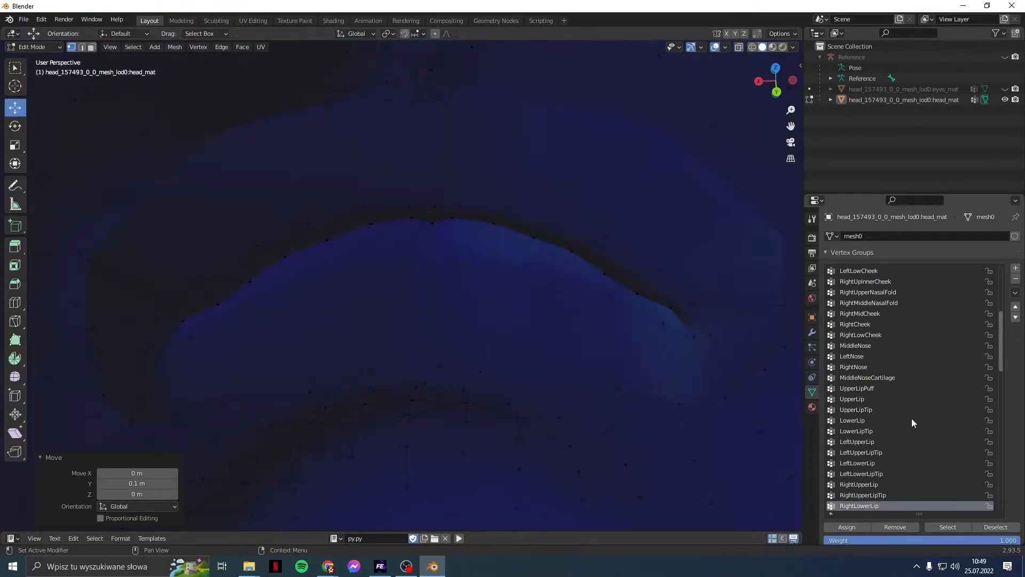
ctrl+scroll(912, 418, down, 5)
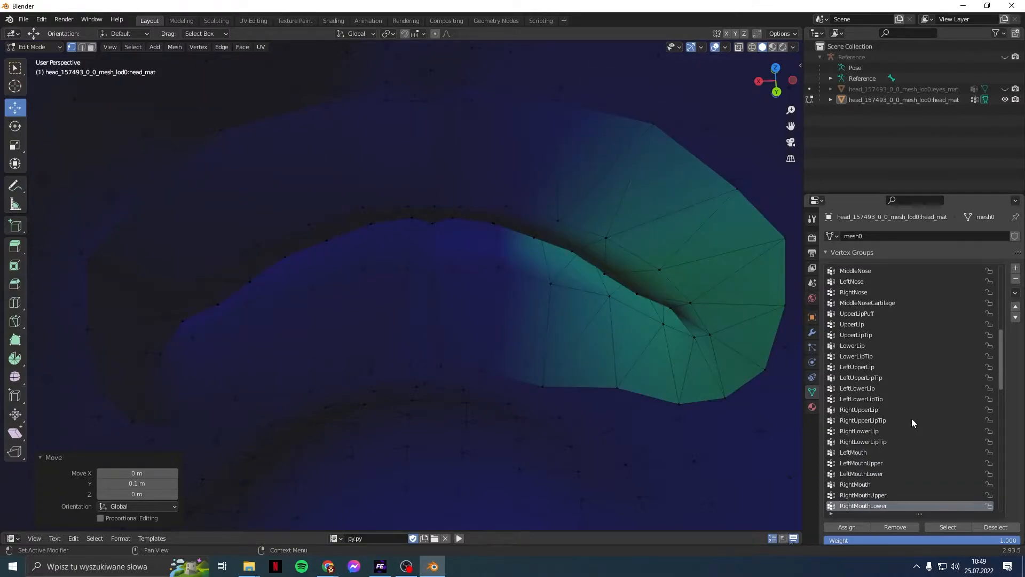
Step: Turn off the Vertex Group Weights overlay and look down on the lips
click(726, 47)
click(675, 358)
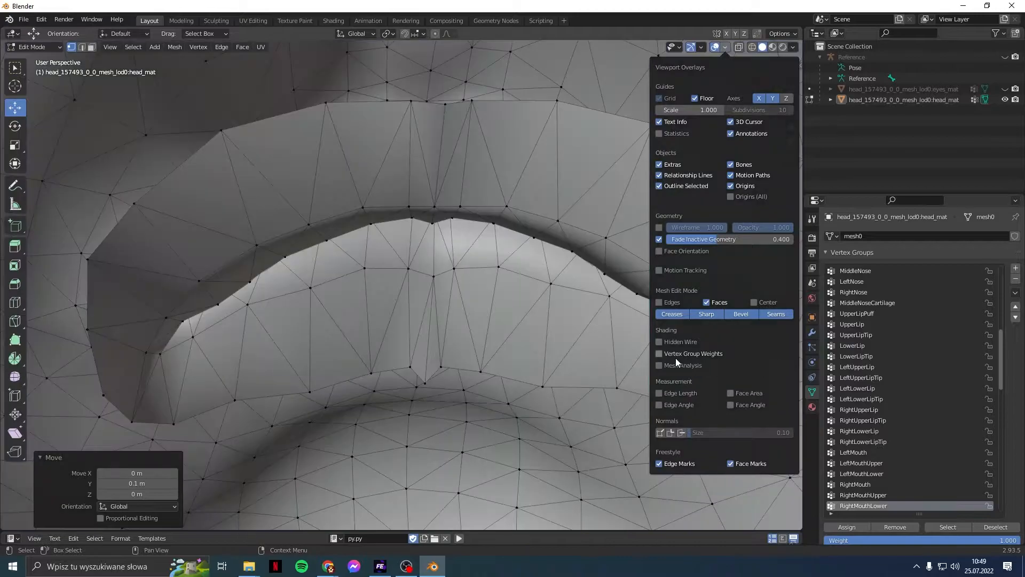
scroll(570, 164, down, 1)
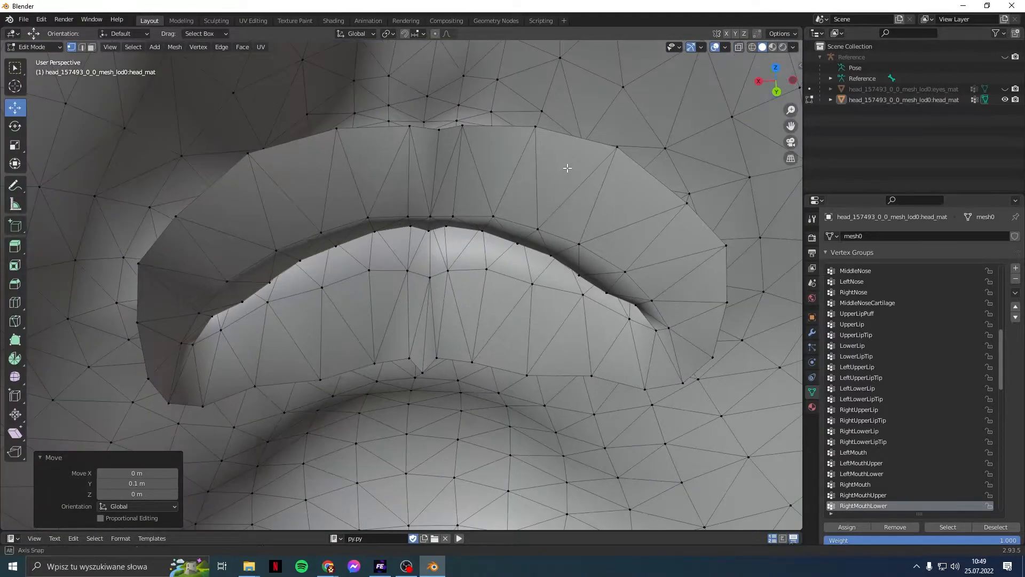
middle_drag(567, 167, 563, 205)
shift+middle_drag(612, 178, 542, 343)
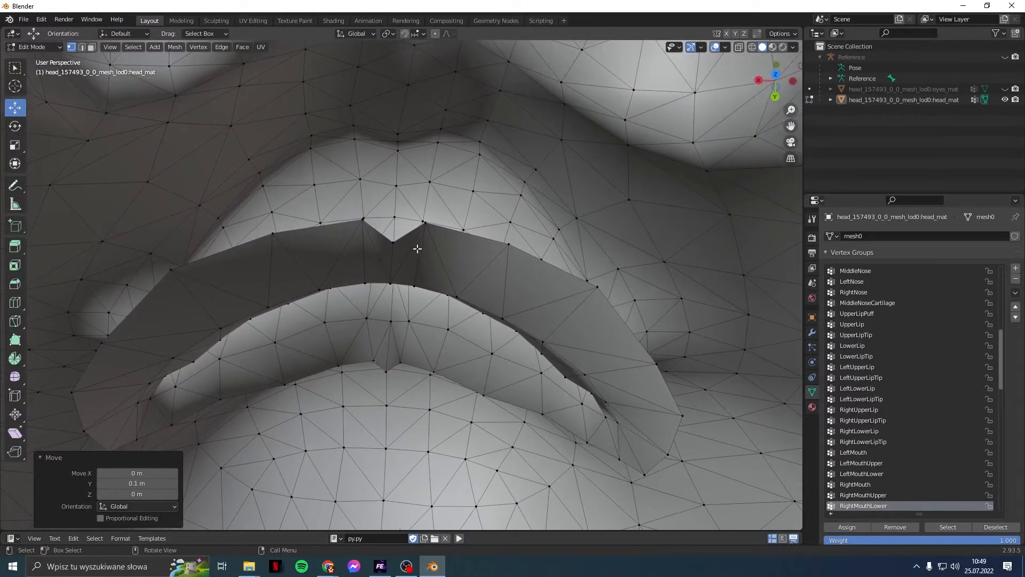
Step: Path-select inner-lip vertices from the upper lip around the corner and along the lower lip
click(393, 241)
middle_drag(394, 241, 460, 265)
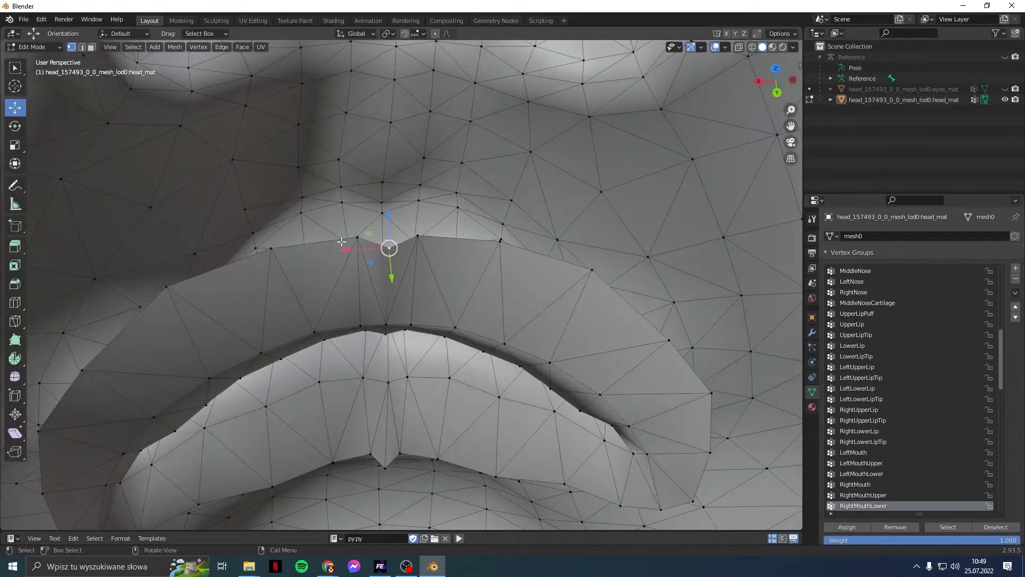
shift+click(357, 237)
middle_drag(303, 386, 433, 277)
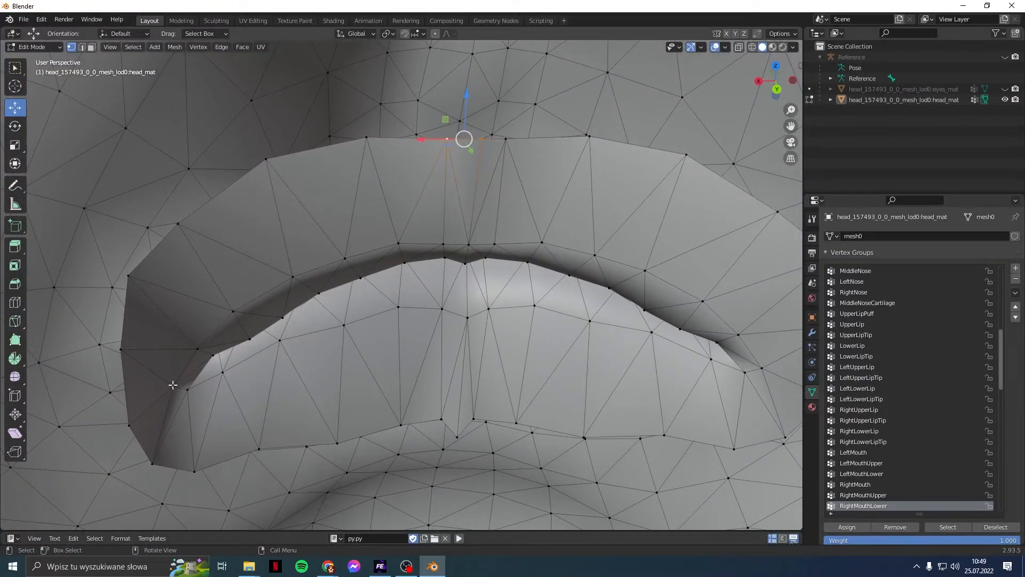
ctrl+click(123, 351)
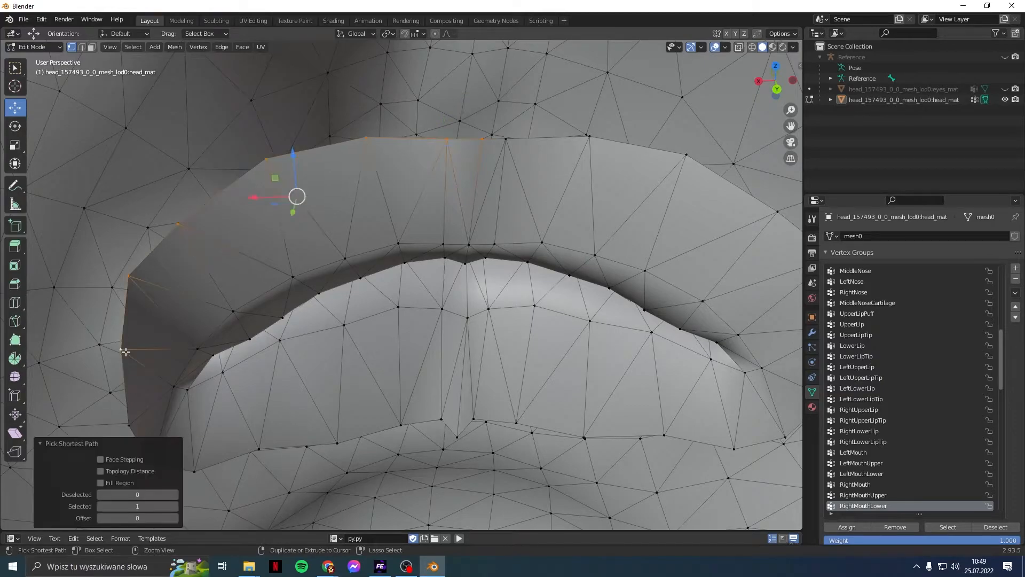
ctrl+click(310, 447)
key(ctrl+z)
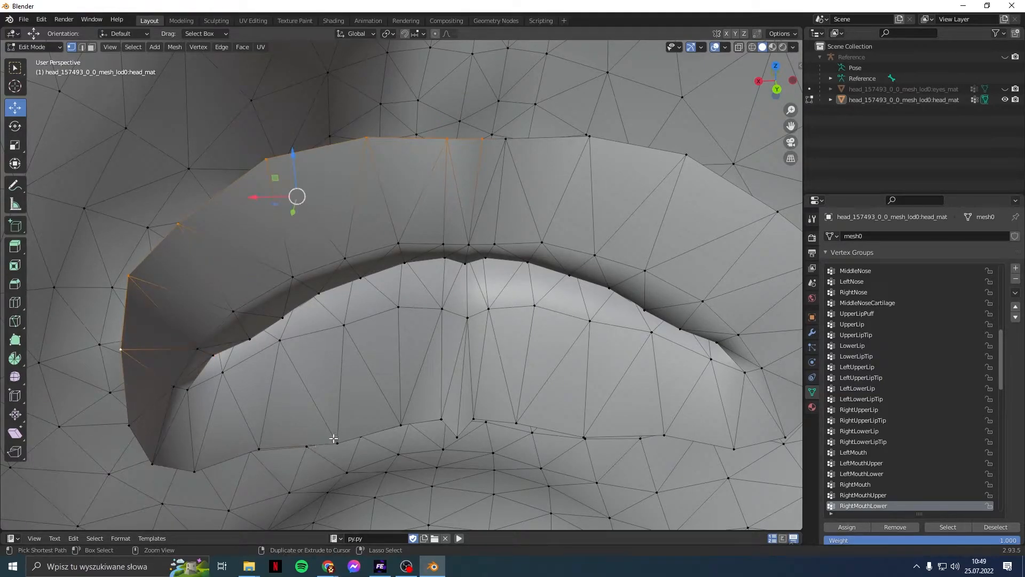
ctrl+click(334, 439)
ctrl+click(443, 415)
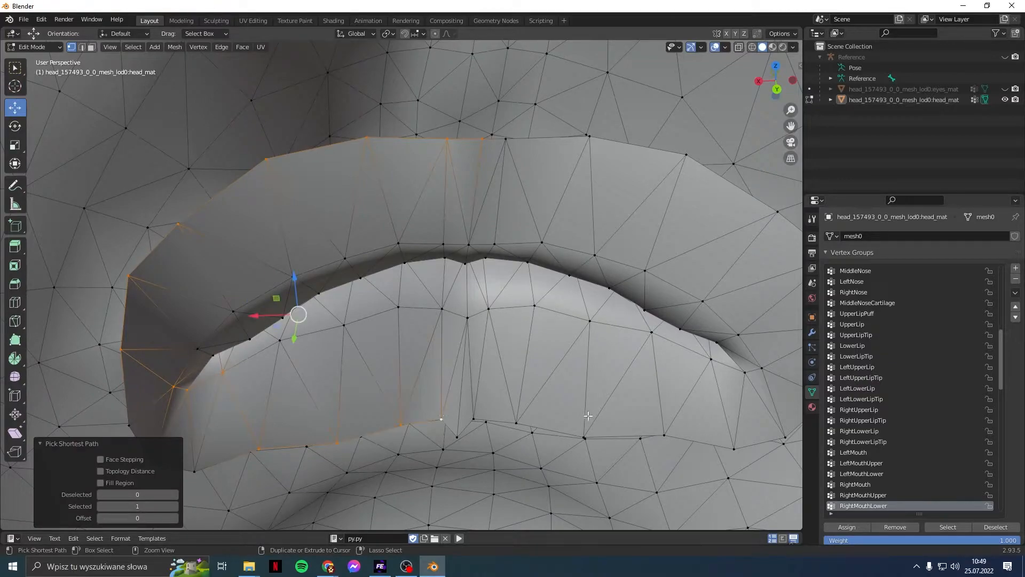
ctrl+click(665, 436)
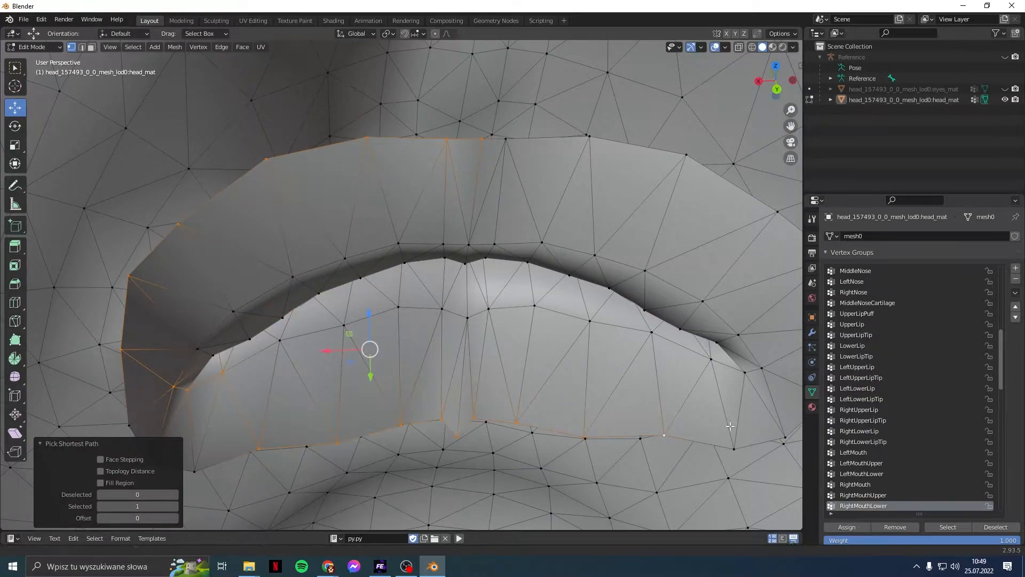
Step: Extend the path along the lower lip and up the right contour, closing the inner-lip loop
shift+middle_drag(738, 428, 645, 411)
ctrl+click(694, 418)
ctrl+click(591, 141)
ctrl+click(422, 130)
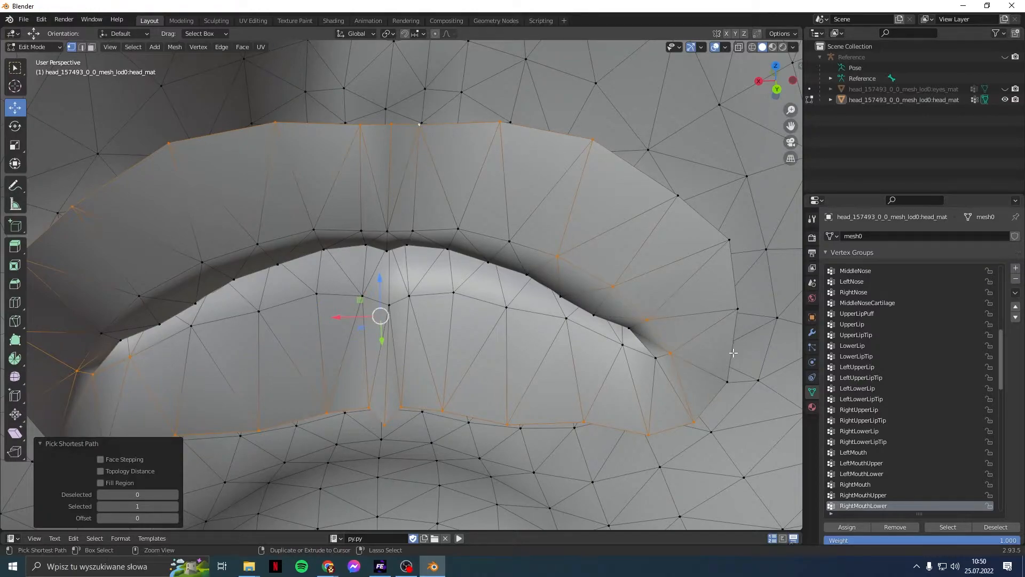
ctrl+click(727, 383)
ctrl+click(740, 310)
ctrl+click(725, 237)
middle_drag(672, 194, 378, 280)
Step: Delete the inner lip faces, then delete a row of eighteen upper-lip vertices
key(x)
click(618, 275)
click(161, 331)
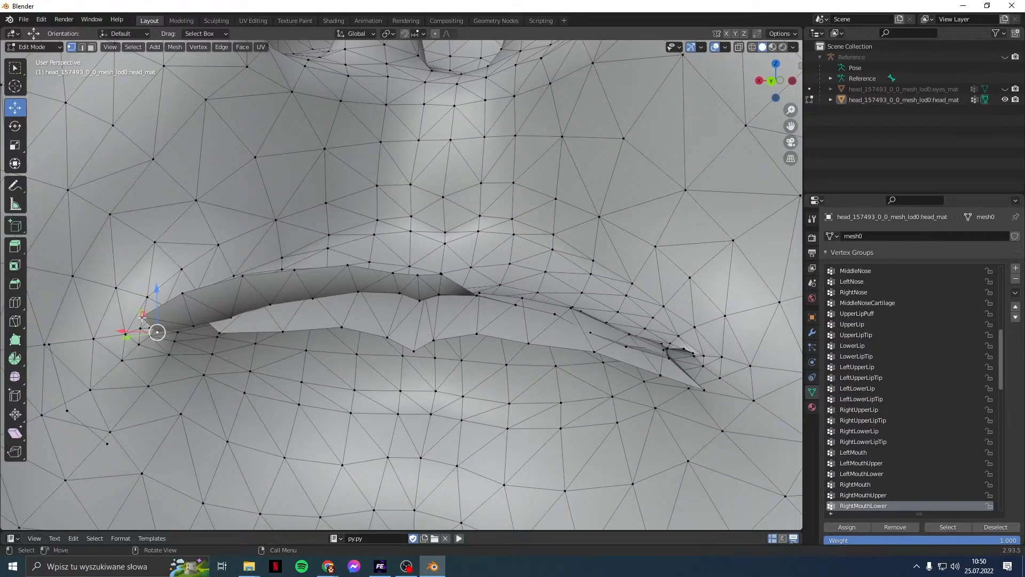
shift+click(142, 318)
shift+click(182, 292)
shift+click(194, 326)
shift+click(244, 276)
shift+click(230, 318)
shift+click(268, 303)
shift+click(294, 271)
shift+click(315, 293)
shift+click(347, 265)
shift+click(358, 292)
shift+click(393, 273)
shift+click(399, 292)
shift+click(418, 275)
shift+click(420, 300)
shift+click(438, 294)
shift+click(440, 275)
shift+click(468, 293)
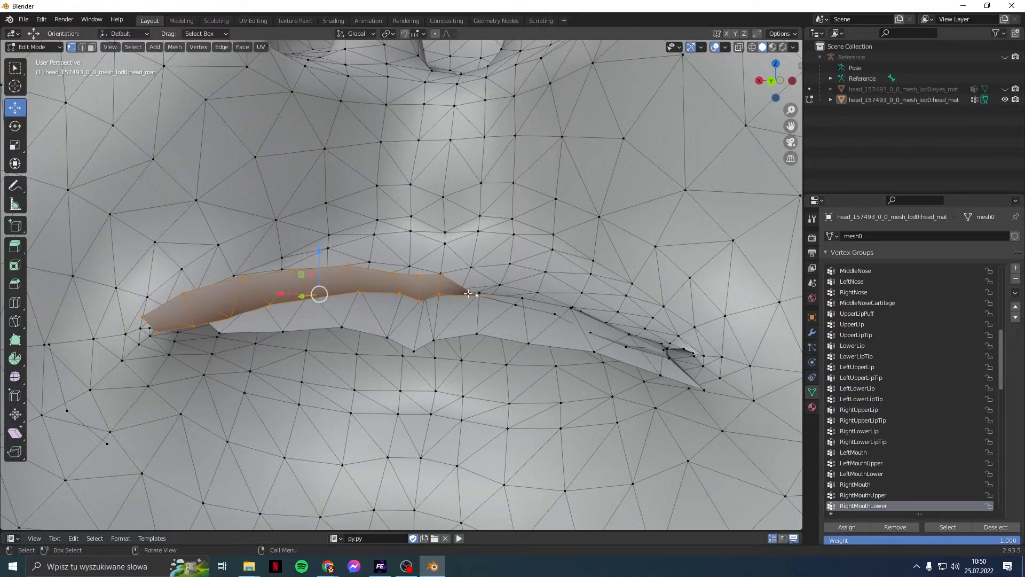
key(x)
click(468, 293)
Step: Delete nine more lip-edge vertices running from the mouth-corner tip along the lip
middle_drag(411, 327, 249, 288)
scroll(248, 289, up, 2)
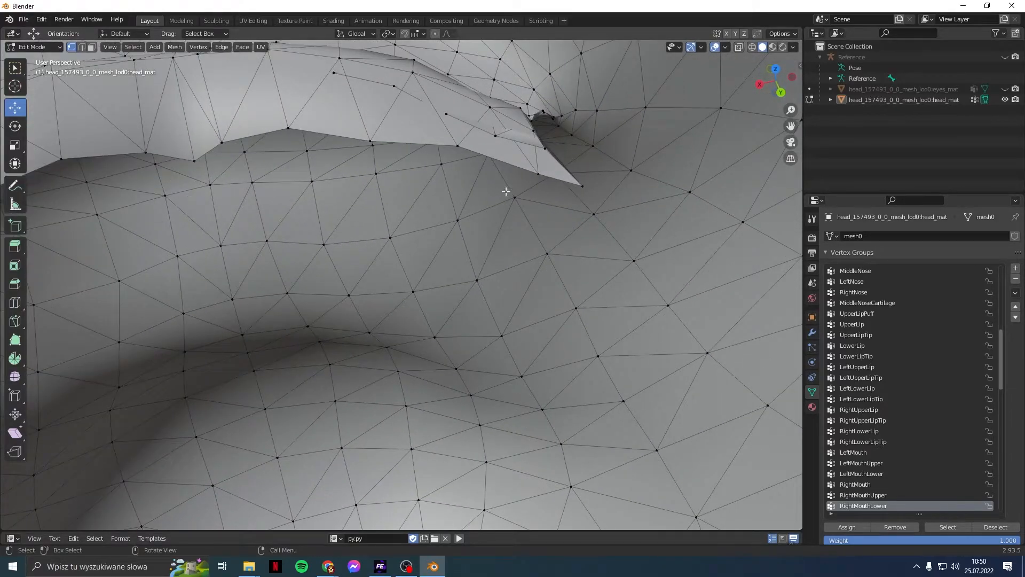
click(580, 183)
shift+click(540, 163)
shift+click(457, 145)
shift+click(370, 142)
shift+click(288, 128)
shift+click(221, 142)
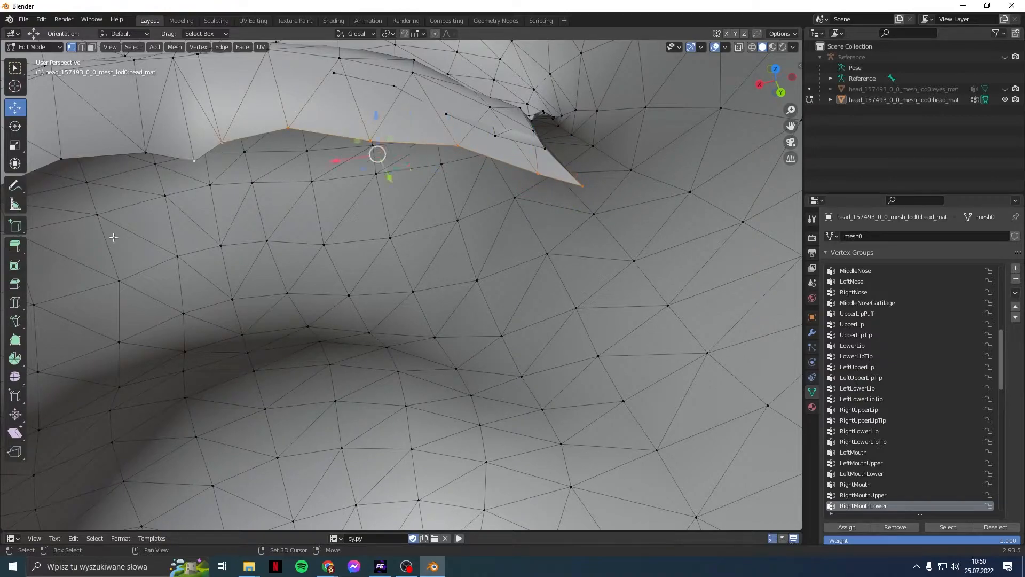
shift+middle_drag(189, 158, 347, 158)
shift+click(333, 160)
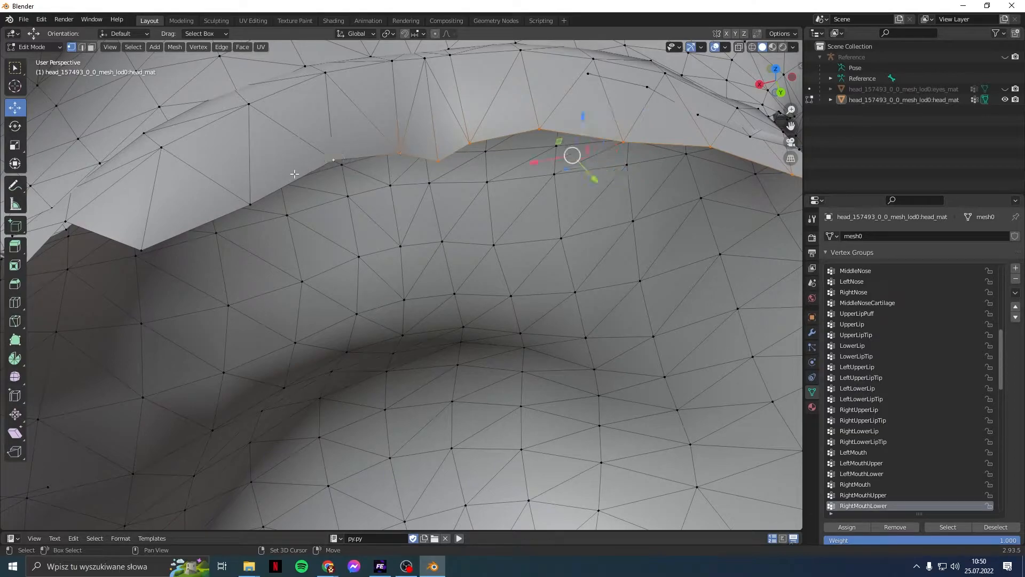
shift+click(250, 203)
shift+click(141, 250)
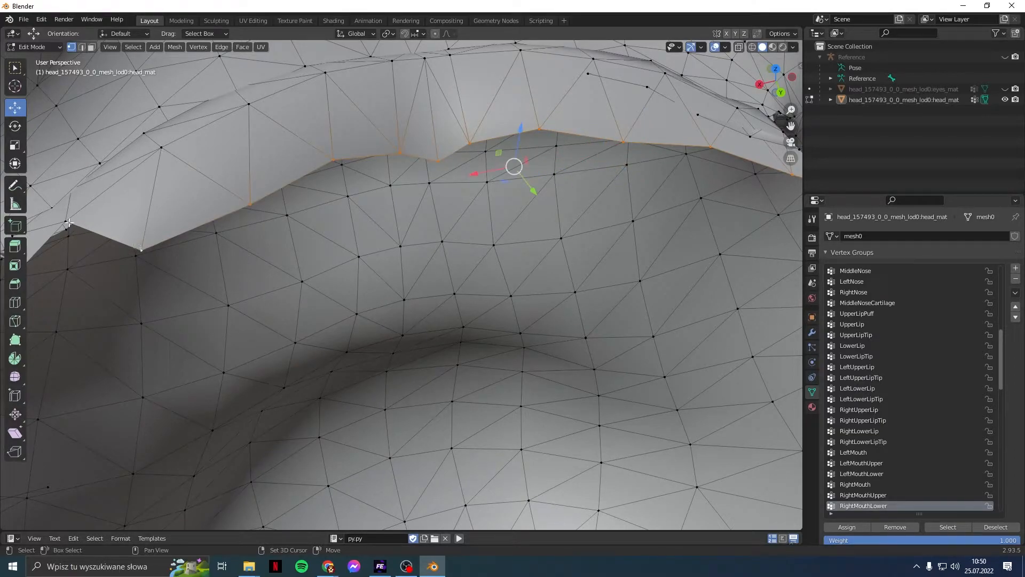
key(x)
click(156, 210)
middle_drag(344, 228, 682, 279)
Step: Delete five lip-edge vertices starting from the mouth-corner tip
click(644, 248)
shift+click(586, 222)
shift+click(537, 185)
shift+click(487, 139)
shift+click(429, 114)
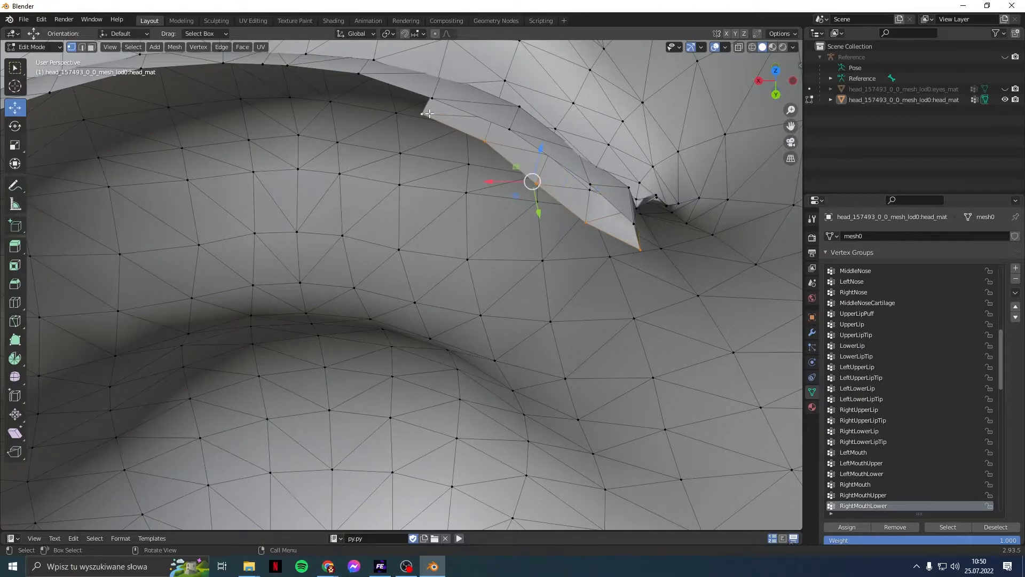
key(x)
click(429, 114)
Step: Delete four more vertices at the mouth corner, then undo that deletion
middle_drag(478, 162, 315, 289)
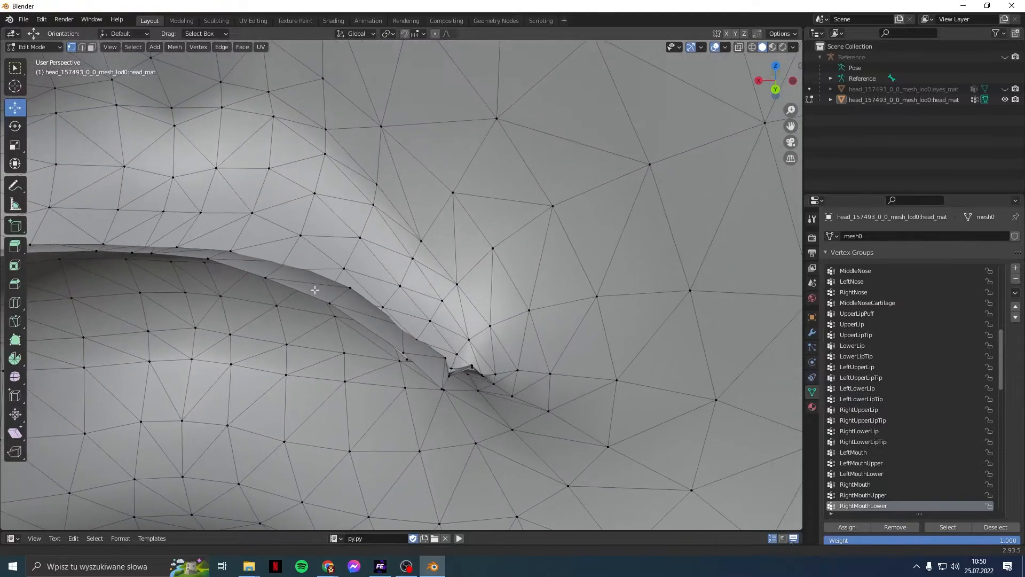
scroll(328, 332, up, 2)
click(465, 445)
shift+click(404, 389)
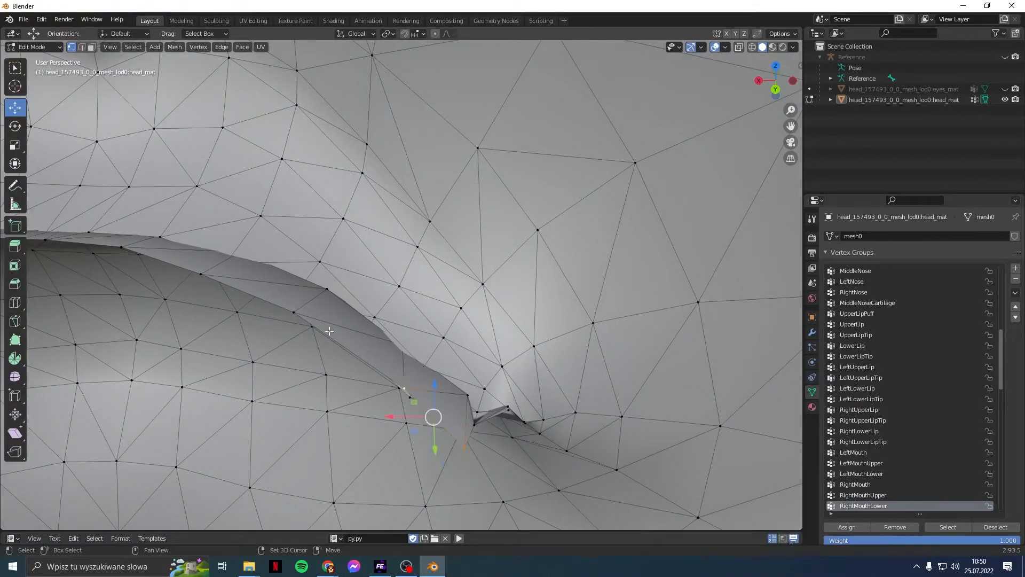
shift+click(293, 312)
shift+click(201, 274)
key(x)
click(202, 271)
middle_drag(209, 321, 235, 299)
shift+middle_drag(209, 380, 389, 206)
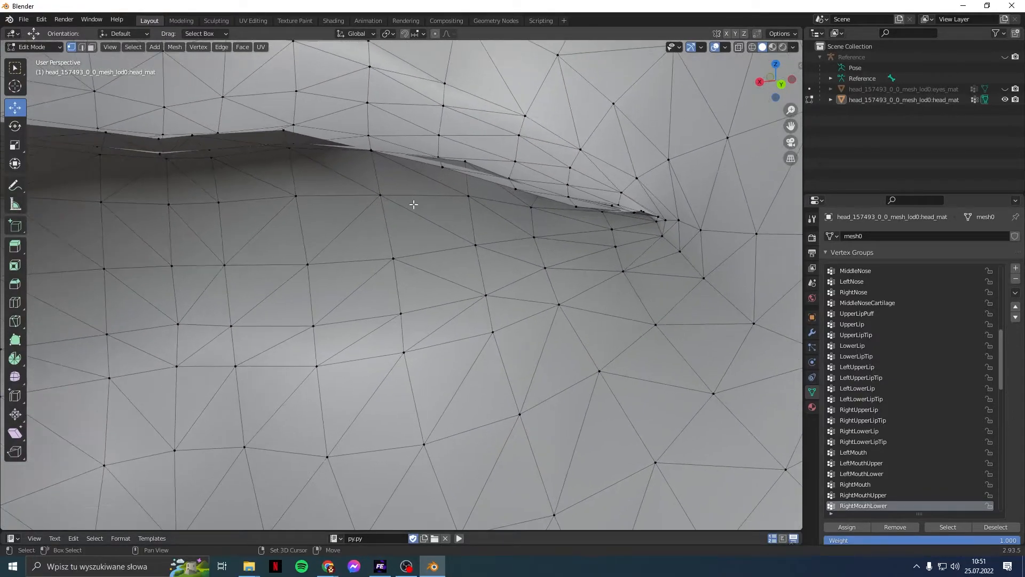
key(ctrl+z)
Step: Select a path of lip-edge vertices and fix a vertex through the right-click vertex menu
middle_drag(485, 207, 469, 235)
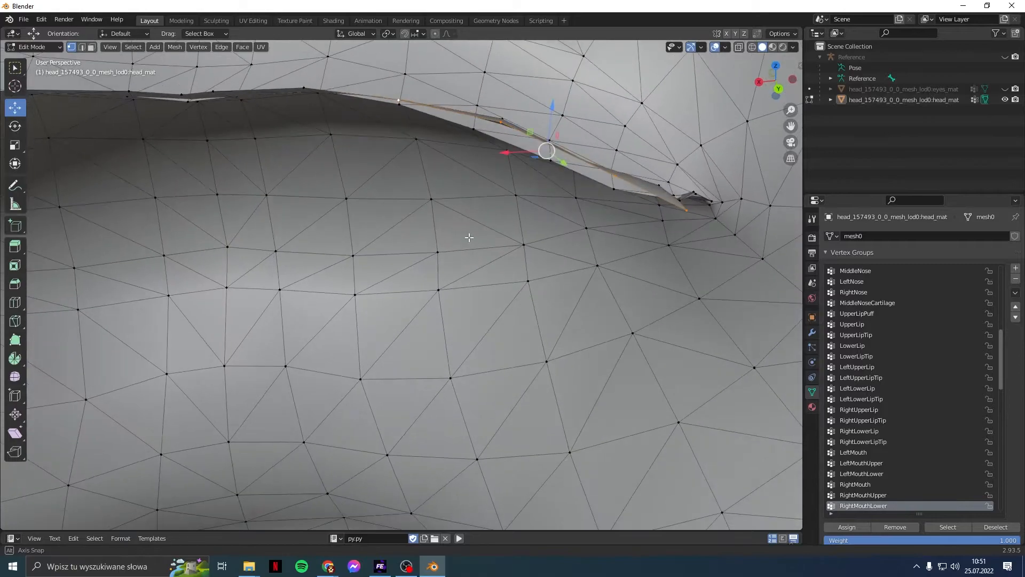
middle_drag(541, 231, 392, 321)
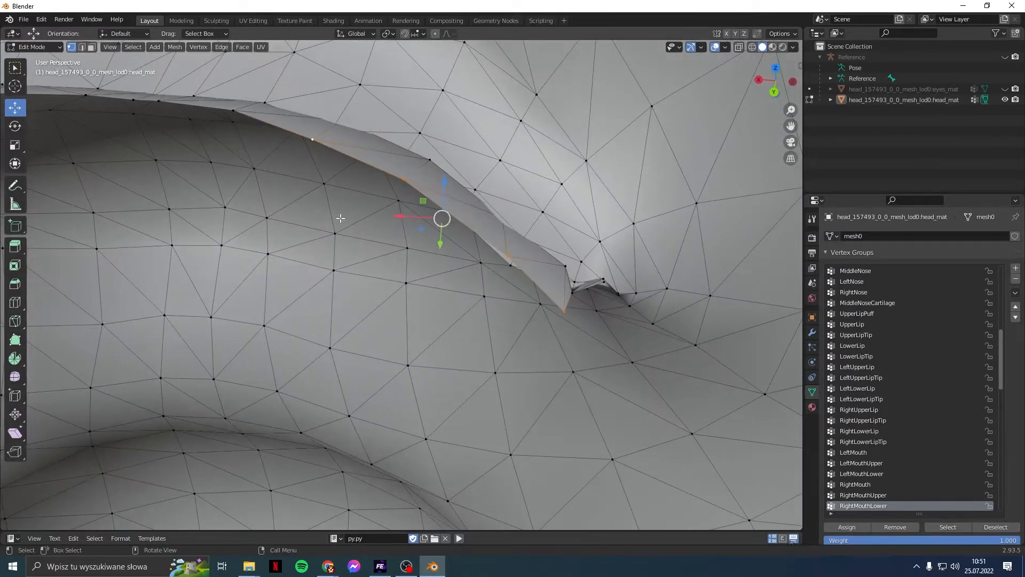
ctrl+click(403, 177)
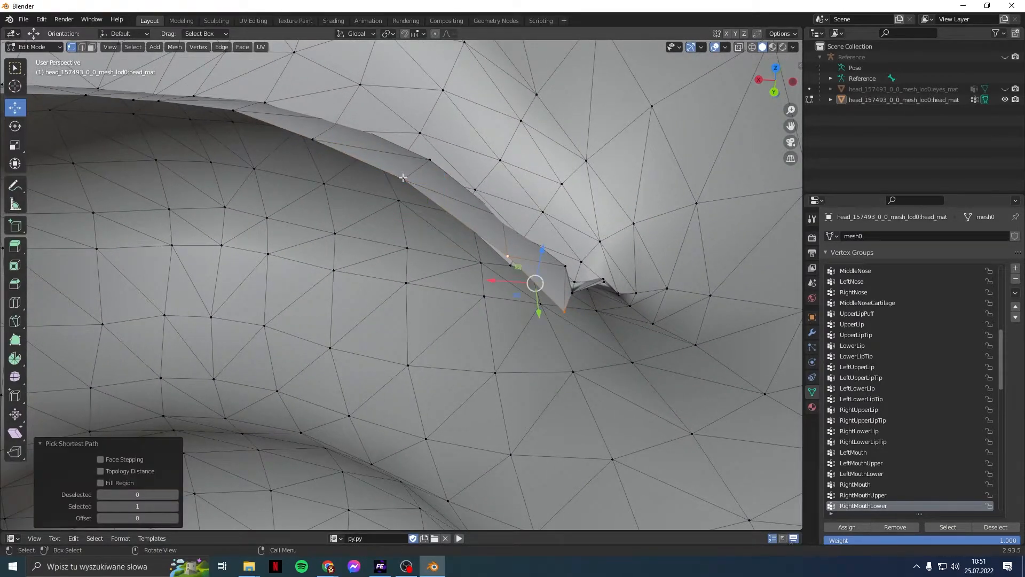
click(564, 309)
right_click(564, 309)
click(564, 309)
middle_drag(564, 308, 438, 291)
key(x)
click(638, 314)
middle_drag(638, 314, 205, 328)
click(495, 292)
key(x)
click(493, 293)
shift+middle_drag(437, 286, 166, 323)
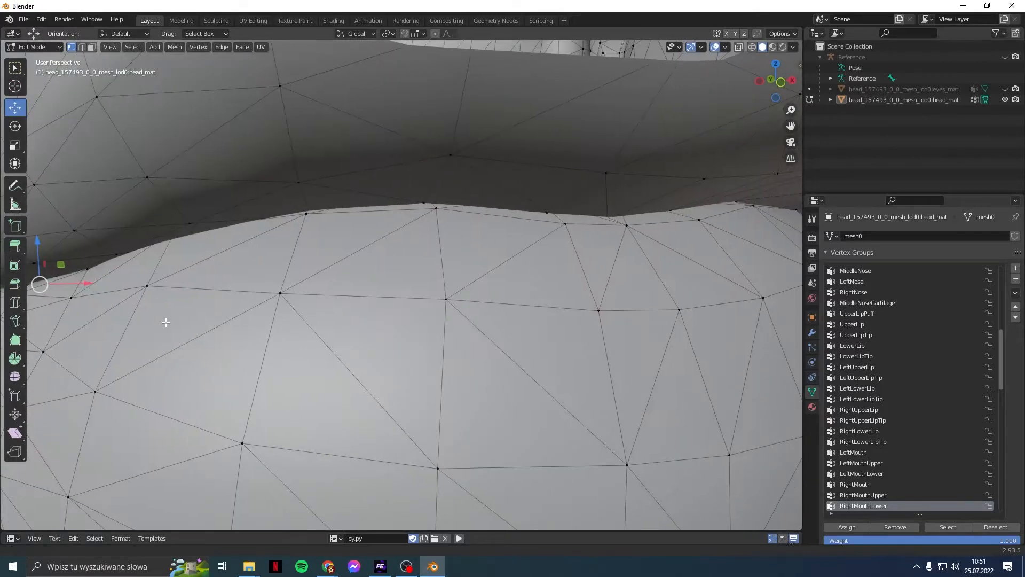
middle_drag(422, 322, 489, 262)
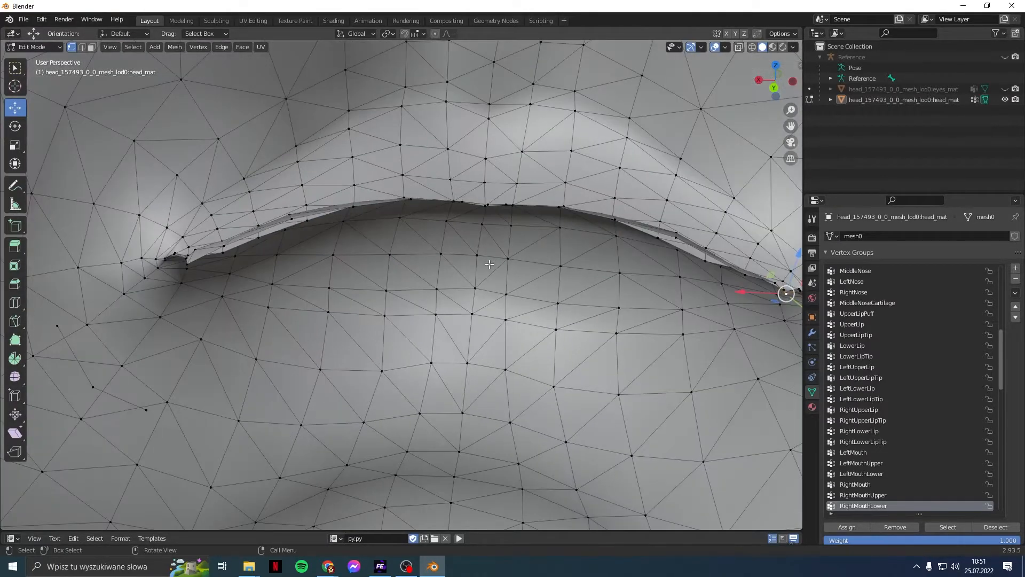
scroll(490, 263, down, 4)
scroll(495, 317, down, 4)
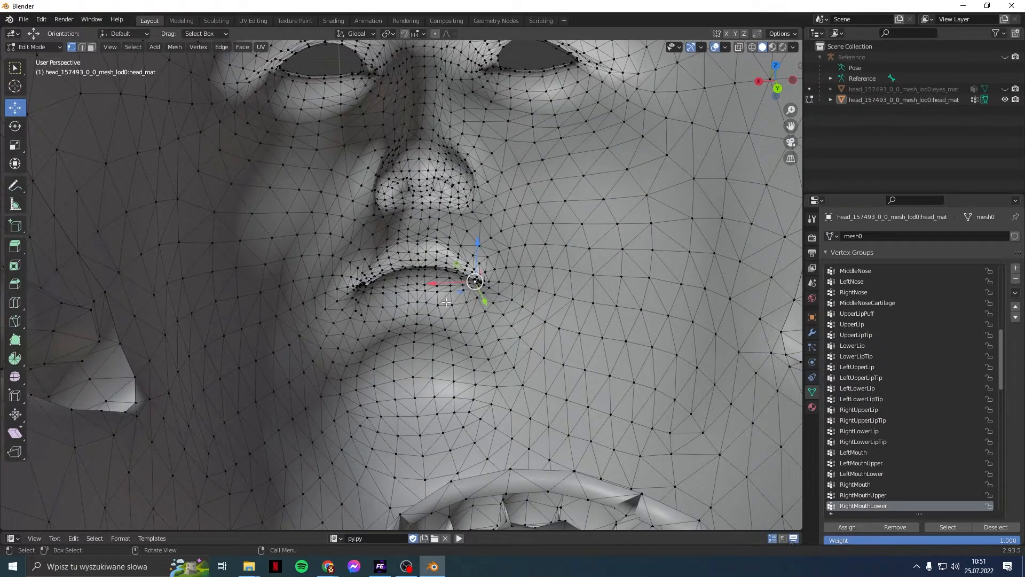
scroll(376, 321, up, 2)
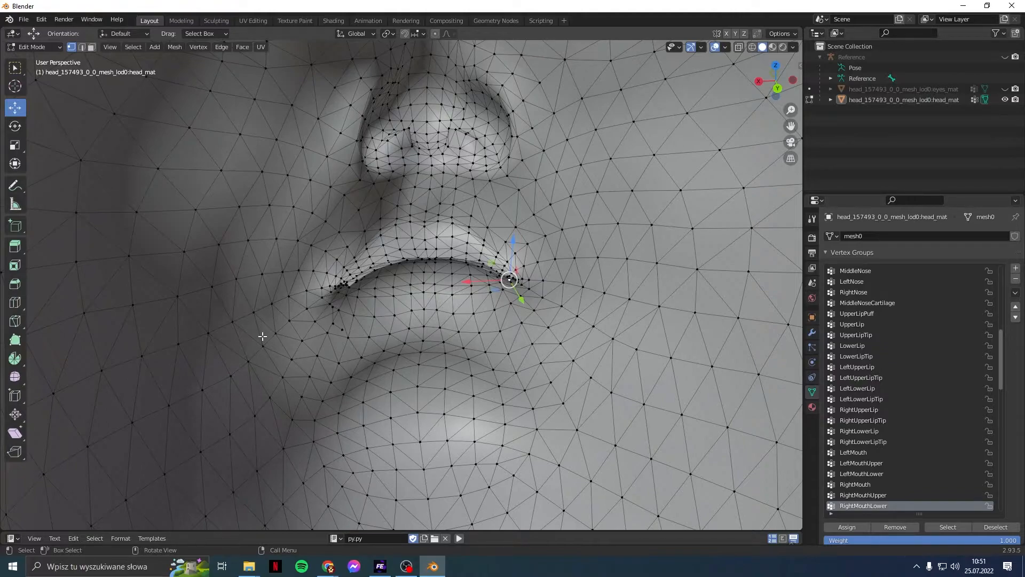
scroll(501, 409, up, 6)
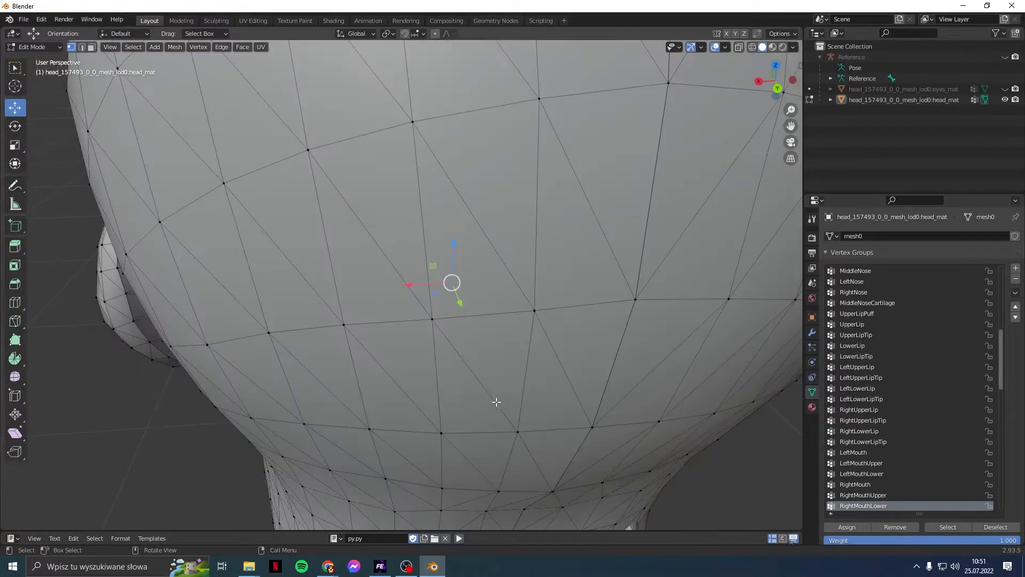
scroll(502, 410, down, 6)
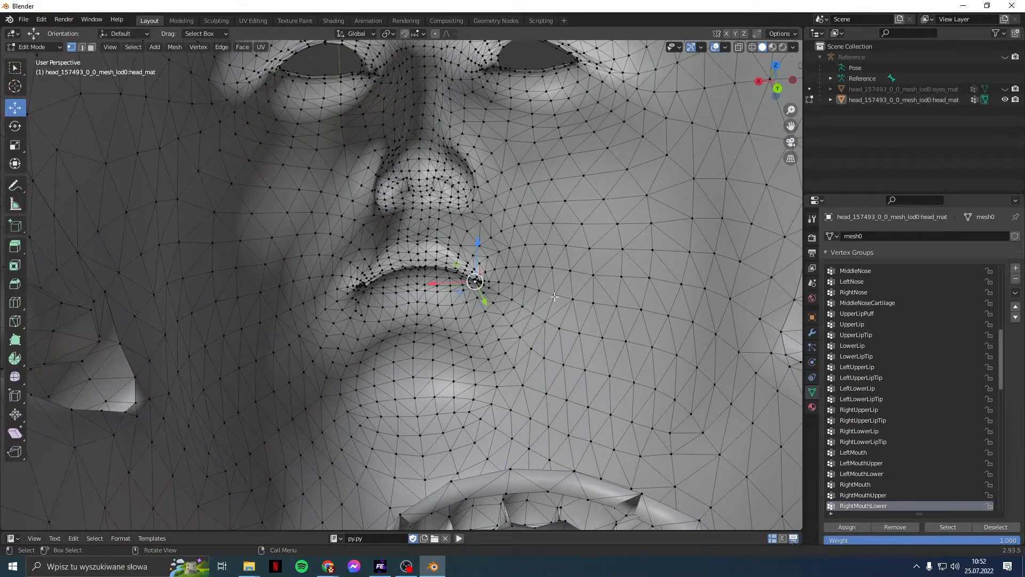
middle_drag(640, 312, 639, 268)
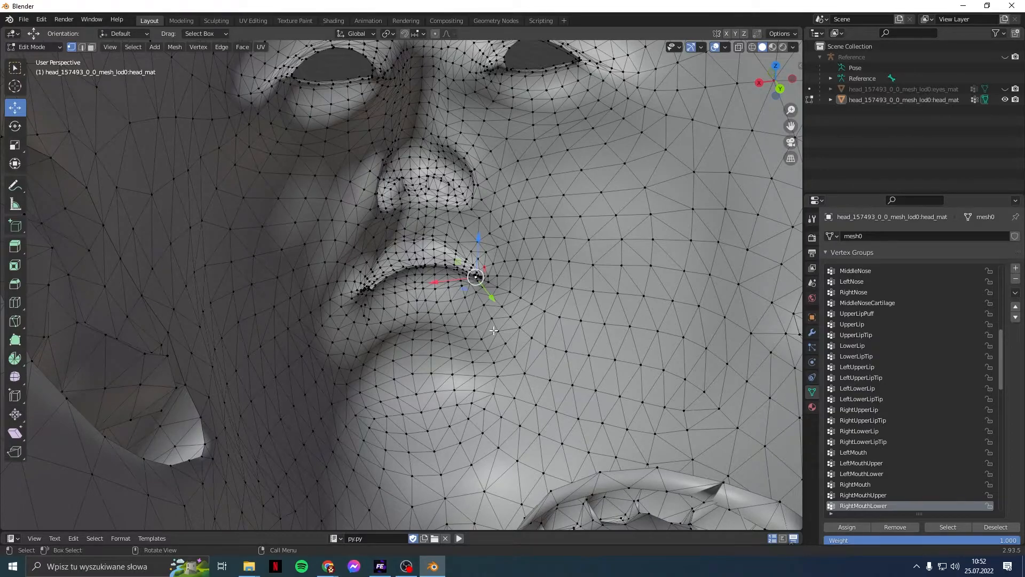
scroll(493, 330, down, 7)
middle_drag(433, 338, 623, 317)
middle_drag(499, 346, 539, 338)
scroll(539, 338, up, 1)
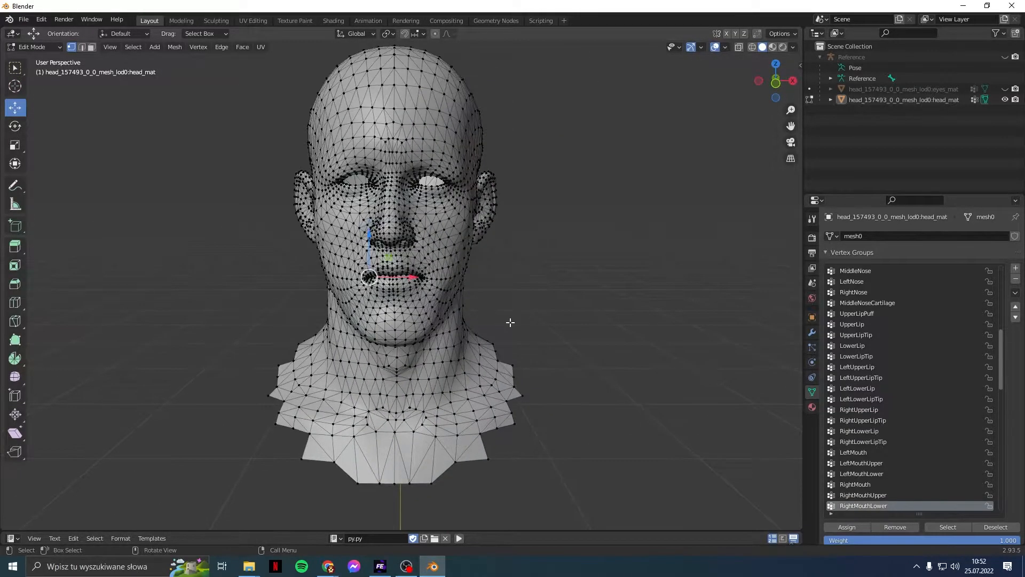
Step: Switch to the UV Editing workspace and select all of the head mesh
click(253, 22)
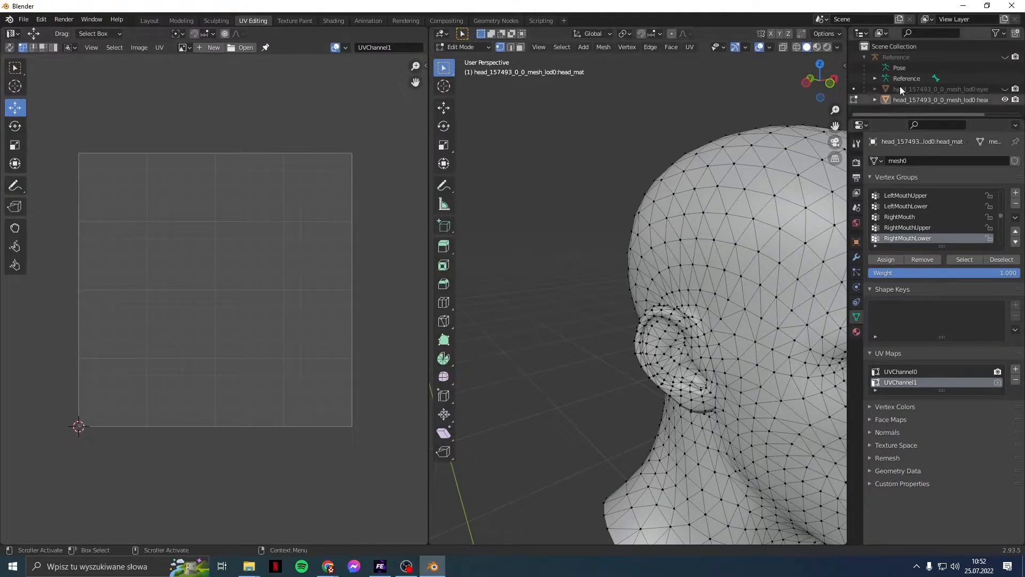
click(562, 47)
click(569, 61)
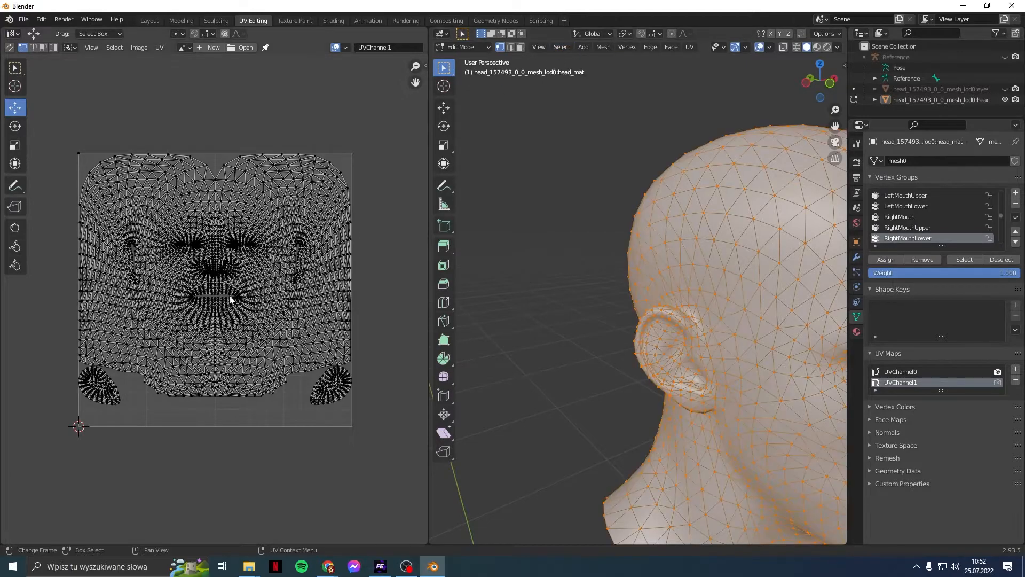
middle_drag(595, 391, 551, 380)
Step: Remove the old UVChannel1 and add a new UV map, naming it UVChannel1
click(897, 369)
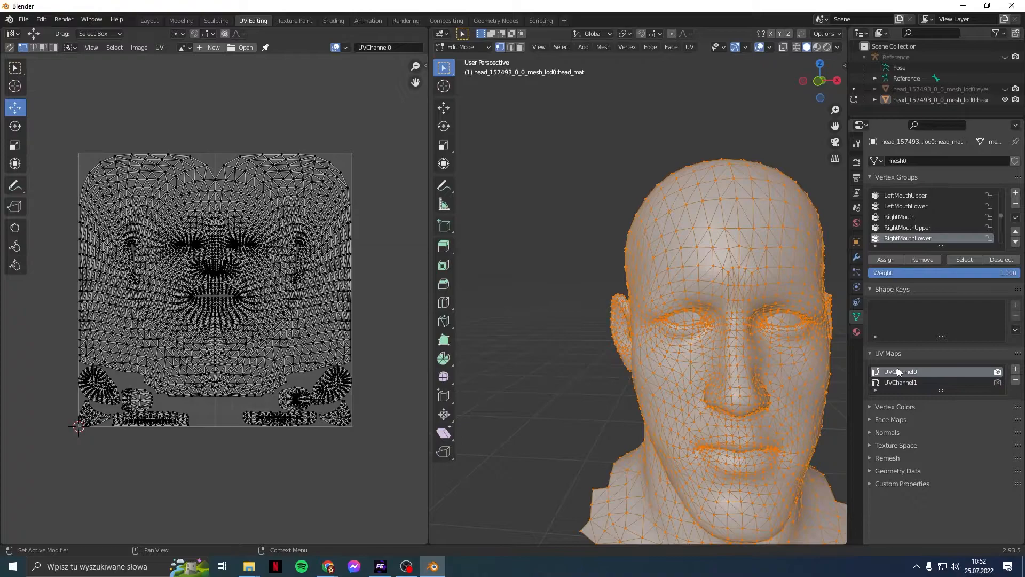
click(940, 383)
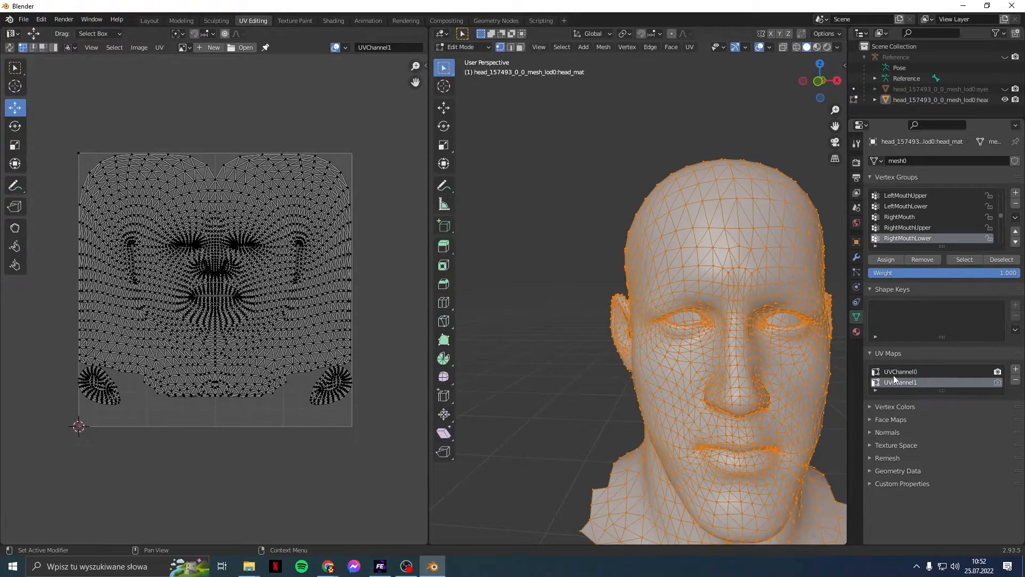
click(1016, 380)
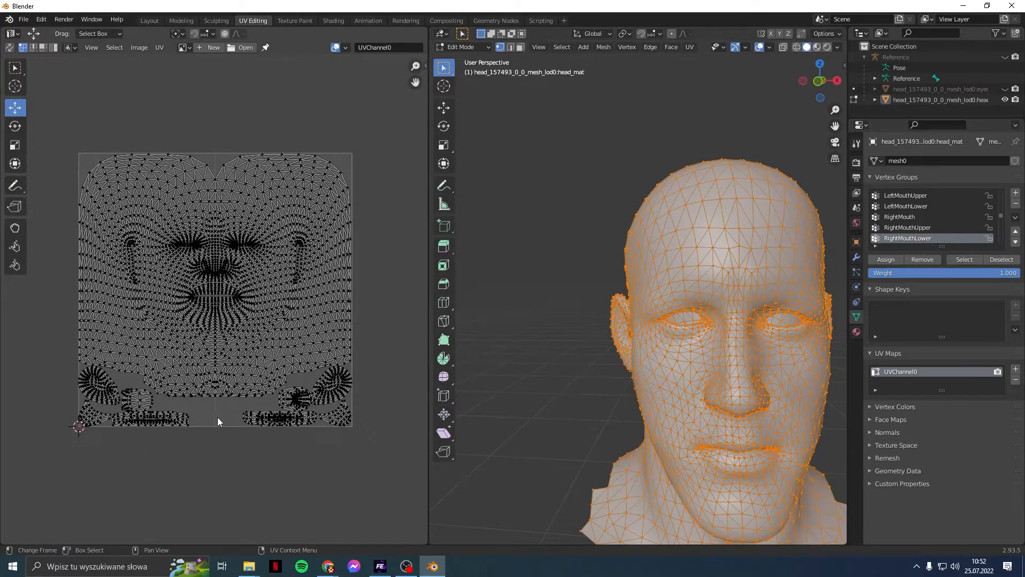
click(1017, 373)
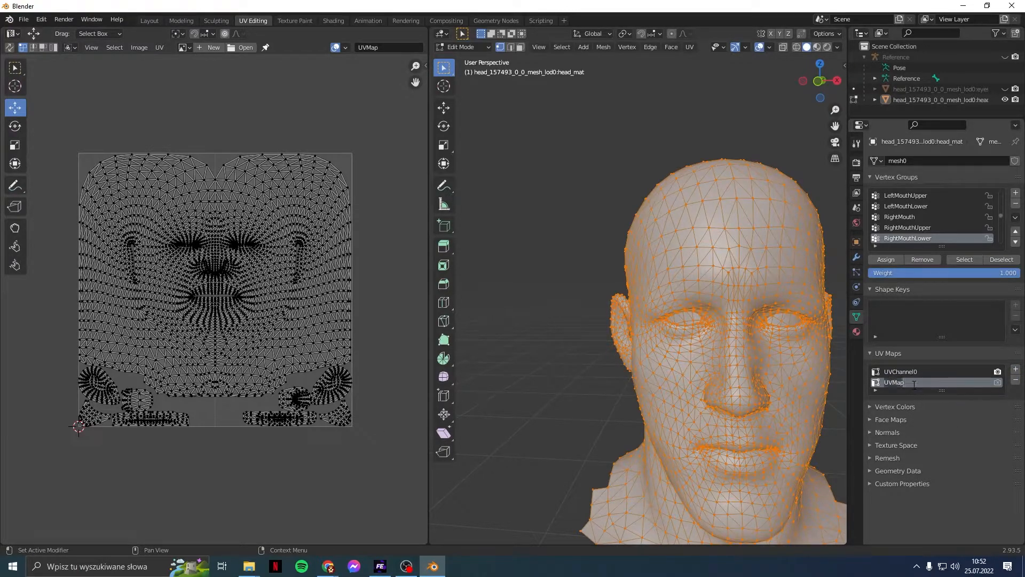
text(UVChannel1)
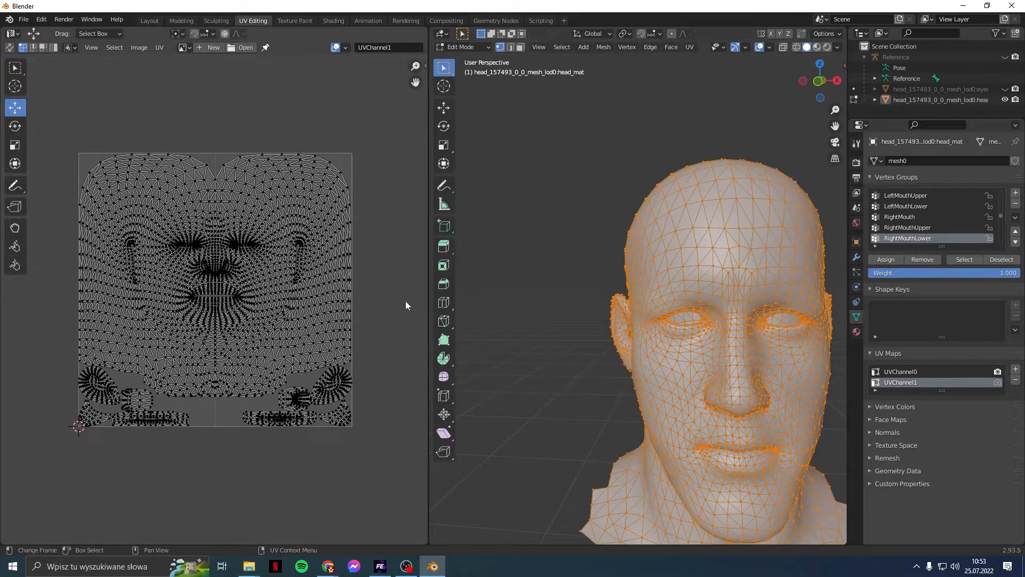
Step: Pick a face-skin vertex, select the linked face surface, and add the first ear
scroll(224, 400, up, 1)
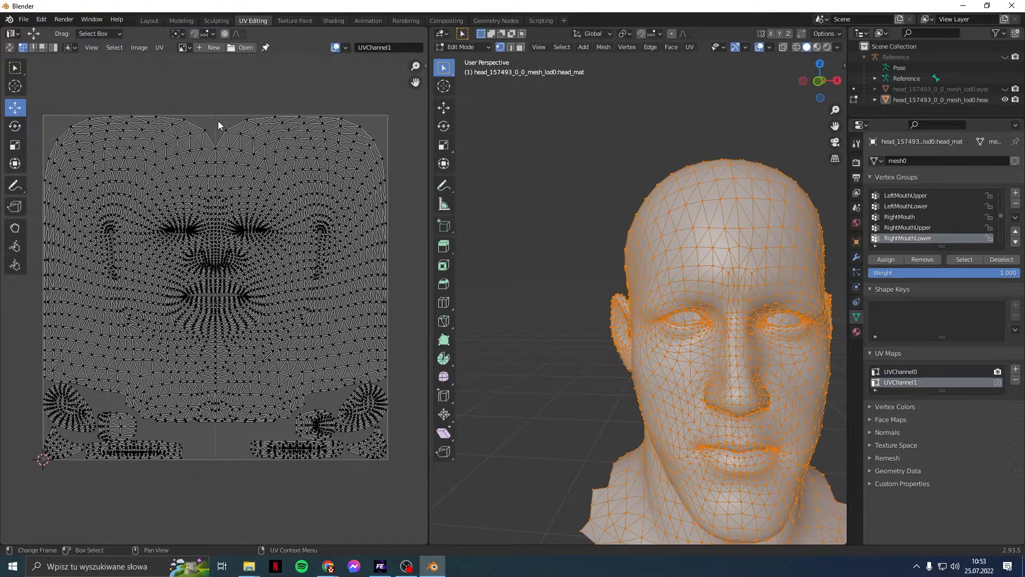
middle_drag(668, 326, 635, 276)
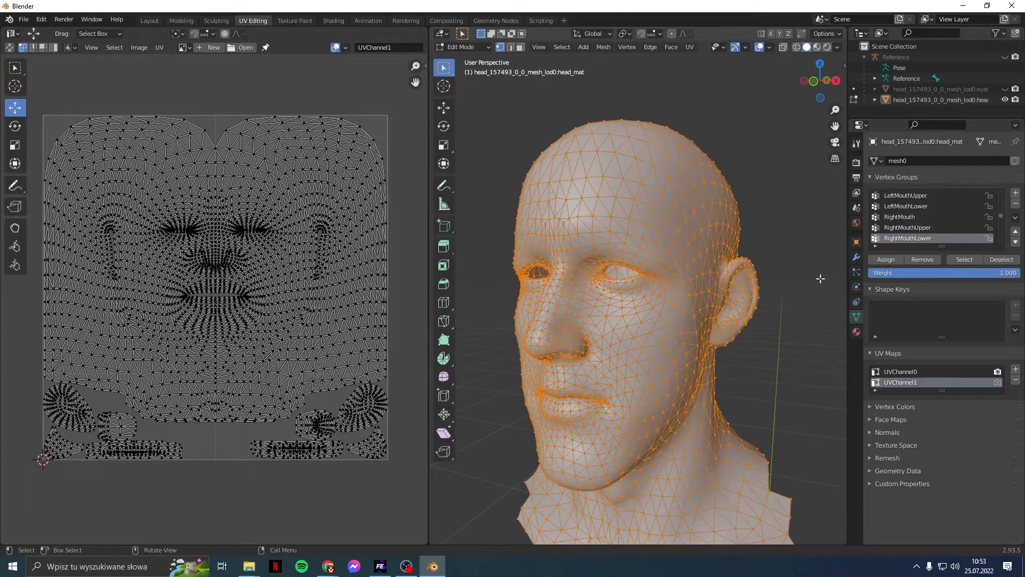
middle_drag(741, 261, 774, 231)
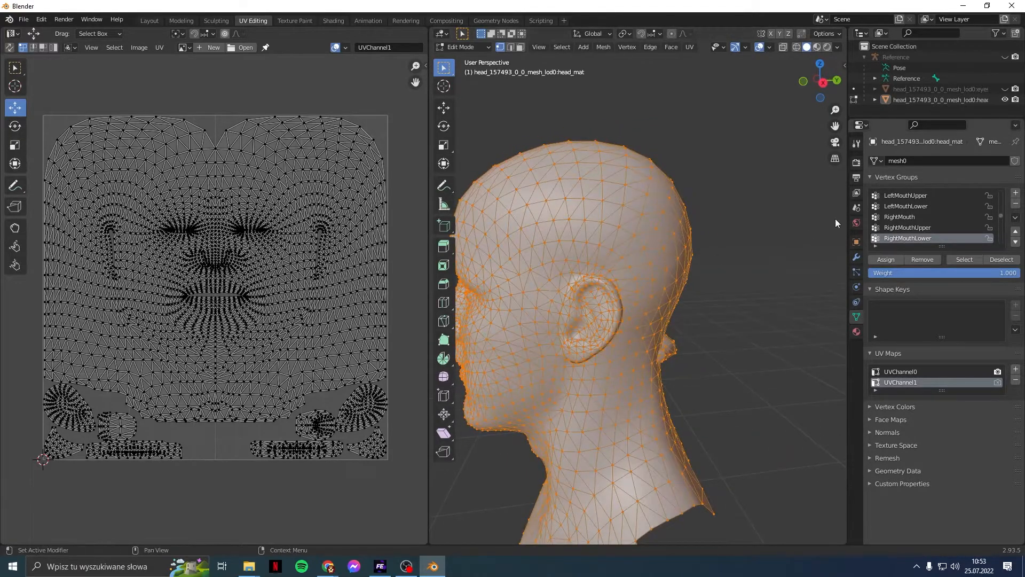
middle_drag(635, 319, 772, 299)
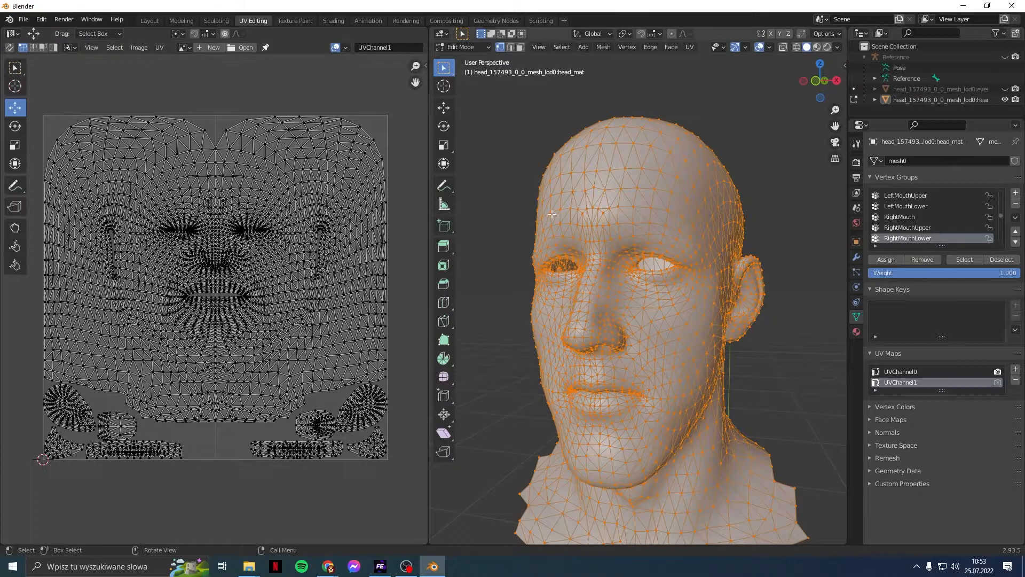
middle_drag(742, 278, 673, 330)
scroll(638, 314, up, 7)
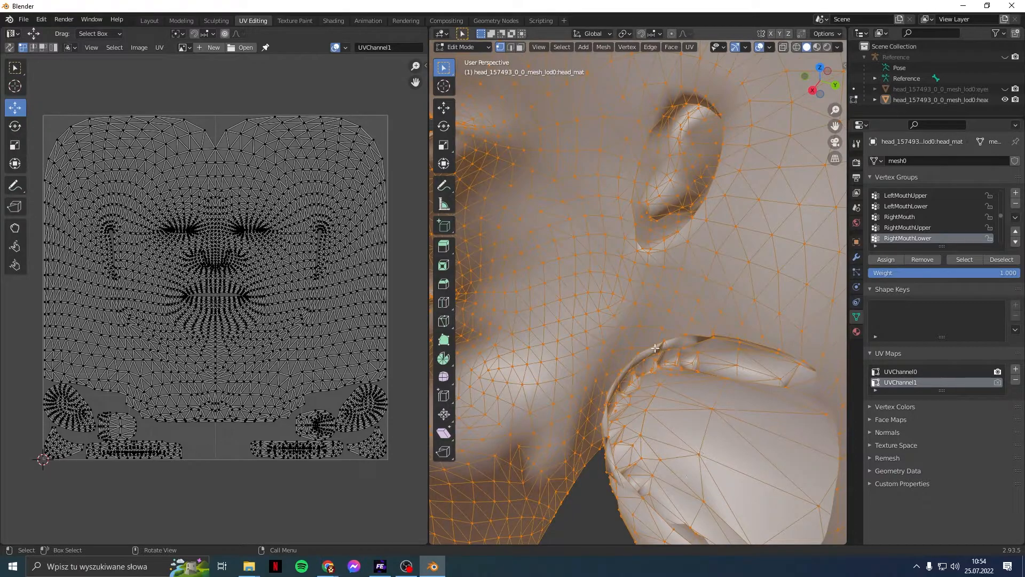
click(583, 230)
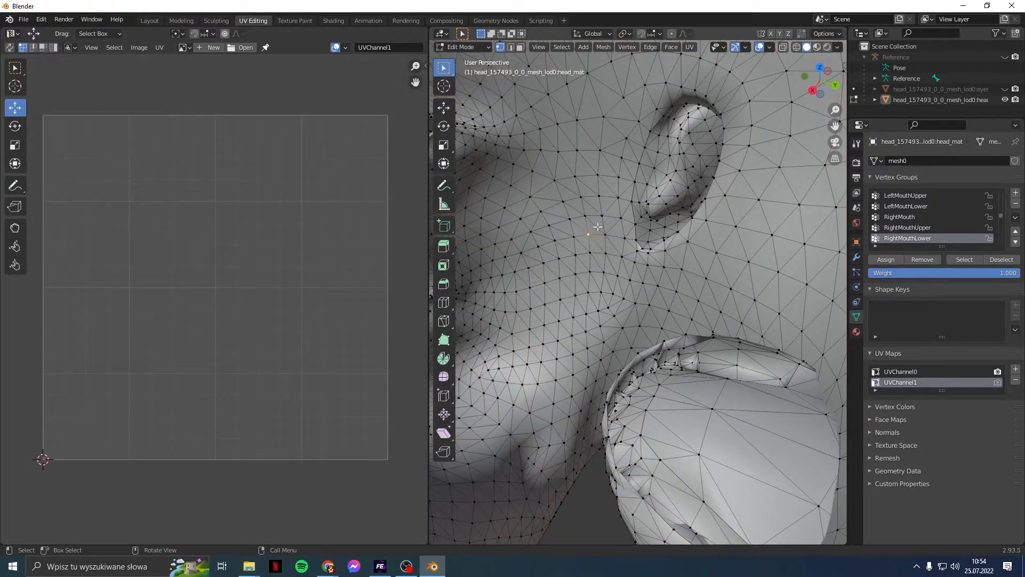
key(ctrl+l)
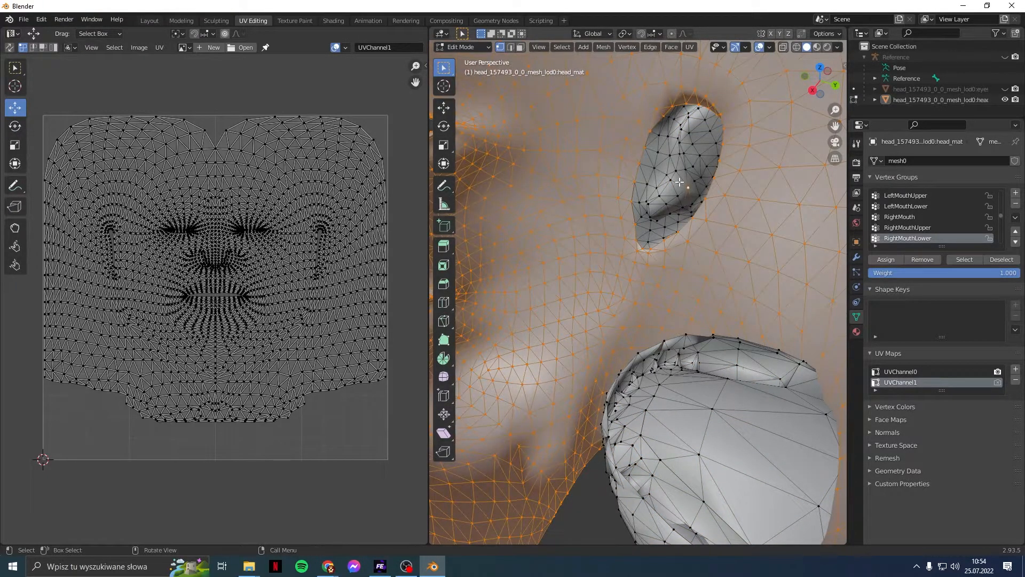
key(l)
Step: Add the second ear to the face selection with L
middle_drag(679, 182, 684, 153)
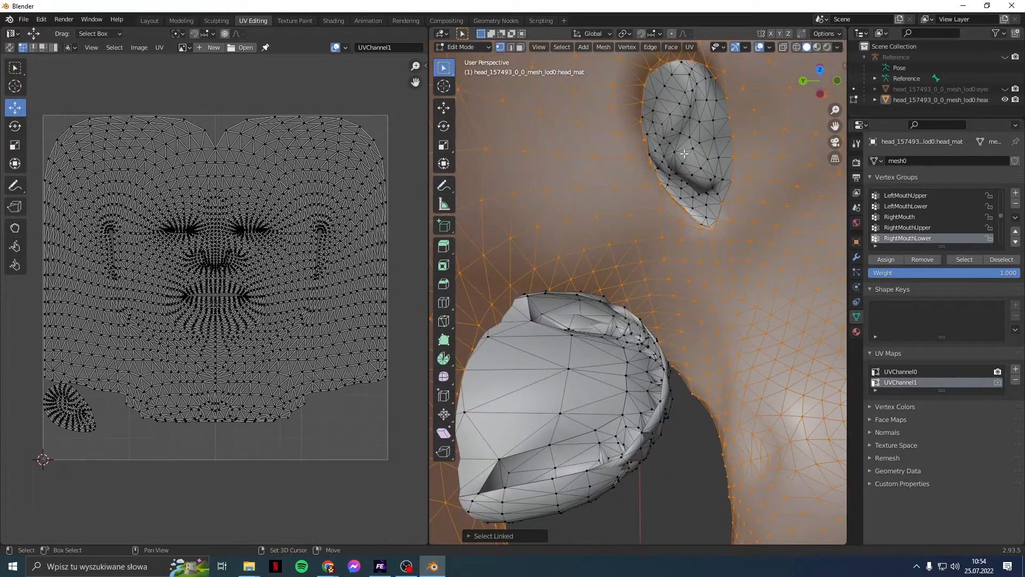
key(l)
middle_drag(593, 232, 630, 325)
scroll(619, 257, down, 1)
scroll(629, 327, down, 1)
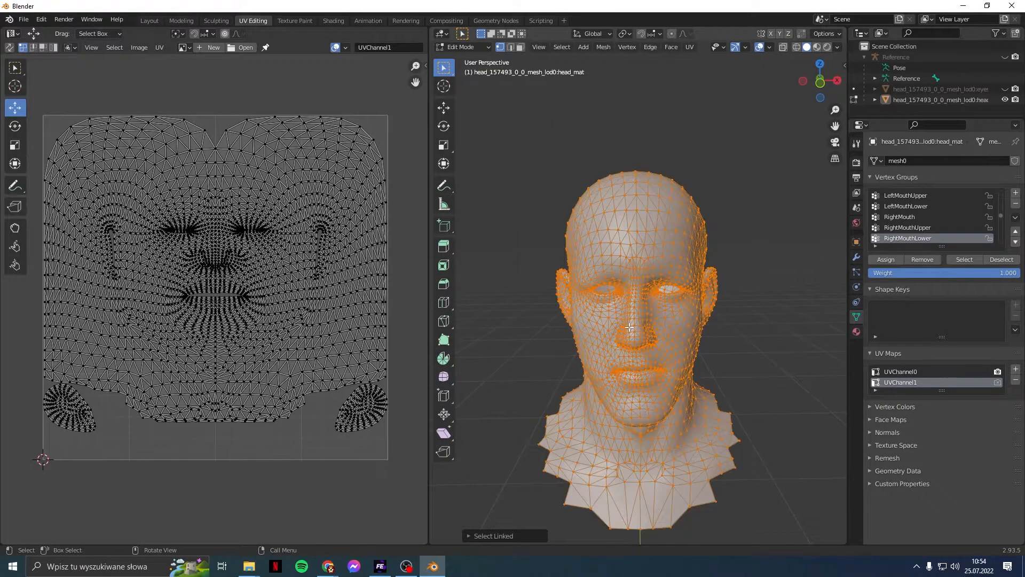
click(562, 47)
mouse_move(583, 47)
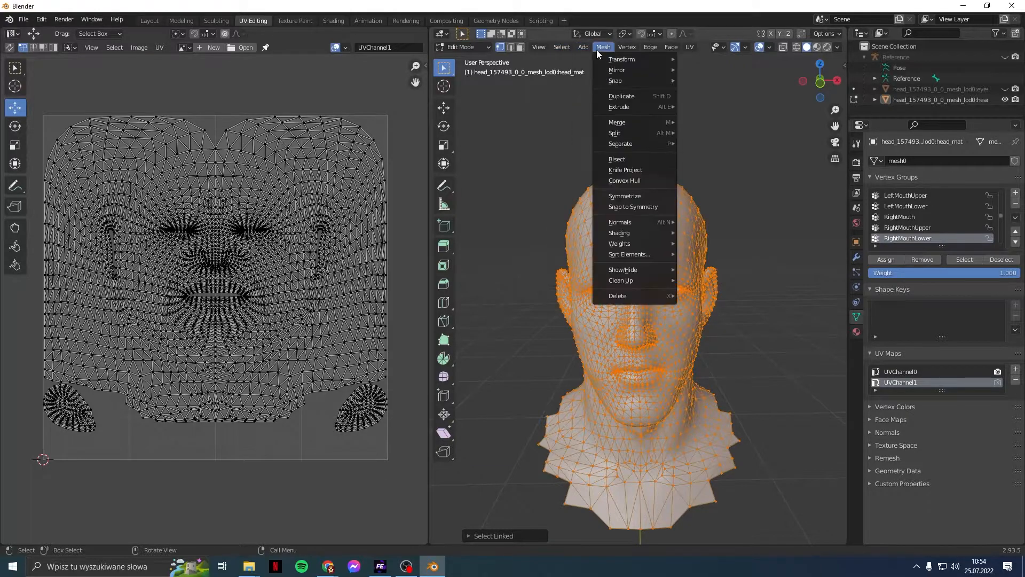
Step: Duplicate the selected face and ear geometry in place, confirming a 0 m offset
click(619, 91)
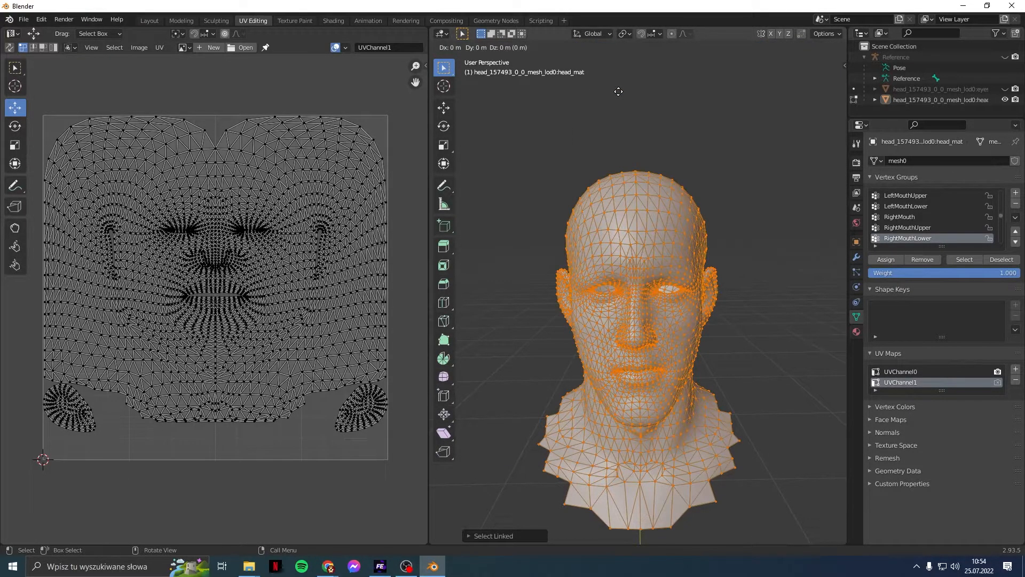
click(618, 91)
click(494, 537)
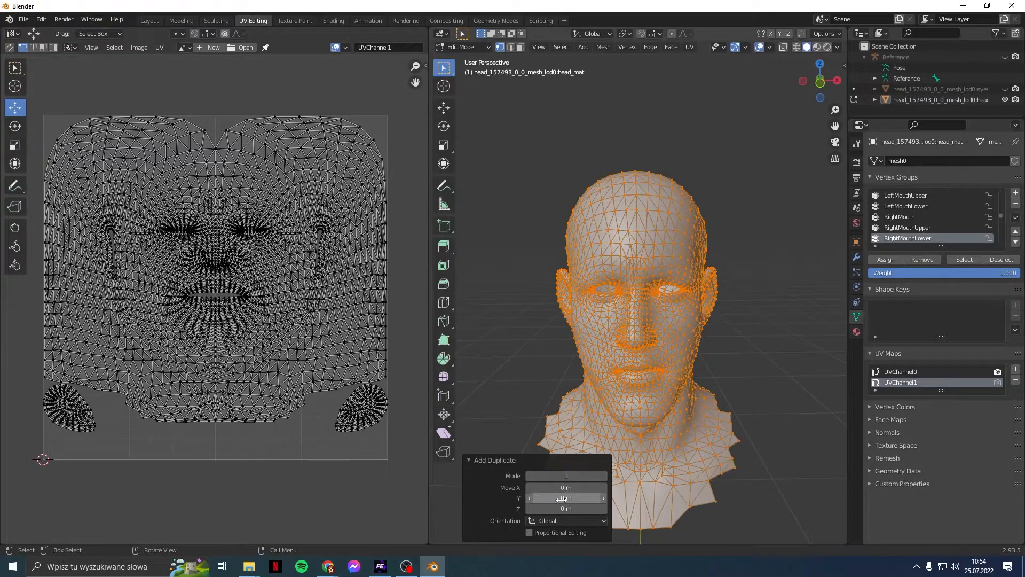
click(528, 462)
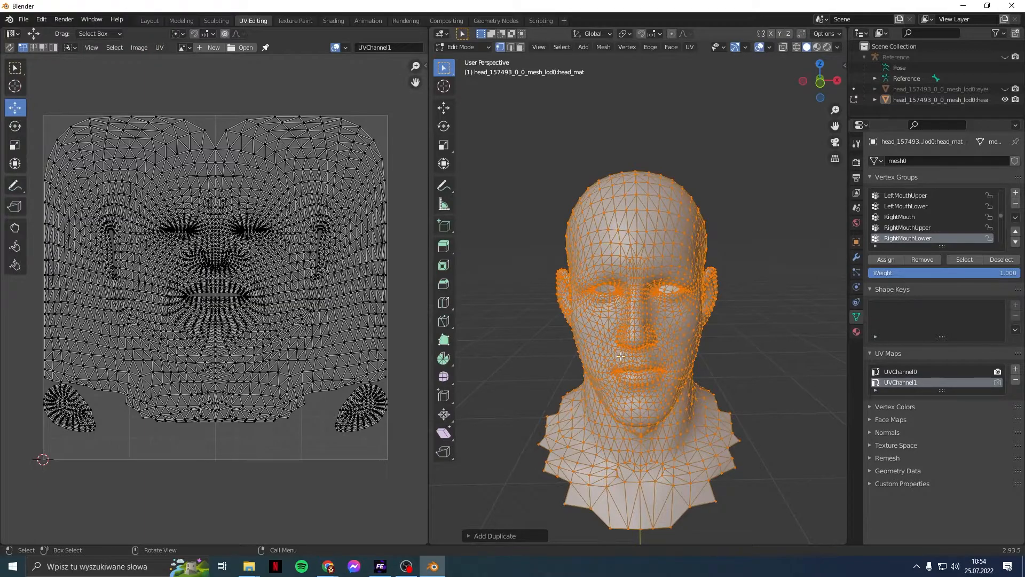
Step: Compare the UVChannel0 and UVChannel1 layouts by toggling the active UV map
click(915, 375)
click(918, 382)
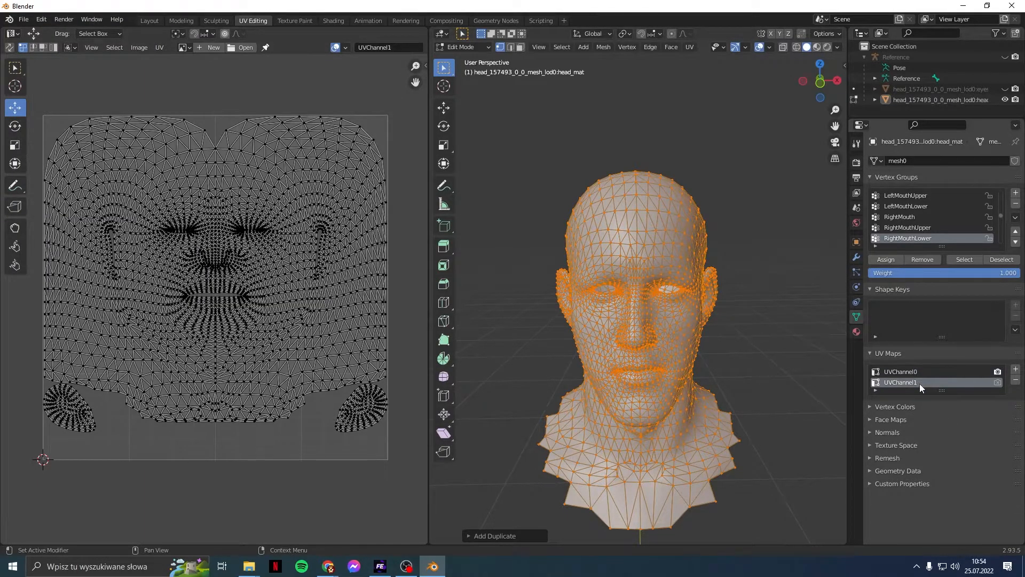
click(916, 371)
scroll(667, 316, down, 1)
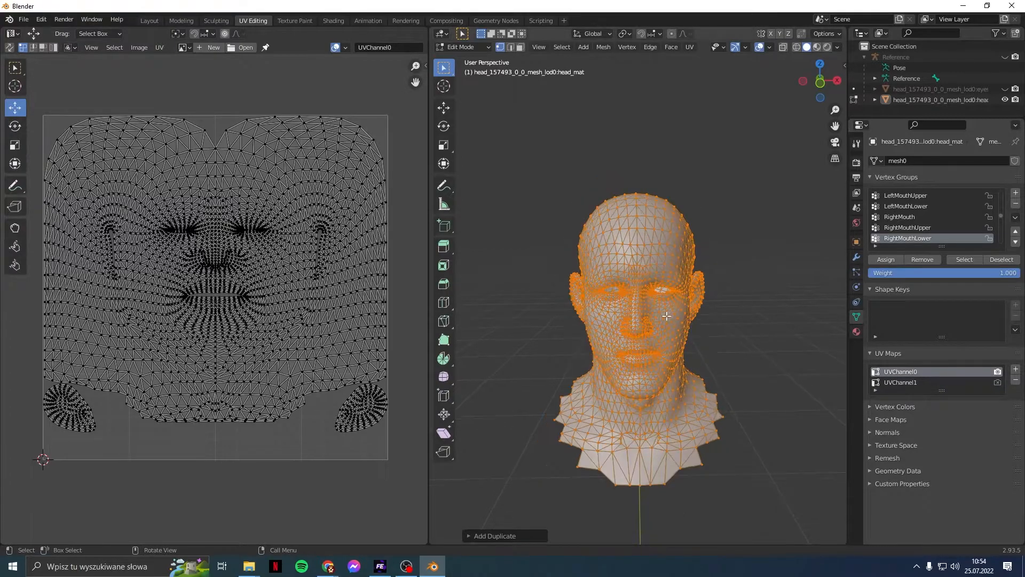
scroll(666, 316, up, 1)
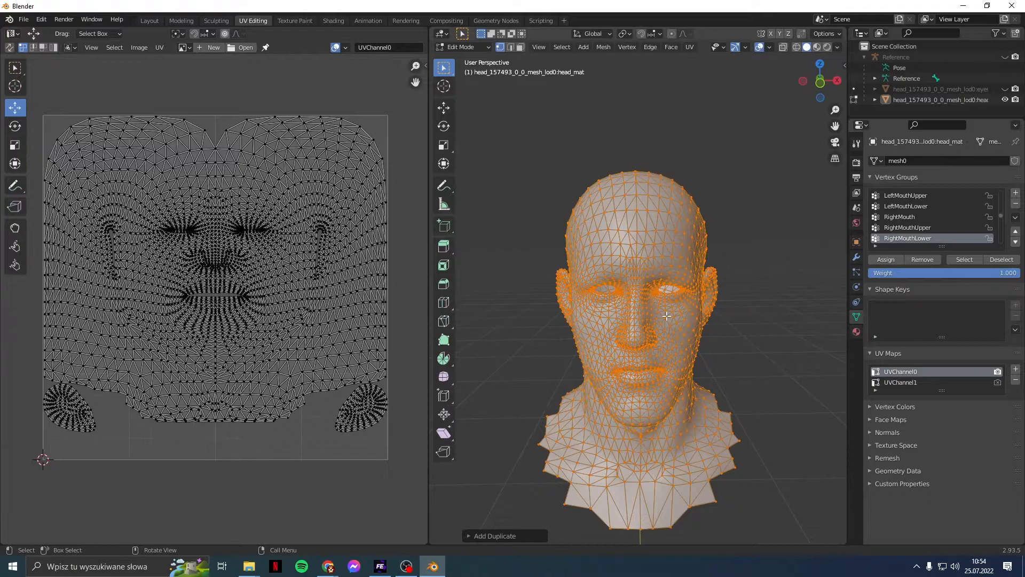
click(897, 381)
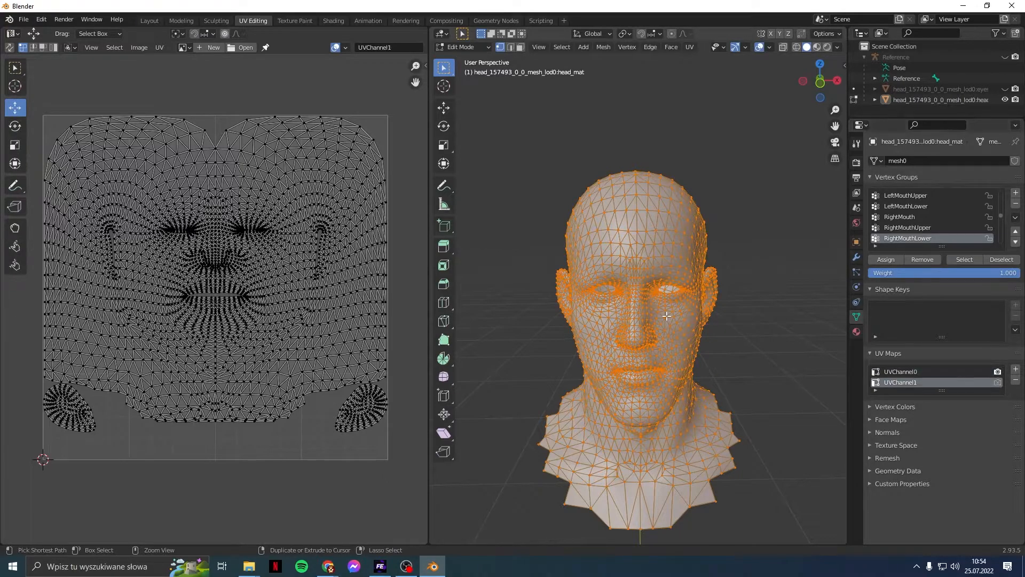
click(895, 373)
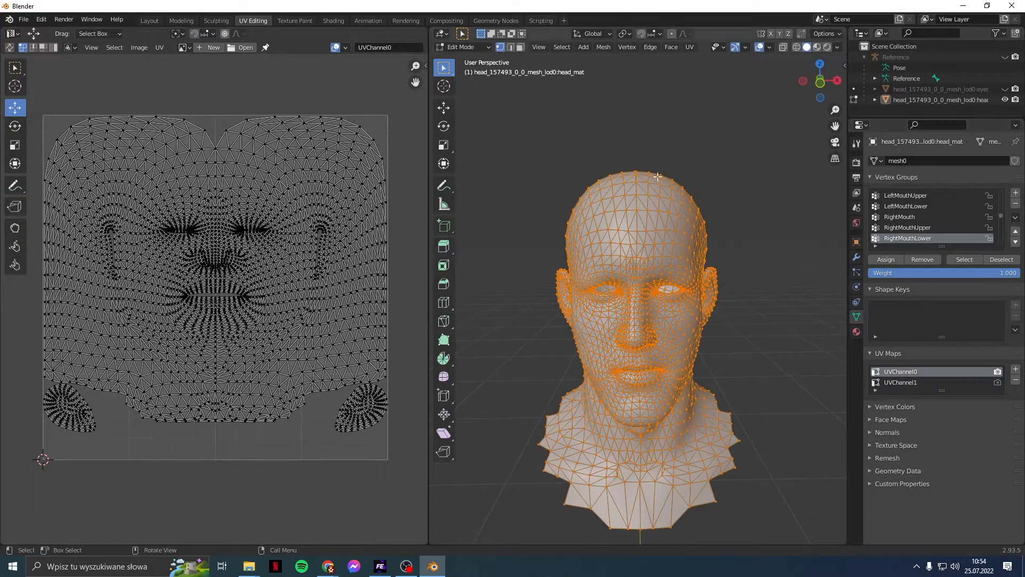
Step: Restore the head selection via undo and redo, then duplicate it again in place
click(569, 52)
click(579, 69)
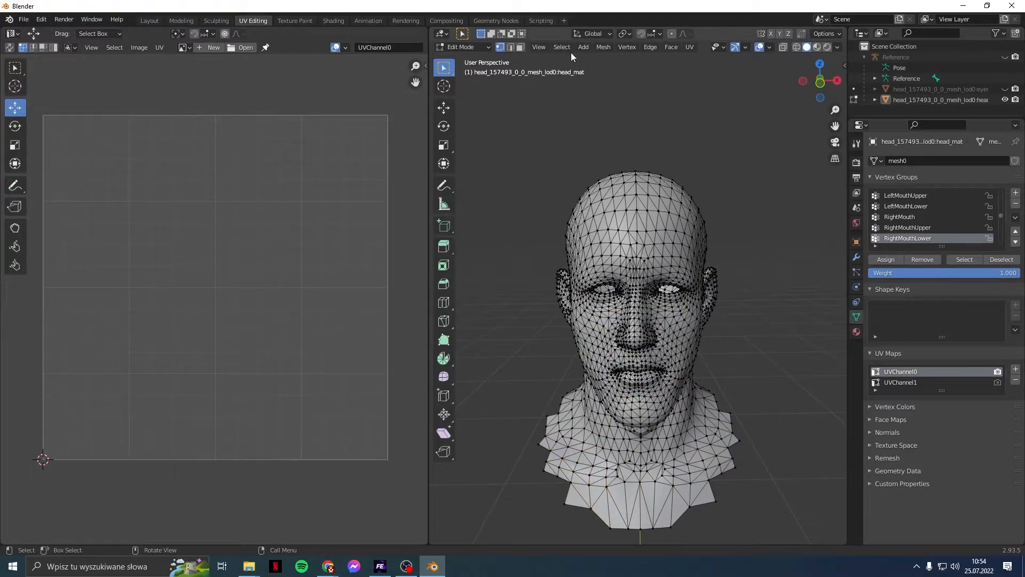
key(ctrl+z)
click(569, 51)
click(569, 57)
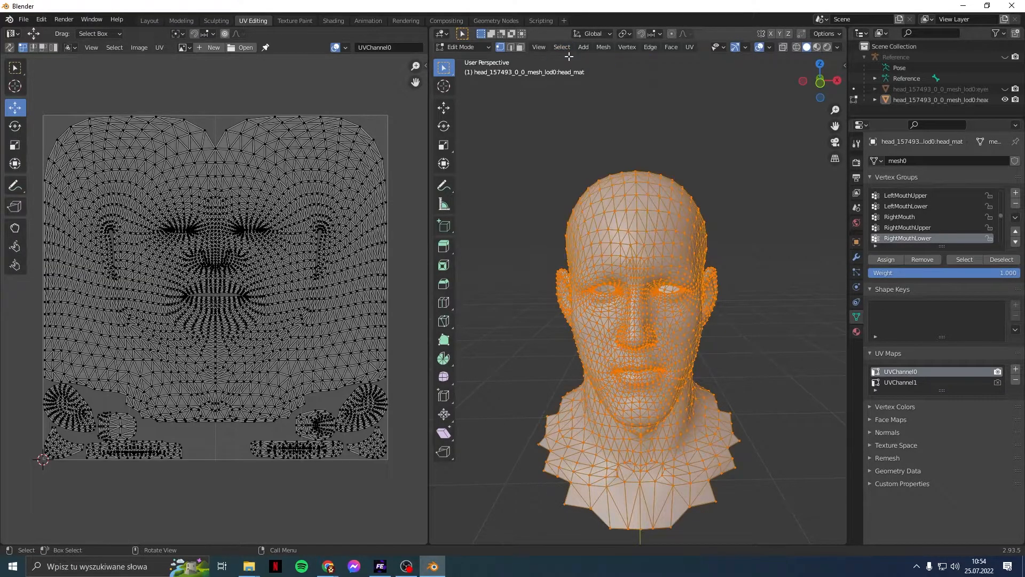
key(ctrl+z)
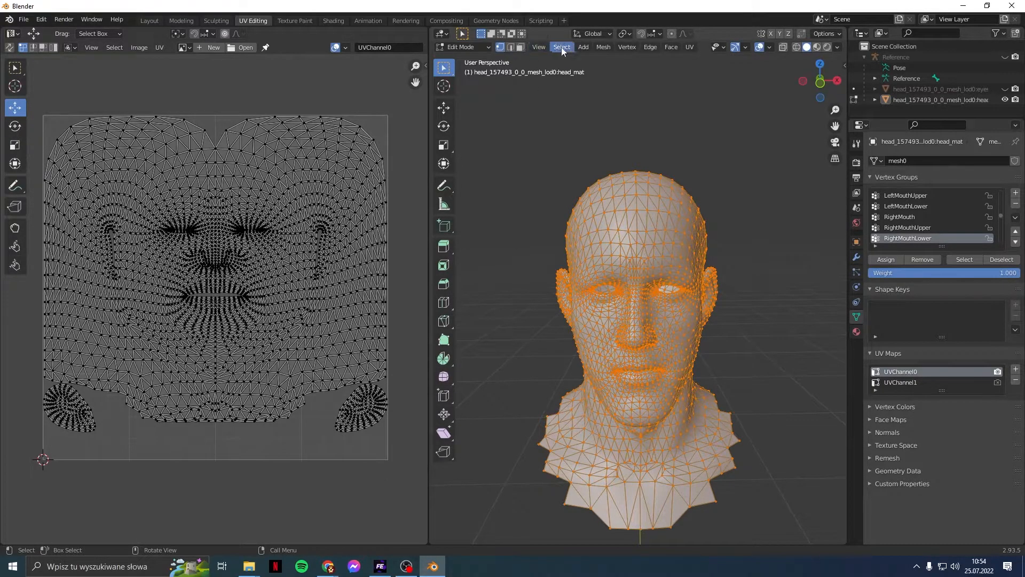
key(ctrl+z)
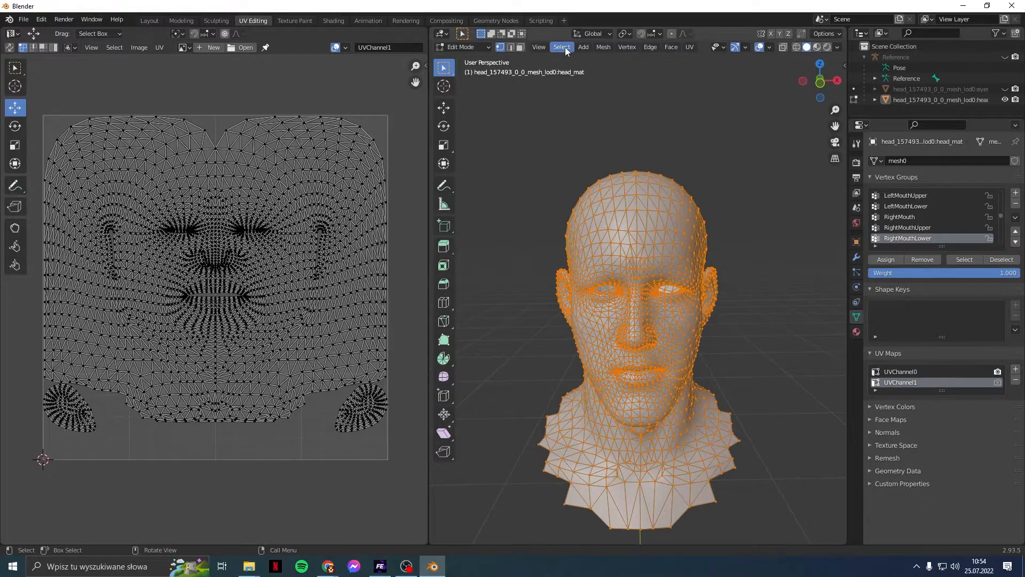
key(ctrl+z)
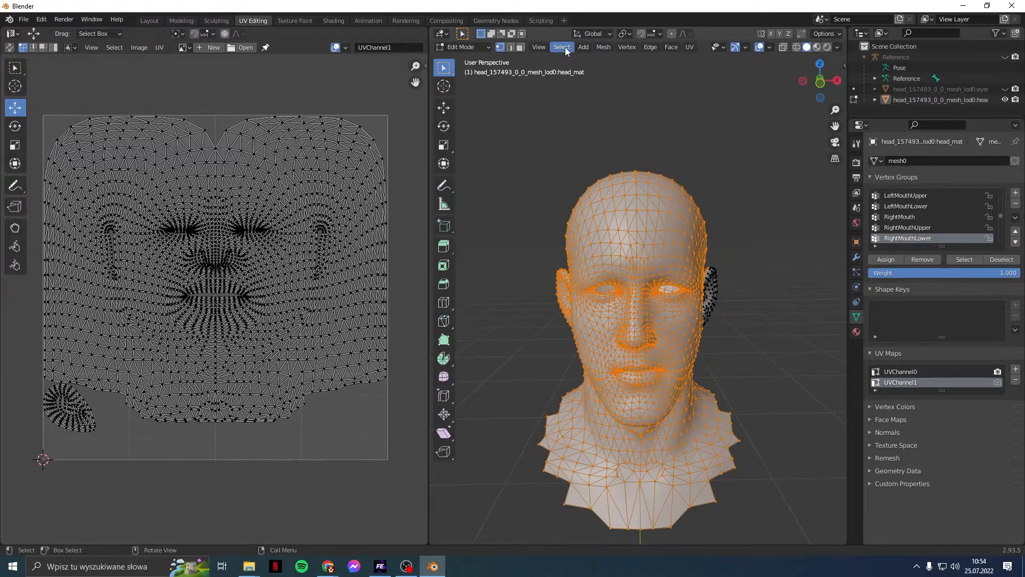
key(ctrl+shift+z)
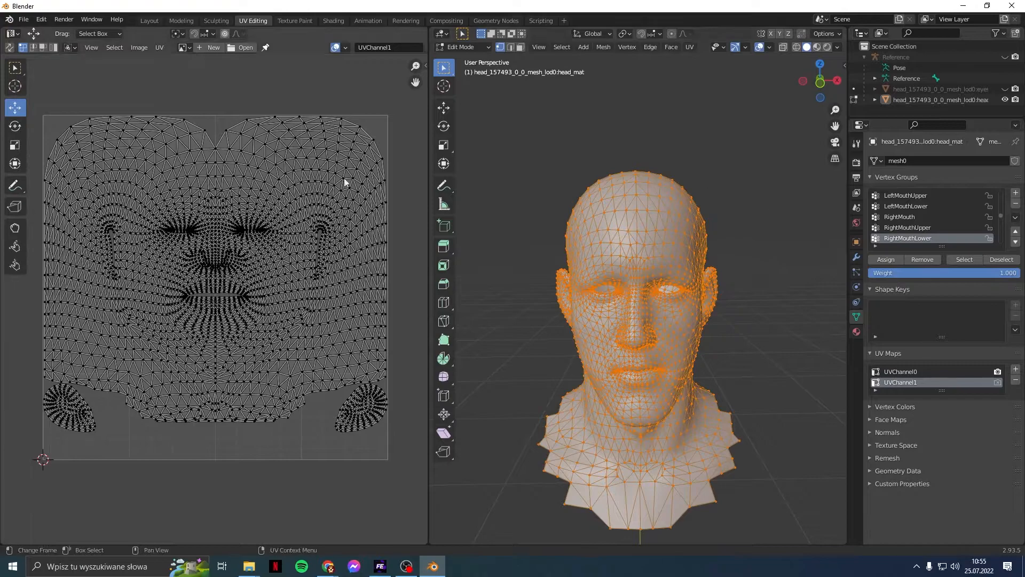
click(586, 47)
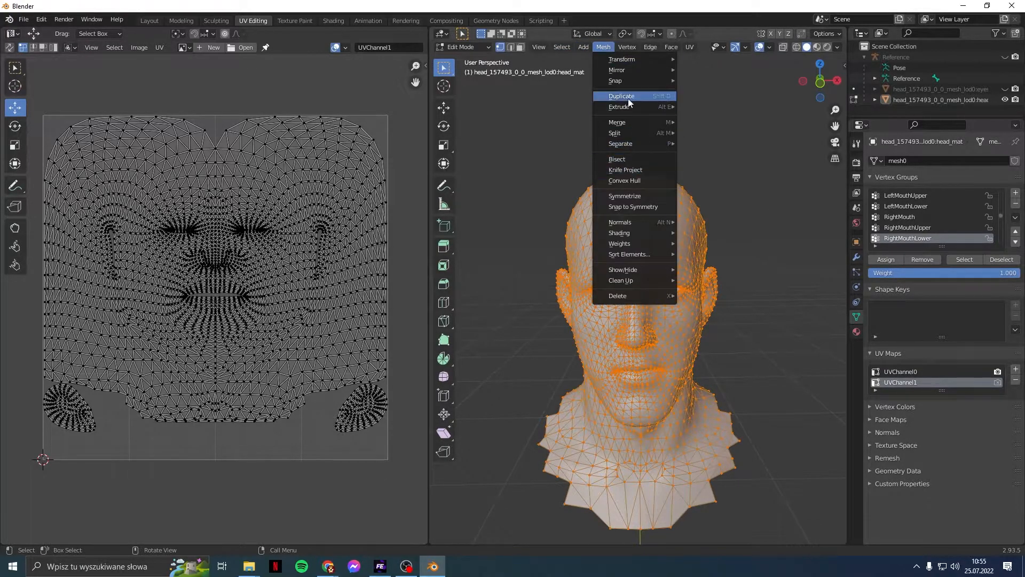
click(630, 98)
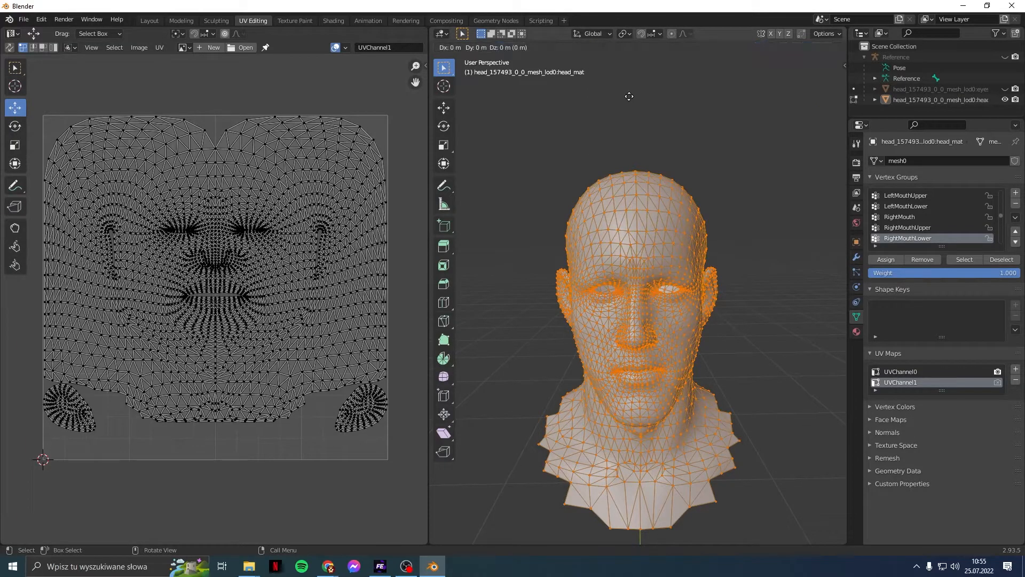
click(629, 96)
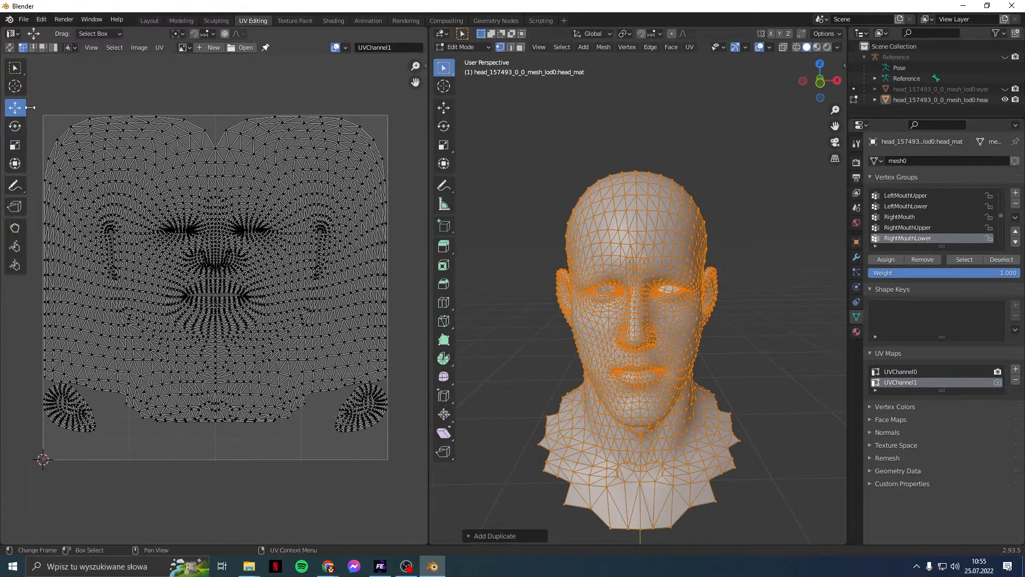
Step: Make UVChannel0 active and box-select all of its UVs
drag(36, 107, 408, 482)
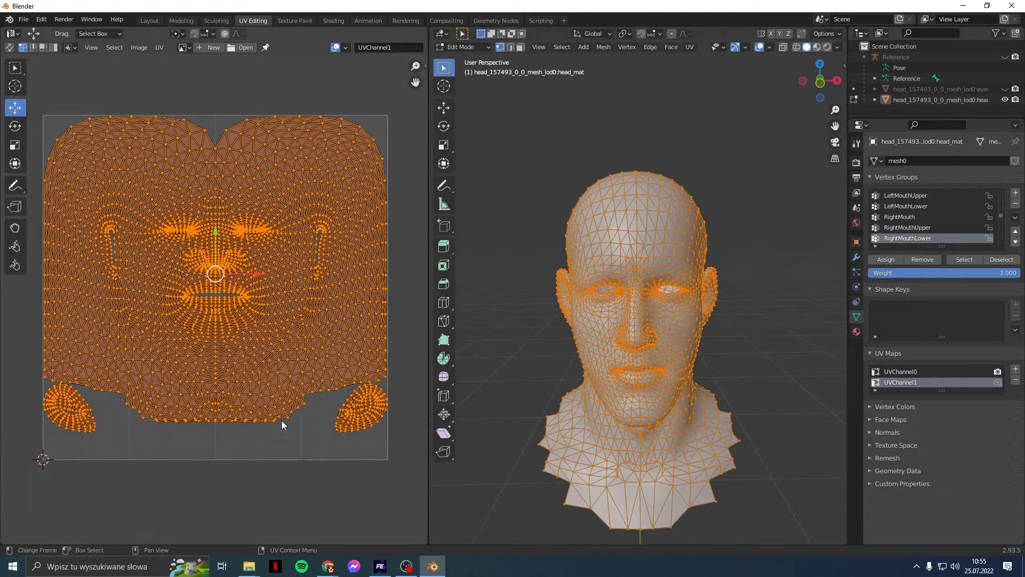
scroll(259, 408, up, 2)
click(901, 371)
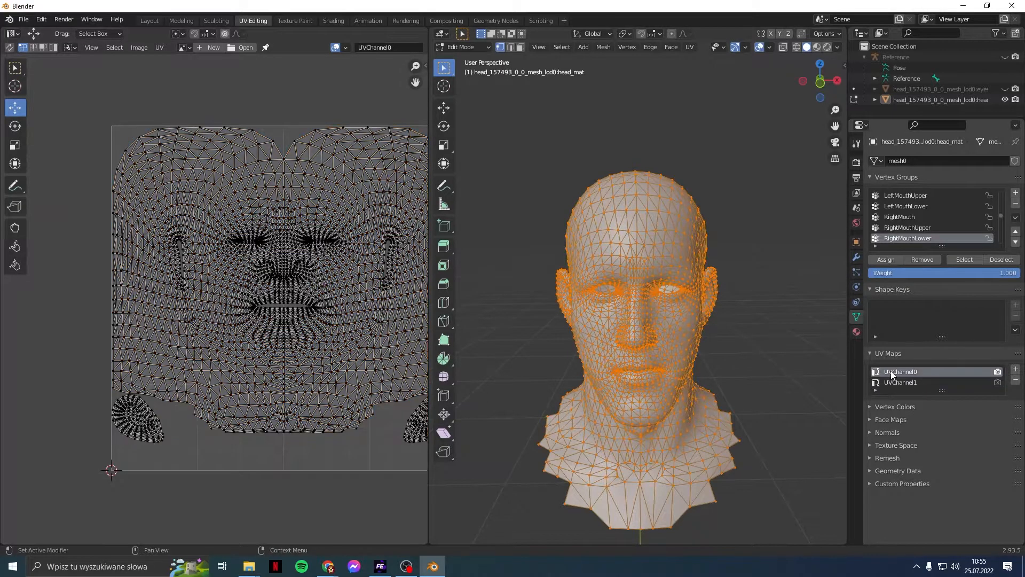
middle_drag(267, 264, 231, 258)
key(b)
drag(57, 104, 437, 502)
scroll(271, 360, up, 5)
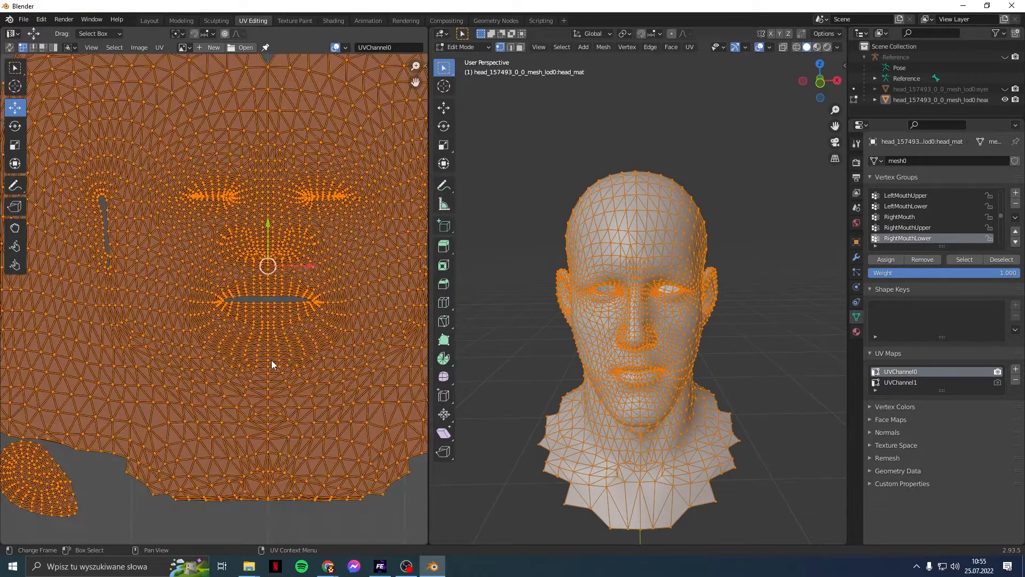
middle_drag(370, 353, 309, 392)
scroll(309, 394, down, 5)
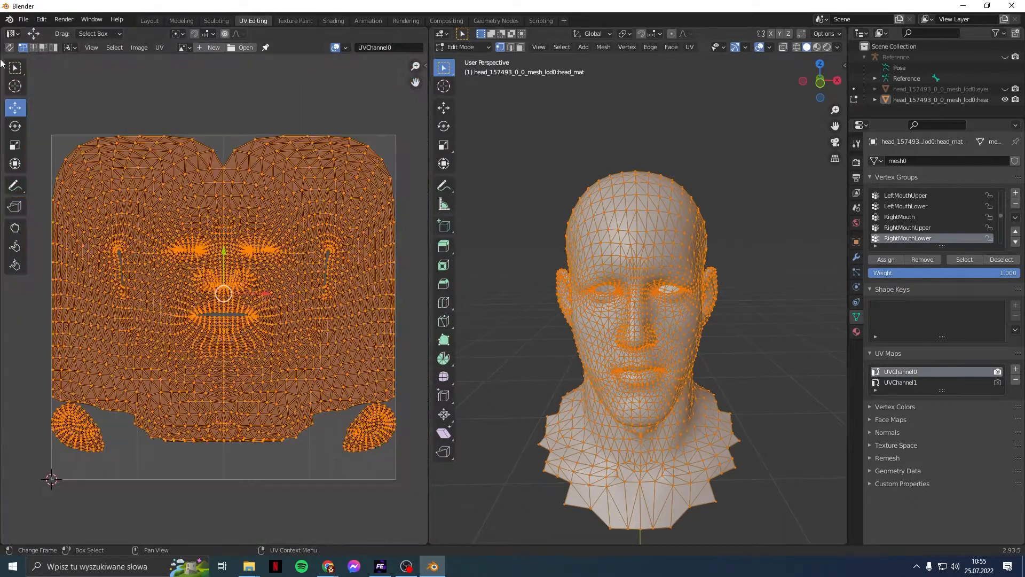
Step: Cancel a trial UV rotation and scale the UV layout down to 0.072
click(15, 126)
drag(252, 262, 225, 290)
right_click(231, 272)
click(15, 145)
scroll(294, 367, up, 4)
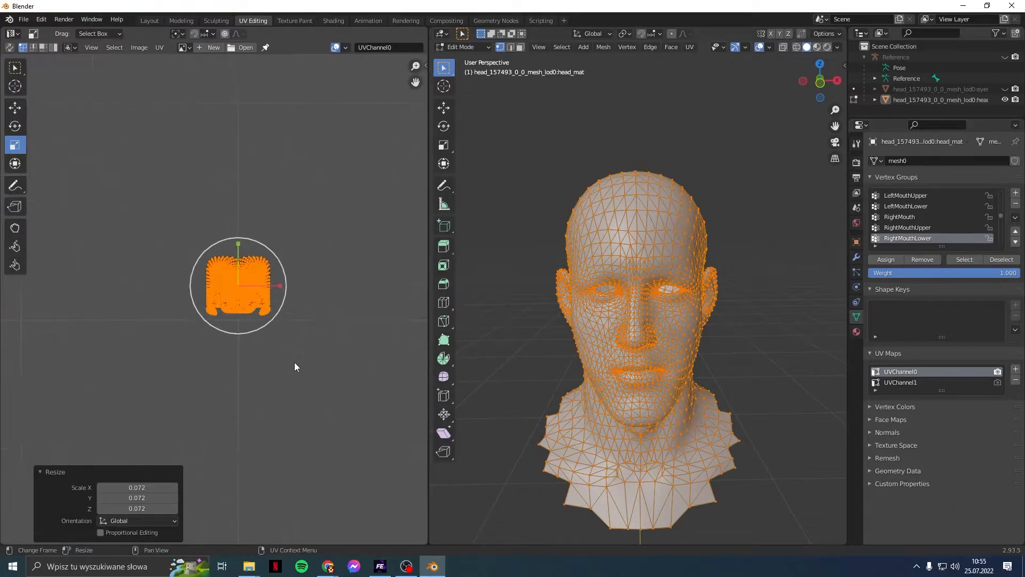
Step: Move the shrunken UV block down −0.25531 near the bottom edge and deselect it
click(14, 110)
drag(238, 241, 241, 464)
scroll(270, 407, down, 4)
middle_drag(278, 393, 271, 243)
drag(218, 192, 218, 275)
click(278, 249)
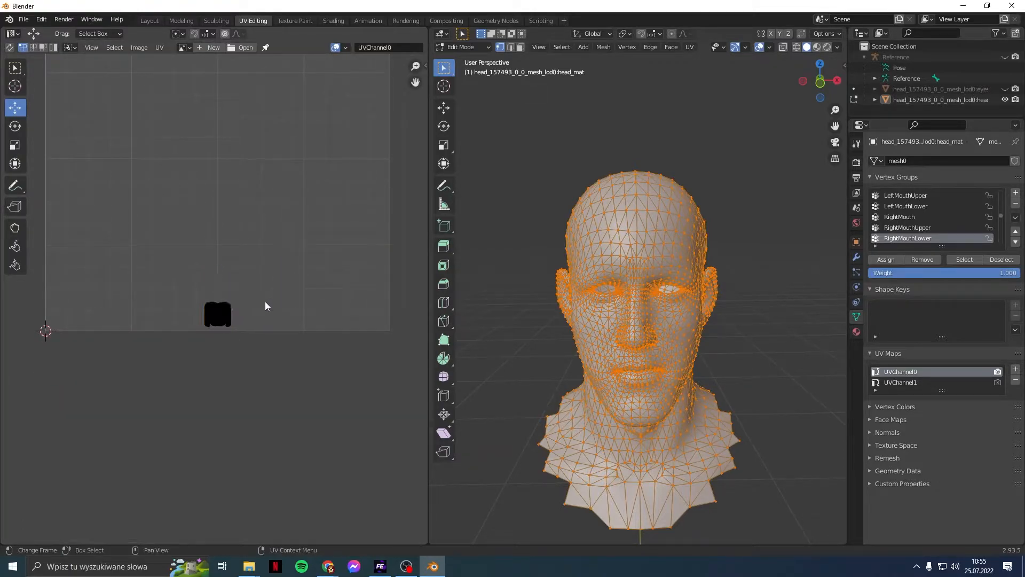
scroll(265, 301, up, 1)
click(562, 47)
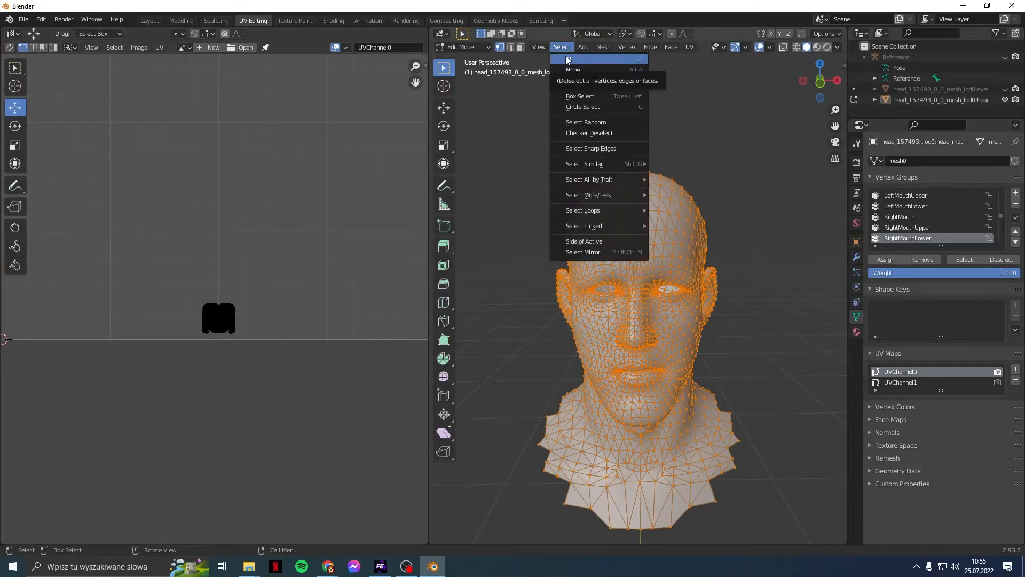
Step: Select all, enable the Face Orientation overlay, and flip the mesh normals
click(567, 60)
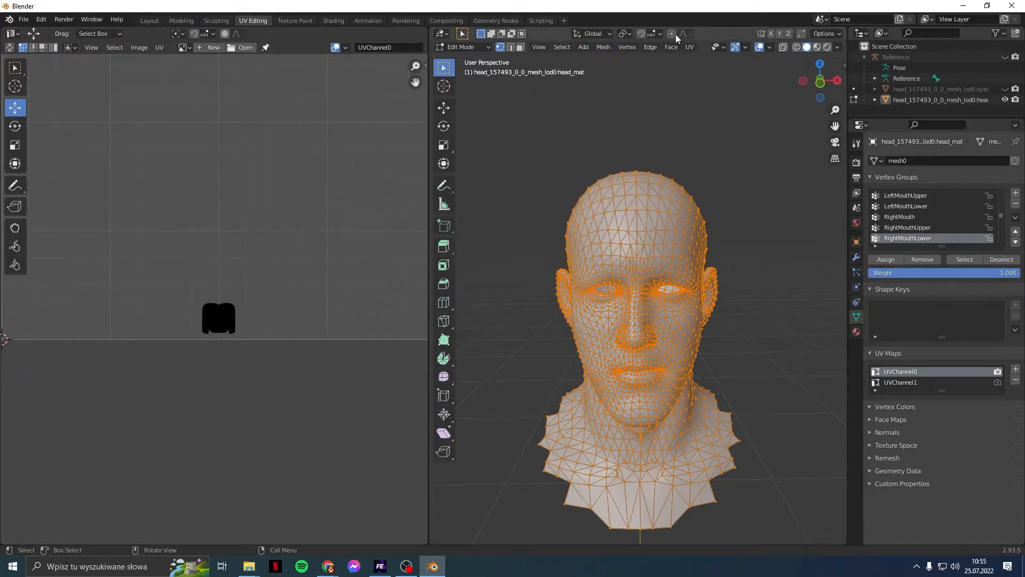
click(771, 48)
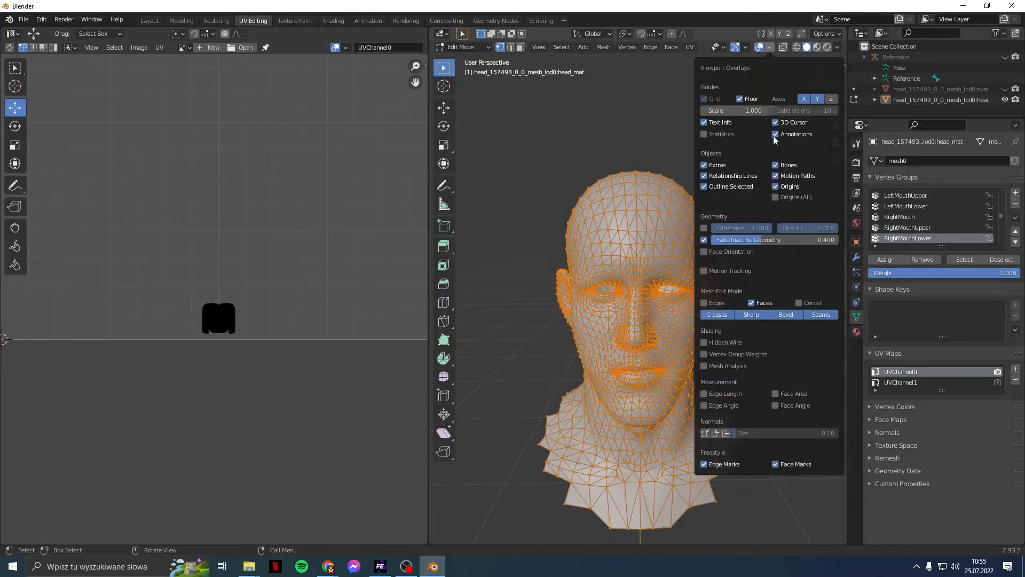
click(718, 253)
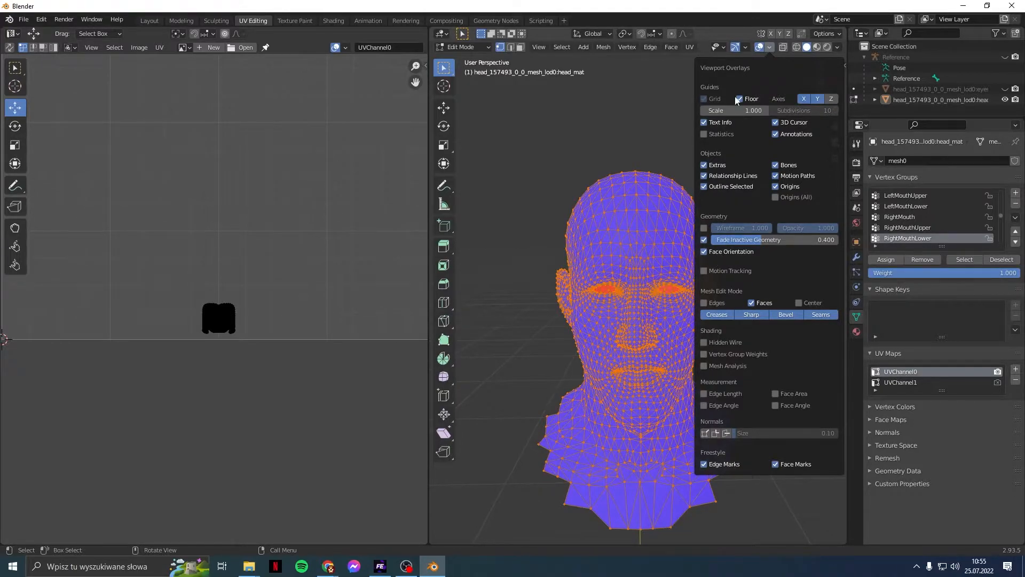
click(585, 50)
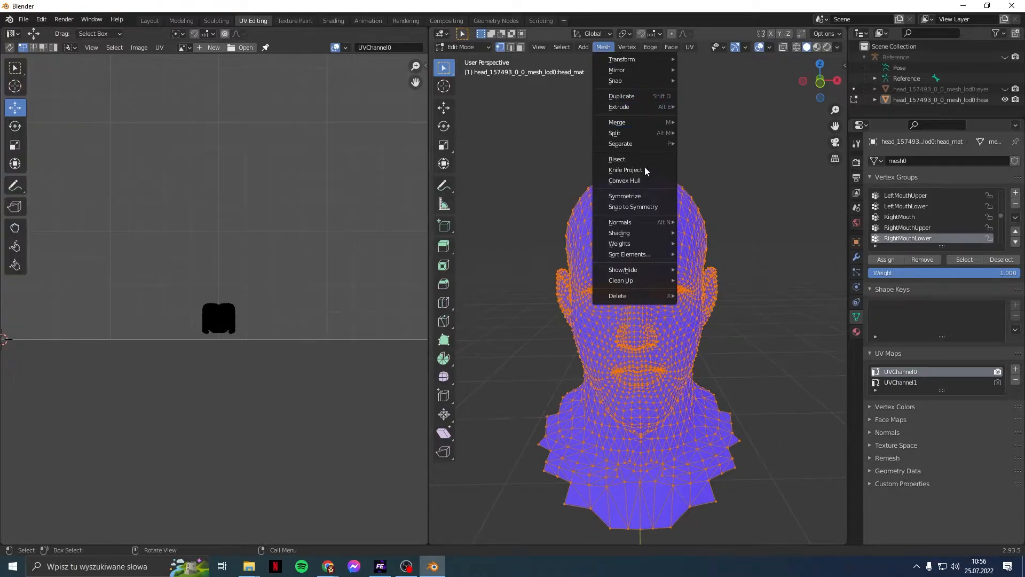
mouse_move(633, 222)
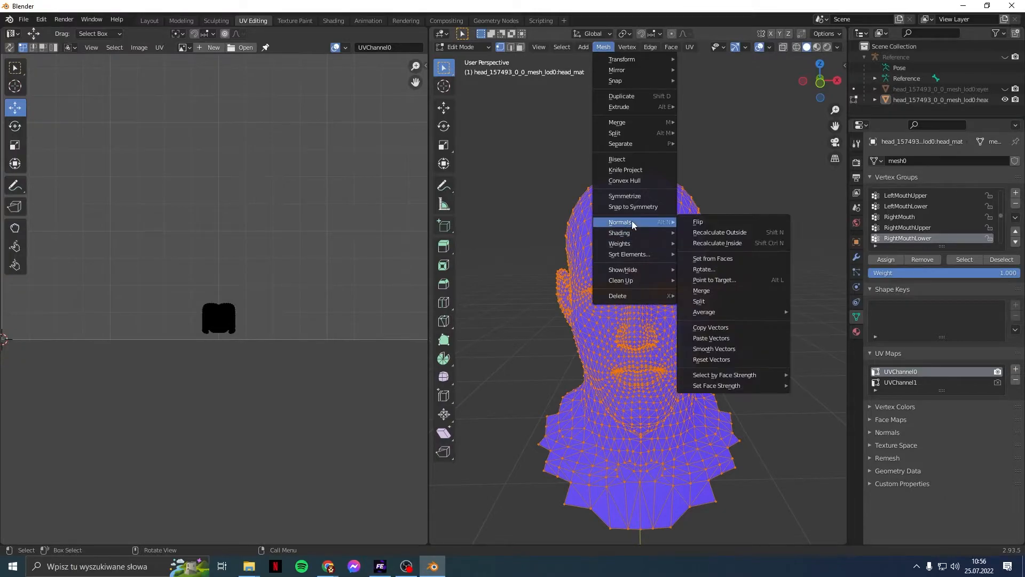
click(694, 223)
click(757, 205)
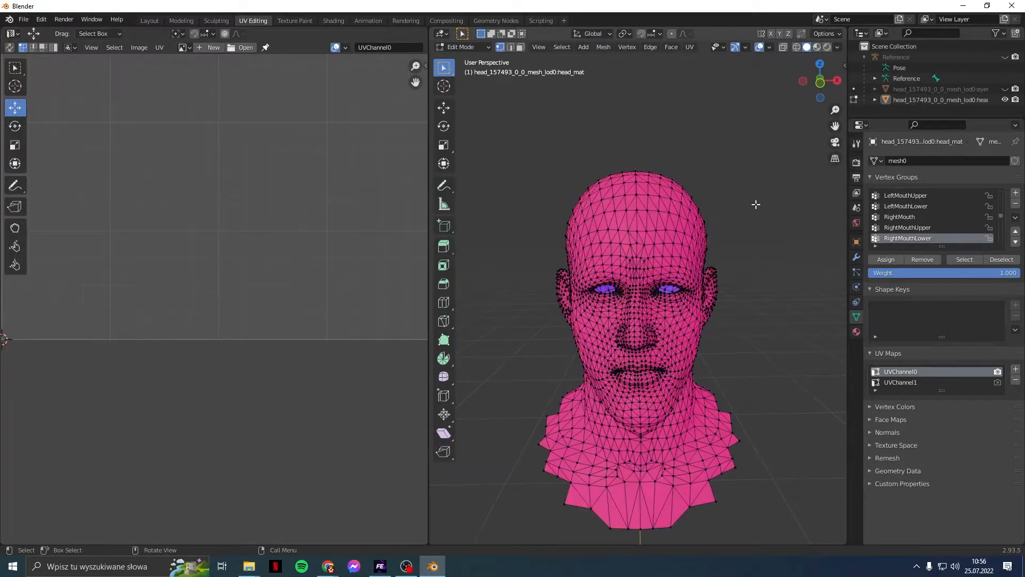
scroll(763, 240, up, 2)
middle_drag(762, 238, 716, 225)
middle_drag(652, 216, 678, 212)
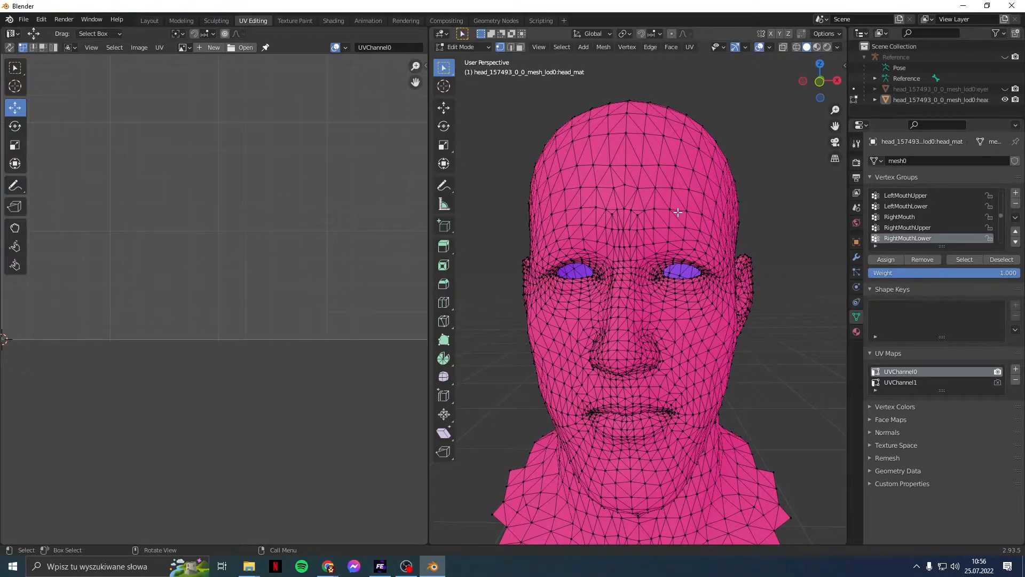
scroll(678, 213, up, 10)
scroll(677, 212, down, 10)
scroll(678, 213, up, 8)
middle_drag(679, 332, 711, 230)
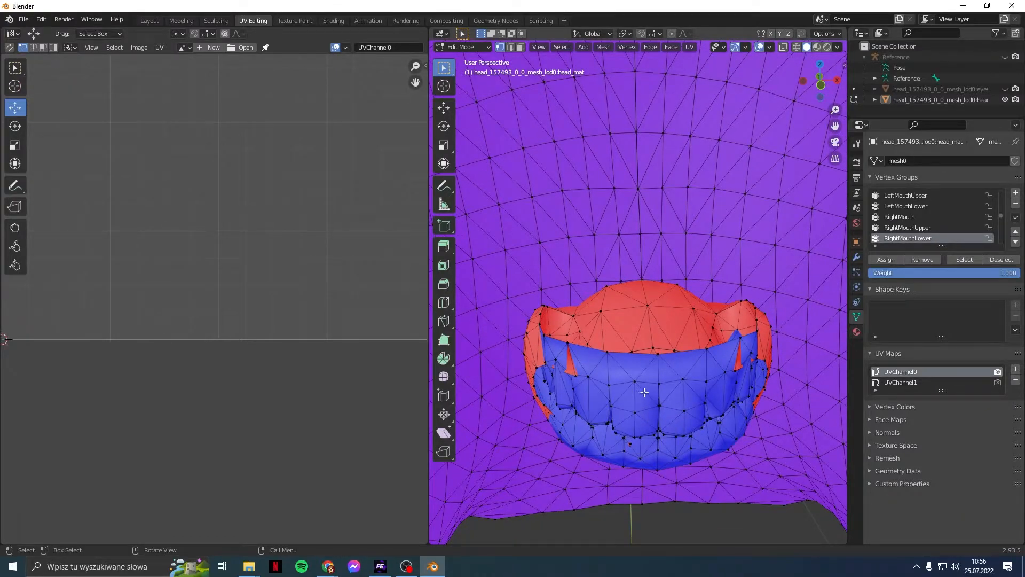
mouse_move(644, 392)
middle_down()
mouse_move(664, 416)
mouse_move(553, 438)
mouse_move(637, 396)
middle_up()
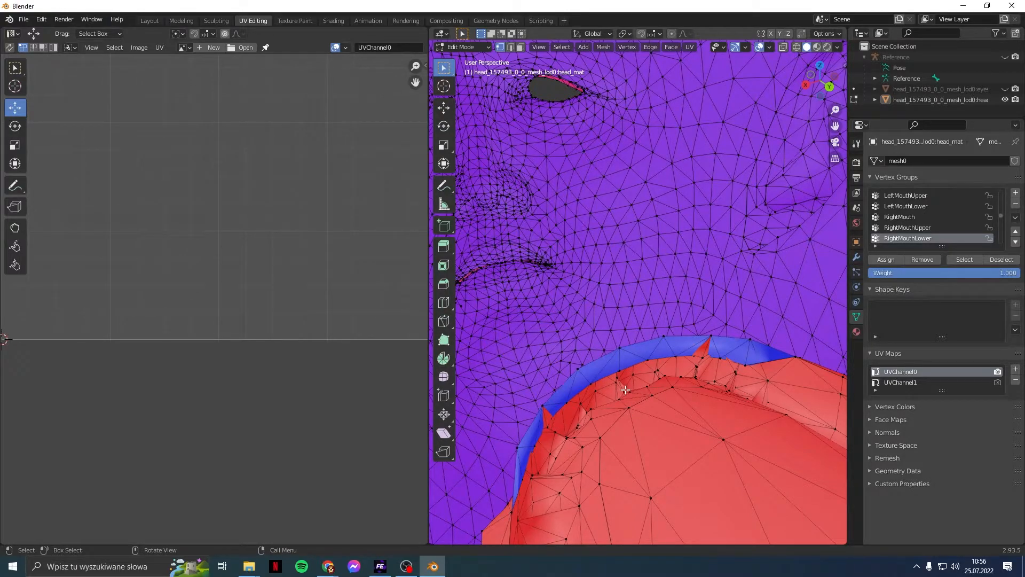
middle_drag(625, 390, 619, 406)
scroll(660, 421, up, 2)
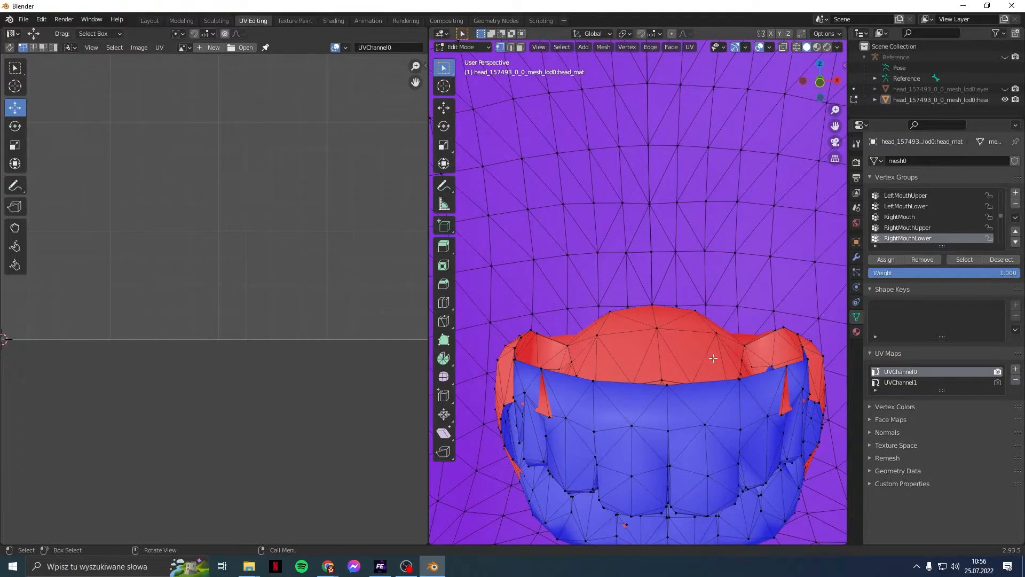
scroll(657, 358, down, 6)
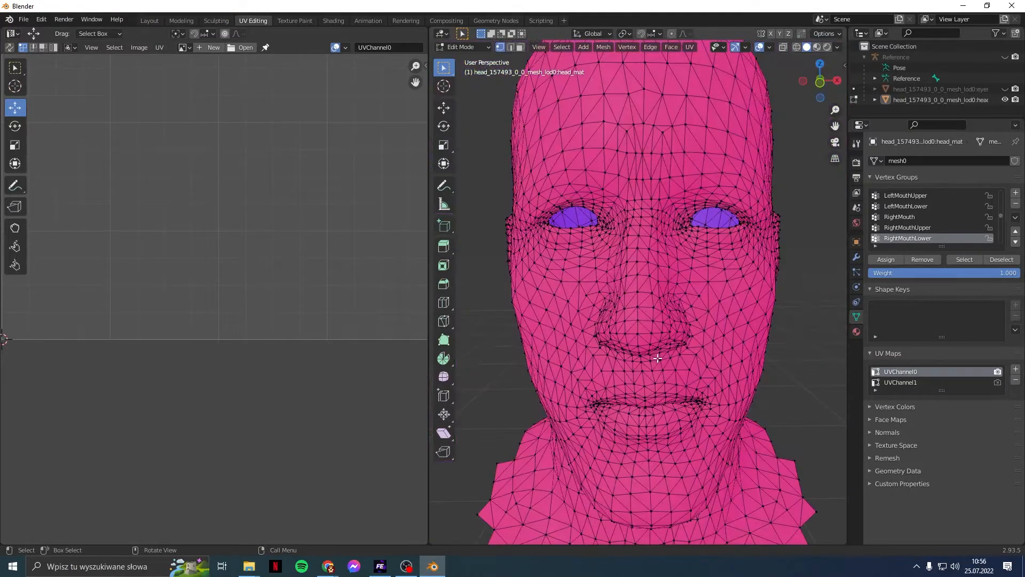
middle_drag(678, 346, 650, 342)
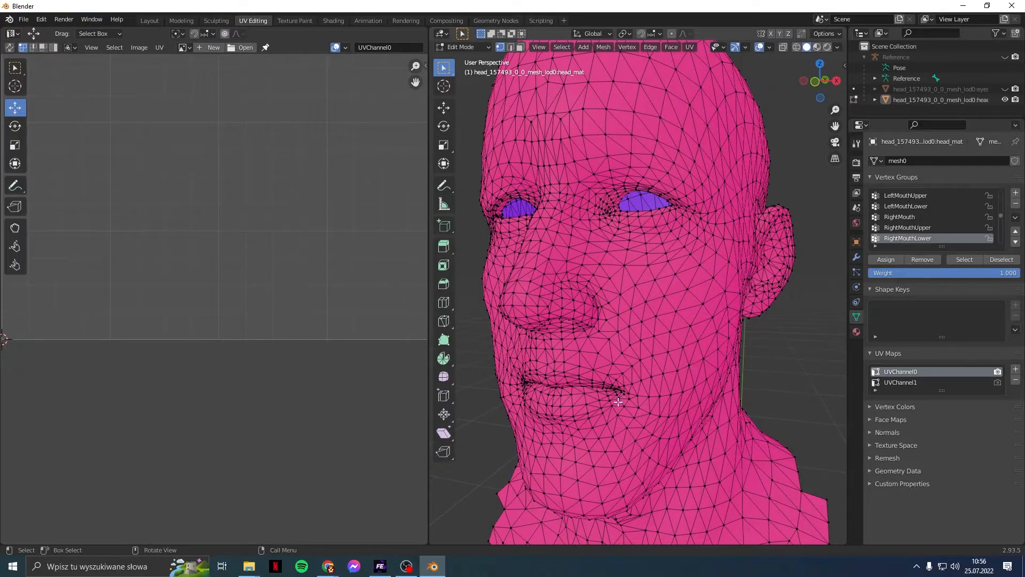
middle_drag(661, 398, 652, 398)
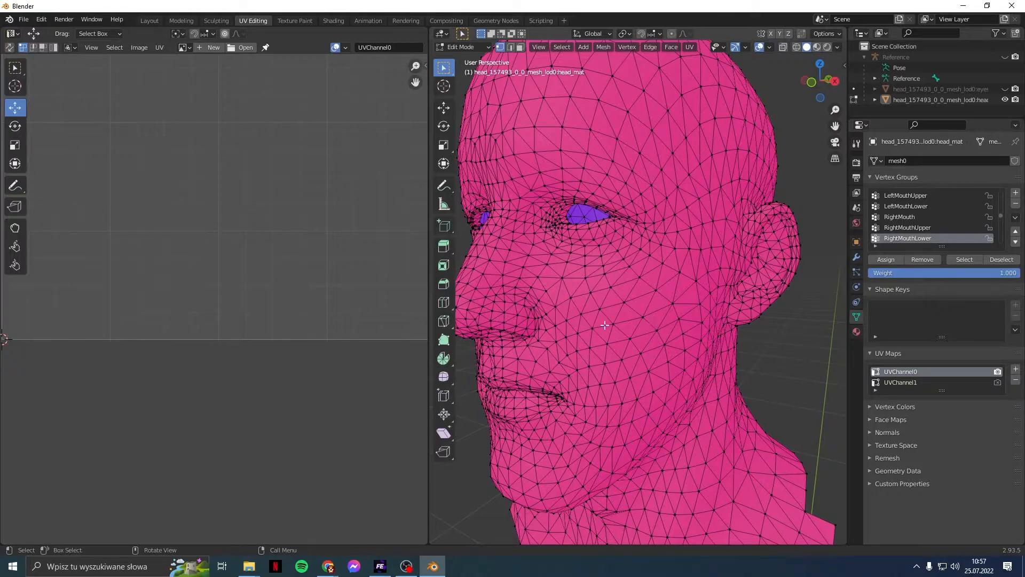
middle_drag(576, 340, 601, 346)
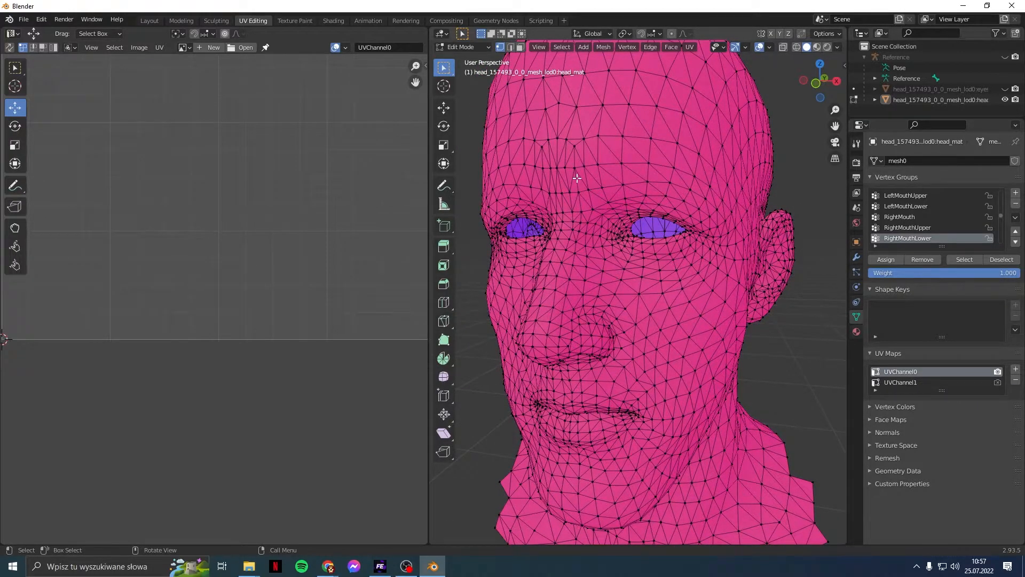
middle_drag(684, 150, 626, 228)
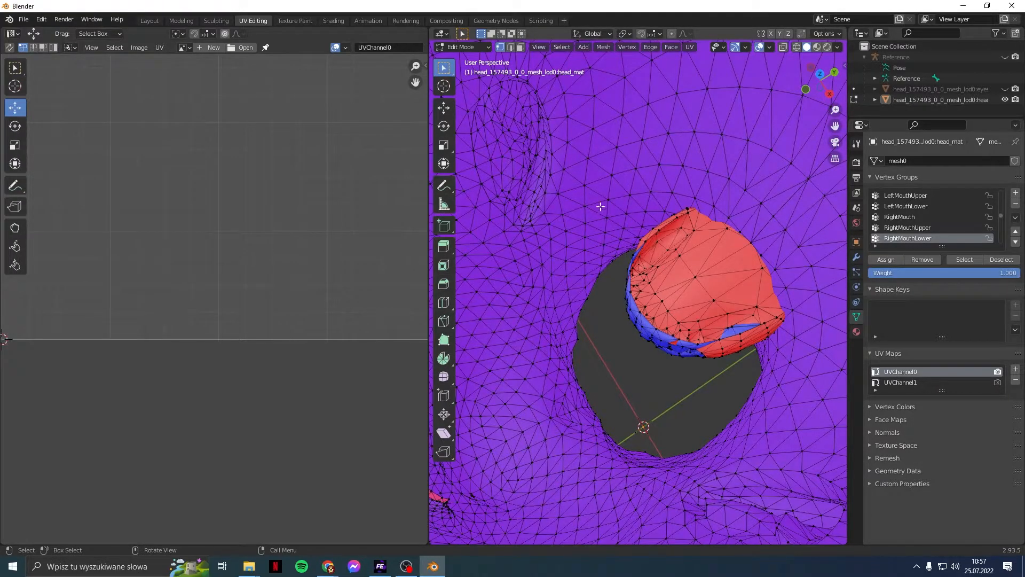
scroll(562, 239, up, 3)
scroll(563, 266, down, 4)
middle_drag(564, 265, 665, 138)
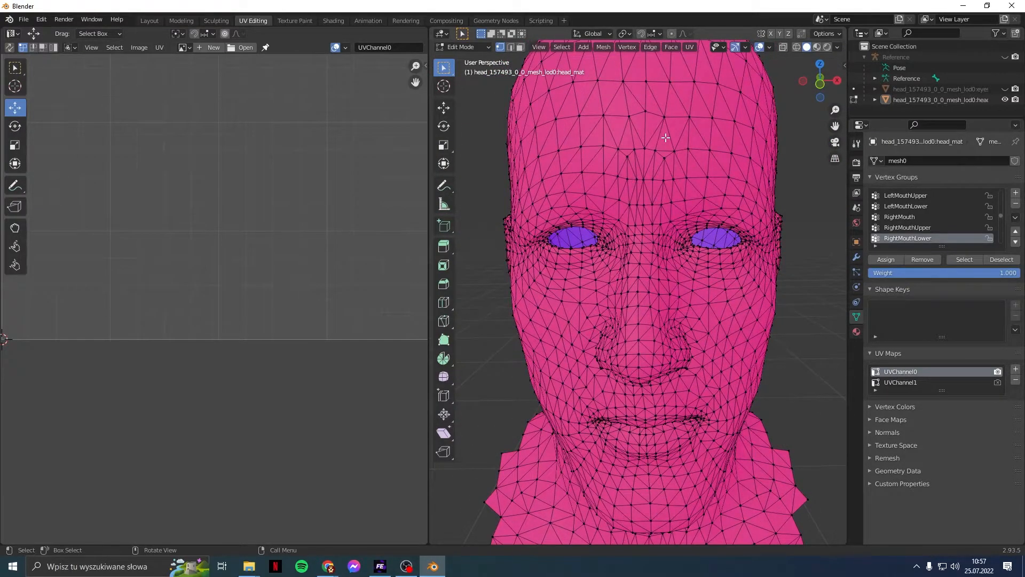
scroll(666, 138, down, 2)
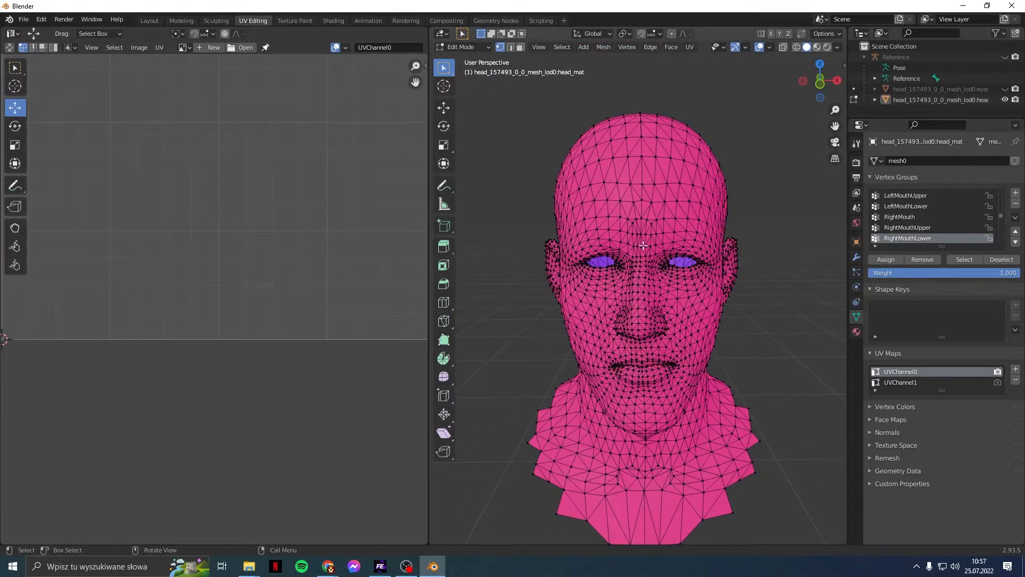
middle_drag(655, 274, 655, 264)
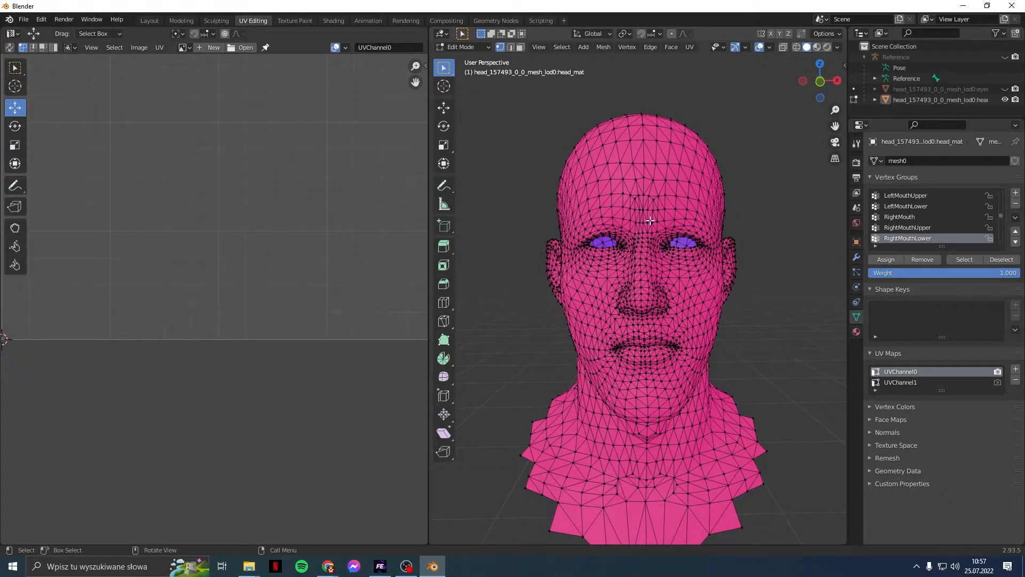
scroll(309, 194, down, 1)
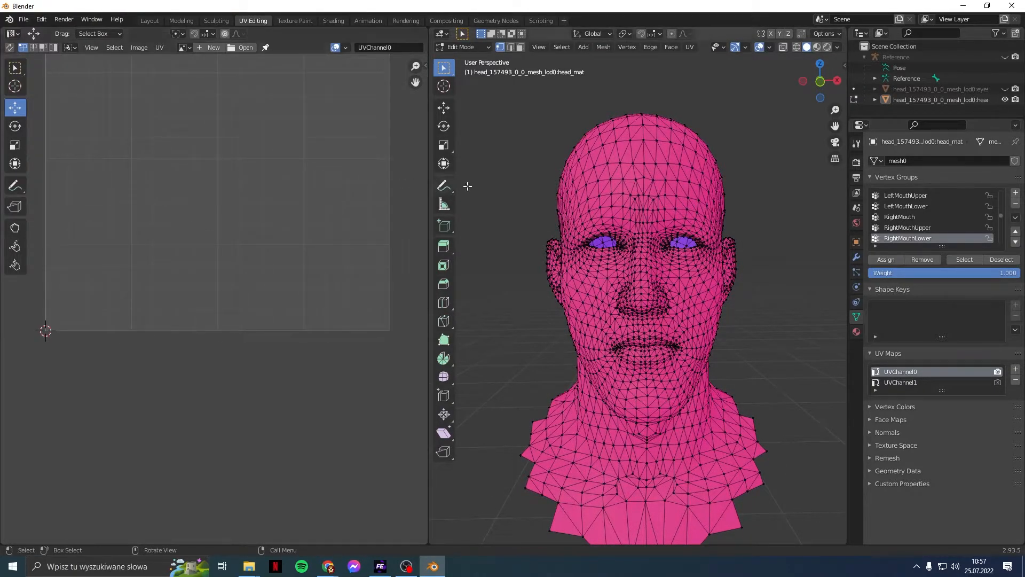
shift+middle_drag(532, 189, 535, 232)
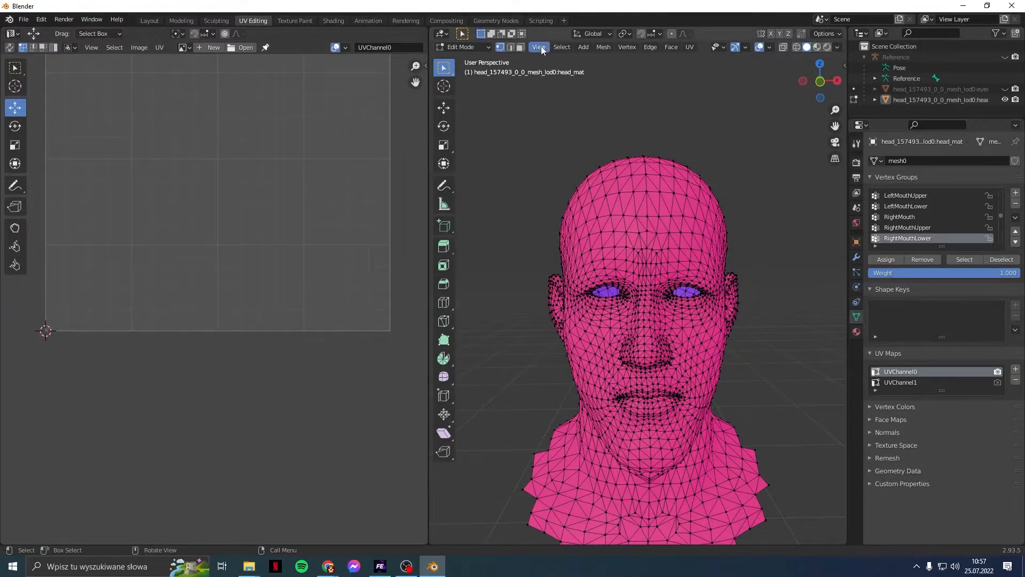
Step: Select the entire head mesh with Select > All
click(562, 47)
click(562, 47)
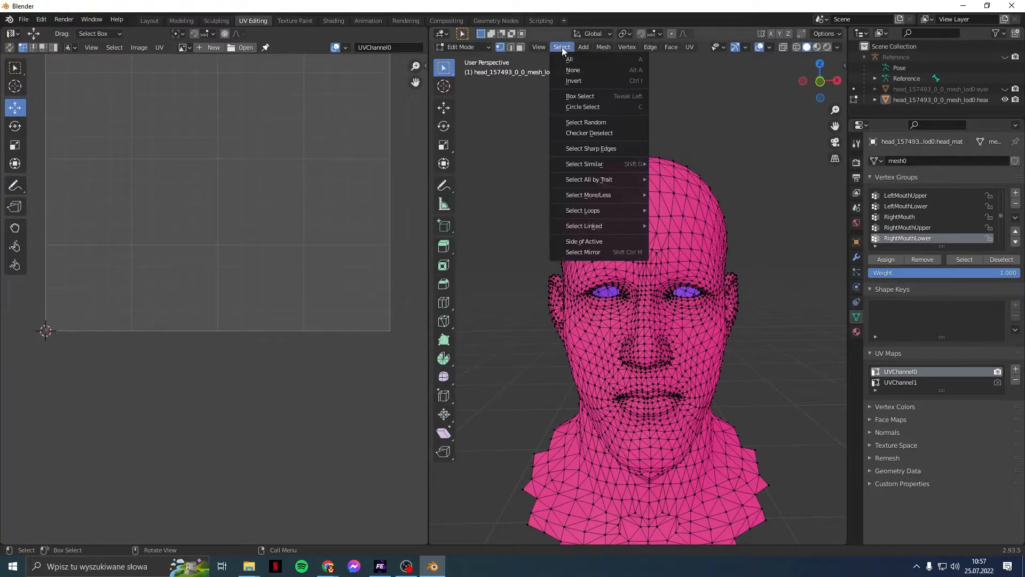
click(569, 60)
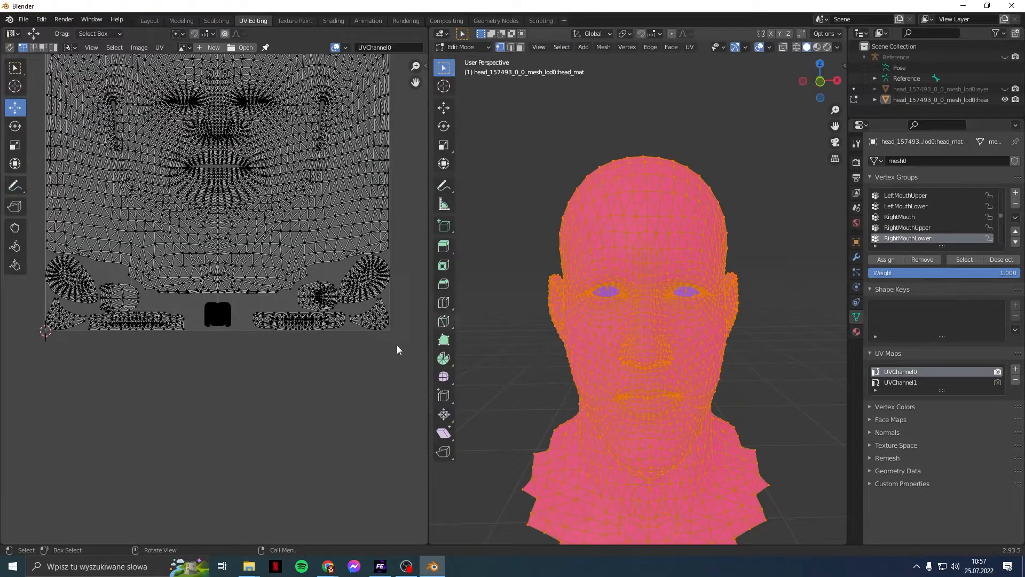
scroll(149, 222, up, 2)
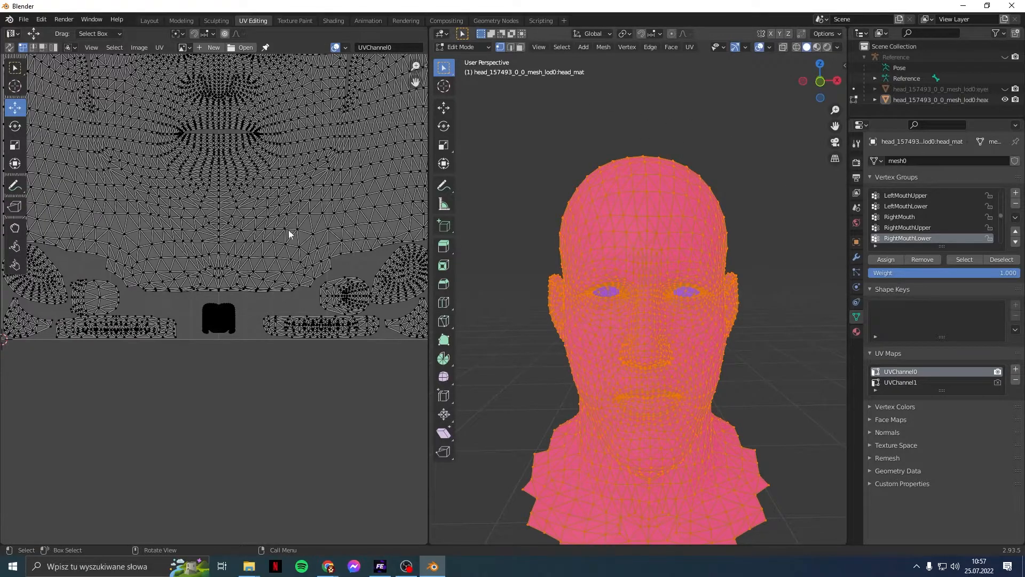
Step: Inspect the head from the side, then box-select the small central UV island
middle_drag(694, 322, 652, 339)
scroll(646, 339, up, 6)
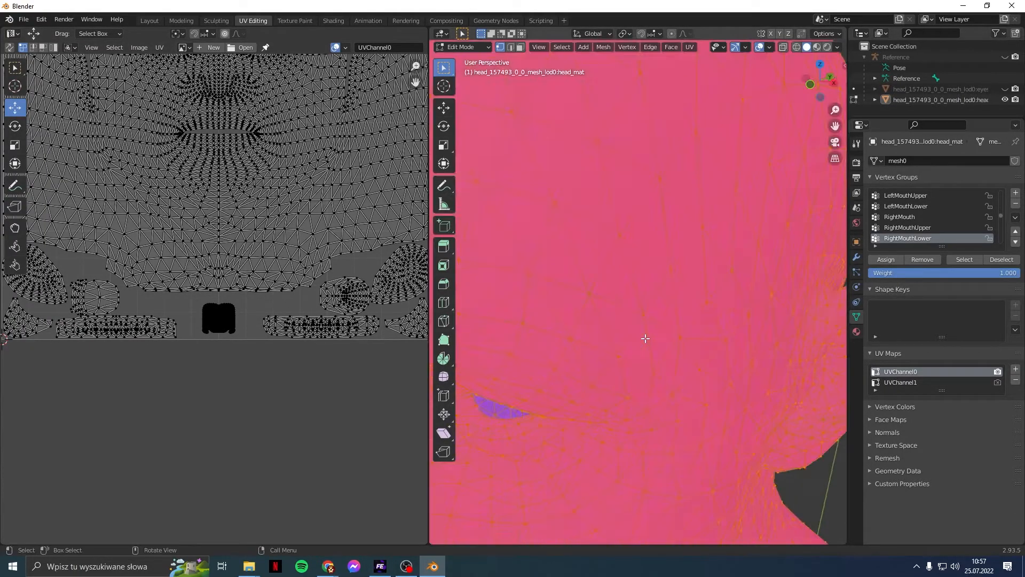
scroll(645, 339, down, 5)
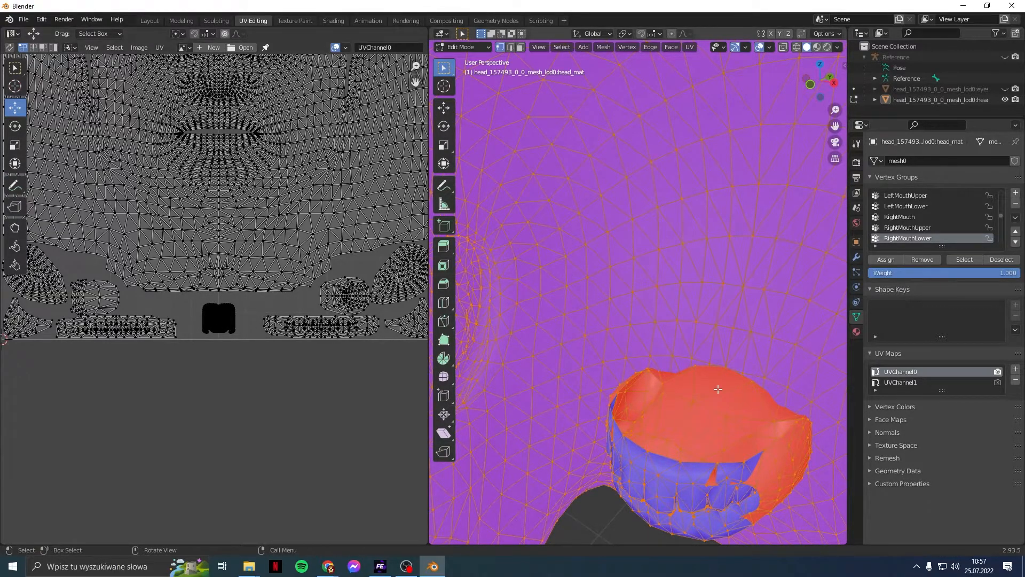
scroll(697, 237, up, 6)
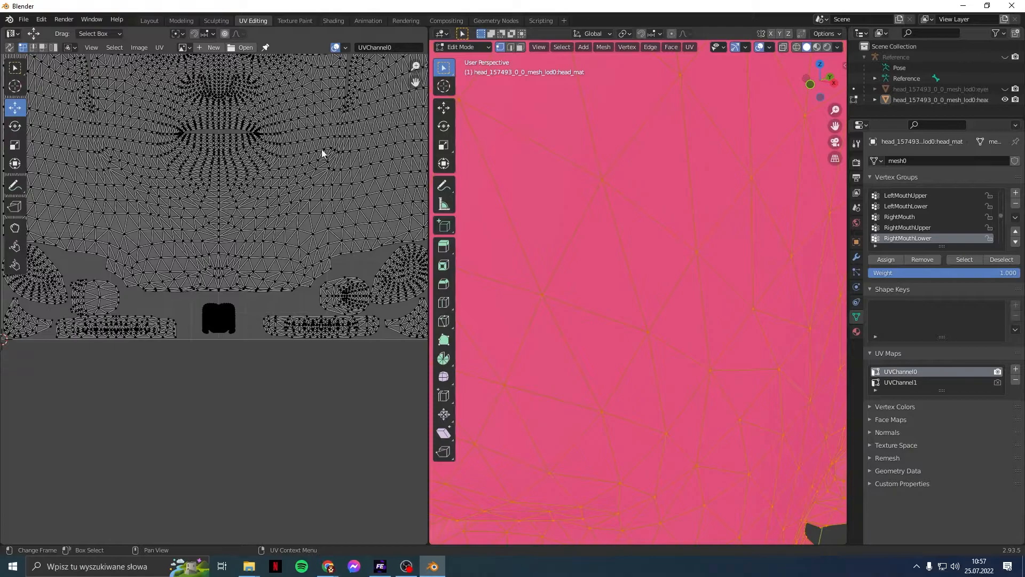
scroll(389, 228, down, 2)
scroll(744, 243, down, 6)
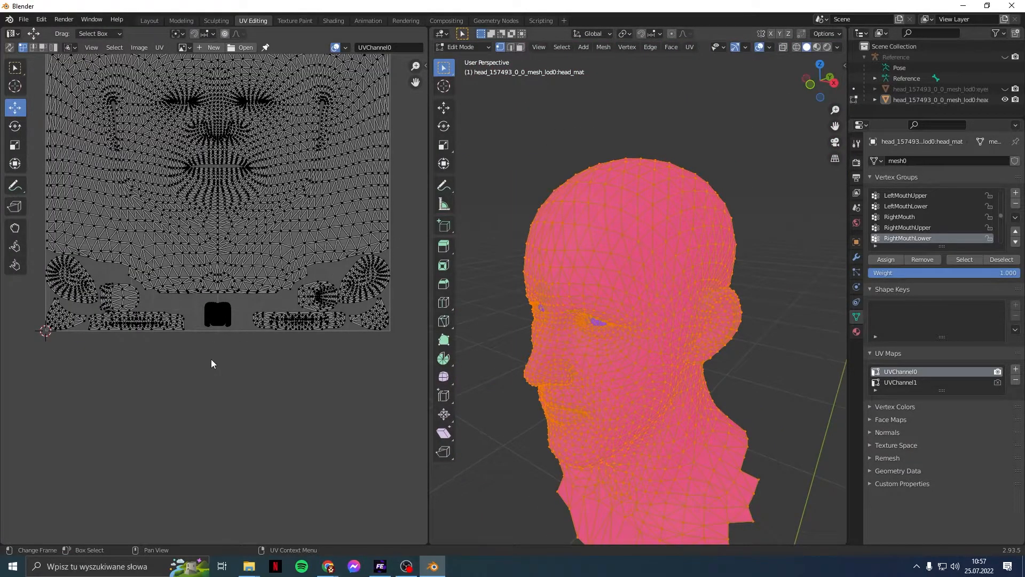
scroll(212, 363, up, 3)
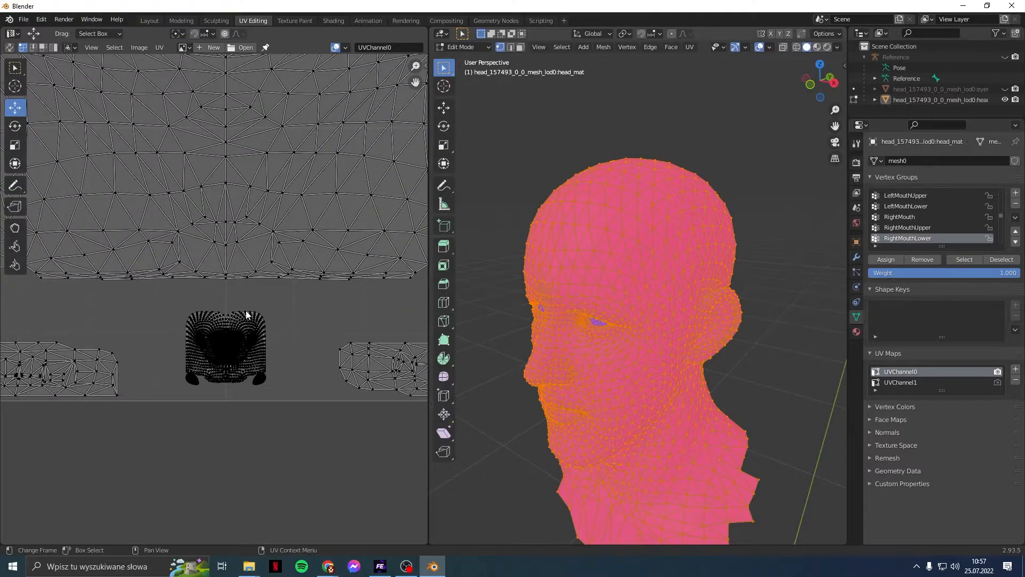
drag(171, 297, 288, 399)
Step: Drag the selected UV island up to the top of the UV layout
scroll(287, 335, up, 2)
scroll(287, 335, down, 5)
drag(224, 293, 243, 88)
middle_drag(298, 113, 307, 416)
scroll(302, 425, up, 1)
drag(230, 426, 232, 109)
middle_drag(278, 178, 280, 274)
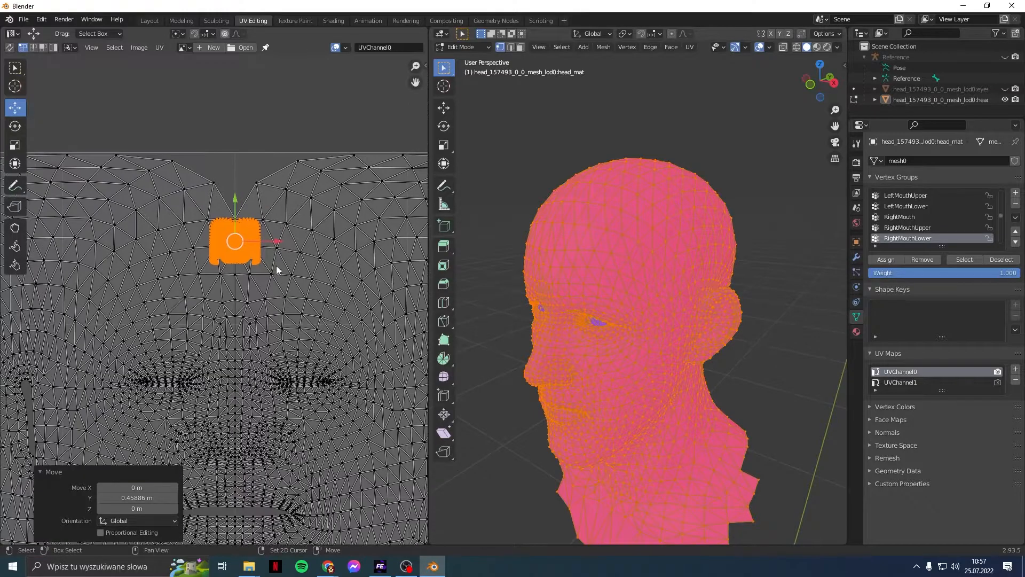
Step: Shrink the island to a 0.349 scale and nudge it 0.006201 further up along Y
click(23, 167)
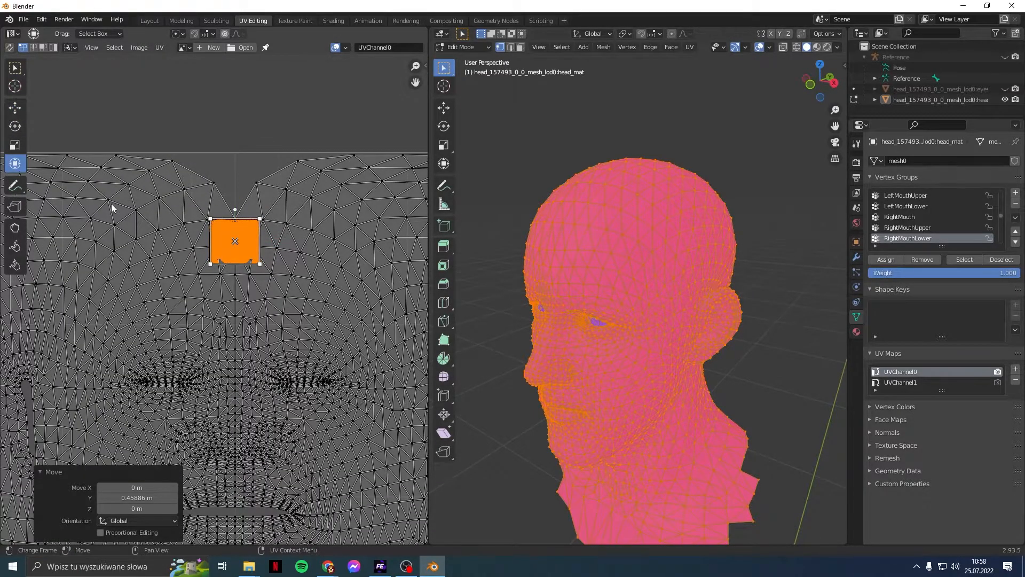
click(15, 145)
drag(269, 209, 249, 231)
click(21, 114)
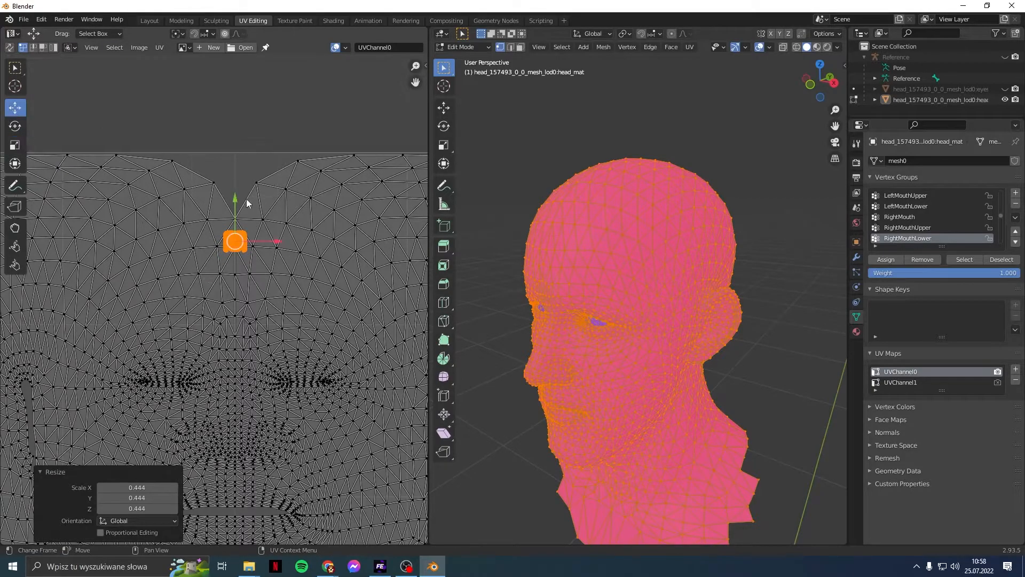
drag(237, 195, 248, 155)
click(15, 145)
Step: Zoom out so the whole face UV layout is visible around the tiny island
click(15, 108)
click(15, 145)
scroll(249, 155, up, 12)
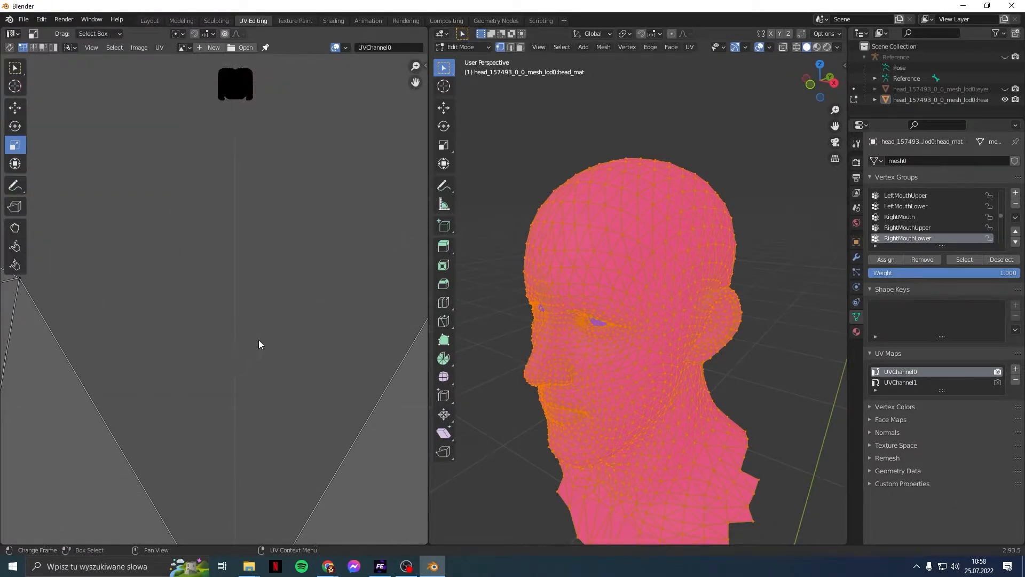
scroll(258, 340, down, 3)
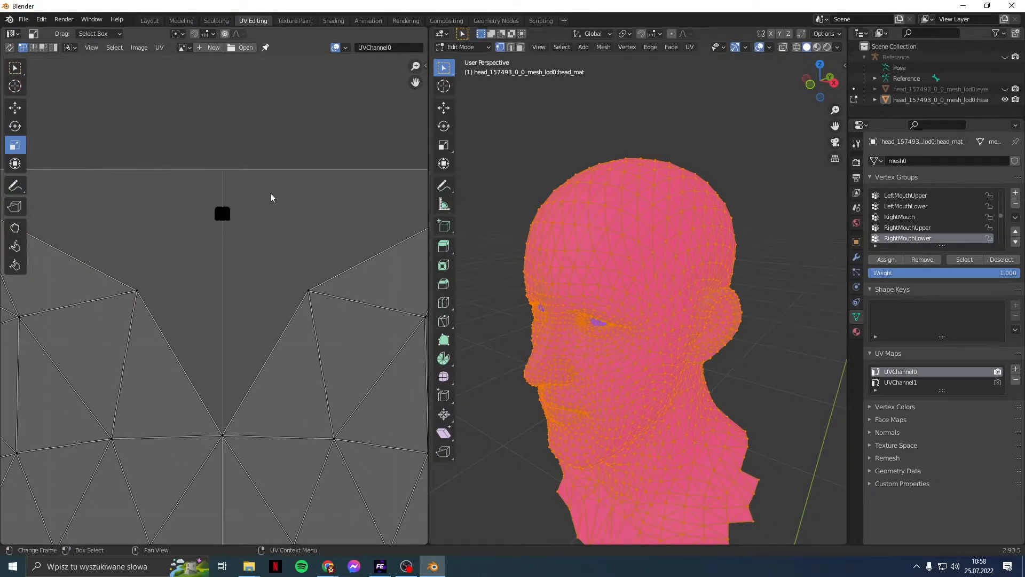
scroll(245, 285, down, 3)
scroll(257, 372, down, 3)
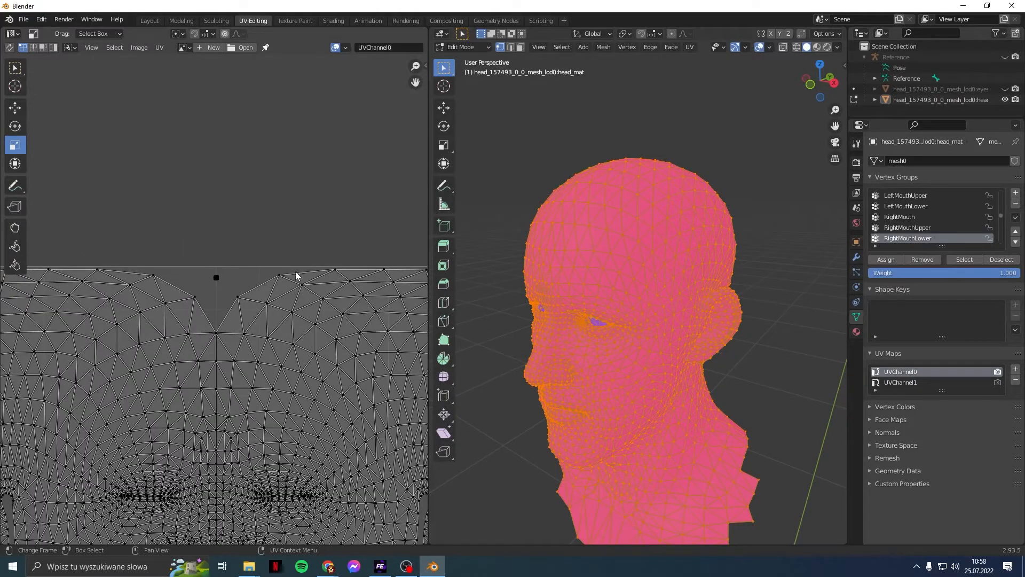
scroll(238, 403, down, 3)
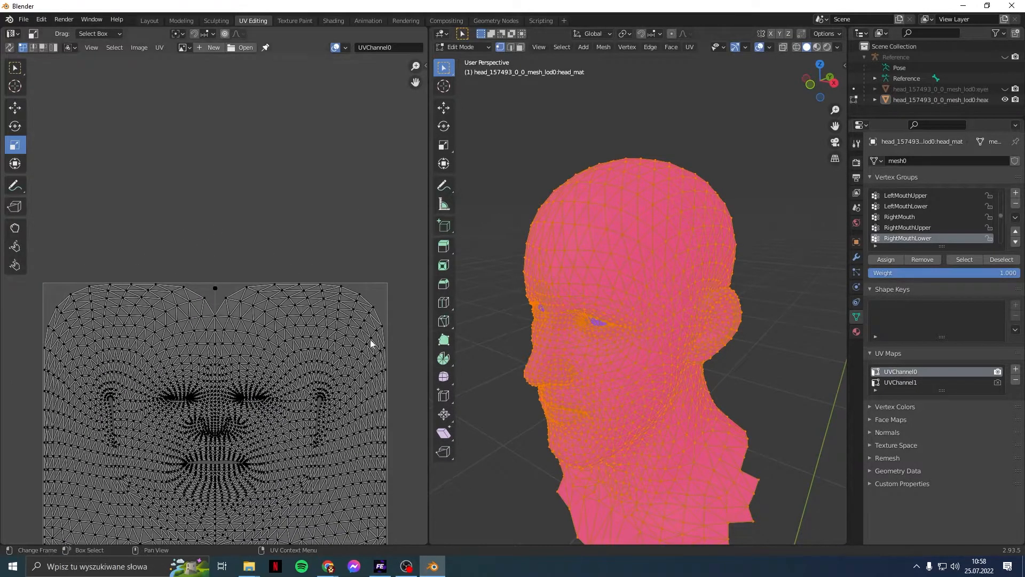
middle_drag(238, 457, 258, 404)
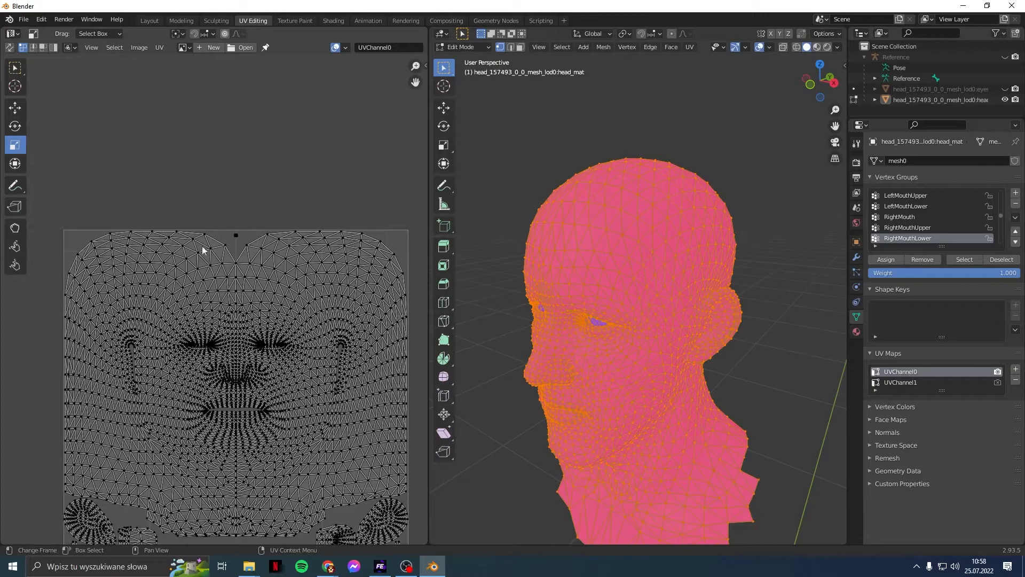
Step: Delete the old UVChannel1 map, add a new UV map and rename it UVChannel1
click(940, 386)
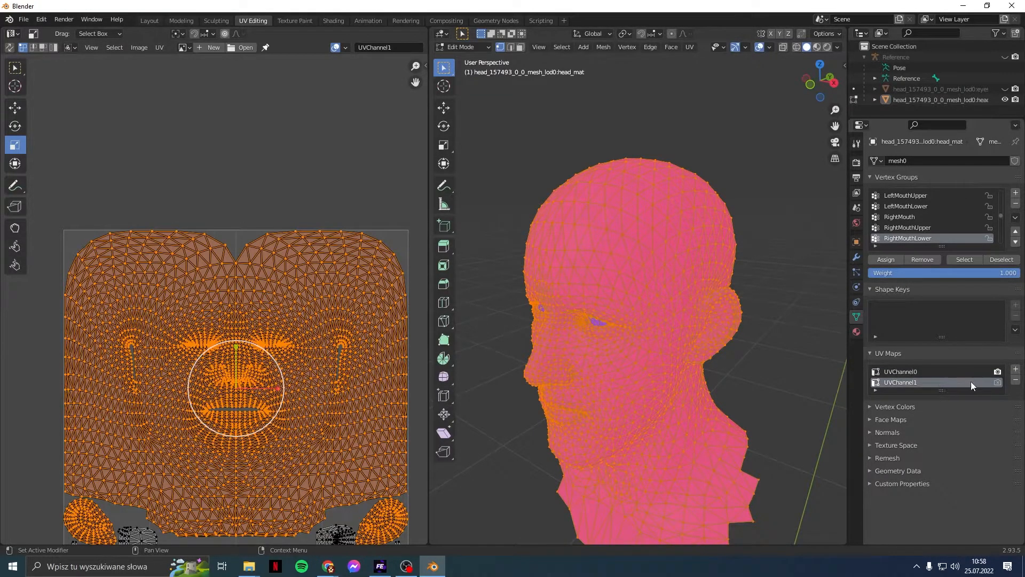
click(1013, 381)
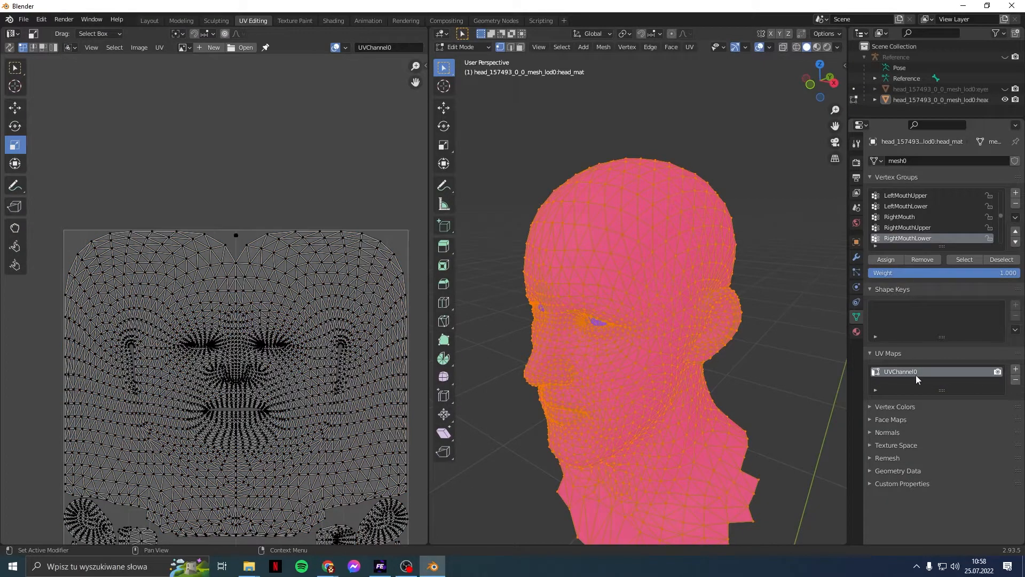
click(1015, 371)
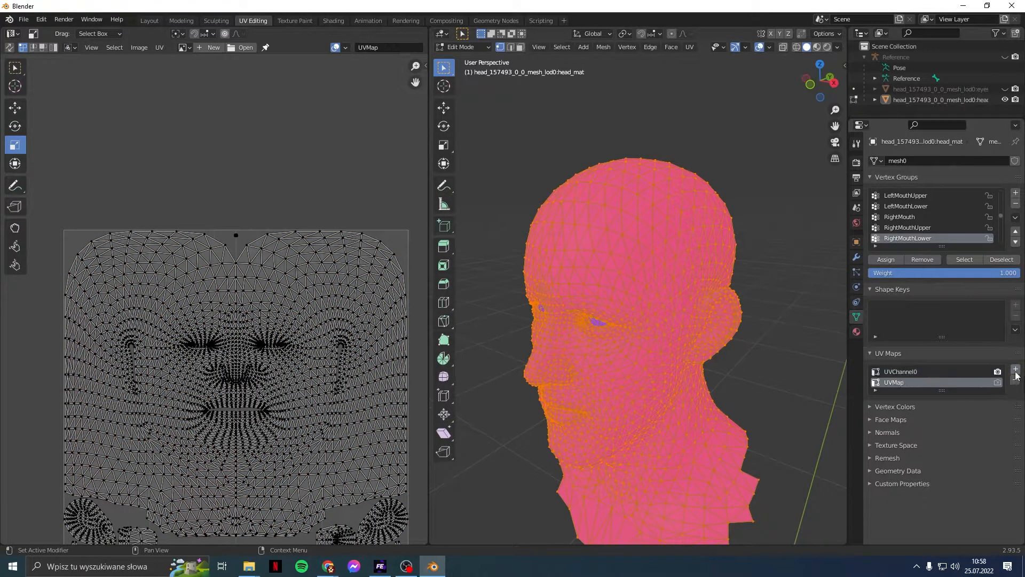
double_click(929, 383)
text(U)
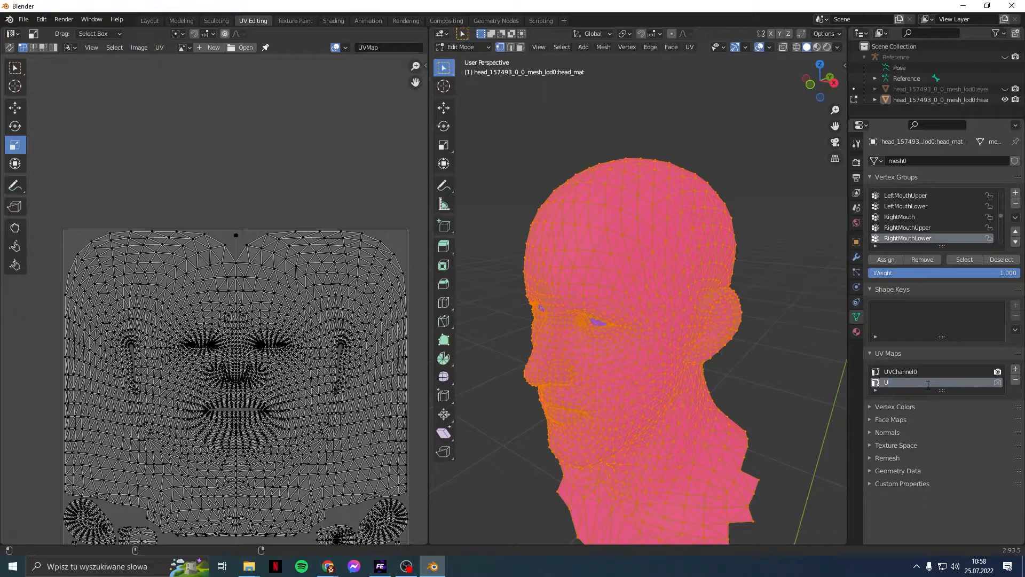
text(VChannel1)
key(Return)
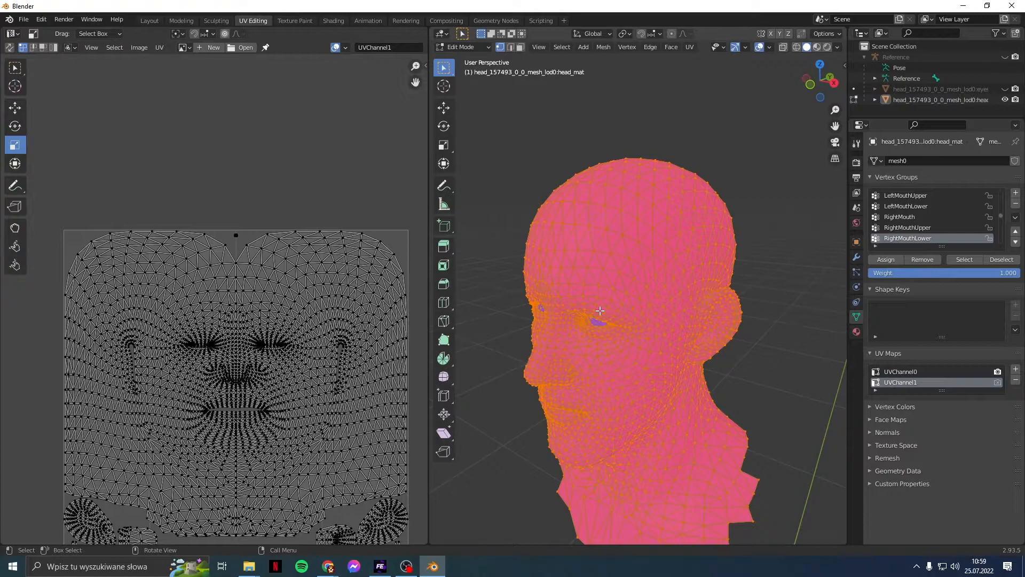
Step: Tilt the head view and scroll the UV editor down to the lower UV islands
scroll(672, 233, up, 8)
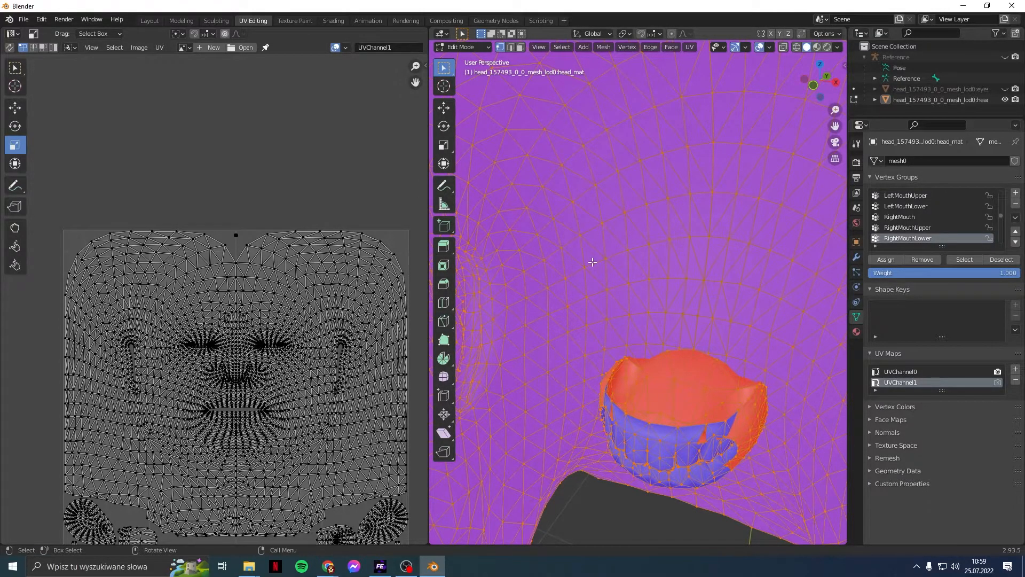
scroll(567, 293, down, 10)
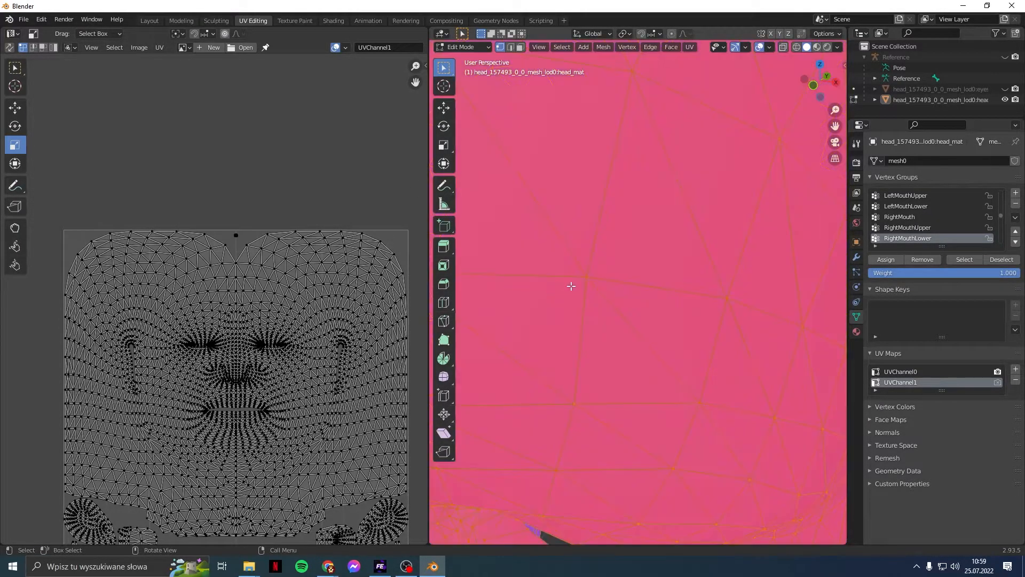
middle_drag(616, 437, 612, 374)
scroll(623, 343, down, 5)
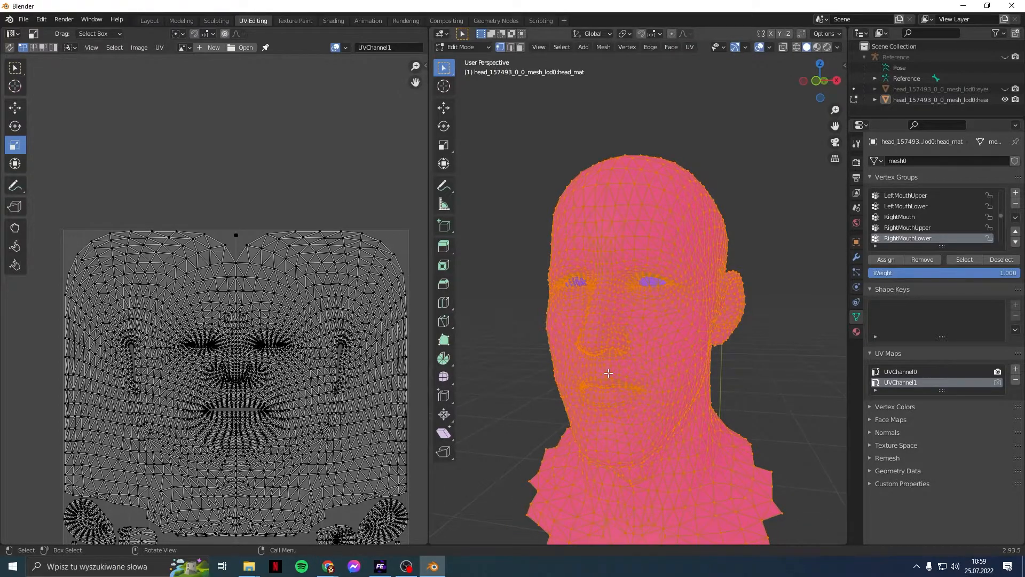
scroll(126, 153, down, 1)
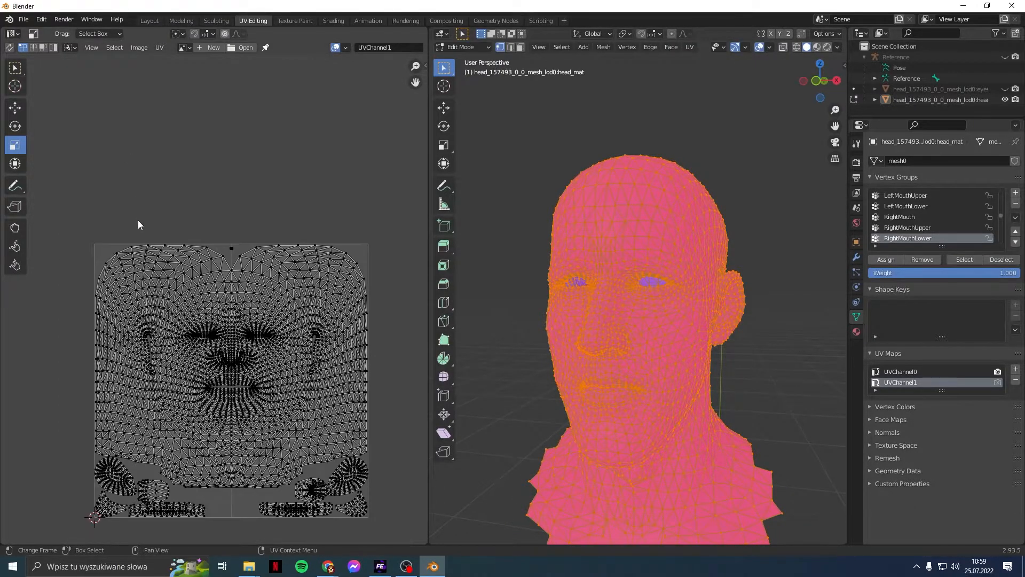
middle_drag(138, 220, 141, 193)
Step: Unhide the eyes object and the Reference armature, then orbit around the head and bones
click(1005, 88)
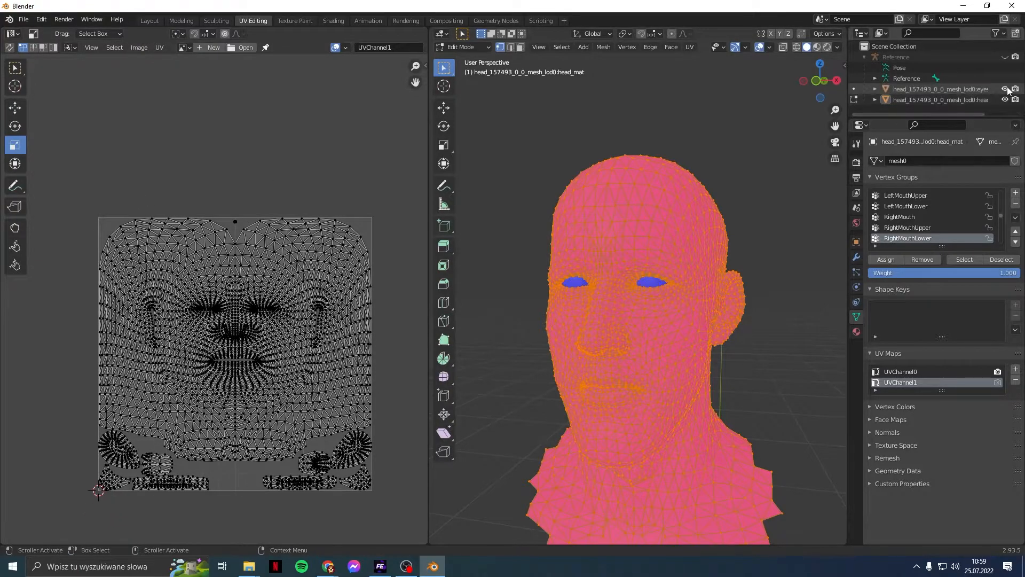
click(1005, 57)
middle_drag(811, 207, 719, 164)
click(24, 20)
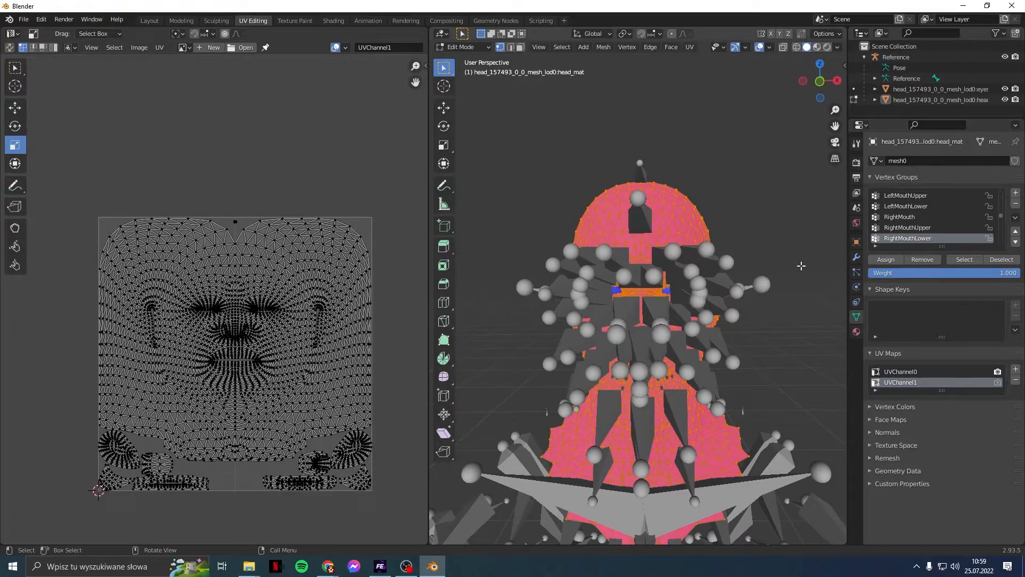
middle_drag(801, 266, 769, 252)
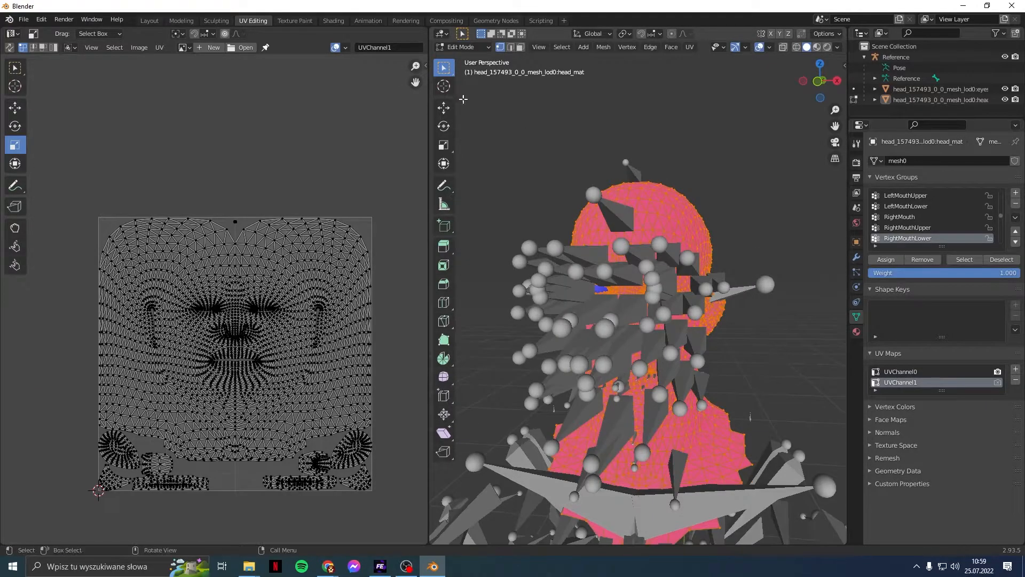
Step: Switch to the Layout workspace, hide the Reference armature and put the head into Edit Mode
click(150, 22)
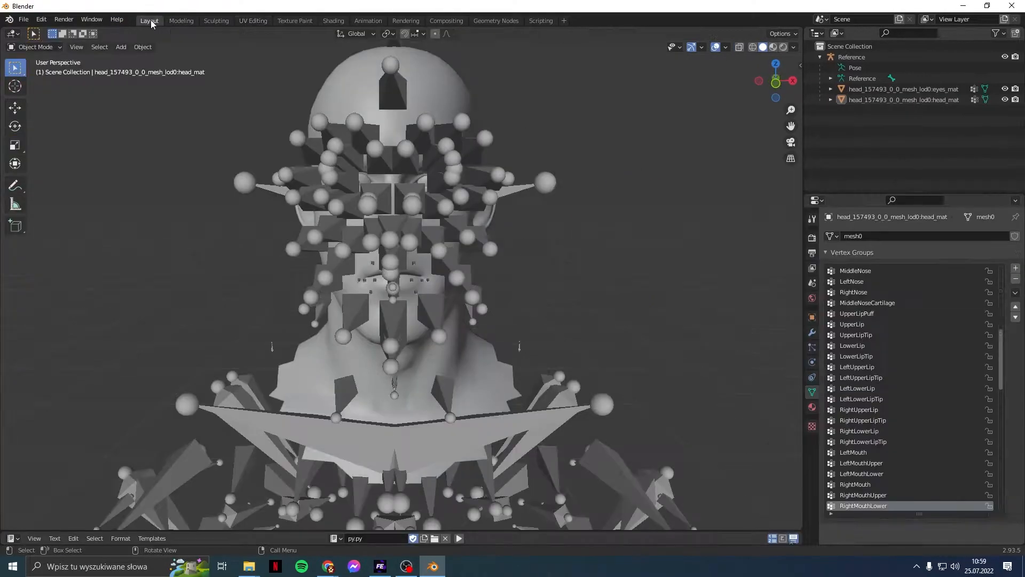
click(1006, 58)
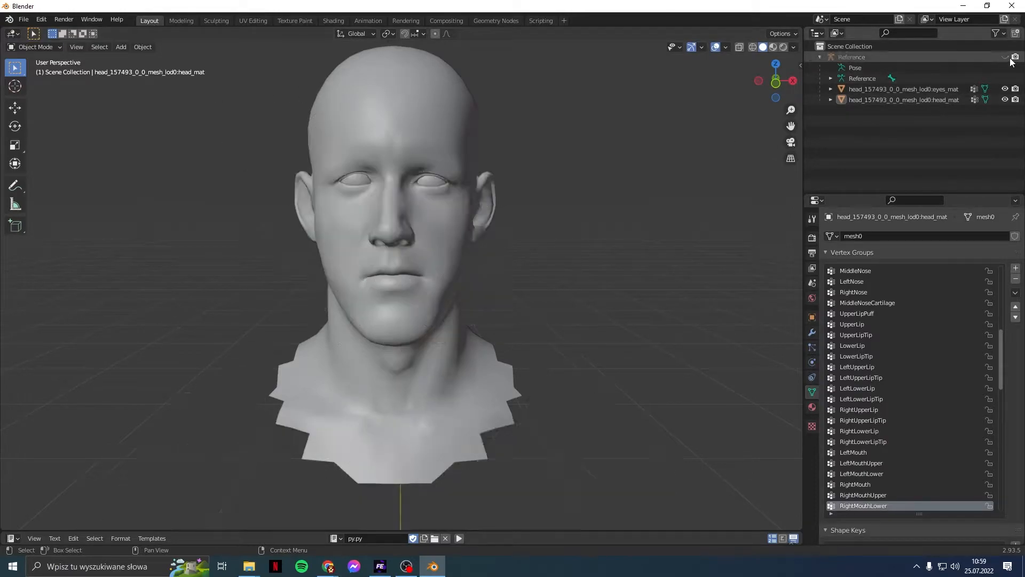
middle_drag(662, 173, 527, 134)
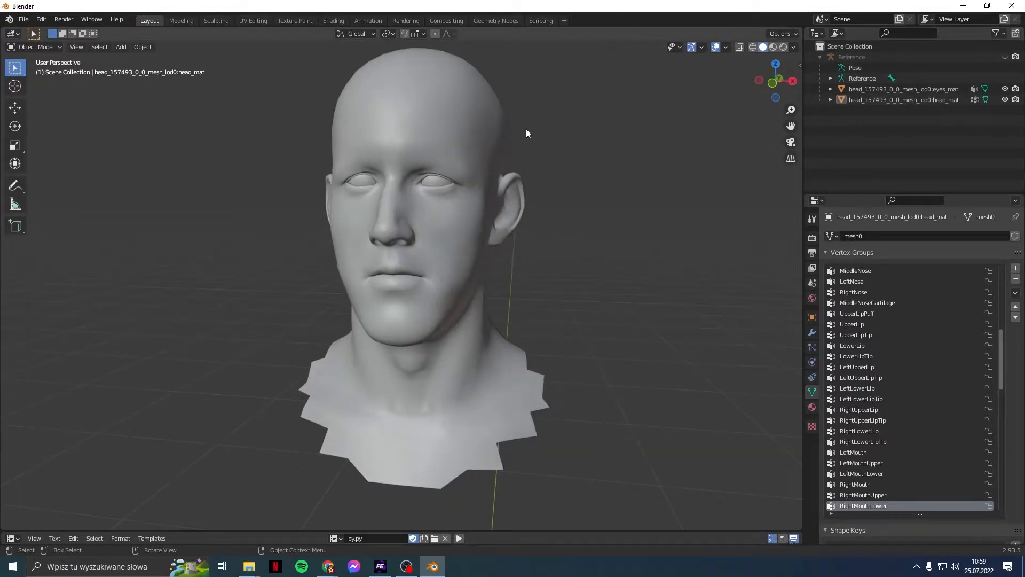
click(44, 46)
click(37, 70)
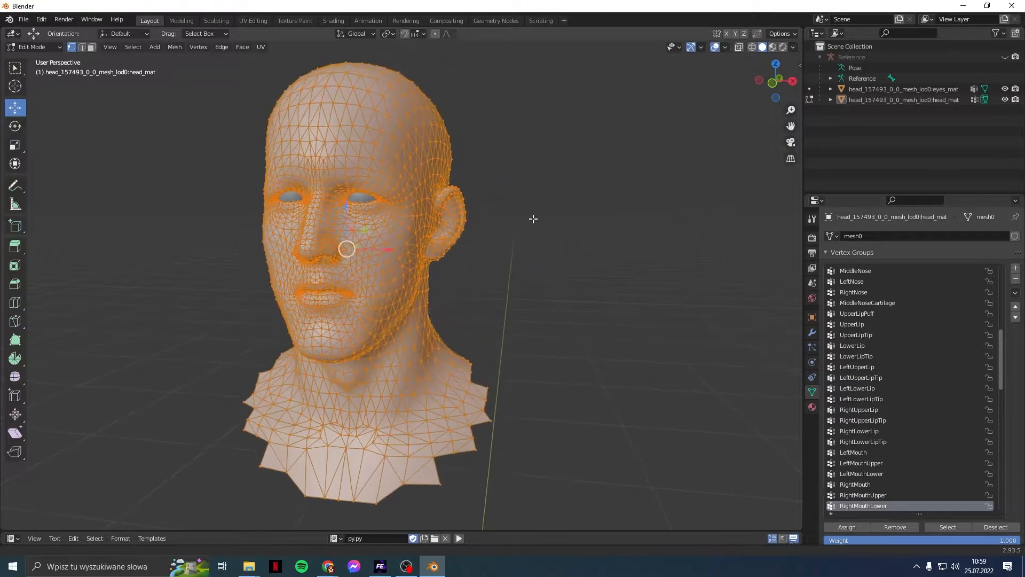
Step: Deselect everything and select the whole connected ear piece with L
click(534, 219)
middle_drag(536, 219, 499, 229)
click(489, 224)
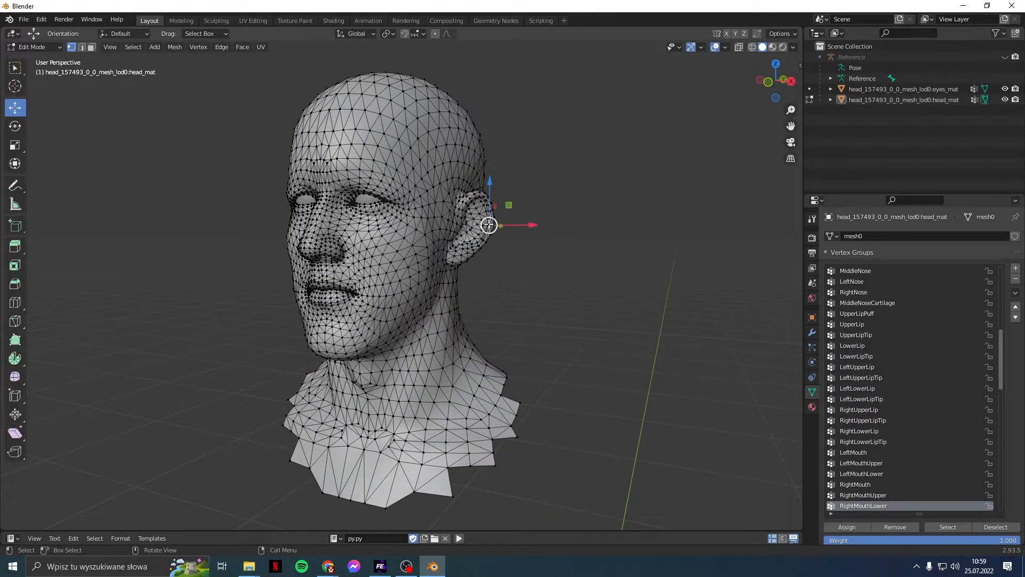
key(l)
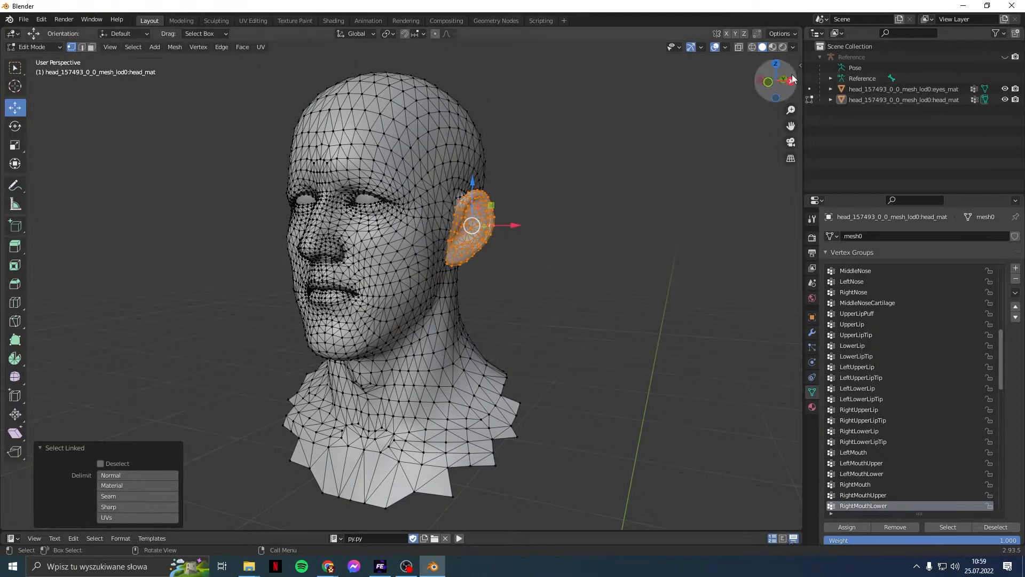
Step: Switch to Weight Paint mode and display the Head and Neck group weights
click(53, 47)
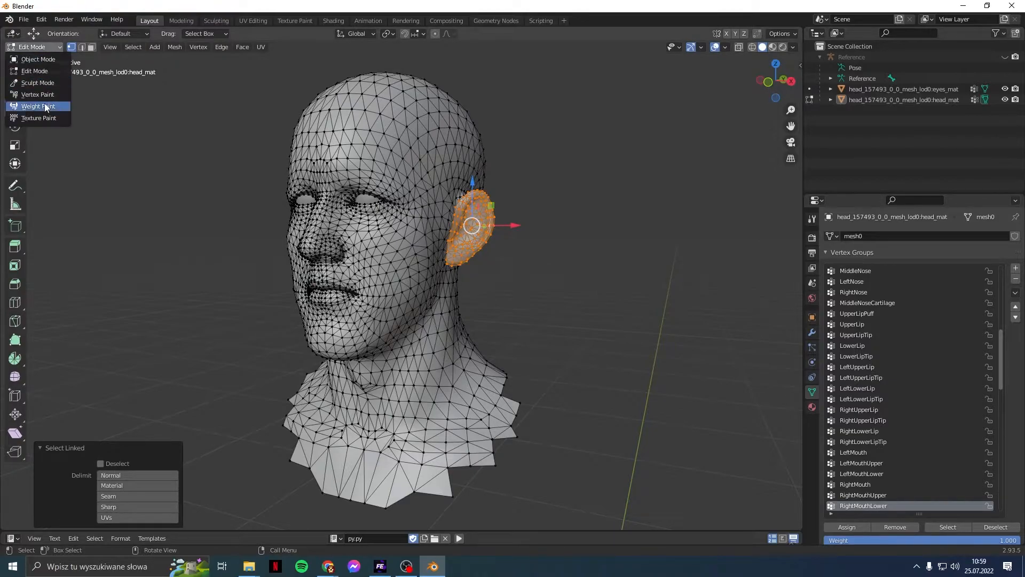
click(49, 106)
scroll(880, 334, up, 10)
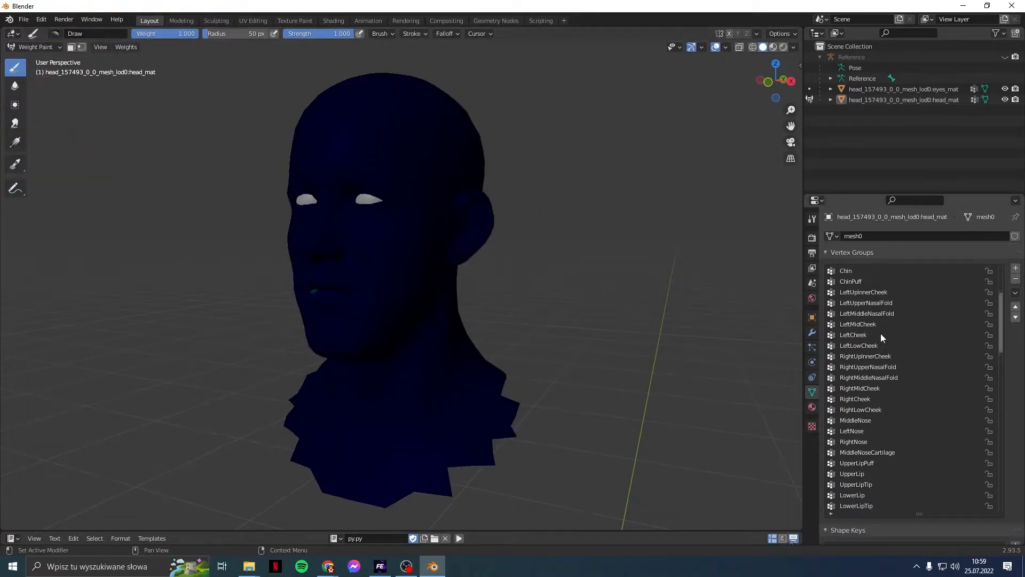
scroll(870, 315, up, 1)
click(857, 281)
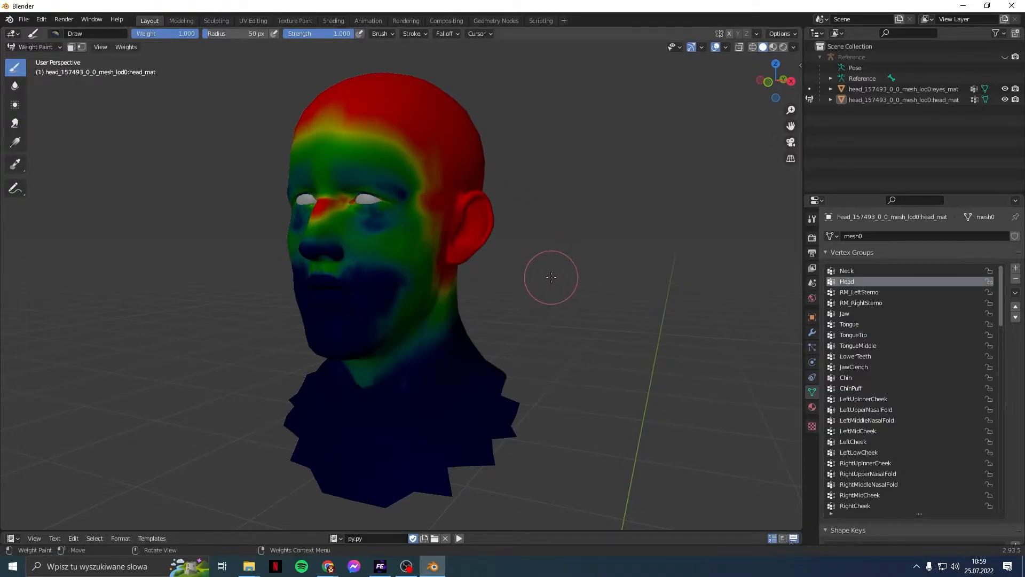
click(851, 272)
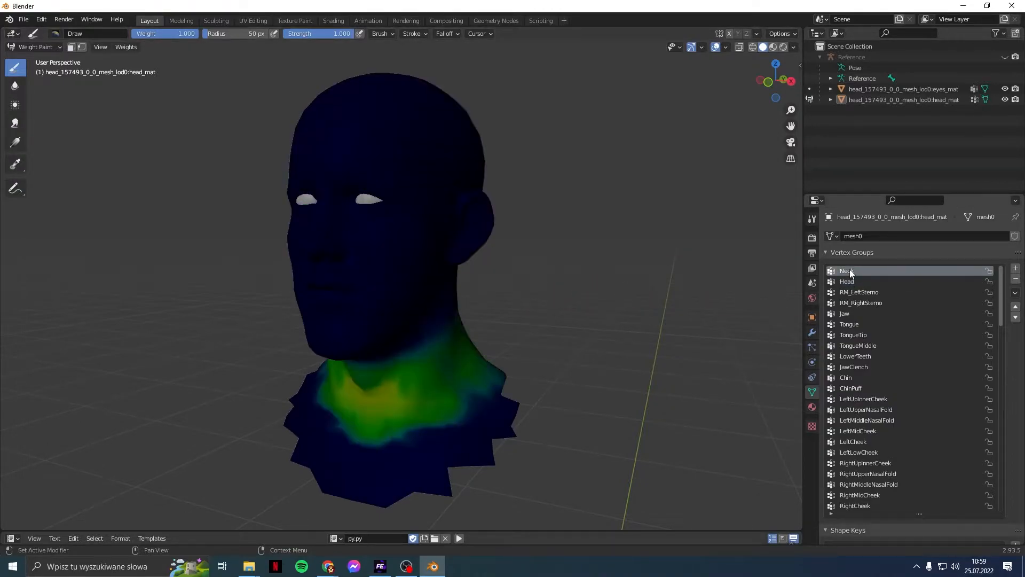
Step: Step through the vertex groups, including Neck, Head and TongueTip, with the arrow keys
key(Down)
key(Down)
key(Down)
key(Down)
key(Down)
key(Down)
key(Down)
key(Down)
key(Down)
key(Down)
key(Down)
key(Down)
key(Down)
key(Down)
key(Down)
key(Down)
key(Down)
key(Down)
key(Down)
key(Down)
key(Down)
key(Down)
key(Down)
key(Down)
key(Down)
key(Down)
key(Down)
key(Down)
key(Down)
key(Down)
key(Down)
key(Down)
key(Down)
key(Down)
key(Down)
key(Down)
key(Down)
key(Down)
key(Down)
key(Down)
key(Down)
key(Down)
key(Down)
key(Down)
key(Down)
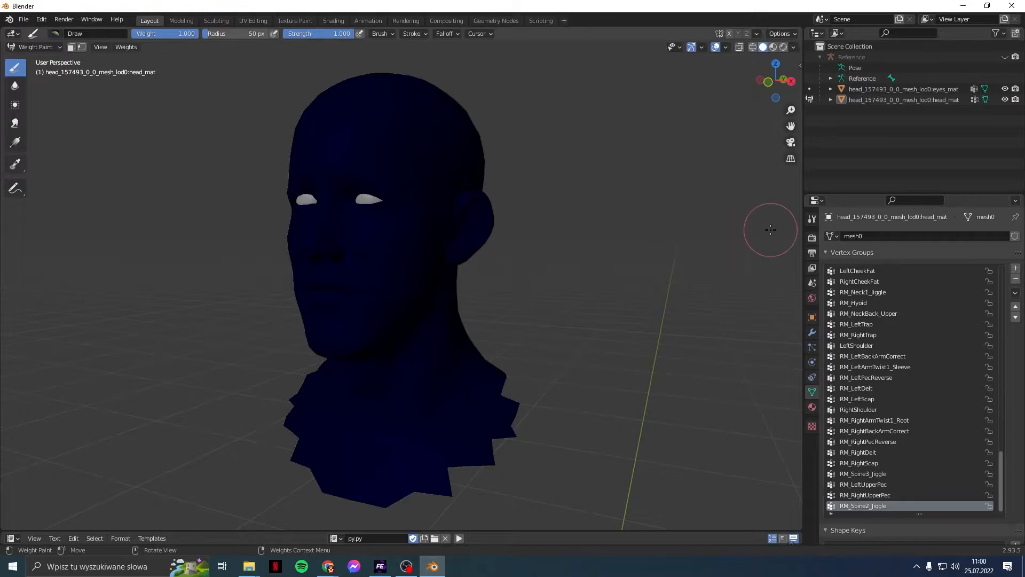
key(Down)
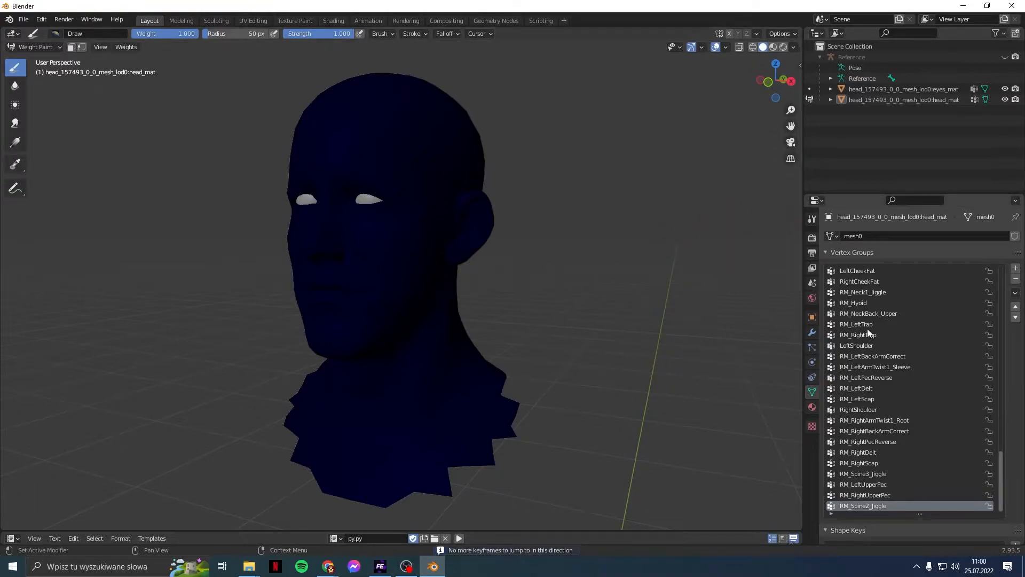
key(Up)
key(Up)
key(Up)
key(Up)
key(Up)
key(Up)
key(Up)
key(Up)
key(Up)
key(Up)
key(Up)
key(Up)
key(Up)
key(Up)
key(Up)
key(Up)
key(Up)
key(Up)
key(Up)
key(Up)
key(Up)
key(Up)
key(Up)
key(Up)
key(Up)
key(Up)
key(Up)
key(Up)
key(Up)
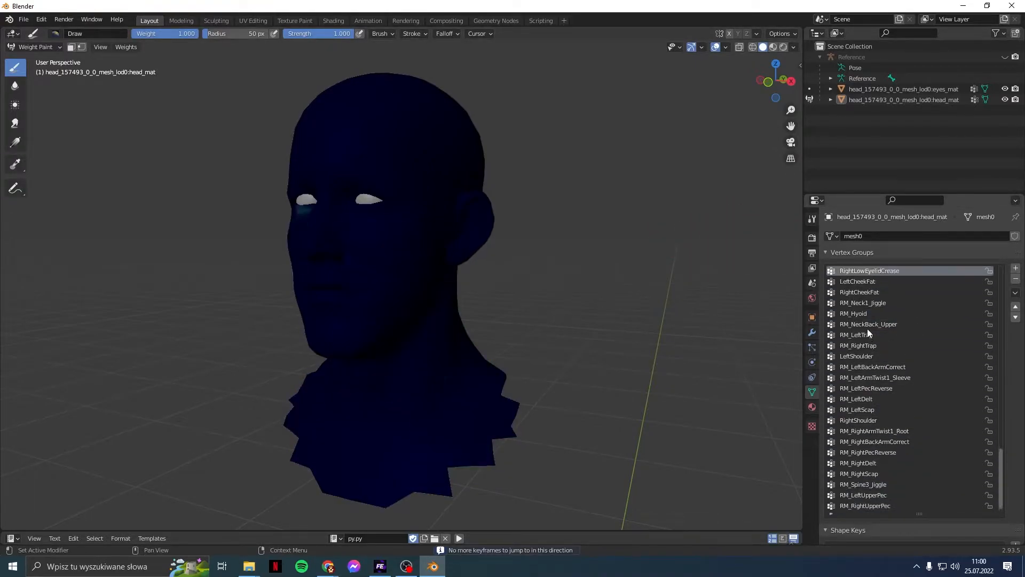
key(Up)
key(Up)
key(Up)
key(Up)
key(Up)
key(Up)
key(Up)
key(Up)
key(Up)
key(Up)
key(Up)
key(Up)
key(Up)
key(Up)
key(Up)
key(Up)
key(Up)
key(Up)
key(Up)
key(Up)
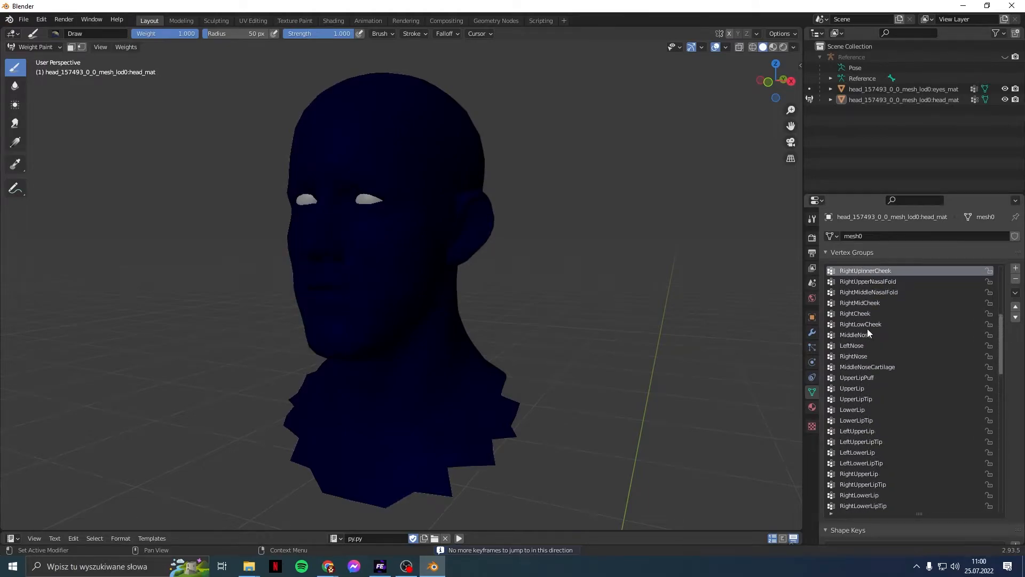
key(Down)
key(Up)
key(Up)
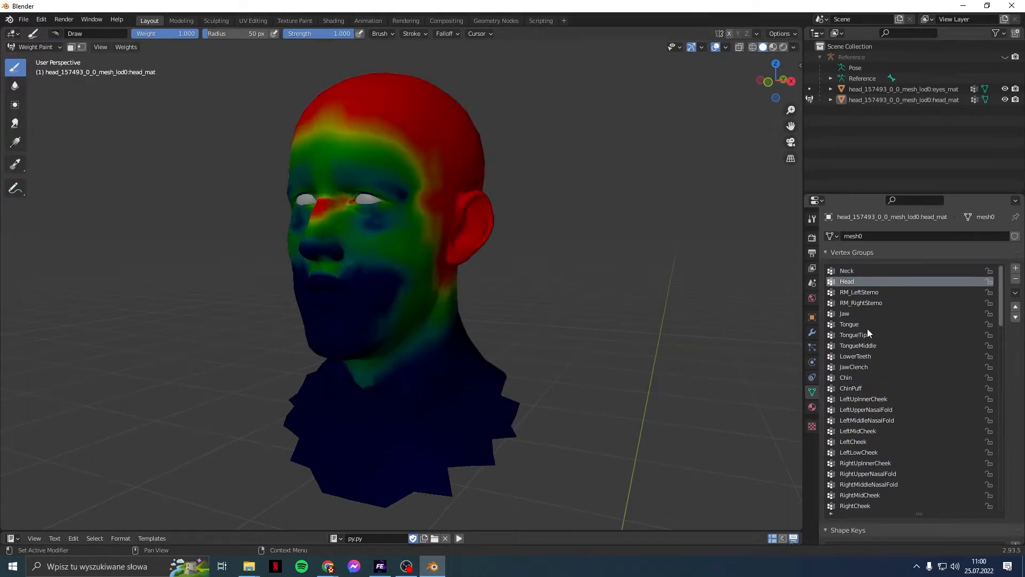
key(Down)
key(Down)
key(Down)
key(Down)
key(Down)
key(Down)
key(Down)
key(Down)
key(Down)
key(Down)
key(Down)
key(Down)
key(Down)
key(Down)
key(Down)
key(Down)
key(Down)
key(Down)
key(Down)
key(Down)
key(Down)
key(Down)
key(Down)
key(Down)
key(Down)
key(Down)
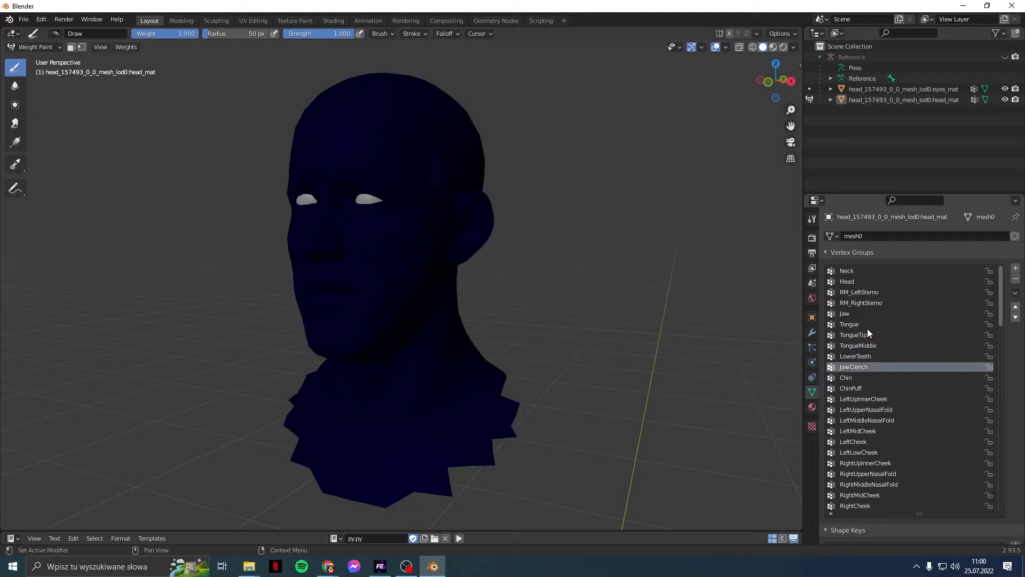
key(Down)
key(Down)
key(Down)
key(Down)
key(Down)
key(Down)
key(Down)
key(Down)
key(Down)
key(Down)
key(Down)
key(Down)
key(Down)
key(Down)
key(Down)
key(Down)
key(Down)
key(Down)
key(Down)
key(Down)
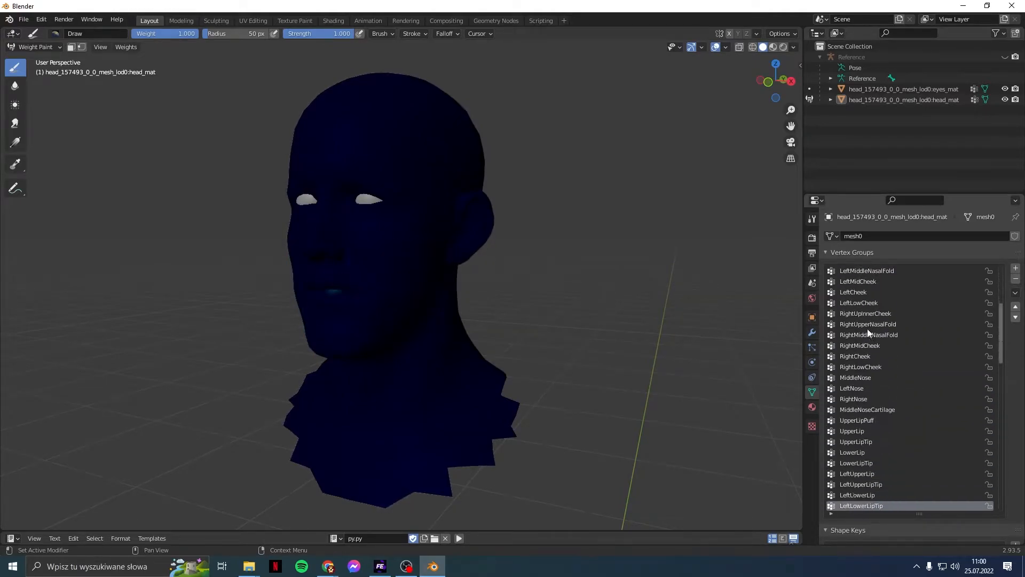
key(Down)
key(Down)
key(Down)
key(Down)
key(Down)
key(Down)
key(Down)
key(Down)
key(Down)
key(Down)
key(Down)
key(Down)
key(Down)
key(Down)
key(Down)
key(Down)
key(Down)
key(Down)
key(Down)
key(Down)
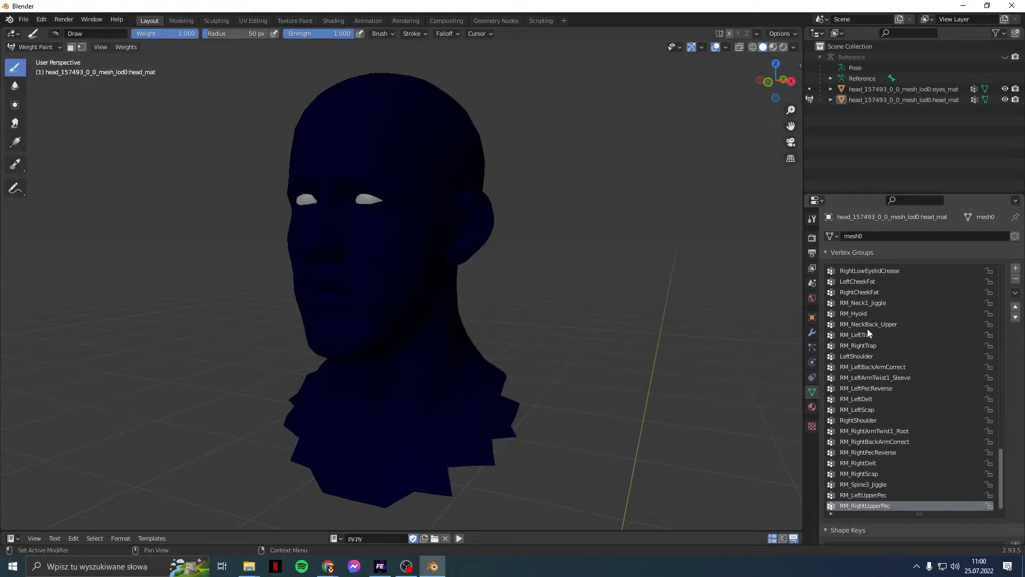
scroll(483, 349, up, 8)
Step: Orbit around the neck and switch the head back into Edit Mode
middle_drag(483, 350, 280, 406)
shift+middle_drag(462, 447, 160, 274)
scroll(431, 331, down, 3)
middle_drag(529, 393, 452, 247)
click(33, 47)
click(32, 69)
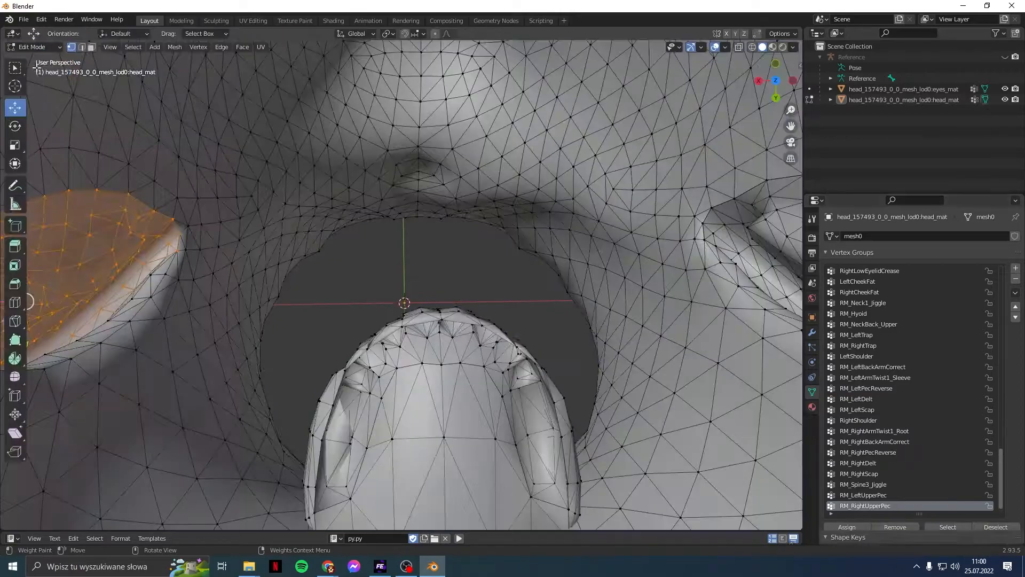
Step: Select the connected teeth, gums, palate and inner mouth pieces with Ctrl+L and L
click(240, 154)
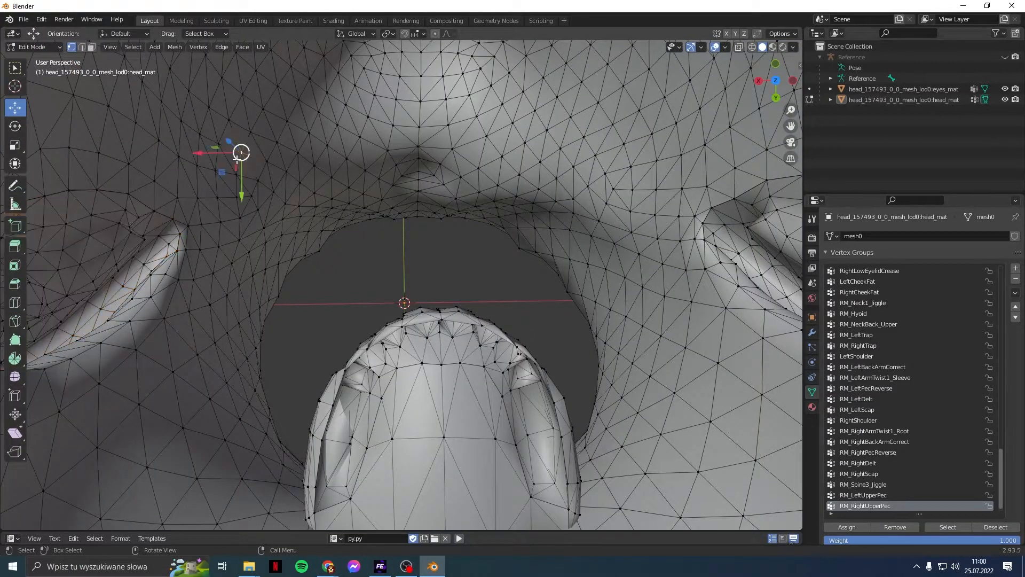
click(442, 363)
middle_drag(419, 360, 436, 304)
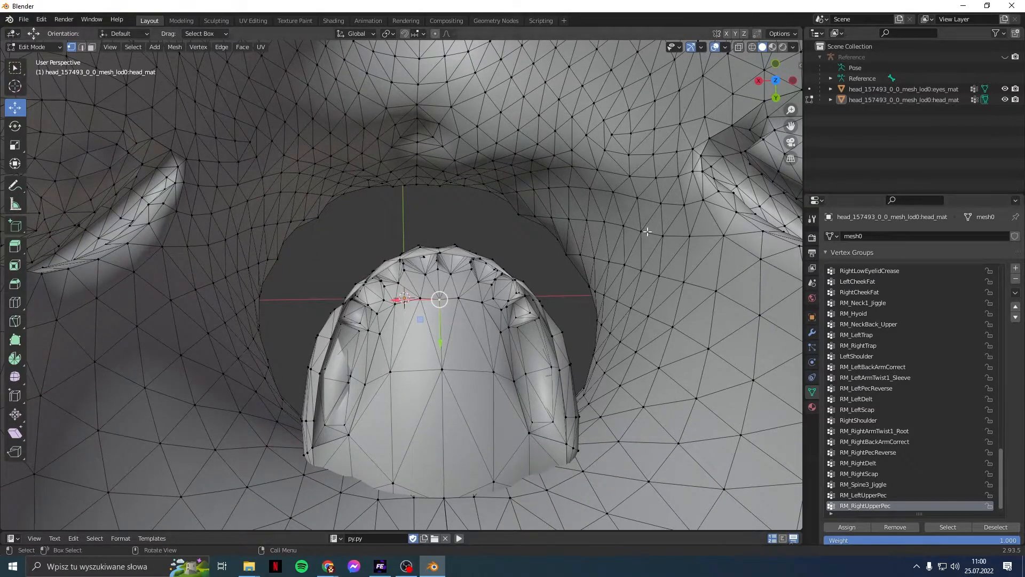
key(ctrl+l)
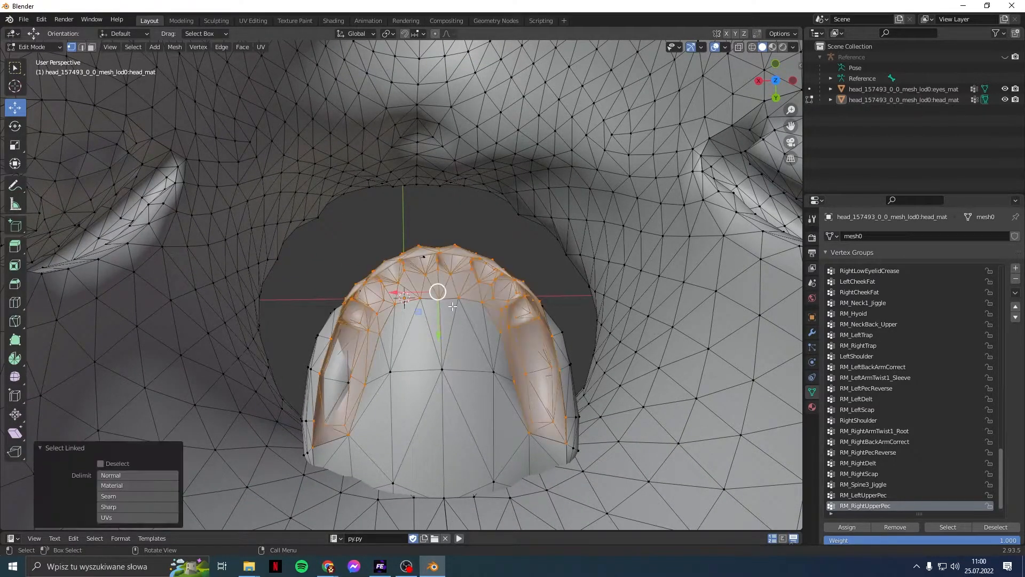
shift+click(442, 368)
key(ctrl+l)
middle_drag(508, 383, 565, 341)
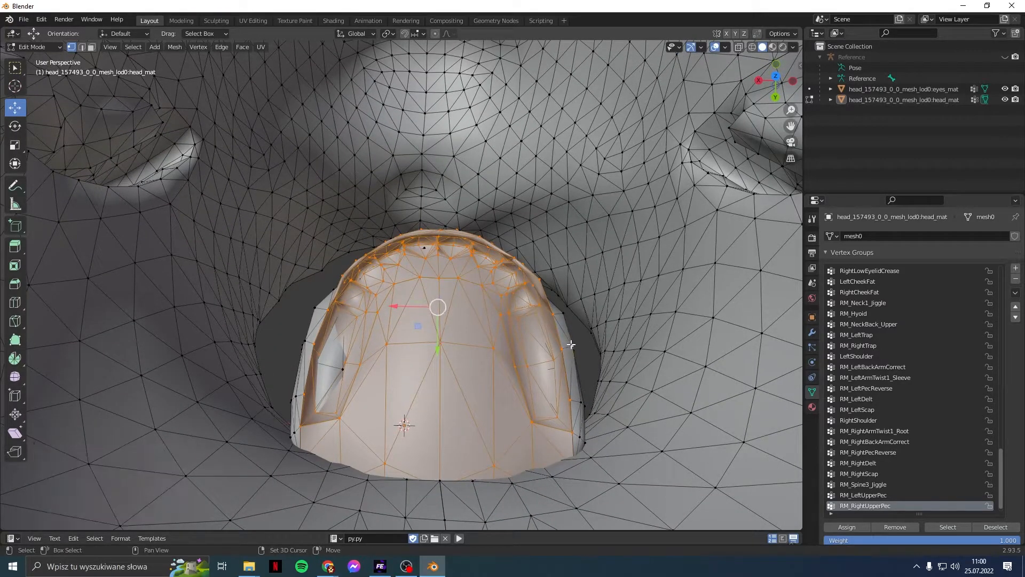
key(l)
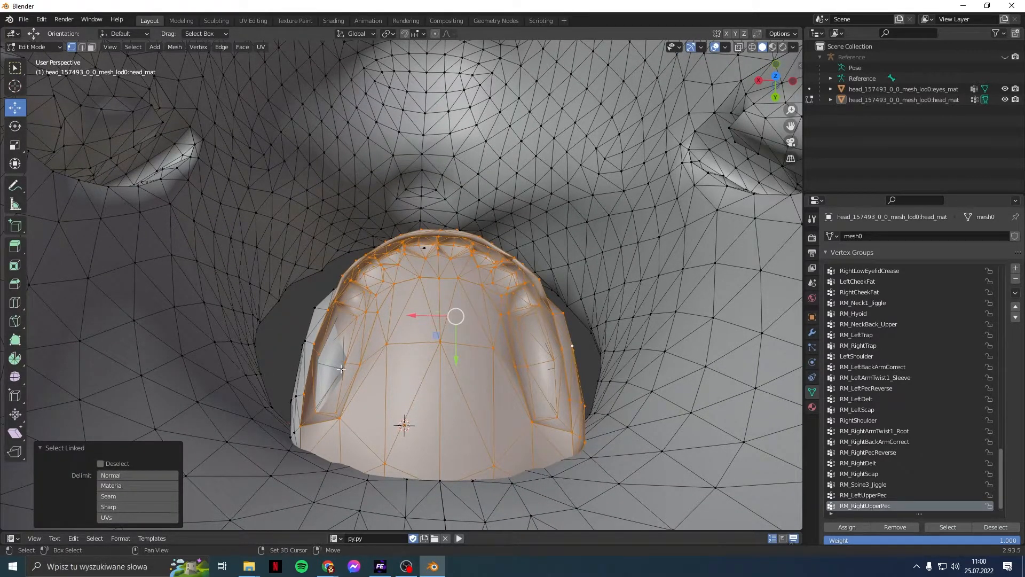
key(l)
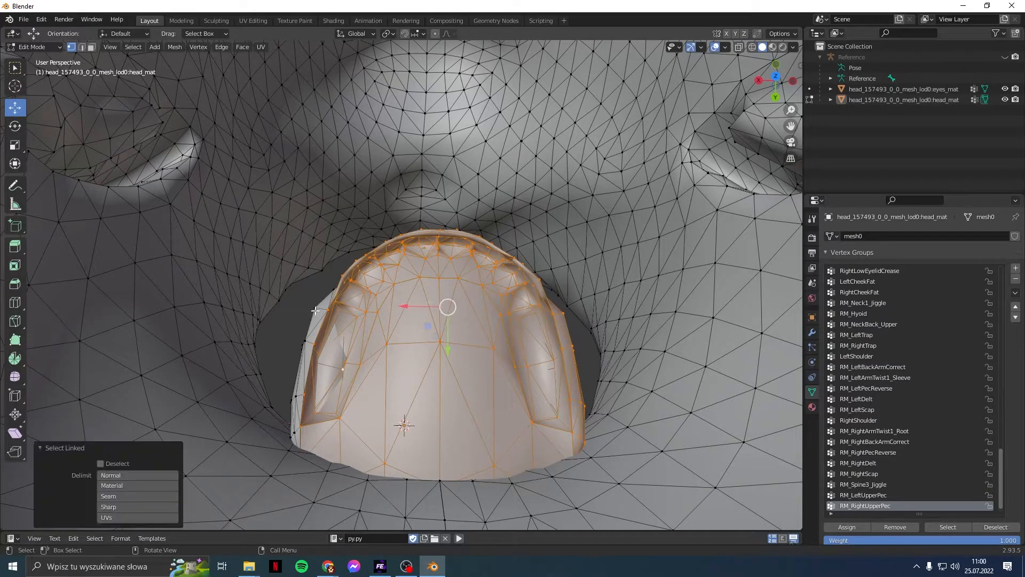
key(l)
middle_drag(414, 357, 440, 416)
key(l)
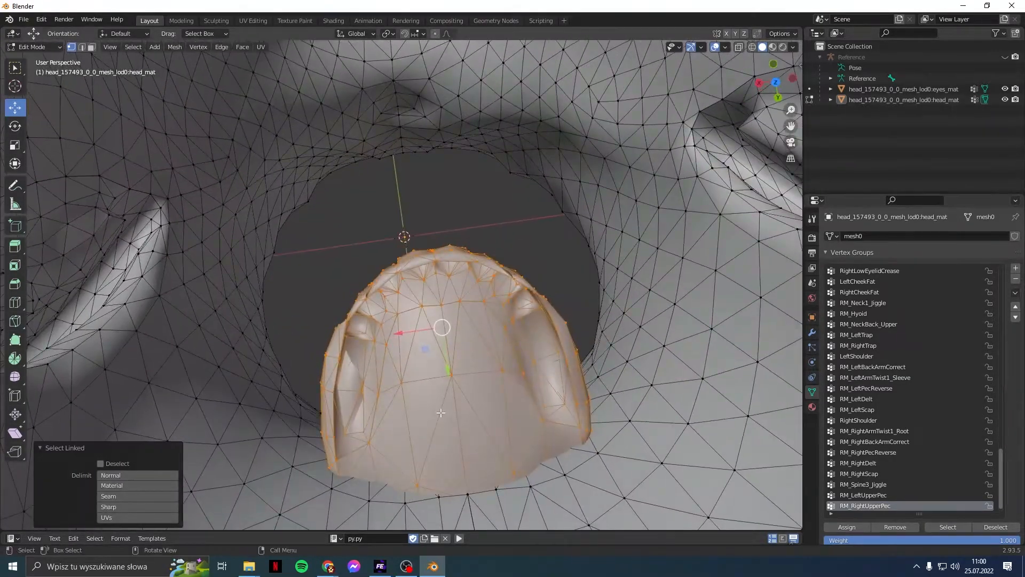
Step: Move the selected mouth pieces -0.1 m along Y
drag(453, 364, 427, 174)
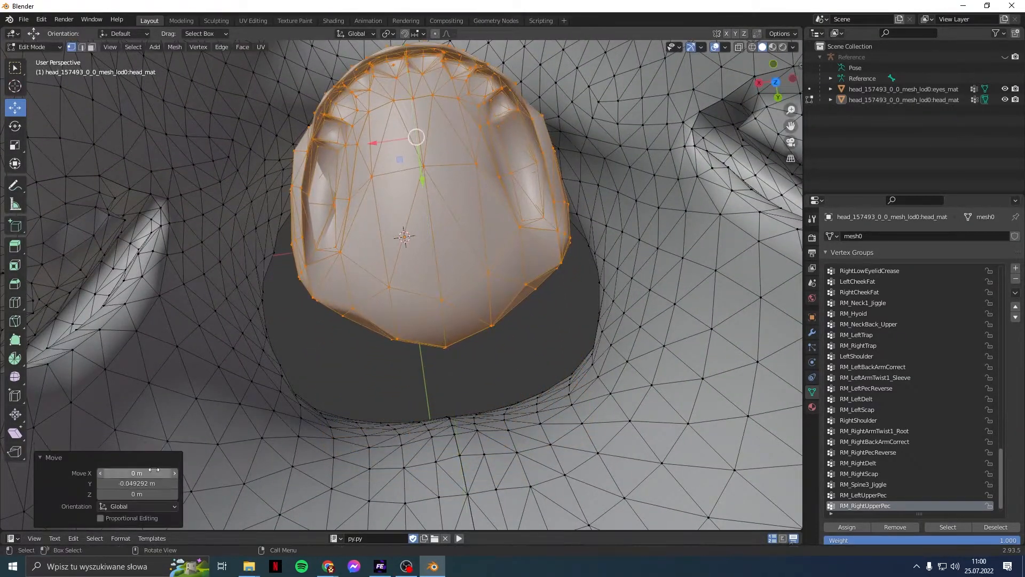
click(139, 482)
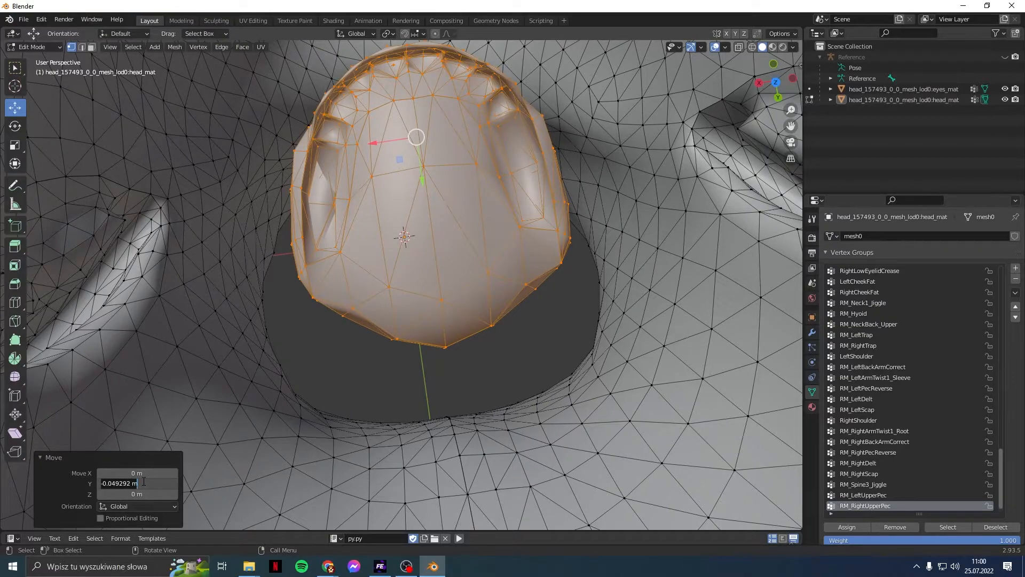
text(-0.1)
key(Return)
Step: Check the teeth placement from front and side views in X-ray, then return to solid shading
middle_drag(220, 372, 338, 266)
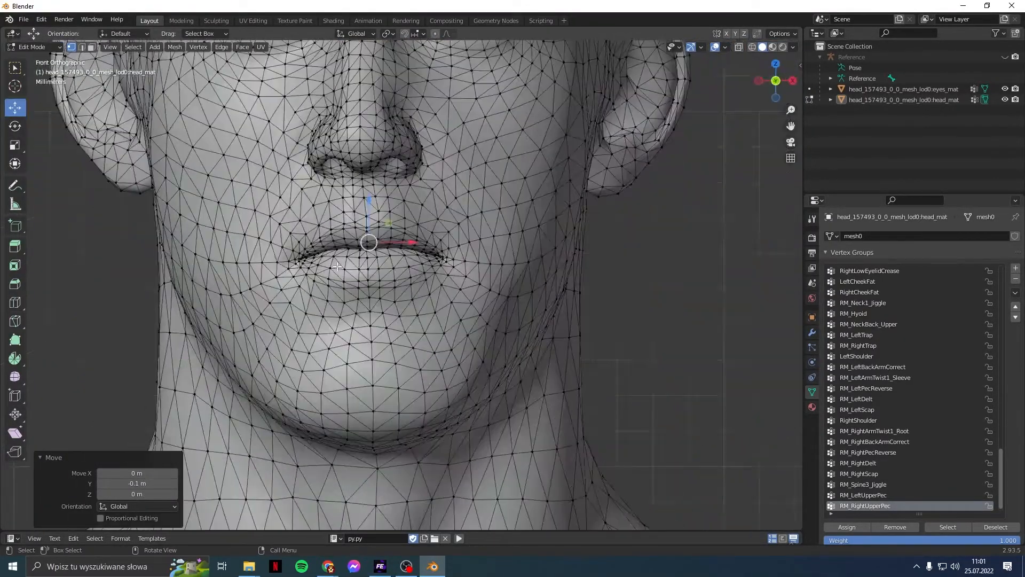
scroll(337, 266, up, 5)
key(KP_1)
key(KP_3)
scroll(337, 266, down, 2)
key(KP_Decimal)
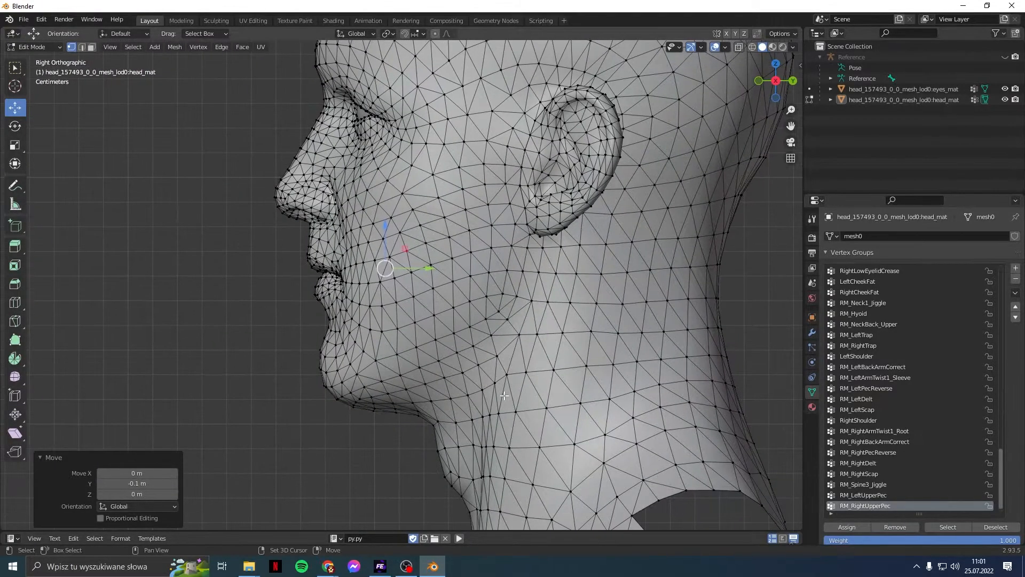
click(753, 47)
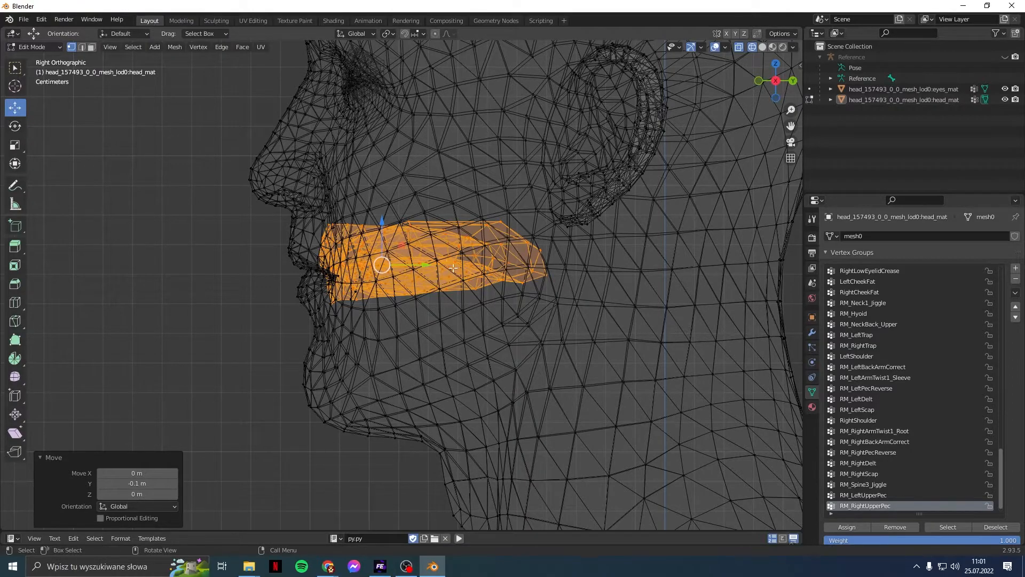
click(762, 49)
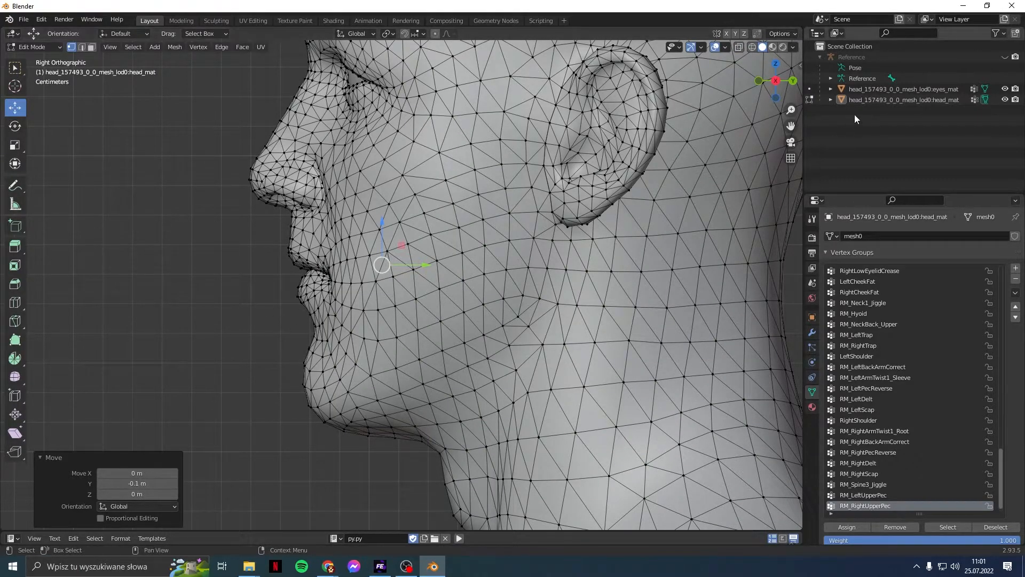
Step: Return to Object Mode and show the Reference armature again around the head
click(809, 100)
middle_drag(440, 286, 550, 294)
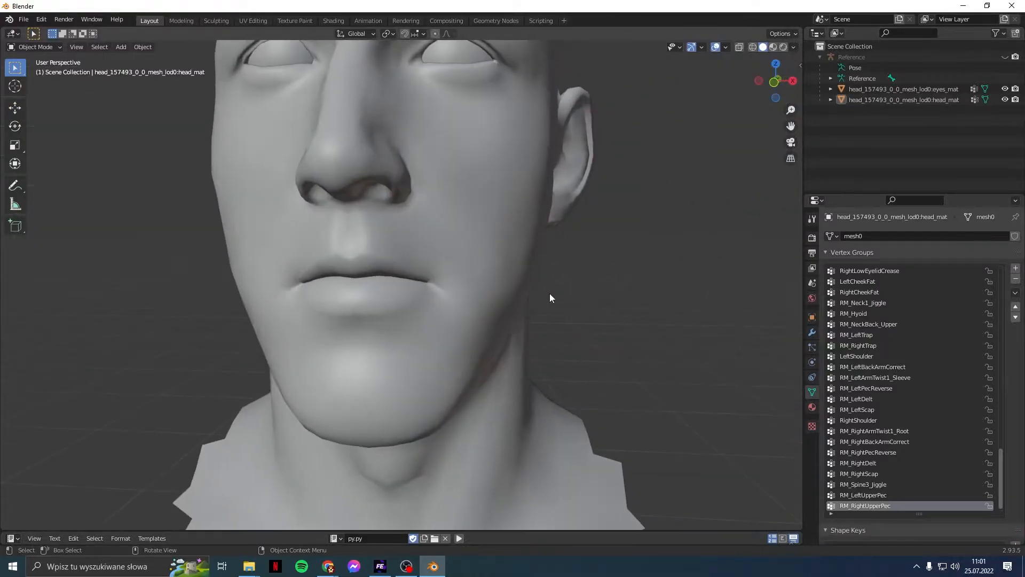
click(1004, 57)
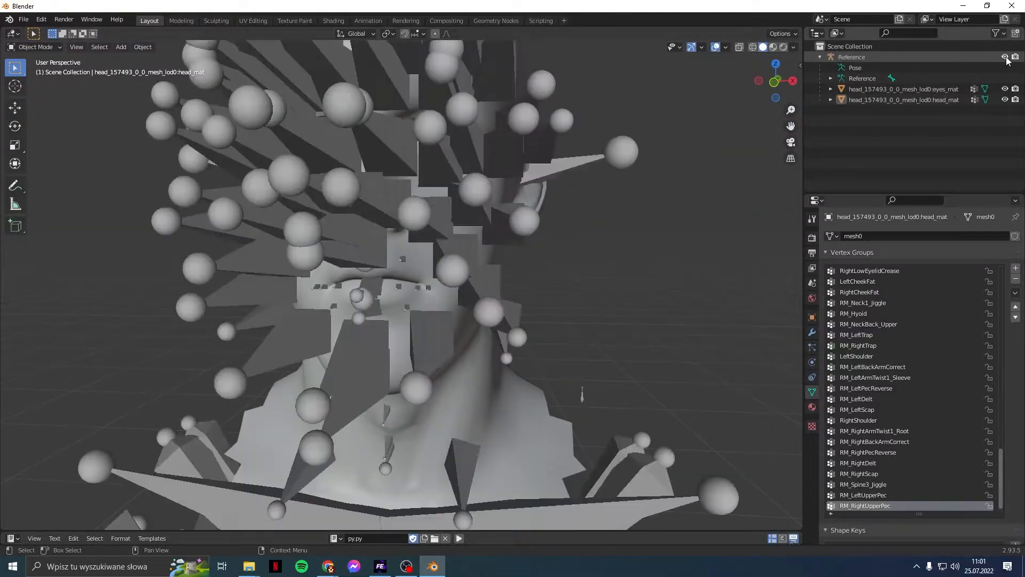
scroll(586, 191, down, 2)
middle_drag(620, 214, 629, 219)
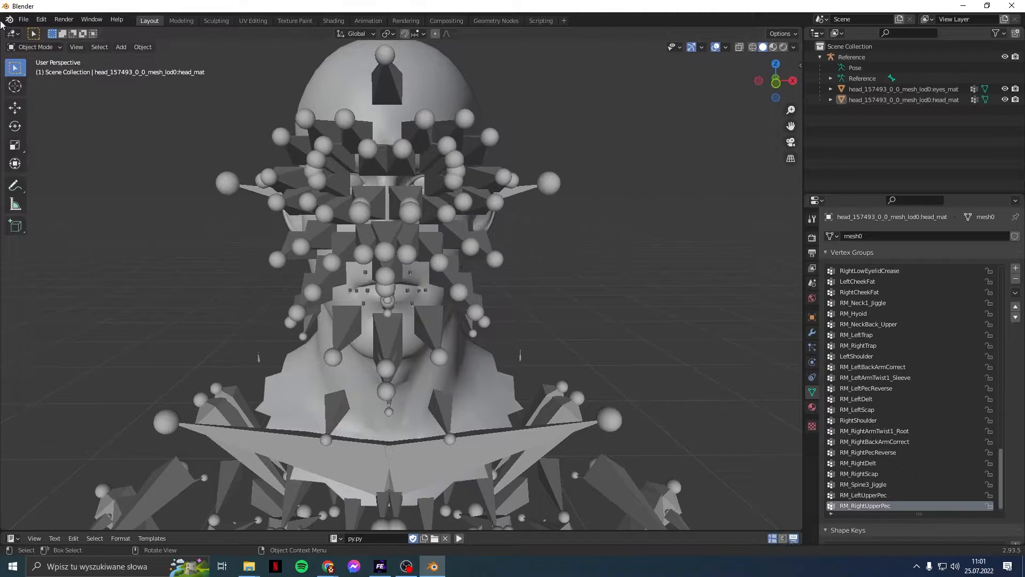
click(23, 19)
mouse_move(40, 175)
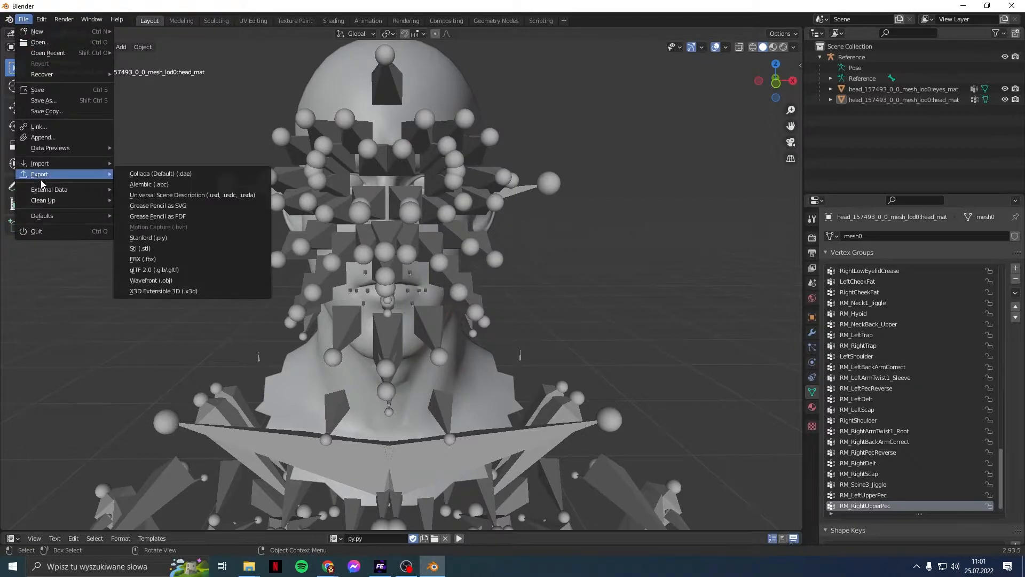
Step: Start an FBX export into the player's main folder with the file name head.fbx
click(156, 261)
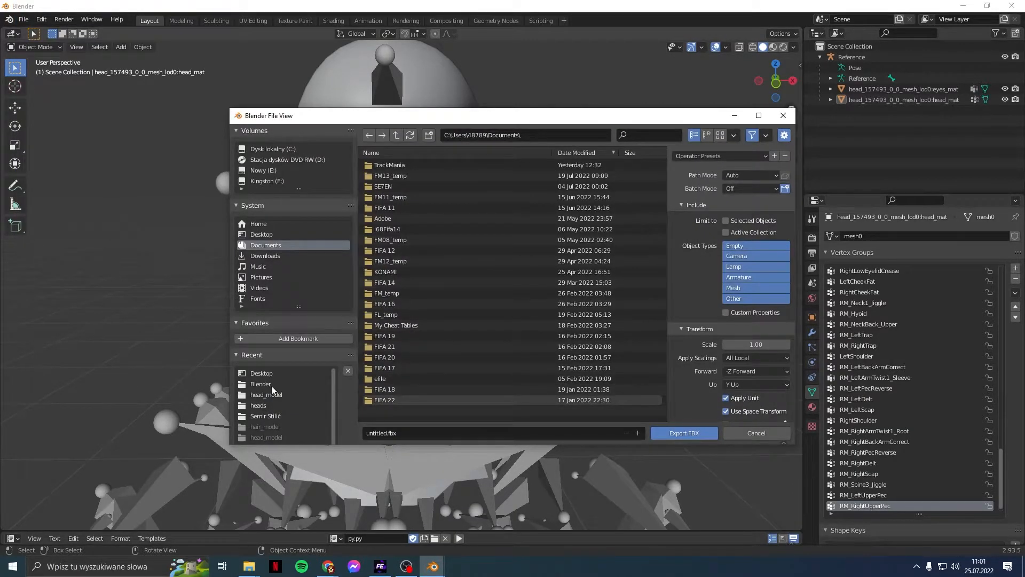
click(277, 403)
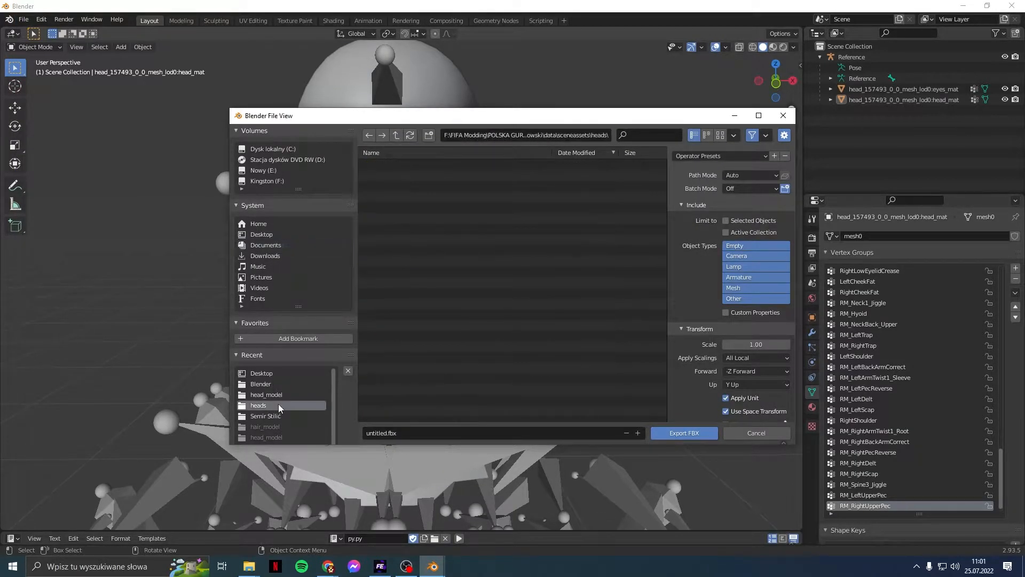
click(395, 134)
click(395, 133)
click(395, 134)
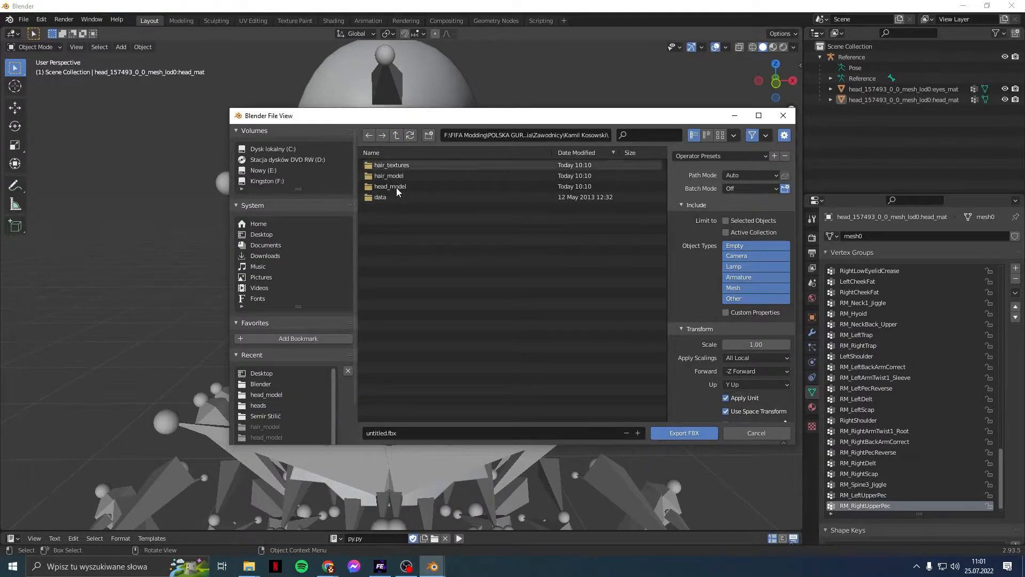
click(494, 433)
text(head)
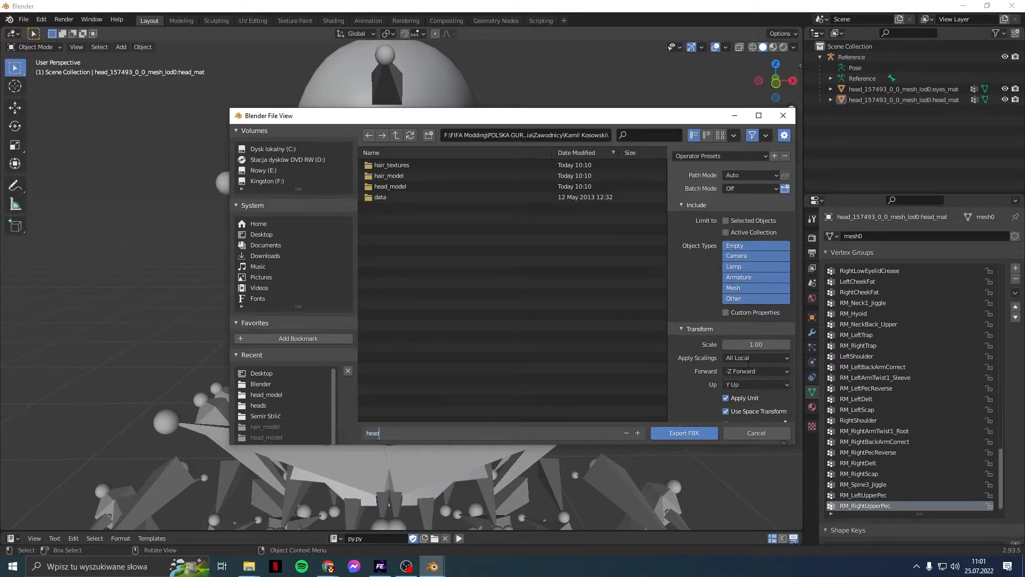
key(Return)
Step: Set export scale 0.01, enable Tangent Space under Geometry, and export the FBX
click(753, 345)
text(0.)
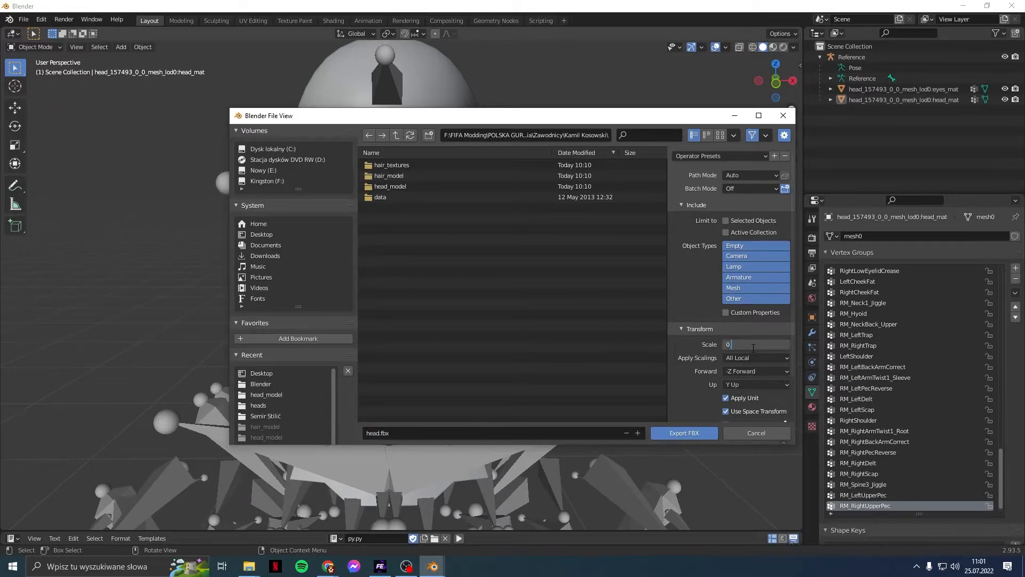
key(Return)
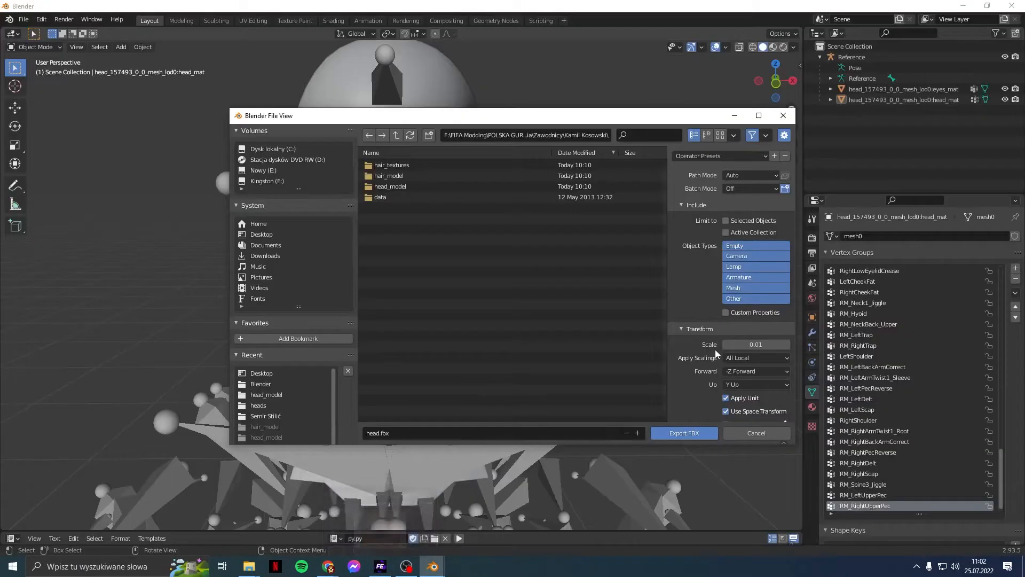
scroll(718, 374, down, 1)
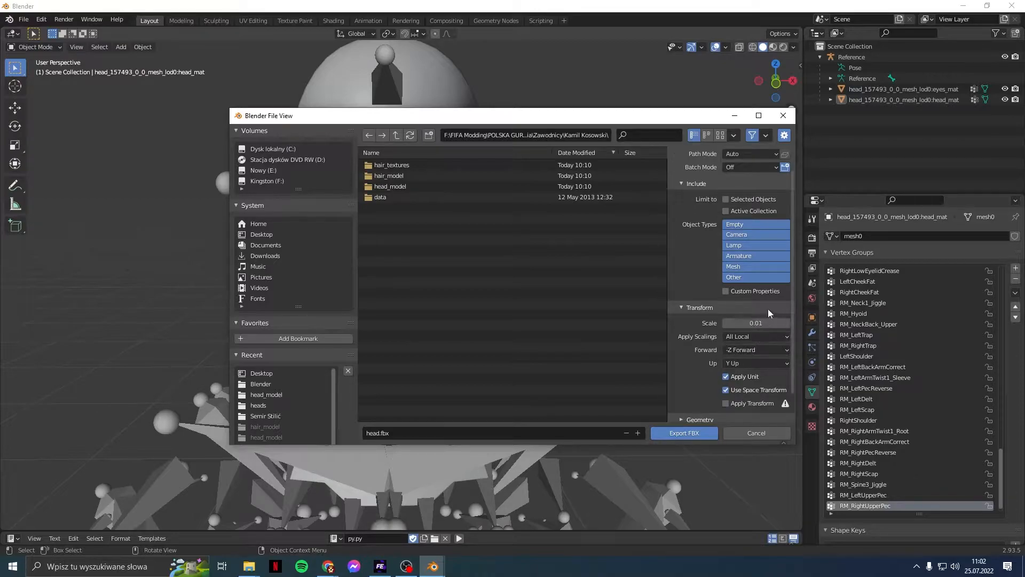
scroll(694, 365, down, 1)
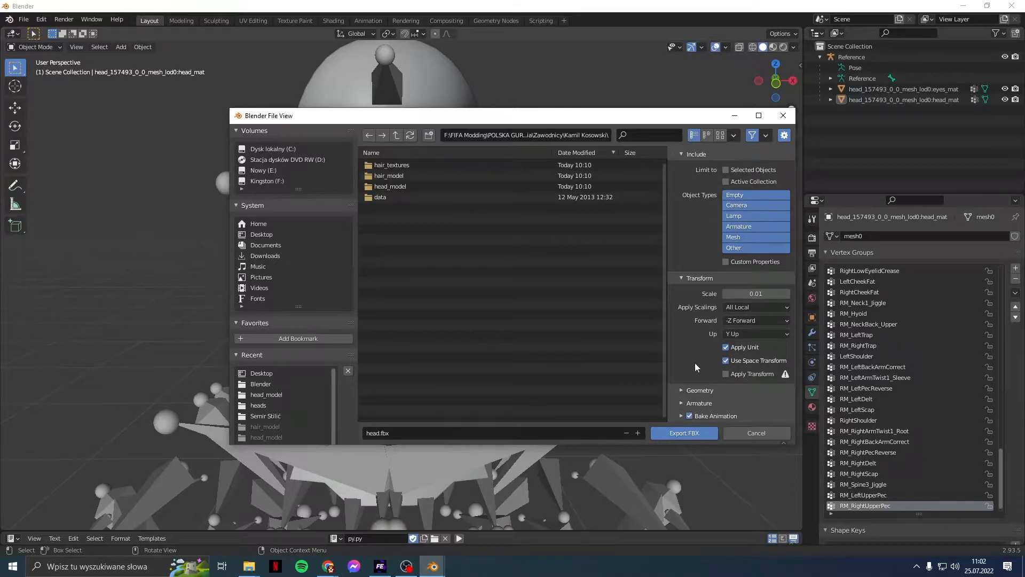
click(700, 391)
scroll(700, 393, down, 3)
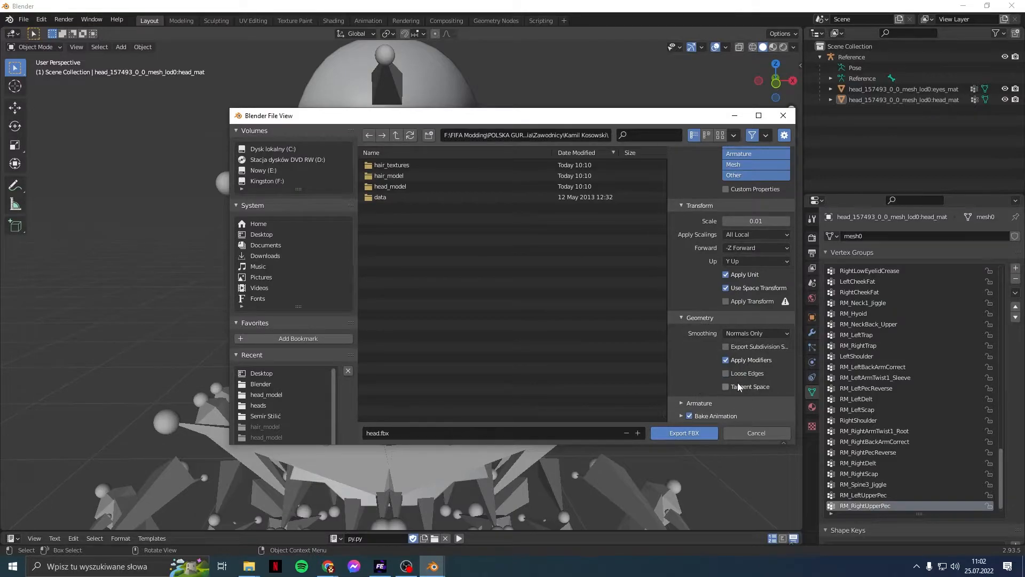
click(727, 386)
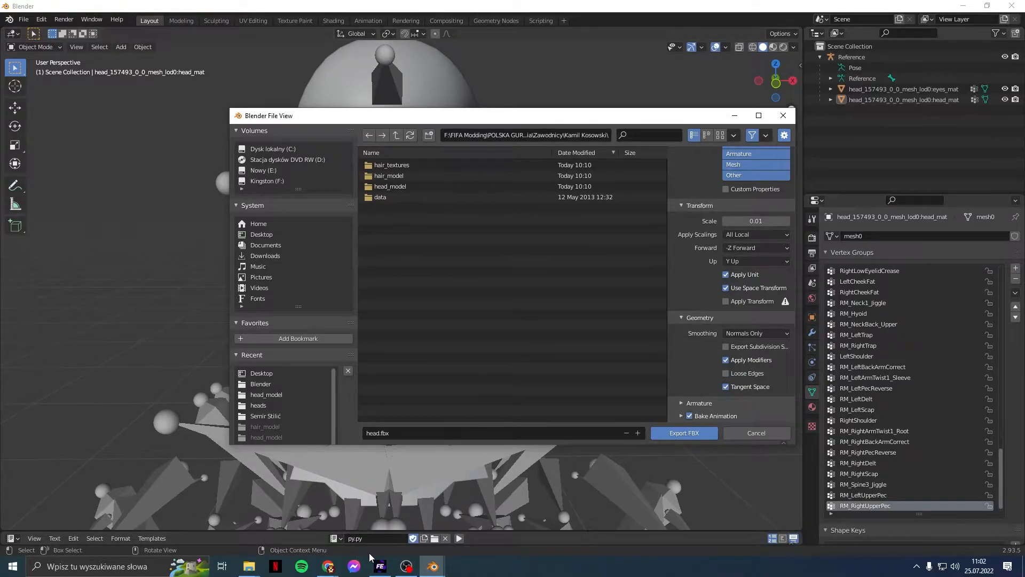
click(392, 511)
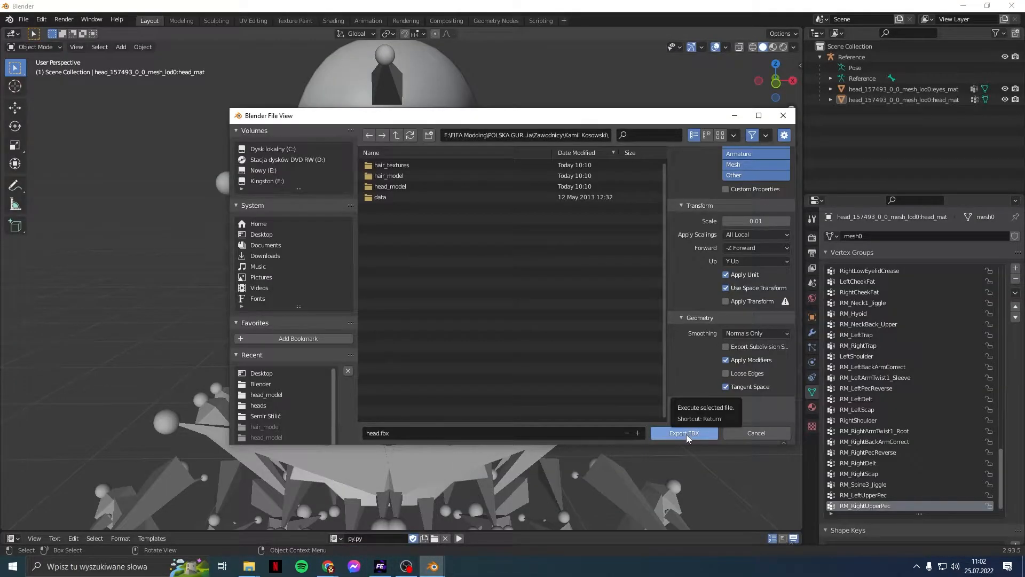
click(686, 433)
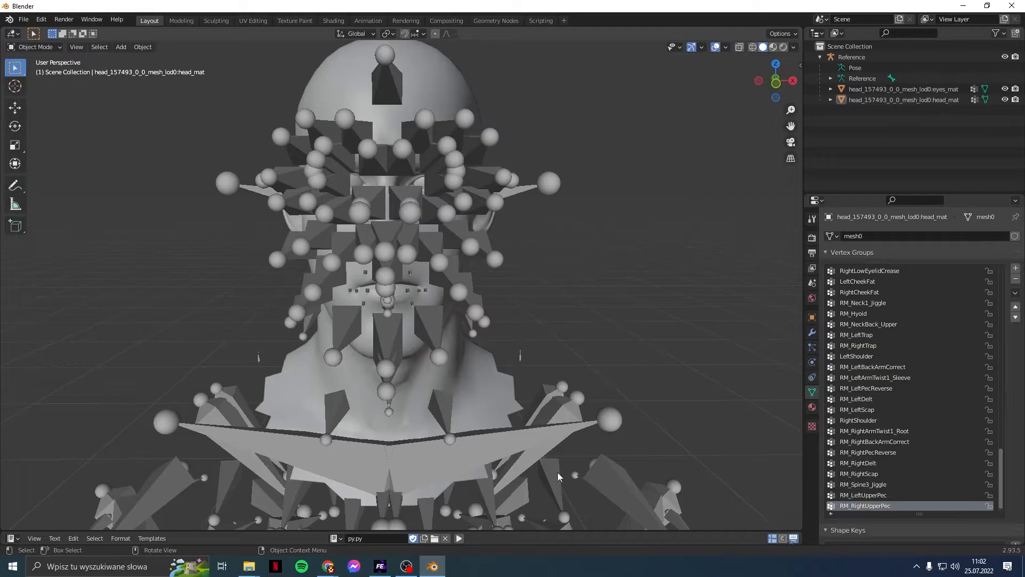
Step: In FIFA Editor Tool, find the head assets in player_241000's var_0 folder
click(380, 566)
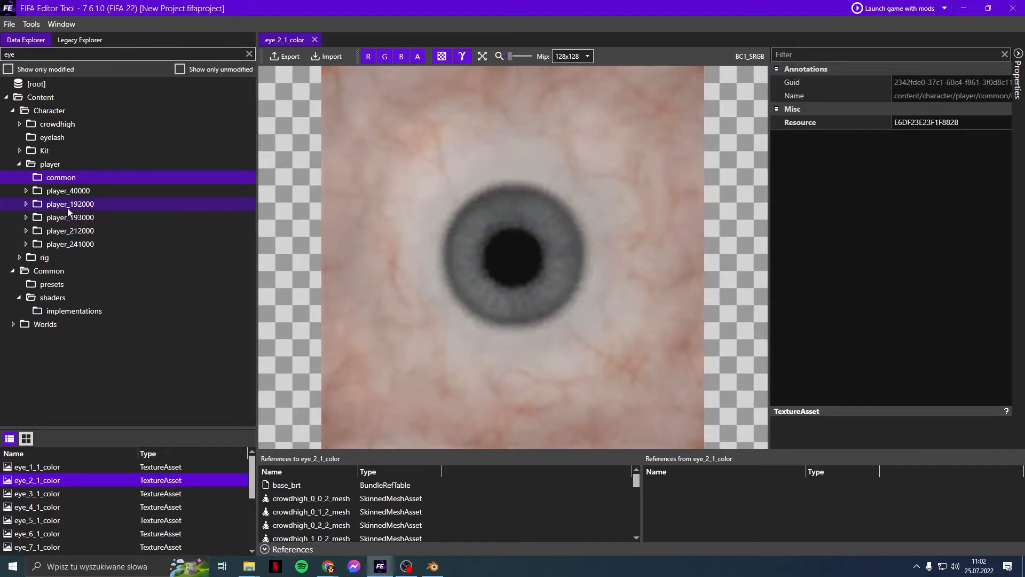
click(71, 245)
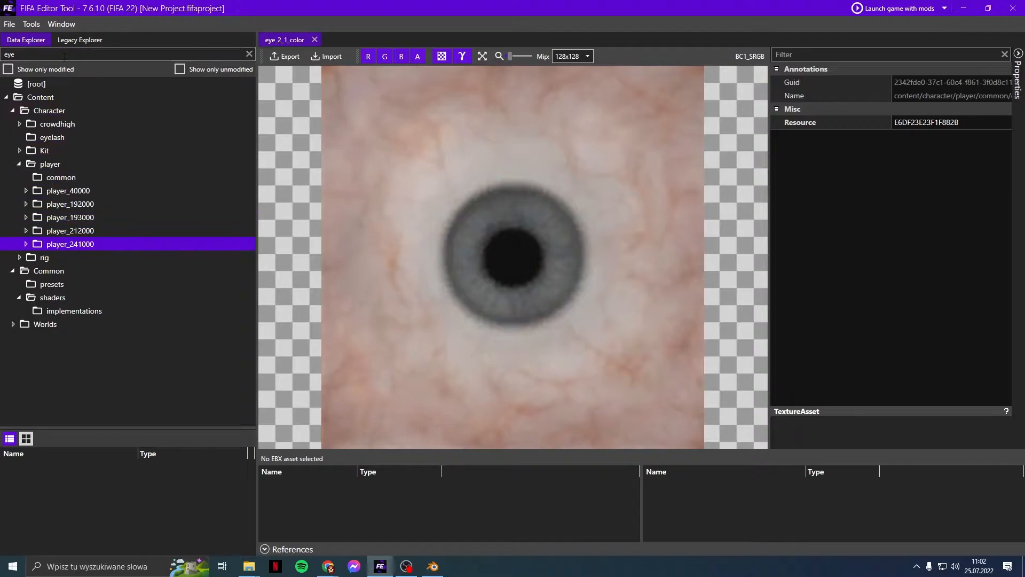
text(kobel)
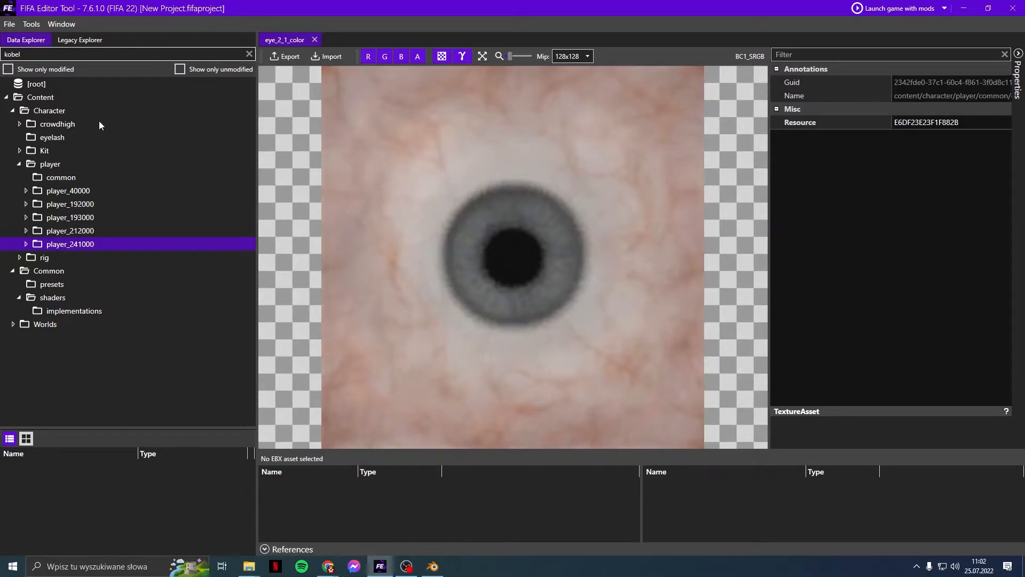
click(79, 164)
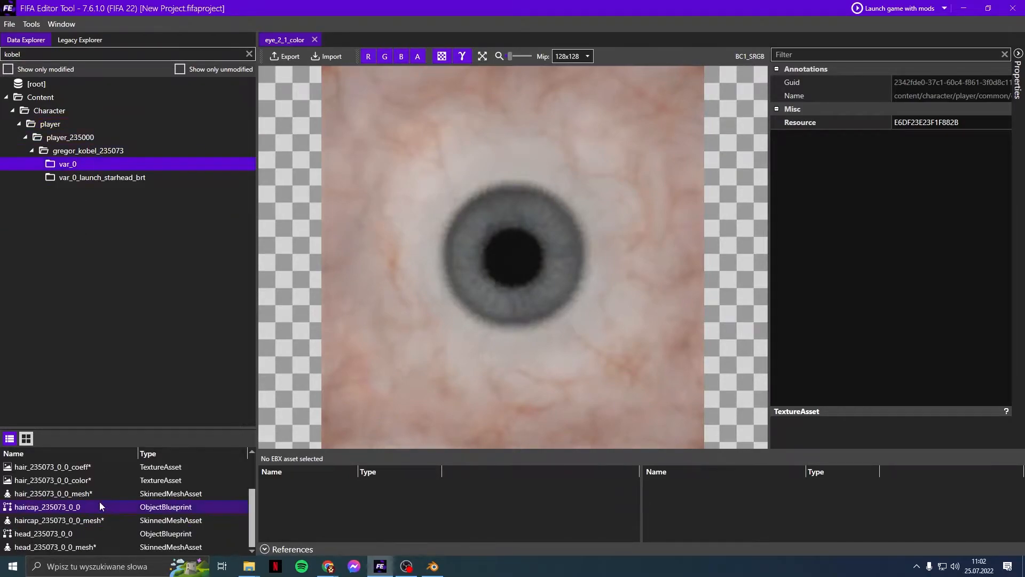
Step: Try importing head.fbx into head_235073_0_0_mesh; it fails for lacking LODs, so return to Blender
right_click(90, 548)
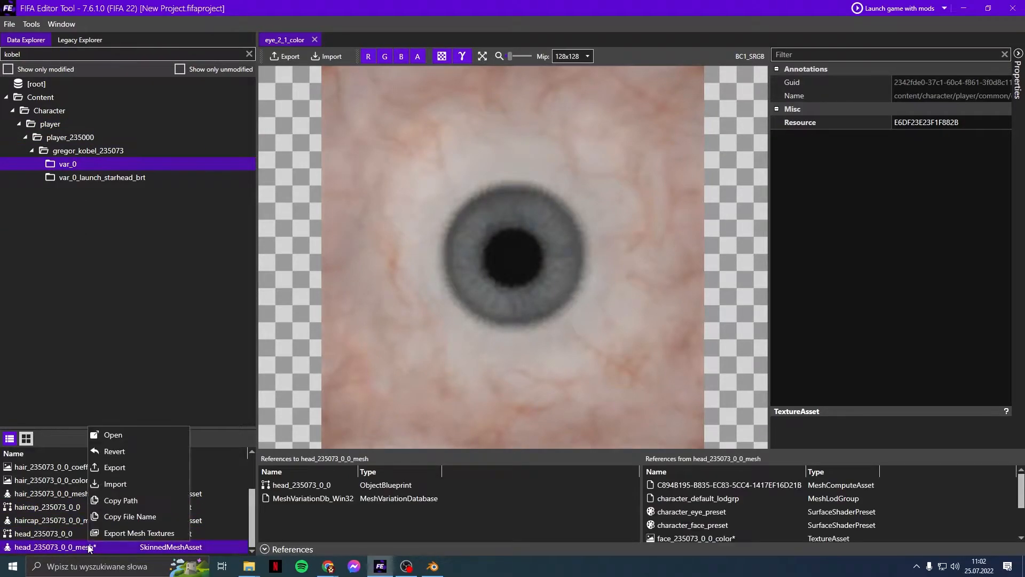
click(128, 480)
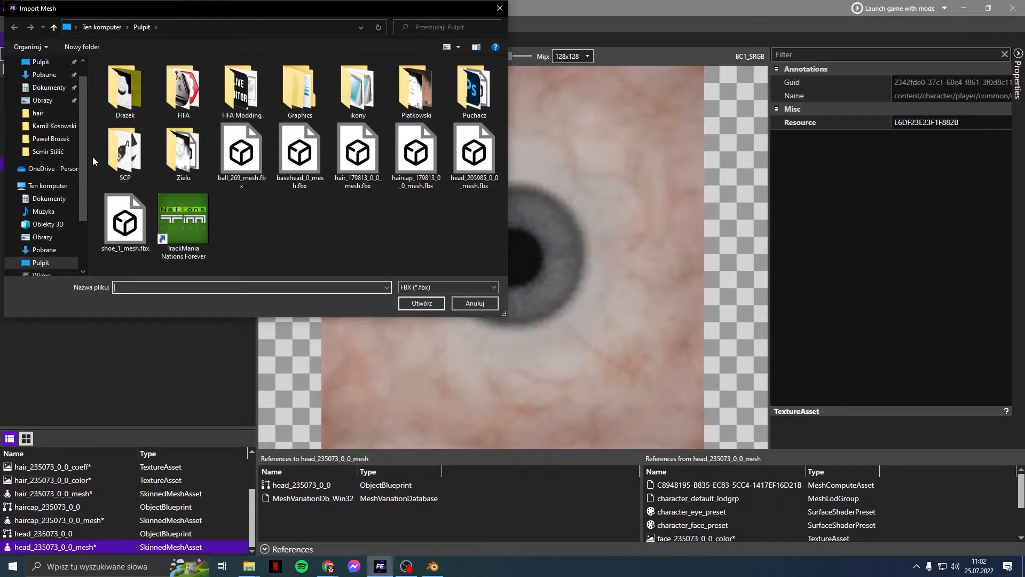
click(56, 126)
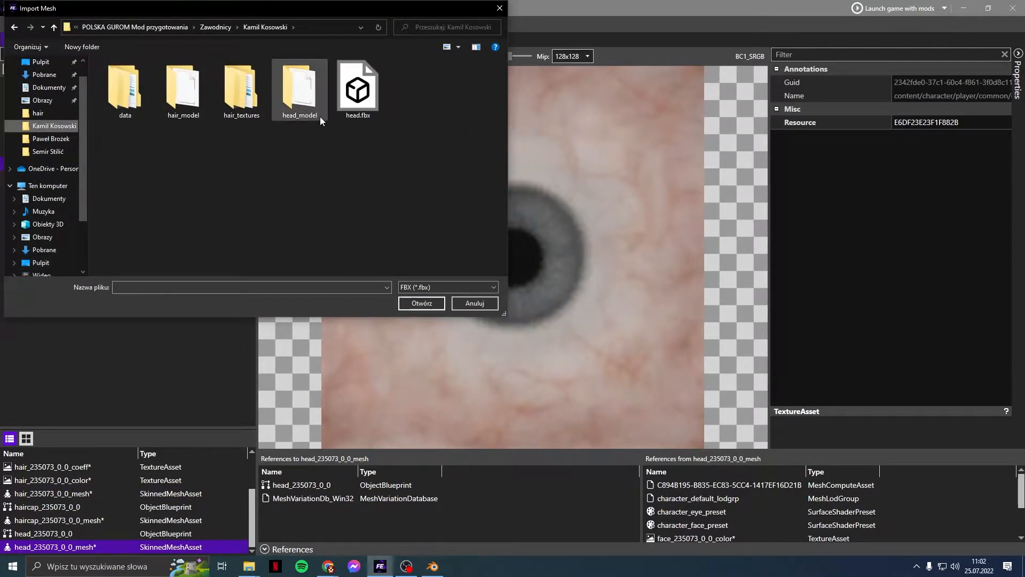
double_click(357, 90)
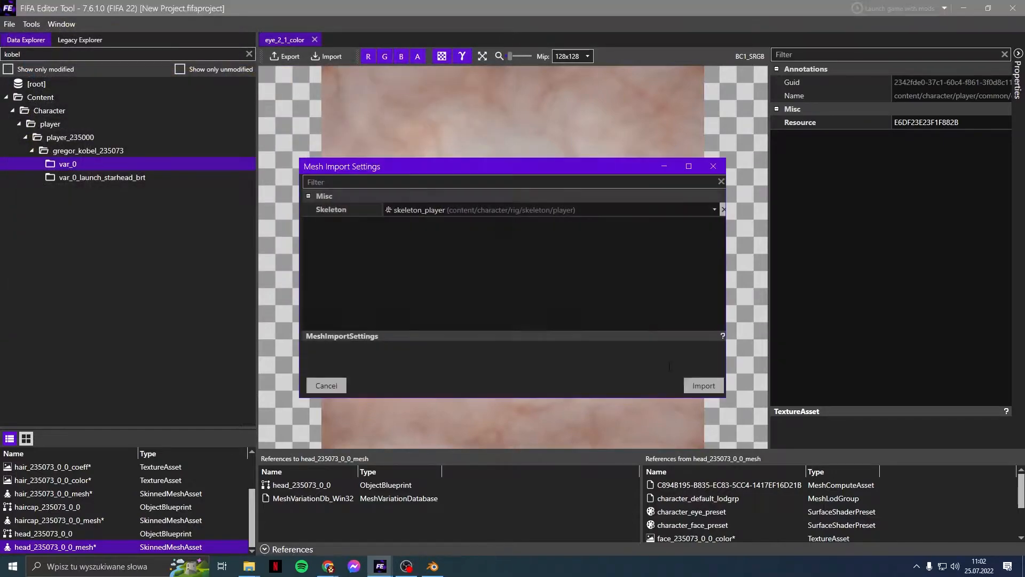
click(696, 385)
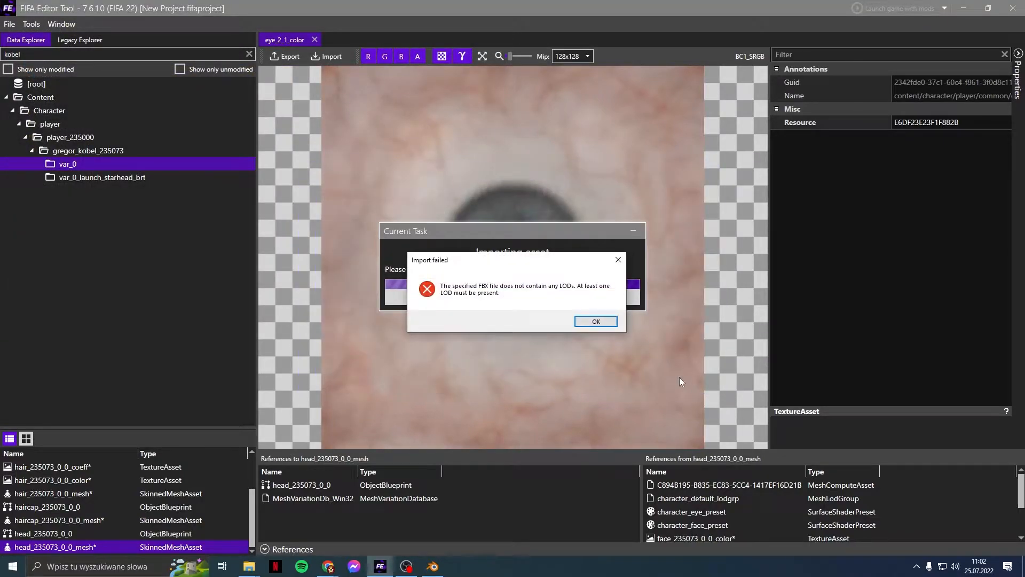
click(593, 321)
click(443, 569)
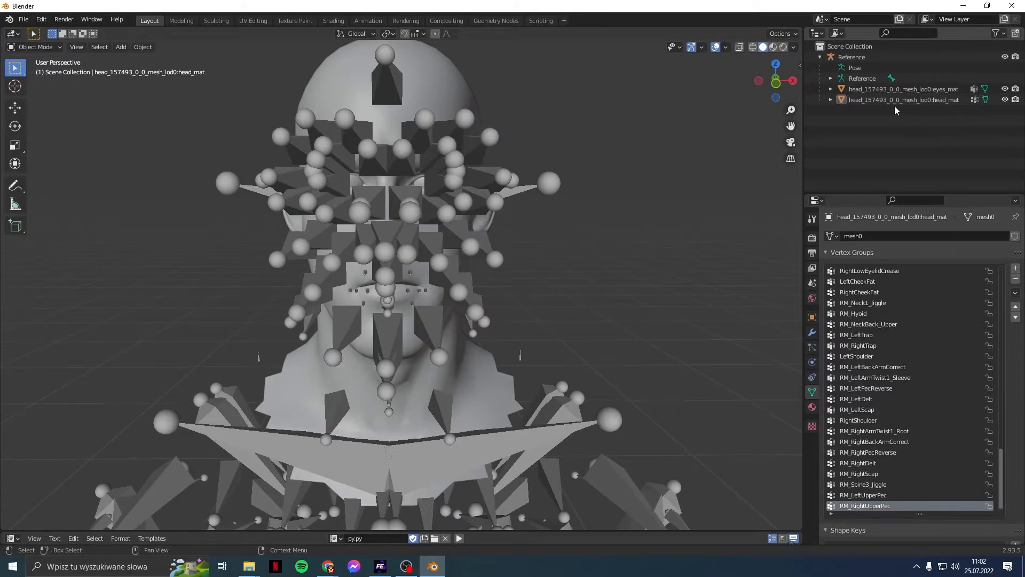
Step: Rename the mesh0 and mesh1 data to head_mat and eyes_mat
click(831, 100)
double_click(867, 110)
text(head_mat)
key(Return)
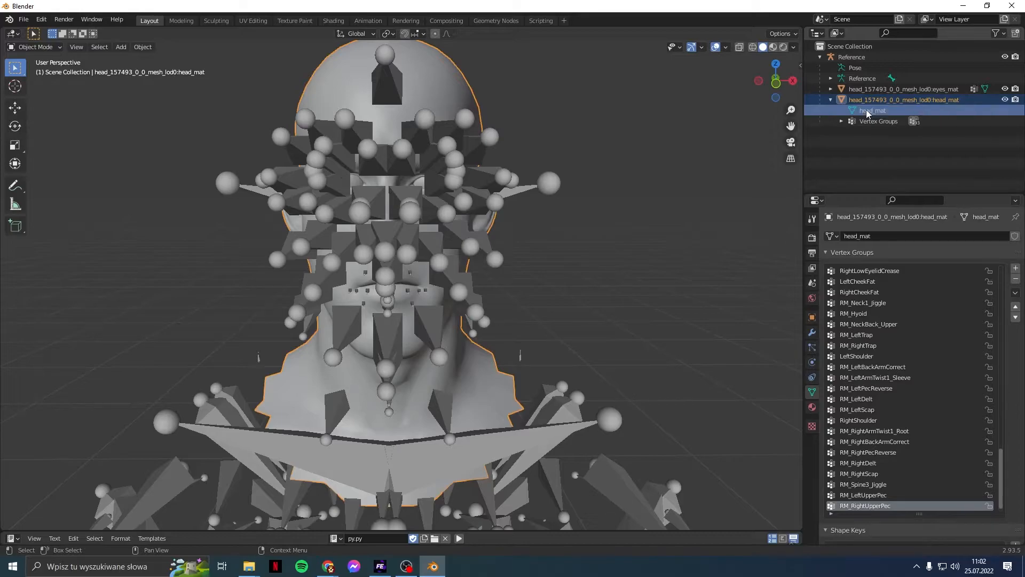
click(830, 89)
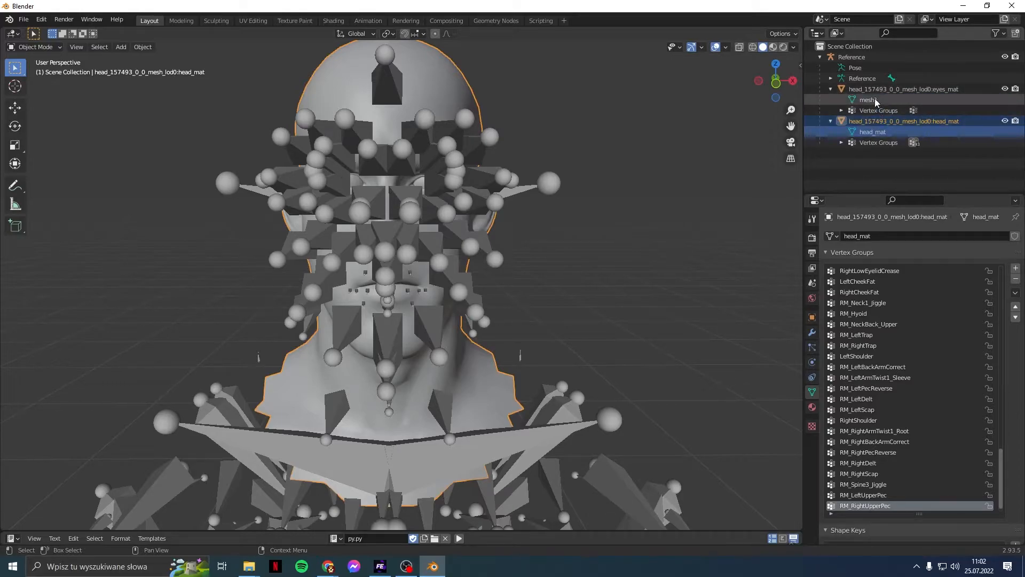
double_click(868, 99)
text(eyes_mat)
key(Return)
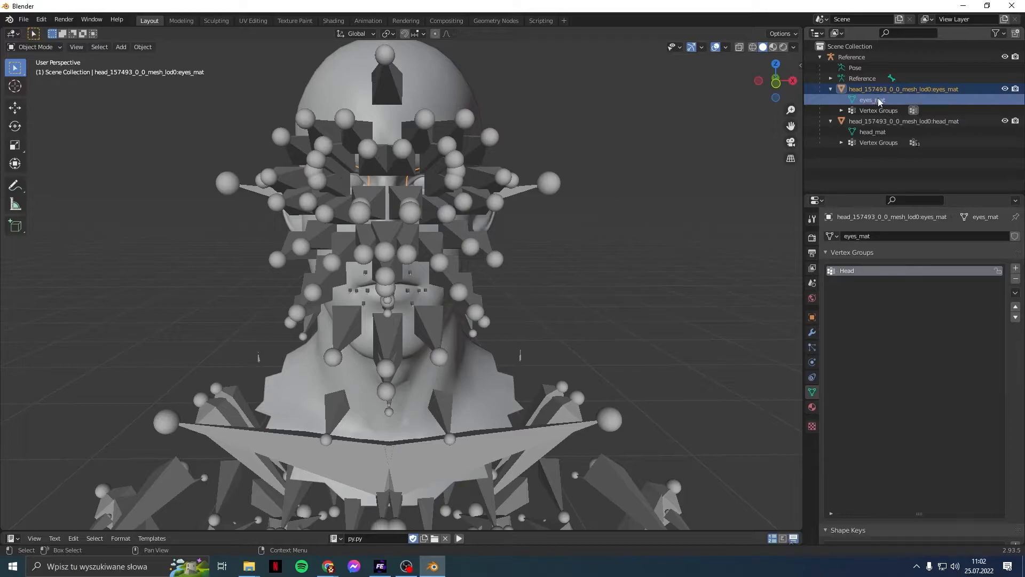
Step: Give head_mat an Armature modifier named Reference targeting the Reference armature
click(877, 122)
click(812, 332)
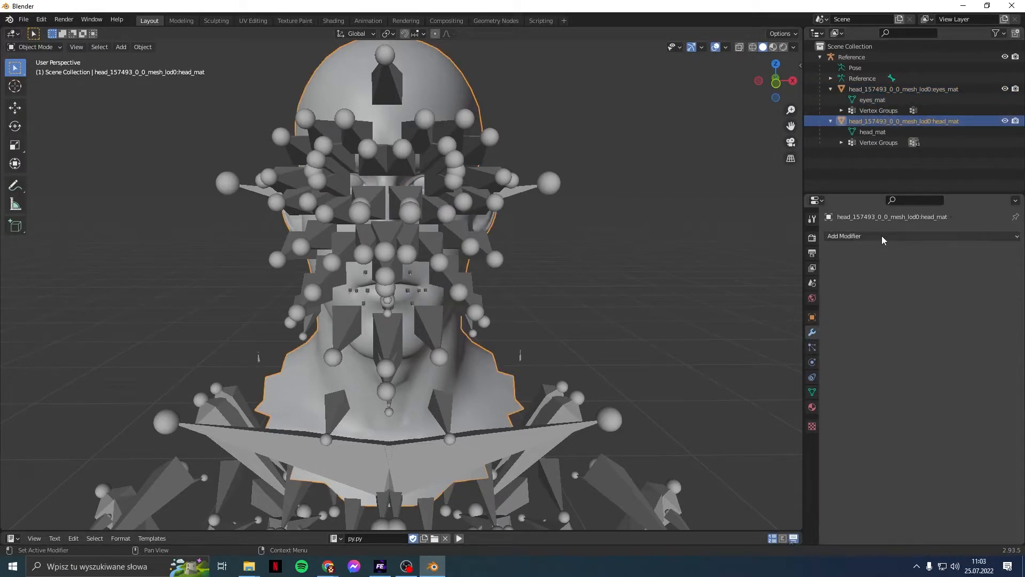
click(882, 238)
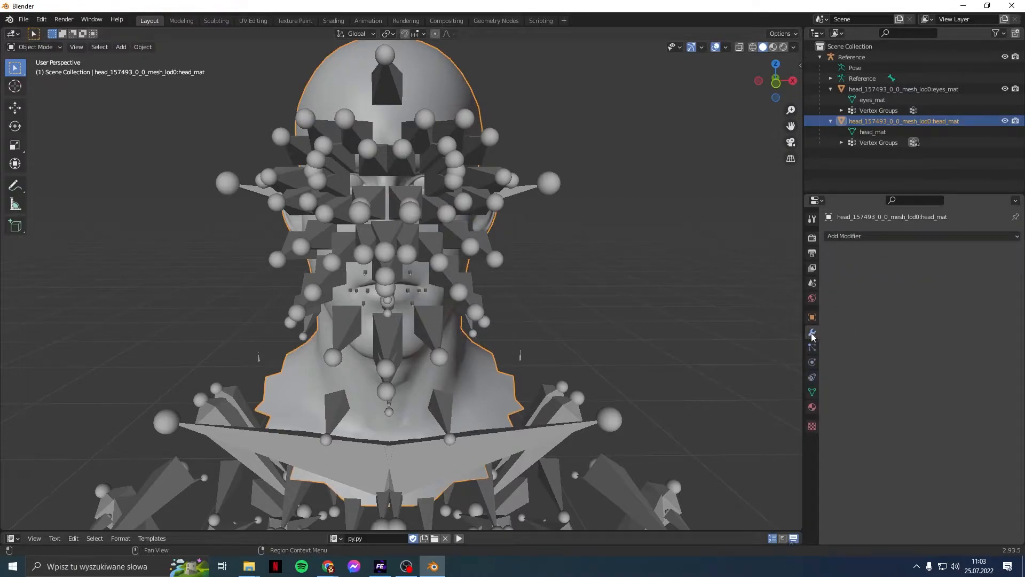
click(892, 236)
click(895, 267)
click(930, 277)
click(927, 285)
click(898, 255)
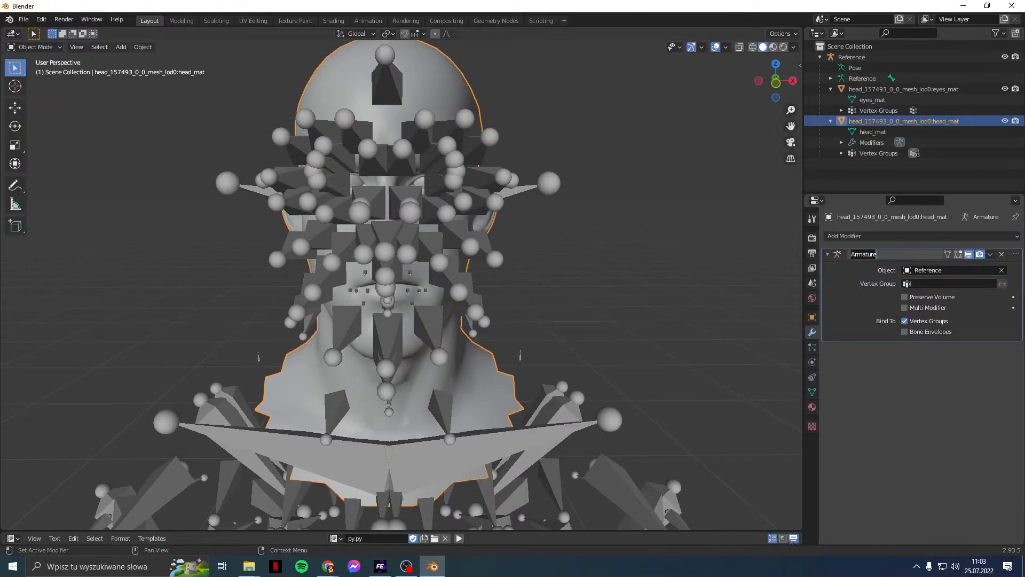
click(926, 270)
click(926, 270)
click(874, 256)
click(874, 256)
text(Reference)
click(897, 369)
Step: Give eyes_mat its own Armature modifier named Reference, bound to Reference
click(910, 90)
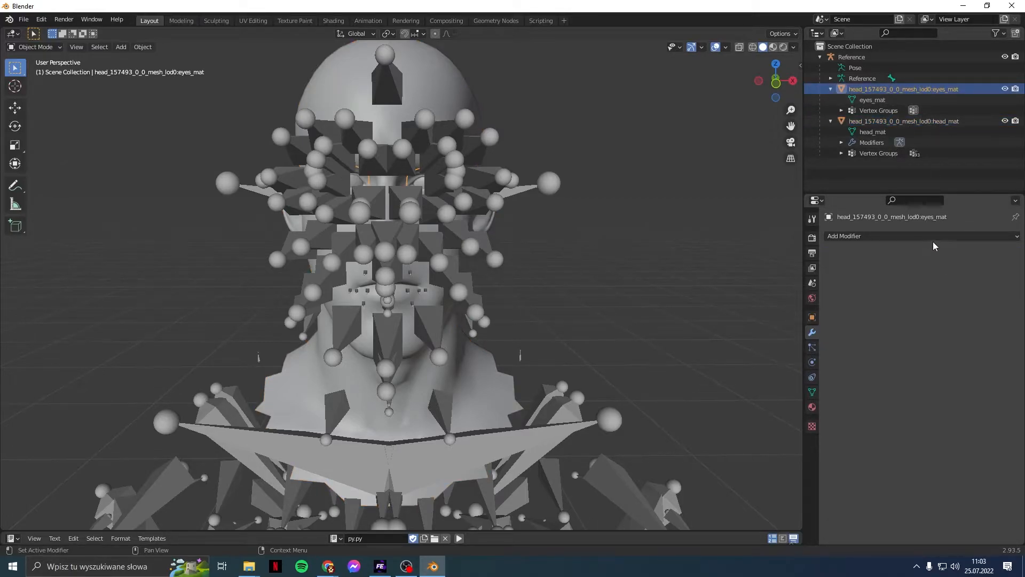
click(934, 239)
click(922, 267)
click(921, 270)
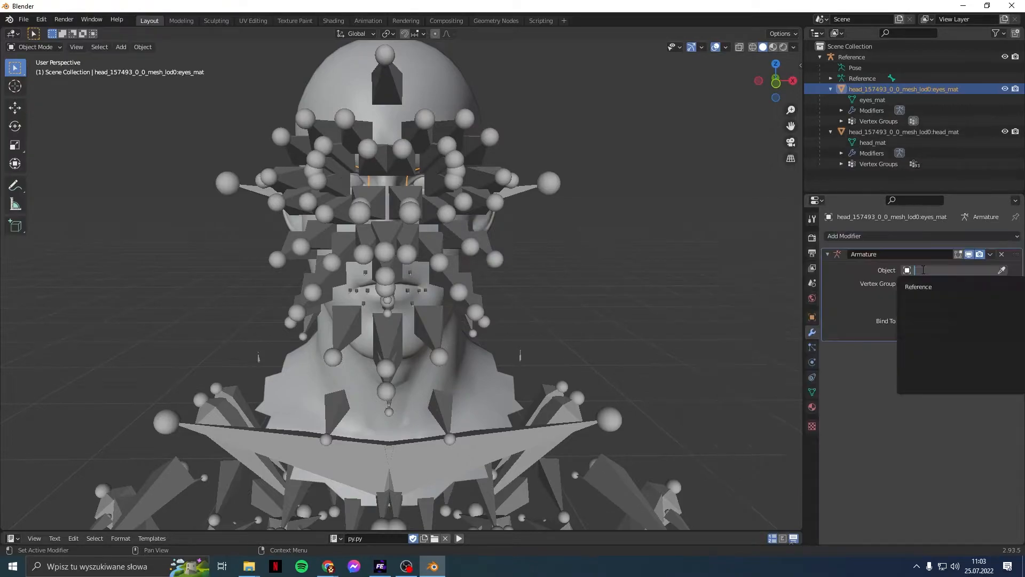
click(919, 286)
double_click(891, 255)
text(Reference)
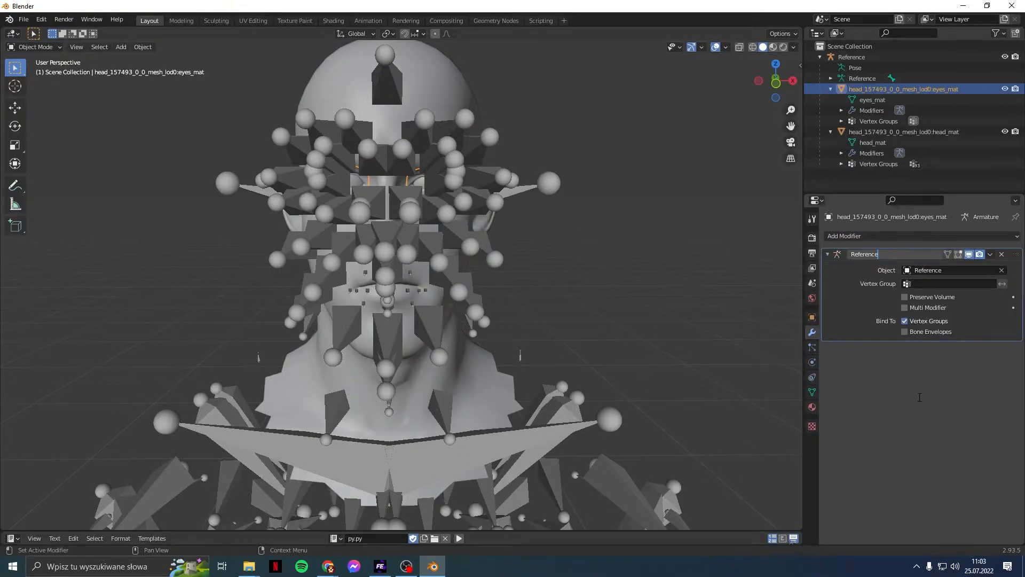
key(Return)
Step: Export the scene again as head.fbx in FBX format
click(32, 21)
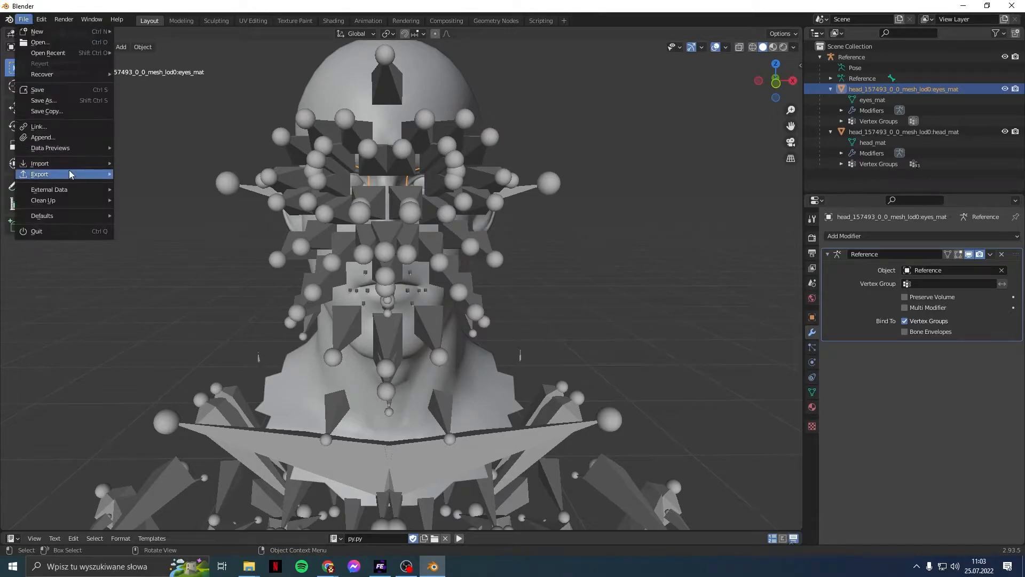
mouse_move(69, 170)
click(193, 261)
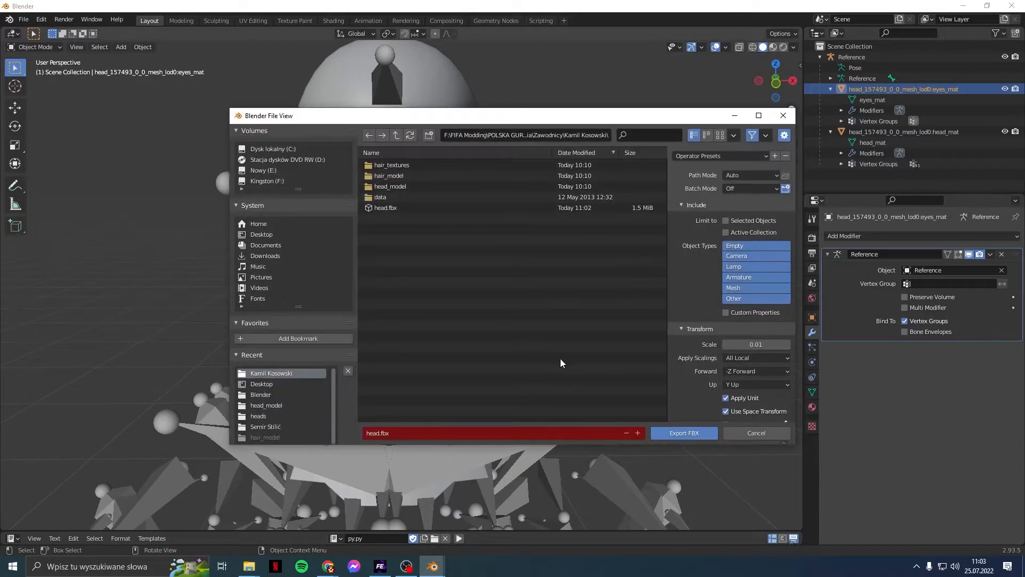
click(662, 433)
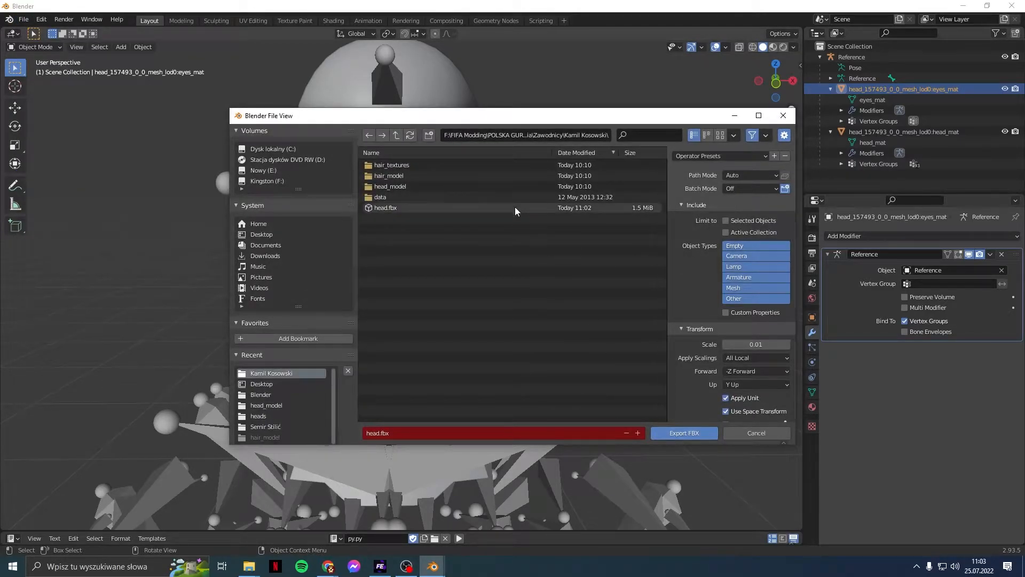
click(380, 566)
Step: Import head.fbx into head_235073_0_0_mesh with the player skeleton
right_click(62, 548)
click(82, 489)
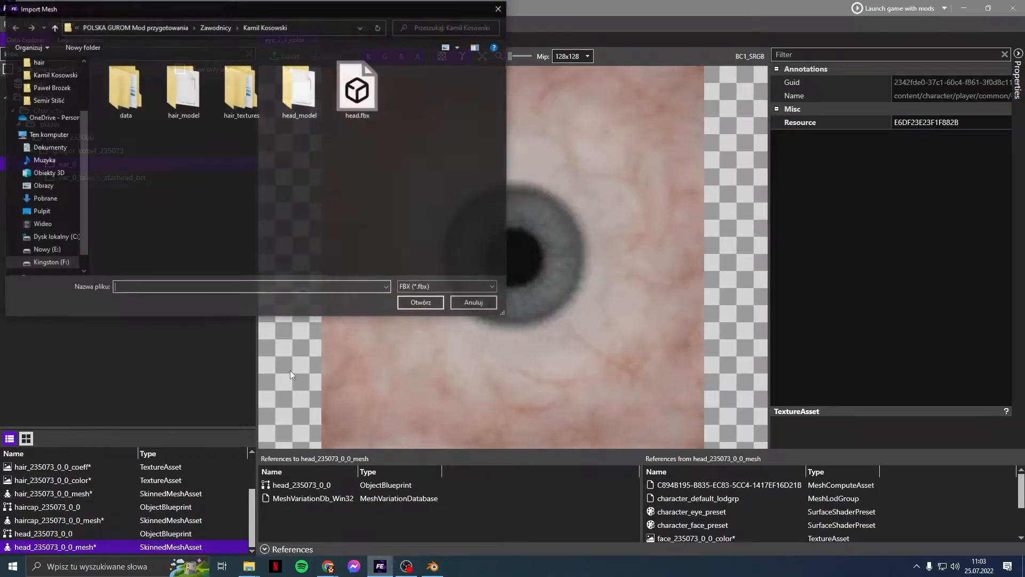
double_click(376, 104)
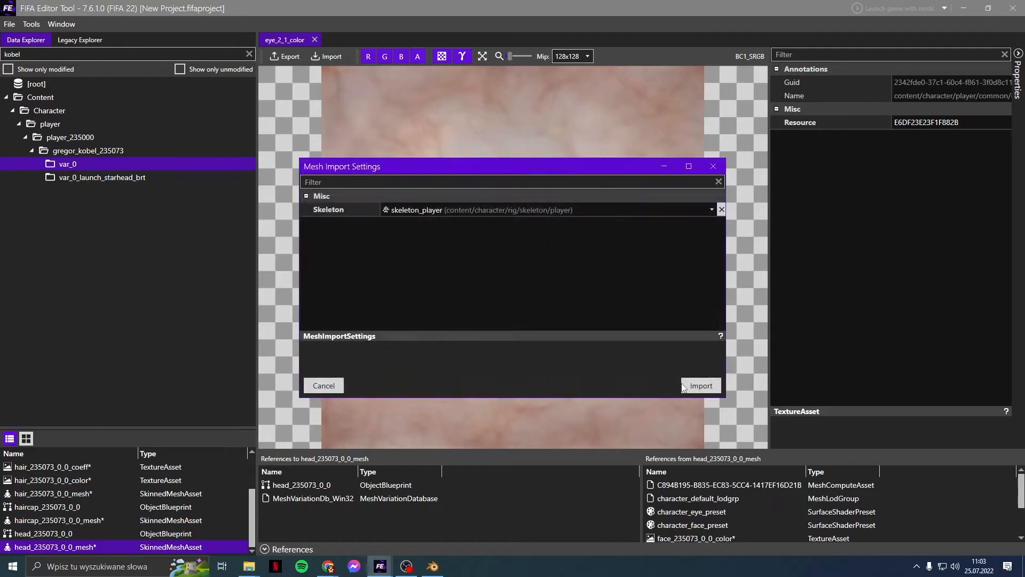
click(695, 386)
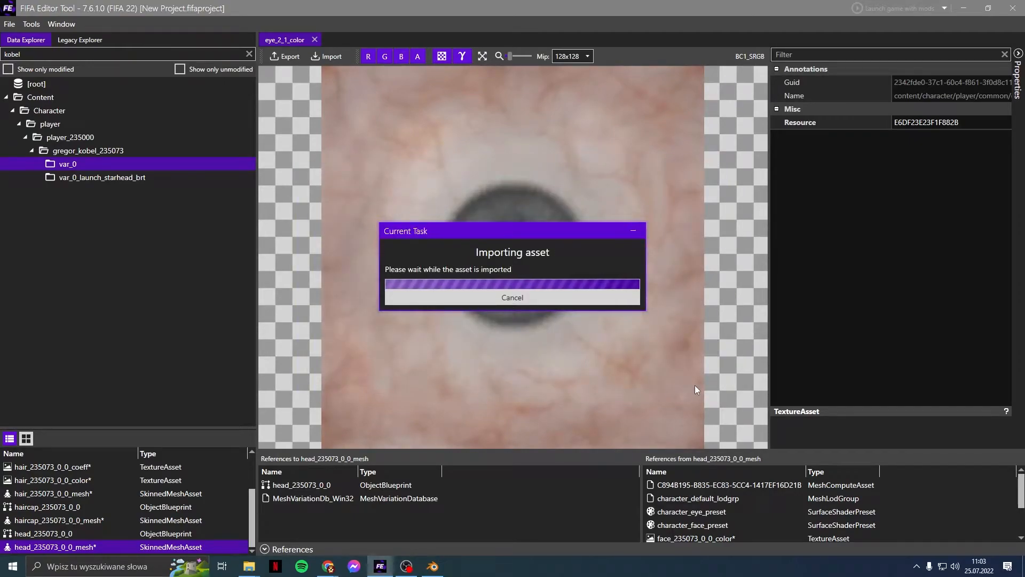
Step: Open head_235073_0_0_mesh and orbit its preview to check the new head and eyes
double_click(56, 547)
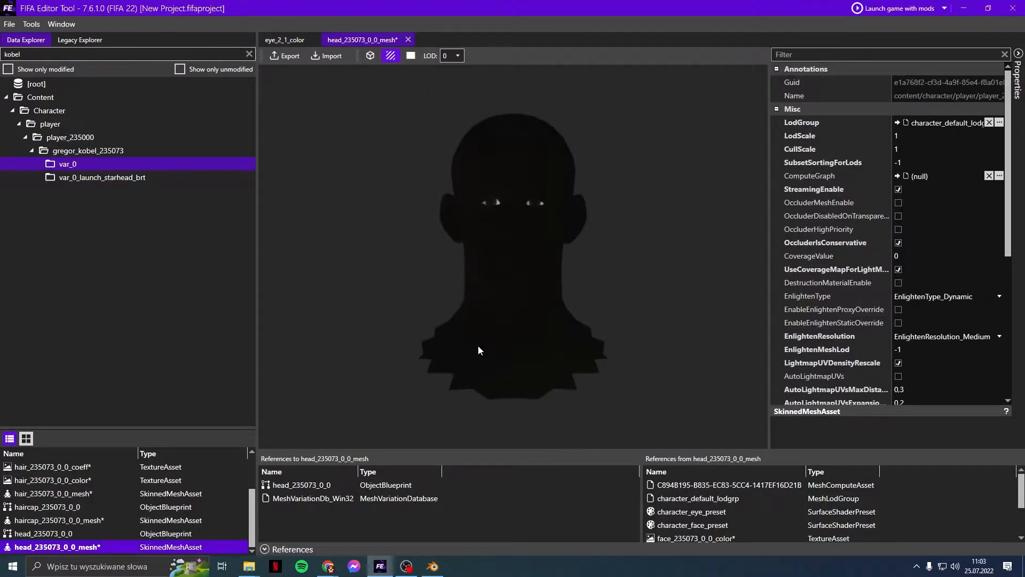
mouse_move(569, 319)
mouse_down()
mouse_move(462, 327)
mouse_move(616, 337)
mouse_move(567, 323)
mouse_move(521, 339)
mouse_move(570, 337)
mouse_move(570, 324)
mouse_up()
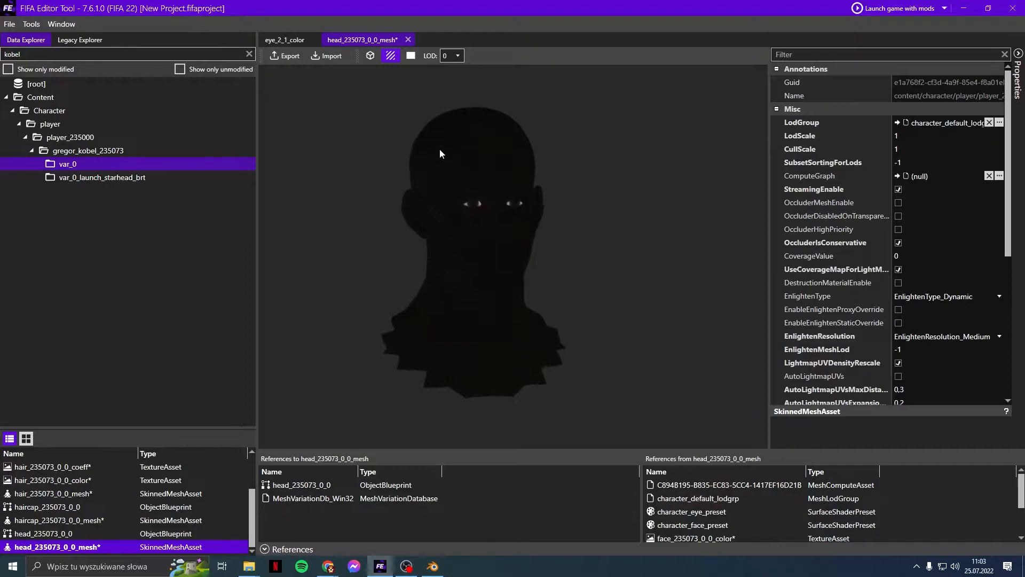
right_drag(484, 257, 469, 243)
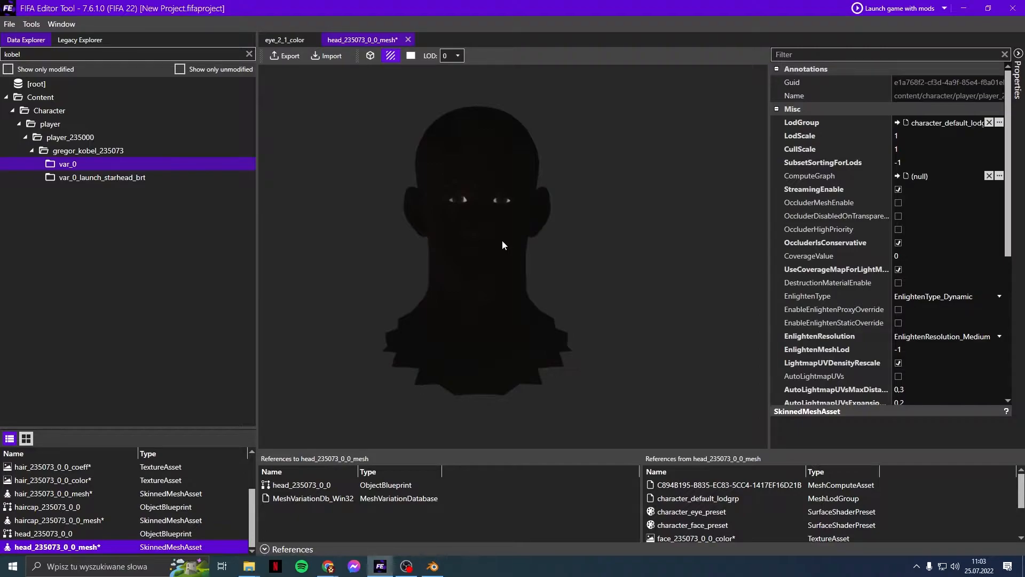
key(alt)
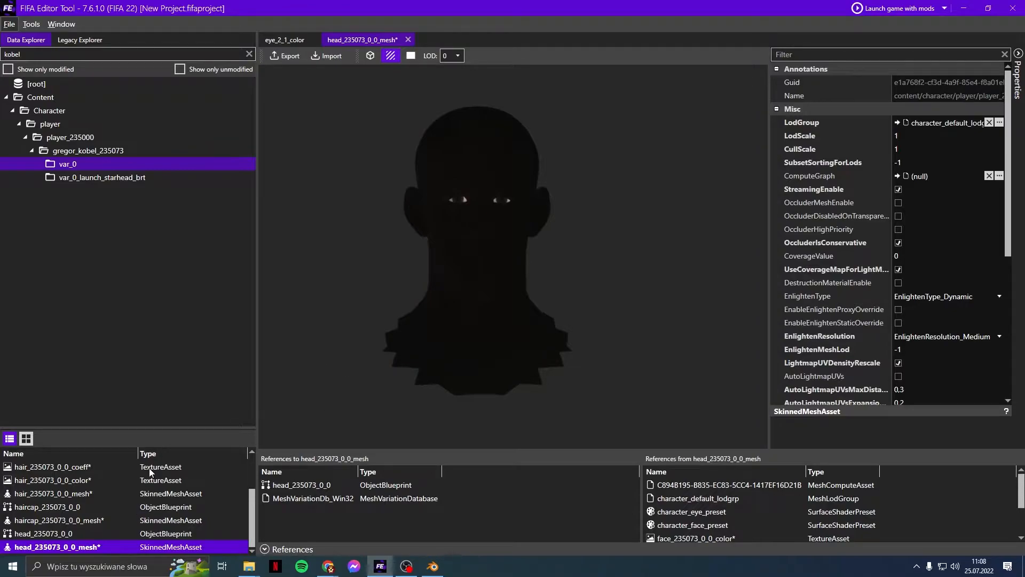
Step: Launch Photoshop from Windows search ('pho'), then bring Blender back to the front
click(156, 569)
text(pho)
key(Escape)
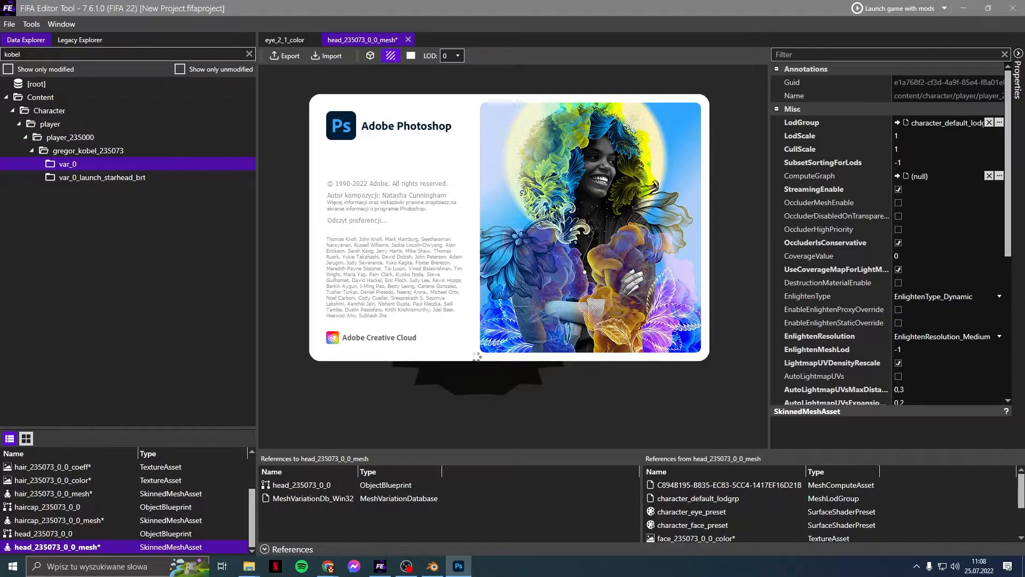
click(433, 566)
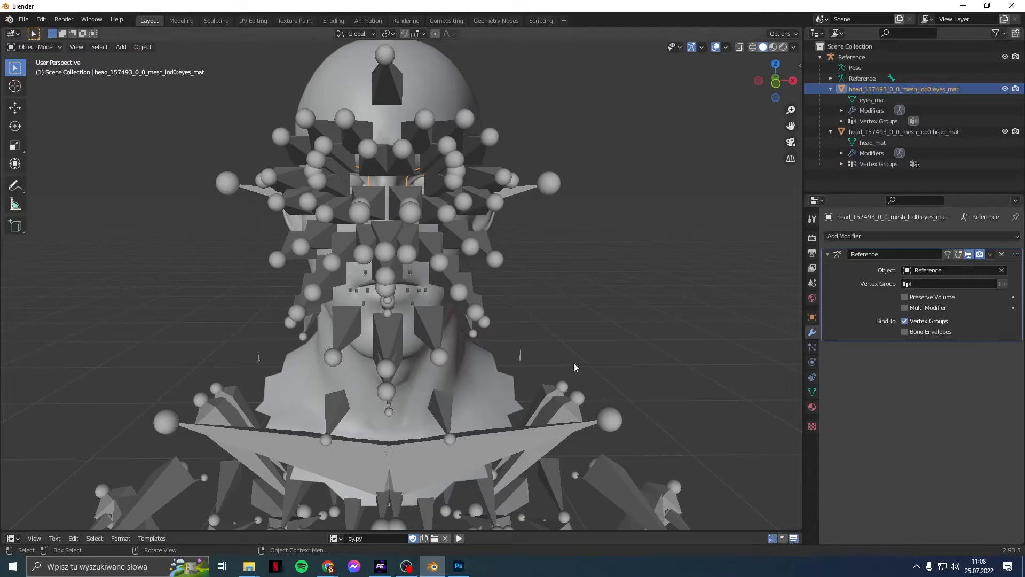
Step: In the UV Editing workspace, make the head mesh active and select all of it
click(242, 22)
click(937, 102)
click(855, 100)
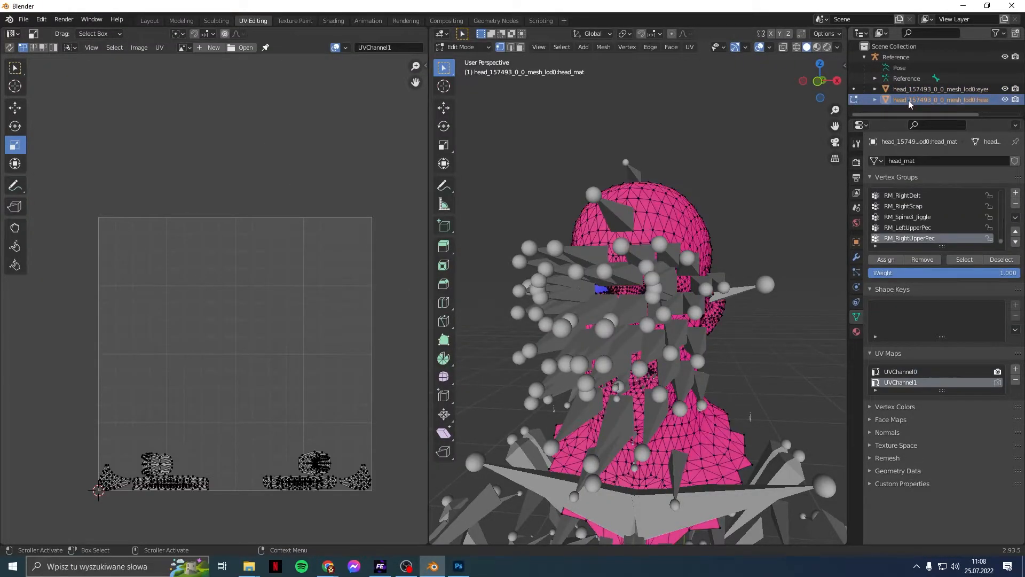
click(559, 49)
click(567, 61)
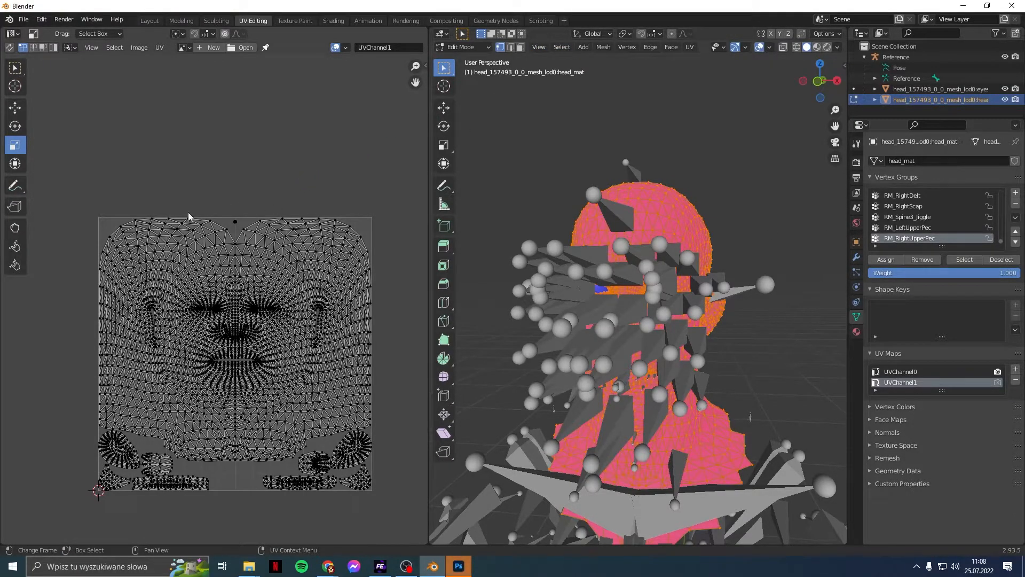
Step: Export the UV layout as uv.png with fill opacity 1 into the player's folder
click(159, 47)
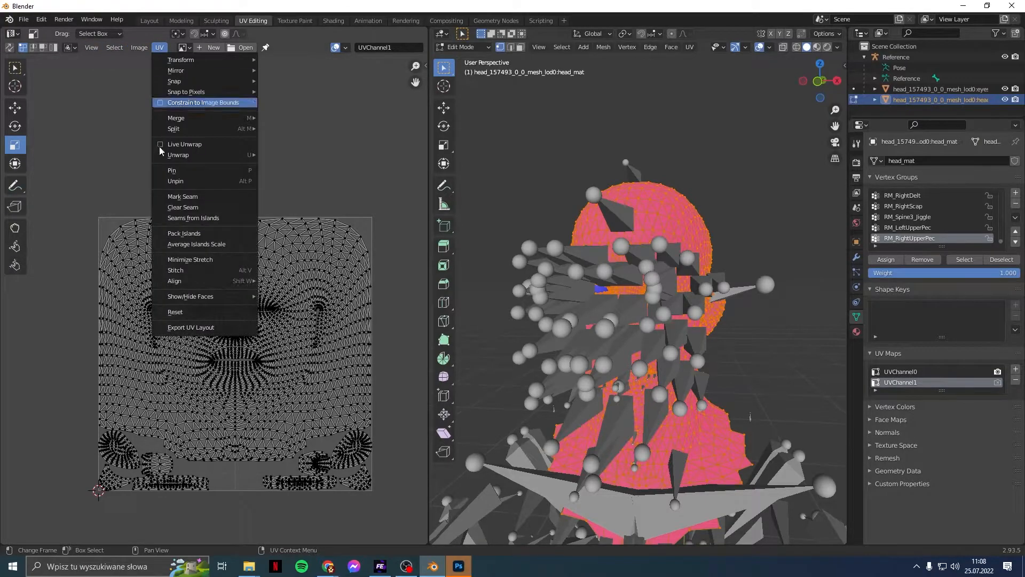
click(201, 328)
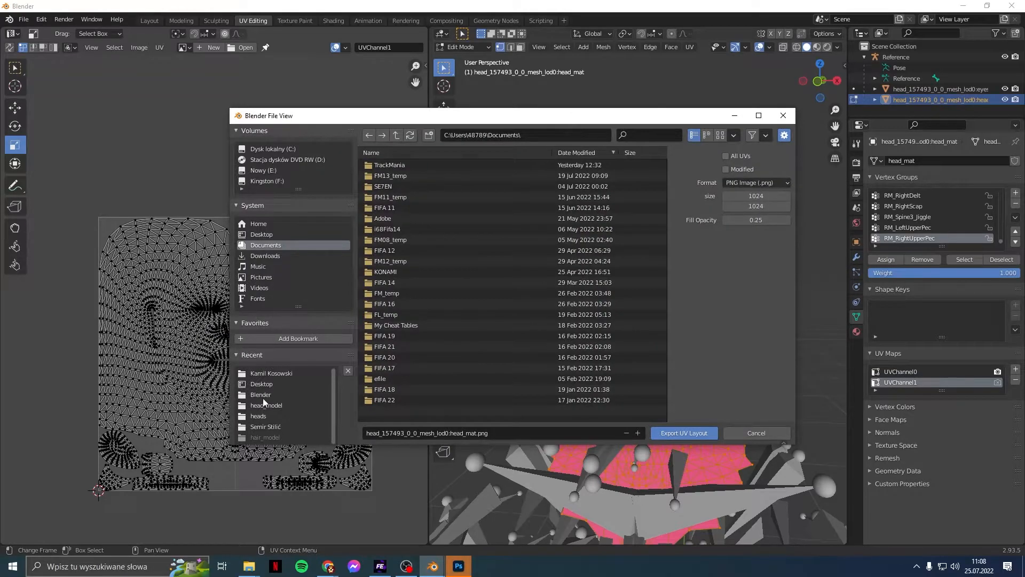
click(264, 385)
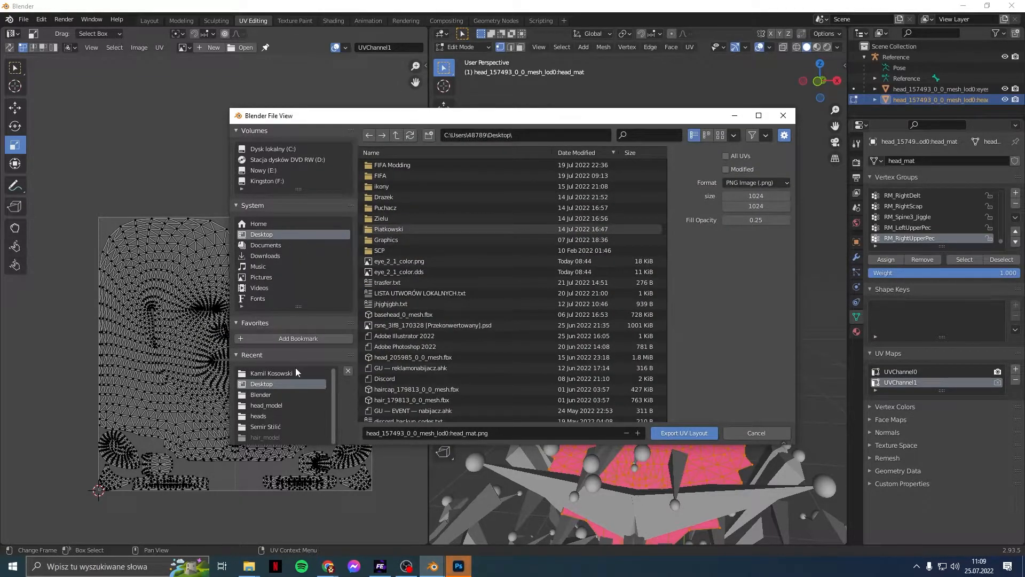
click(279, 374)
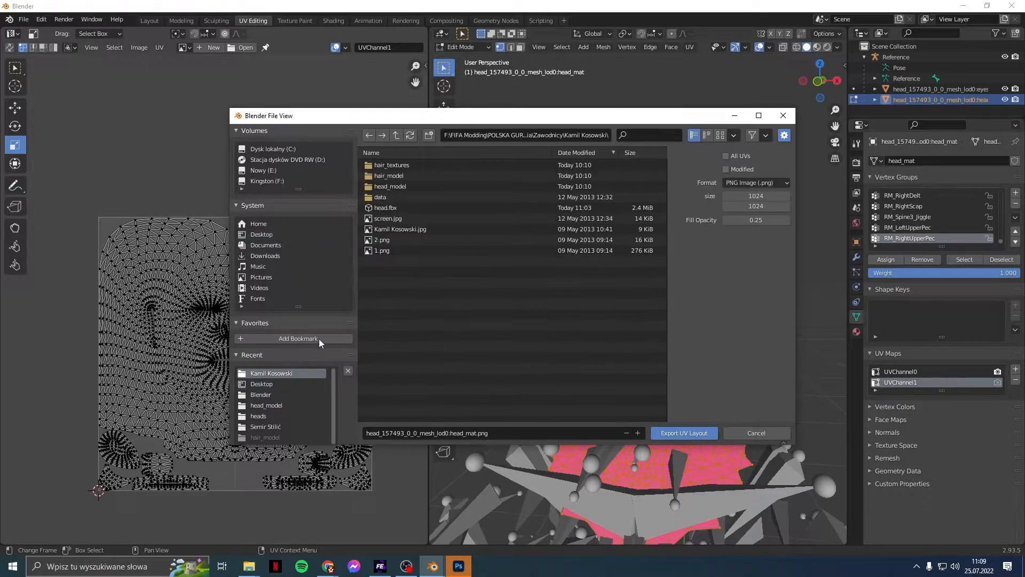
click(501, 432)
text(uv)
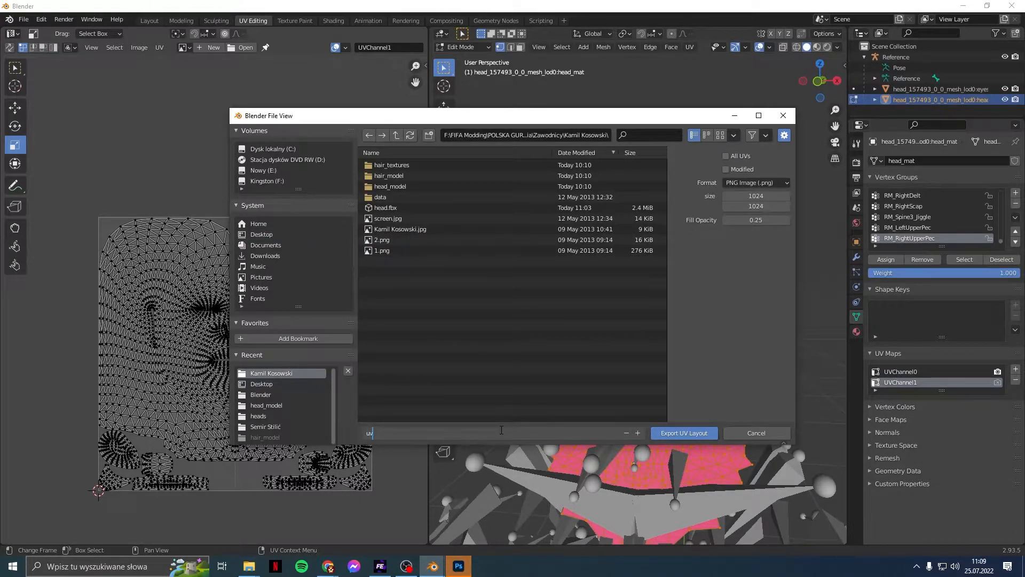
click(768, 221)
text(1)
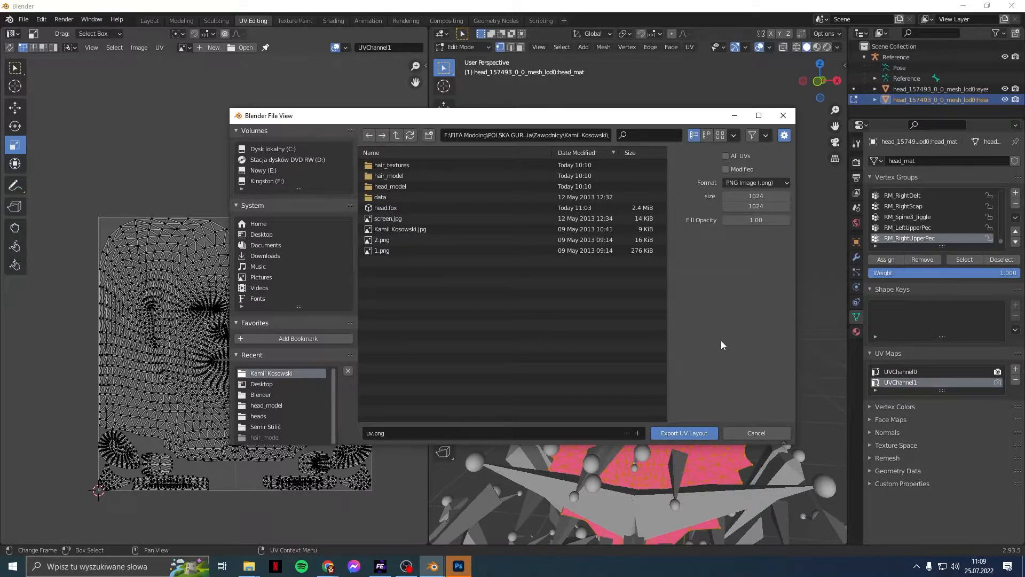
click(687, 431)
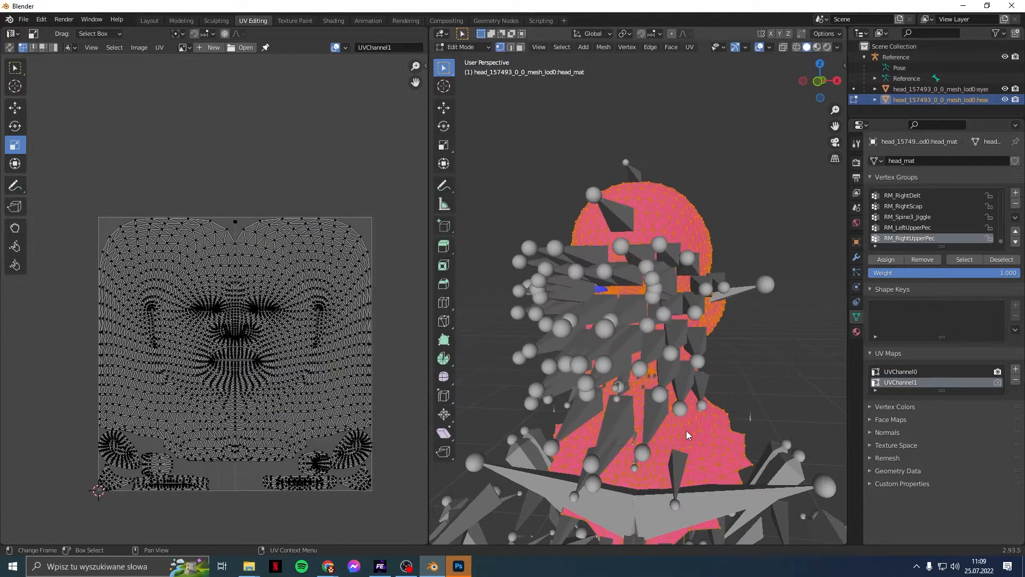
Step: In Photoshop, open 1.png and uv.png together from the player's folder
click(458, 565)
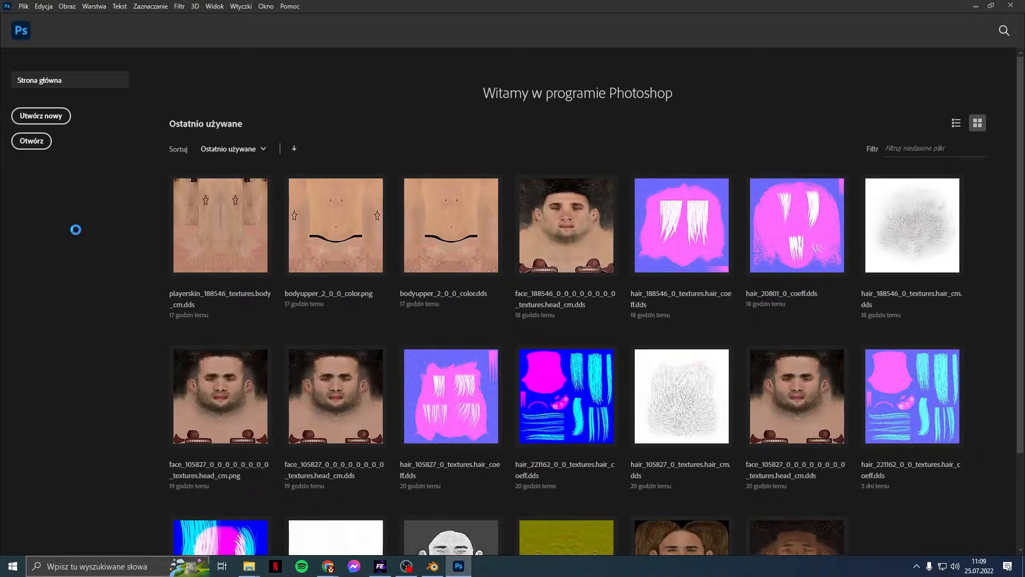
click(24, 6)
click(25, 30)
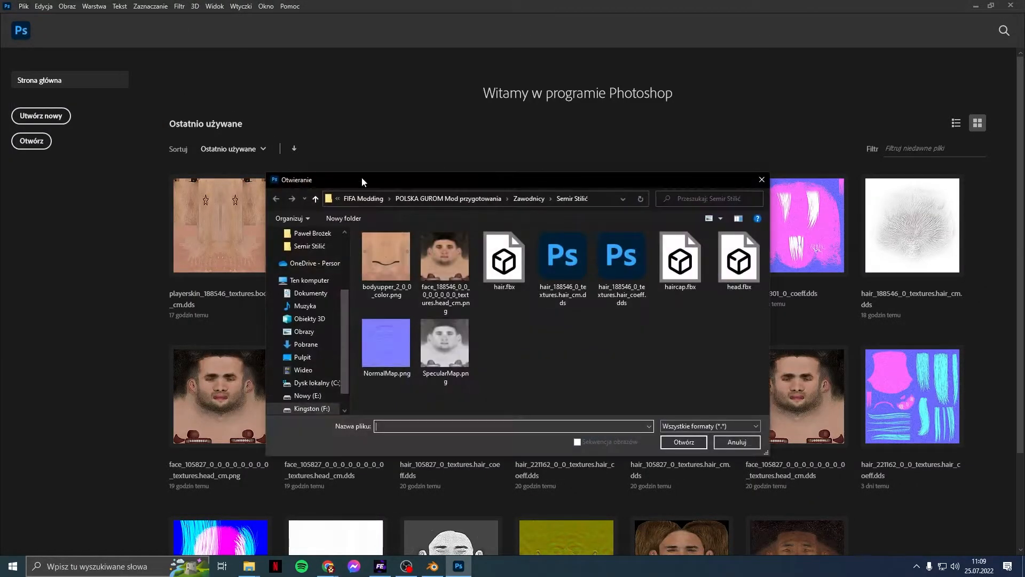
click(528, 198)
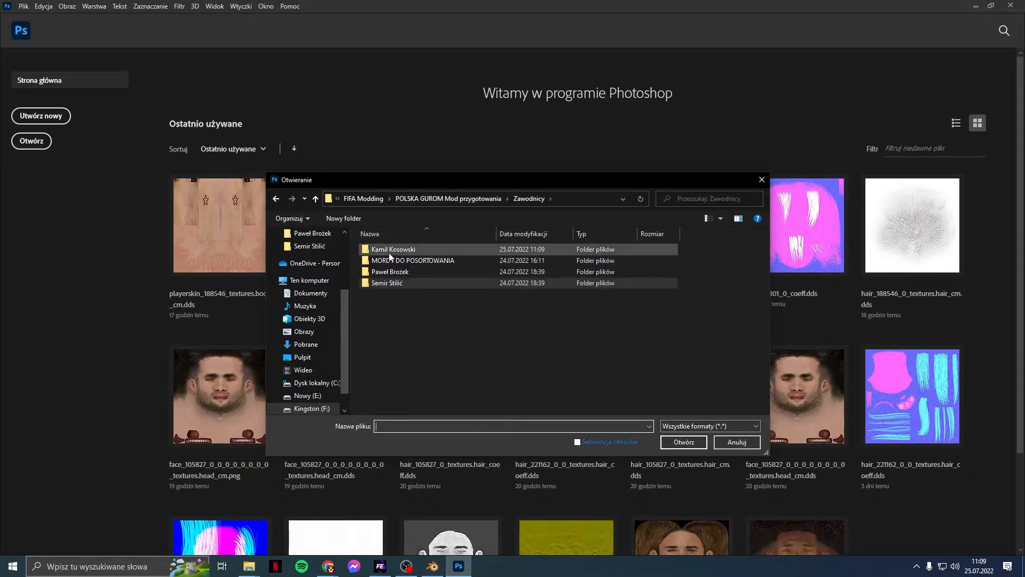
double_click(388, 250)
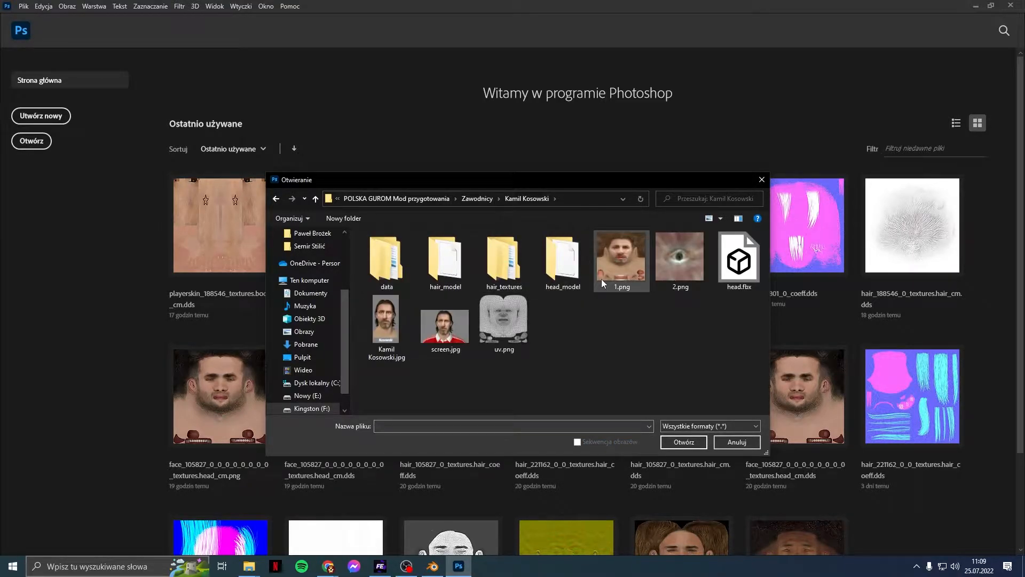
click(617, 263)
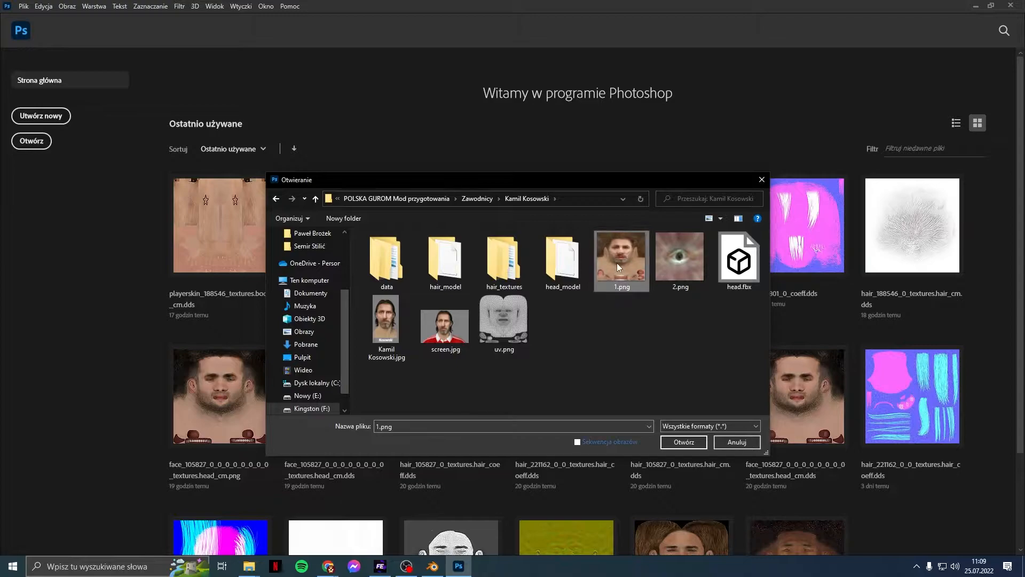
ctrl+click(515, 328)
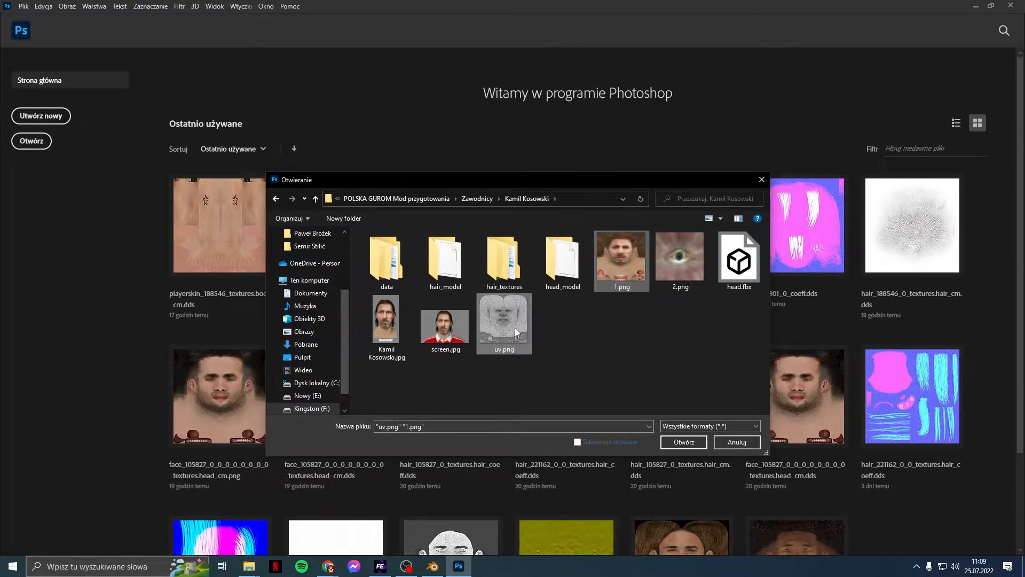
click(685, 443)
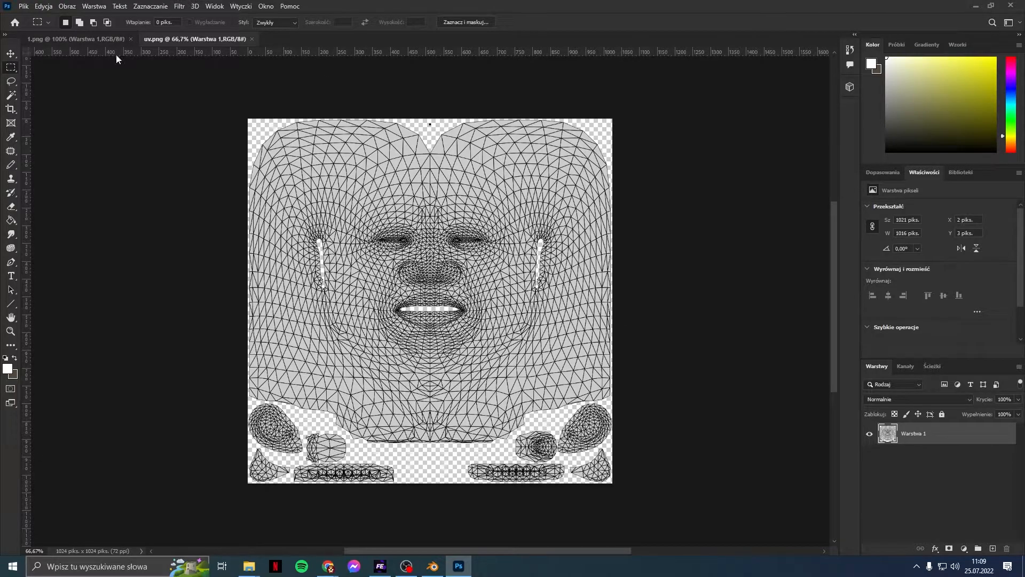
Step: Select the whole uv.png canvas, check 1.png's image size, then close 1.png
drag(247, 101, 895, 304)
click(57, 42)
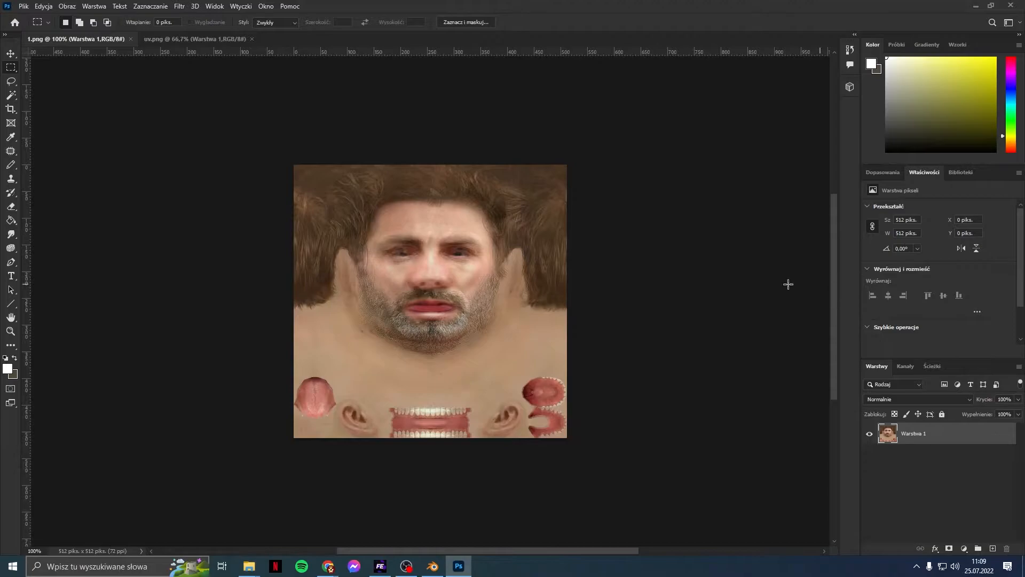
click(65, 6)
click(98, 84)
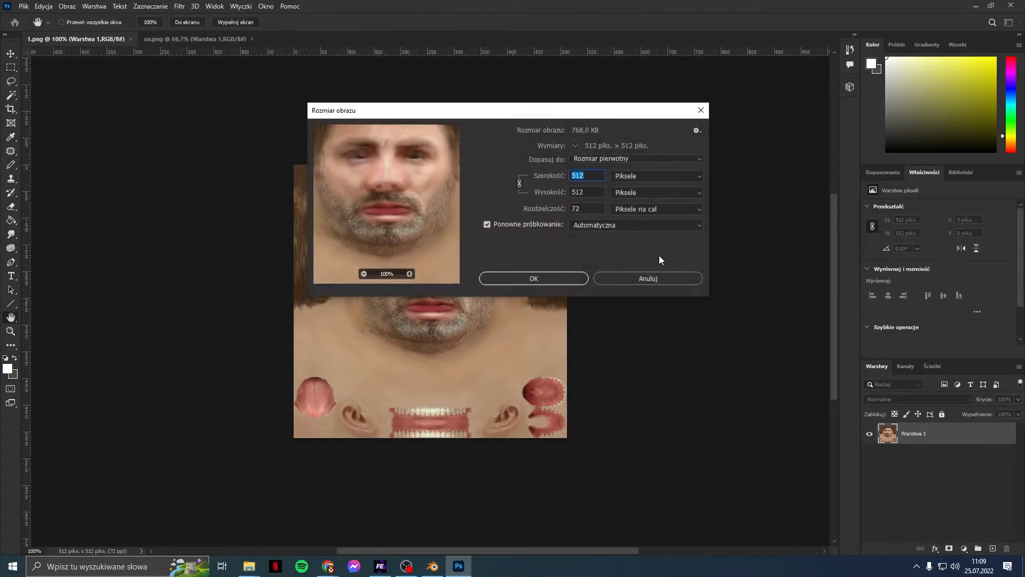
click(655, 276)
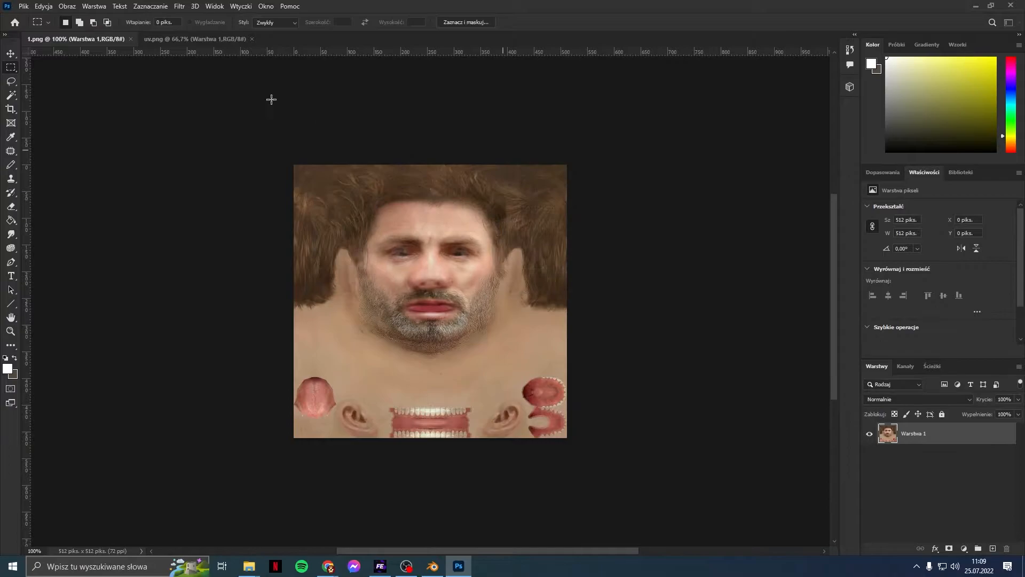
click(131, 39)
Step: Launch Topaz Gigapixel AI and load the 1.png face texture from the player's folder
click(157, 565)
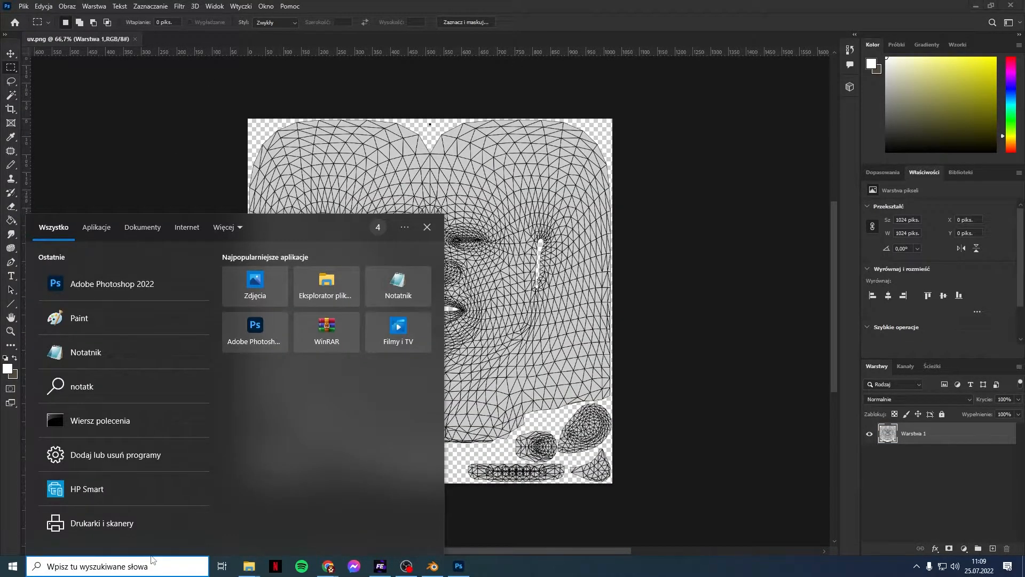
text(top)
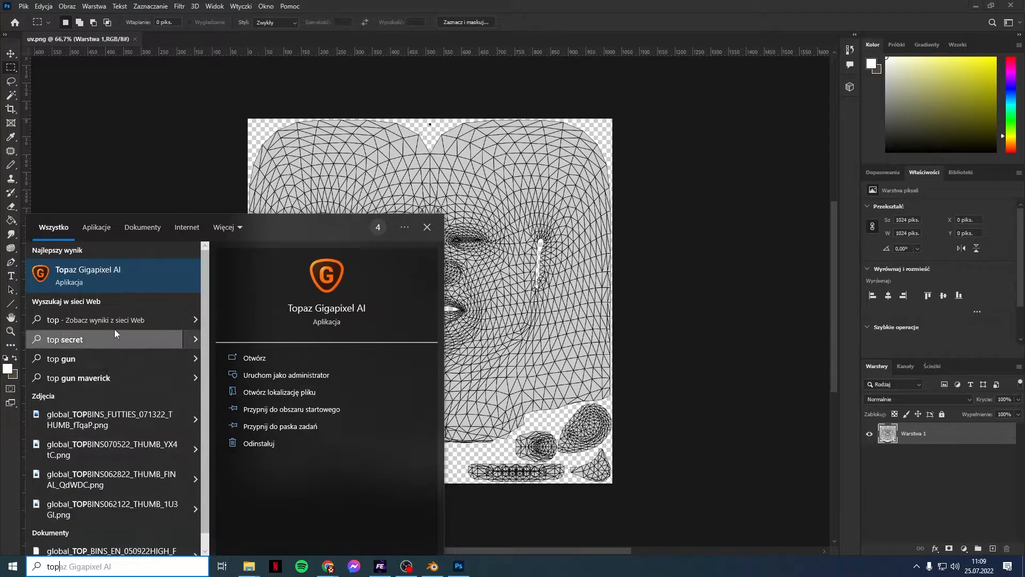
click(122, 287)
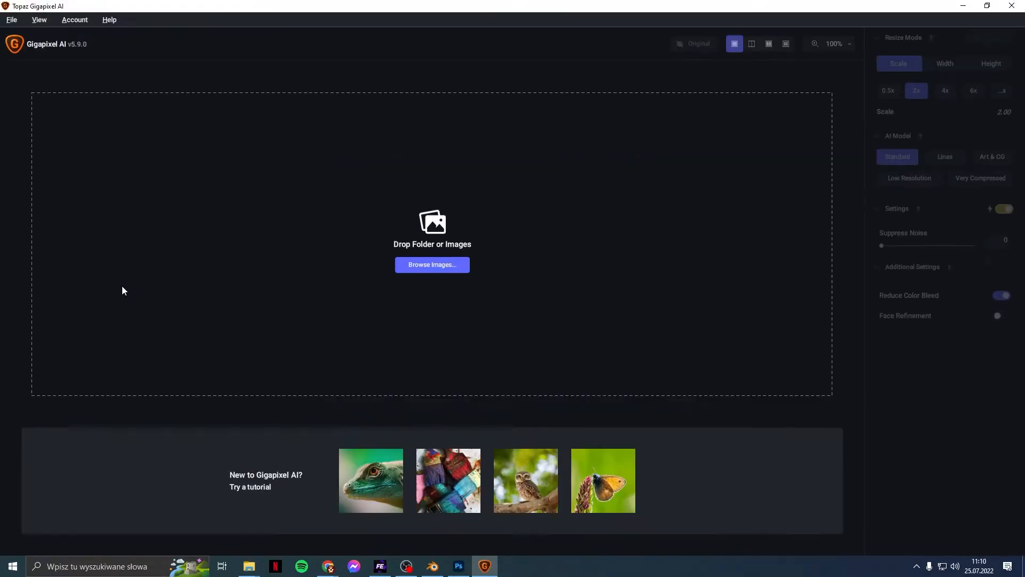
click(415, 263)
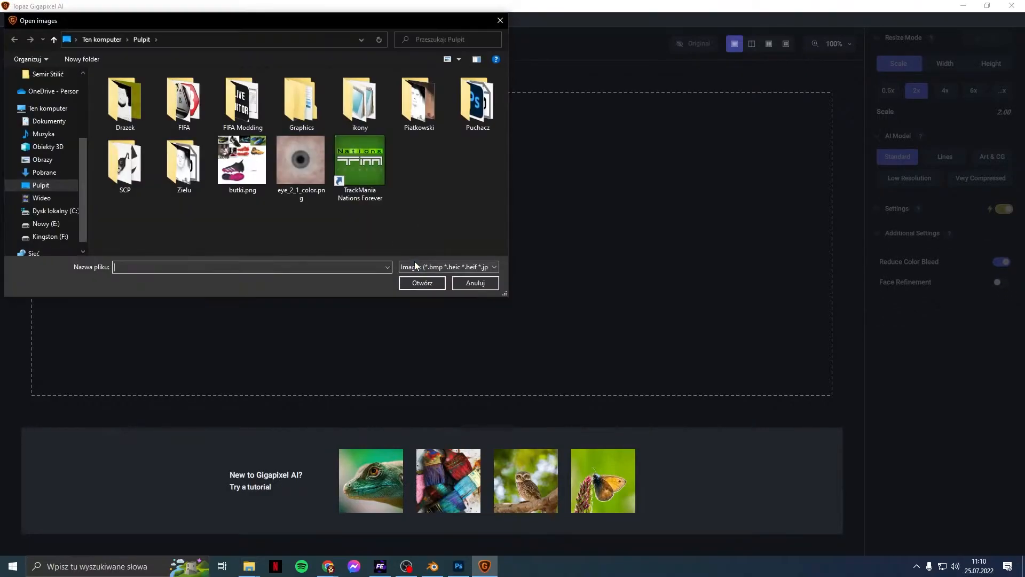
scroll(26, 152, up, 2)
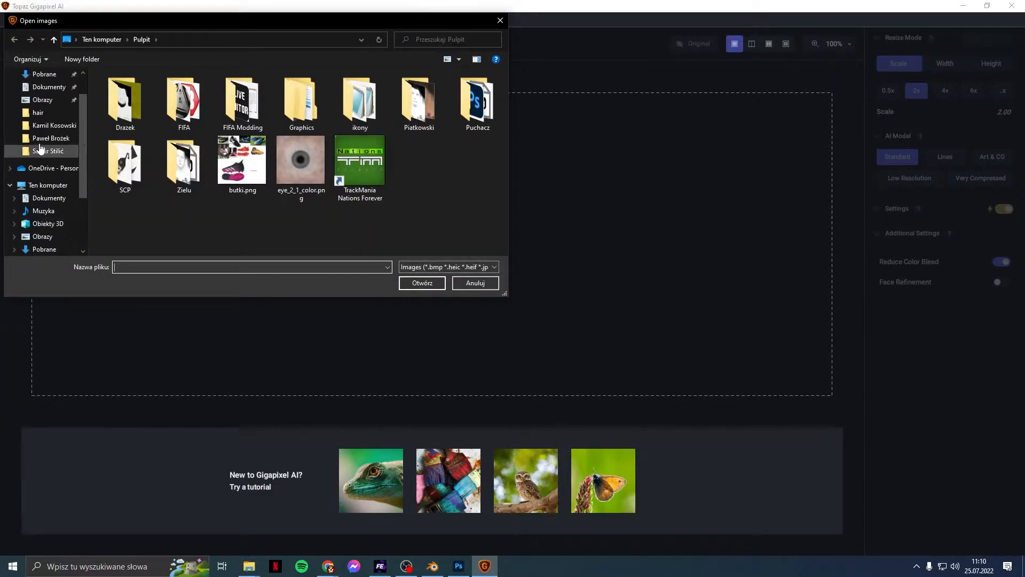
click(59, 125)
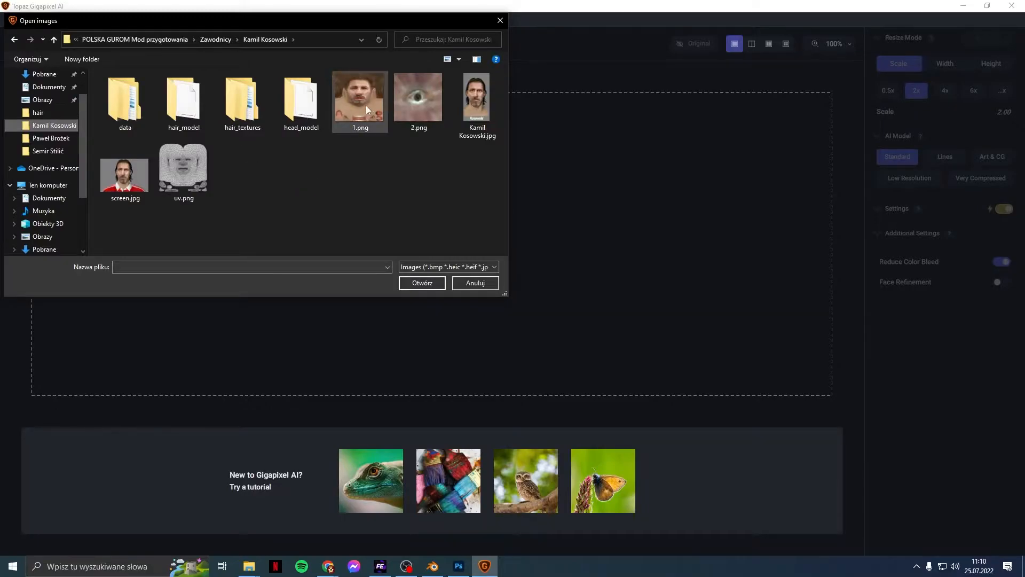
double_click(366, 105)
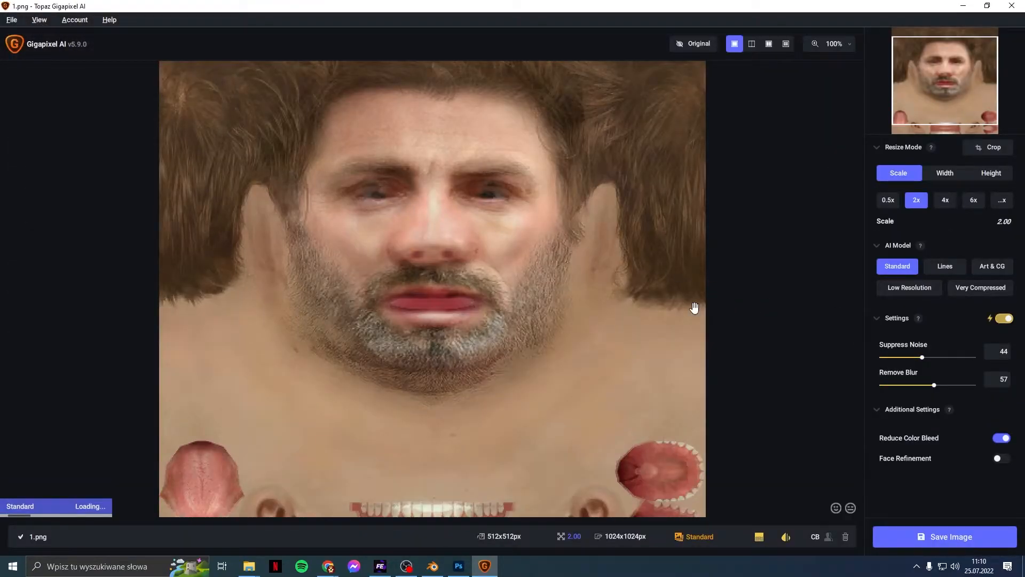
scroll(694, 307, down, 3)
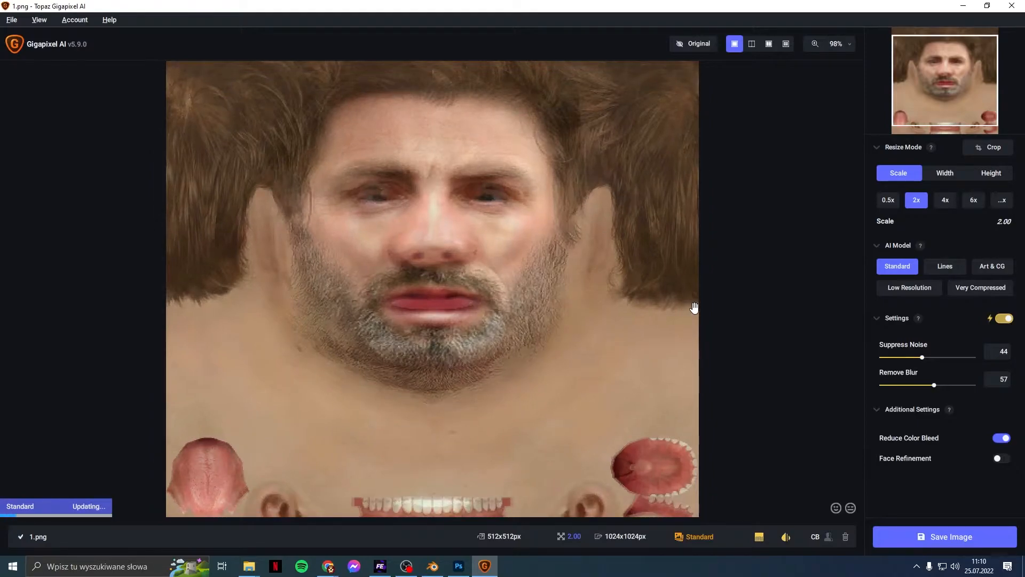
scroll(652, 304, down, 2)
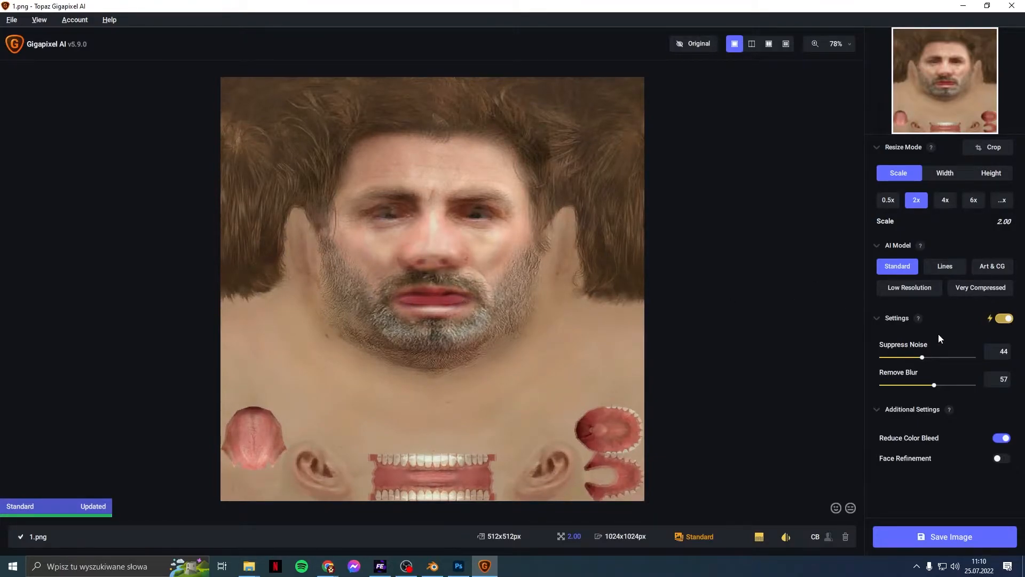
Step: Compare the Lines, Standard and Art & CG models, then save the Art & CG 2x upscale
click(946, 272)
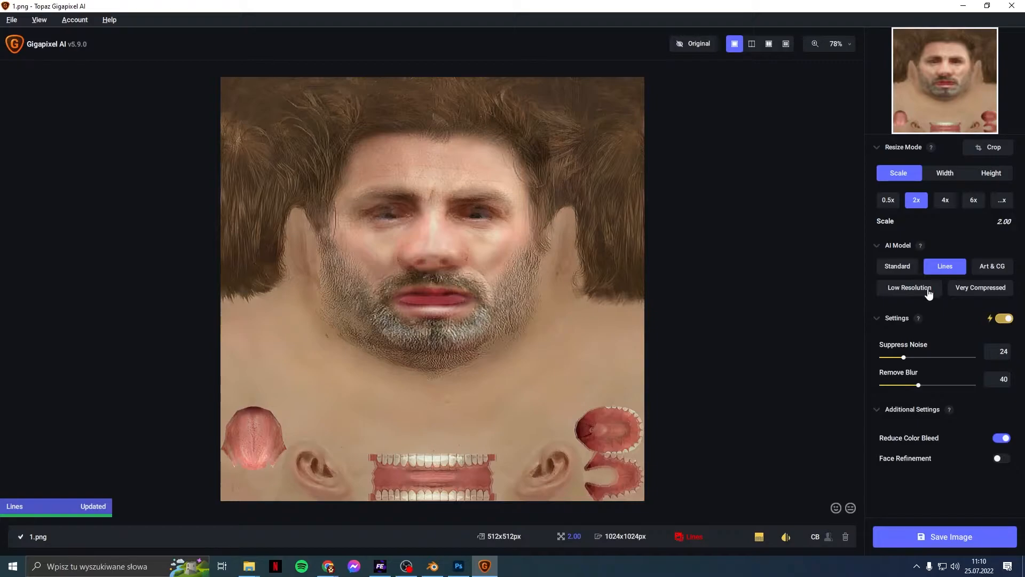
click(987, 273)
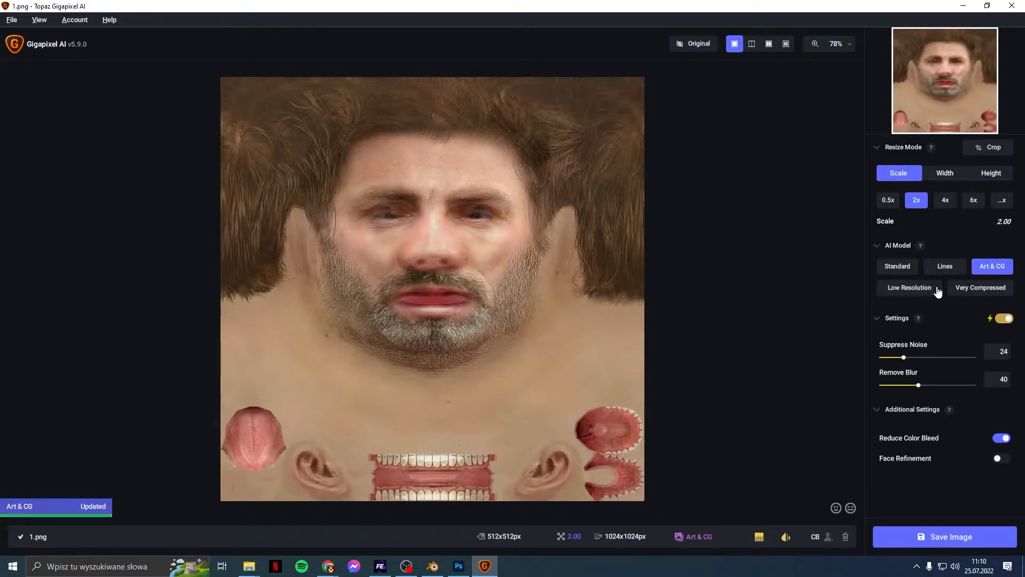
click(903, 276)
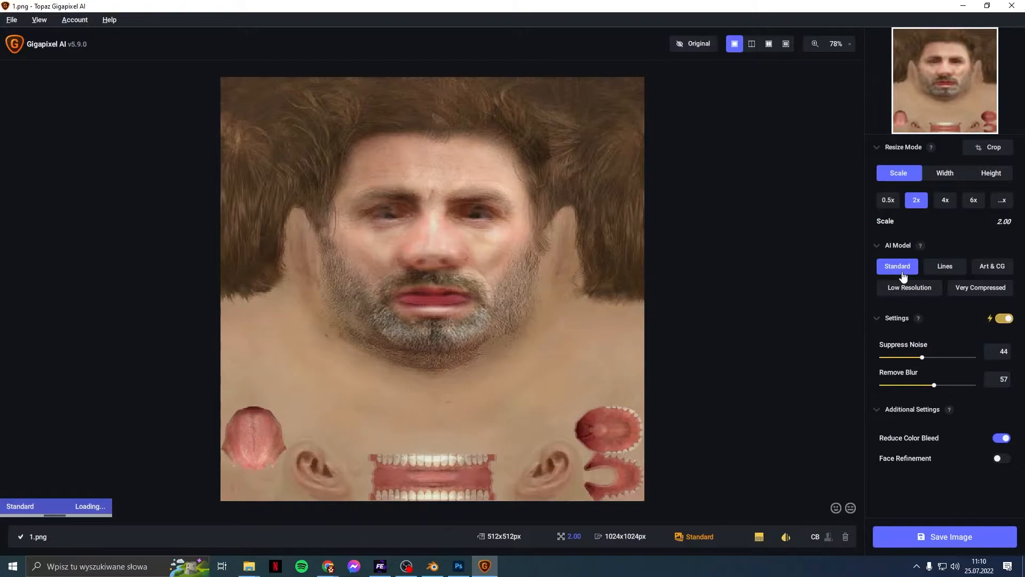
click(994, 268)
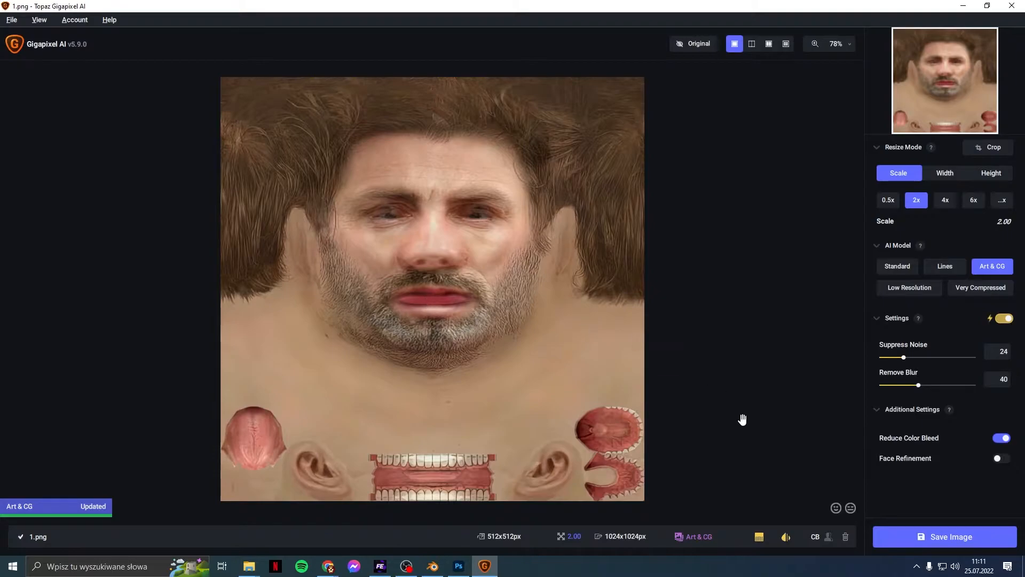
click(914, 540)
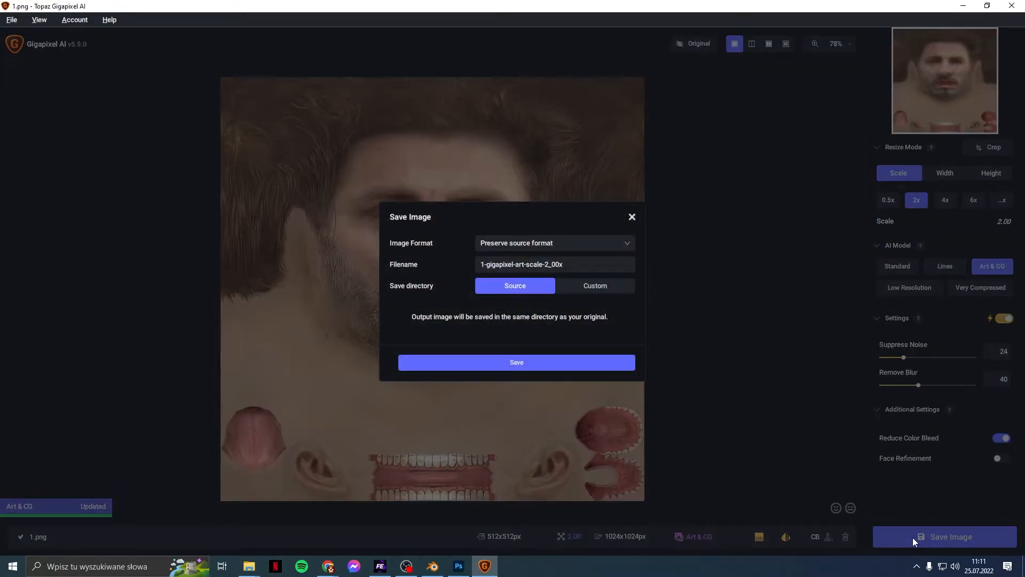
click(551, 369)
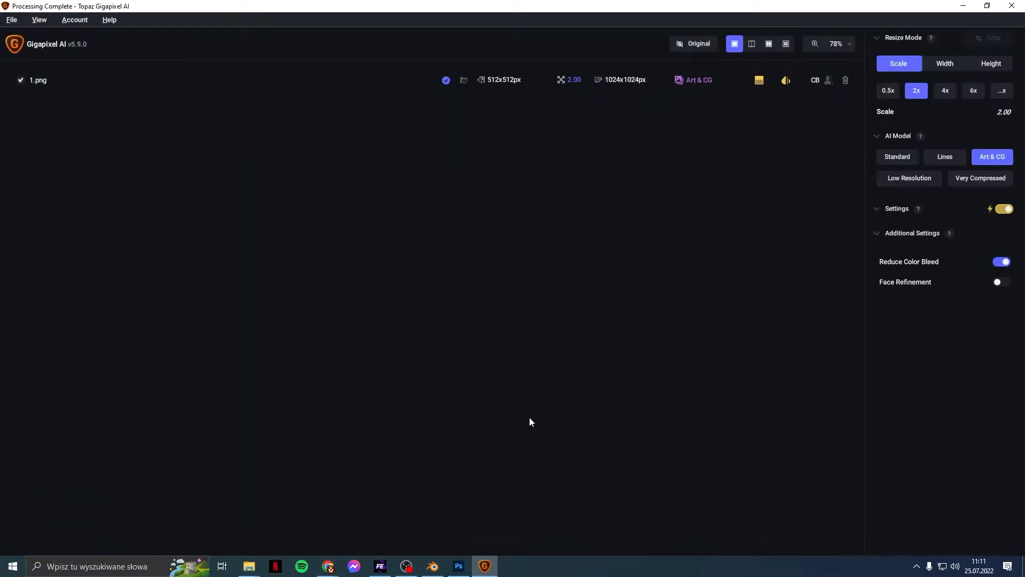
Step: Close Gigapixel and open 1-gigapixel-art-scale-2_00x.png in Photoshop, checking it at 100% zoom
click(1012, 6)
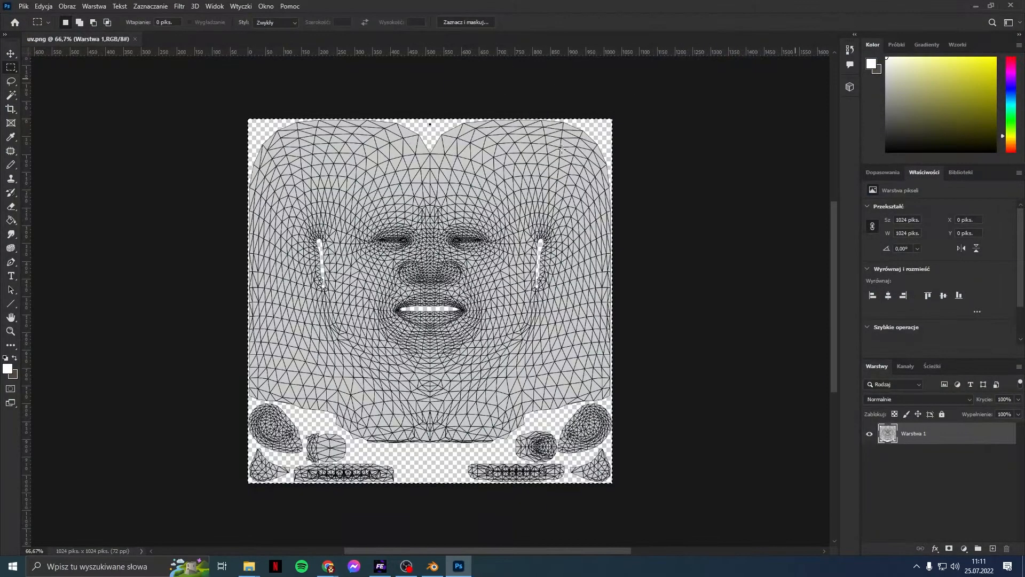
click(24, 6)
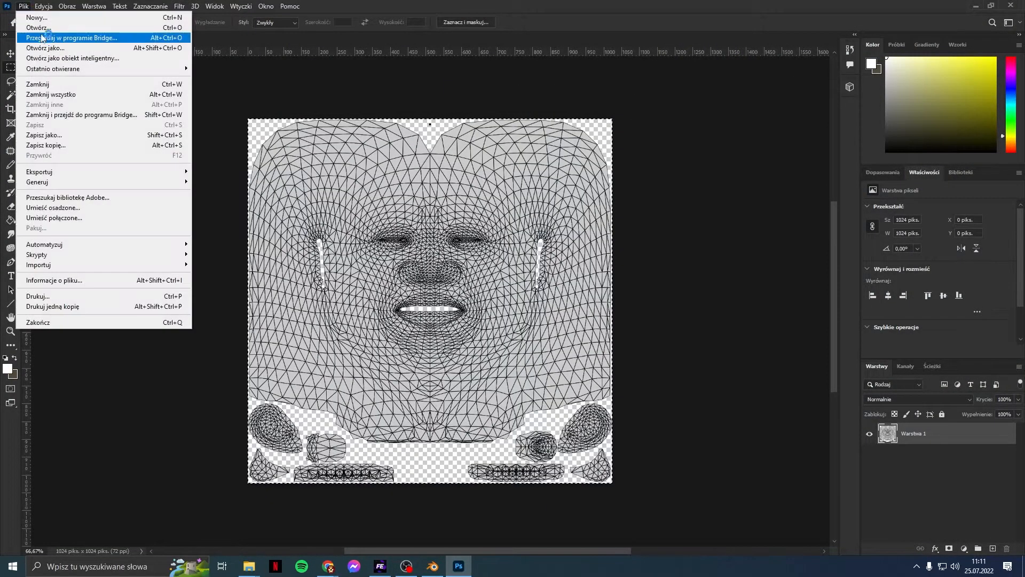
click(39, 28)
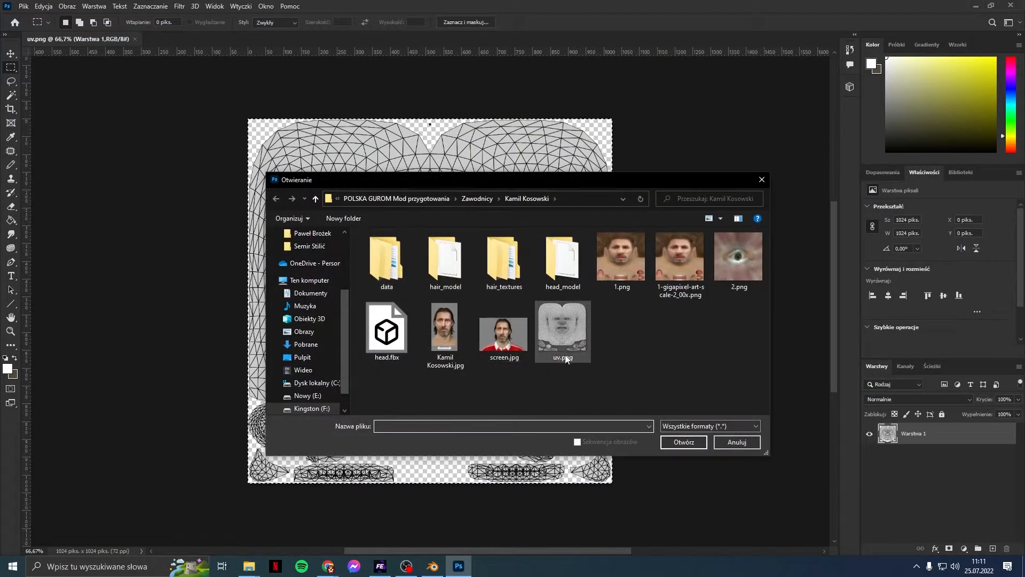
double_click(677, 268)
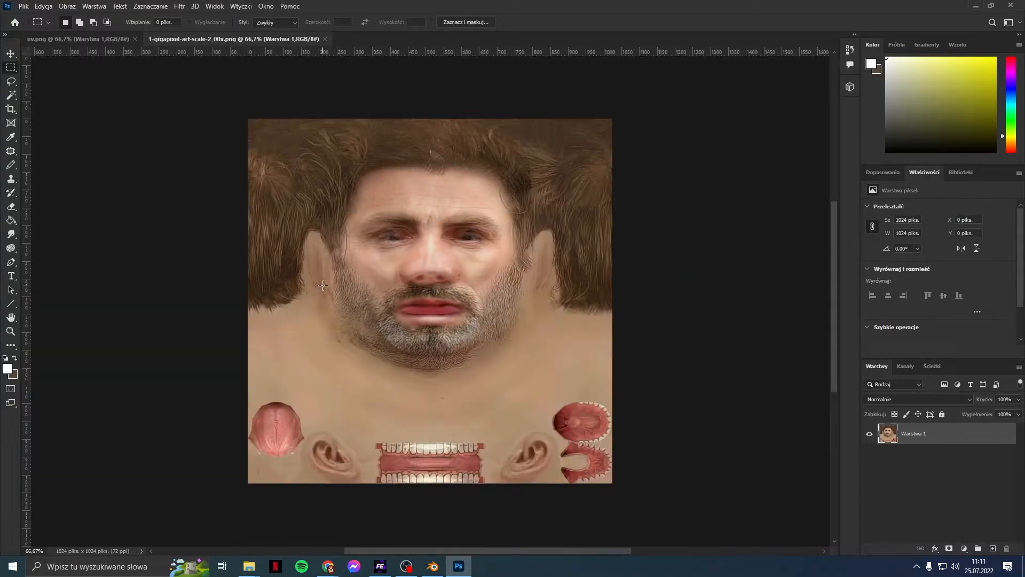
key(ctrl+1)
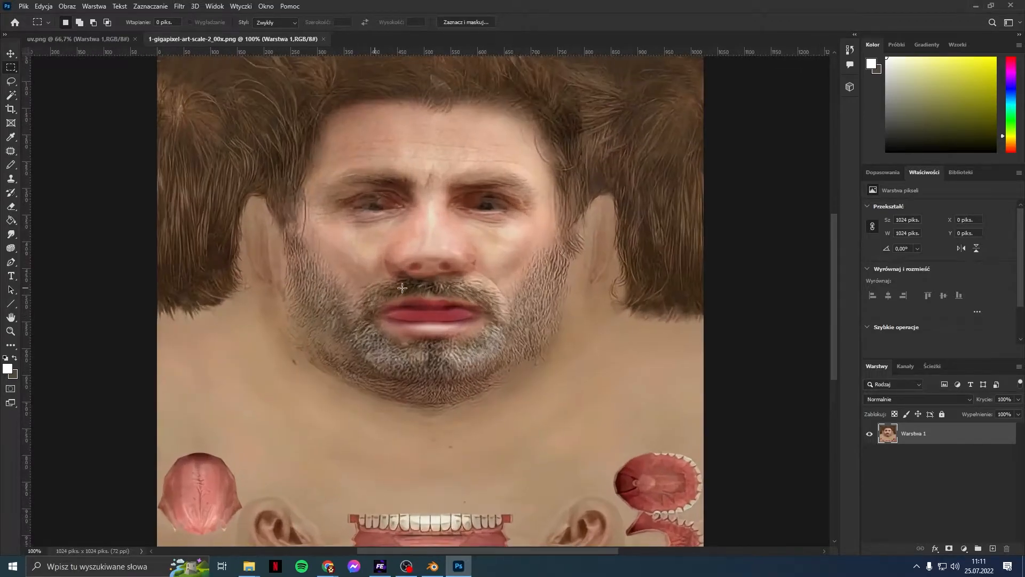
scroll(534, 301, up, 2)
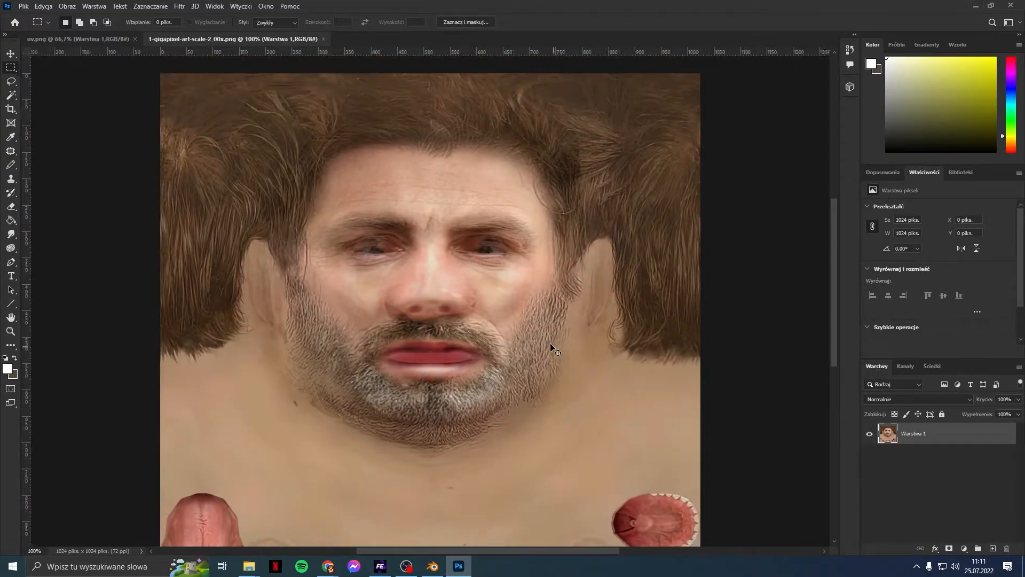
key(ctrl+minus)
scroll(250, 152, down, 1)
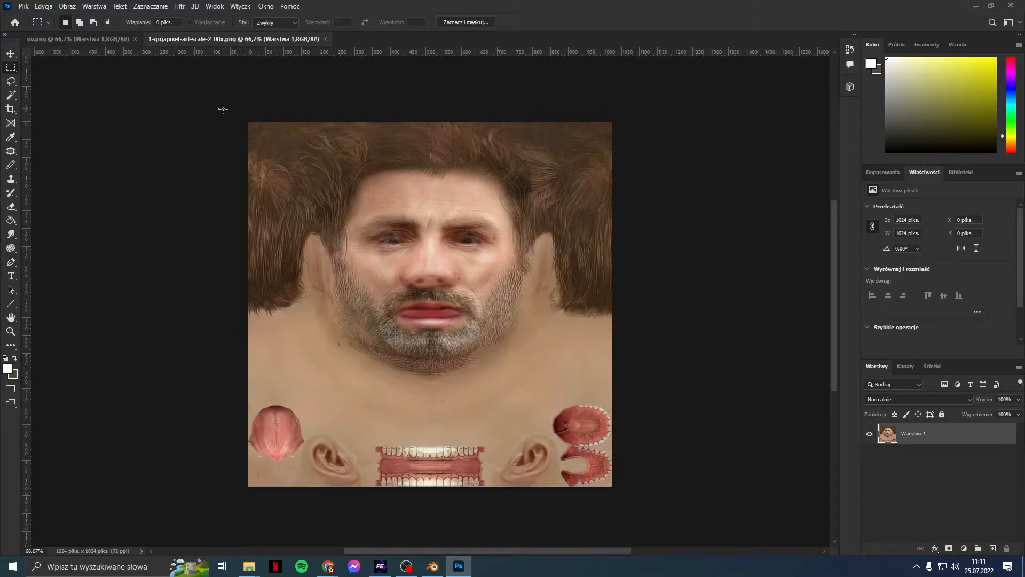
Step: Select the wireframe area in uv.png and paste it onto the upscaled texture as a new layer
click(100, 39)
drag(210, 114, 689, 529)
click(267, 39)
key(ctrl+v)
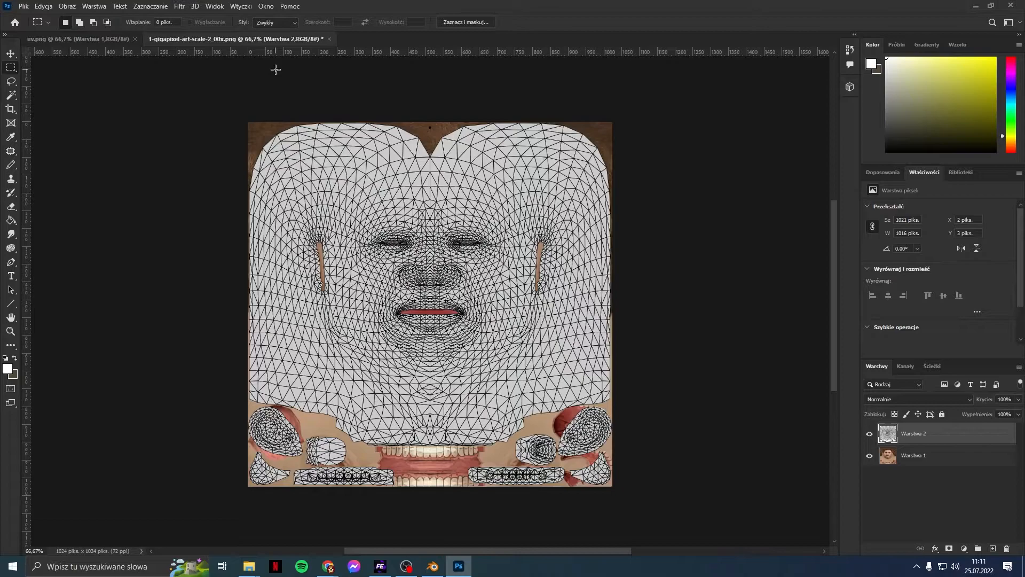
scroll(258, 235, down, 3)
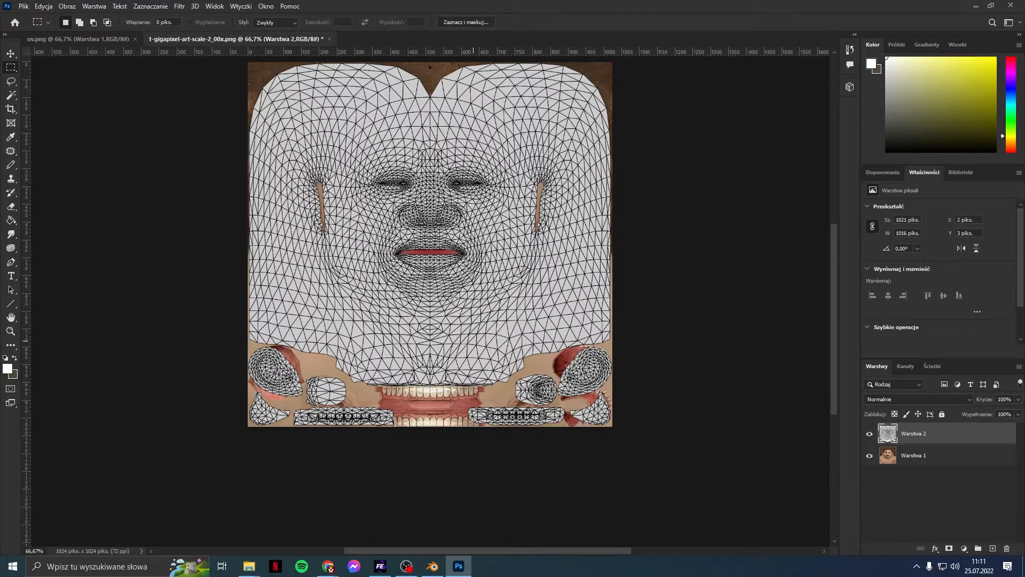
scroll(440, 265, up, 5)
alt+scroll(441, 265, up, 3)
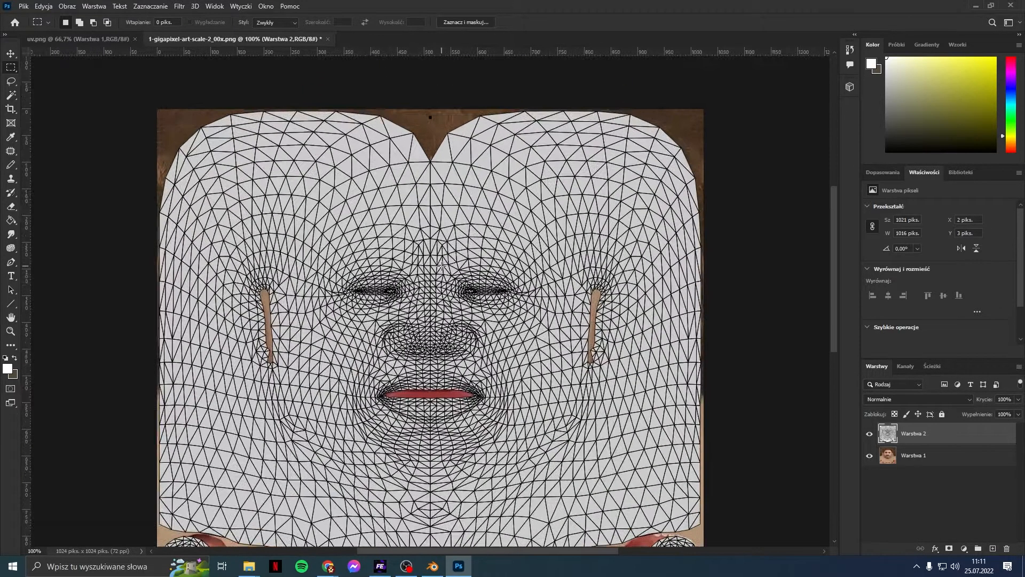
scroll(435, 182, up, 2)
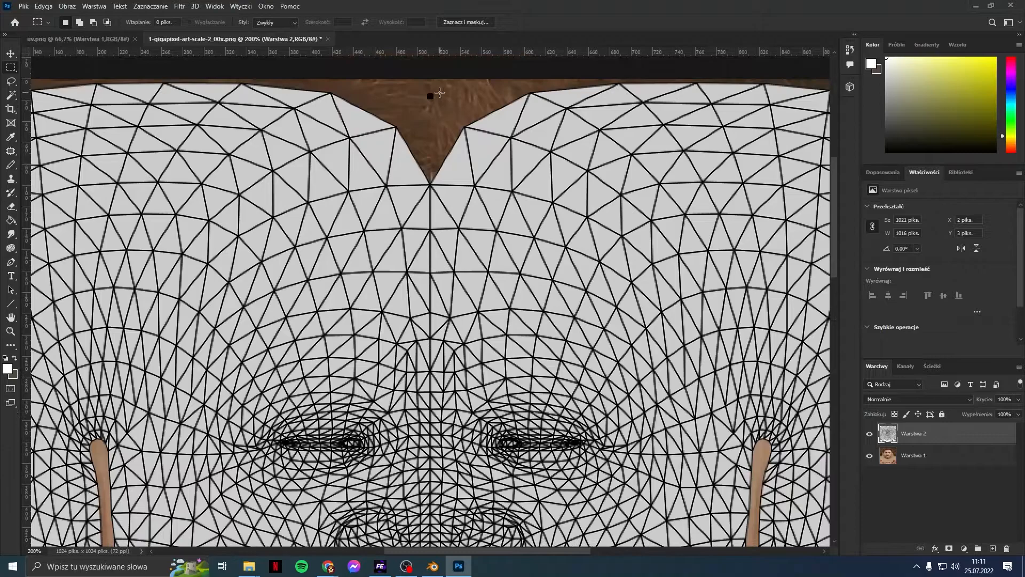
alt+scroll(446, 120, up, 1)
Step: Make Warstwa 1 active and set up a 13 px hard round brush
scroll(461, 137, up, 2)
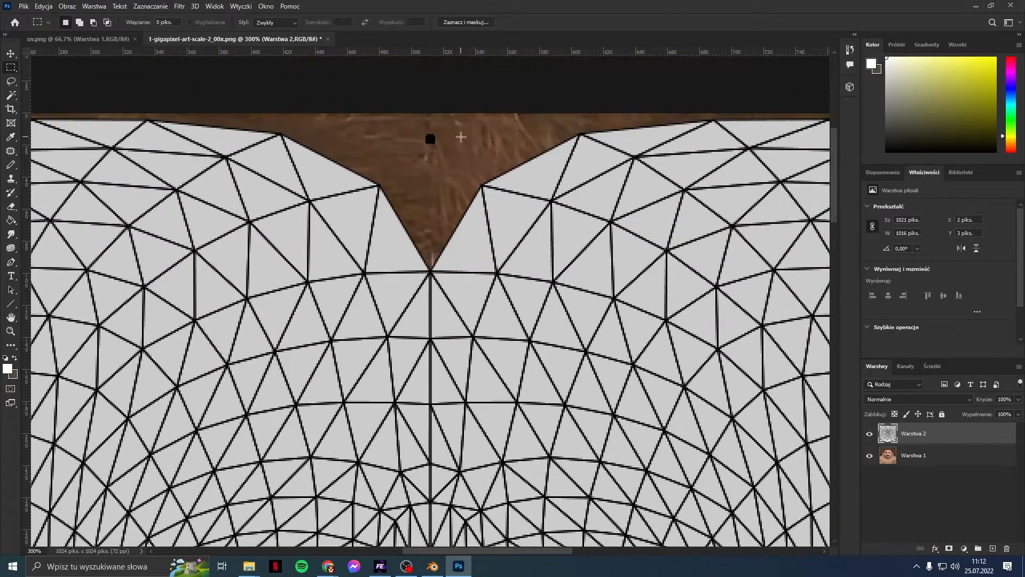
alt+scroll(458, 138, up, 1)
scroll(425, 188, up, 1)
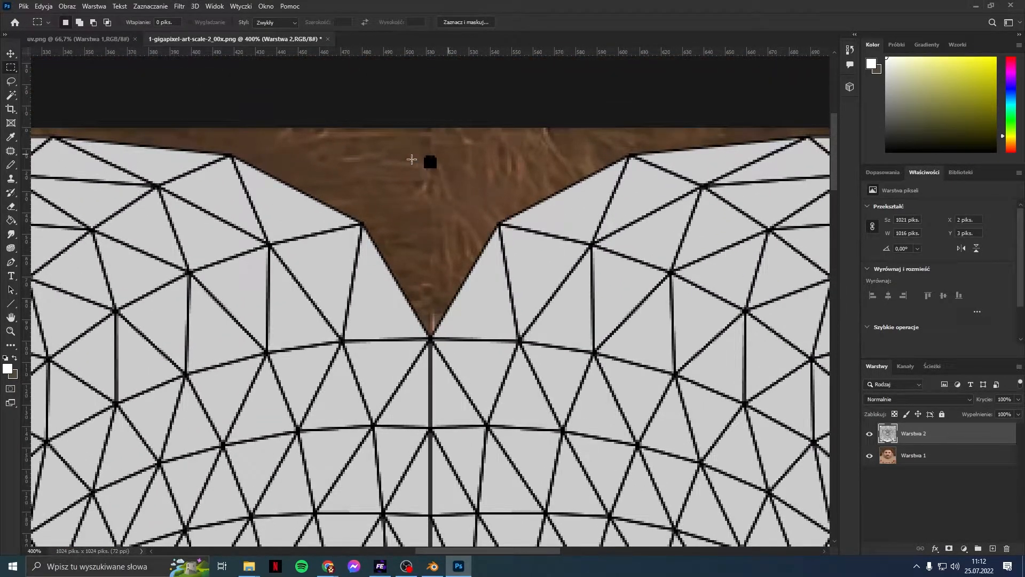
click(890, 454)
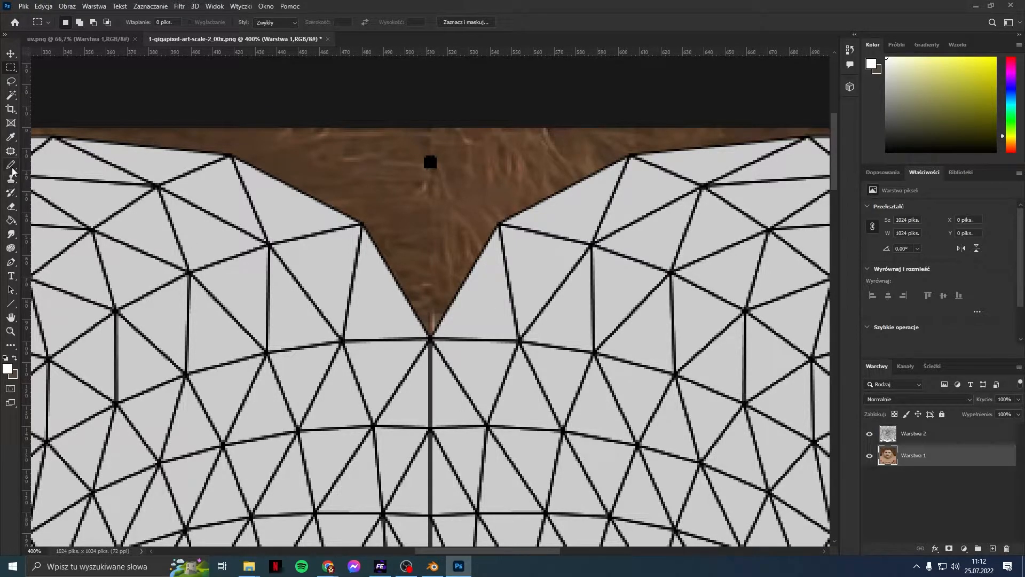
drag(11, 165, 41, 182)
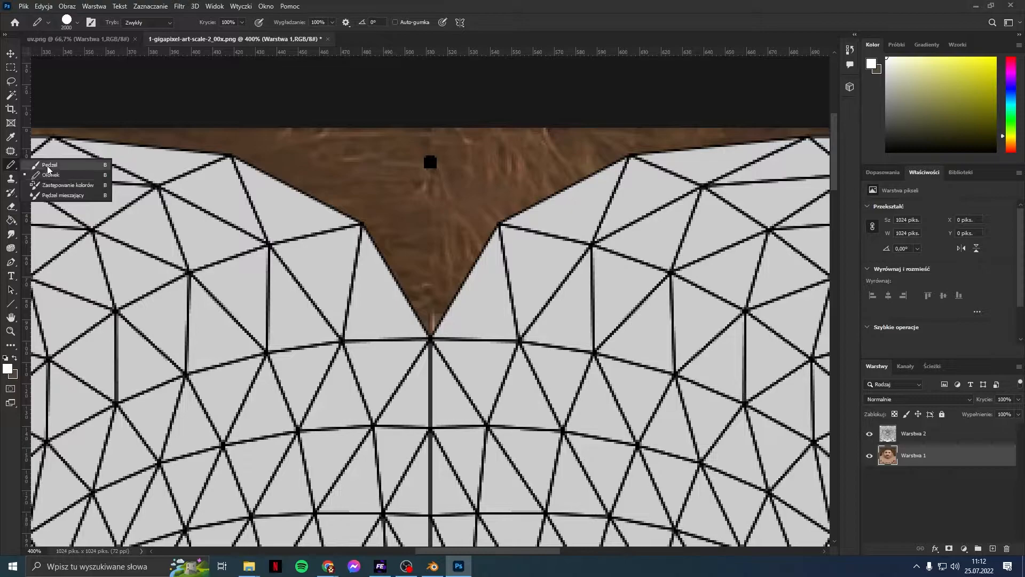
click(49, 165)
click(77, 22)
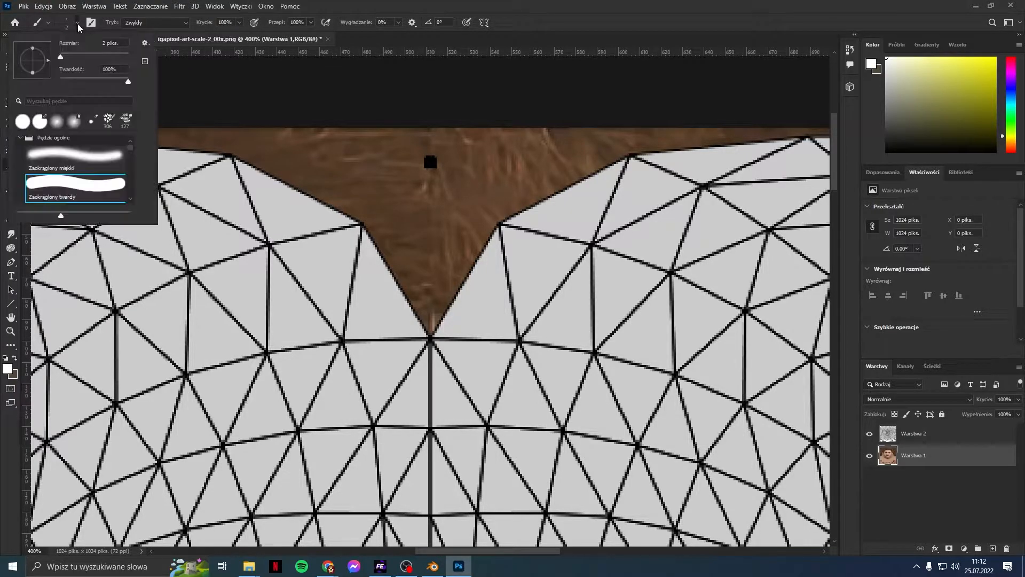
drag(68, 44, 73, 44)
click(79, 187)
Step: Marquee the small black square at the top of the hair and copy it to a new layer
click(7, 146)
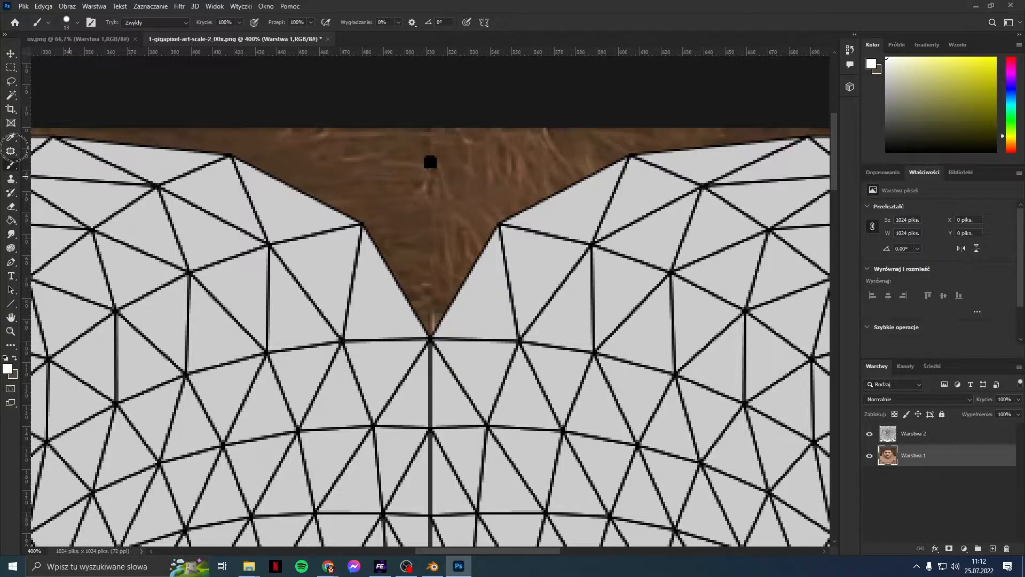
click(10, 68)
drag(412, 148, 449, 175)
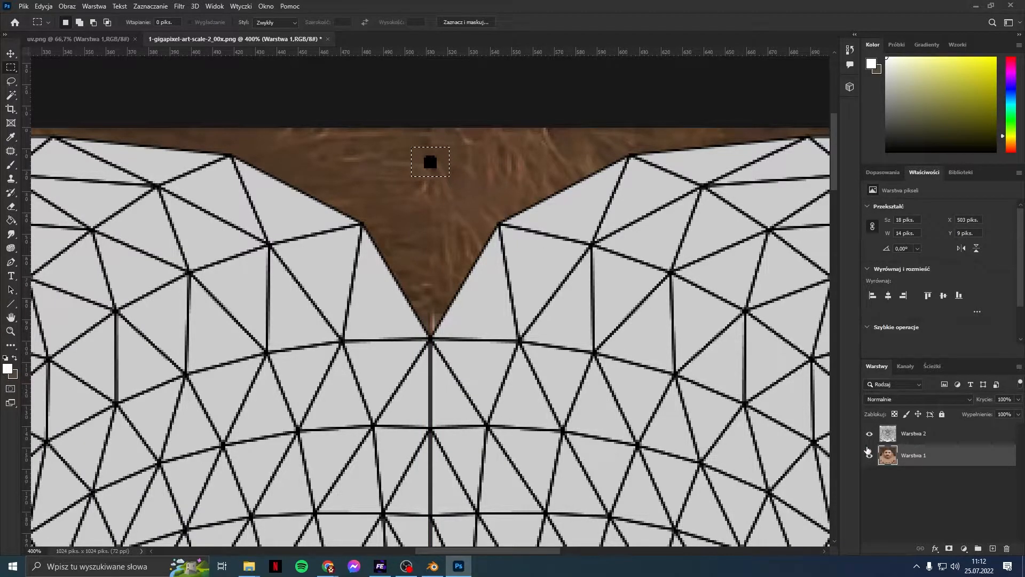
key(ctrl+j)
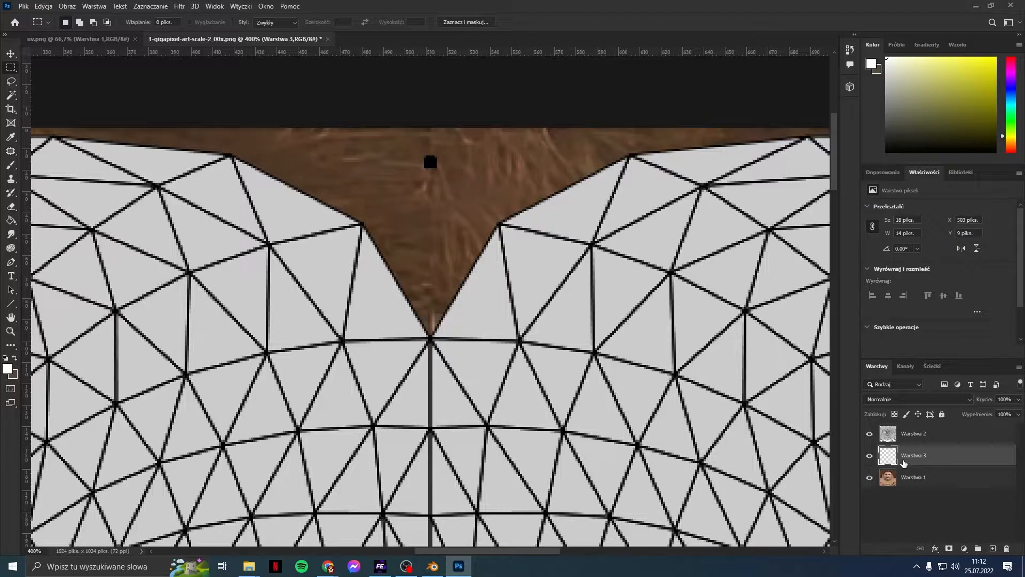
Step: Fill the white area around the square with black using the Paint Bucket
click(11, 220)
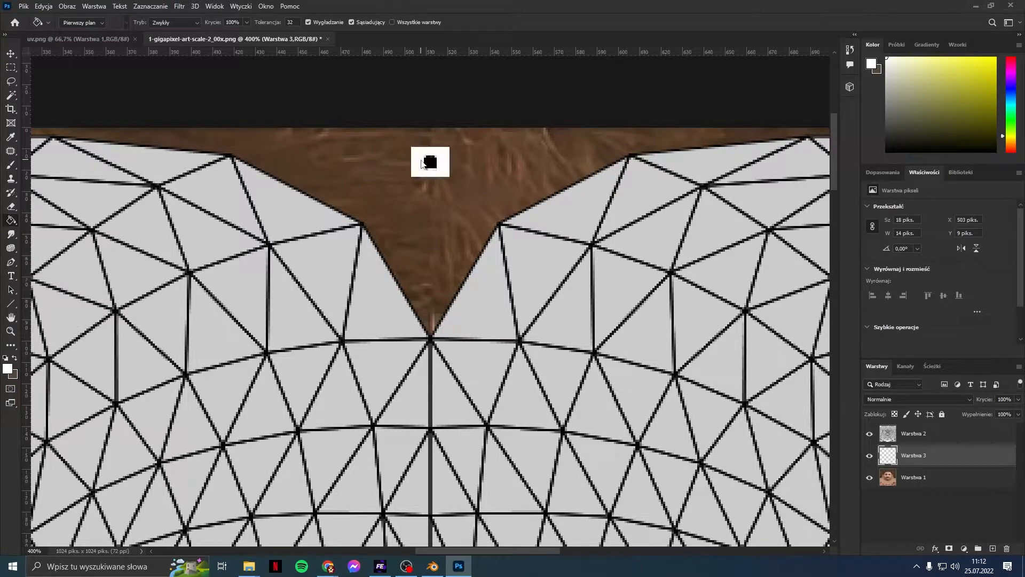
click(7, 368)
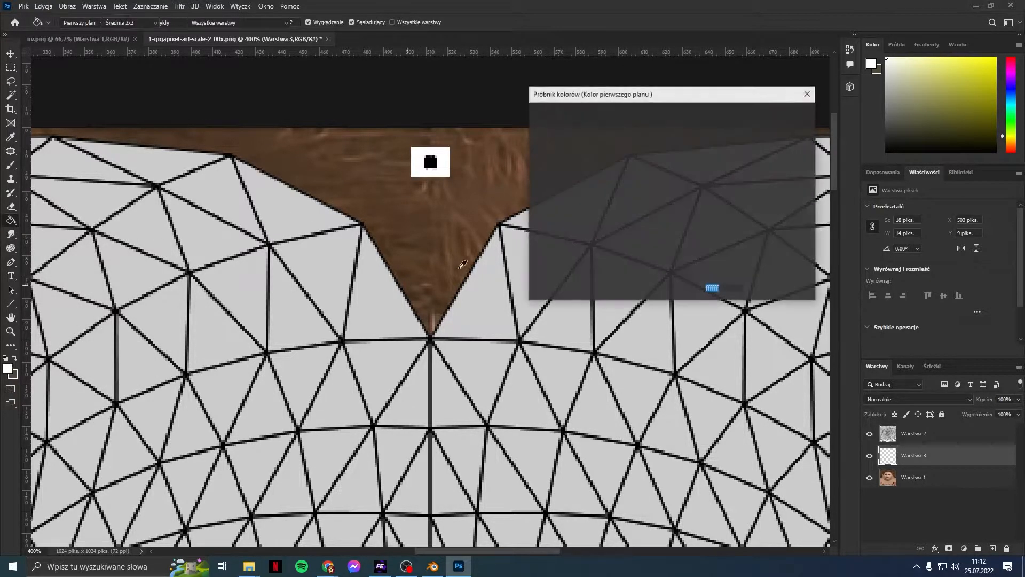
drag(549, 232, 523, 284)
click(750, 114)
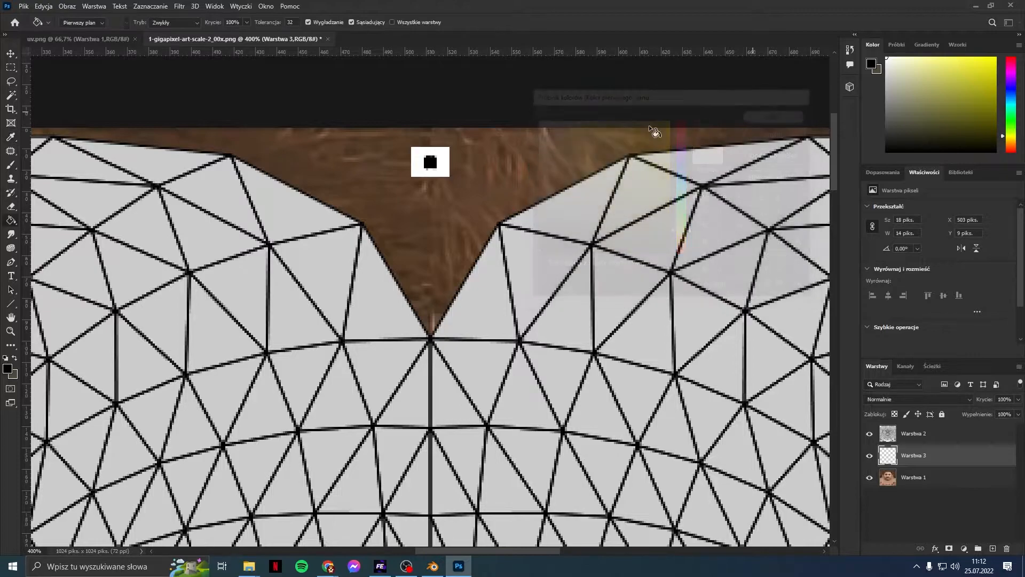
click(420, 155)
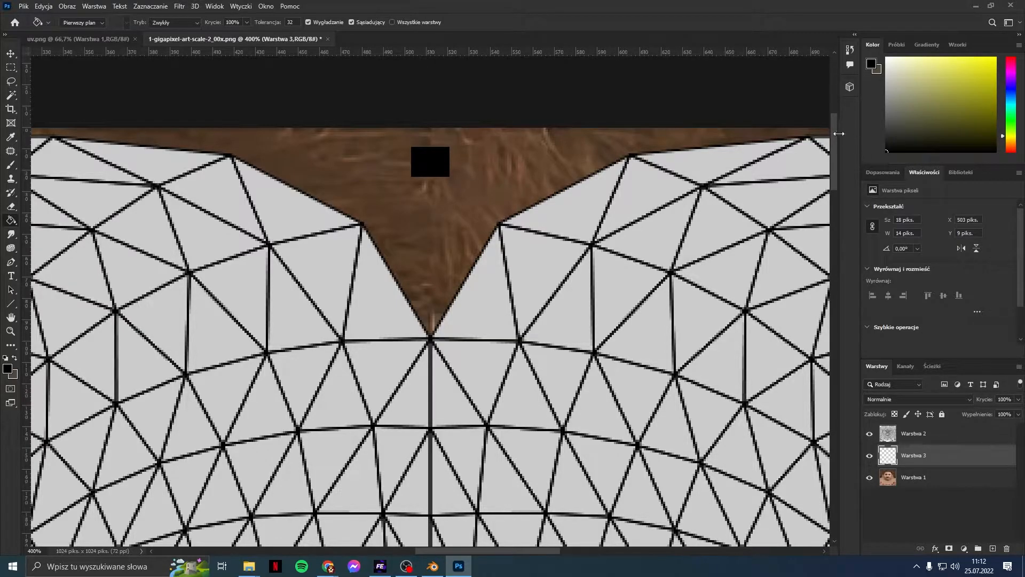
drag(837, 137, 856, 291)
Step: Zoom out to 100% and toggle the wireframe layer off and on to check the texture
key(ctrl+minus)
key(ctrl+minus)
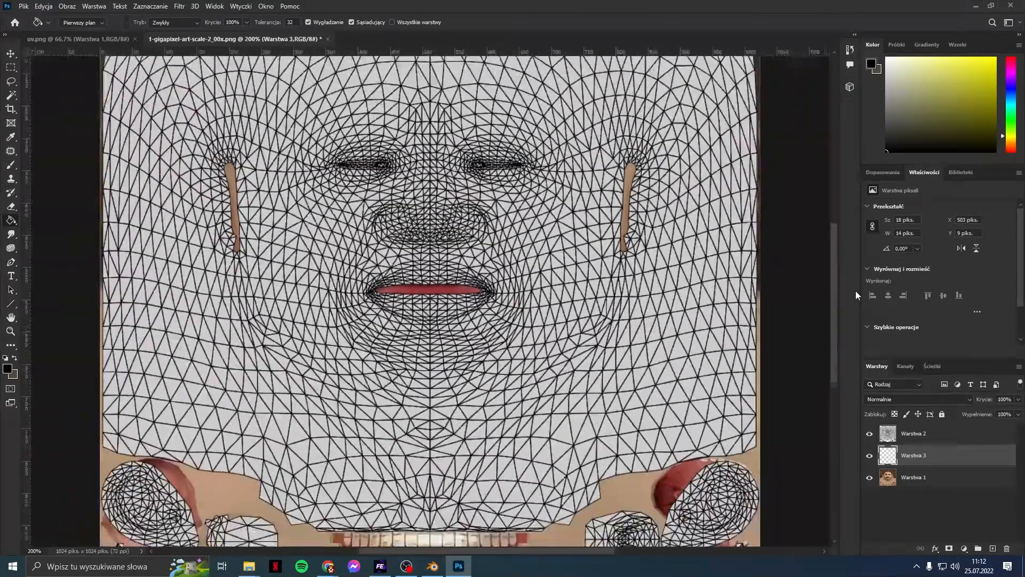
key(ctrl+minus)
drag(835, 245, 834, 313)
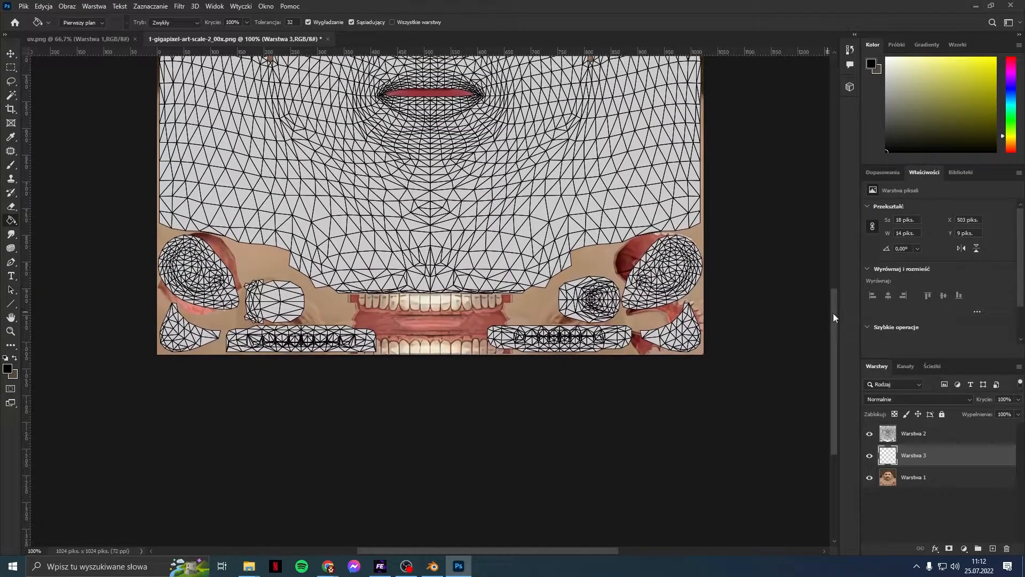
click(869, 434)
click(870, 434)
scroll(581, 227, down, 1)
scroll(585, 235, up, 1)
Step: Zoom to 300% on the teeth area, then back out and centre the full UV layout
key(ctrl+plus)
key(ctrl+plus)
key(ctrl+plus)
scroll(585, 232, down, 2)
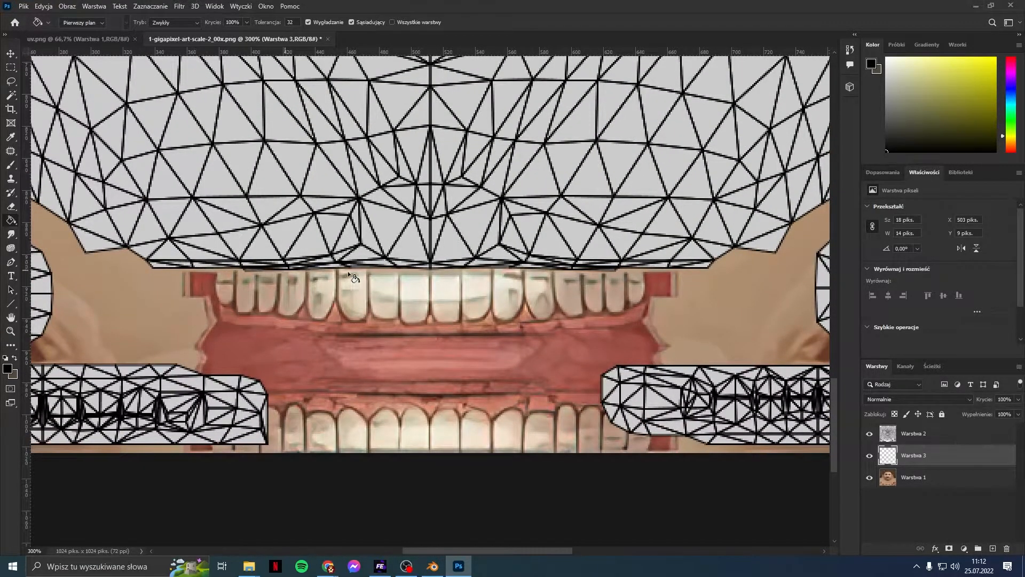
scroll(674, 264, down, 1)
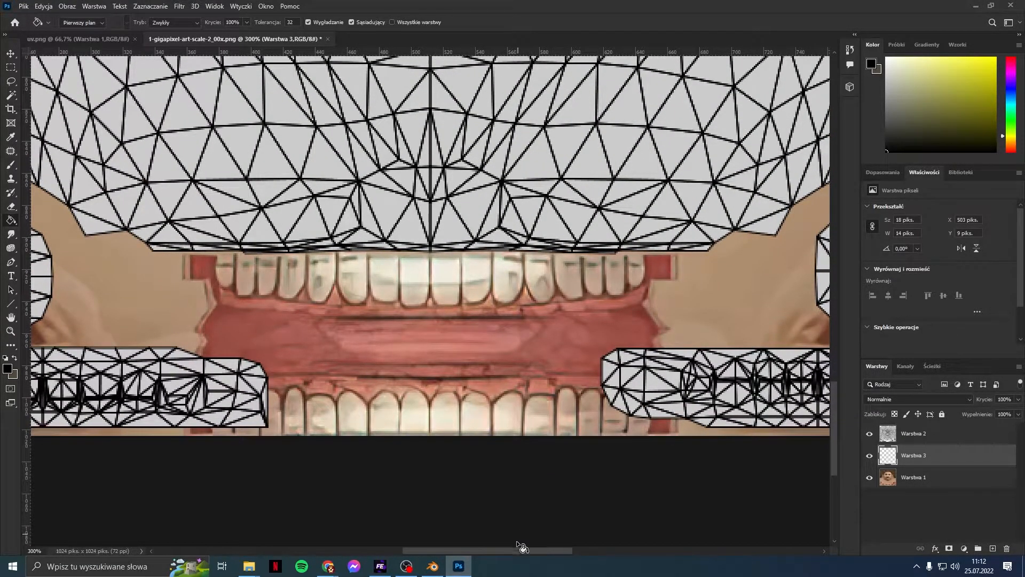
drag(518, 548, 438, 534)
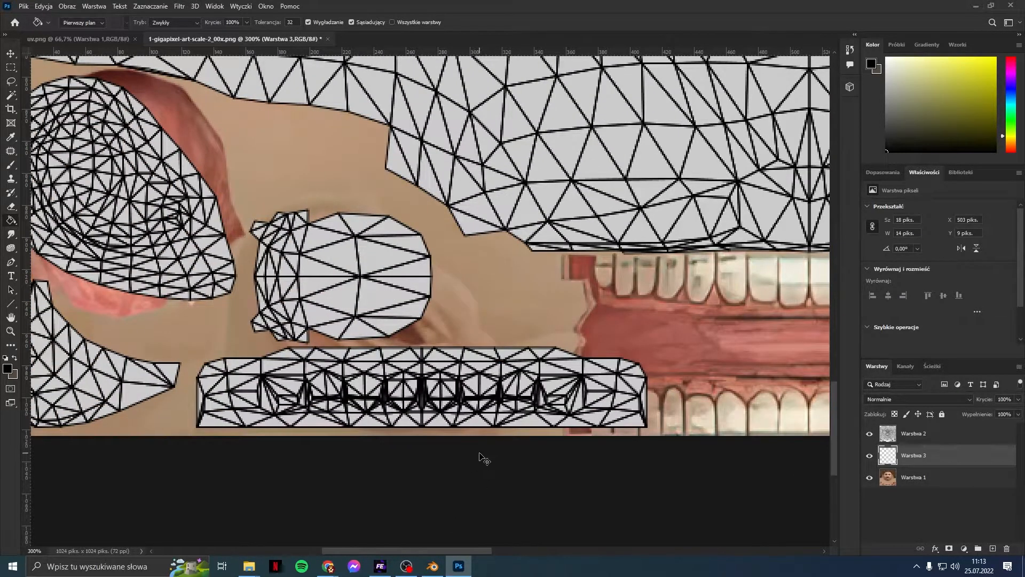
key(ctrl+minus)
key(ctrl+minus)
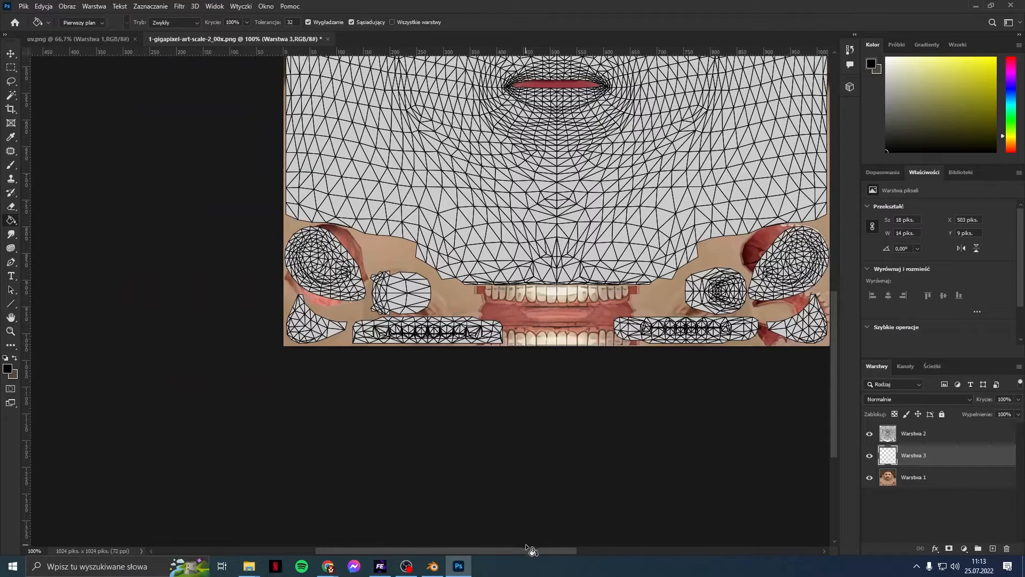
drag(533, 550, 559, 551)
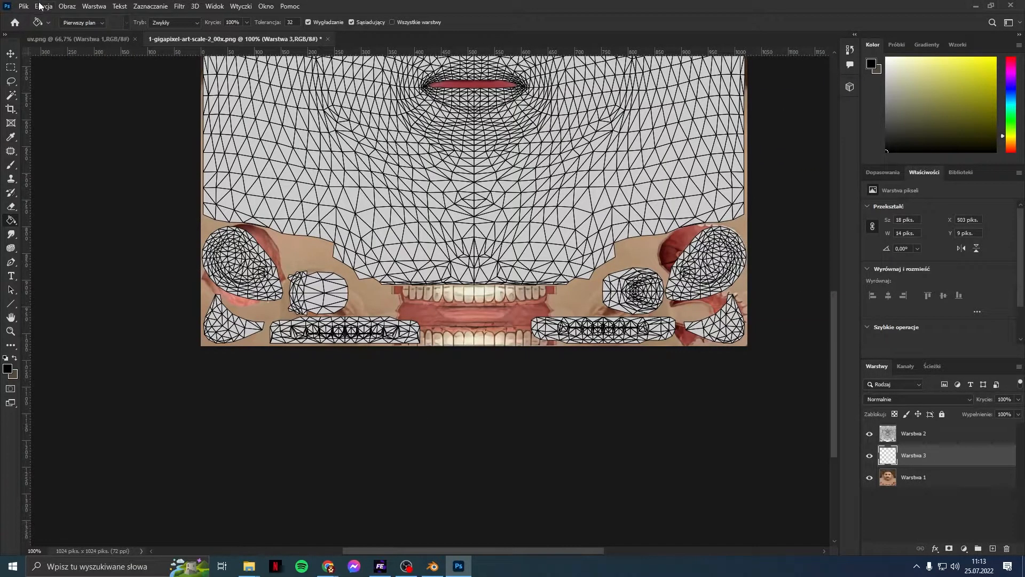
Step: Open a face texture from another player's folder, then close it as the wrong one
click(24, 6)
click(37, 29)
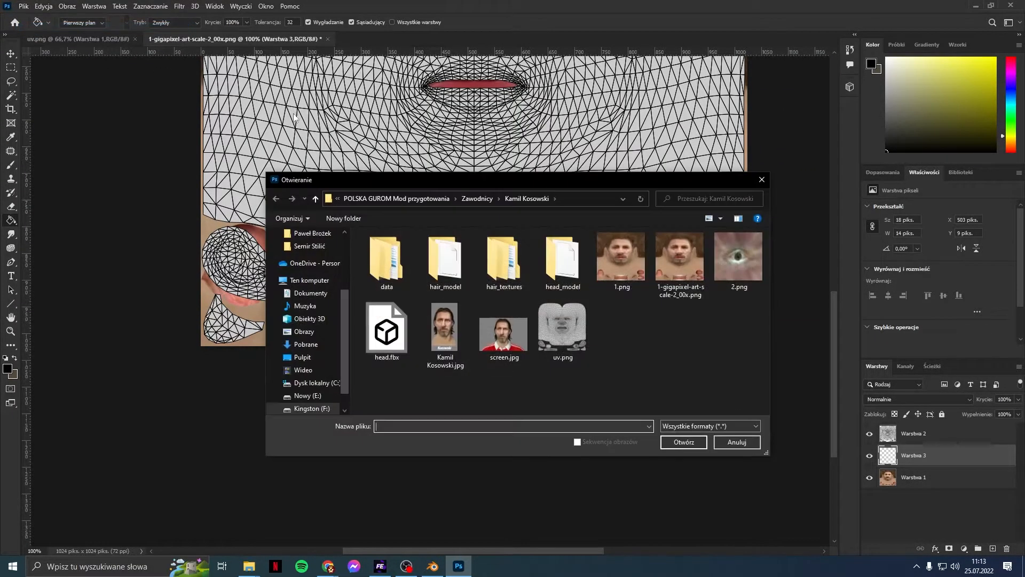
click(489, 201)
double_click(412, 273)
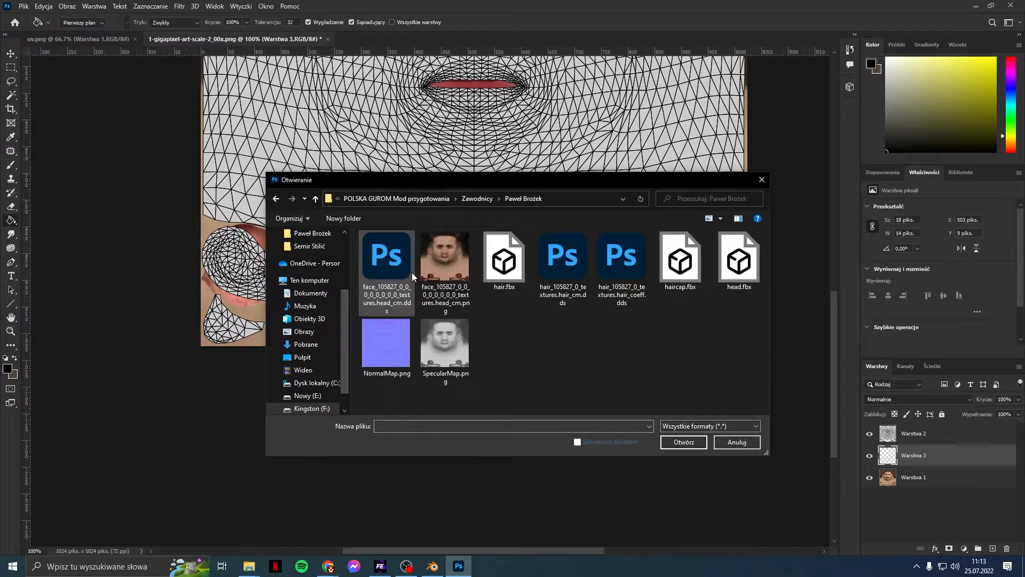
double_click(453, 283)
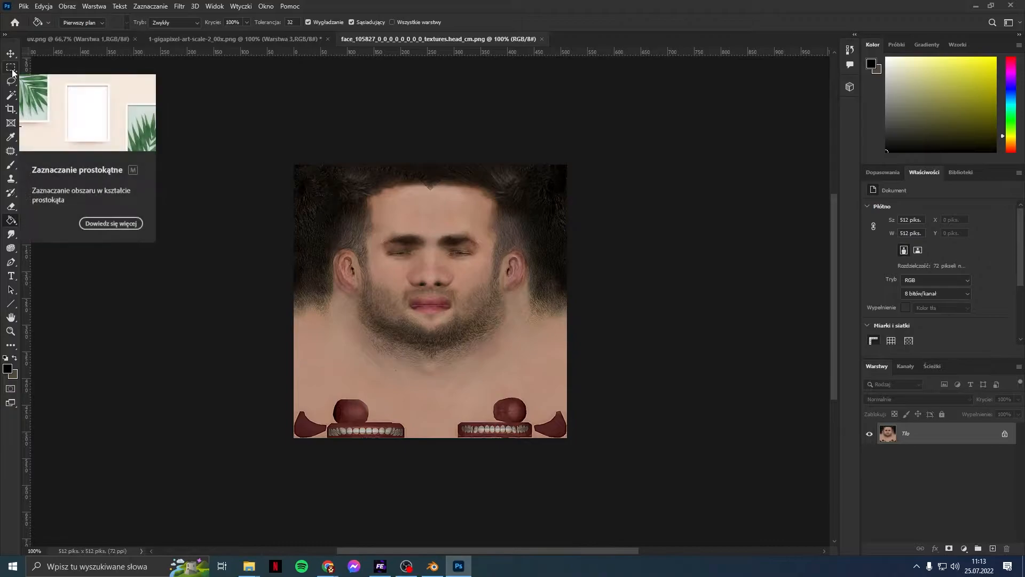
click(543, 39)
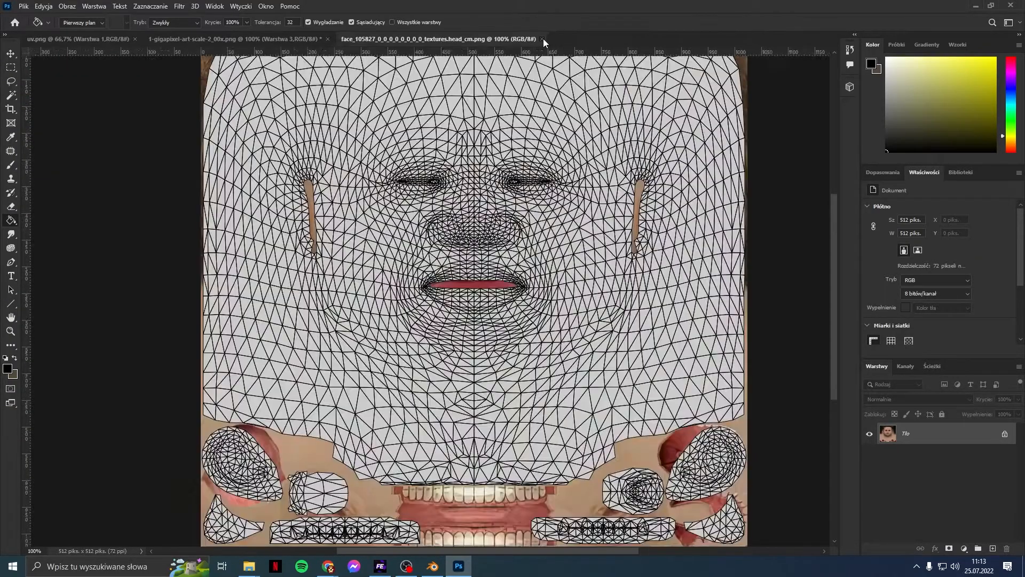
Step: Open face_188546's head_cm.png and marquee its bottom mouth-and-teeth strip
click(24, 7)
click(37, 25)
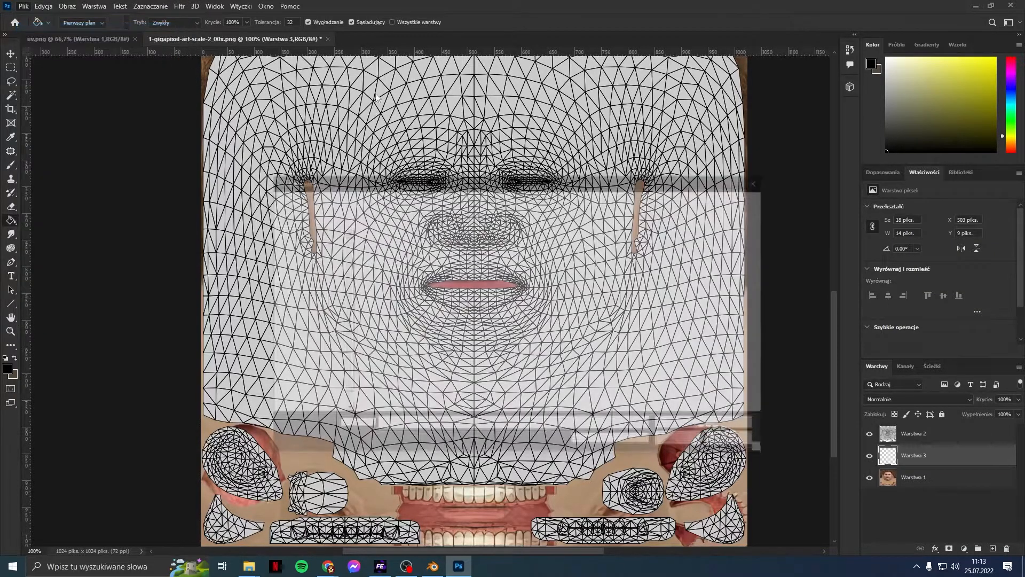
click(486, 199)
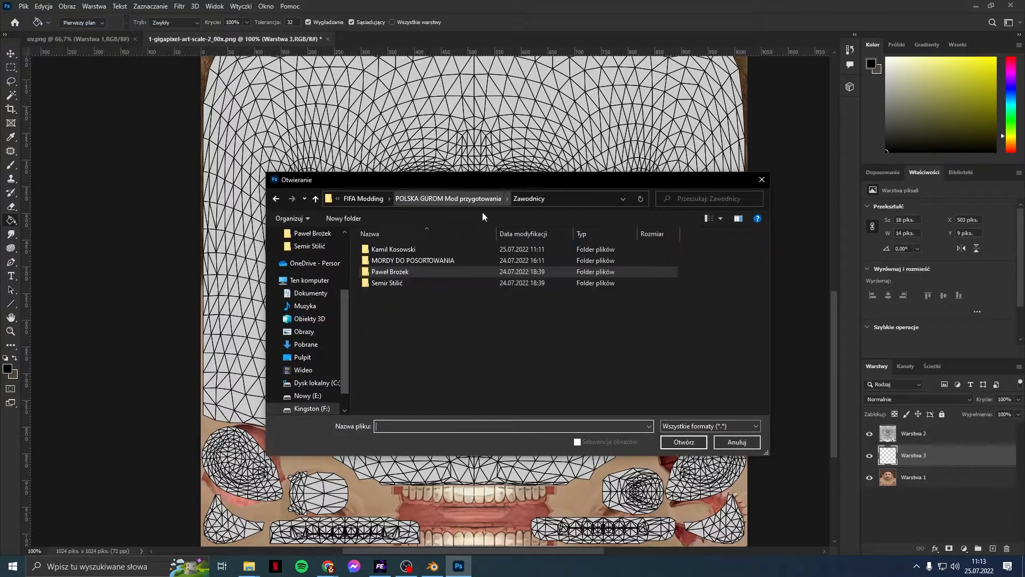
double_click(472, 281)
double_click(462, 268)
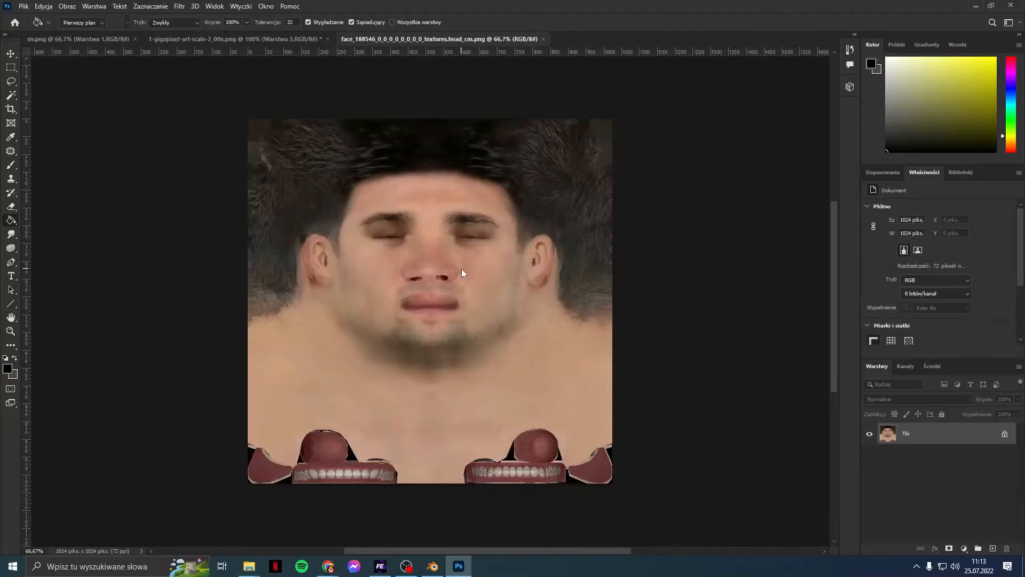
scroll(491, 262, down, 3)
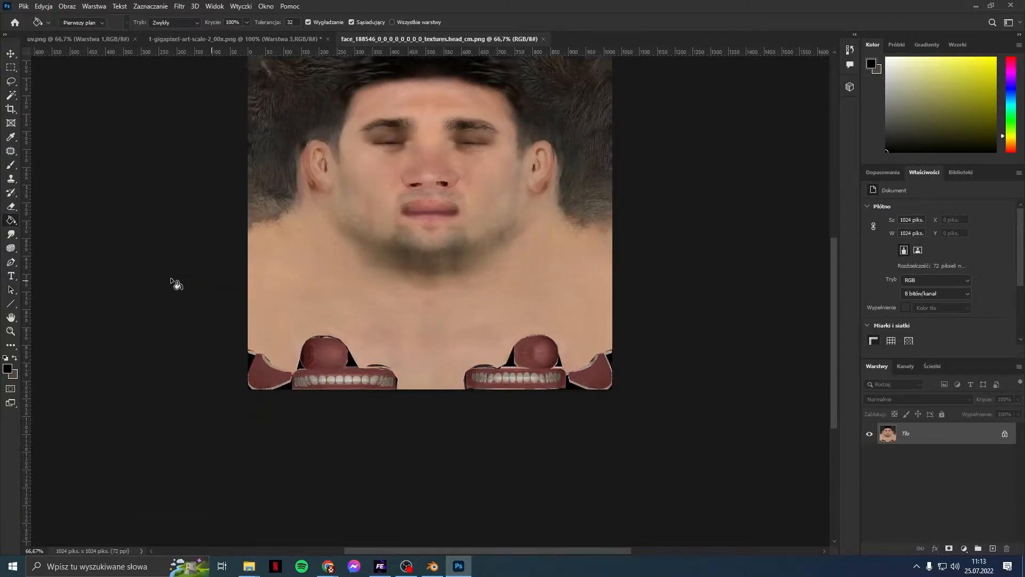
click(10, 67)
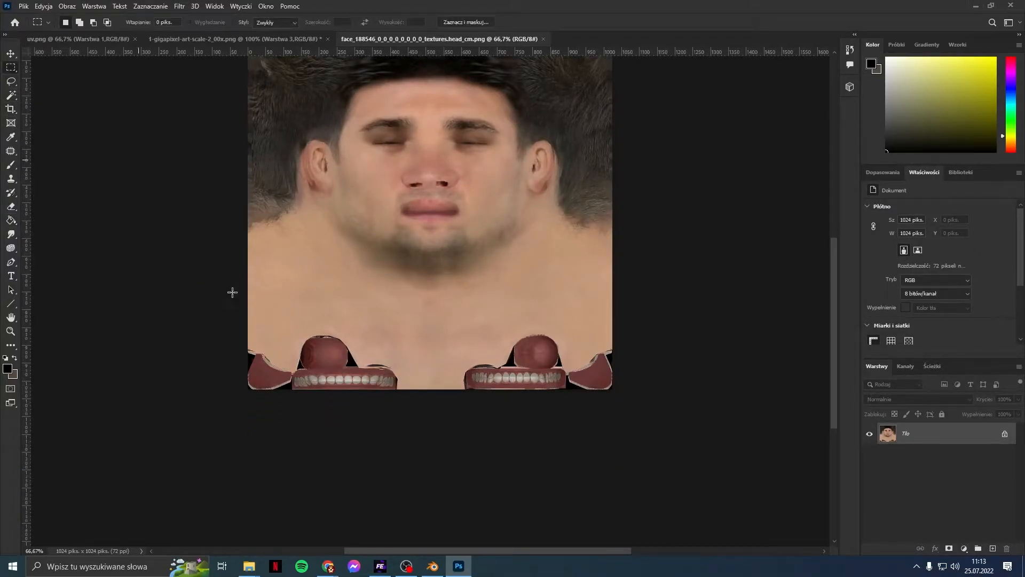
drag(237, 404, 705, 334)
Step: Paste the copied strip into the upscaled texture as Warstwa 4 and hide that layer
click(288, 38)
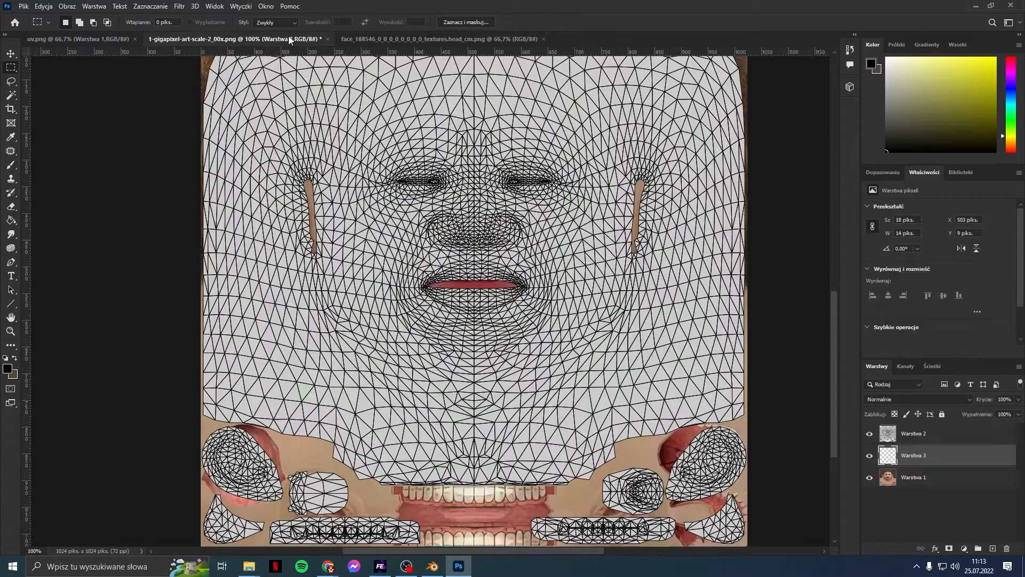
key(ctrl+v)
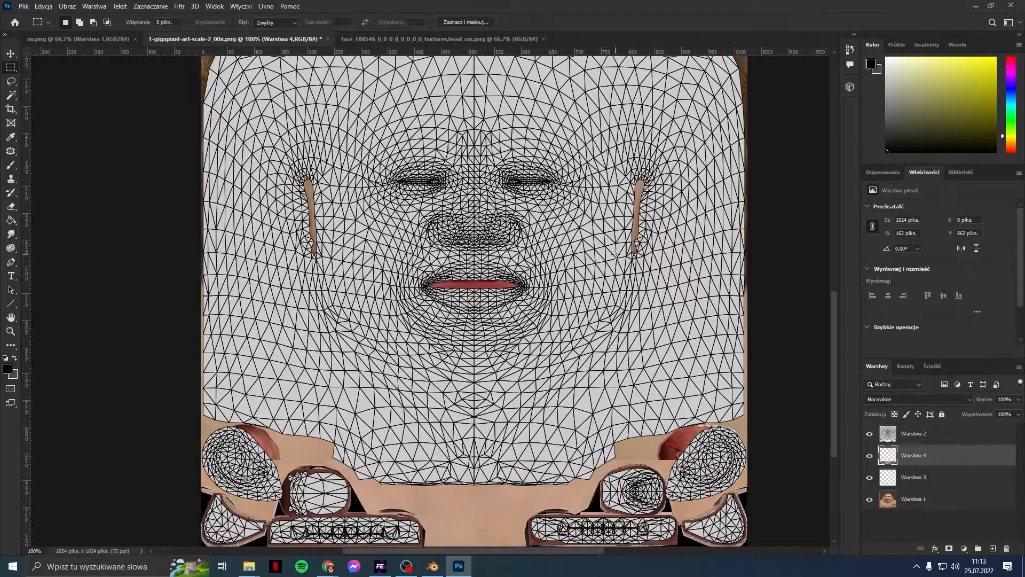
scroll(616, 254, down, 5)
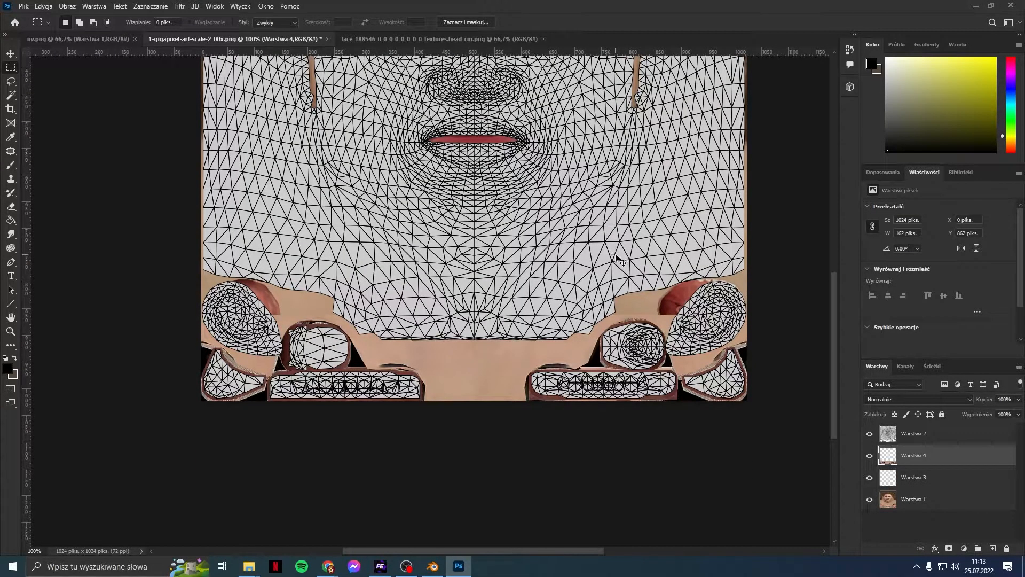
alt+scroll(616, 257, up, 1)
scroll(616, 255, down, 4)
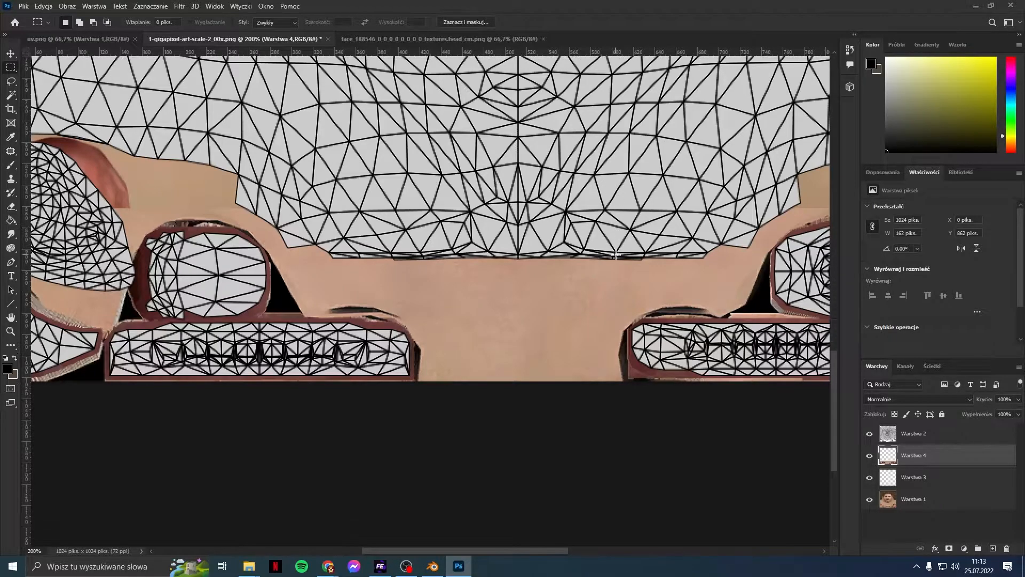
drag(515, 553, 618, 533)
scroll(674, 375, up, 3)
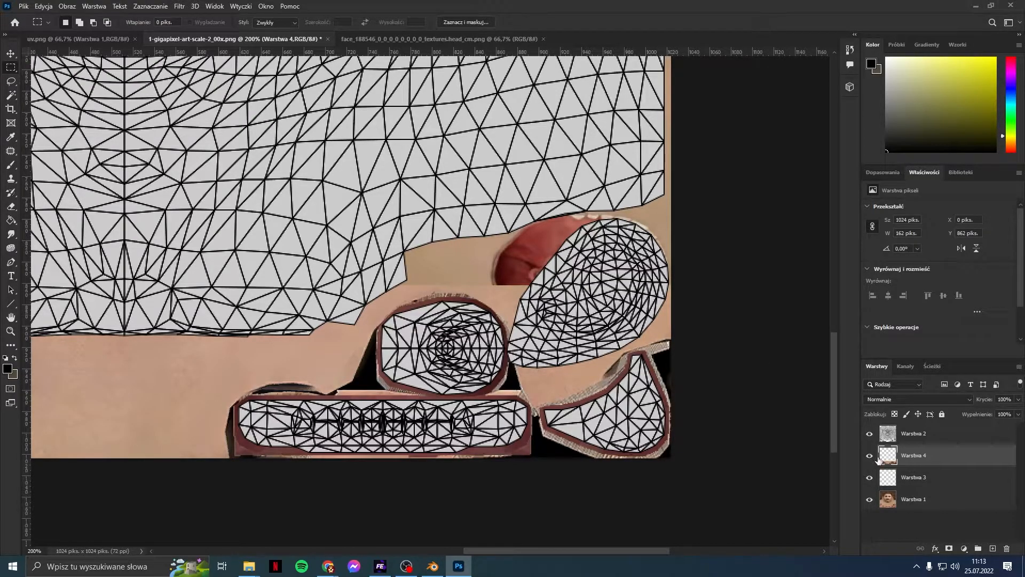
click(870, 456)
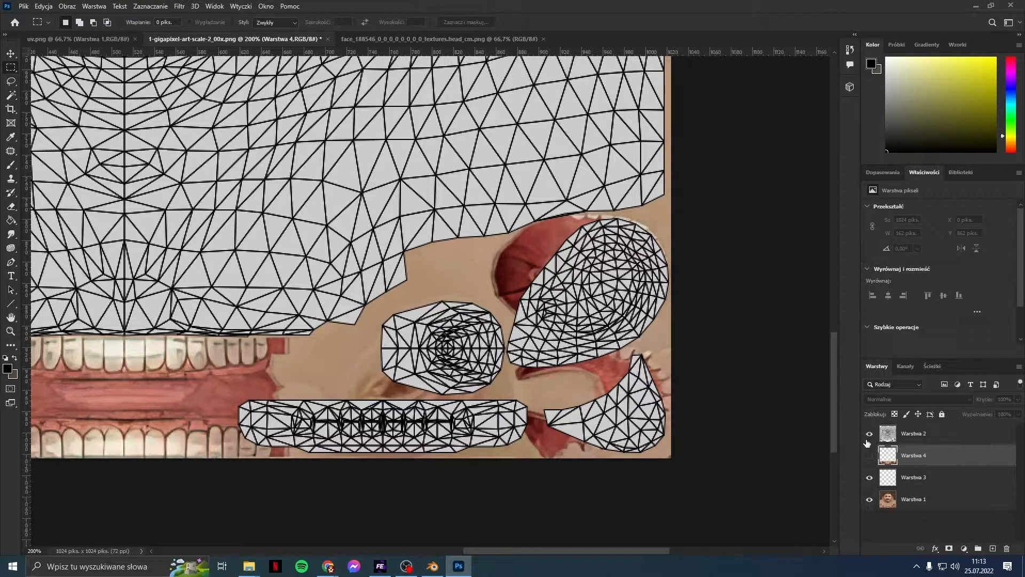
Step: With the Magic Wand on Warstwa 2, select the left oval mesh island
click(10, 96)
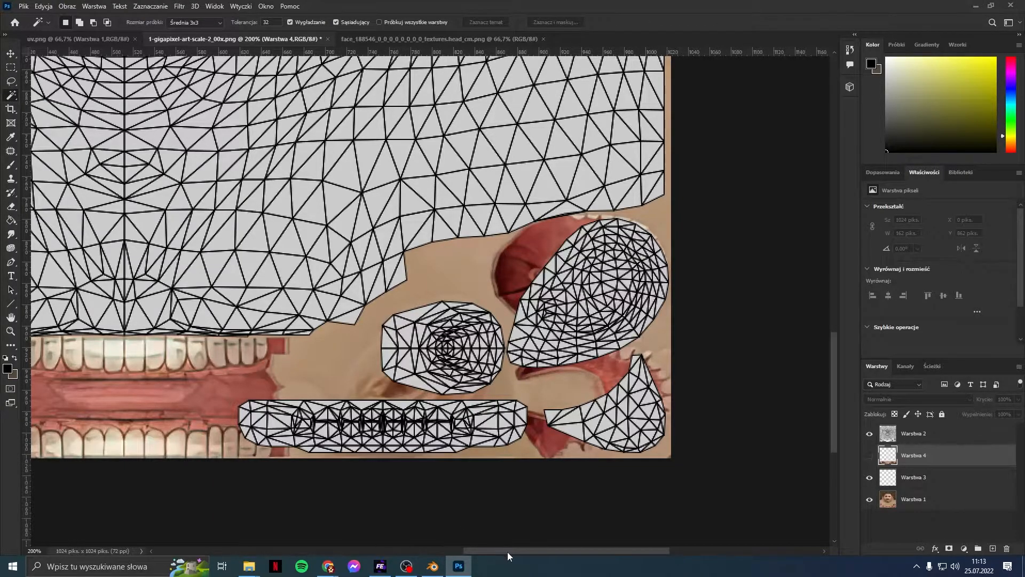
drag(507, 552, 364, 551)
click(195, 288)
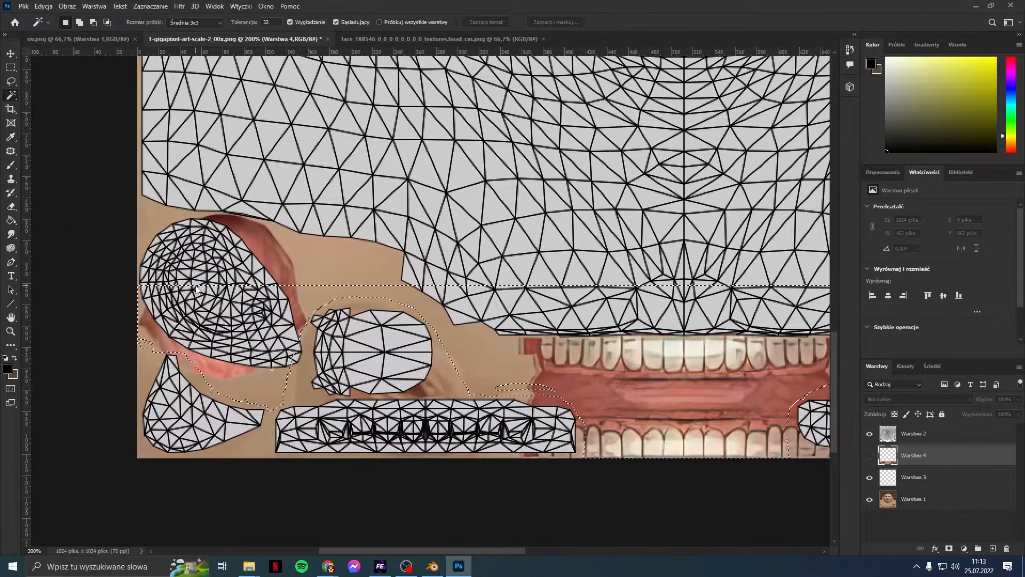
click(911, 436)
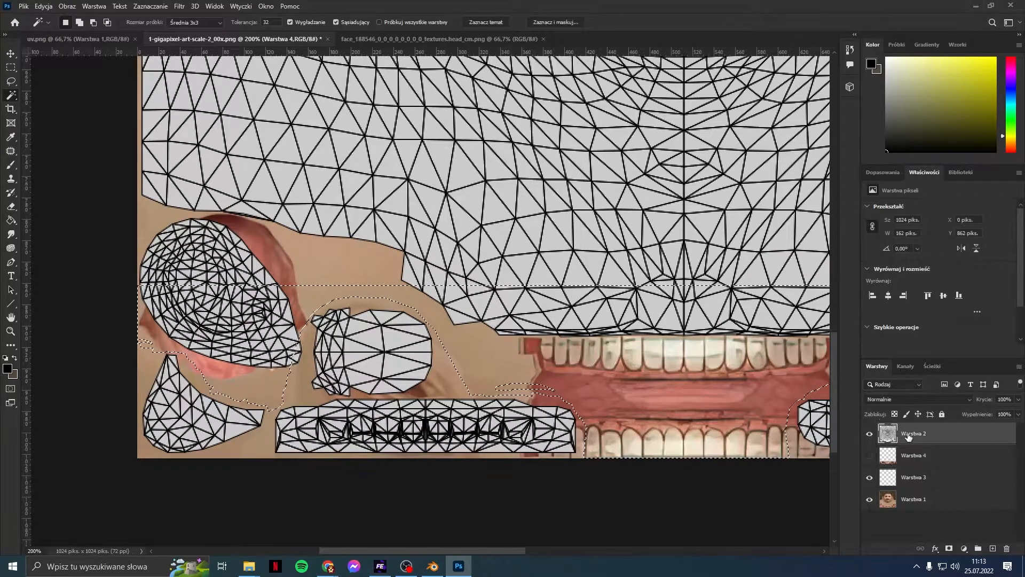
click(250, 263)
click(172, 280)
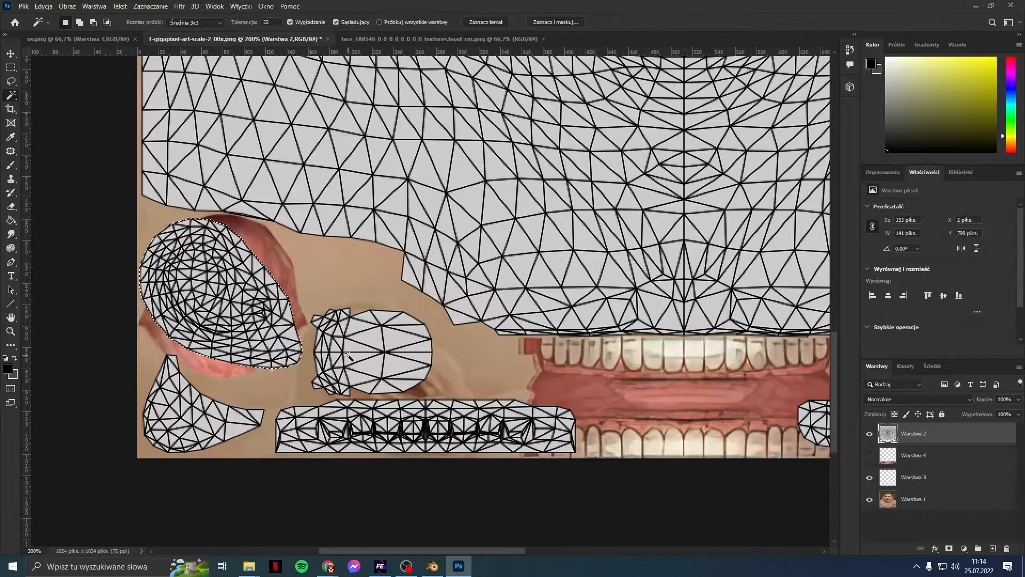
Step: Cut the oval mesh piece out of the Warstwa 2 wireframe onto its own layer, then hide the rest of the wireframe
click(869, 433)
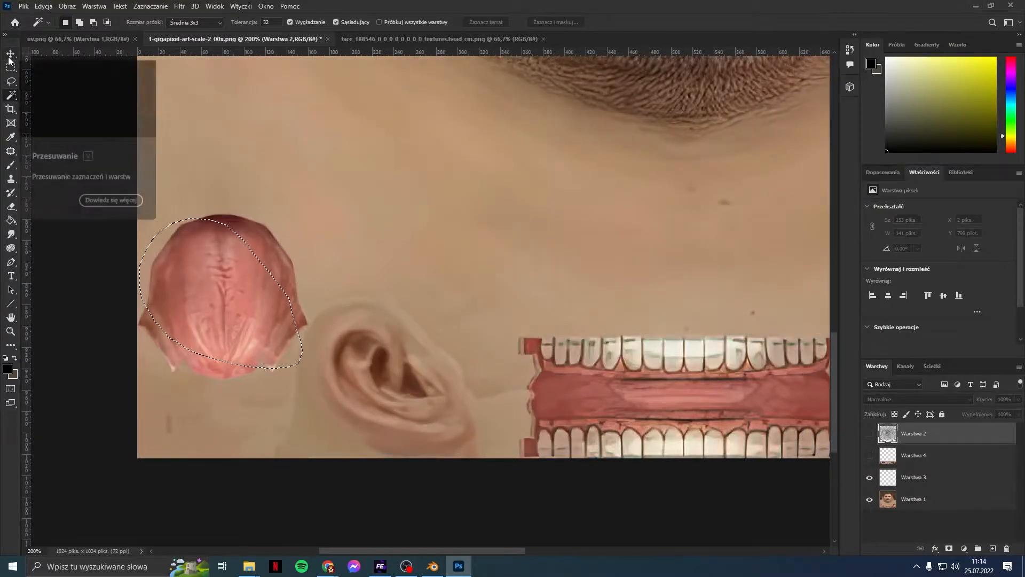
key(v)
click(187, 228)
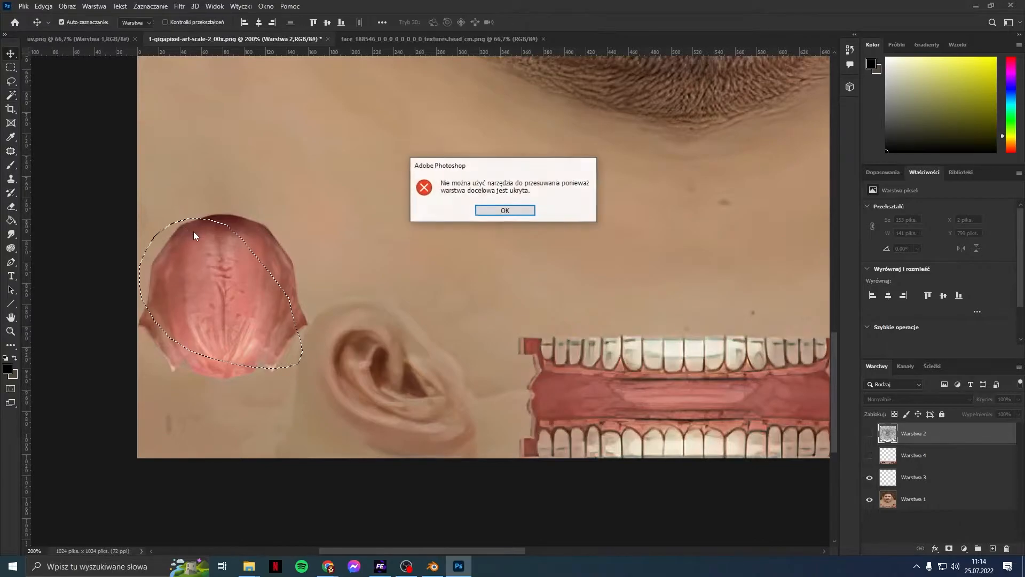
click(501, 212)
click(869, 434)
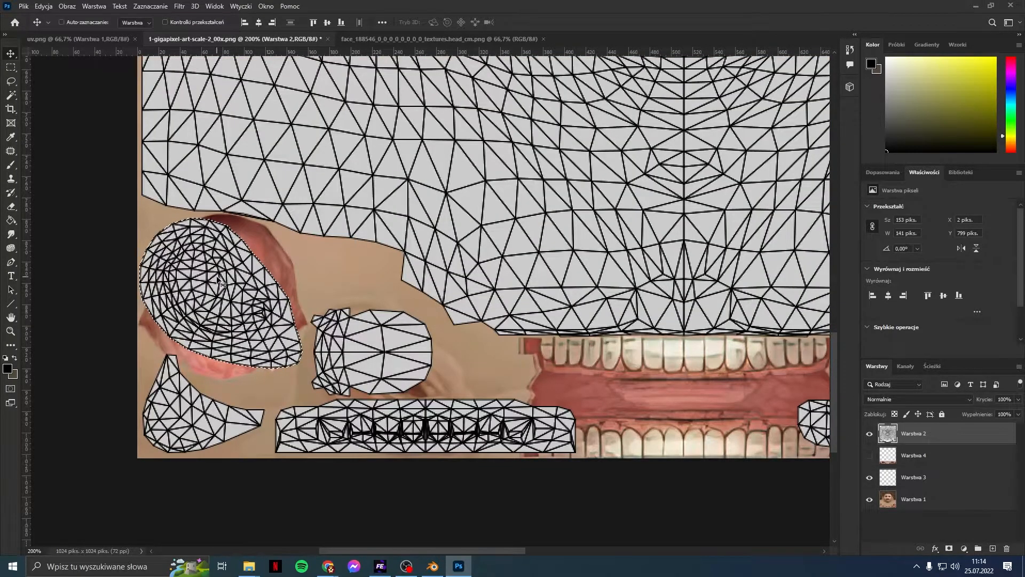
key(ctrl+x)
key(ctrl+v)
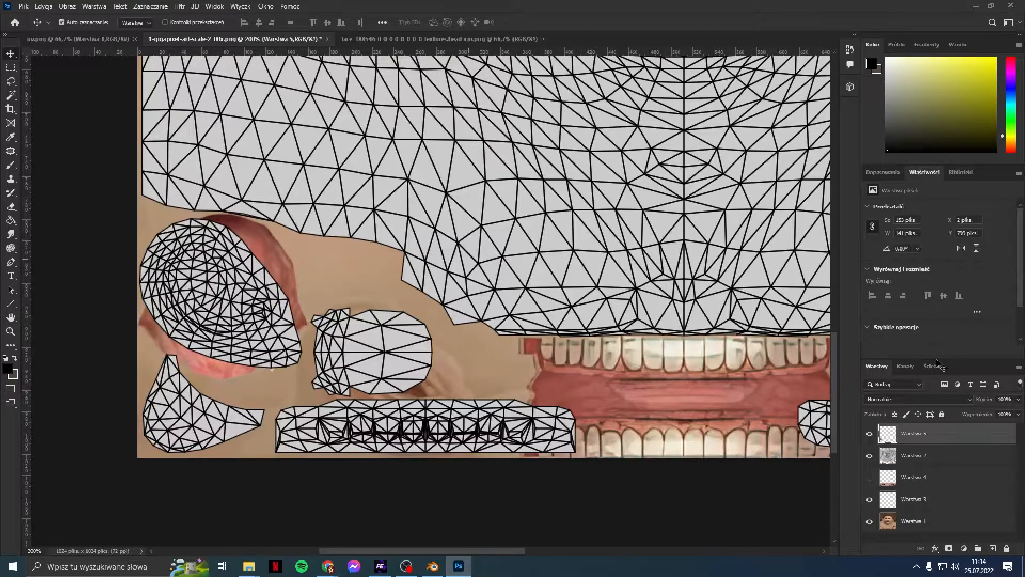
click(869, 455)
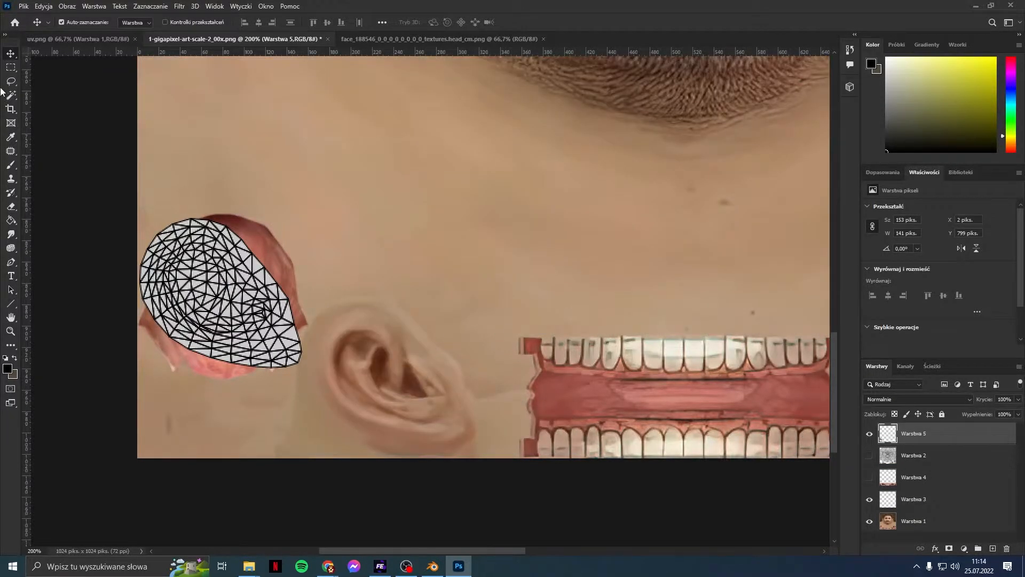
Step: Drag the oval mesh layer Warstwa 5 toward the ear and zoom in on it
scroll(43, 170, up, 2)
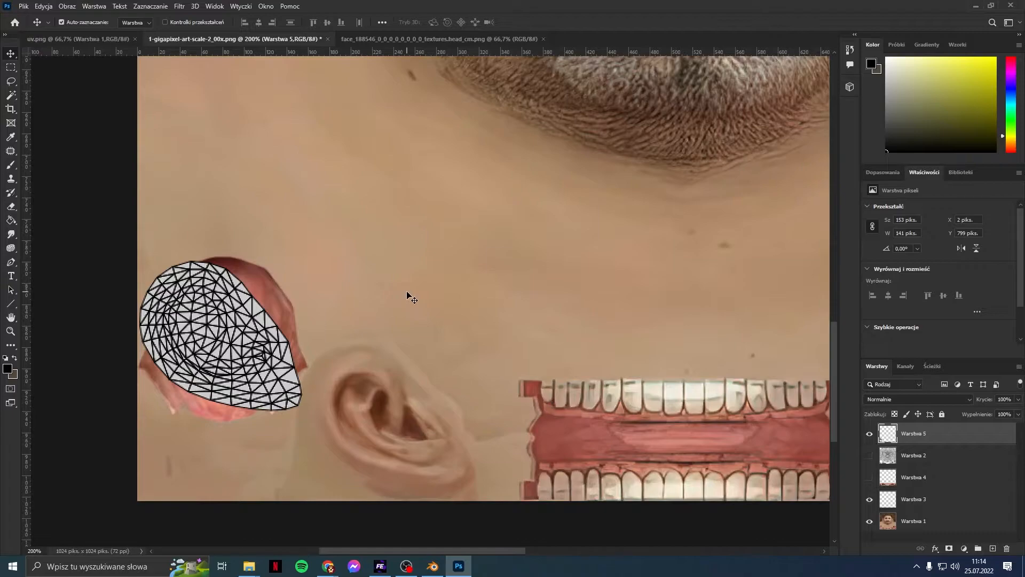
alt+scroll(408, 295, up, 1)
scroll(408, 296, down, 1)
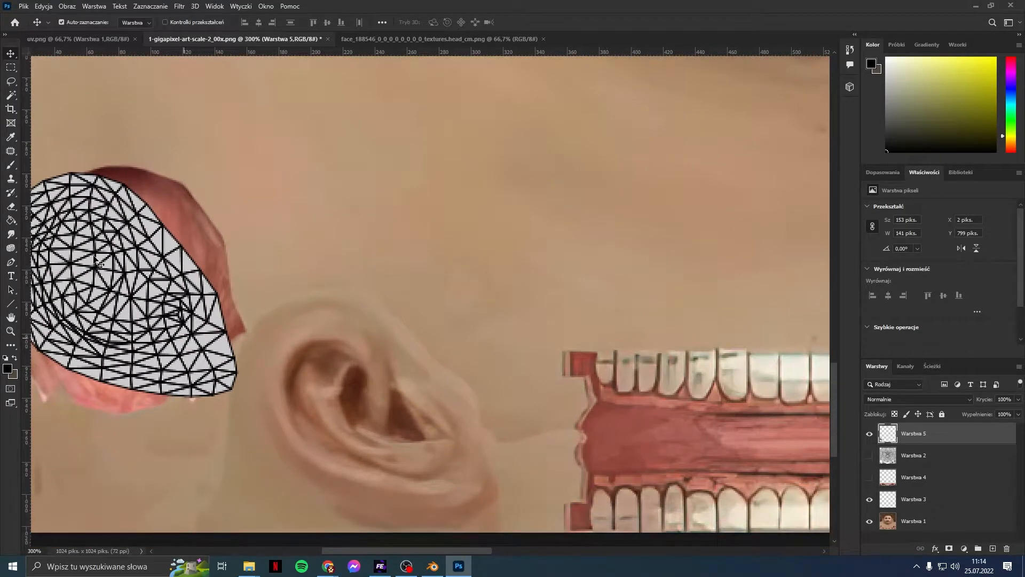
drag(81, 213, 321, 334)
key(ctrl+plus)
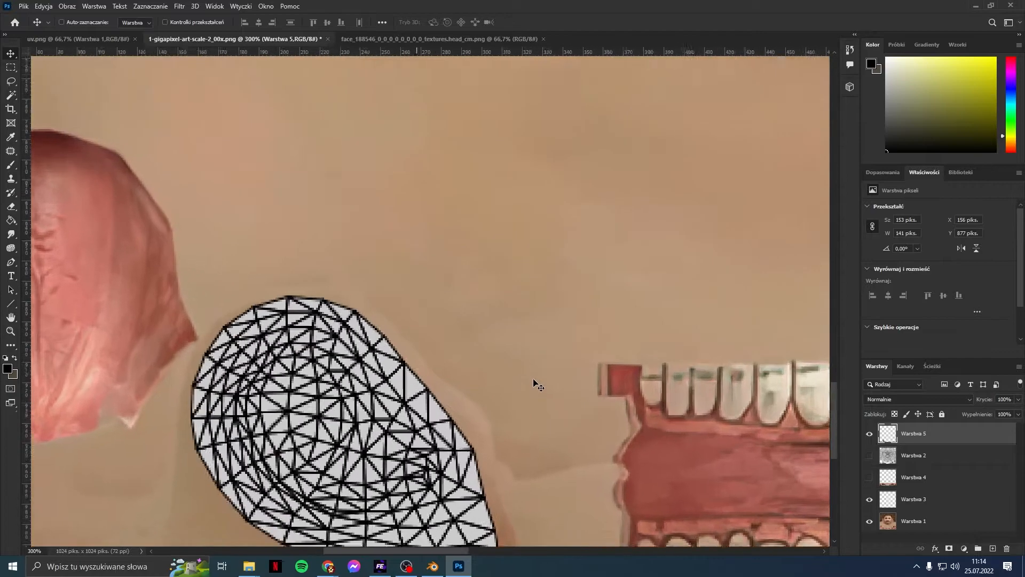
drag(465, 548, 456, 550)
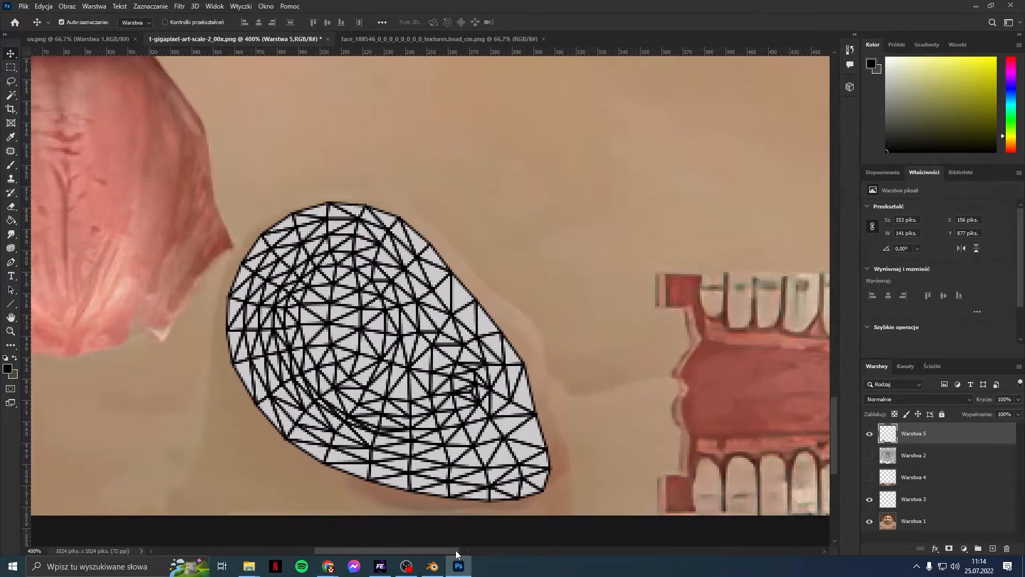
mouse_move(405, 360)
mouse_down()
mouse_move(398, 380)
mouse_move(398, 370)
mouse_up()
Step: Lower Warstwa 5's opacity and nudge the oval down onto the painted ear
click(1019, 401)
drag(992, 409, 976, 414)
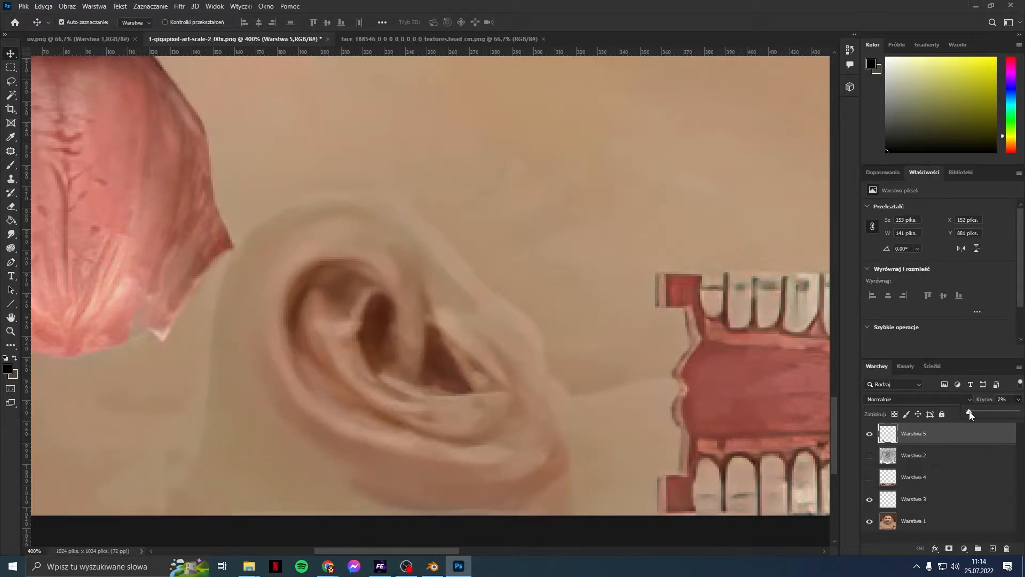
drag(970, 414, 986, 414)
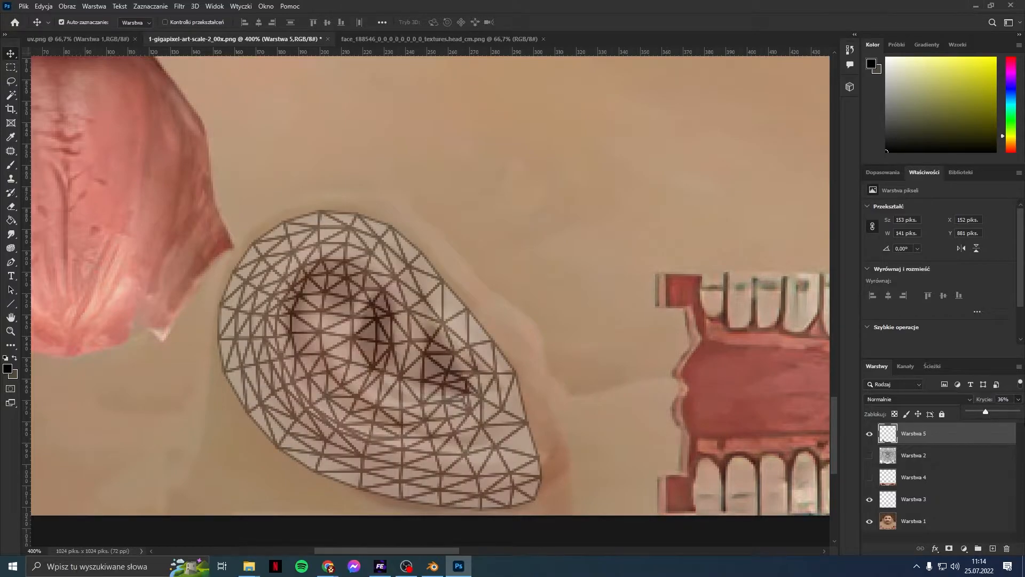
mouse_move(385, 307)
mouse_down()
mouse_move(399, 308)
mouse_move(384, 327)
mouse_move(411, 320)
mouse_move(393, 297)
mouse_move(409, 318)
mouse_move(402, 302)
mouse_move(392, 306)
mouse_up()
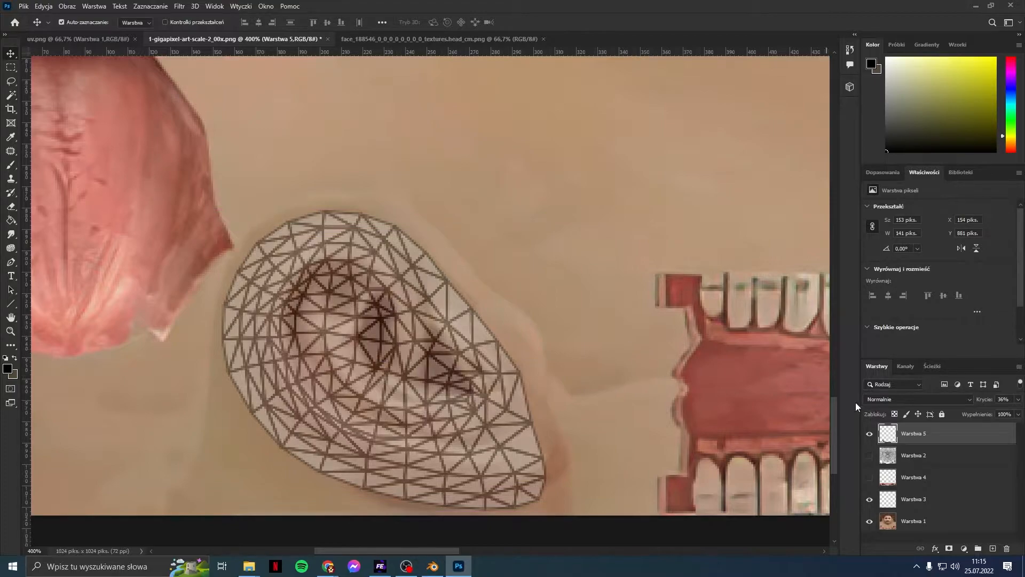
click(1017, 400)
drag(982, 413, 979, 413)
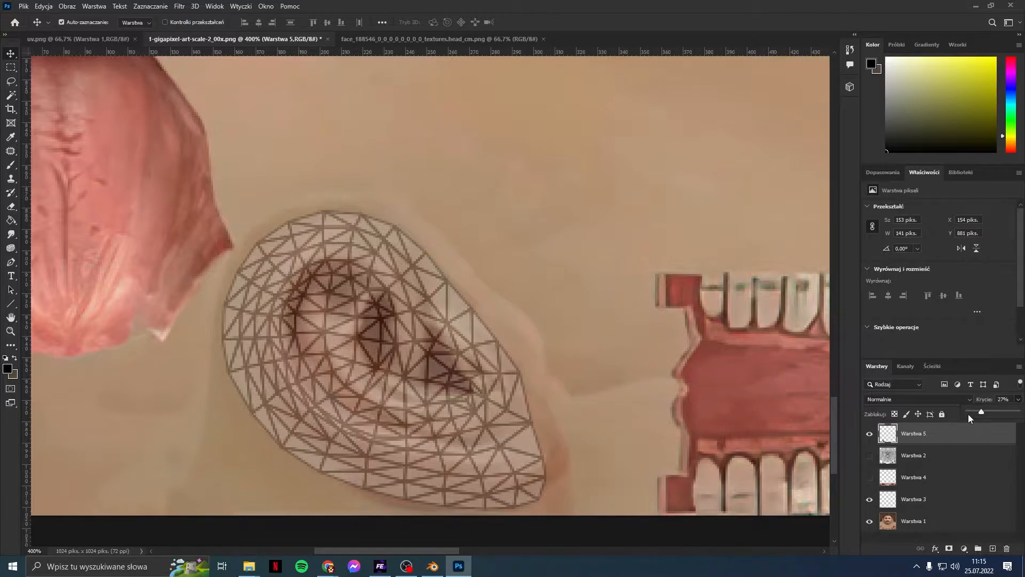
mouse_move(395, 367)
mouse_down()
mouse_move(407, 355)
mouse_move(617, 393)
mouse_move(361, 357)
mouse_move(389, 369)
mouse_up()
Step: Raise Warstwa 5 to 100% to realign it on the ear, then fade it to 21%
click(1019, 399)
drag(990, 411, 1017, 412)
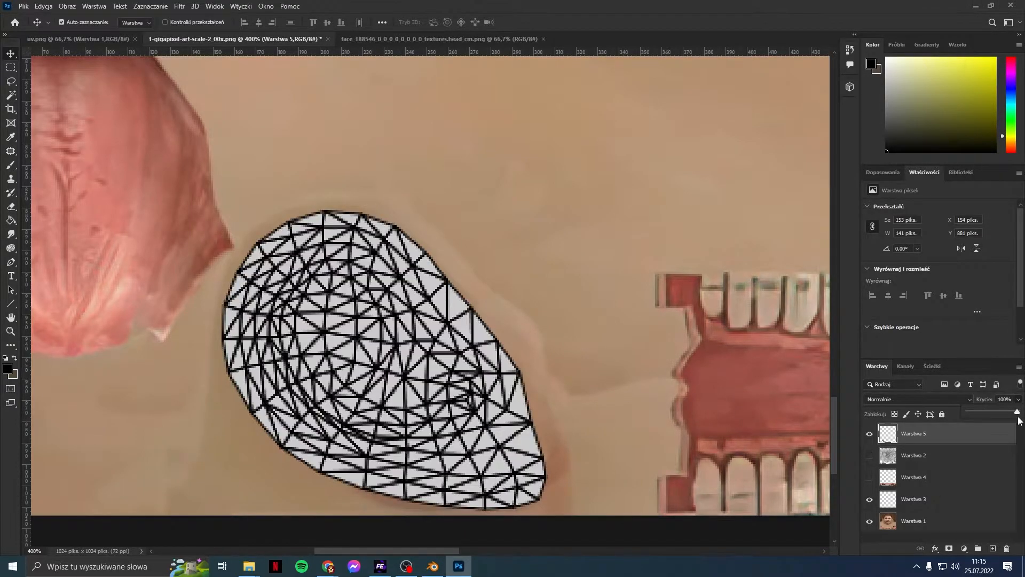
drag(372, 374, 403, 370)
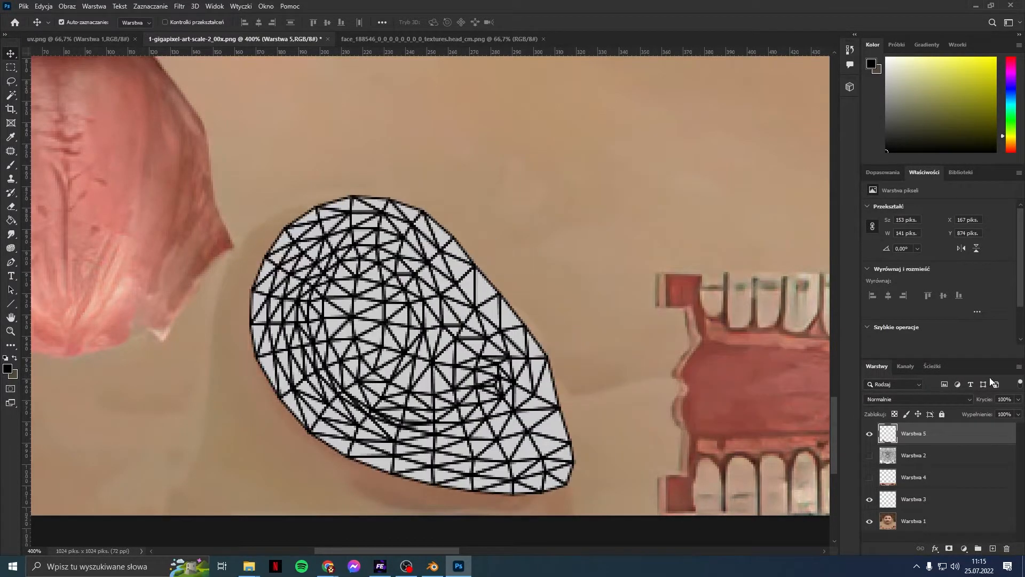
click(1019, 400)
drag(1018, 410, 979, 411)
mouse_move(419, 308)
mouse_down()
mouse_move(403, 308)
mouse_move(405, 317)
mouse_up()
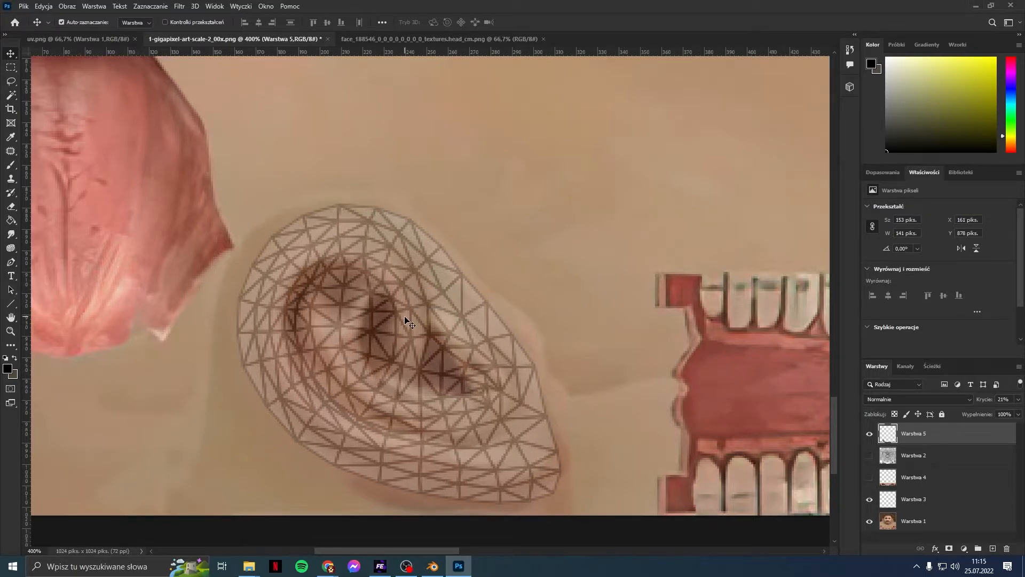
click(434, 566)
Step: Delete both head mesh objects and the Reference rig from the Outliner, emptying the scene
scroll(549, 337, up, 2)
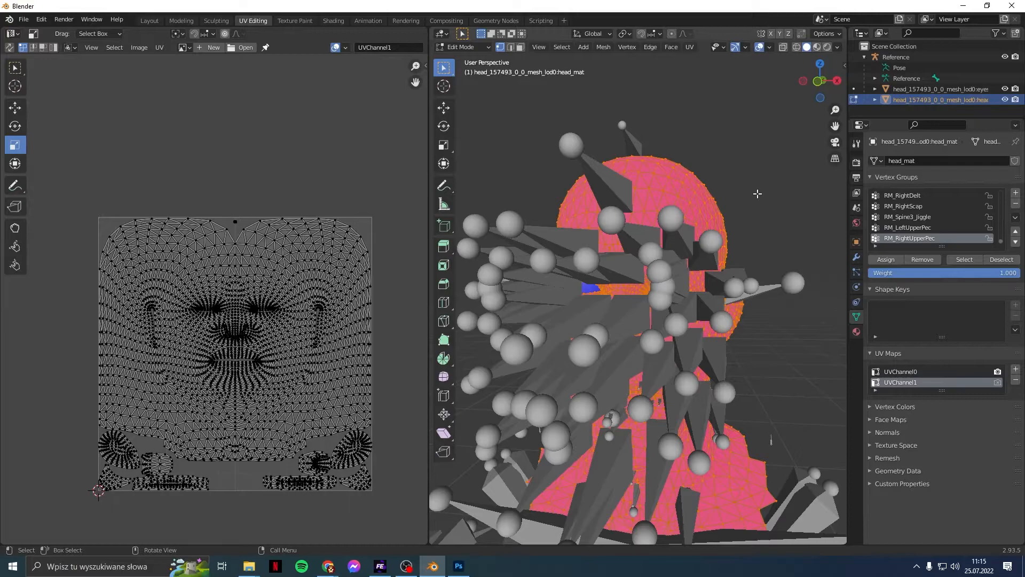
scroll(757, 194, down, 2)
scroll(757, 193, up, 2)
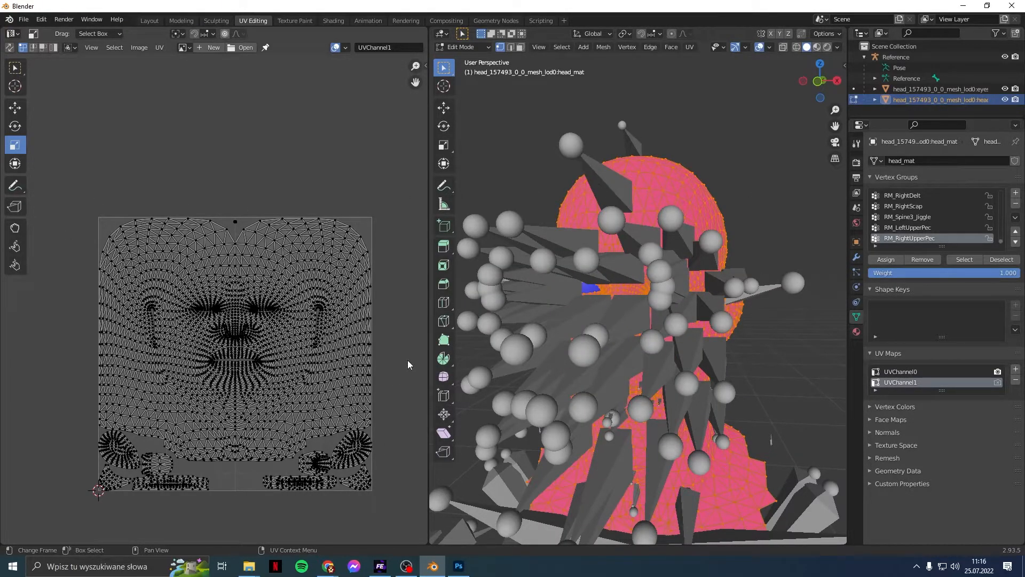
right_click(988, 105)
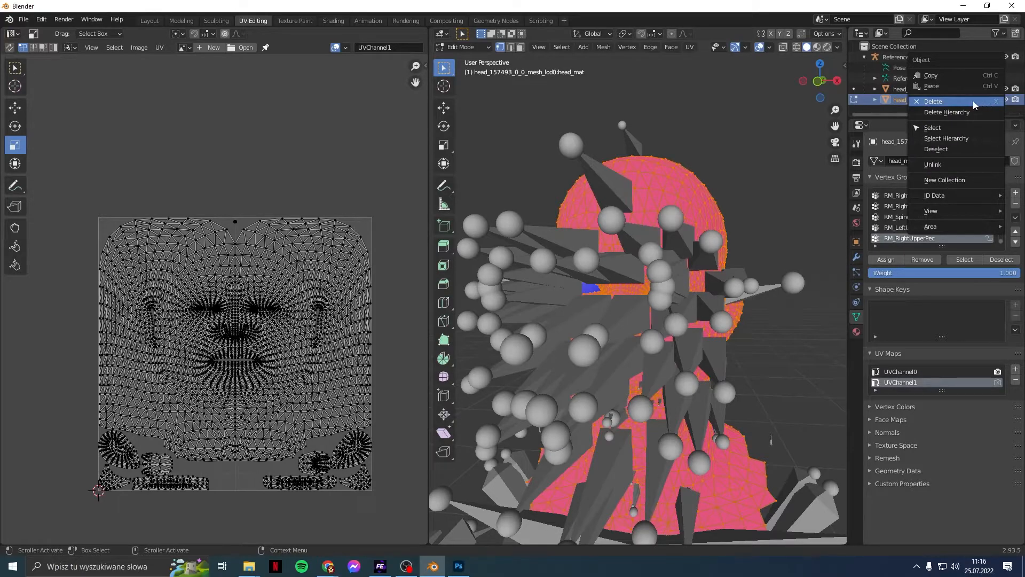
click(917, 103)
right_click(927, 92)
click(927, 92)
right_click(923, 60)
click(916, 62)
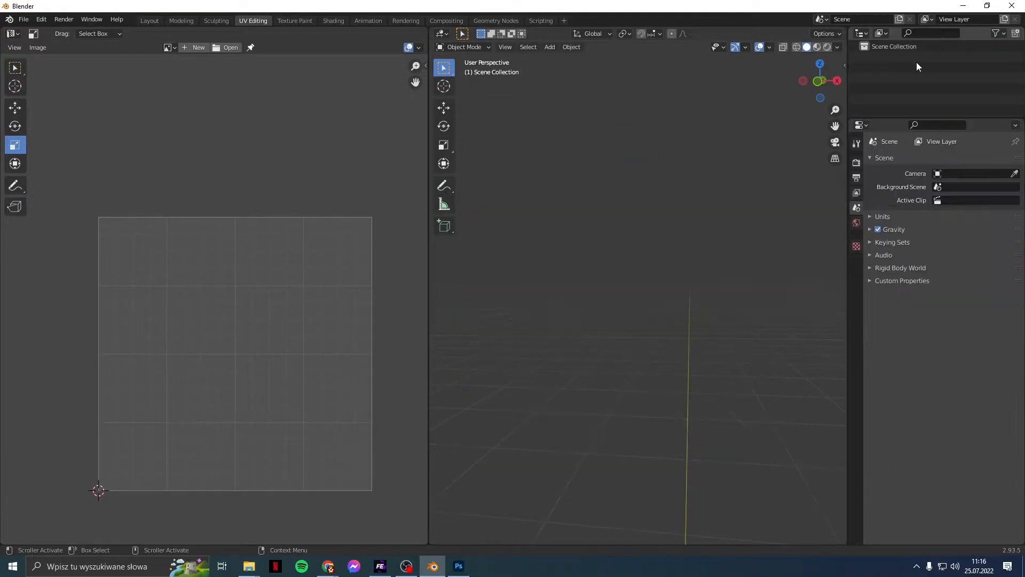
Step: Import the FIFA head with the FIFA 3D Importer and select the imported object
click(150, 20)
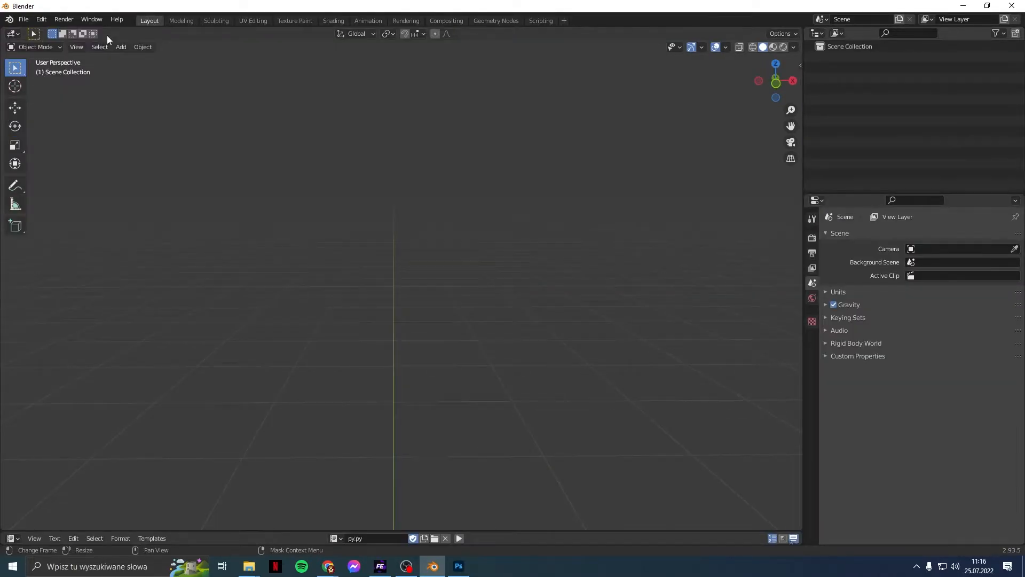
click(24, 19)
mouse_move(68, 164)
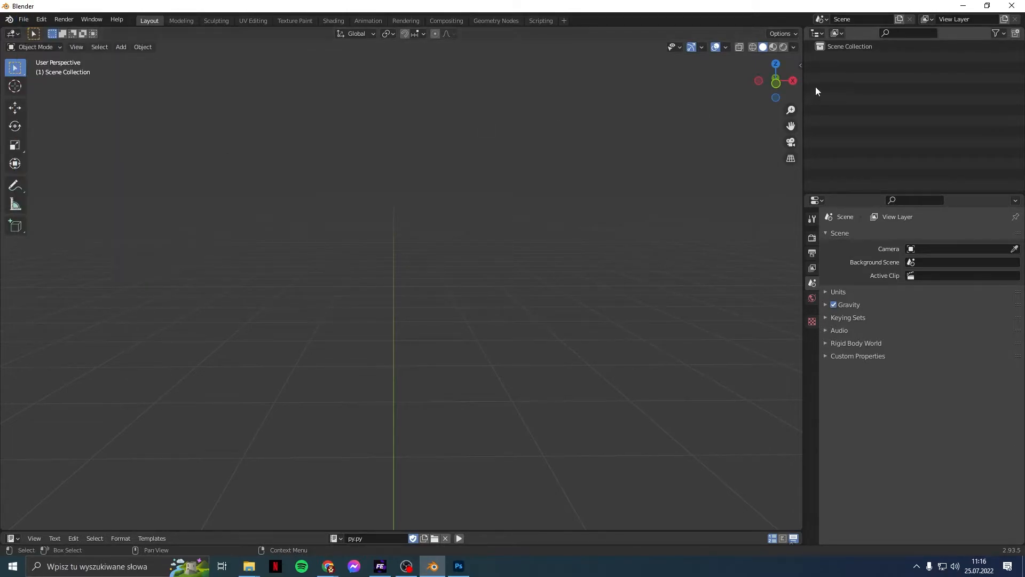
click(800, 66)
drag(706, 72, 718, 78)
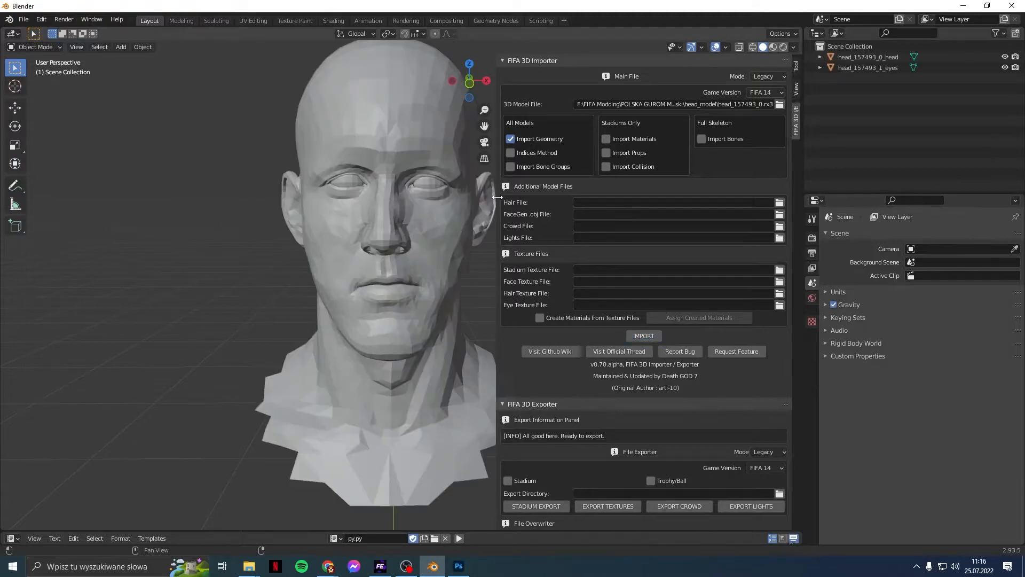
drag(497, 198, 1020, 188)
click(895, 56)
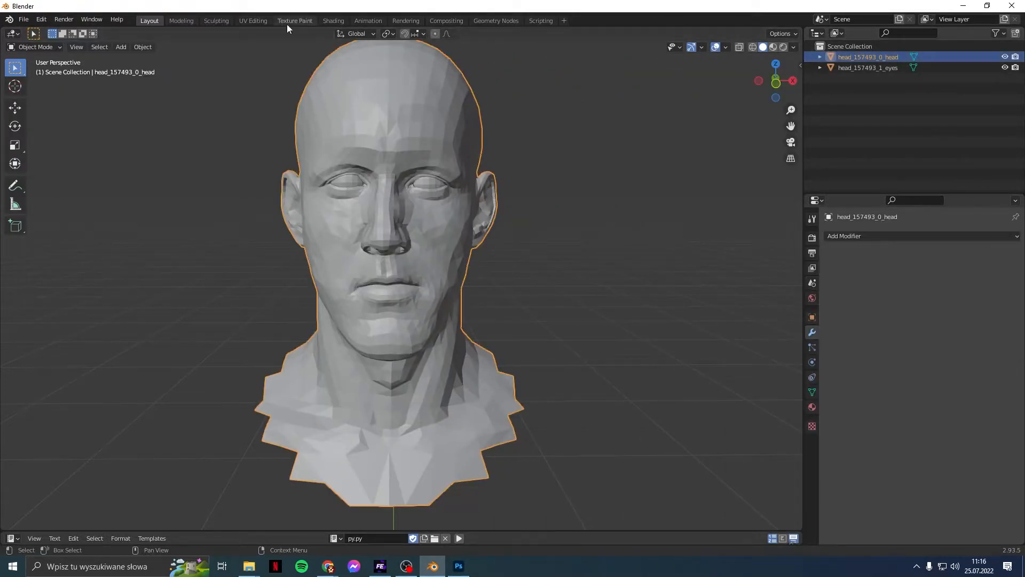
Step: Bring up the head's UV map in the UV Editing workspace and look it over
click(253, 20)
scroll(324, 395, up, 3)
scroll(251, 403, down, 4)
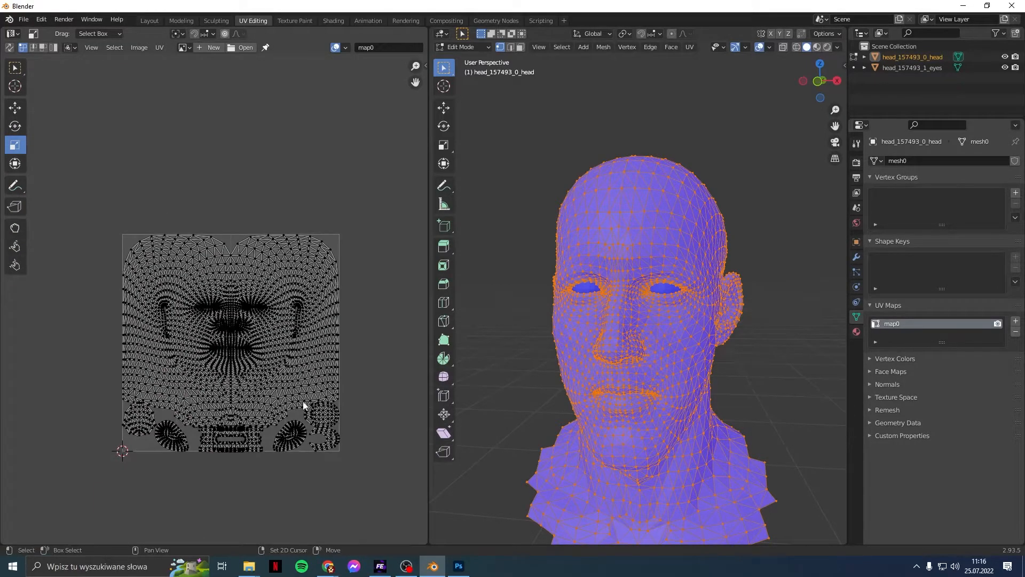
middle_drag(304, 402, 319, 273)
scroll(319, 271, up, 3)
middle_drag(335, 340, 232, 364)
scroll(243, 361, down, 1)
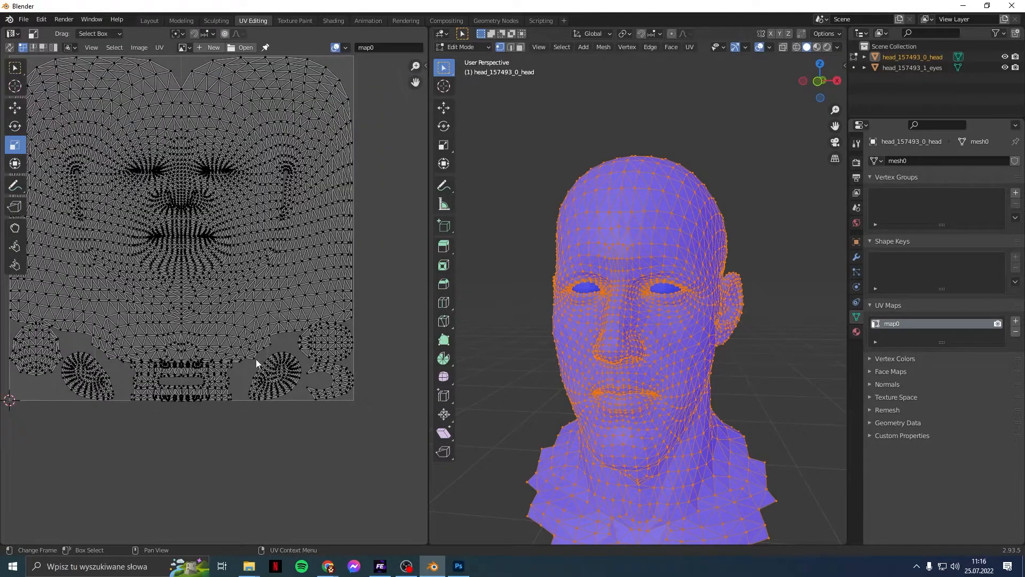
Step: Export the UV layout as uvold.png into the player's model folder
click(154, 50)
click(203, 327)
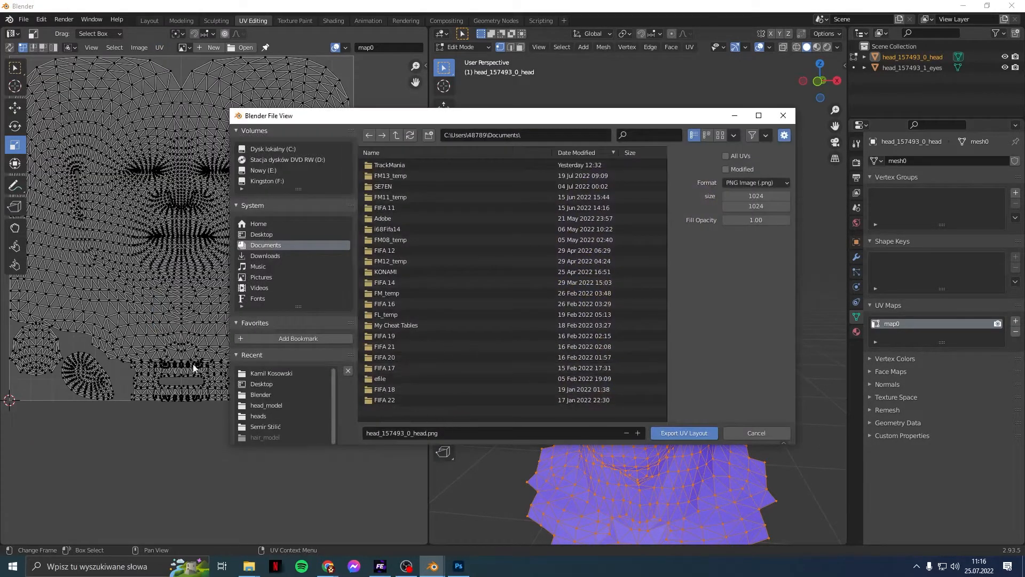
click(257, 373)
click(449, 433)
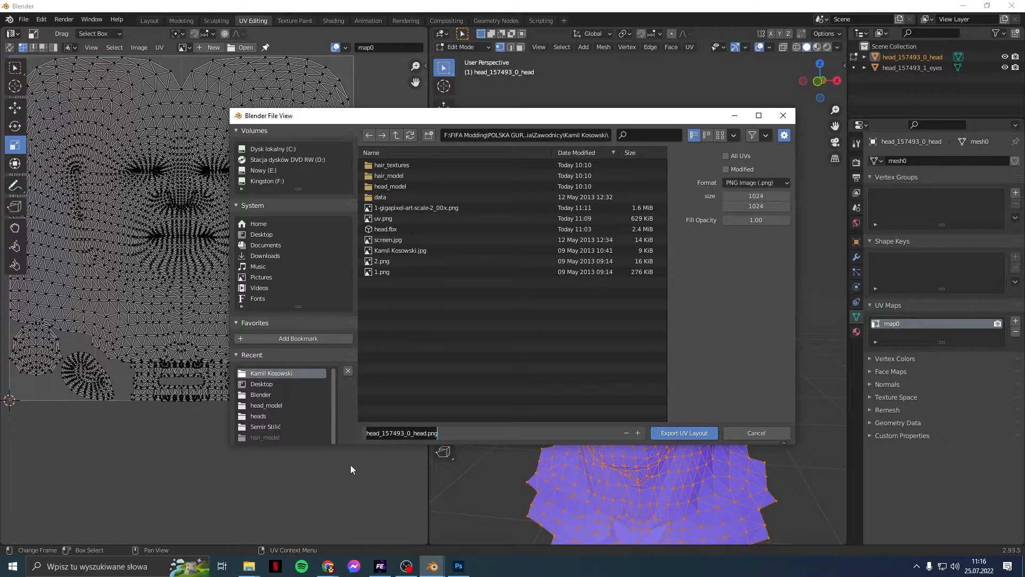
text(uv)
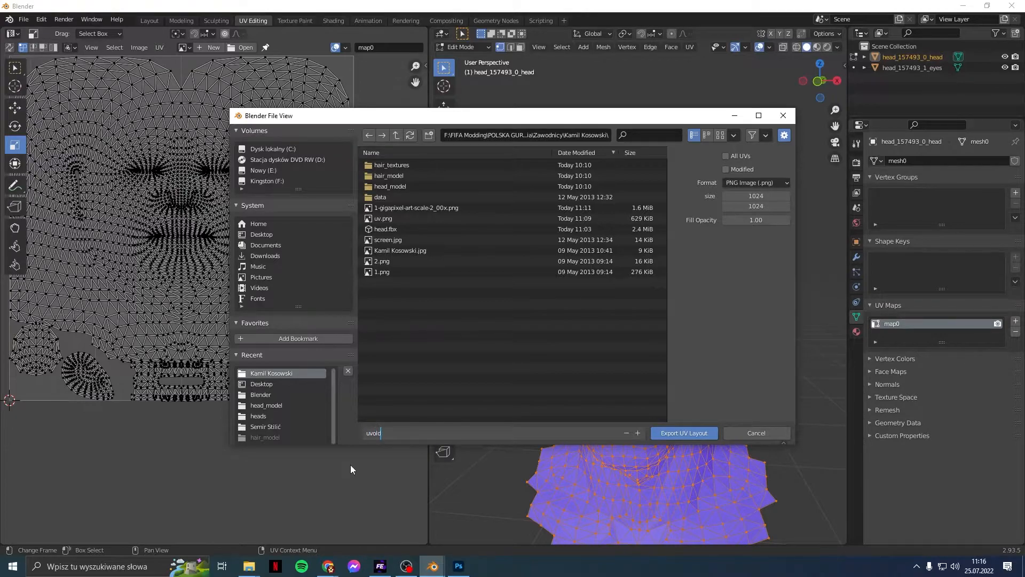
text(old)
click(706, 434)
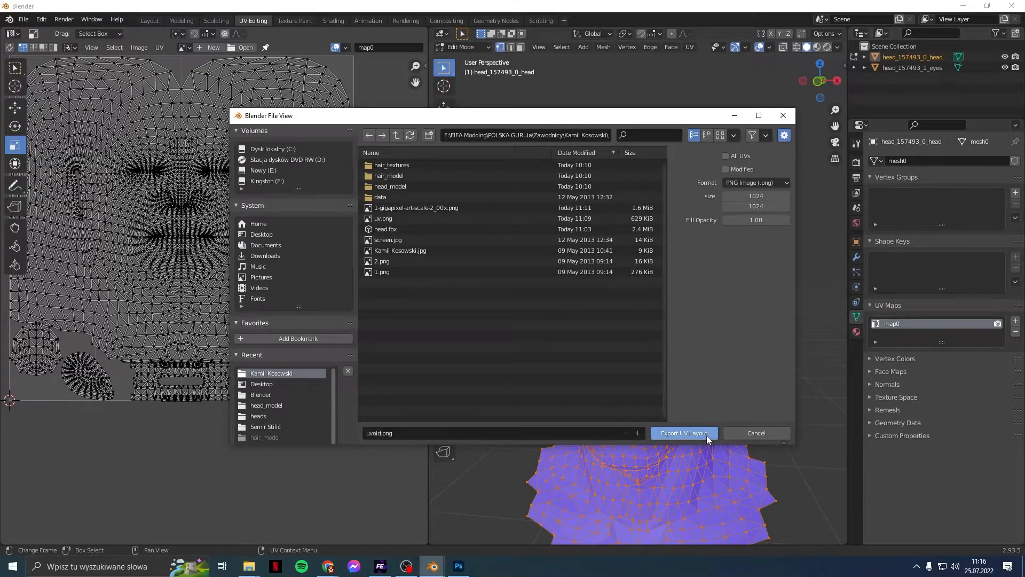
Step: Open uvold.png from the player's folder and paste its whole UV layout into the face texture
click(459, 566)
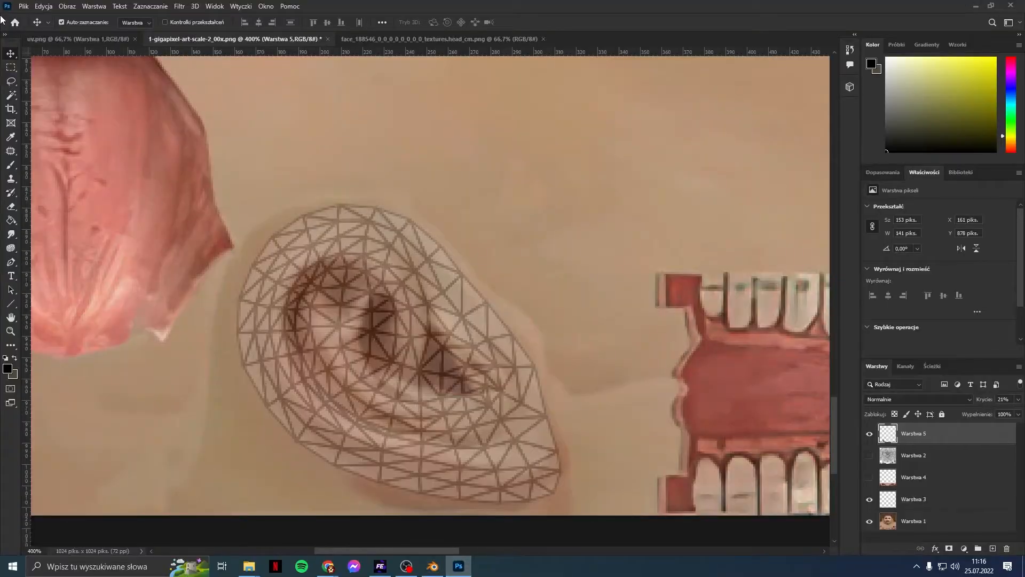
click(21, 6)
click(38, 27)
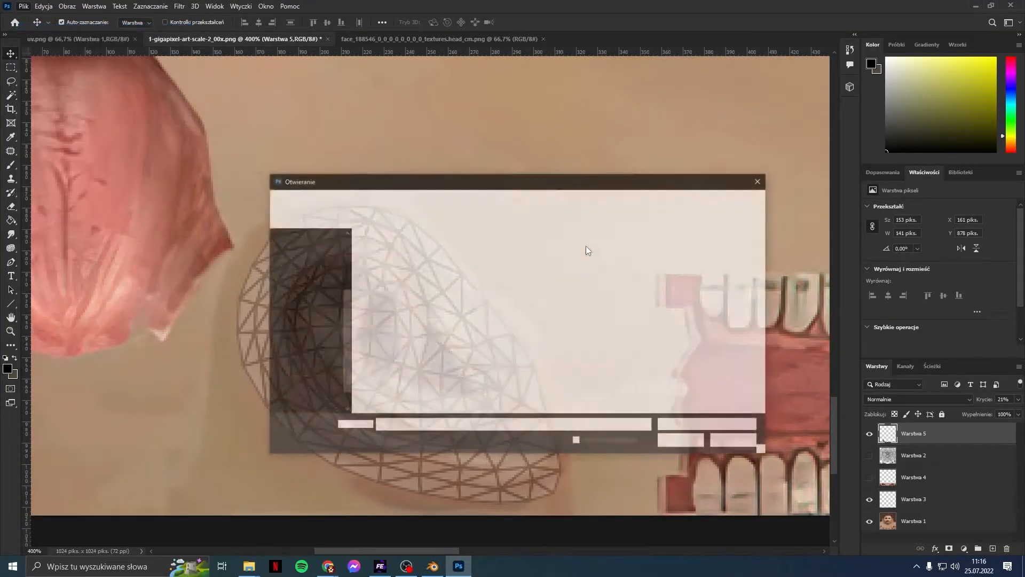
click(530, 199)
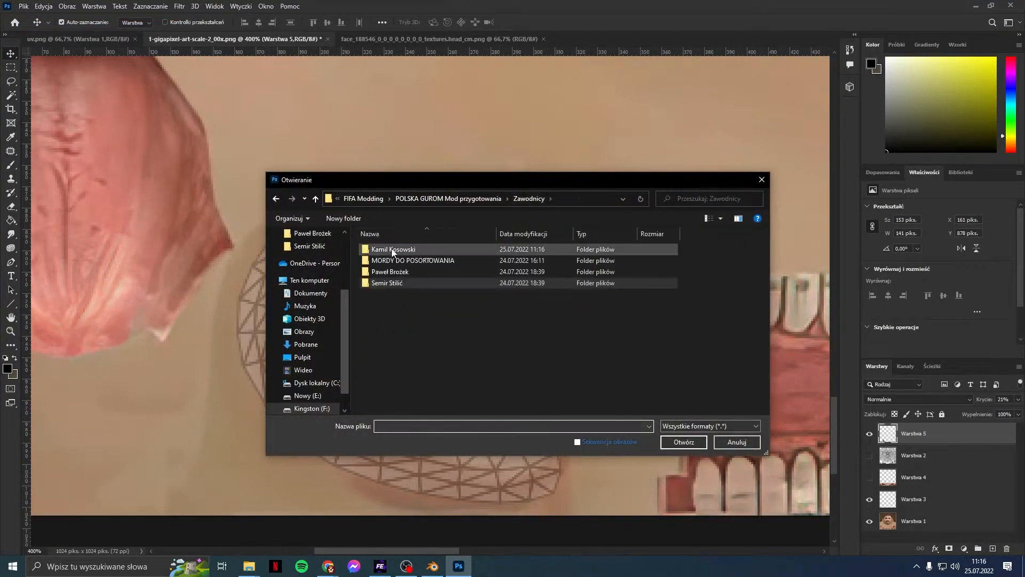
double_click(392, 249)
double_click(614, 353)
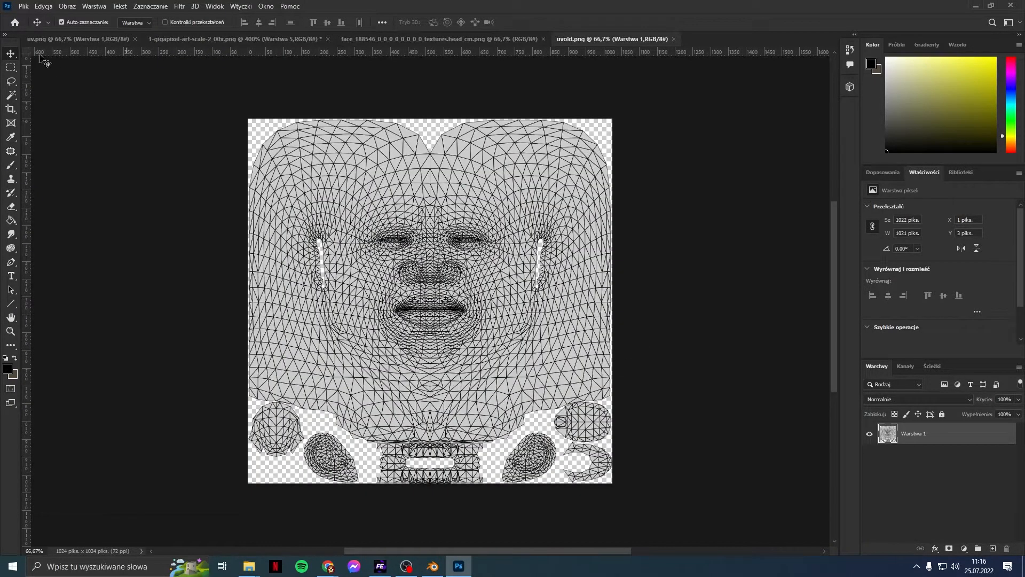
click(10, 68)
drag(227, 96, 845, 520)
click(218, 37)
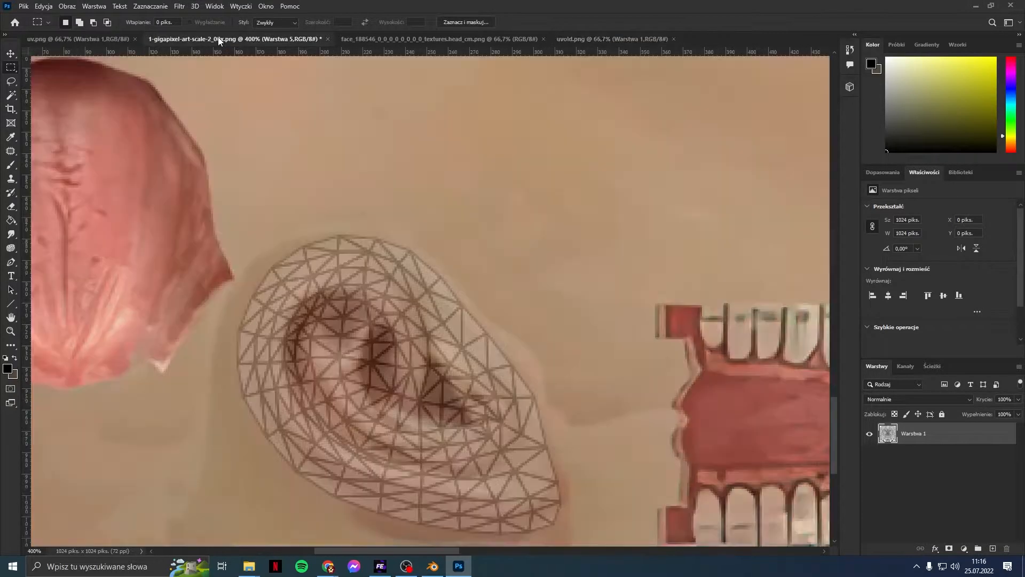
key(ctrl+v)
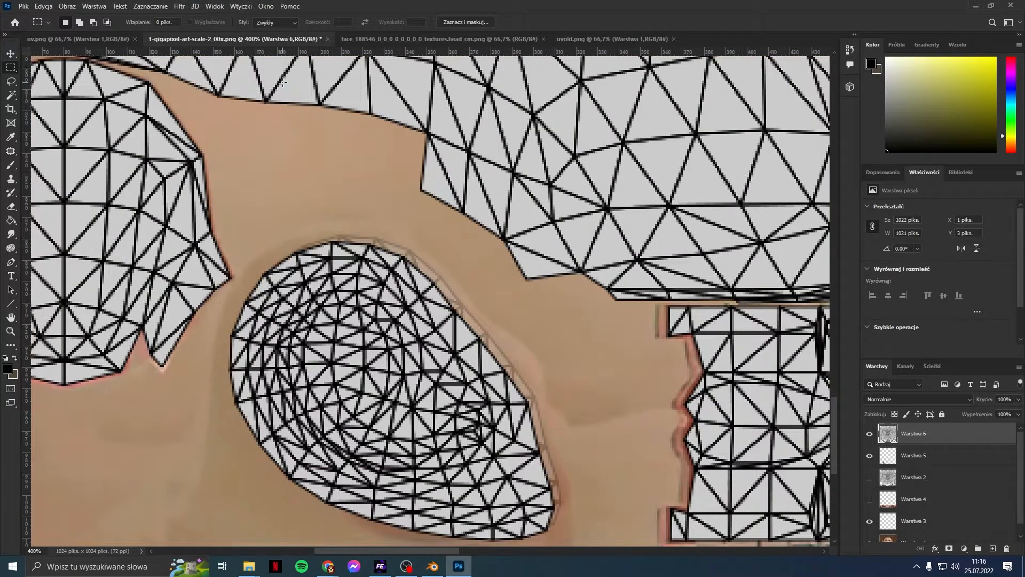
Step: Delete the old Warstwa 5 and Warstwa 2 wireframe layers
alt+scroll(367, 322, down, 3)
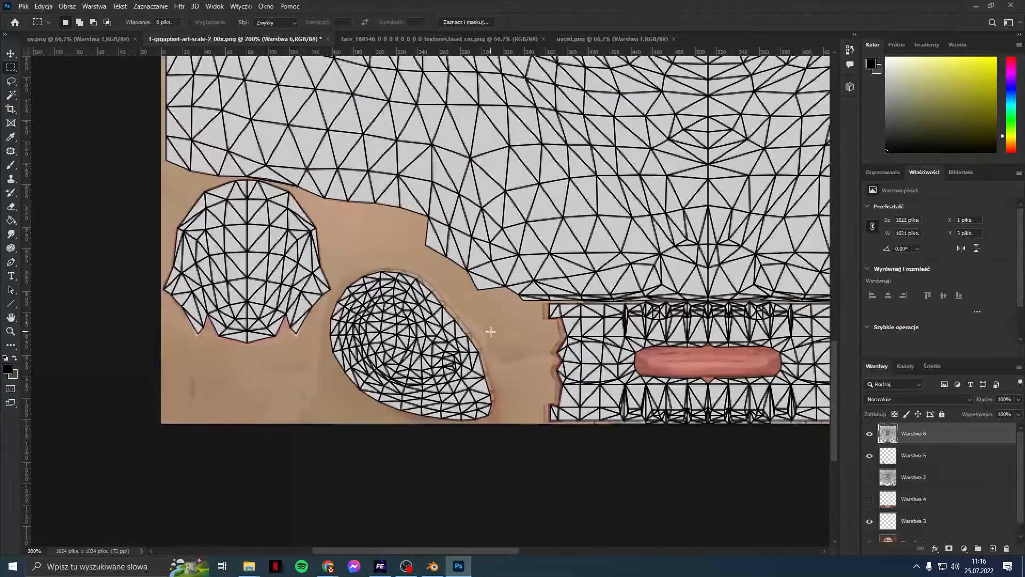
click(921, 455)
right_click(923, 455)
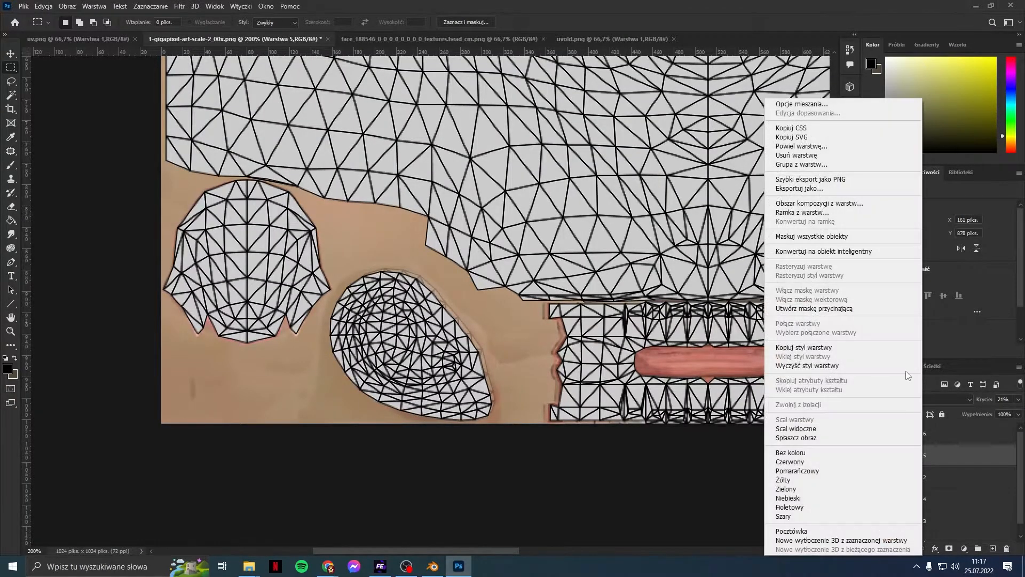
click(944, 448)
click(931, 477)
click(923, 456)
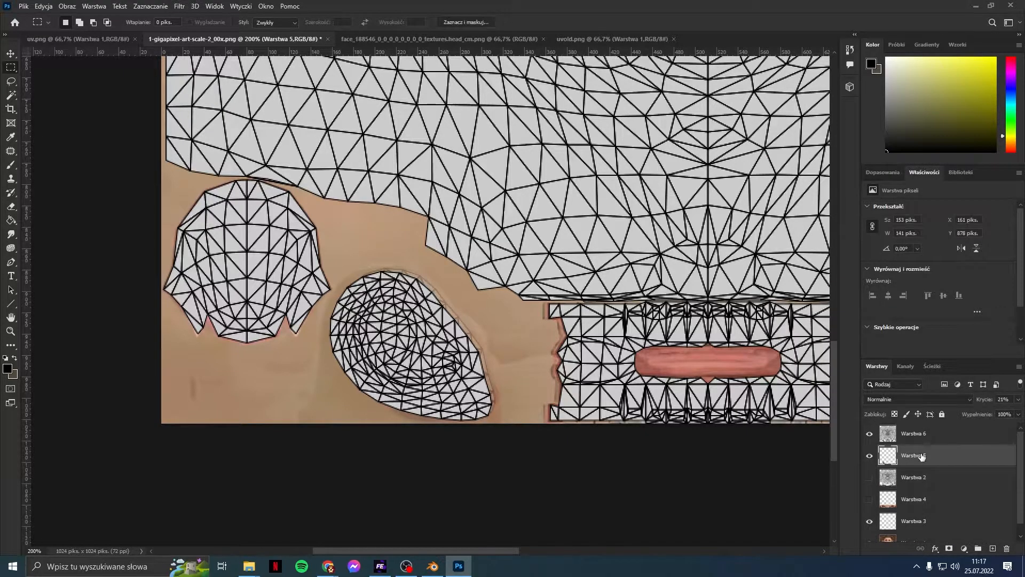
right_click(923, 456)
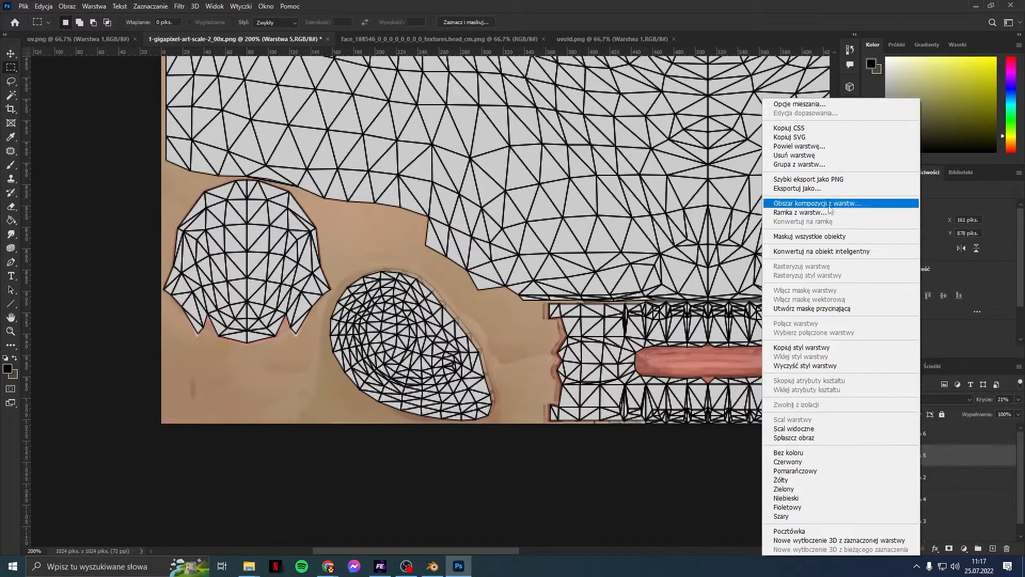
click(830, 155)
right_click(925, 456)
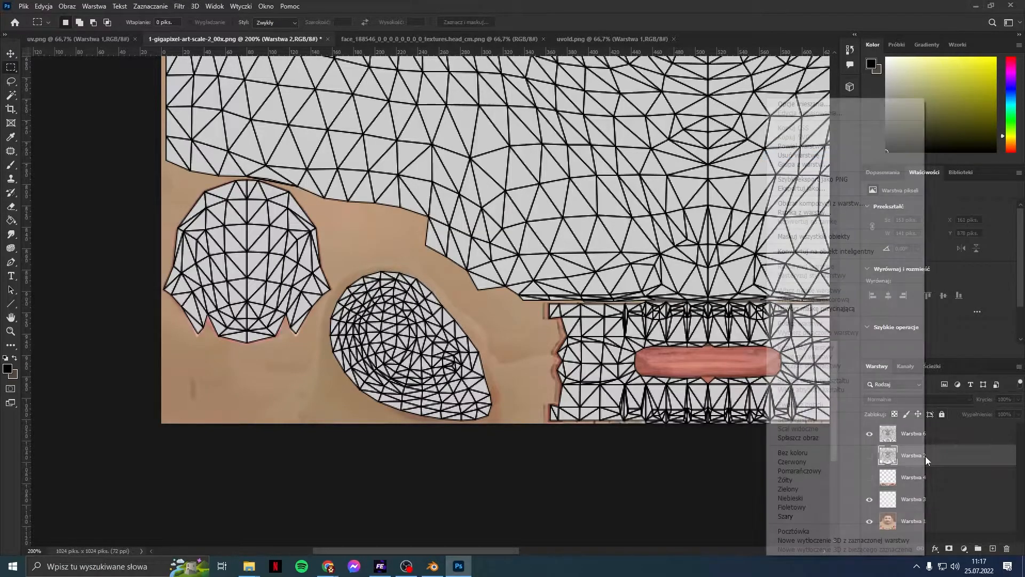
click(817, 155)
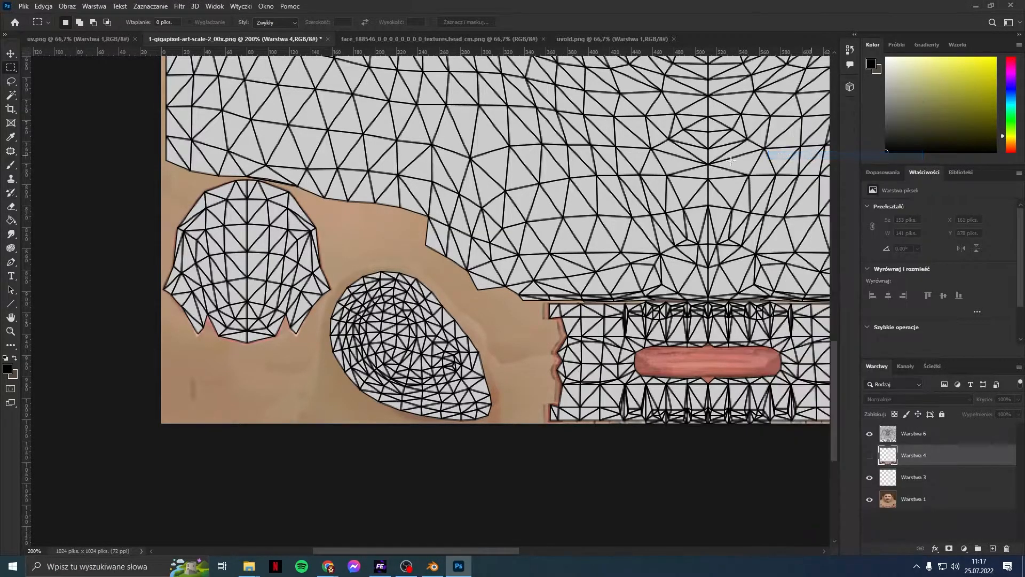
Step: Close the face texture and uvold.png, pasting the wireframe into the gigapixel texture as Warstwa 6
click(384, 36)
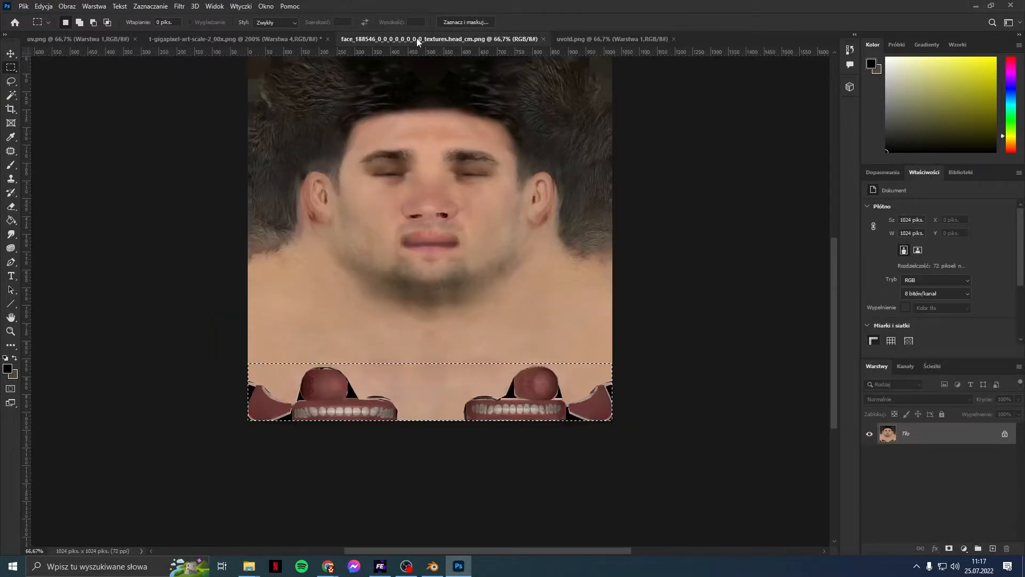
click(604, 40)
click(483, 38)
click(543, 39)
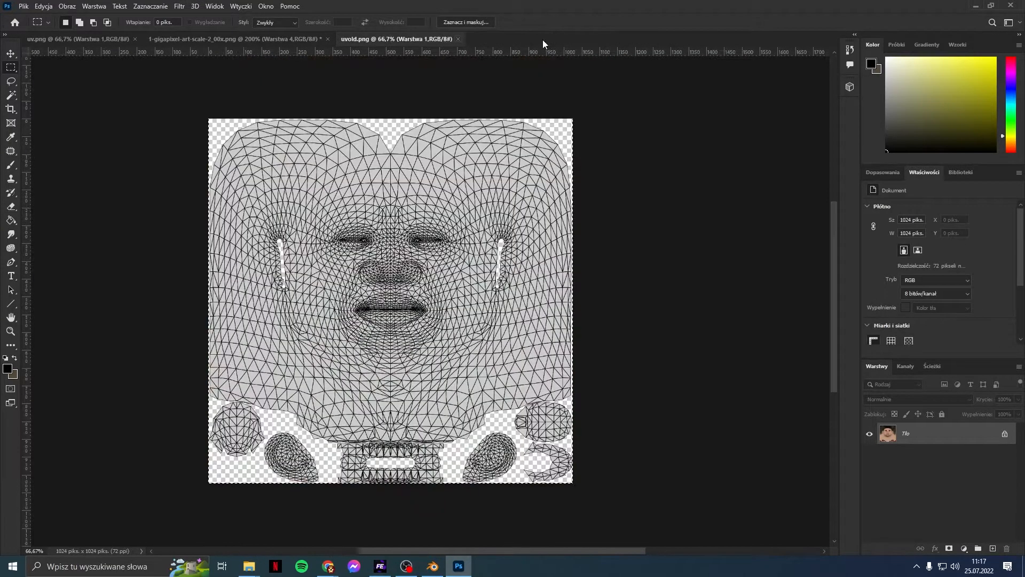
click(458, 39)
key(ctrl+v)
click(20, 8)
Step: Cancel opening a file, then bring the uv.png wireframe into the gigapixel texture as Warstwa 7
click(508, 240)
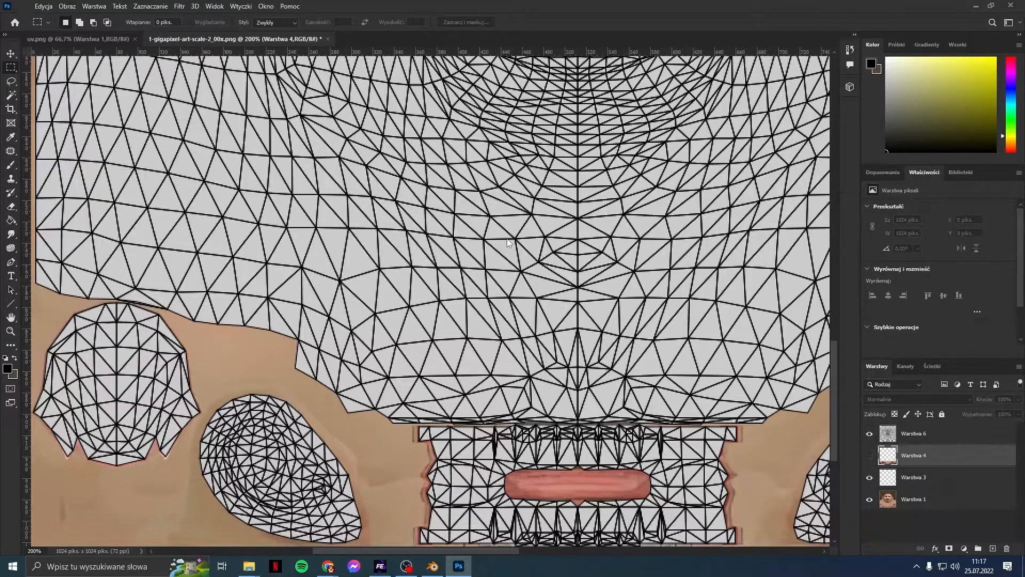
scroll(449, 373, up, 1)
scroll(416, 400, down, 1)
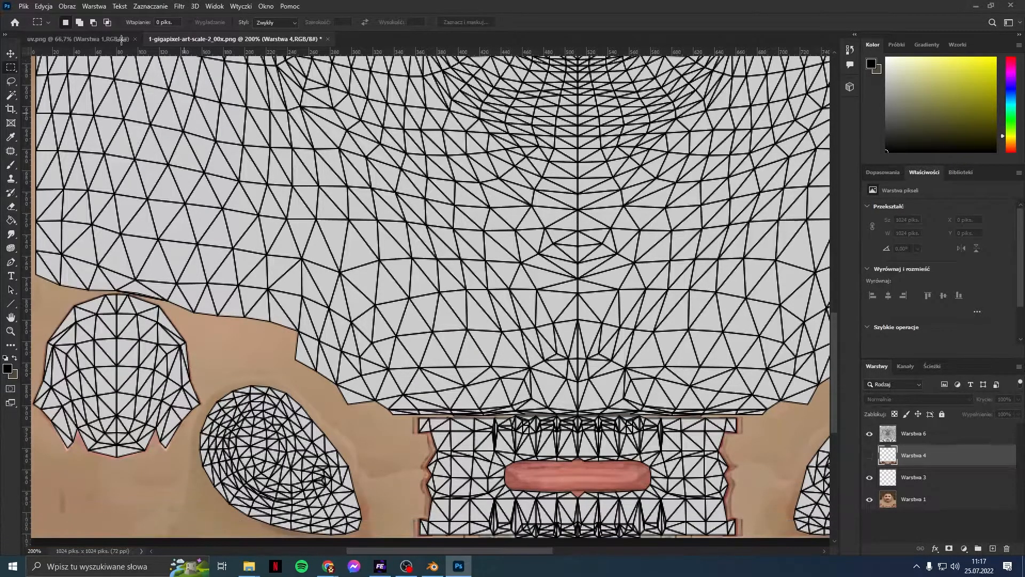
click(24, 6)
click(34, 27)
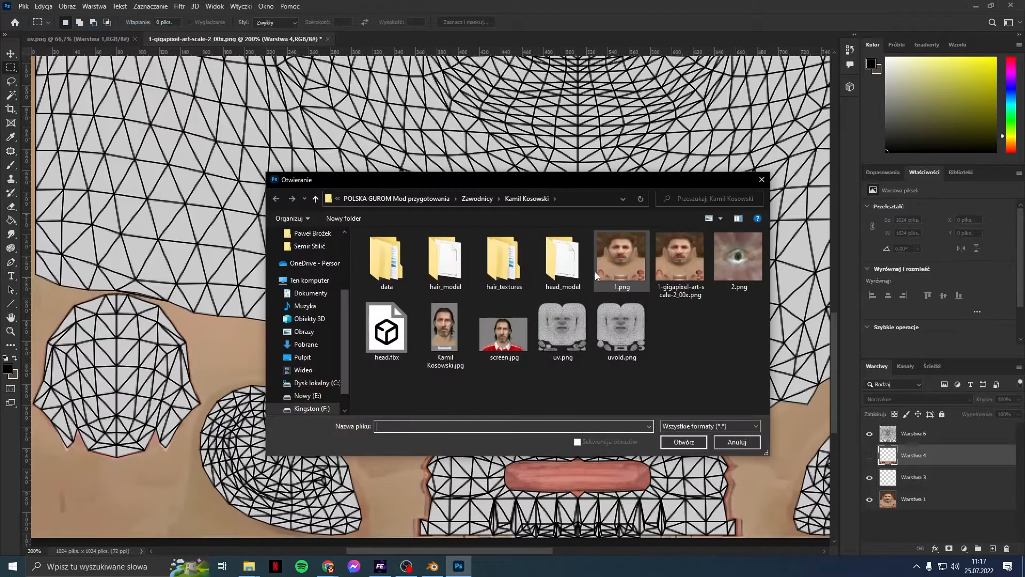
key(Escape)
key(ctrl+Tab)
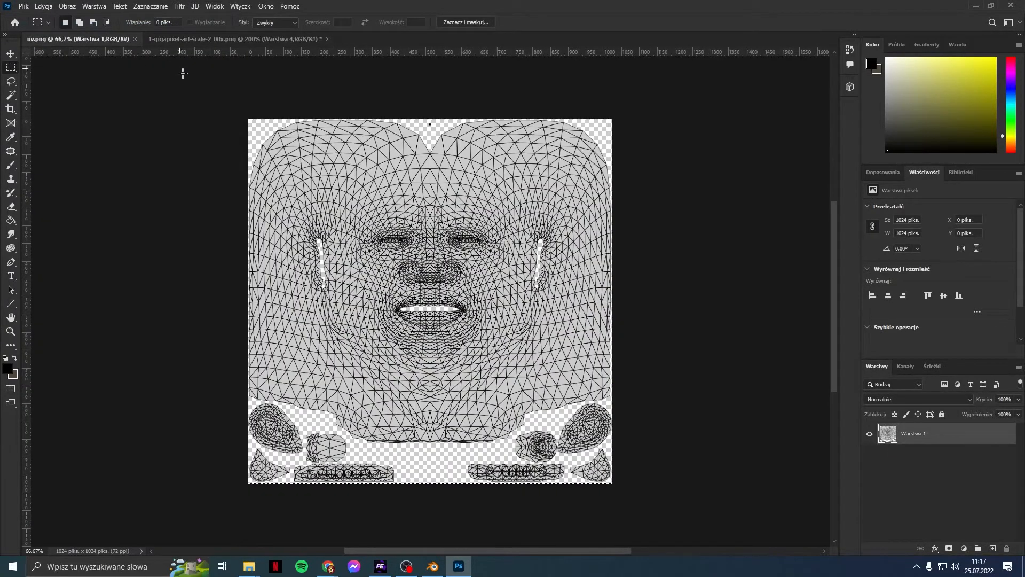
click(163, 42)
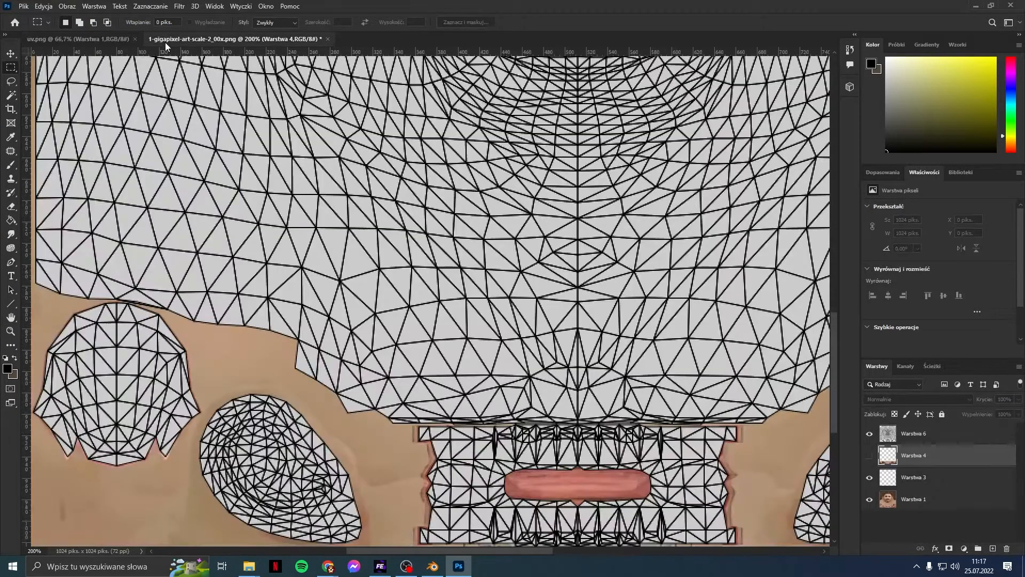
Step: Hide the Warstwa 7 wireframe while keeping Warstwa 6 visible
scroll(296, 169, down, 3)
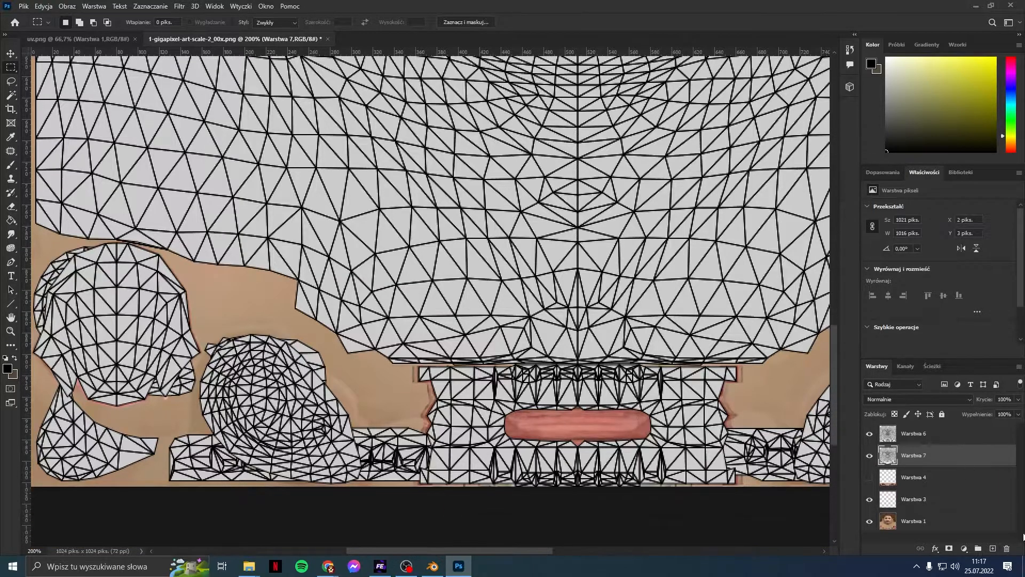
click(870, 435)
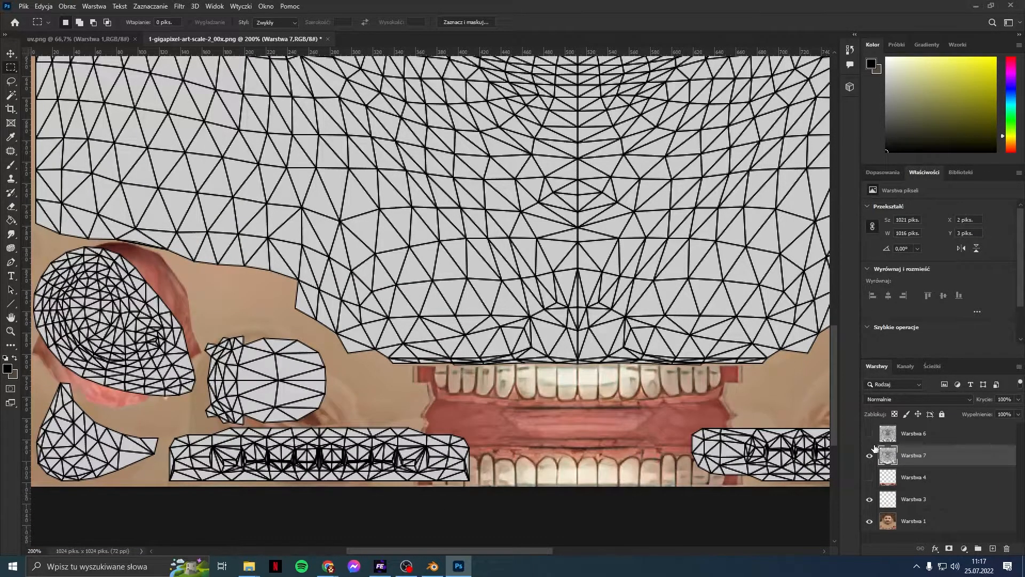
click(874, 455)
click(870, 434)
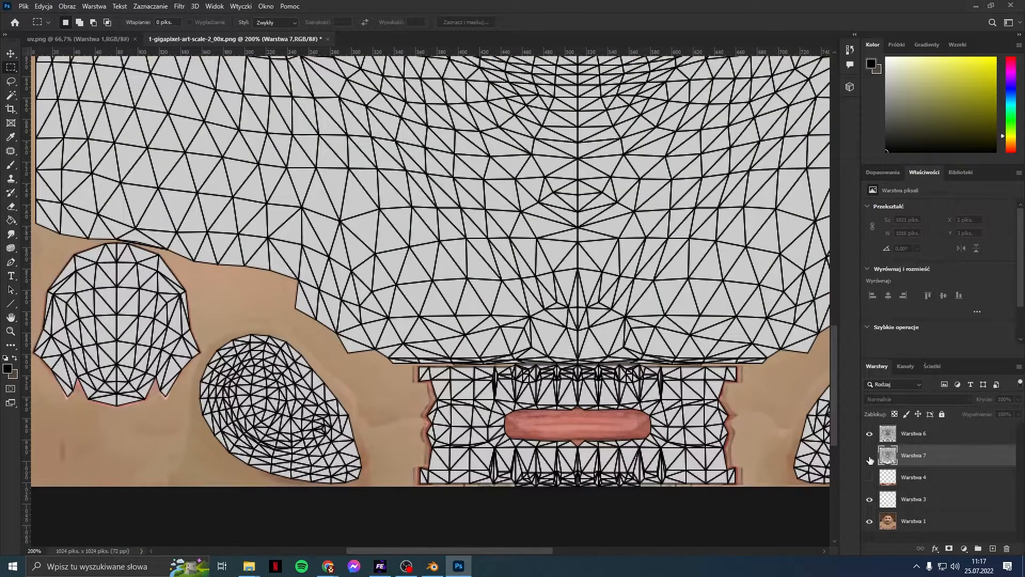
scroll(356, 460, up, 1)
Step: Select the oval ear island on Warstwa 6 with the Magic Wand
click(11, 96)
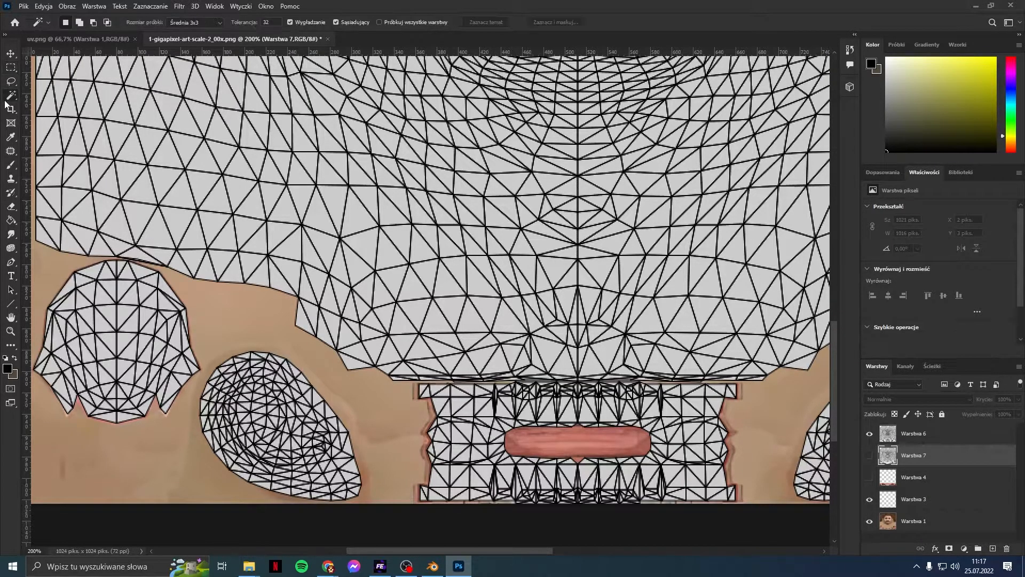
click(241, 379)
click(929, 434)
key(ctrl+d)
click(246, 380)
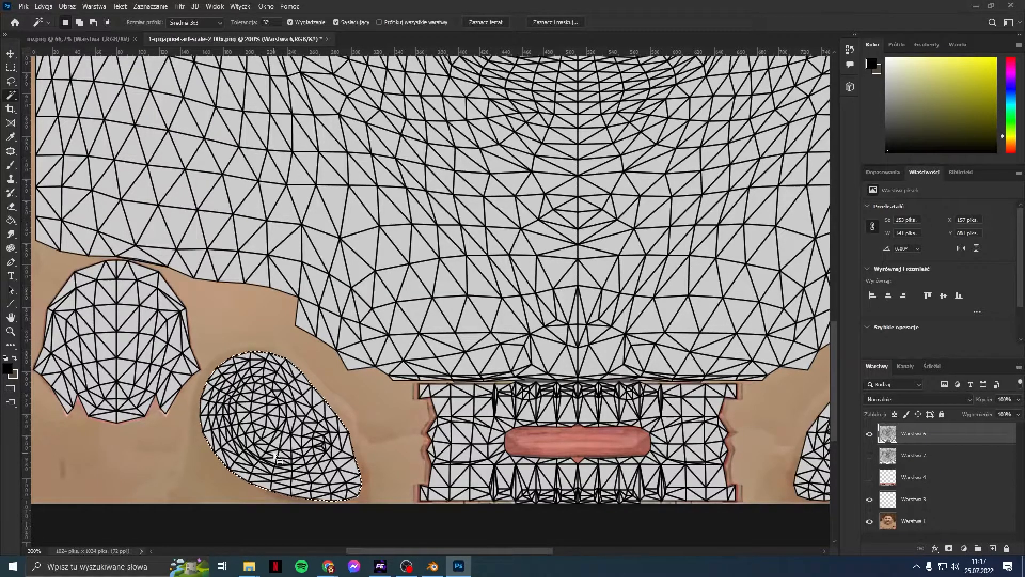
alt+scroll(275, 458, down, 2)
alt+scroll(275, 457, up, 2)
alt+scroll(275, 458, up, 1)
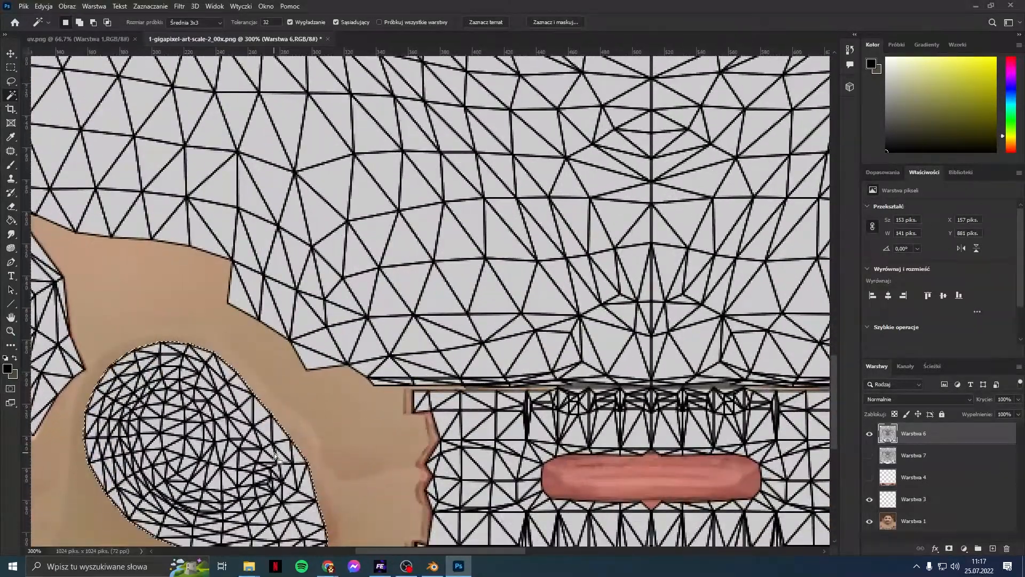
drag(402, 552, 361, 553)
scroll(342, 422, down, 1)
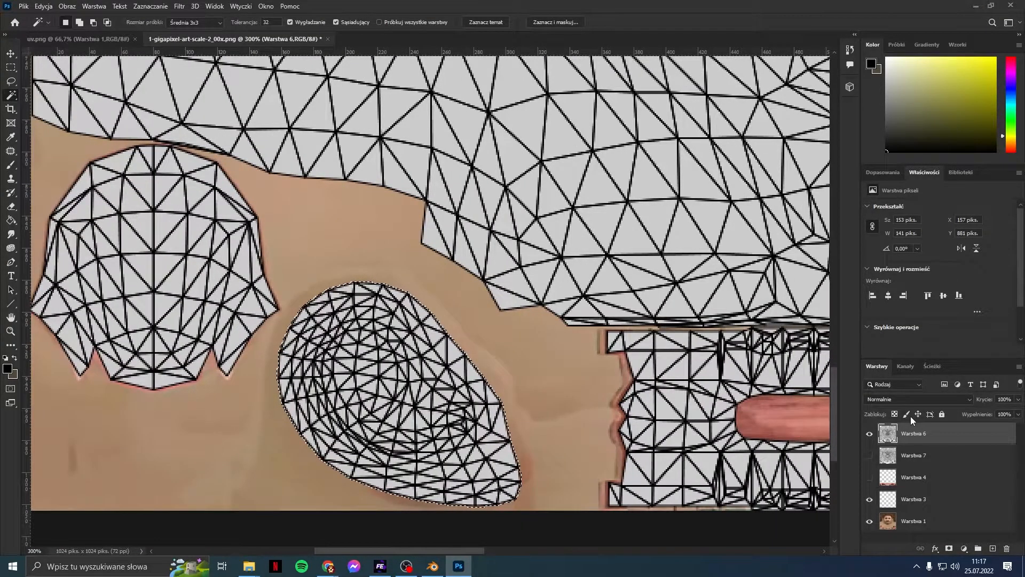
Step: Hide Warstwa 6 and cut the selected ear area from Warstwa 1 onto new layer Warstwa 8
click(870, 433)
click(916, 521)
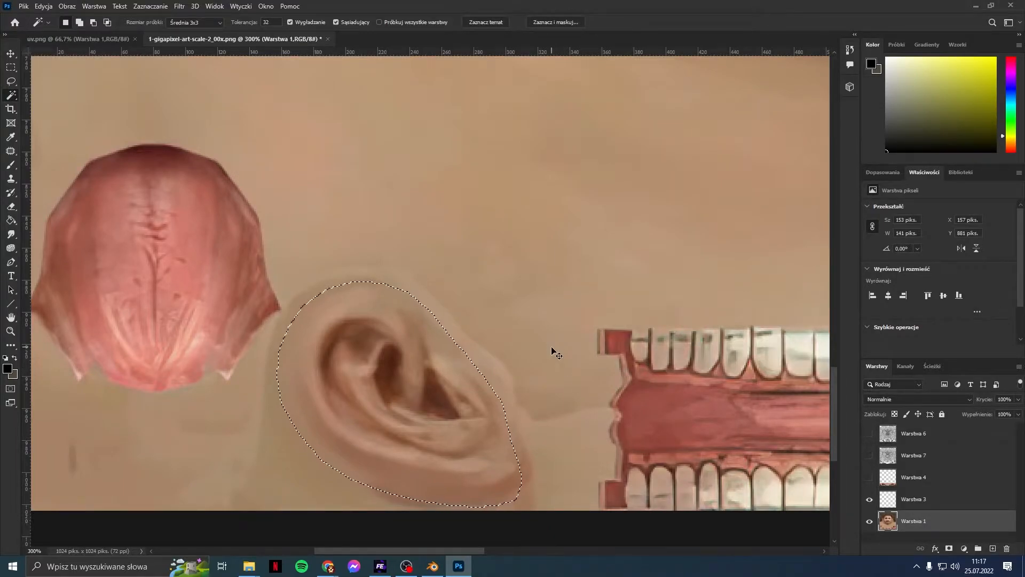
key(Delete)
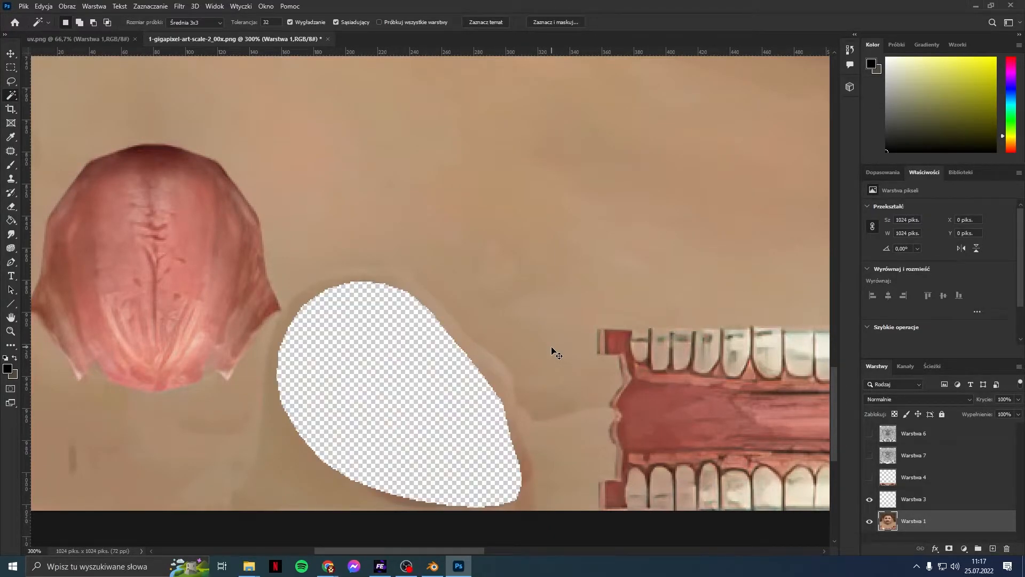
key(ctrl+v)
scroll(924, 479, down, 1)
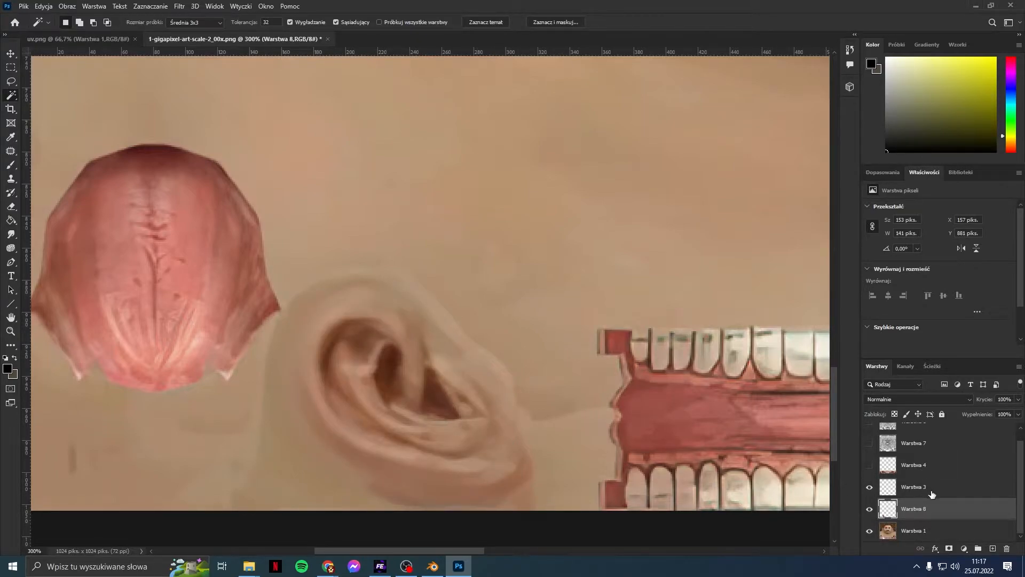
Step: Compare against Warstwa 4, show Warstwa 7, and place the ear layer directly above it
drag(934, 510, 926, 462)
click(870, 488)
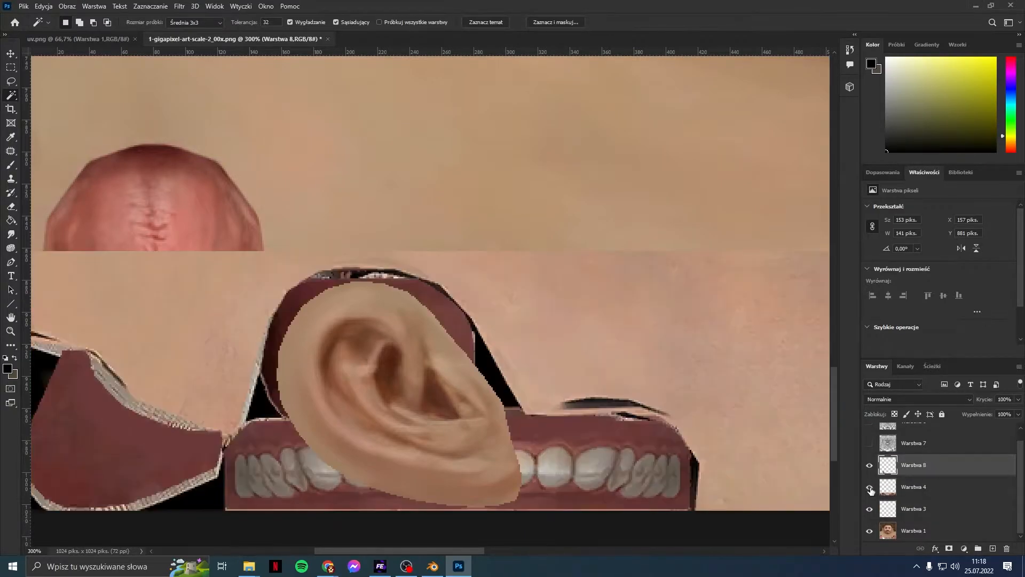
click(870, 488)
click(871, 487)
click(870, 488)
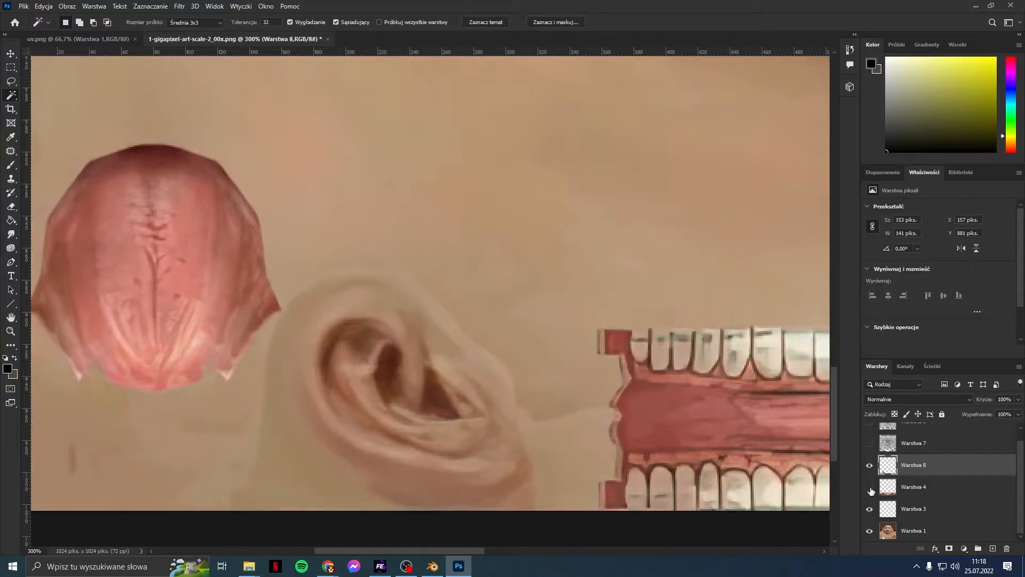
click(868, 444)
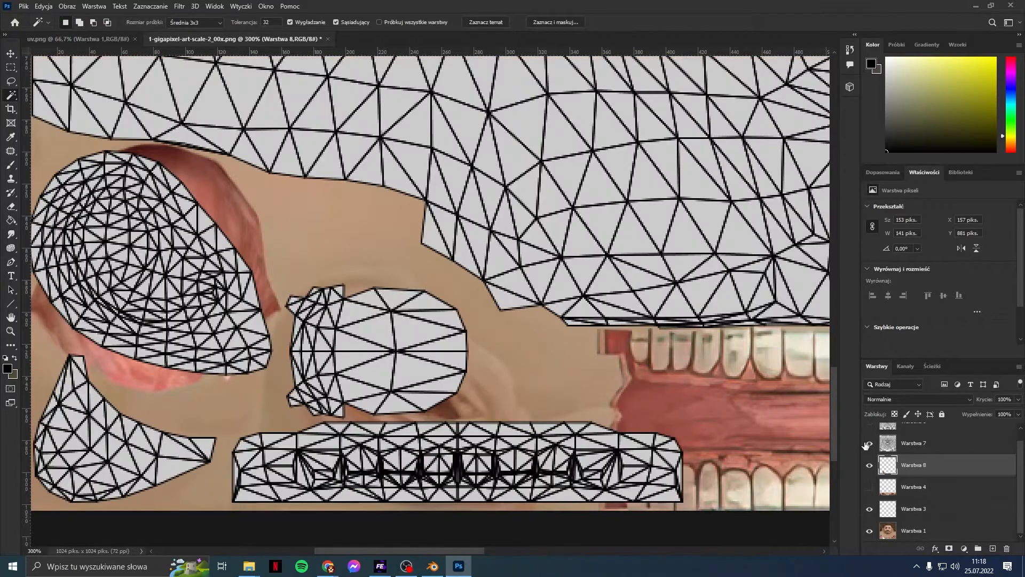
scroll(916, 483, up, 1)
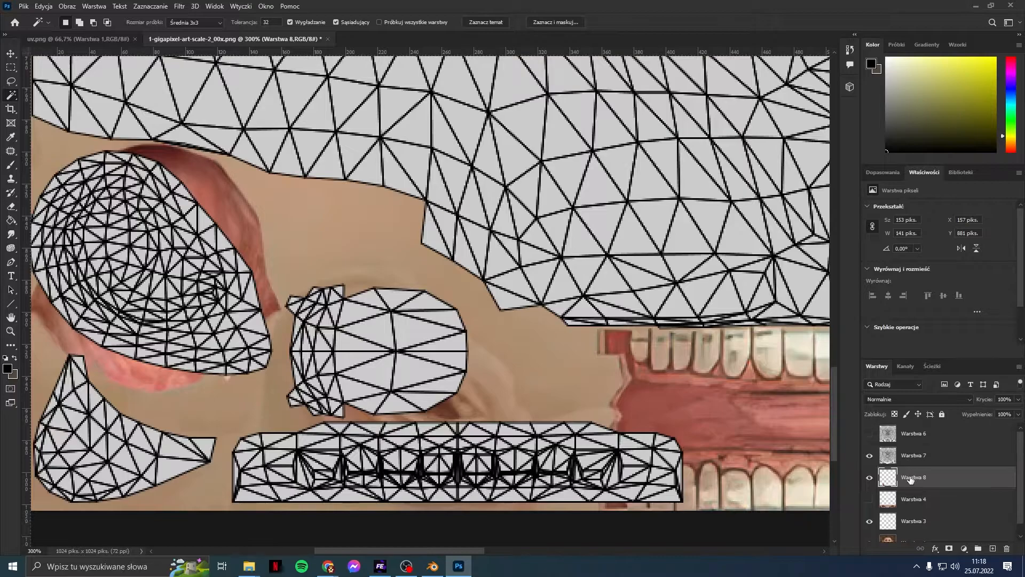
drag(916, 483, 917, 446)
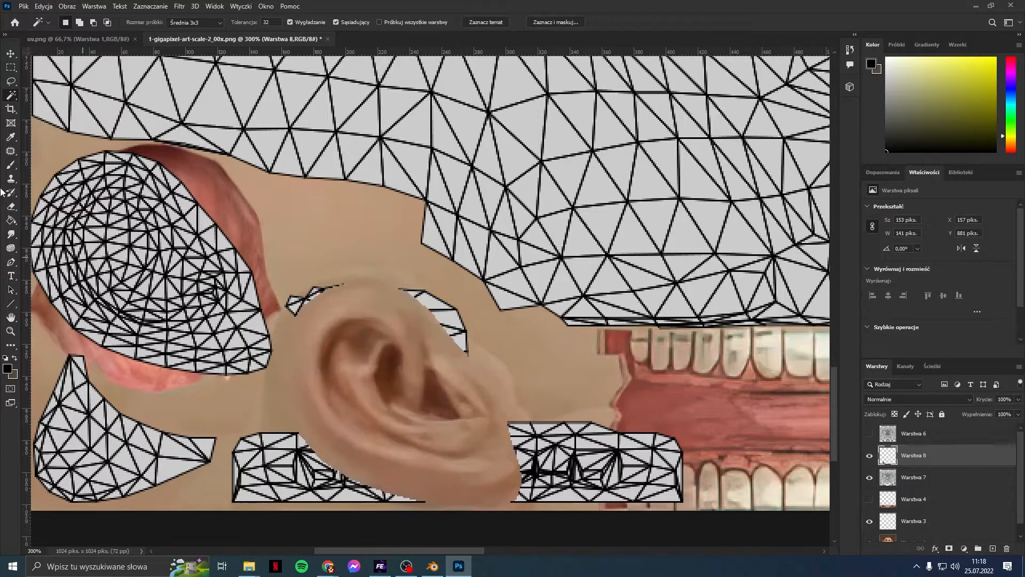
Step: Move the ear up-left onto the uv.png layout's ear island
click(11, 53)
drag(413, 368, 162, 235)
scroll(224, 275, up, 1)
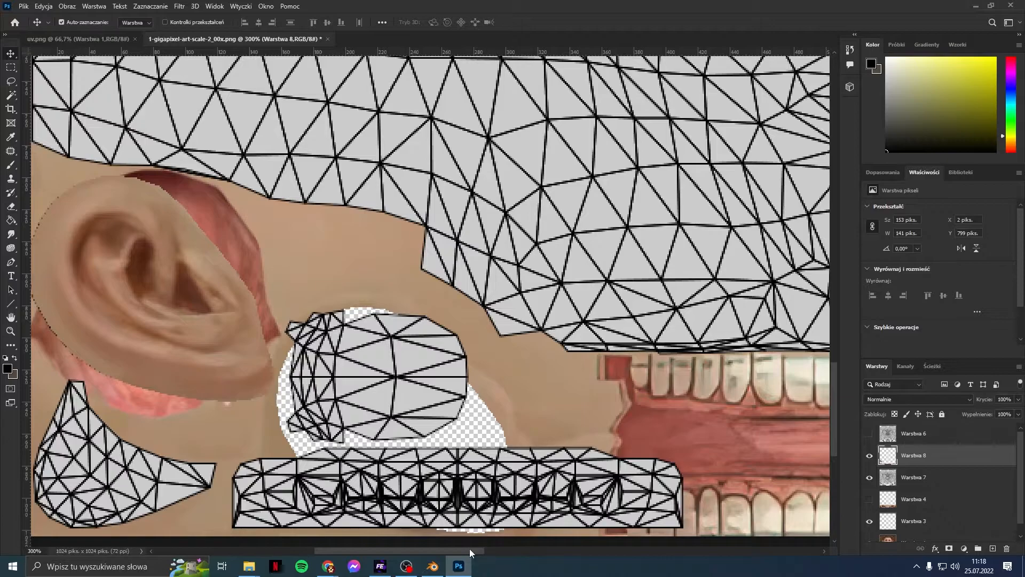
drag(469, 550, 411, 543)
drag(403, 347, 400, 345)
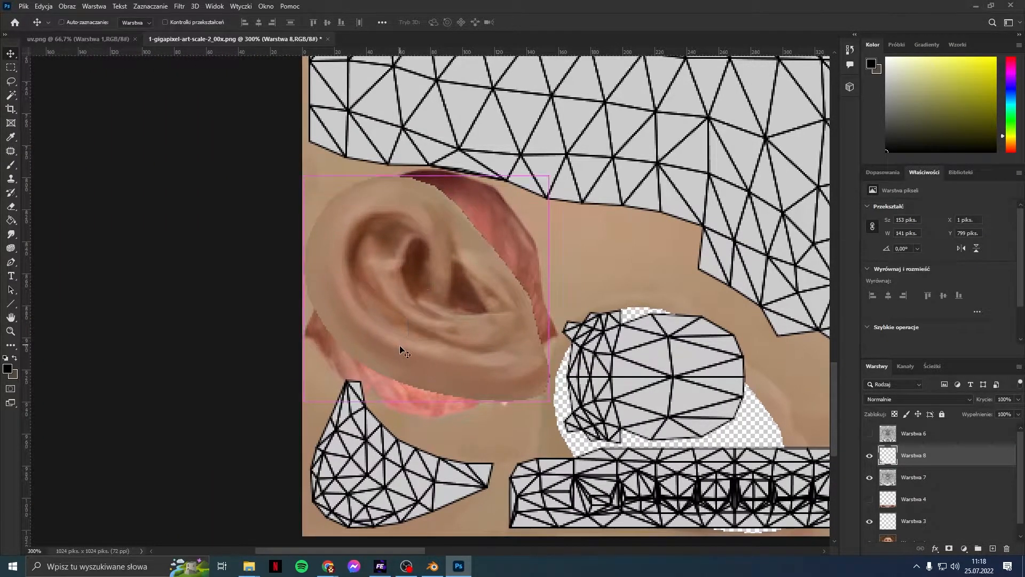
click(642, 295)
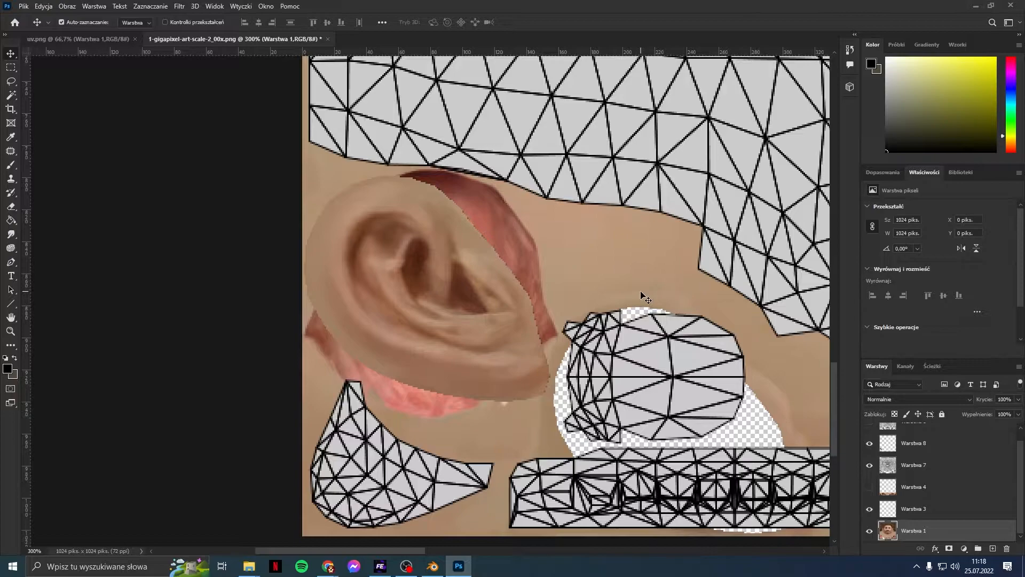
scroll(642, 296, up, 1)
drag(483, 321, 459, 321)
Step: Fine-tune the ear to X 1 px, Y 799 px and show the Warstwa 6 wireframe again
key(ctrl)
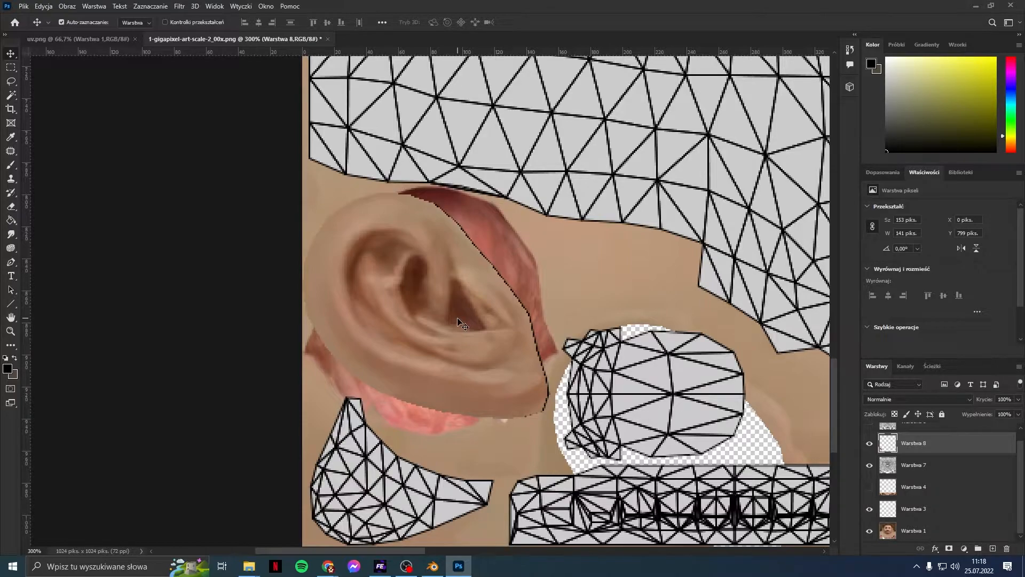
drag(461, 319, 431, 308)
scroll(427, 307, up, 1)
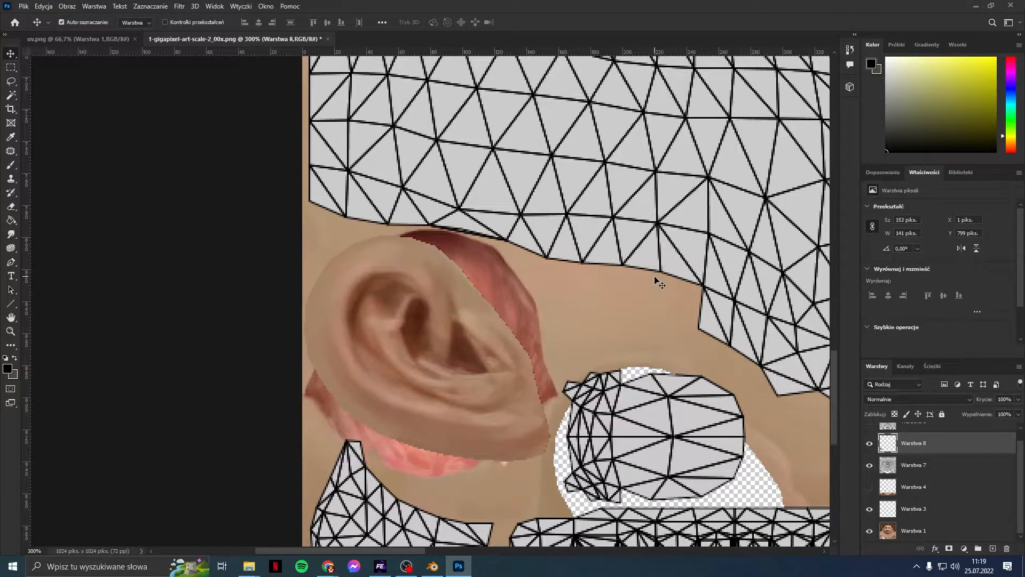
scroll(656, 279, down, 1)
drag(369, 550, 453, 550)
scroll(478, 405, down, 1)
scroll(450, 449, up, 1)
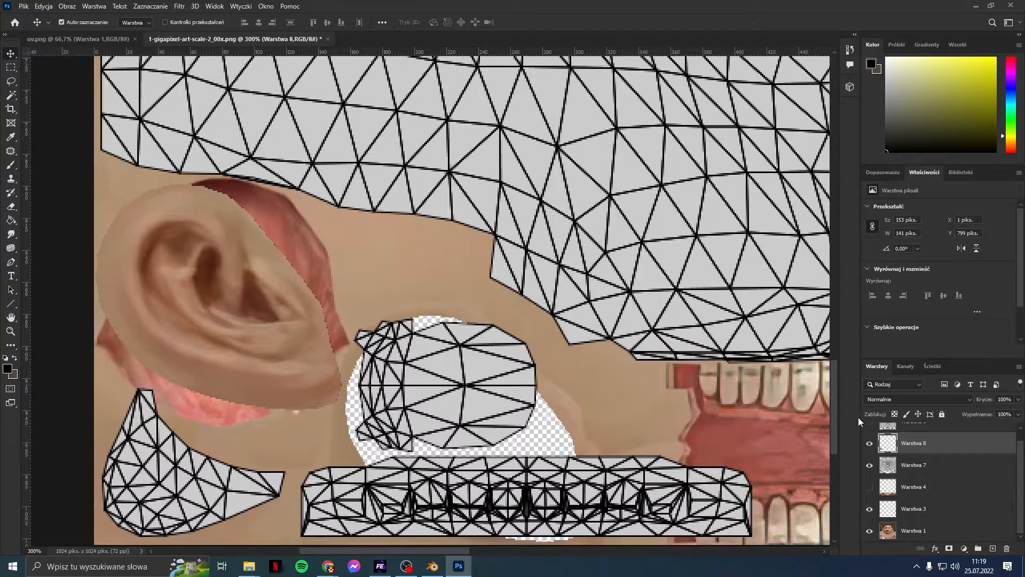
scroll(890, 475, up, 1)
click(870, 433)
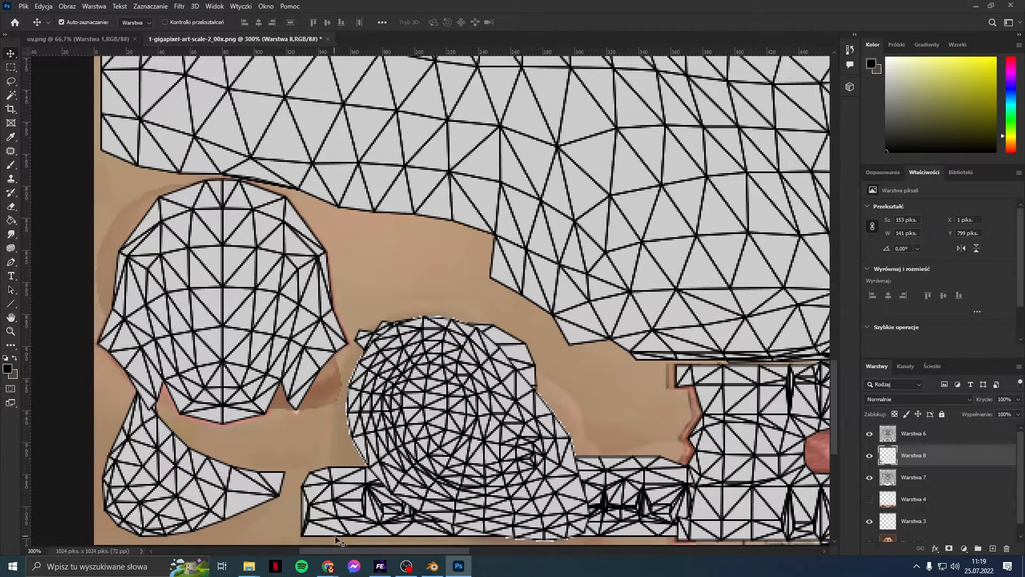
Step: Select the oval ear island in the Warstwa 6 wireframe by colour
drag(357, 551, 558, 551)
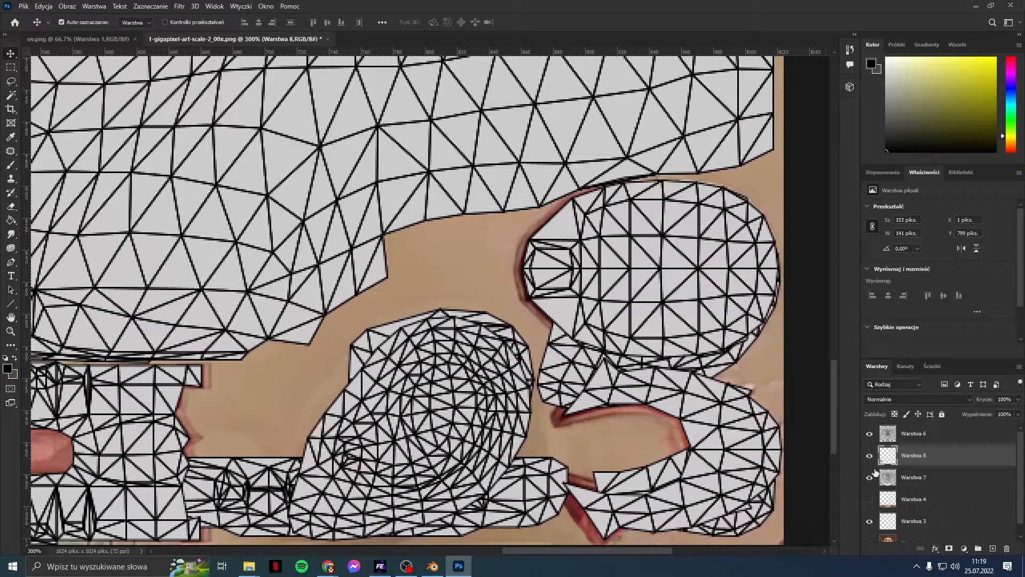
click(870, 477)
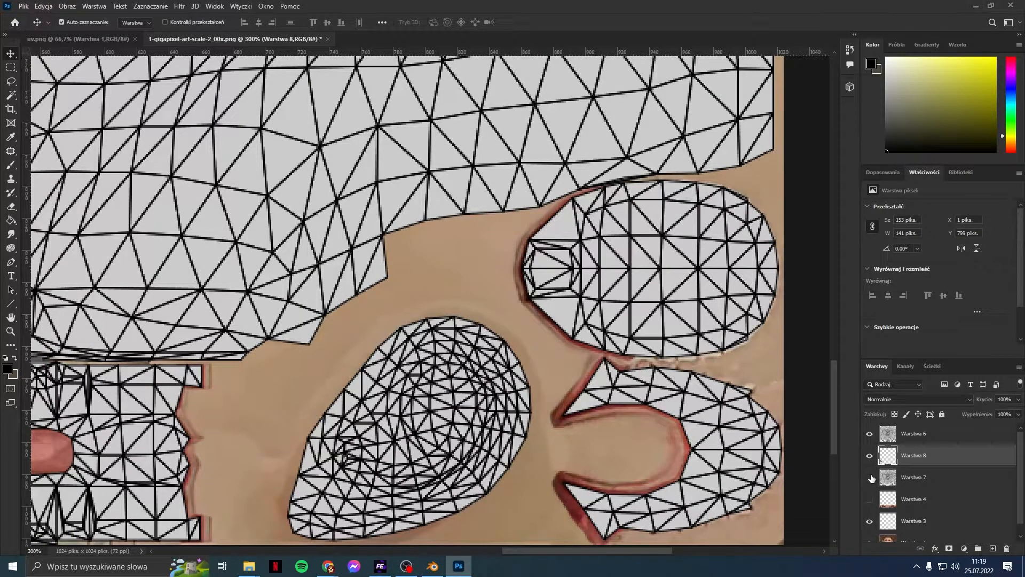
click(869, 434)
click(870, 434)
click(13, 96)
click(361, 469)
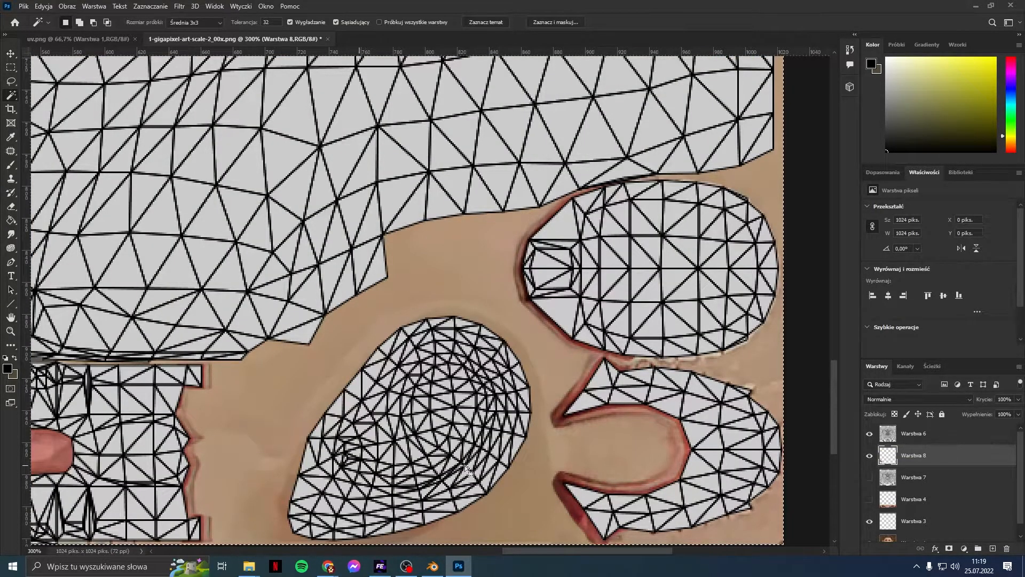
click(905, 433)
click(471, 397)
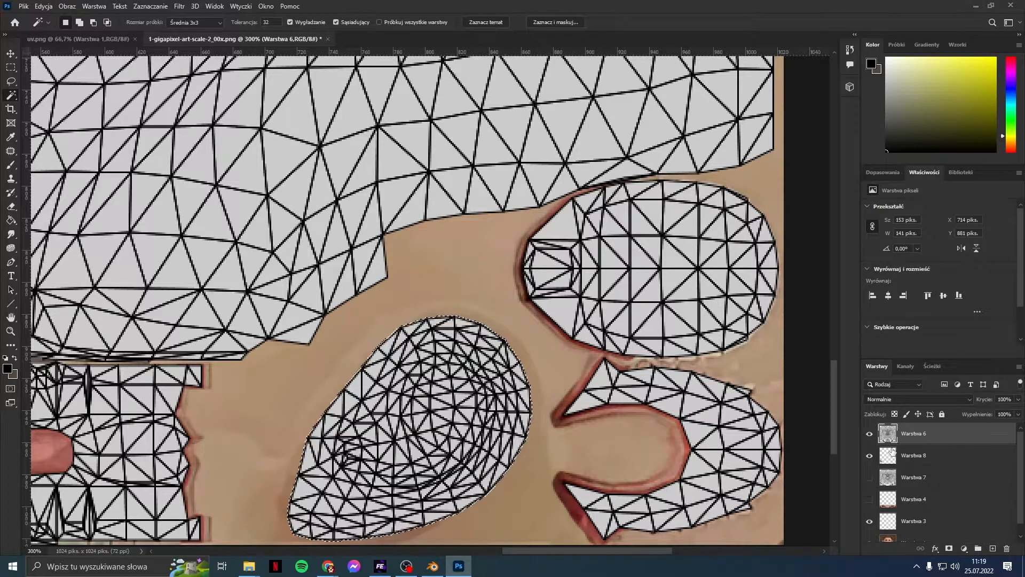
Step: Move Warstwa 8 below Warstwa 7, hide Warstwa 6, and copy the ear from Warstwa 1 to a new layer
drag(896, 459, 899, 487)
click(870, 434)
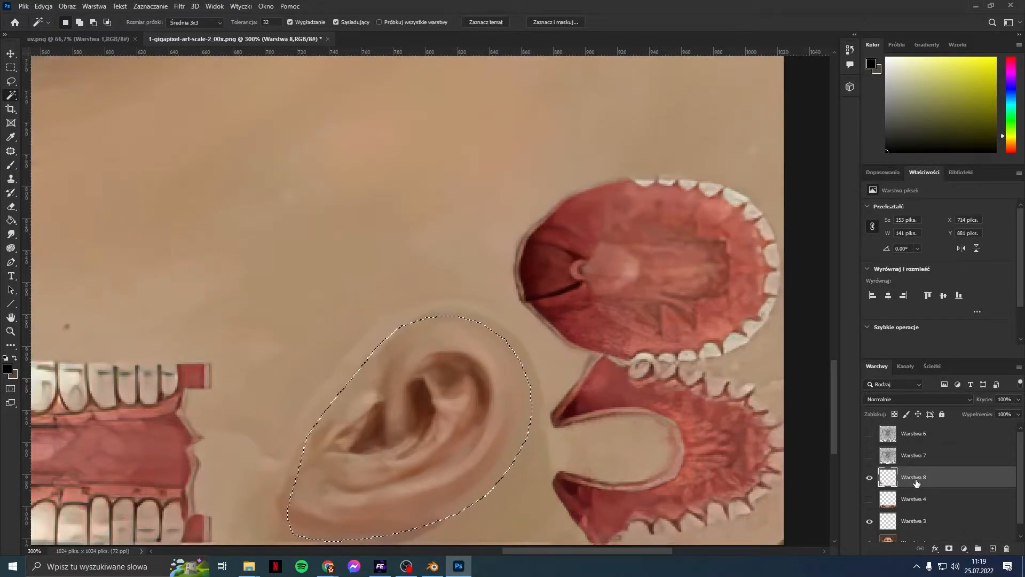
scroll(918, 484, down, 1)
click(921, 530)
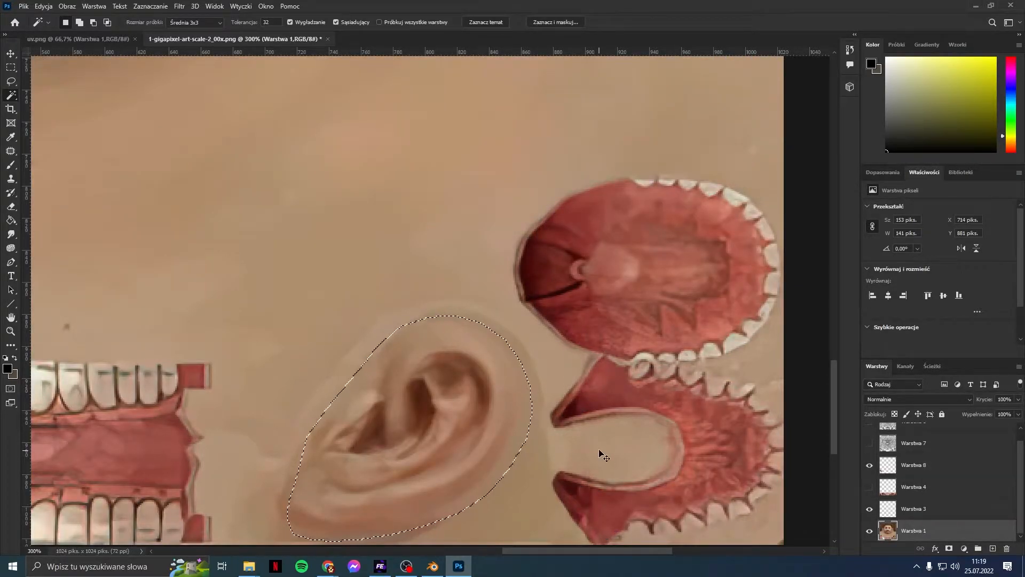
key(Delete)
key(ctrl+z)
key(ctrl+j)
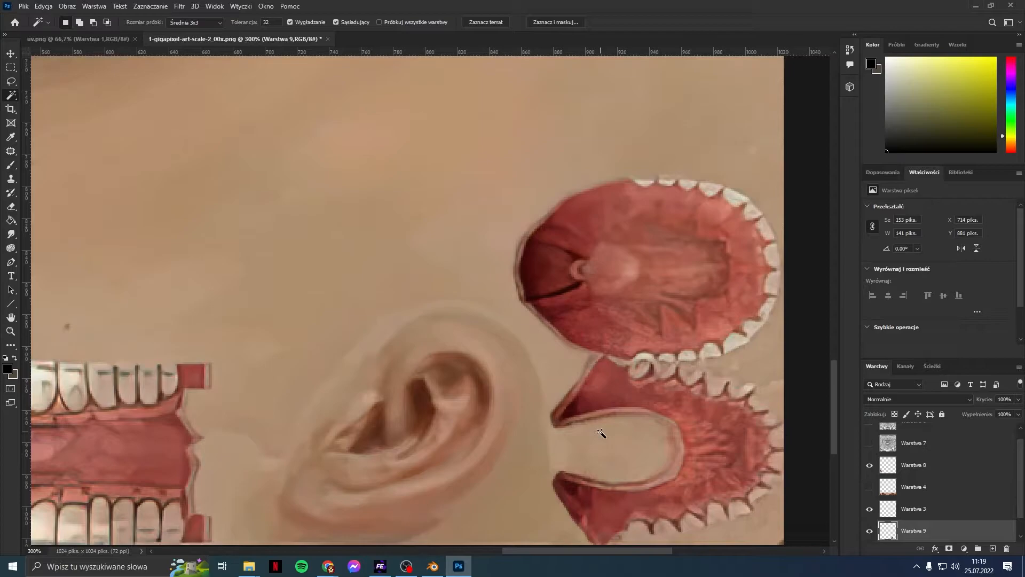
Step: Show the Warstwa 7 mesh and place ear layer Warstwa 9 above it
drag(899, 531, 914, 466)
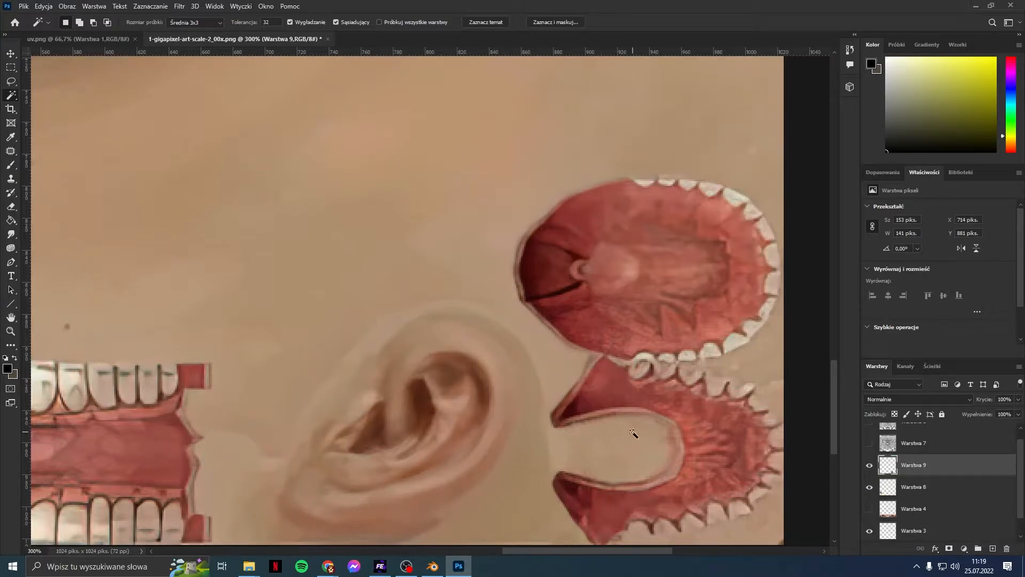
scroll(886, 476, up, 1)
click(871, 456)
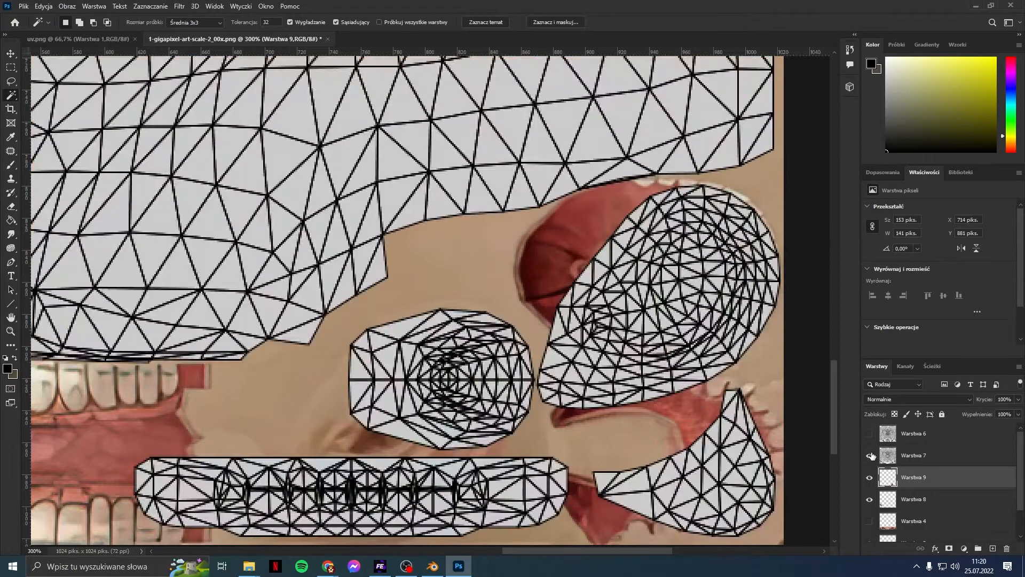
drag(919, 478, 917, 451)
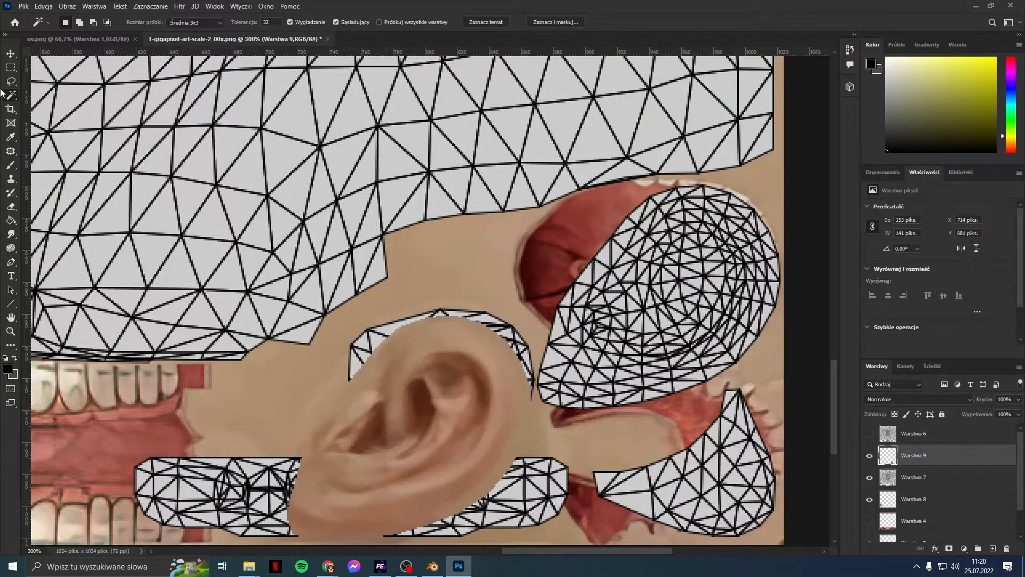
Step: Move the ear up and right onto its UV island, then merge it down into Warstwa 8
key(v)
drag(462, 381, 707, 249)
scroll(701, 299, up, 1)
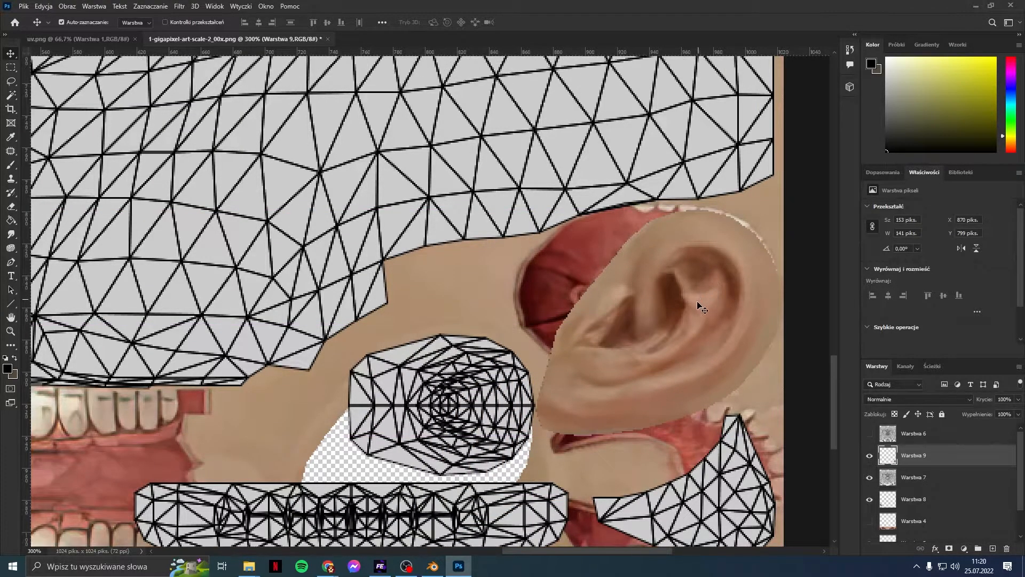
drag(697, 302, 696, 300)
drag(931, 463, 926, 498)
key(ctrl+e)
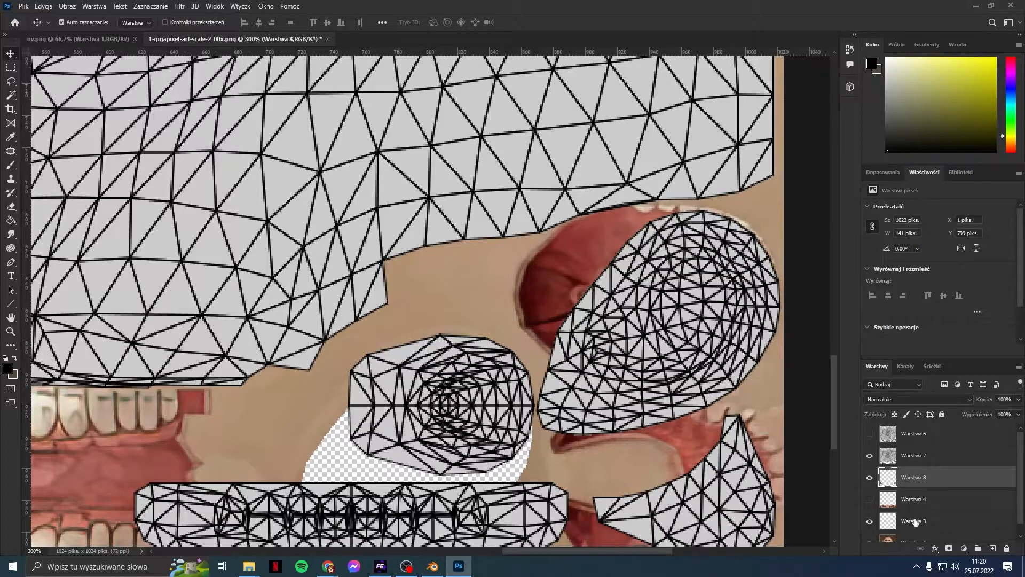
Step: Delete the old Warstwa 6 wireframe layer
click(912, 498)
scroll(900, 454, down, 1)
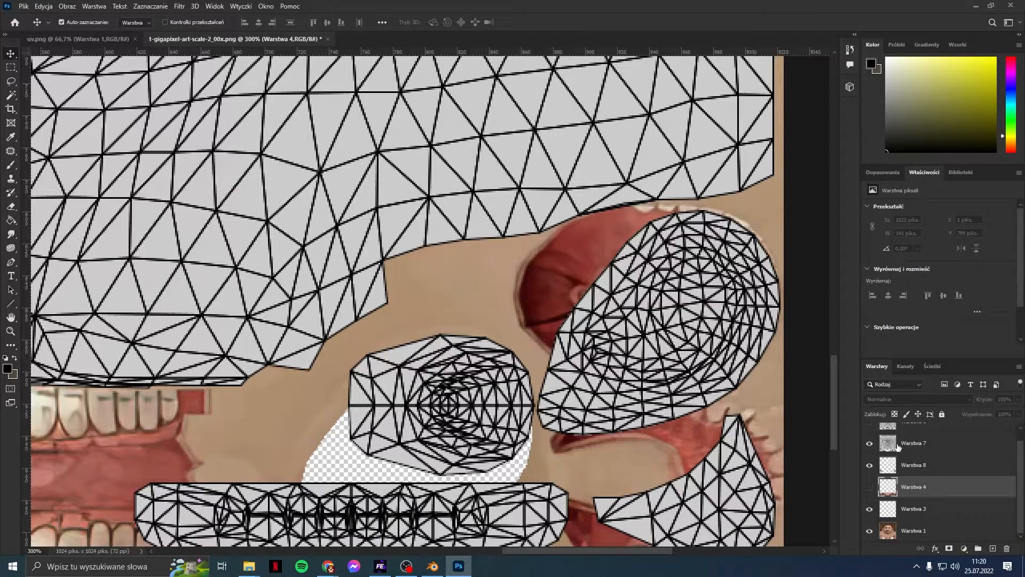
right_click(930, 442)
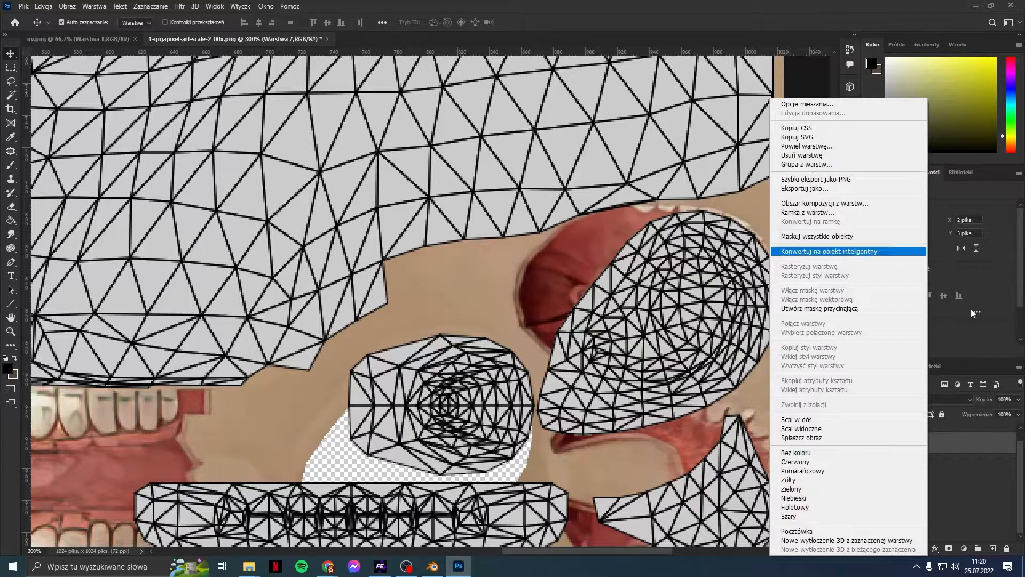
click(963, 446)
click(871, 444)
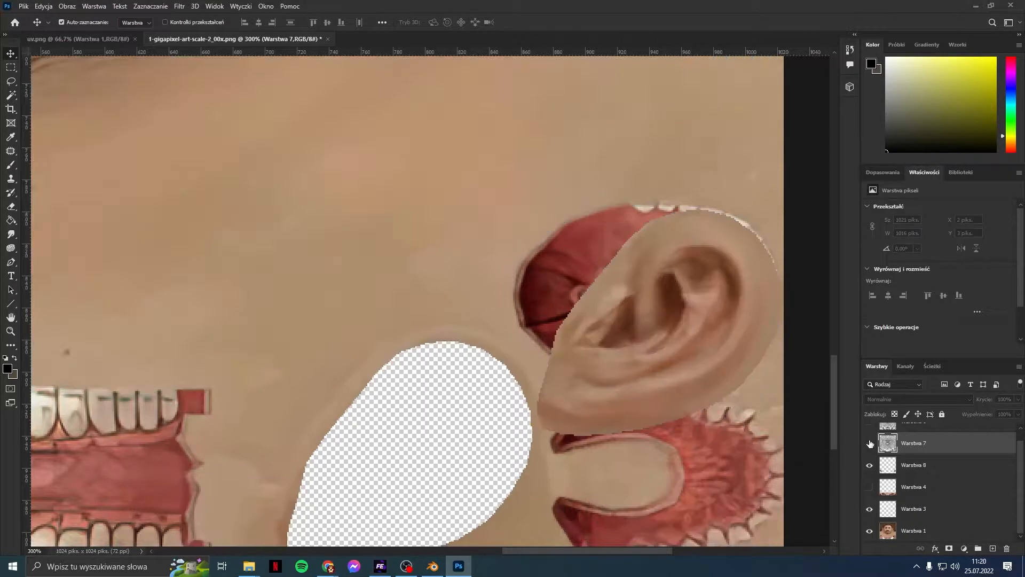
click(871, 444)
scroll(912, 483, up, 1)
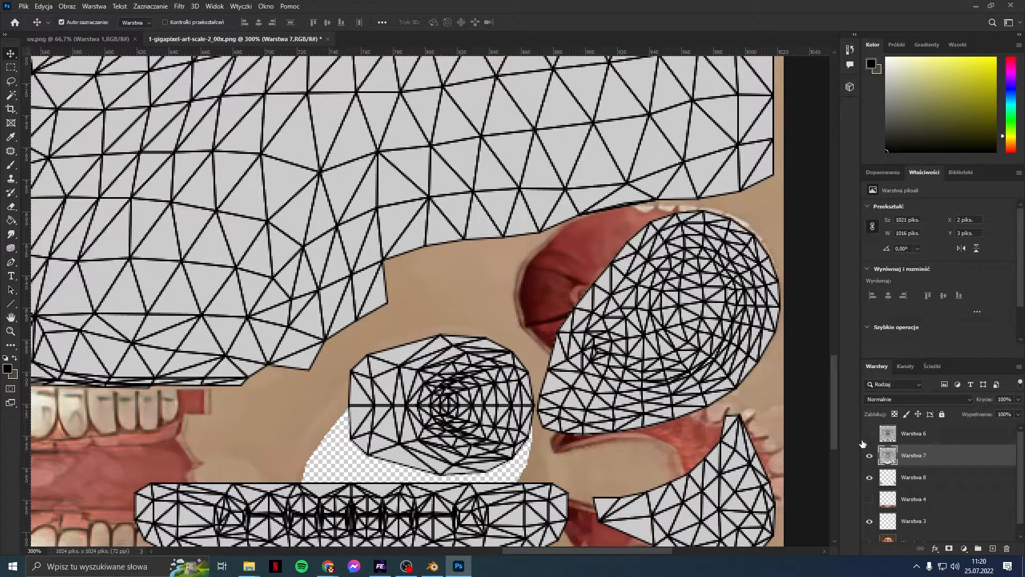
click(869, 433)
right_click(940, 435)
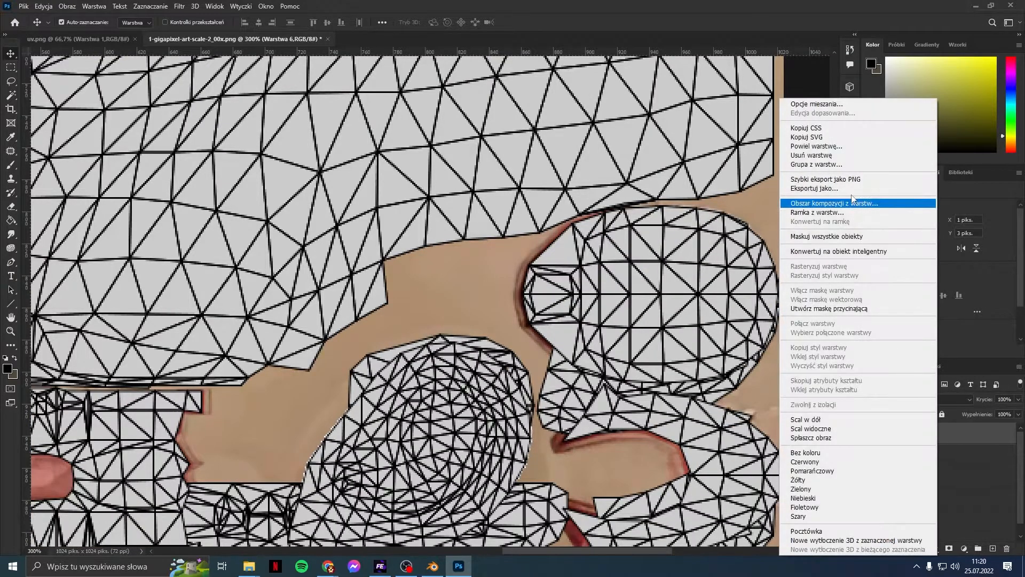
click(834, 155)
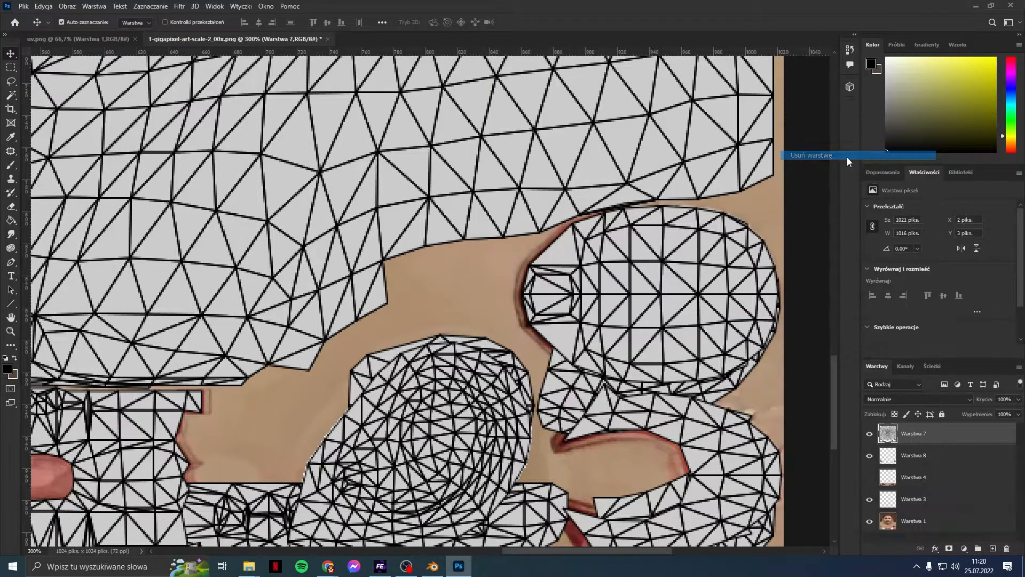
Step: Make the Warstwa 4 strip layer visible again under the Warstwa 7 mesh
drag(604, 557, 491, 560)
scroll(440, 445, down, 2)
scroll(293, 450, up, 2)
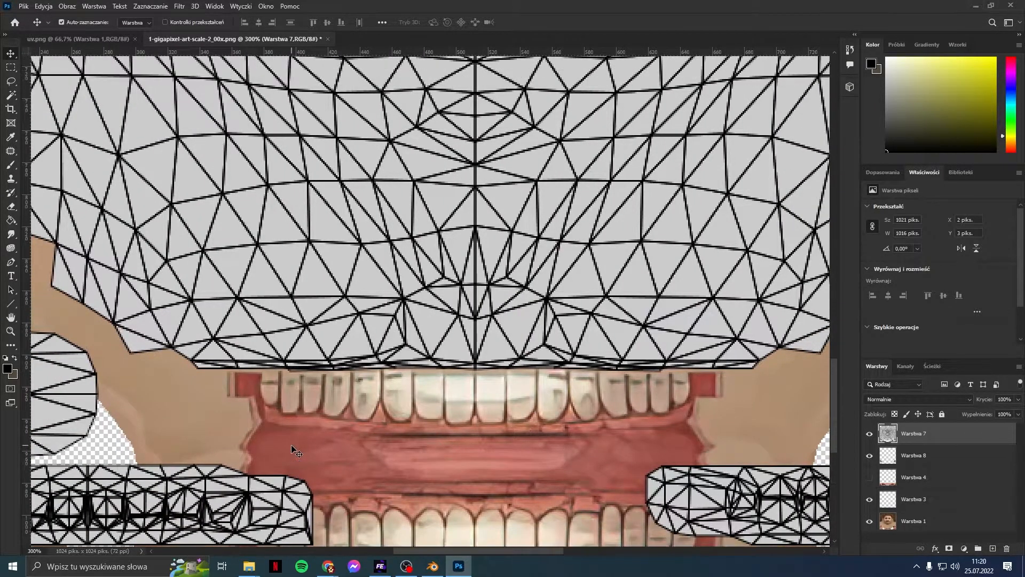
drag(459, 552, 366, 562)
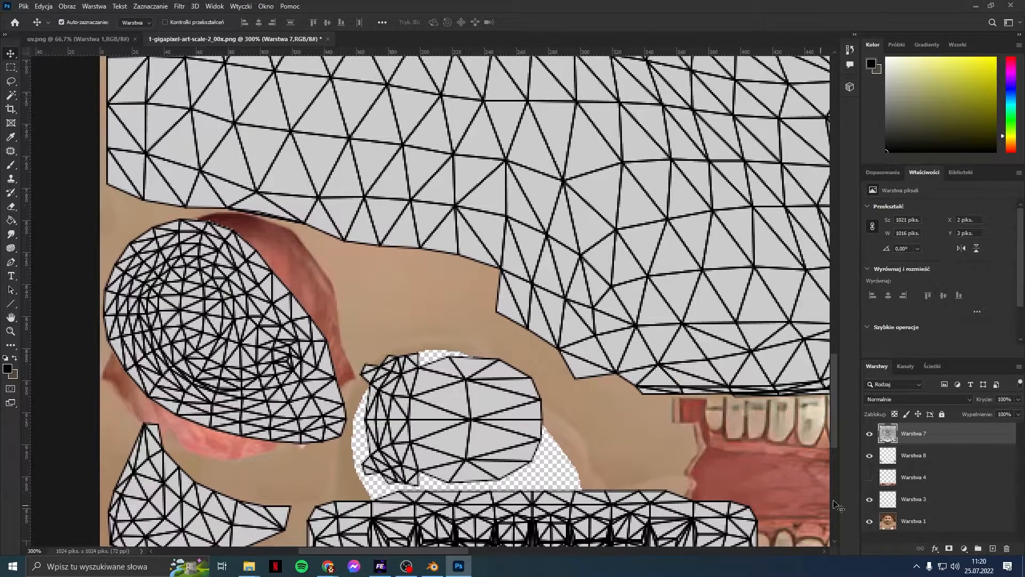
click(870, 477)
scroll(555, 485, up, 2)
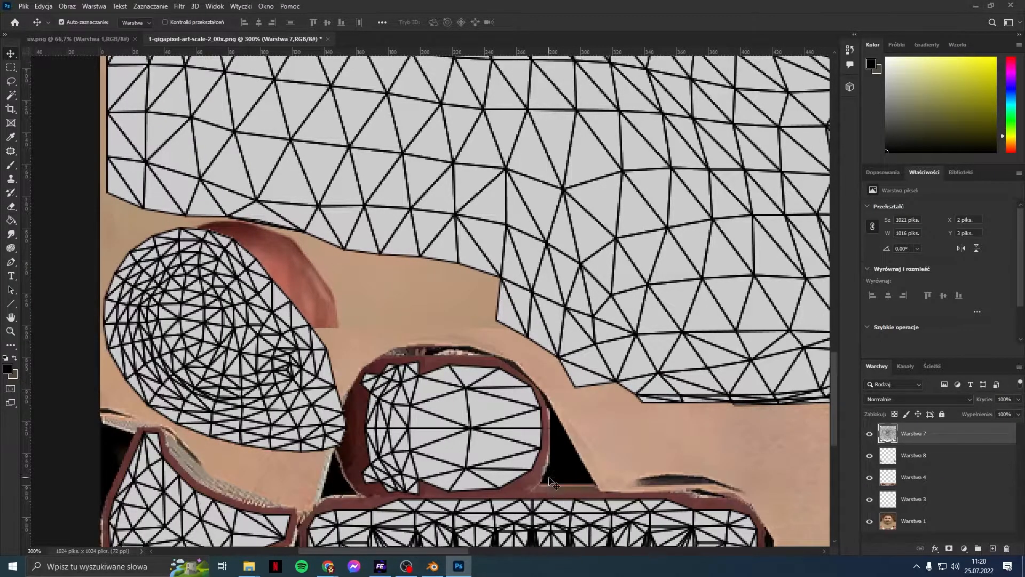
drag(448, 550, 479, 552)
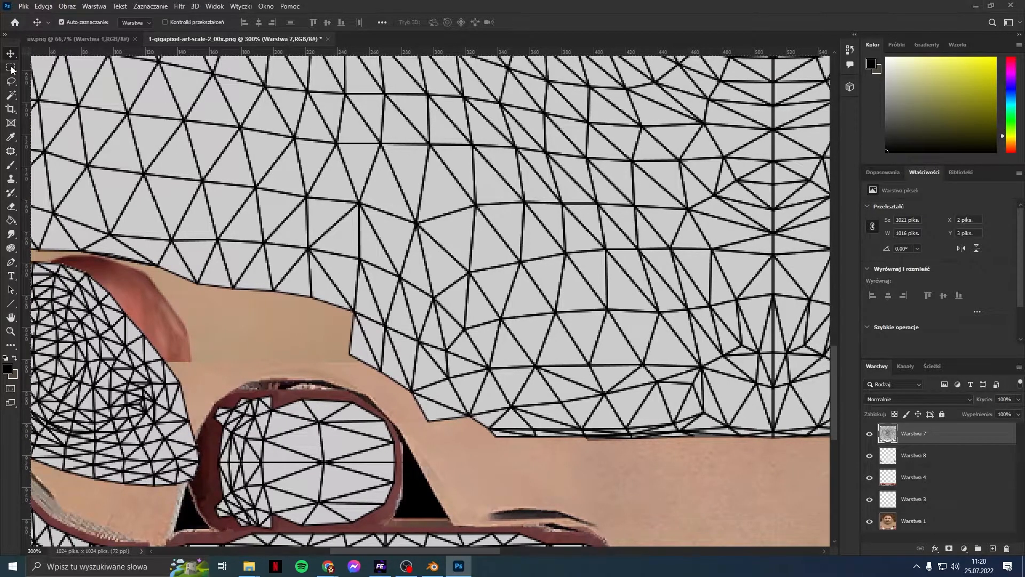
Step: Shrink the Eraser from 5000 to 64 px and target the Warstwa 4 layer
click(11, 211)
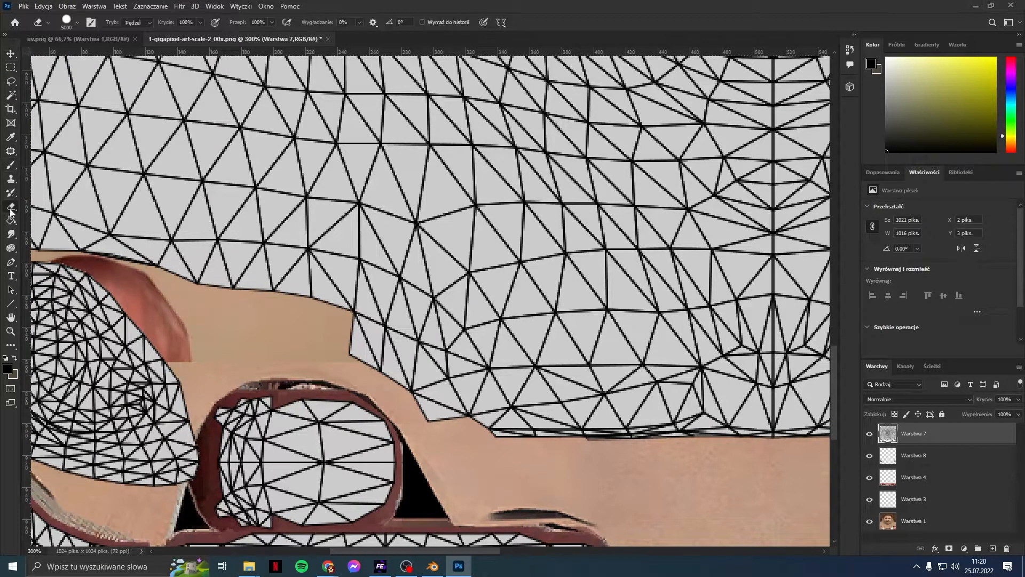
click(77, 20)
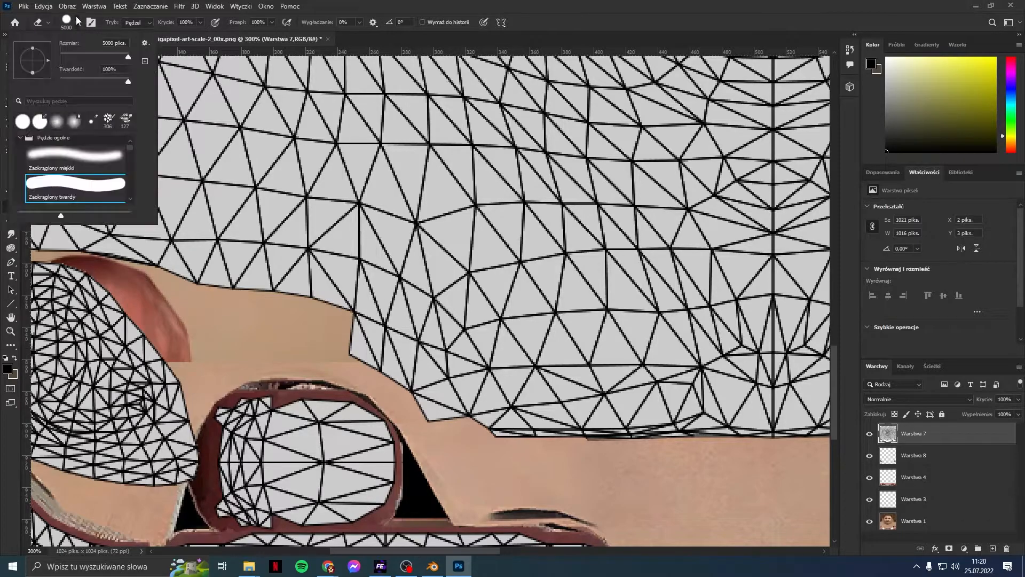
drag(128, 56, 81, 56)
click(402, 341)
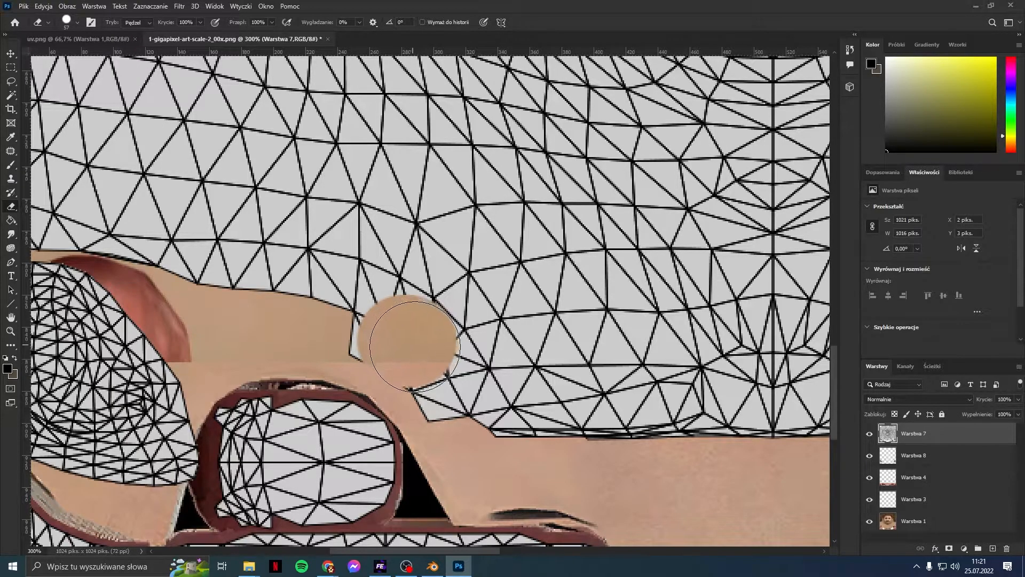
key(ctrl+z)
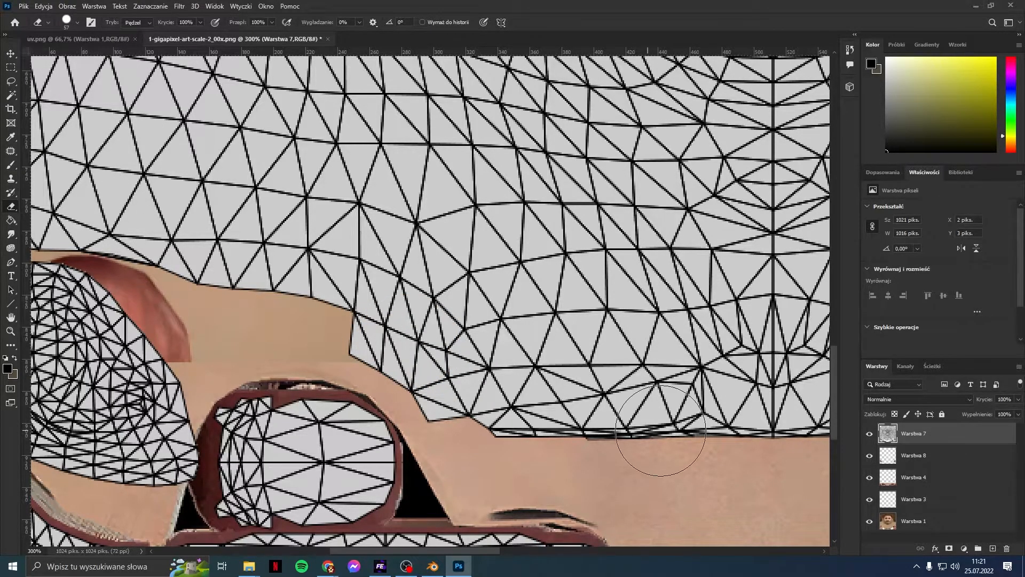
click(915, 523)
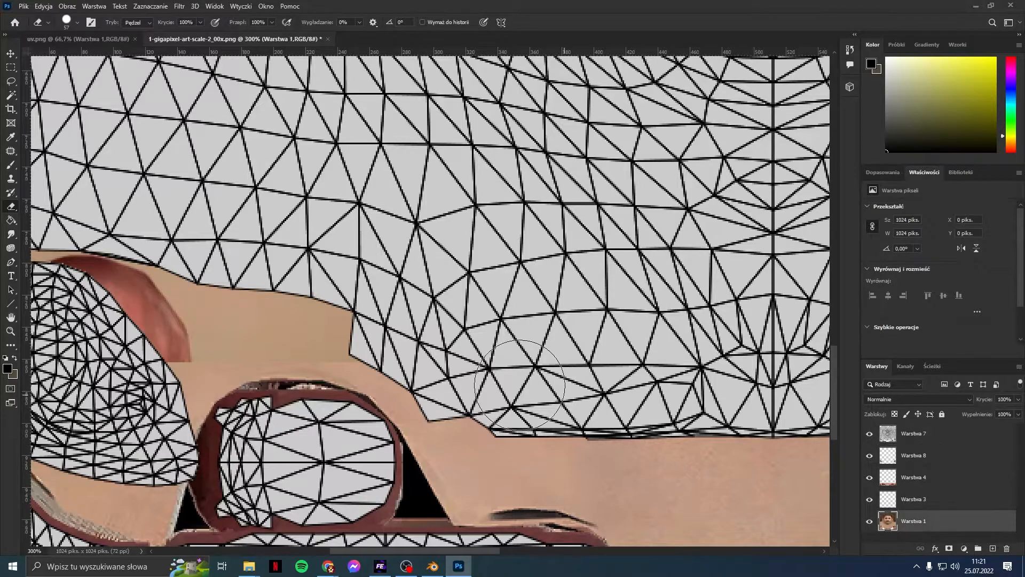
click(915, 477)
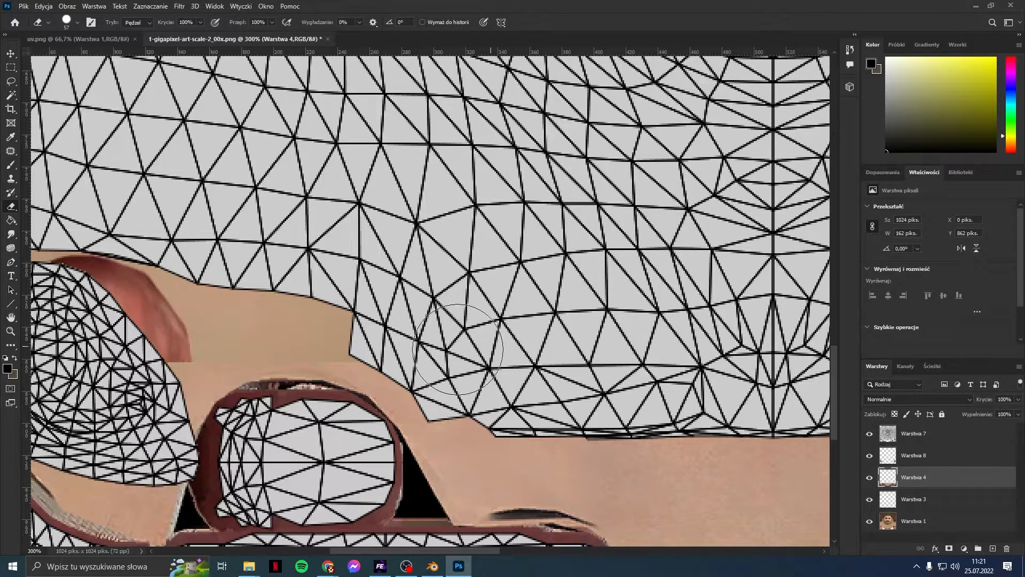
Step: Erase Warstwa 4's skin strip along the mesh's lower edge to reveal the upper teeth
drag(453, 389, 806, 402)
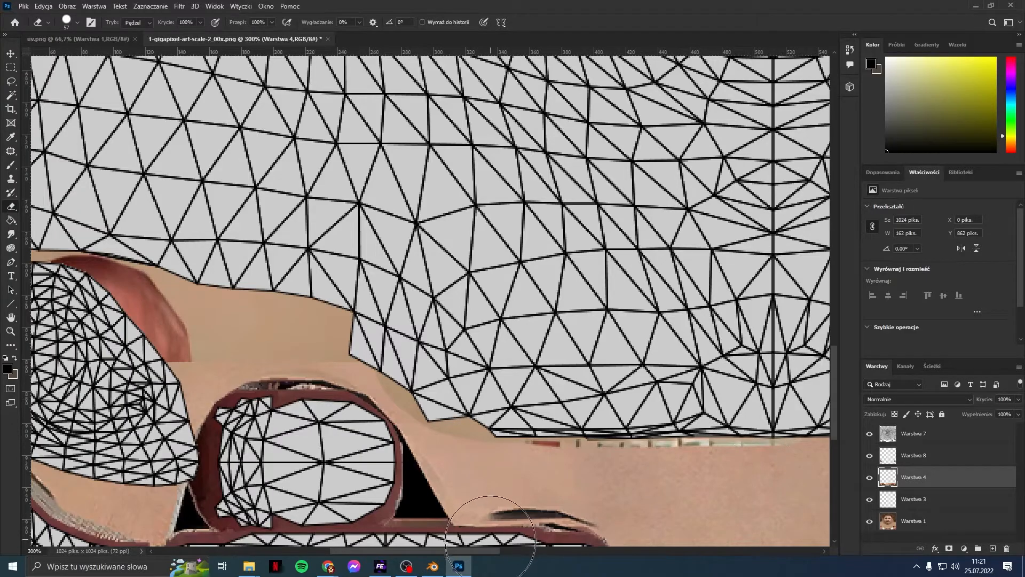
drag(494, 551, 605, 551)
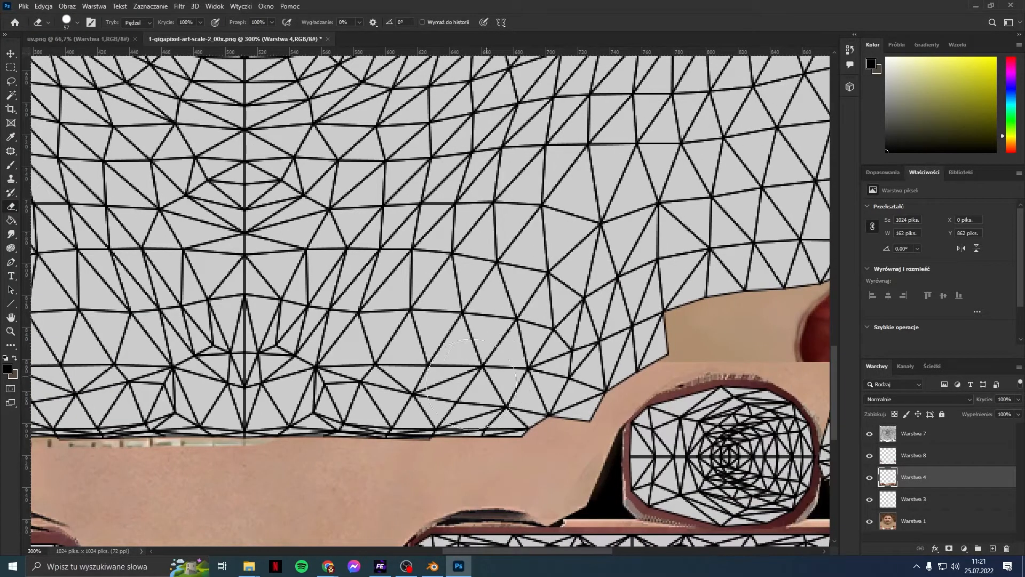
mouse_move(279, 396)
mouse_down()
mouse_move(483, 411)
mouse_move(632, 342)
mouse_move(549, 398)
mouse_up()
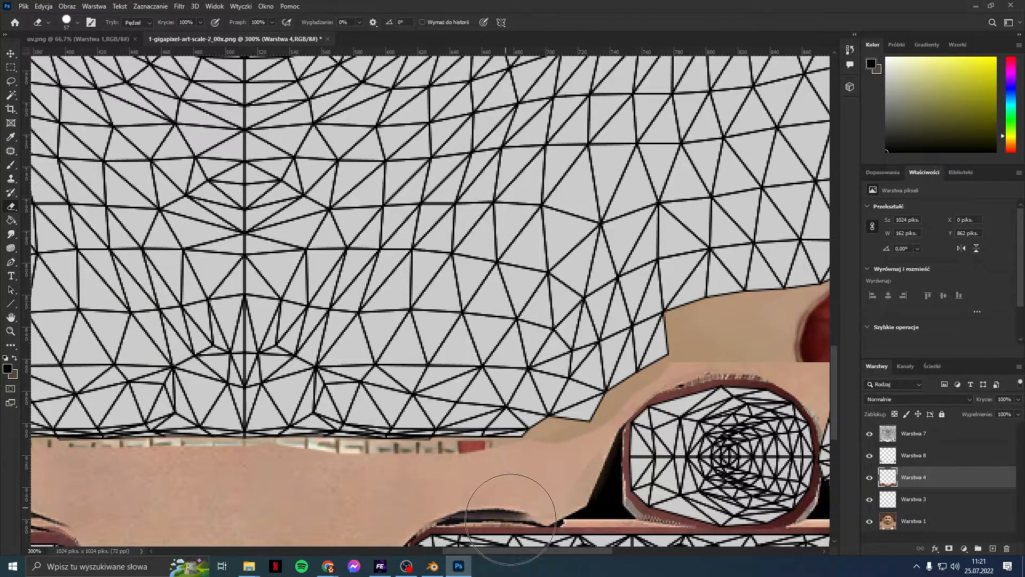
drag(511, 551, 597, 550)
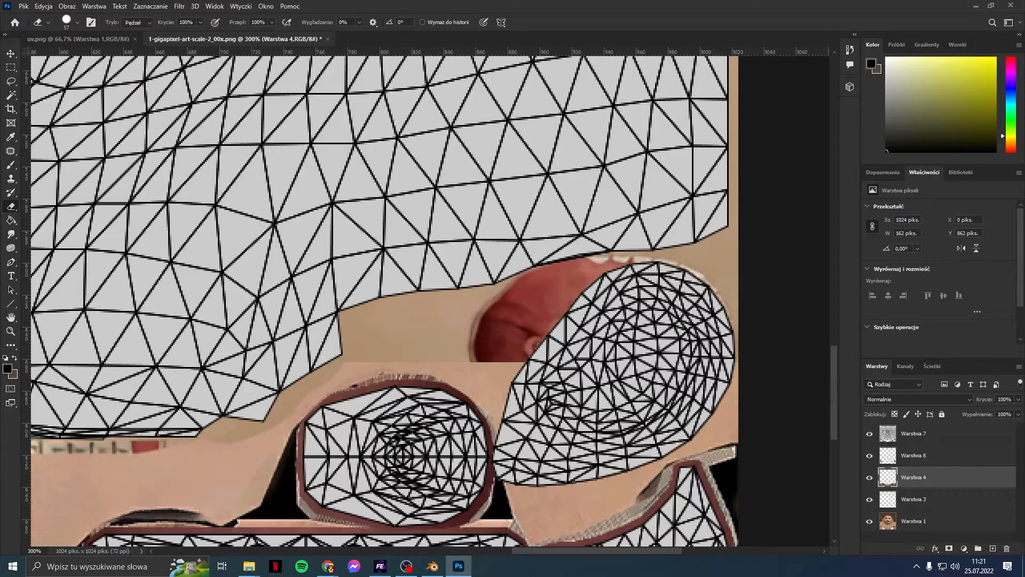
drag(545, 552, 296, 547)
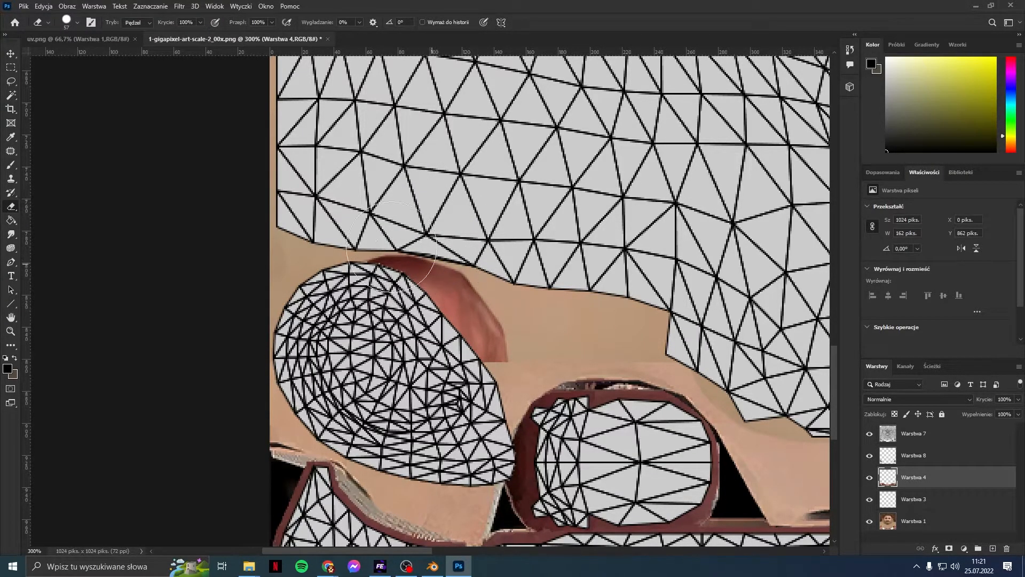
drag(411, 549, 628, 548)
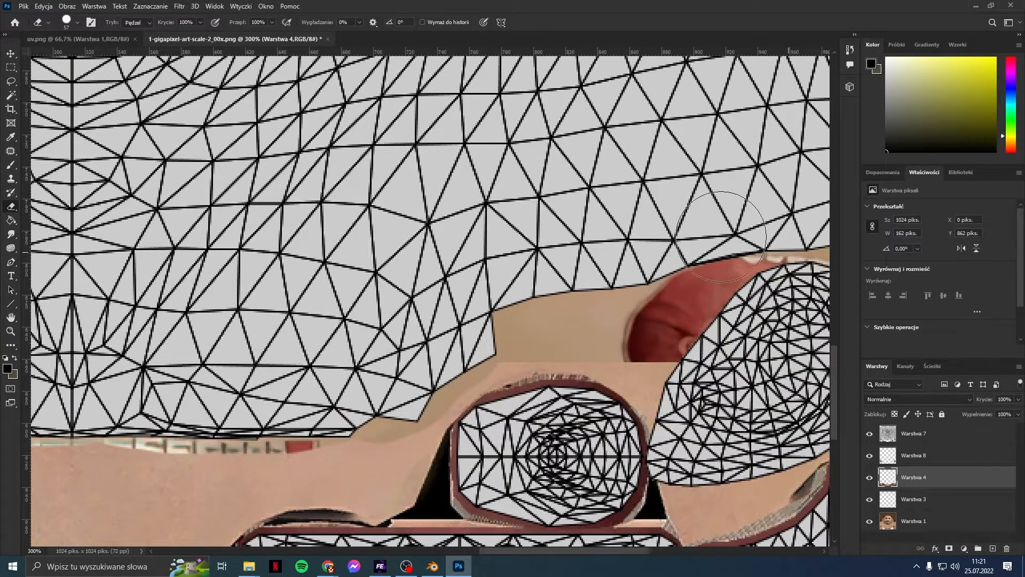
mouse_move(187, 445)
mouse_down()
mouse_move(69, 459)
mouse_move(256, 462)
mouse_up()
drag(482, 552, 361, 547)
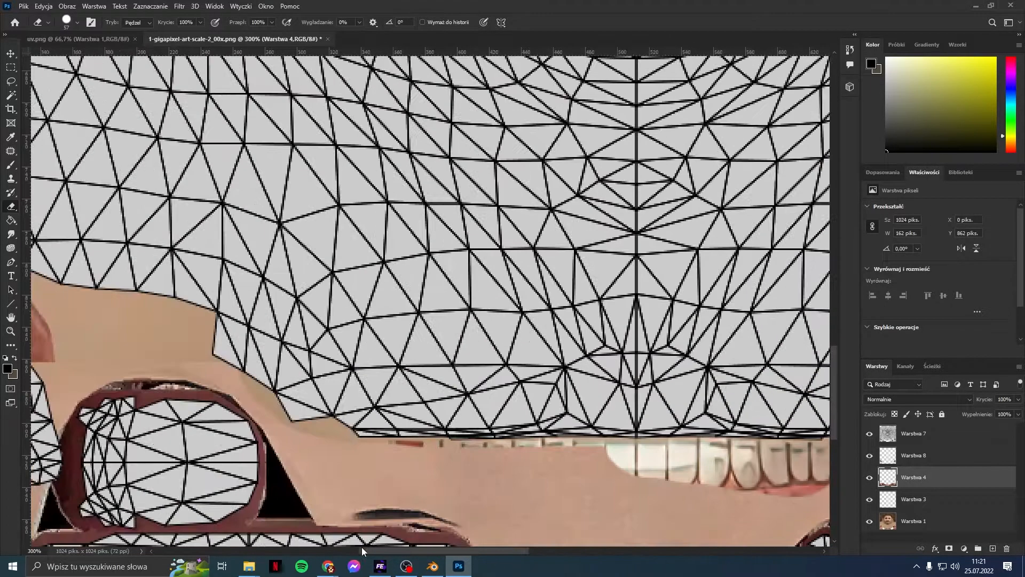
mouse_move(452, 460)
mouse_down()
mouse_move(625, 458)
mouse_move(419, 431)
mouse_move(539, 488)
mouse_move(662, 494)
mouse_move(513, 494)
mouse_move(449, 437)
mouse_up()
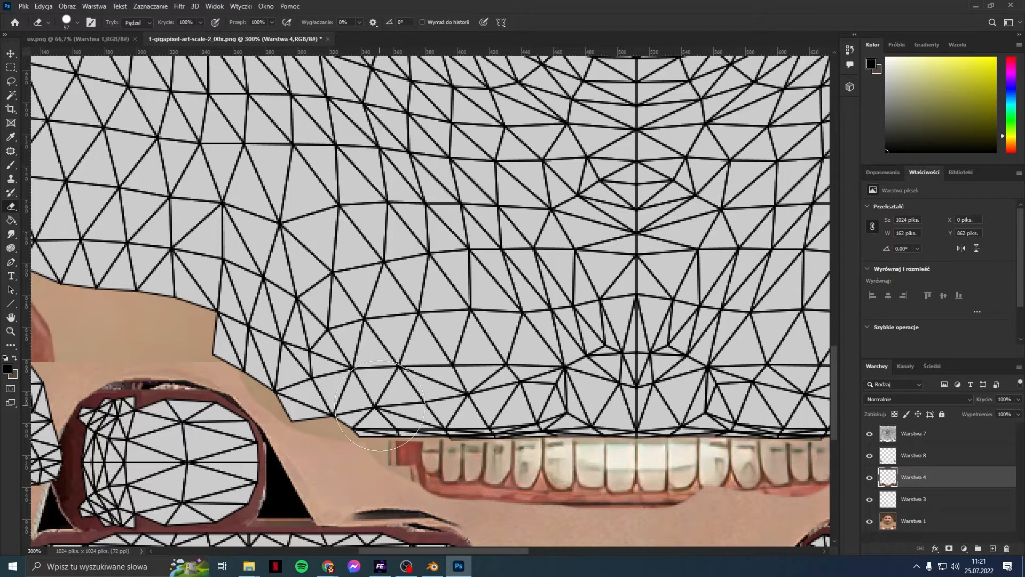
Step: Hide the Warstwa 7 wireframe overlay to expose the texture
scroll(551, 457, down, 2)
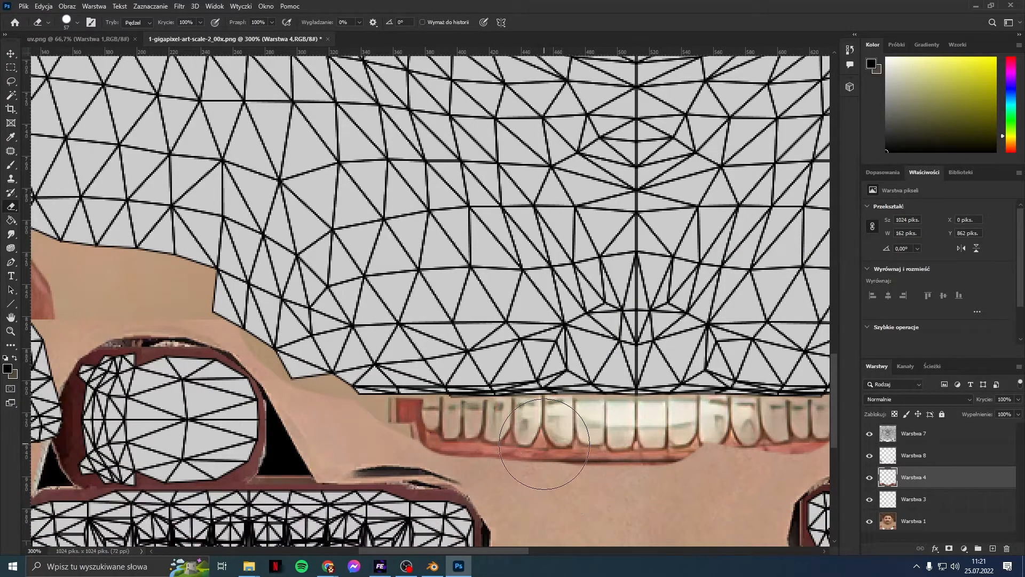
alt+scroll(547, 449, up, 1)
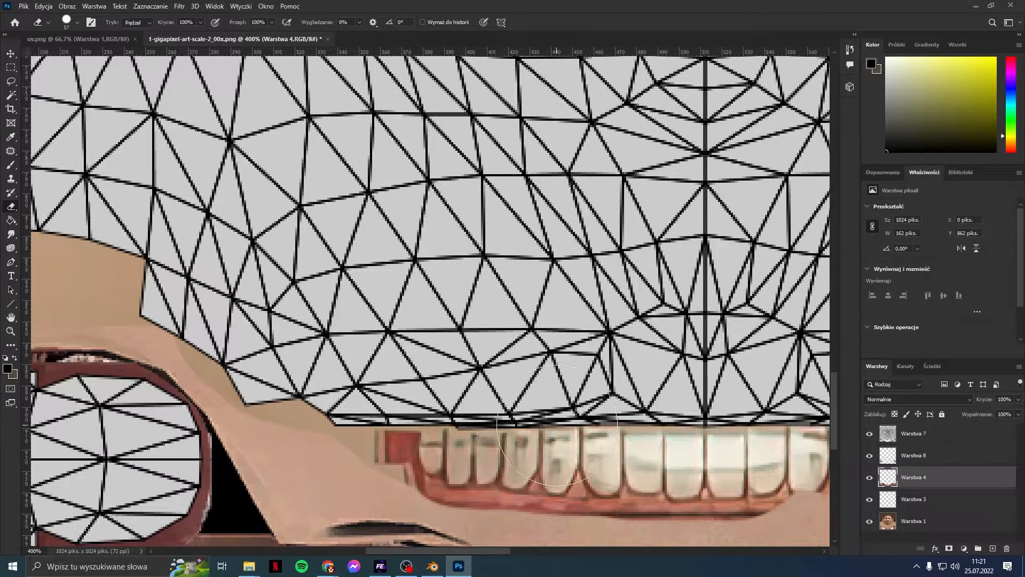
scroll(545, 443, down, 3)
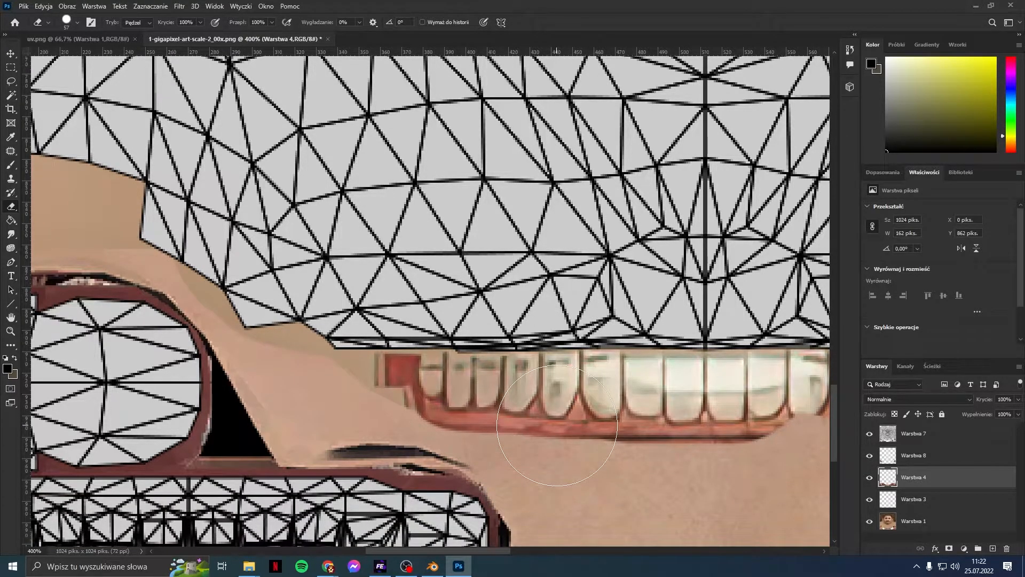
scroll(557, 425, down, 1)
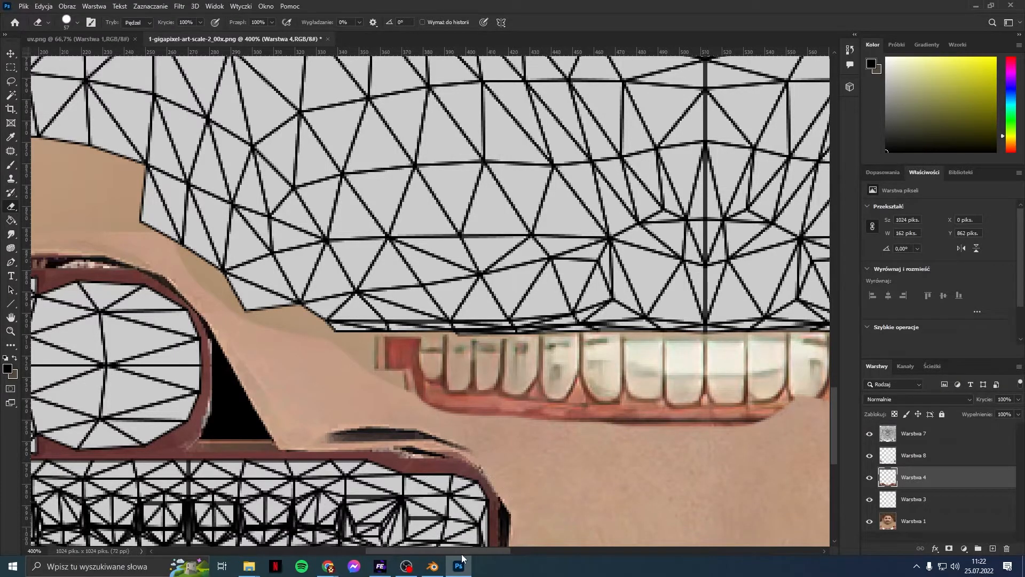
drag(461, 553, 476, 556)
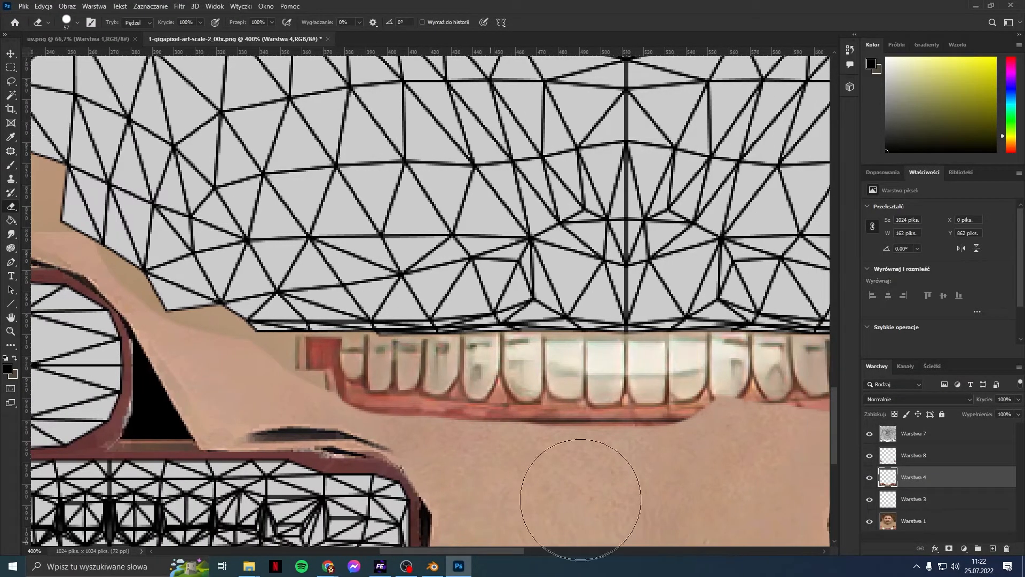
click(870, 432)
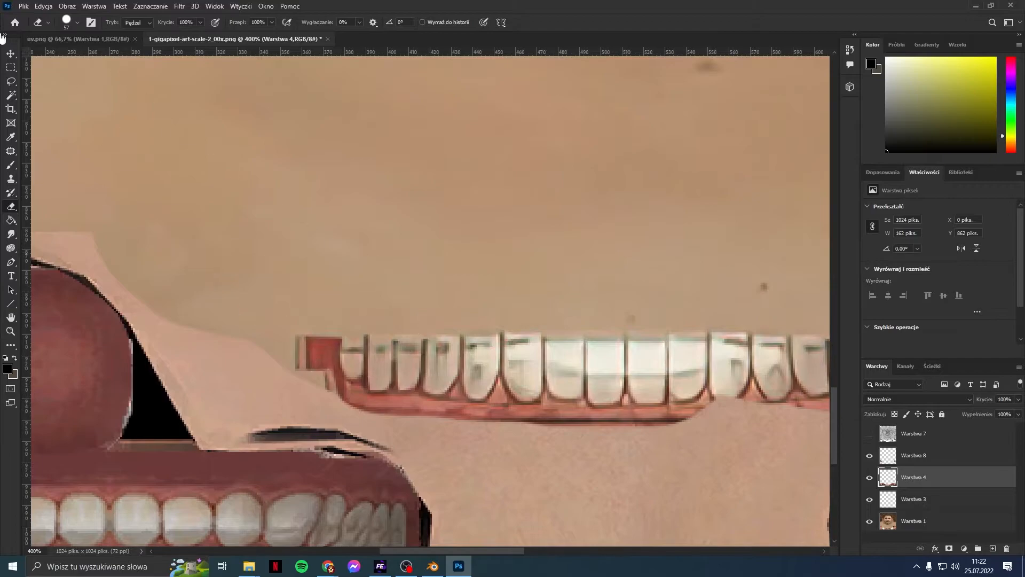
Step: Marquee the upper teeth strip on Warstwa 1 and copy it to new layer Warstwa 9
click(12, 68)
drag(289, 310, 636, 331)
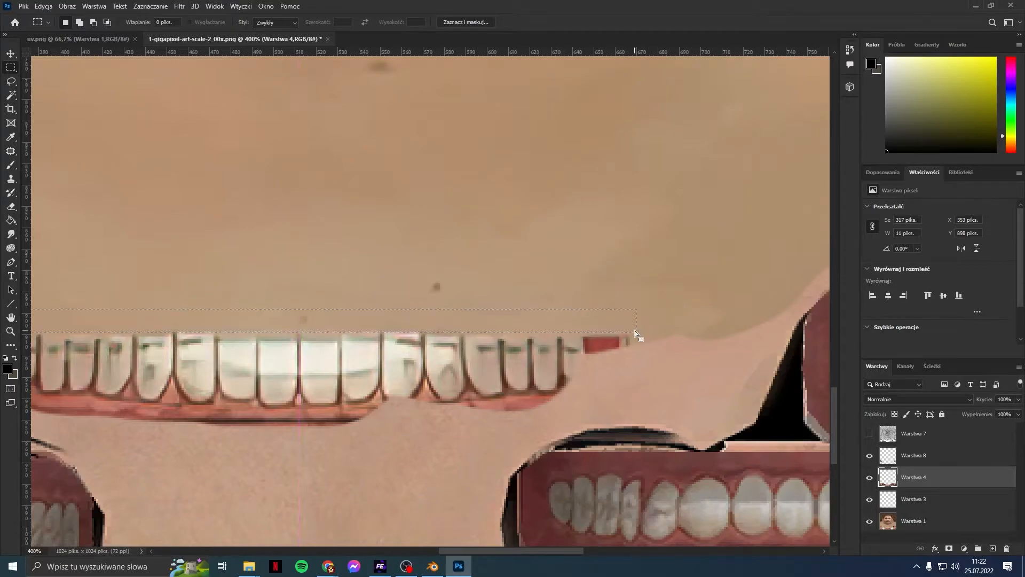
key(ctrl+c)
click(502, 211)
click(901, 522)
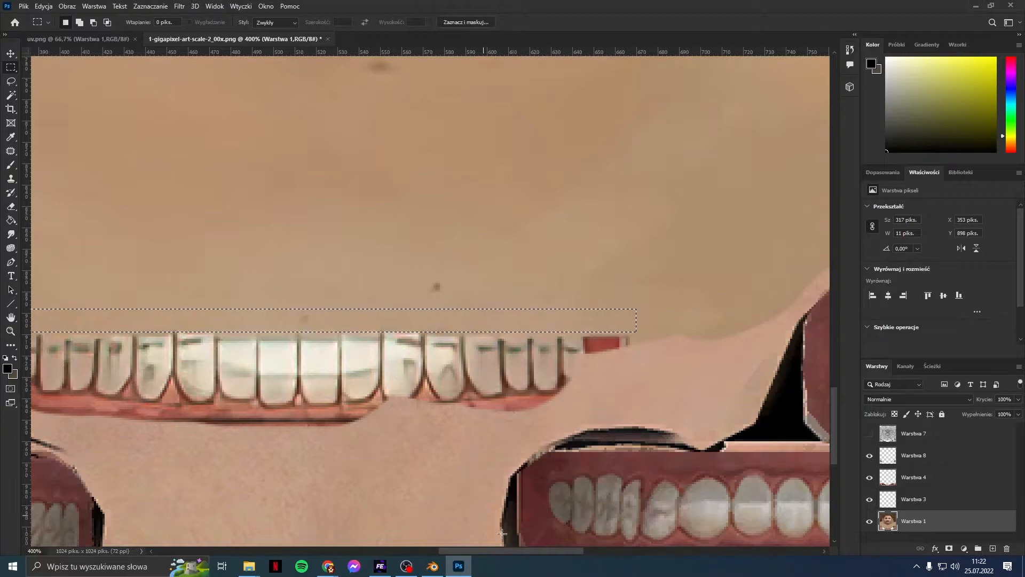
scroll(506, 553, left, 5)
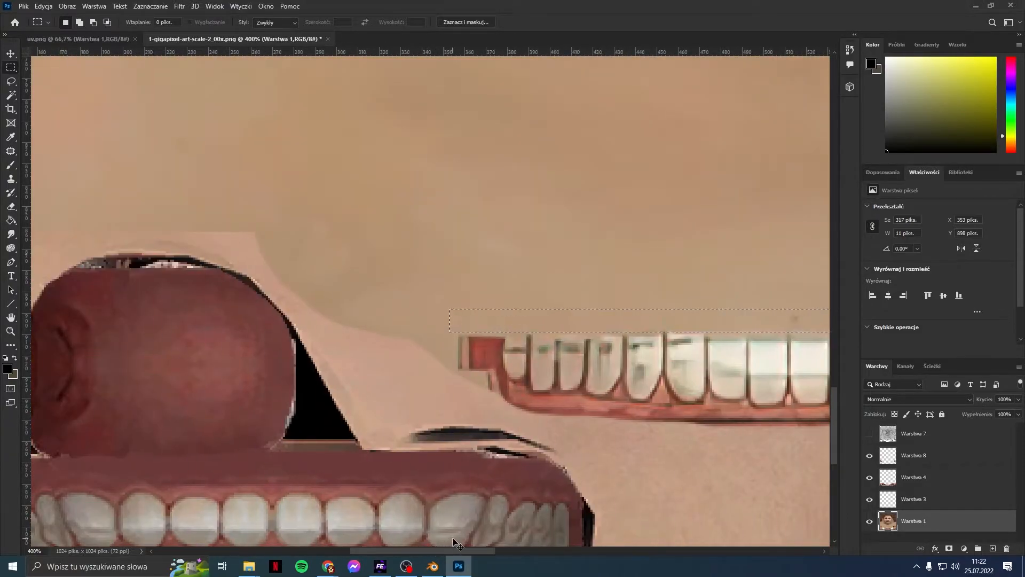
key(ctrl+j)
Step: With the wireframe shown, nudge the 317×11 px strip to X 354, Y 902, then reselect Warstwa 1
key(v)
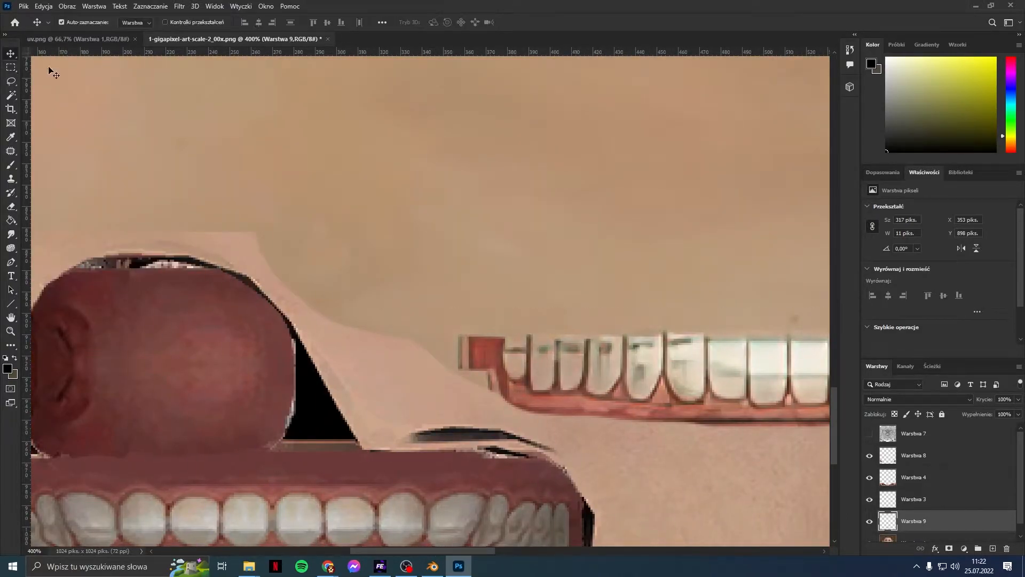
drag(574, 317, 572, 334)
drag(479, 549, 545, 563)
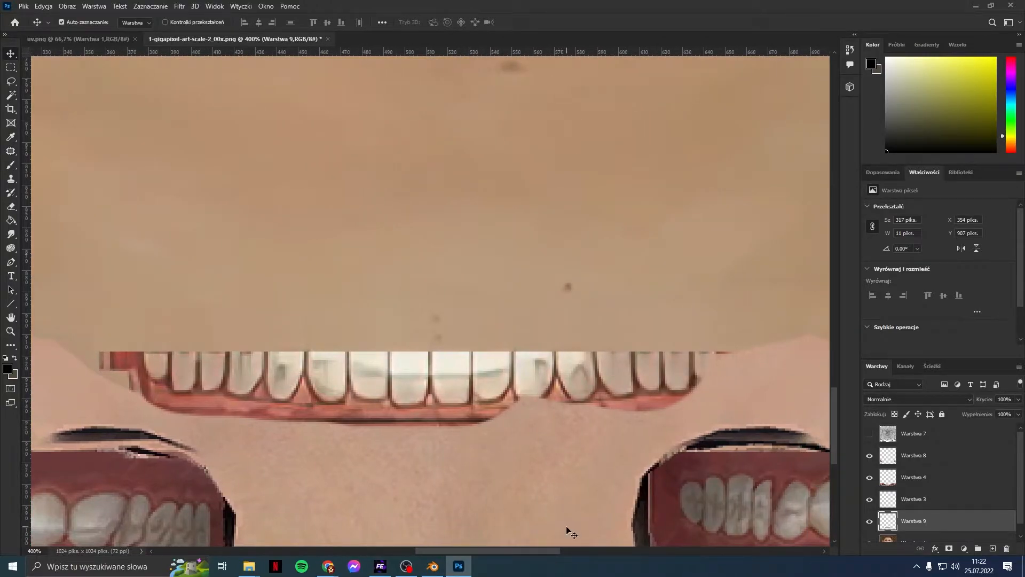
click(871, 434)
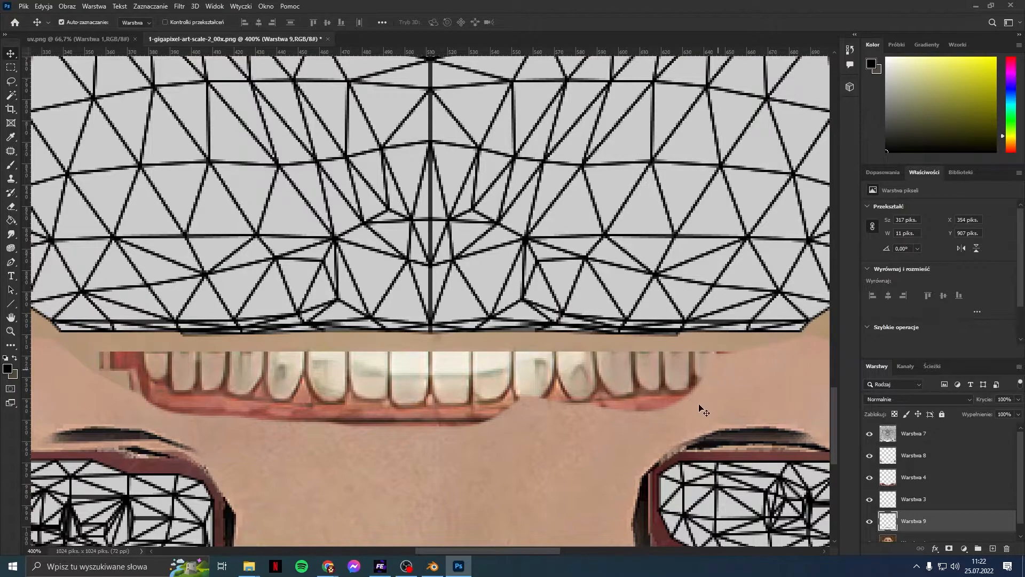
drag(569, 337, 569, 329)
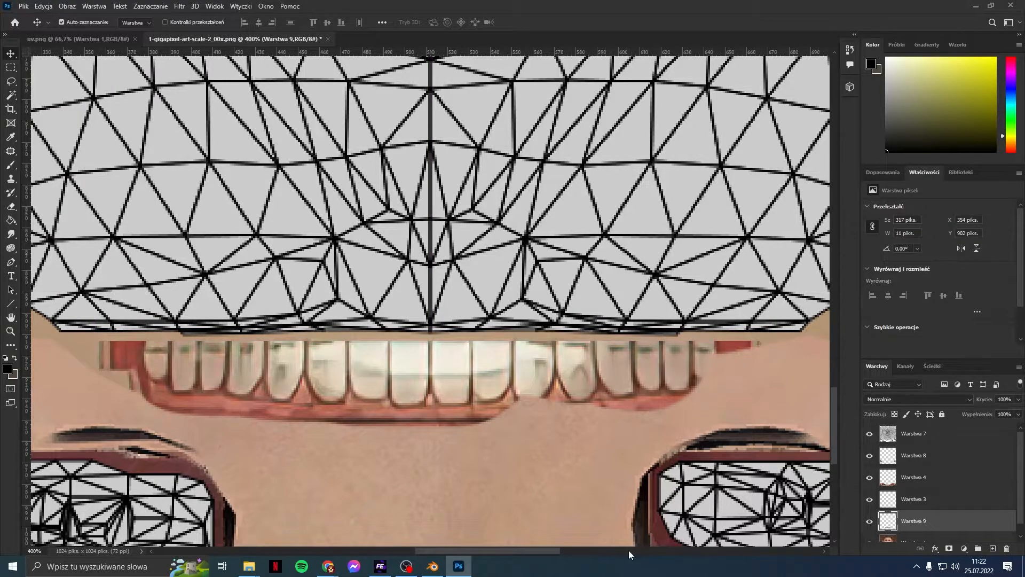
drag(556, 549, 376, 505)
scroll(438, 340, up, 3)
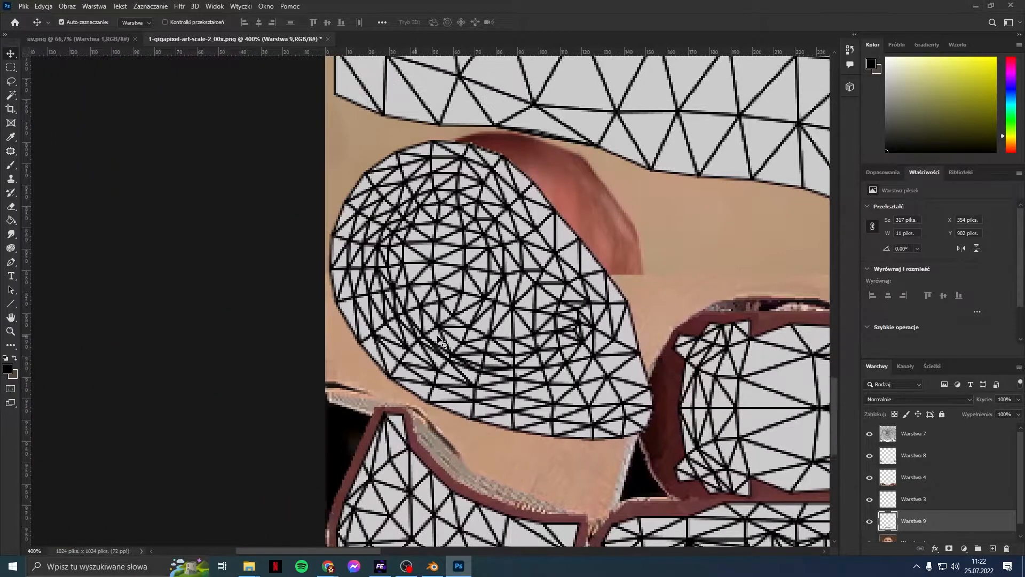
scroll(438, 340, up, 1)
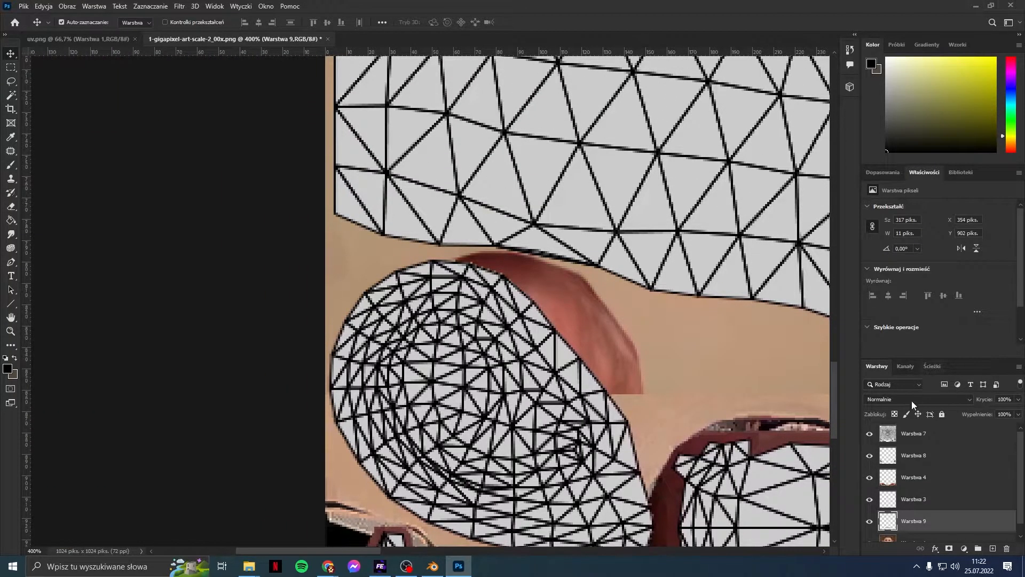
click(916, 540)
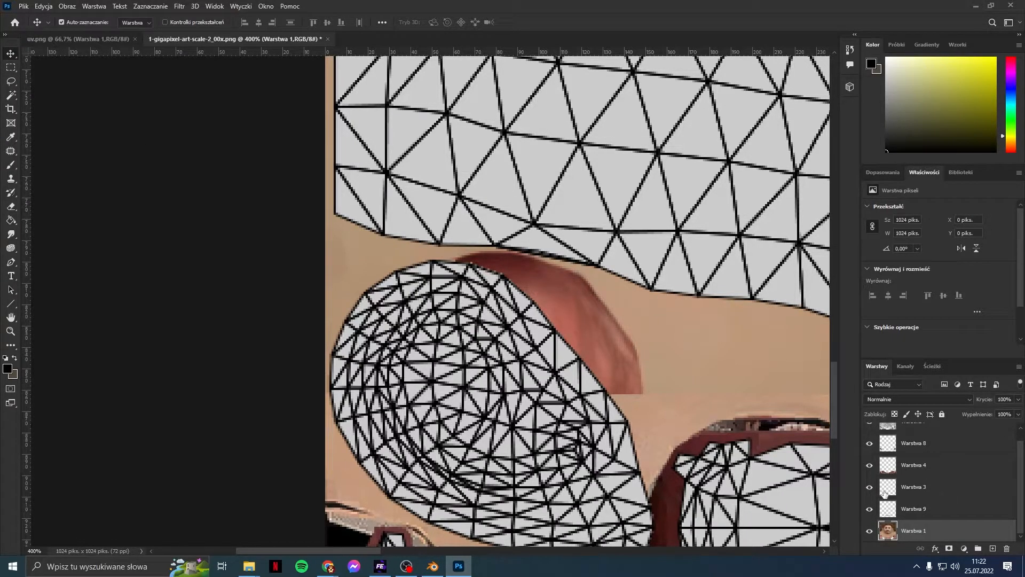
Step: Hide the wireframe, copy the lassoed red ear tip to Warstwa 10, then delete that layer
scroll(867, 443, up, 1)
click(870, 433)
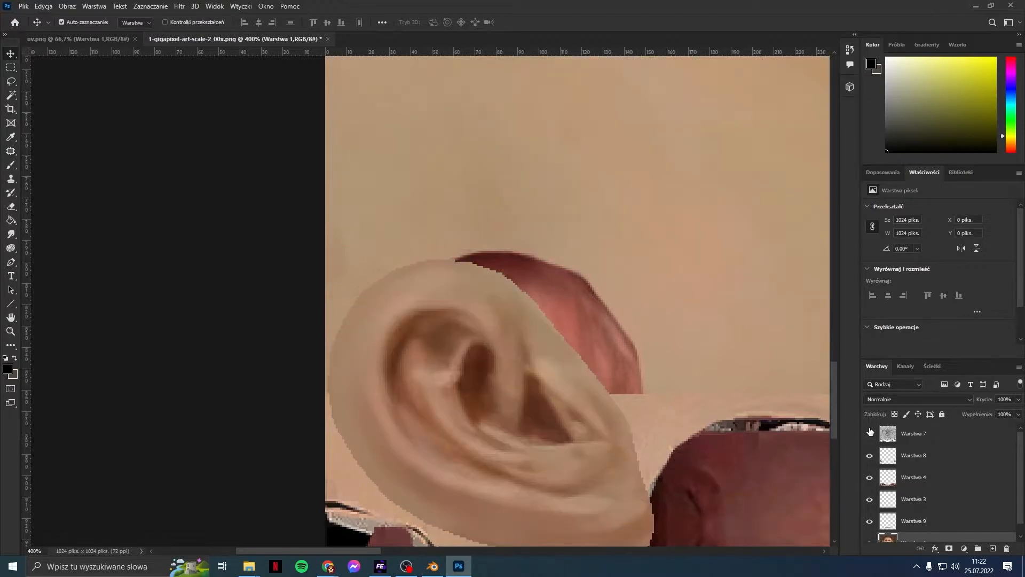
click(11, 81)
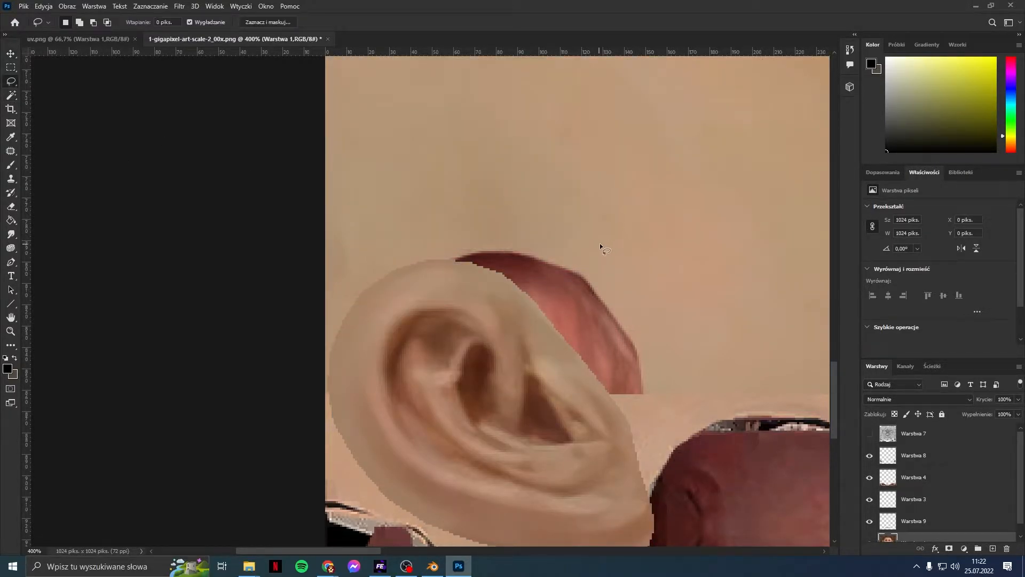
scroll(918, 466, down, 1)
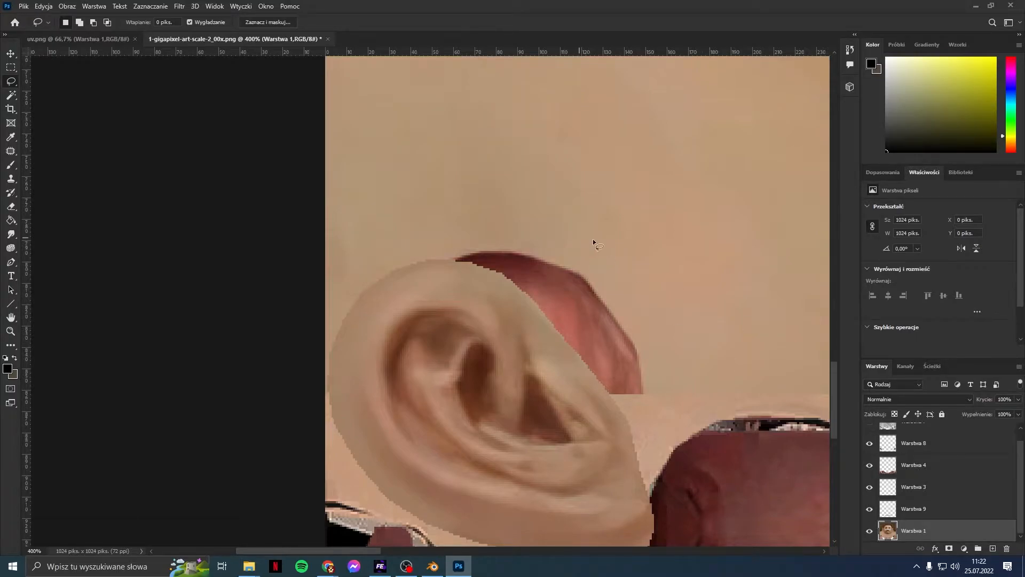
mouse_move(556, 294)
mouse_down()
mouse_move(615, 268)
mouse_move(603, 237)
mouse_up()
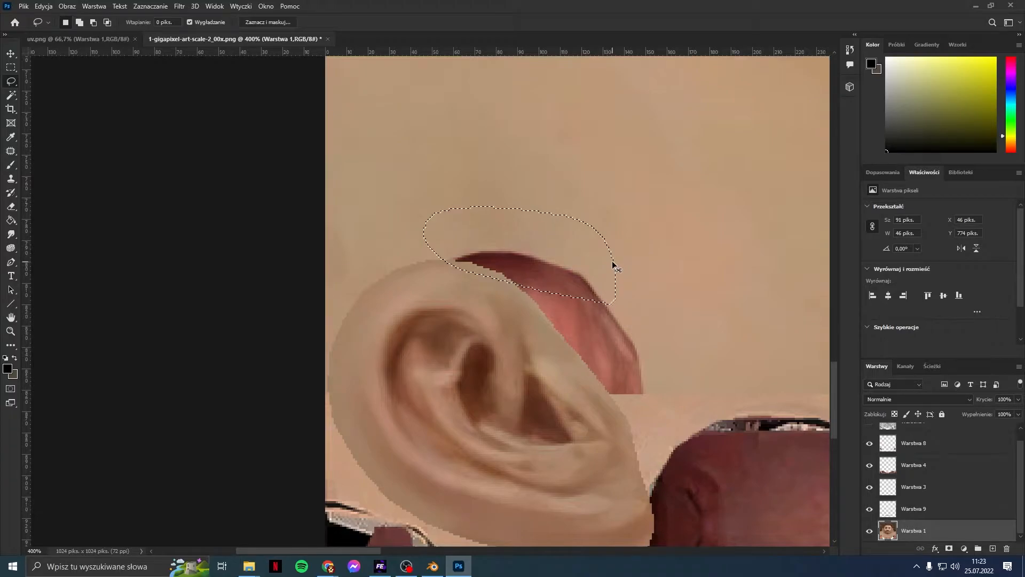
key(ctrl+j)
drag(913, 529, 908, 467)
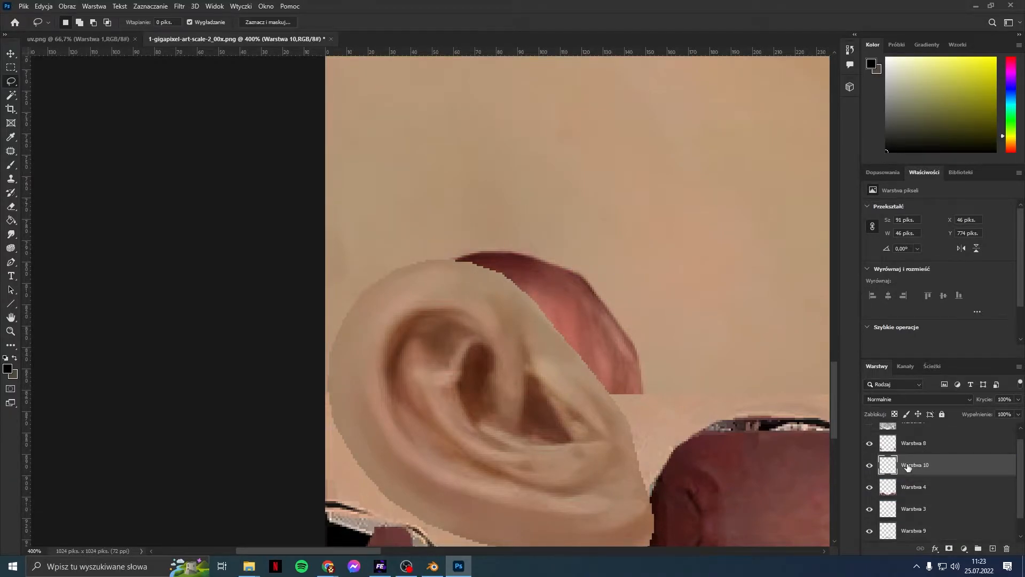
key(ctrl+z)
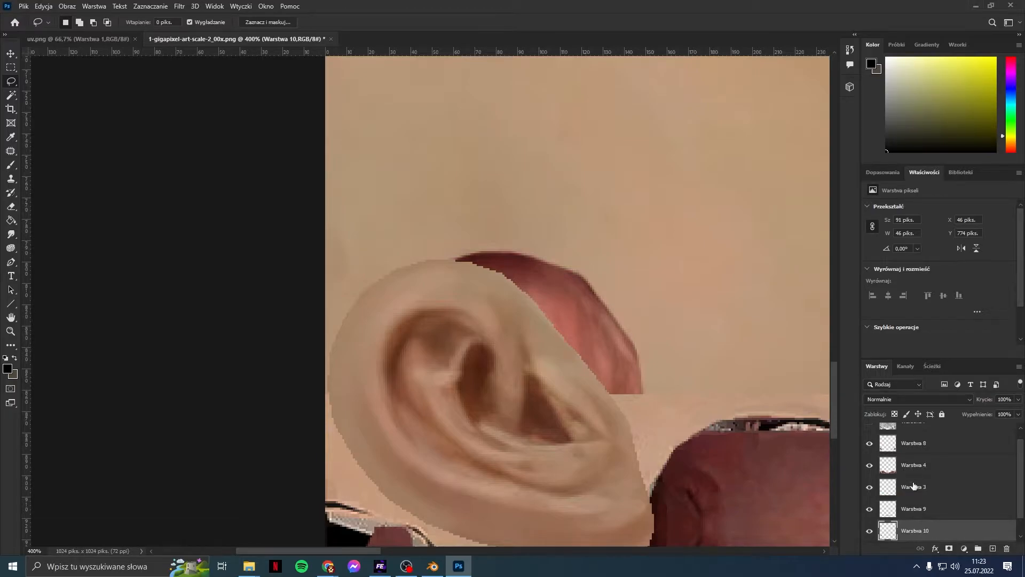
scroll(913, 486, down, 1)
drag(920, 510, 915, 431)
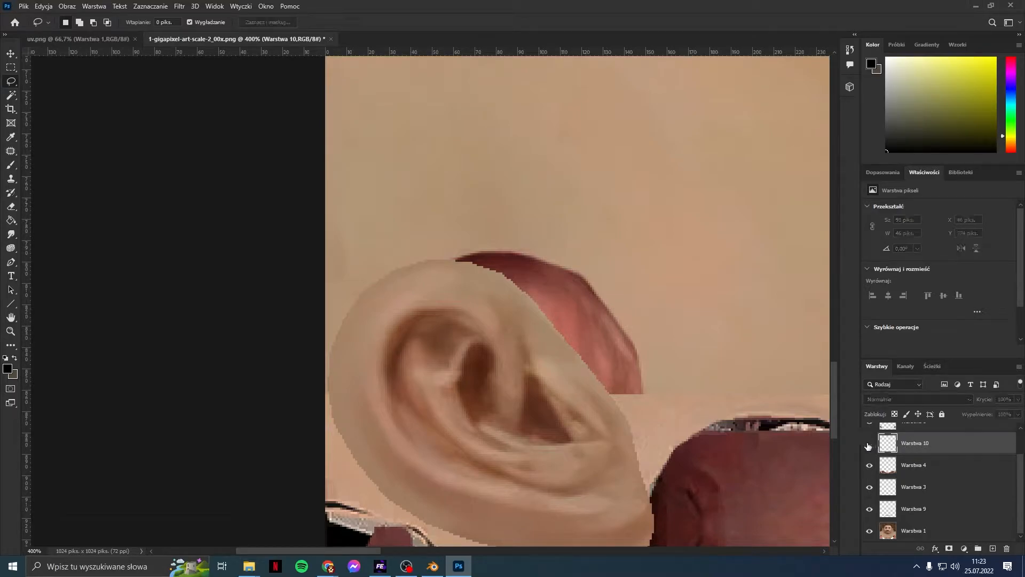
right_click(903, 443)
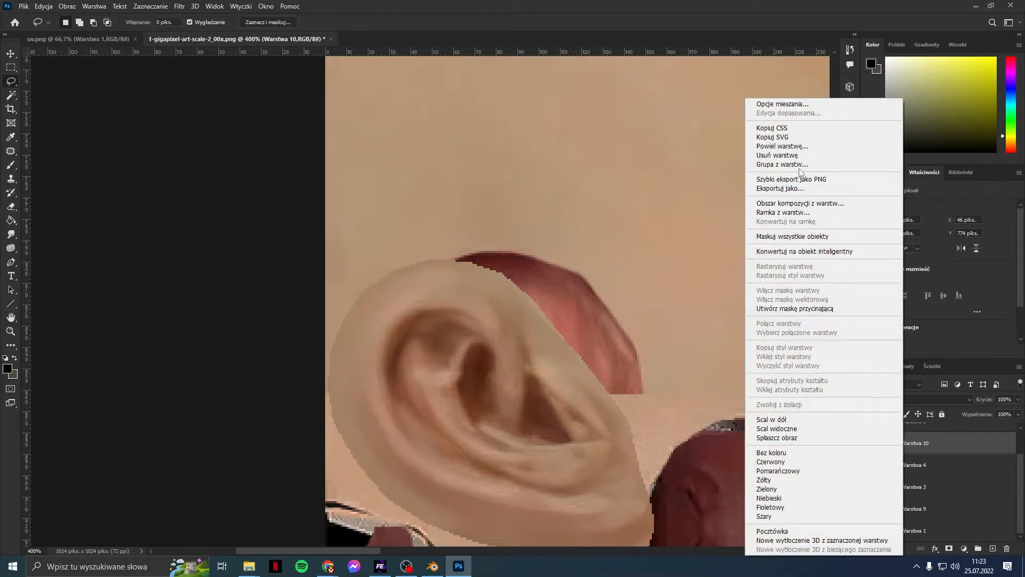
click(785, 154)
Step: Lasso the red ear tip again on Warstwa 1, compare Warstwa 4 and Warstwa 1, and deselect
click(914, 531)
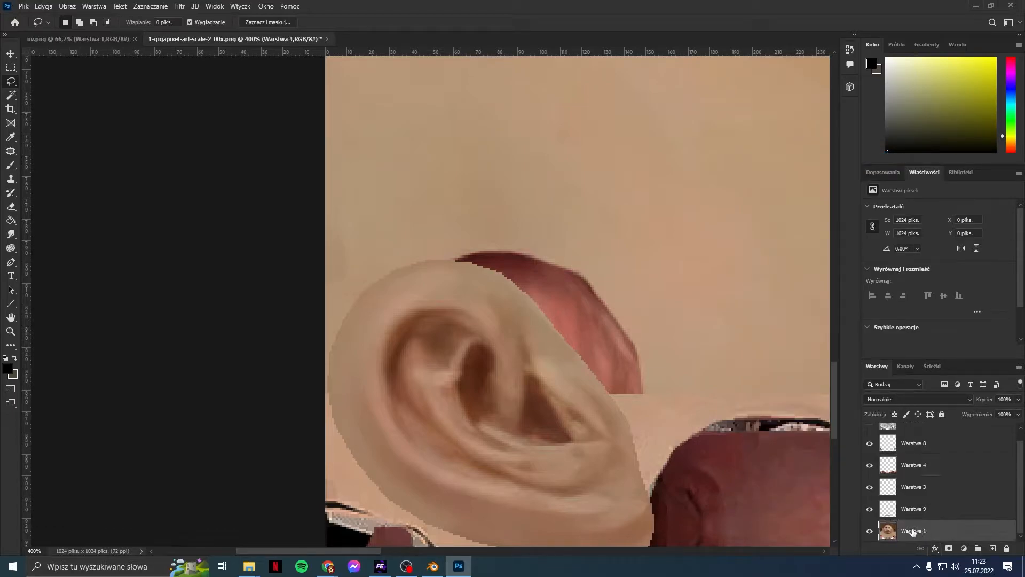
mouse_move(531, 283)
mouse_down()
mouse_move(607, 274)
mouse_move(603, 298)
mouse_up()
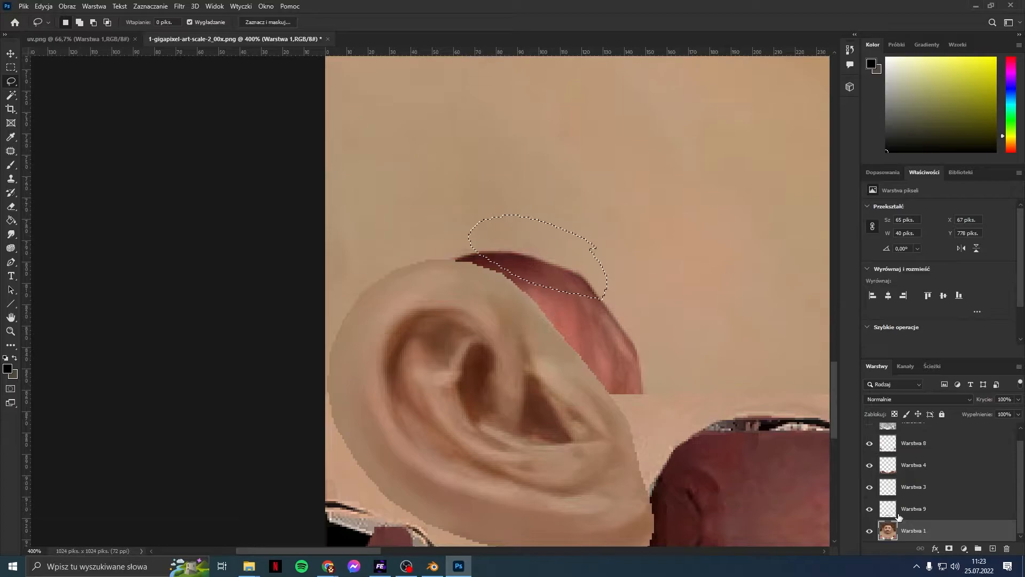
click(870, 466)
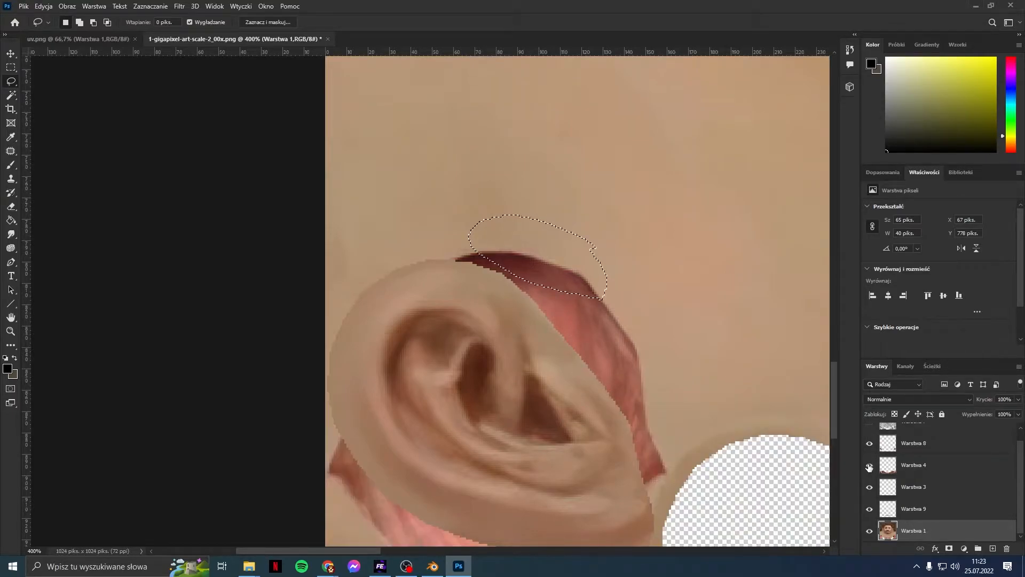
click(869, 467)
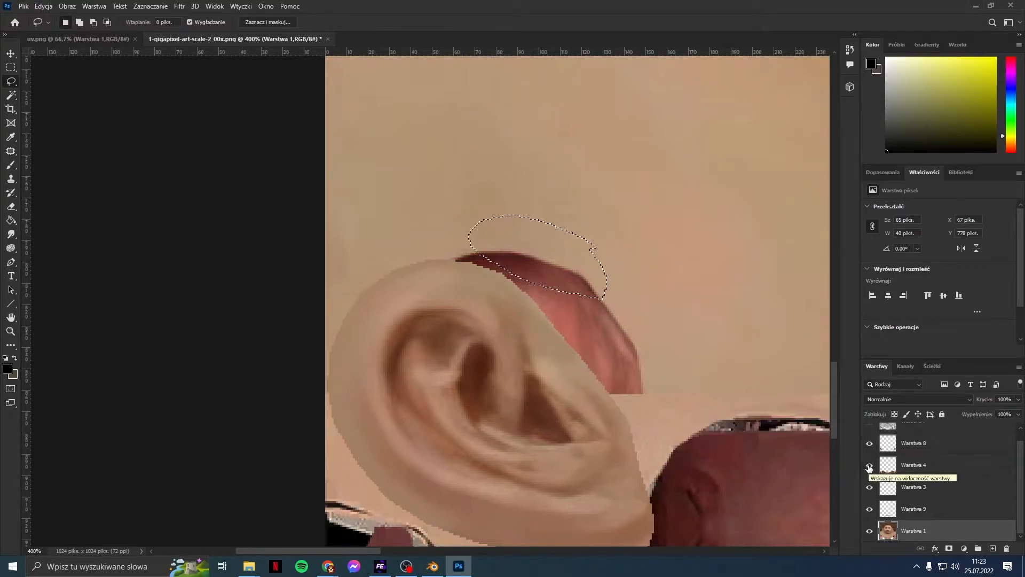
click(914, 466)
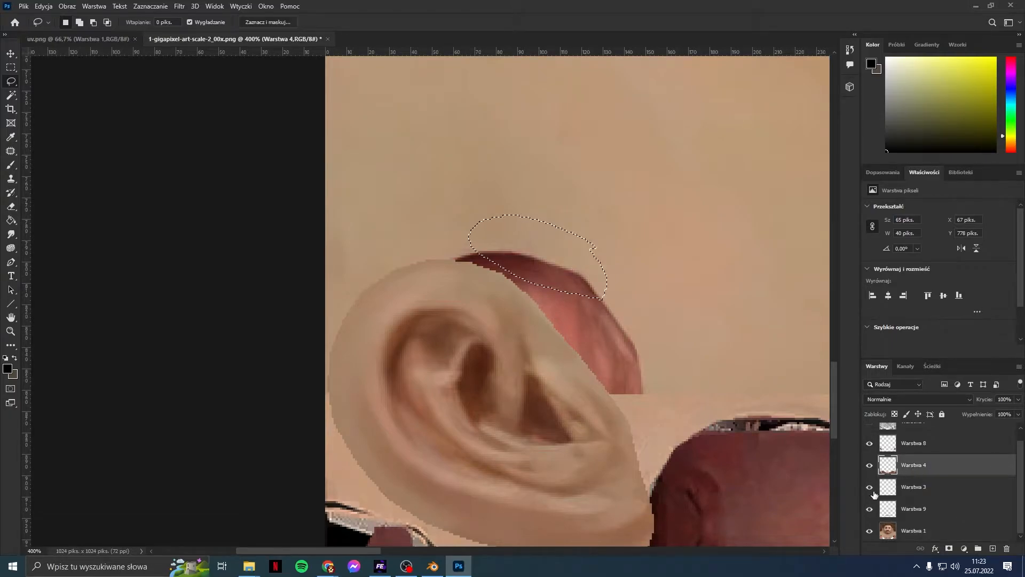
click(870, 530)
click(870, 531)
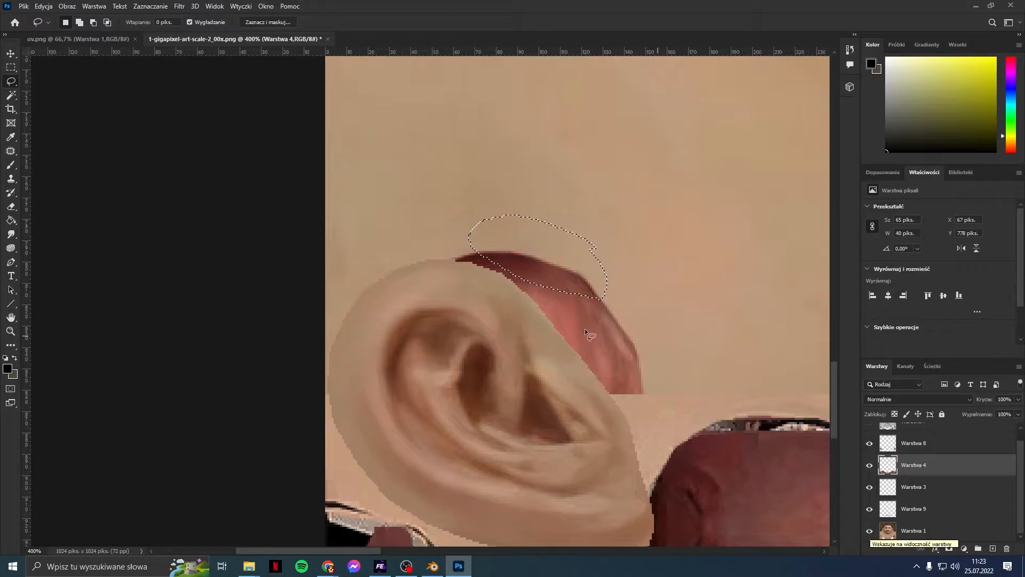
click(669, 307)
Step: Outline an area freehand and try patching it, dismissing the selection and copy errors
mouse_move(612, 232)
mouse_down()
mouse_move(563, 213)
mouse_move(505, 239)
mouse_up()
drag(619, 273, 612, 235)
click(12, 151)
drag(564, 233, 560, 253)
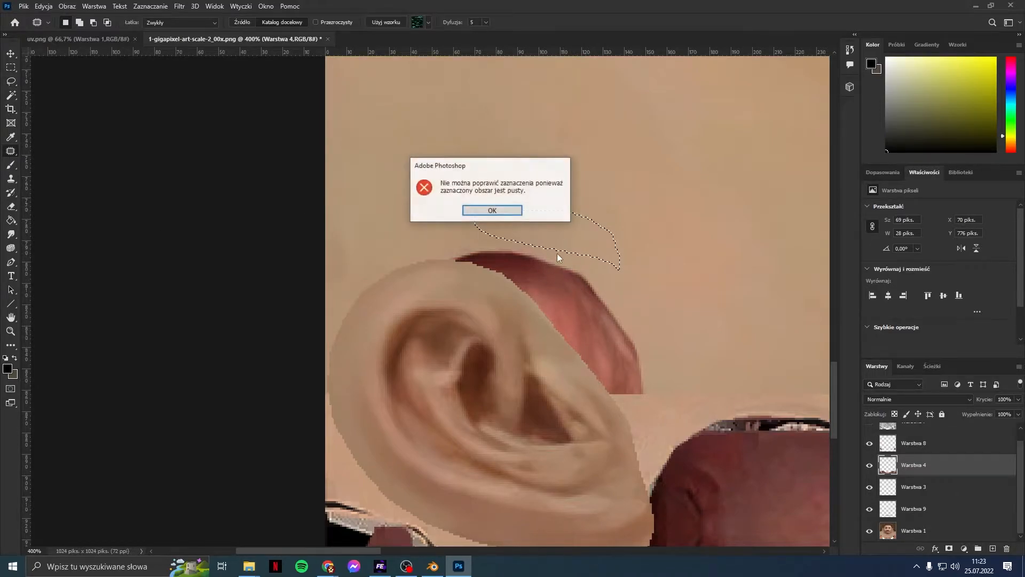
click(514, 212)
key(m)
key(ctrl+c)
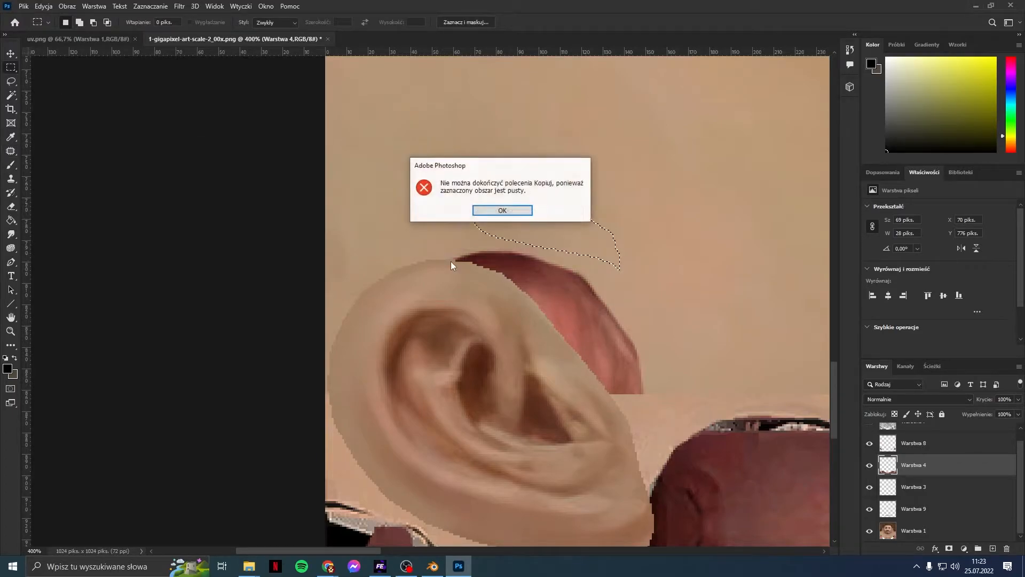
click(486, 212)
Step: Copy the selected skin from Warstwa 1 to Warstwa 10, shift it down, and show the wireframe
click(954, 530)
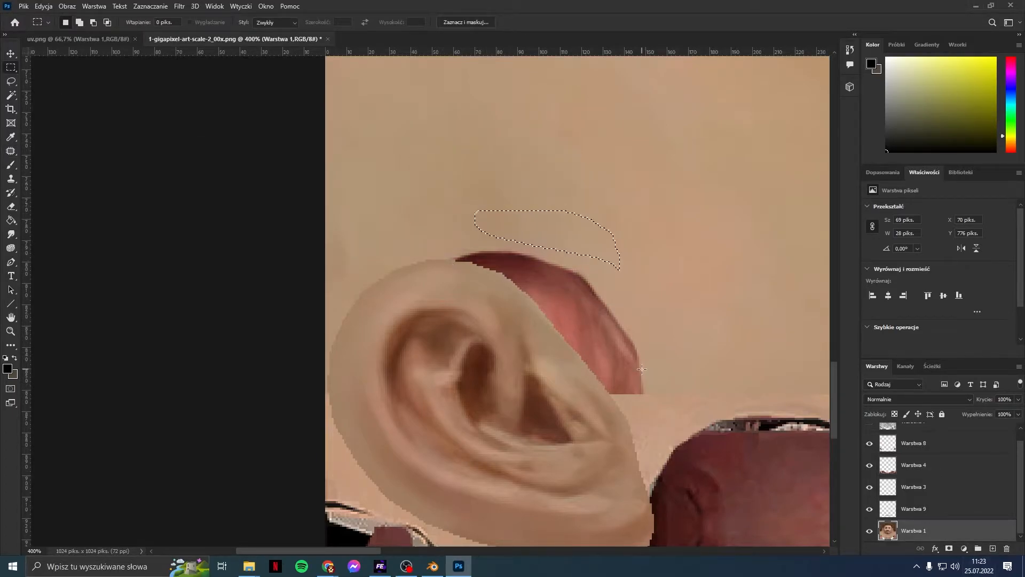
key(ctrl+j)
click(12, 54)
drag(533, 225, 527, 251)
scroll(706, 338, down, 2)
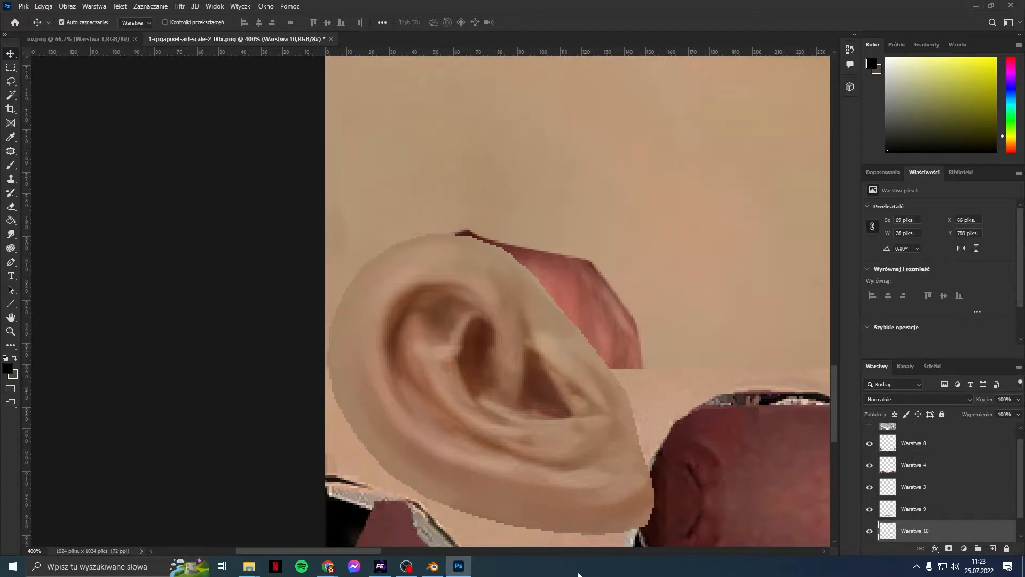
drag(363, 551, 437, 533)
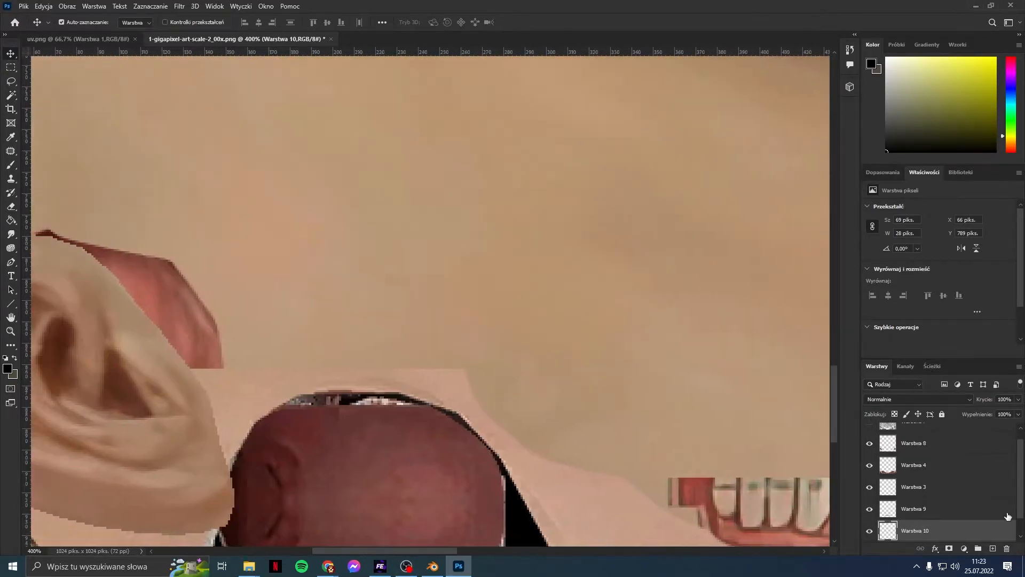
scroll(915, 474, up, 1)
click(871, 432)
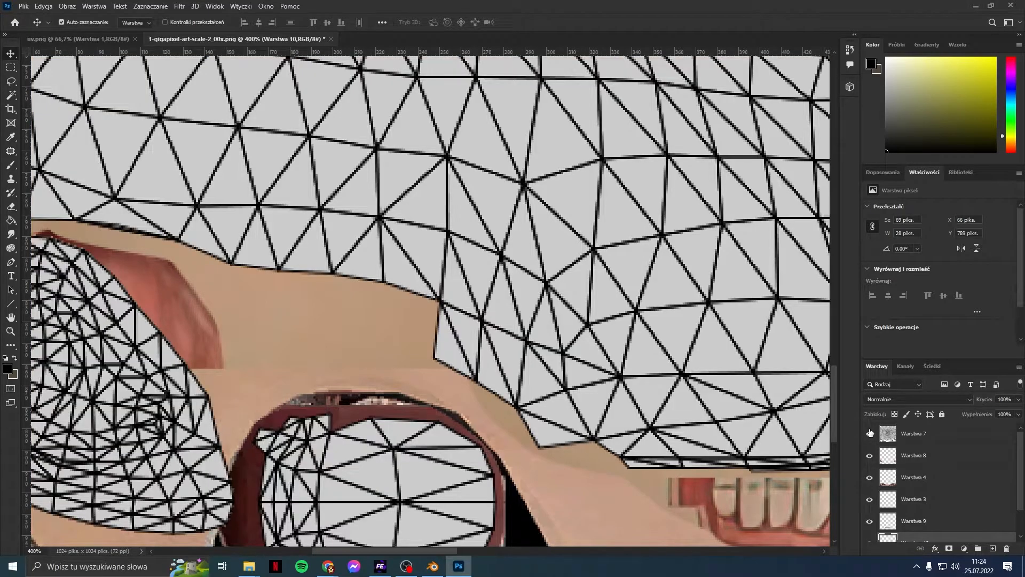
drag(451, 551, 425, 551)
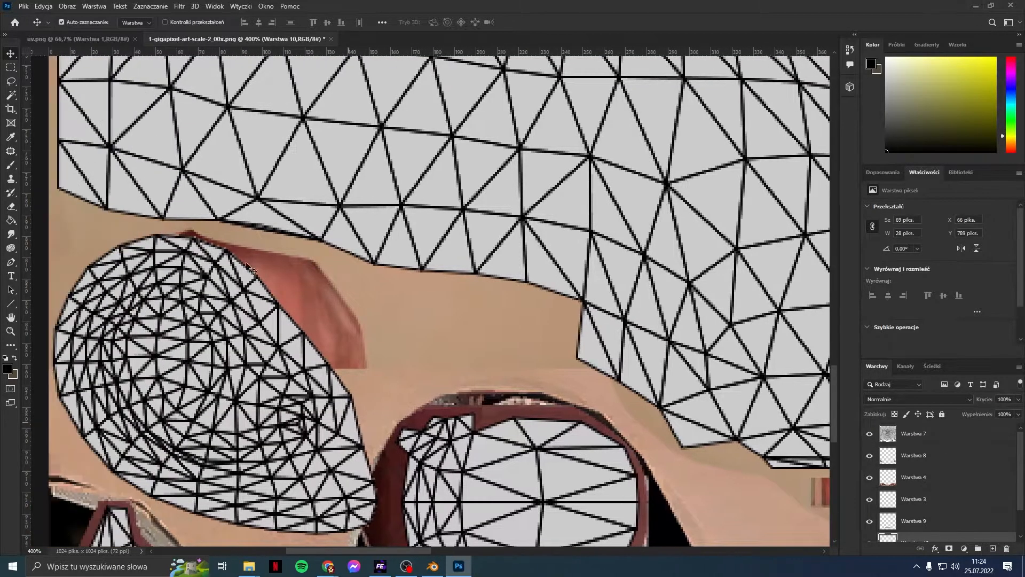
drag(350, 552, 640, 576)
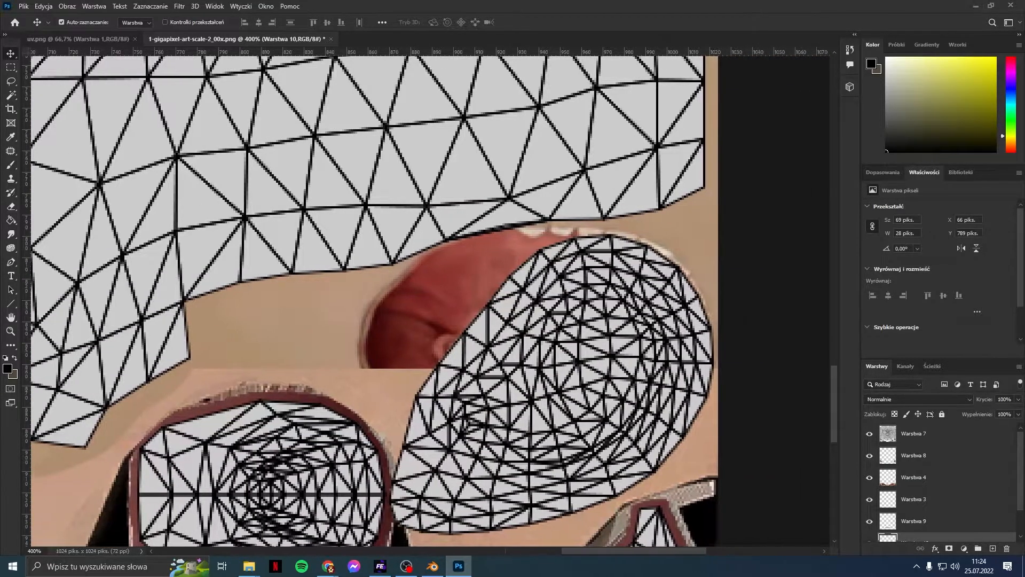
Step: Hide the wireframe, lasso the skin above the red piece and copy it to a new layer
click(870, 432)
key(l)
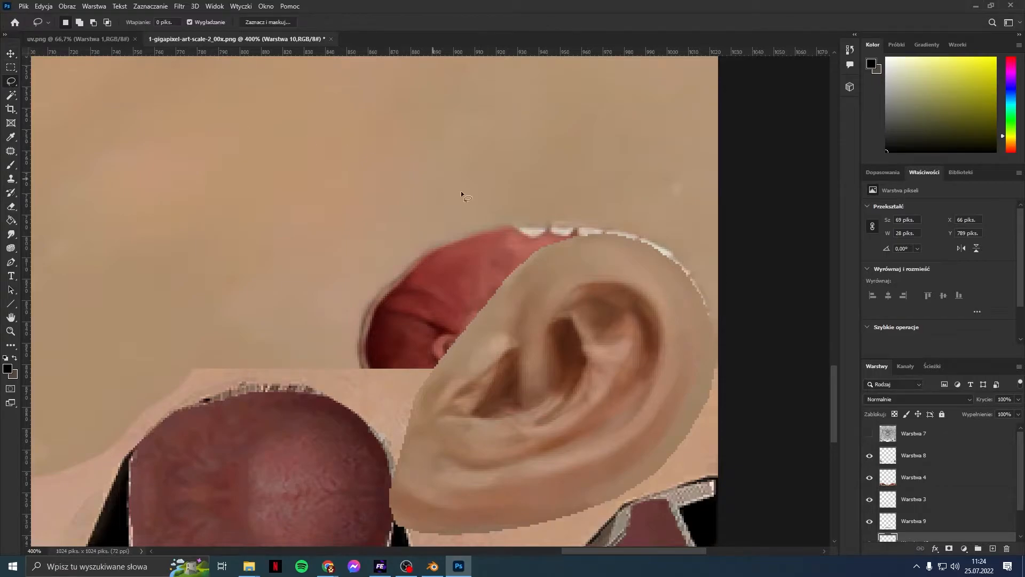
drag(484, 187, 401, 223)
drag(478, 188, 476, 191)
key(ctrl+c)
click(505, 211)
scroll(974, 506, down, 1)
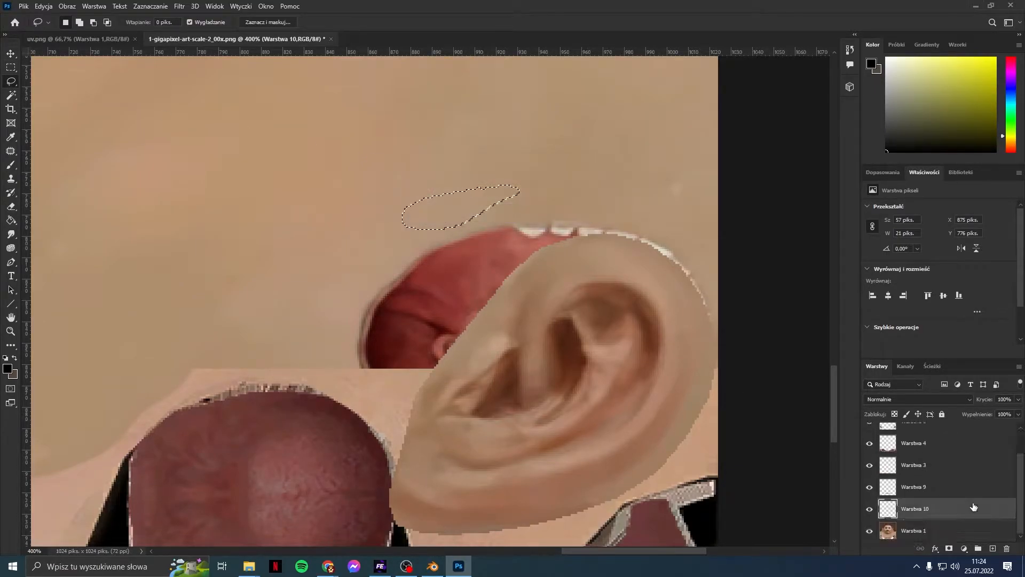
click(932, 528)
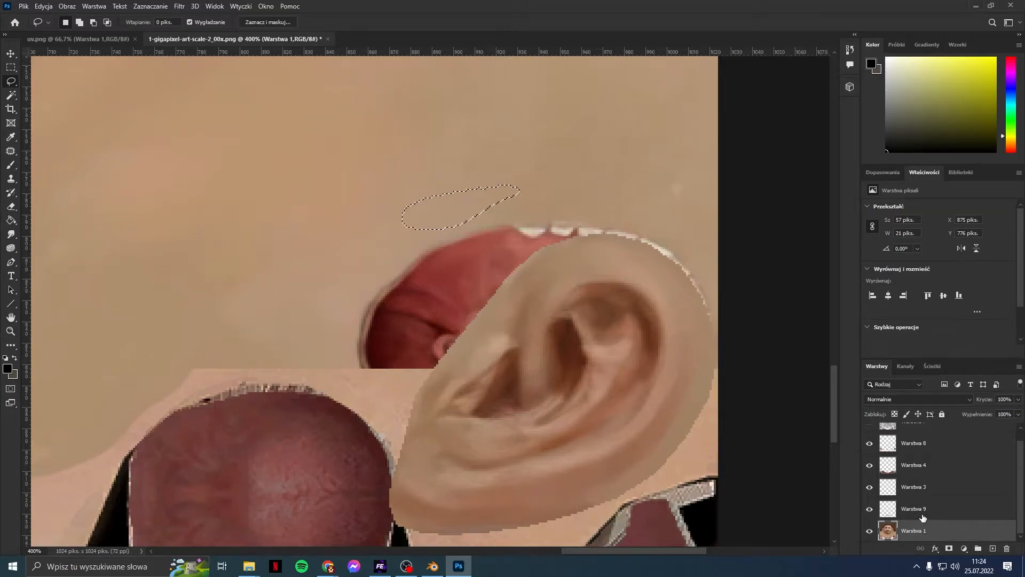
drag(454, 224, 451, 212)
key(ctrl+j)
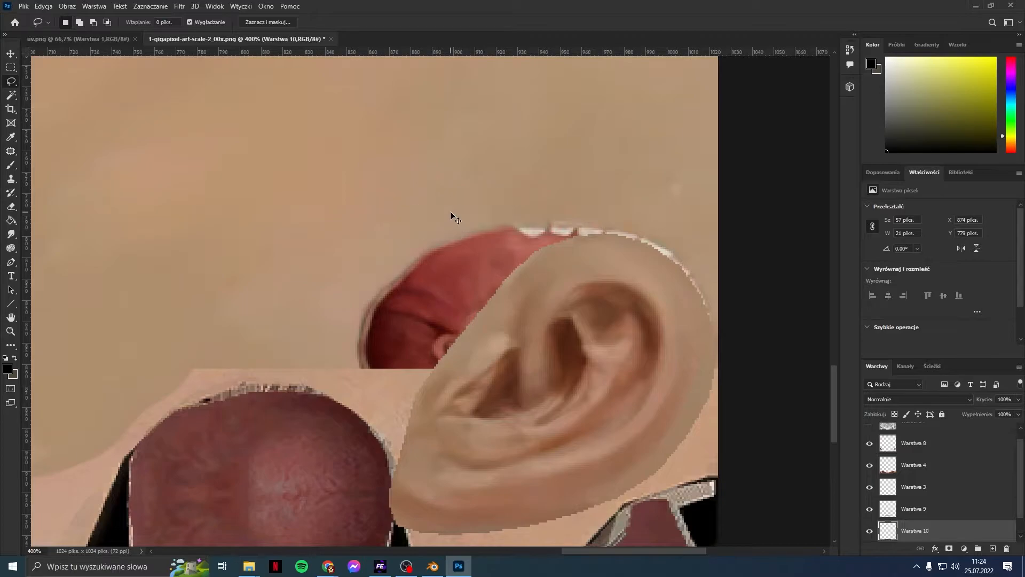
Step: Move the skin patch down over the red piece, shift it 9 px right, and check against the wireframe
key(m)
click(12, 53)
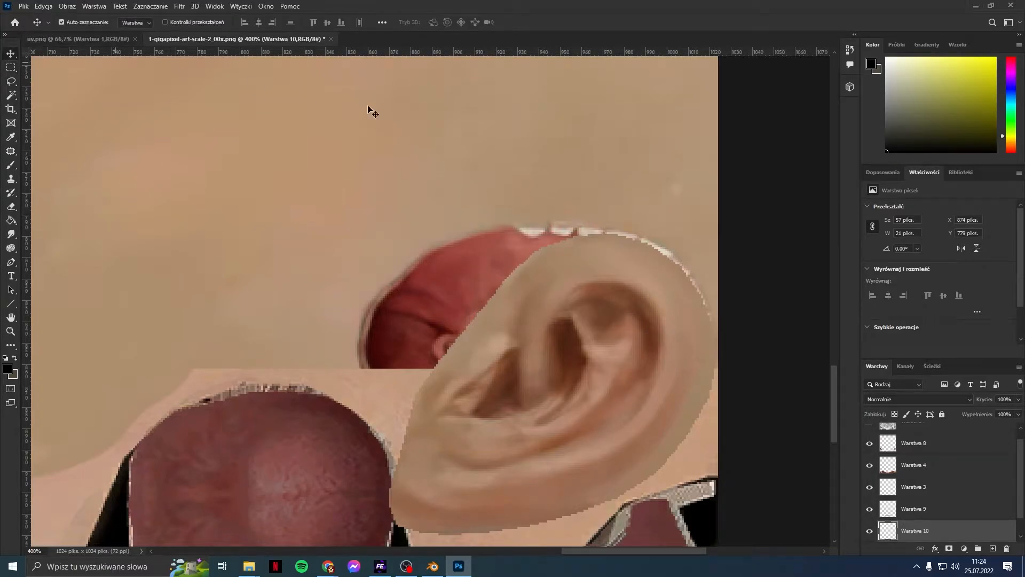
drag(464, 203, 470, 230)
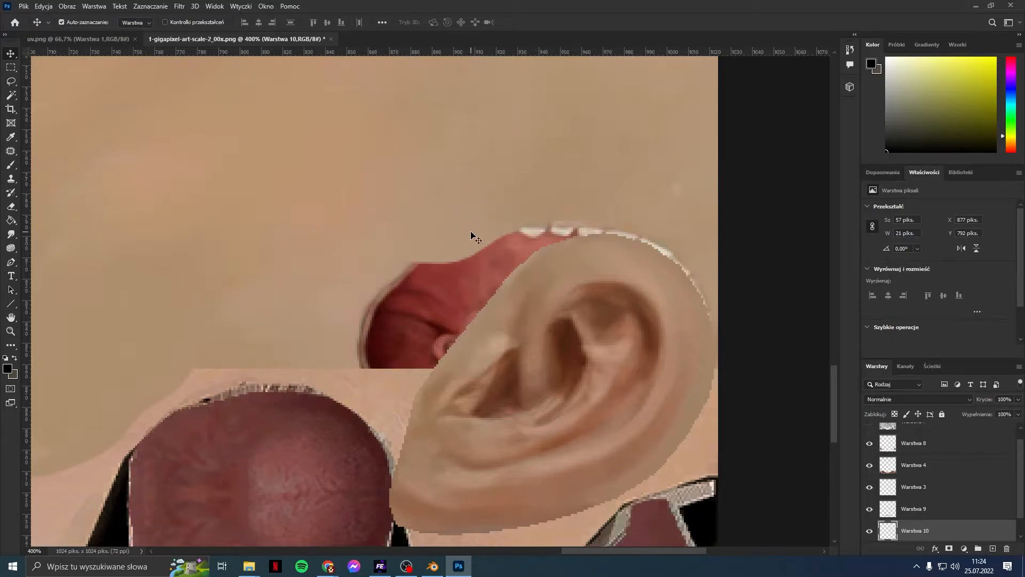
scroll(922, 451, up, 1)
click(870, 433)
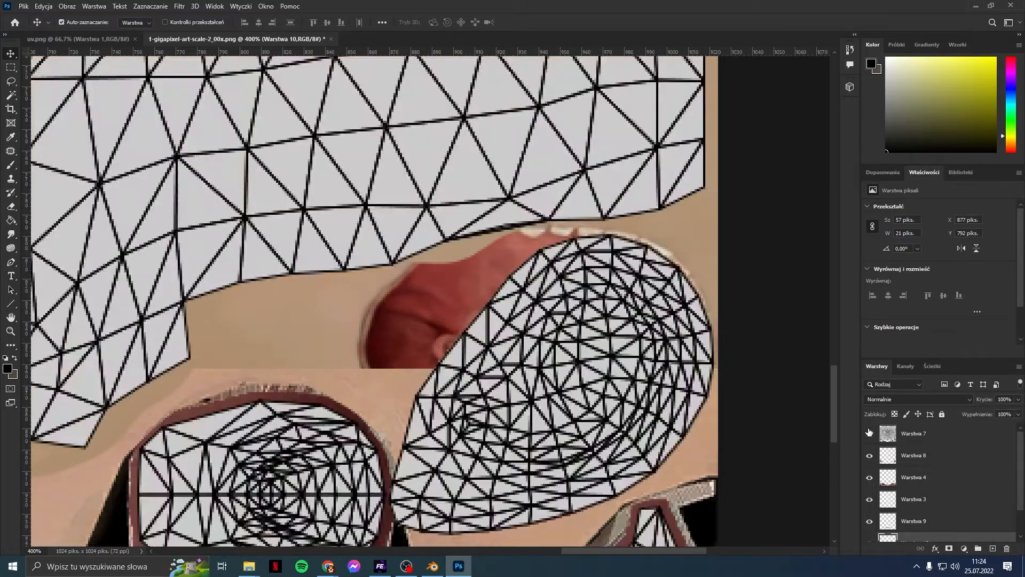
click(869, 433)
drag(448, 235, 469, 236)
scroll(961, 427, down, 1)
scroll(887, 434, up, 1)
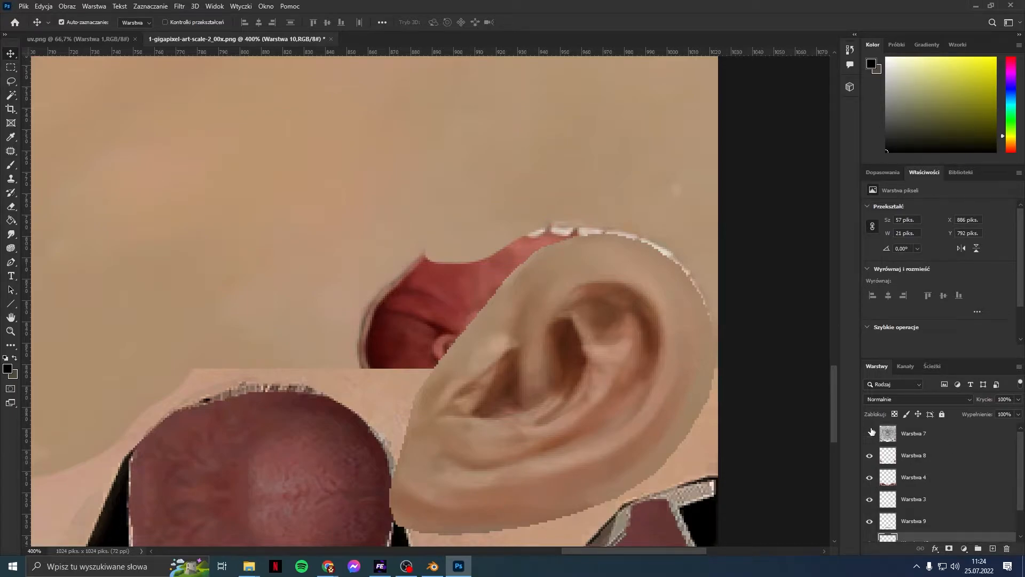
click(870, 433)
click(871, 432)
Step: Undo the move and delete the Warstwa 10 patch layer
key(ctrl+z)
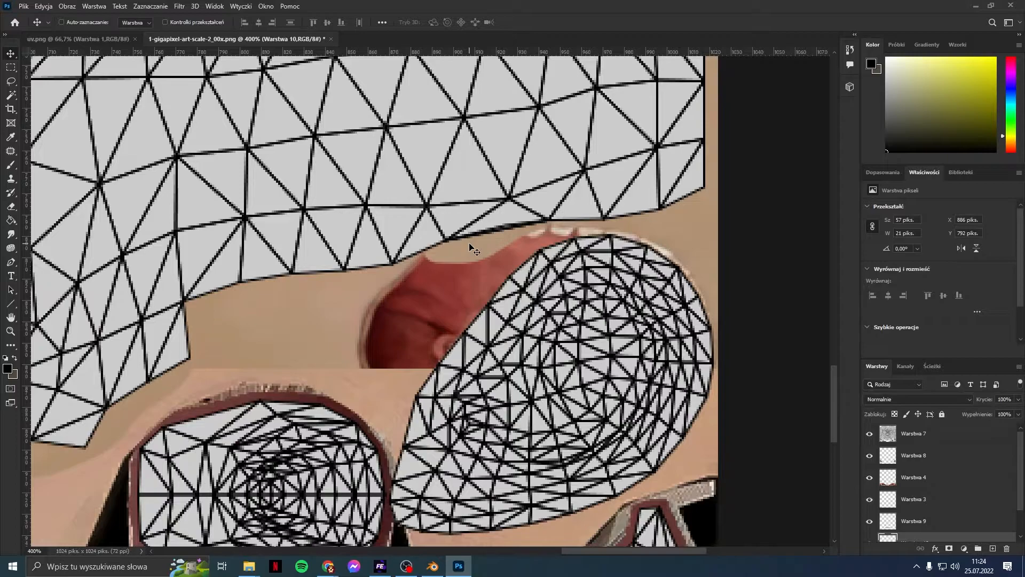
key(ctrl+z)
ctrl+click(448, 167)
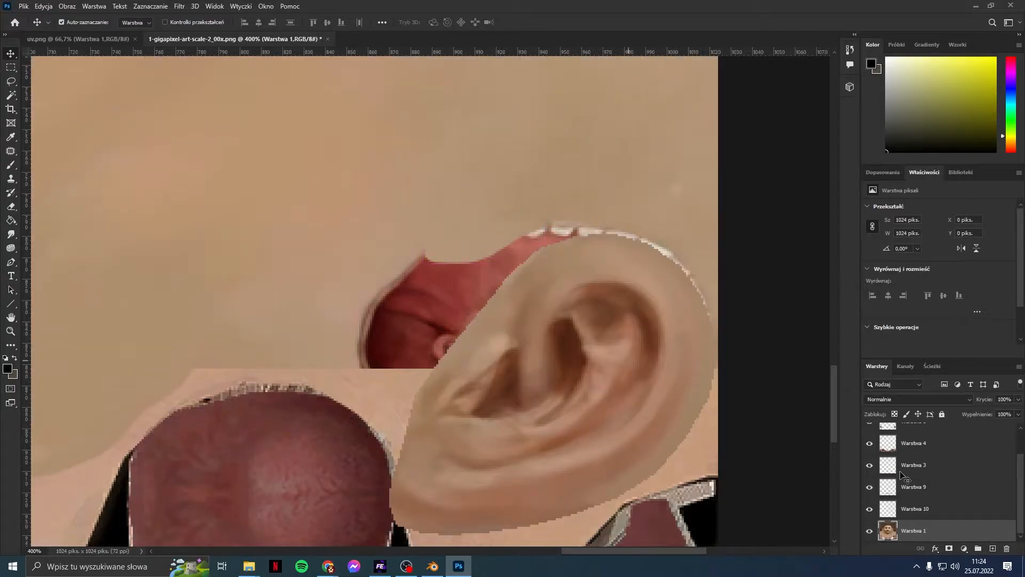
right_click(934, 508)
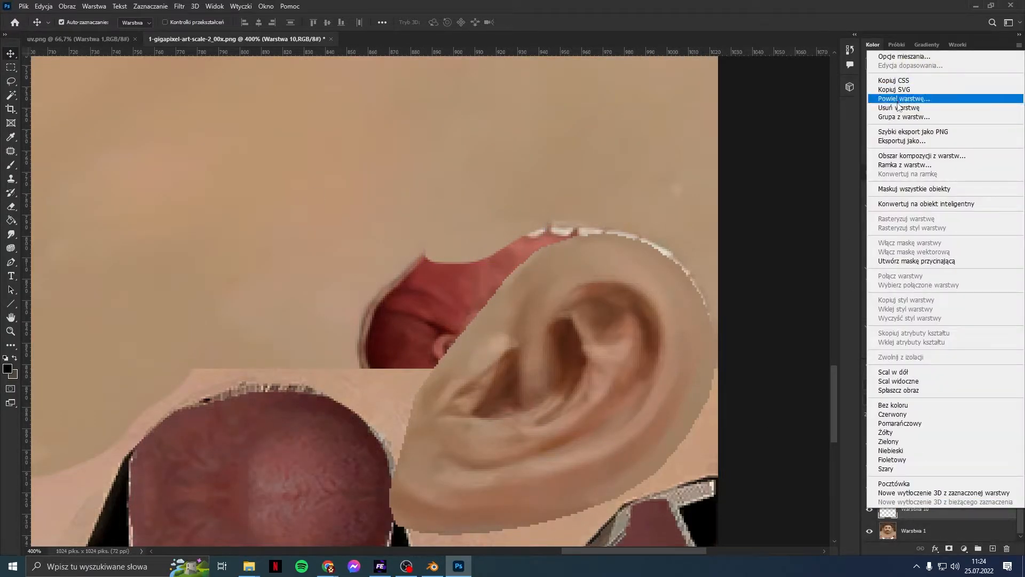
click(898, 107)
Step: Lasso a larger skin area above the red piece and copy it to a new layer
click(17, 85)
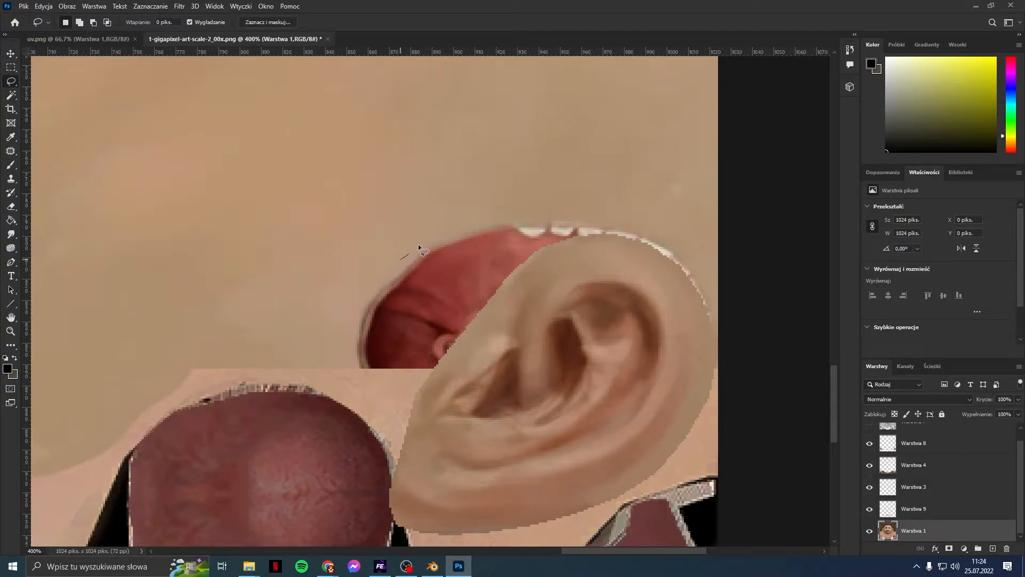
drag(499, 211, 537, 214)
drag(583, 179, 425, 206)
drag(406, 263, 406, 260)
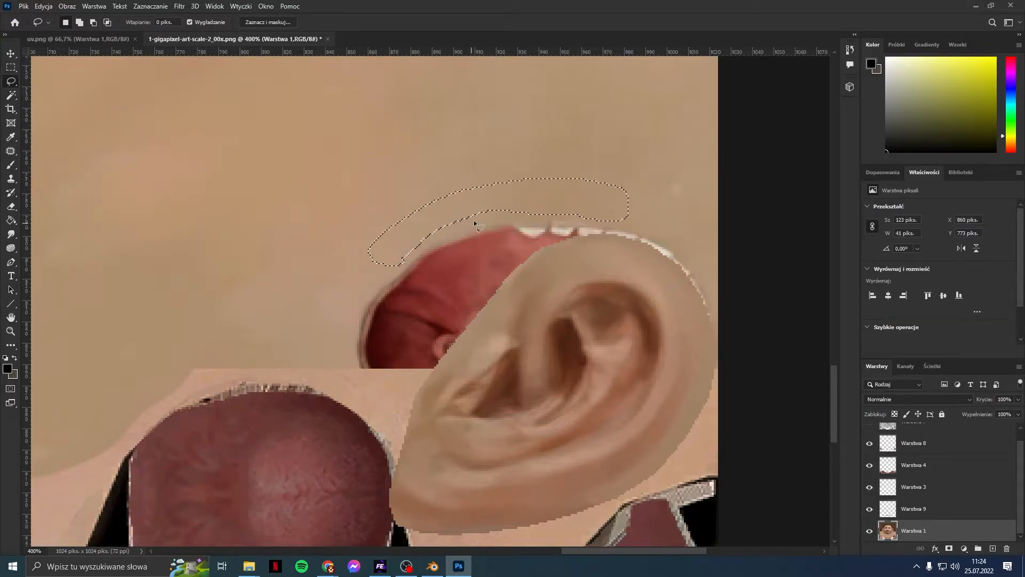
key(ctrl+j)
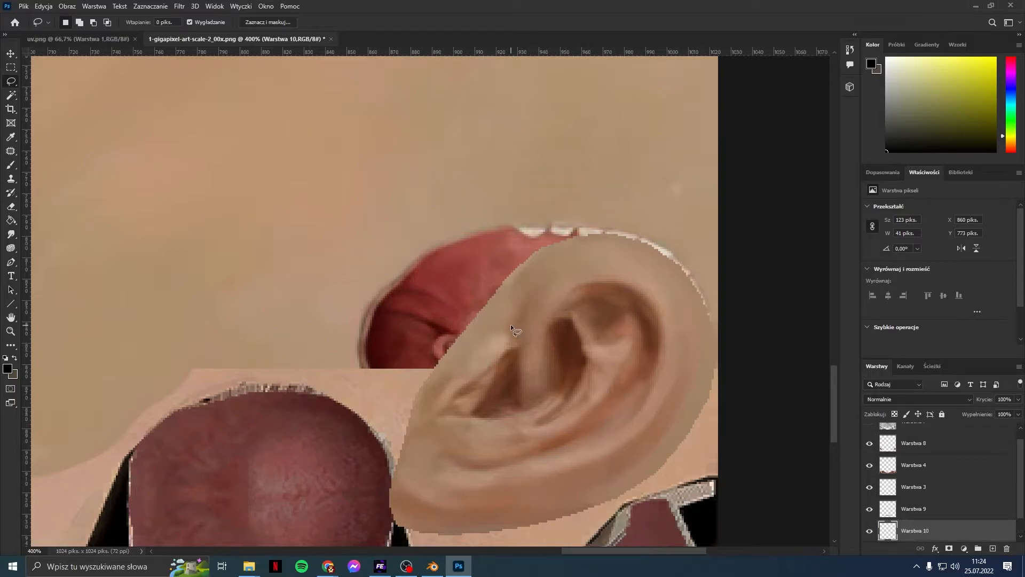
Step: Move the larger patch down over the red piece's top edge and check it against the wireframe
click(10, 54)
drag(471, 213, 472, 238)
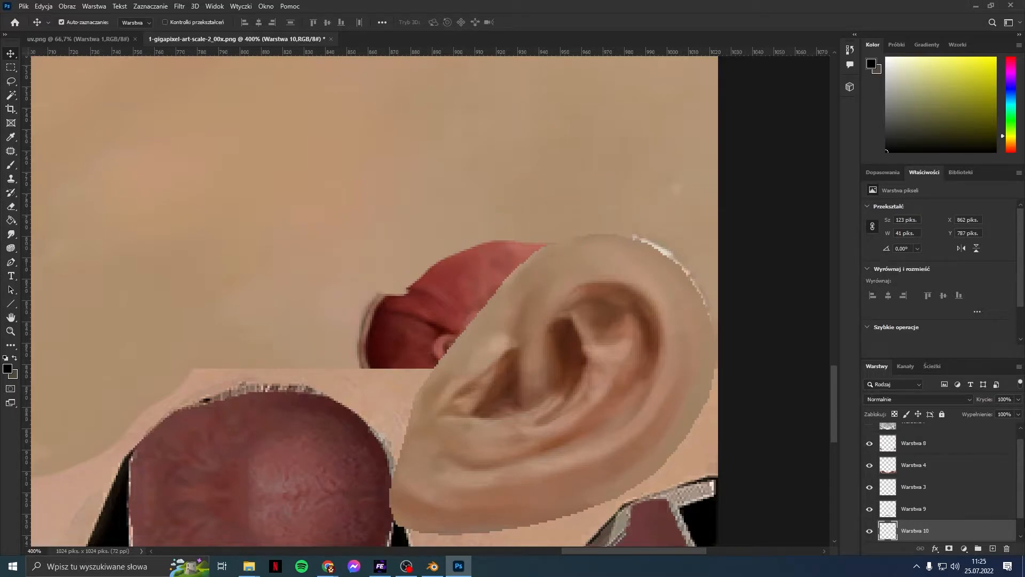
scroll(928, 510, down, 1)
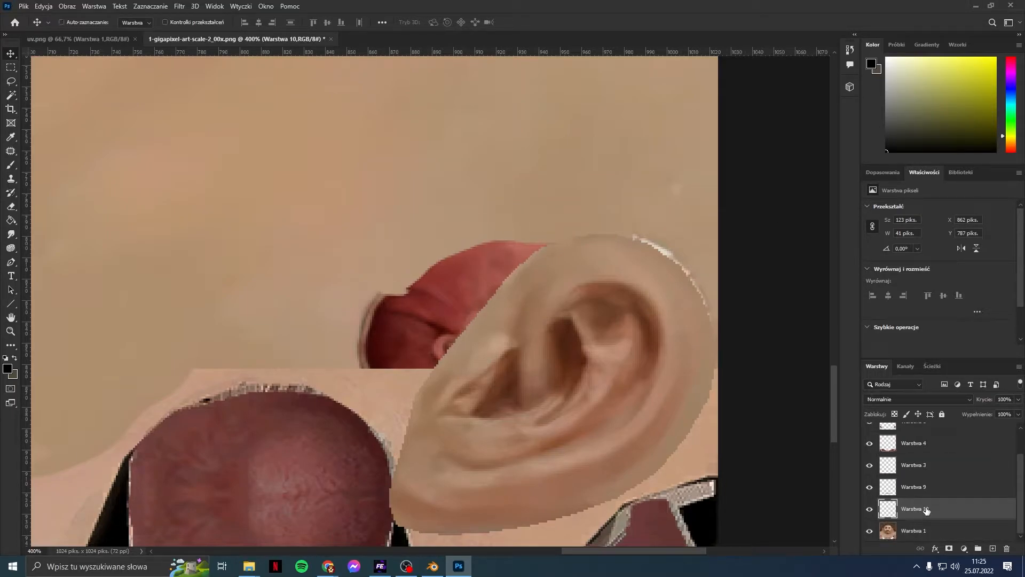
key(Delete)
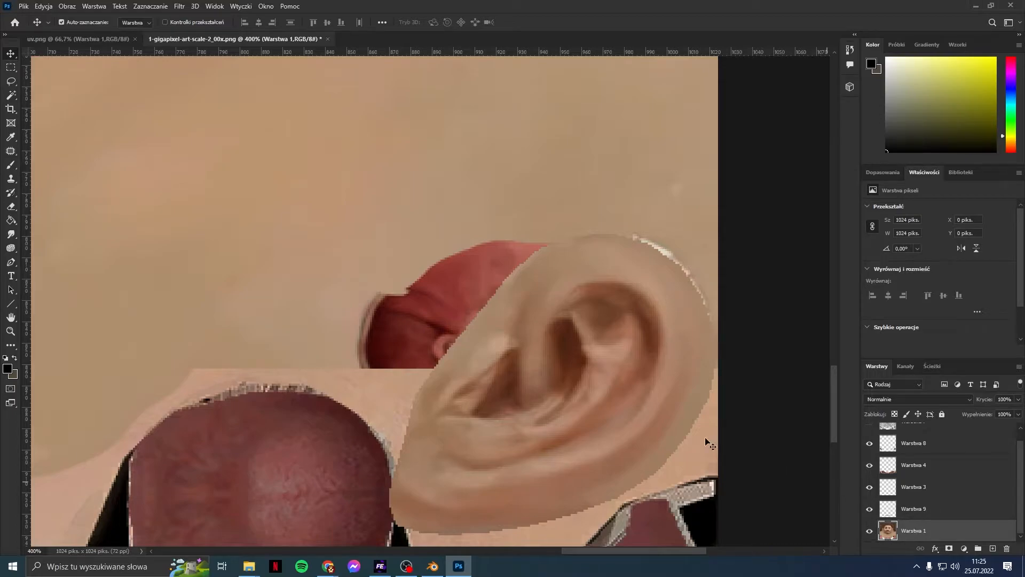
scroll(914, 452, up, 1)
click(871, 433)
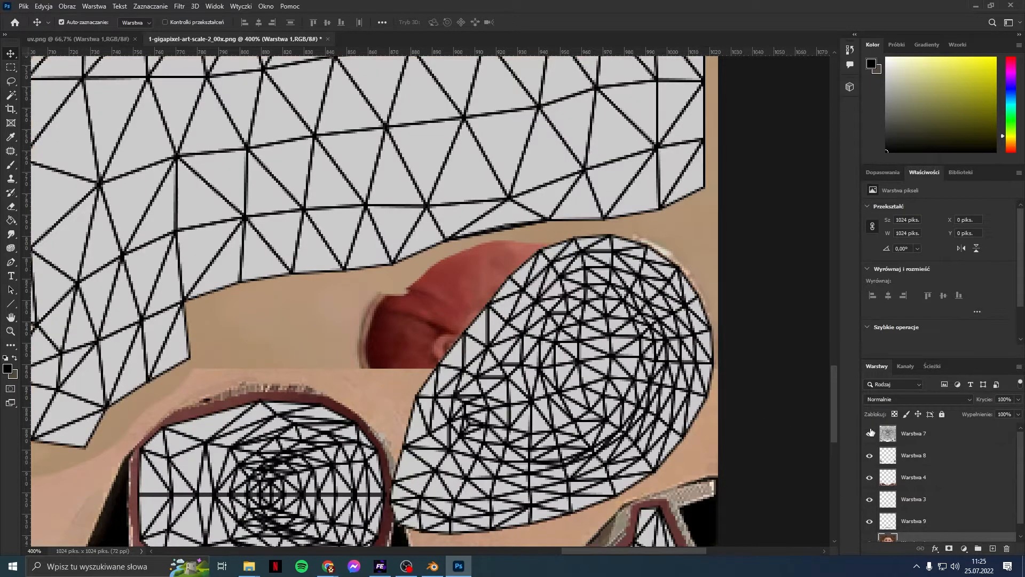
click(871, 433)
click(871, 433)
click(871, 433)
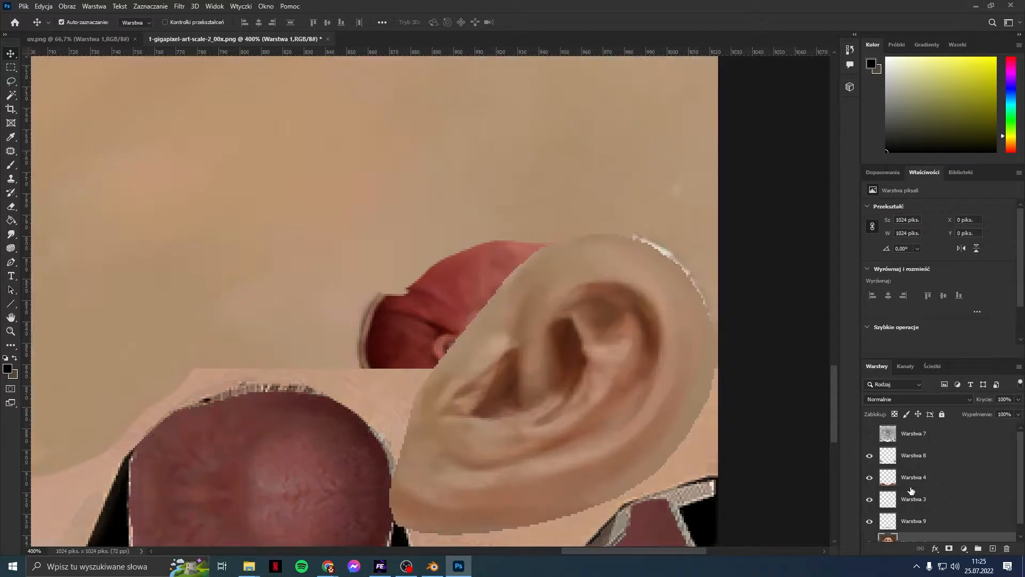
scroll(921, 529, down, 1)
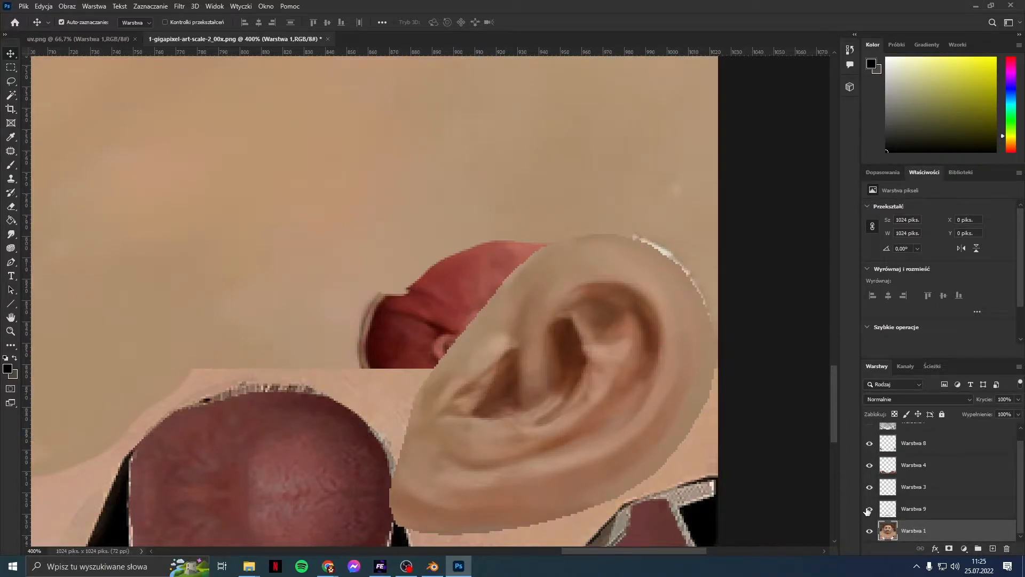
Step: Merge Warstwa 9 into Warstwa 1 and zoom out to 100%
drag(590, 551, 448, 550)
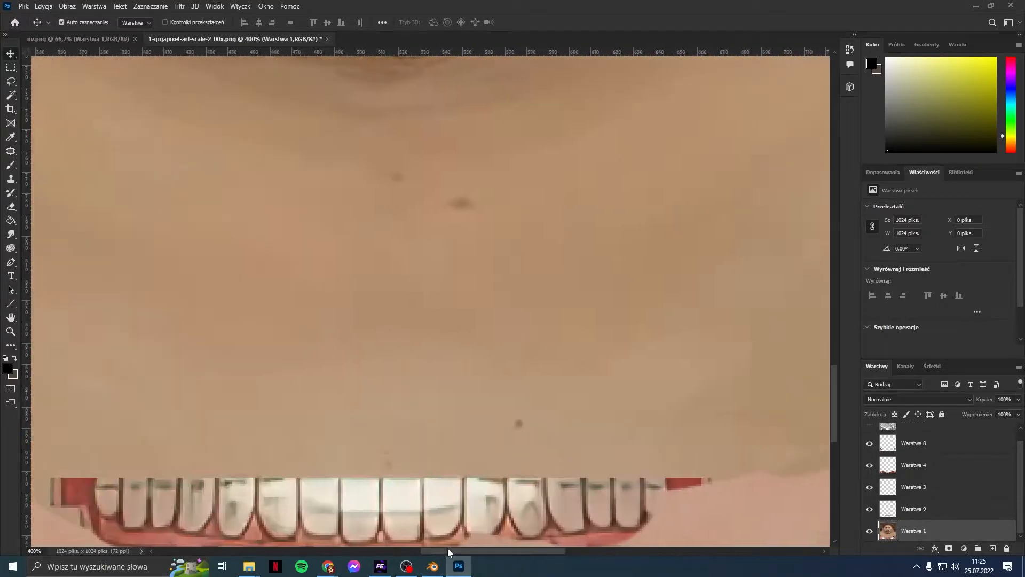
click(871, 511)
click(871, 510)
click(918, 511)
key(ctrl+e)
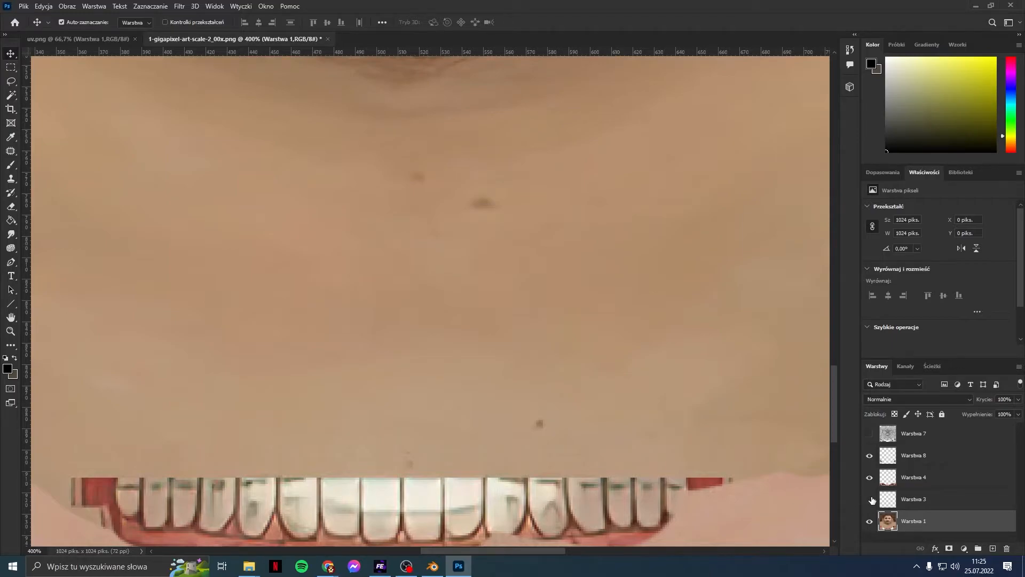
key(ctrl+minus)
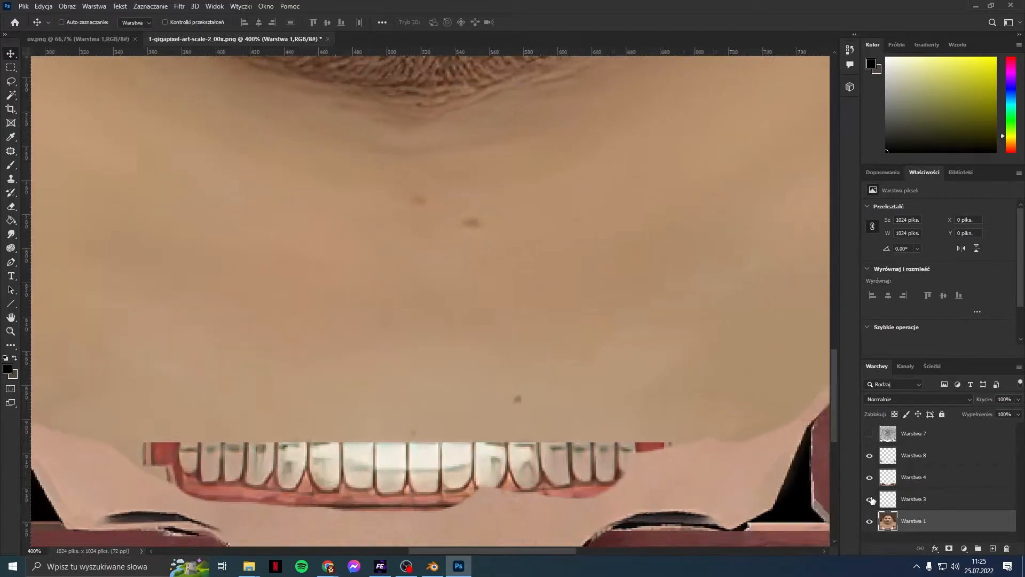
key(ctrl+minus)
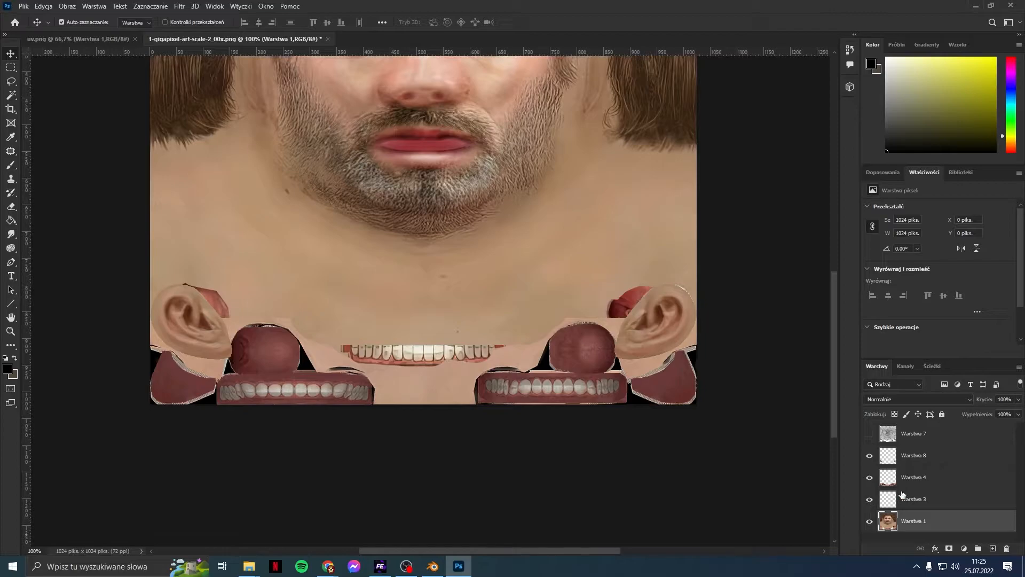
Step: Delete Warstwa 3, then restore it with Ctrl+Z and briefly check the UV wireframe
click(902, 495)
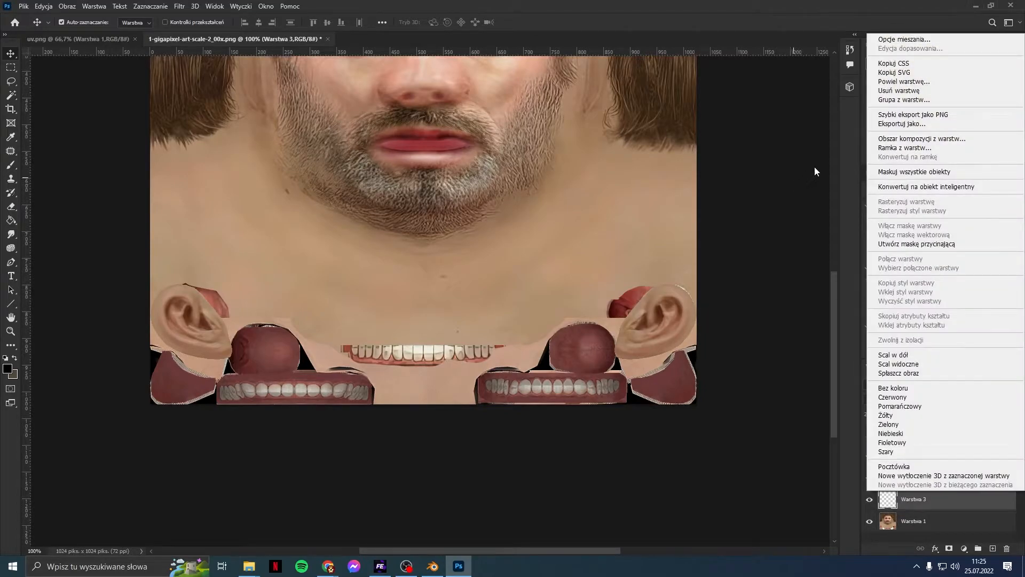
click(923, 93)
key(ctrl+z)
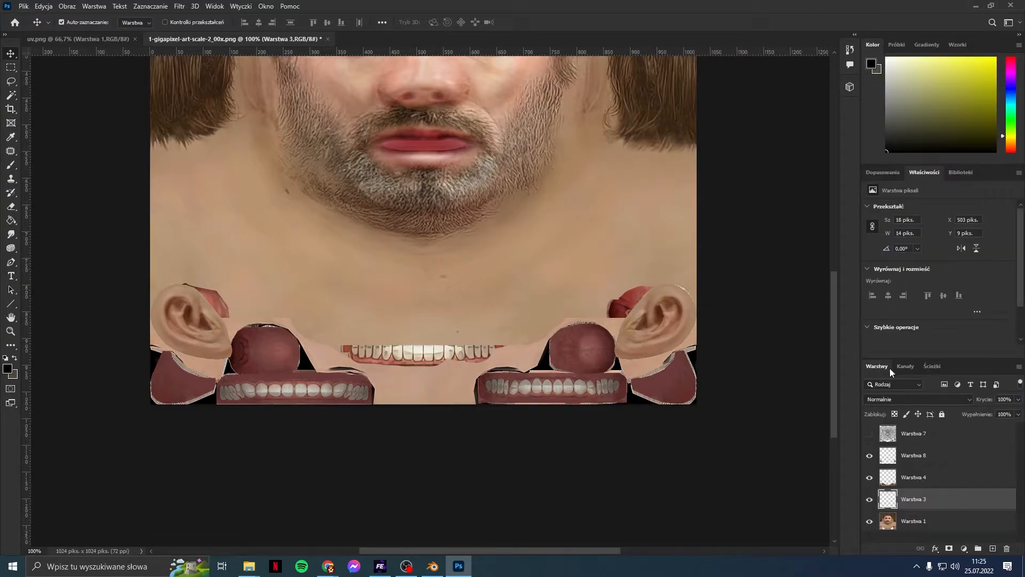
click(869, 434)
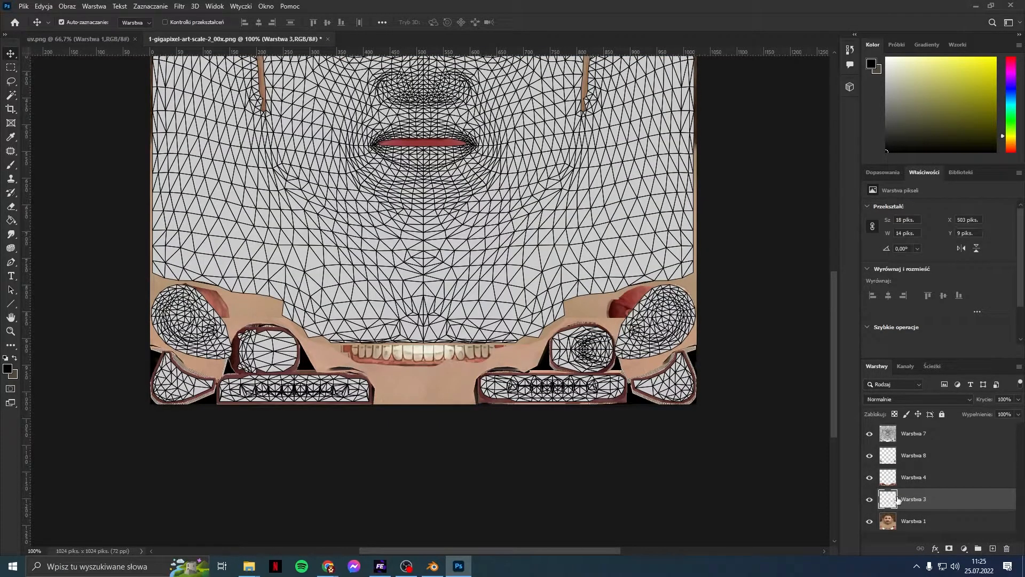
click(870, 435)
Step: Hide Warstwa 8 and Warstwa 4, leaving only Warstwa 1 and Warstwa 3 visible
scroll(809, 414, up, 4)
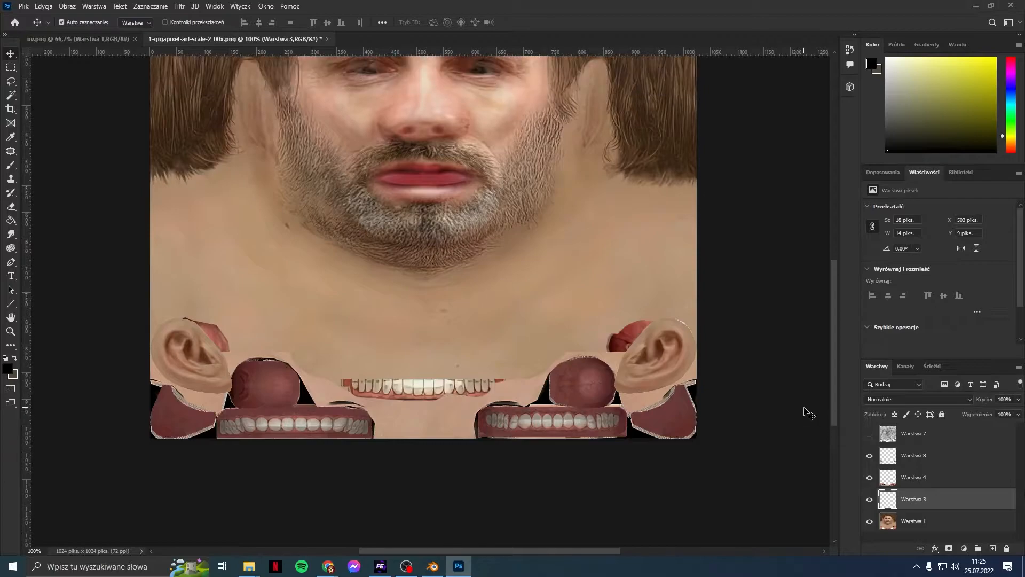
click(870, 455)
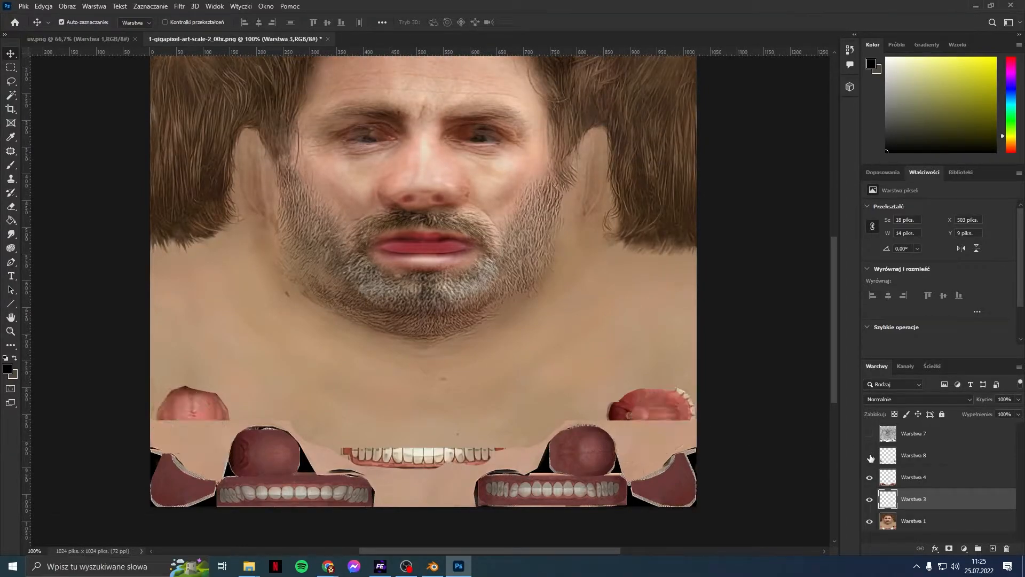
click(870, 477)
click(870, 521)
scroll(723, 452, up, 5)
scroll(741, 455, down, 2)
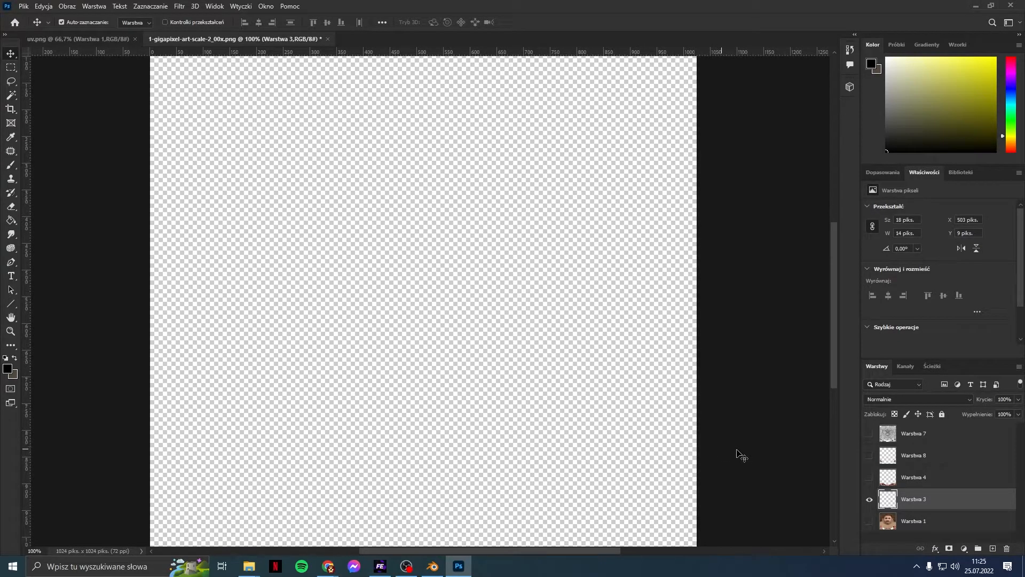
click(869, 499)
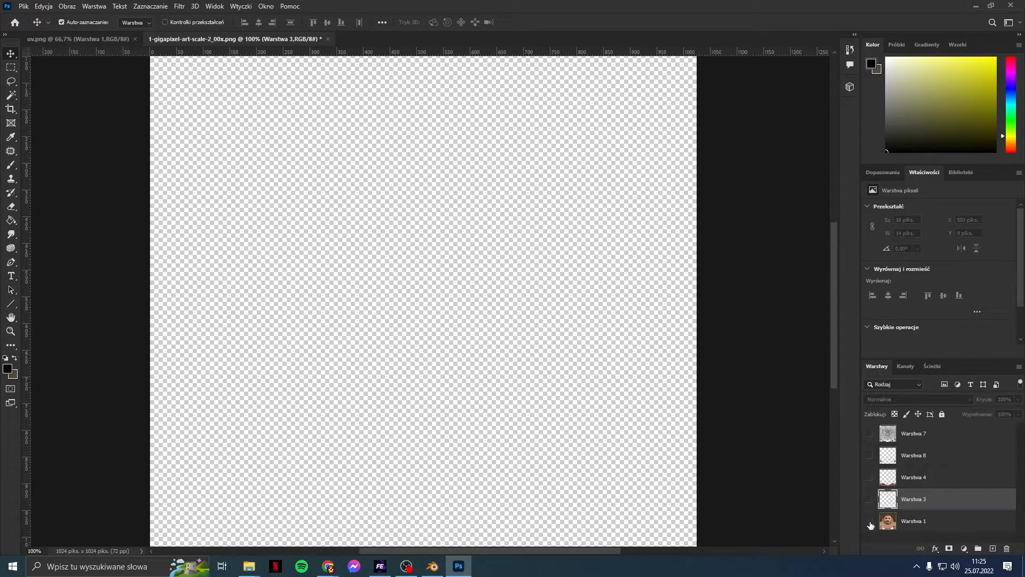
click(870, 521)
click(870, 499)
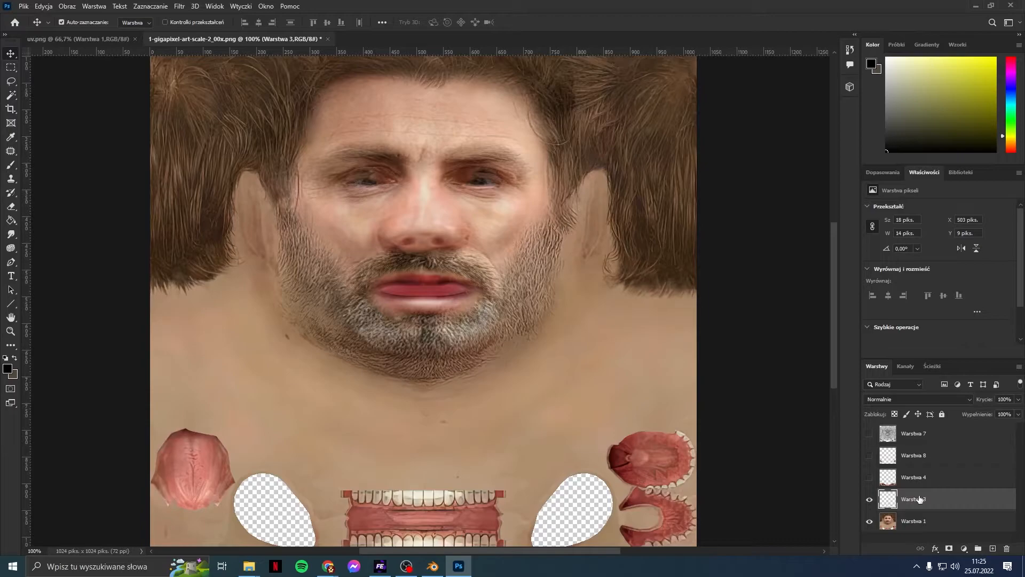
Step: Delete Warstwa 3, show Warstwa 4 and 8, and merge Warstwa 8 down with Ctrl+E
key(Delete)
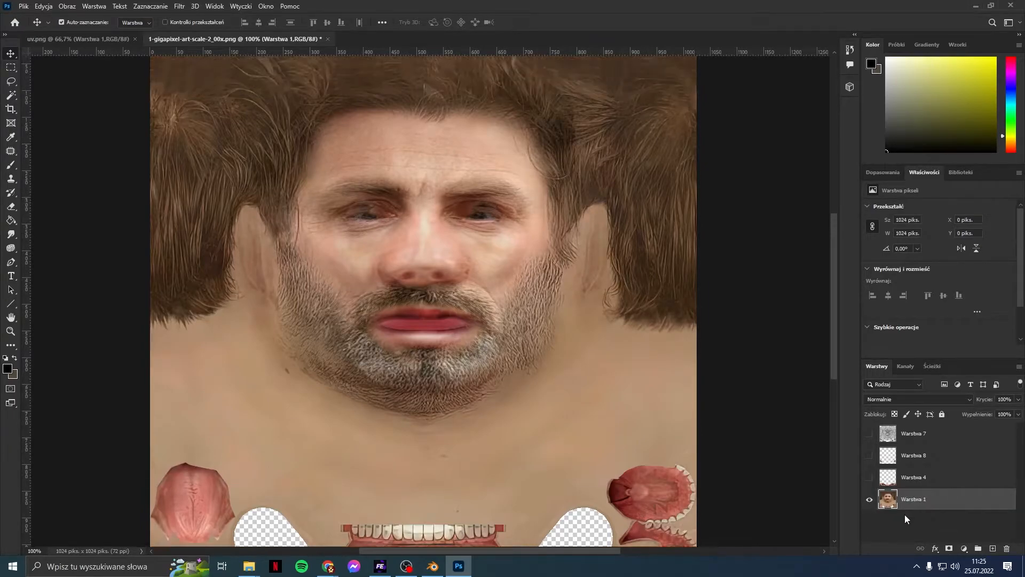
click(870, 477)
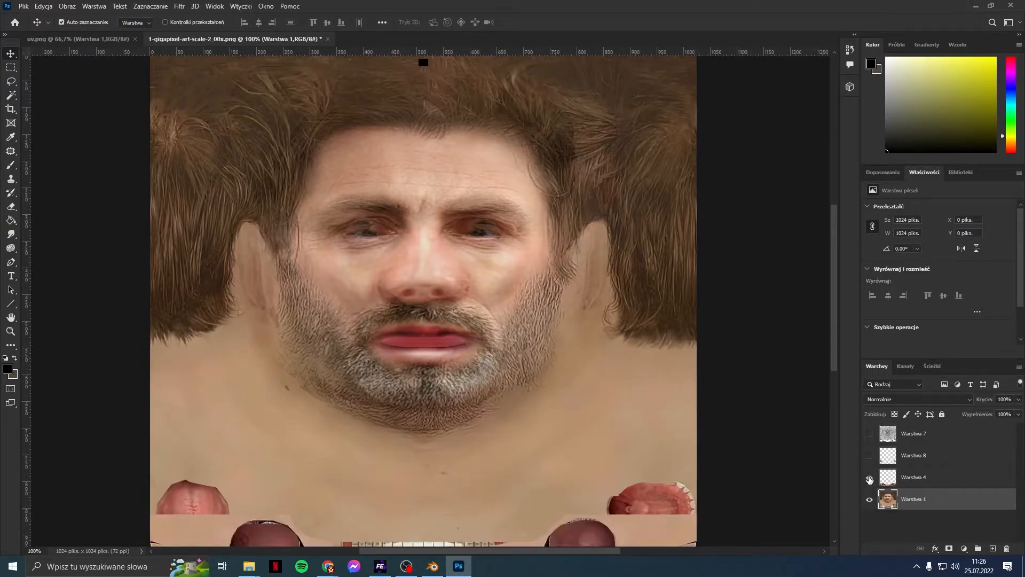
click(869, 456)
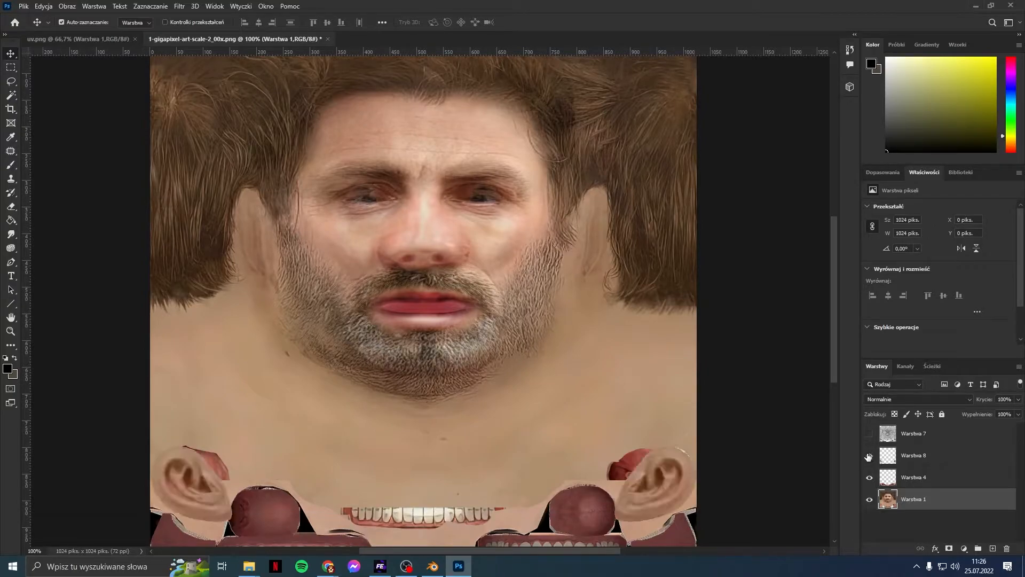
click(906, 463)
key(ctrl+e)
key(ctrl+e)
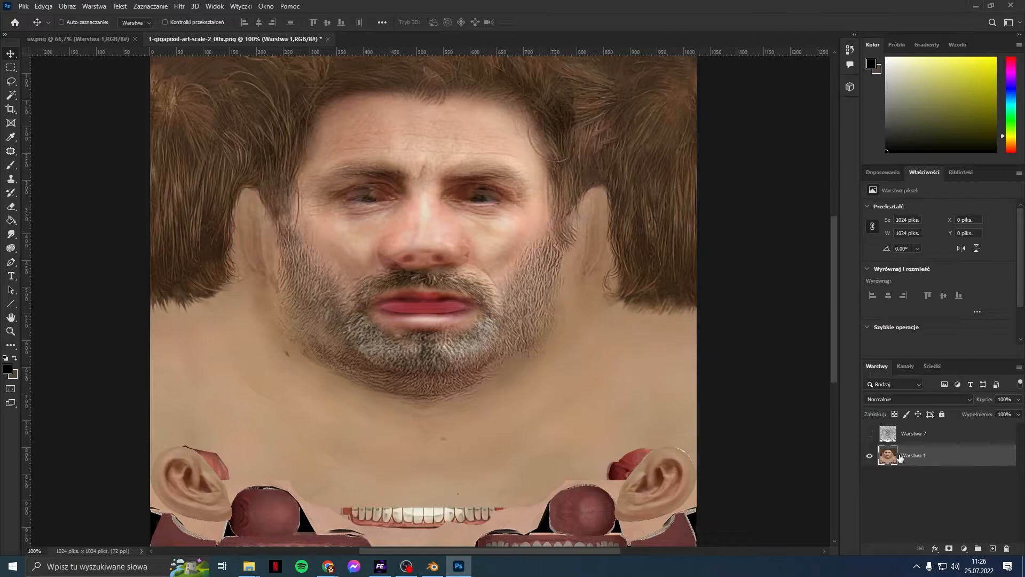
Step: Check the merged texture against the UV wireframe, then delete the Warstwa 7 wireframe layer
click(870, 433)
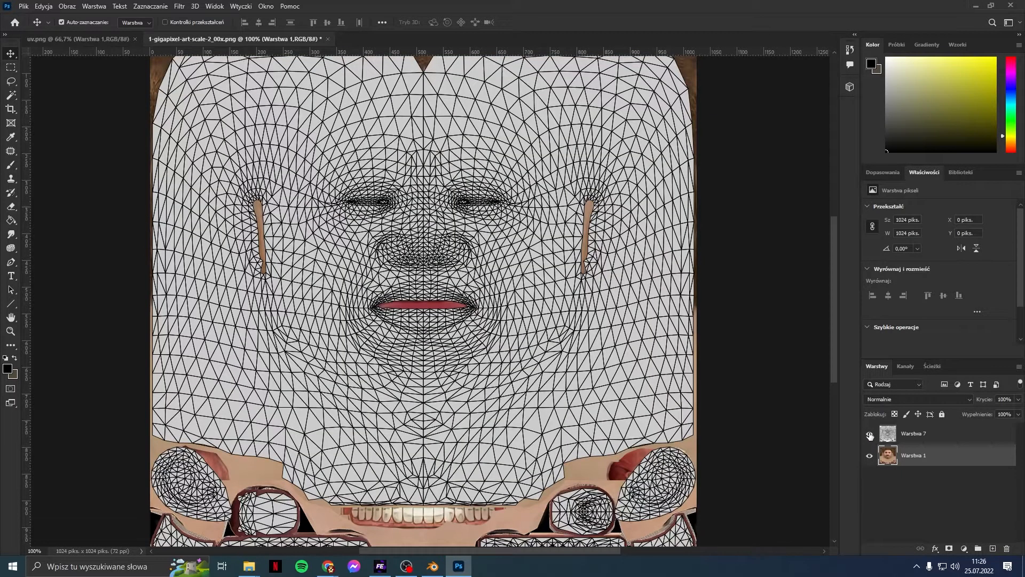
scroll(771, 448, down, 3)
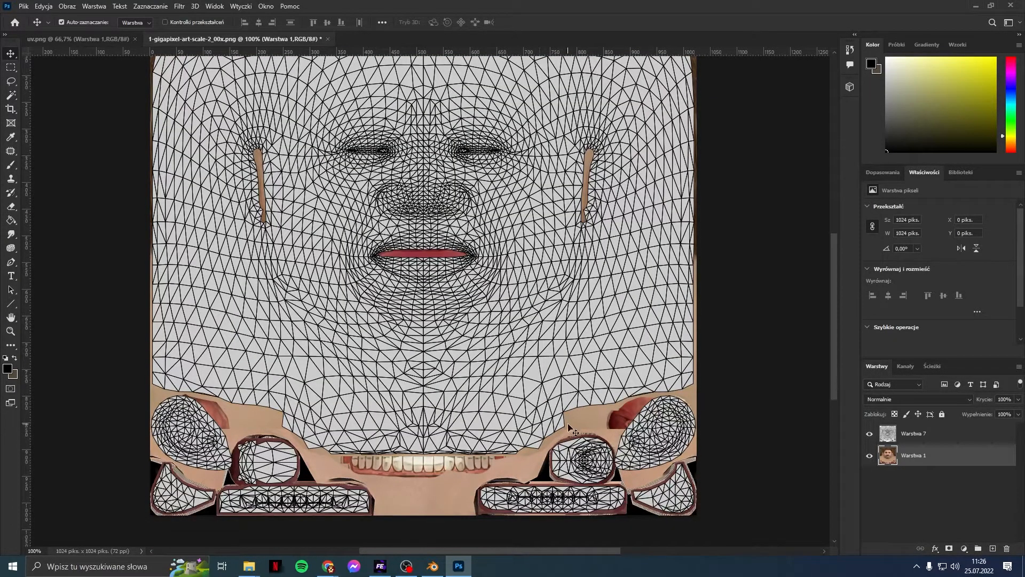
click(870, 433)
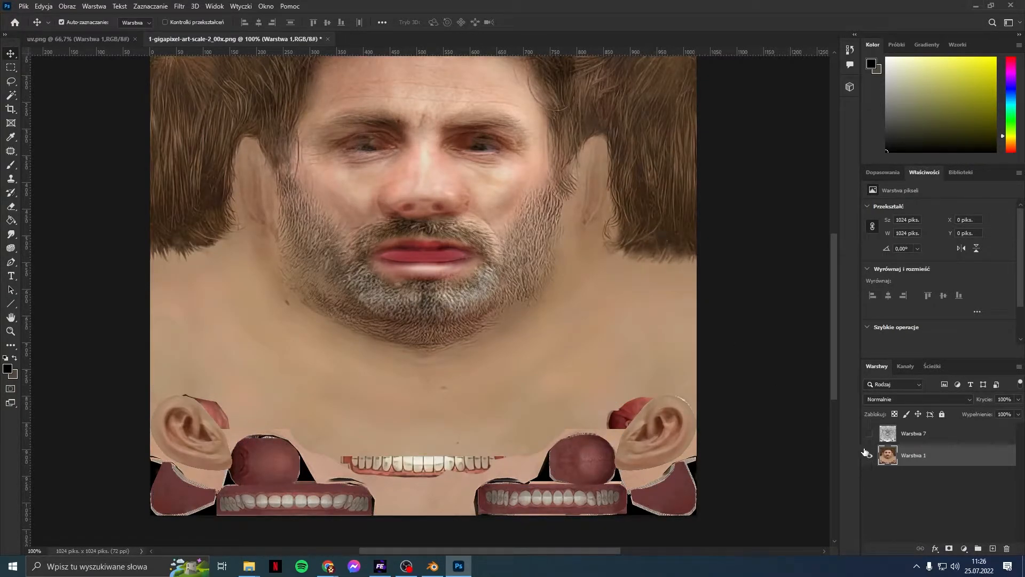
right_click(908, 434)
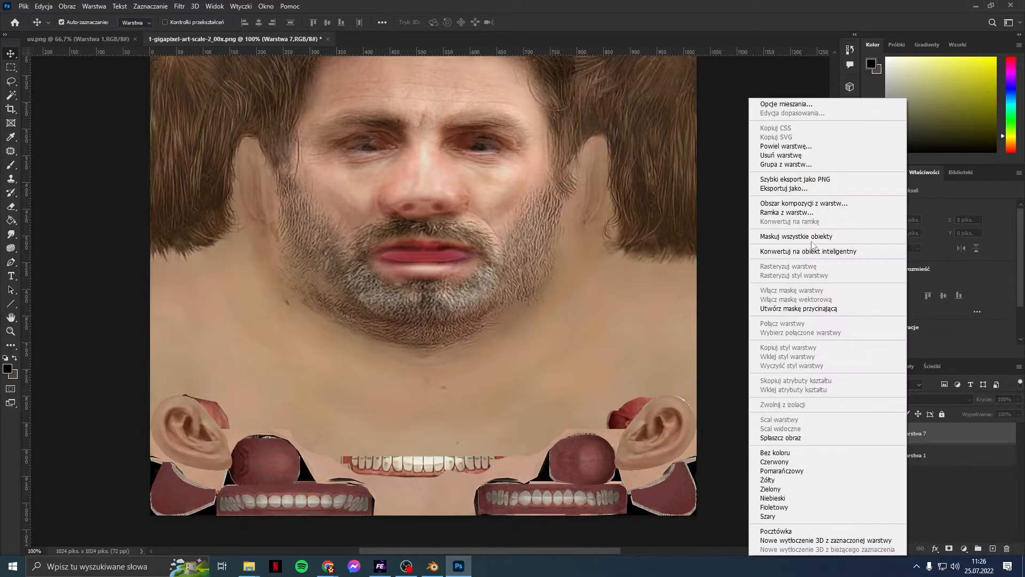
click(795, 159)
Step: Try File > Export > Quick Export as PNG, then dismiss the save dialog
click(22, 7)
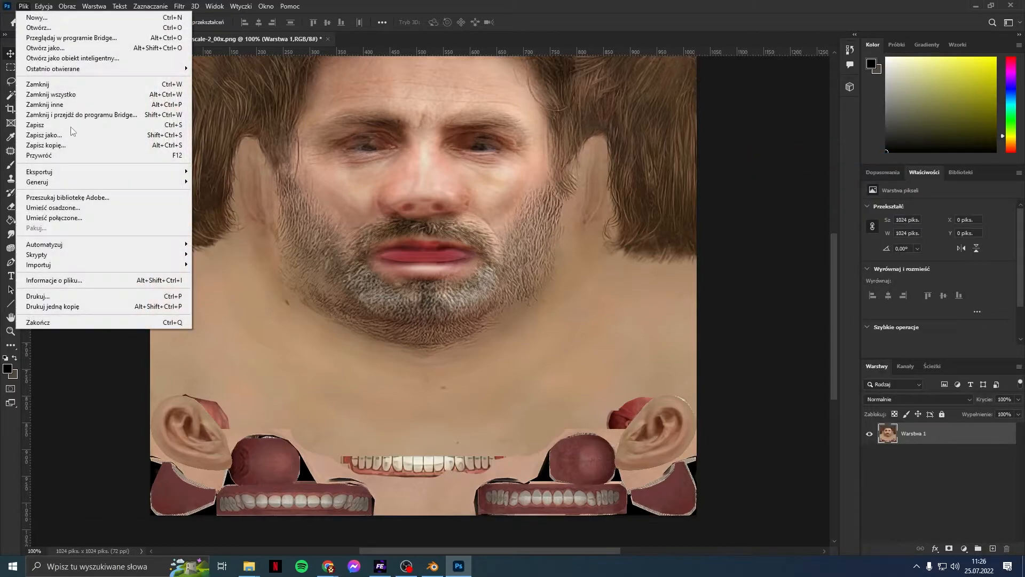
mouse_move(92, 171)
click(267, 170)
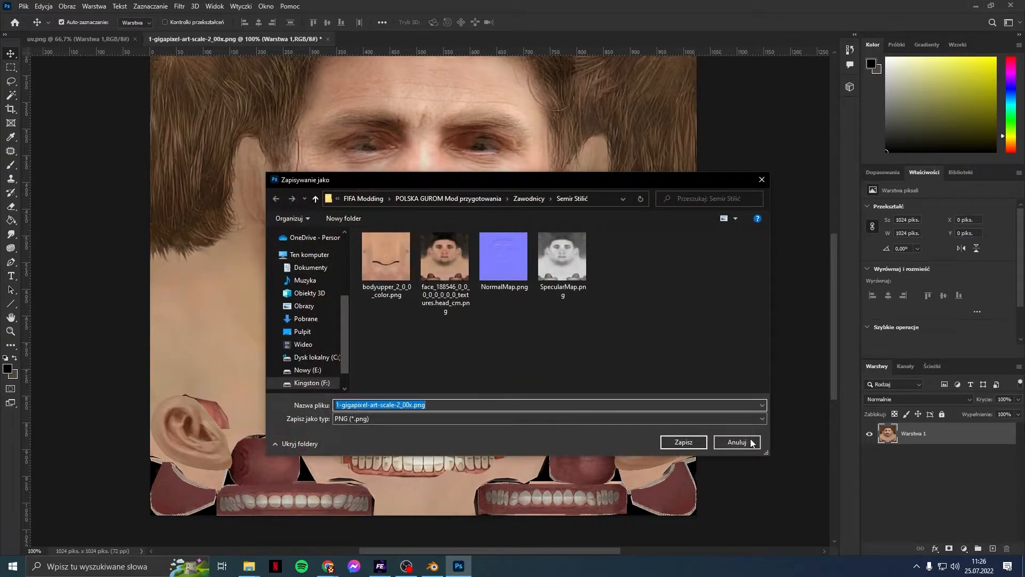
click(684, 442)
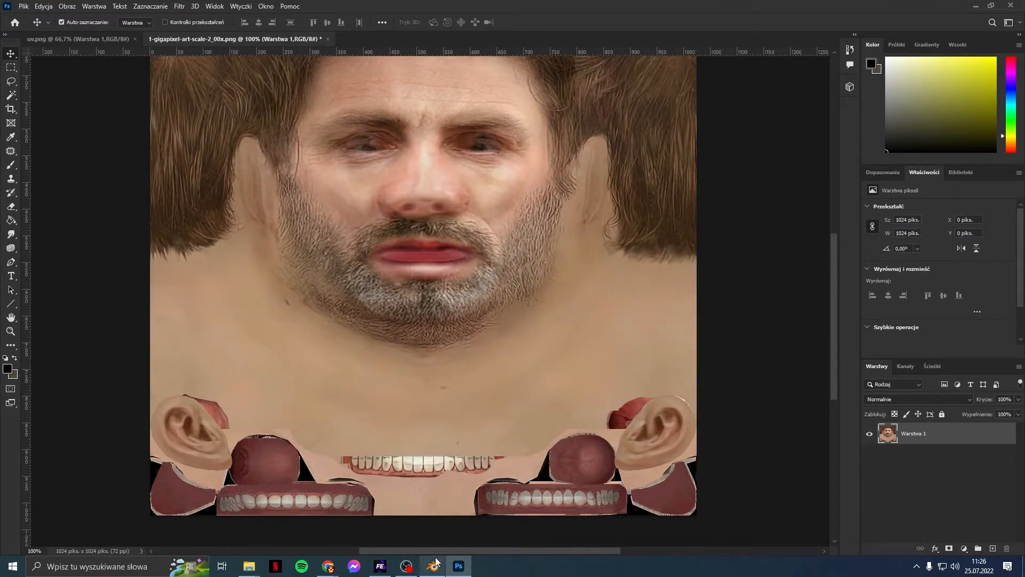
Step: Import 1-gigapixel-art-scale-2_00x.png into face_235073_0_0_color in FIFA Editor Tool
click(379, 565)
scroll(99, 521, up, 1)
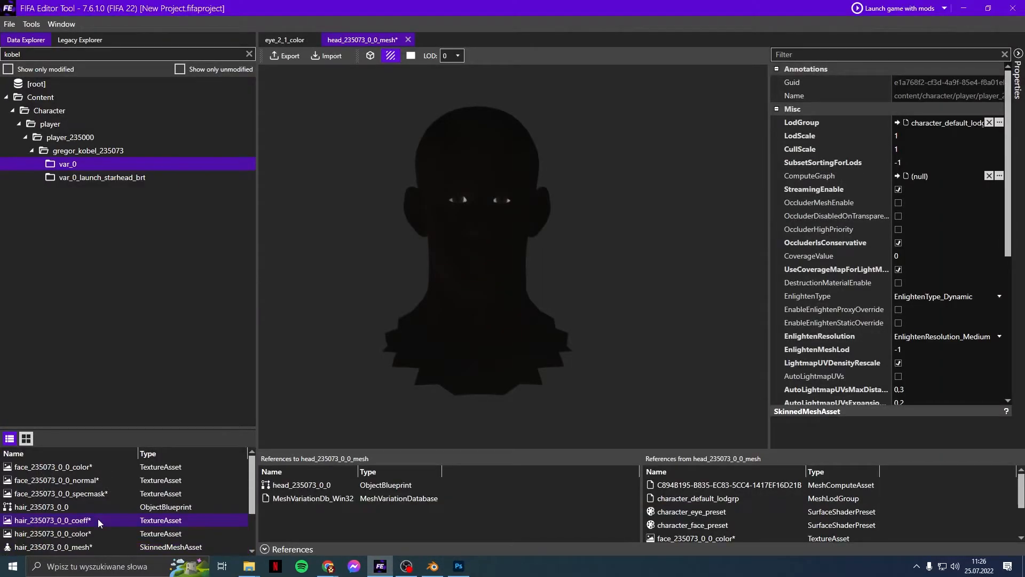
right_click(73, 469)
click(93, 421)
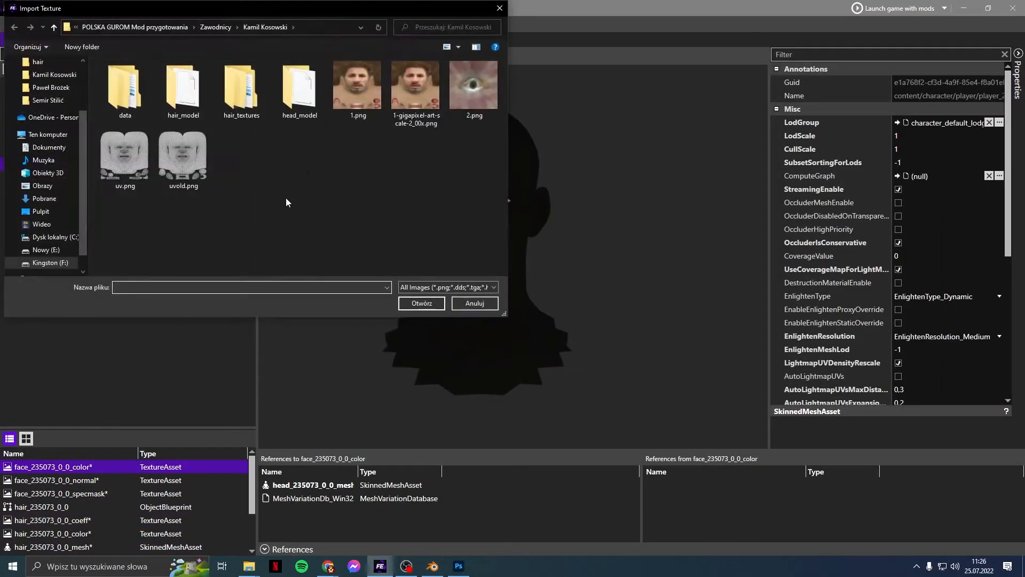
double_click(403, 90)
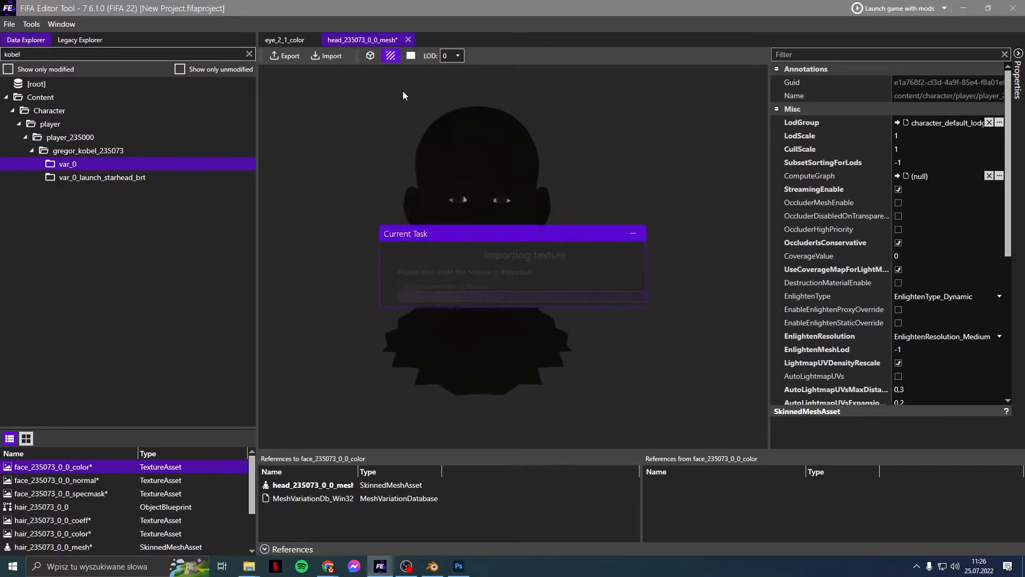
Step: Close the head mesh and eye texture views, and cancel an Import on the haircap mesh
click(408, 40)
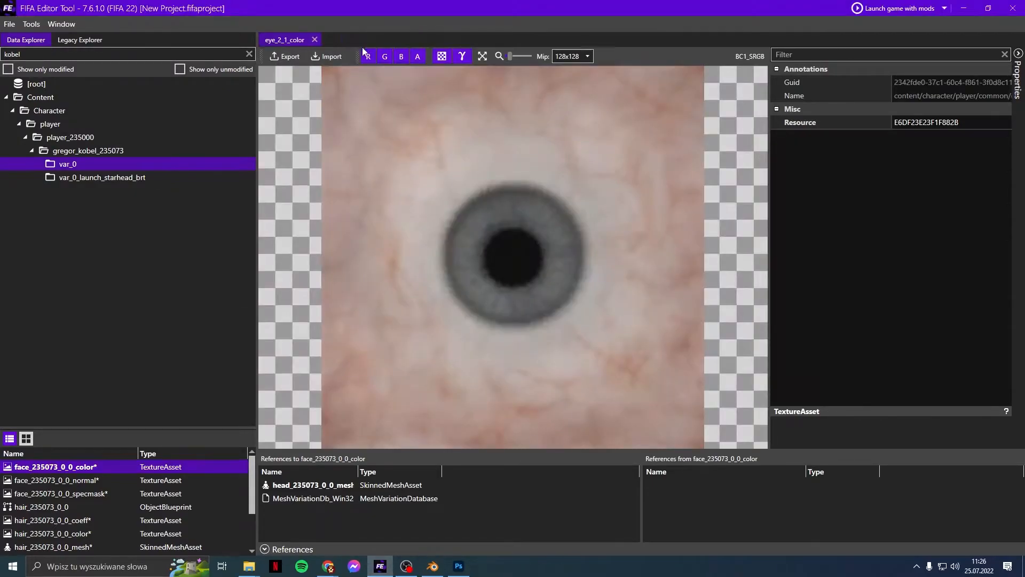
click(319, 41)
scroll(111, 489, down, 2)
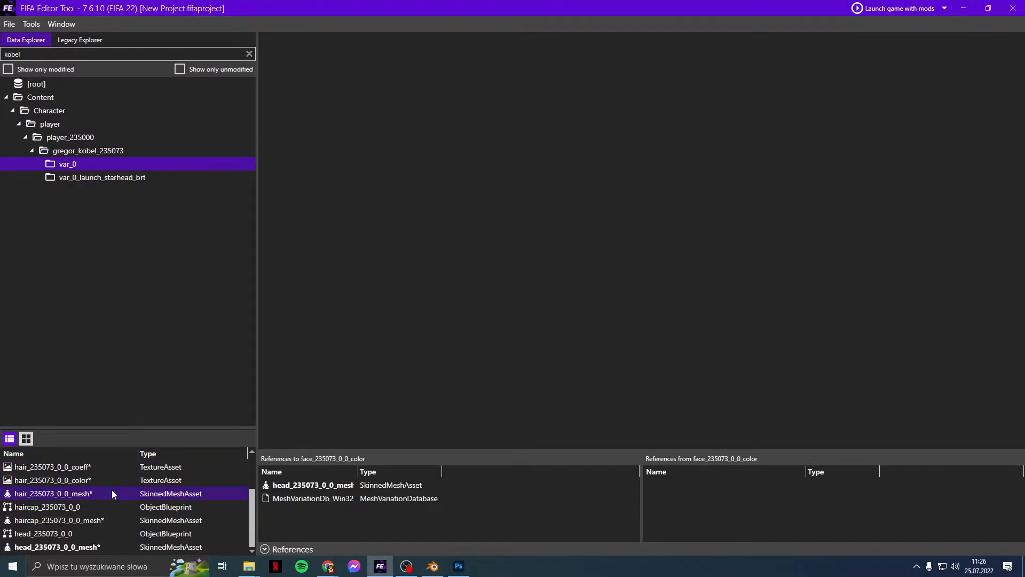
right_click(75, 524)
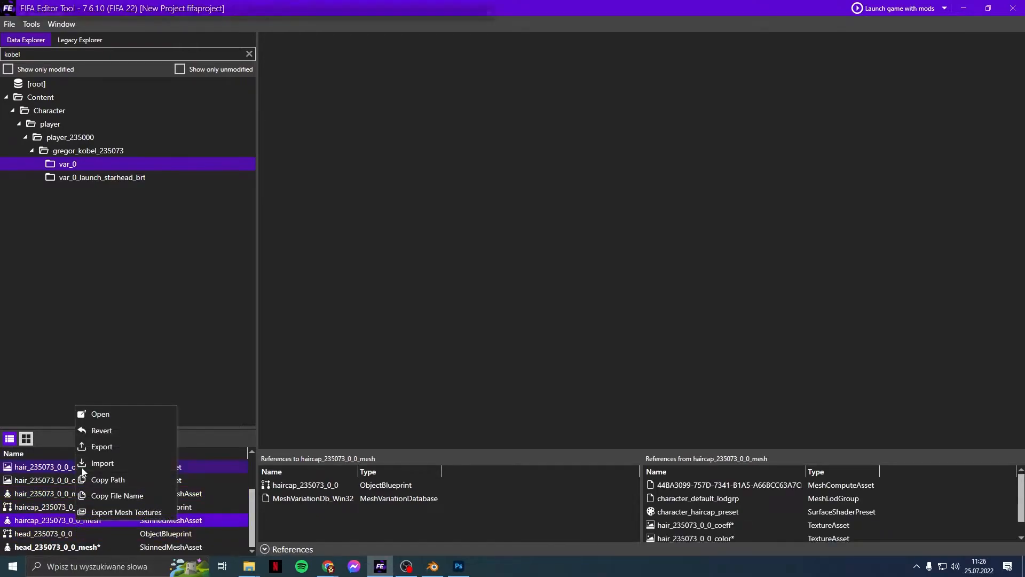
click(81, 466)
click(472, 302)
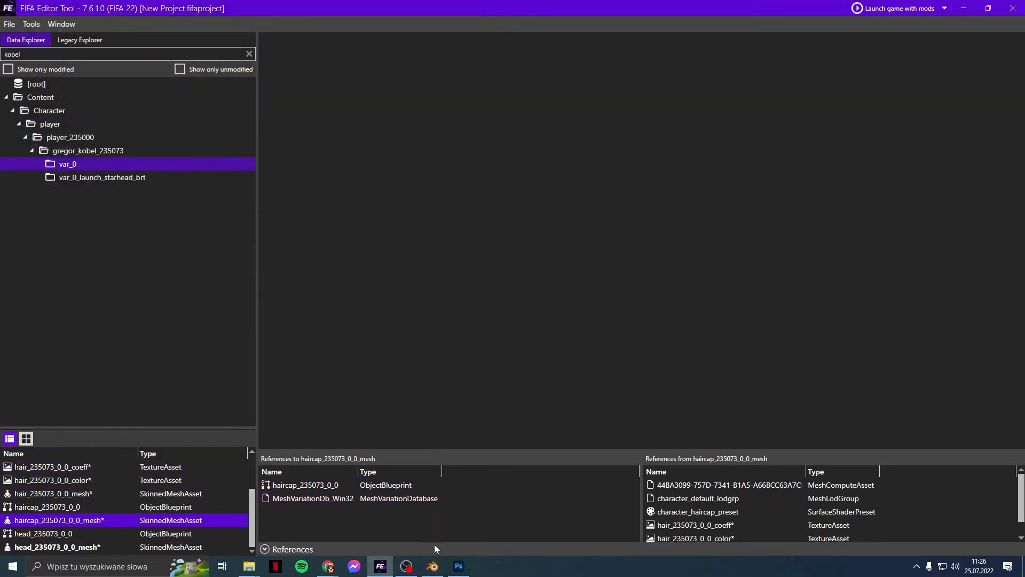
click(434, 567)
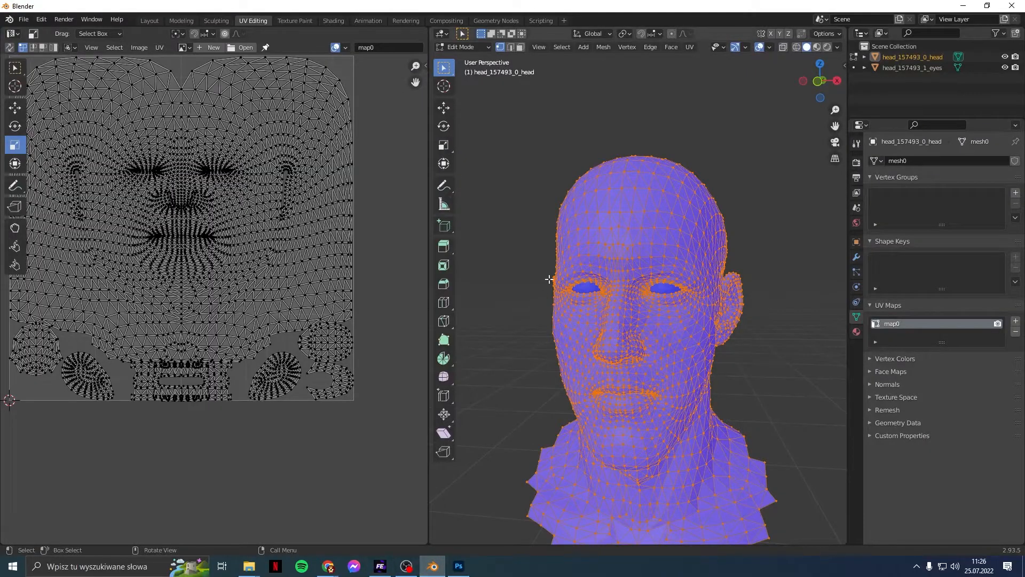
Step: Delete the head_157493 mesh and the eyes mesh from the Outliner
right_click(898, 52)
click(891, 68)
right_click(898, 64)
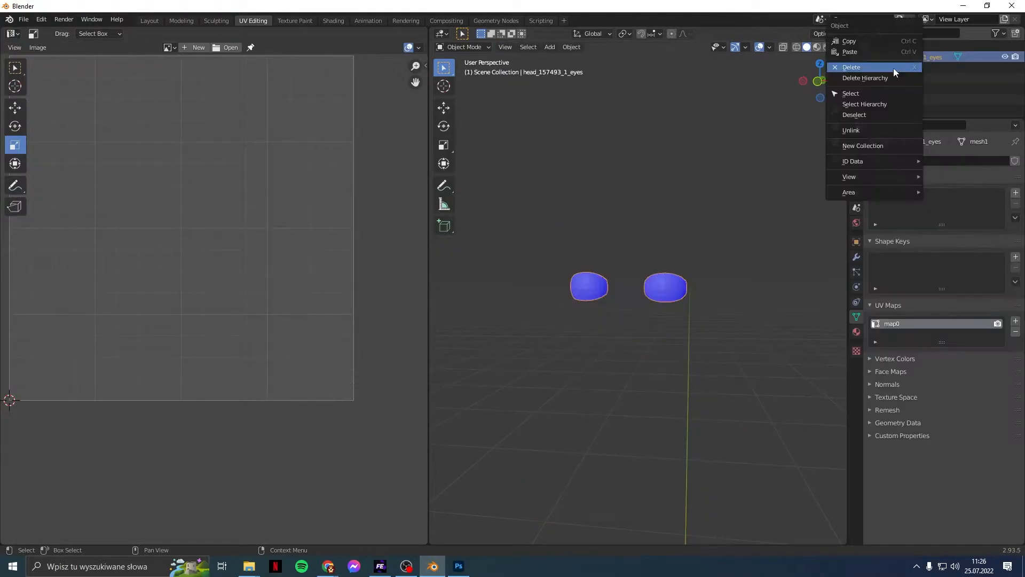
click(890, 68)
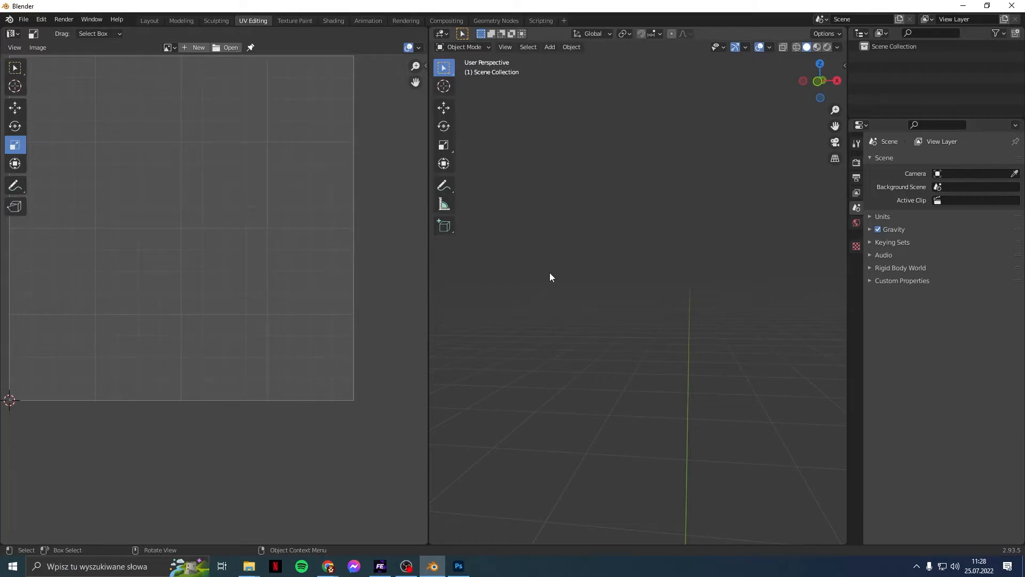
Step: In the Layout workspace, import the FIFA head with hair file hair_157493_0_0.rx3, with Import Bone Groups enabled
click(155, 21)
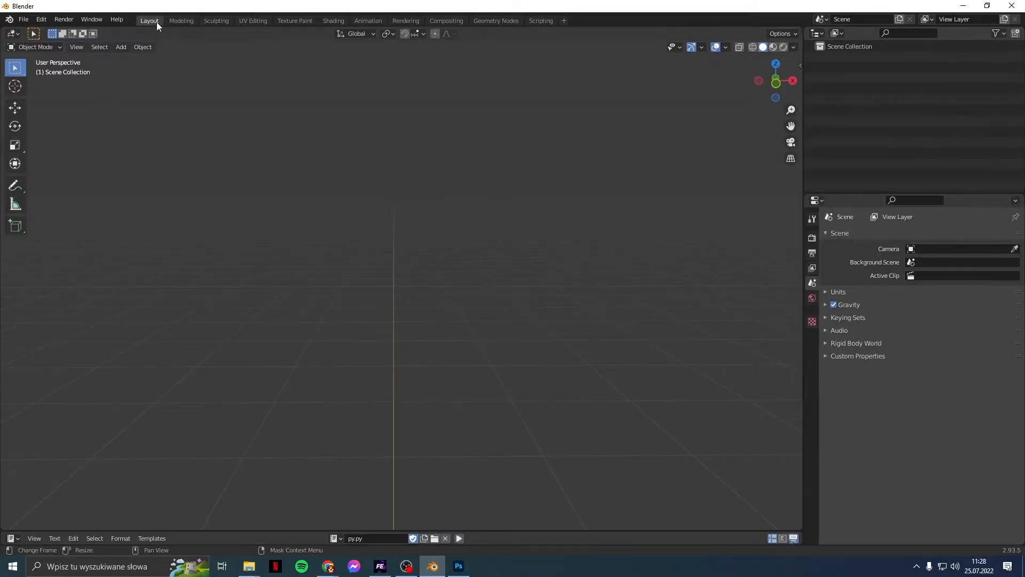
click(24, 19)
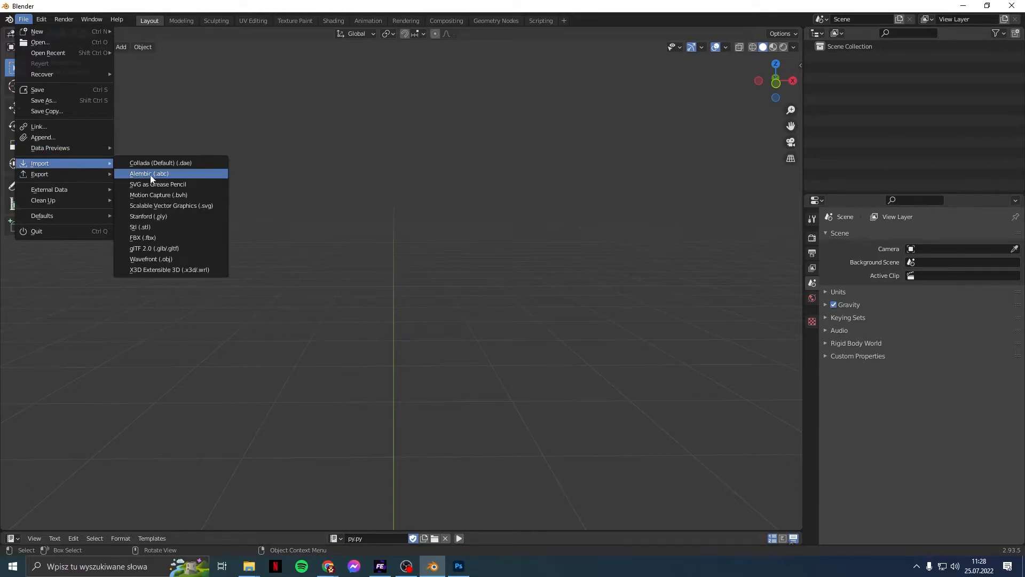
drag(796, 62, 702, 67)
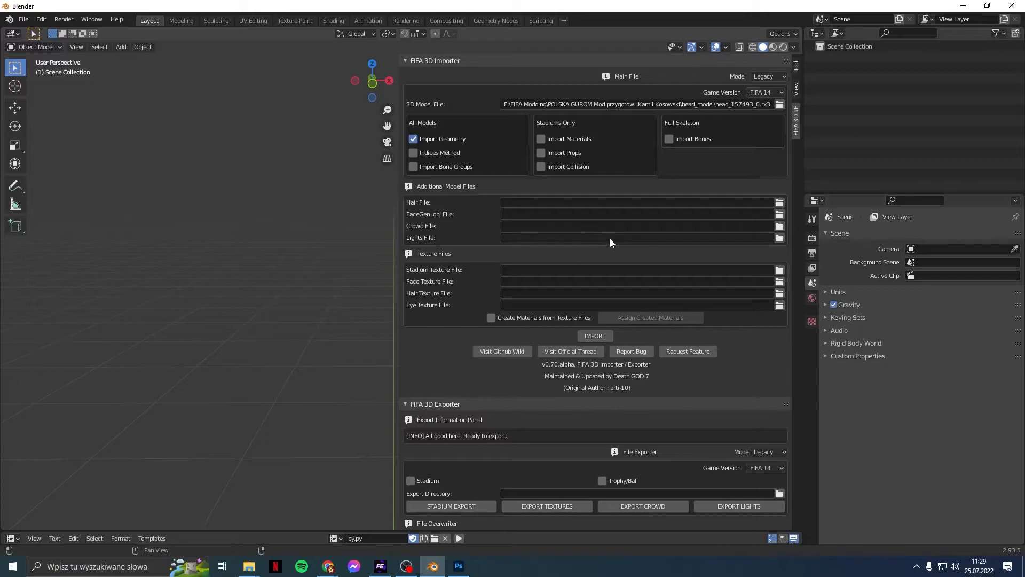
click(779, 202)
click(280, 373)
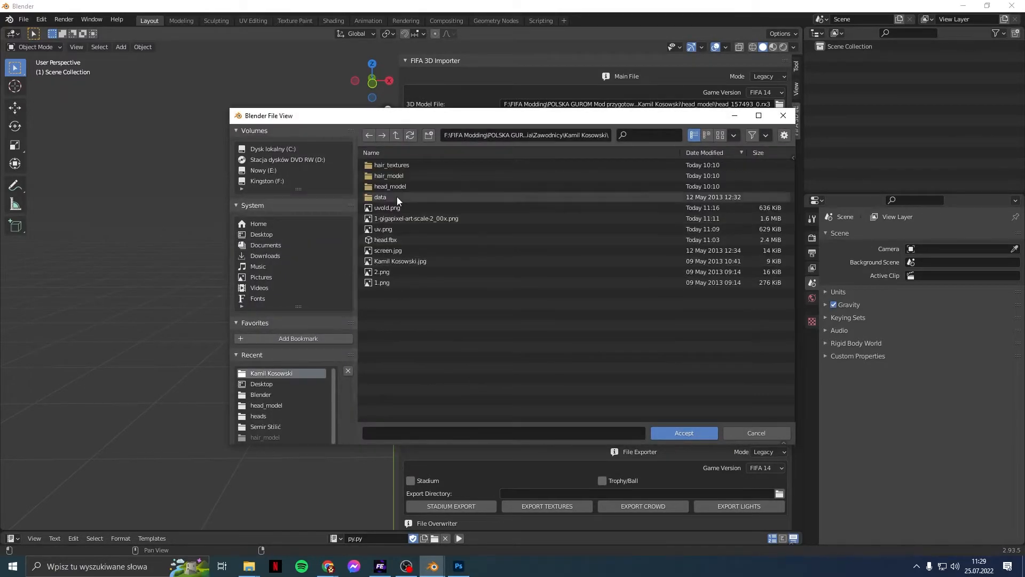
double_click(395, 178)
double_click(400, 164)
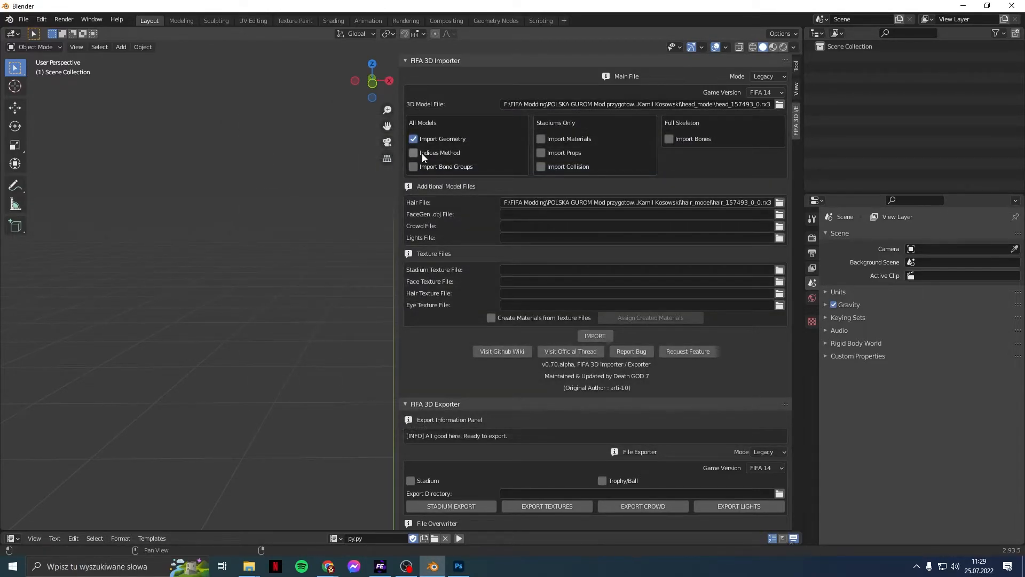
click(437, 166)
click(595, 336)
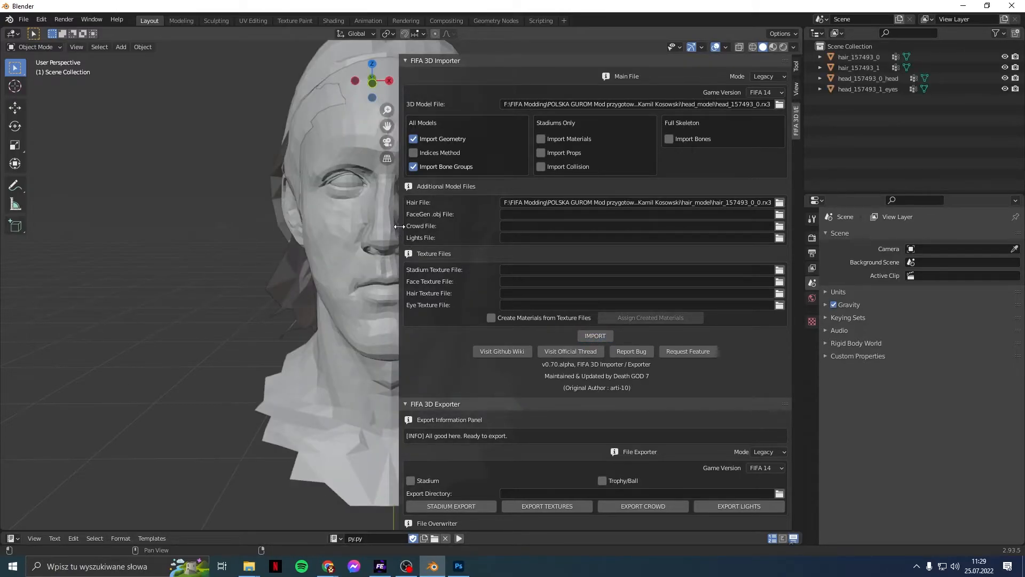
Step: Delete the imported head and eyes meshes, leaving only the hair
drag(400, 226, 779, 226)
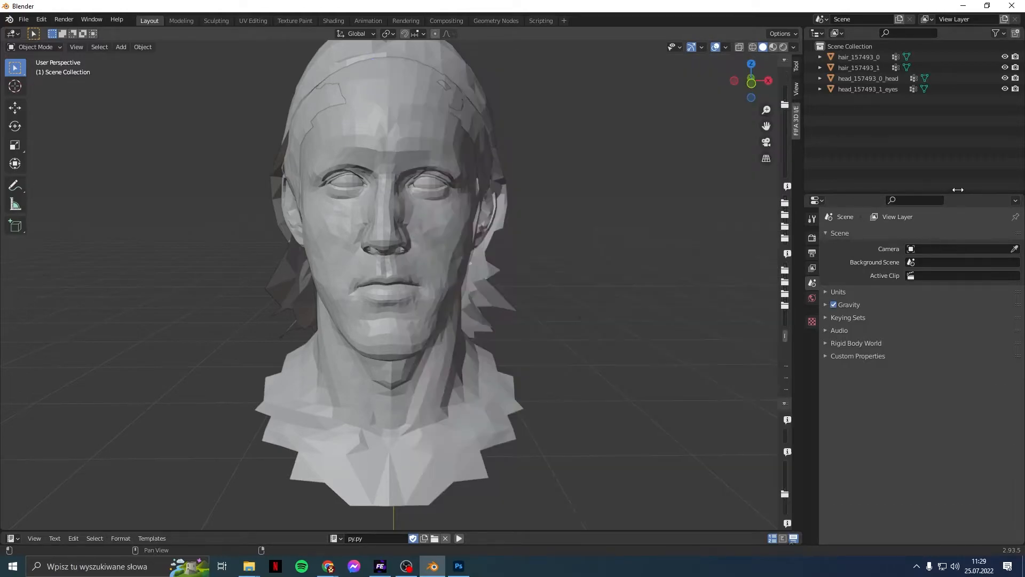
right_click(881, 78)
click(882, 78)
right_click(882, 78)
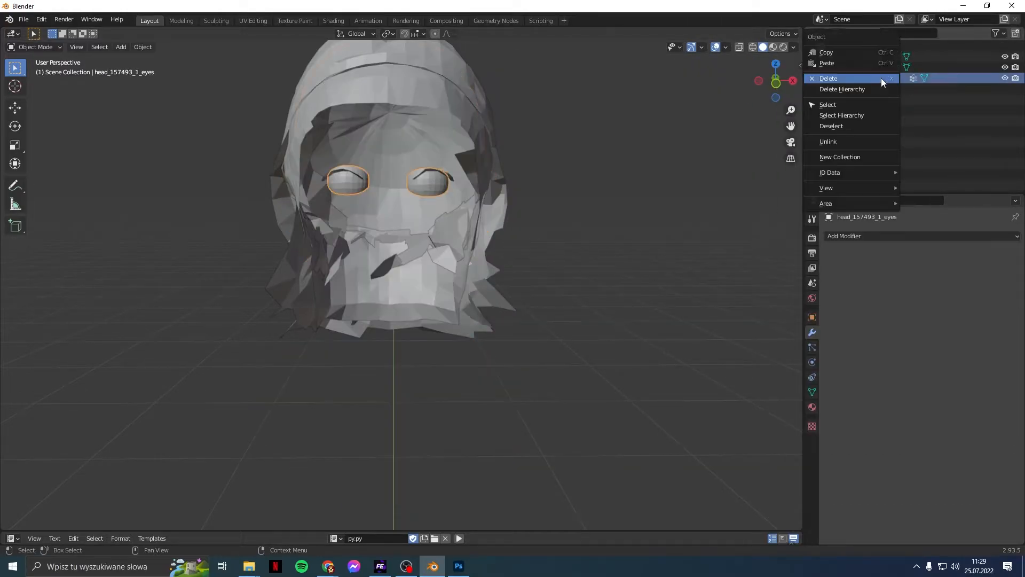
click(881, 78)
mouse_move(583, 255)
middle_down()
mouse_move(671, 261)
mouse_move(505, 266)
mouse_move(592, 255)
middle_up()
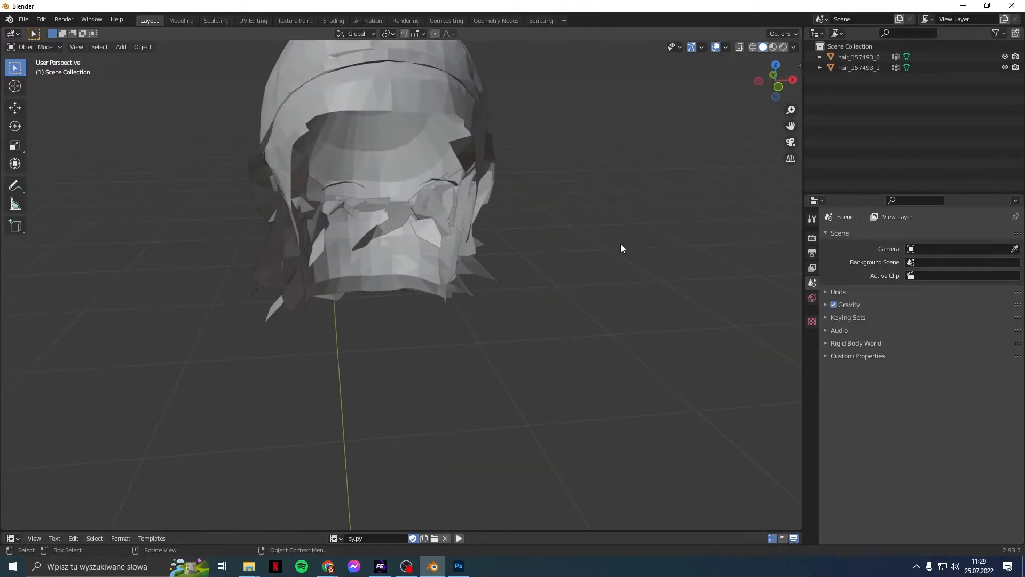
Step: Shade both hair meshes smooth
click(855, 57)
shift+click(854, 68)
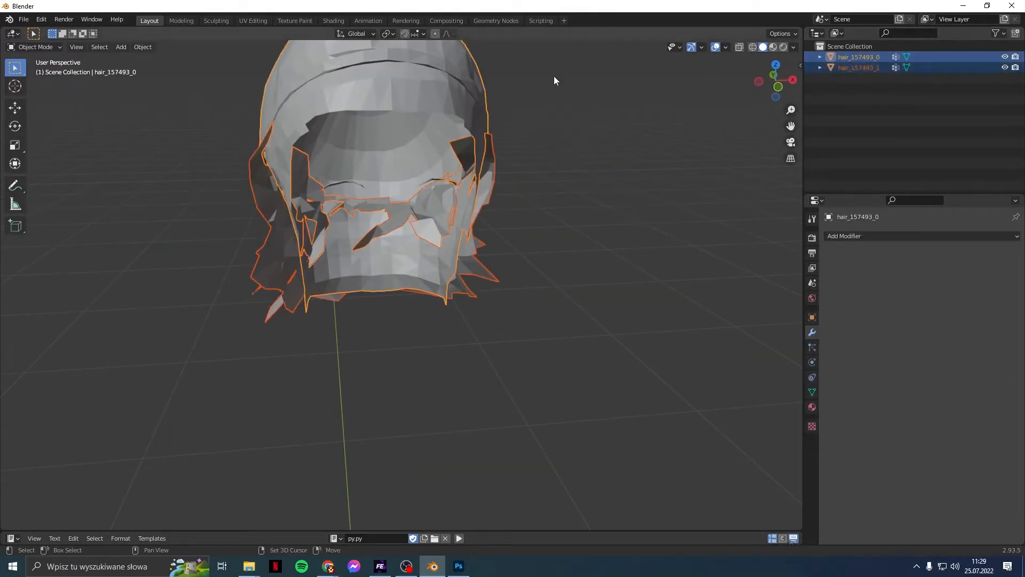
click(135, 47)
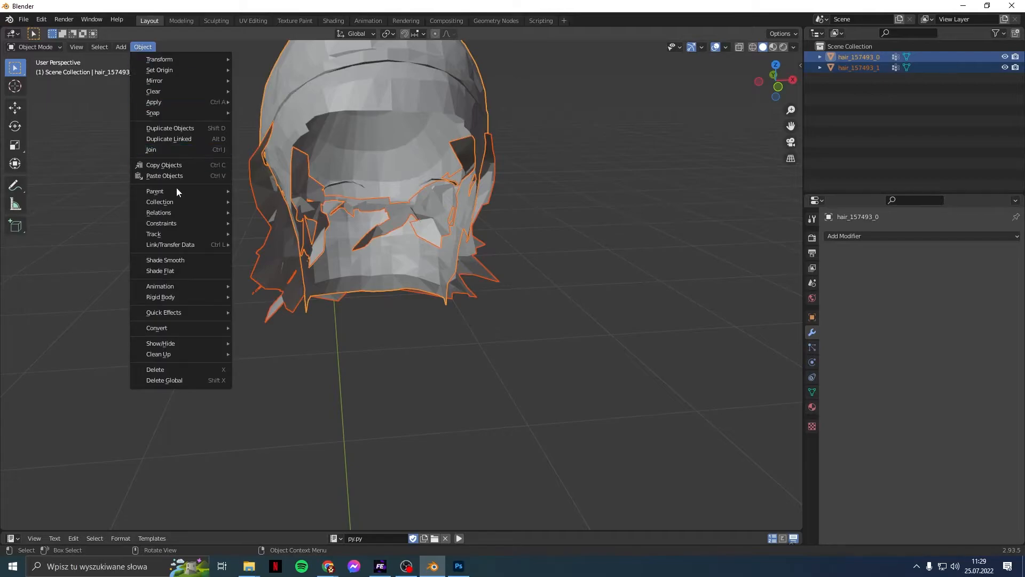
click(176, 260)
Step: Select hair_157493_0 and show its vertex groups in Object Data properties
click(654, 257)
middle_drag(654, 258, 651, 236)
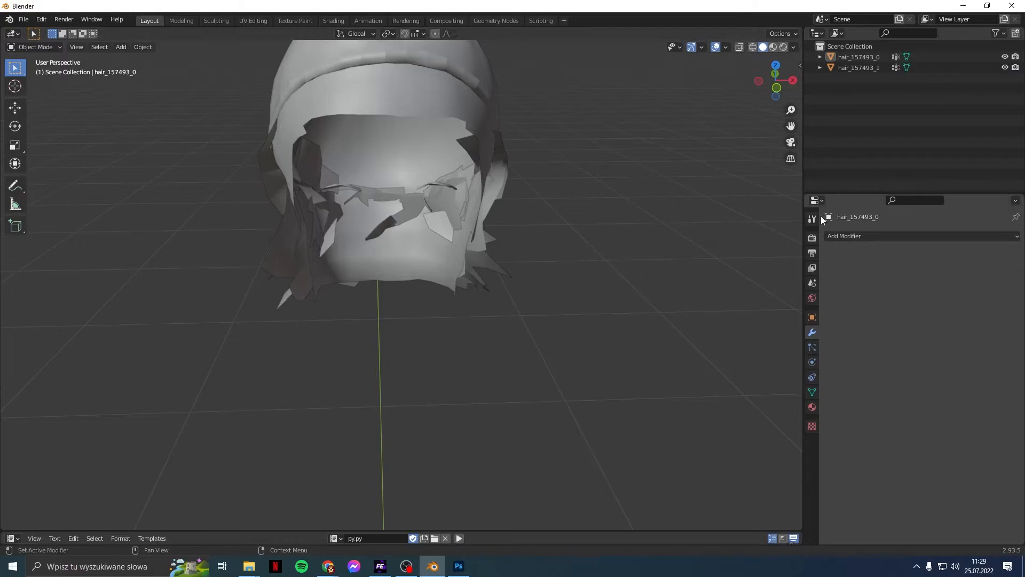
click(849, 68)
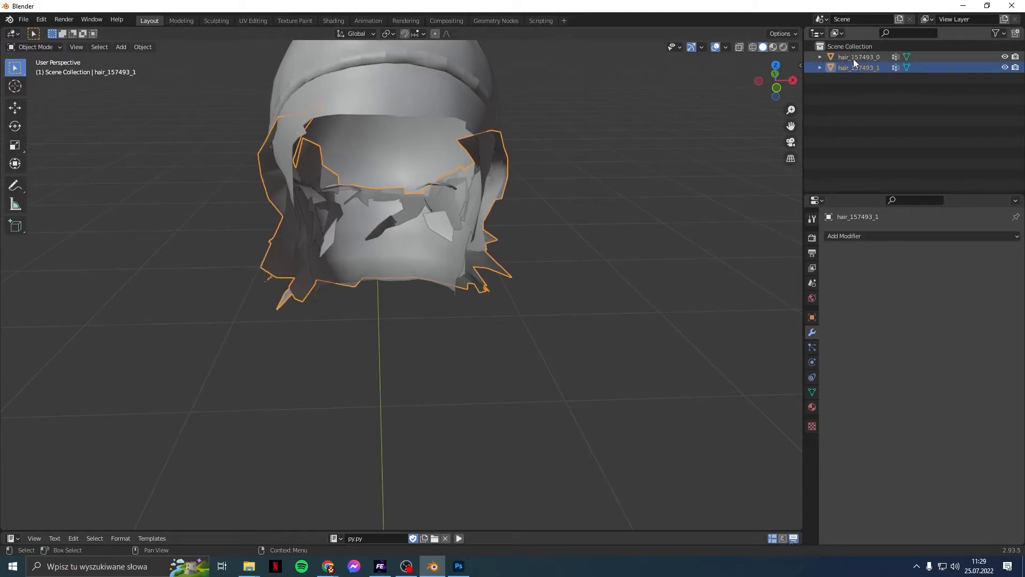
click(853, 58)
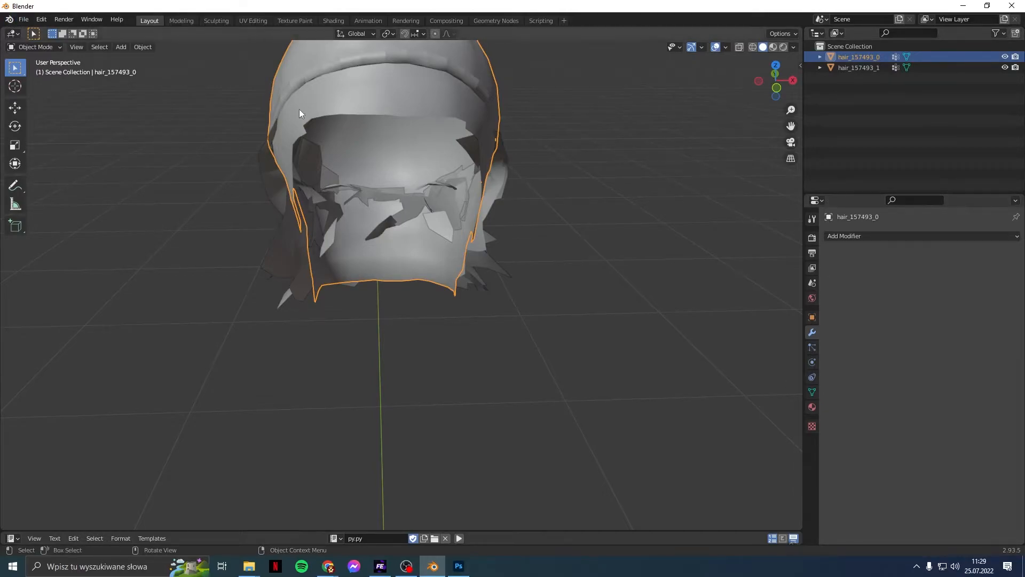
click(812, 393)
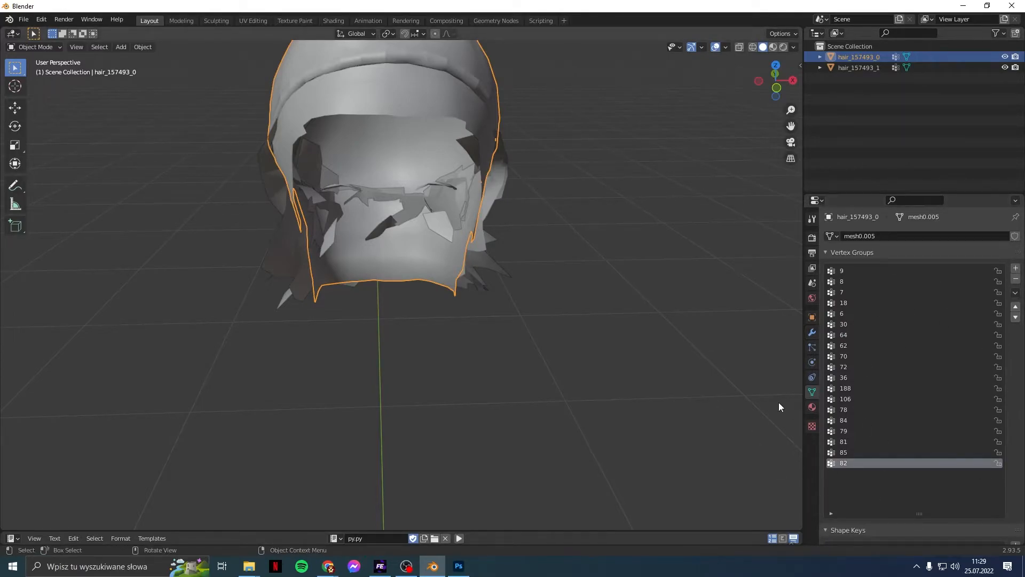
Step: Sort hair_157493_0's vertex groups by name (6 up to 188) and un-maximize the Blender window
drag(800, 67, 458, 67)
click(796, 143)
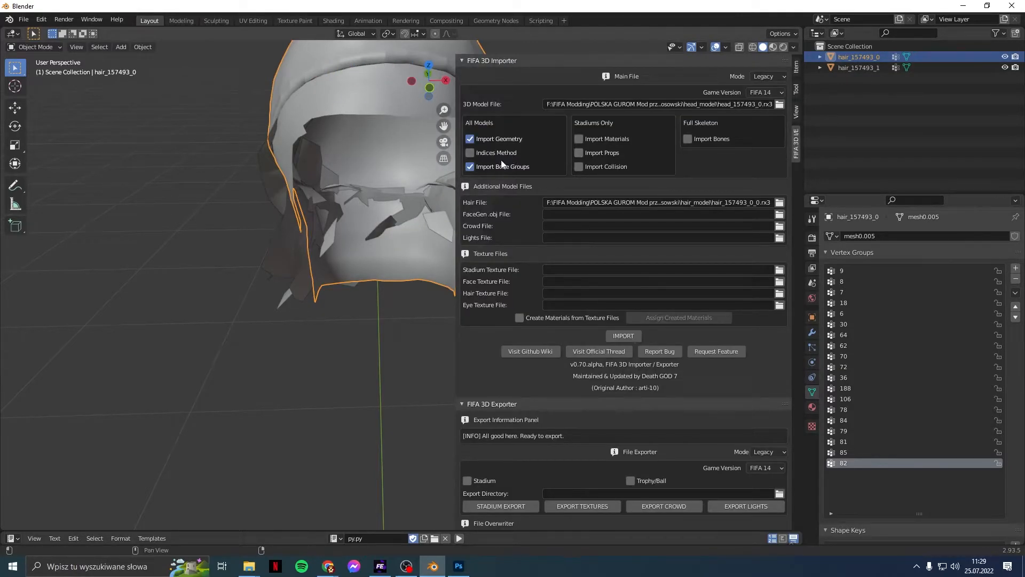
drag(455, 137, 916, 142)
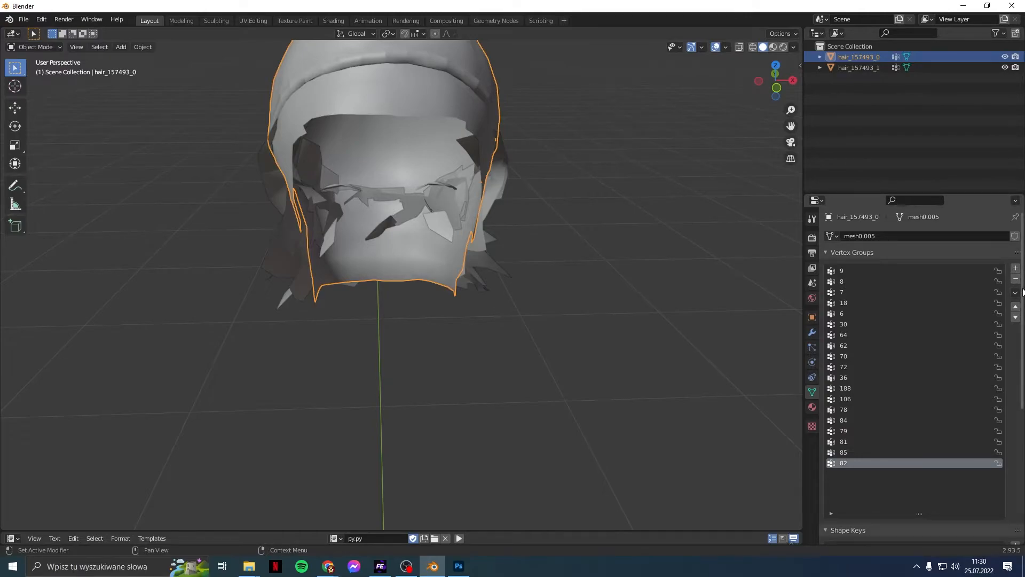
click(1016, 293)
click(983, 303)
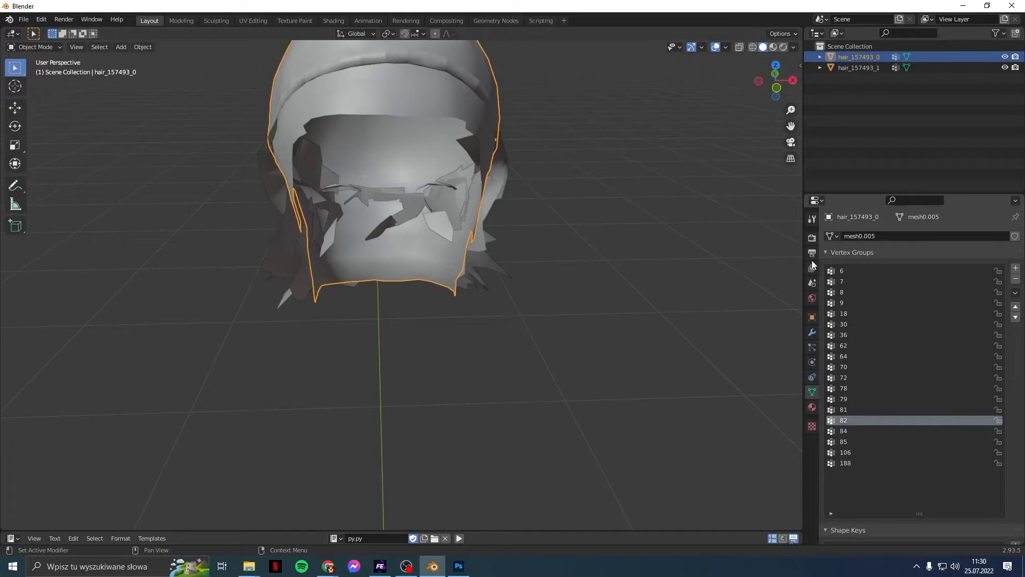
mouse_move(627, 6)
mouse_down()
mouse_move(625, 23)
mouse_move(645, 17)
mouse_move(638, 9)
mouse_up()
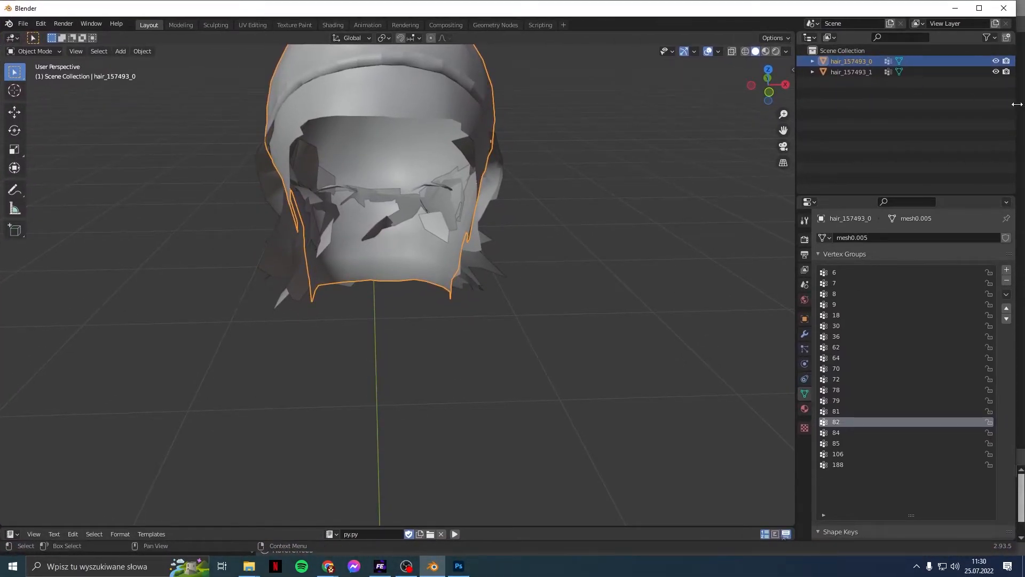
Step: Place Chrome on the right half of the screen beside a narrowed Blender window
drag(1024, 107, 715, 106)
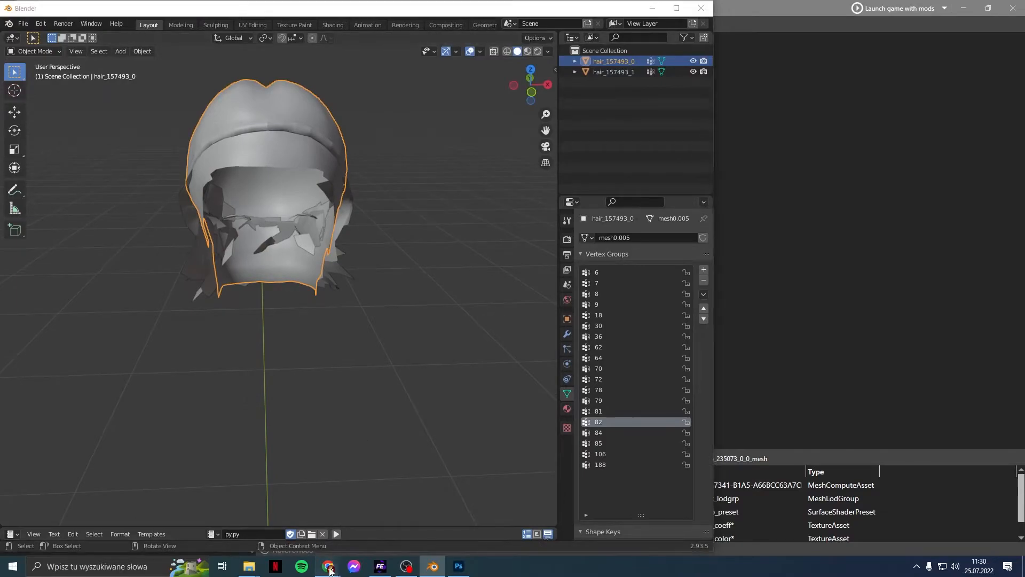
mouse_move(328, 566)
click(382, 517)
mouse_move(850, 8)
mouse_down()
mouse_move(850, 31)
mouse_move(837, 30)
mouse_move(848, 16)
mouse_up()
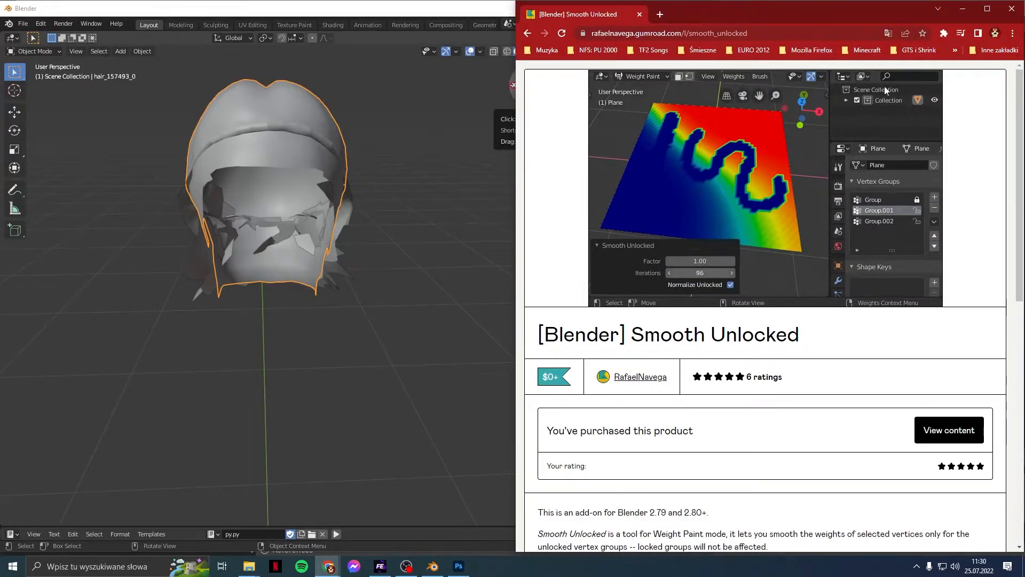
drag(516, 176, 712, 153)
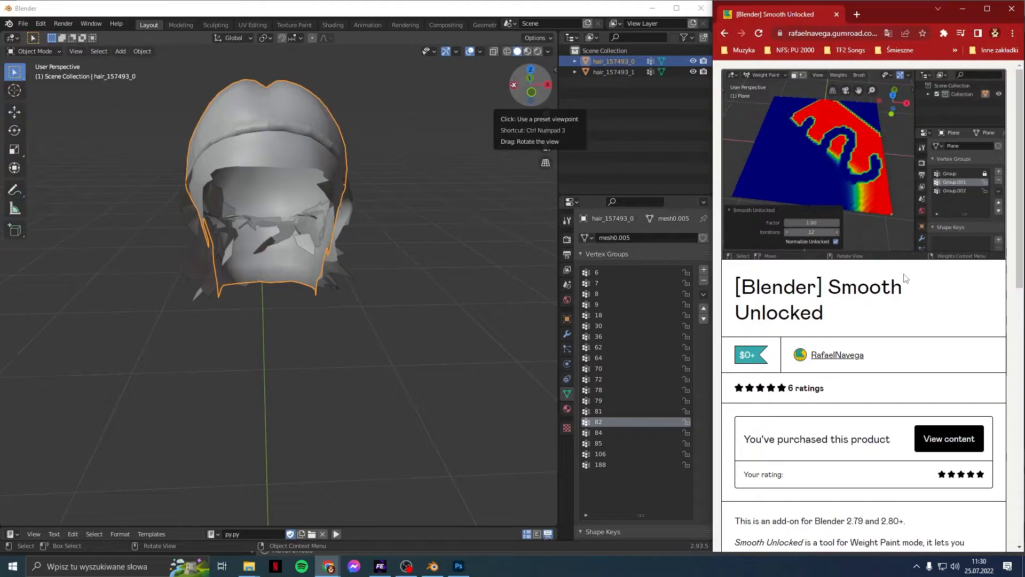
scroll(869, 347, down, 1)
scroll(869, 347, up, 1)
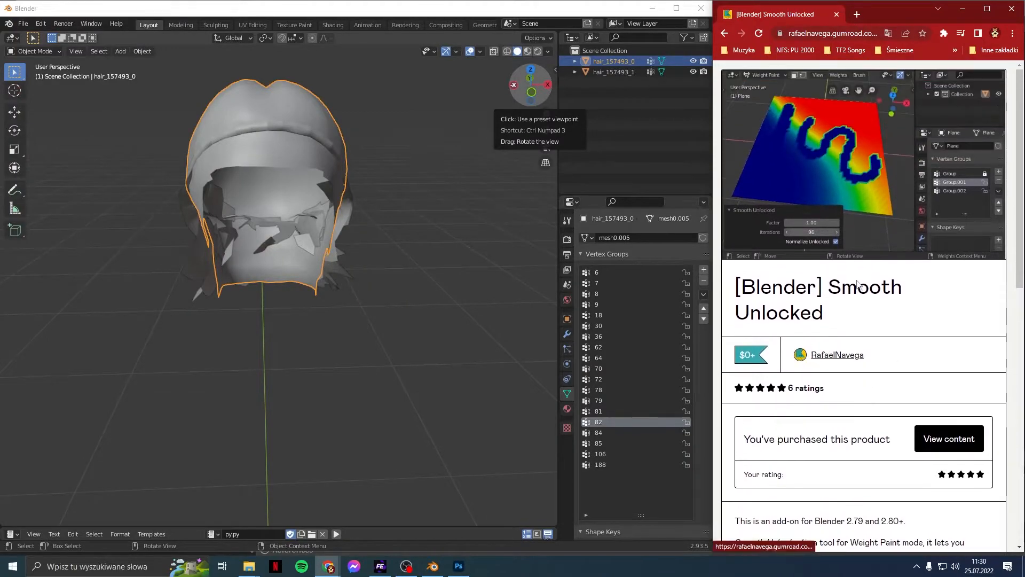
Step: Open the Skeletons spreadsheet in a new Chrome tab by searching 'skele'
click(857, 14)
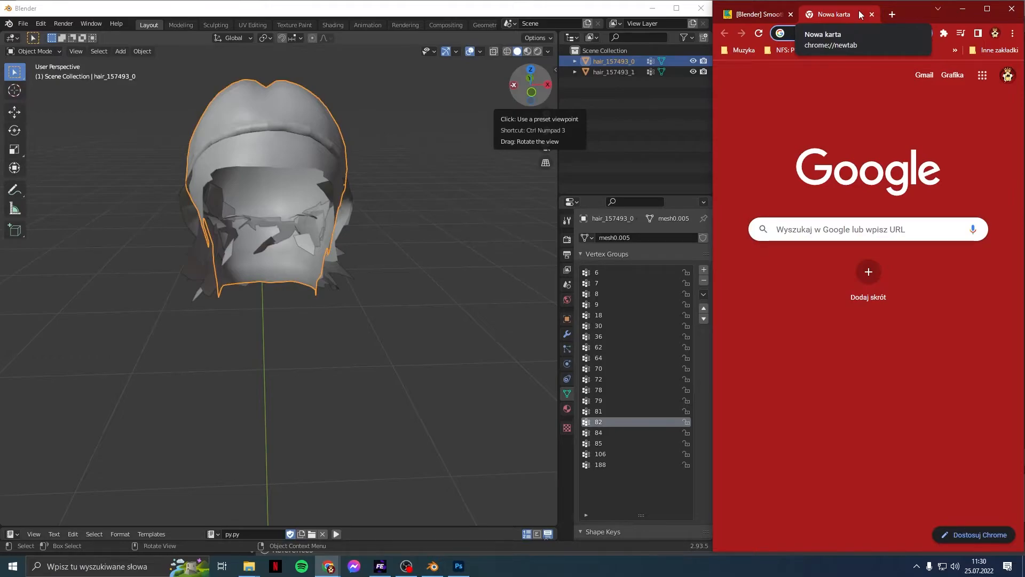
text(skele)
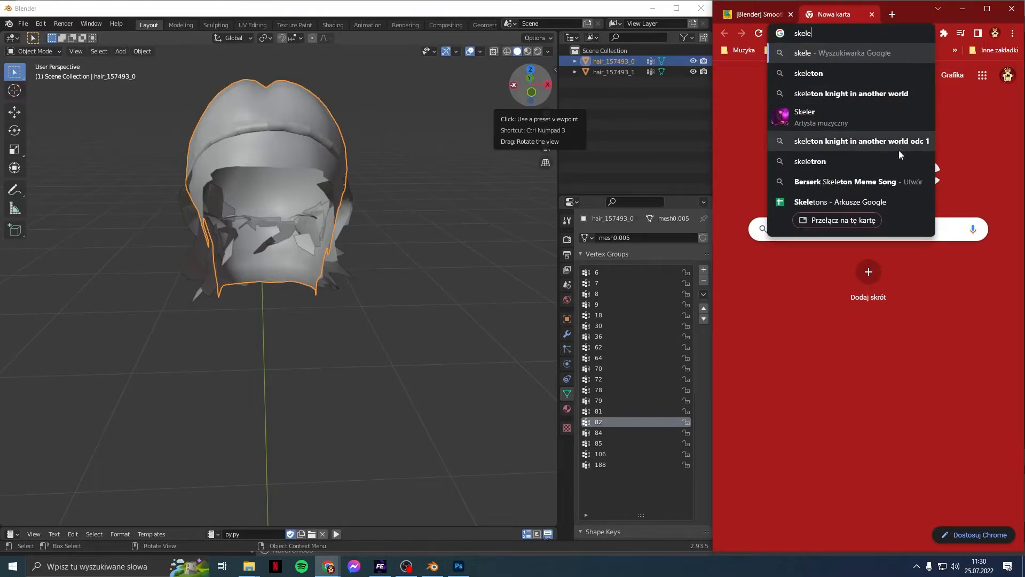
click(896, 194)
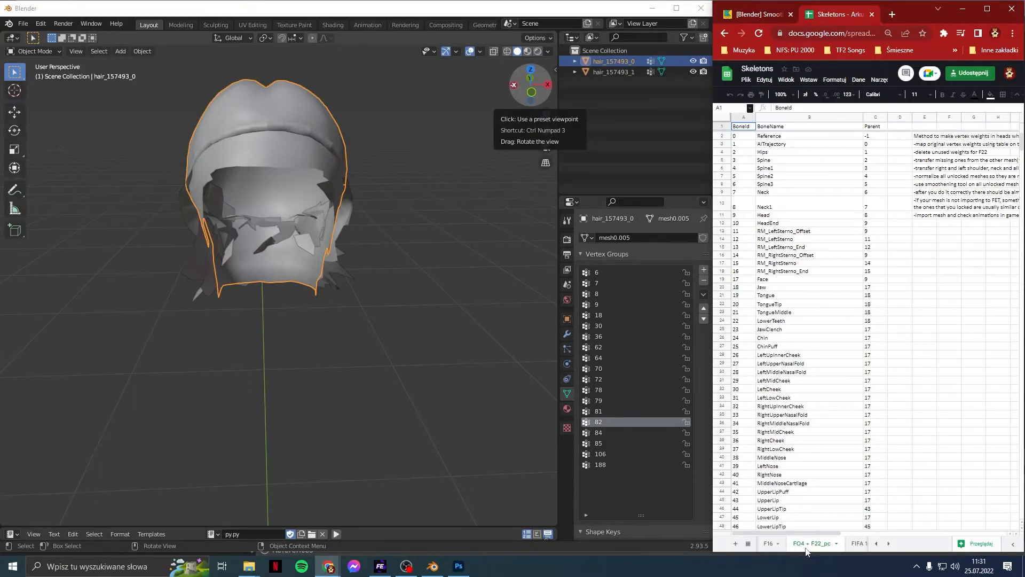
Step: Remove vertex groups 6 and 8 from hair_157493_0
click(607, 294)
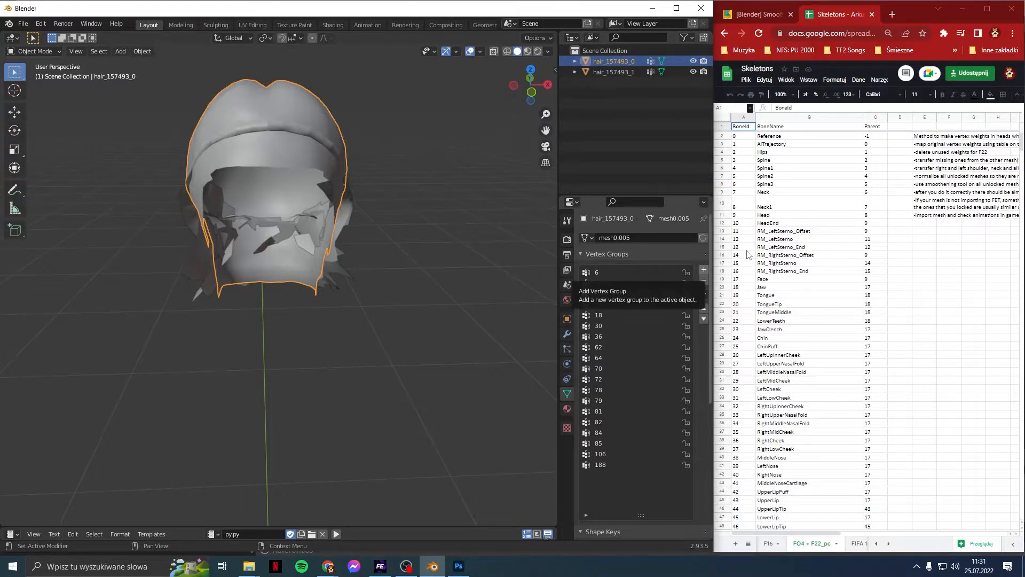
click(633, 275)
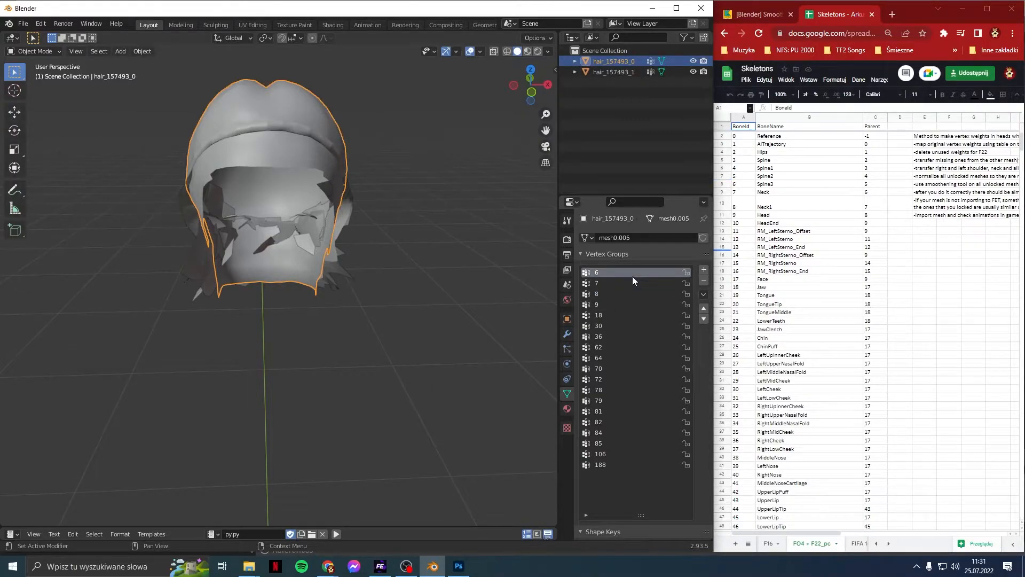
click(704, 281)
click(704, 281)
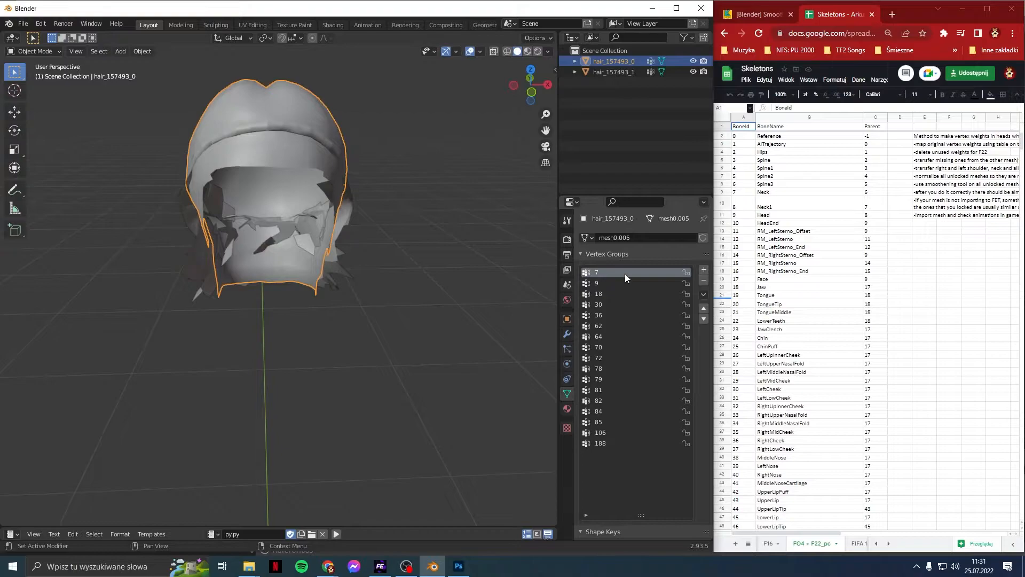
Step: Rename vertex groups 7, 9 and 18 to Neck, Head and Jaw from the sheet
click(777, 194)
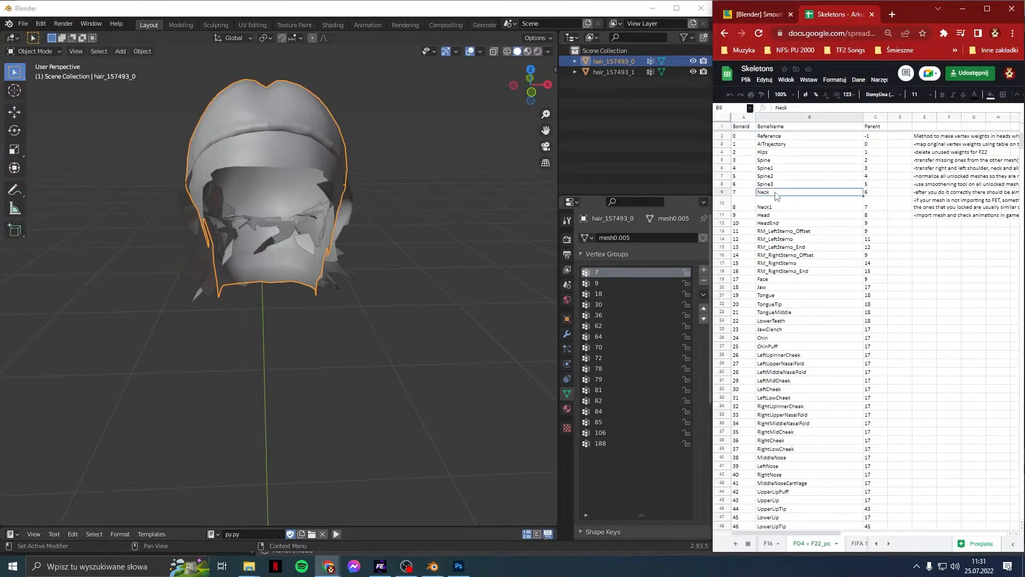
key(ctrl+c)
double_click(609, 274)
key(ctrl+v)
key(Return)
click(778, 217)
key(ctrl+c)
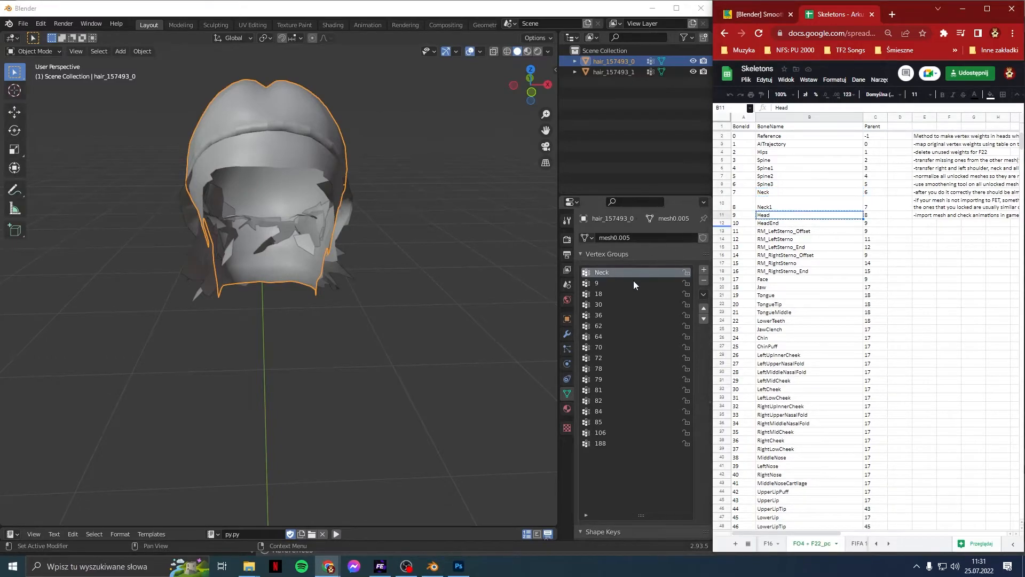
click(634, 282)
double_click(633, 282)
key(ctrl+v)
key(Return)
click(776, 288)
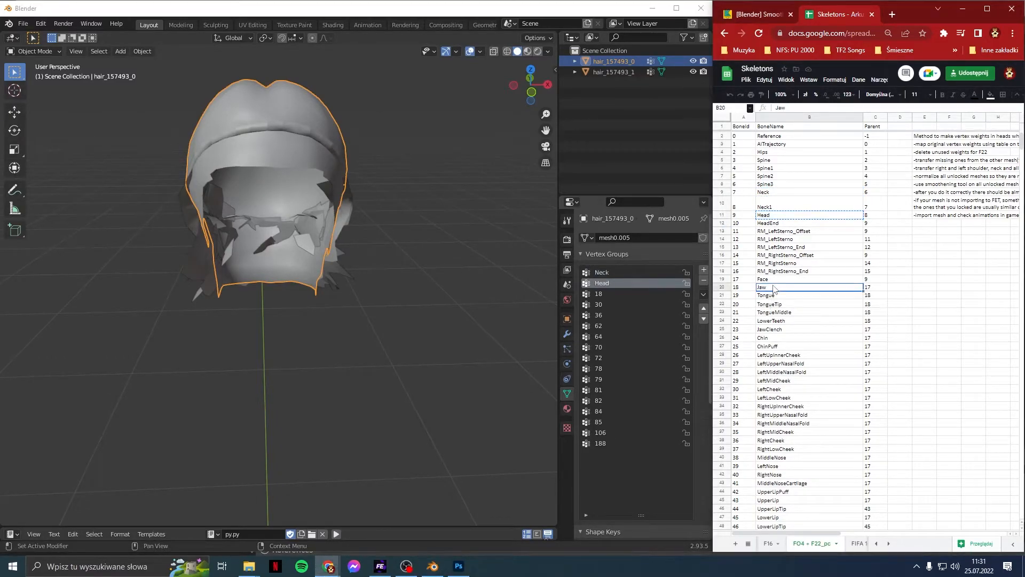
double_click(614, 296)
key(ctrl+v)
key(Return)
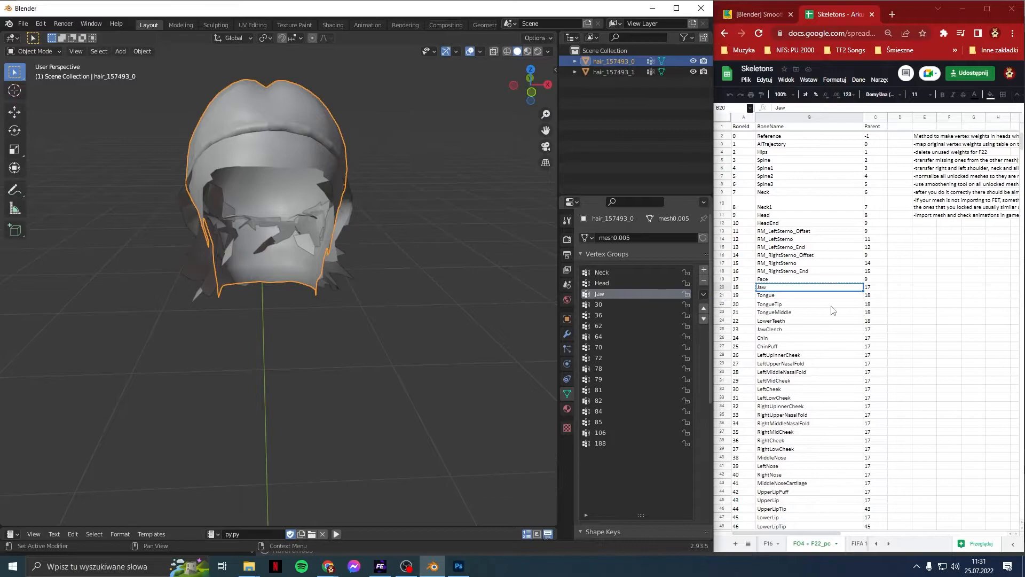
Step: Rename vertex groups 30 and 36 to LeftCheek and RightCheek
click(774, 390)
key(ctrl+c)
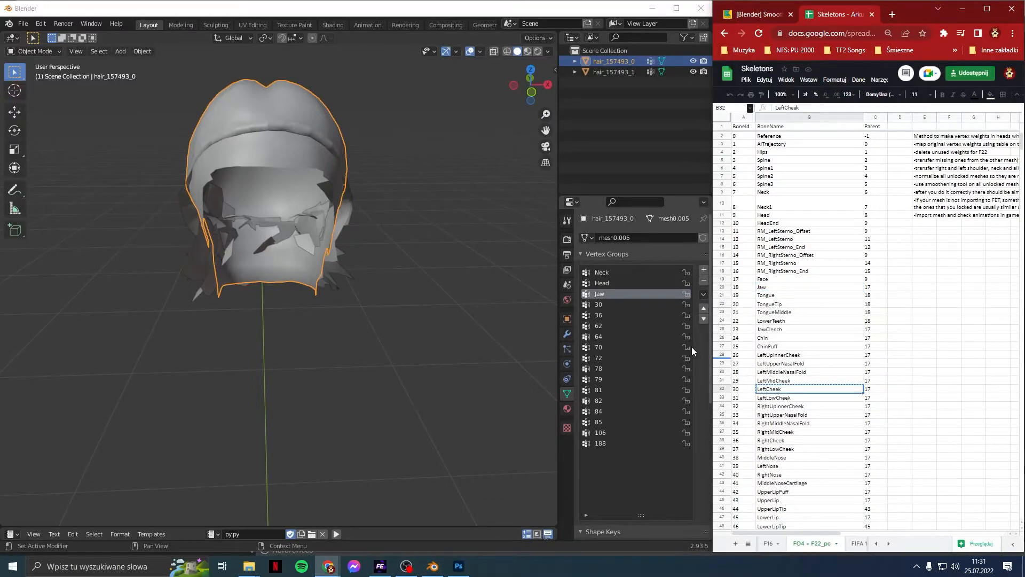
click(633, 307)
double_click(633, 304)
key(ctrl+v)
key(Return)
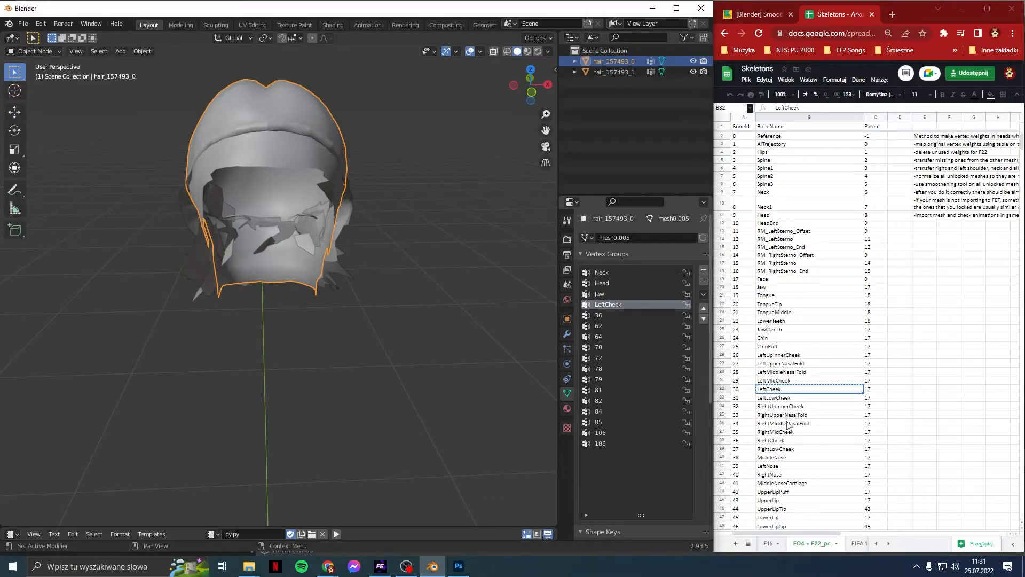
click(784, 442)
key(ctrl+c)
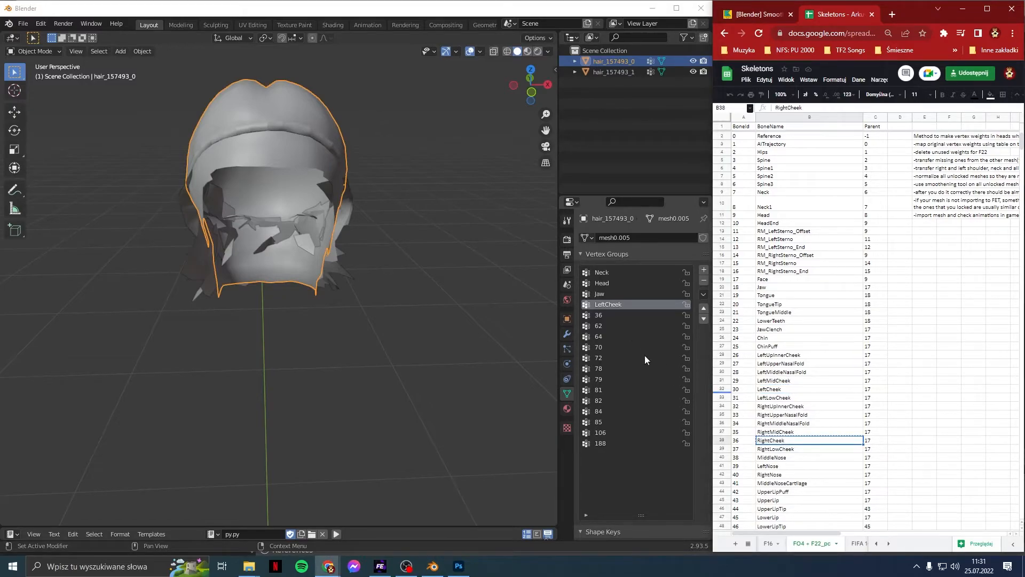
double_click(627, 315)
key(ctrl+v)
key(Return)
Step: Rename vertex groups 62 and 64 to LeftInnerEyebrow and LeftOuterEyebrow
scroll(763, 392, down, 5)
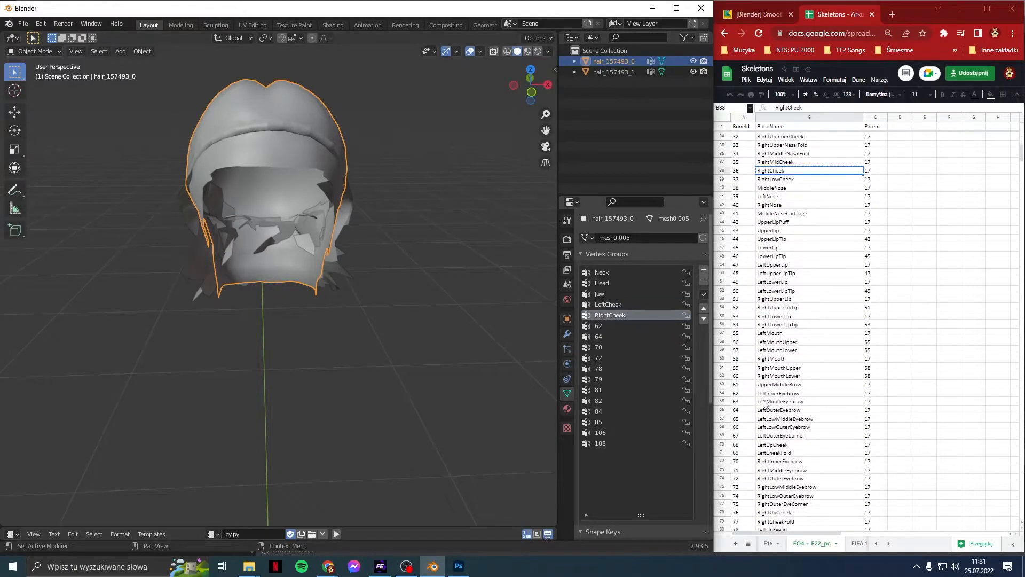
click(779, 395)
key(ctrl+c)
double_click(599, 325)
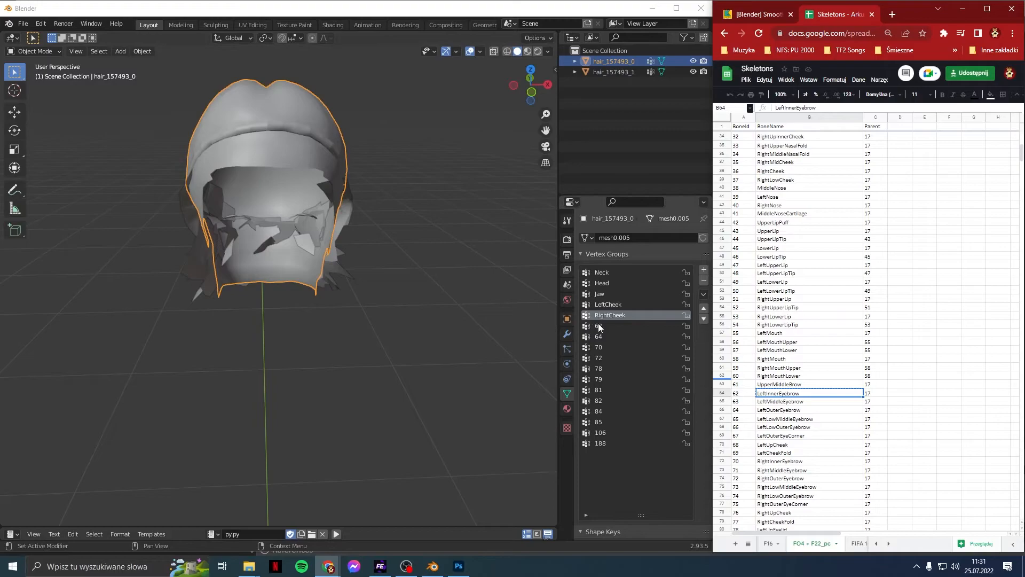
key(ctrl+v)
key(Return)
click(796, 410)
key(ctrl+c)
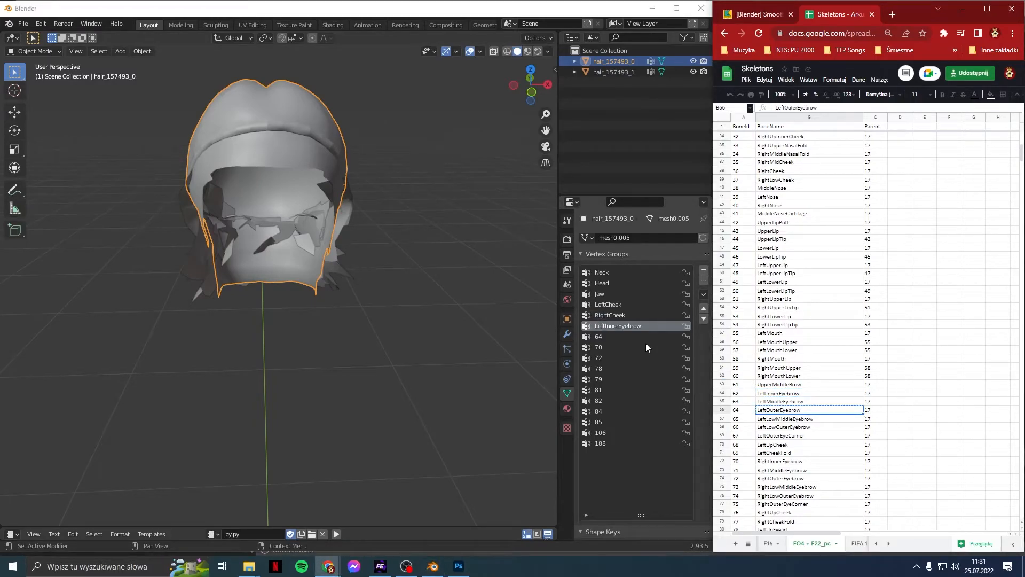
double_click(642, 338)
key(ctrl+v)
key(Return)
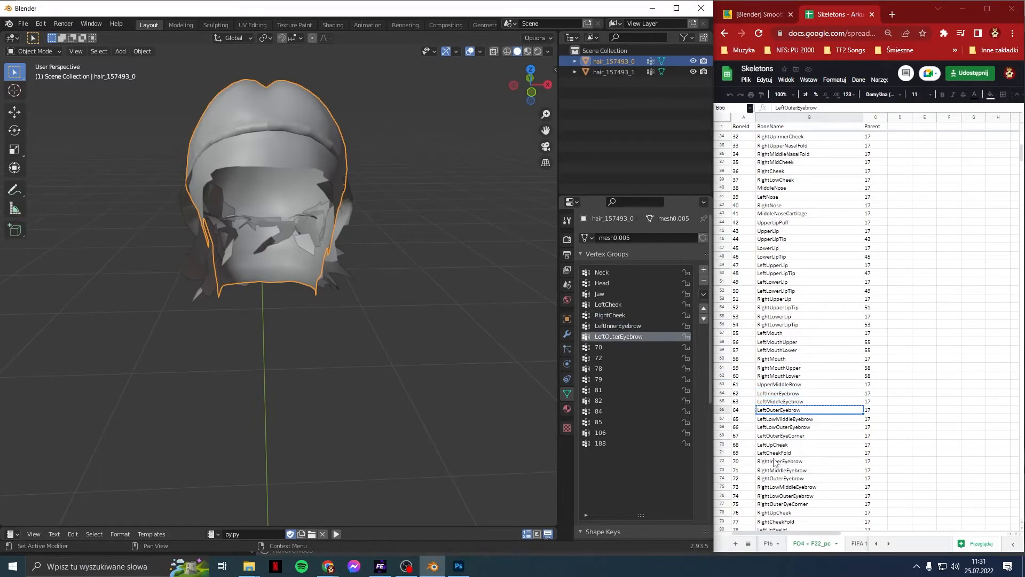
Step: Rename vertex groups 70 and 72 to RightInnerEyebrow and RightOuterEyebrow
click(777, 461)
key(ctrl+c)
double_click(620, 347)
key(ctrl+v)
key(Return)
click(763, 478)
key(ctrl+c)
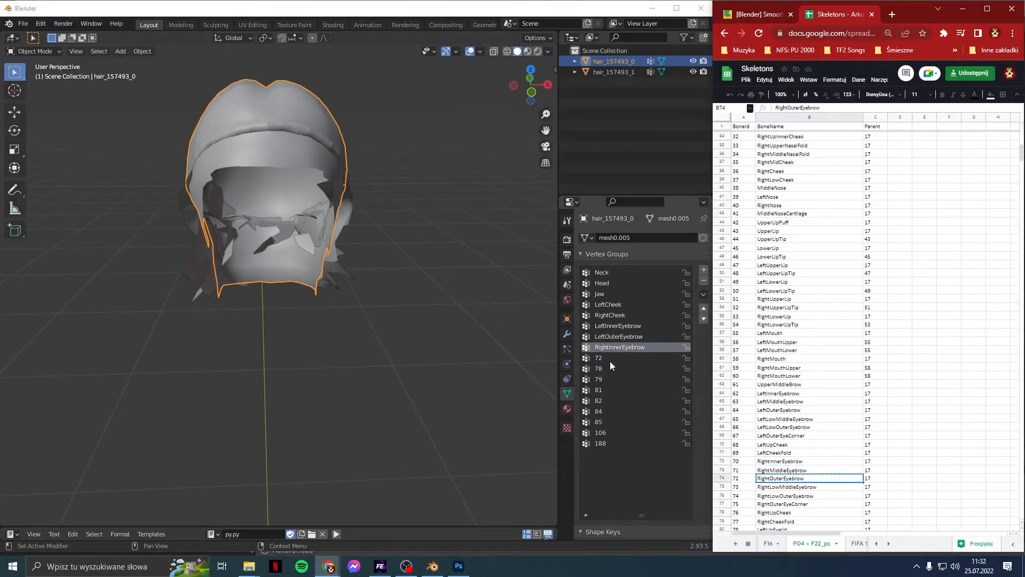
double_click(610, 359)
key(ctrl+v)
key(Return)
Step: Rename vertex groups 78 and 79 to LeftUpEyelid and LeftLowEyelid
scroll(779, 449, down, 1)
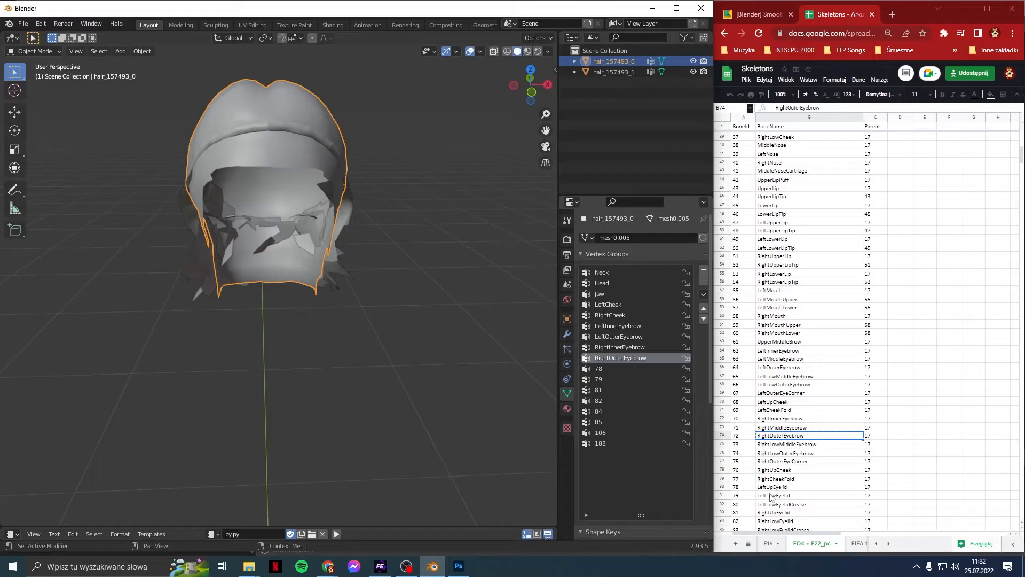
click(776, 488)
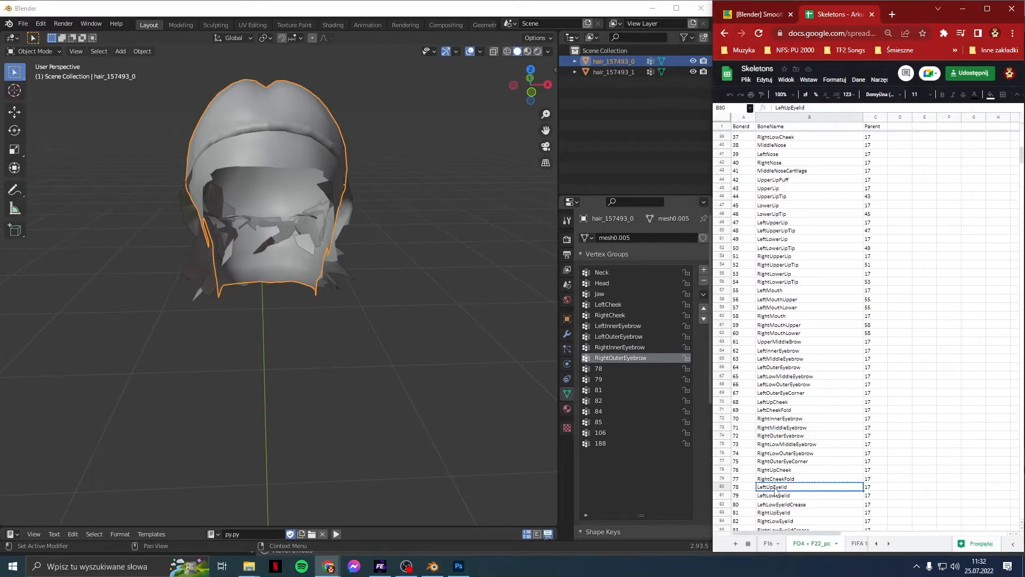
click(604, 378)
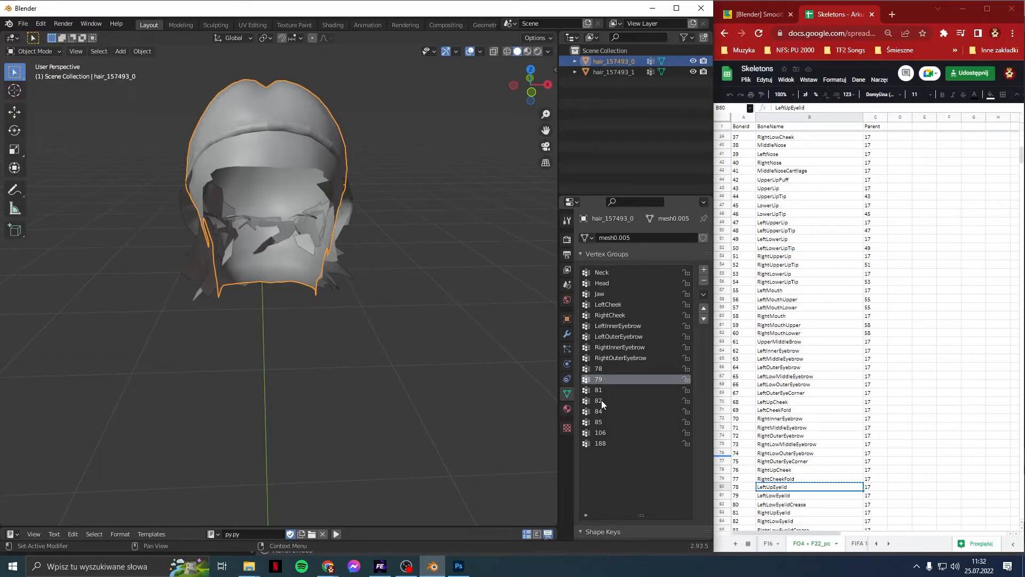
key(ctrl+v)
key(ctrl+z)
click(607, 371)
key(ctrl+v)
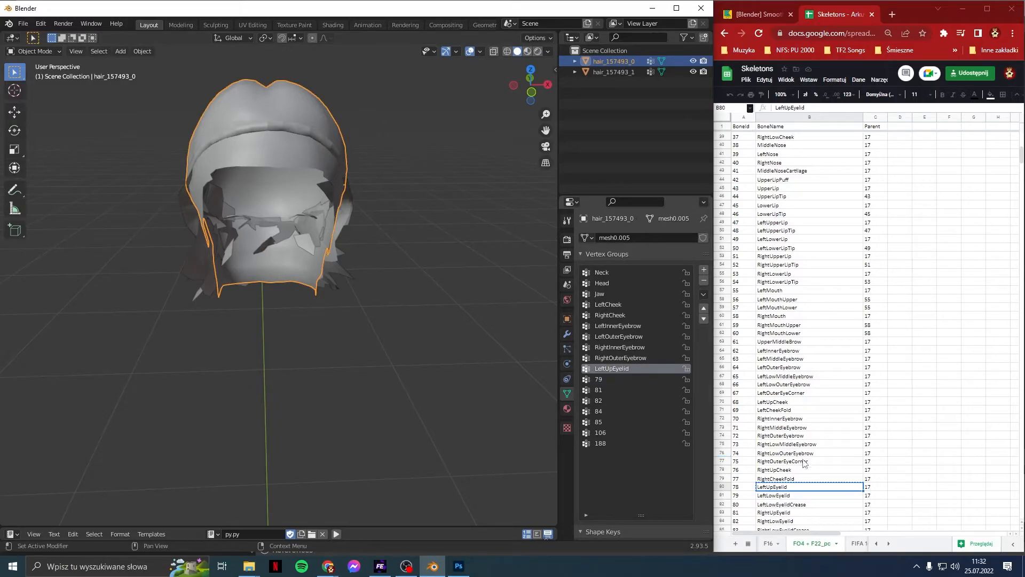
click(784, 496)
key(ctrl+c)
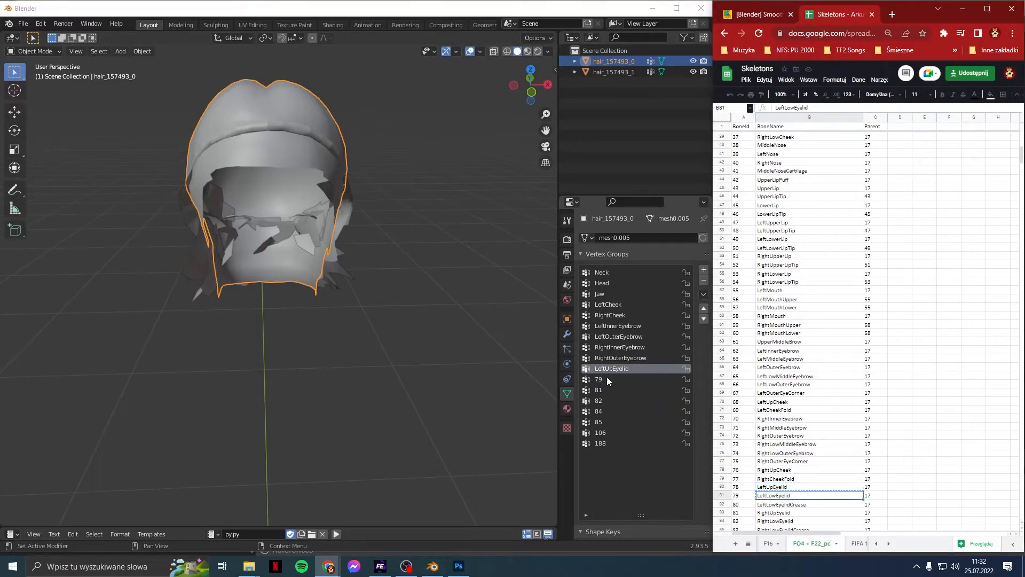
click(613, 379)
key(ctrl+v)
Step: Rename vertex groups 81 and 82 to RightUpEyelid and RightLowEyelid
scroll(792, 410, down, 4)
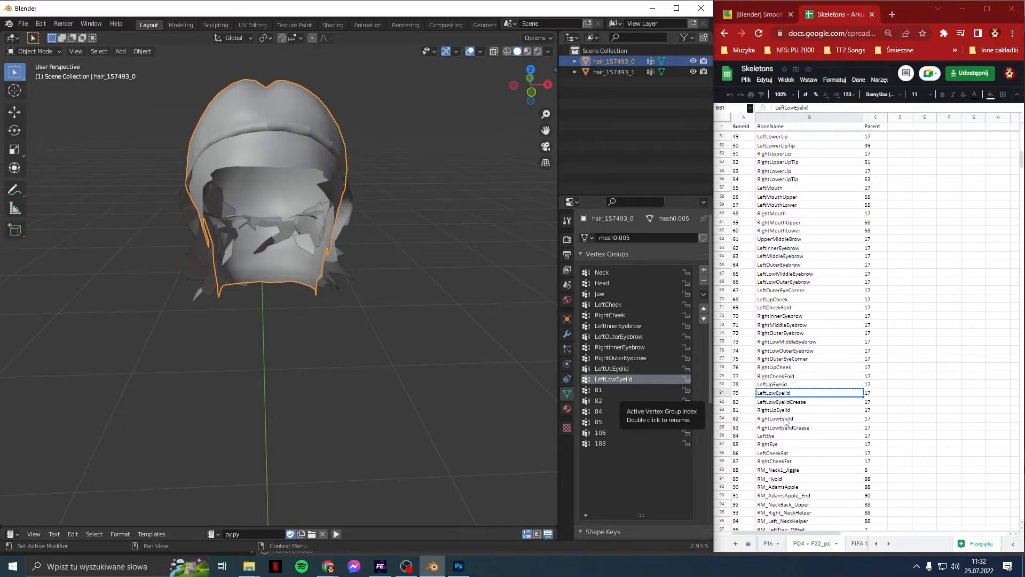
click(792, 410)
key(ctrl+c)
click(597, 390)
key(ctrl+v)
click(792, 418)
key(ctrl+c)
click(598, 401)
key(ctrl+v)
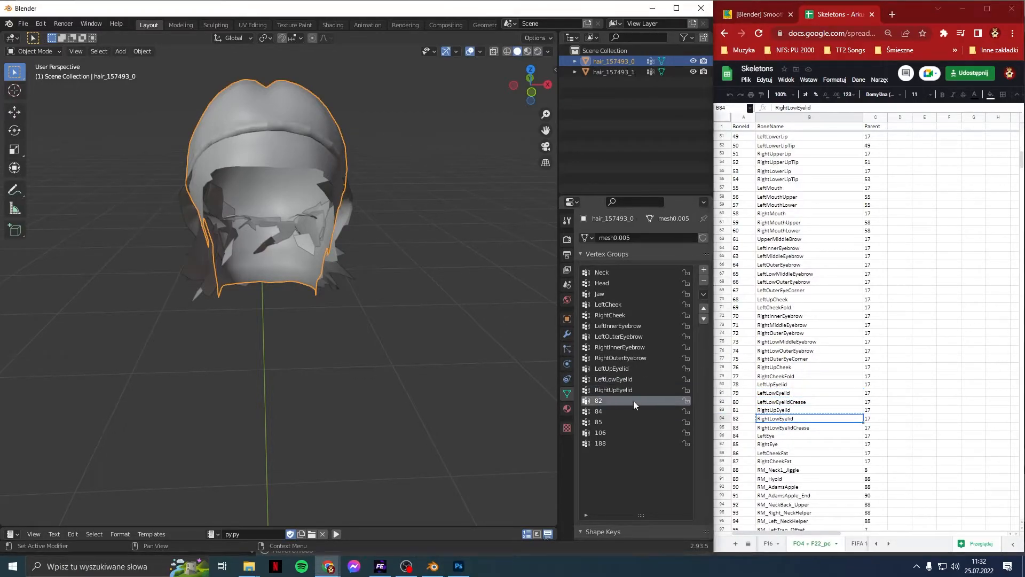
Step: Rename groups 84 and 85 to LeftEye and RightEye, then delete both eye groups
click(768, 435)
key(ctrl+c)
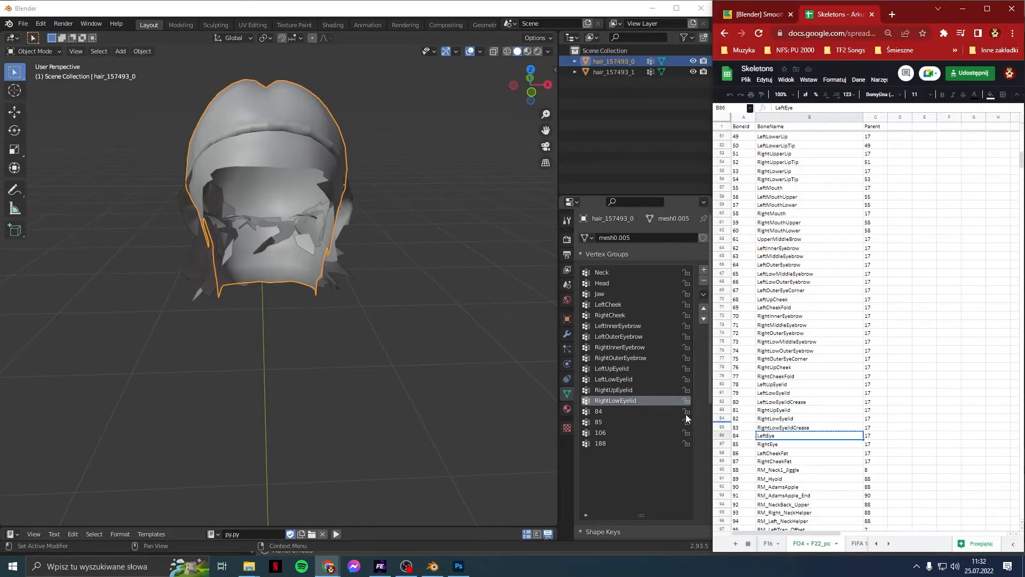
click(657, 411)
key(ctrl+v)
click(781, 446)
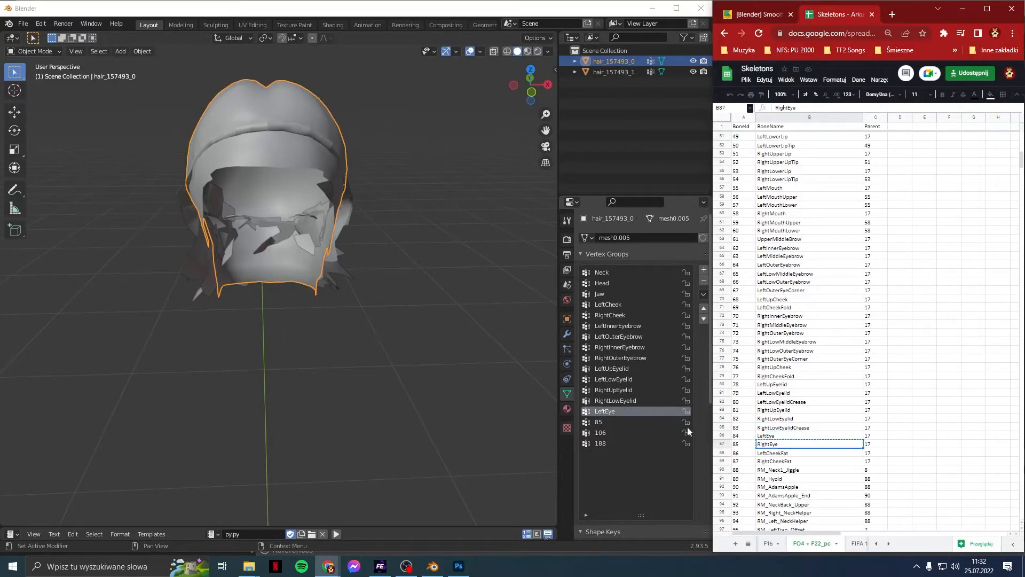
key(ctrl+c)
key(ctrl+v)
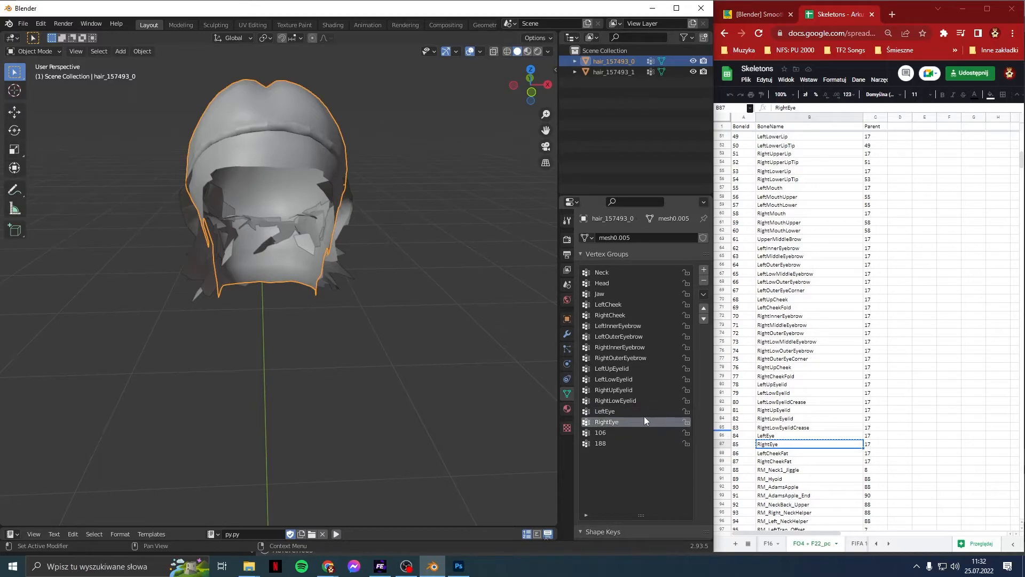
click(704, 281)
click(704, 281)
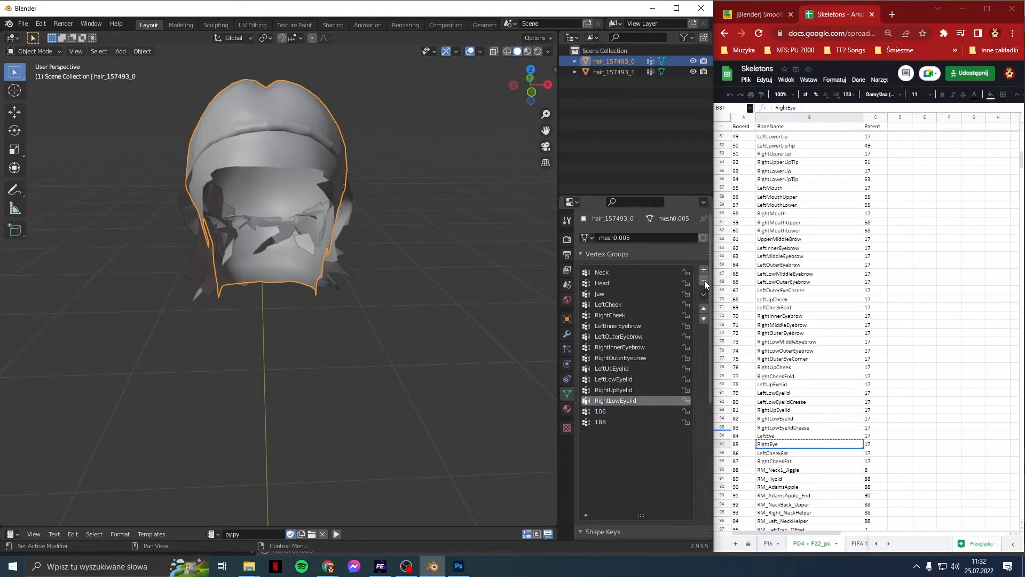
Step: Rename vertex groups 106 and 188 to LeftShoulder and RightShoulder
scroll(783, 449, down, 3)
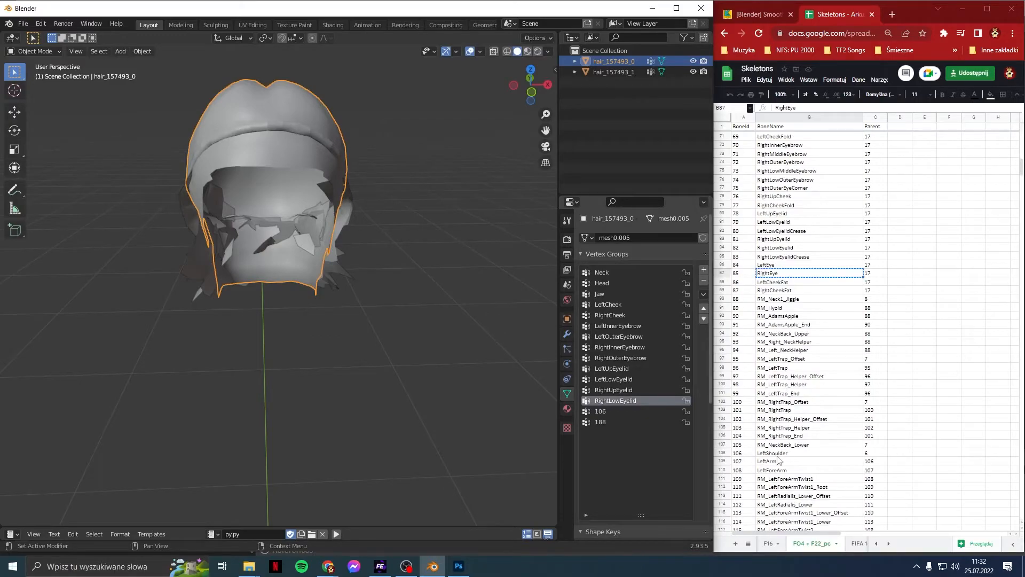
click(784, 453)
click(644, 414)
key(ctrl+v)
scroll(751, 455, down, 9)
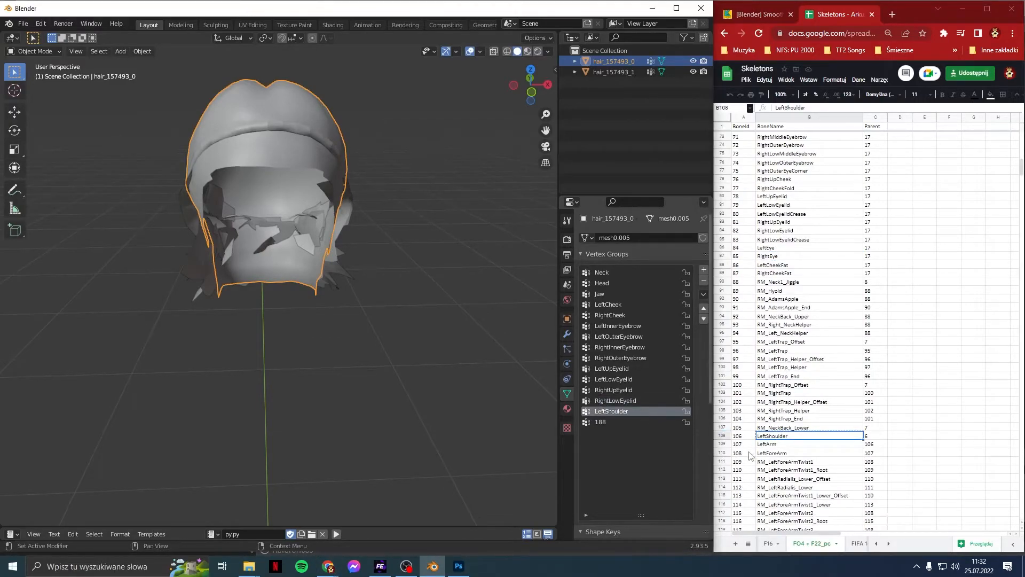
scroll(751, 455, down, 5)
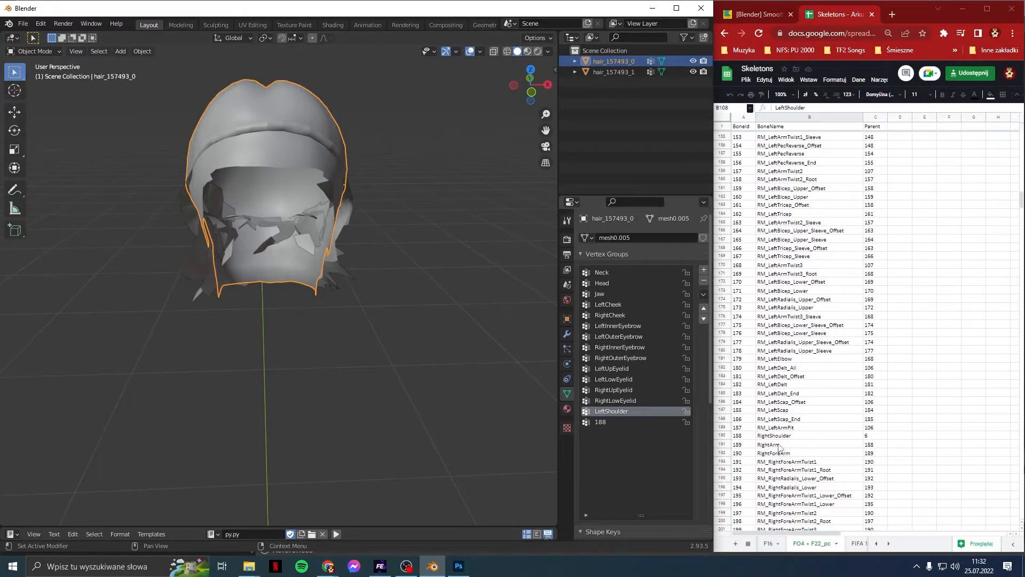
click(776, 435)
click(613, 422)
key(ctrl+v)
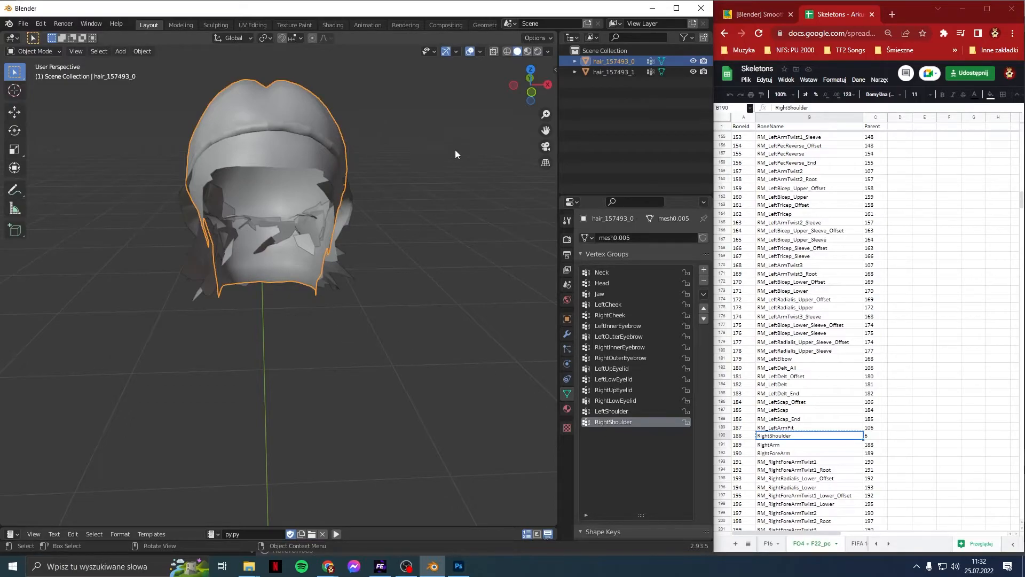
Step: Hide hair_157493_1 so only hair_157493_0 is visible
click(598, 139)
click(692, 72)
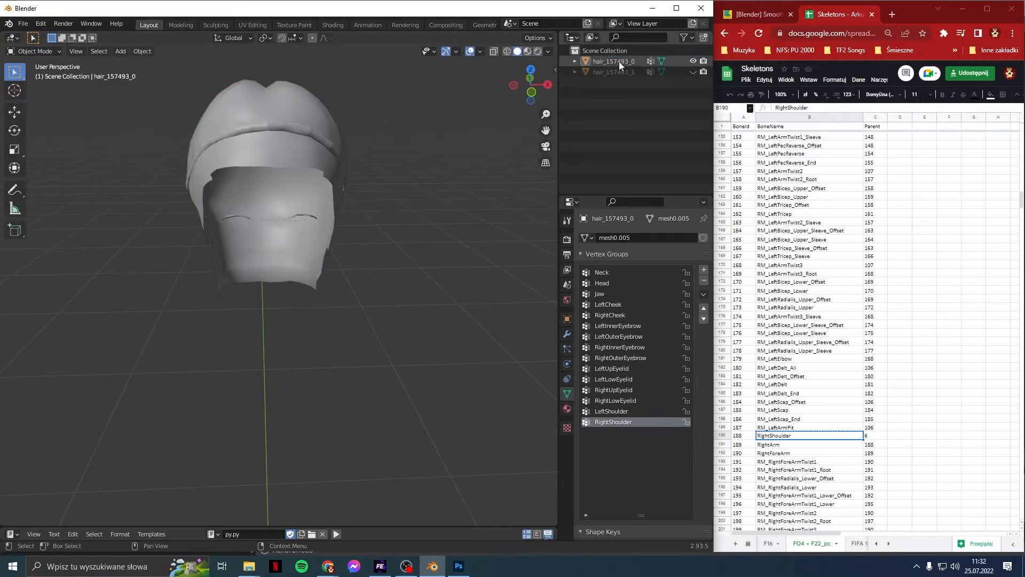
middle_drag(446, 206, 441, 235)
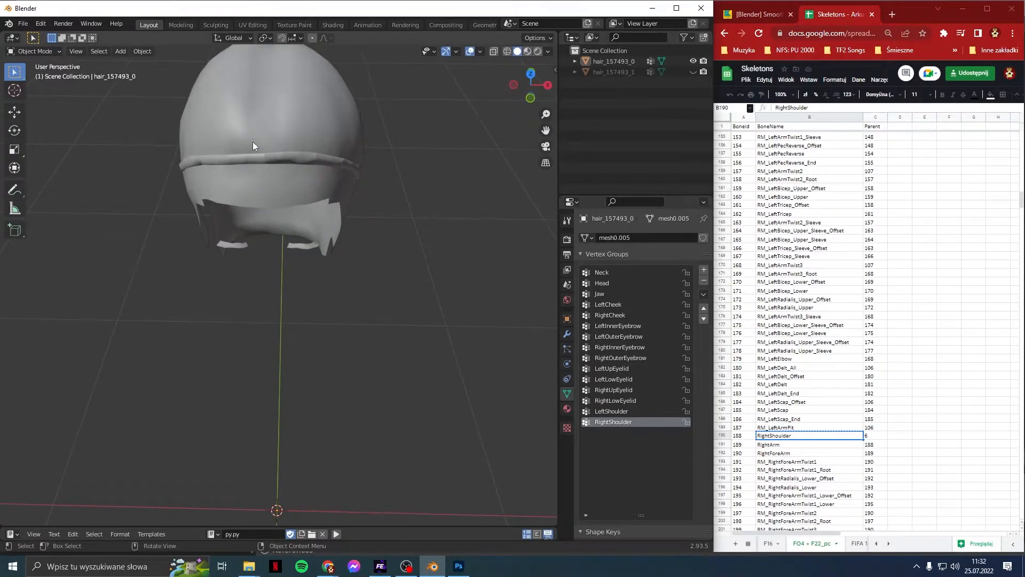
mouse_move(388, 169)
middle_down()
mouse_move(316, 128)
mouse_move(275, 127)
mouse_move(331, 130)
mouse_move(298, 142)
mouse_move(309, 130)
mouse_move(362, 131)
mouse_move(367, 166)
mouse_move(410, 164)
mouse_move(366, 148)
mouse_move(389, 162)
middle_up()
Step: Put hair_157493_0 into Weight Paint mode and bring up the Weights menu
click(294, 130)
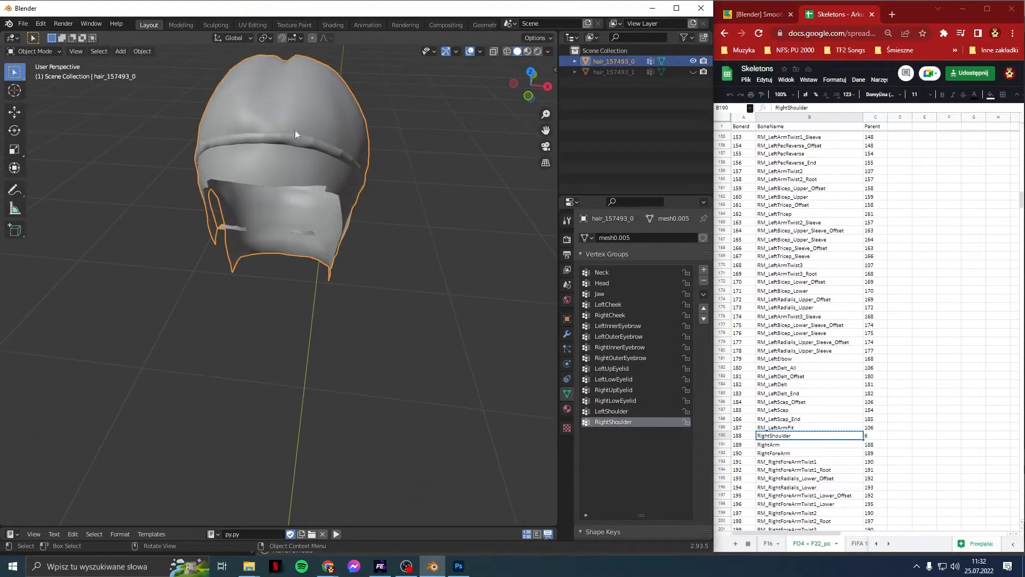
click(51, 49)
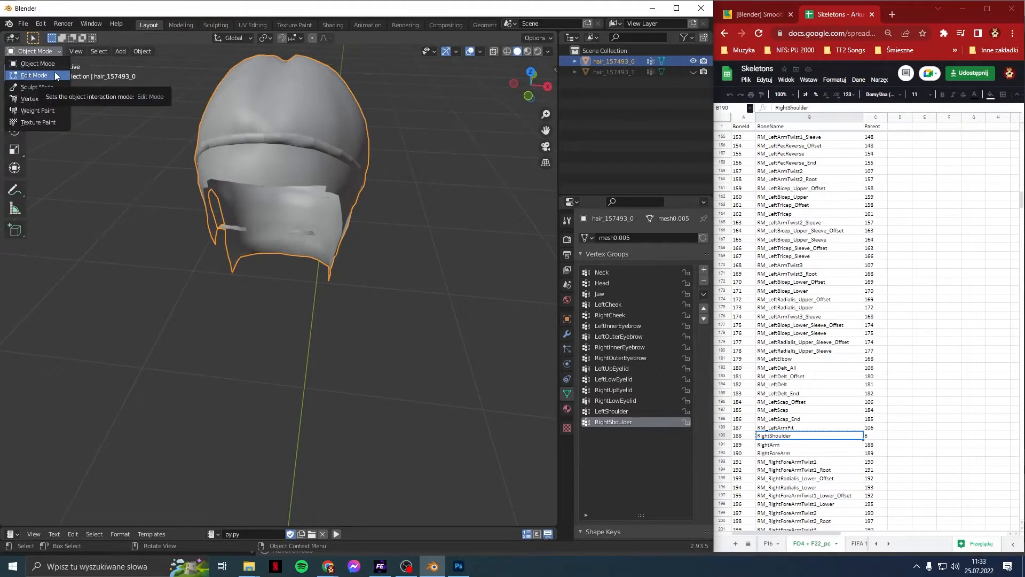
click(38, 111)
middle_drag(169, 160, 155, 134)
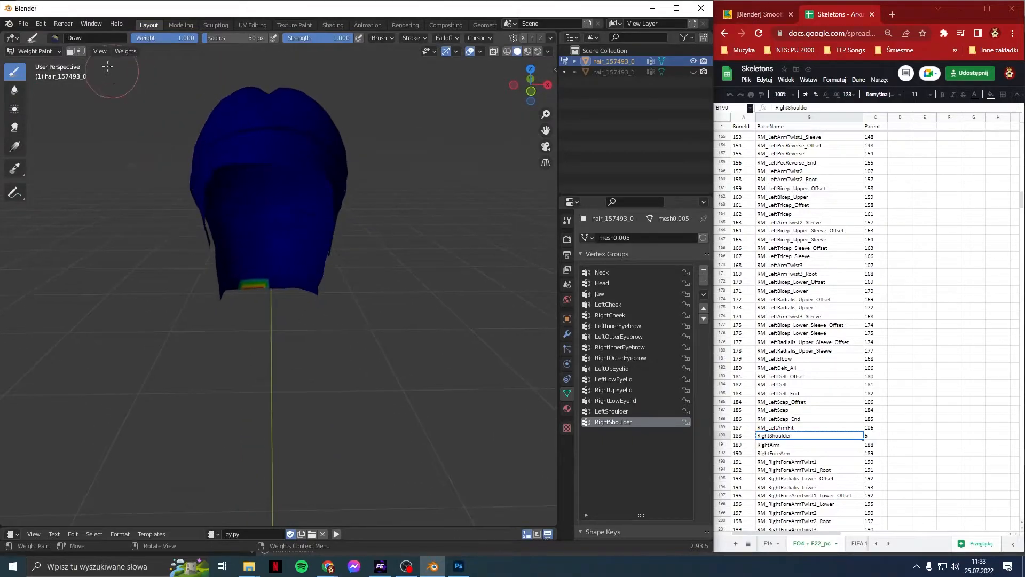
click(114, 53)
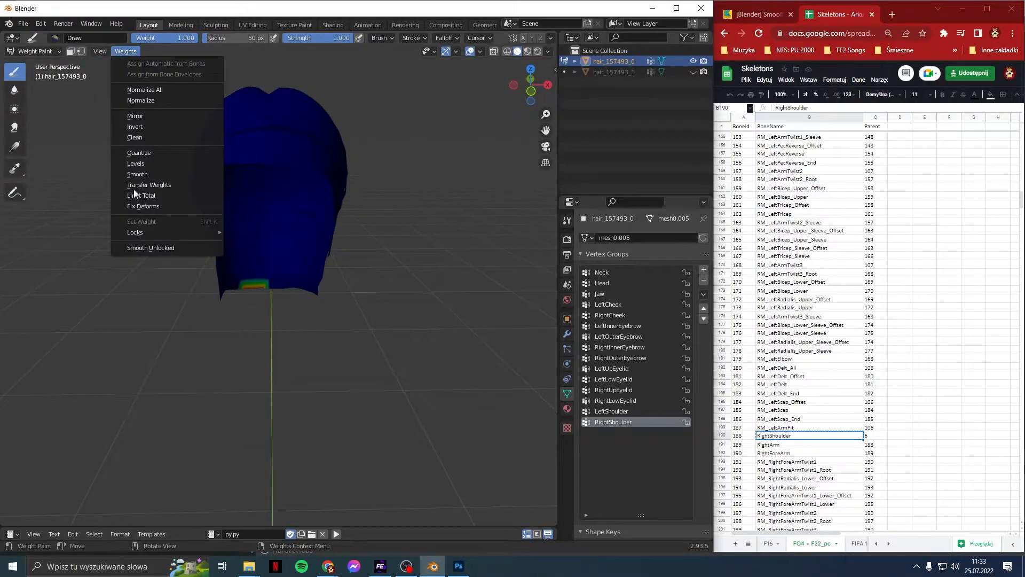
click(157, 249)
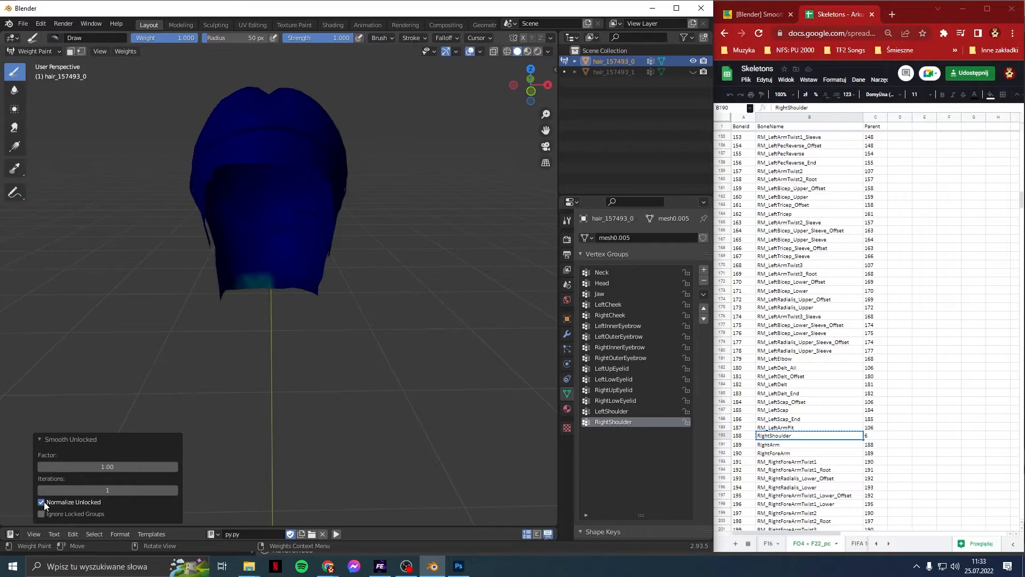
click(81, 490)
key(Return)
click(645, 270)
key(Down)
key(Down)
key(Down)
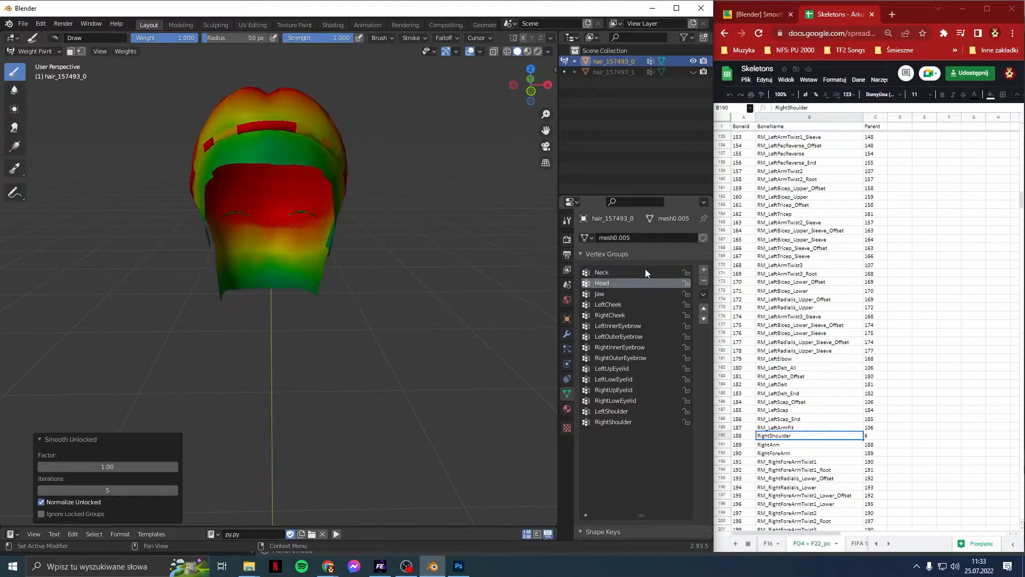
key(Down)
key(Down)
key(Down)
key(Down)
key(Down)
key(Down)
key(Down)
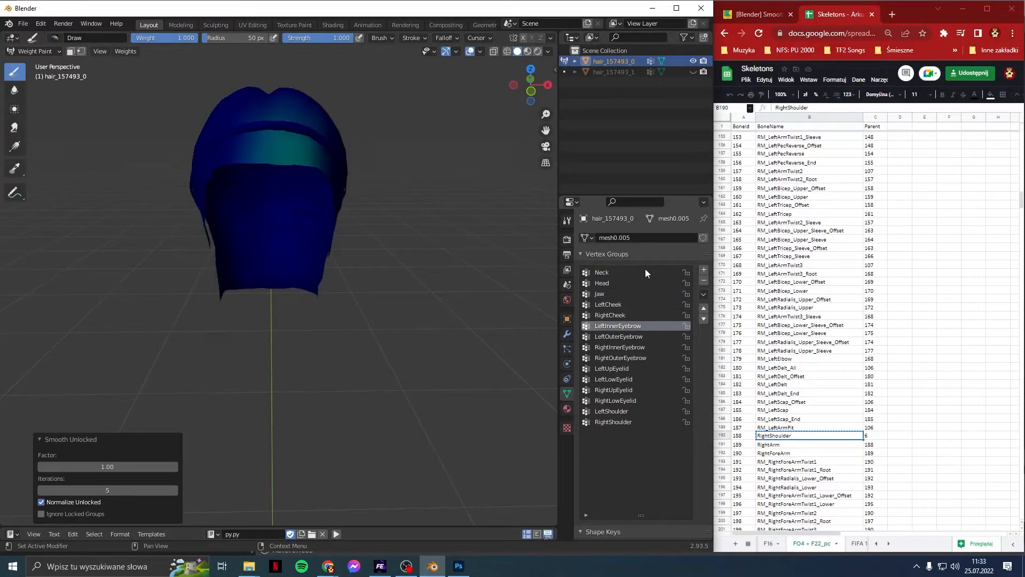
key(Down)
key(Down)
key(Down)
key(Down)
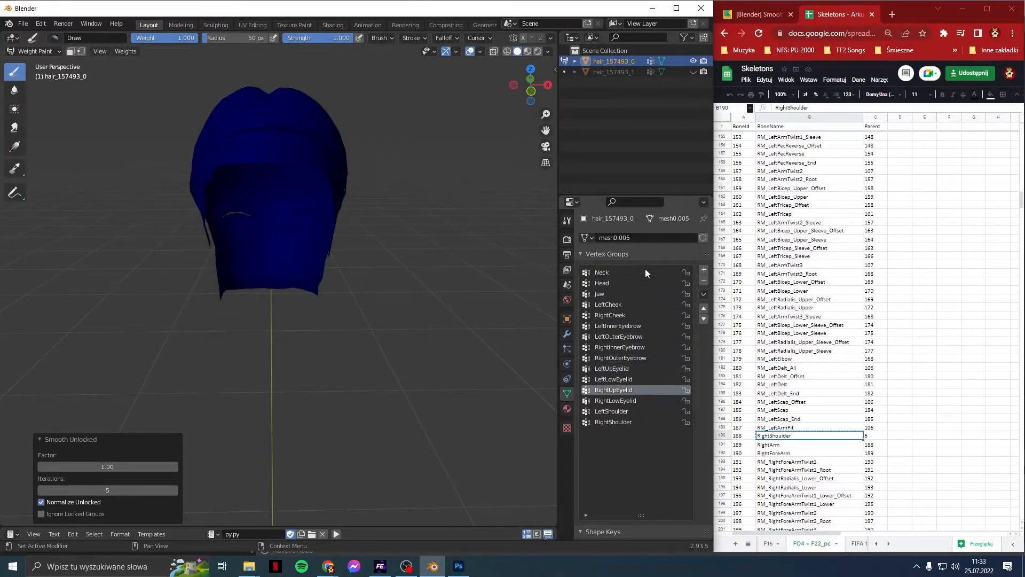
key(Up)
key(Up)
key(Up)
key(Up)
key(Up)
key(Up)
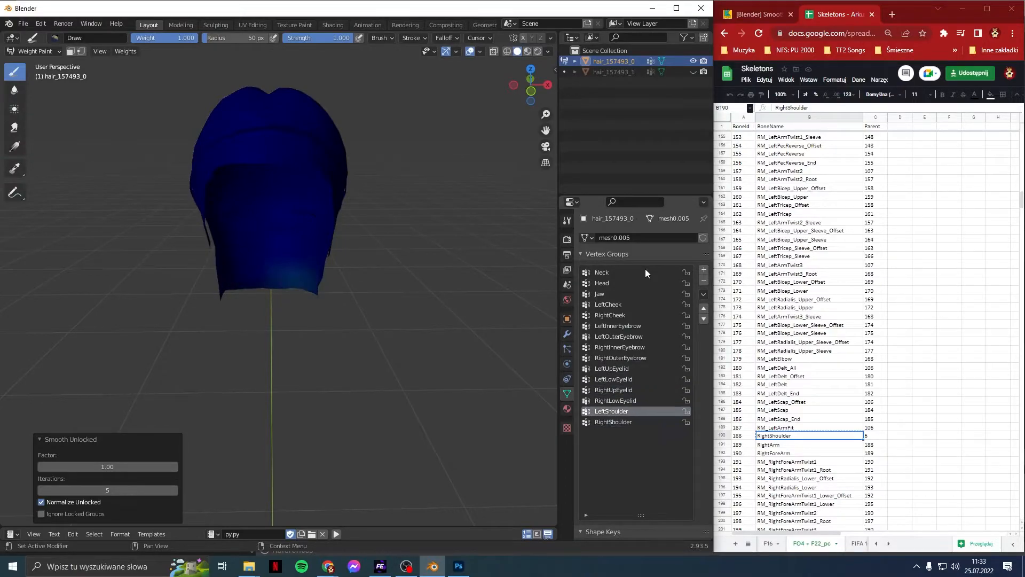
key(Down)
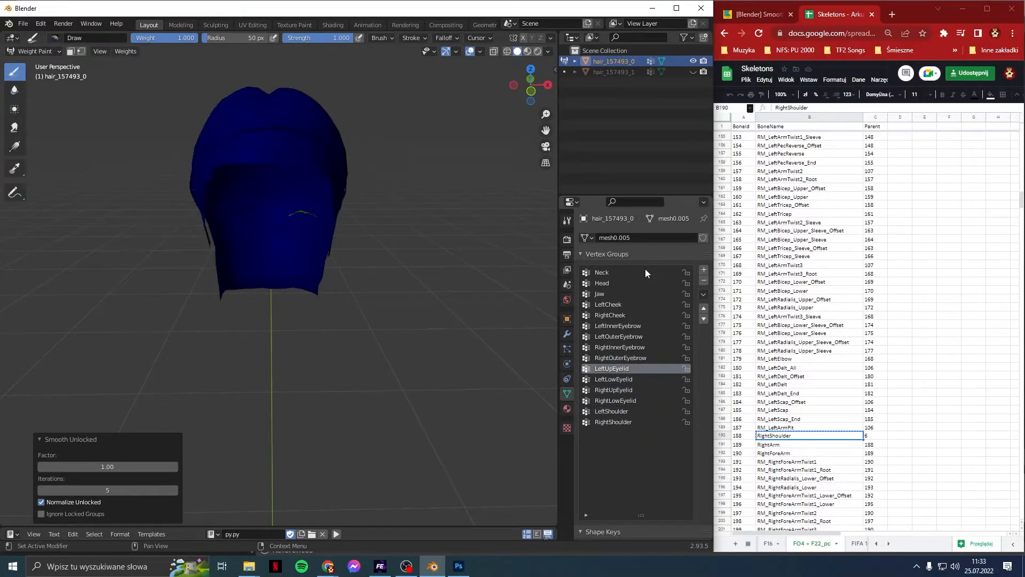
key(Down)
key(Up)
key(Up)
key(Up)
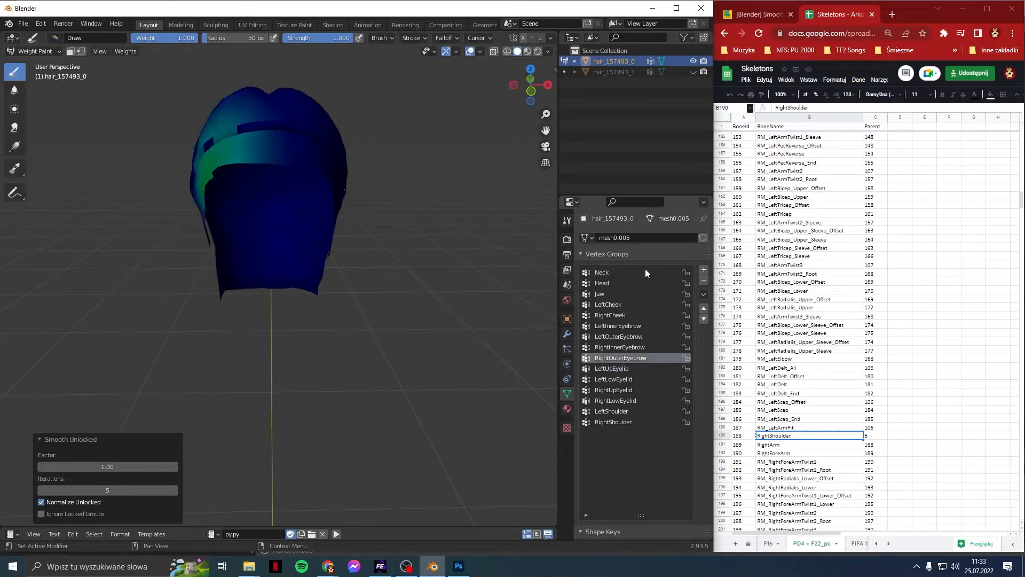
key(Down)
key(Down)
key(Down)
key(Up)
key(Down)
key(Down)
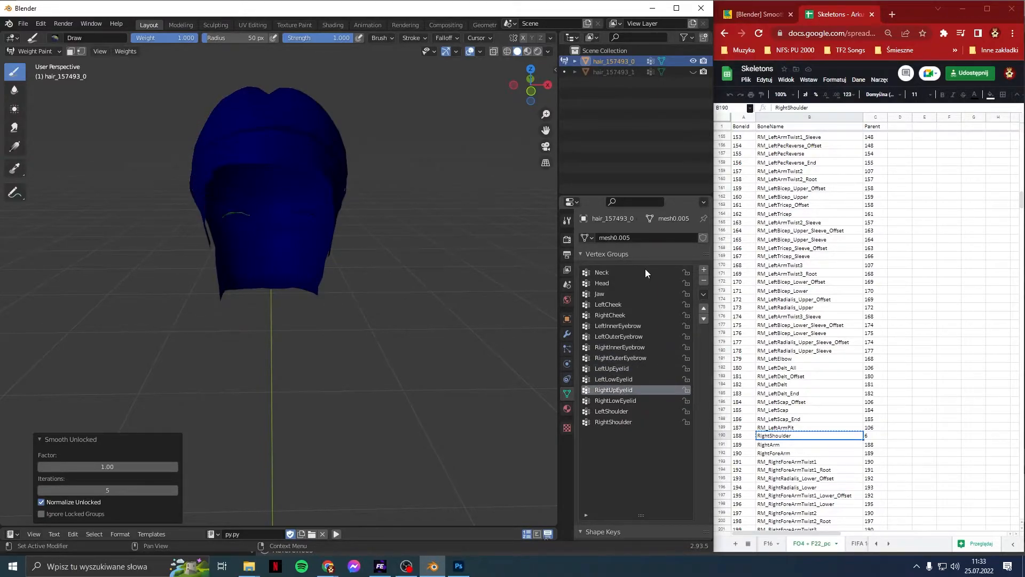
key(Down)
key(Up)
key(Up)
key(Up)
key(Down)
key(Down)
key(Down)
key(Up)
key(Up)
key(Up)
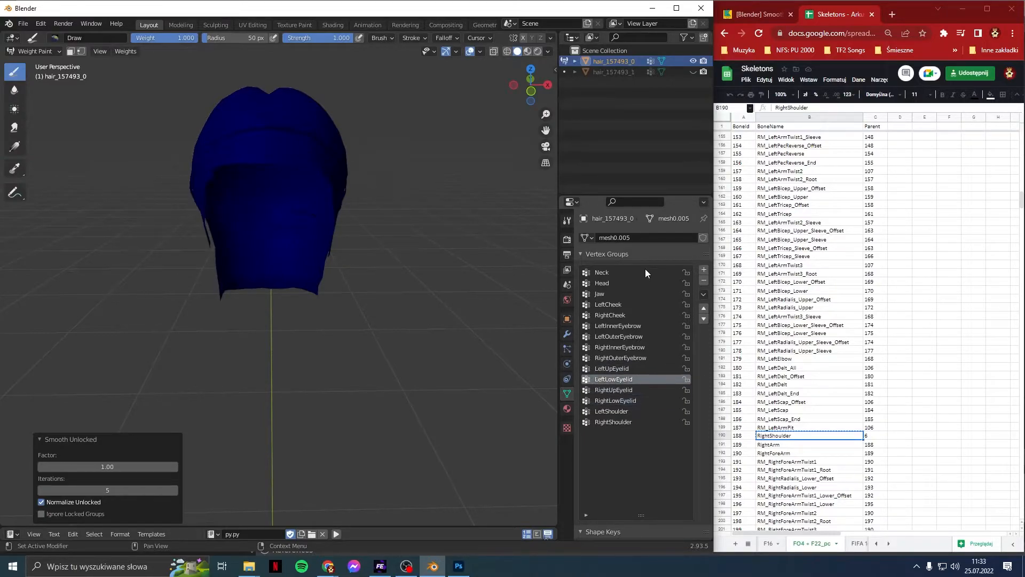
key(Down)
key(Down)
key(Down)
key(Down)
key(Up)
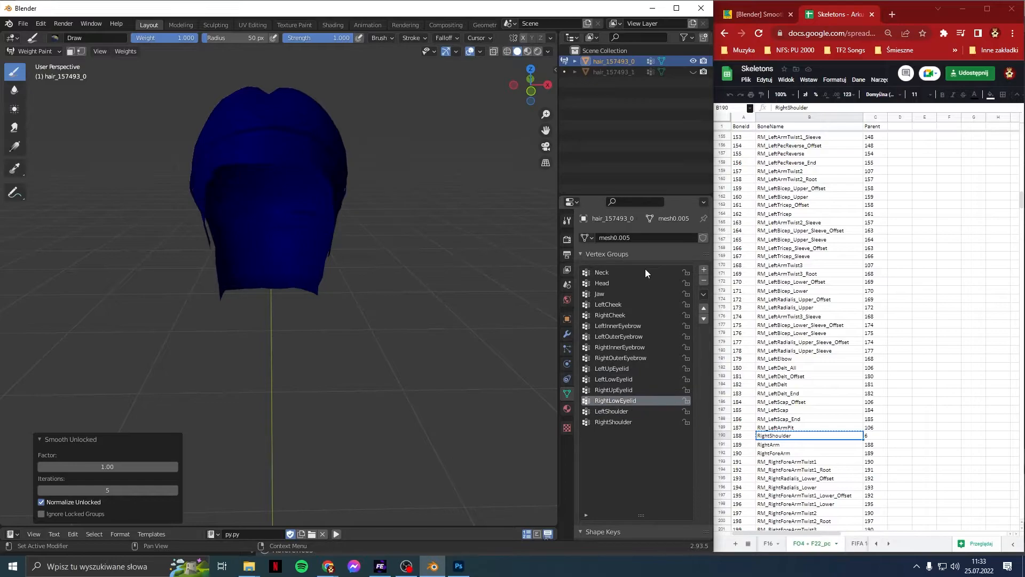
key(Down)
key(Down)
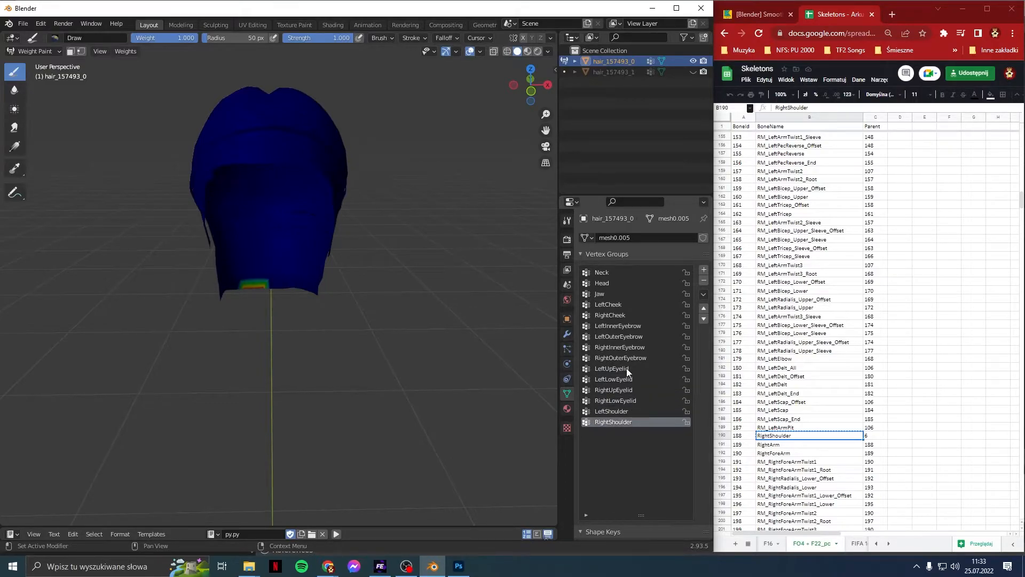
Step: Lock the LeftUpEyelid group and compare the eyebrow groups' weights, ending on LeftInnerEyebrow
click(686, 369)
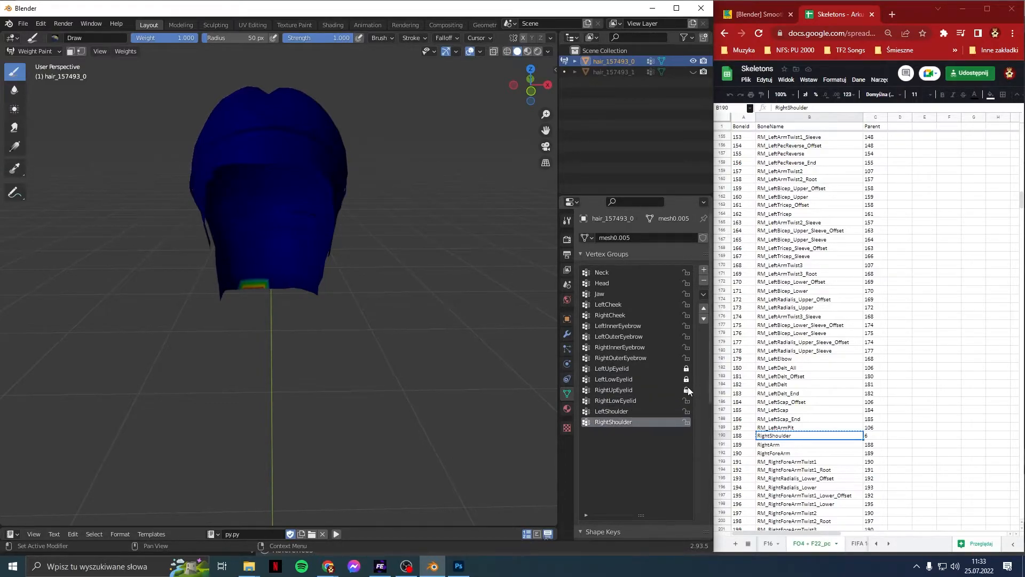
click(662, 336)
click(657, 346)
click(656, 357)
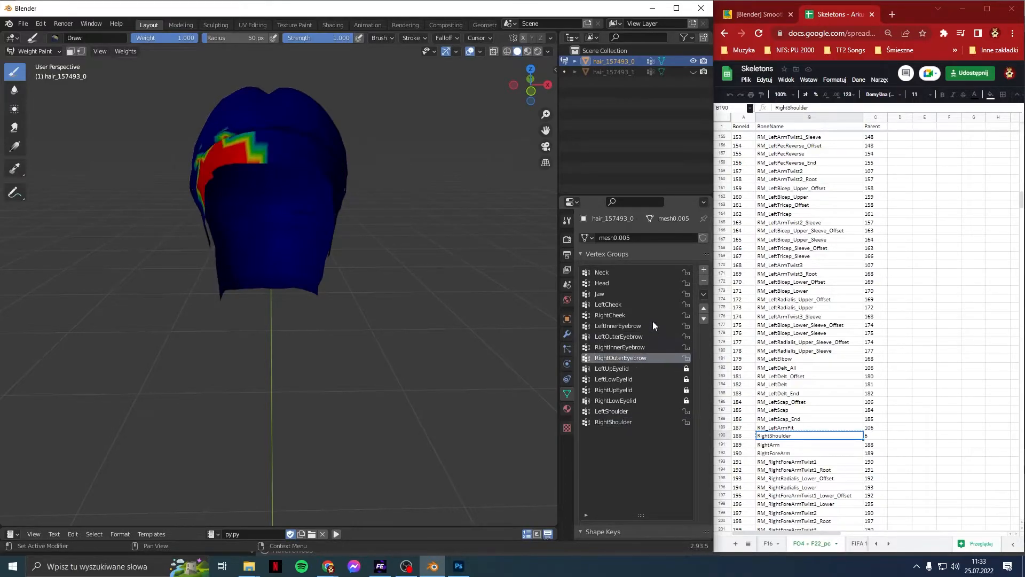
click(652, 325)
click(648, 336)
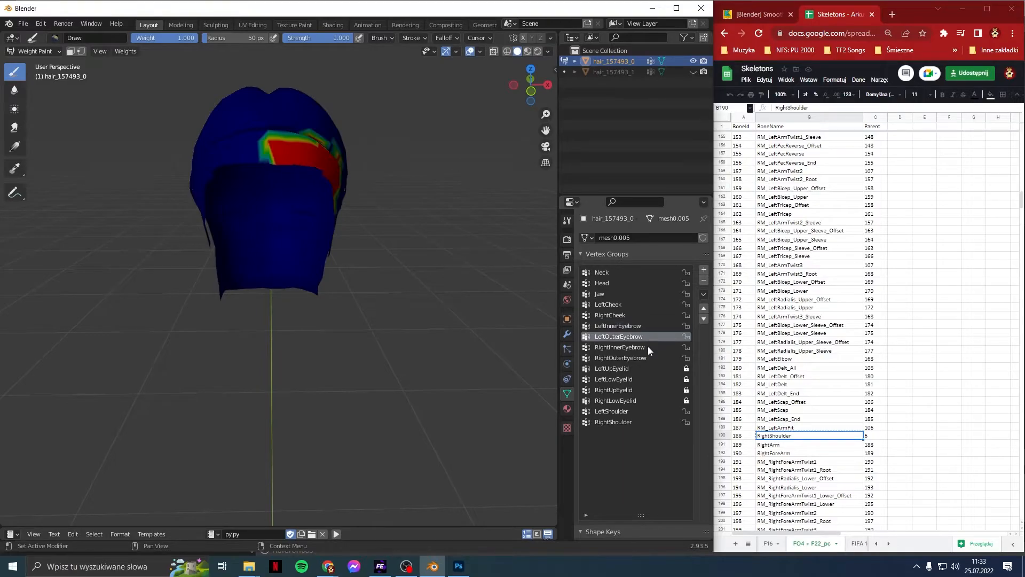
click(649, 346)
click(646, 357)
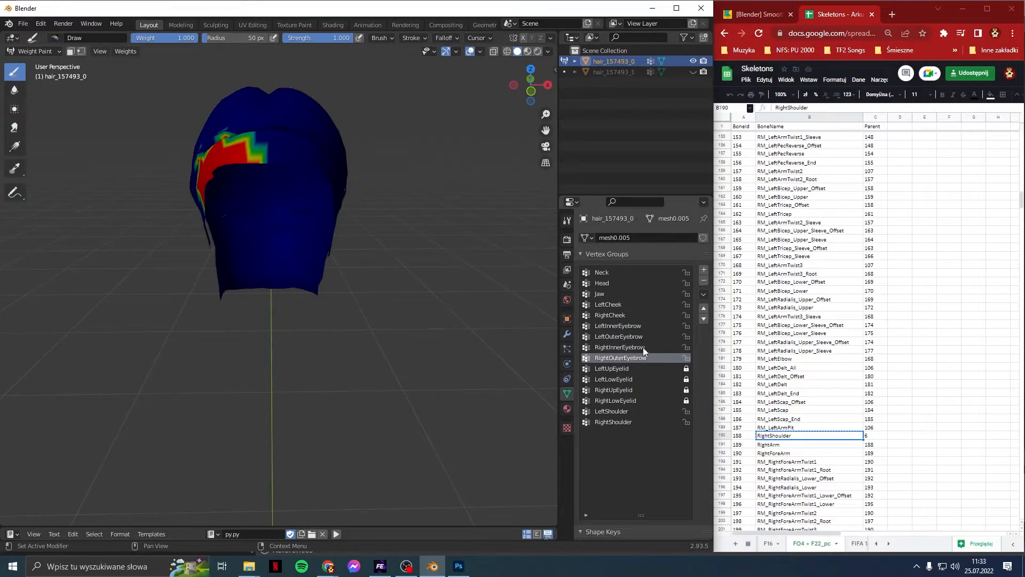
click(643, 337)
click(643, 327)
Step: Unlock LeftUpEyelid and RightLowEyelid, then apply Weights > Smooth Unlocked
click(687, 369)
click(686, 401)
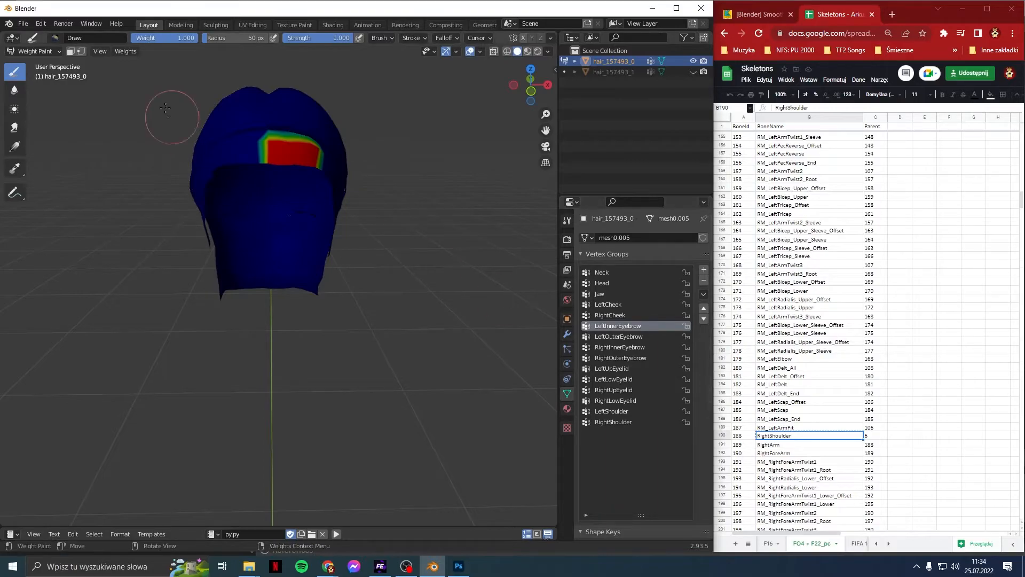
click(133, 52)
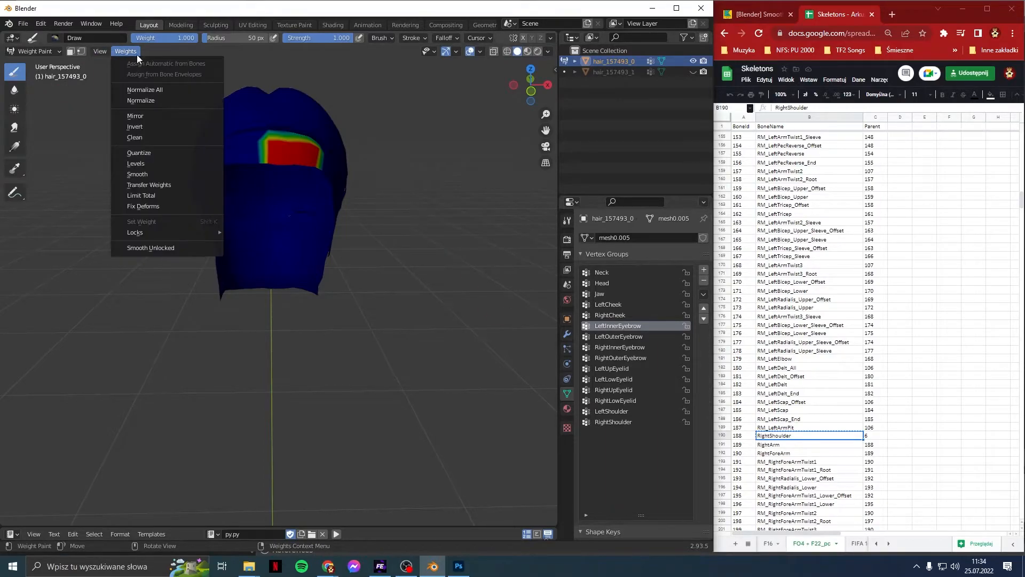
click(153, 248)
Step: Check the smoothed weights of the left and right eyelid groups from above the hair
click(606, 369)
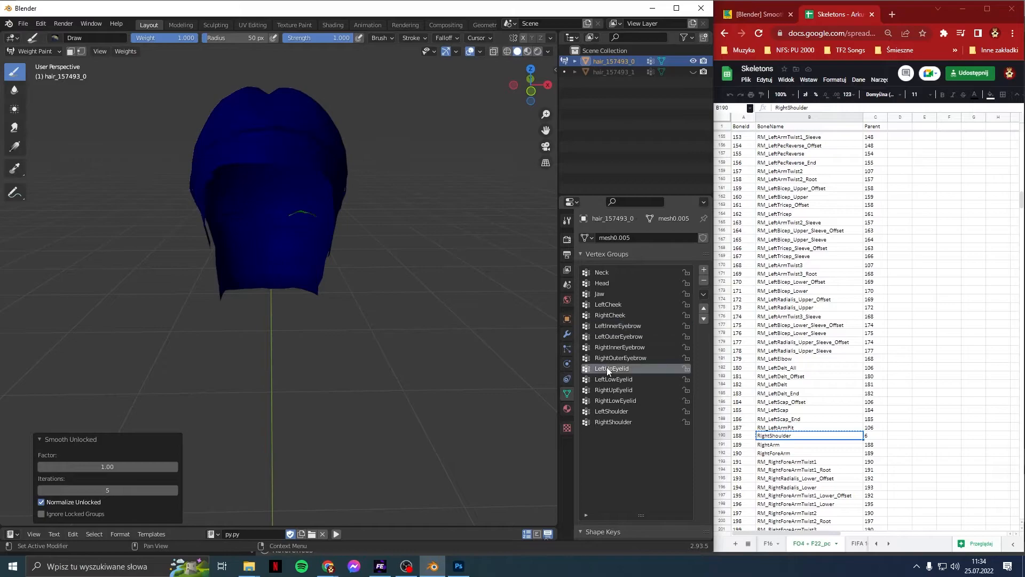
click(611, 381)
middle_drag(339, 253, 354, 299)
click(610, 389)
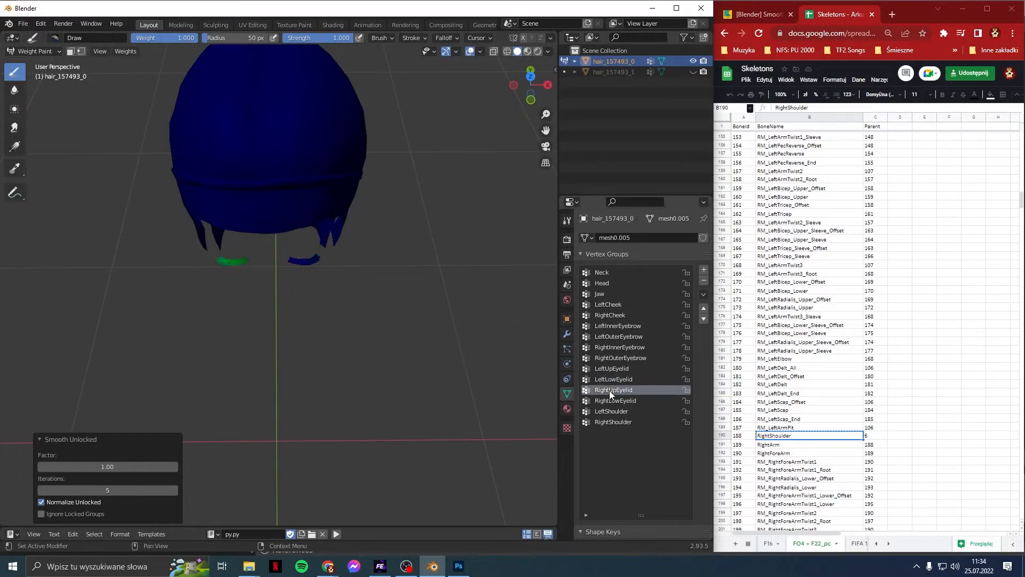
click(611, 401)
click(611, 380)
click(610, 369)
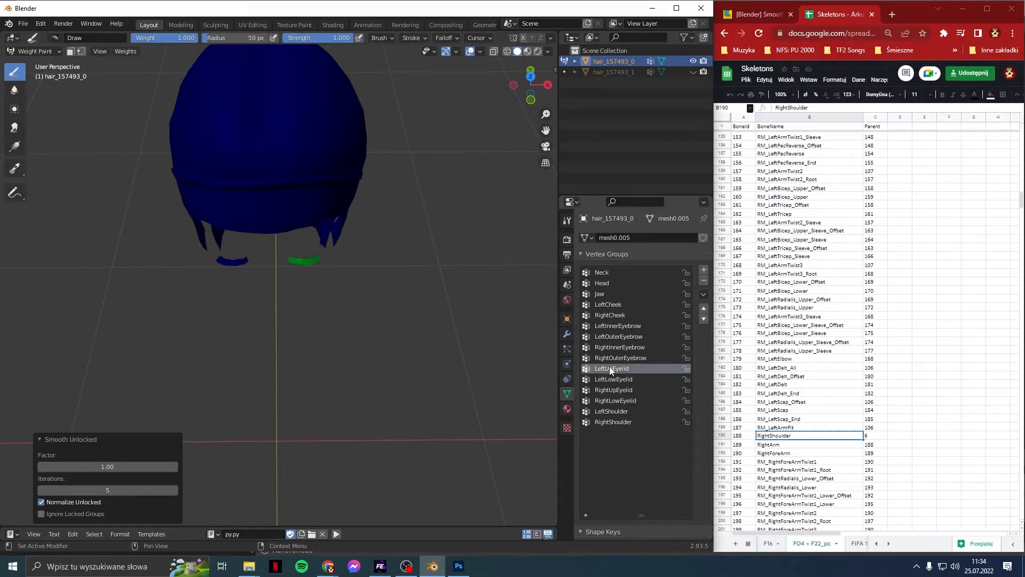
Step: Review the eyelid groups once more, then undo the smoothing
click(611, 380)
click(614, 389)
click(617, 398)
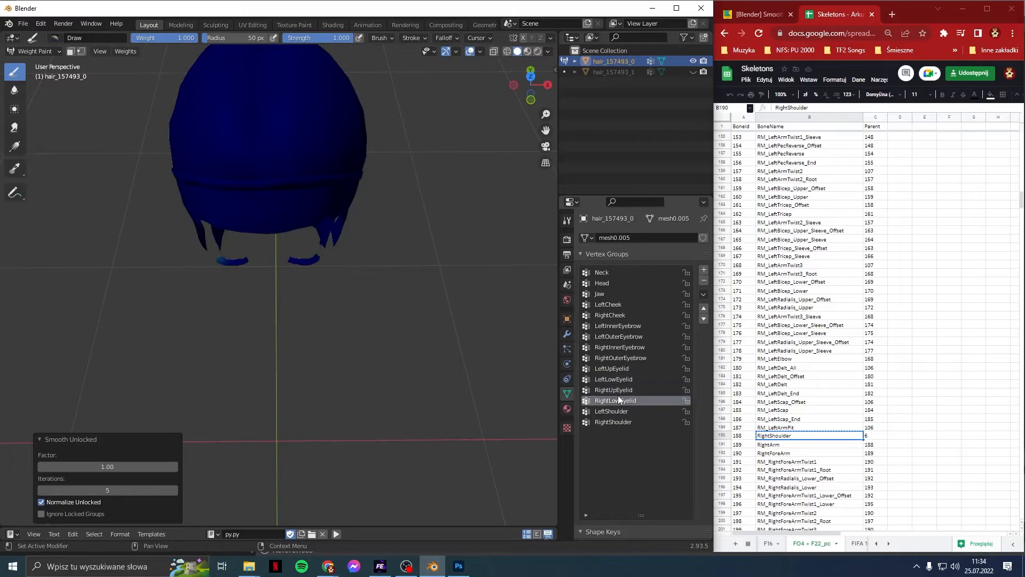
click(615, 390)
click(613, 379)
click(613, 370)
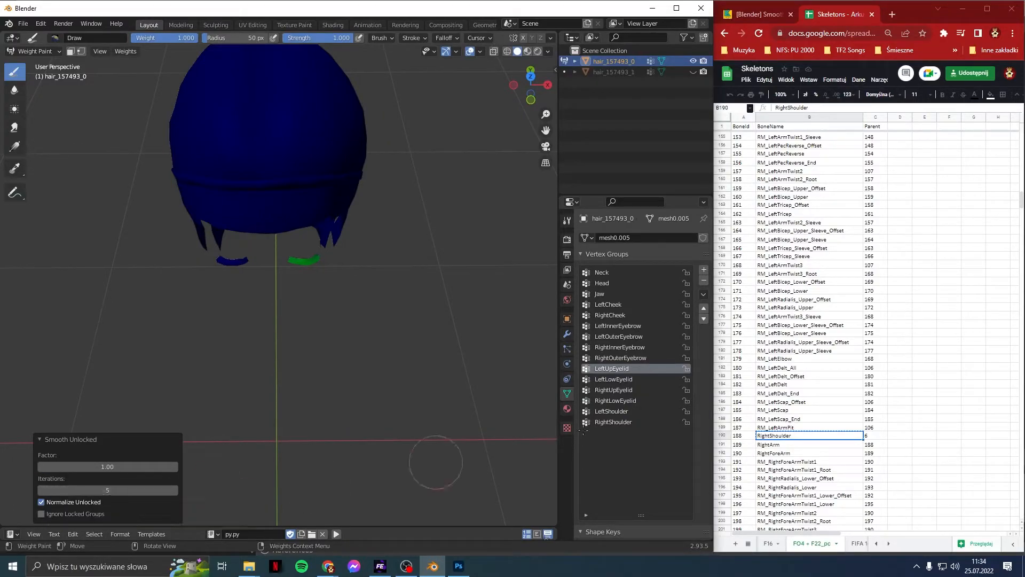
key(ctrl+z)
key(ctrl+z)
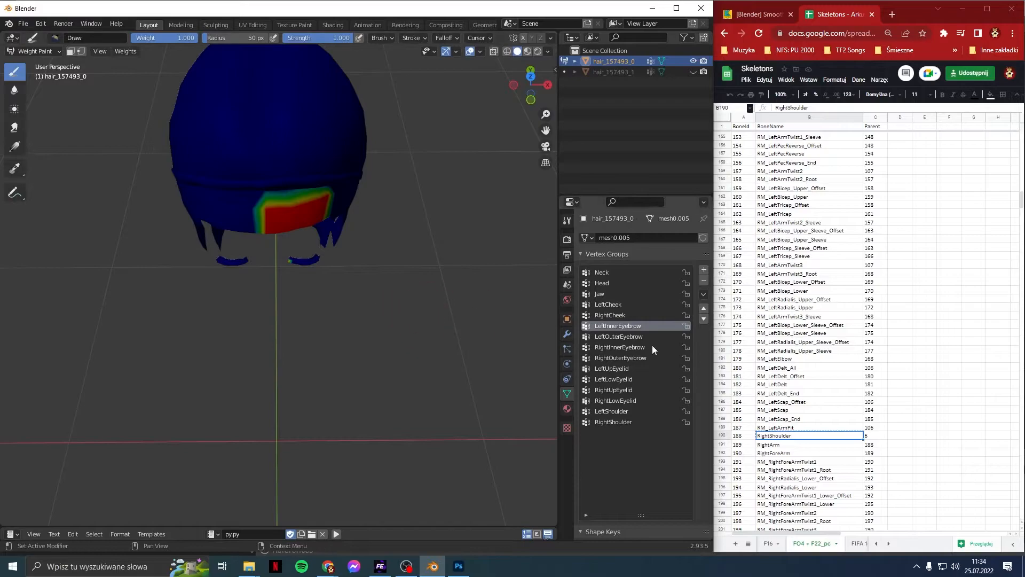
Step: Lock all four eyelid groups and leave LeftInnerEyebrow, LeftOuterEyebrow and RightInnerEyebrow unlocked
drag(687, 329, 688, 339)
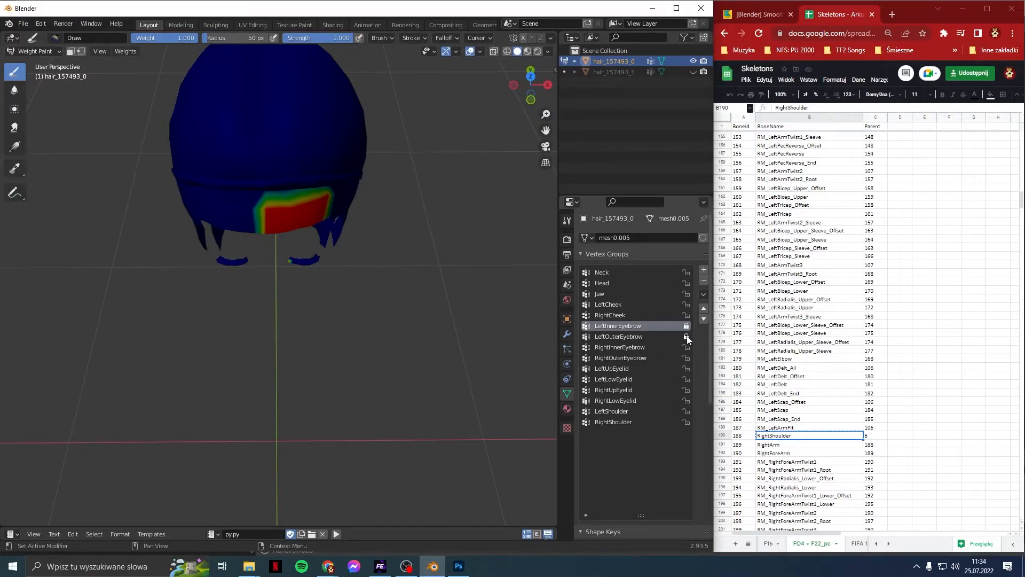
drag(687, 374, 687, 404)
drag(687, 327, 688, 355)
Step: Run Normalize All with the active group included, then lock LeftInnerEyebrow and RightLowEyelid
click(123, 50)
click(151, 87)
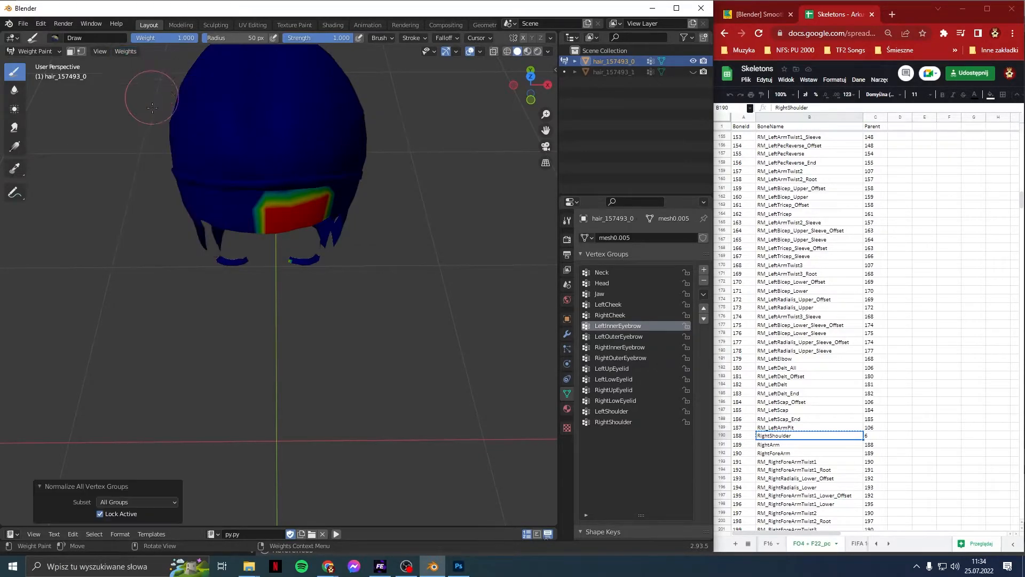
click(110, 514)
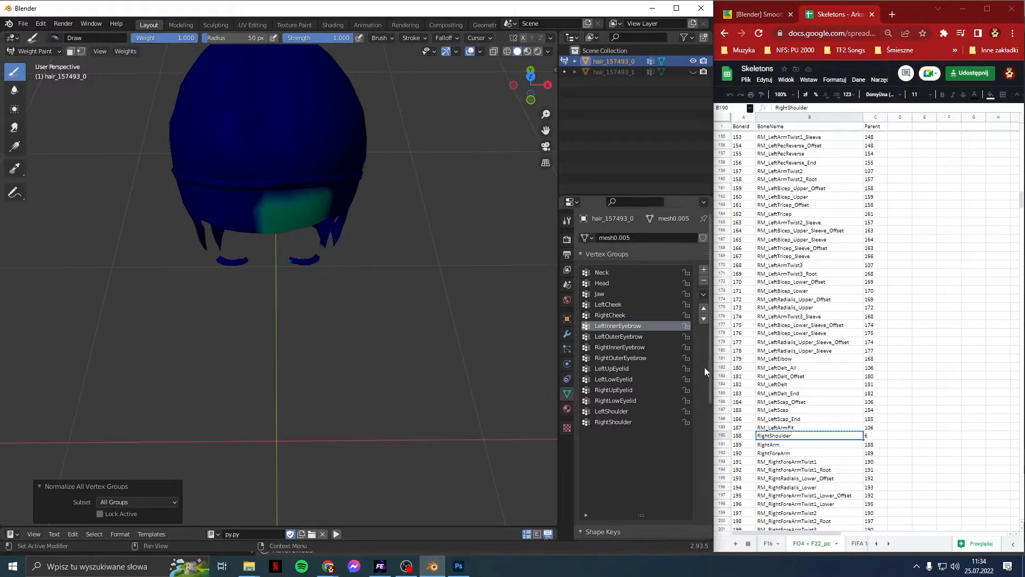
click(687, 326)
click(688, 400)
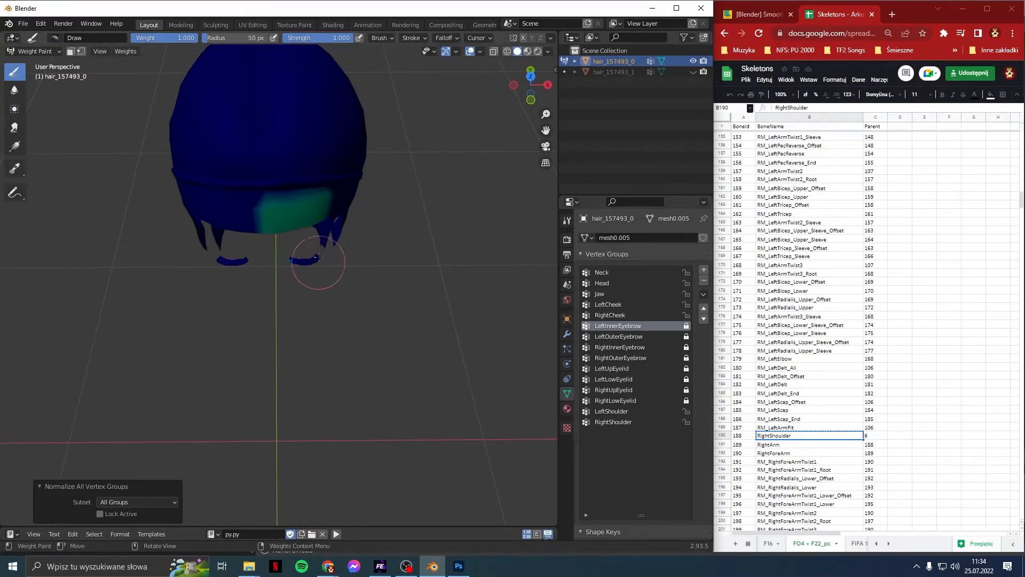
Step: Inspect the normalized weights of the eyebrow and eyelid vertex groups
click(656, 337)
click(657, 345)
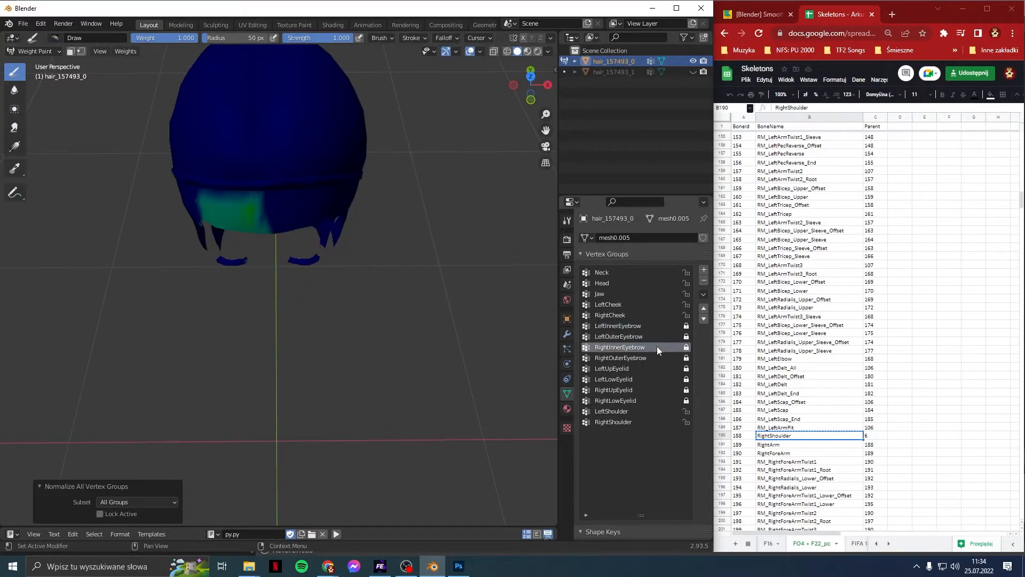
click(655, 357)
click(655, 369)
click(652, 379)
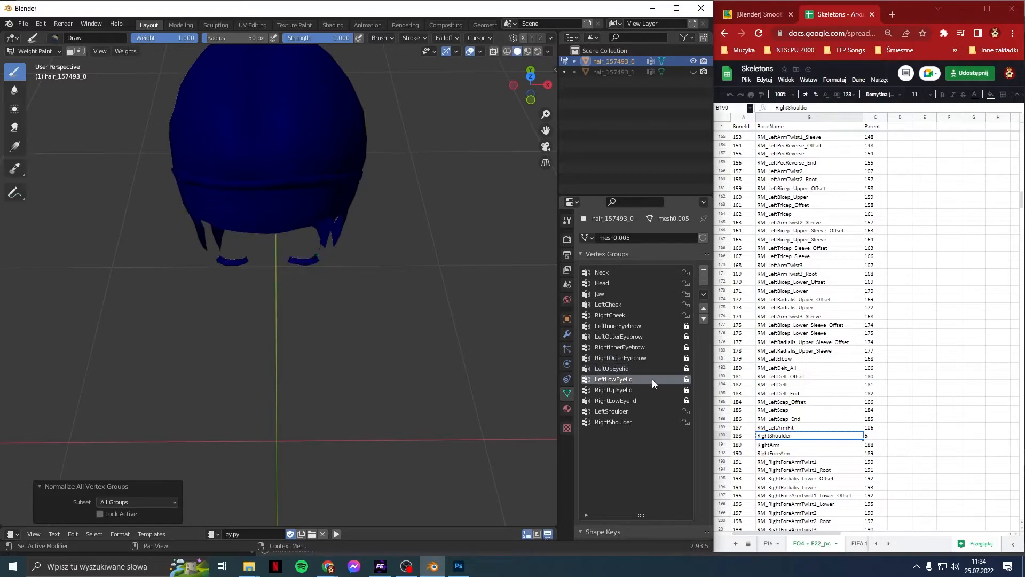
click(649, 390)
click(647, 400)
Step: Step back up through the groups and make LeftInnerEyebrow the active vertex group
click(645, 390)
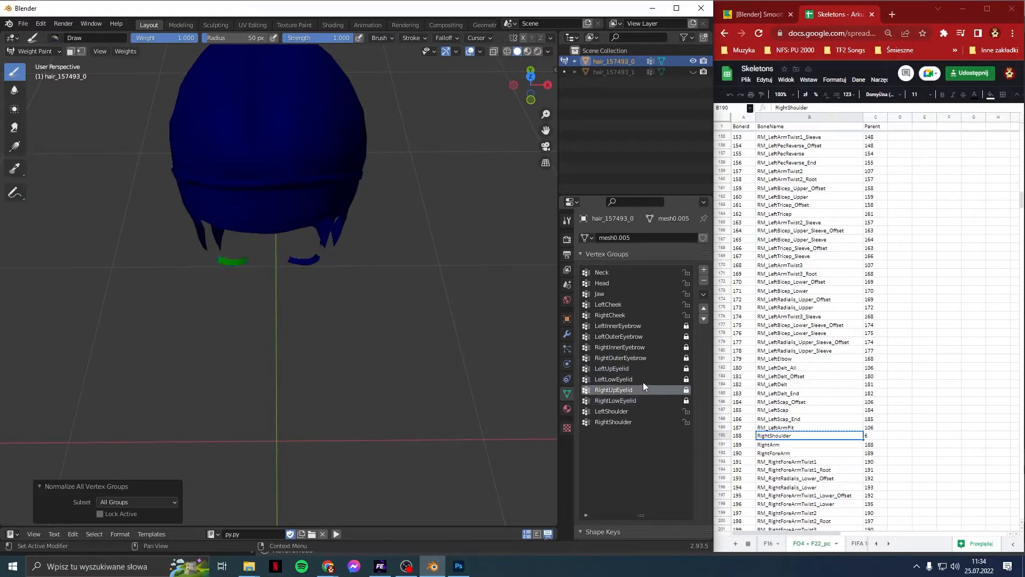
click(642, 379)
click(641, 368)
click(643, 357)
click(652, 336)
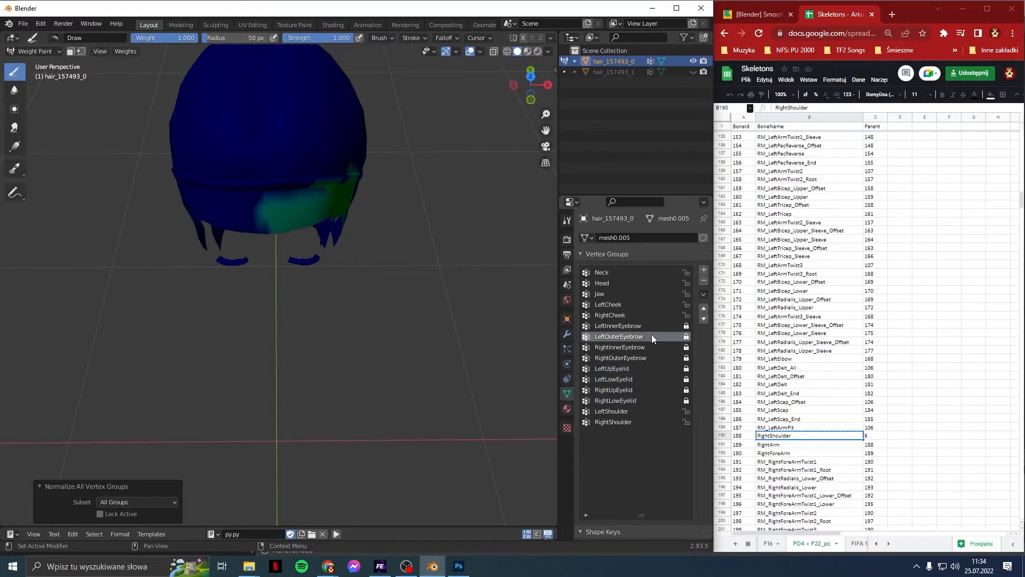
click(651, 327)
Step: Undo Normalize All and bring up the Weights menu again
key(ctrl+z)
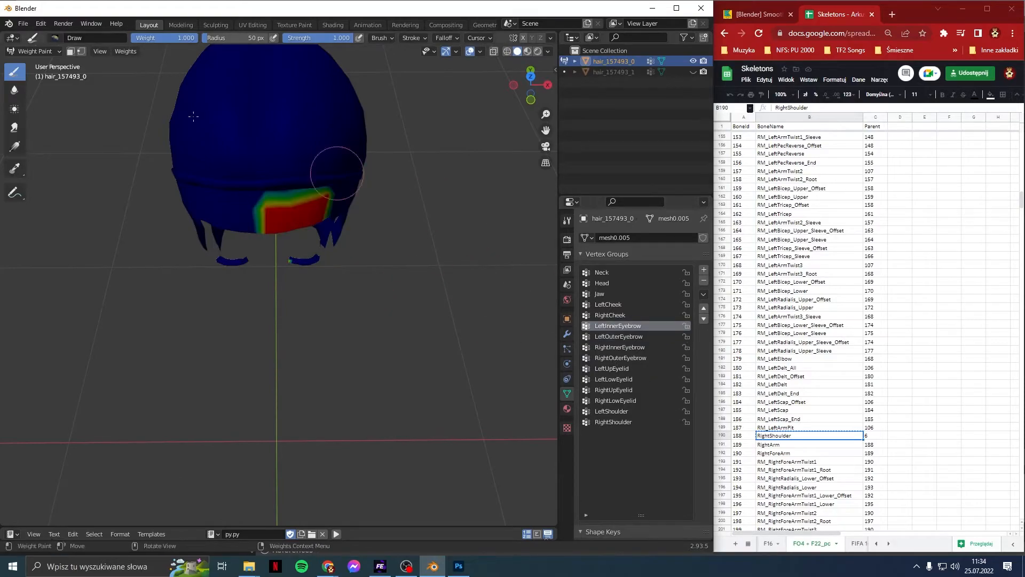
click(125, 52)
click(176, 250)
click(125, 51)
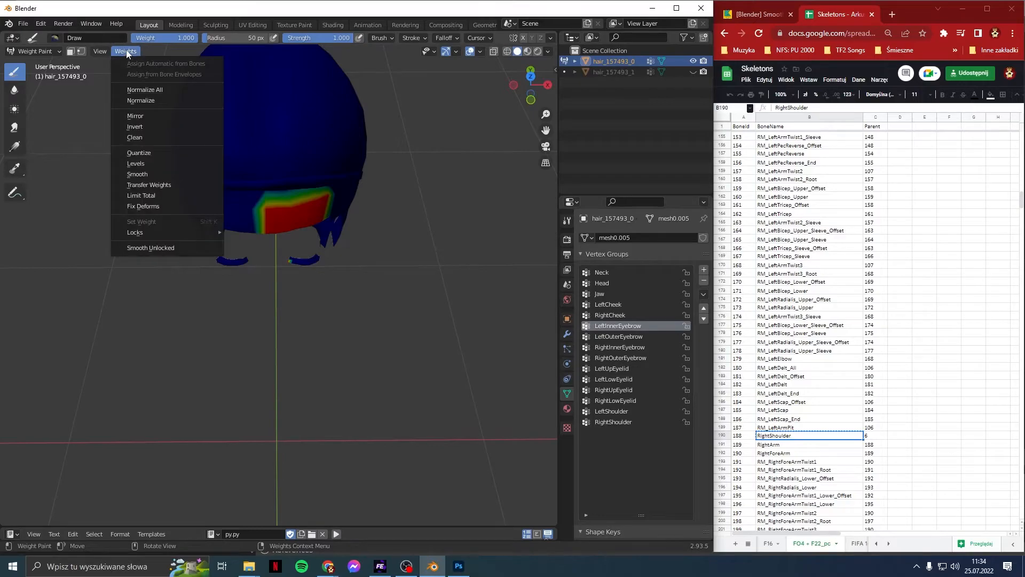
Step: Apply Smooth Unlocked (factor 1.00, 5 iterations), then check the eyebrow and eyelid groups from the front
click(149, 246)
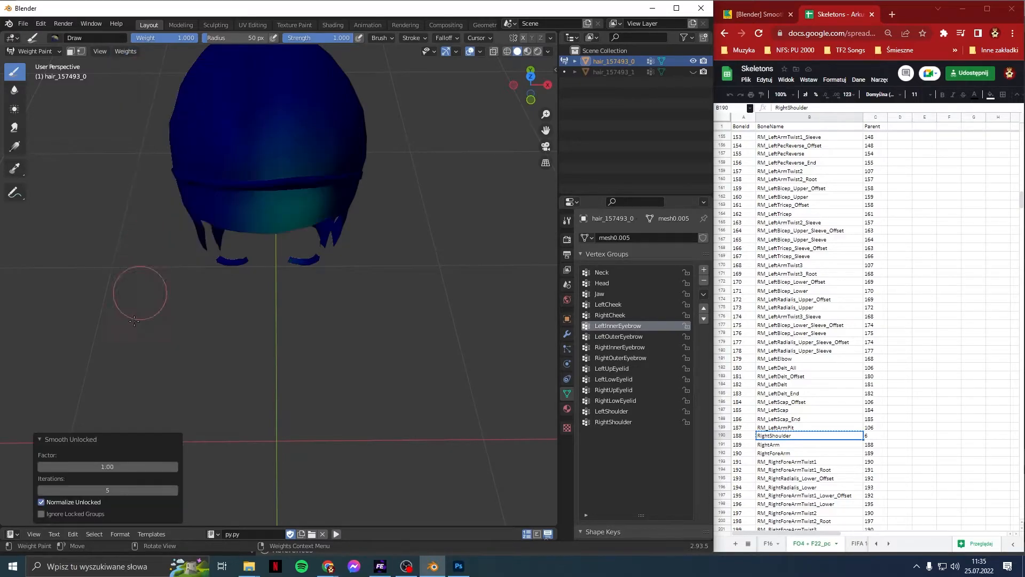
click(656, 339)
click(654, 357)
click(648, 379)
click(645, 390)
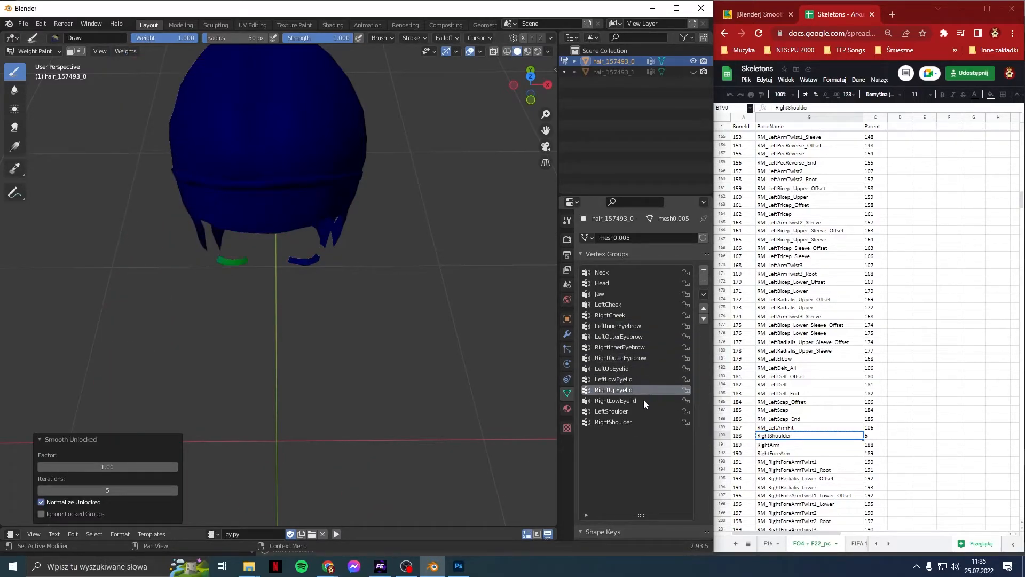
click(644, 402)
middle_drag(387, 219, 386, 168)
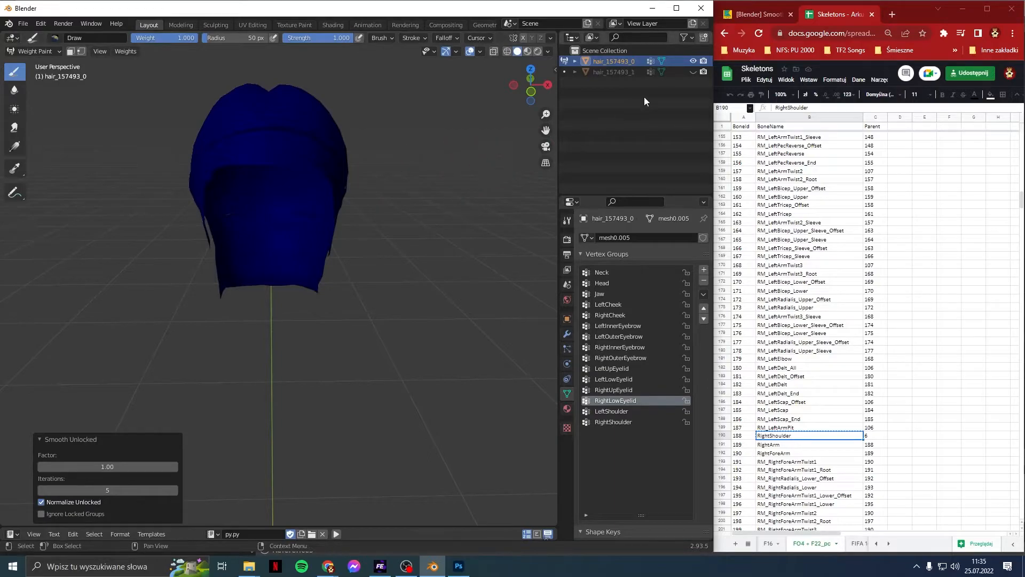
Step: Import haircap_179813_0_0_mesh.fbx with its Reference armature
click(23, 24)
mouse_move(60, 176)
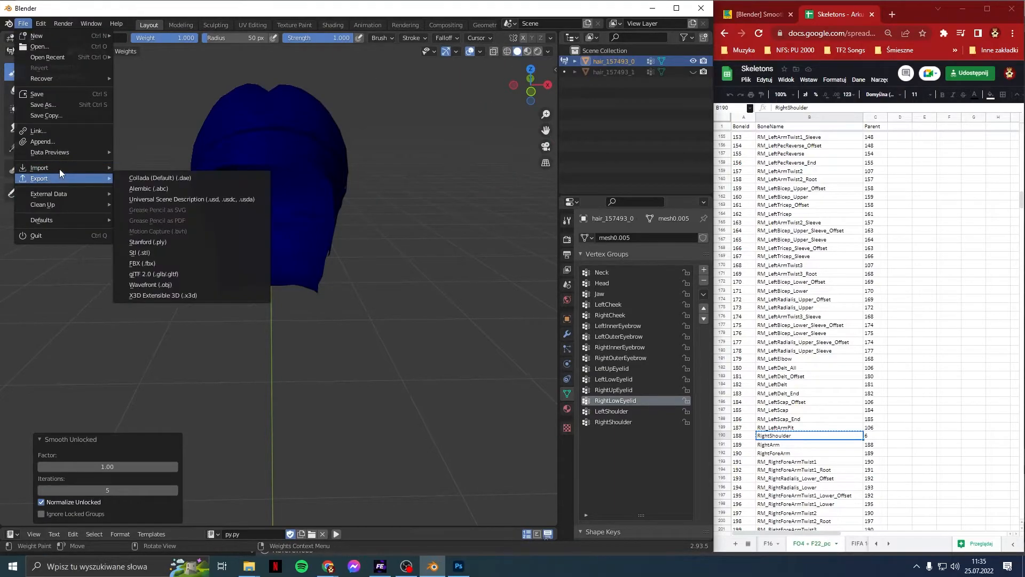
click(158, 244)
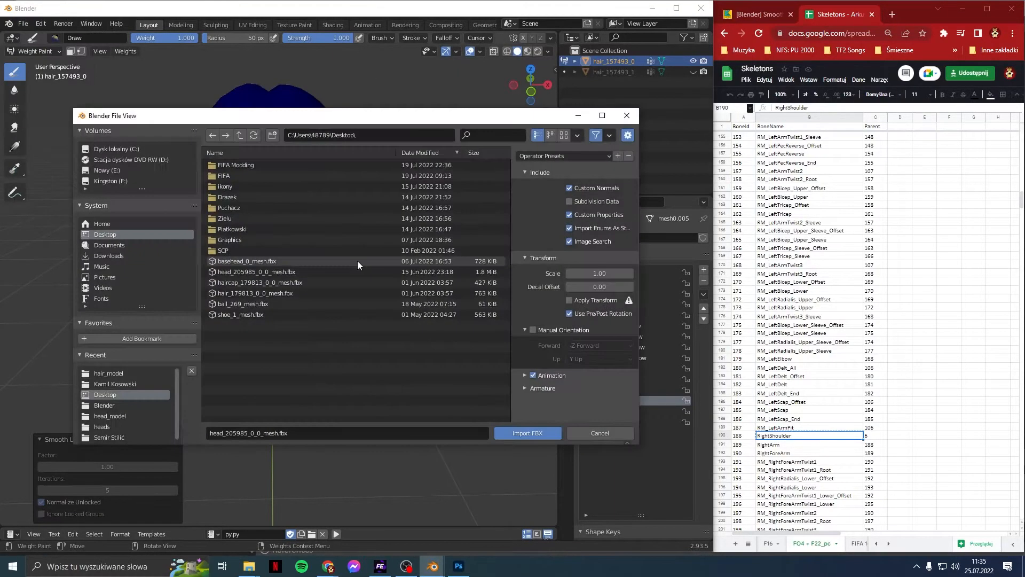
double_click(299, 281)
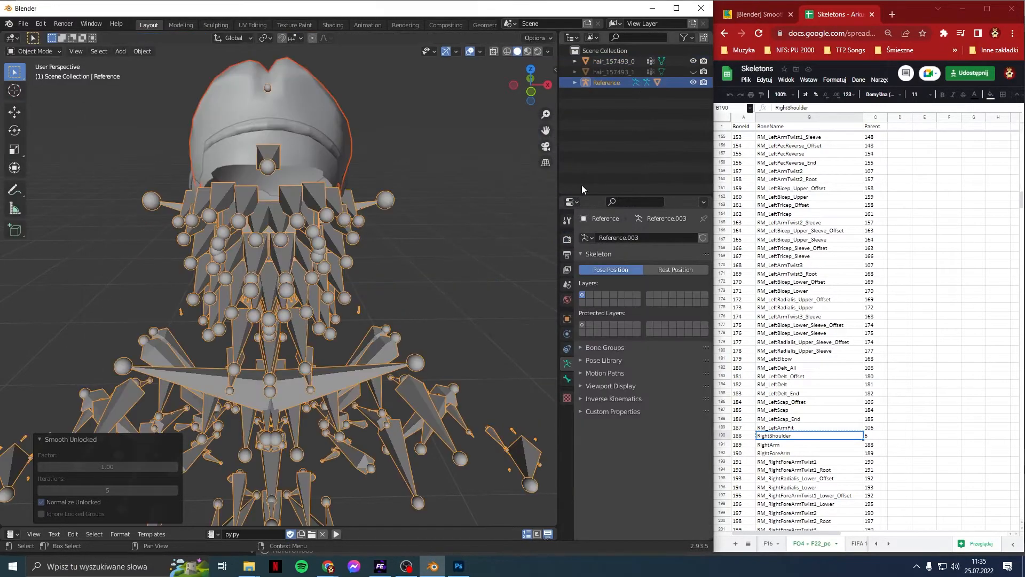
Step: Rename hair_157493_0 to haircap_157493_0_0_mesh_lod0 and move it into Reference
click(575, 82)
double_click(624, 115)
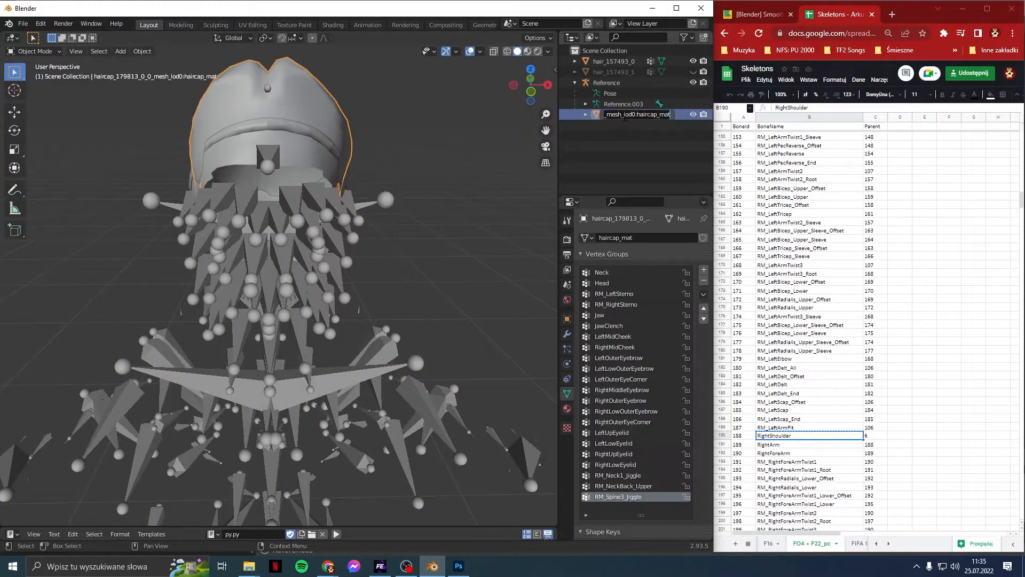
key(ctrl+c)
double_click(599, 62)
key(ctrl+v)
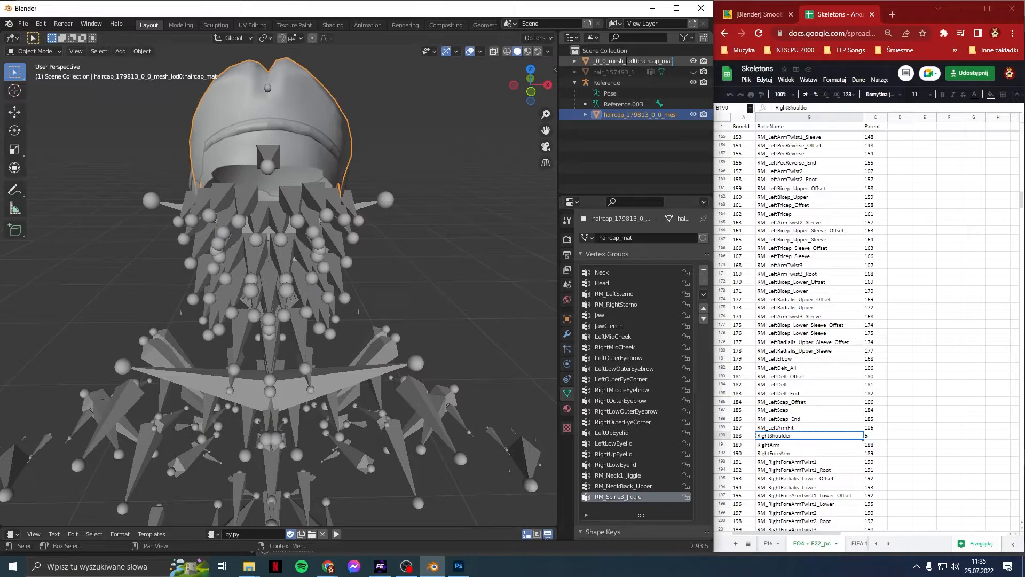
key(Left)
key(Left)
key(Left)
key(Left)
key(Delete)
key(Delete)
key(Delete)
key(Delete)
text(5749)
key(Return)
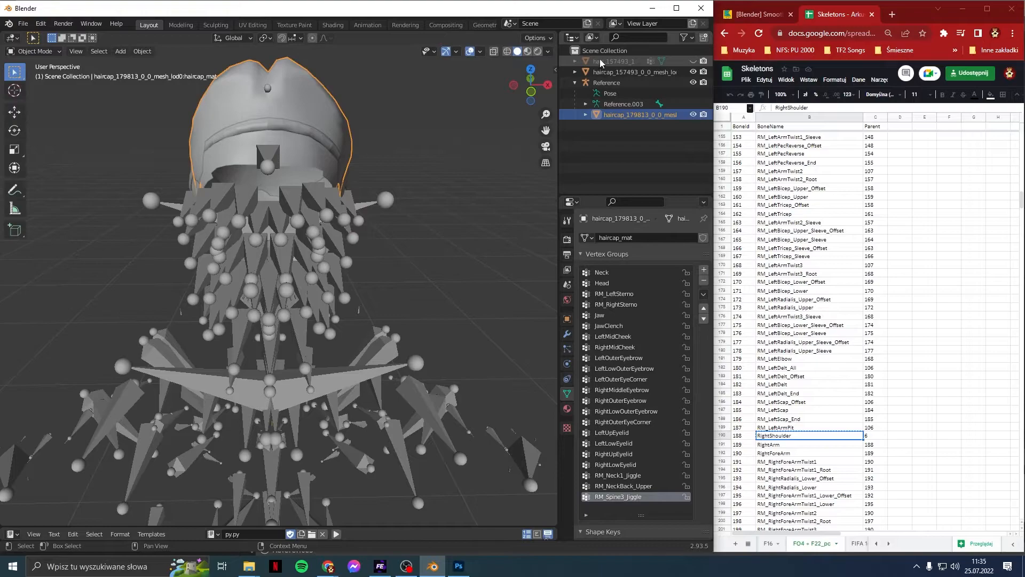
drag(606, 72, 610, 79)
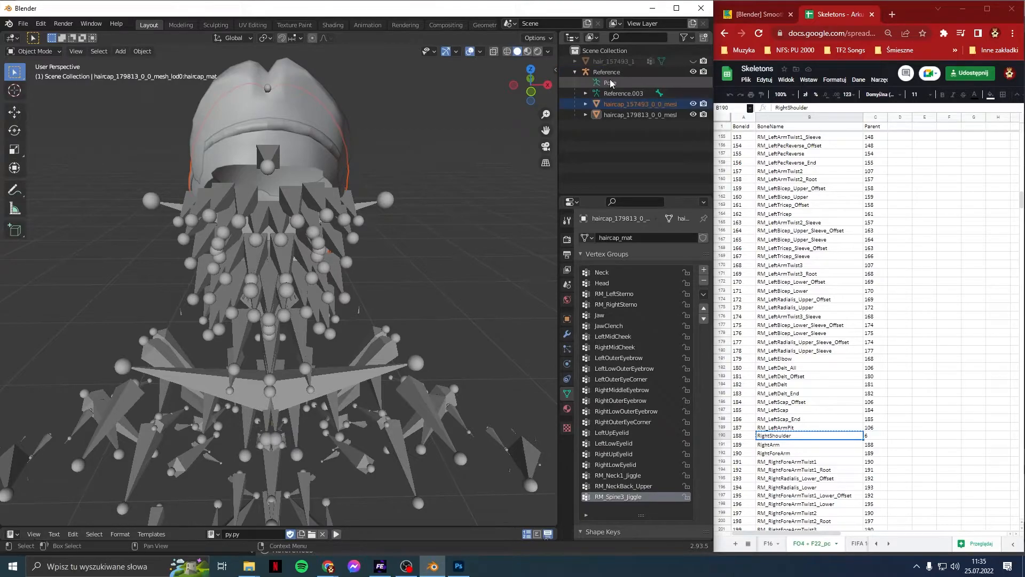
Step: Delete the imported haircap_179813 mesh and rename the remaining mesh data to haircap_mat
click(611, 125)
right_click(615, 118)
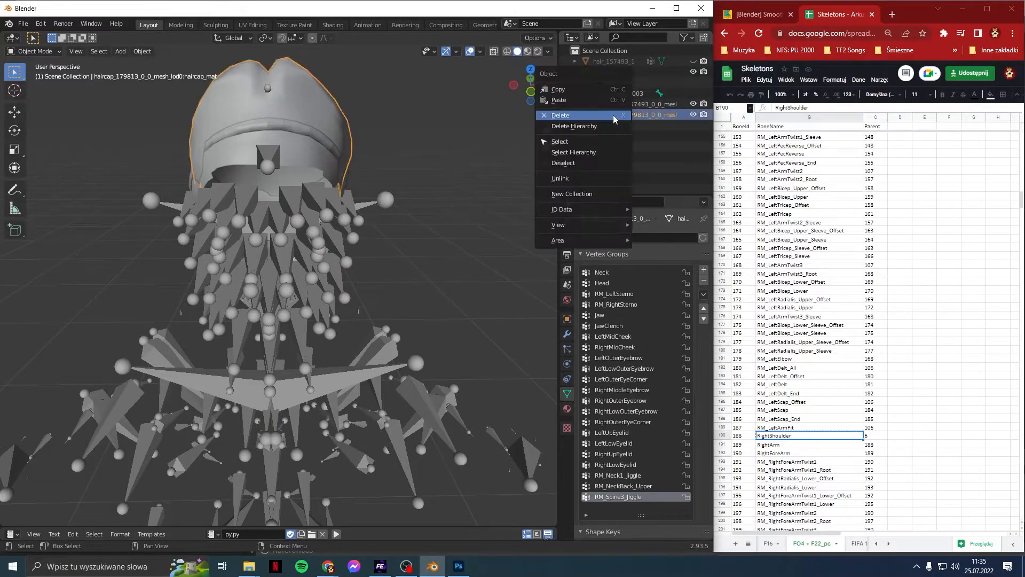
click(604, 118)
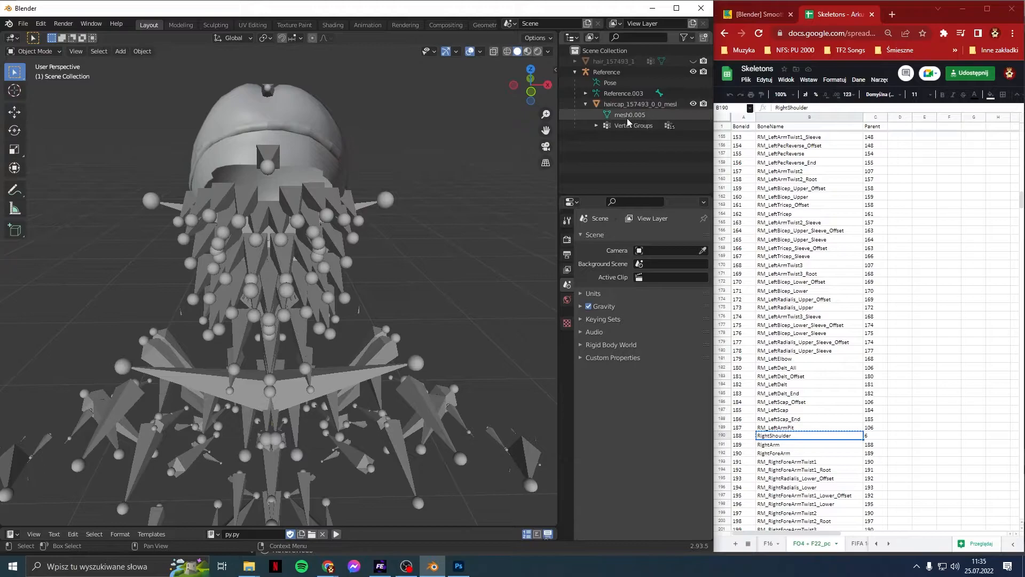
double_click(622, 116)
text(H)
text(airc)
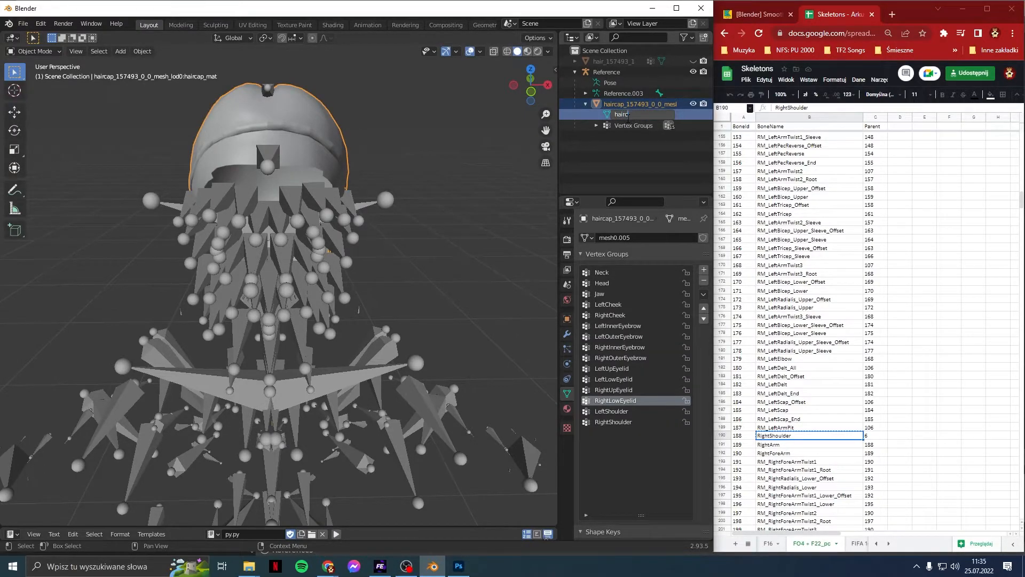
text(ap_)
key(BackSpace)
text(ma)
text(_)
key(Return)
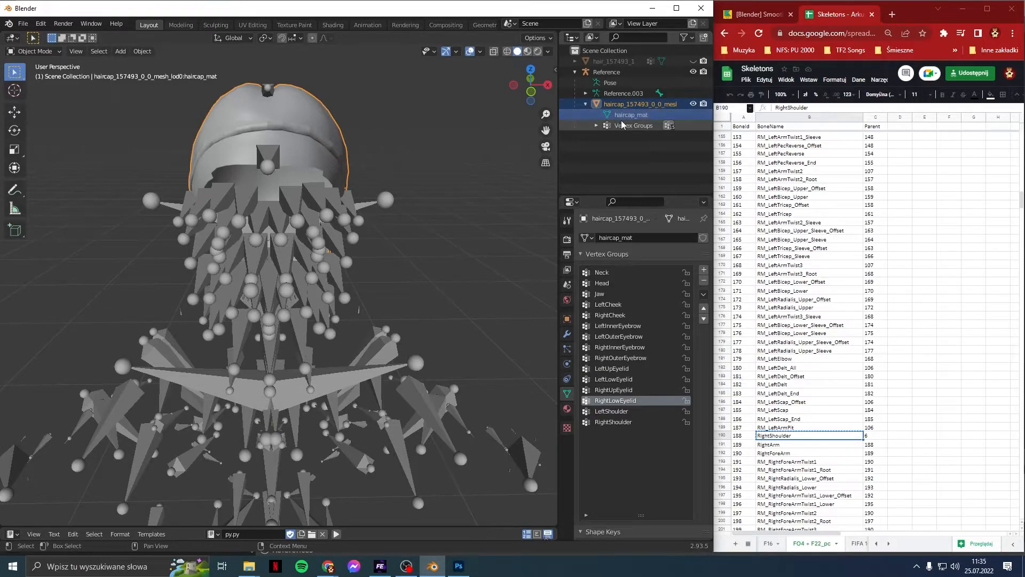
Step: Add an Armature modifier named Reference that targets the Reference armature
click(567, 334)
click(628, 240)
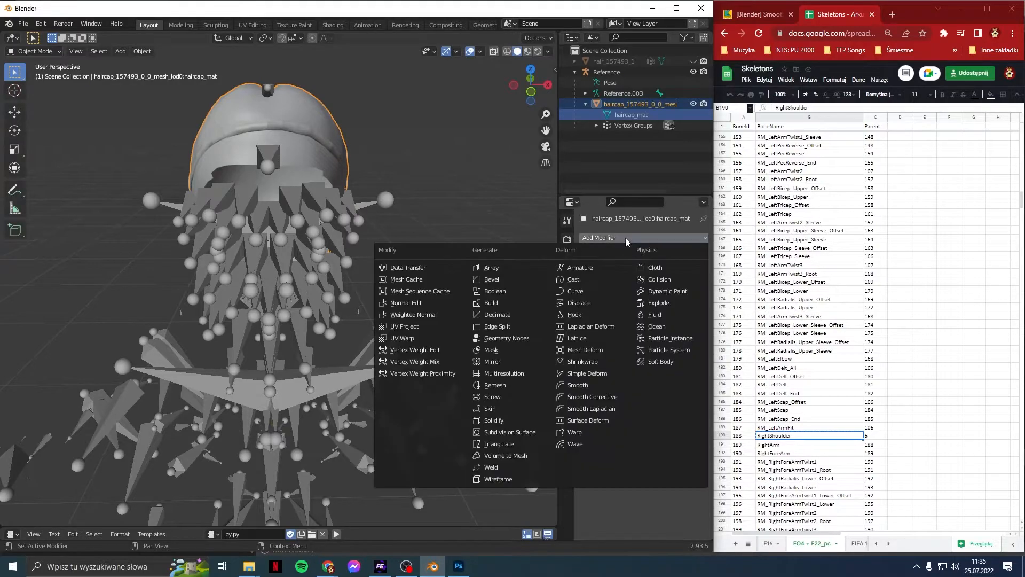
click(629, 266)
click(643, 273)
click(646, 288)
click(652, 275)
double_click(616, 260)
key(ctrl+v)
key(Return)
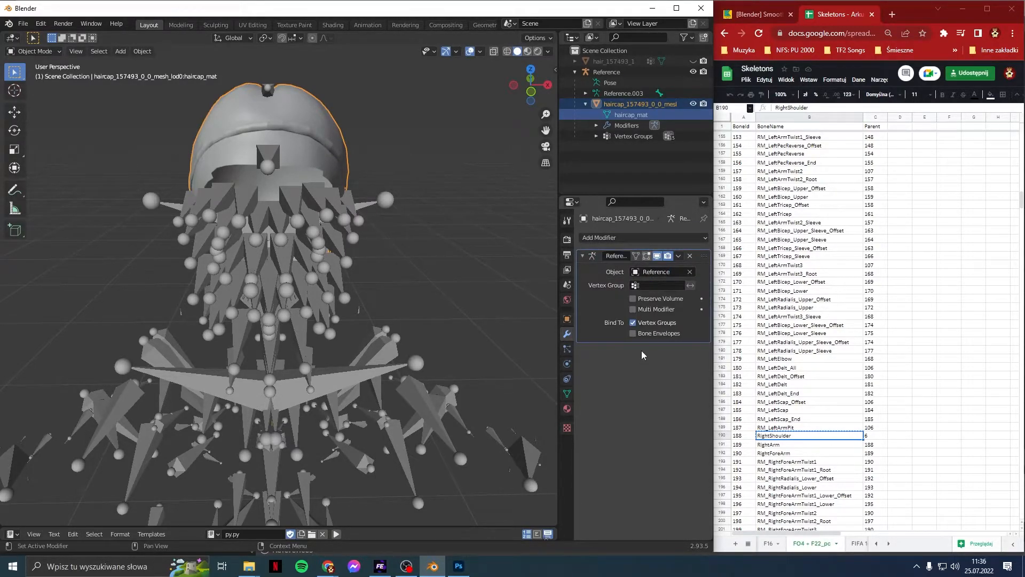
click(567, 393)
scroll(621, 401, down, 6)
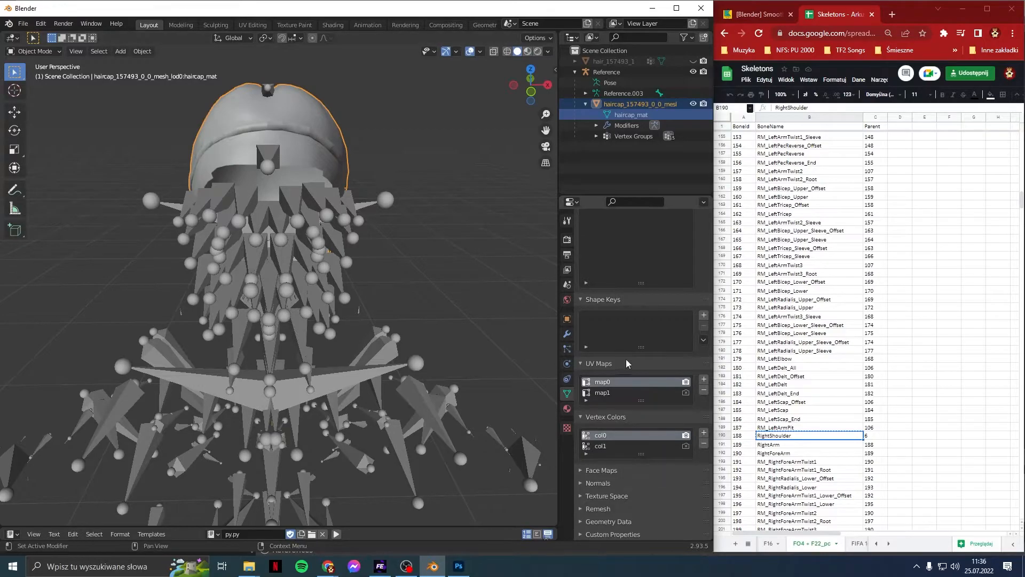
Step: Rename the two UV maps to UVChannel0 and UVChannel1
double_click(625, 383)
text(UVChannel0)
key(Return)
key(ctrl+c)
double_click(630, 393)
key(ctrl+v)
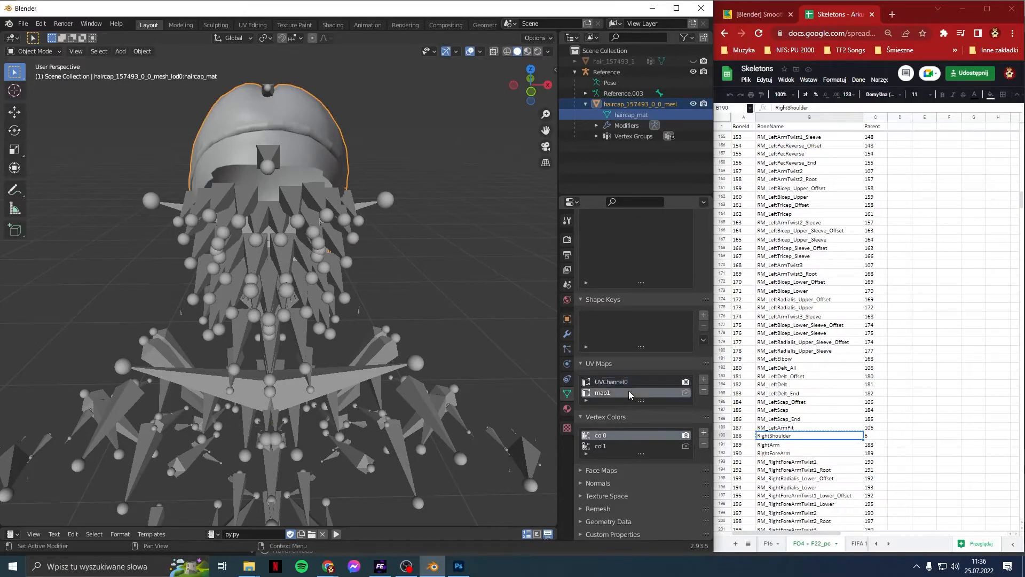
key(BackSpace)
text(1)
key(Return)
Step: Remove the col1 vertex colour layer and rename col0 to VColor1
click(649, 449)
click(705, 444)
double_click(667, 437)
text(V)
text(o)
Step: Delete the hair_157493_1 object from the Outliner
click(625, 62)
right_click(625, 62)
click(626, 70)
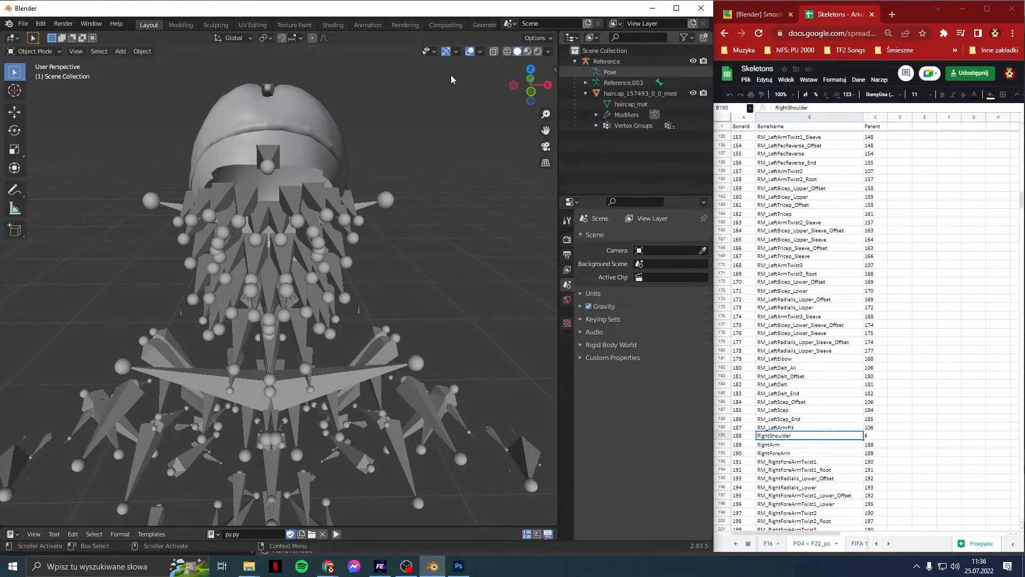
Step: Export the scene as an FBX file named haircap
click(23, 23)
mouse_move(45, 180)
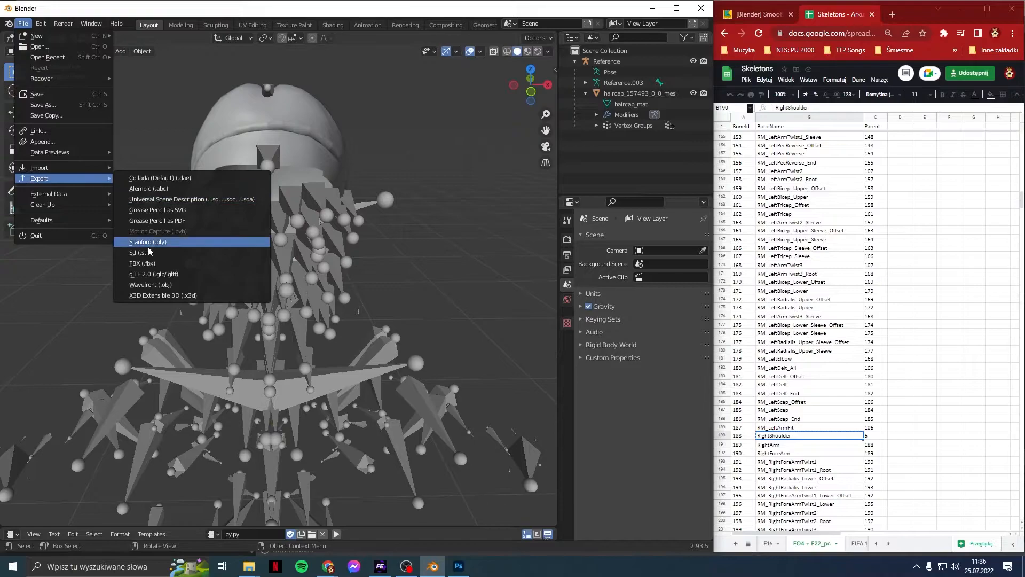
click(142, 262)
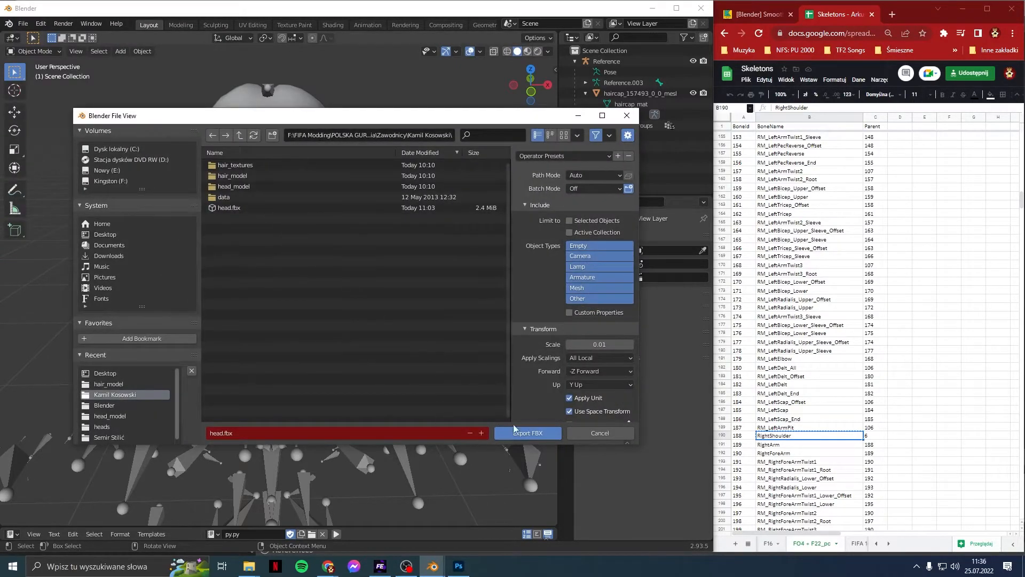
click(348, 433)
text(haircap)
click(504, 433)
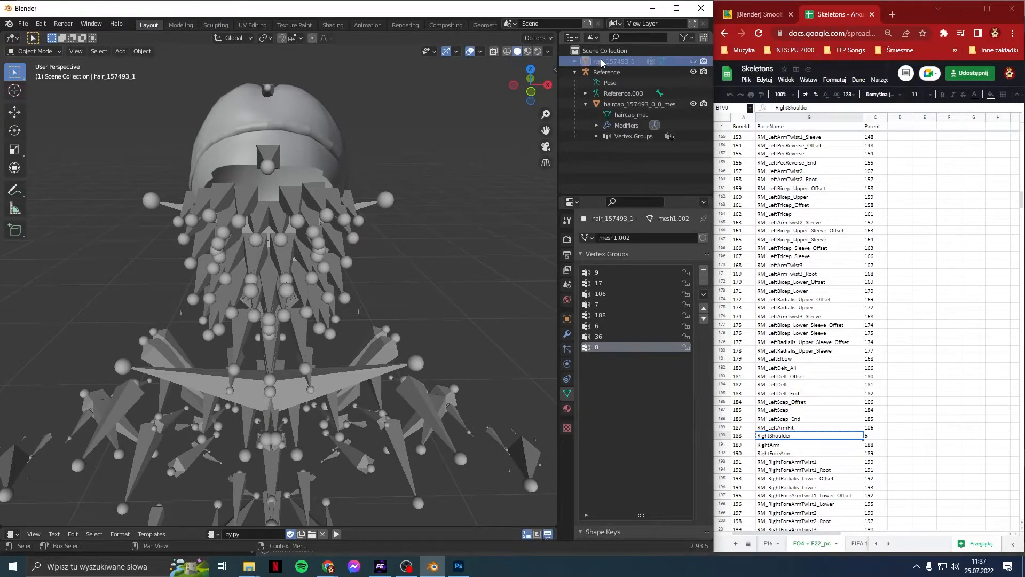
Step: Delete the haircap mesh and the Reference armature
right_click(626, 107)
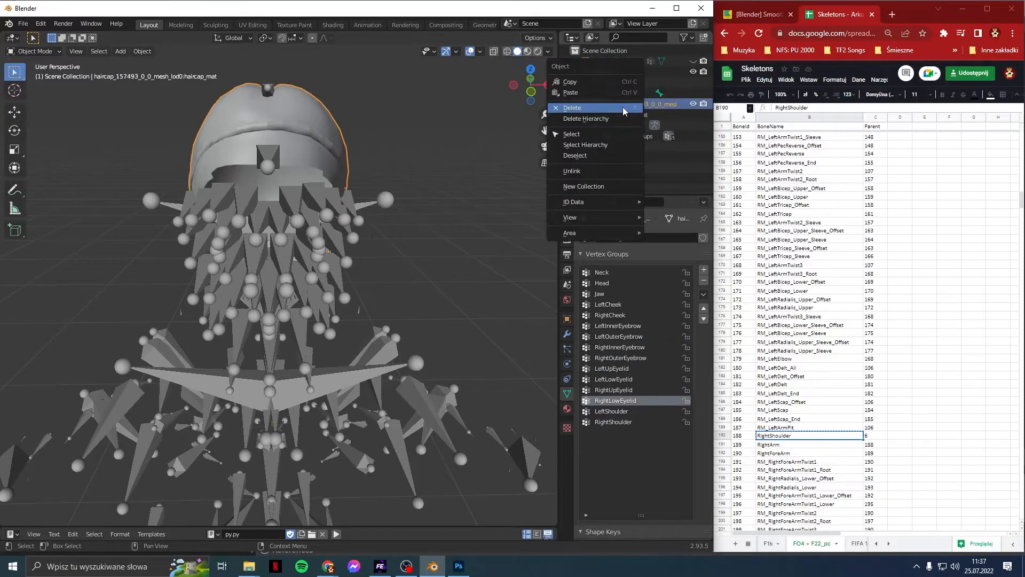
click(623, 109)
right_click(615, 76)
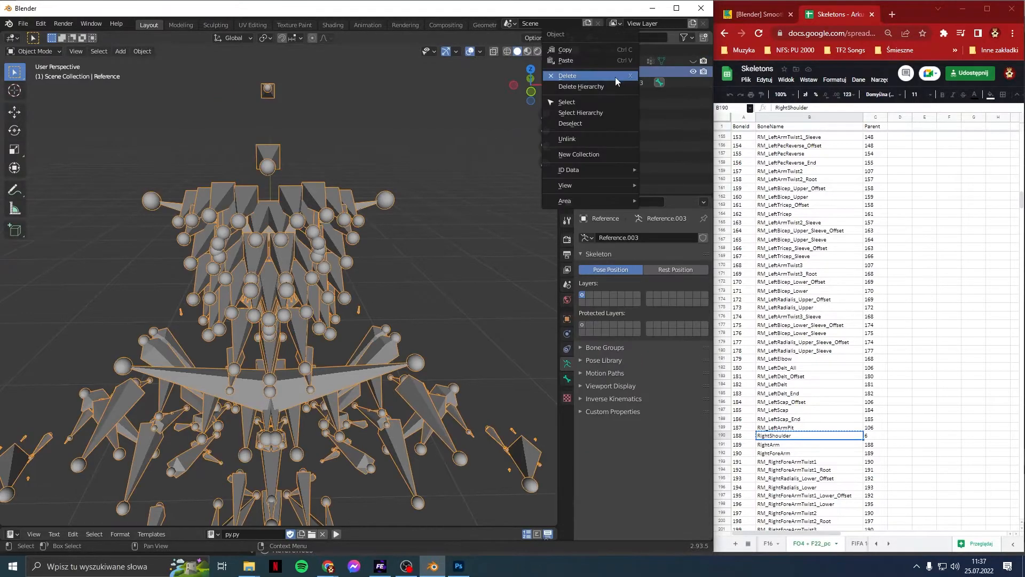
click(615, 77)
Step: Sort the hair mesh's vertex groups by name, unhide it, and make group 6 active
click(609, 62)
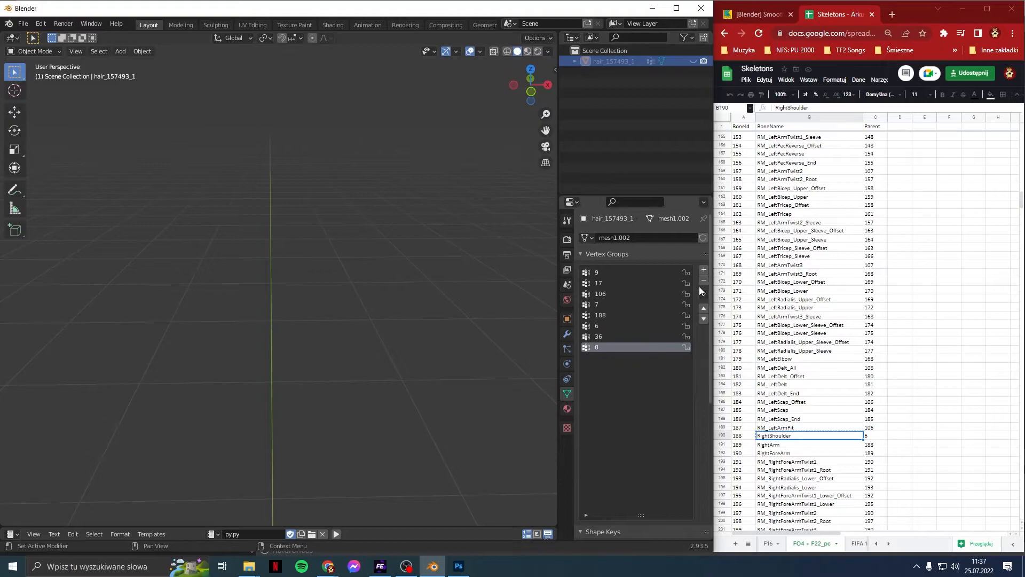
click(700, 294)
click(688, 305)
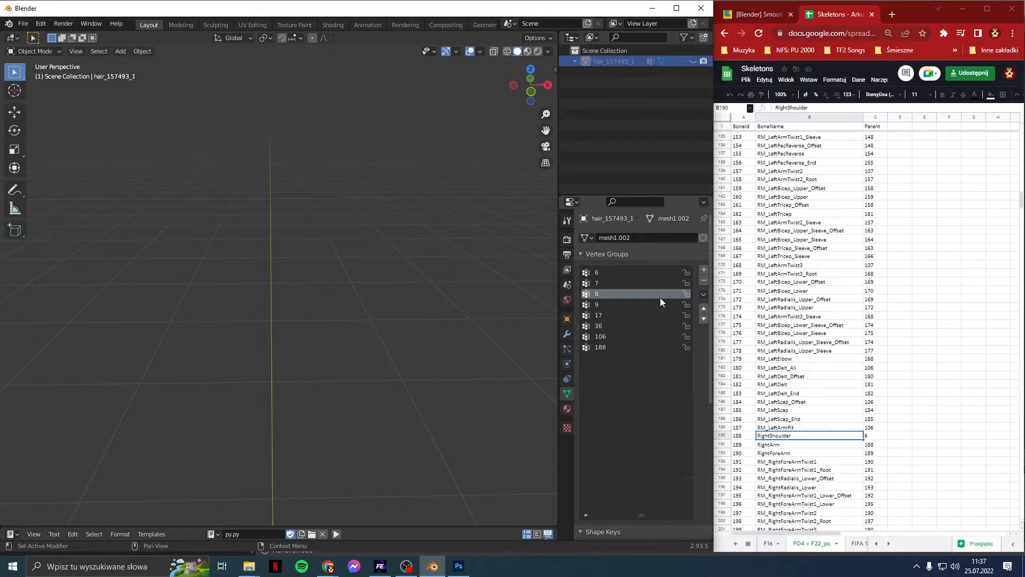
click(693, 62)
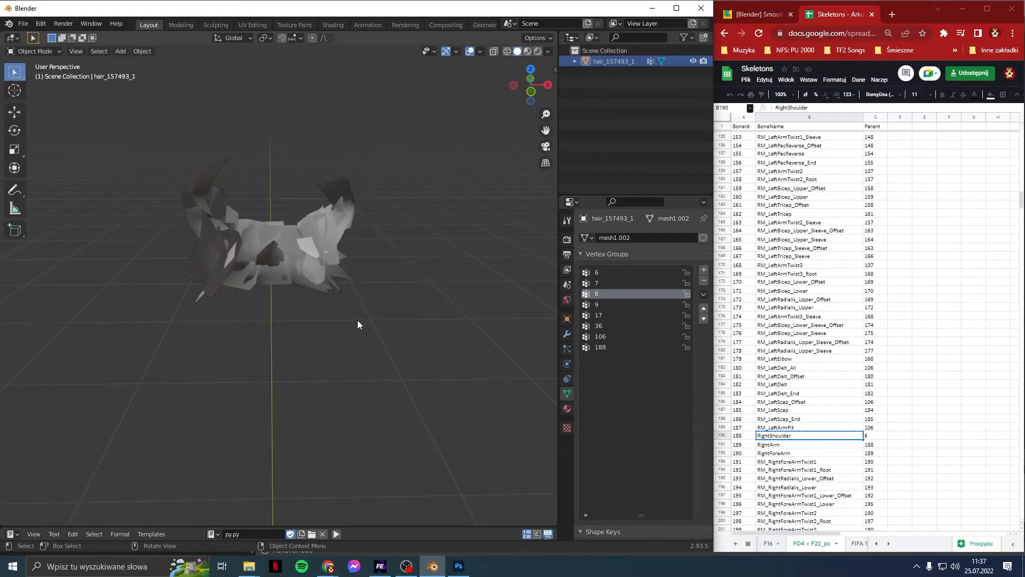
middle_drag(357, 325, 329, 371)
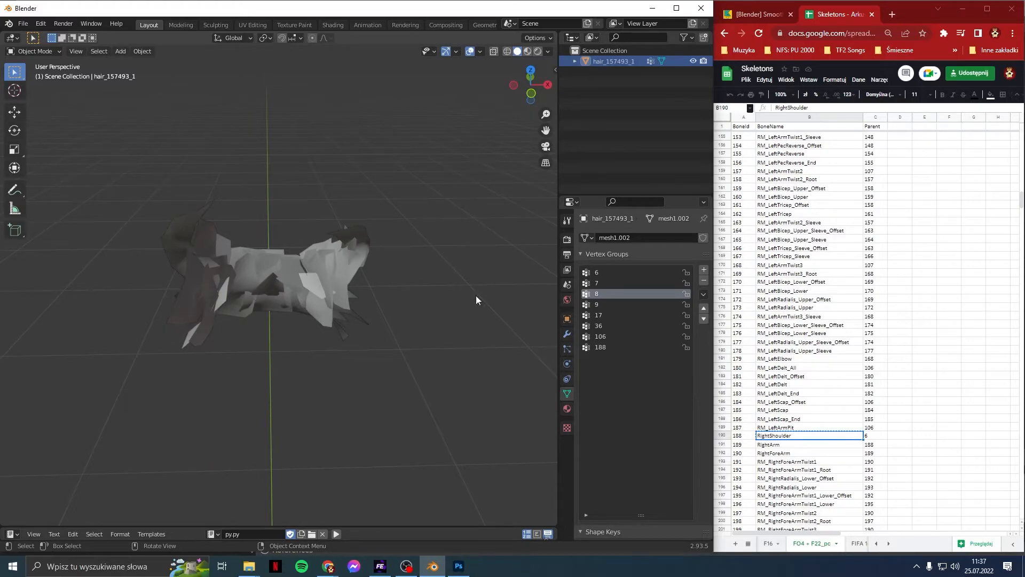
click(643, 275)
Step: Delete vertex groups 6 and 8 from the hair mesh
scroll(893, 355, up, 5)
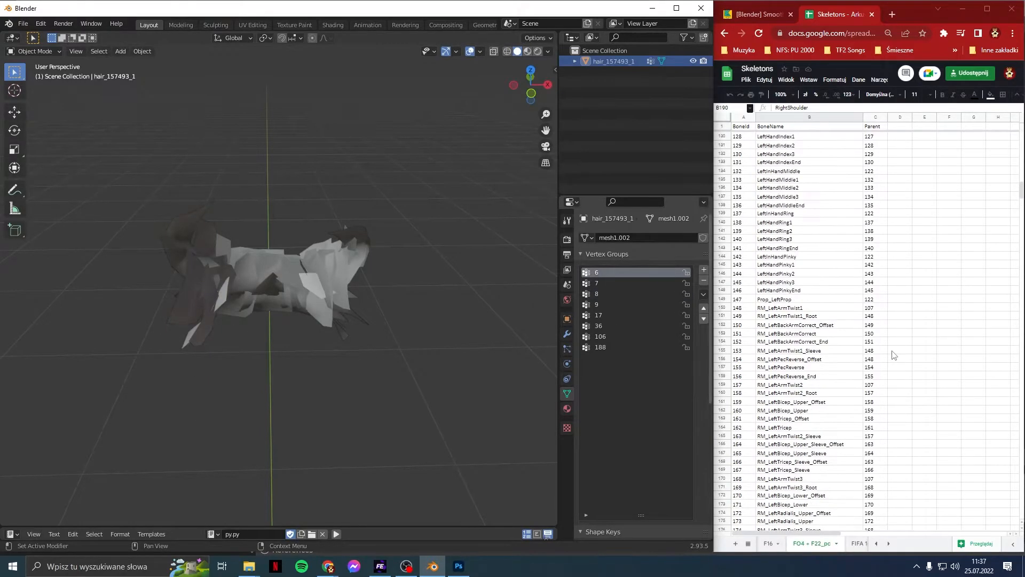
drag(1021, 194, 1017, 127)
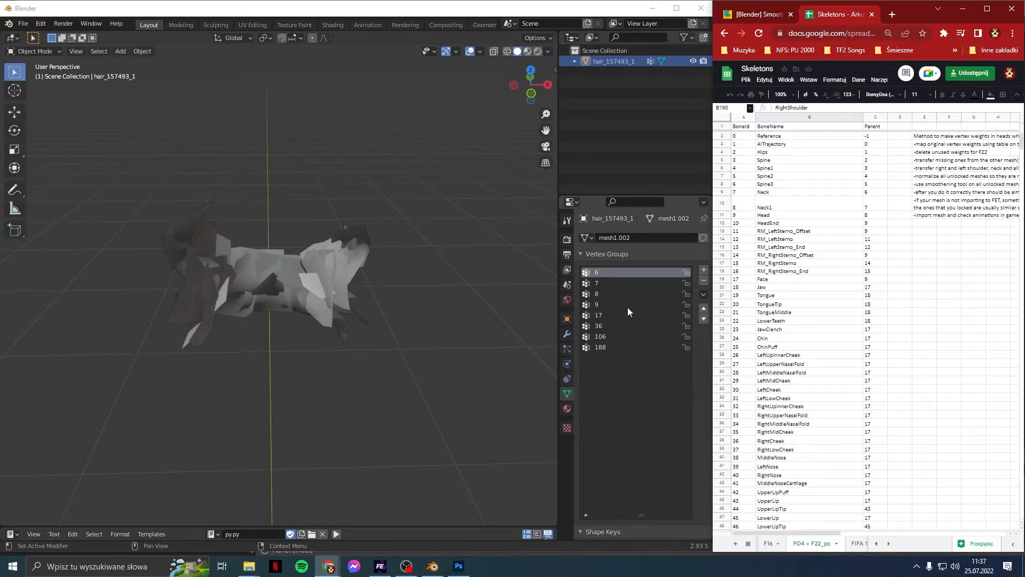
click(703, 278)
click(640, 282)
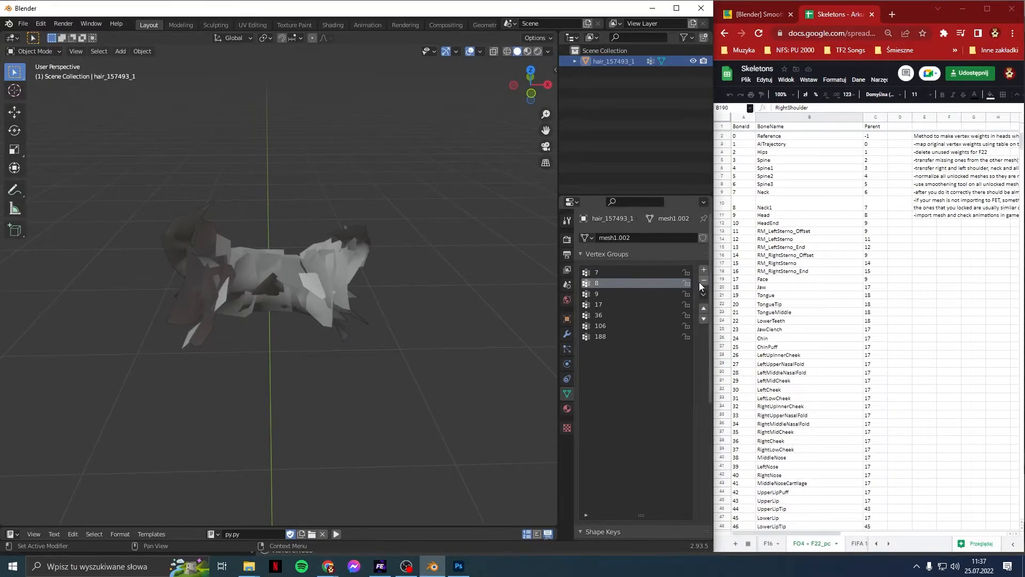
click(704, 280)
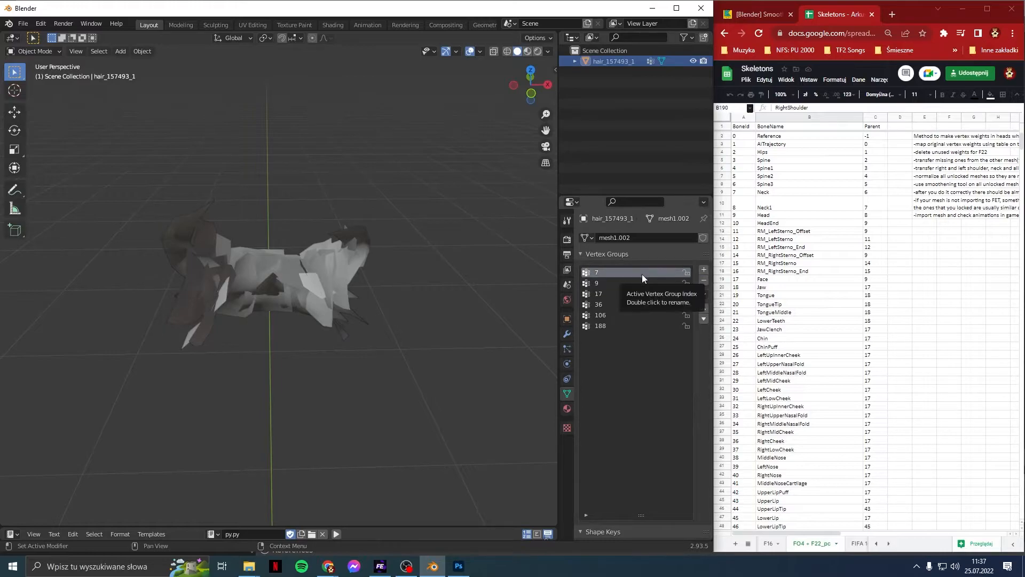
Step: Rename vertex groups 7 and 9 to Neck and Head using bone names from the sheet
click(800, 193)
key(ctrl+c)
double_click(645, 277)
key(ctrl+v)
key(Return)
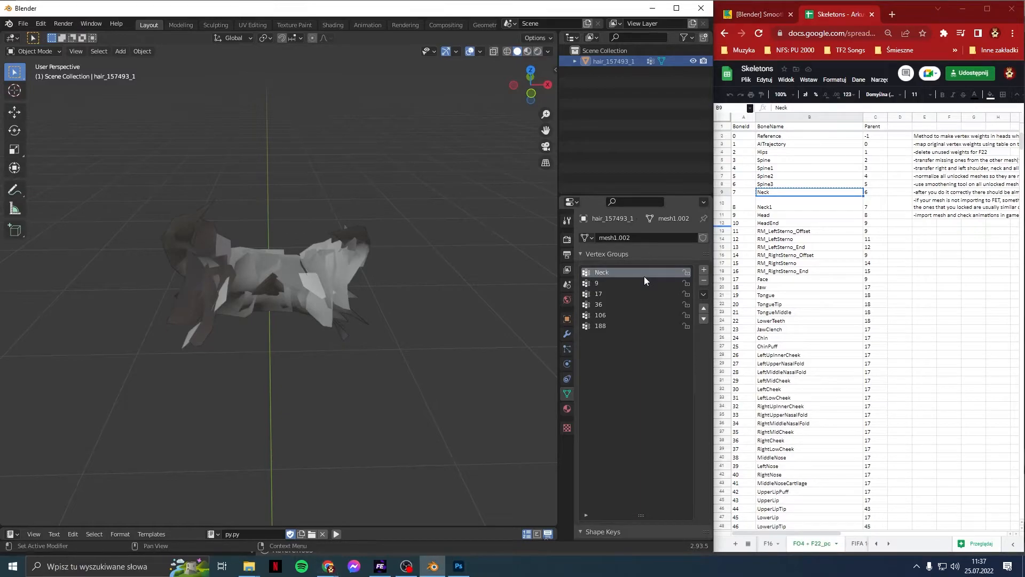
click(763, 215)
click(624, 279)
double_click(623, 279)
key(ctrl+v)
key(Return)
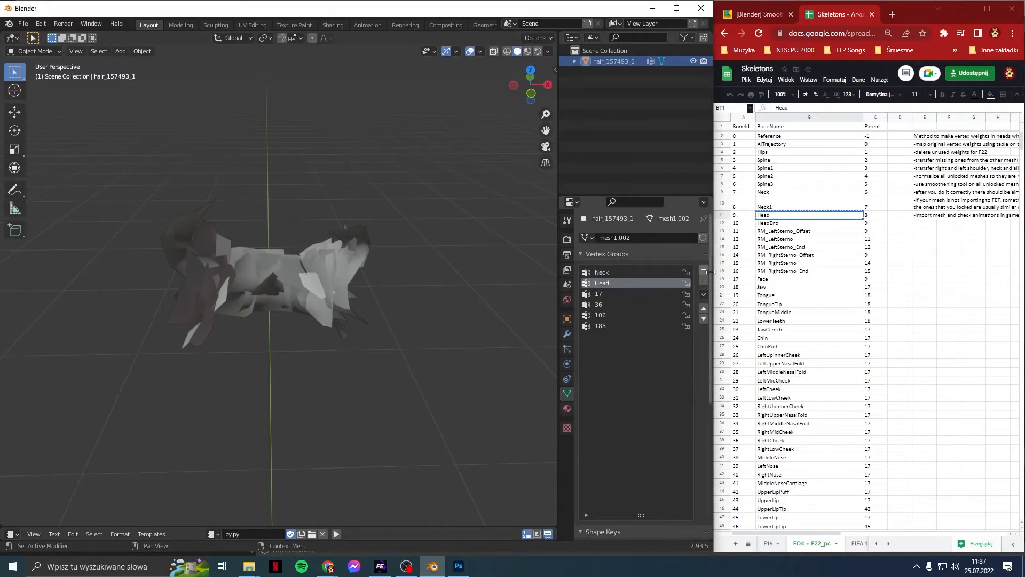
Step: Delete vertex group 17 and rename group 36 to RightCheek
click(780, 278)
click(604, 293)
click(704, 281)
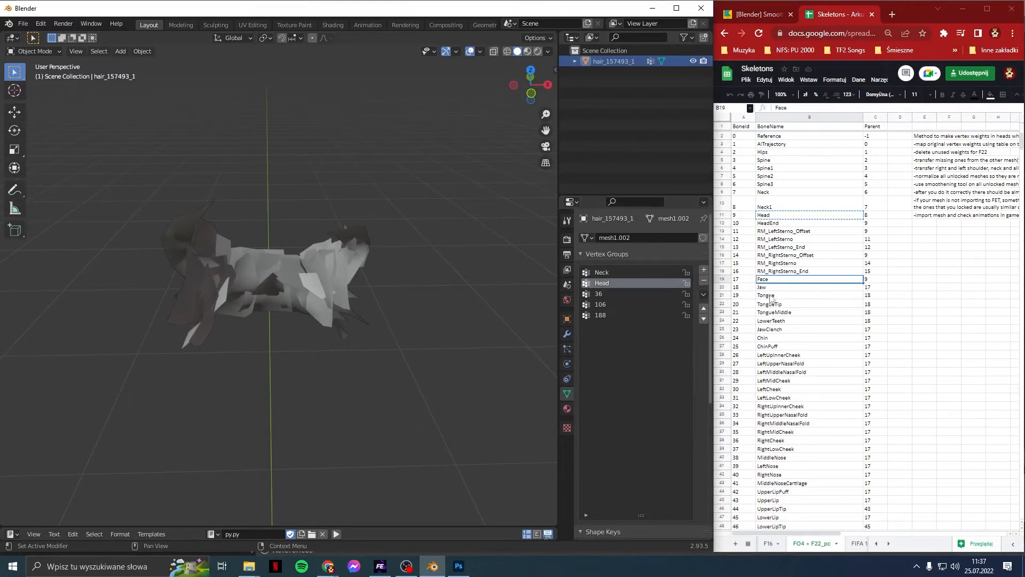
scroll(775, 300, down, 2)
click(775, 338)
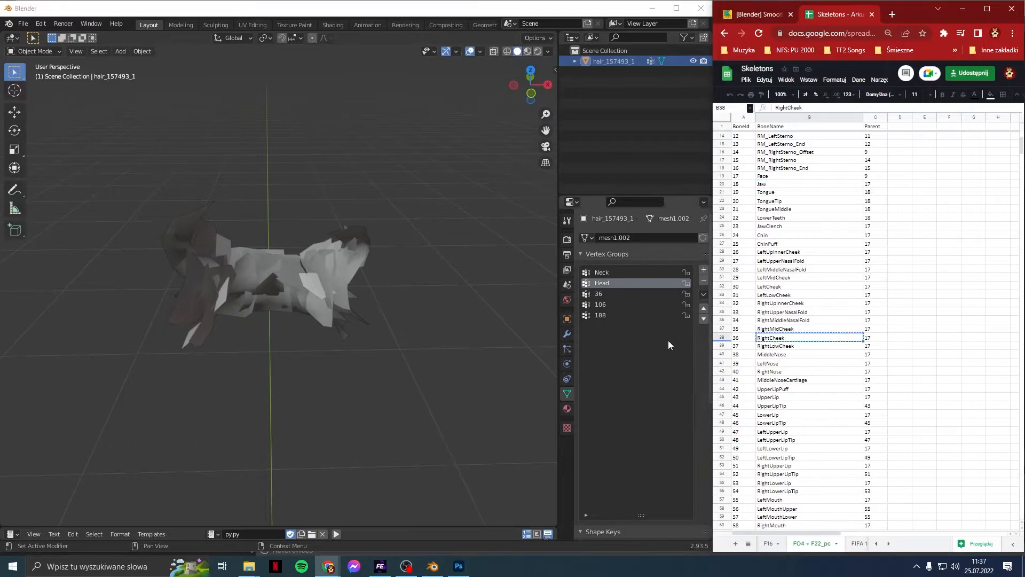
double_click(639, 296)
key(ctrl+v)
key(Return)
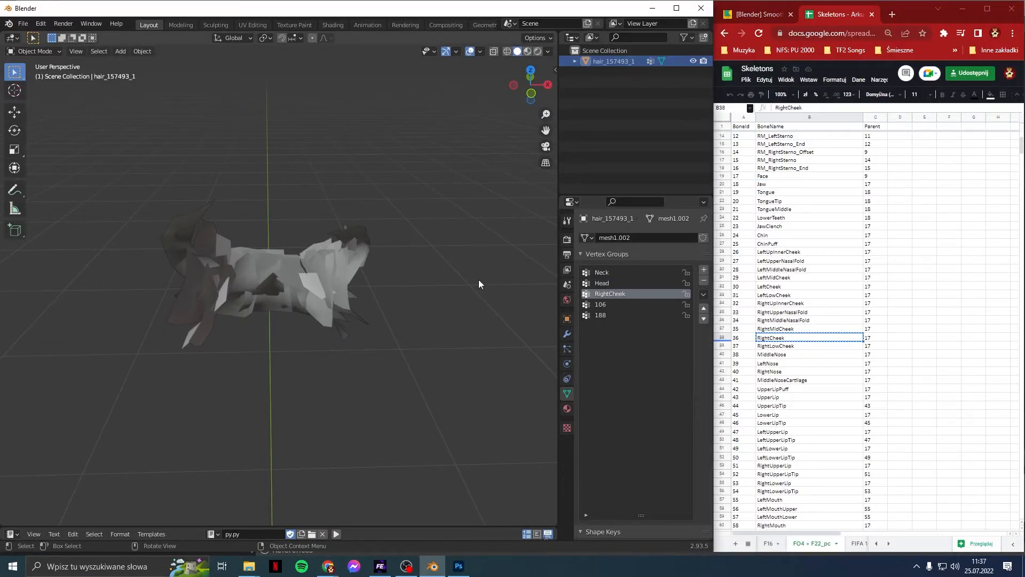
Step: Rename vertex groups 106 and 188 to LeftShoulder and RightShoulder from the sheet
scroll(783, 406, down, 10)
scroll(783, 406, down, 1)
click(773, 384)
key(ctrl+c)
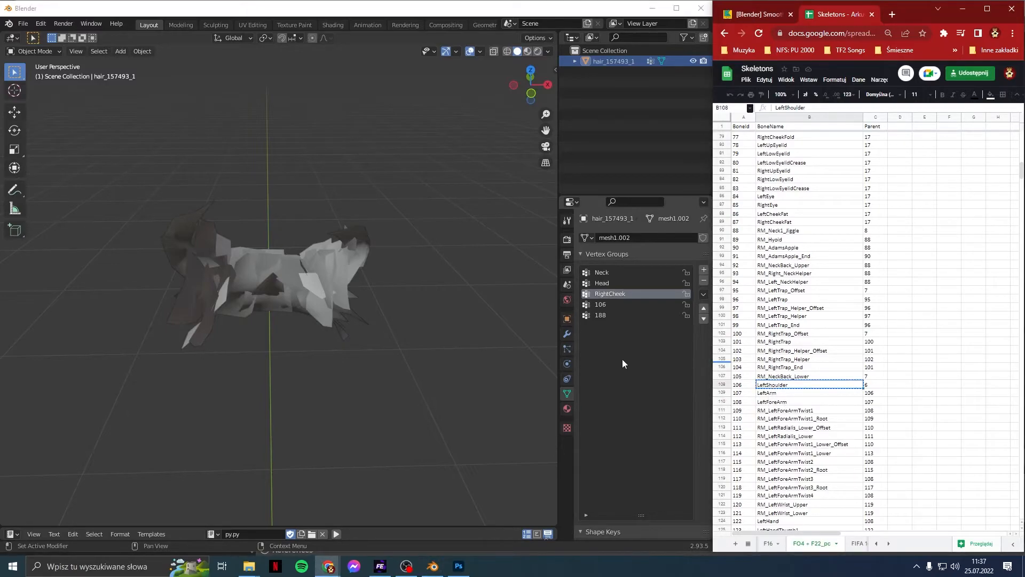
double_click(619, 305)
key(ctrl+v)
key(Return)
scroll(773, 432, down, 8)
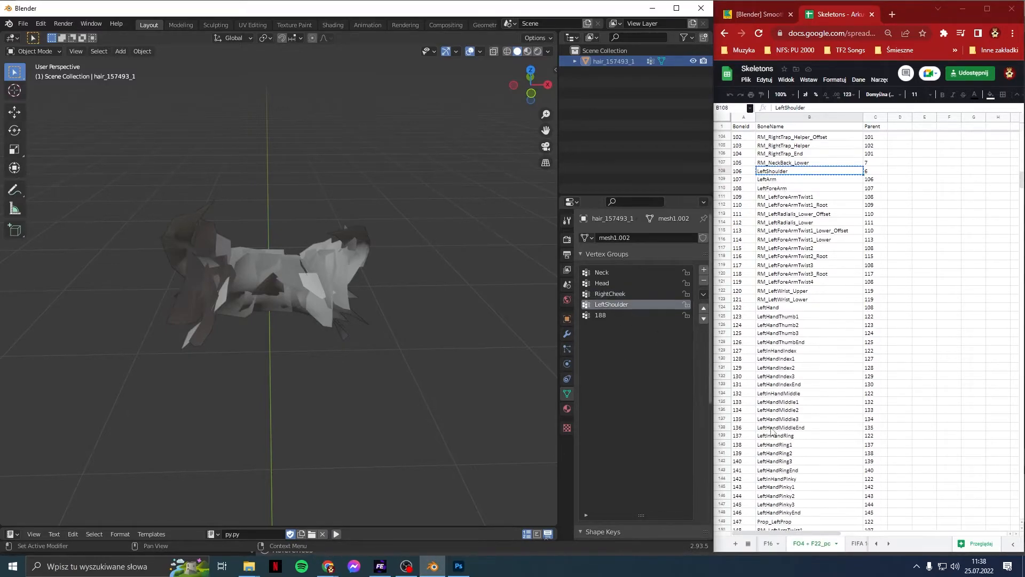
scroll(775, 432, down, 4)
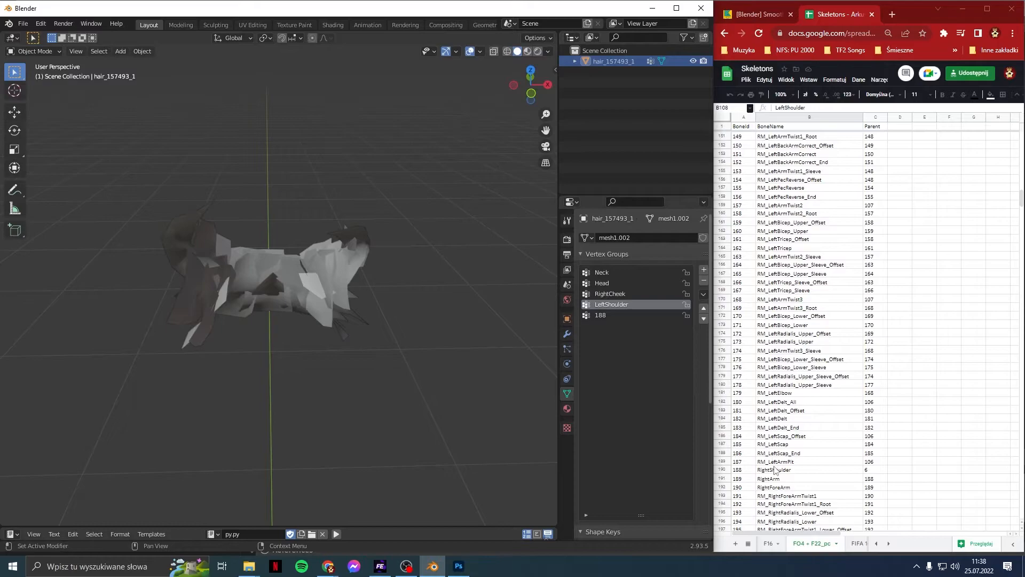
click(777, 471)
key(ctrl+c)
double_click(624, 315)
key(ctrl+v)
key(Return)
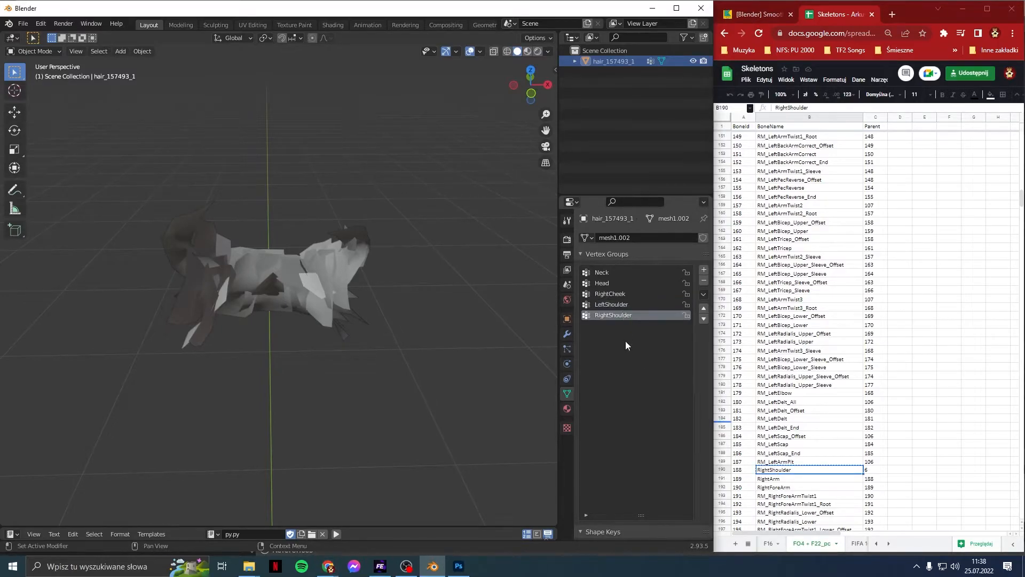
Step: Switch the hair to Weight Paint mode and inspect each vertex group's weights
click(33, 52)
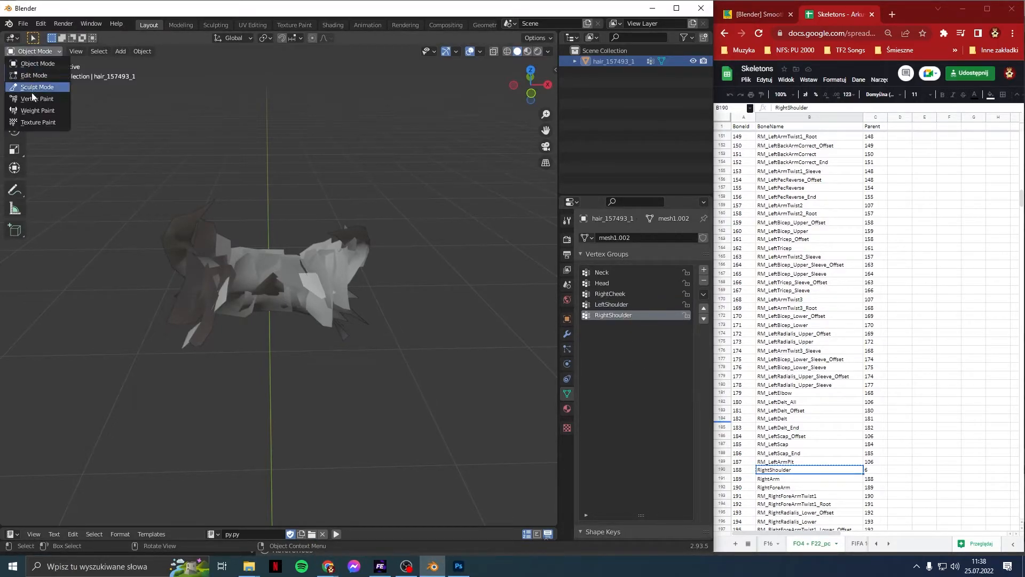
click(32, 111)
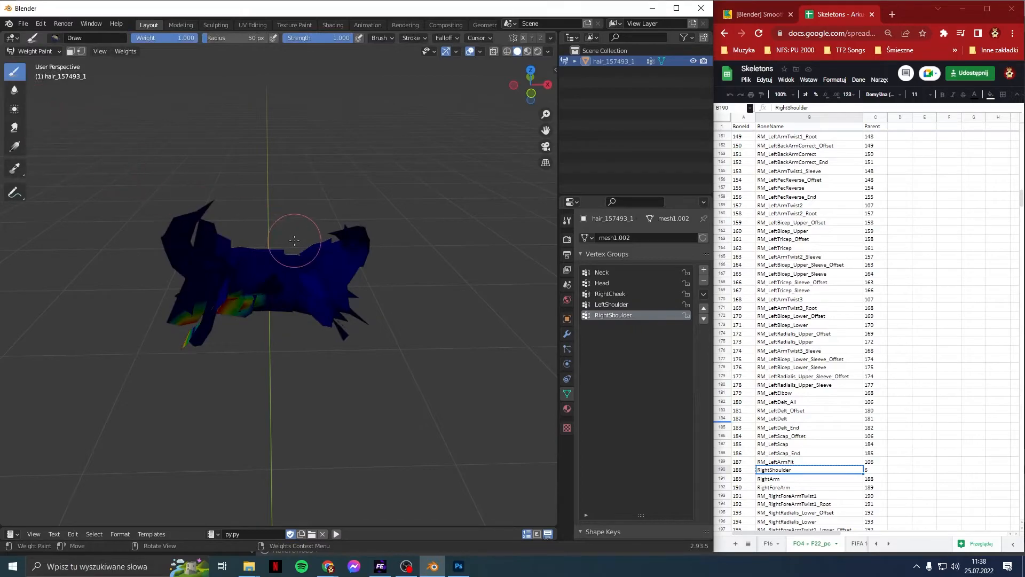
click(605, 273)
click(609, 283)
click(620, 294)
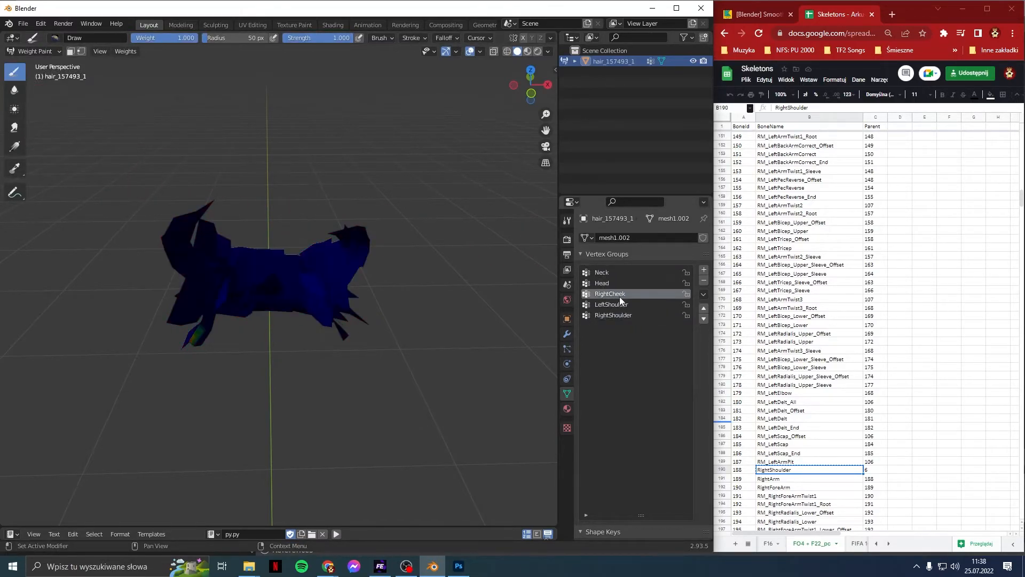
click(610, 284)
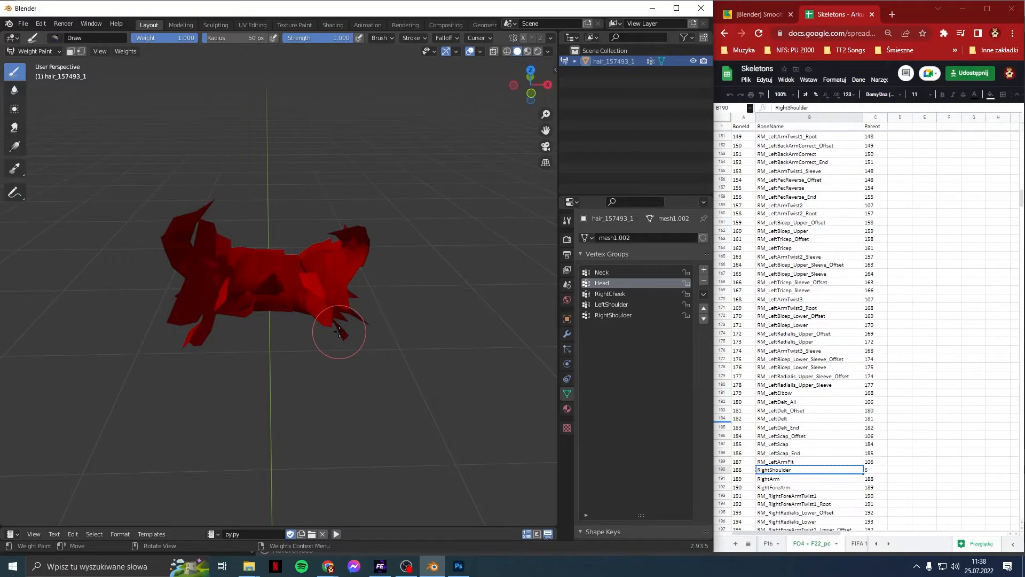
click(634, 293)
click(637, 306)
click(636, 315)
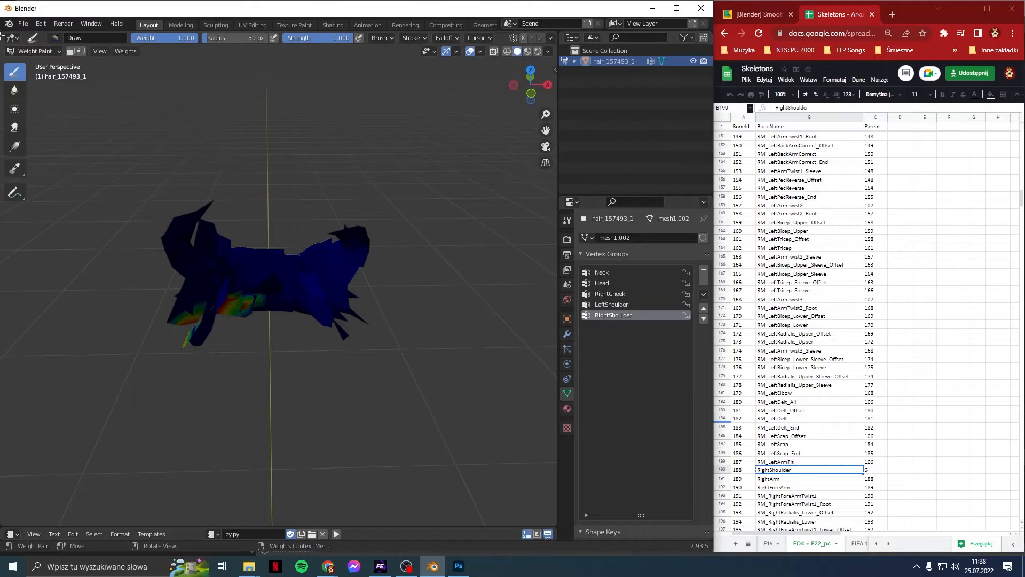
Step: Apply Smooth Unlocked weights at factor 1.00 with 5 iterations
click(125, 52)
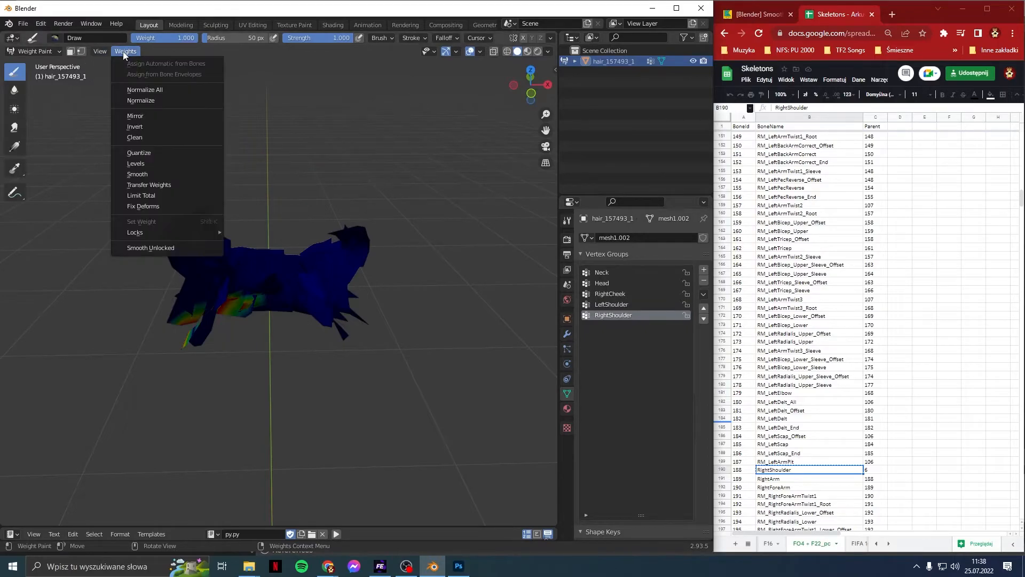
click(152, 248)
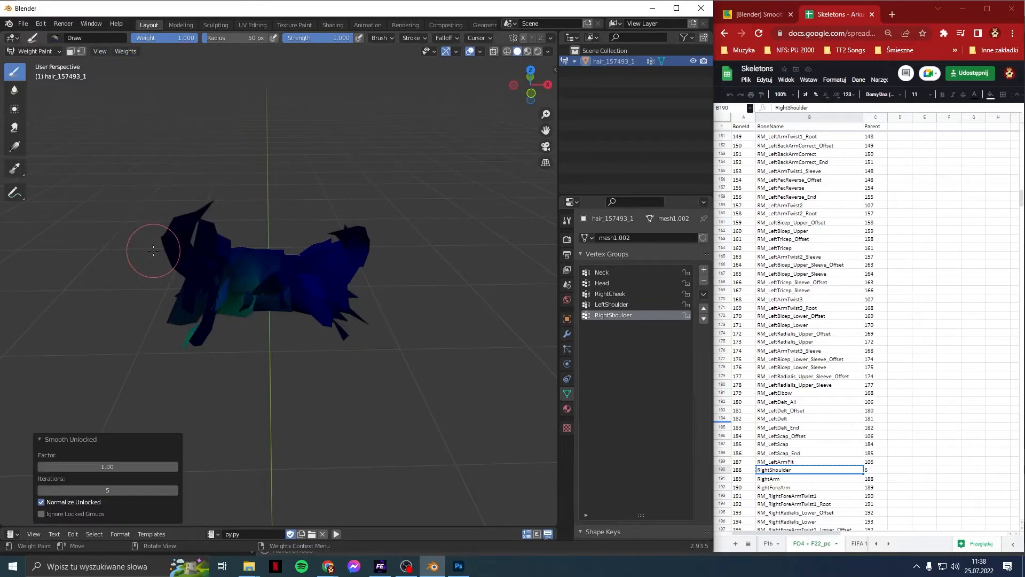
click(616, 280)
click(616, 273)
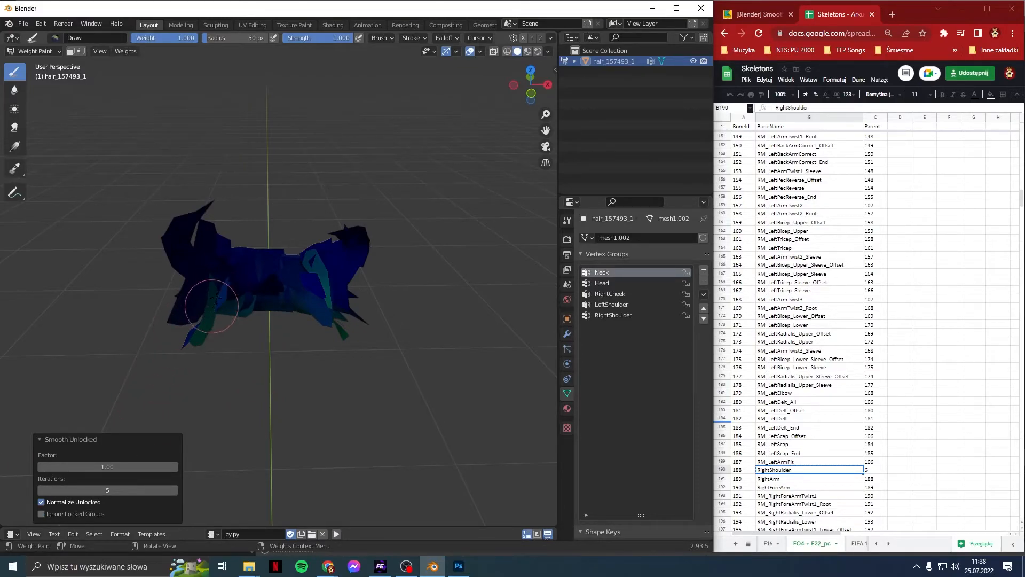
Step: Recheck the smoothed weights of Neck, Head, RightCheek, LeftShoulder and RightShoulder
click(619, 284)
click(634, 293)
click(636, 305)
click(636, 313)
click(633, 305)
click(630, 294)
click(624, 284)
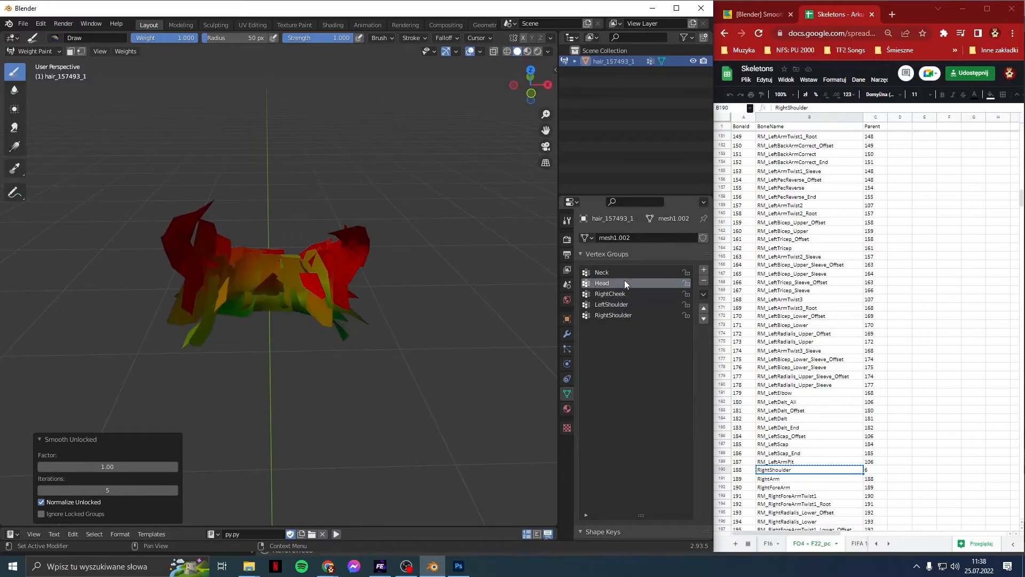
click(624, 277)
click(625, 284)
click(627, 293)
click(624, 305)
click(624, 315)
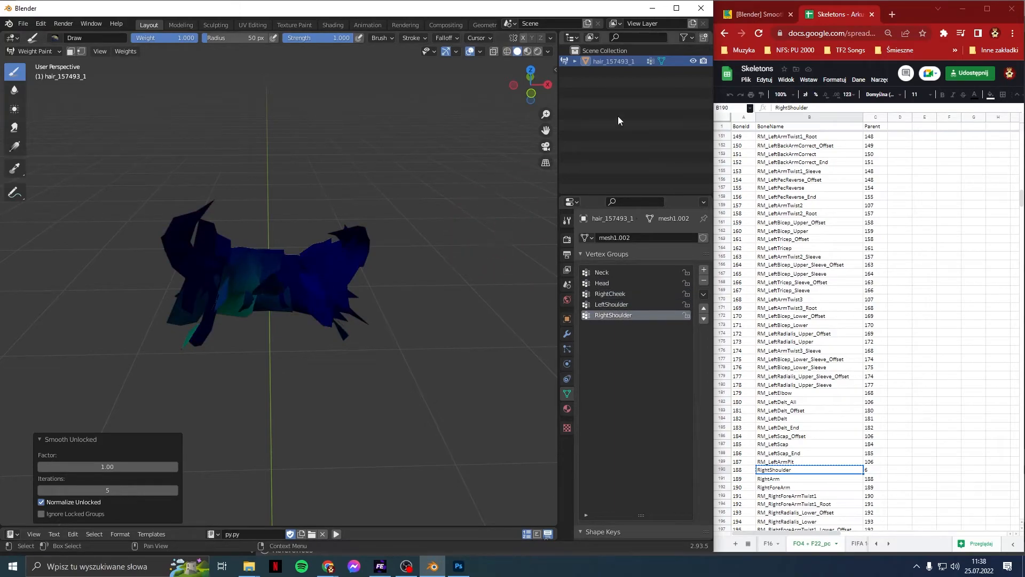
click(23, 23)
Step: Import the hair_179813_0_0_mesh.fbx model
mouse_move(58, 170)
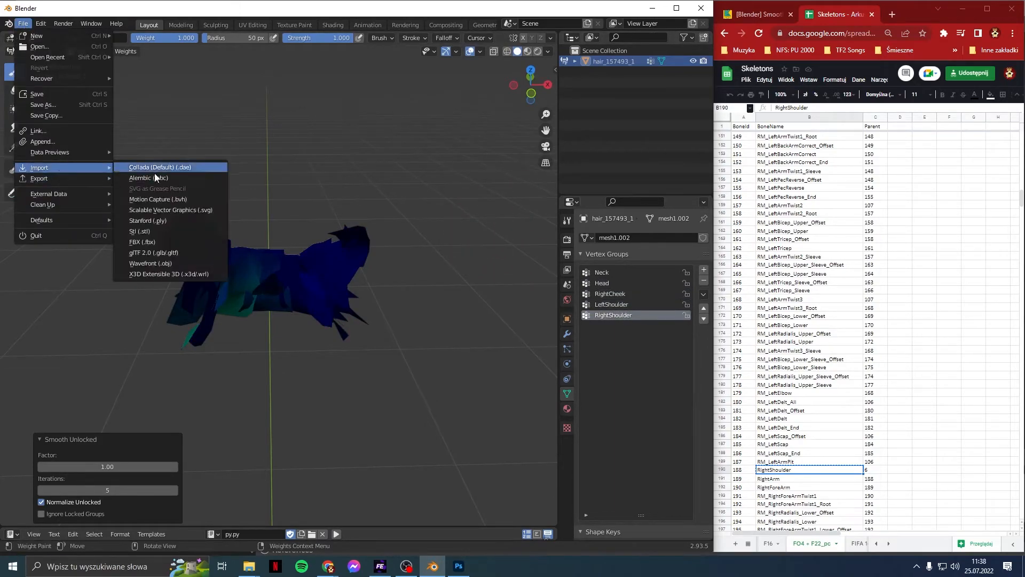
click(142, 241)
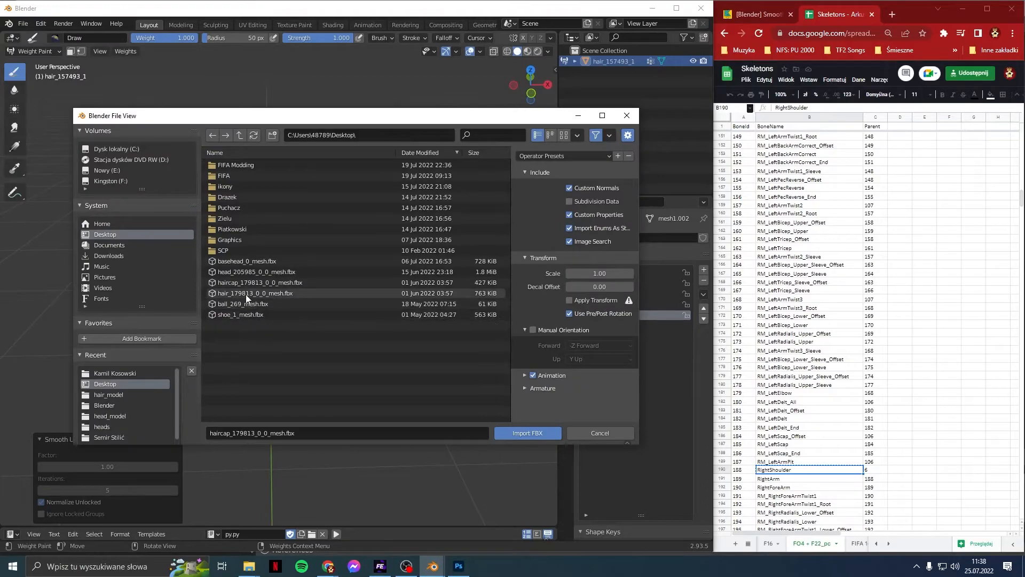
double_click(245, 294)
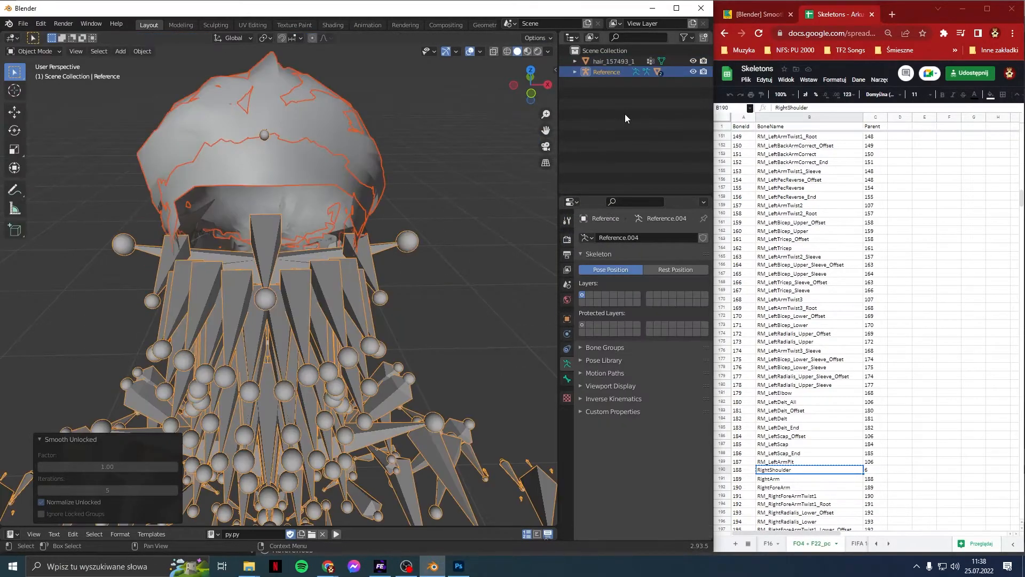
Step: Expand Reference in the Outliner and delete the lod1 hair_179813 object
click(625, 114)
click(577, 71)
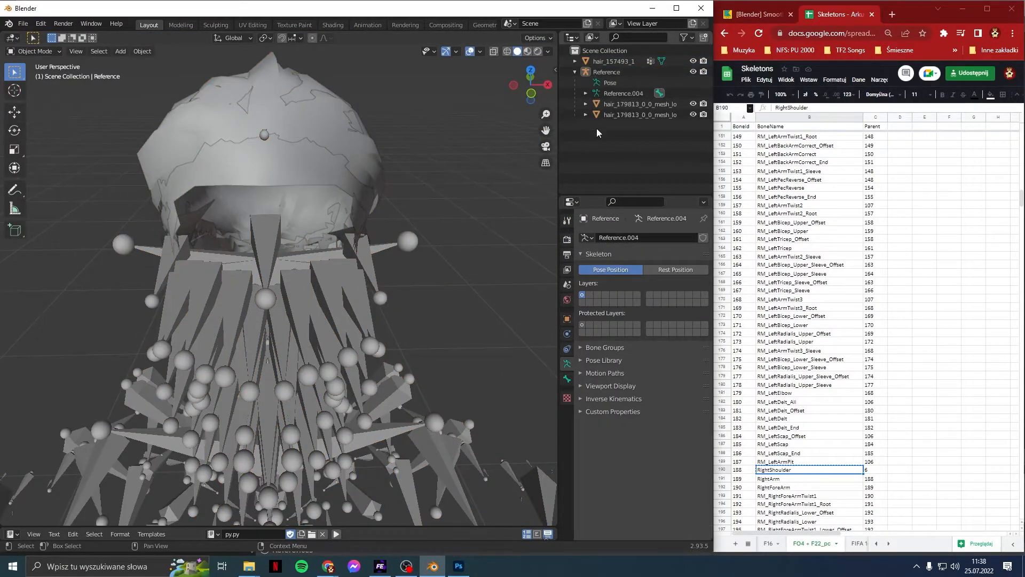
drag(555, 120, 338, 119)
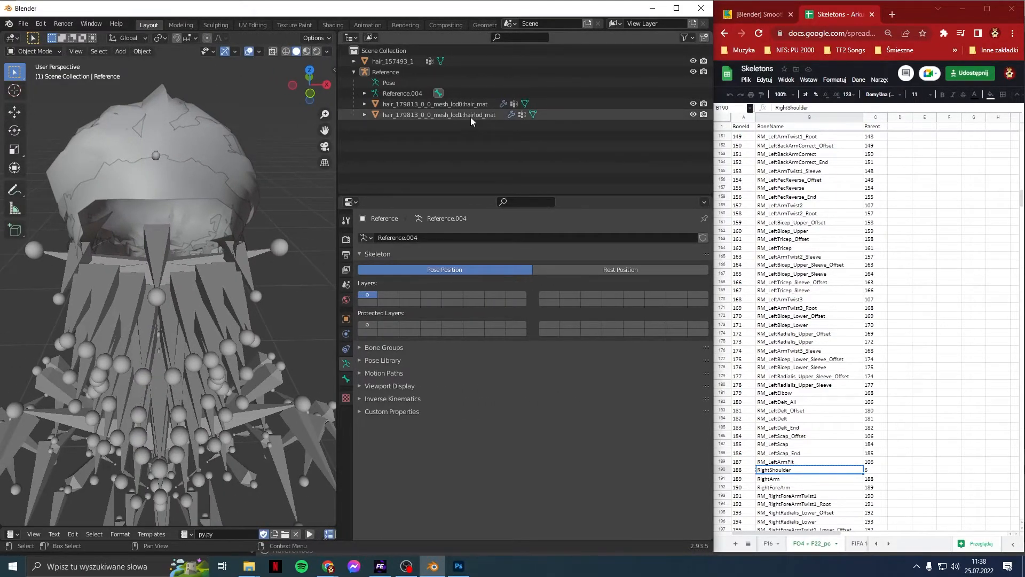
click(471, 116)
right_click(471, 116)
click(472, 122)
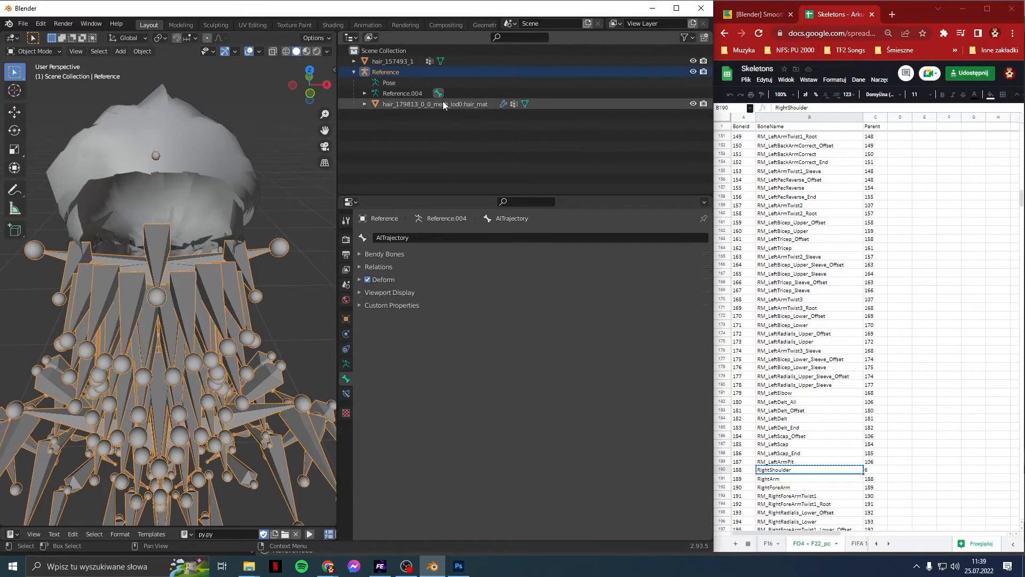
Step: Rename hair_157493_1 to hair_157493_0_0_mesh_lod0:hair_mat using the old lod0 name
click(443, 101)
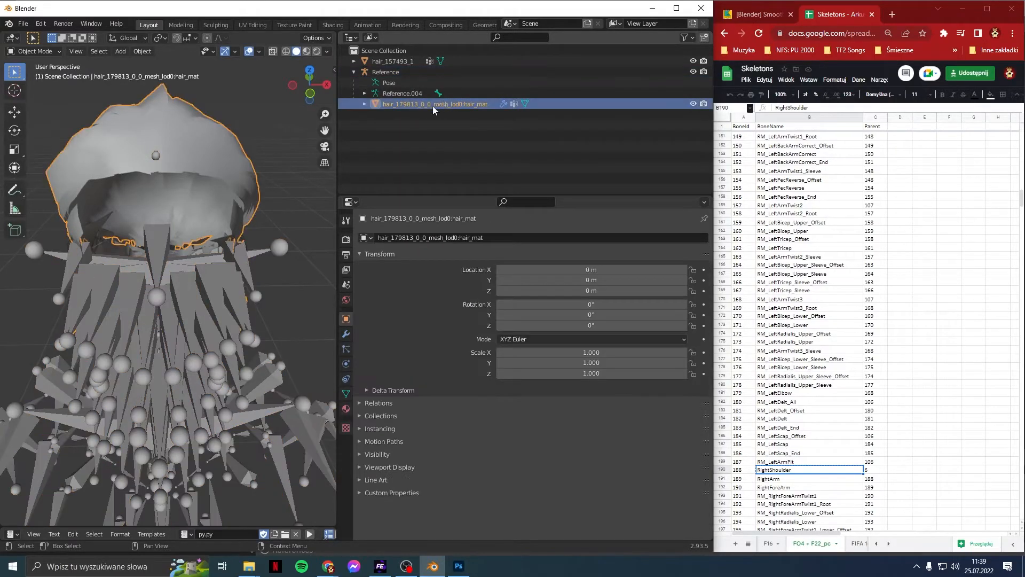
double_click(405, 104)
key(ctrl+c)
double_click(397, 61)
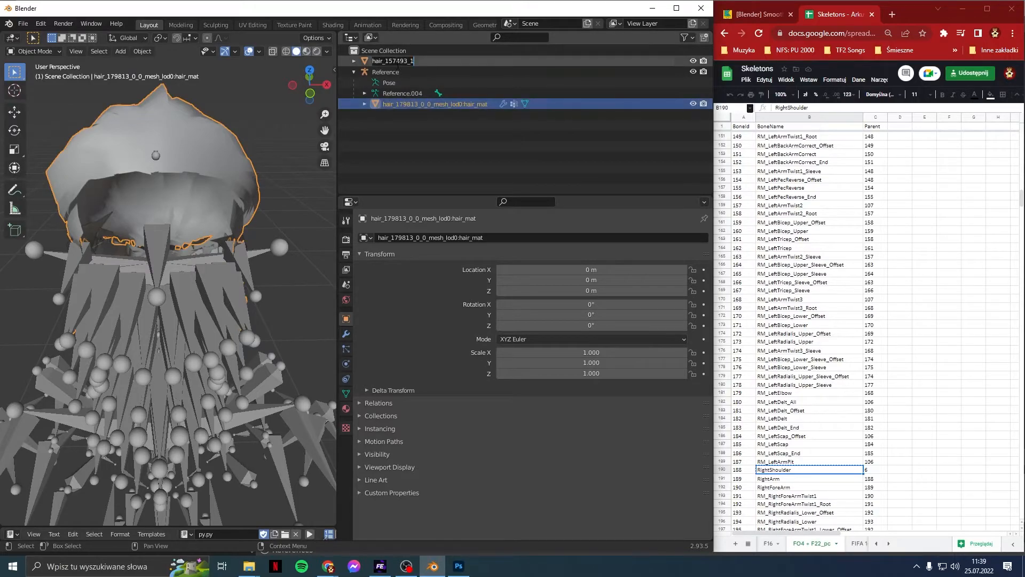
key(BackSpace)
key(BackSpace)
key(ctrl+v)
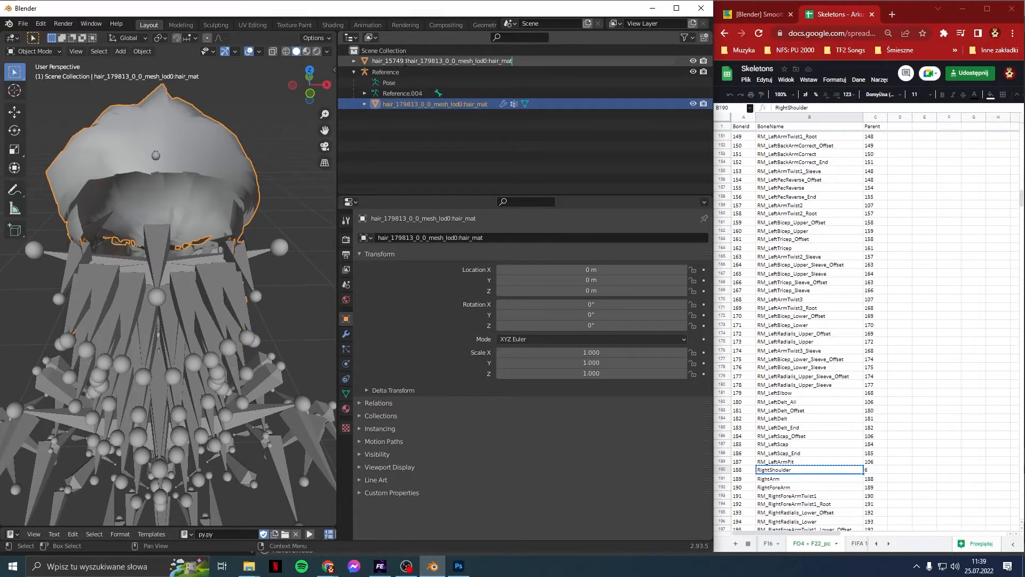
key(BackSpace)
key(BackSpace)
key(BackSpace)
key(BackSpace)
key(BackSpace)
key(BackSpace)
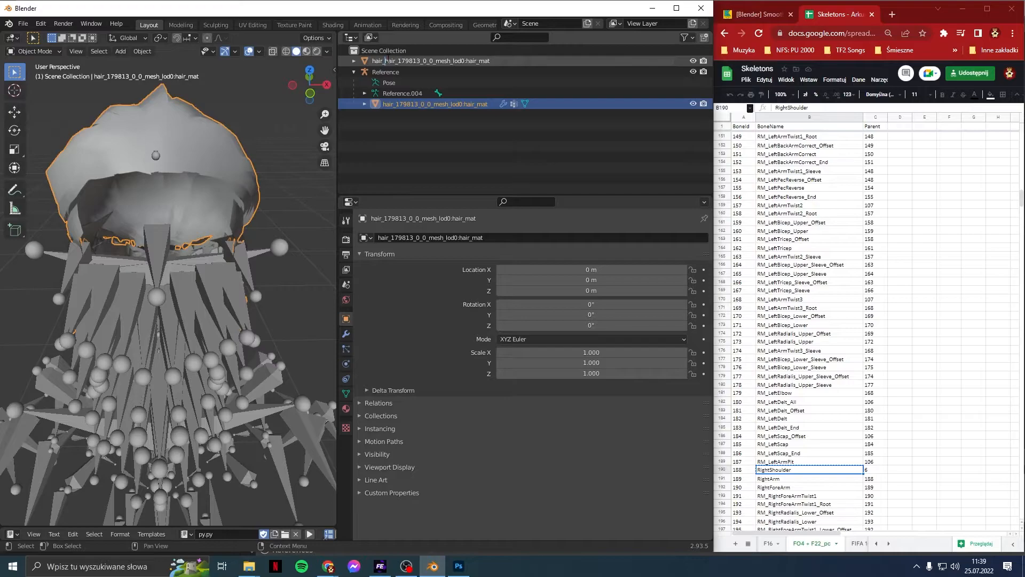
key(BackSpace)
key(BackSpace)
key(BackSpace)
key(BackSpace)
key(BackSpace)
key(Escape)
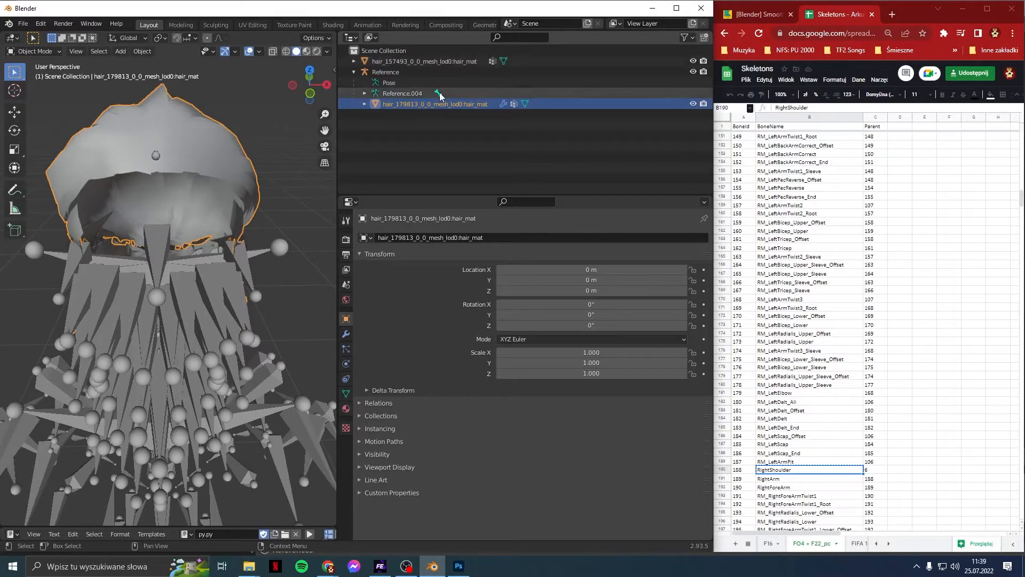
Step: Rename the new hair's mesh data to hair_mat
click(353, 61)
double_click(398, 72)
text(Hair_mat)
key(Return)
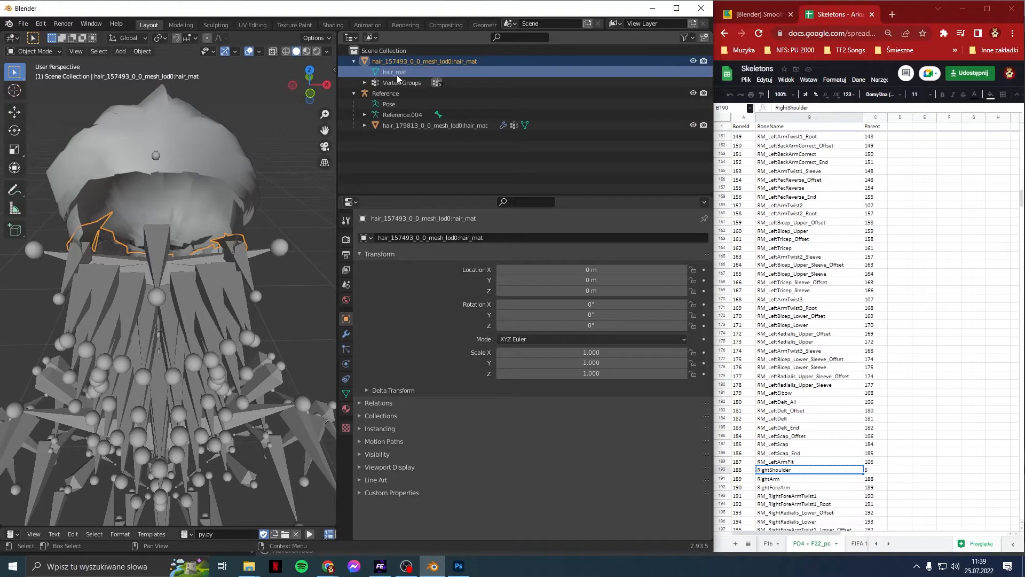
Step: Parent the new hair under Reference and delete the old hair_179813 object
drag(398, 60, 381, 95)
click(402, 125)
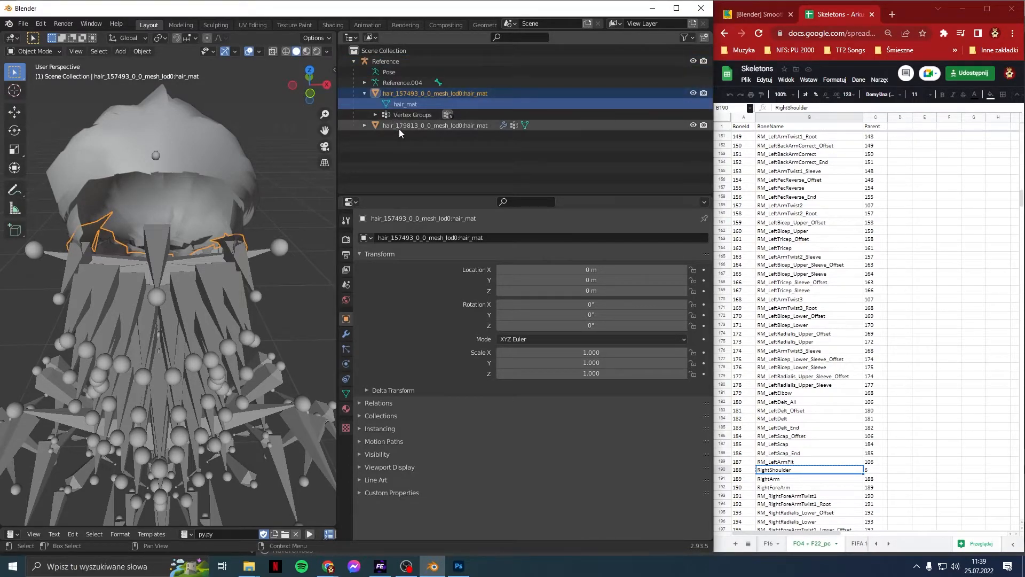
right_click(402, 127)
click(401, 131)
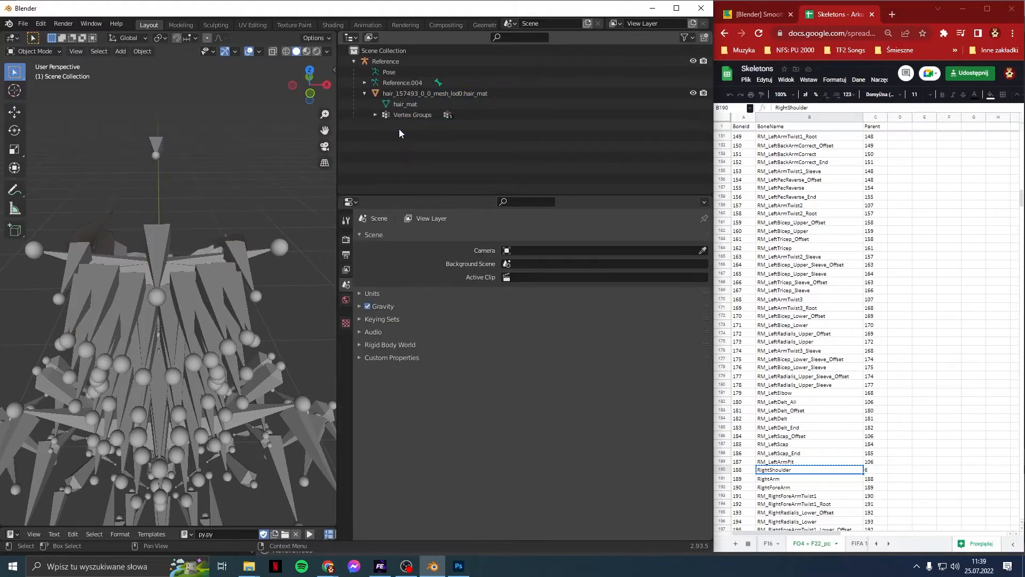
click(405, 95)
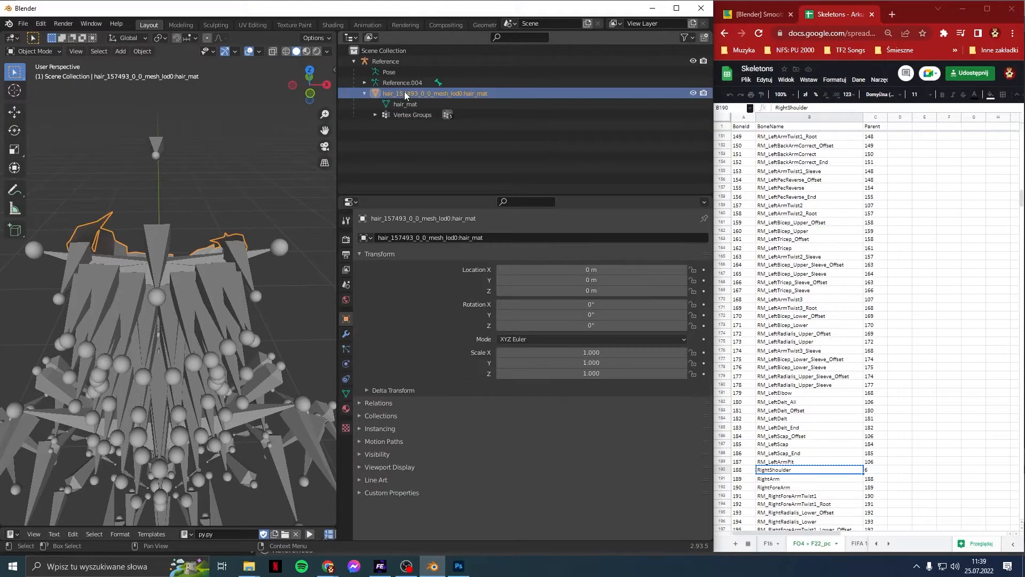
Step: Rename the hair's UV maps to UVChannel0 and UVChannel1
click(346, 394)
scroll(411, 365, down, 10)
double_click(403, 378)
text(UVChannel0)
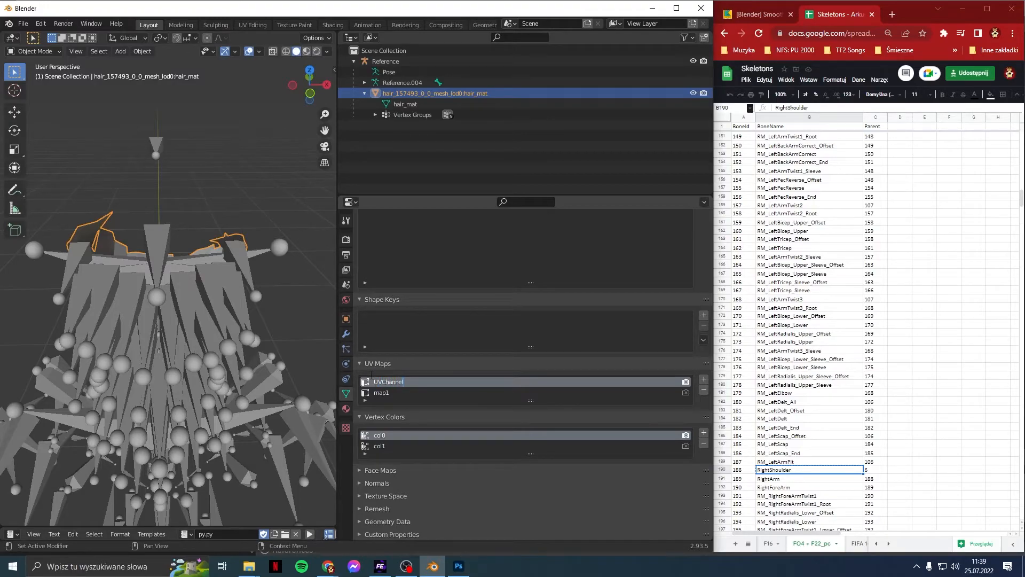
double_click(612, 387)
key(ctrl+c)
double_click(598, 392)
key(ctrl+v)
Step: Rename the vertex colour layer to VColor1
click(568, 449)
double_click(613, 437)
text(VColo)
key(KP_Decimal)
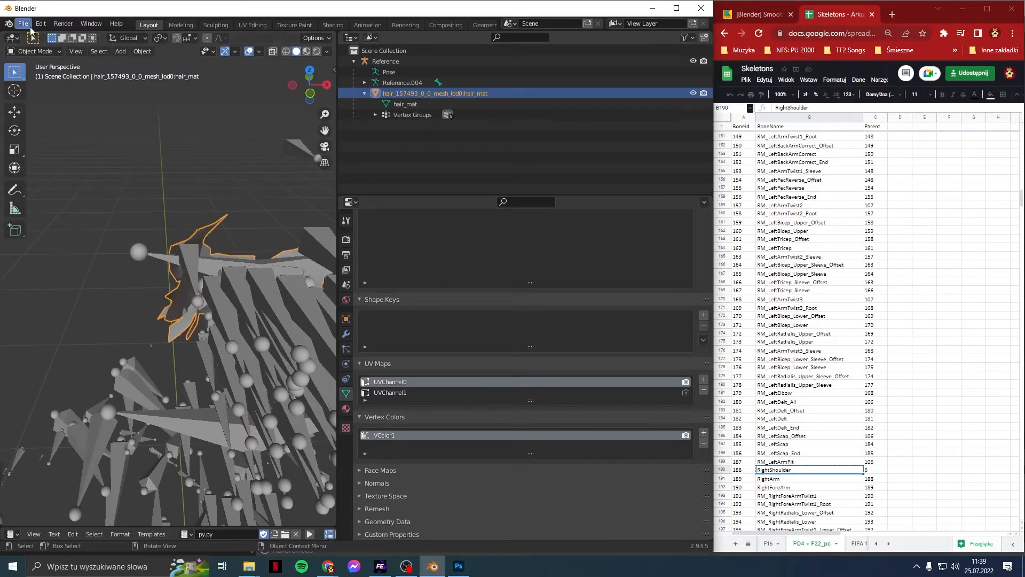
Step: Export the hair as an FBX file named hair.fbx
click(27, 25)
mouse_move(62, 180)
click(151, 267)
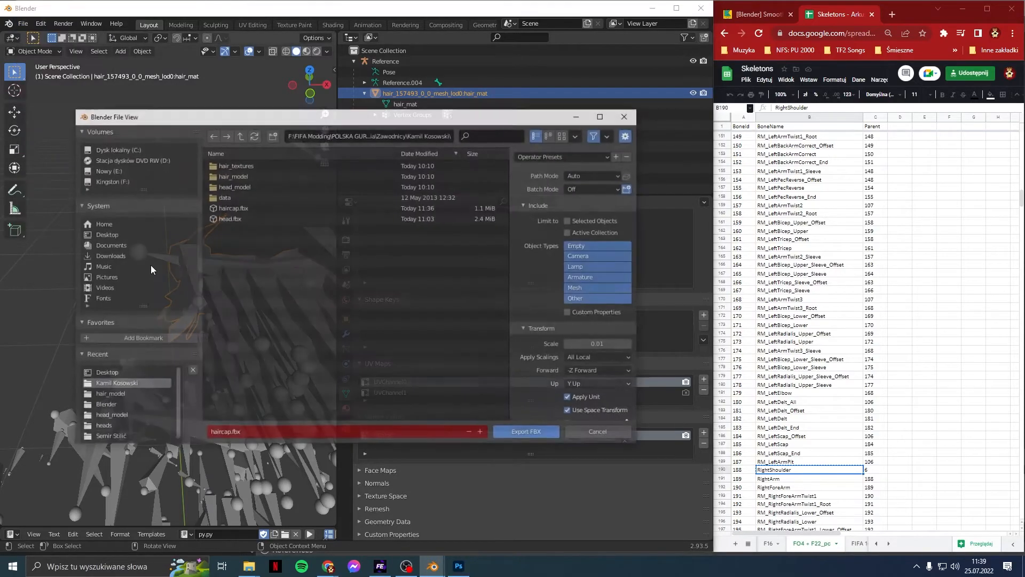
click(334, 433)
text(ha)
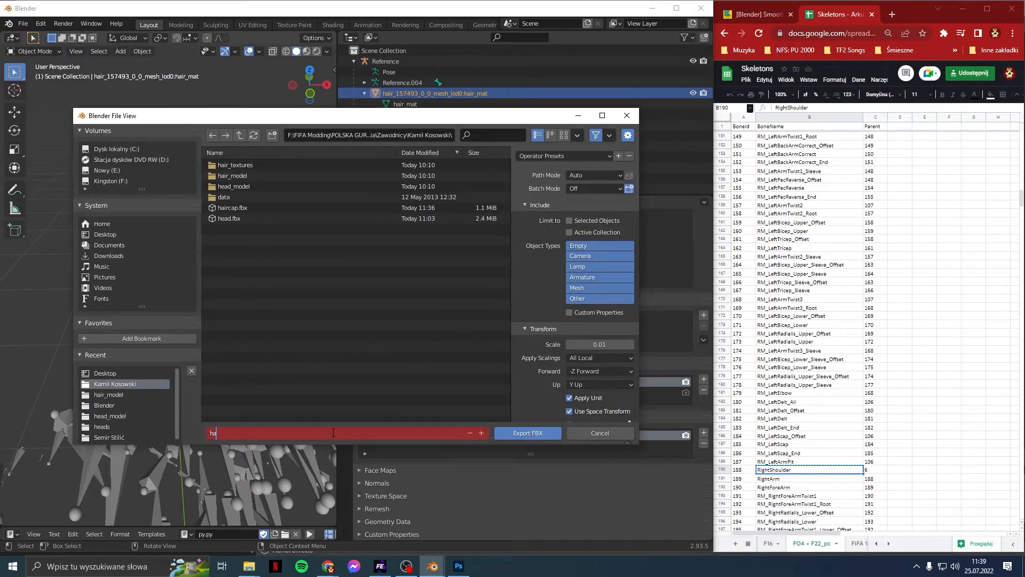
key(Return)
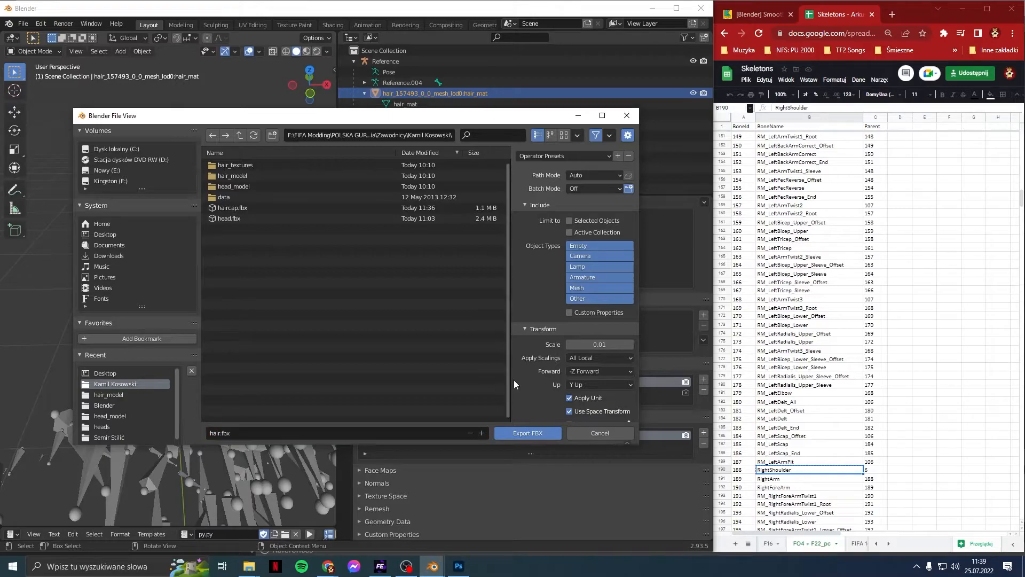
click(514, 434)
Step: Switch to Photoshop and close the uv.png document
mouse_move(467, 568)
click(477, 537)
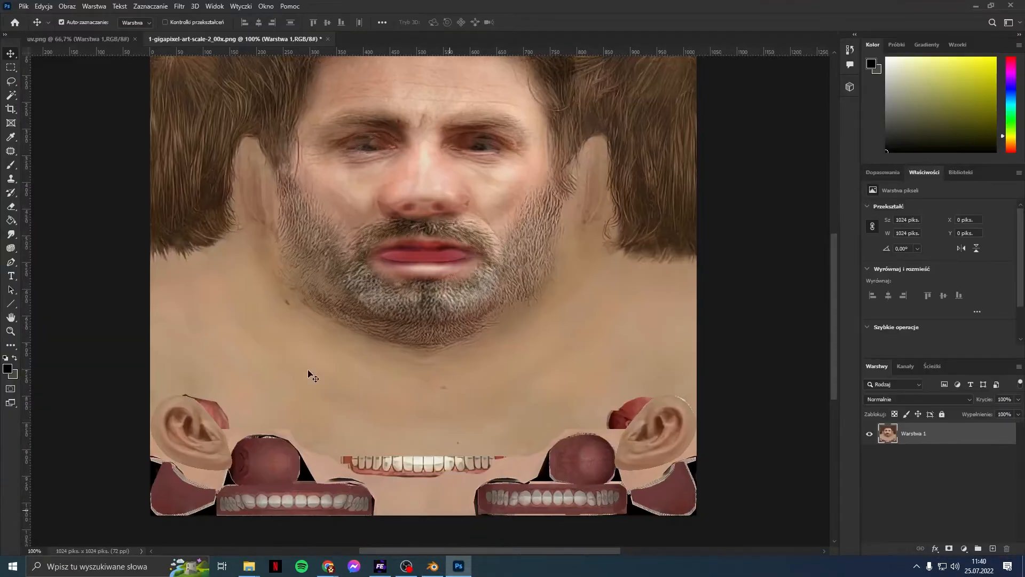
click(92, 42)
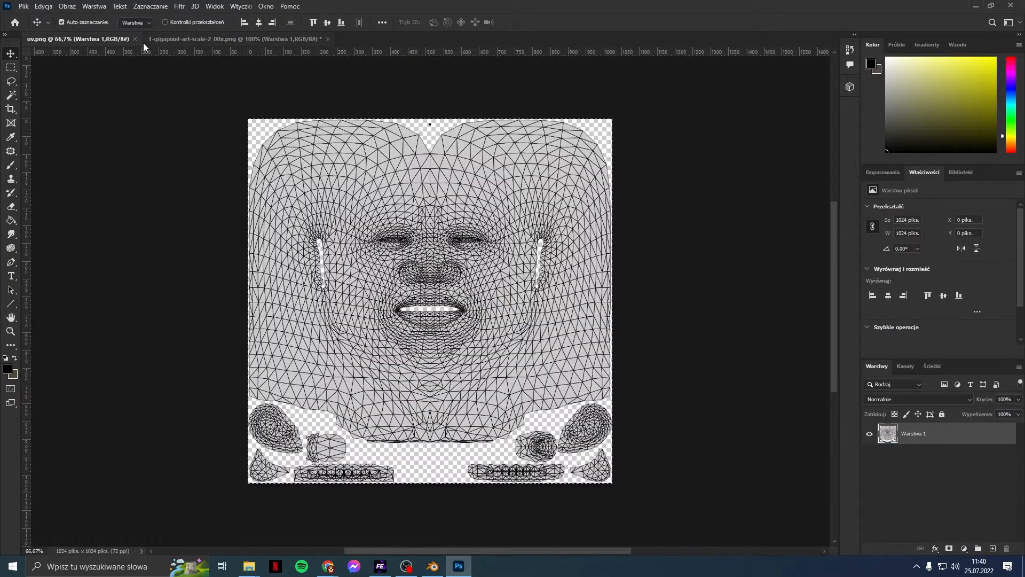
click(135, 39)
Step: Open the hair_cm and hair_coeff DDS textures from hair_textures/dds with default load options
click(22, 7)
click(28, 28)
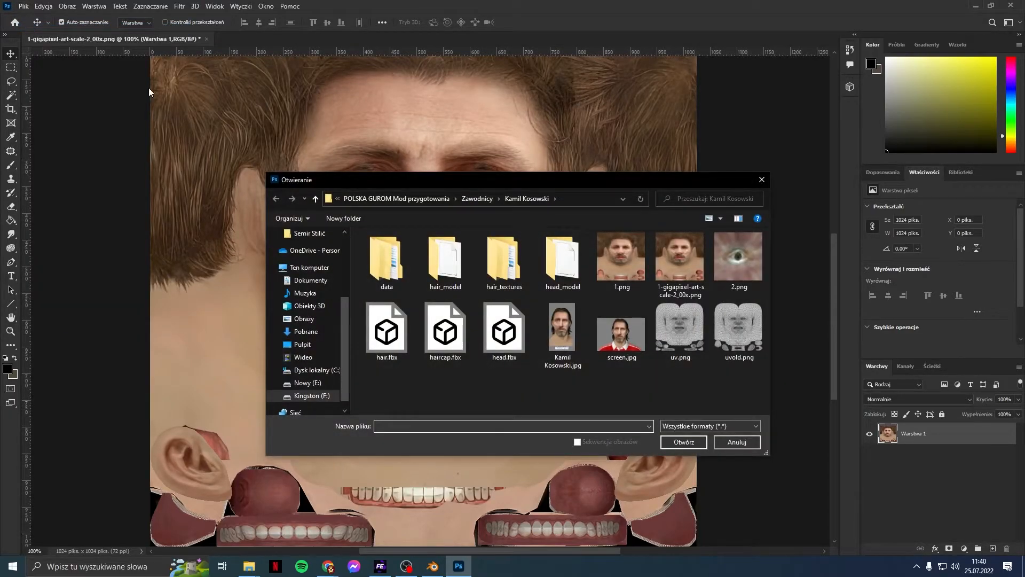
double_click(495, 269)
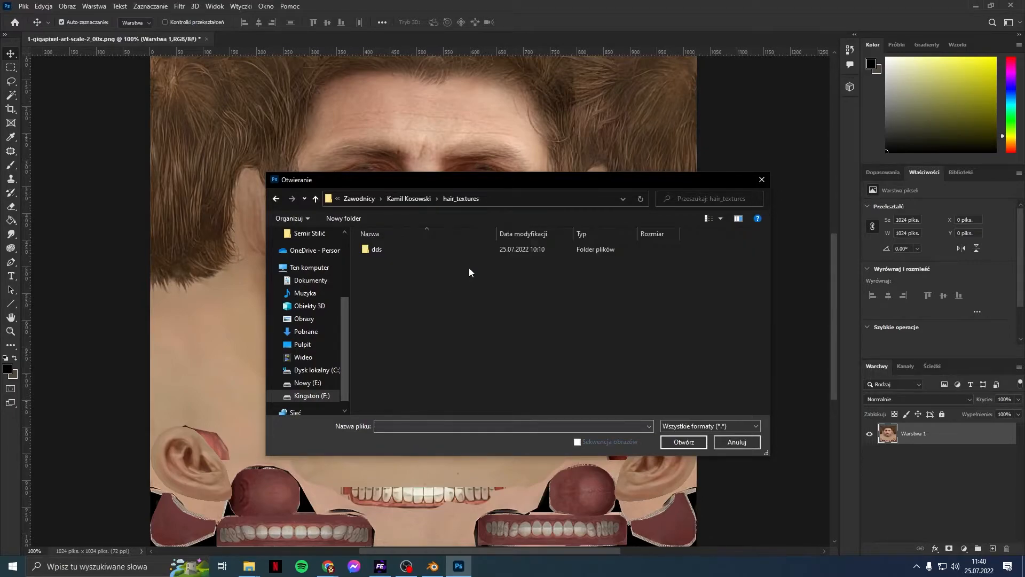
double_click(447, 251)
click(399, 267)
ctrl+click(442, 273)
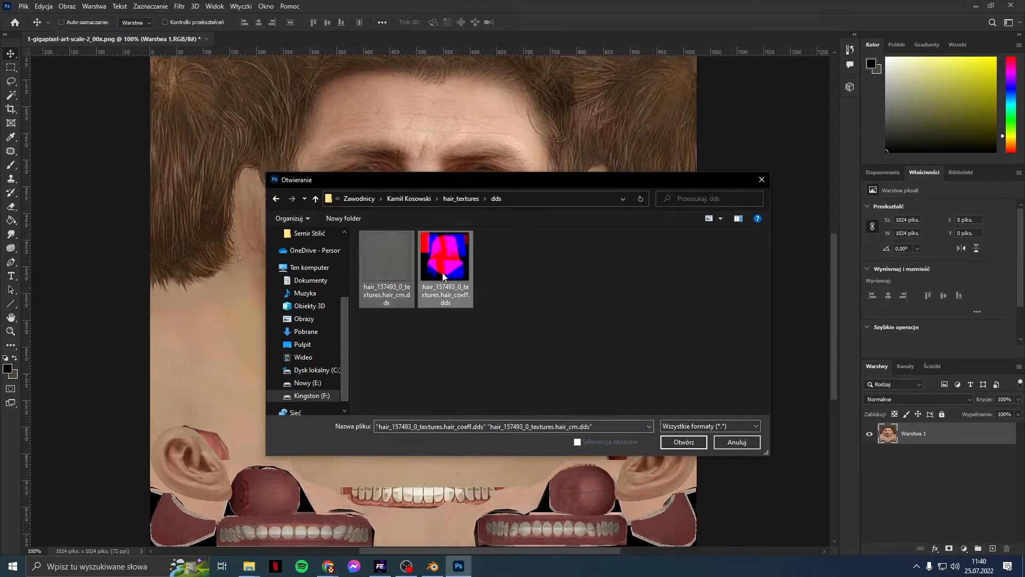
click(688, 443)
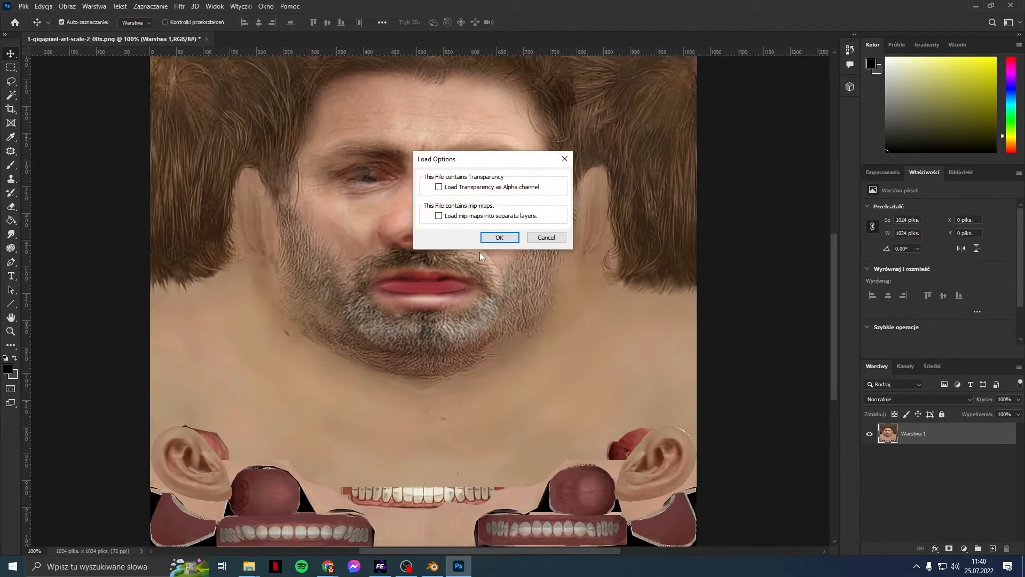
click(504, 239)
click(506, 238)
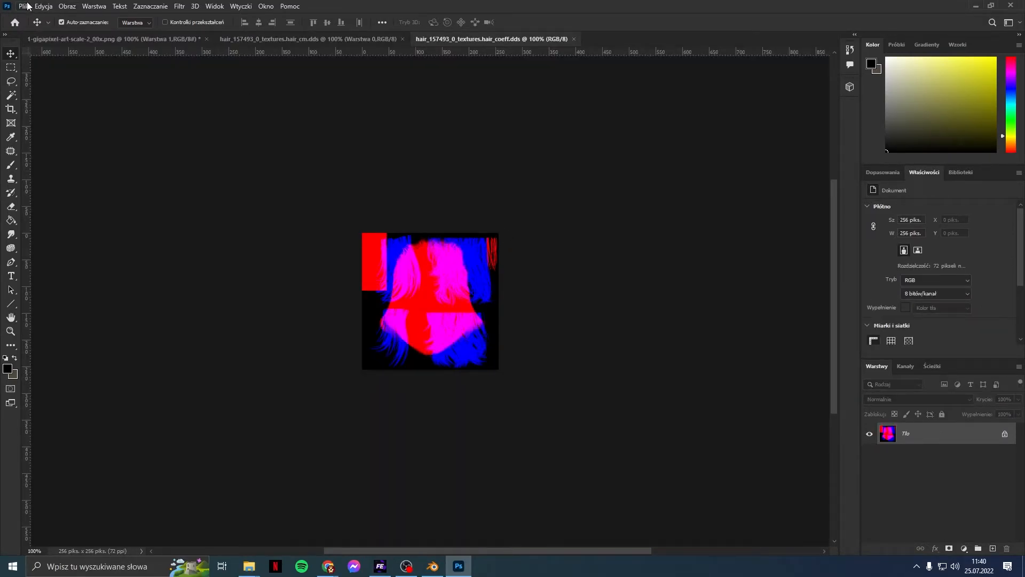
mouse_move(328, 563)
Step: In FIFA Editor Tool, open the face normal and specmask textures
click(381, 566)
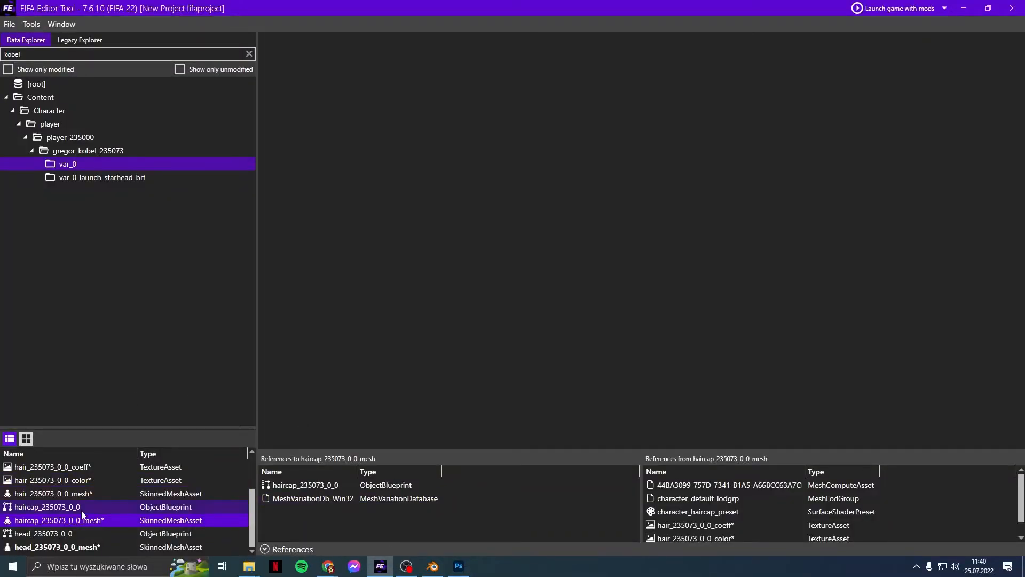
scroll(69, 502, up, 2)
double_click(62, 479)
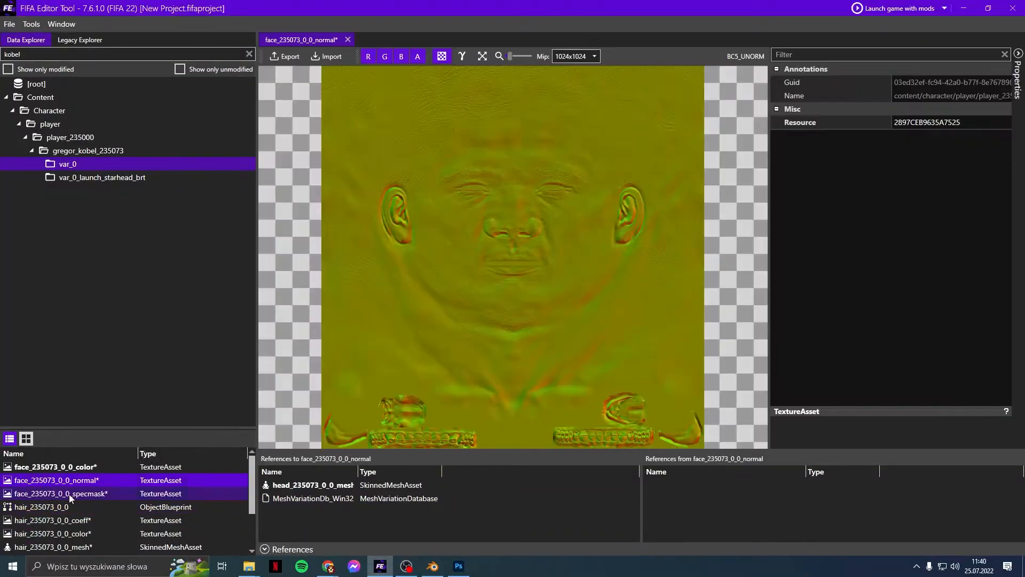
click(69, 495)
double_click(69, 520)
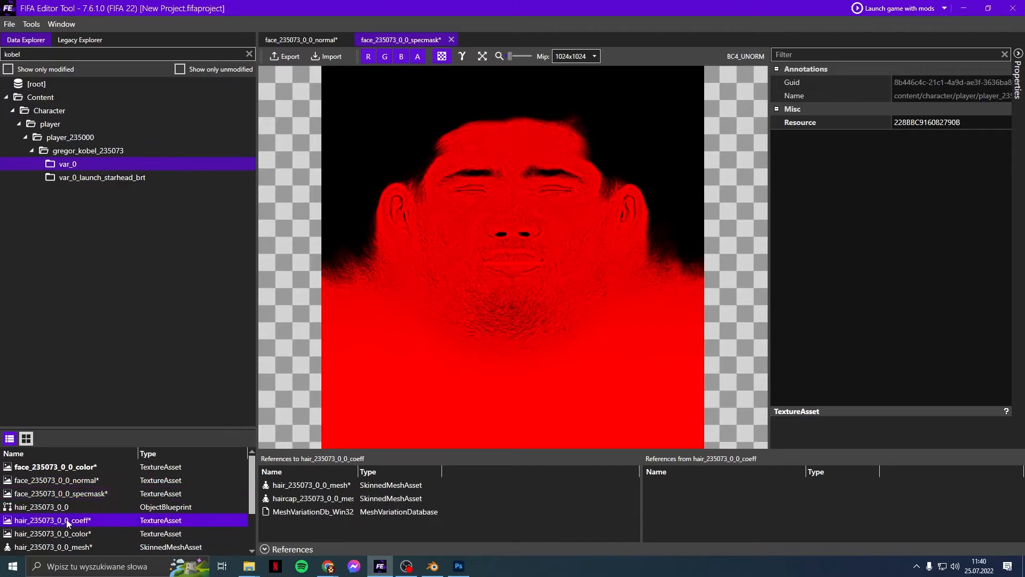
Step: View the hair coeff and color textures, then return to Photoshop
click(71, 534)
double_click(71, 534)
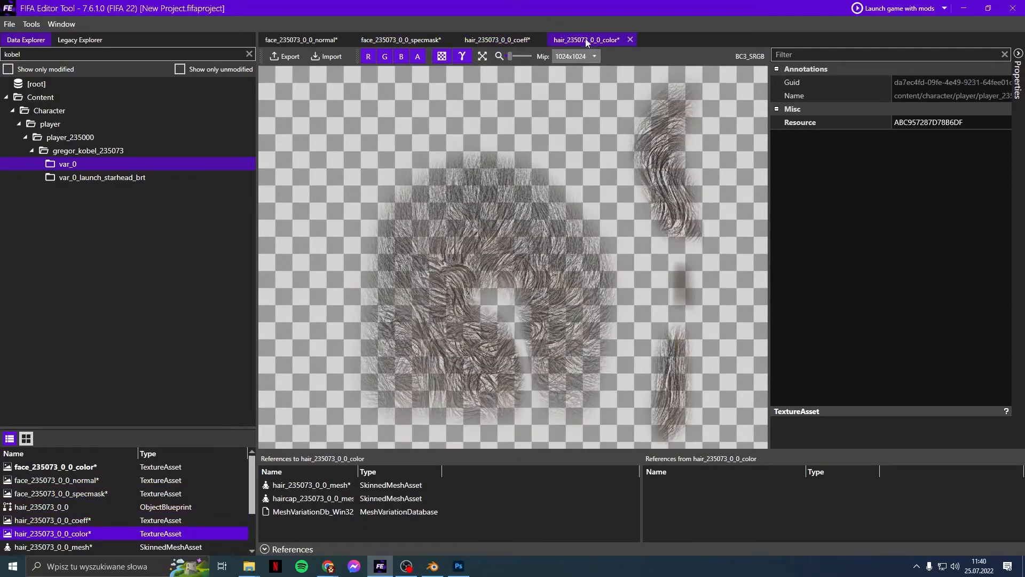
click(522, 43)
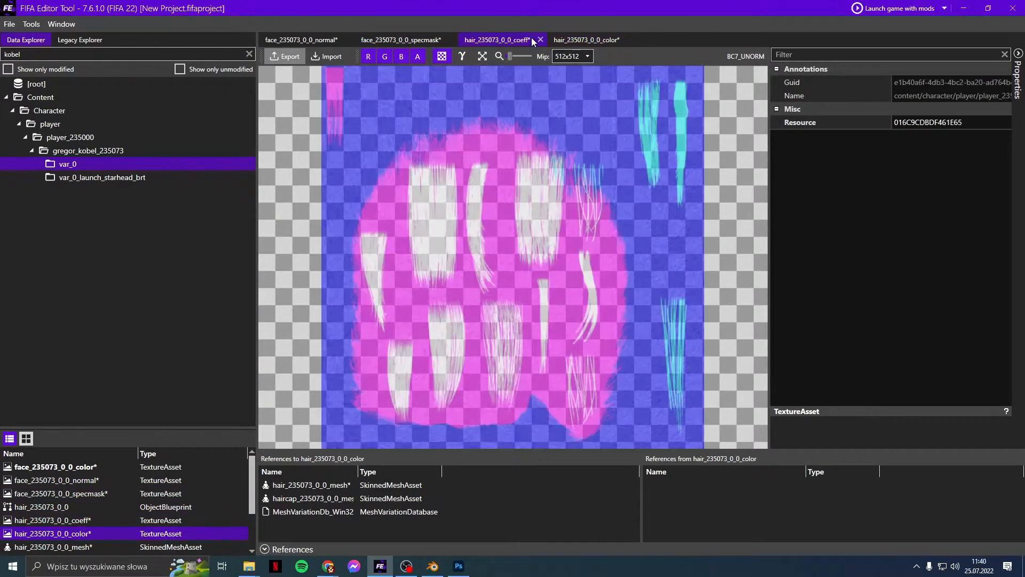
click(573, 43)
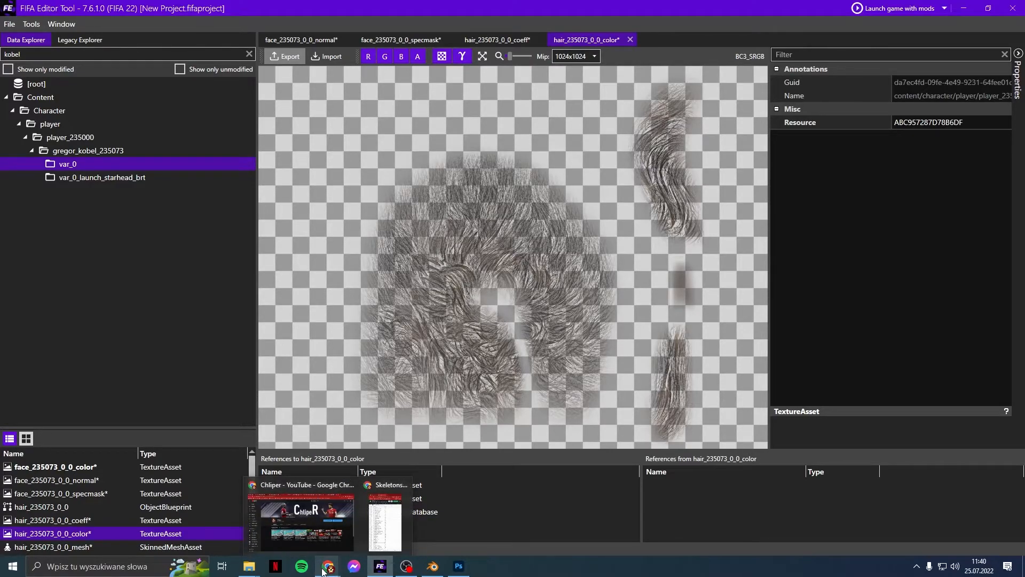
mouse_move(458, 566)
click(468, 520)
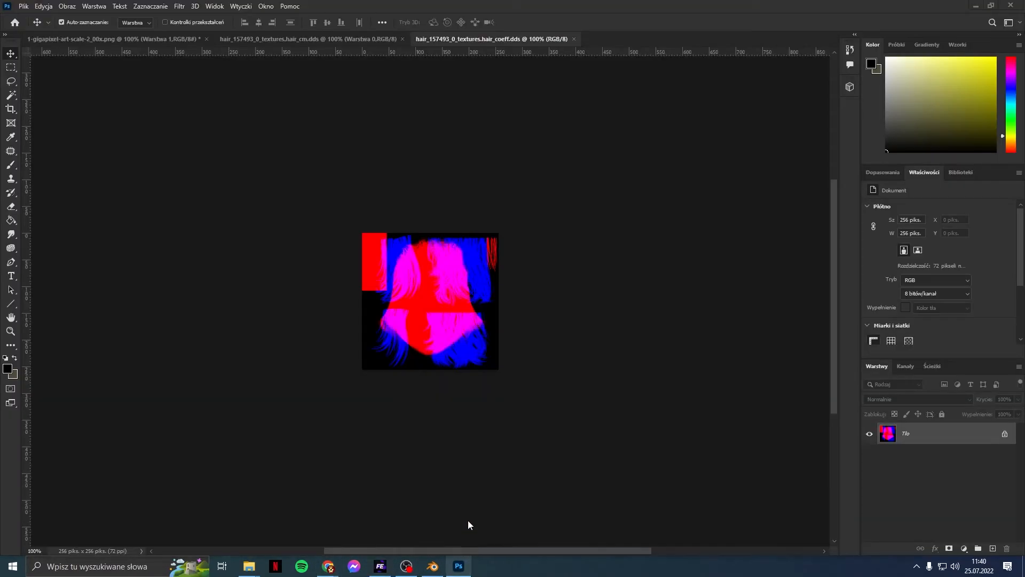
Step: Resize the hair coeff texture to 512×512 pixels
click(61, 7)
click(111, 84)
text(512)
click(534, 278)
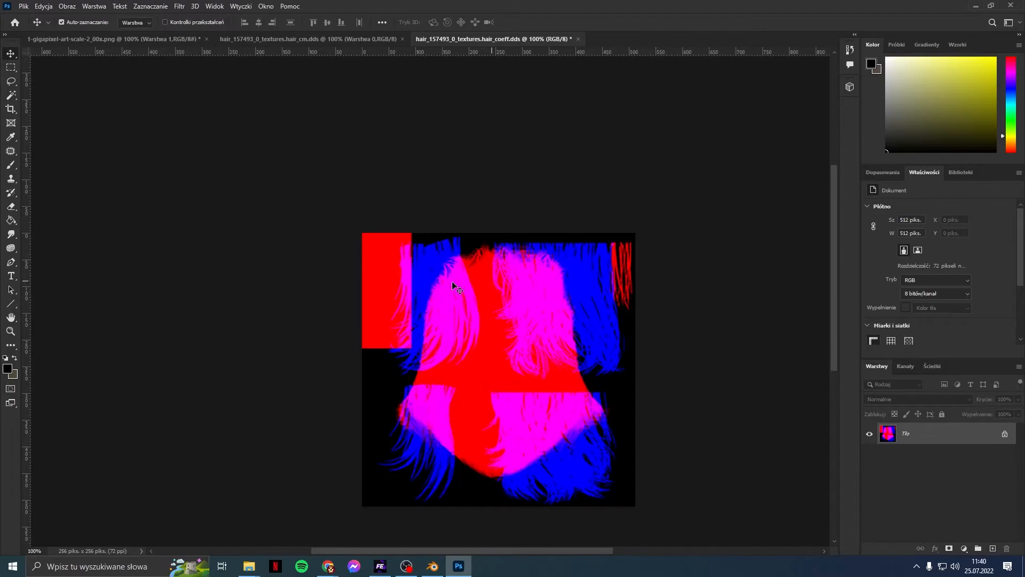
Step: Select the whole blue channel and paste its hair mask into the green channel
scroll(632, 302, down, 1)
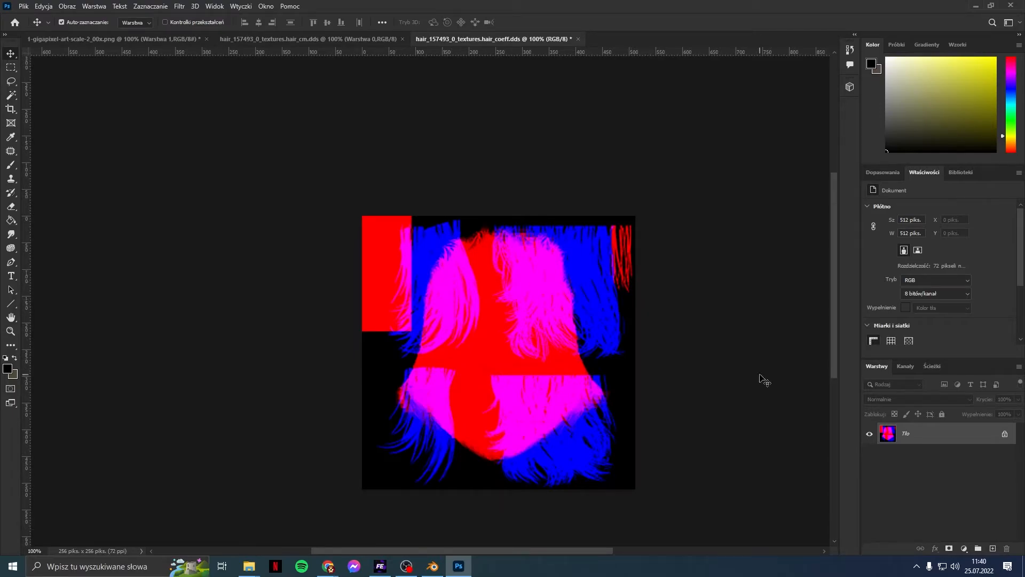
click(904, 367)
click(910, 449)
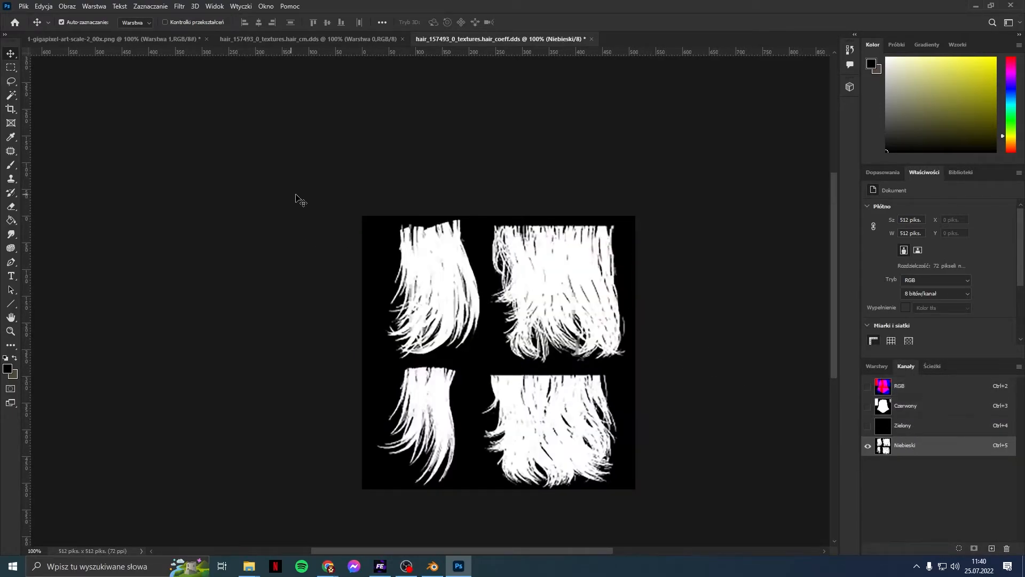
click(7, 73)
drag(354, 206, 744, 549)
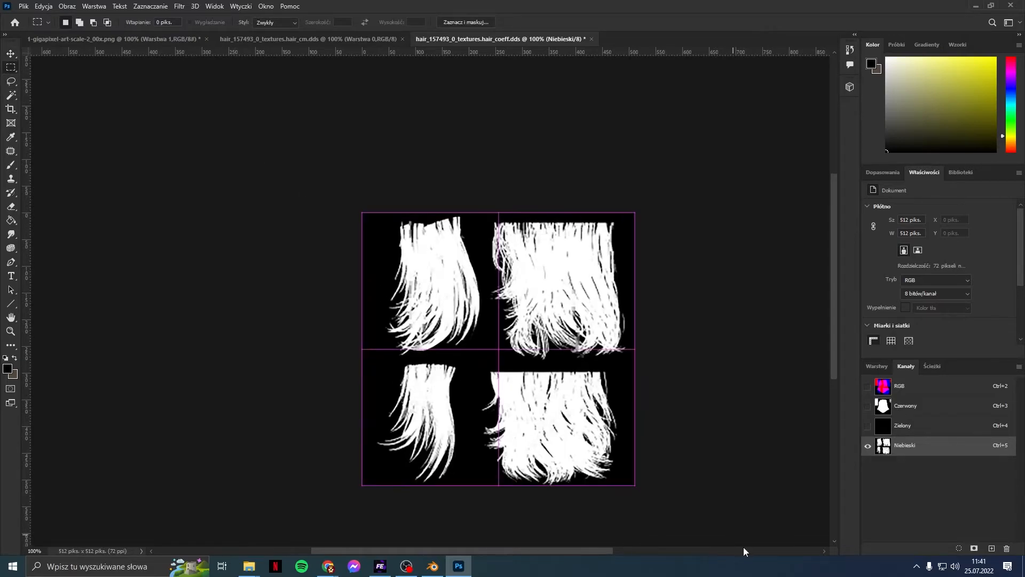
click(925, 430)
key(ctrl+v)
Step: Fill the blue channel entirely with white (#ffffff) using the Pencil tool
click(907, 444)
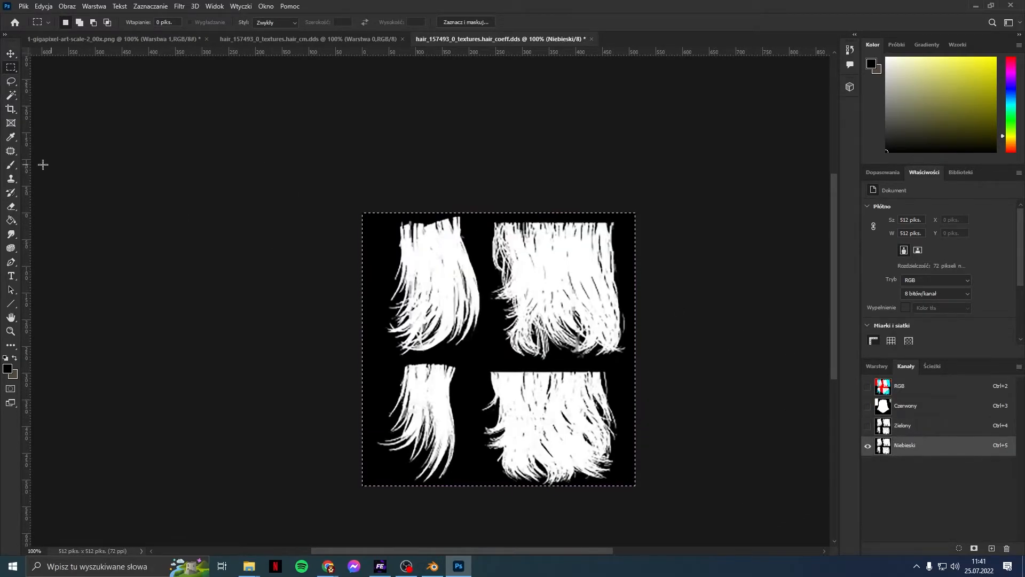
click(11, 164)
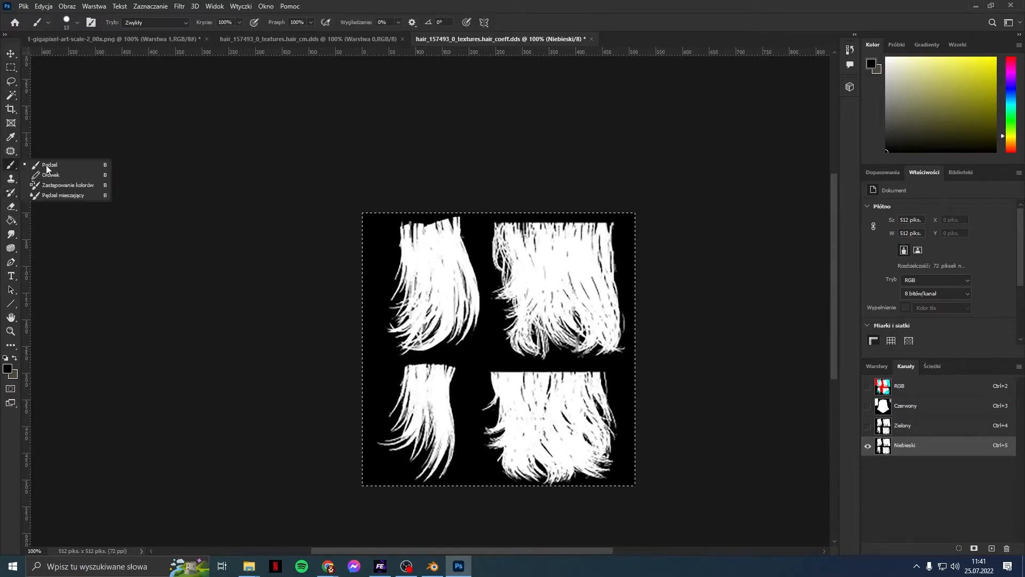
click(51, 176)
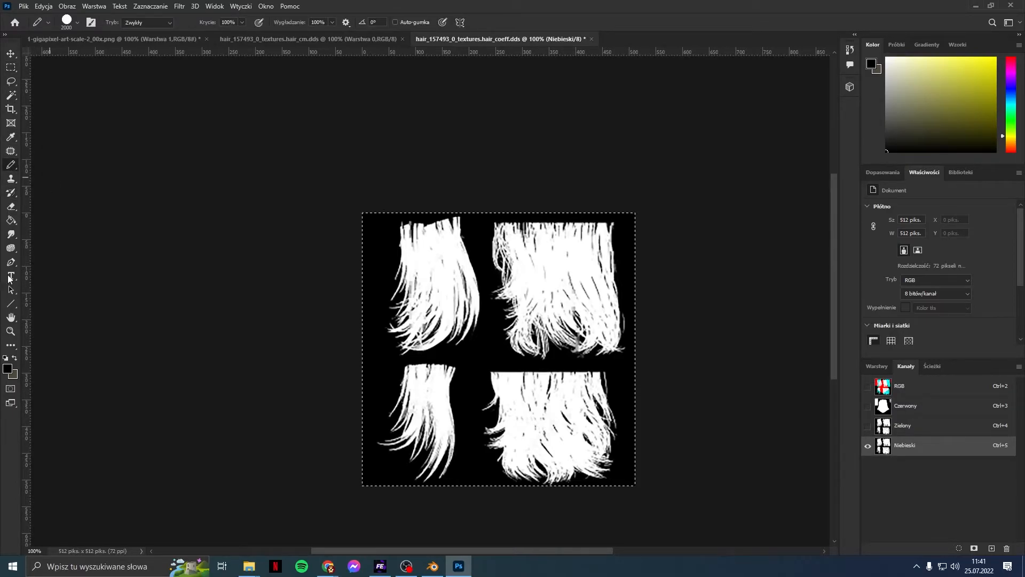
click(8, 373)
text(ffffff)
key(Return)
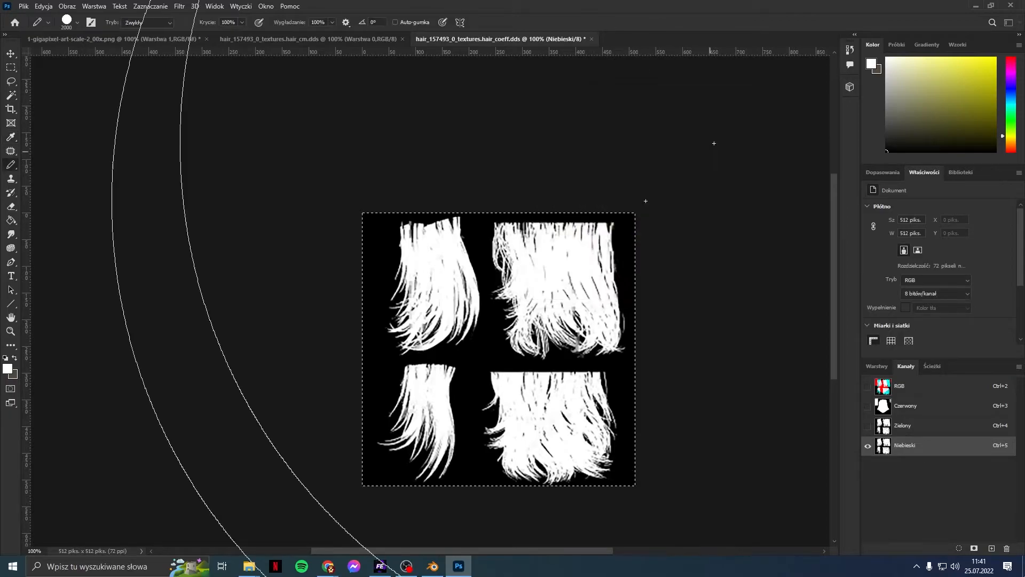
click(495, 304)
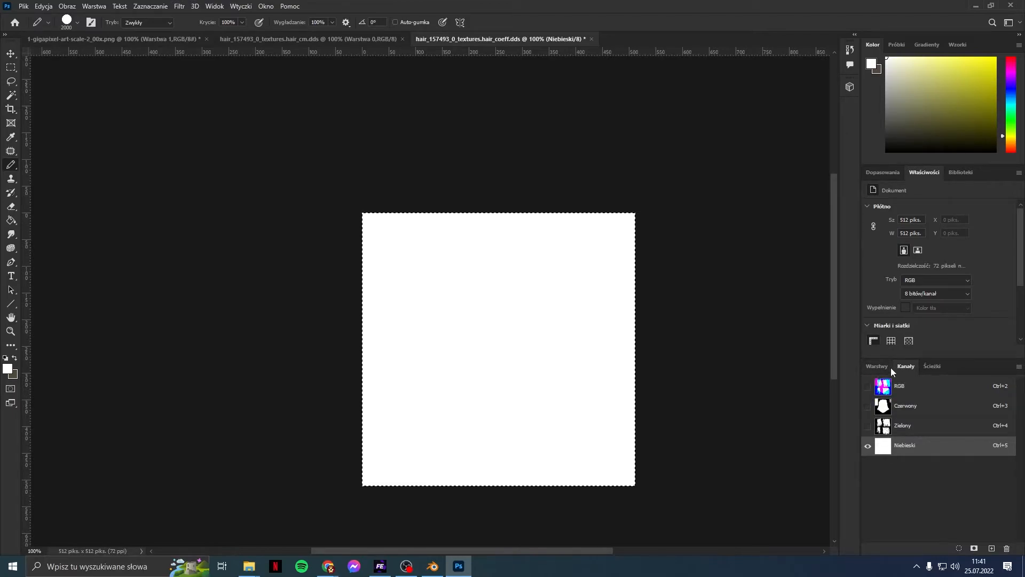
click(903, 386)
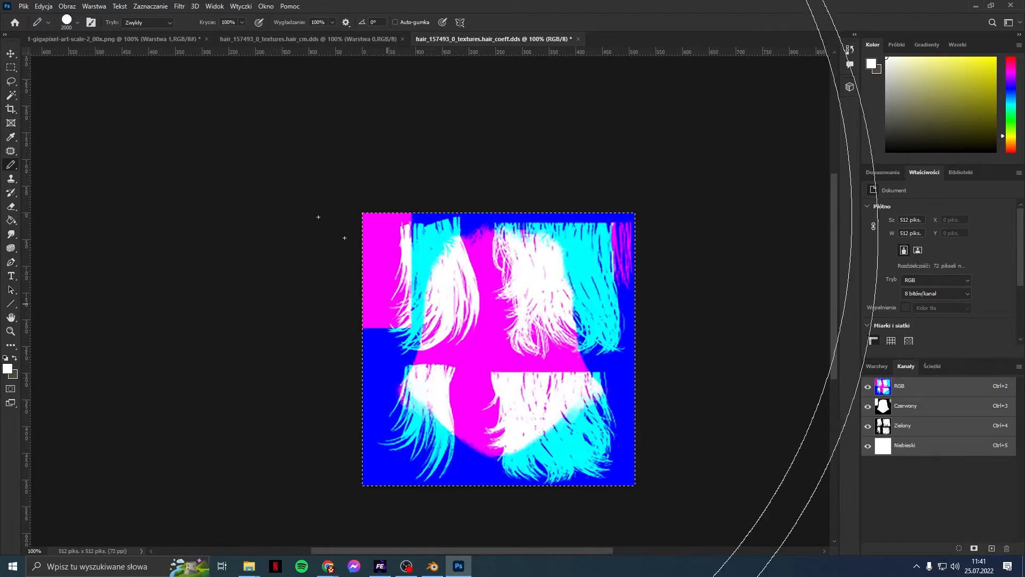
Step: Bring up the Open dialog to load another texture file
click(24, 6)
key(Escape)
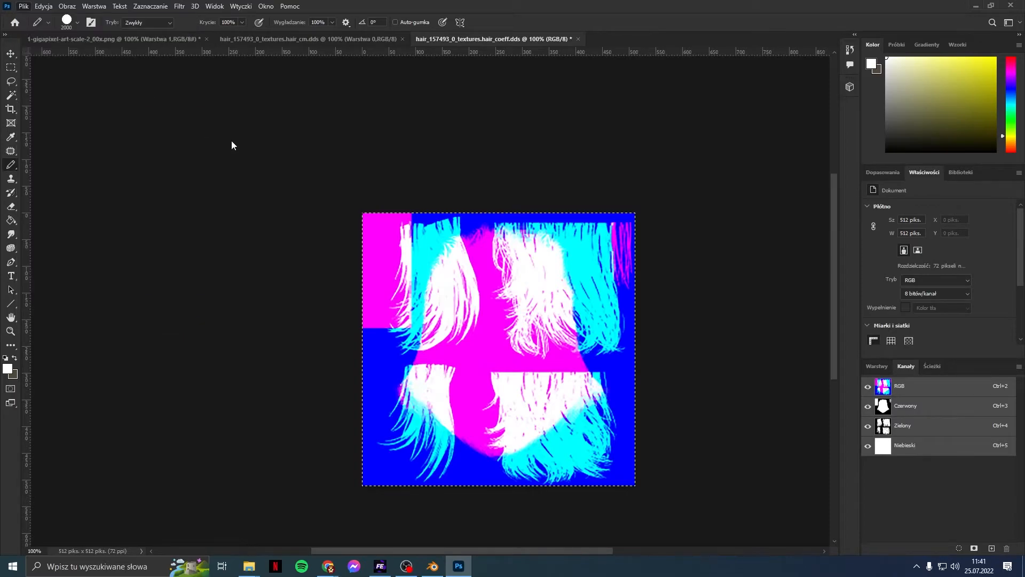
key(ctrl+o)
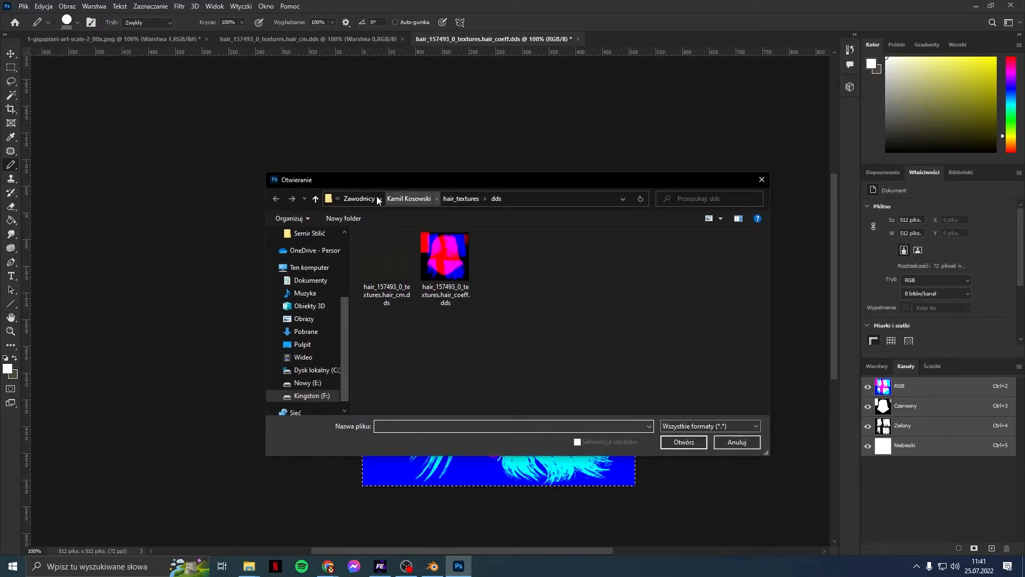
Step: Open hair_105827_0_textures.hair_coeff.dds from another player's texture folder with default load options
click(358, 198)
double_click(419, 271)
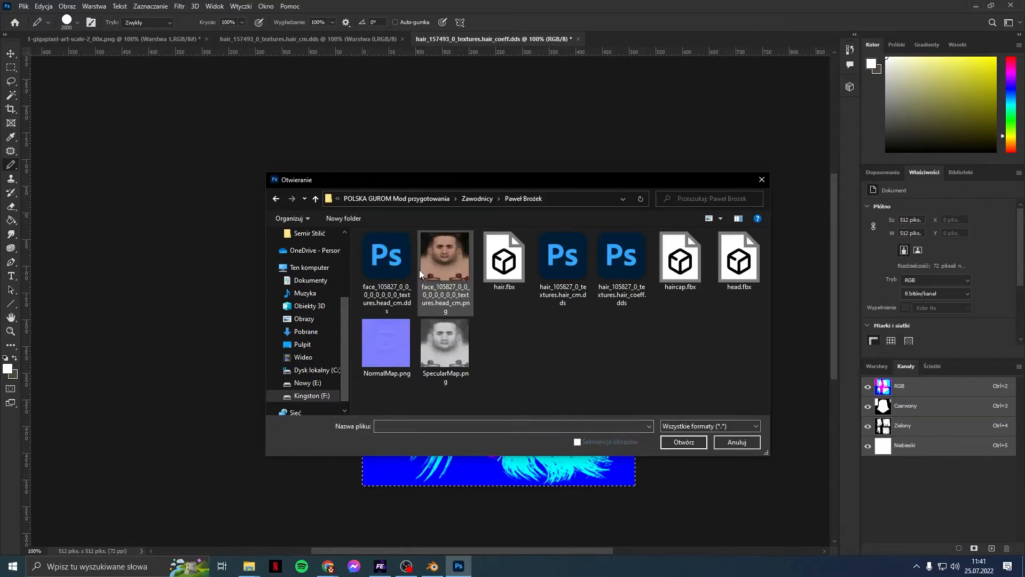
double_click(621, 293)
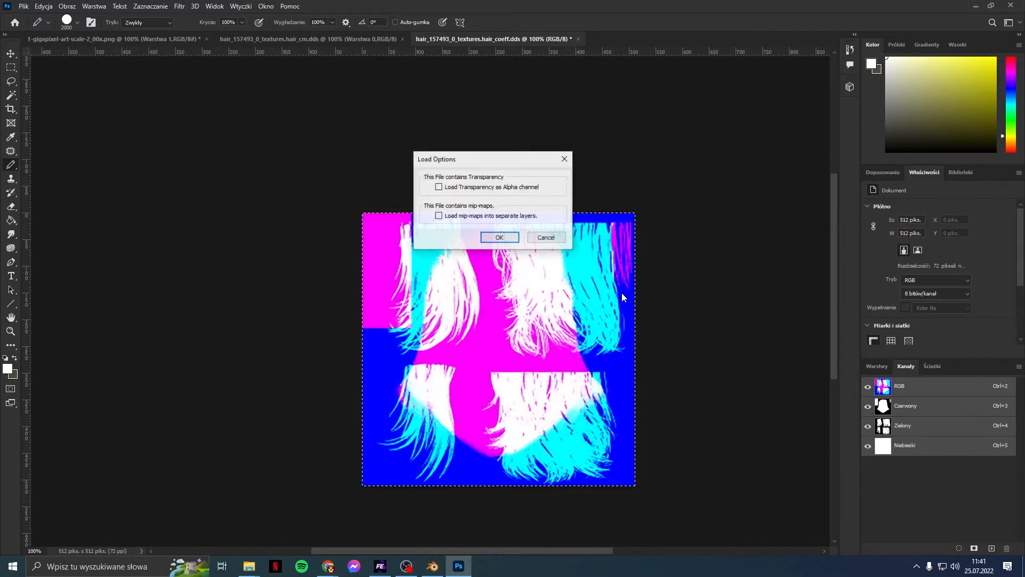
click(502, 237)
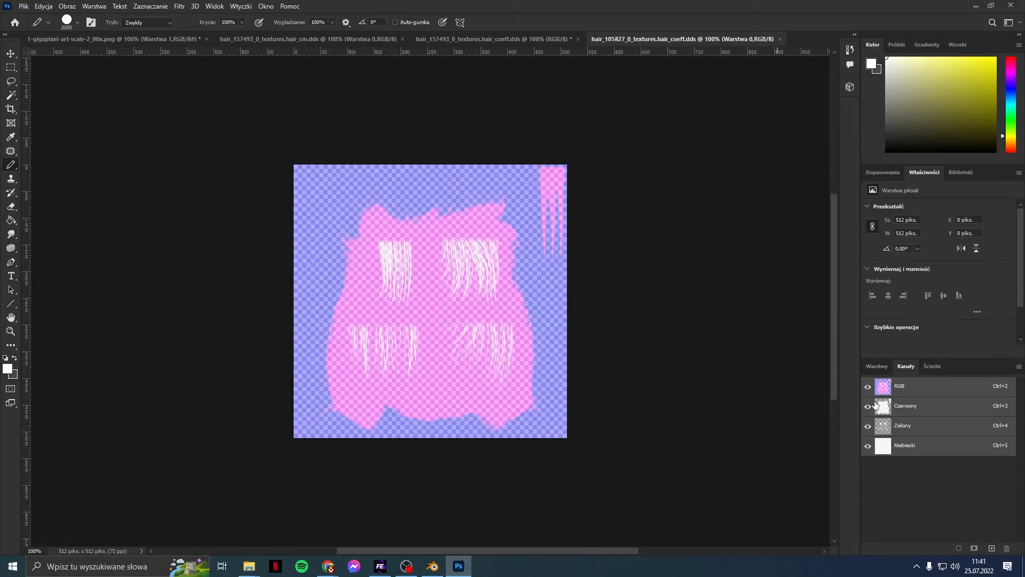
Step: Add a layer mask built from the layer's transparency
click(877, 367)
click(96, 6)
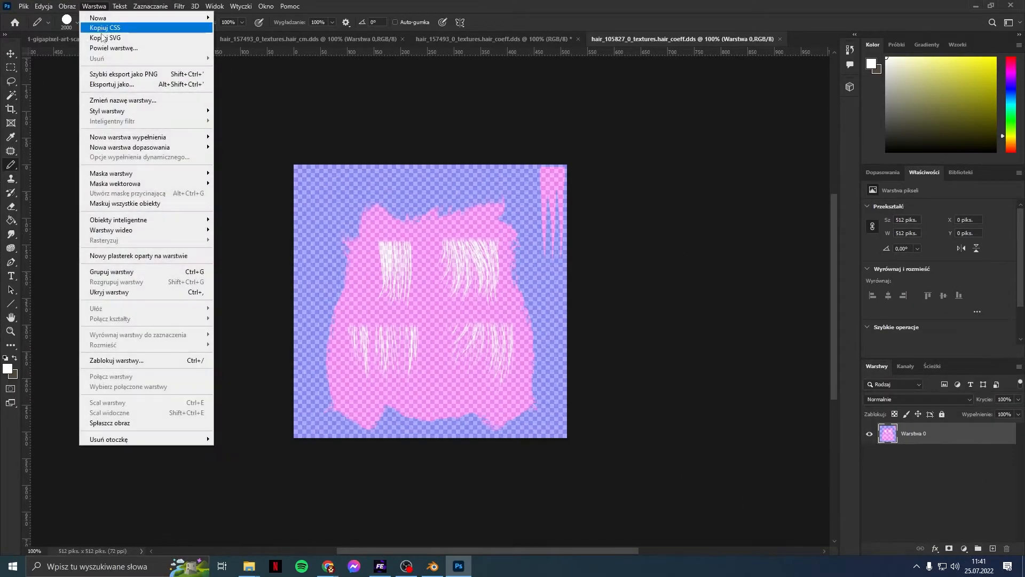
mouse_move(124, 175)
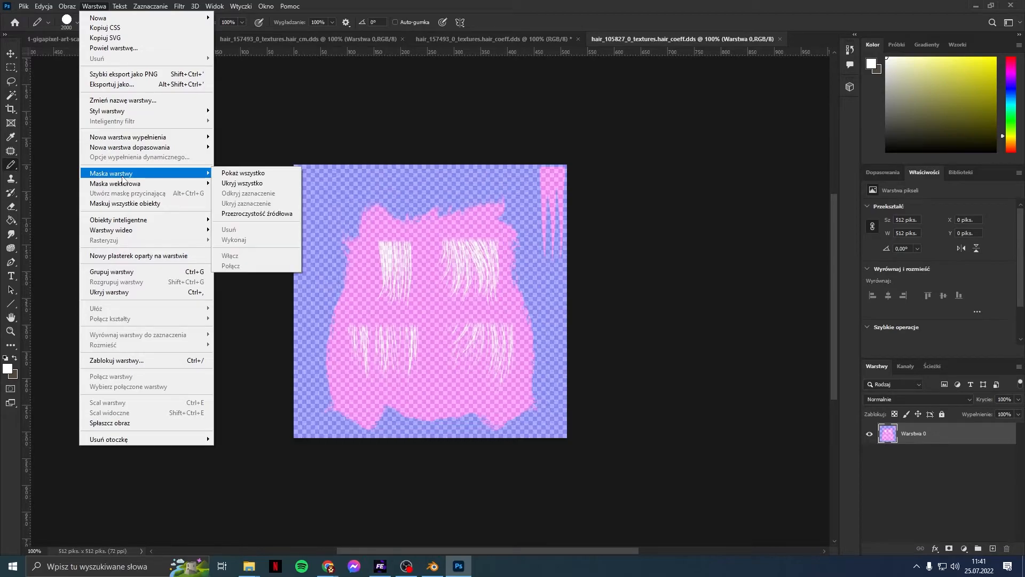
click(247, 213)
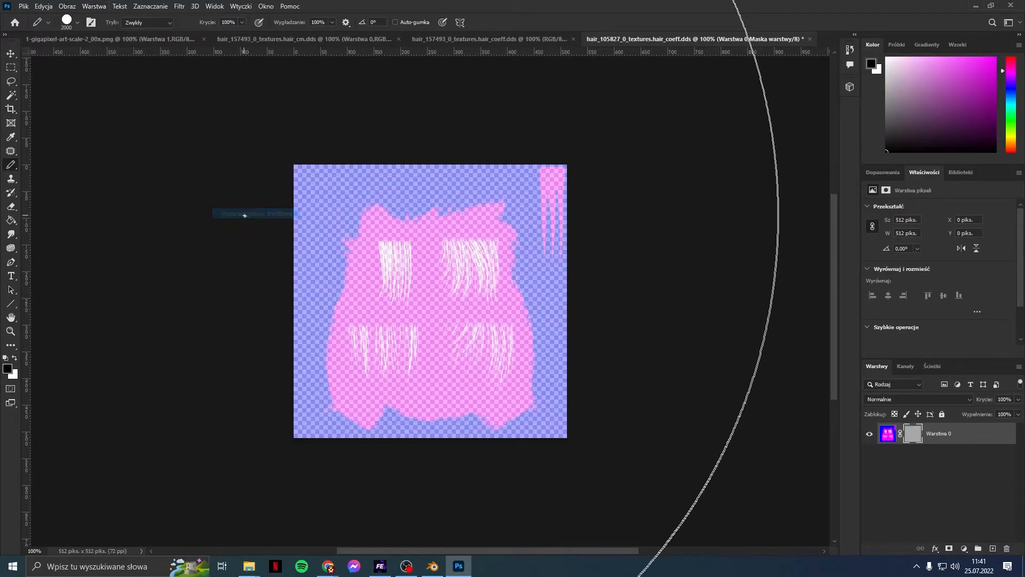
Step: View only the mask channel, marquee-select all of it, then return to hair_157493
click(906, 367)
click(869, 465)
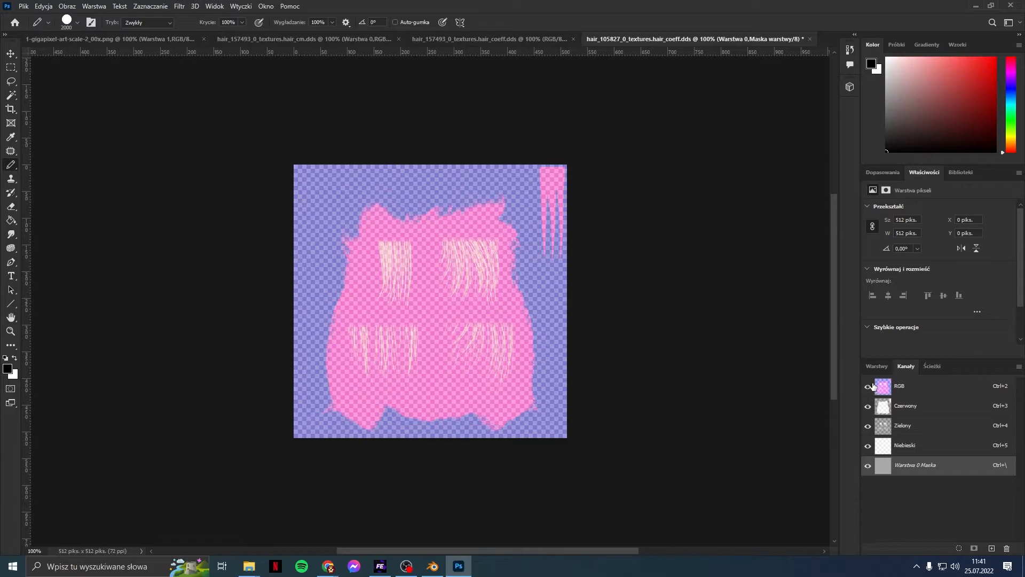
click(868, 386)
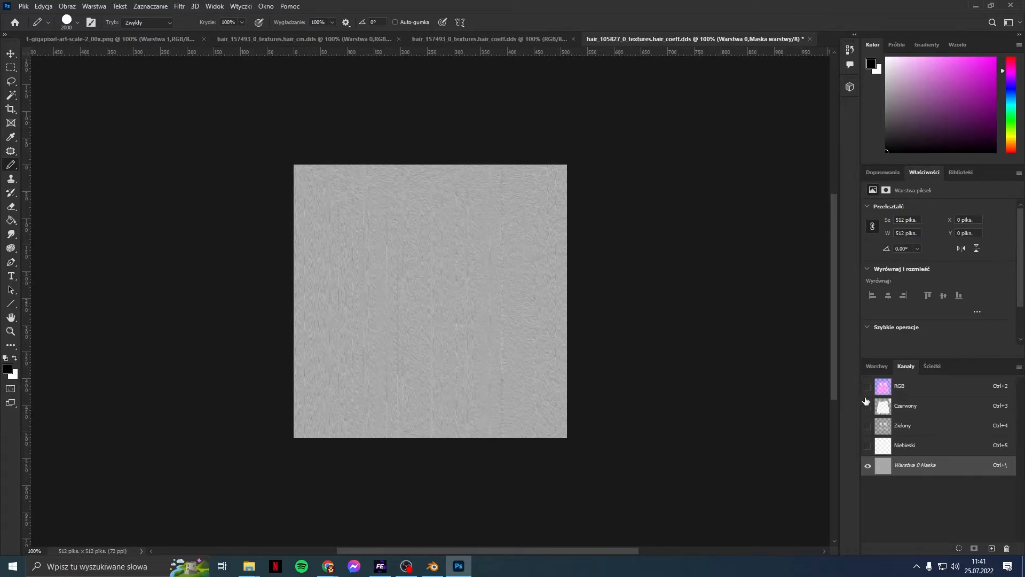
click(11, 66)
drag(287, 143, 737, 492)
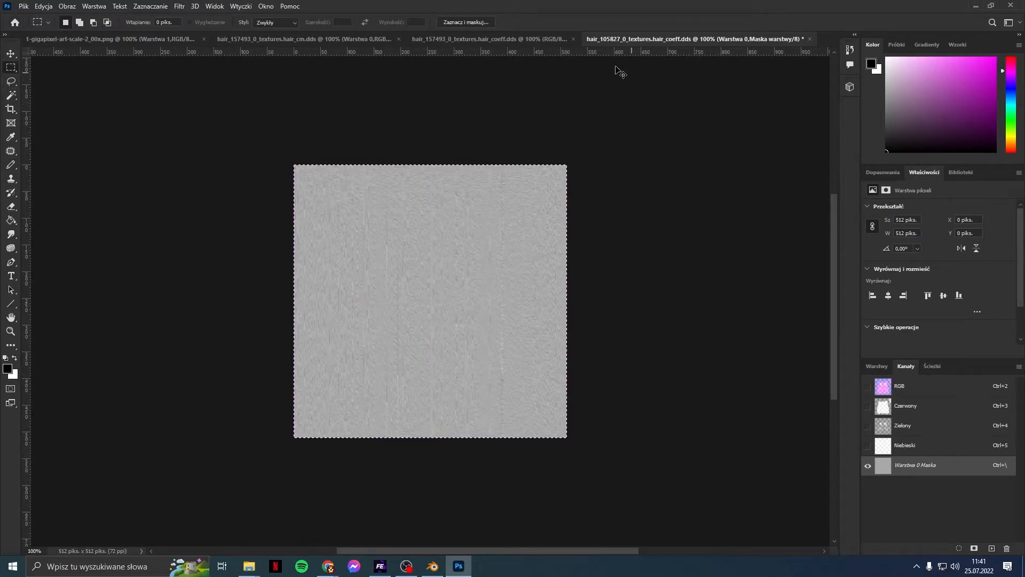
click(537, 45)
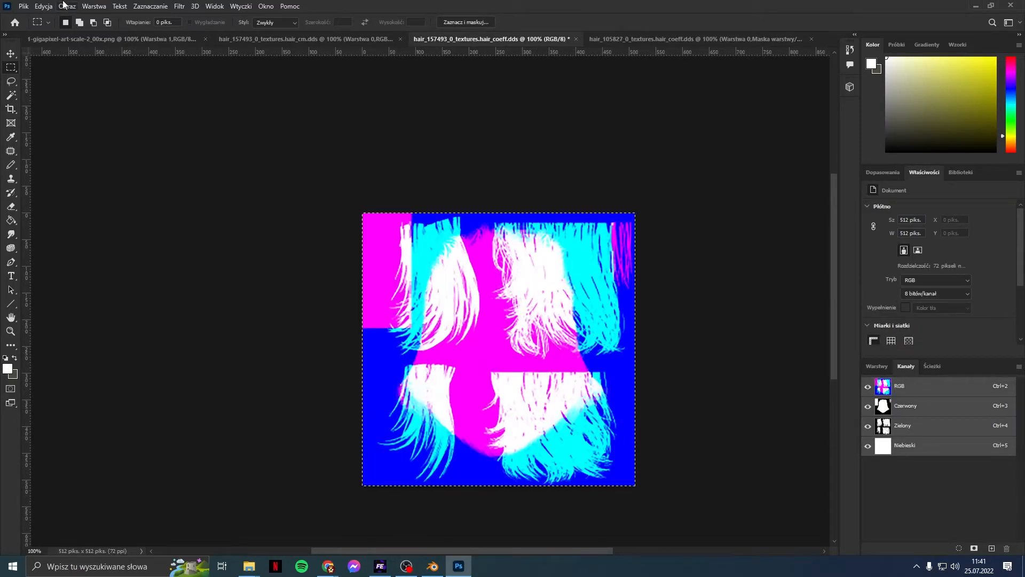
Step: Convert the background into a normal layer named Warstwa 0
click(94, 6)
mouse_move(128, 174)
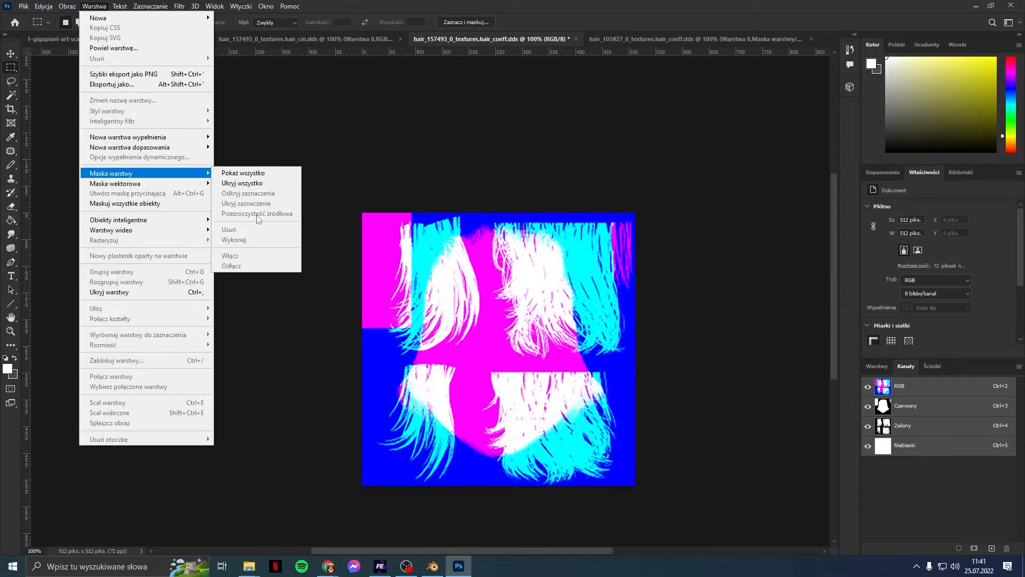
click(887, 367)
right_click(931, 431)
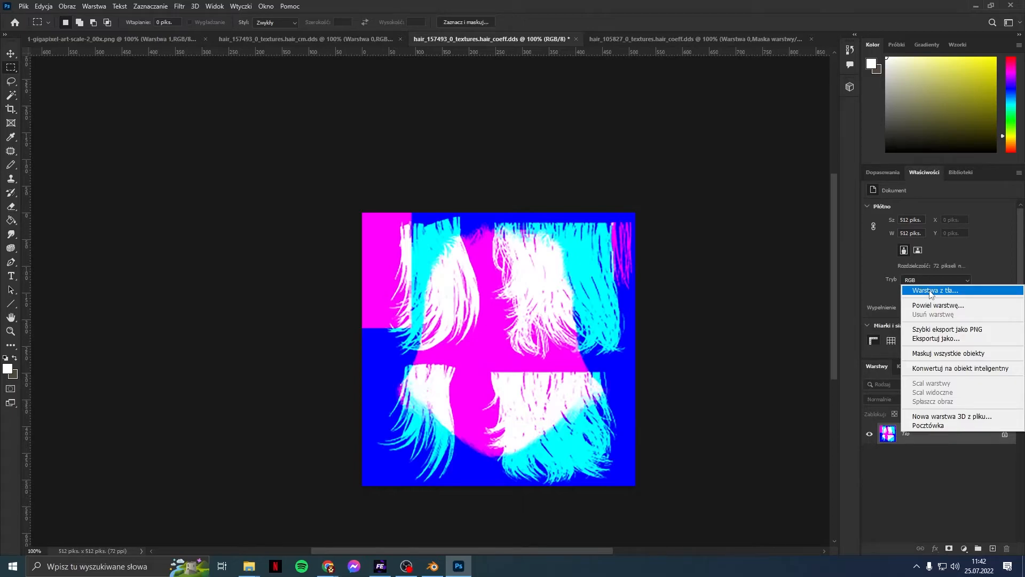
click(931, 290)
click(619, 165)
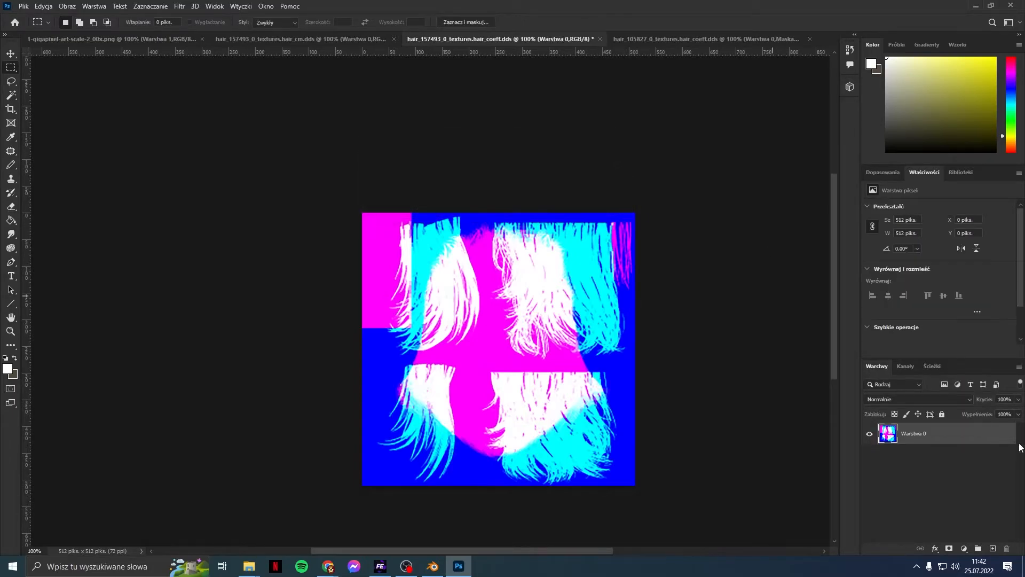
Step: Add a layer mask to Warstwa 0
click(90, 6)
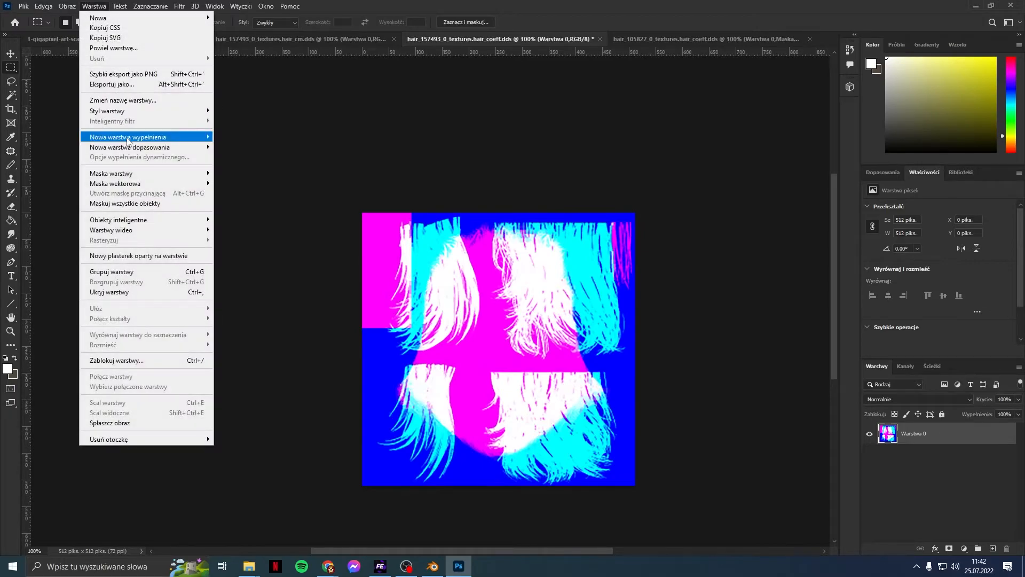
mouse_move(132, 174)
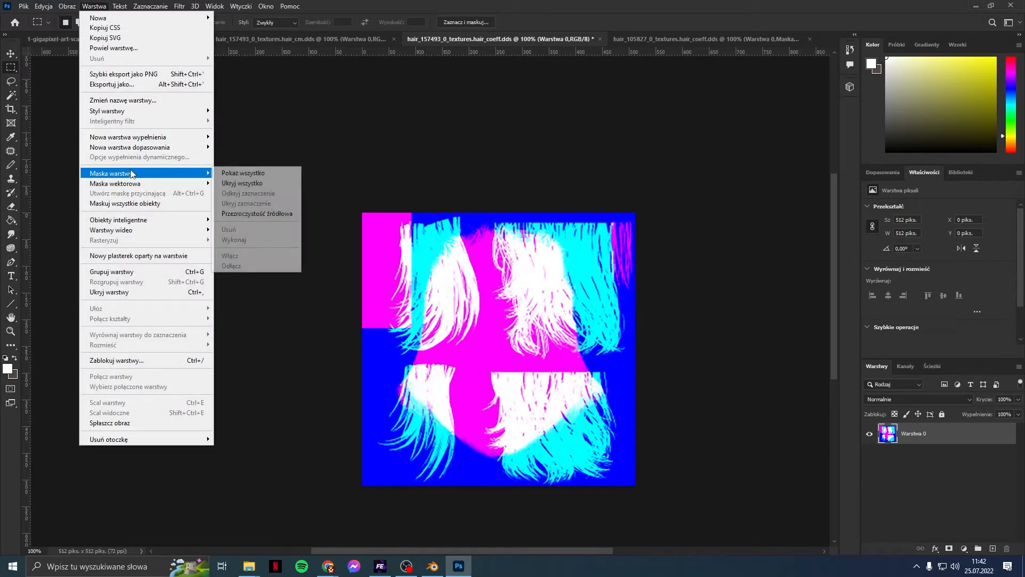
click(268, 213)
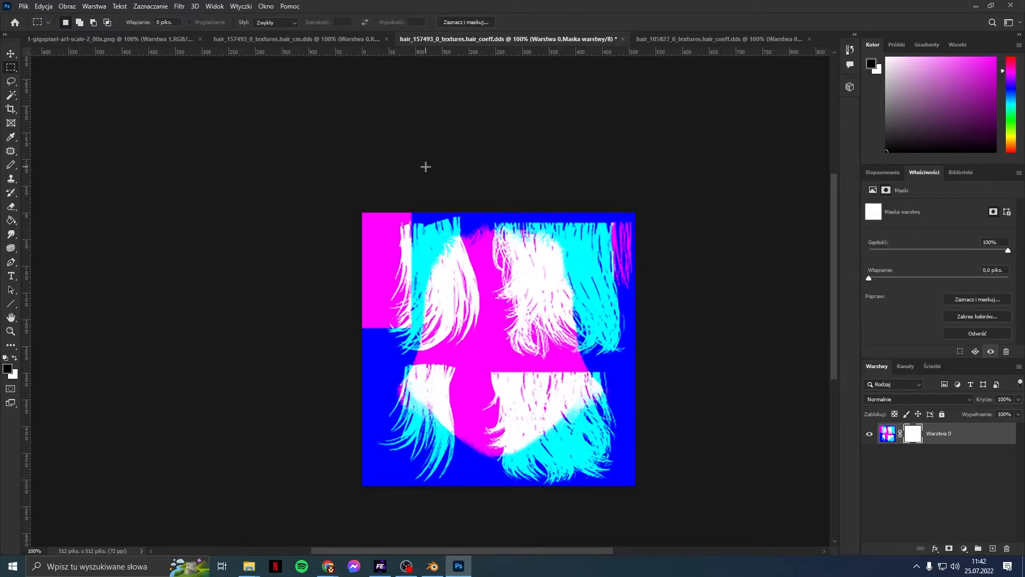
Step: Paste the copied grey texture into Warstwa 0's layer mask channel
key(ctrl+v)
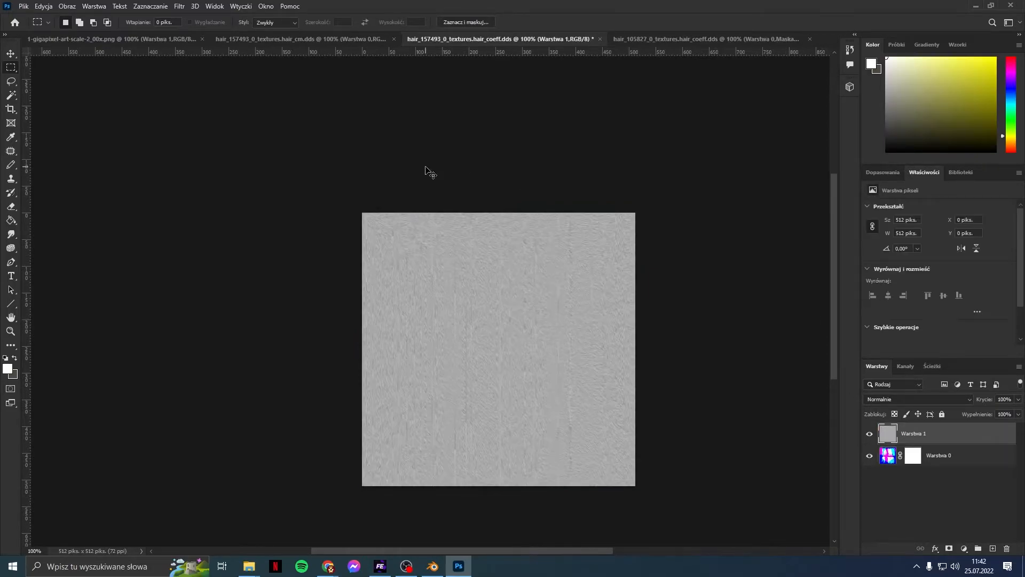
key(ctrl+z)
click(905, 369)
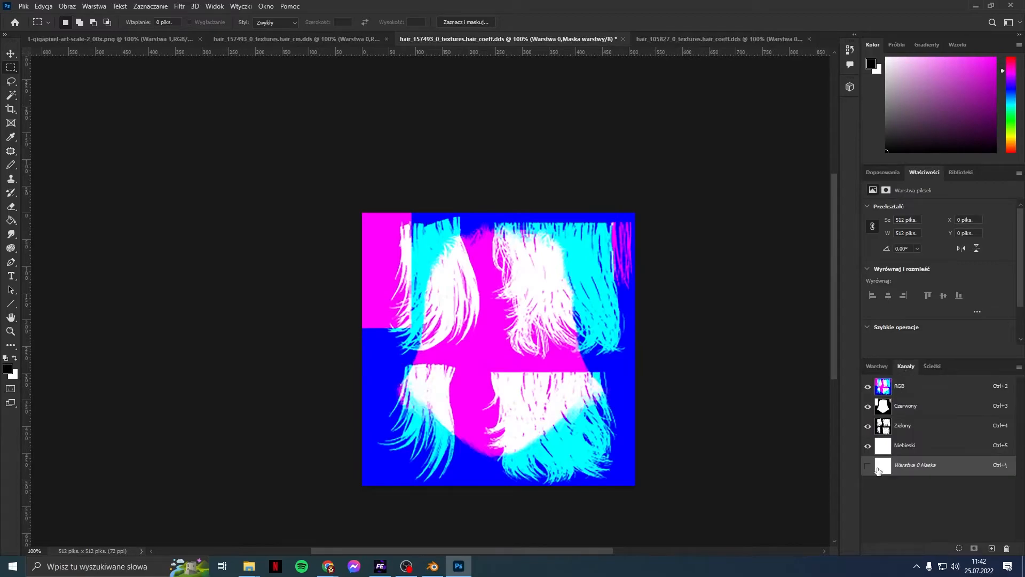
click(868, 467)
click(870, 388)
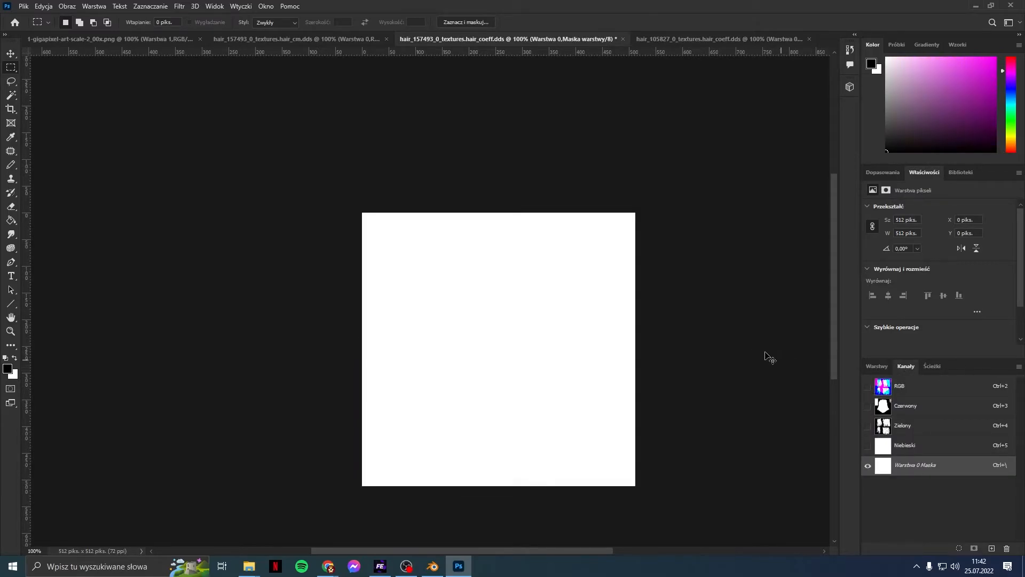
key(ctrl+v)
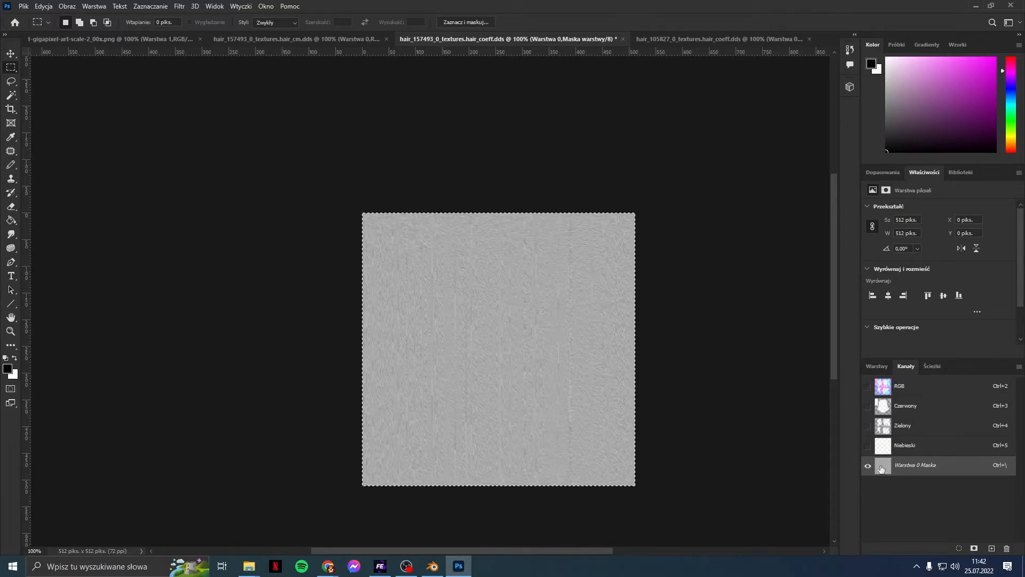
Step: Apply the layer mask permanently to Warstwa 0 and save the texture as DDS
click(868, 386)
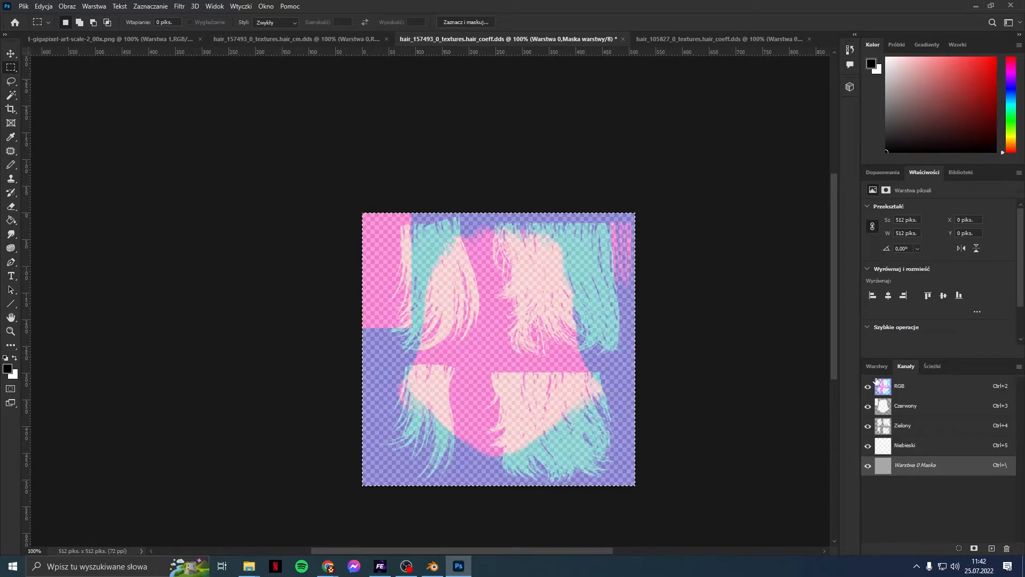
click(880, 369)
right_click(921, 434)
click(950, 464)
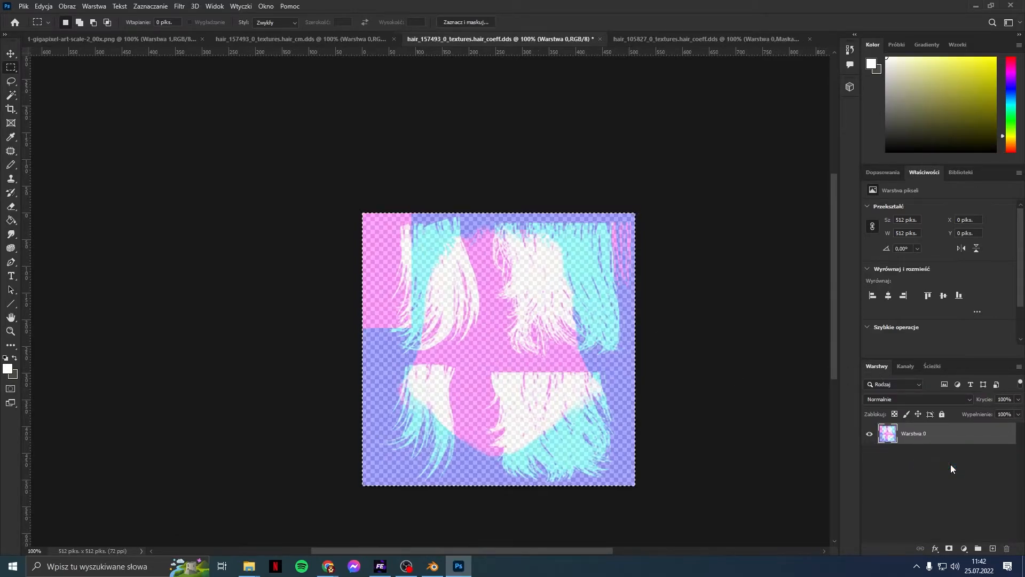
click(24, 6)
click(51, 118)
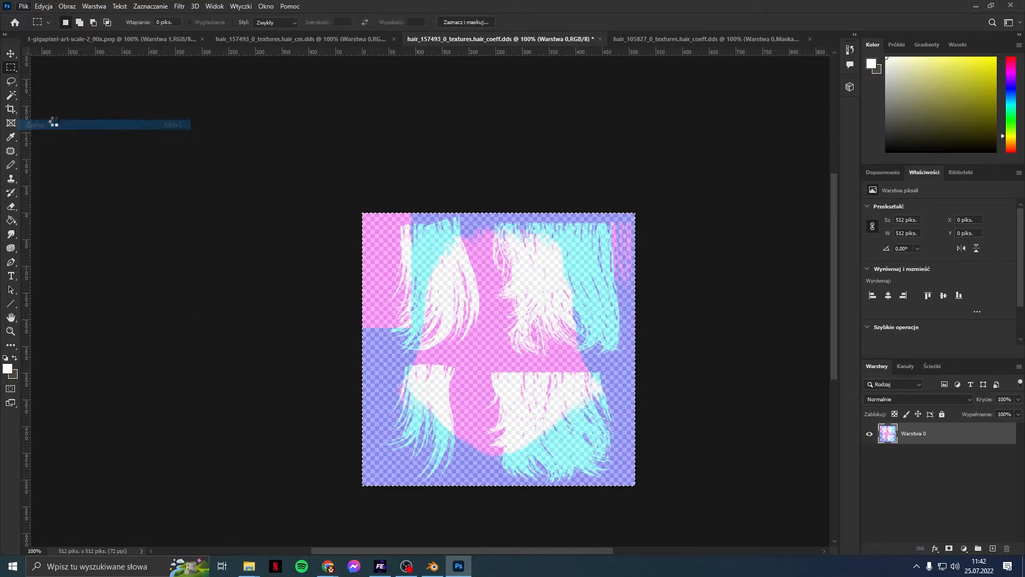
Step: Export the DDS with the Hair Coeff preset and BC7 8bpp Fine sRGB compression
click(487, 131)
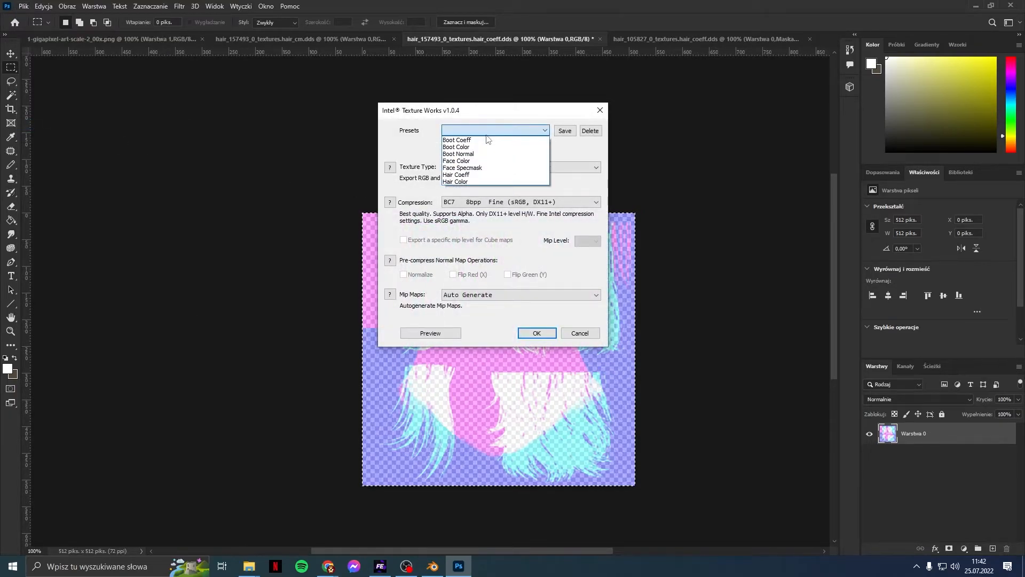
click(478, 175)
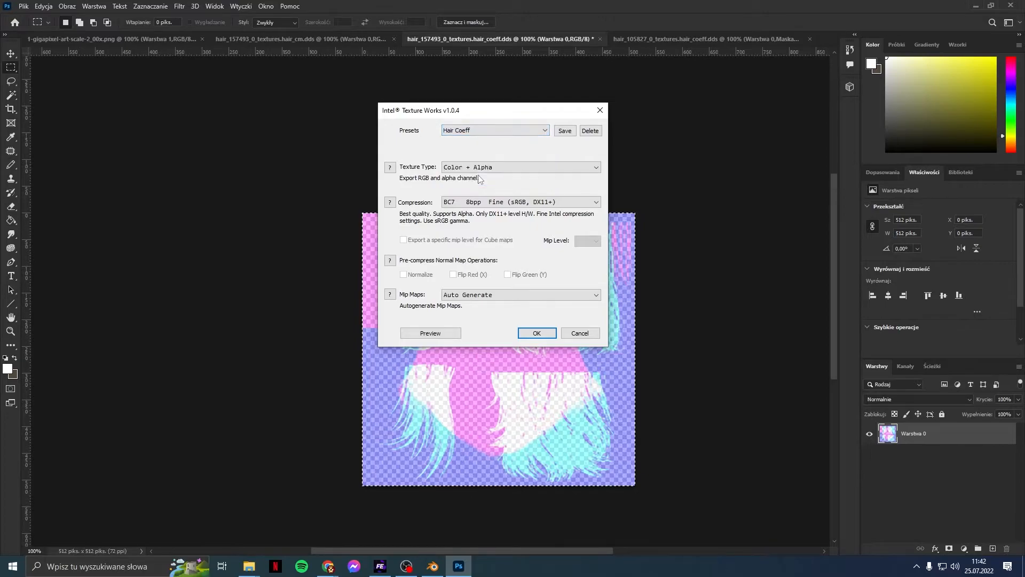
click(455, 170)
click(441, 159)
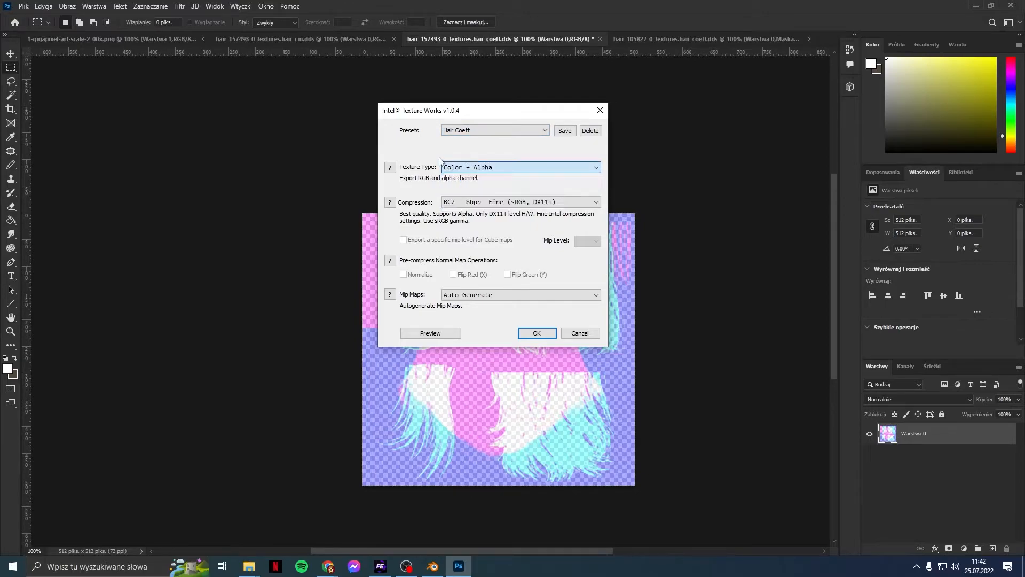
click(482, 203)
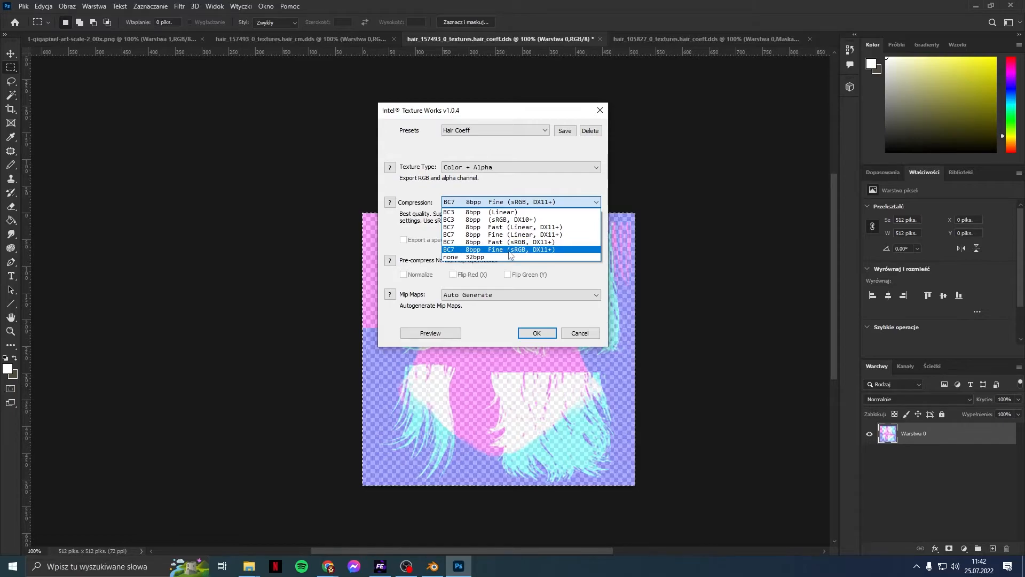
click(591, 270)
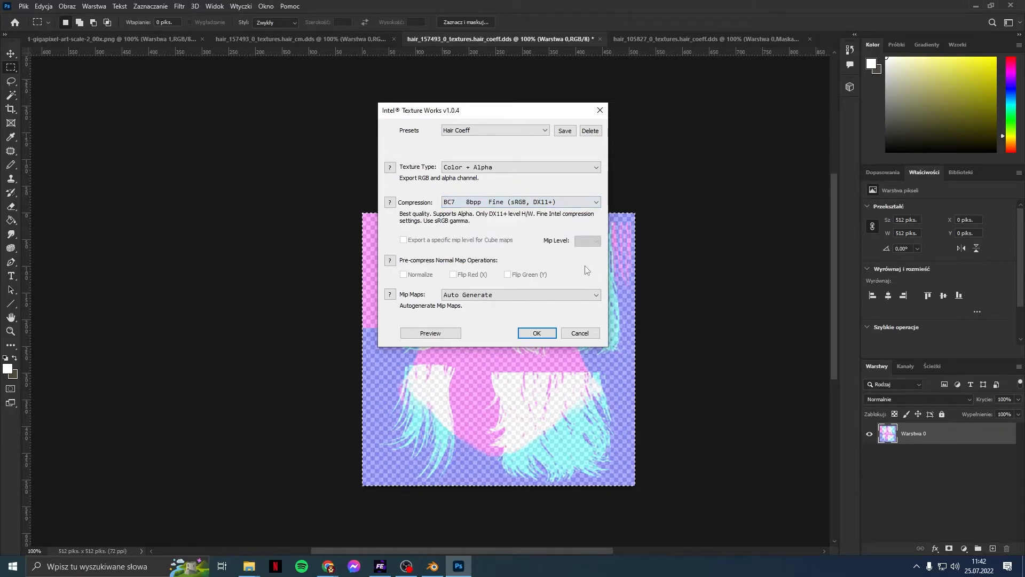
click(537, 333)
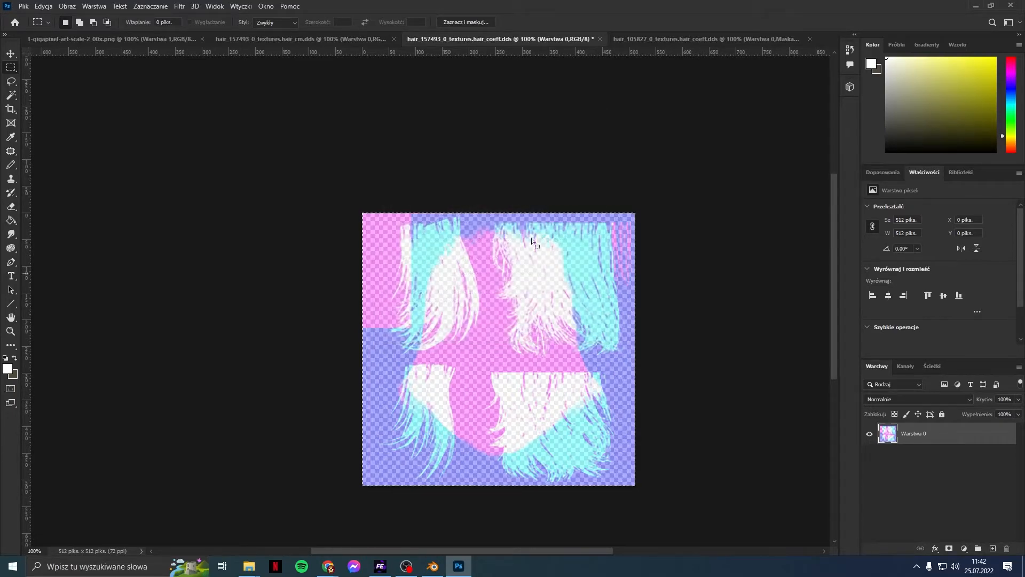
Step: Close both coeff documents, discarding changes to hair_105827
click(596, 39)
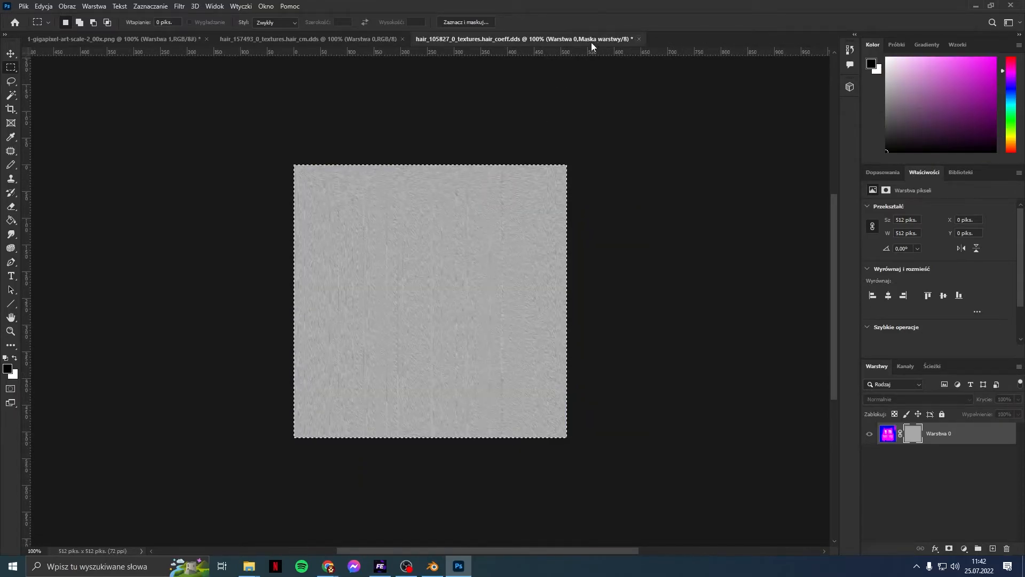
click(639, 39)
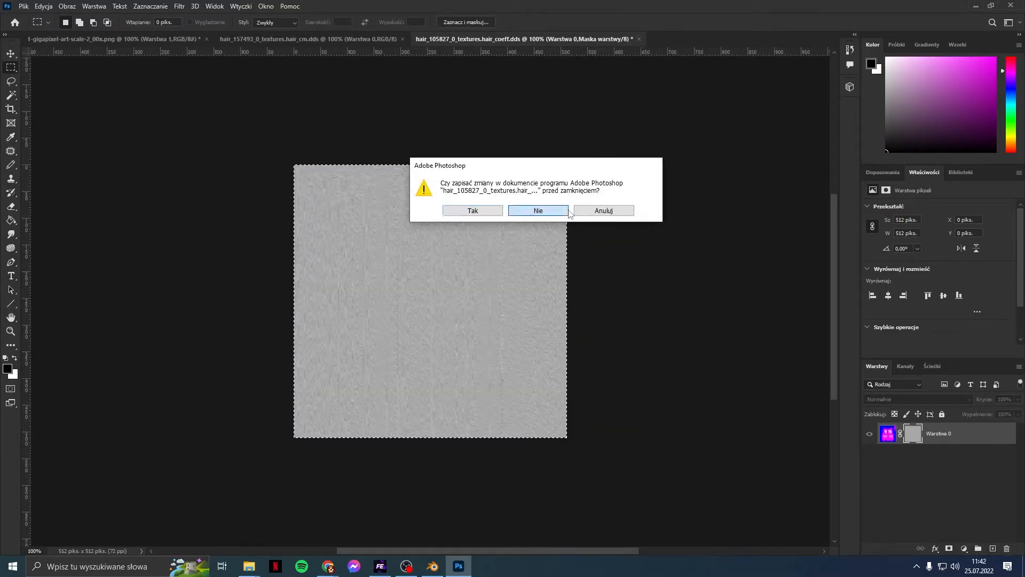
click(570, 213)
click(94, 6)
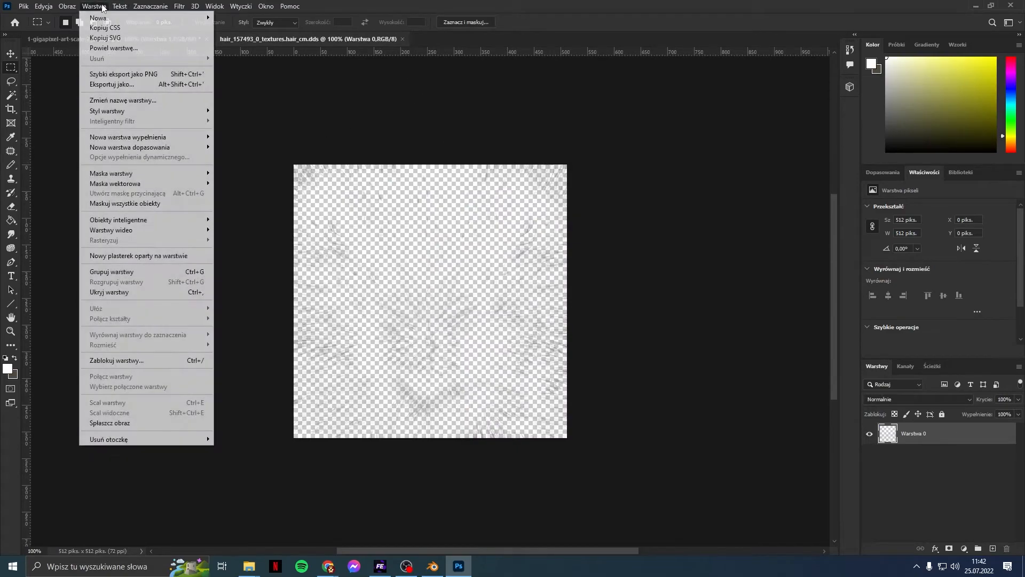
Step: Add a transparency-based mask to hair_cm's layer and set its density to 0%
mouse_move(137, 174)
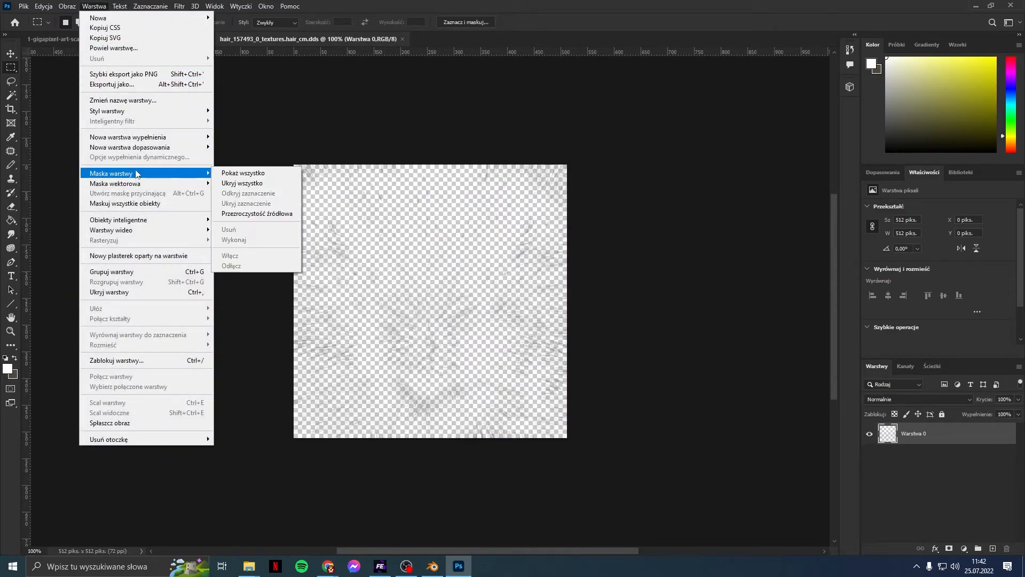
click(257, 213)
click(912, 432)
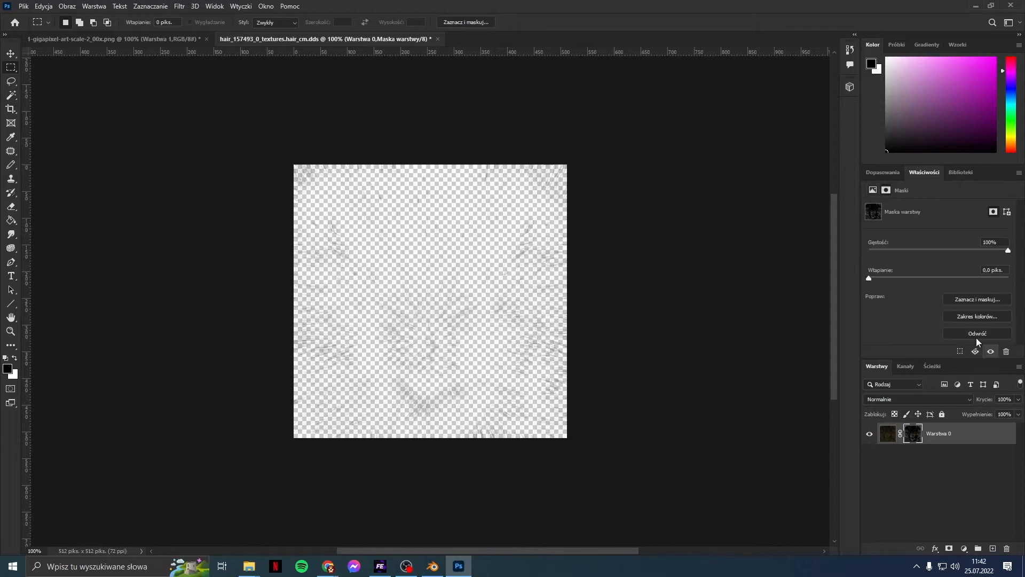
drag(999, 255, 868, 251)
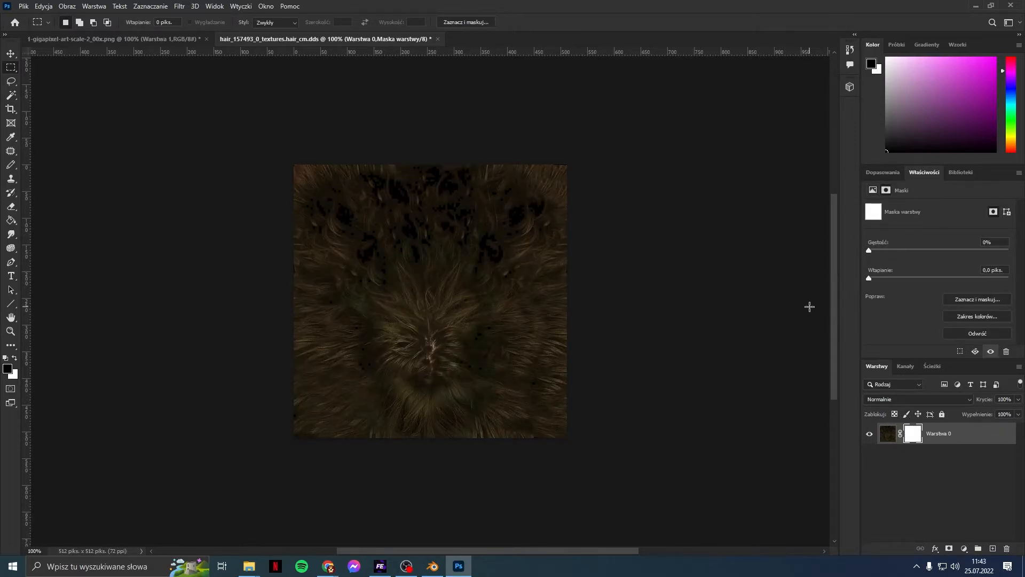
Step: Test the mask density slider in Properties, leaving it back at 0%
scroll(420, 293, up, 1)
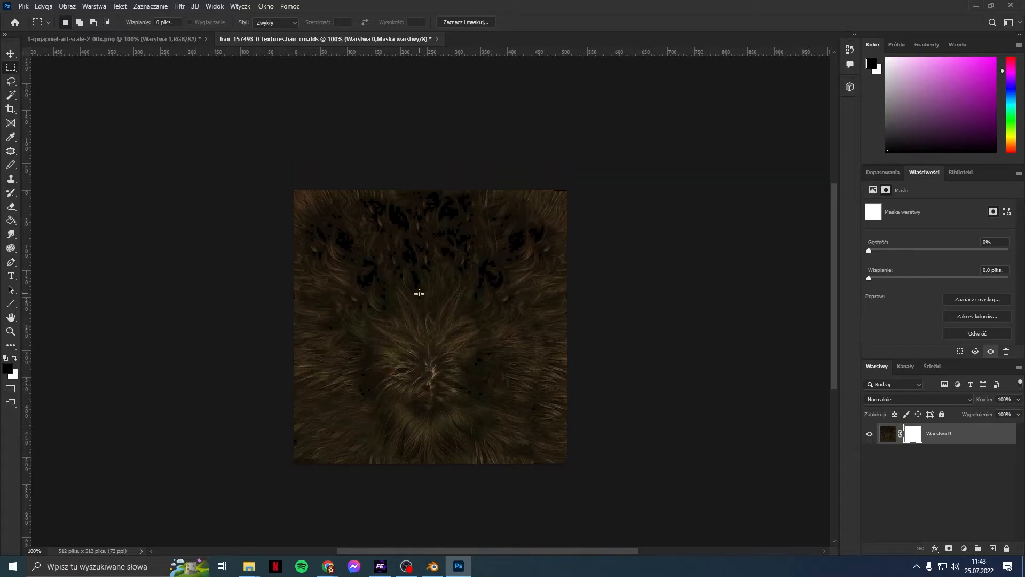
alt+scroll(419, 293, up, 2)
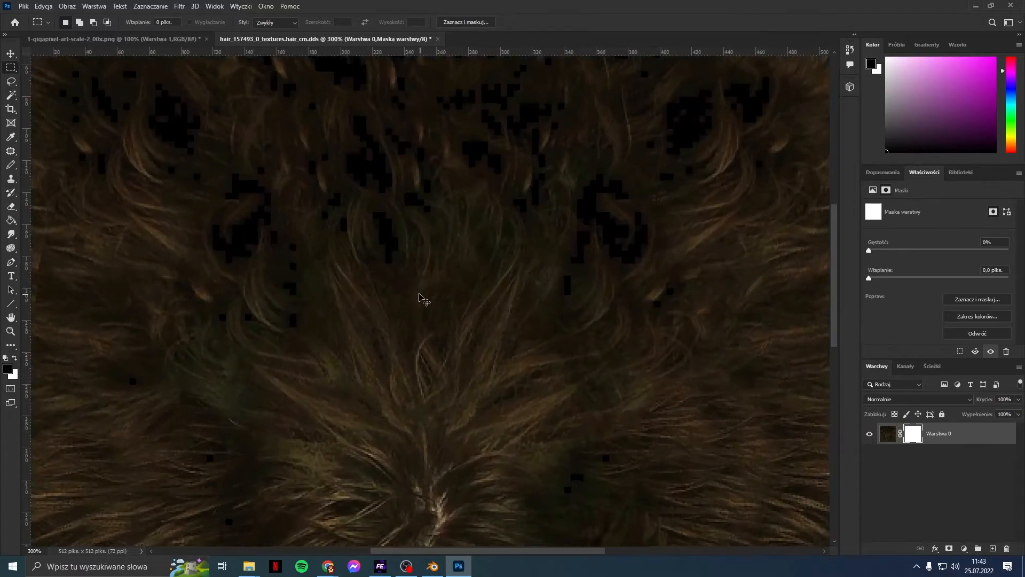
alt+scroll(420, 297, down, 2)
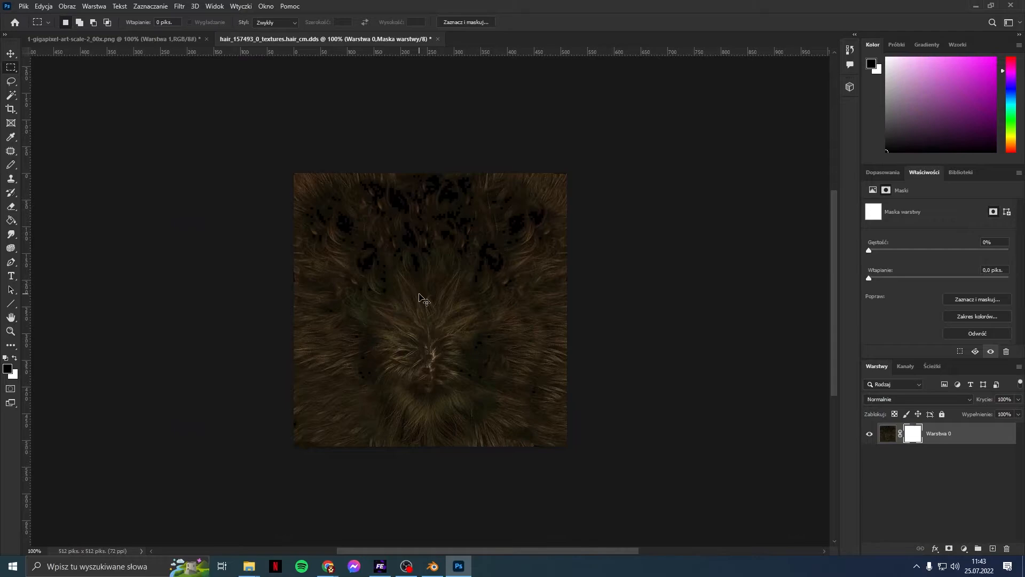
alt+scroll(422, 296, up, 2)
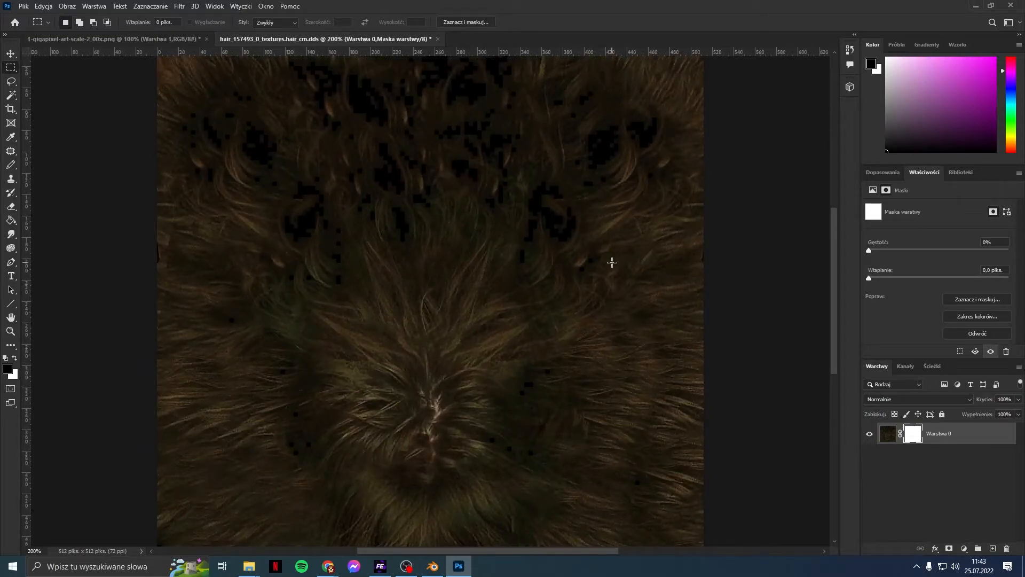
alt+scroll(613, 265, down, 2)
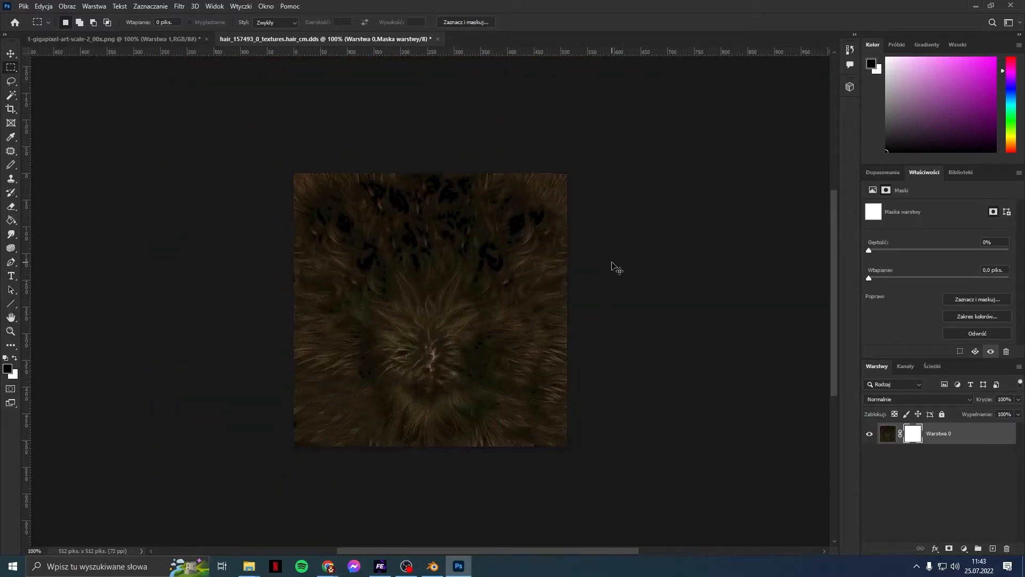
alt+scroll(615, 267, up, 2)
click(876, 173)
click(916, 172)
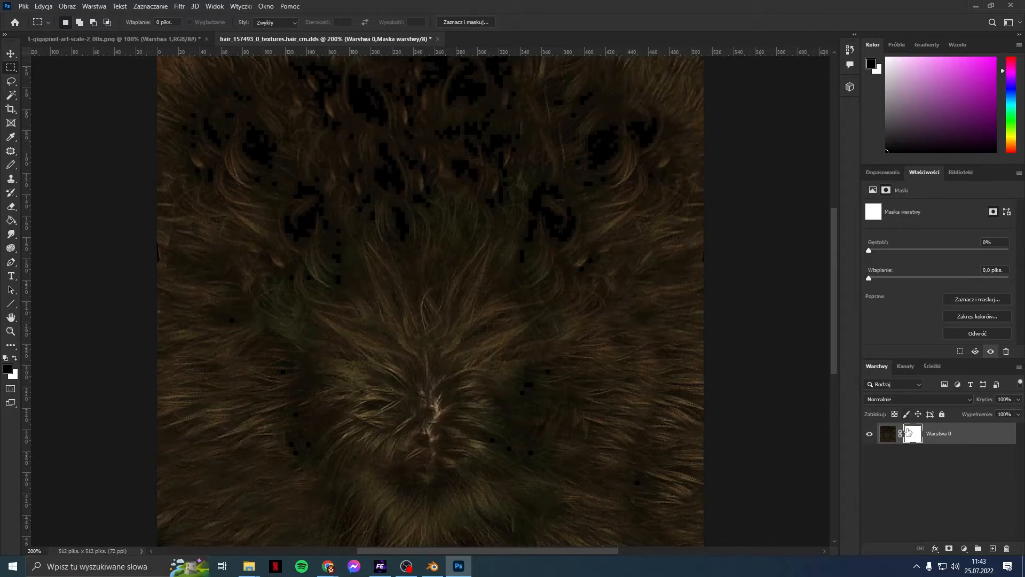
drag(931, 252, 827, 238)
scroll(591, 228, up, 2)
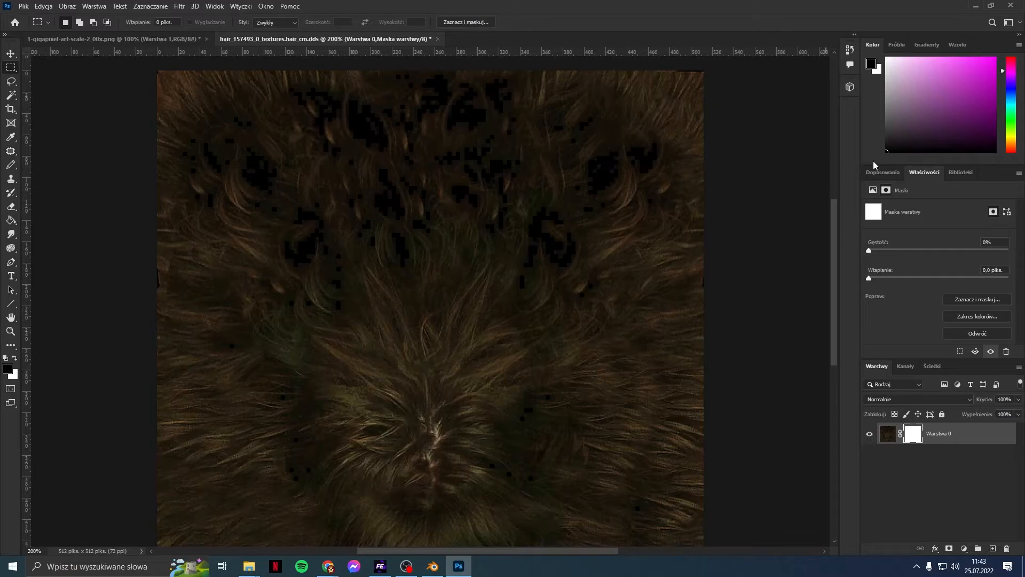
Step: Check the hair texture's available mip sizes in FIFA Editor Tool before resizing
click(903, 172)
click(922, 176)
click(67, 6)
click(80, 83)
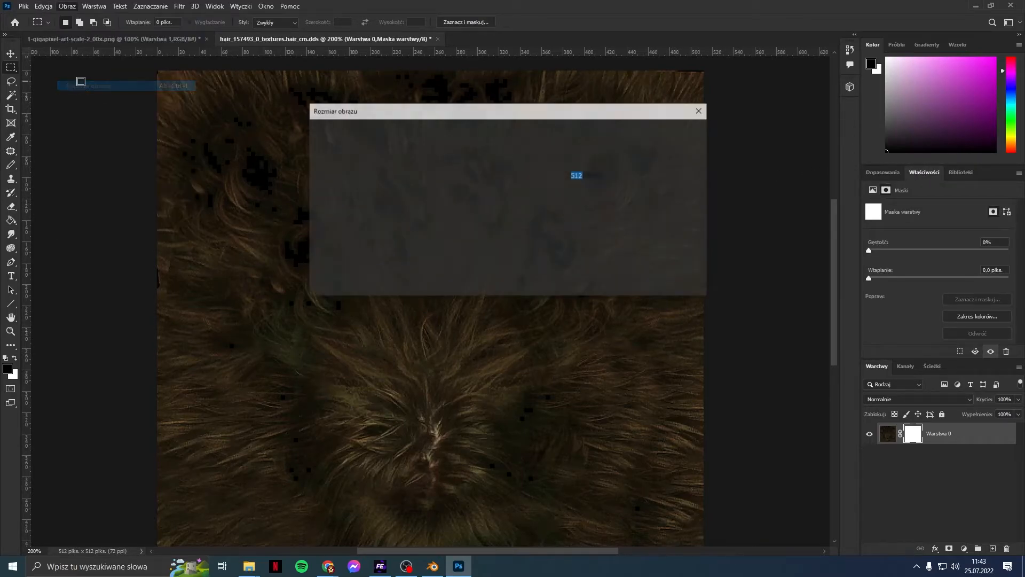
click(655, 278)
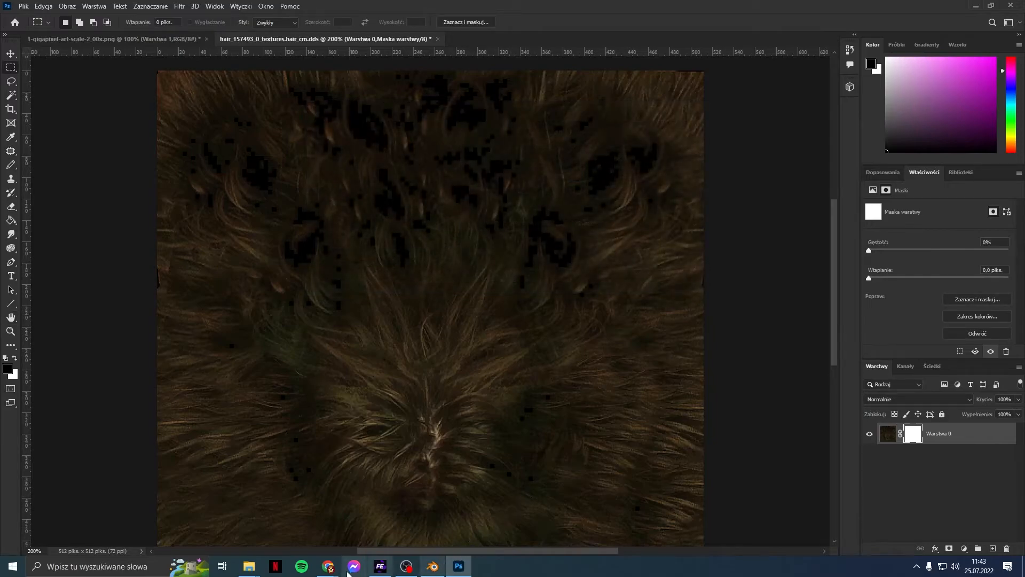
click(379, 568)
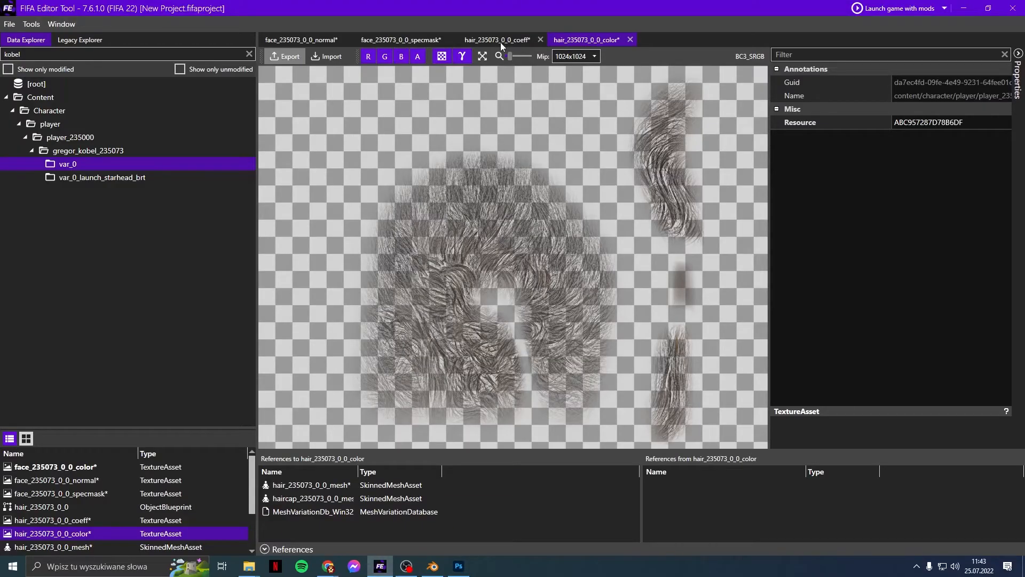
click(572, 57)
click(570, 70)
click(459, 567)
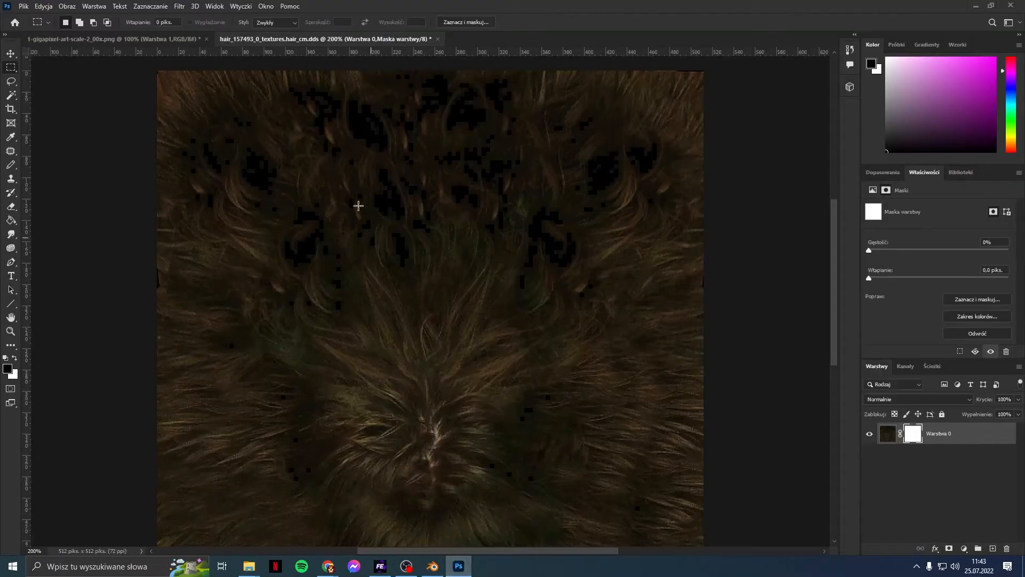
Step: Resize hair_cm to 1024×1024 pixels and zoom out to see it all
click(68, 8)
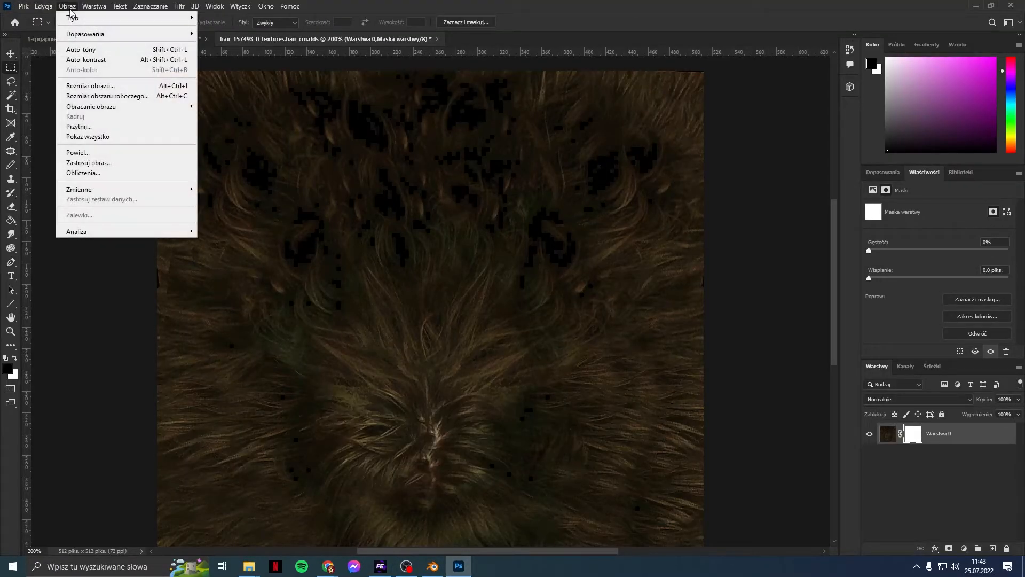
click(90, 86)
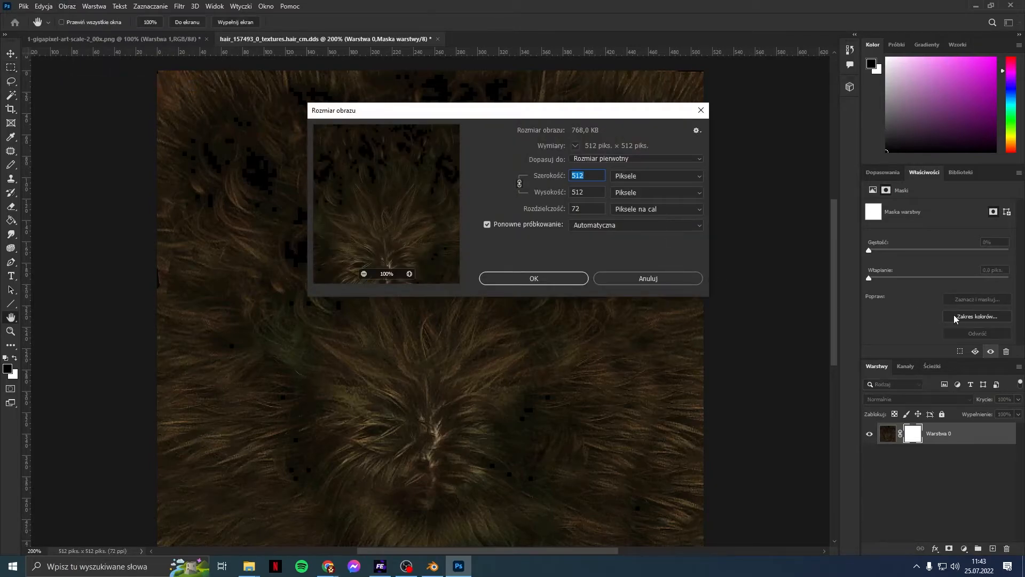
text(1024)
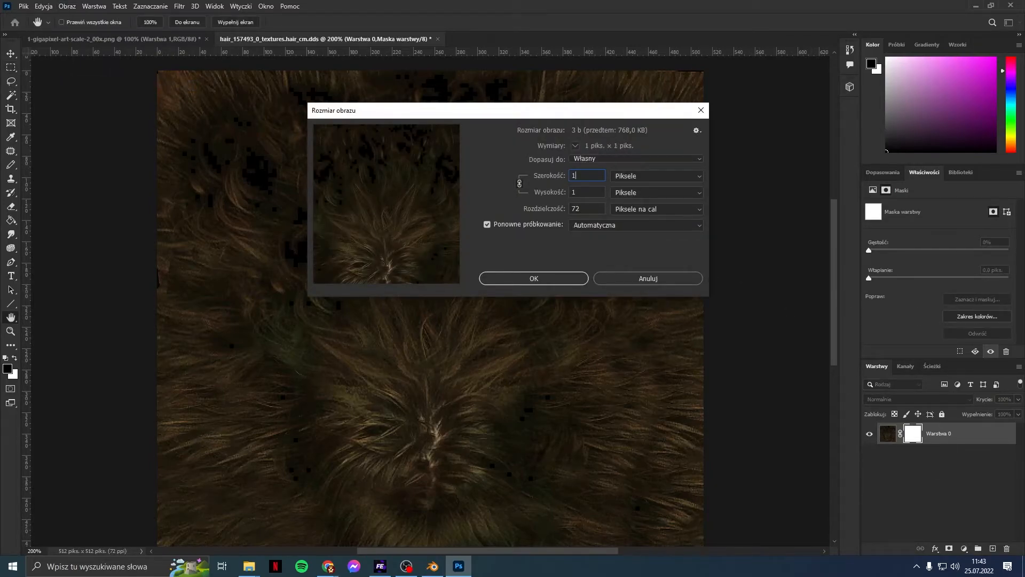
click(580, 280)
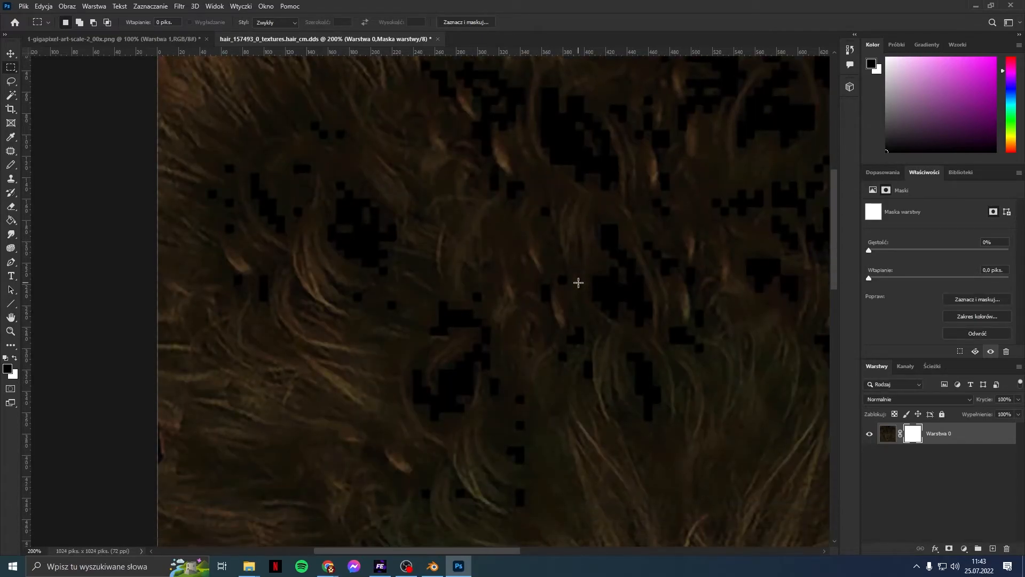
key(ctrl+minus)
key(ctrl+minus)
Step: Raise the mask density to 100% and apply the layer mask permanently
scroll(579, 282, down, 2)
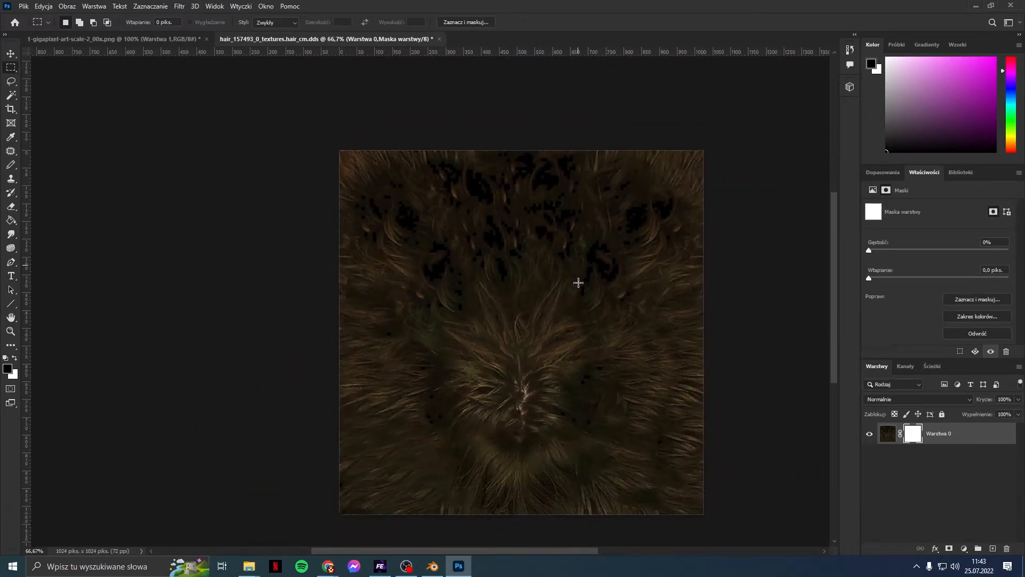
drag(505, 551, 536, 551)
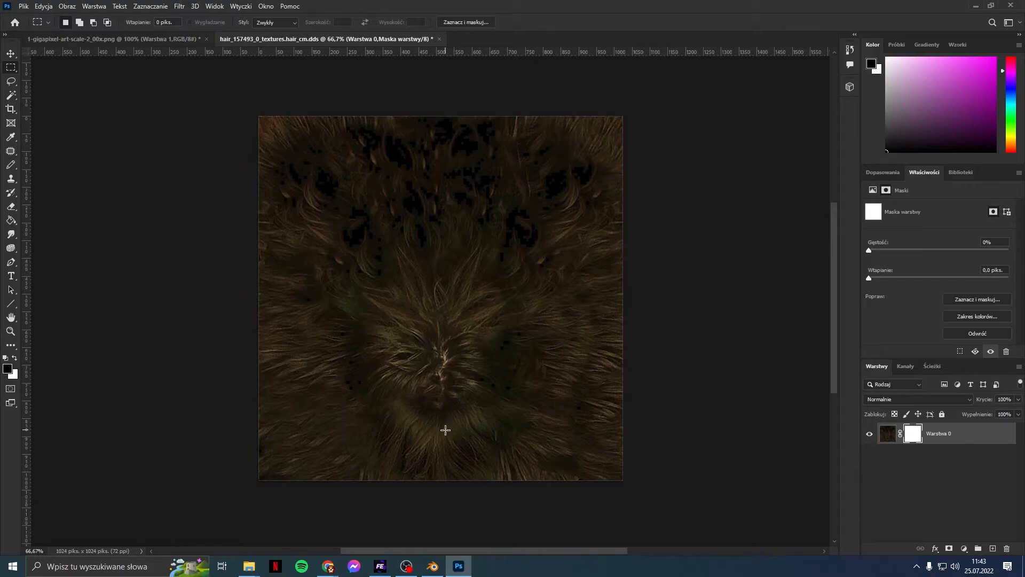
scroll(445, 430, down, 1)
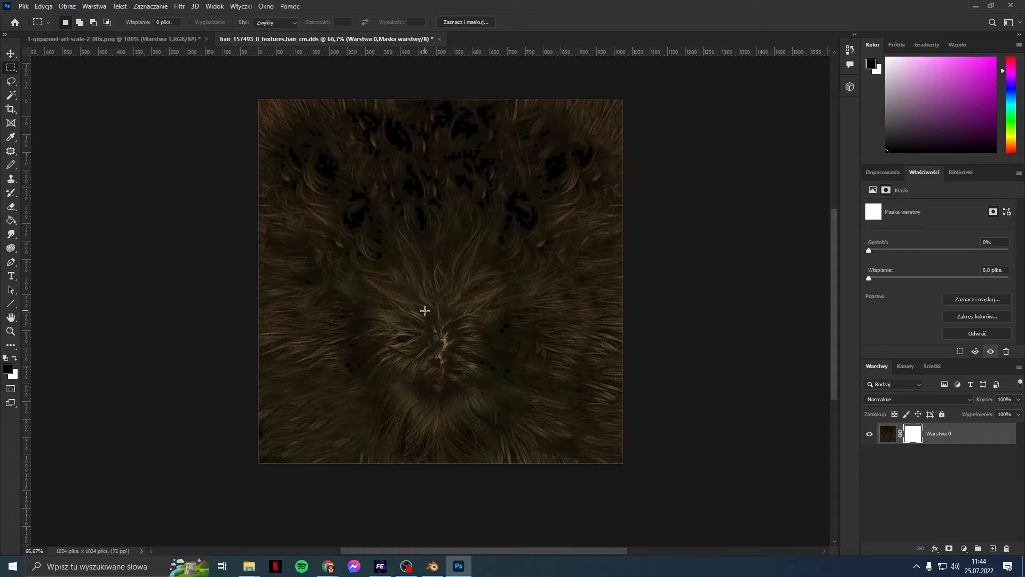
drag(917, 250, 1009, 250)
right_click(918, 430)
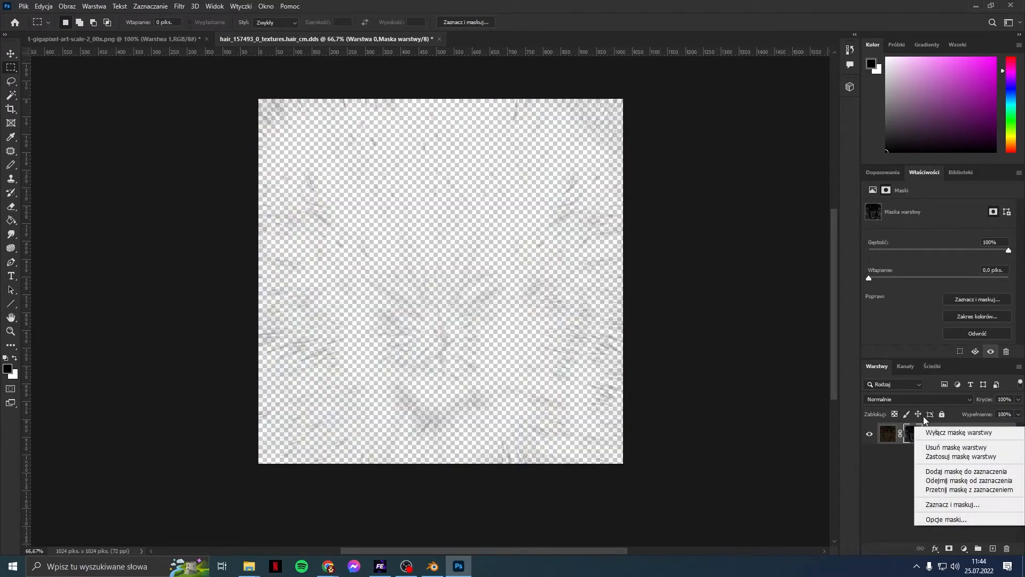
click(944, 456)
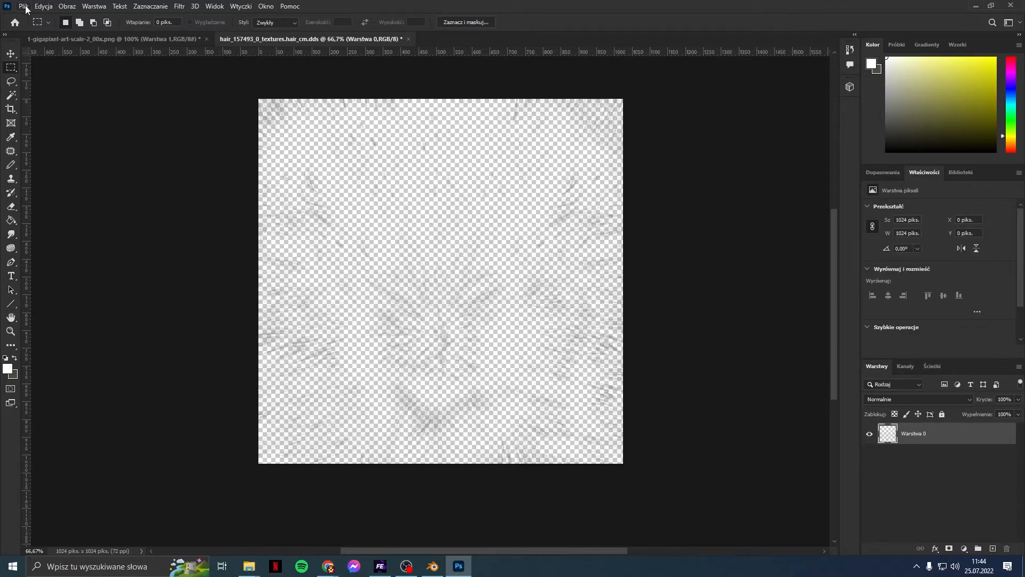
Step: Save the texture as DDS using the Hair Color preset (BC3 8bpp sRGB)
click(23, 7)
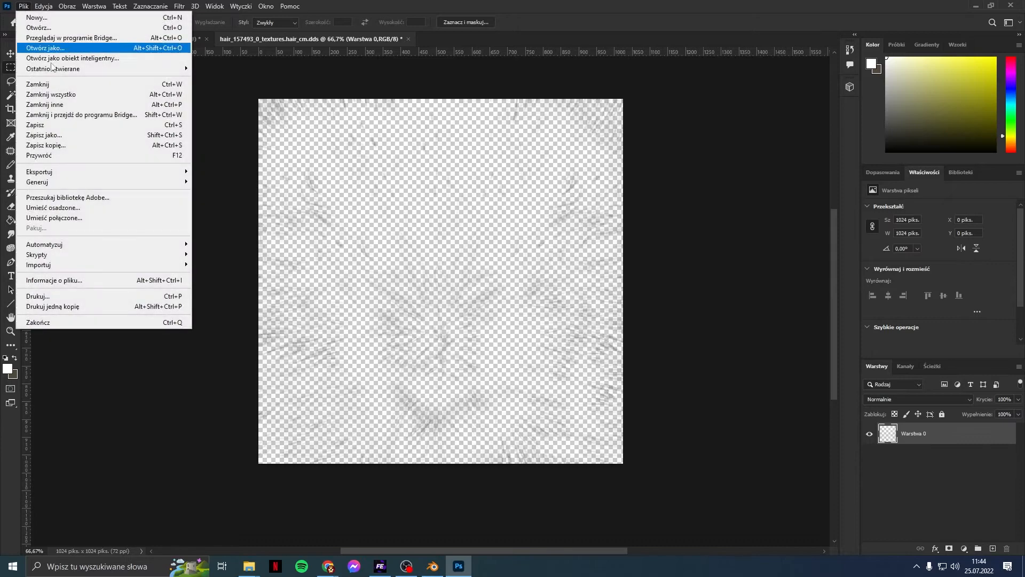
click(65, 124)
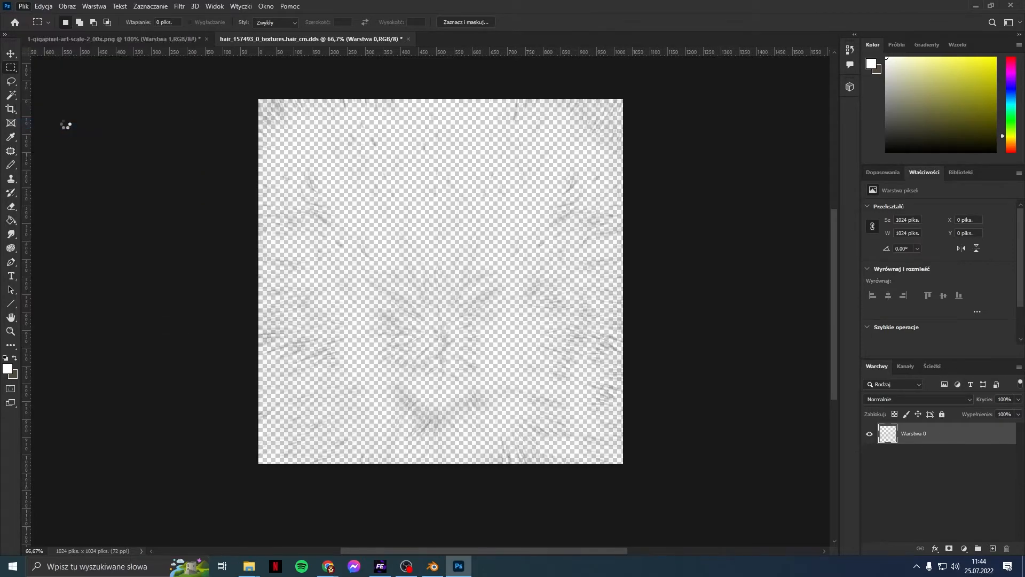
click(492, 131)
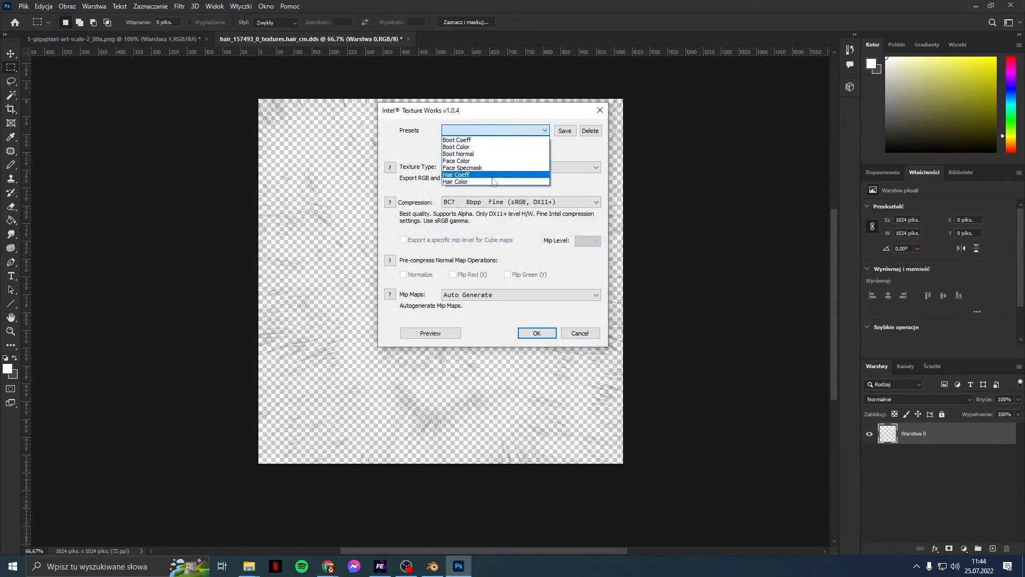
click(492, 175)
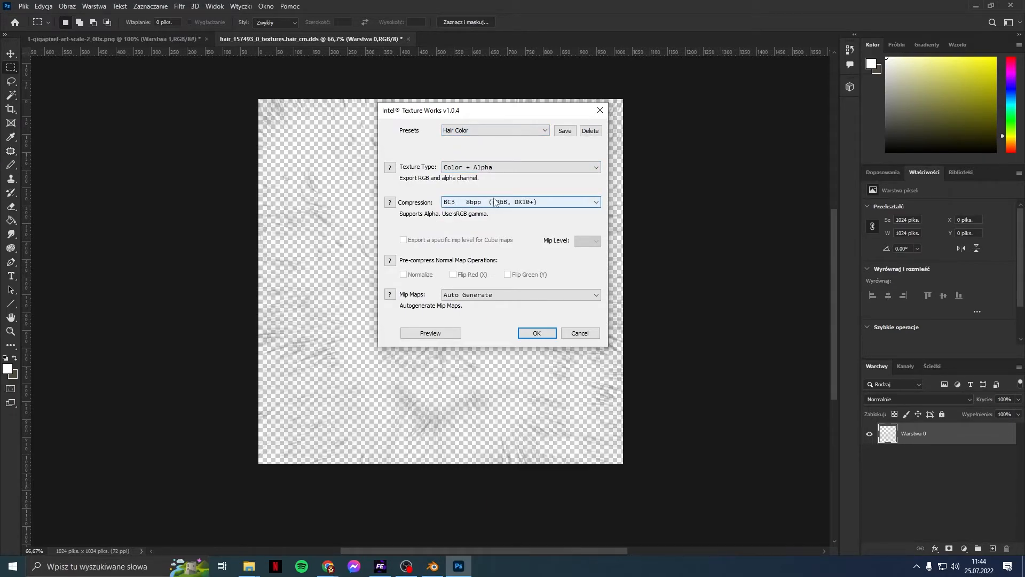
click(547, 333)
Step: Import hair_157493_0_textures.hair_cm.dds into the hair_235073_0_0_color asset
click(380, 566)
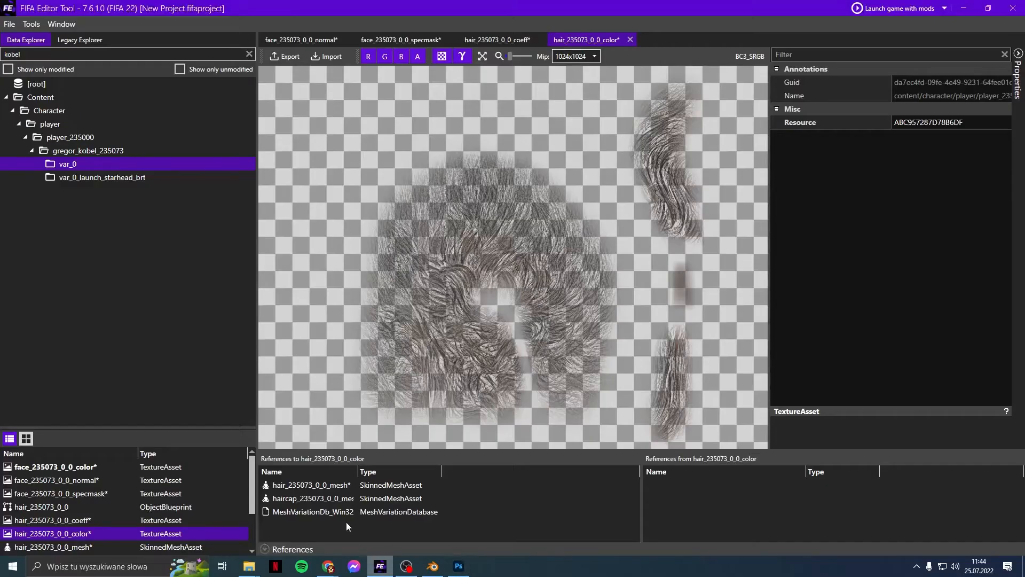
right_click(50, 533)
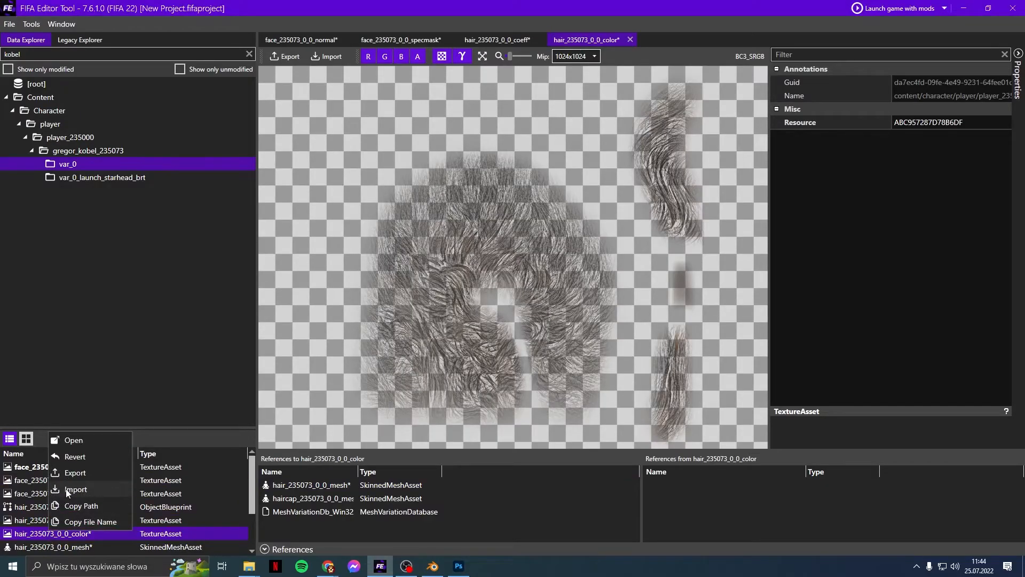
click(68, 491)
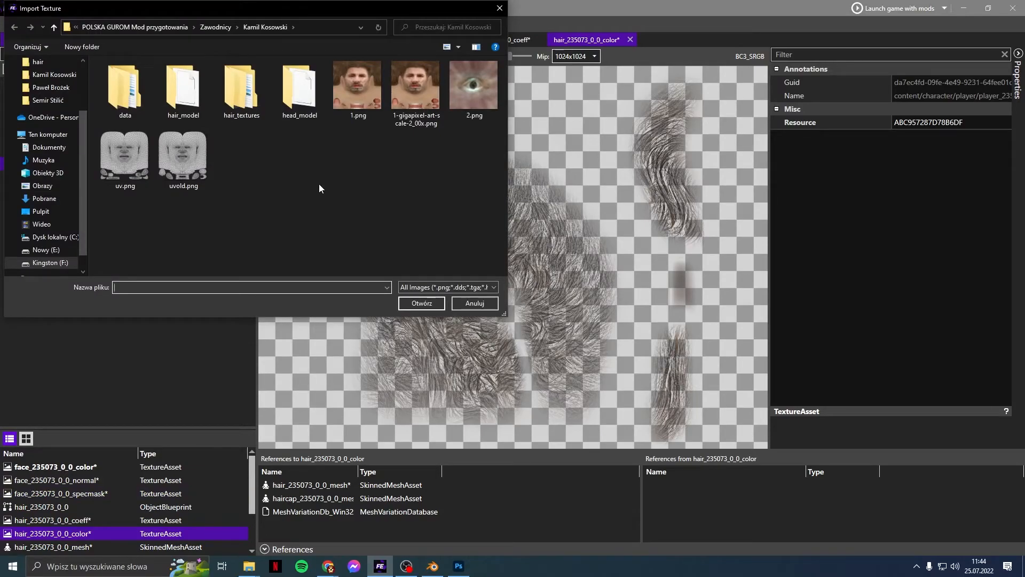
double_click(252, 85)
double_click(192, 78)
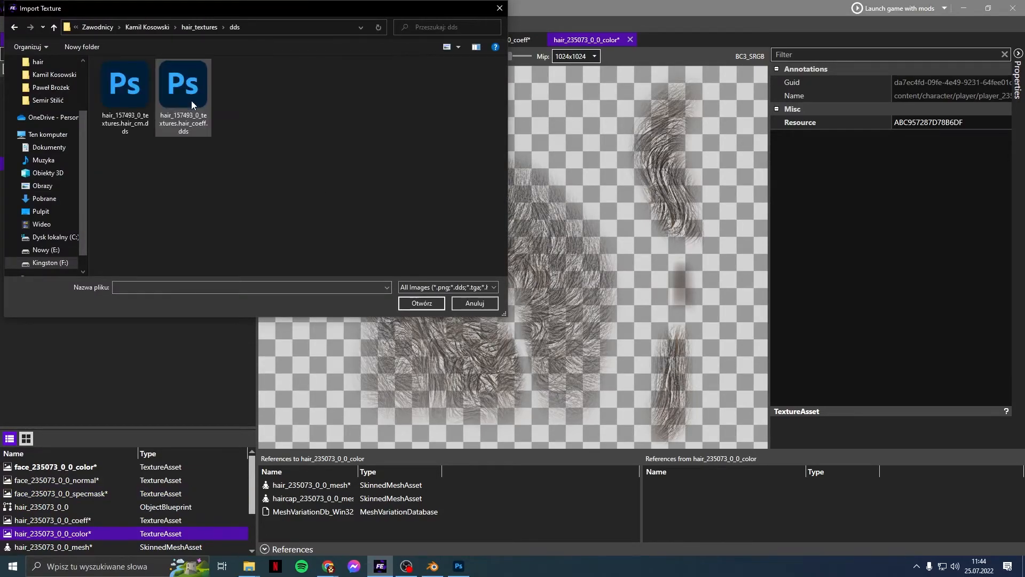
double_click(151, 104)
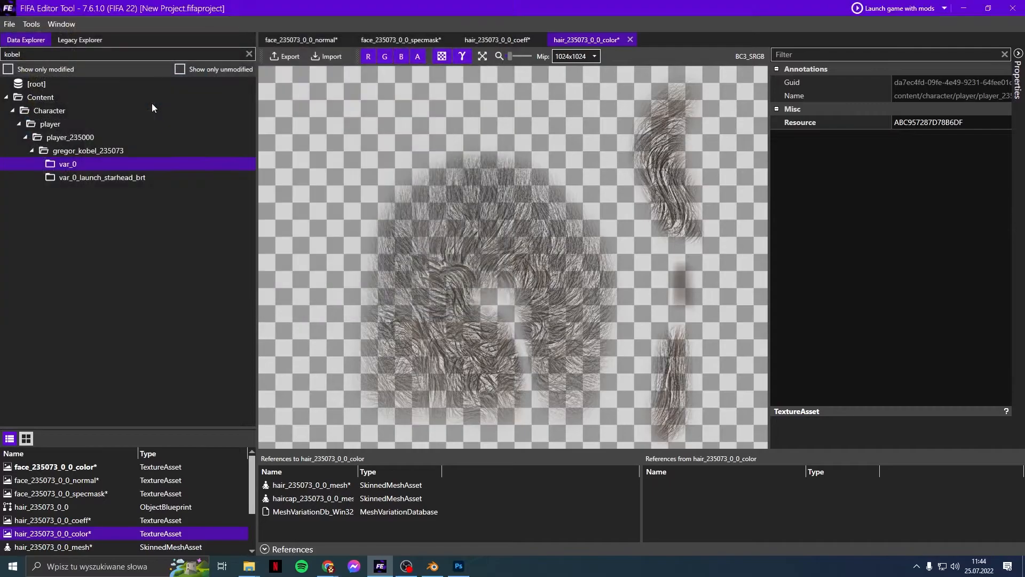
Step: Import hair_157493_0_textures.hair_coeff.dds into the hair_235073_0_0_coeff asset
right_click(81, 520)
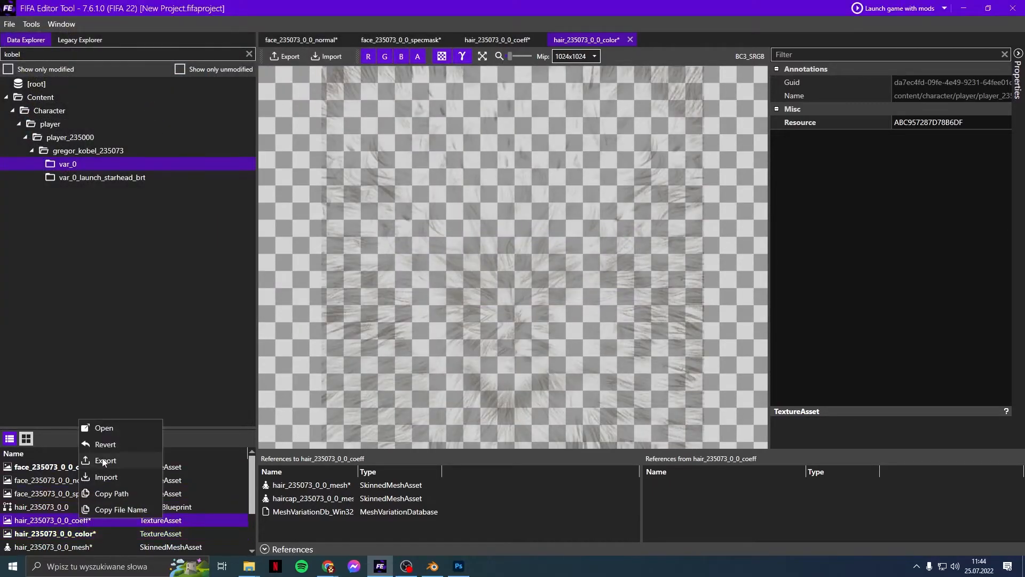
click(104, 477)
click(475, 306)
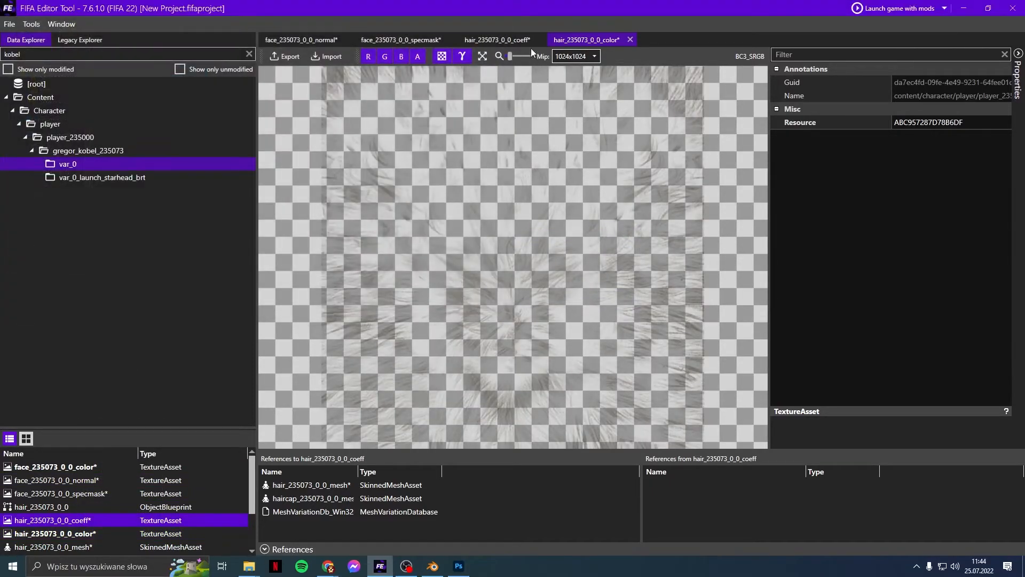
click(529, 42)
right_click(70, 520)
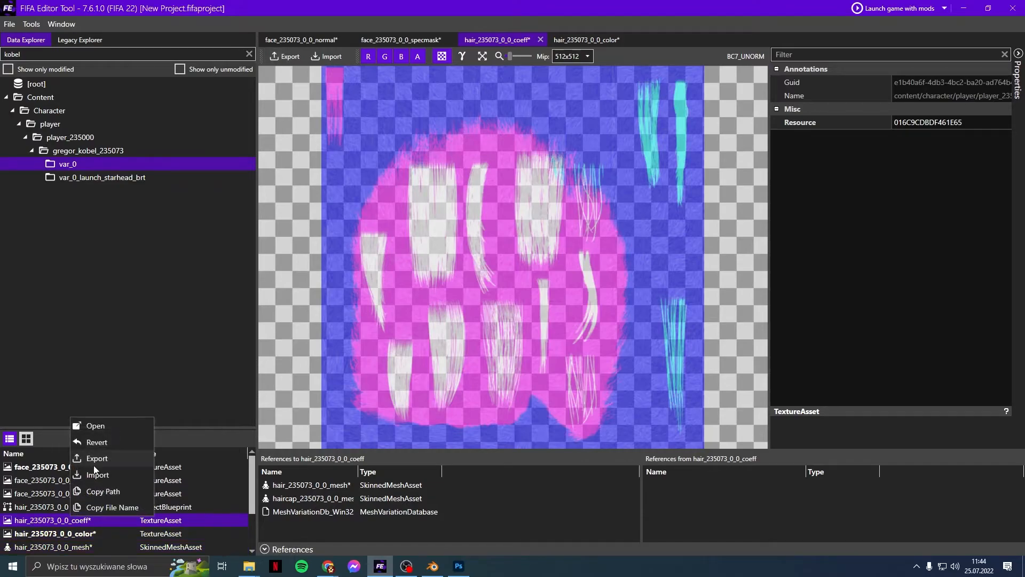
click(97, 474)
double_click(172, 114)
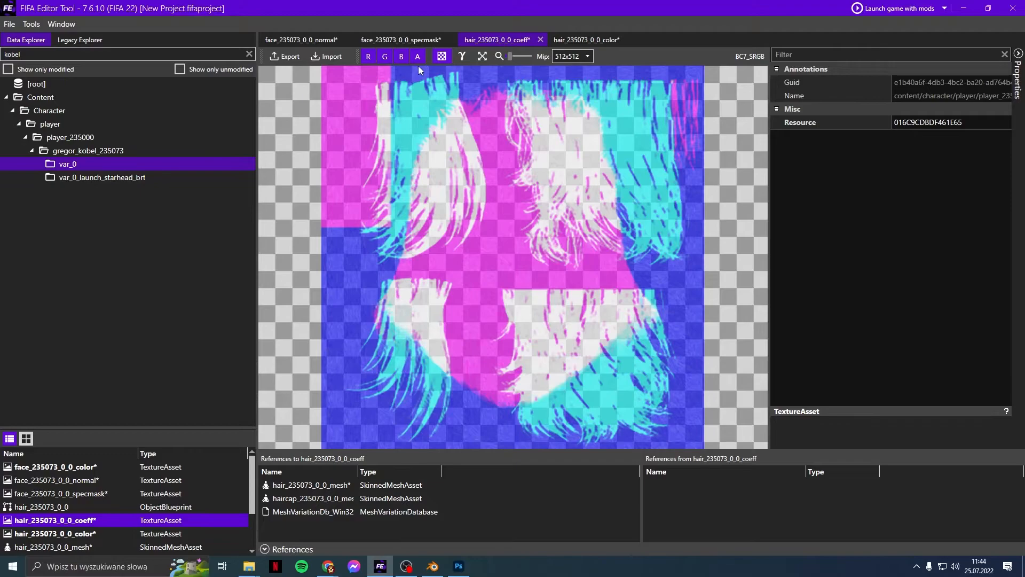
Step: Check the alpha channel preview on both the coeff and color textures
click(418, 57)
click(418, 56)
click(418, 57)
click(418, 56)
click(418, 57)
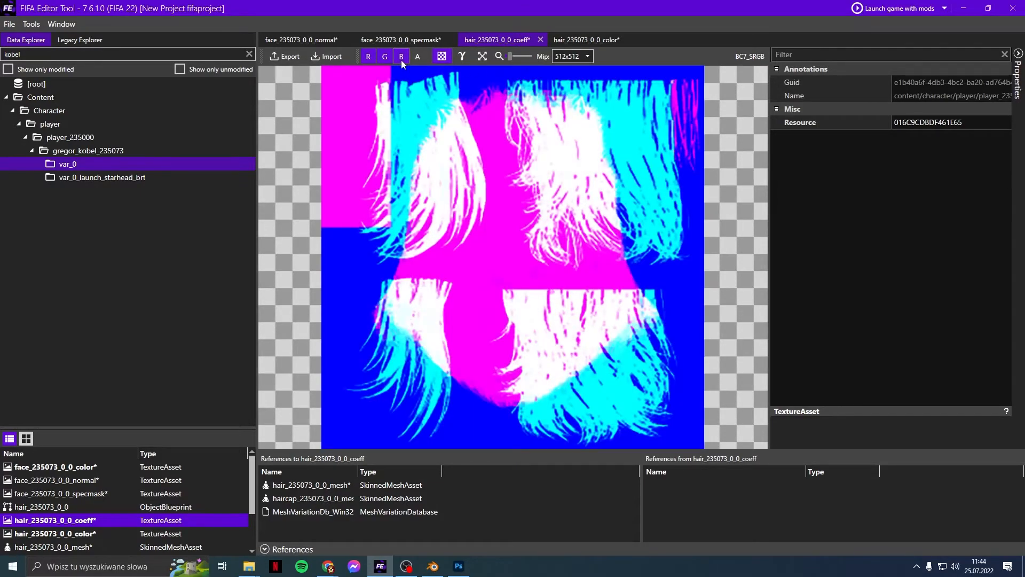
click(588, 40)
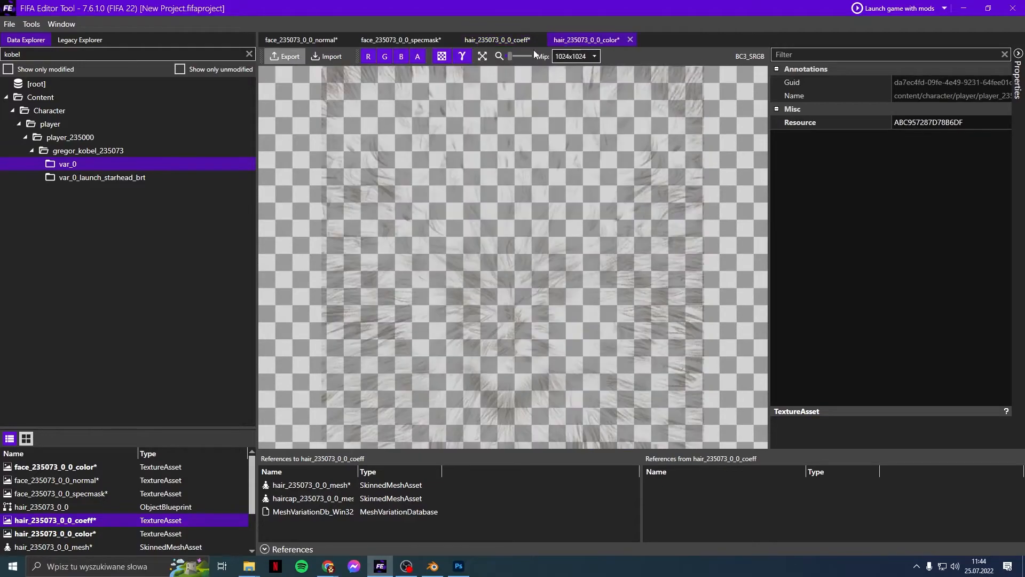
click(420, 57)
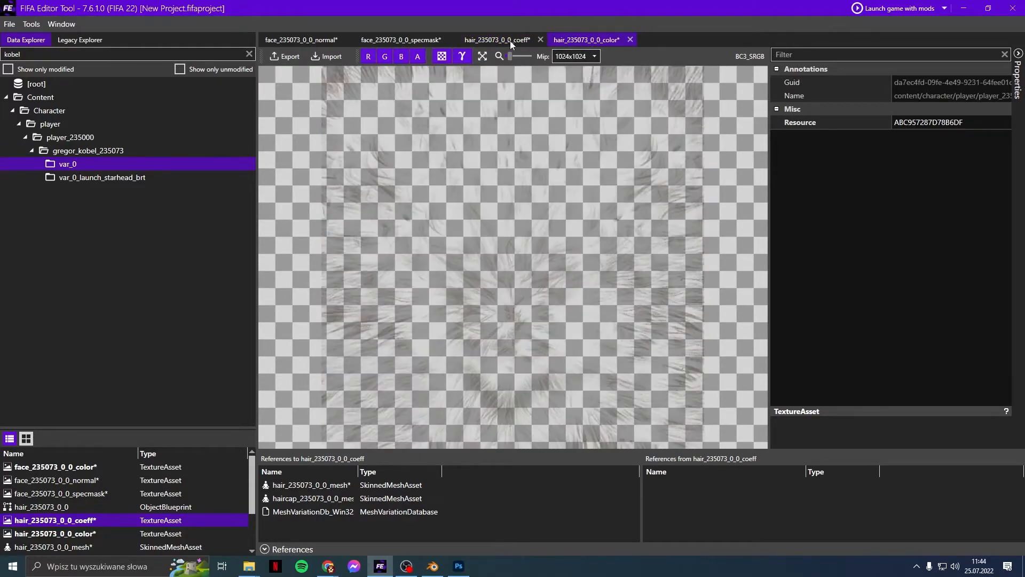
click(507, 40)
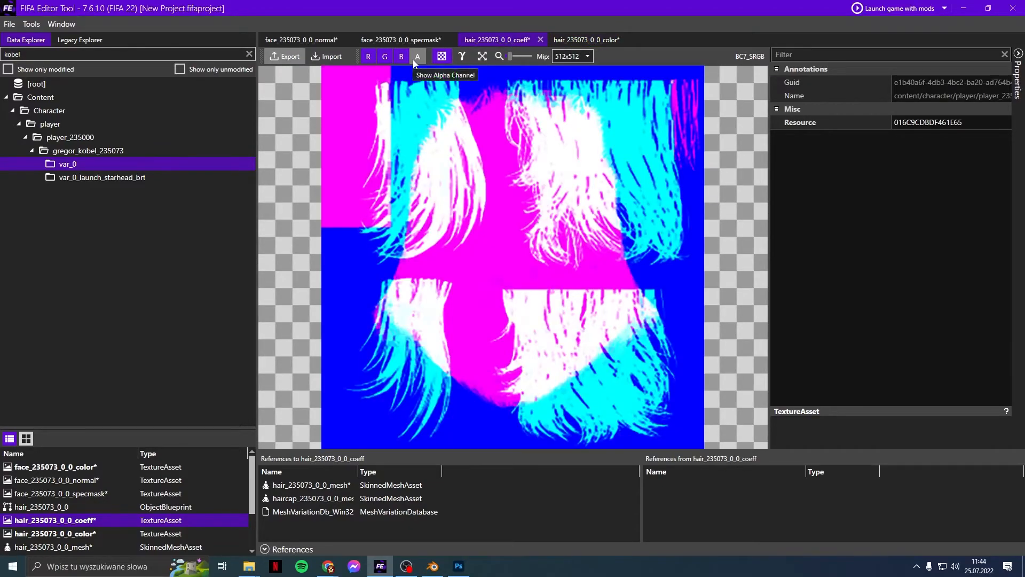
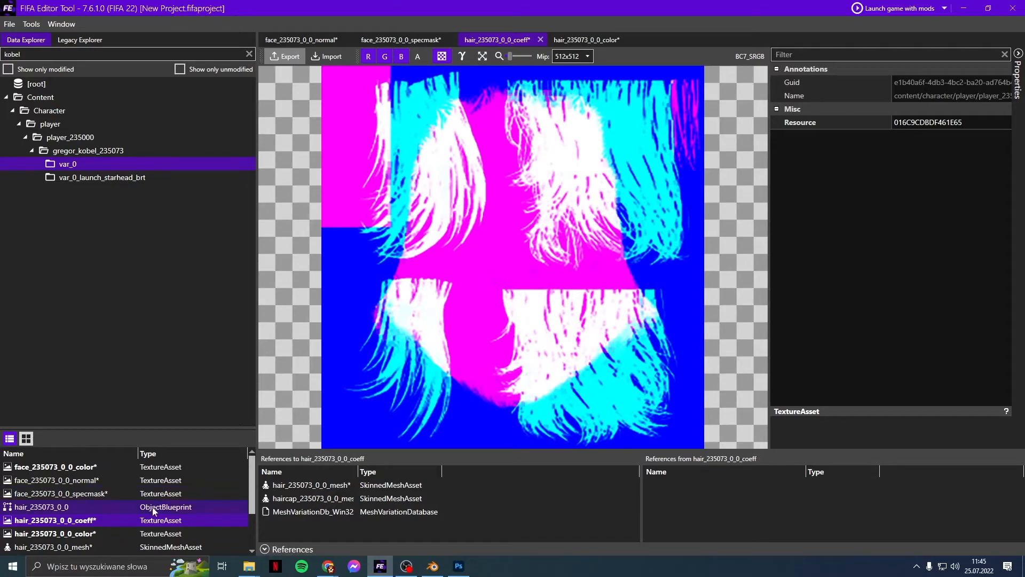
Step: Maximize Chrome, search 'normal creator' in a new tab, and open the NormalMap-Online generator
click(328, 566)
click(364, 535)
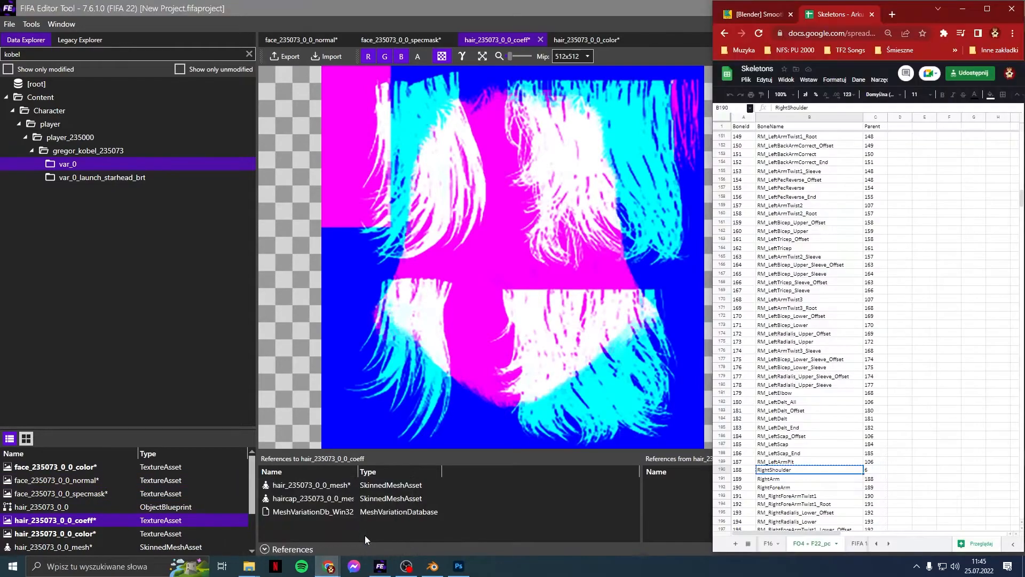
click(987, 9)
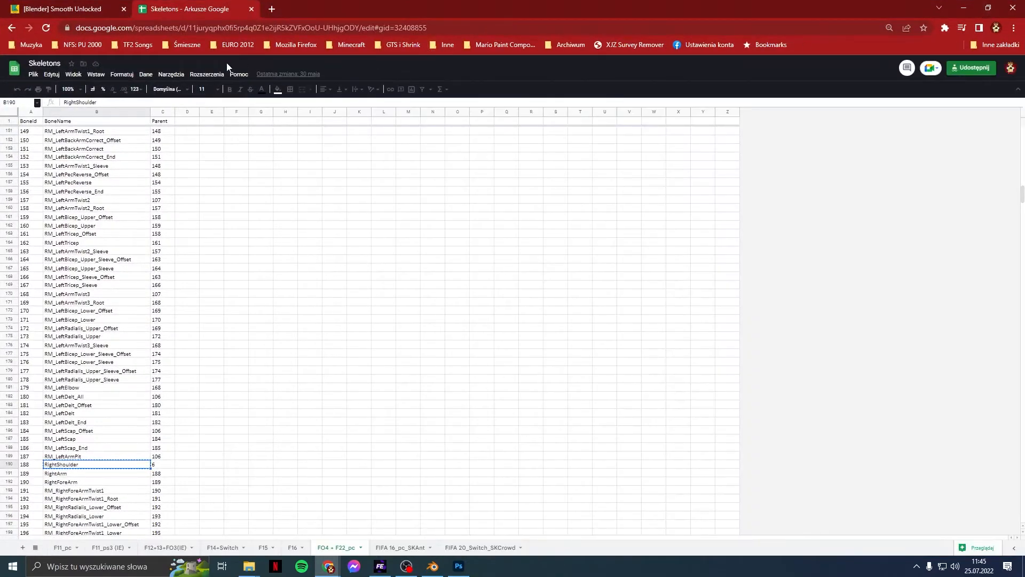
click(271, 14)
text(nor)
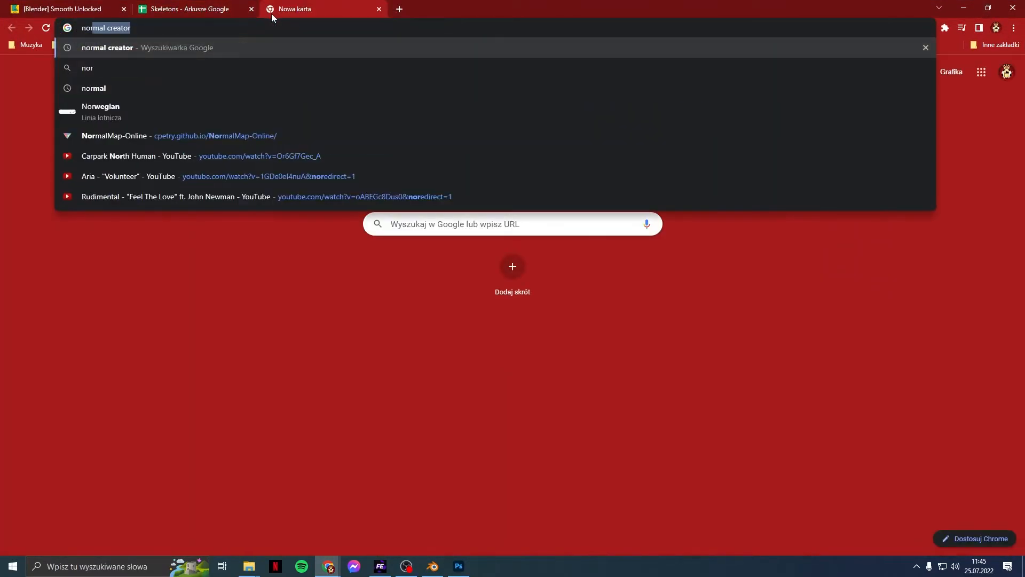
text(ma)
key(Return)
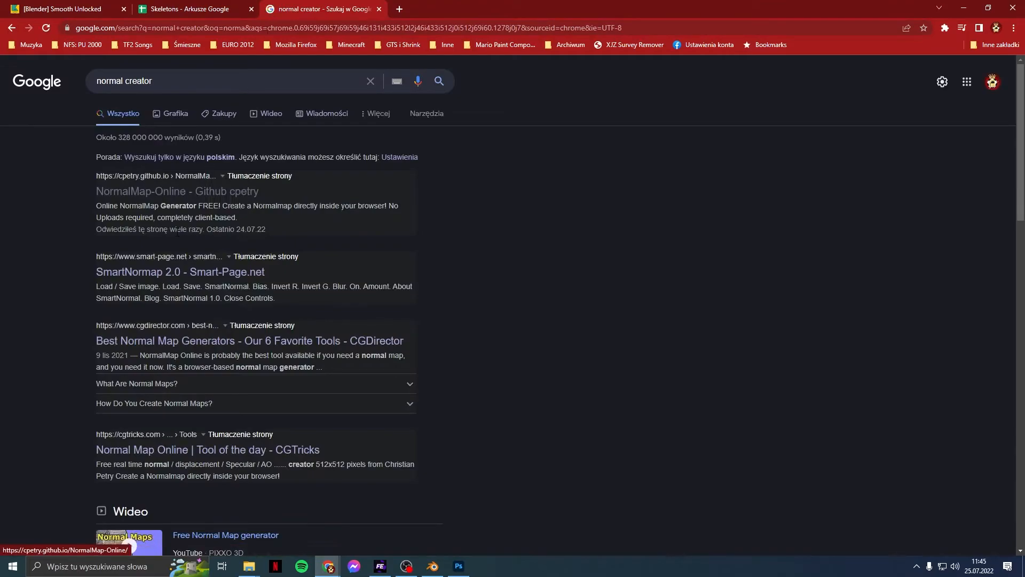
click(186, 193)
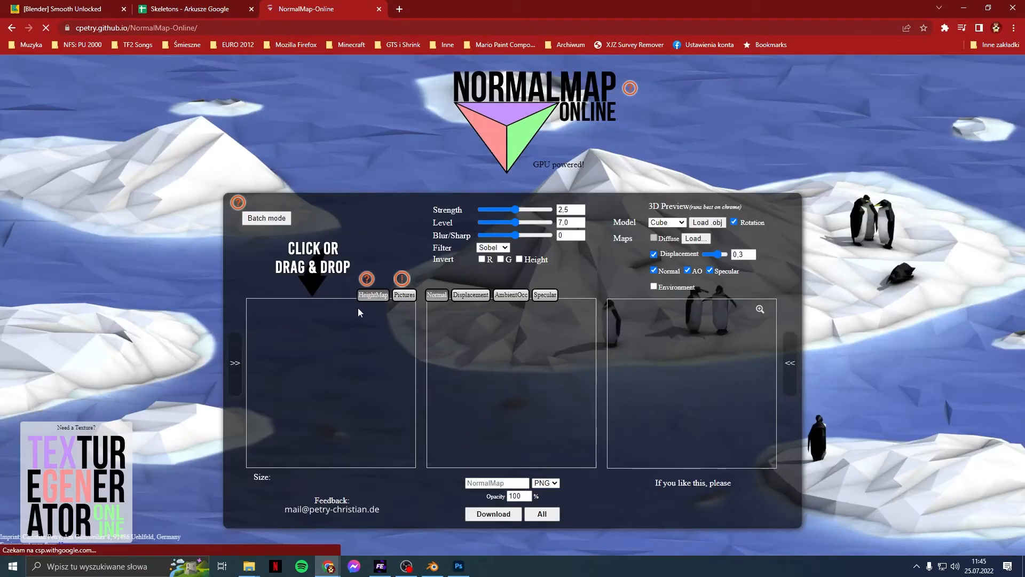
Step: Generate a normal map from 1-gigapixel-art-scale-2_00x.png with strength 0.5 and inverted height, then download it
click(340, 366)
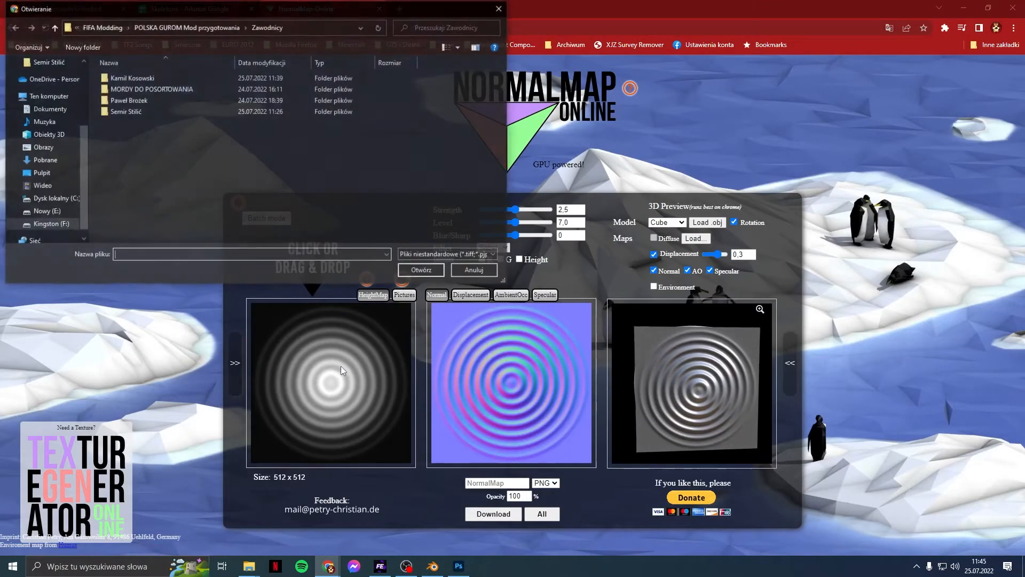
double_click(145, 80)
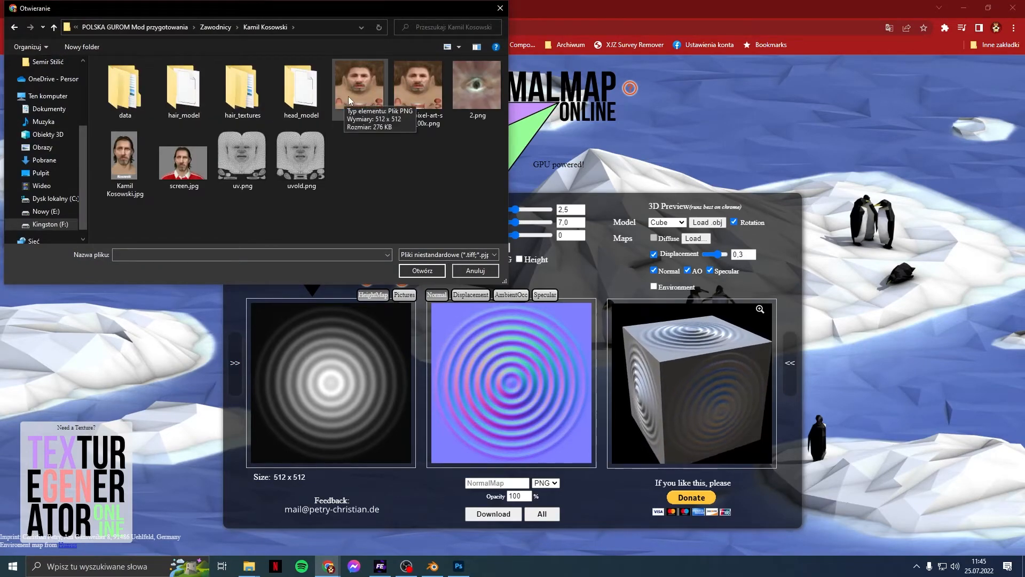
double_click(401, 95)
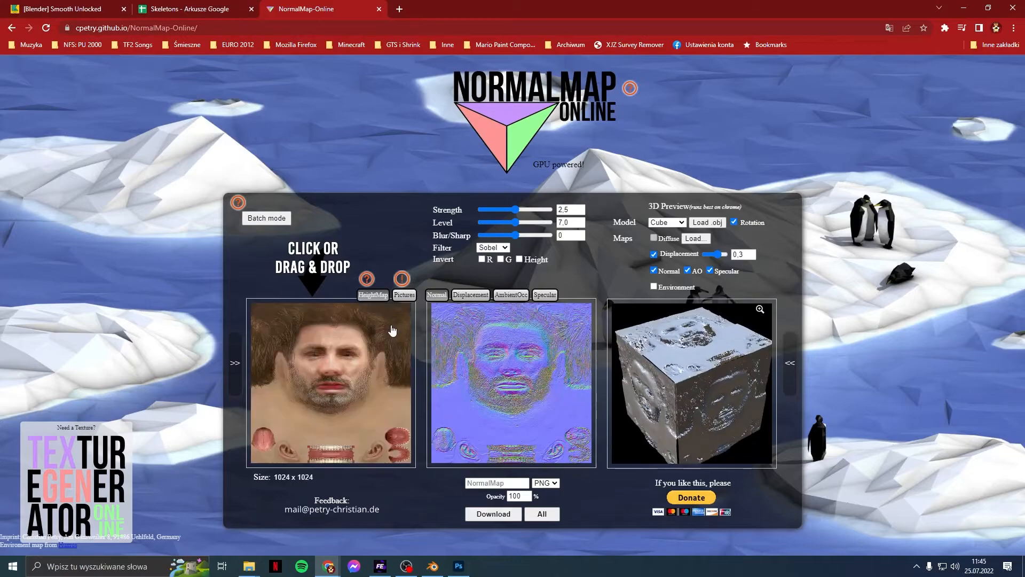
drag(515, 214, 488, 211)
click(575, 210)
key(BackSpace)
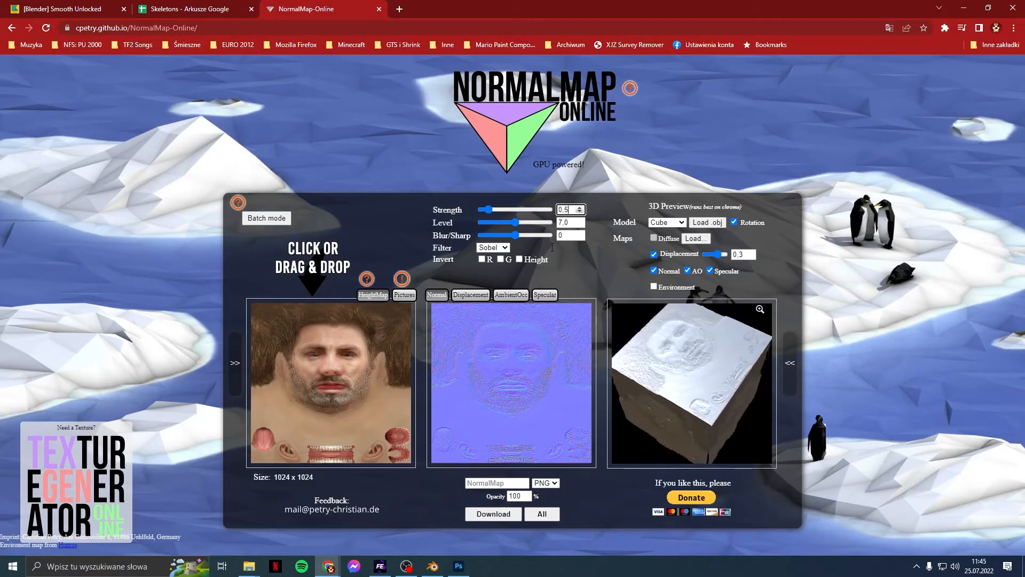
click(520, 259)
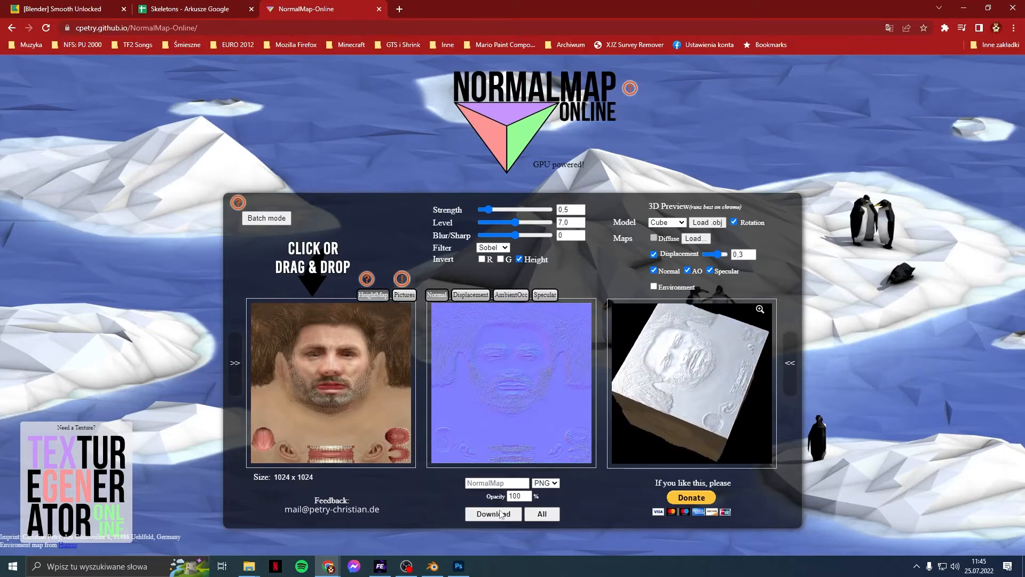
click(479, 514)
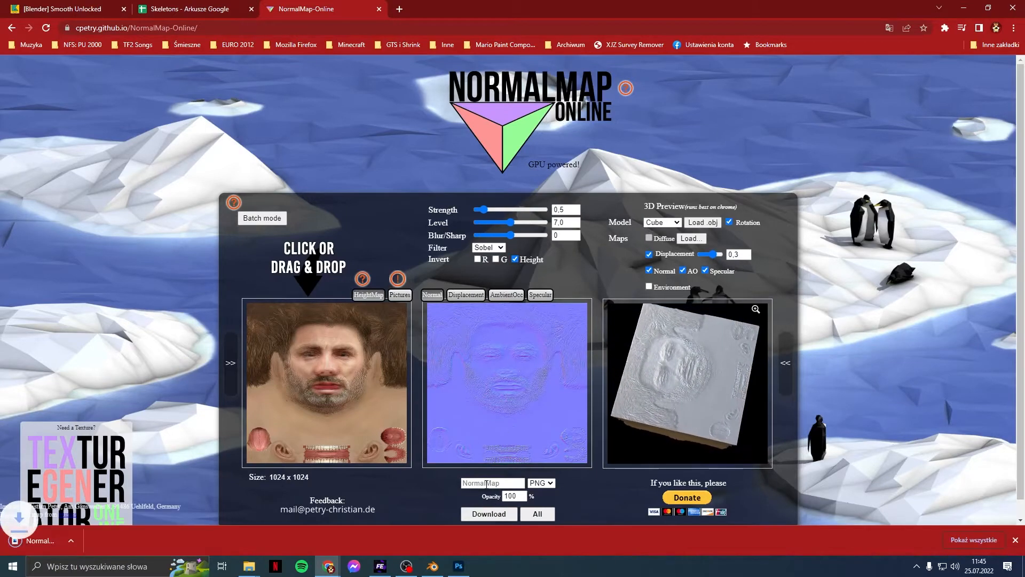
Step: Show the specular map and try No falloff before returning it to Linear
click(542, 296)
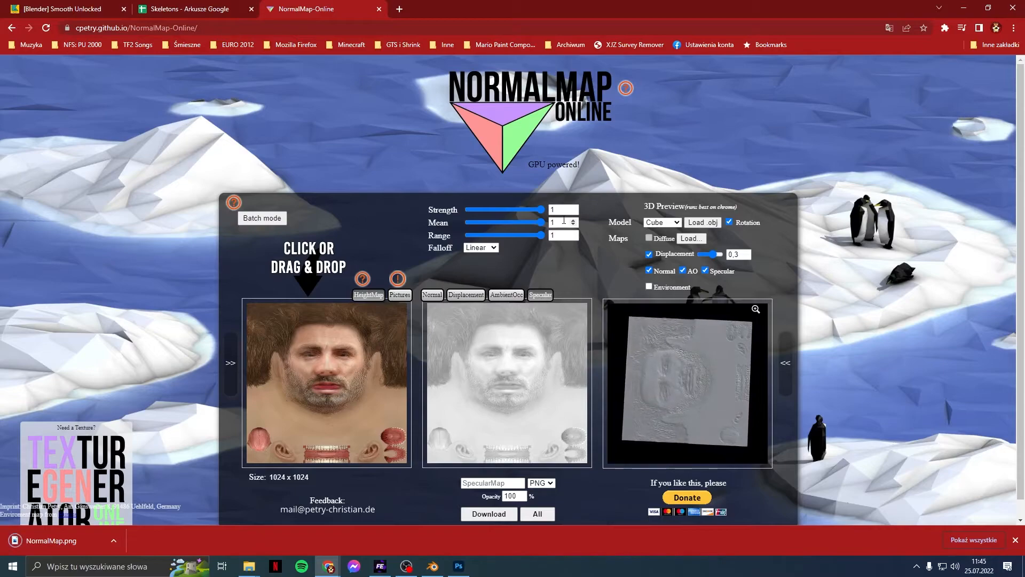
click(496, 249)
click(492, 258)
click(493, 248)
click(490, 267)
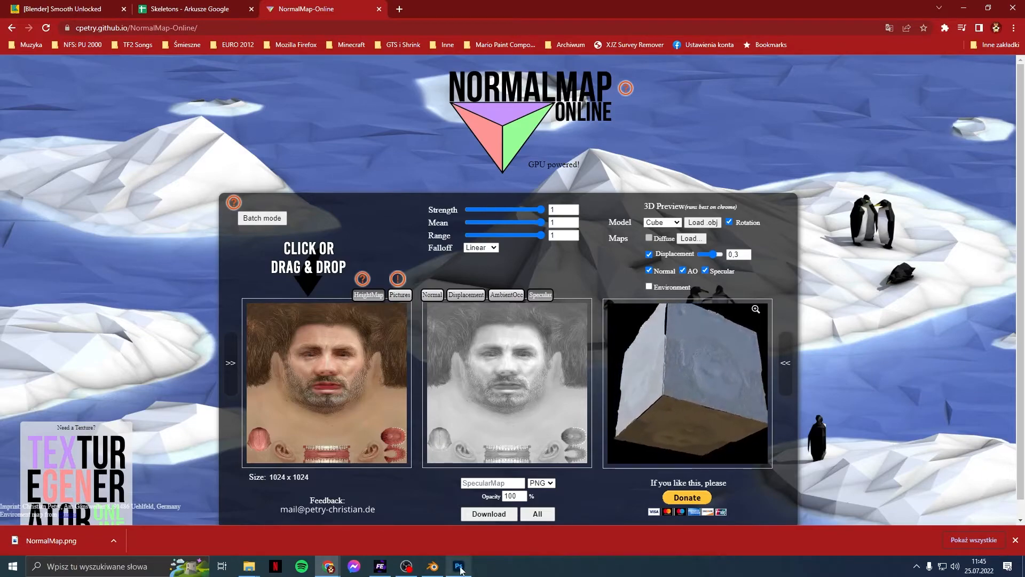
Step: Save the 1-gigapixel face texture document in Photoshop
mouse_move(464, 566)
click(463, 516)
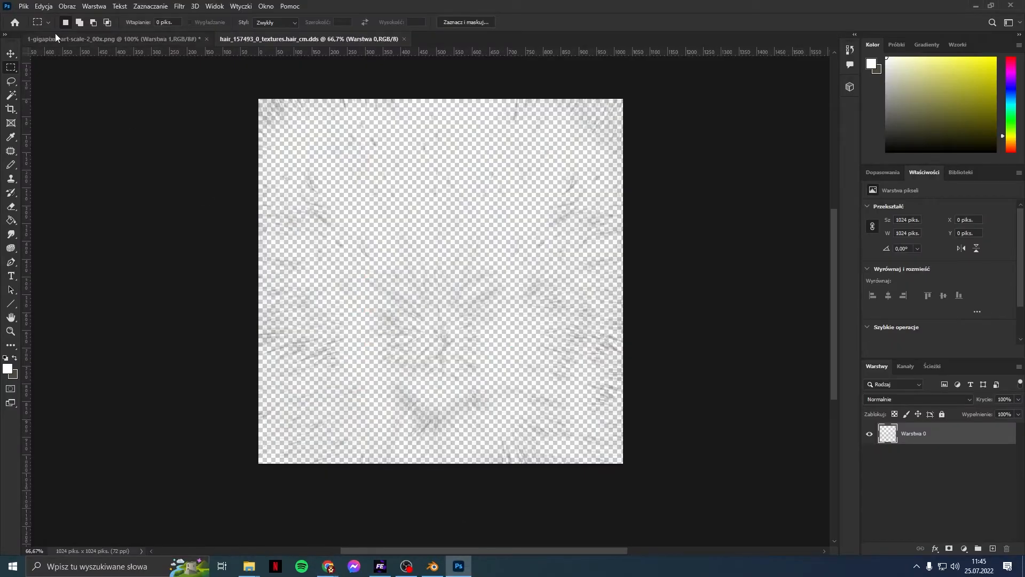
click(55, 33)
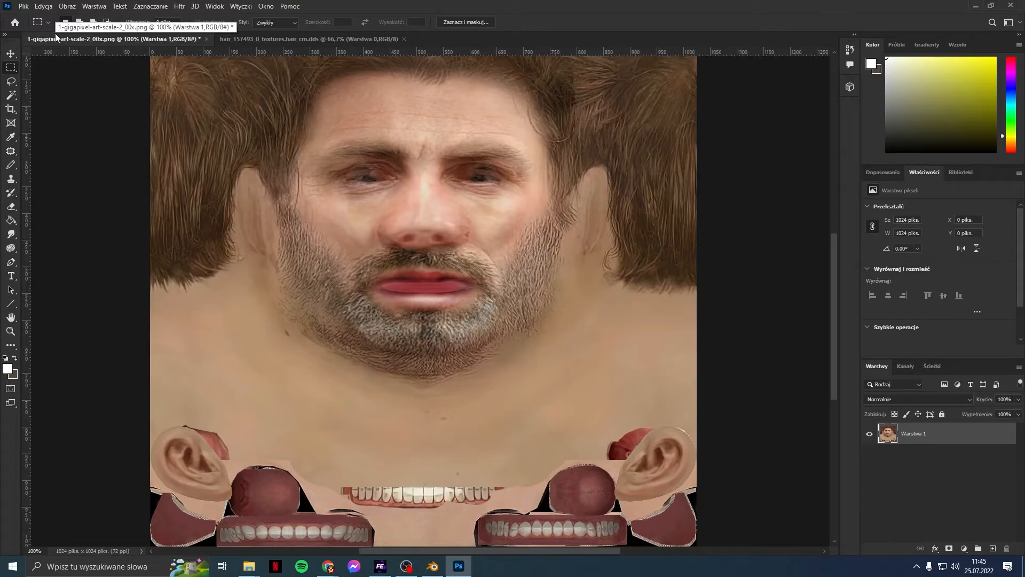
key(ctrl+s)
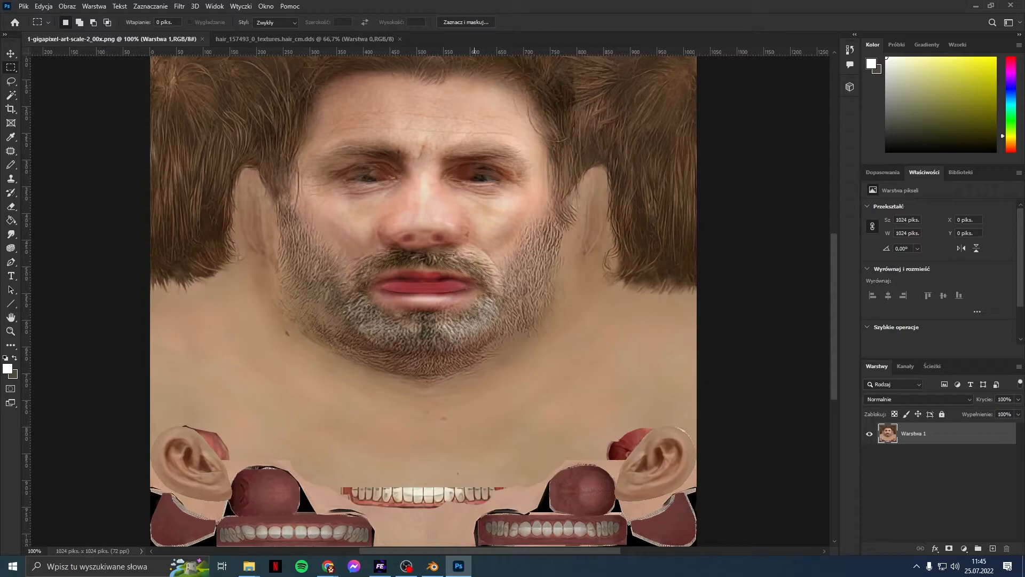
Step: Minimize Blender and bring the NormalMap Online page back to the front
click(435, 567)
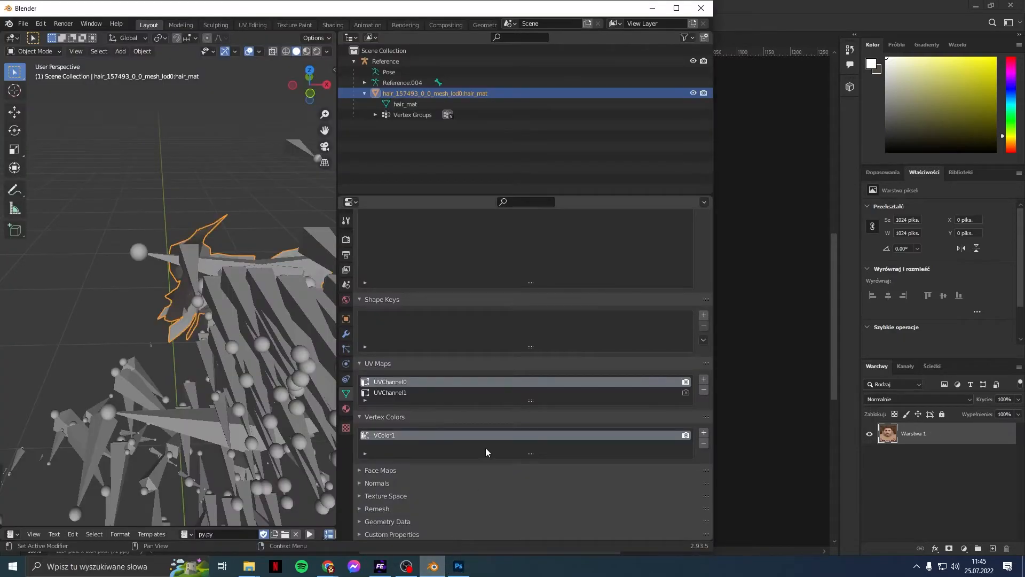
click(434, 567)
click(328, 567)
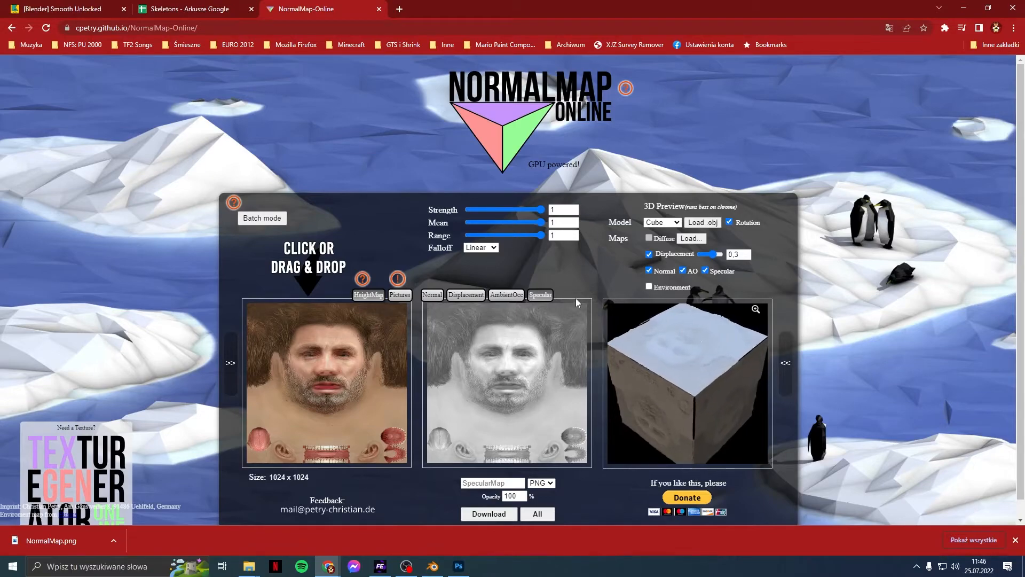
Step: Reload the upscaled 1024x1024 face texture as the height map and download the new normal map
click(432, 295)
click(342, 332)
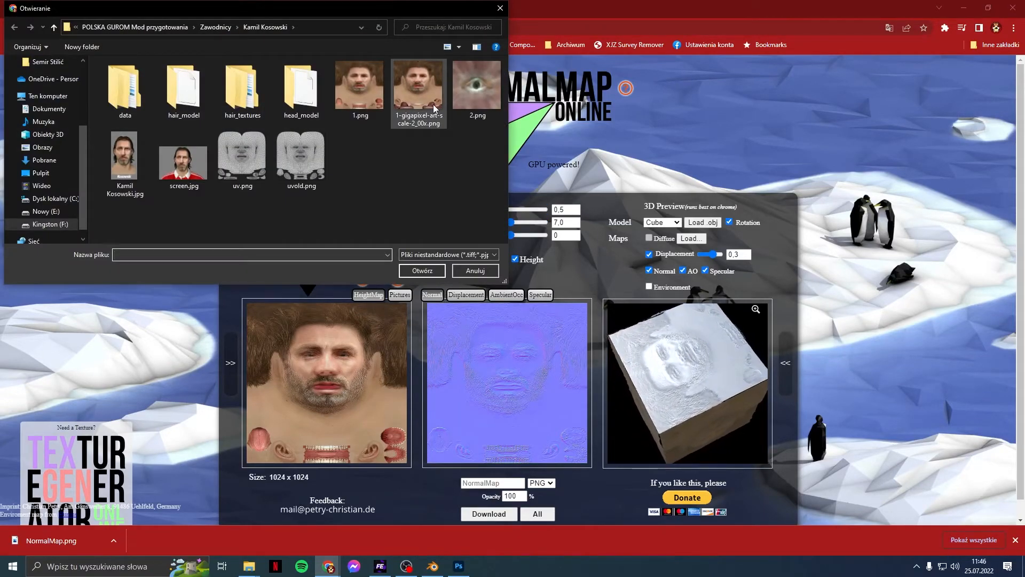
double_click(434, 109)
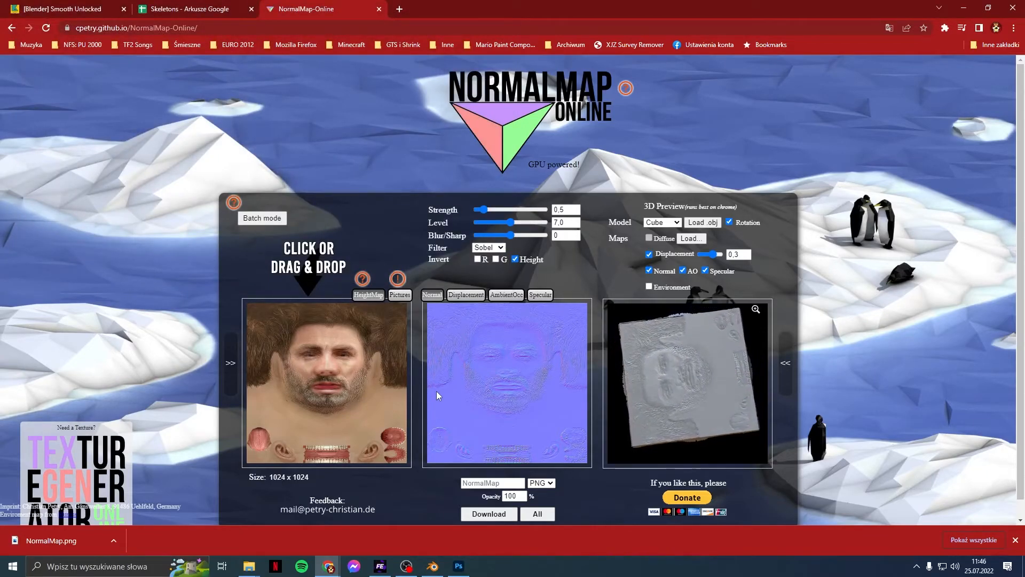
click(385, 336)
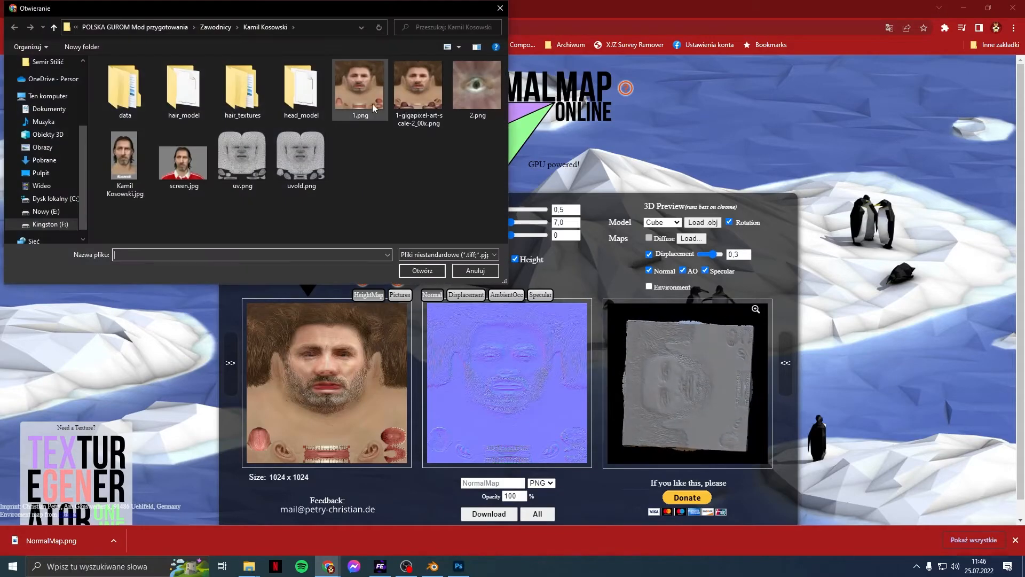
double_click(372, 104)
click(370, 336)
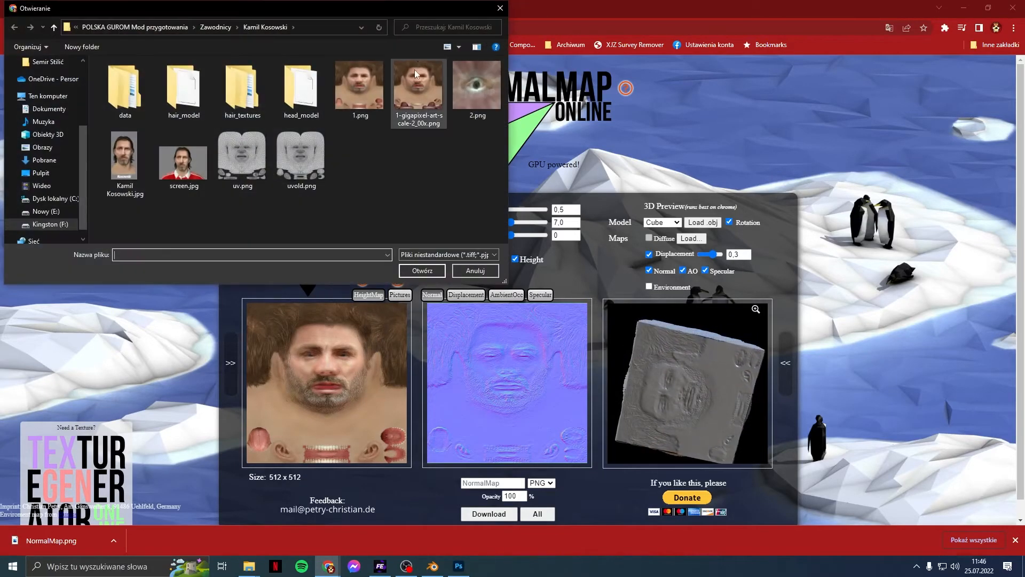
double_click(416, 77)
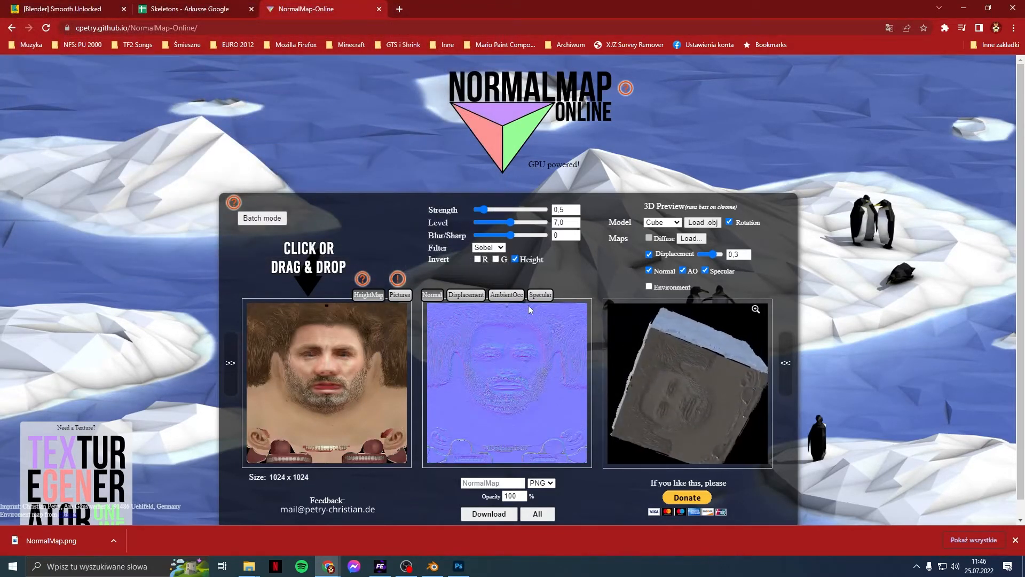
click(503, 519)
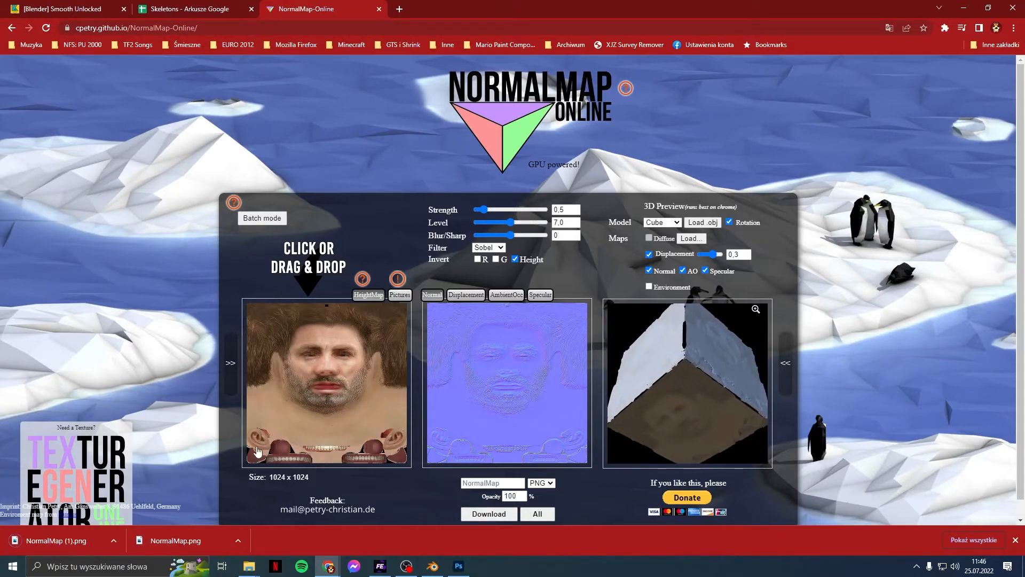
Step: Generate the specular map, with falloff tried at Square then set to Linear, and download SpecularMap.png
click(546, 295)
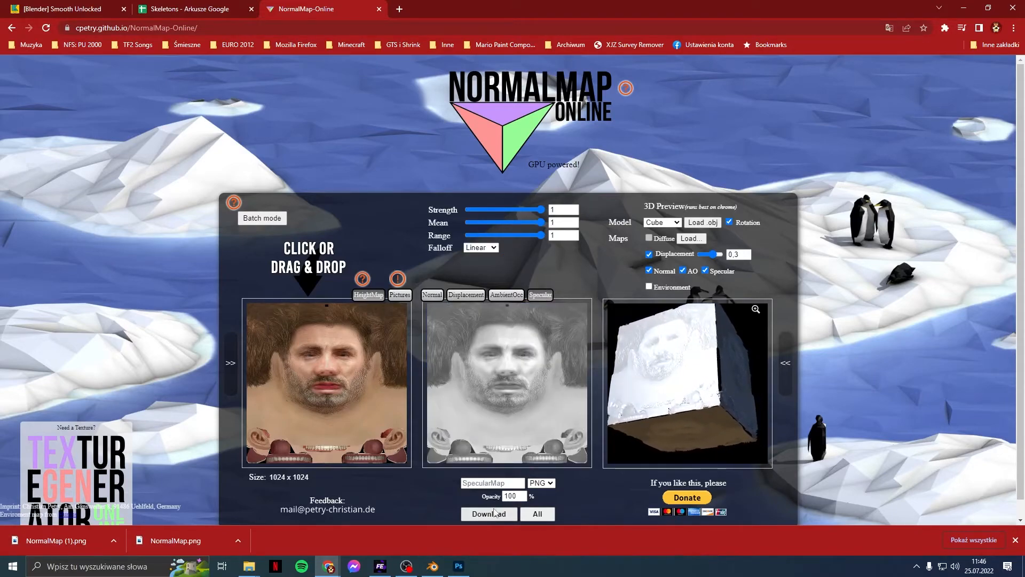
click(496, 248)
click(484, 275)
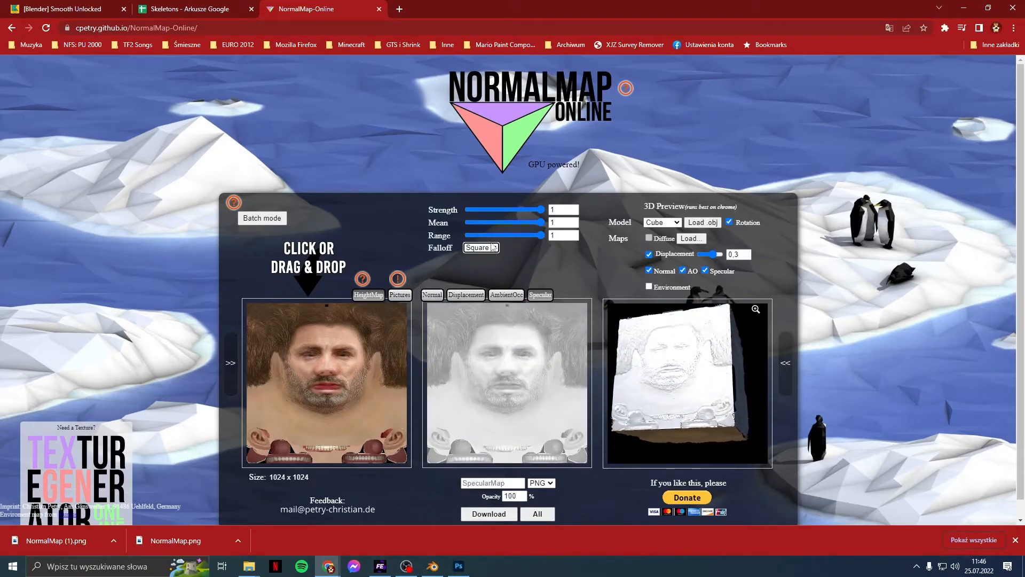
click(489, 248)
click(487, 266)
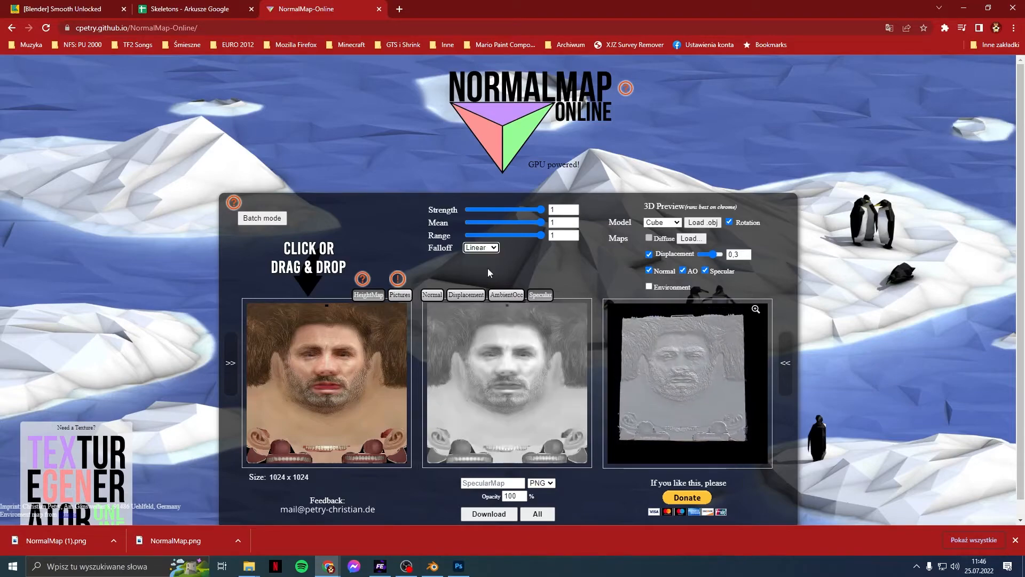
click(489, 513)
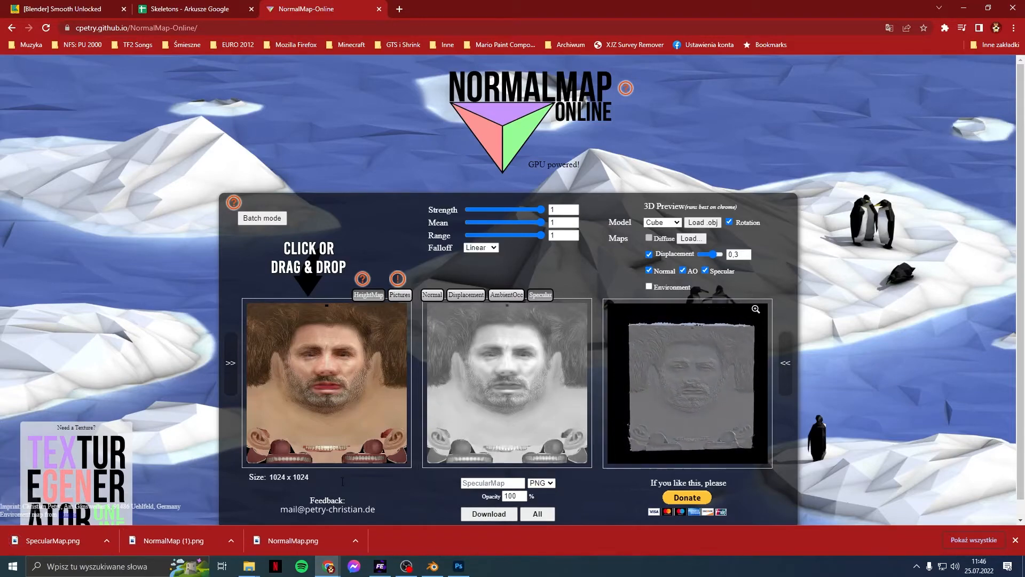
Step: Copy NormalMap (1).png and SpecularMap.png from Downloads into the player's texture folder, then close Explorer
right_click(315, 546)
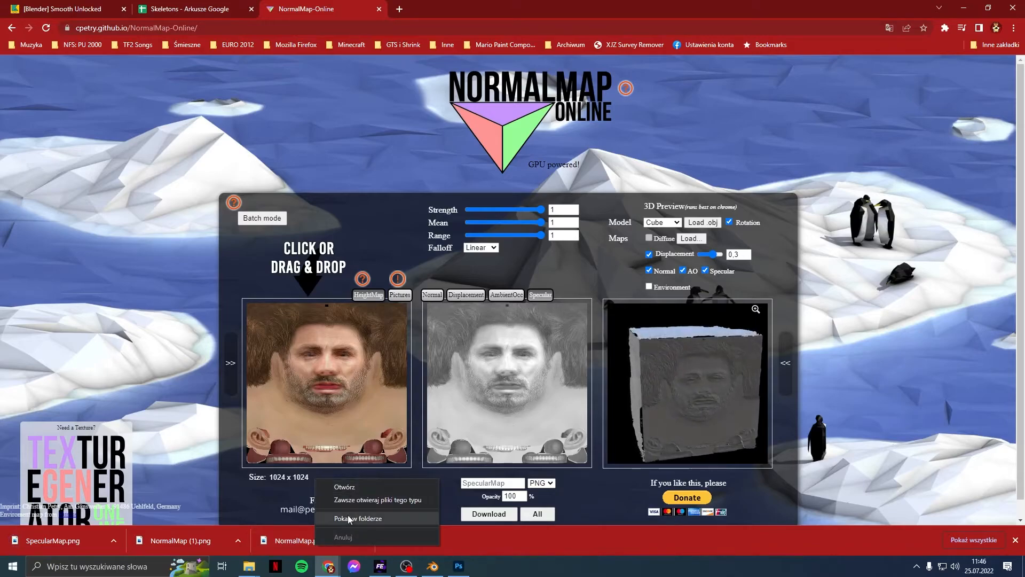
click(354, 517)
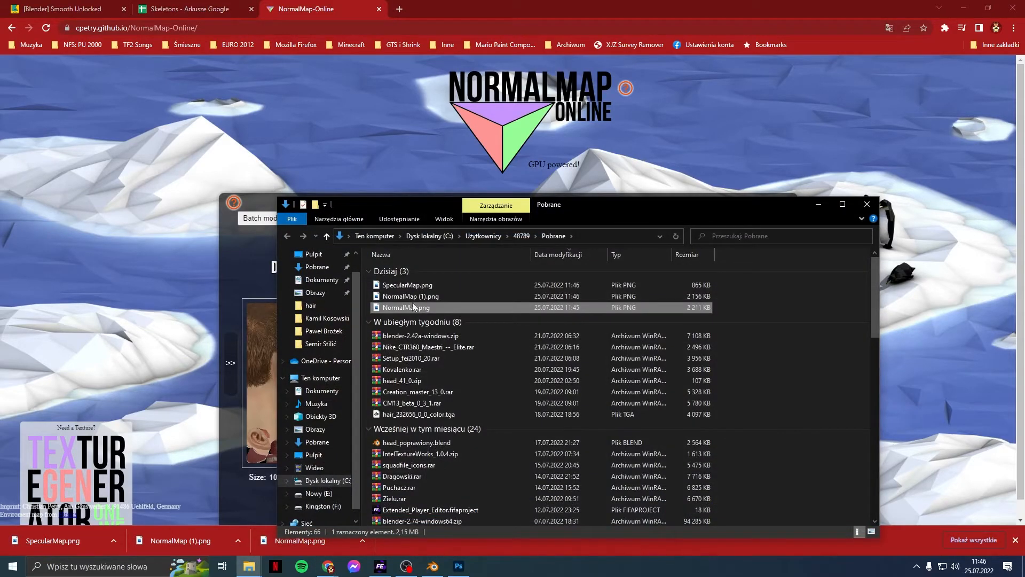
click(412, 297)
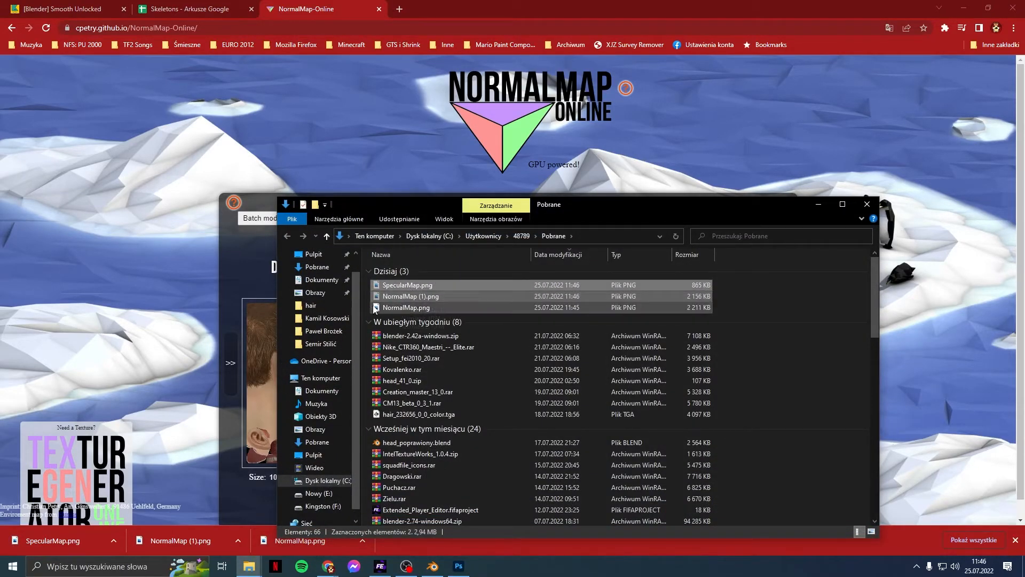
click(327, 317)
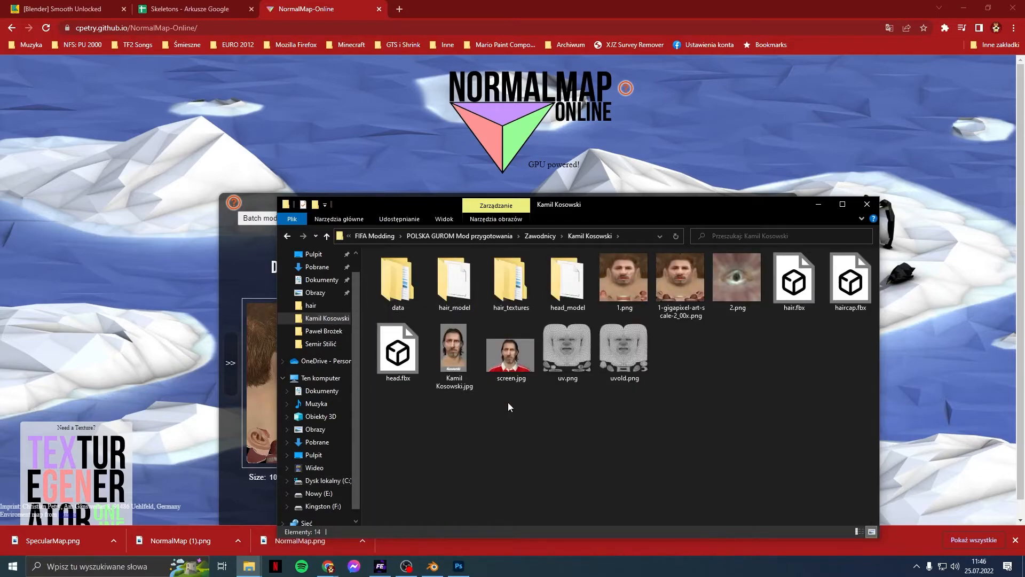
key(ctrl+v)
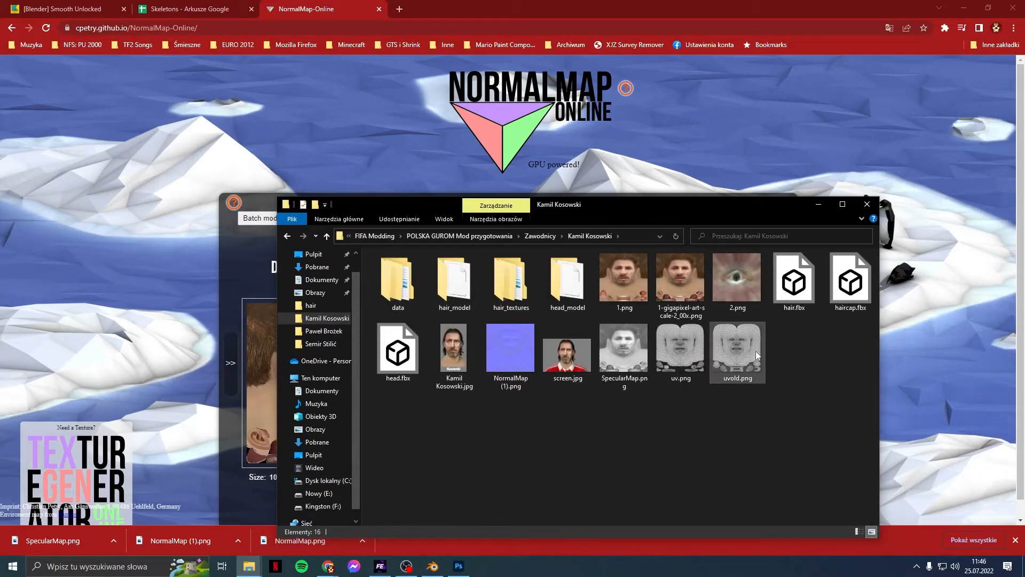
click(865, 209)
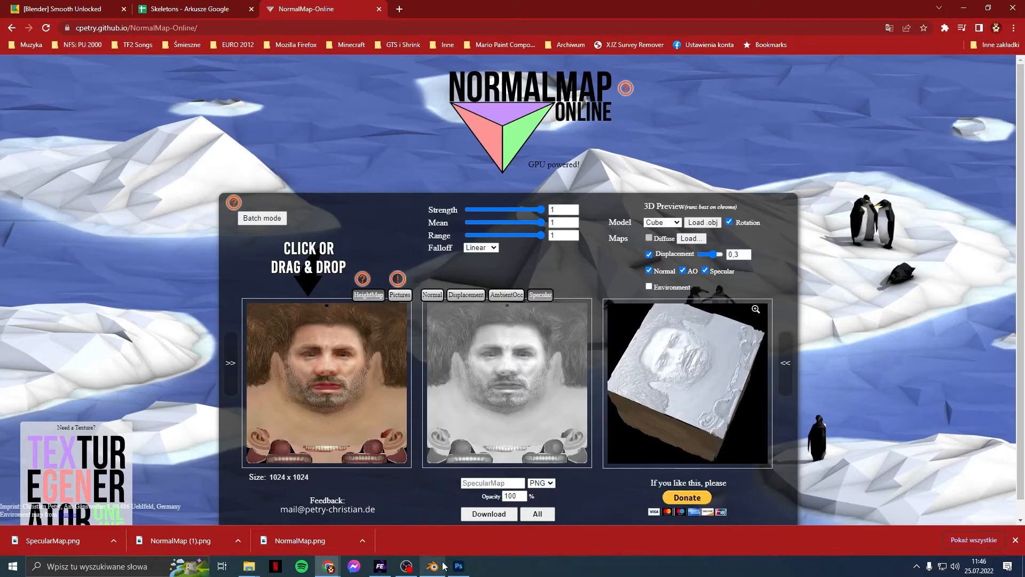
Step: Import NormalMap (1).png into face_235073_0_0_normal and SpecularMap.png into the face specmask texture
click(380, 566)
right_click(55, 482)
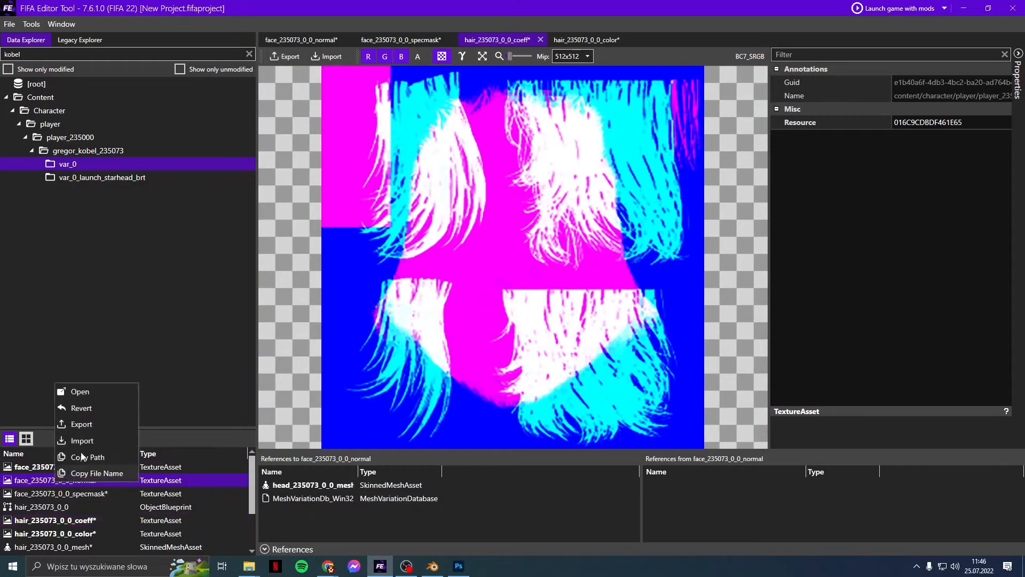
click(85, 443)
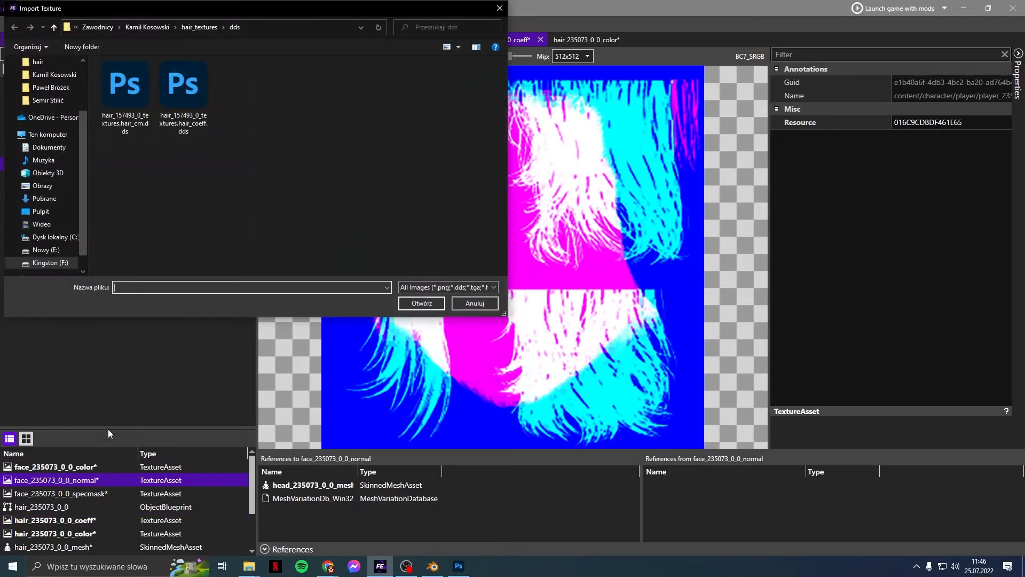
click(123, 28)
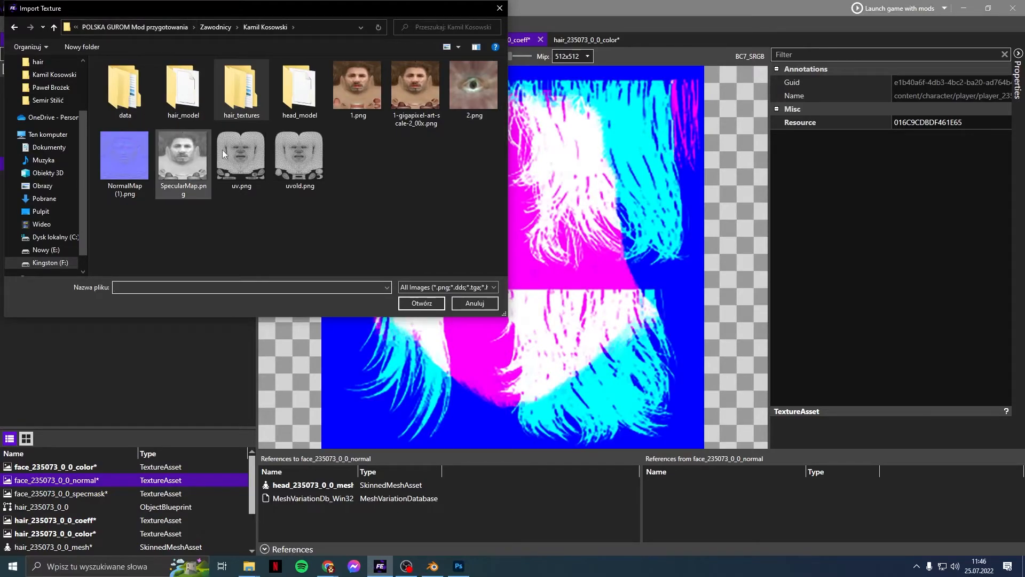
double_click(131, 187)
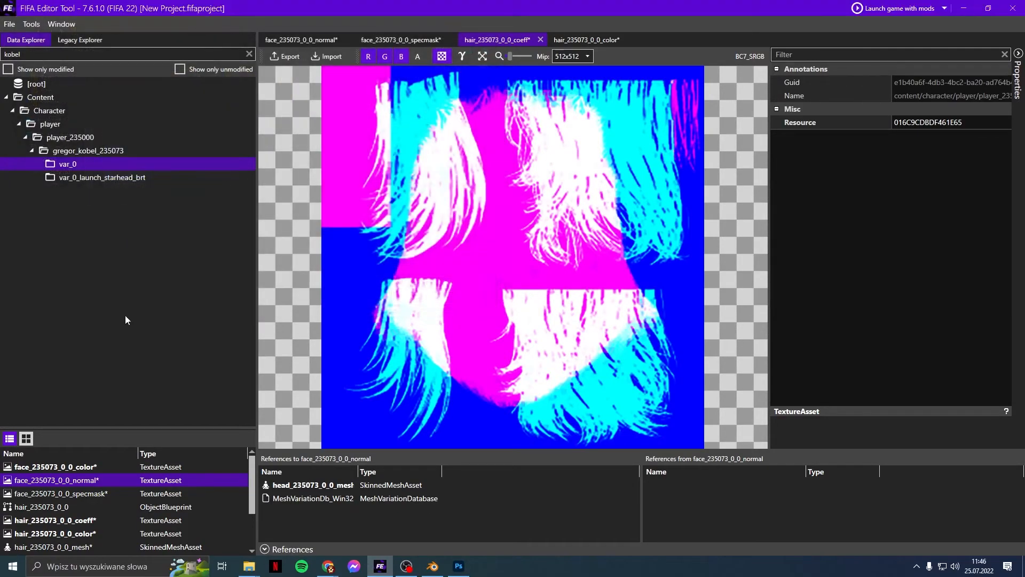
right_click(100, 495)
click(124, 452)
double_click(182, 168)
Step: Replace the haircap mesh asset with haircap.fbx
scroll(113, 549, down, 2)
click(113, 547)
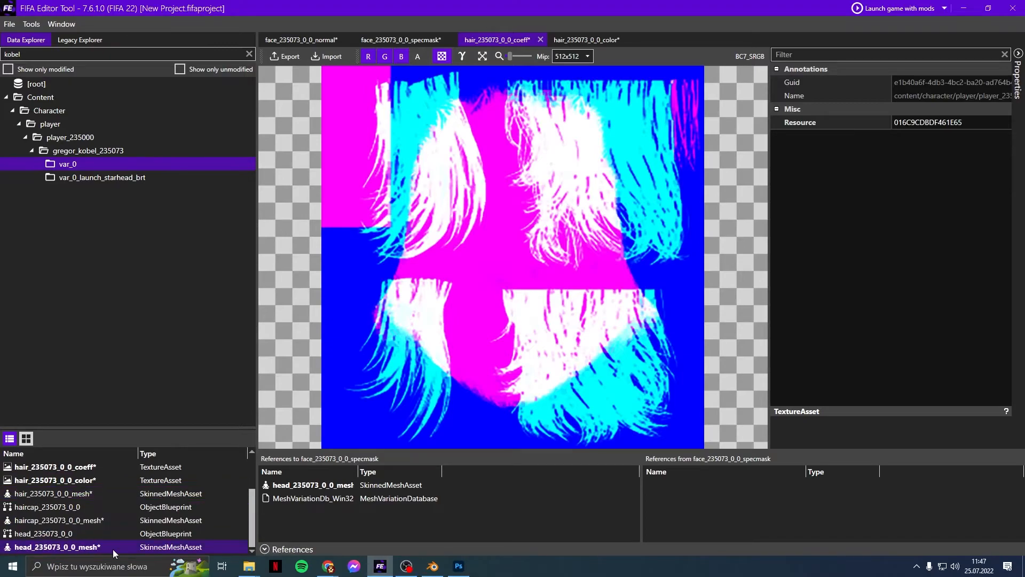
right_click(97, 520)
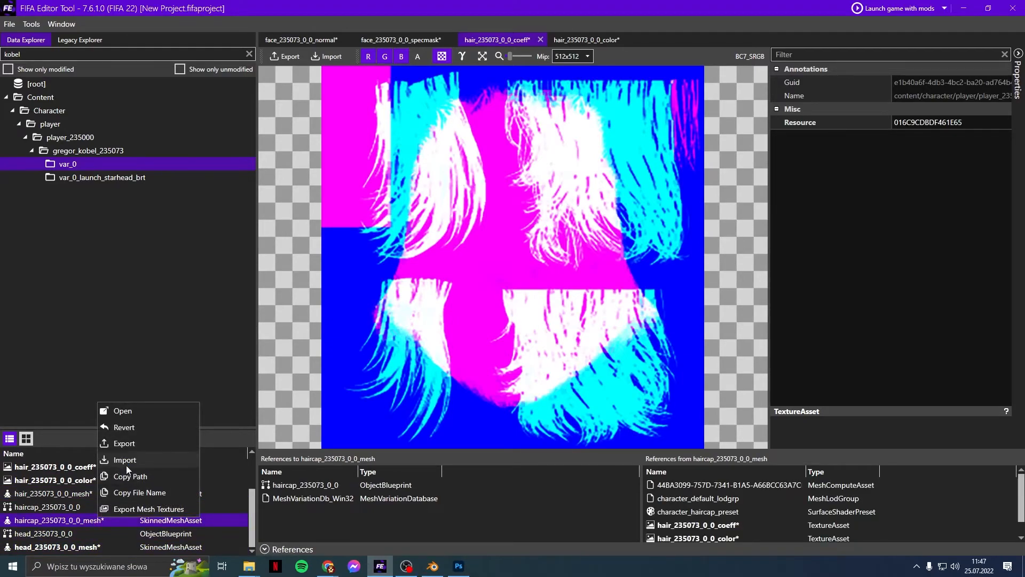
click(126, 466)
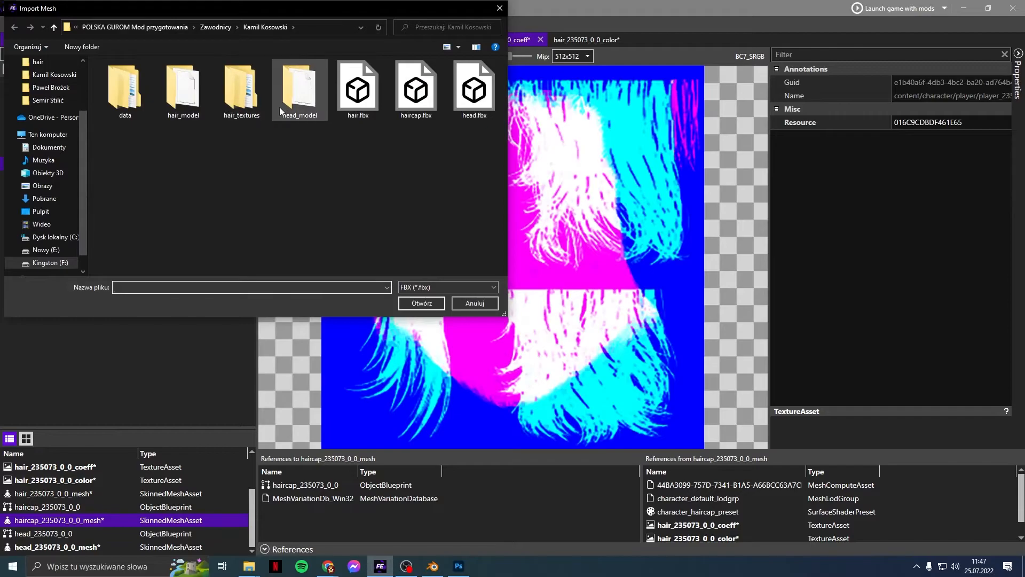
double_click(433, 97)
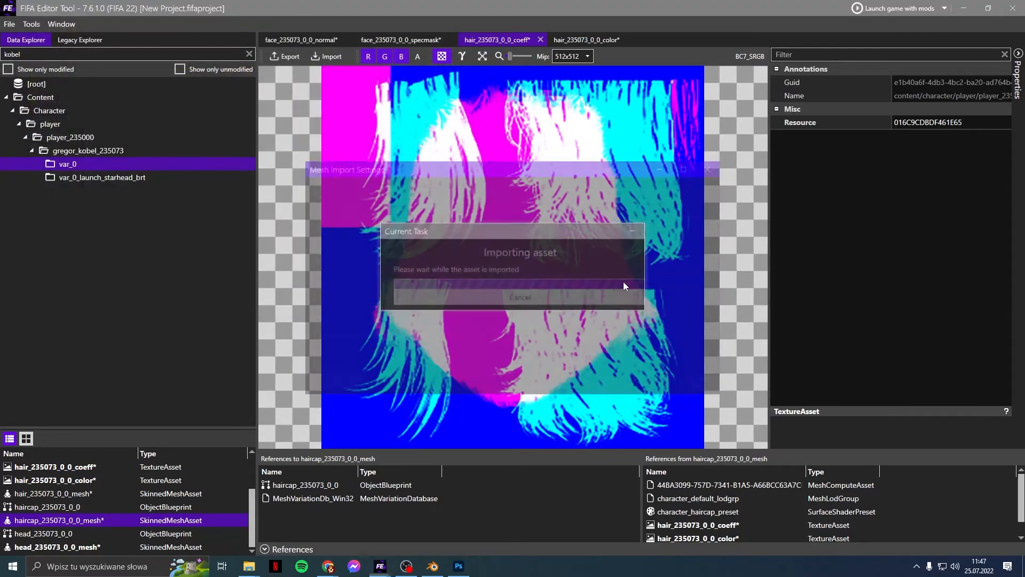
click(701, 386)
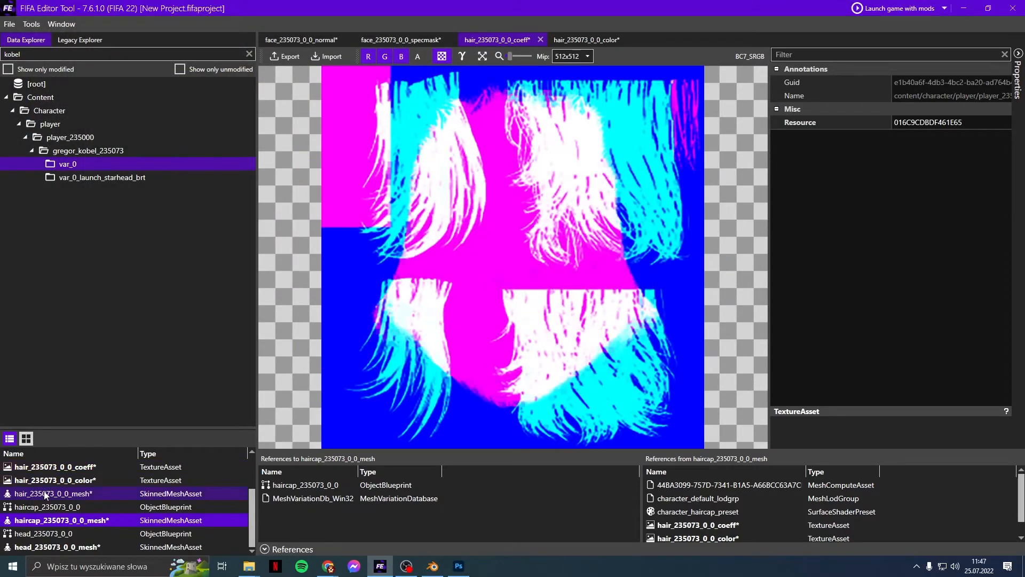
Step: Attempt to import hair.fbx into hair_235073_0_0_mesh and dismiss the failed-import error
click(45, 494)
right_click(45, 494)
click(76, 436)
double_click(368, 113)
click(700, 382)
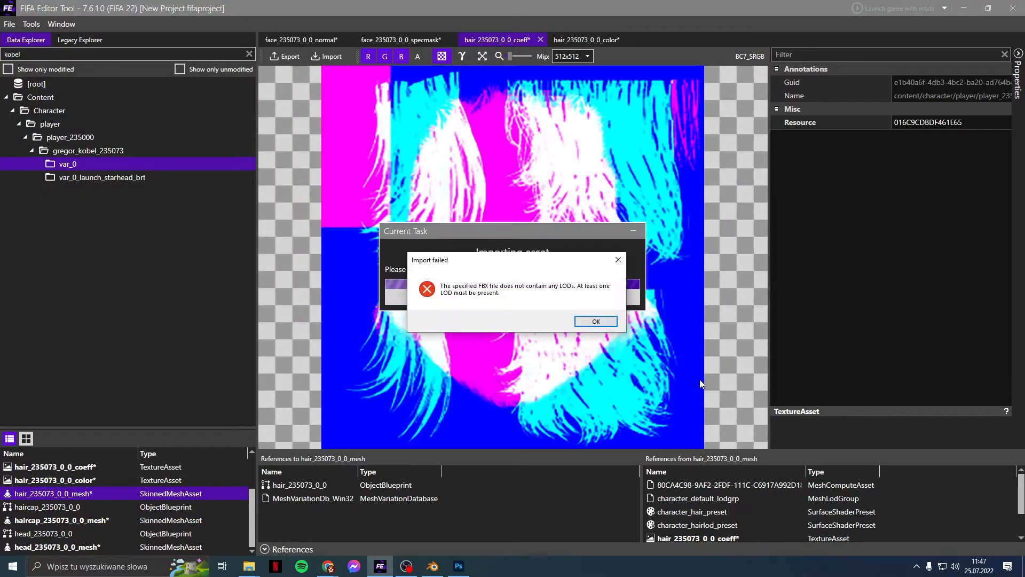
click(598, 321)
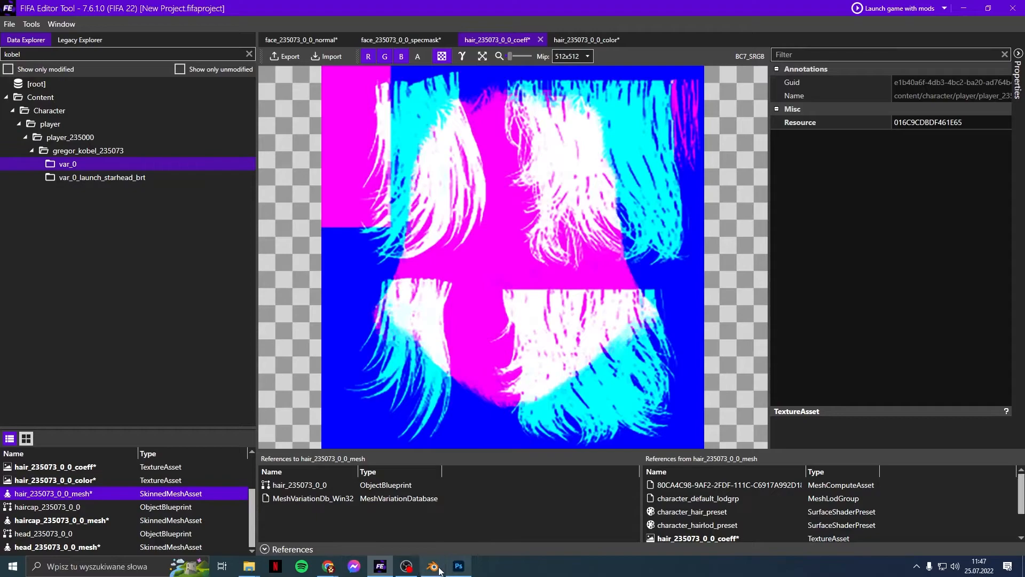
click(440, 568)
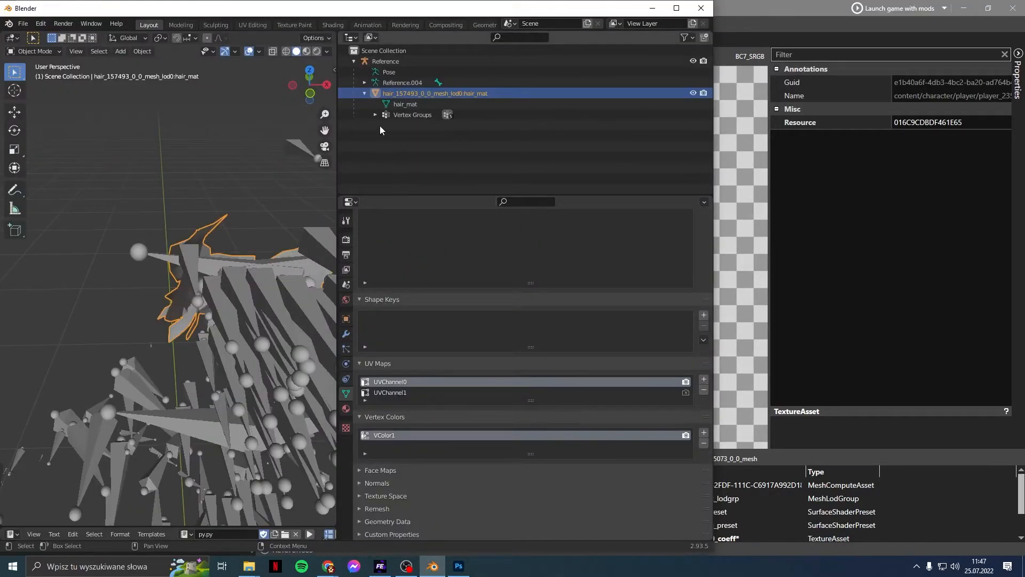
Step: Add an Armature modifier targeting the Reference armature to the hair mesh and rename it Reference
click(346, 333)
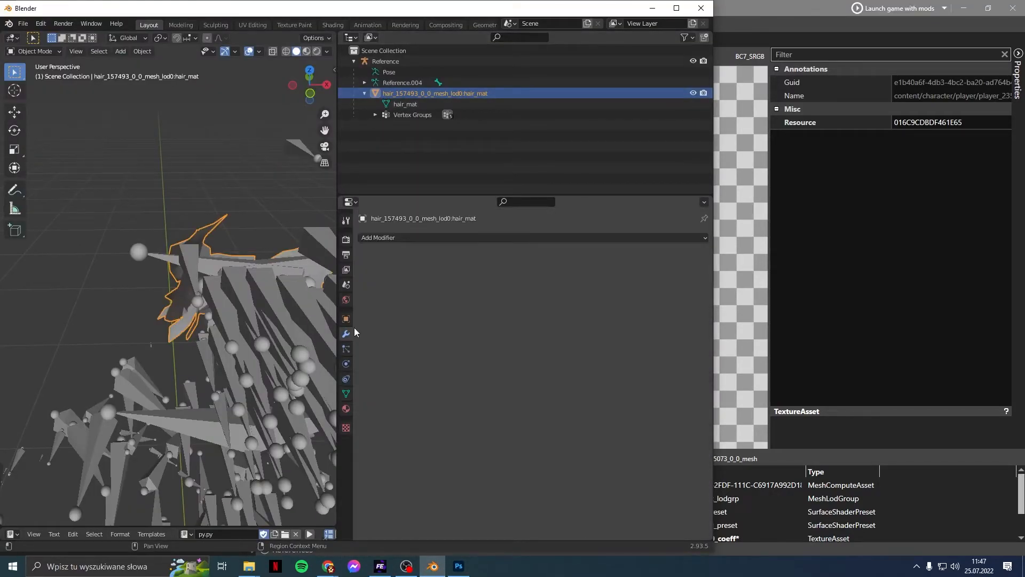
click(477, 238)
click(552, 269)
click(554, 269)
click(556, 289)
click(552, 270)
key(ctrl+c)
click(472, 250)
double_click(469, 256)
key(ctrl+v)
key(Return)
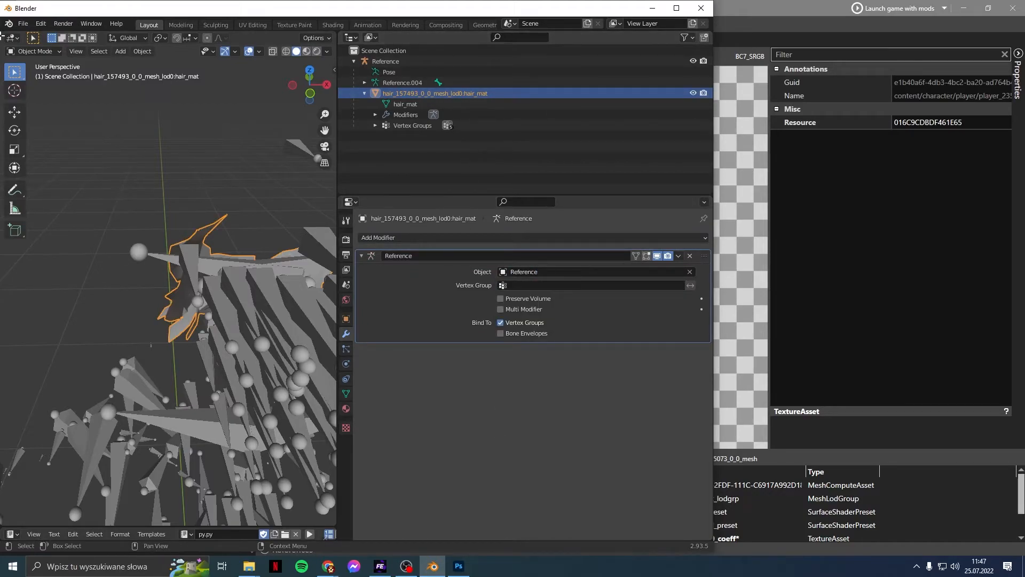
Step: Export the scene as FBX, overwriting the existing hair.fbx
click(23, 23)
mouse_move(73, 184)
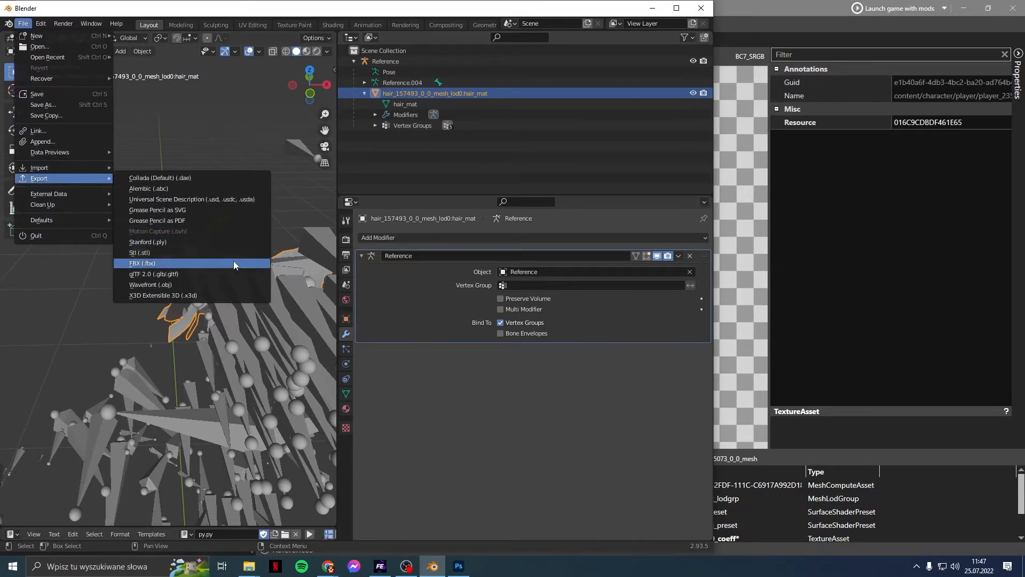
click(142, 263)
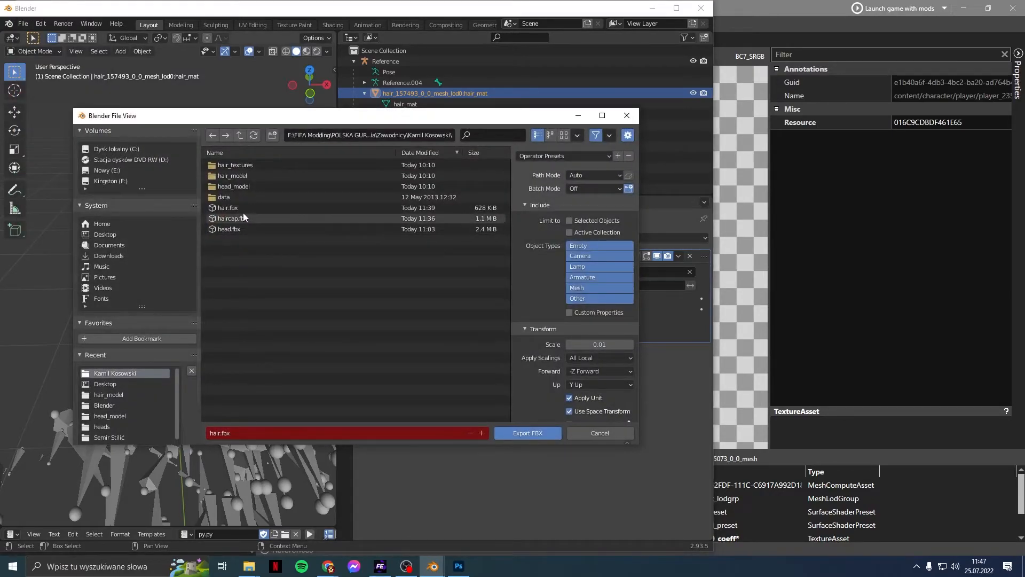
click(244, 210)
double_click(243, 211)
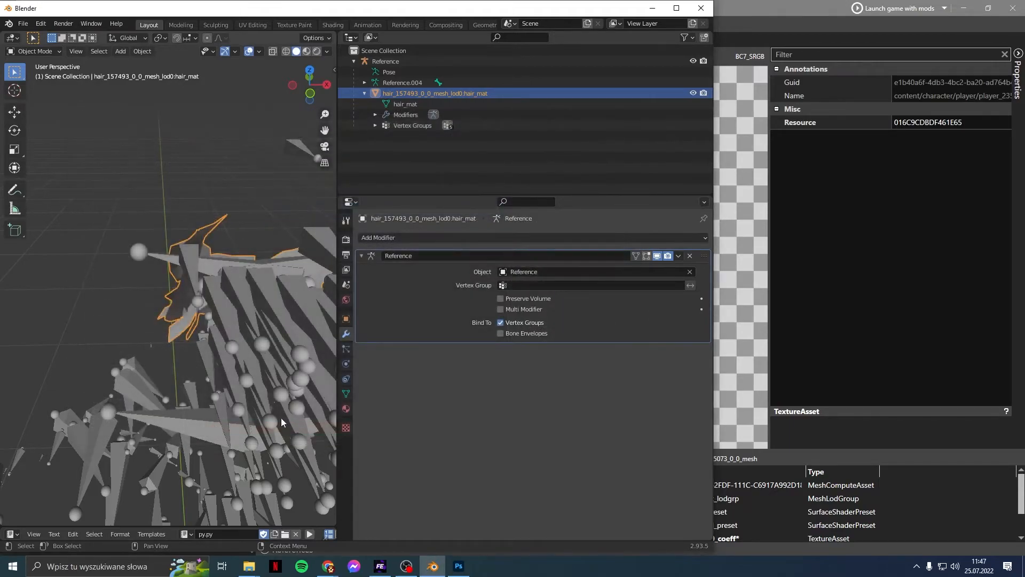
Step: Import the re-exported hair.fbx into hair_235073_0_0_mesh and launch FIFA 22 with mods
click(393, 565)
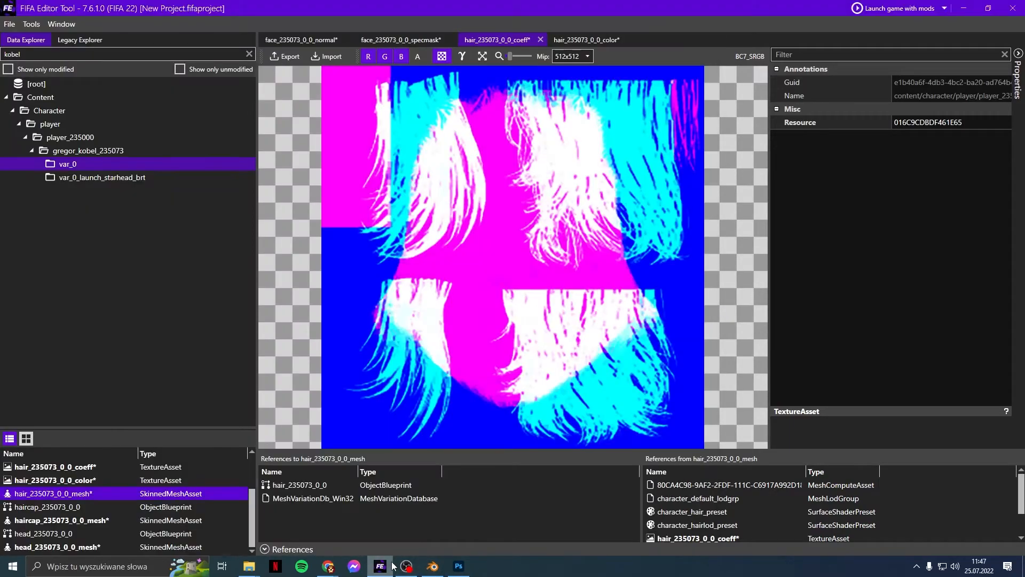
click(372, 566)
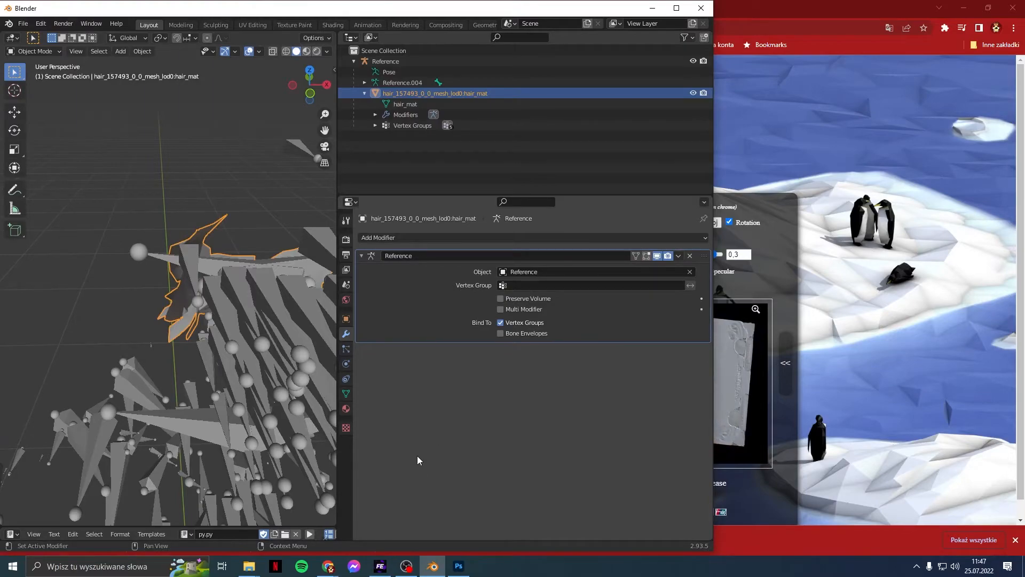
click(384, 569)
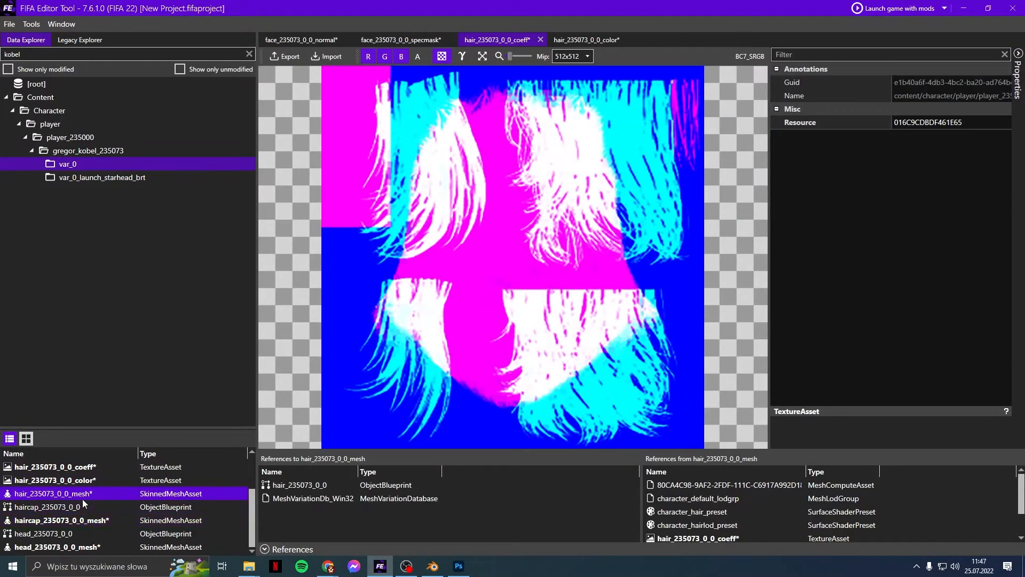
right_click(83, 498)
click(99, 438)
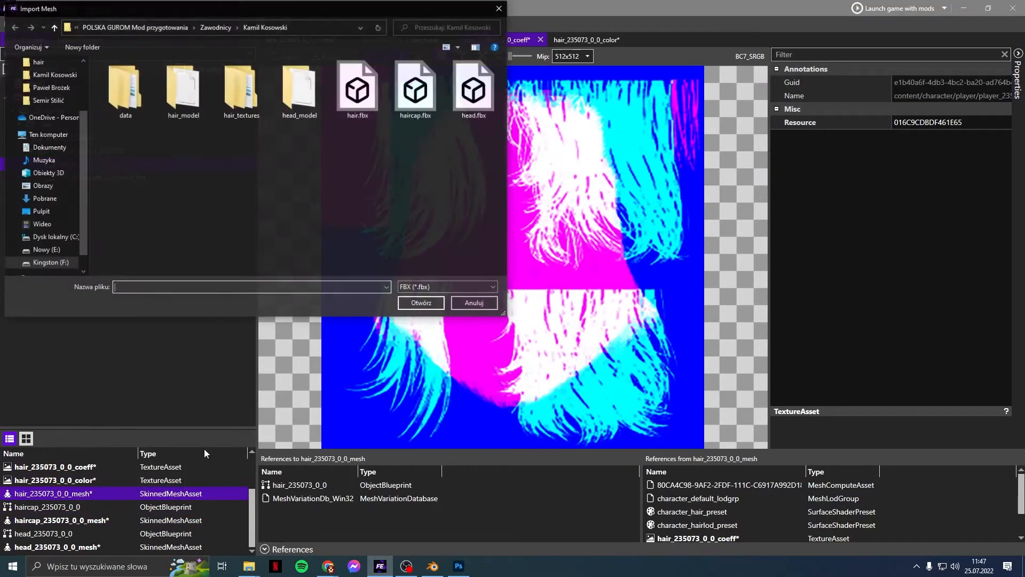
double_click(348, 113)
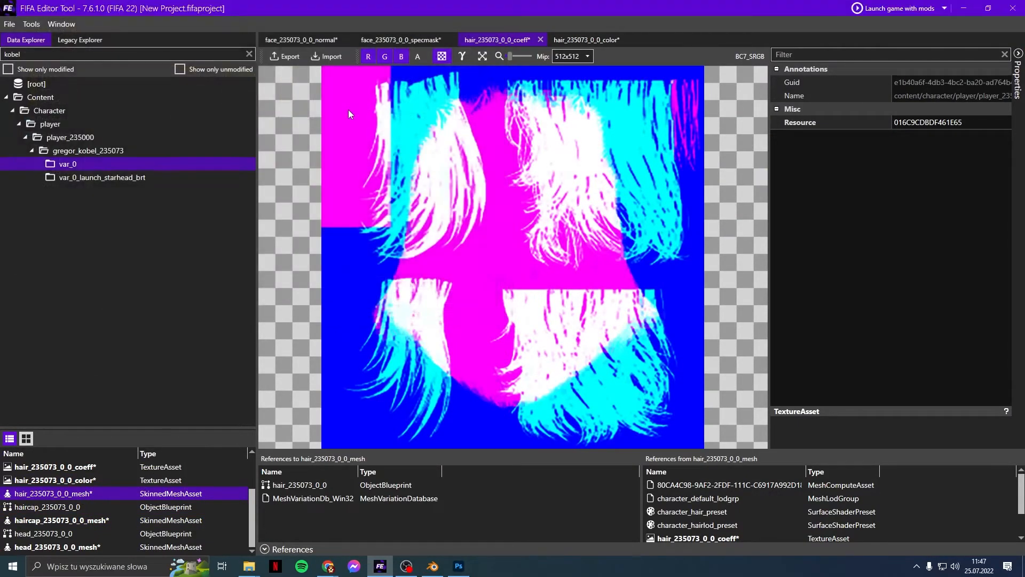
click(693, 380)
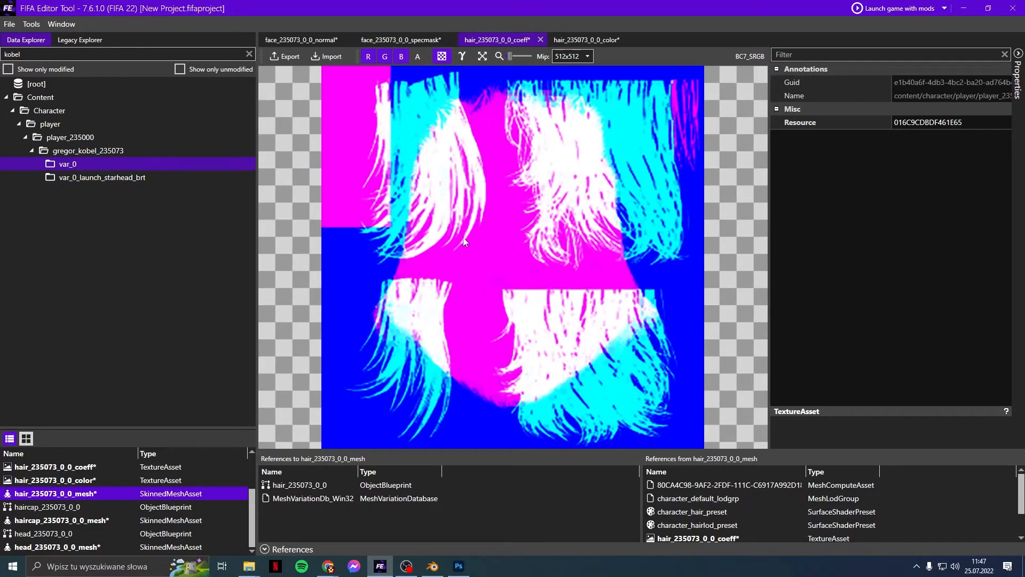
click(898, 7)
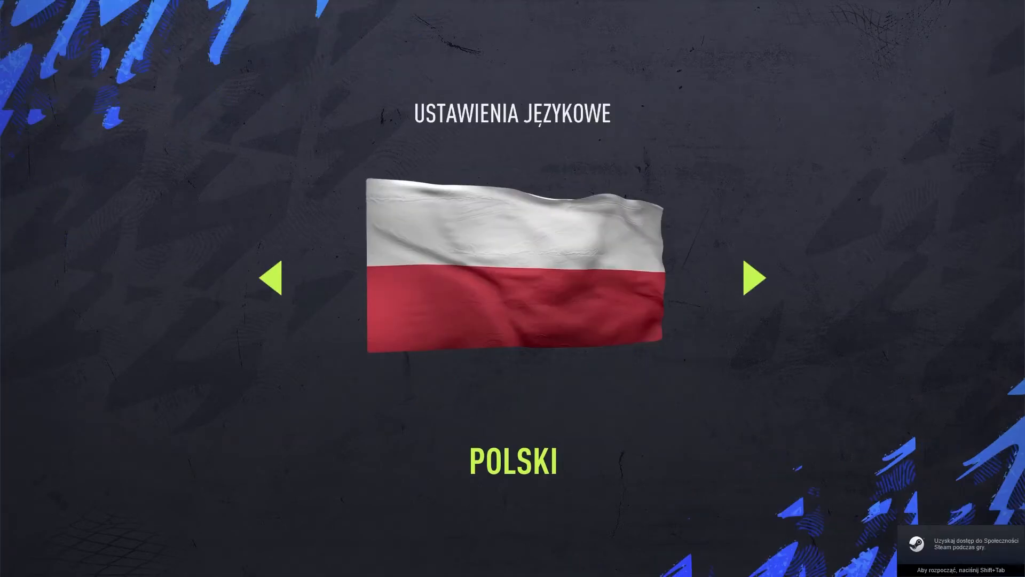
Step: Skip the FIFA 22 intros, open Szybki Mecz with the controller on the home side
key(Return)
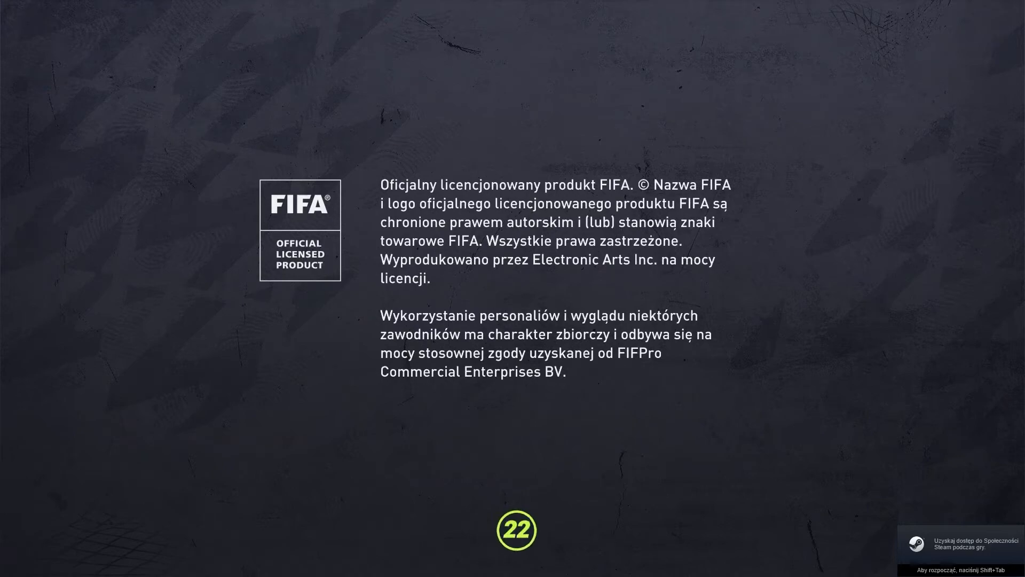
key(Return)
key(Return)
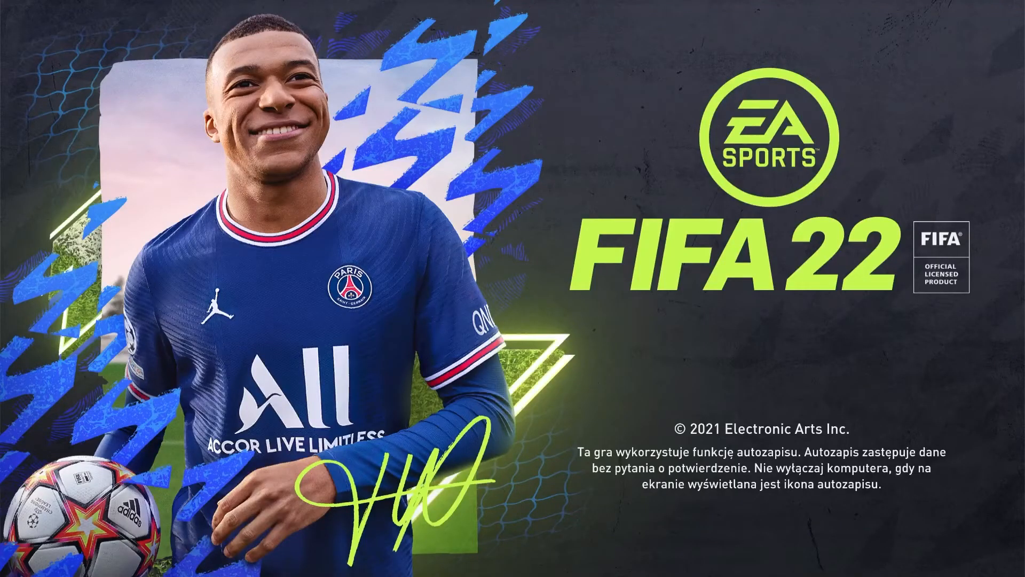
key(Return)
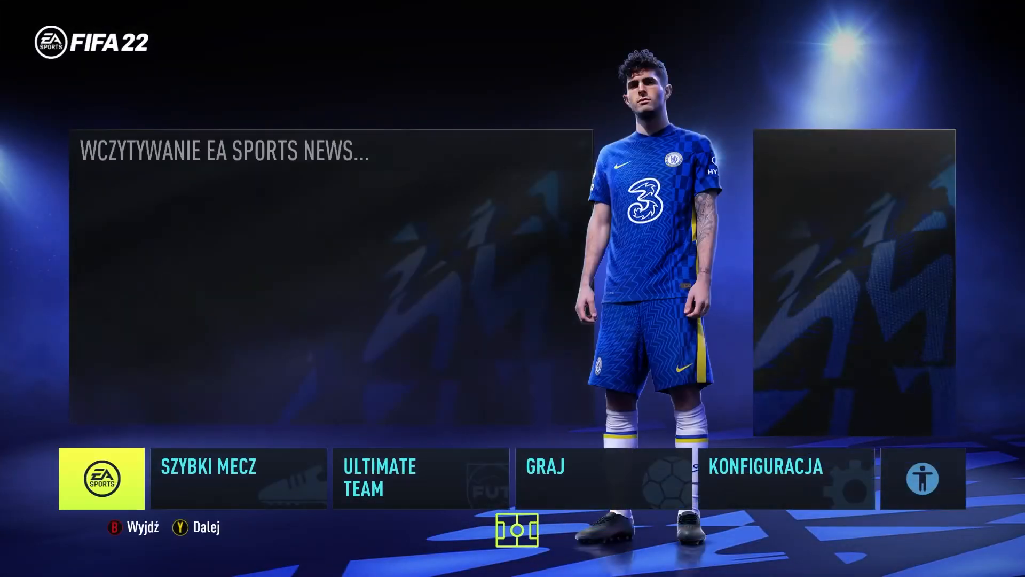
key(Right)
key(Return)
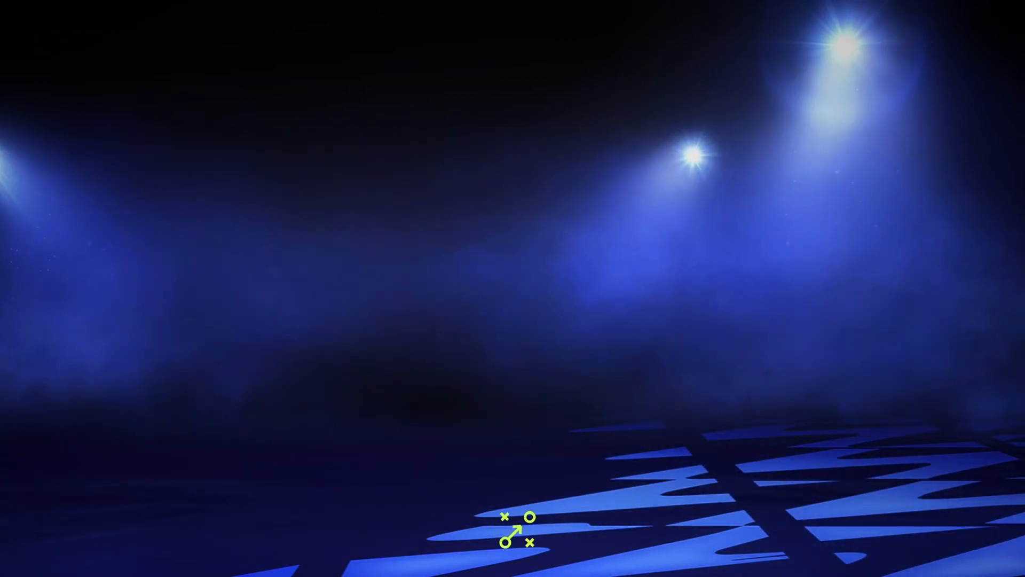
key(Left)
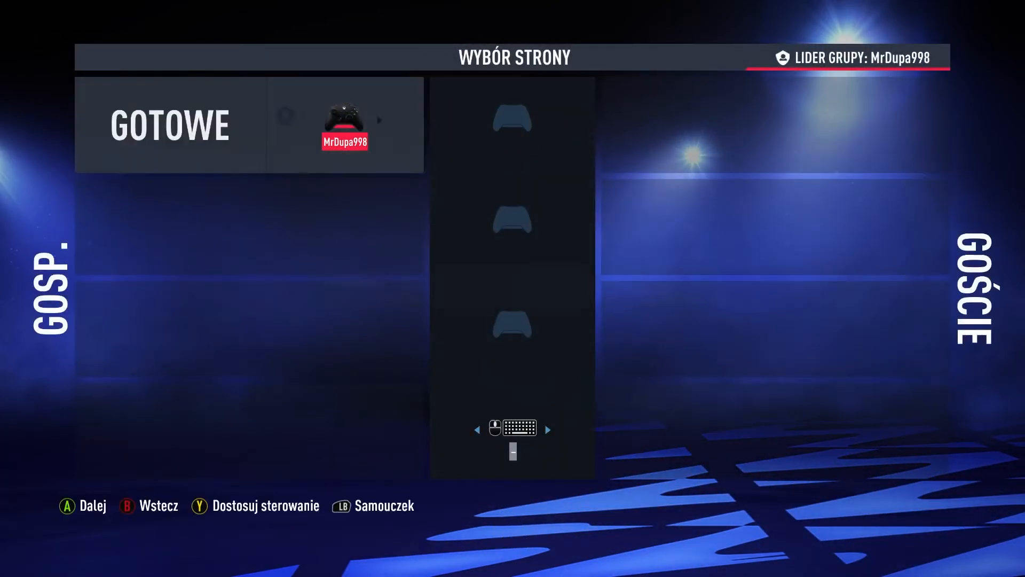
key(Return)
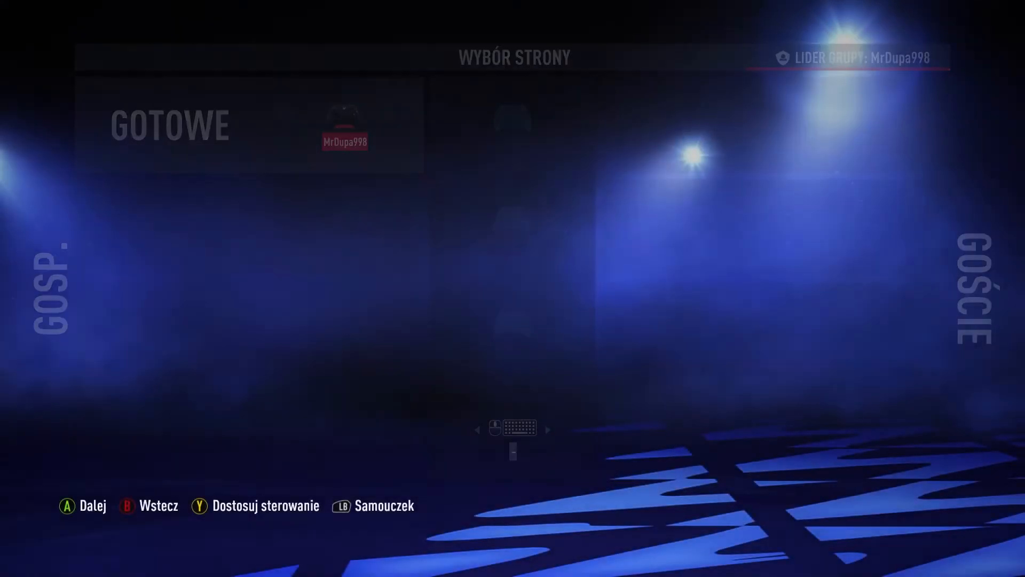
key(Return)
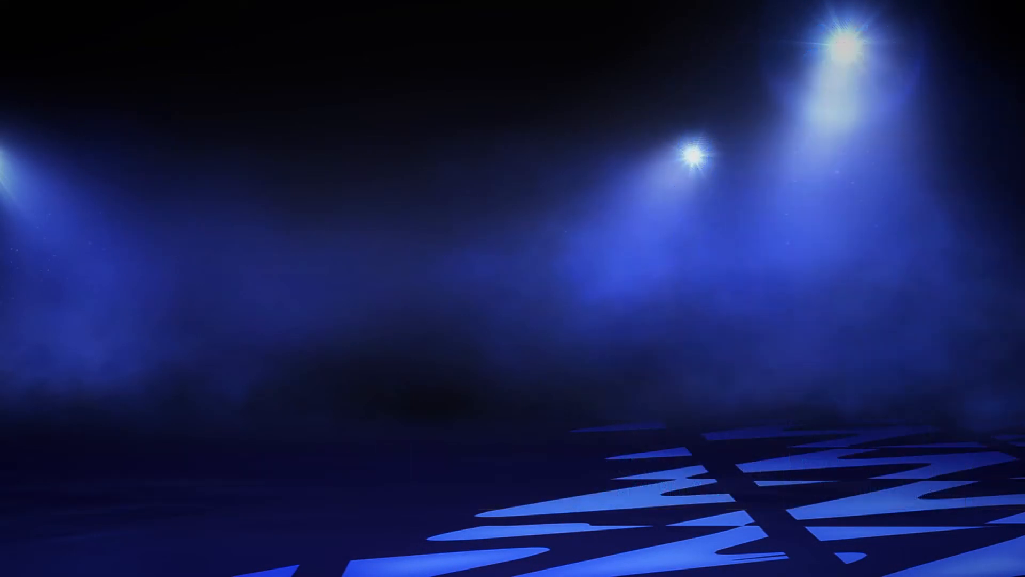
Step: Set up Borussia Dortmund vs AC Monza, confirm kits, and skip penalty practice to kick off
key(Right)
key(Right)
key(Right)
key(Right)
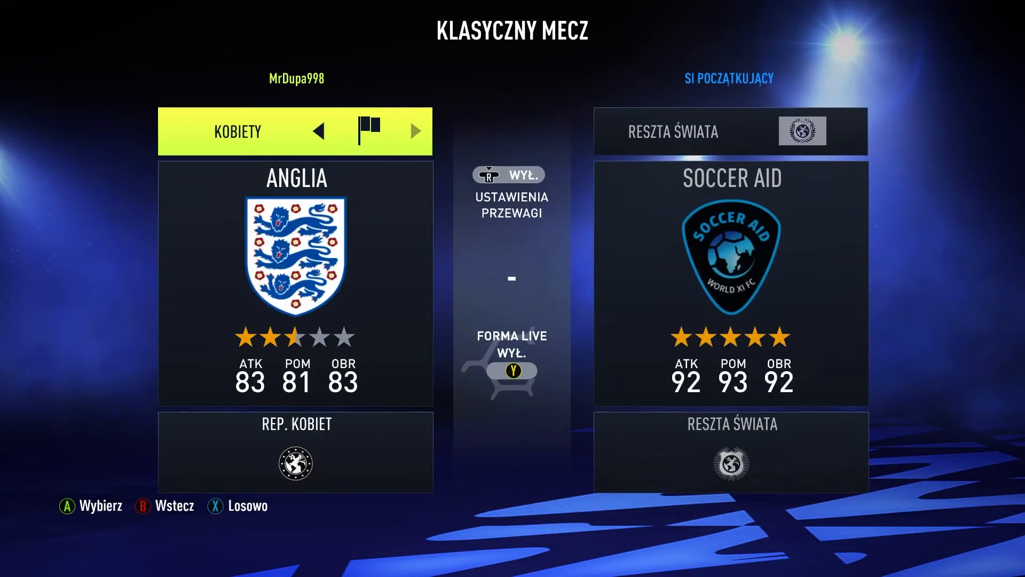
key(Down)
key(Right)
key(Right)
key(Right)
key(Right)
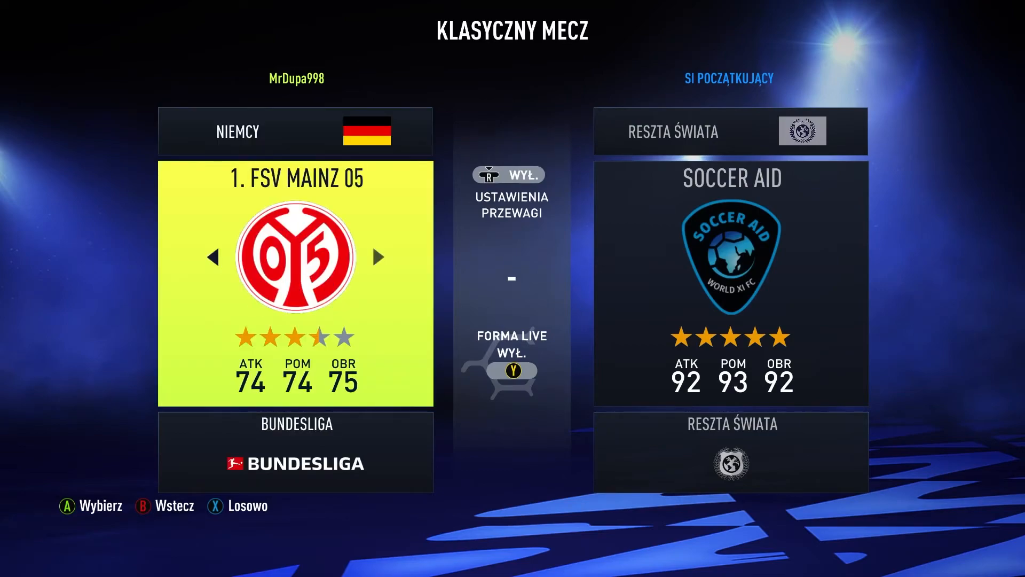
key(Left)
key(Return)
key(Right)
key(Right)
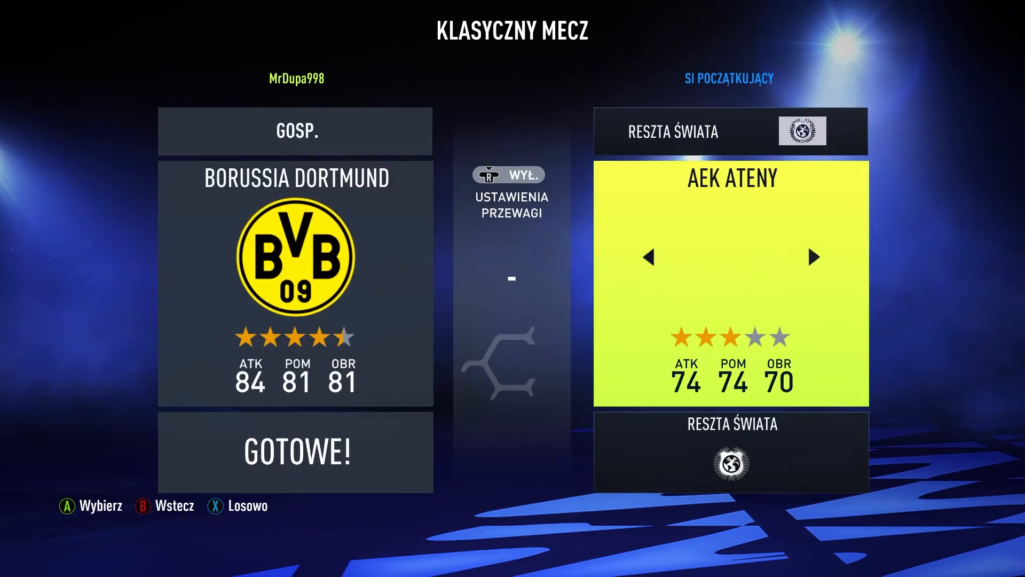
key(Return)
key(Return)
key(Return)
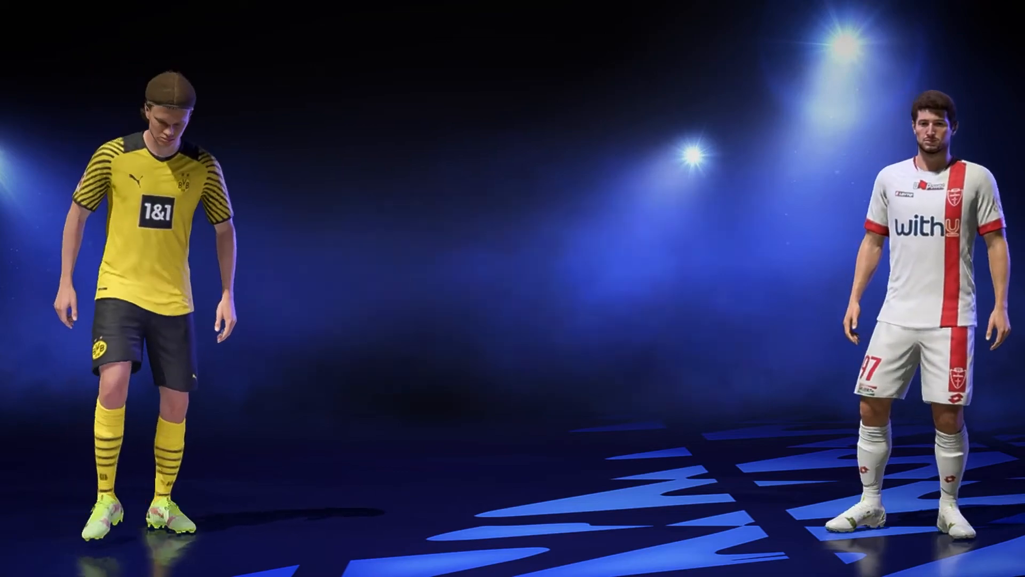
key(Return)
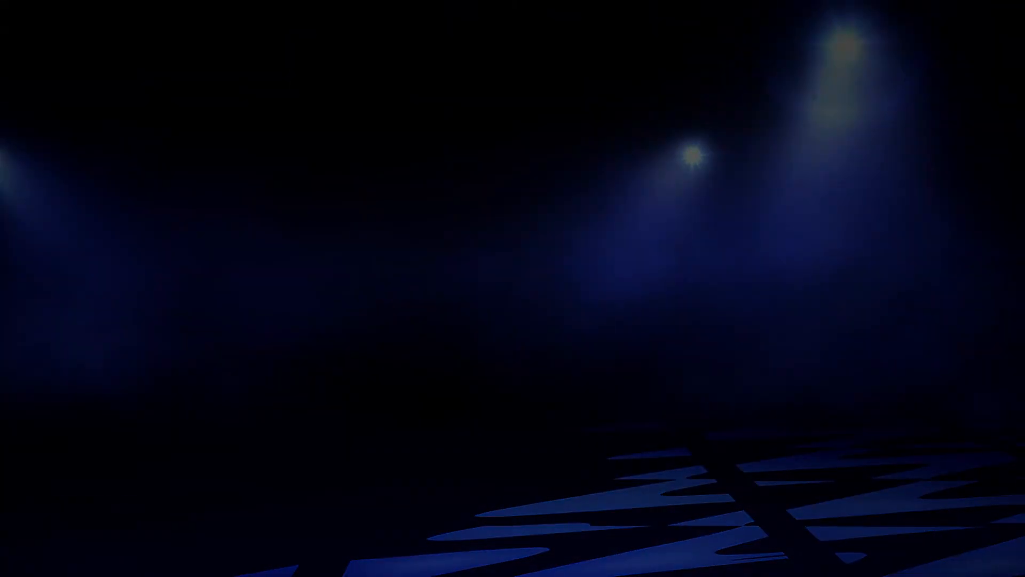
key(Return)
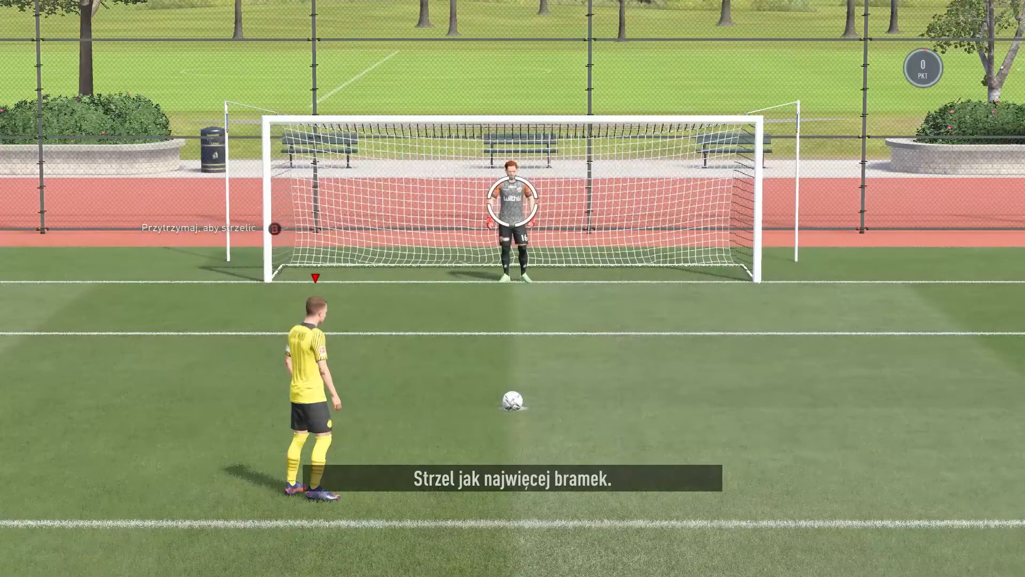
key(Escape)
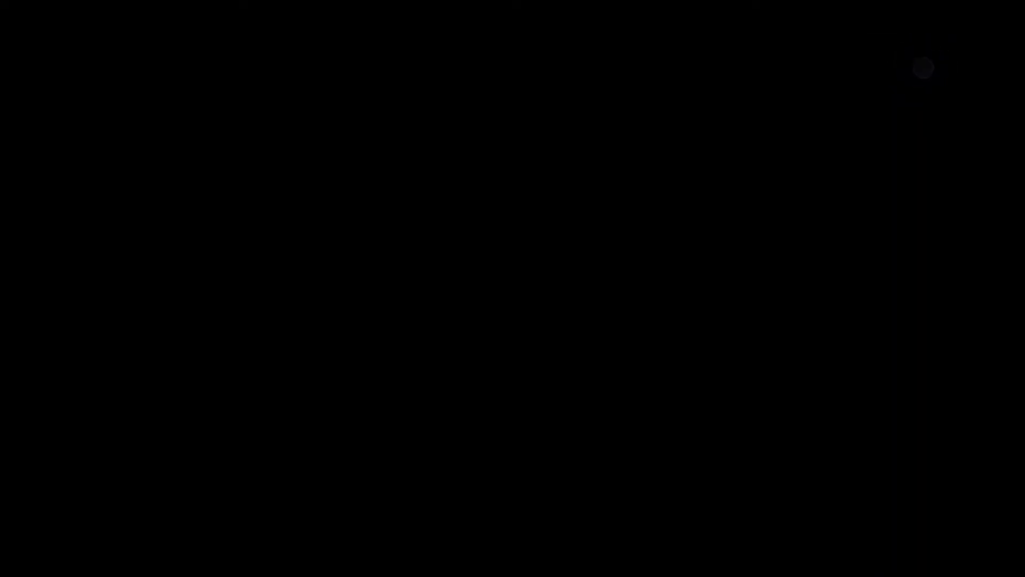